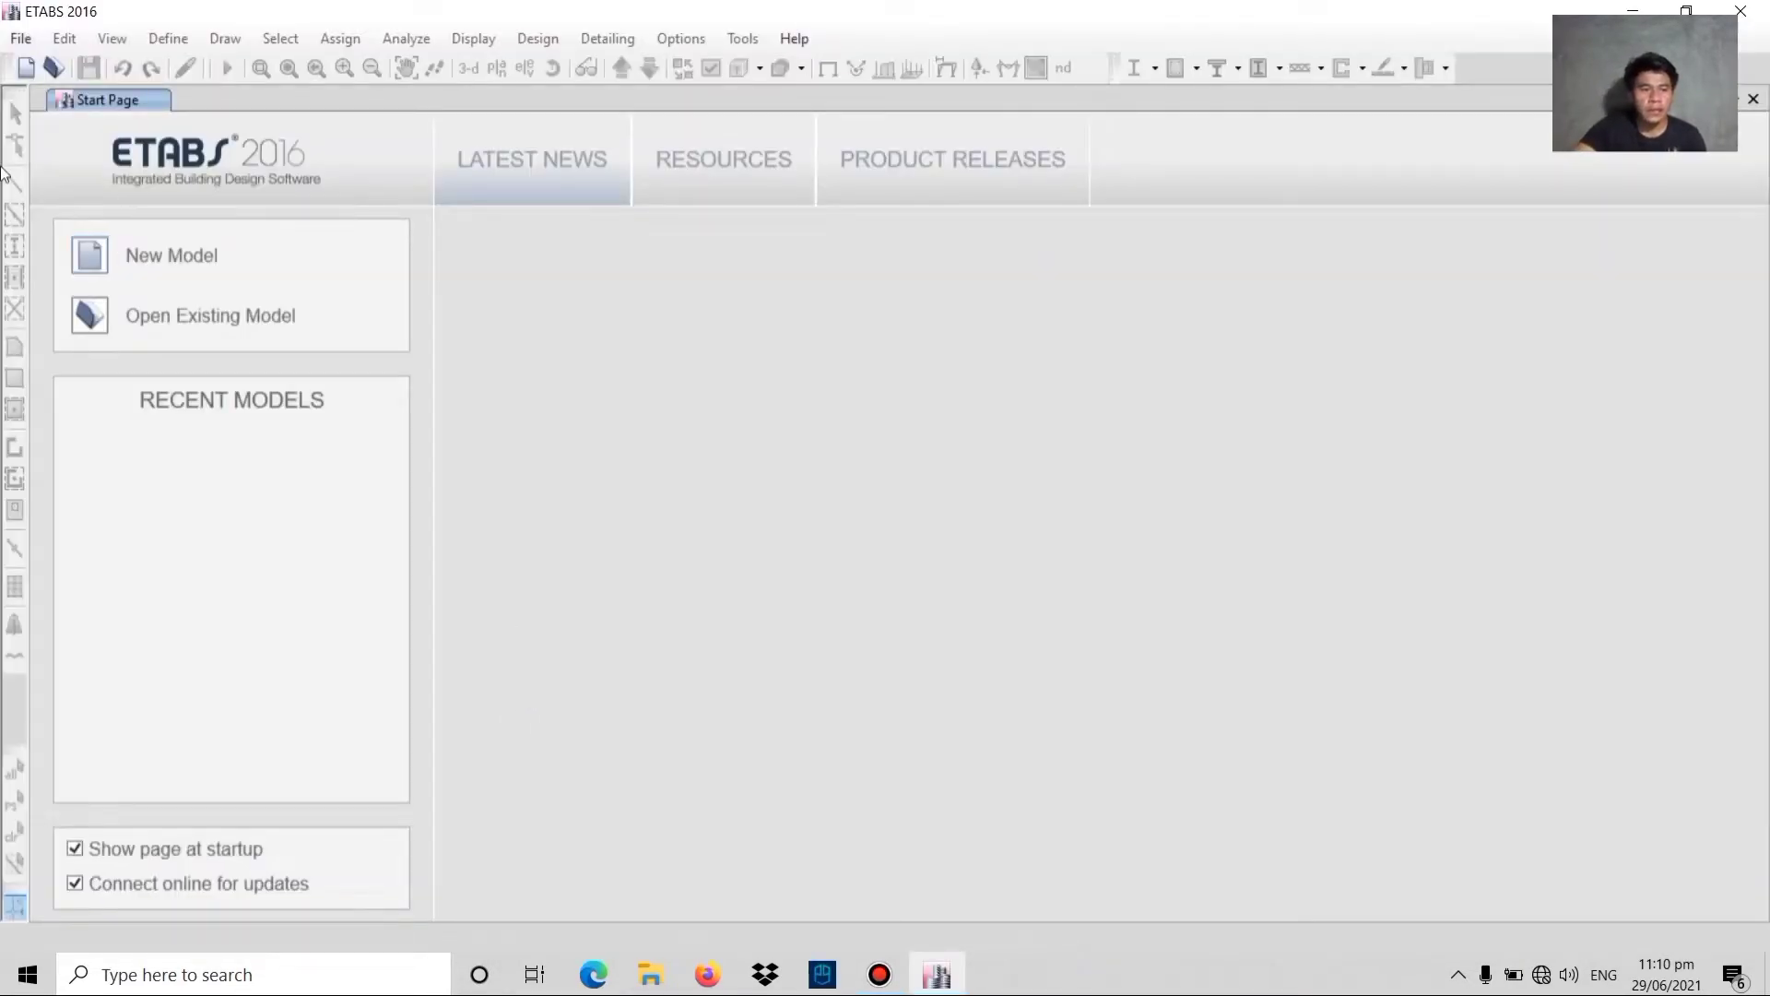
- Start a new model with built-in settings: Metric SI units, AISC14 sections, AISC 360-10 steel code and ACI 318-14 concrete code
left_click(20, 39)
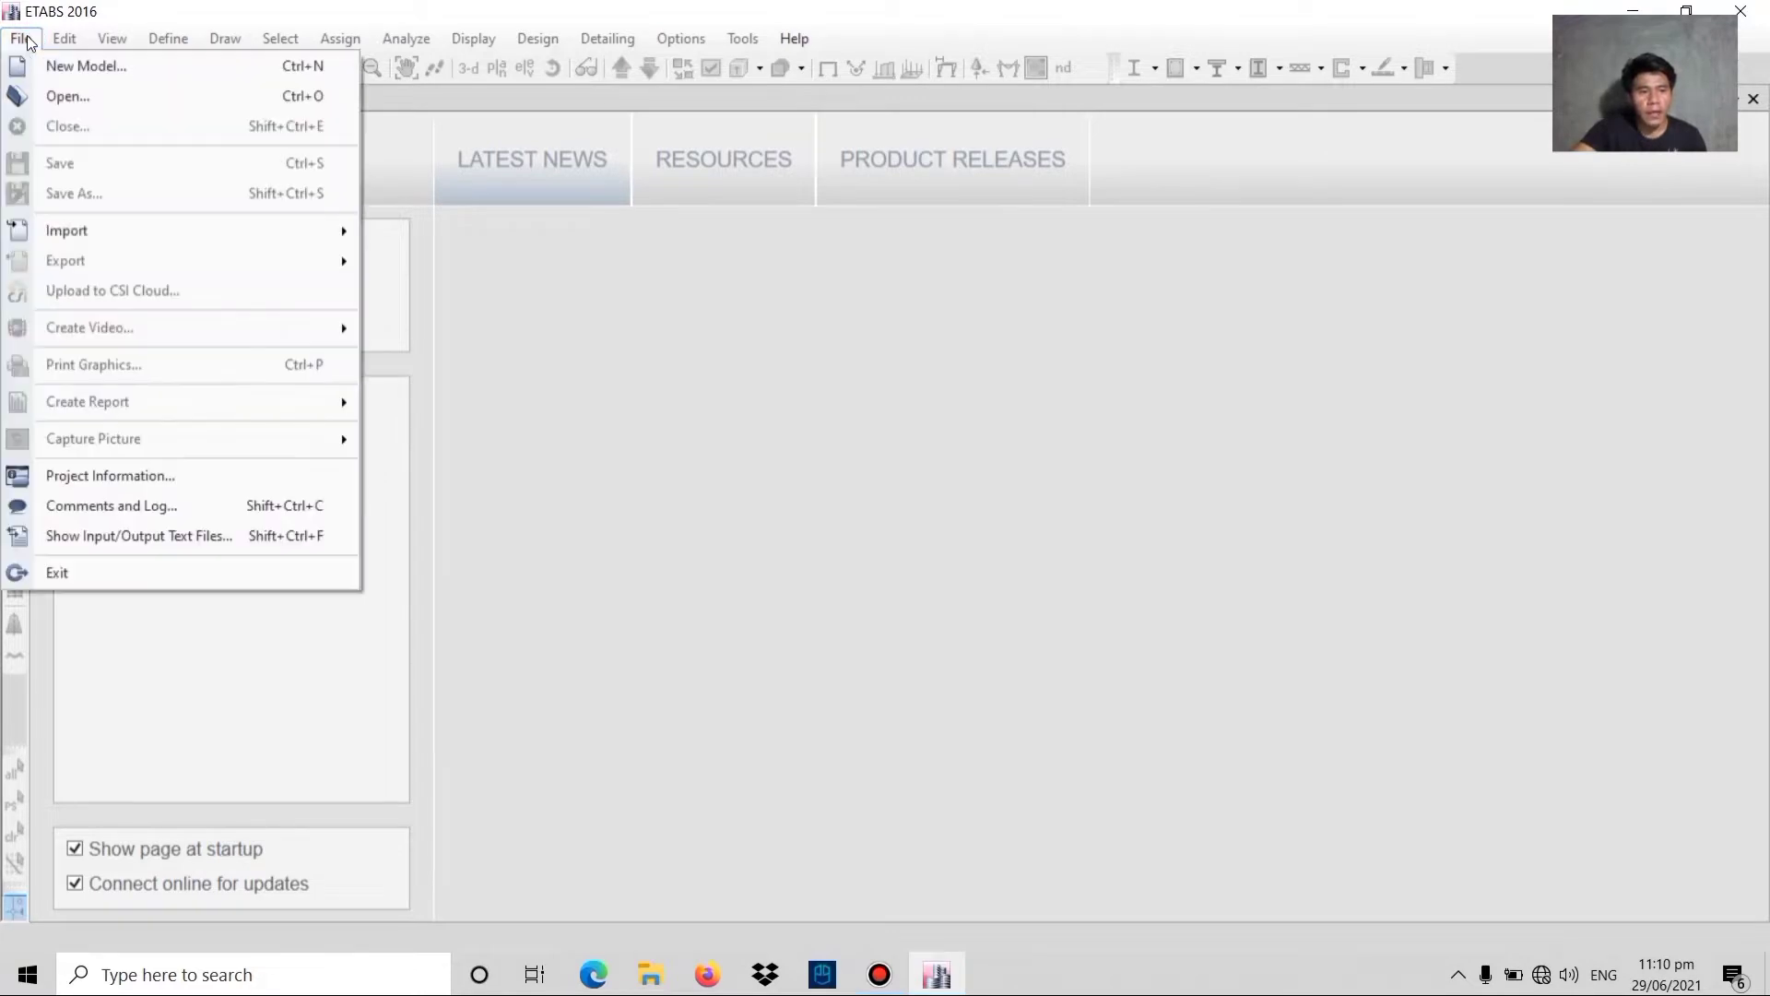
left_click(80, 65)
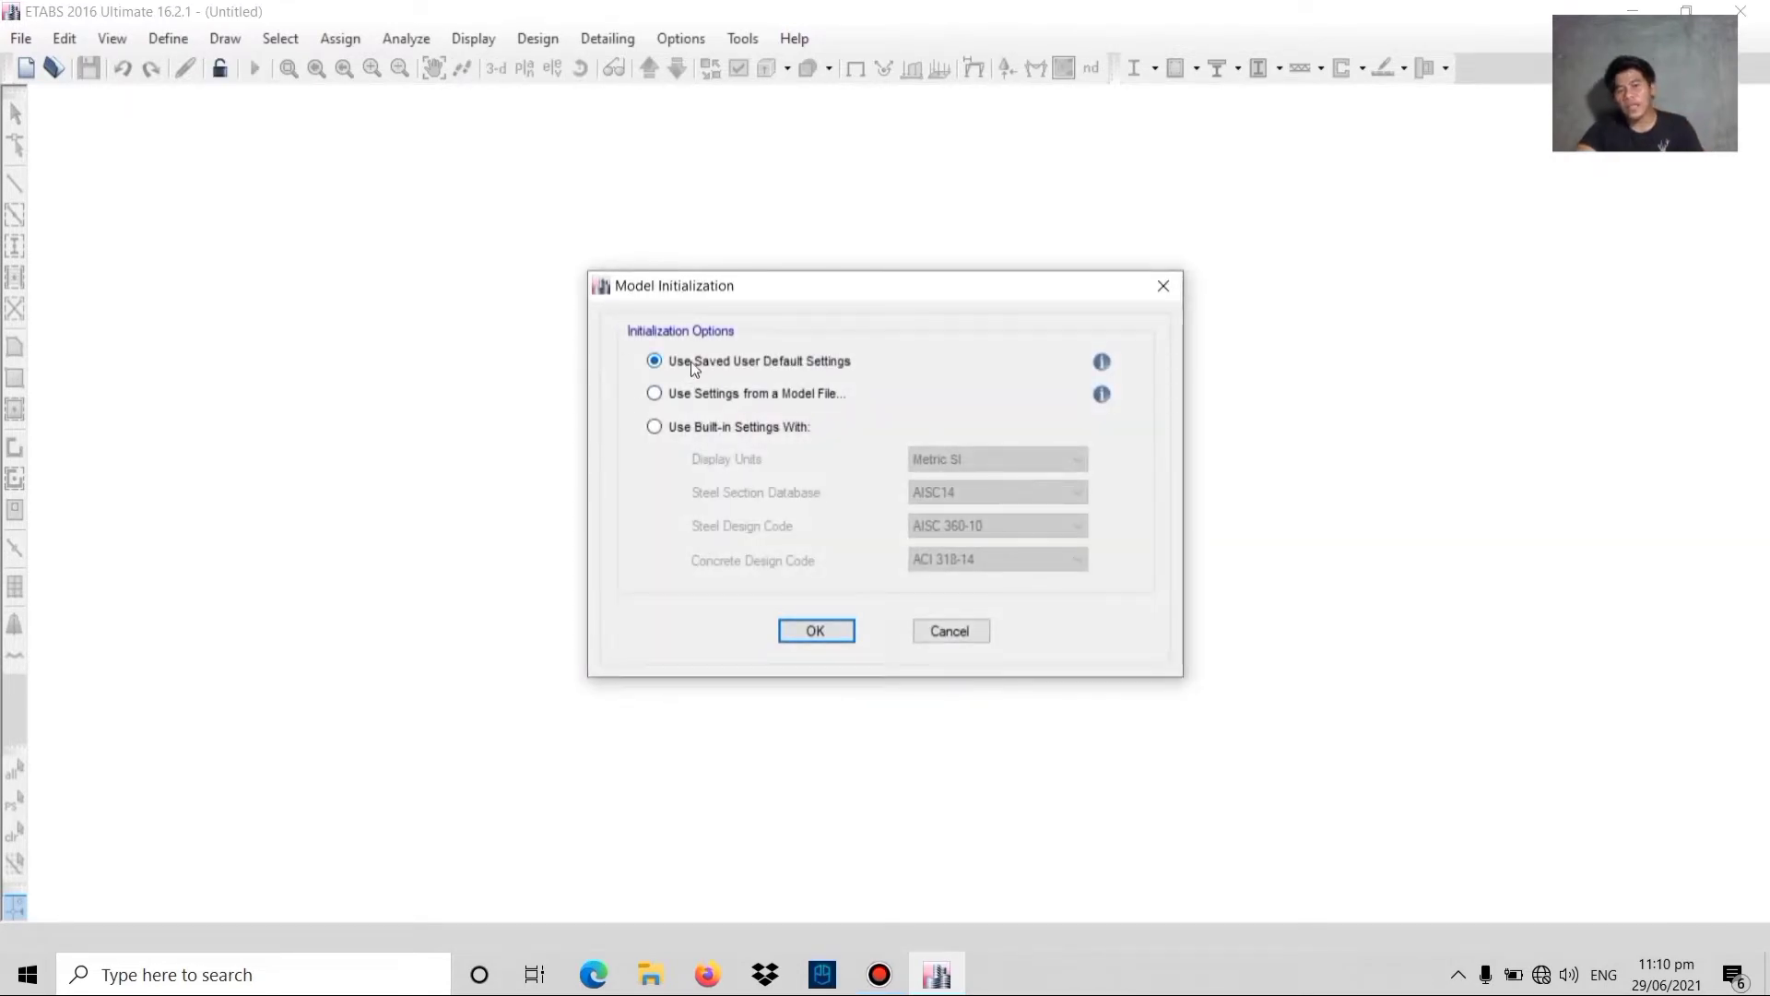
left_click(655, 428)
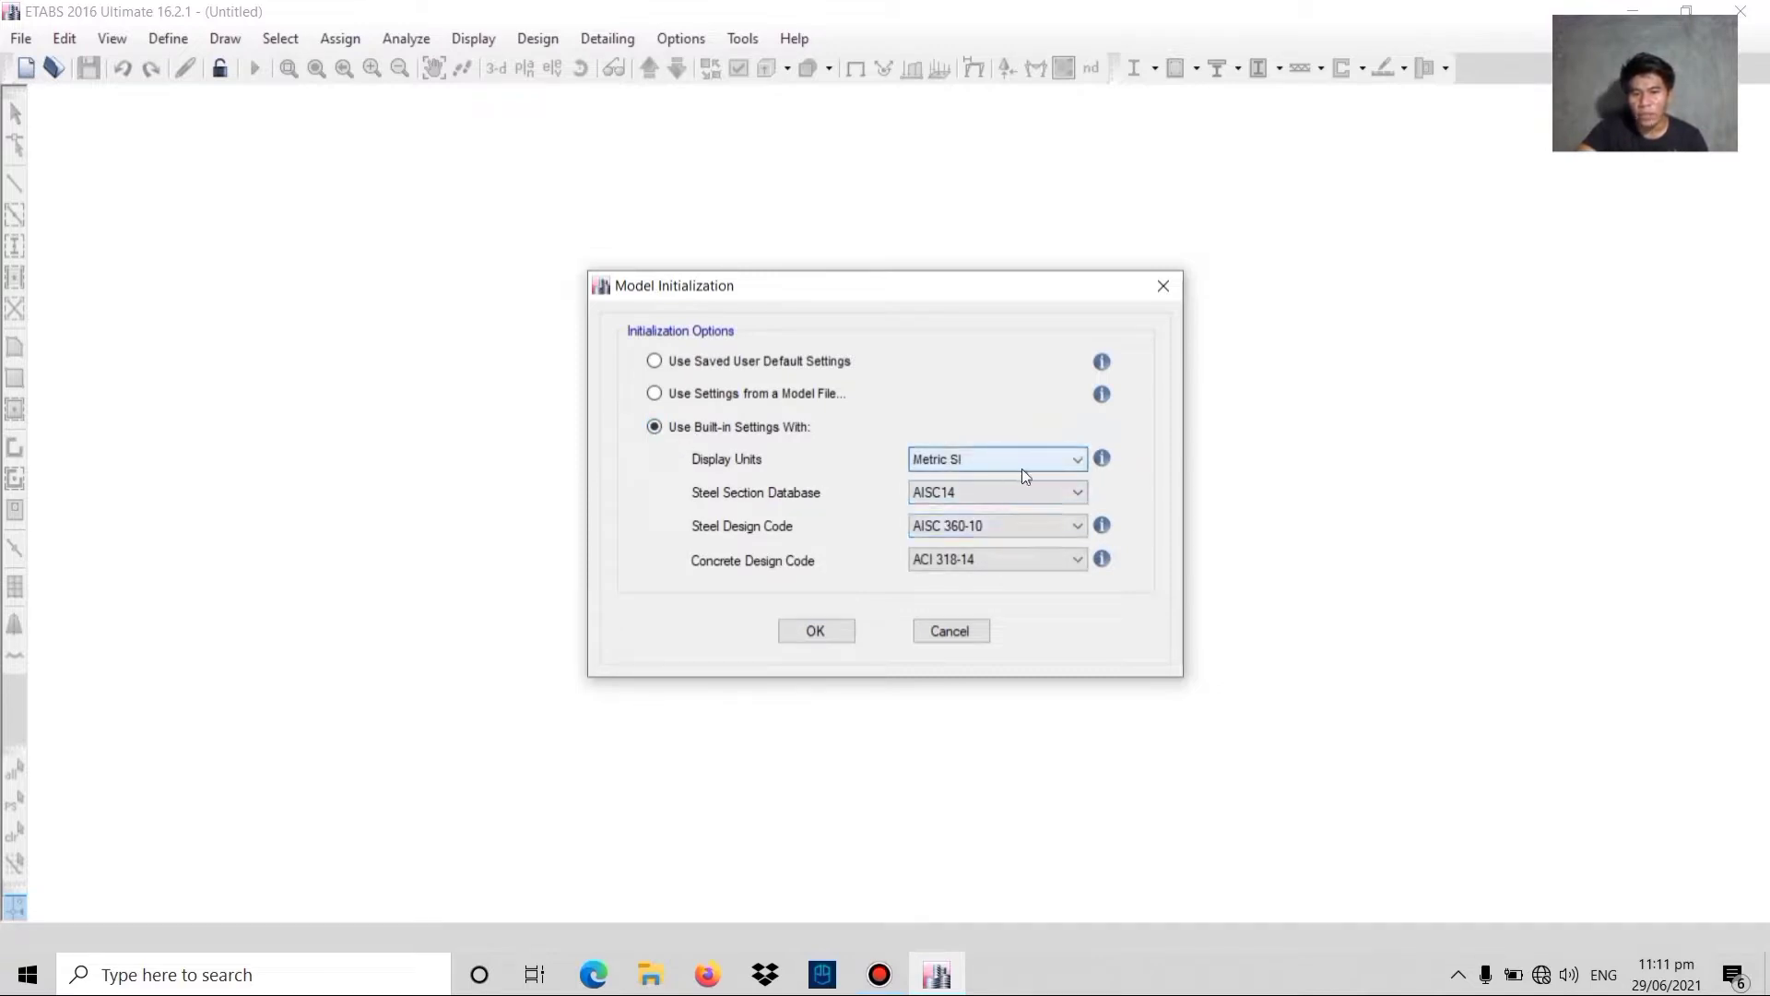
left_click(937, 461)
left_click(947, 494)
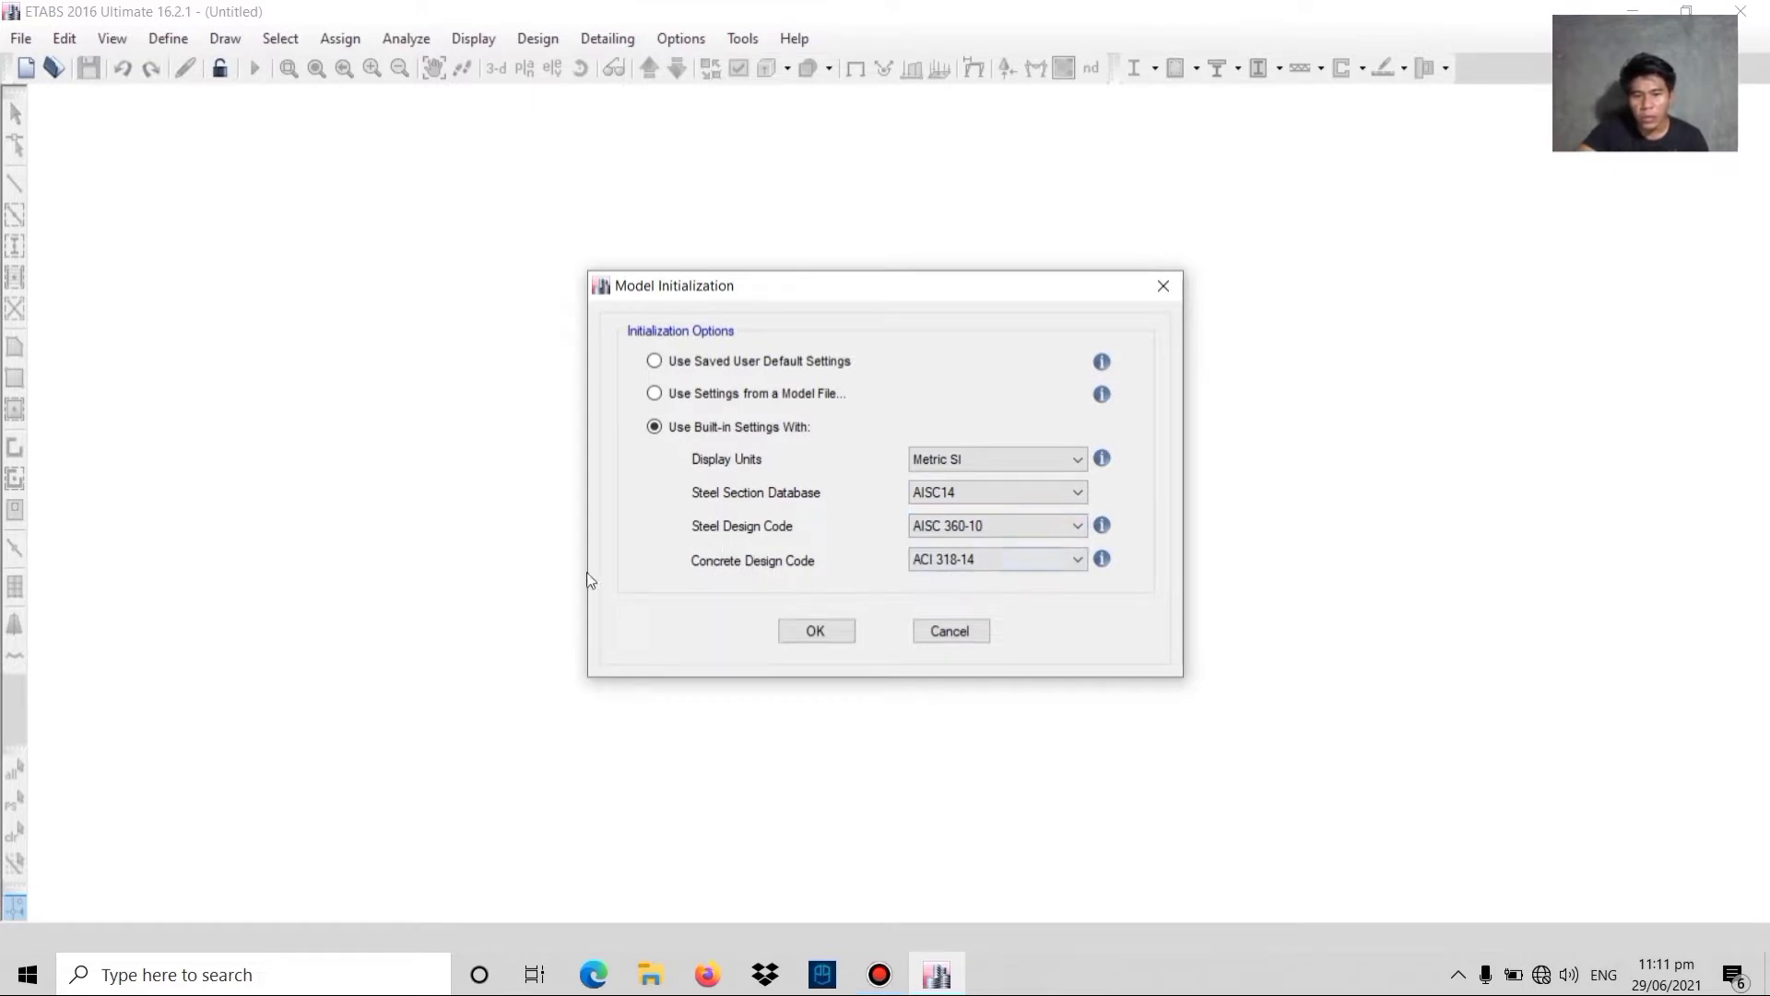
left_click(921, 564)
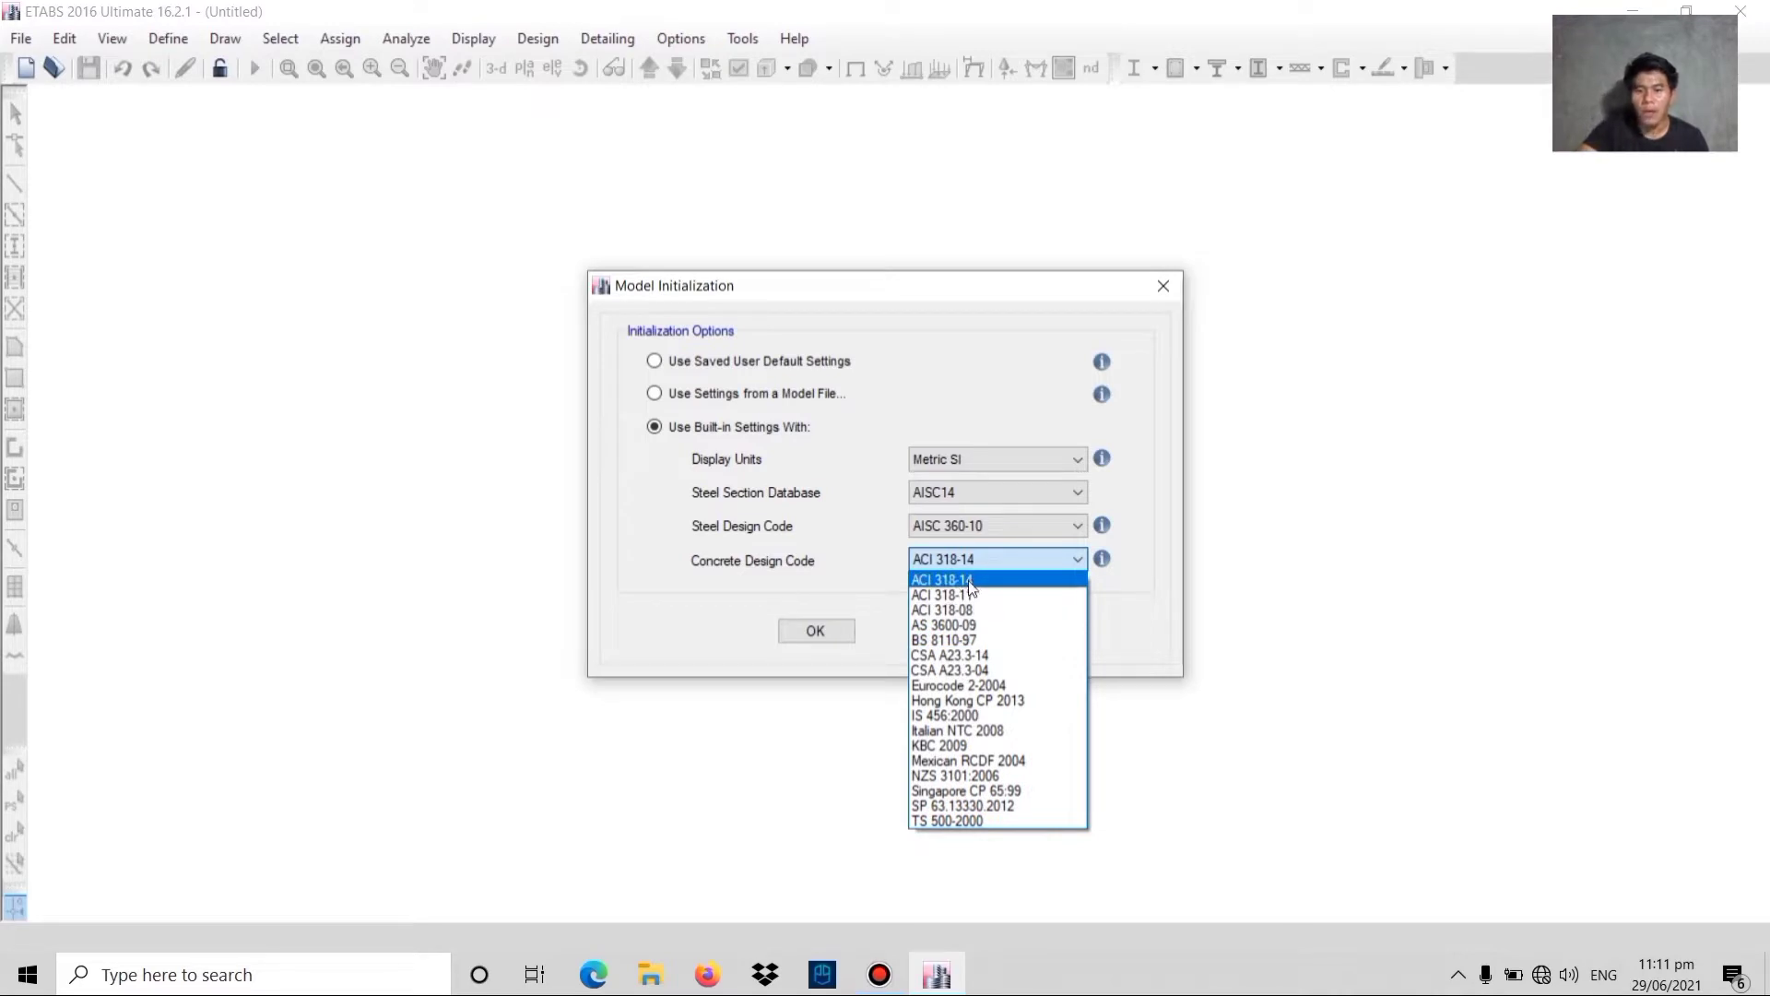
left_click(968, 579)
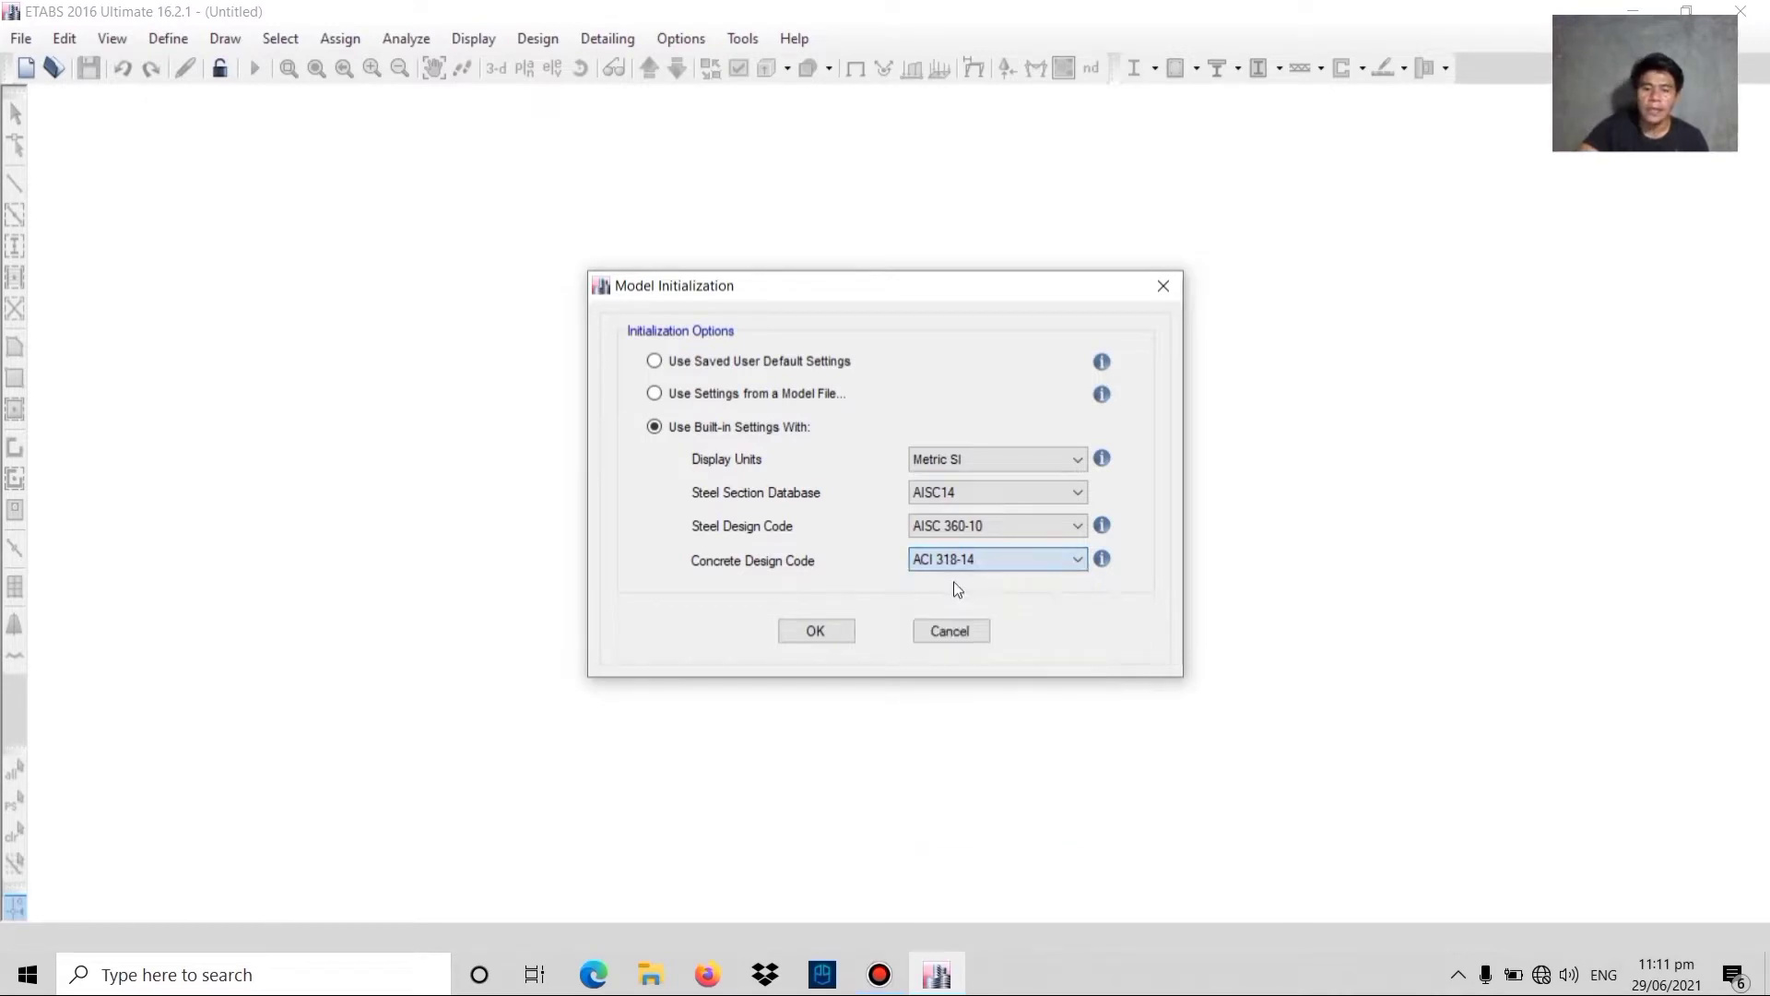
left_click(828, 635)
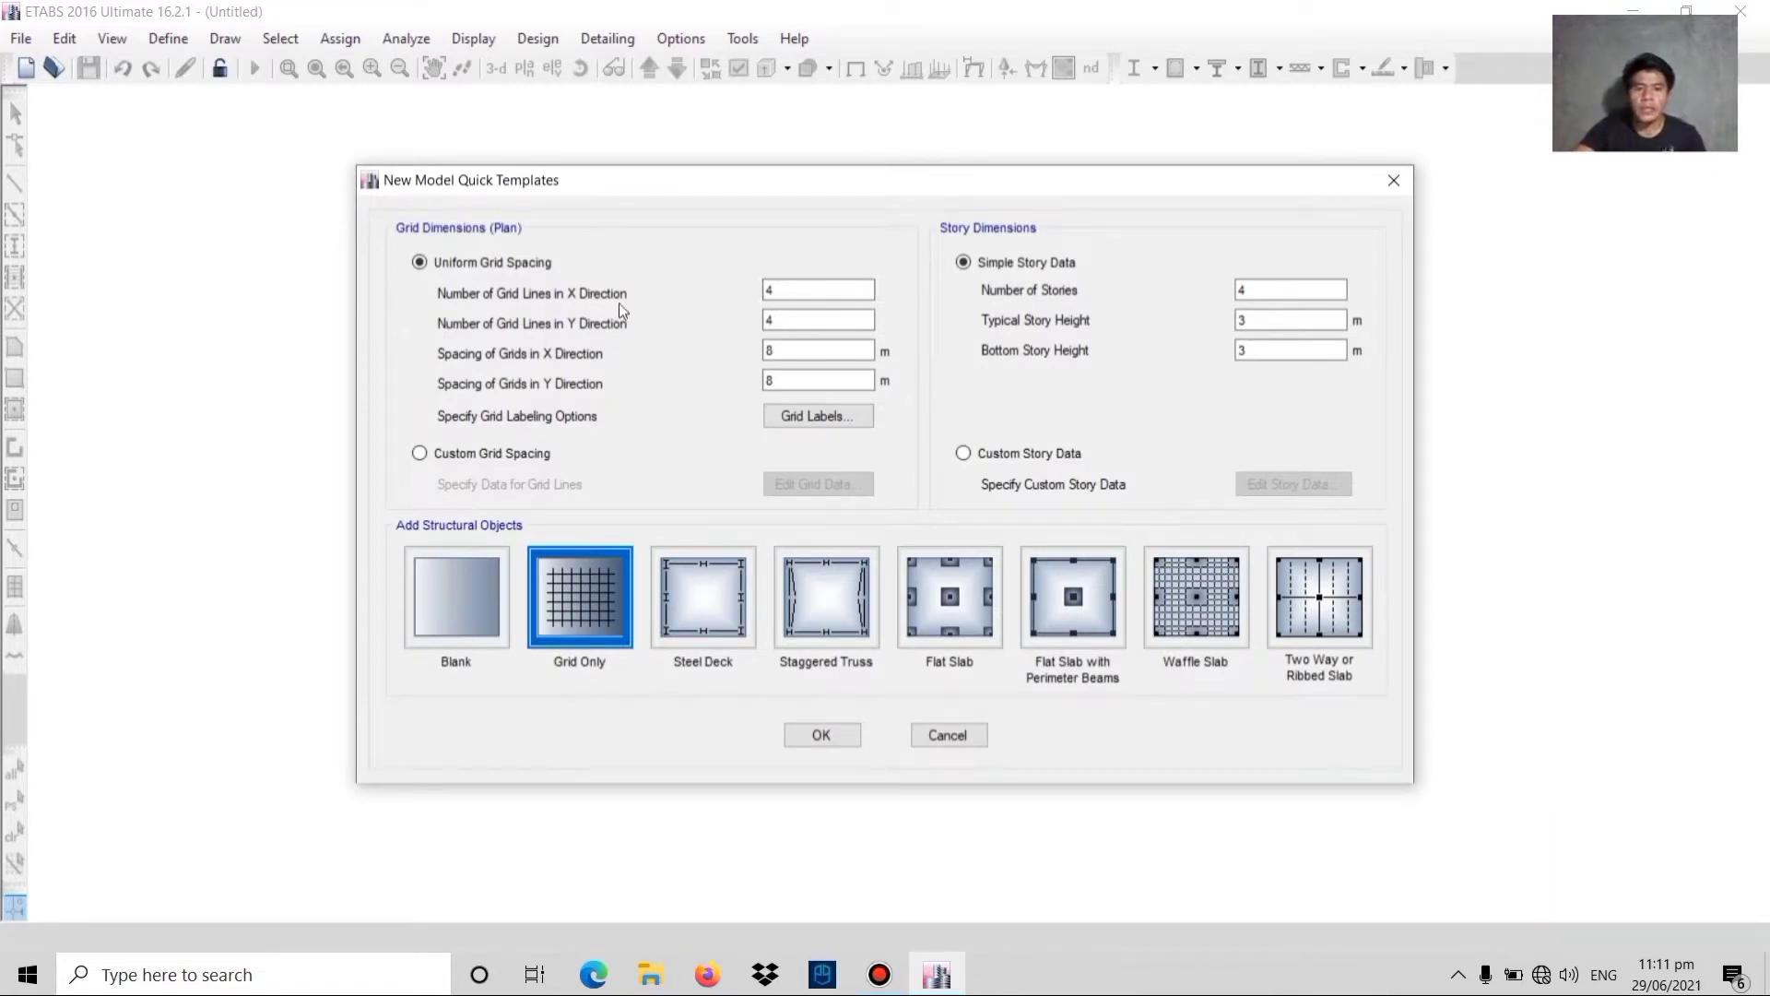
- Set the number of uniform grid lines to 10 in the X direction and 5 in the Y direction
left_click(805, 293)
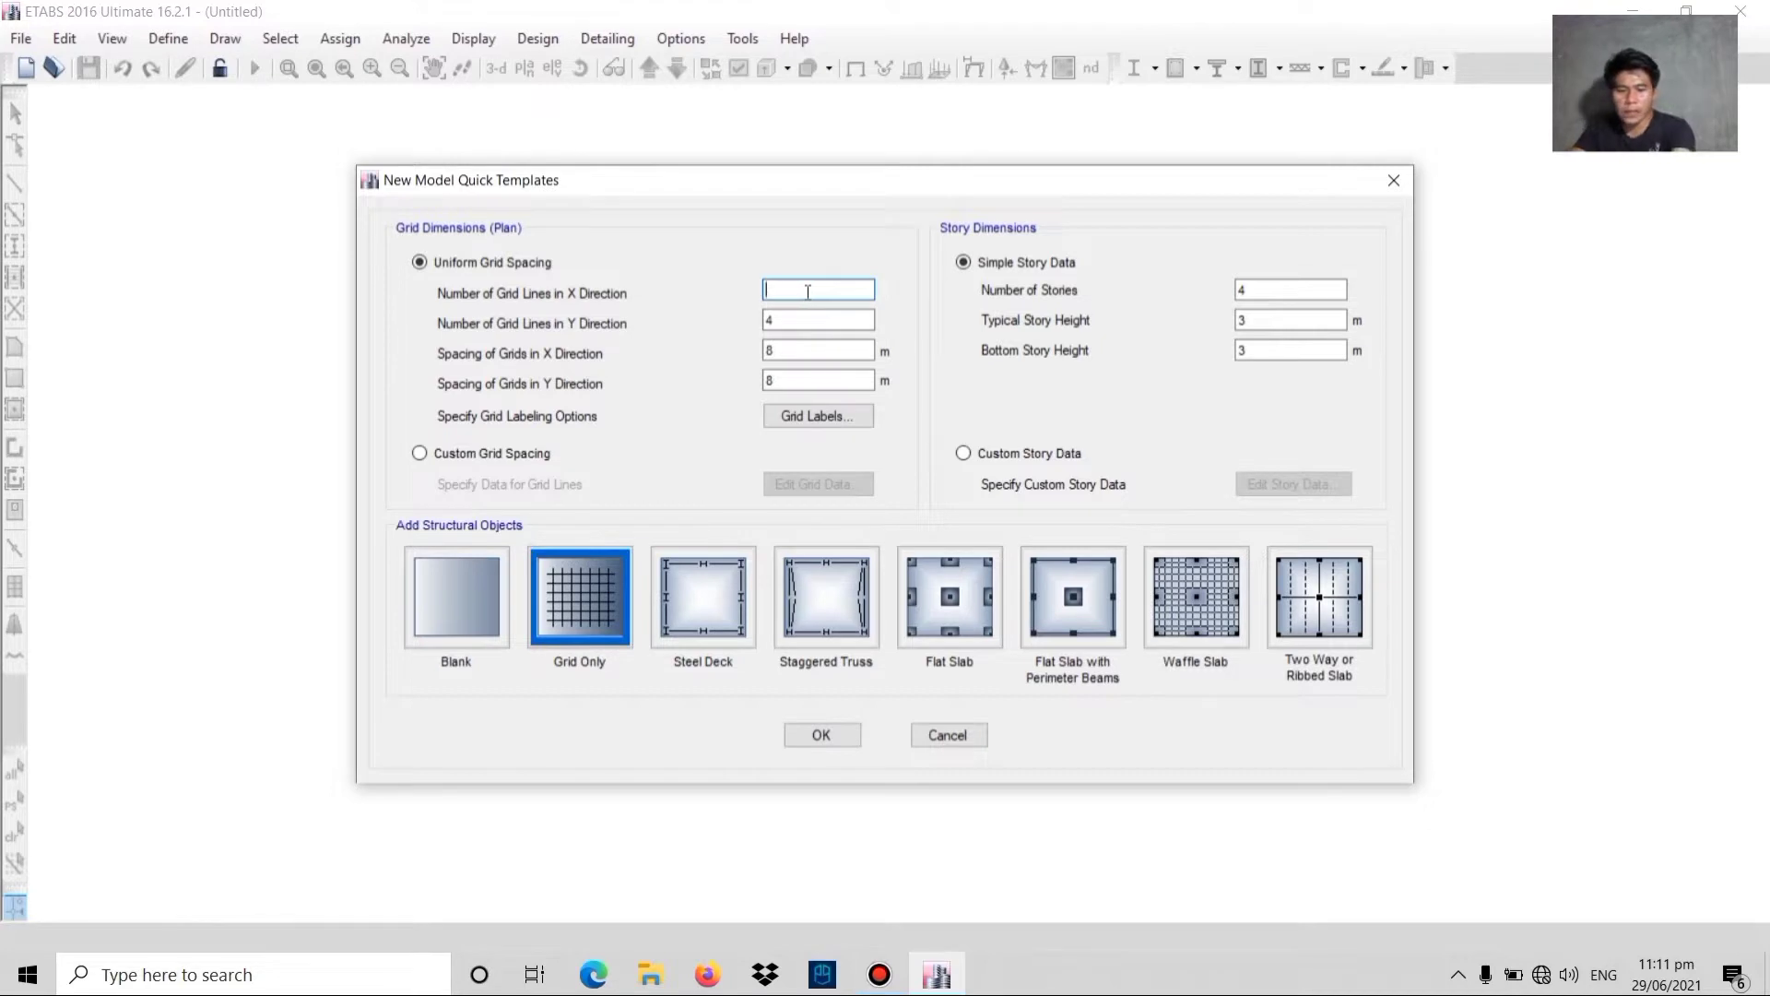
key("BackSpace")
type("1")
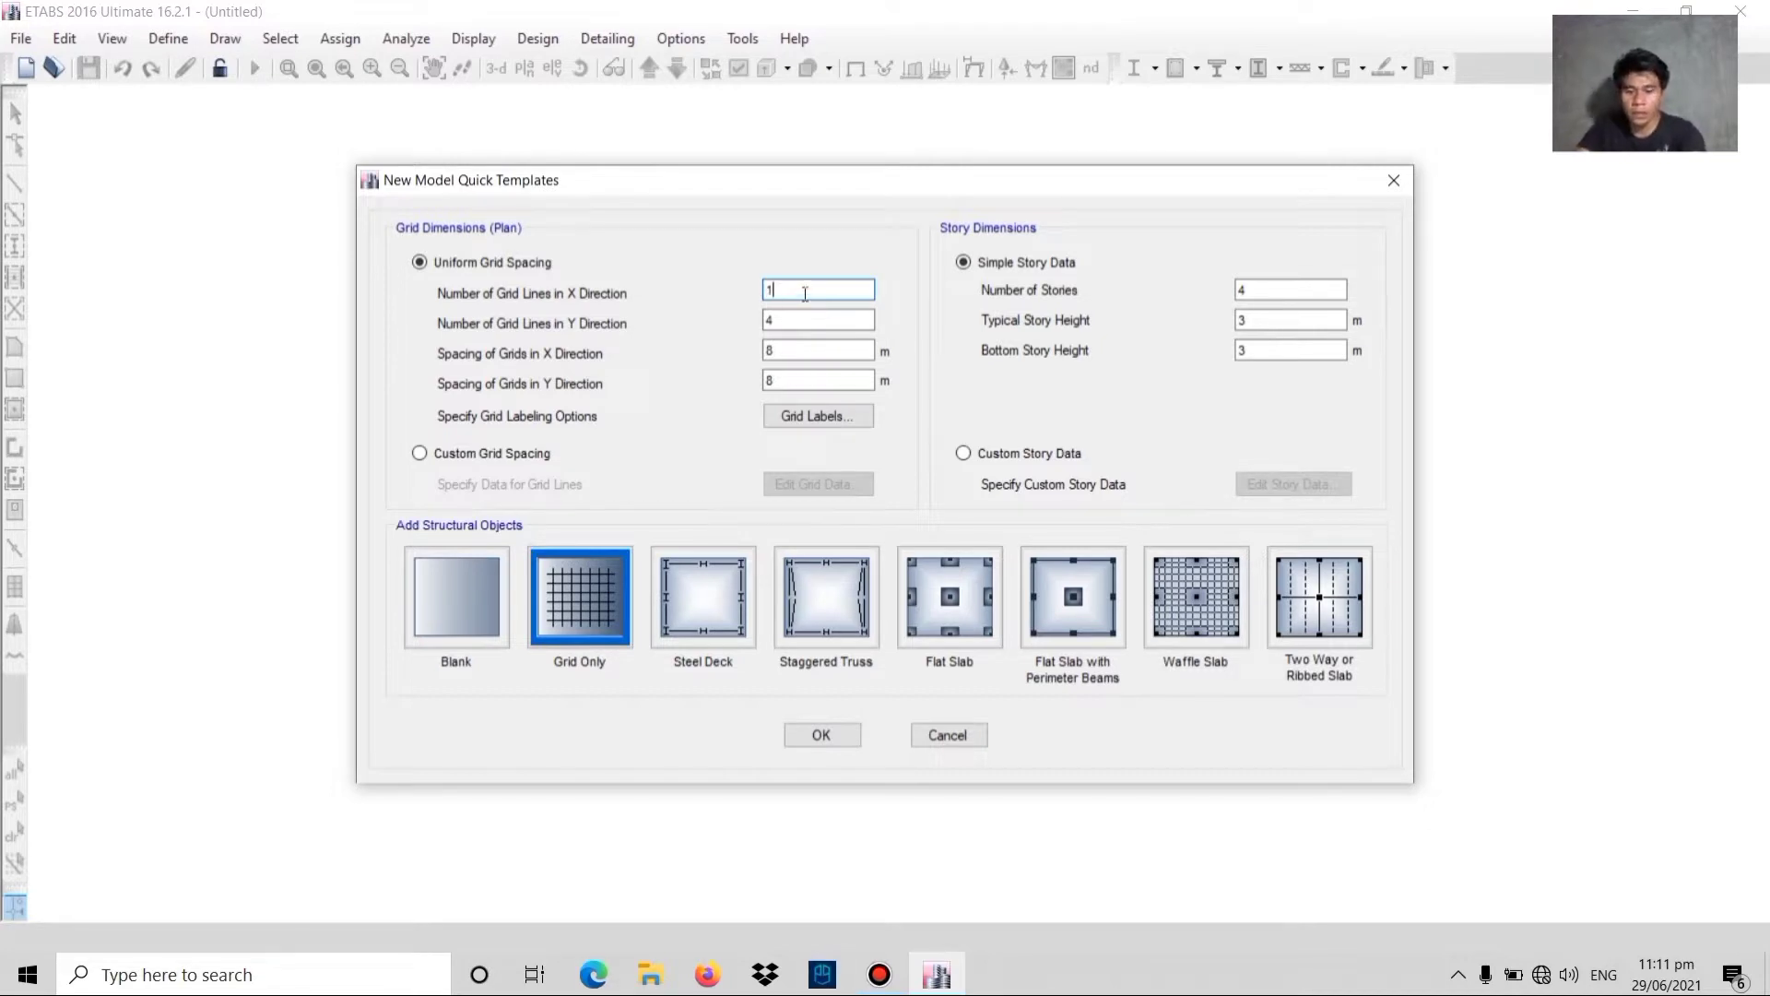
type("0")
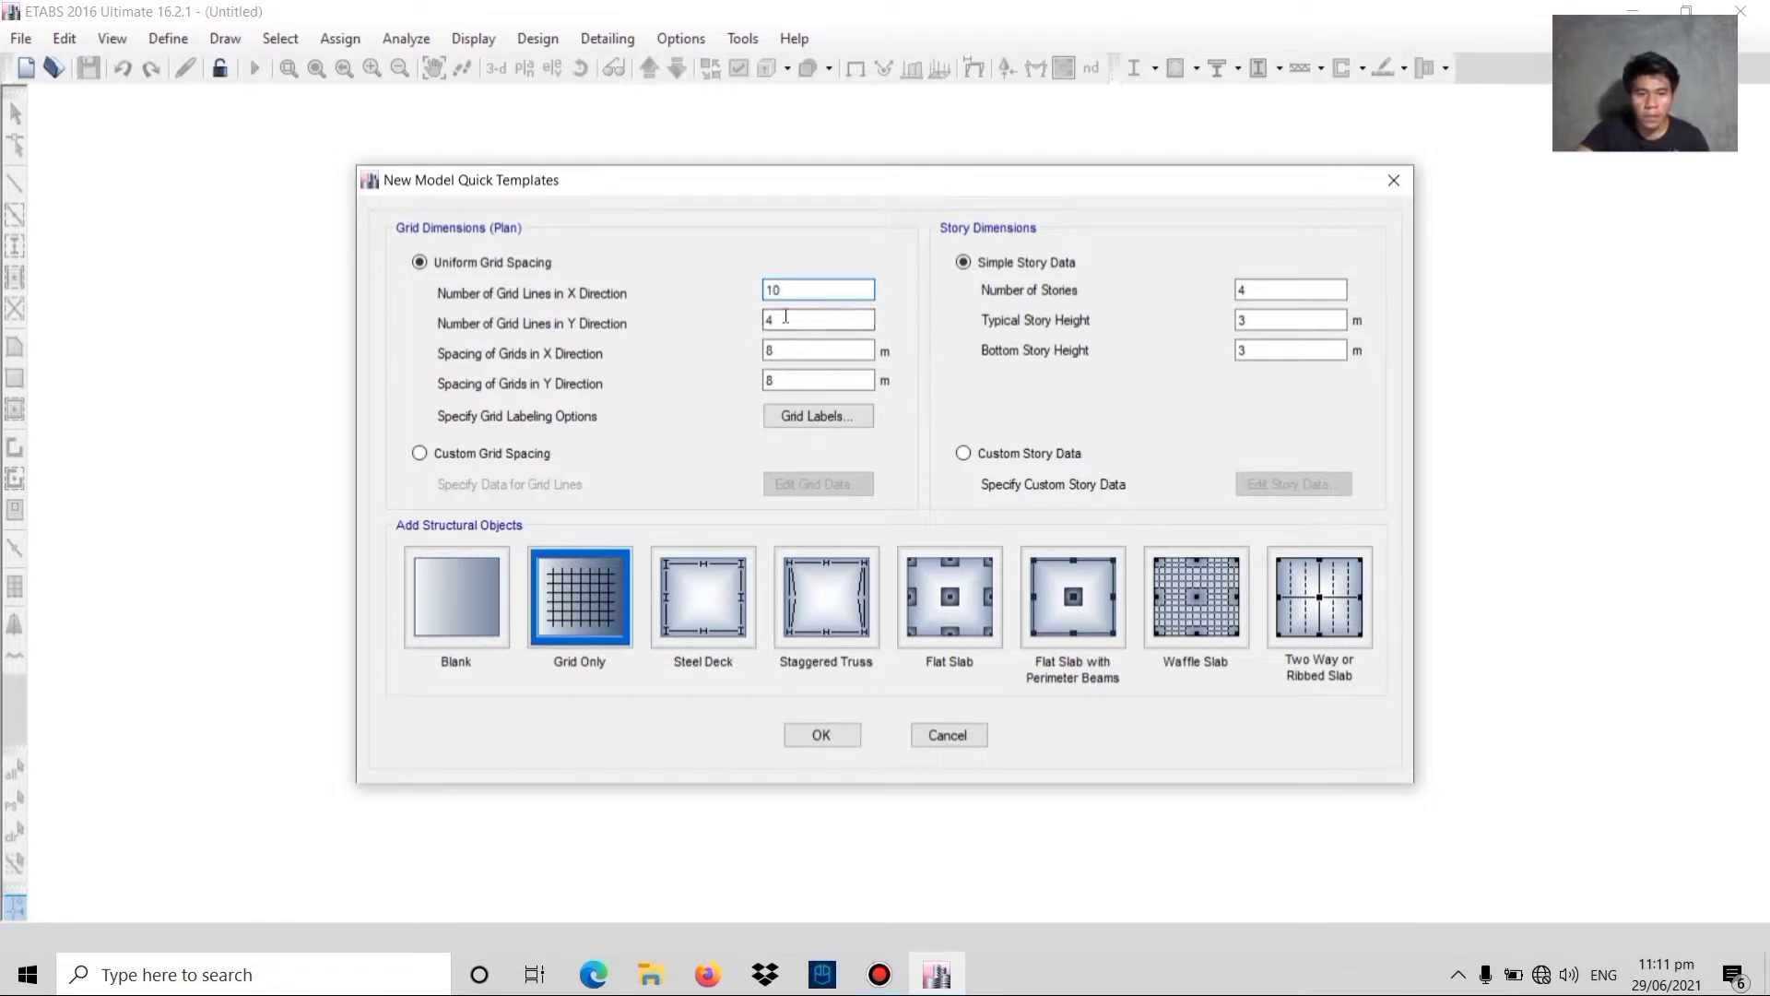
left_click(792, 319)
key("BackSpace")
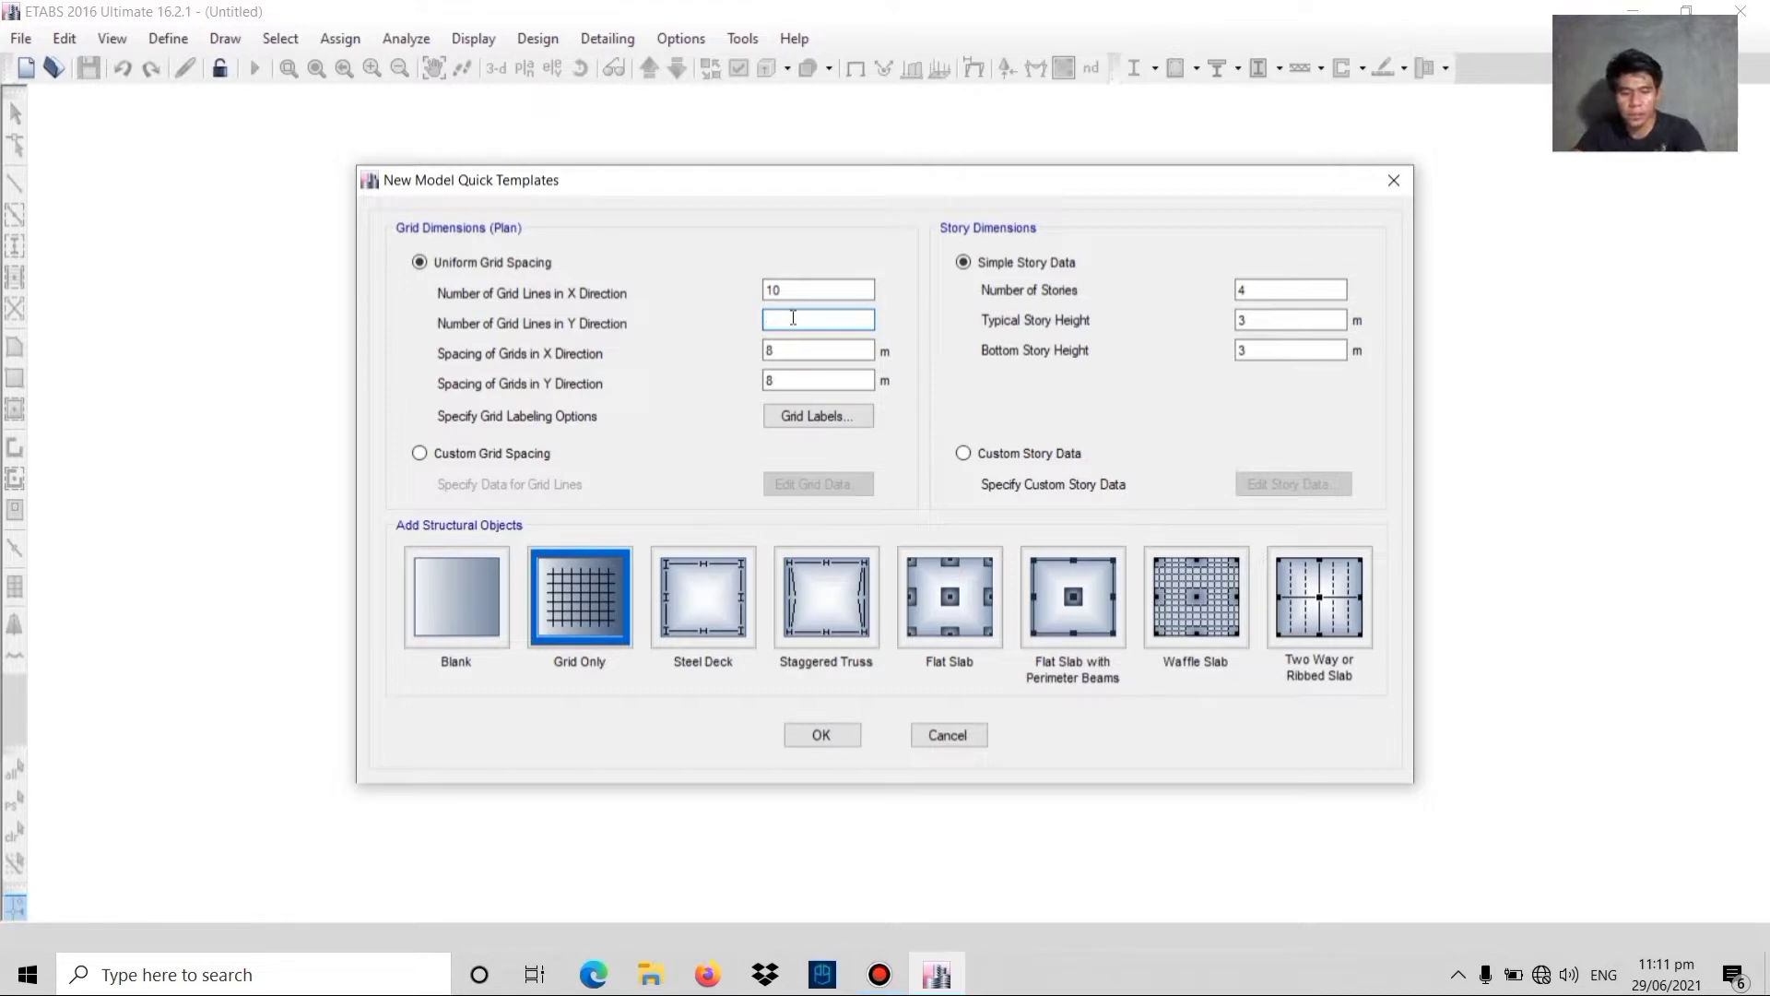
- Set the grid spacing to 4.5 m in the X direction and 4 m in the Y direction
left_click(782, 351)
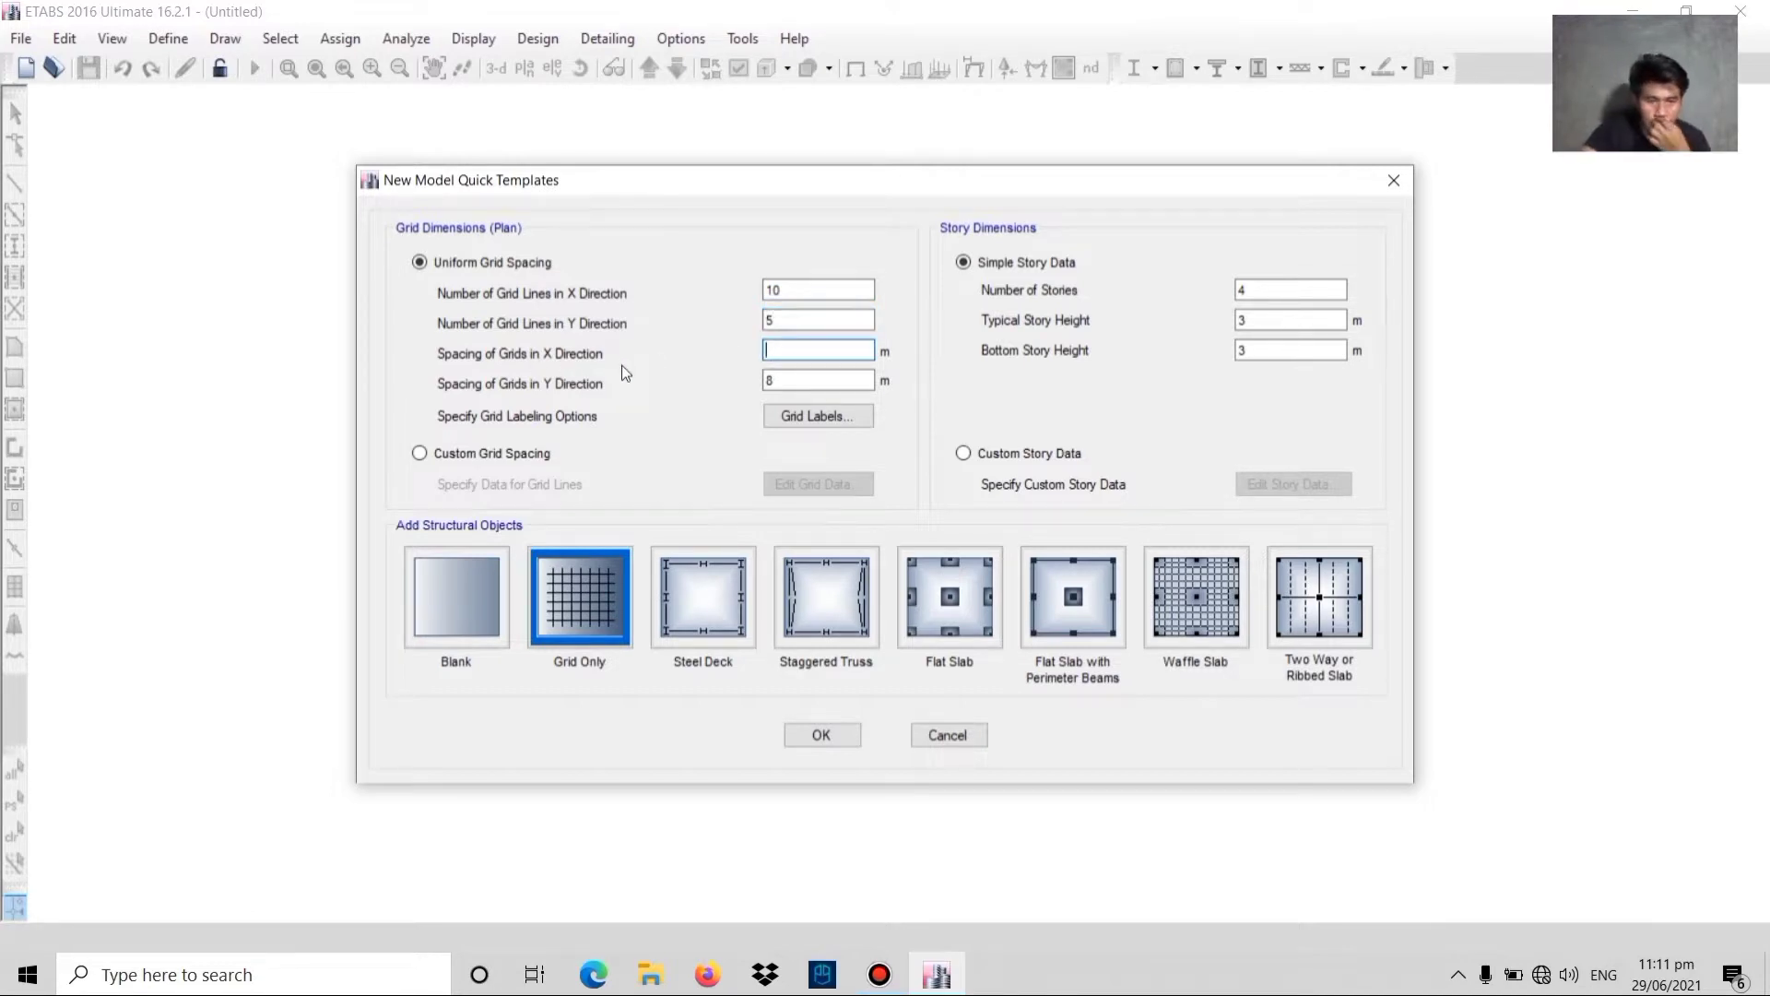
type("4.5")
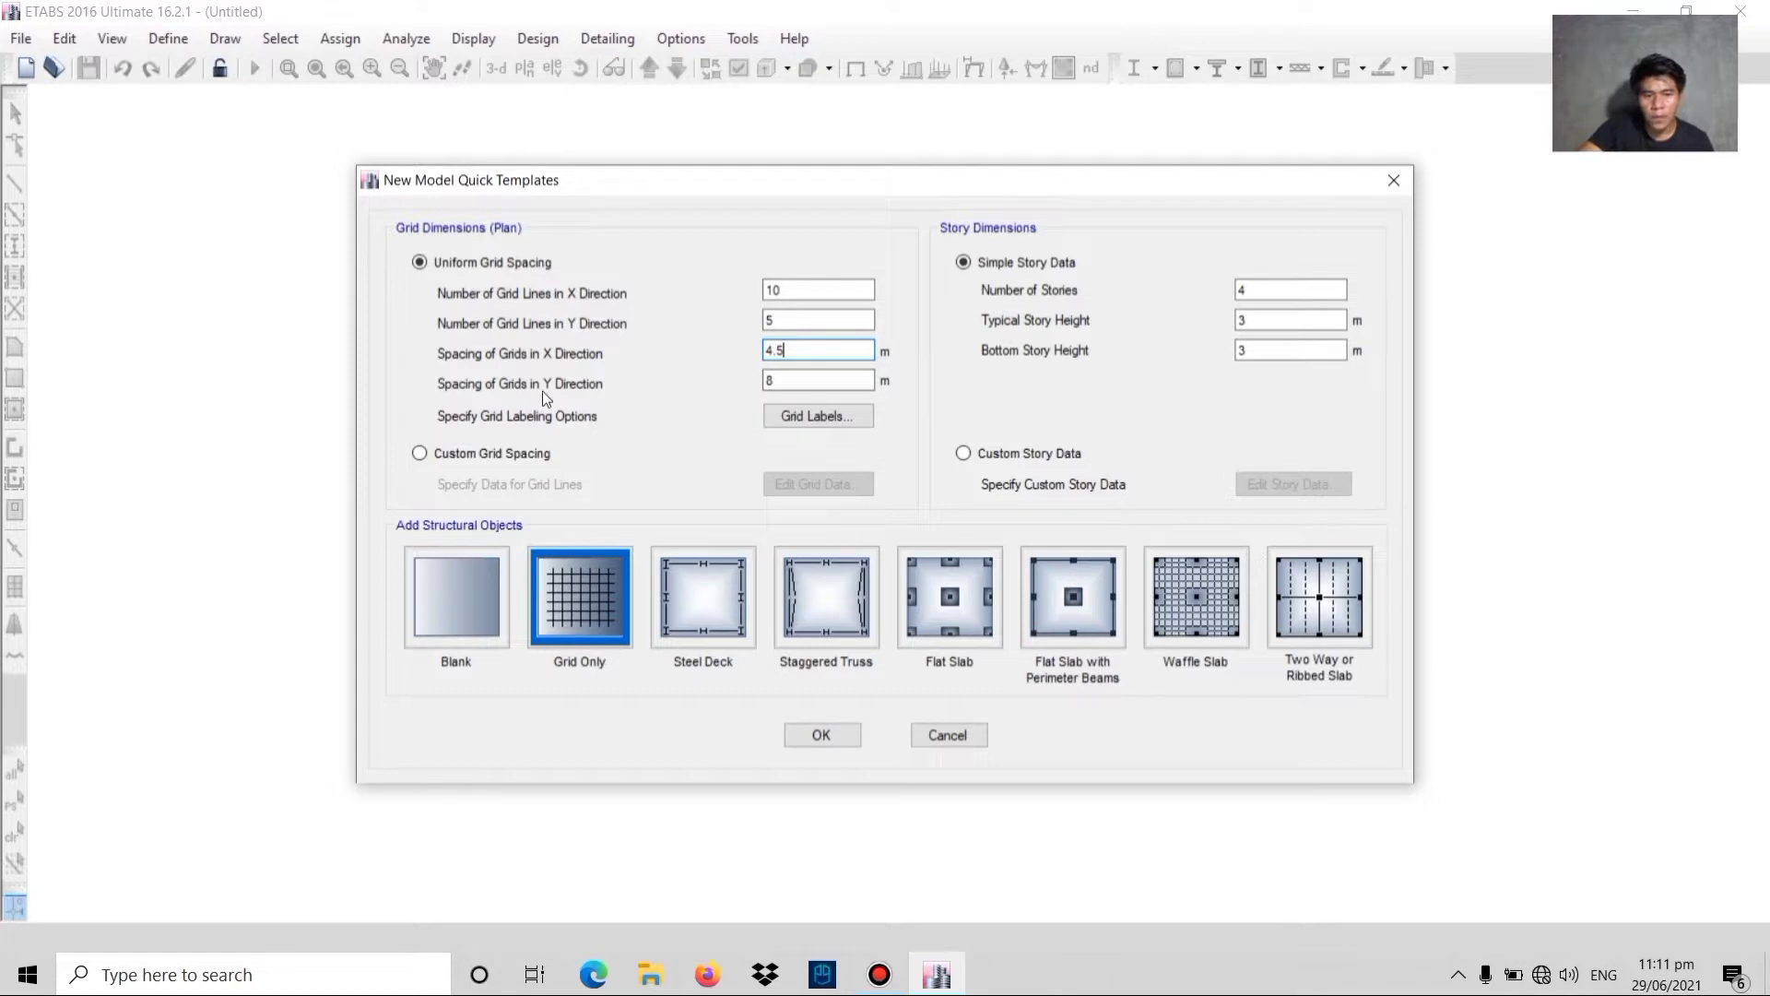
left_click(789, 381)
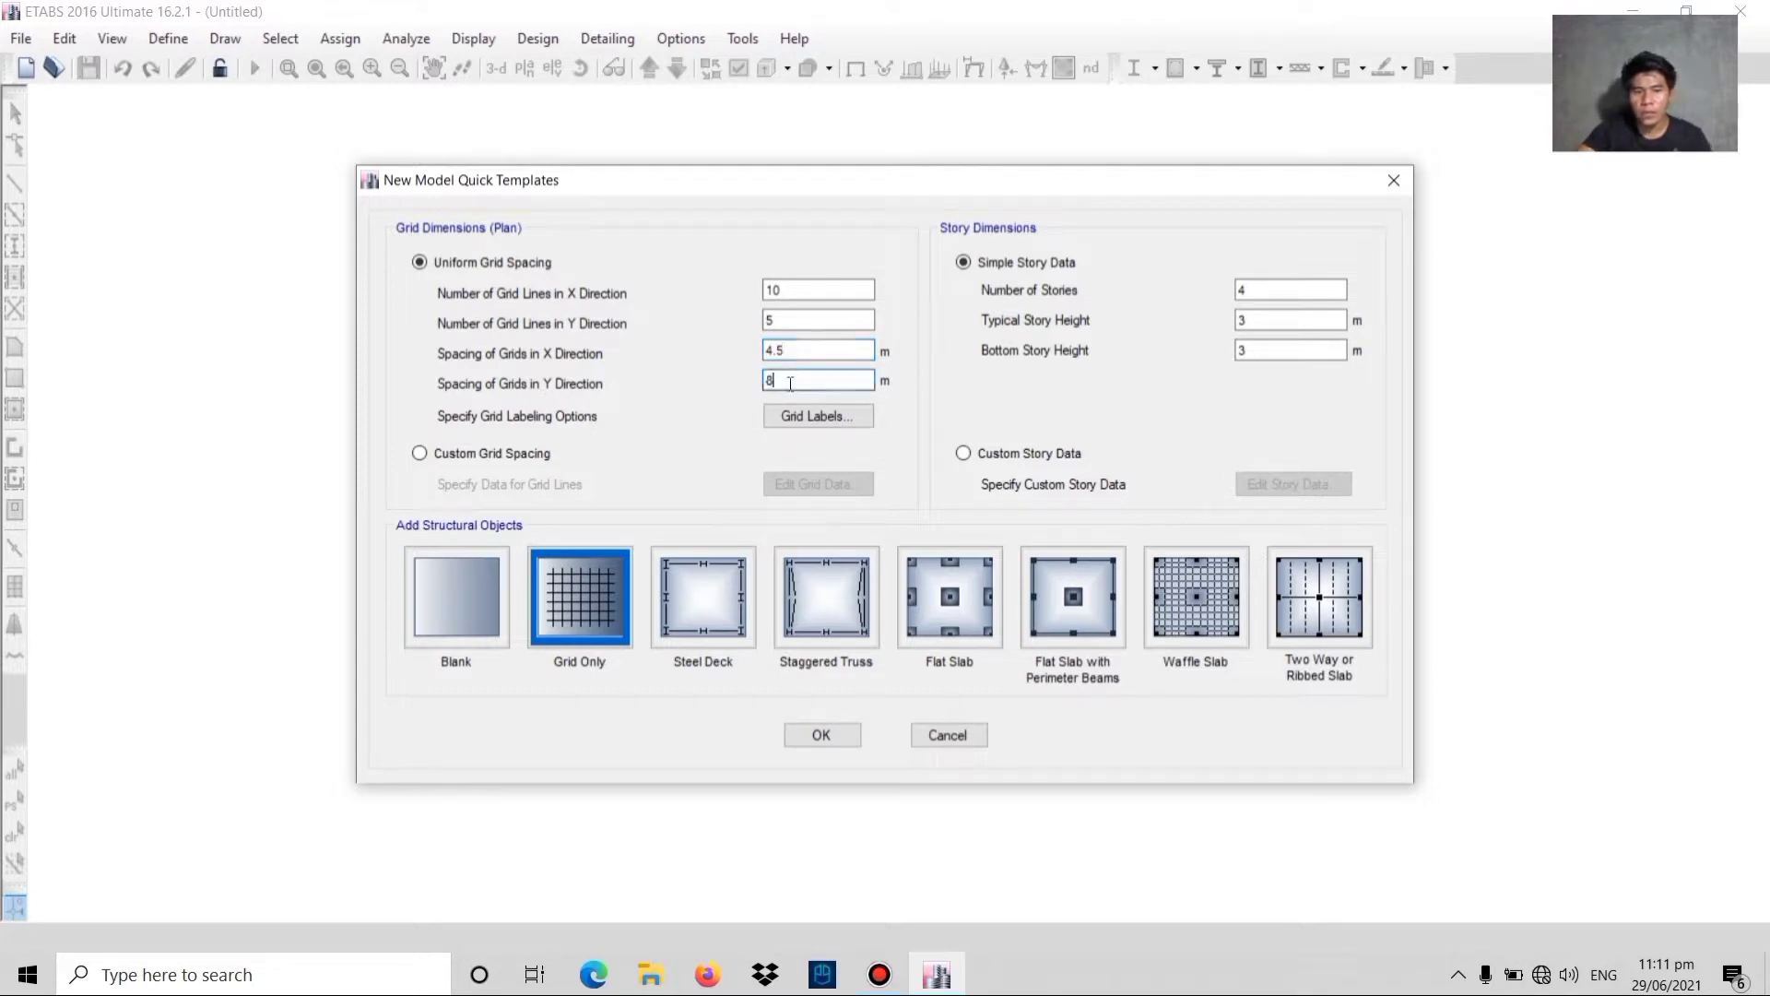
type("4")
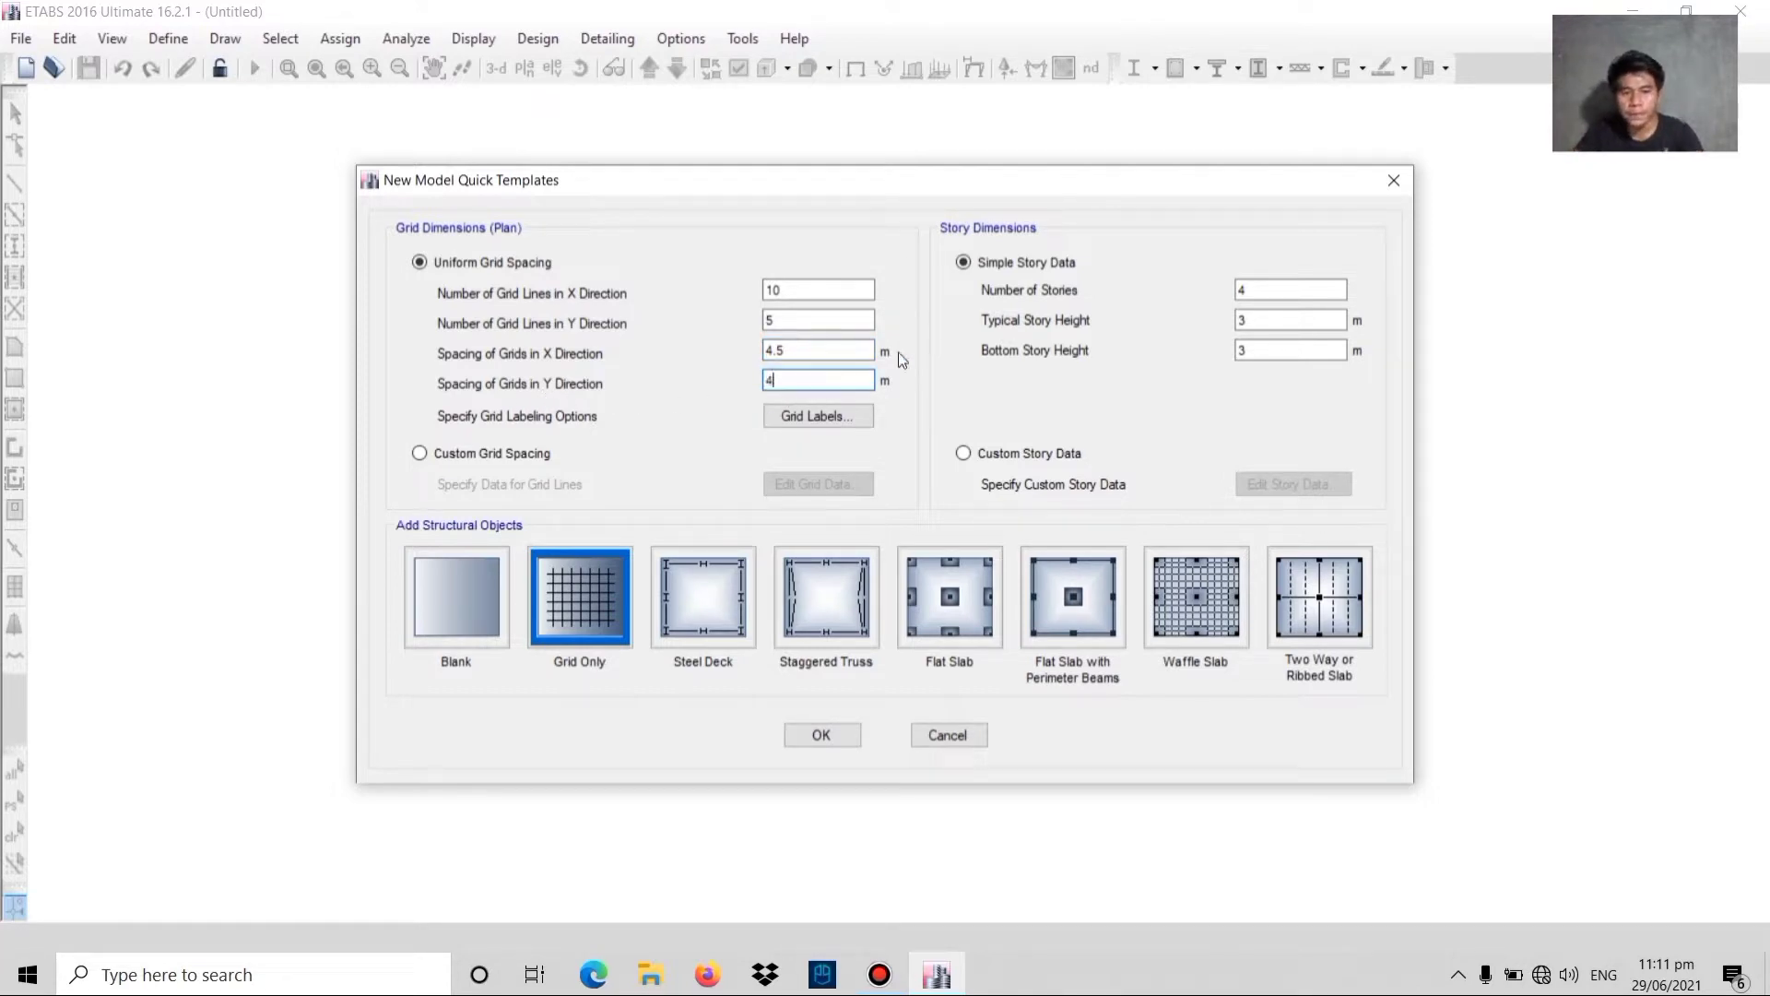
- Define 6 stories with typical and bottom story heights of 4 m, and create the Grid Only model
left_click(1259, 291)
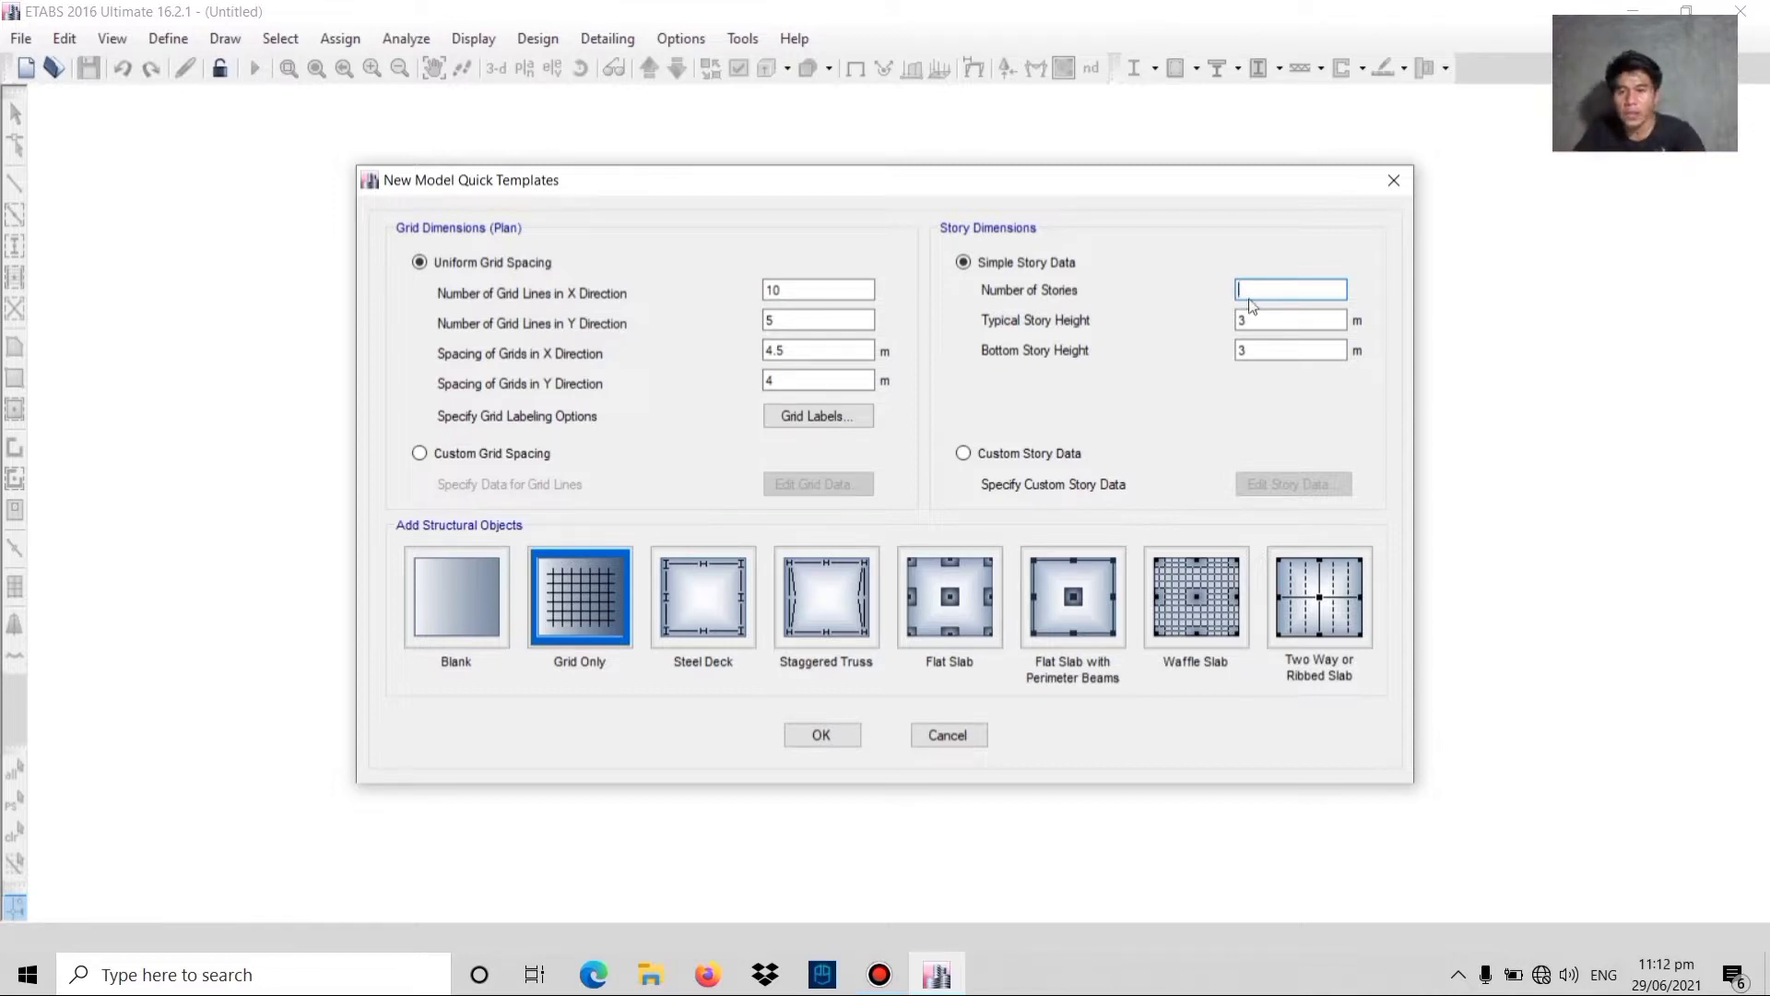
type("6")
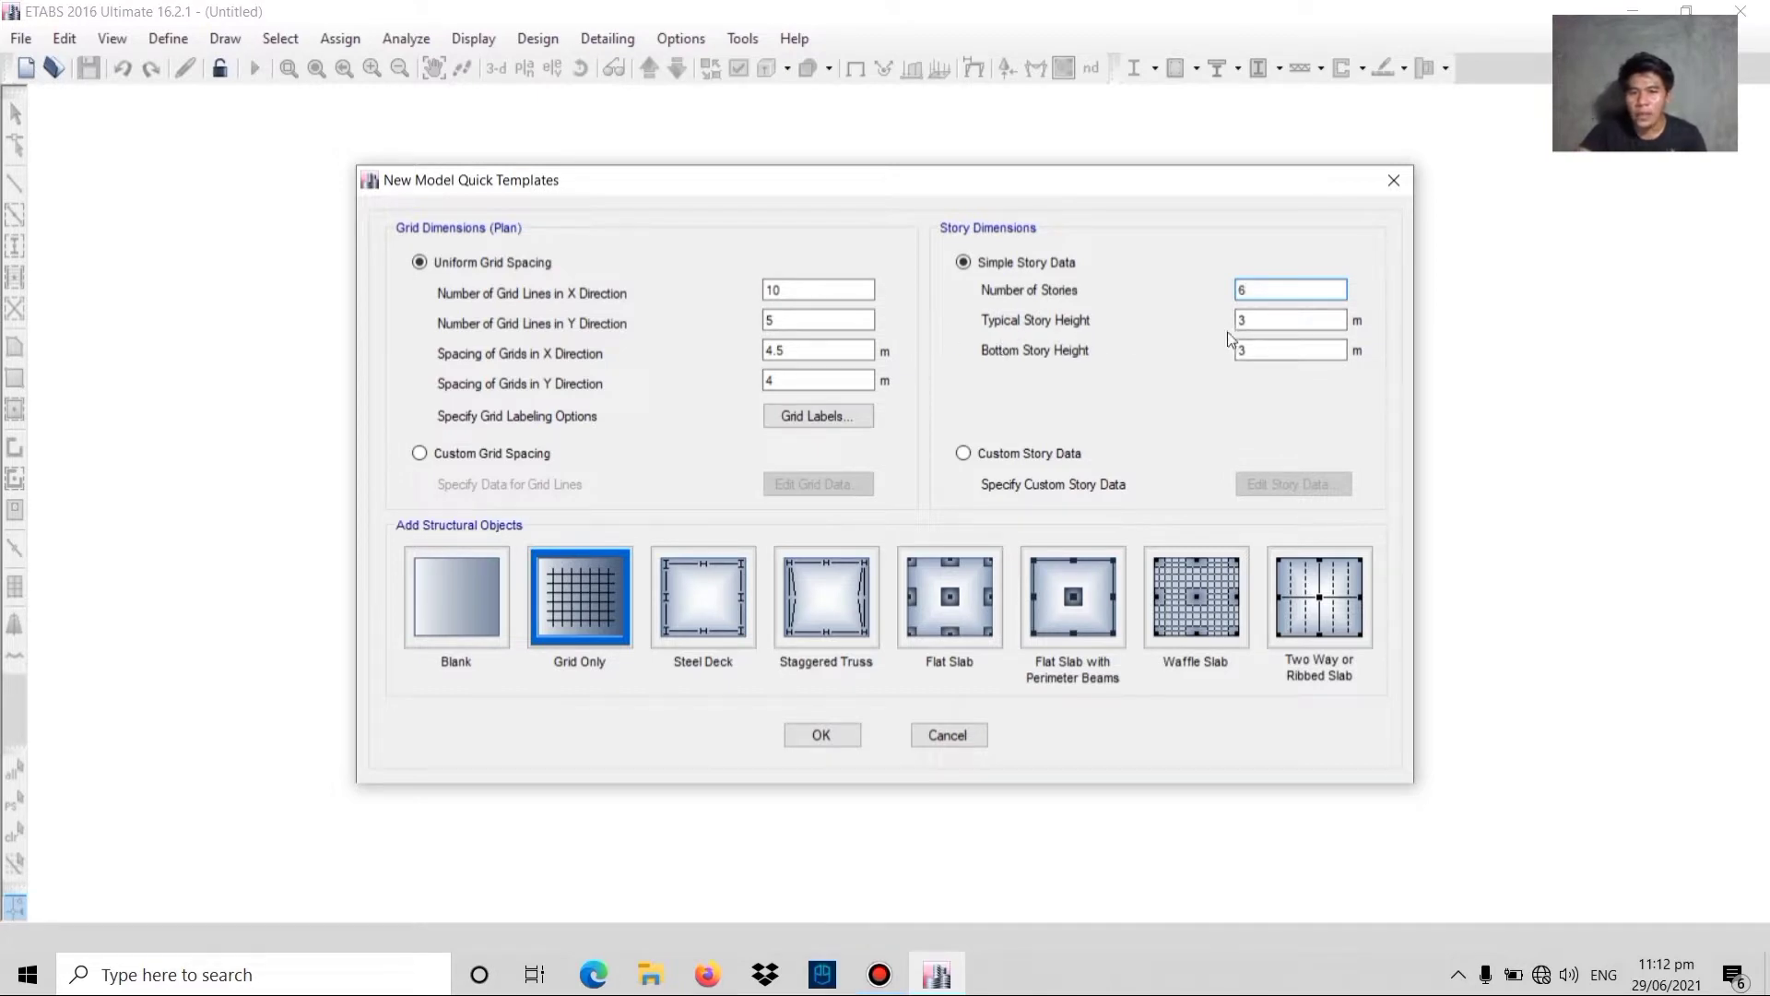
left_click(1260, 324)
key("BackSpace")
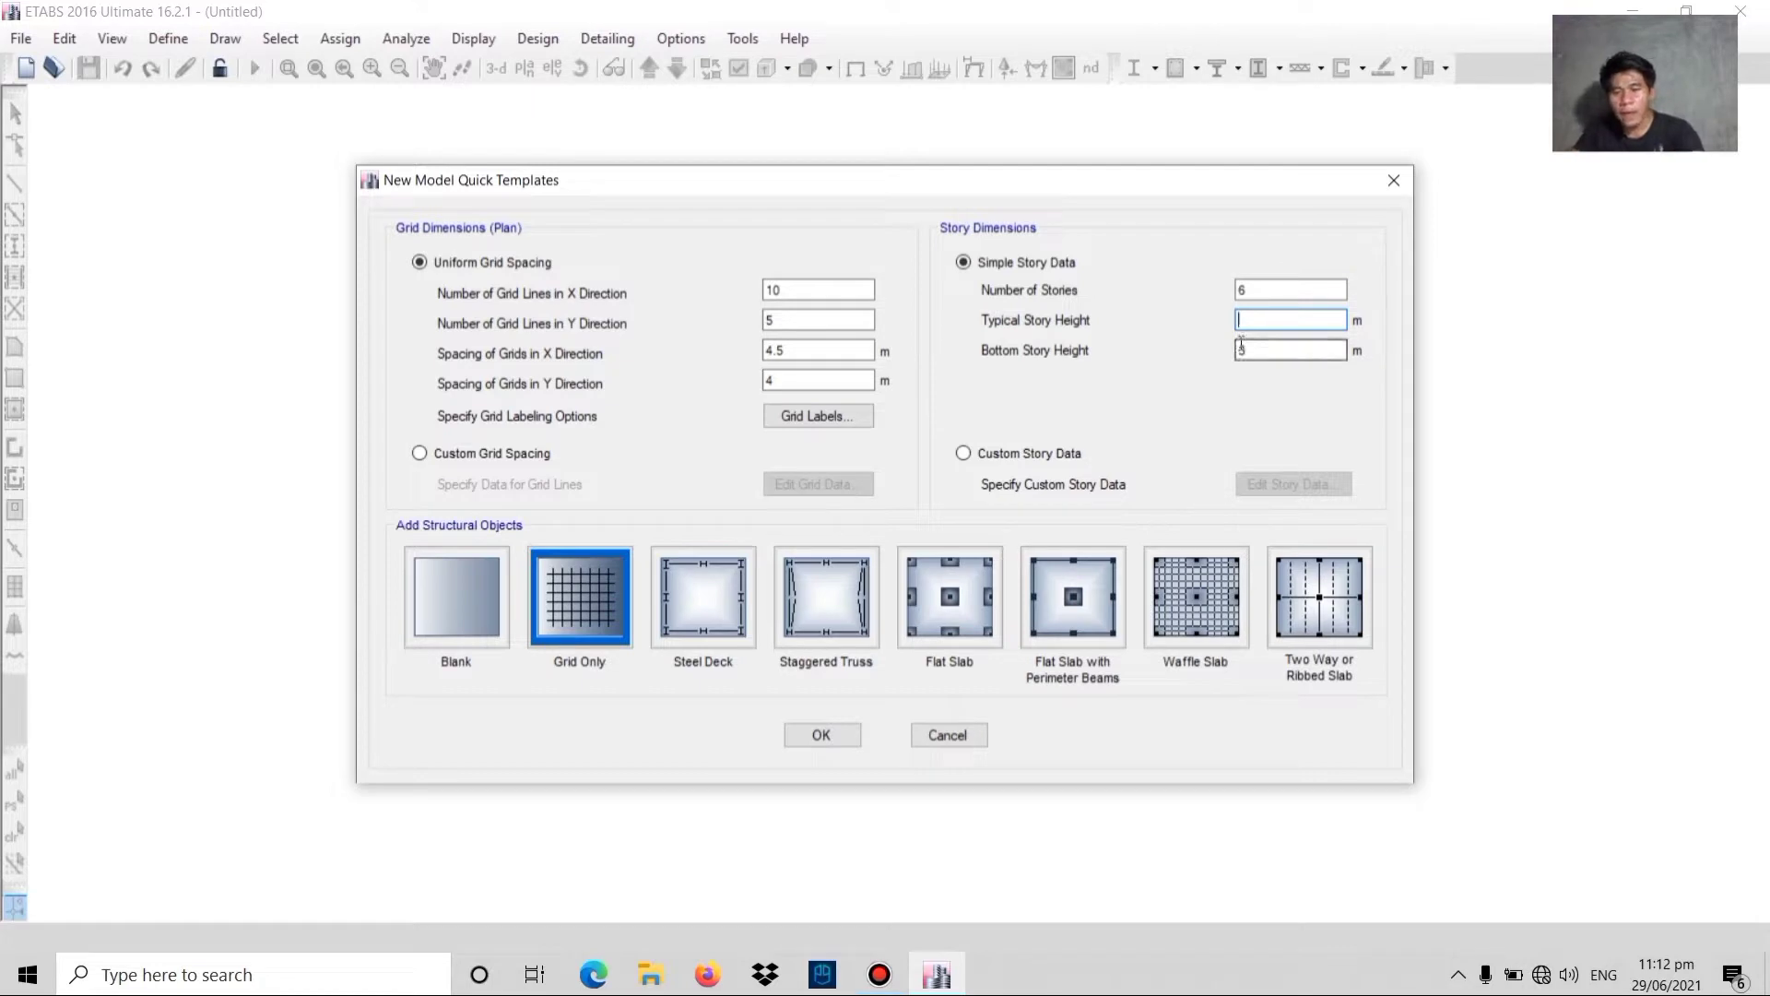
type("4")
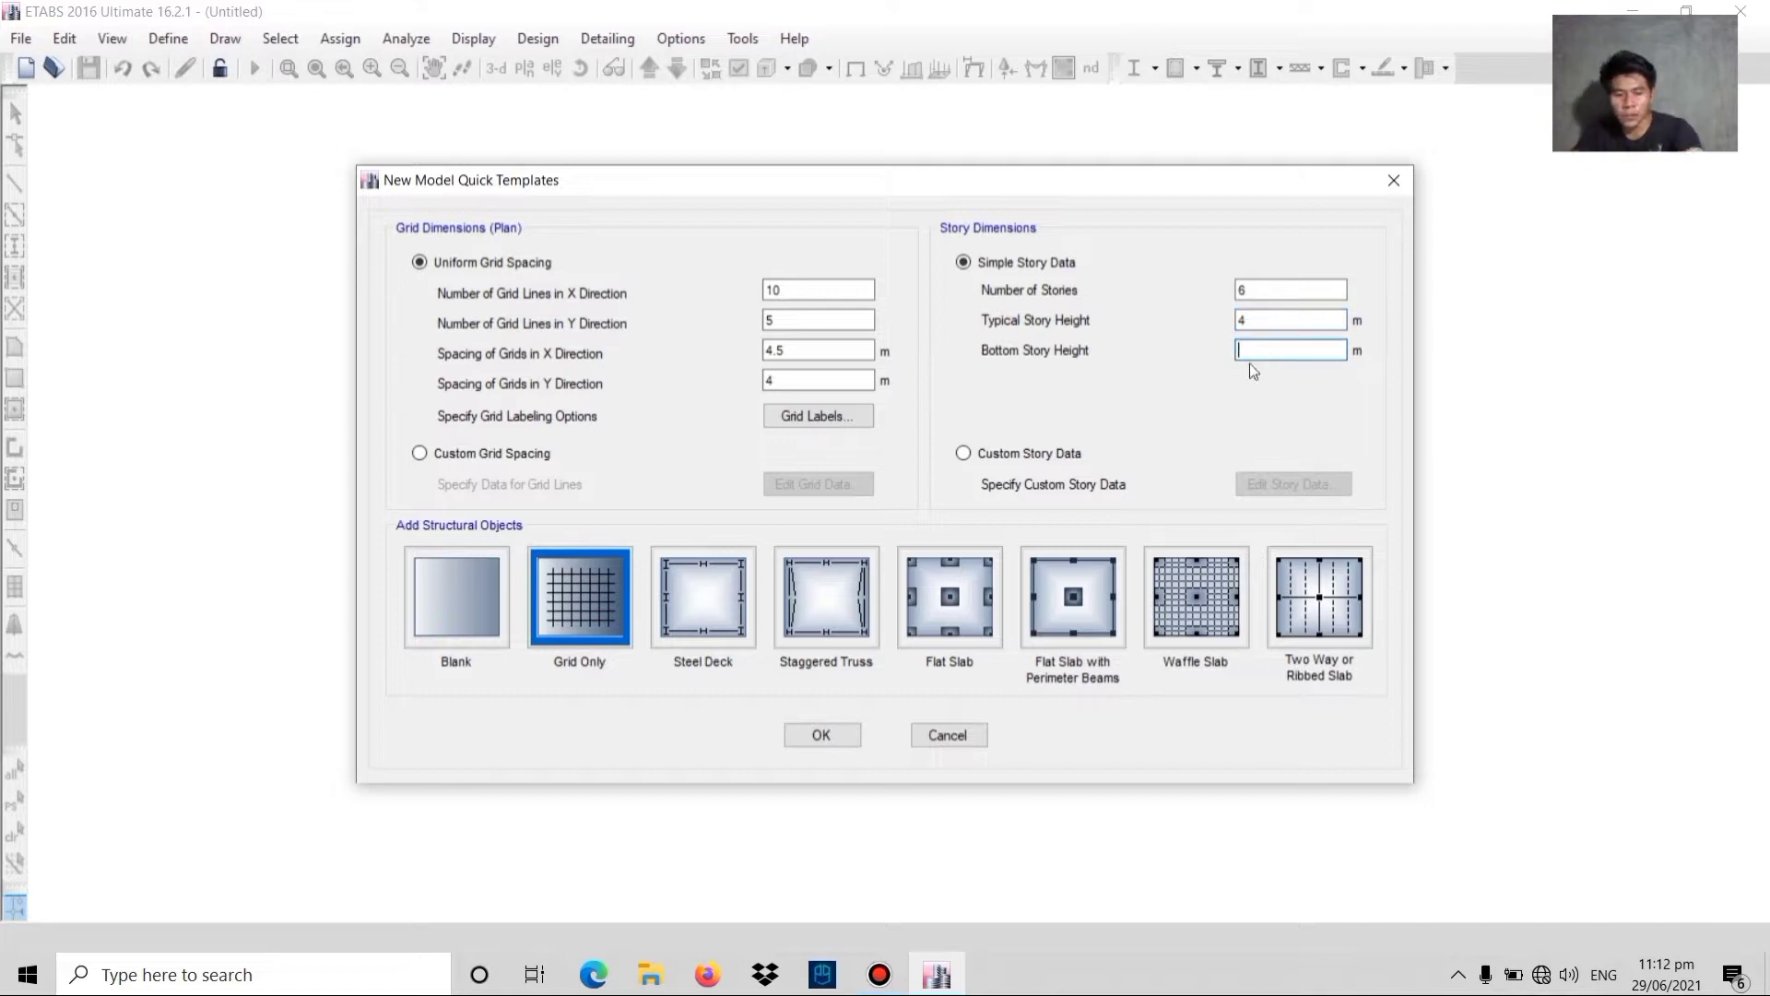
type("4")
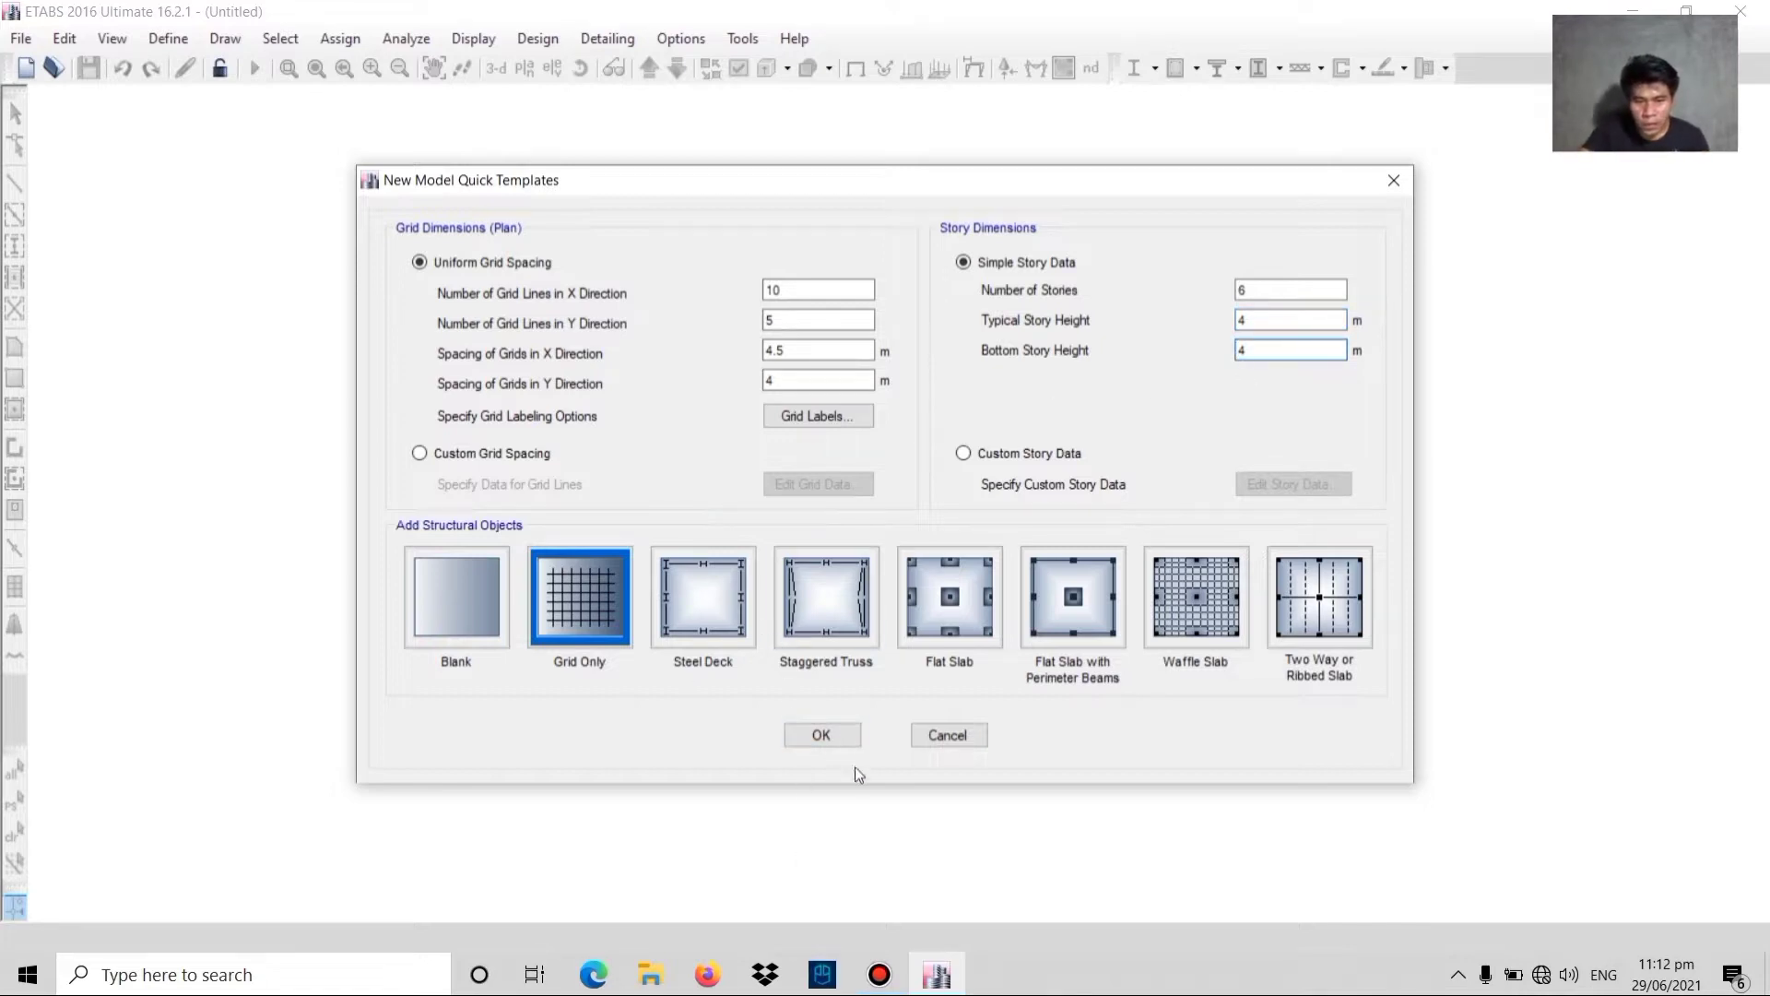
left_click(830, 738)
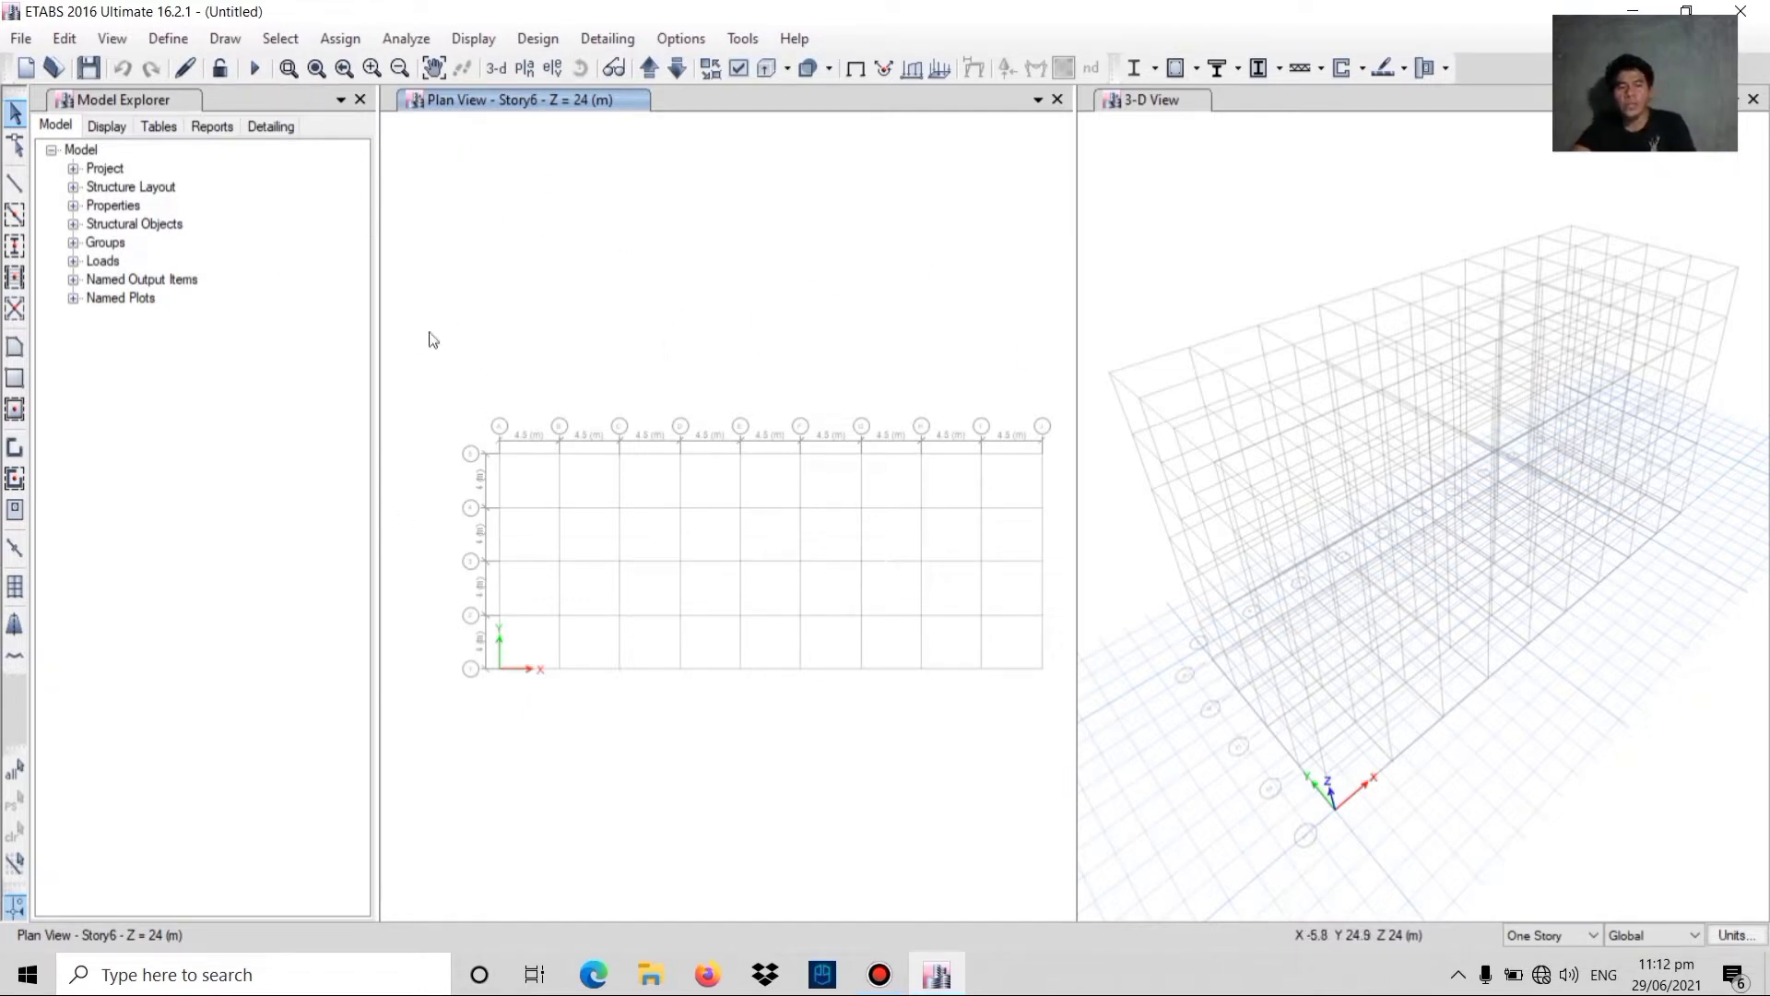
- Turn off the Horizon display in the 3-D view's view options
left_click(1136, 231)
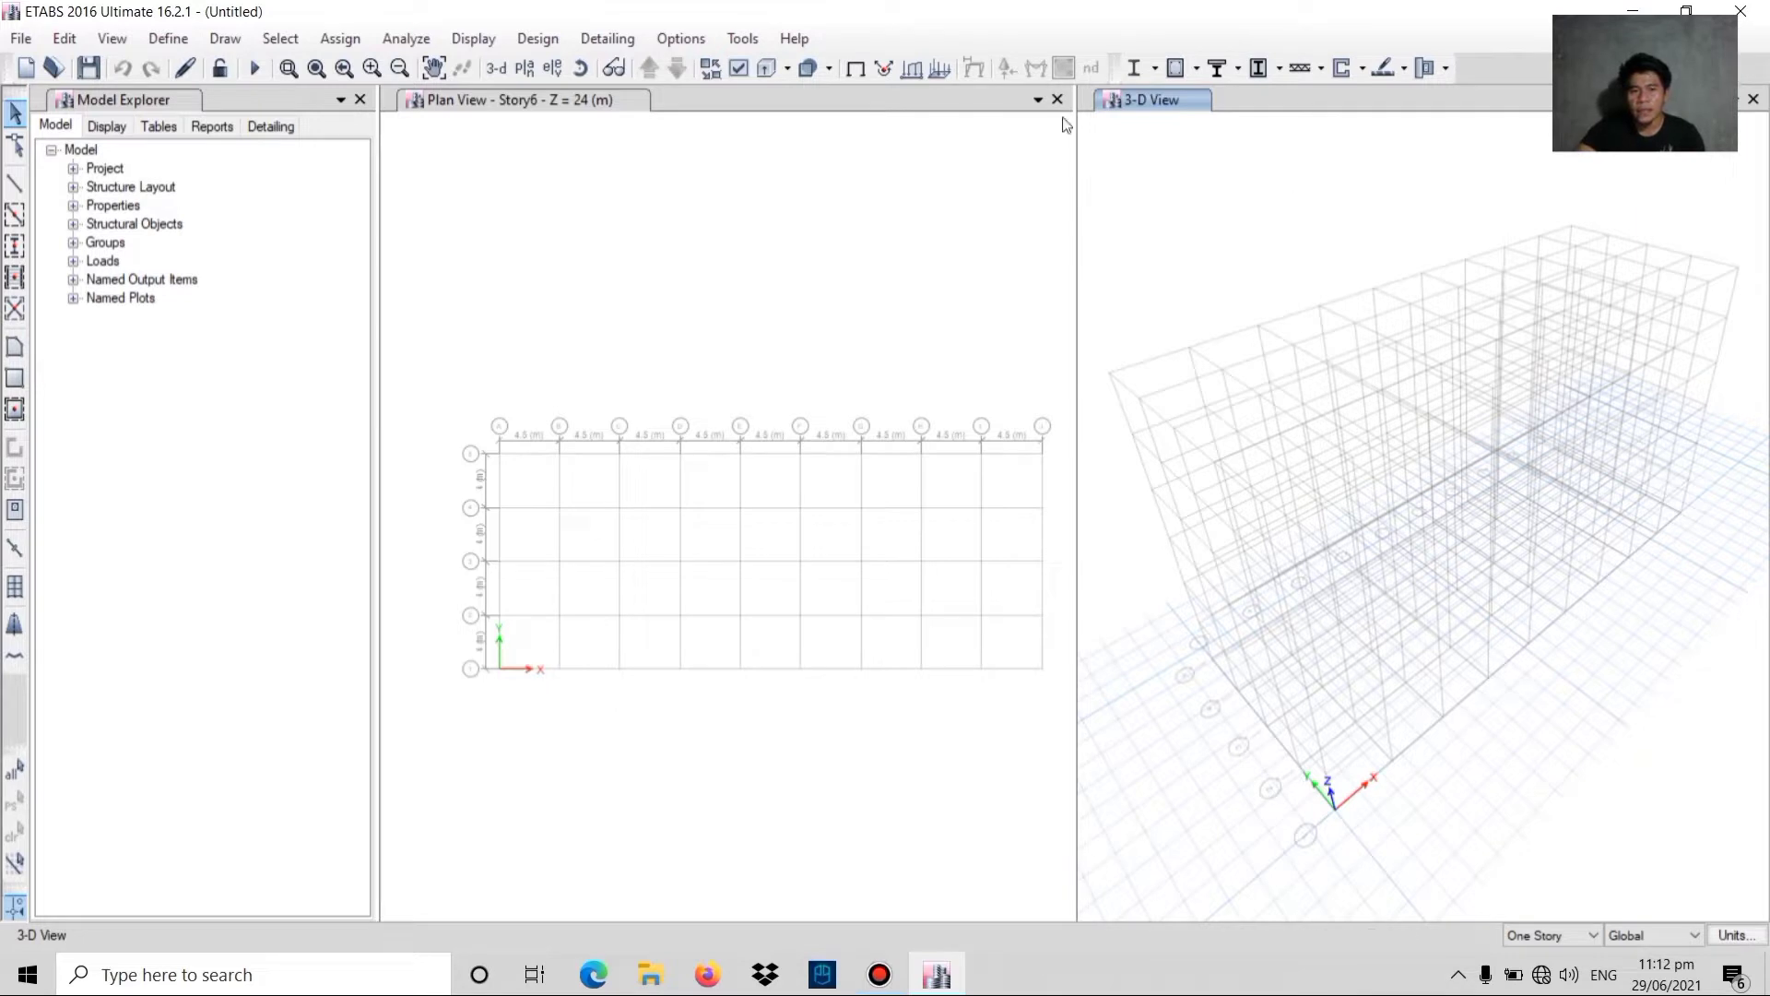
left_click(745, 70)
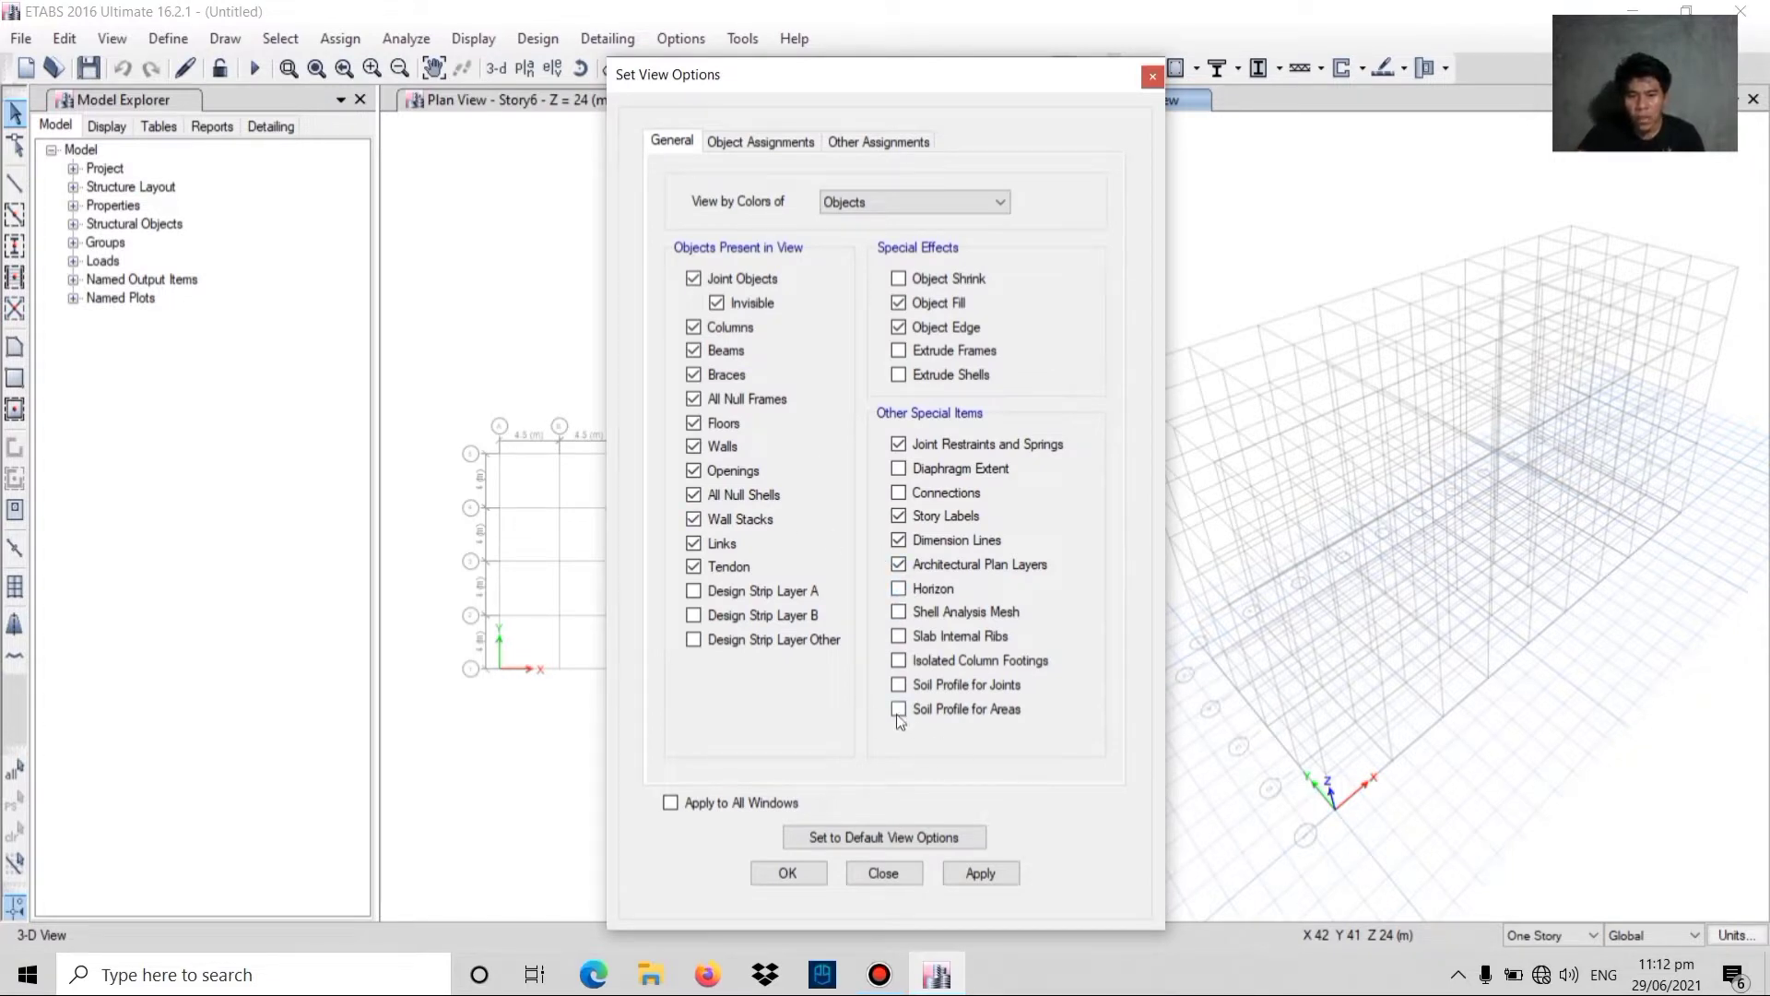
left_click(980, 874)
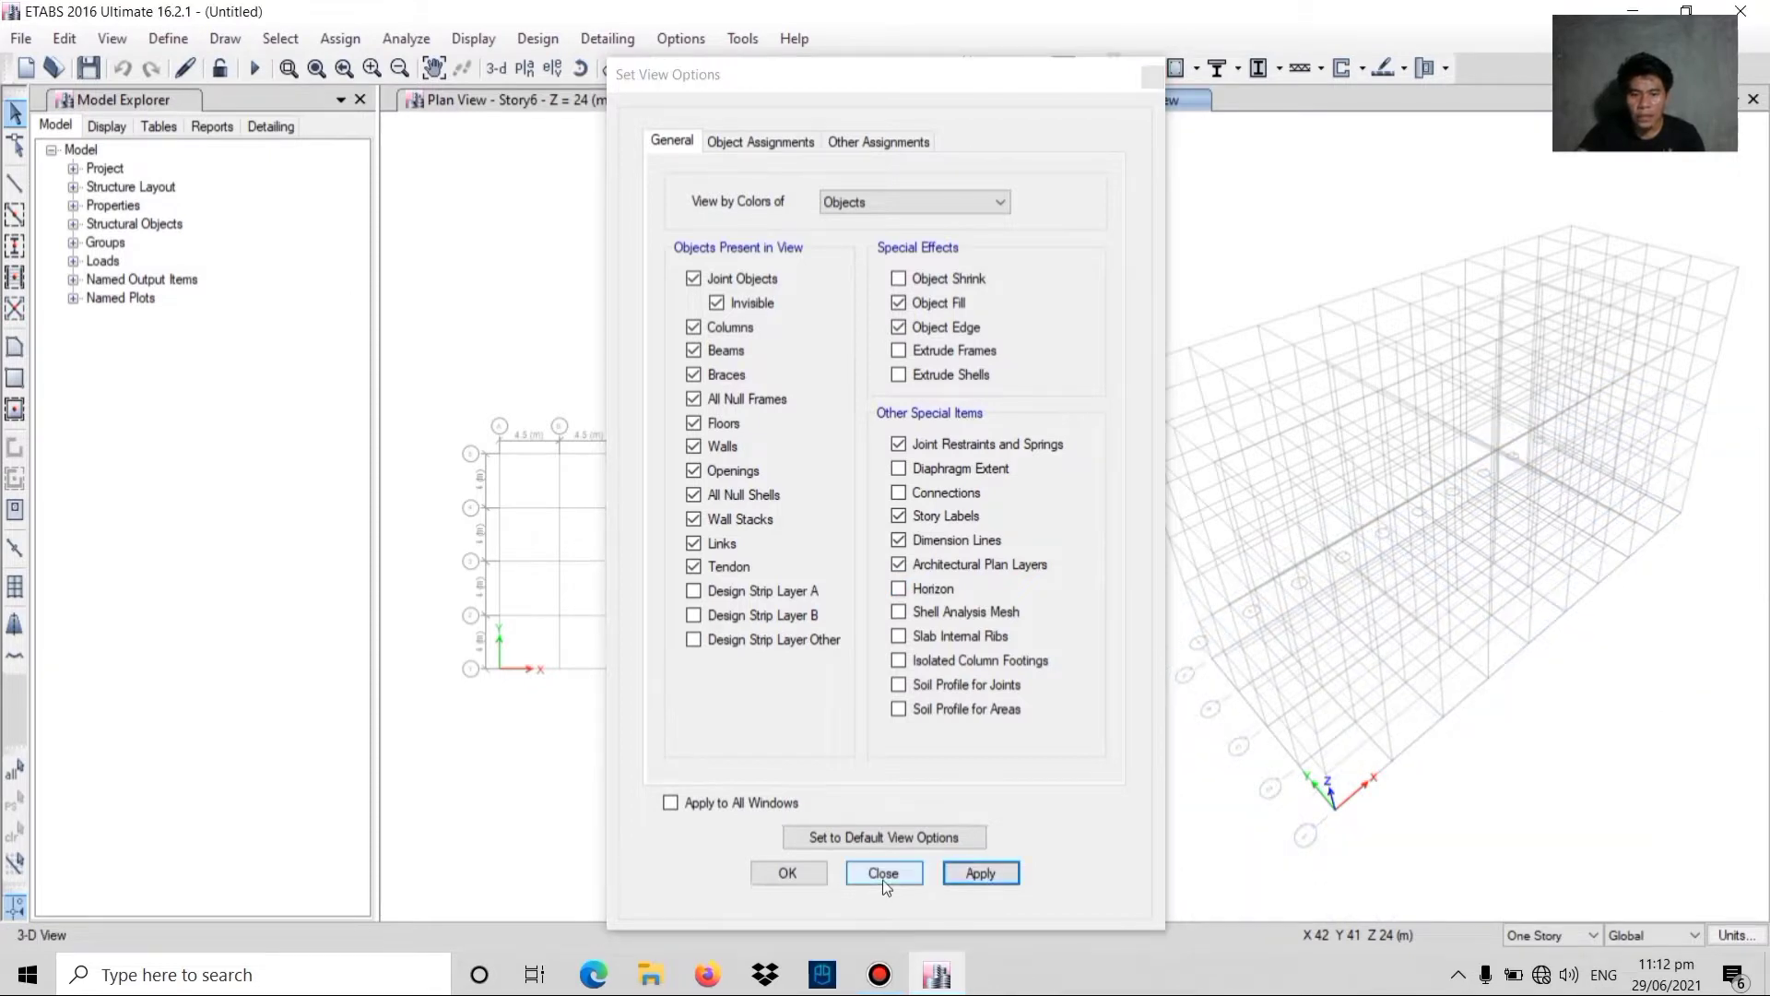
left_click(883, 873)
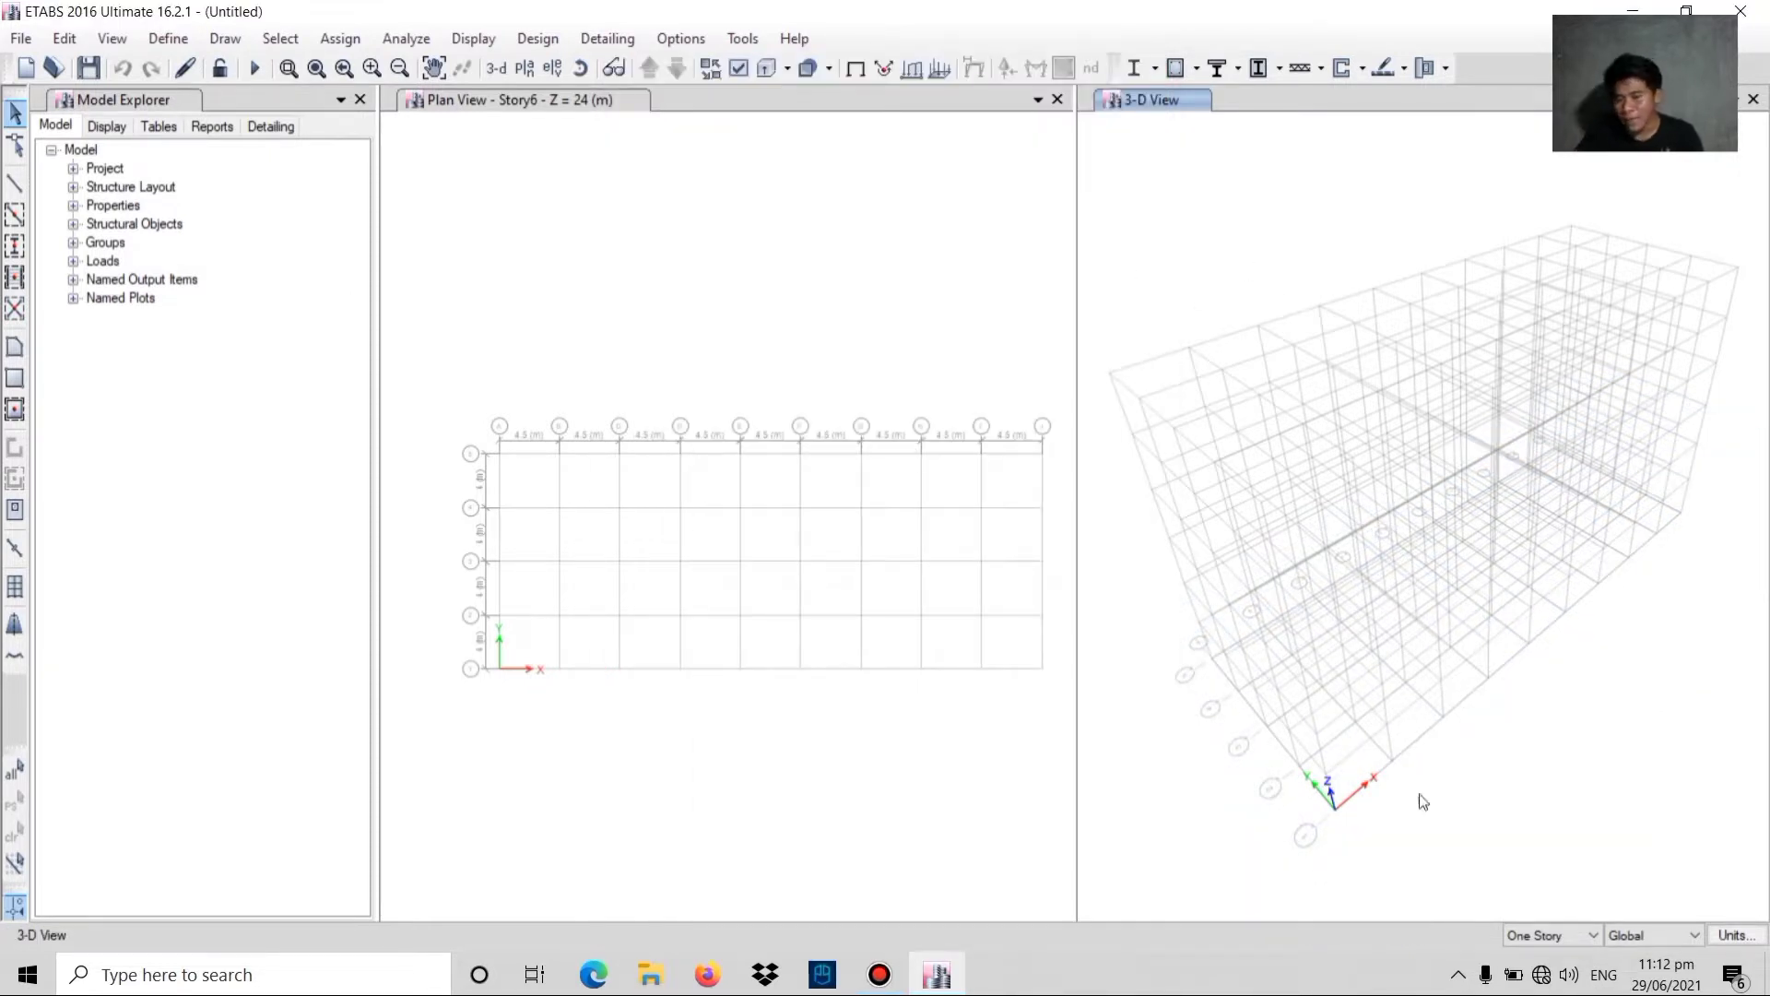
- Set the story scope for drawing and selection to All Stories and make the plan view active
left_click(1545, 937)
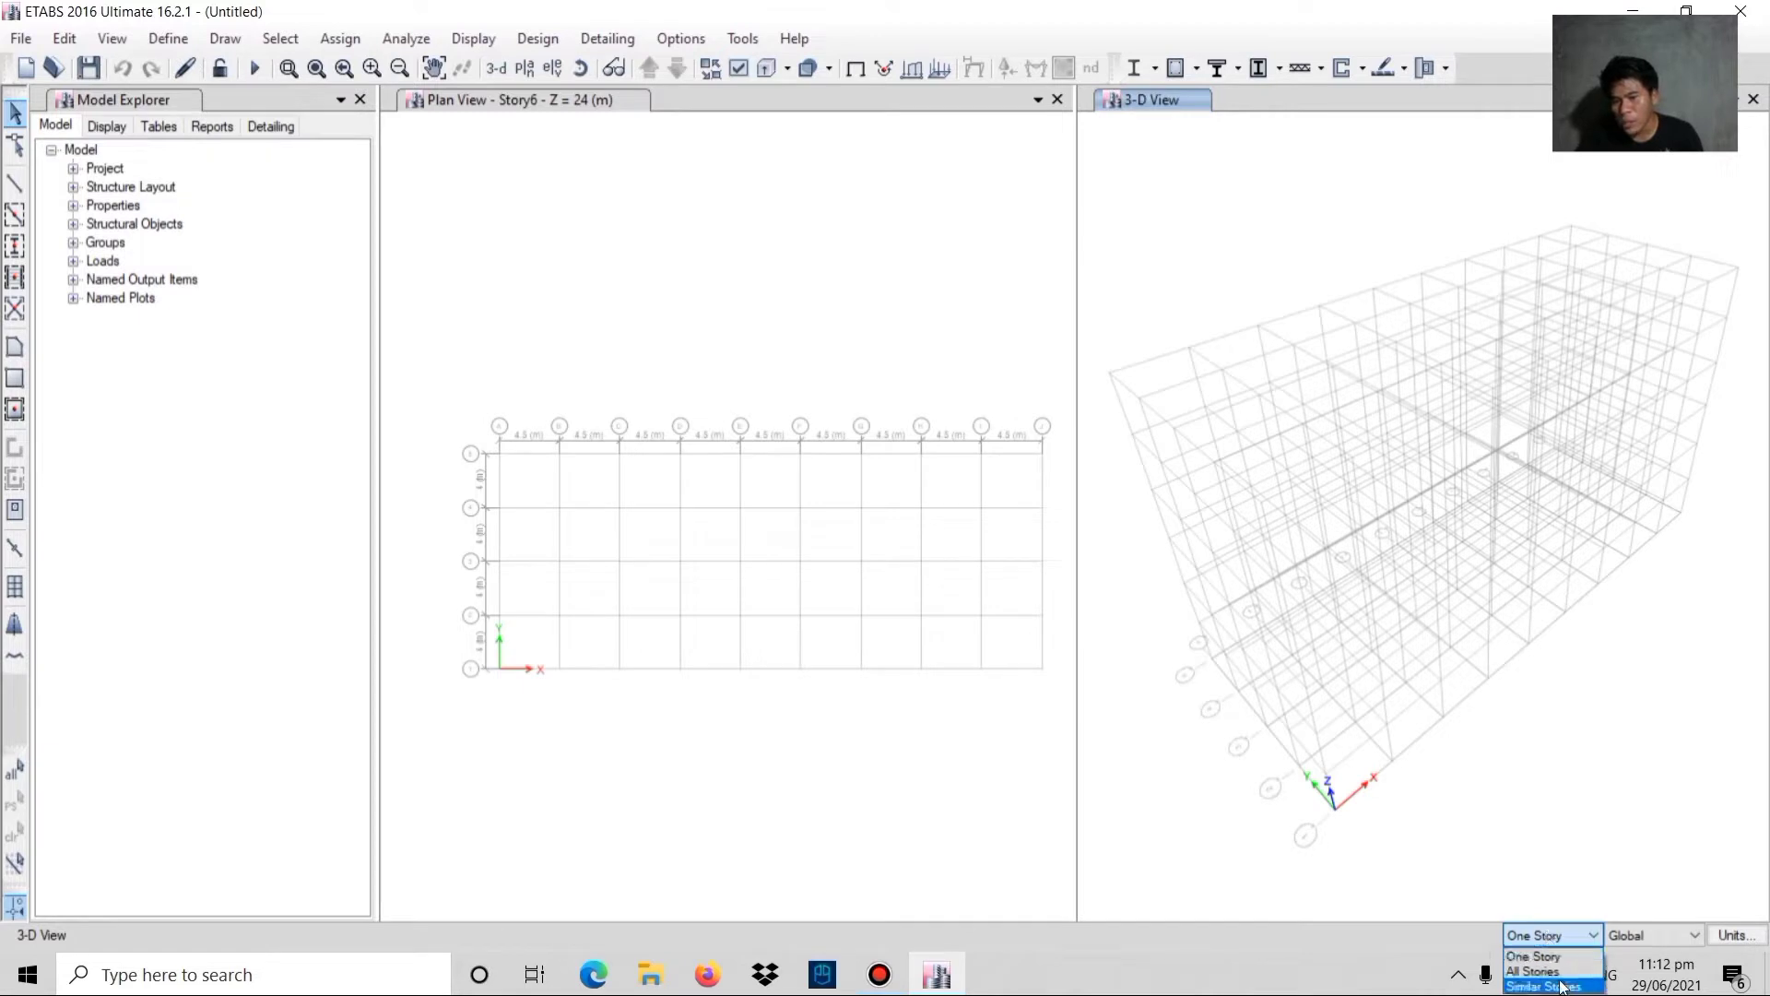
left_click(1552, 965)
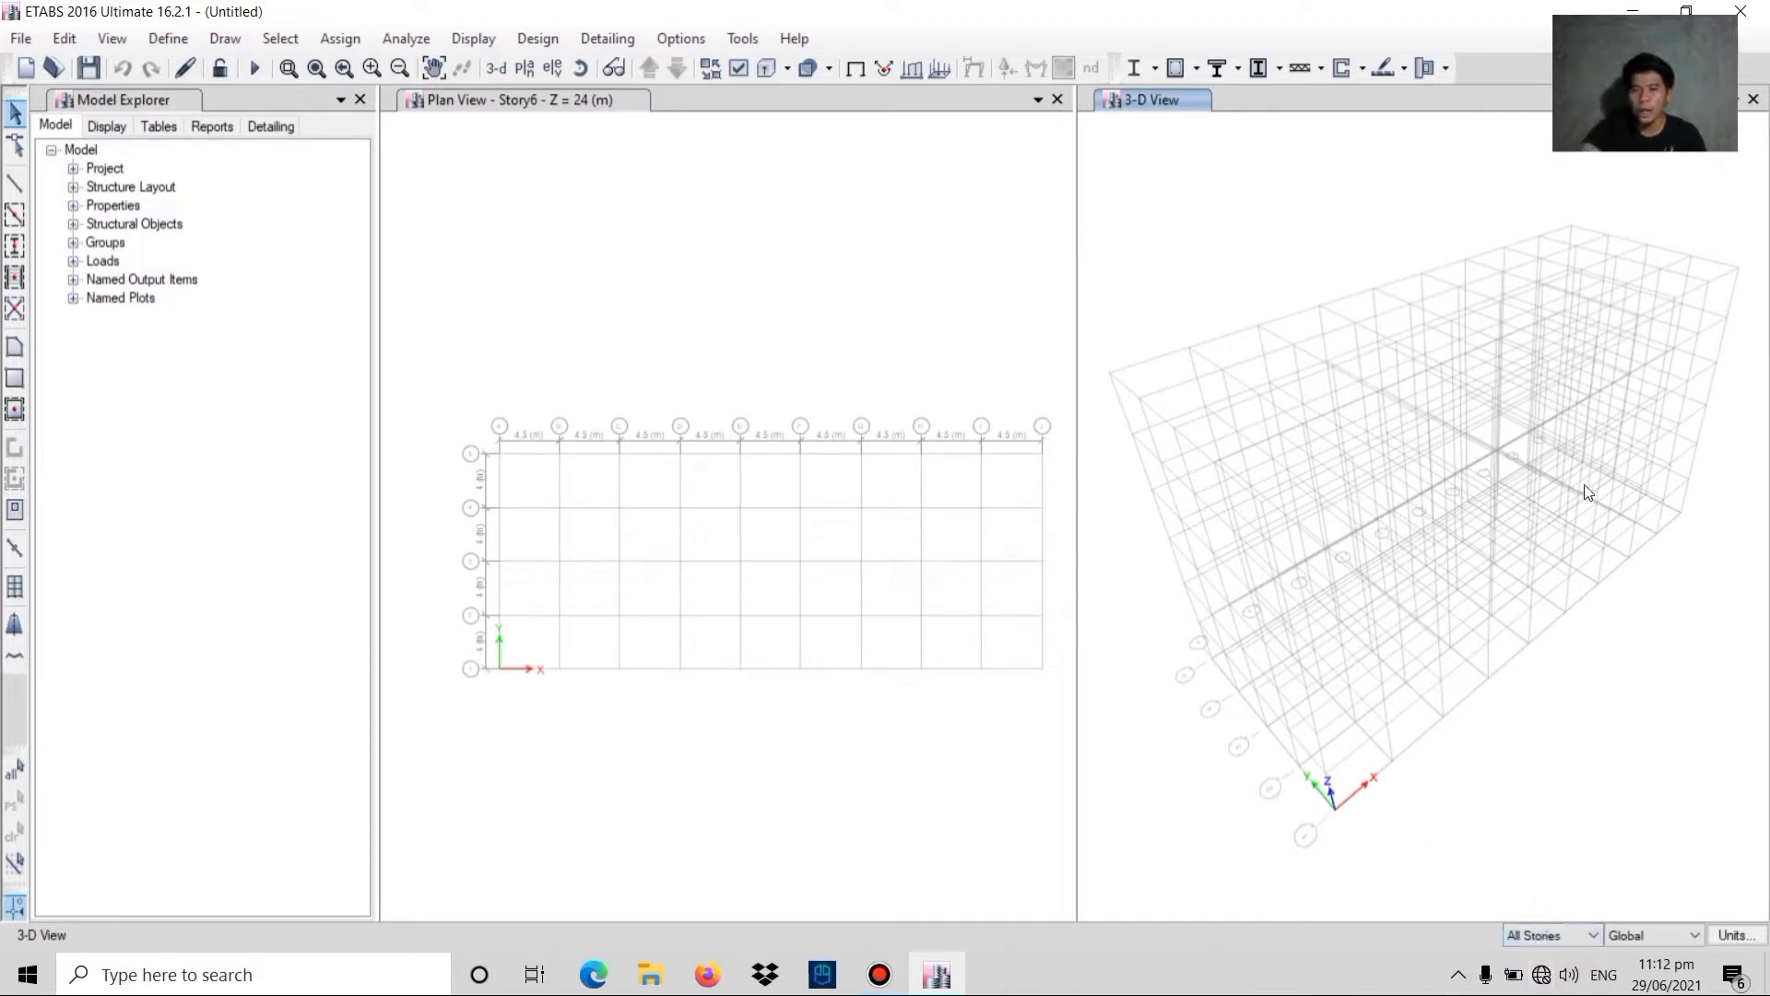
left_click(983, 289)
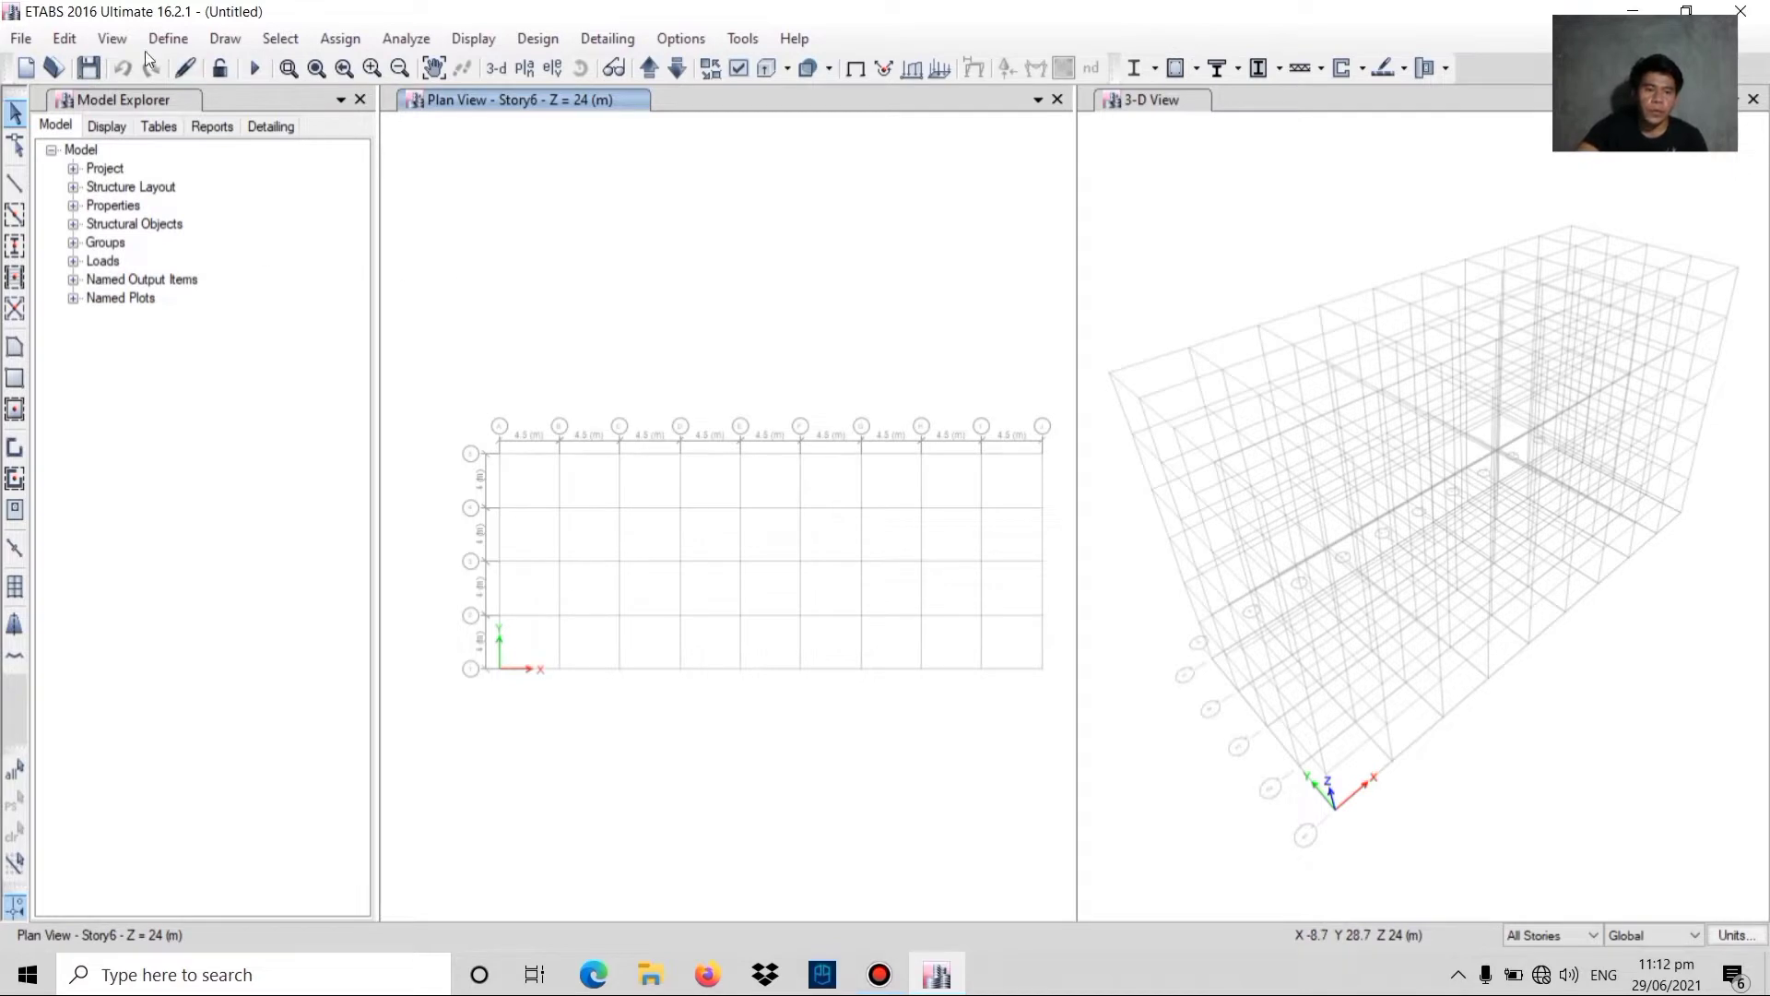
- Review the list of defined materials, including the 4000Psi concrete
left_click(166, 38)
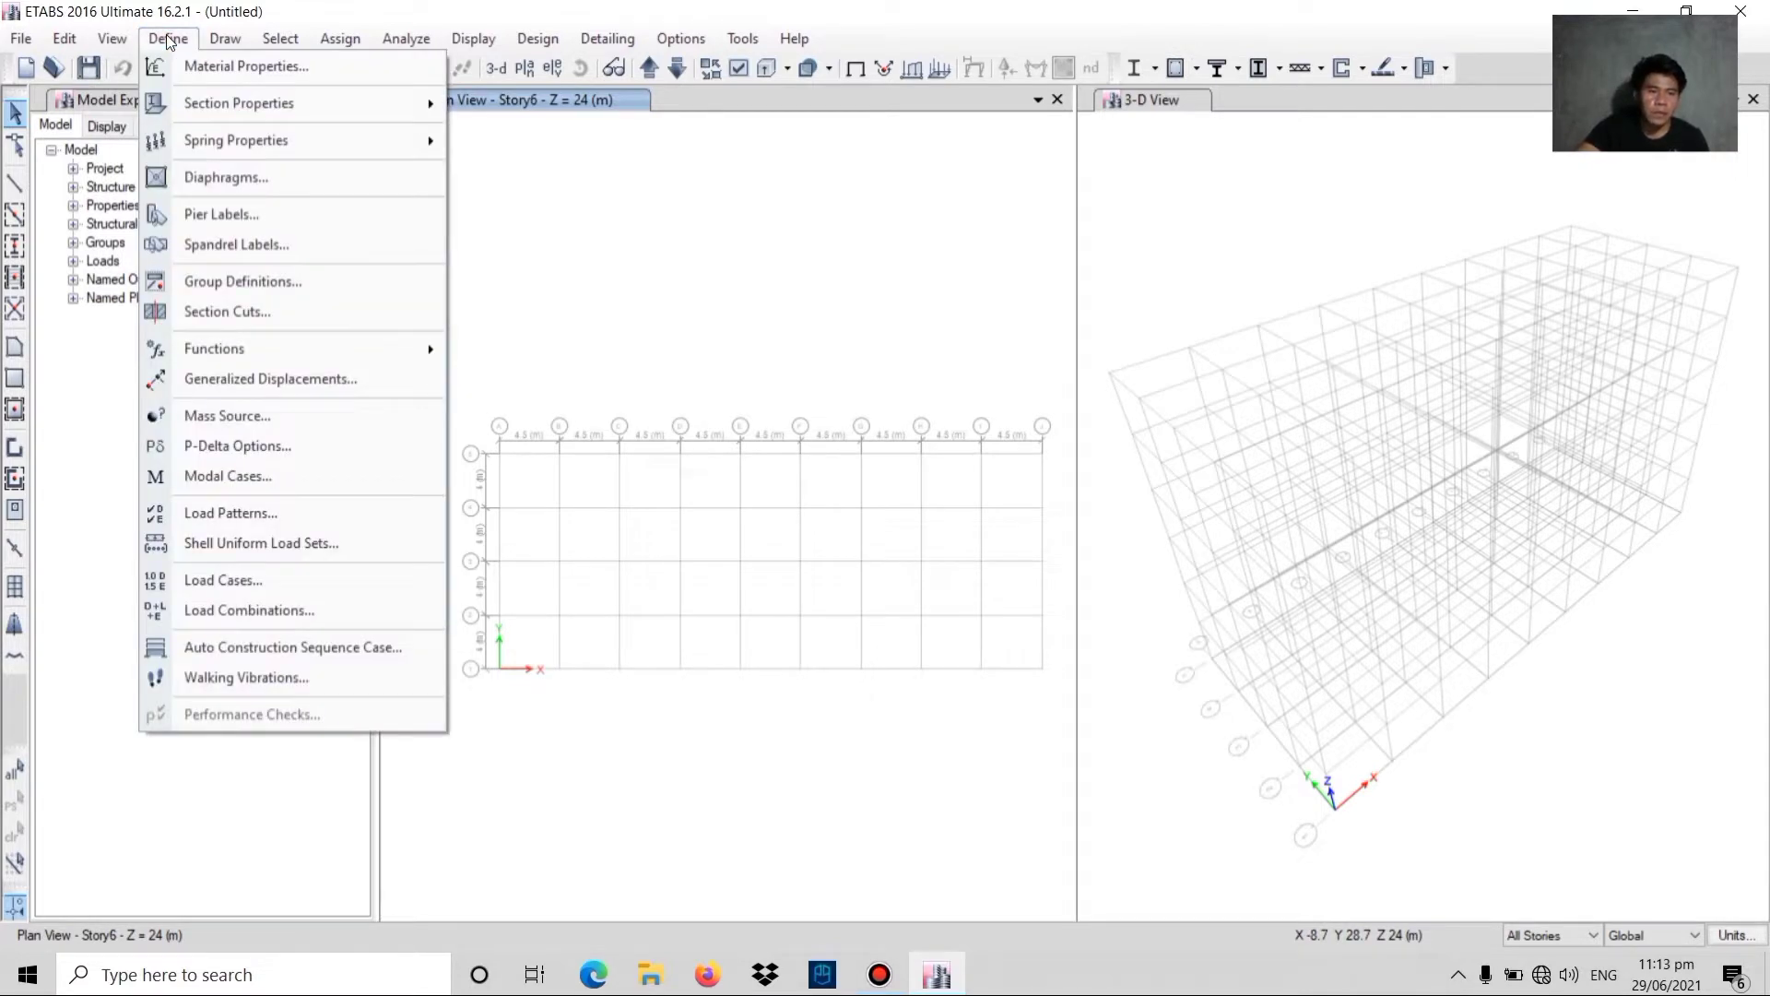
left_click(229, 70)
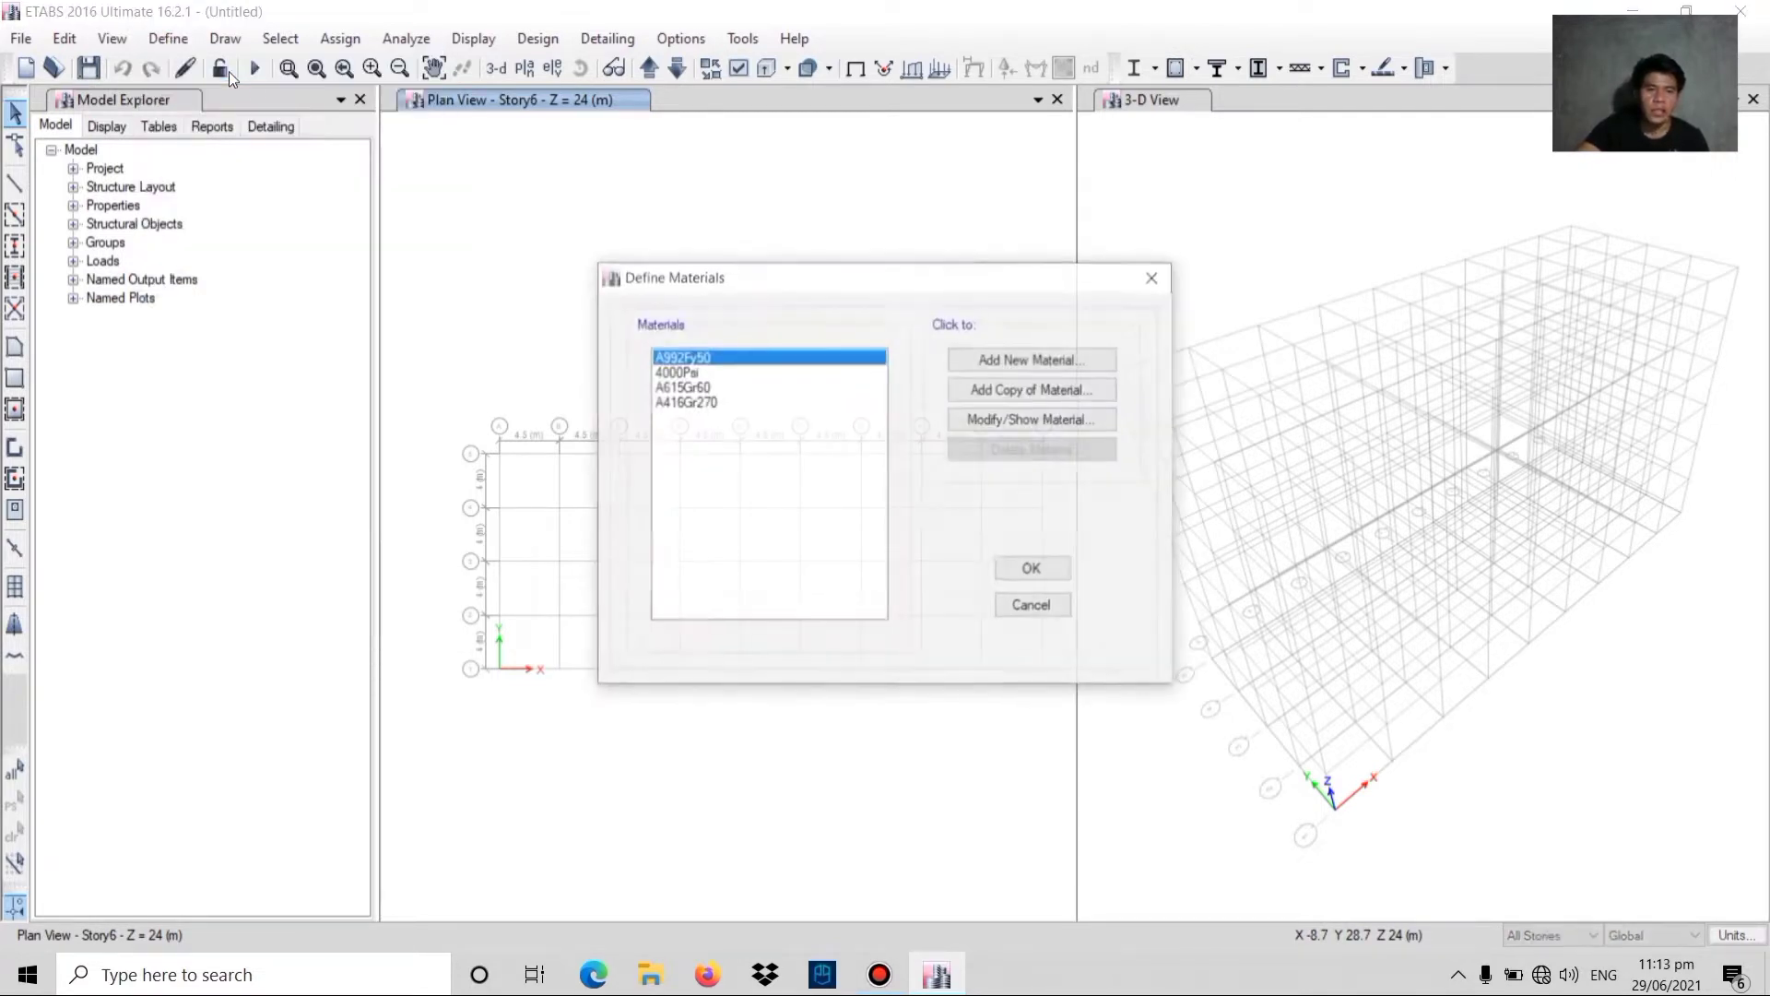
left_click(678, 372)
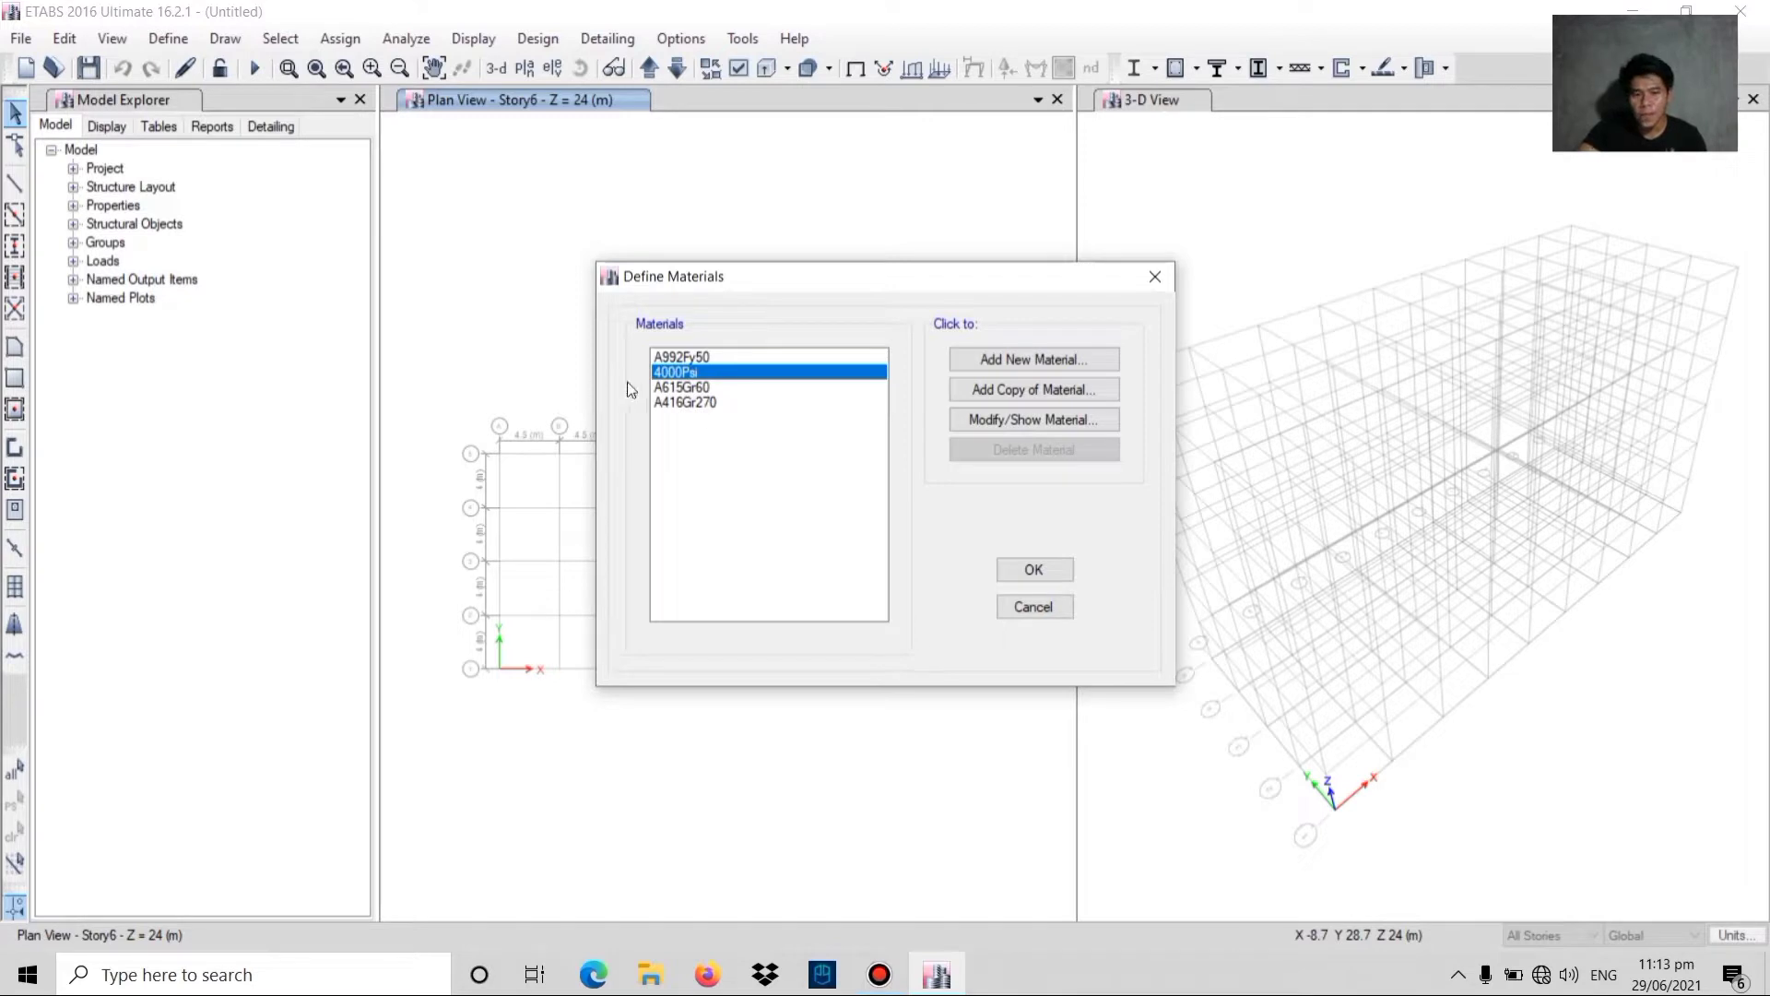
left_click(1035, 572)
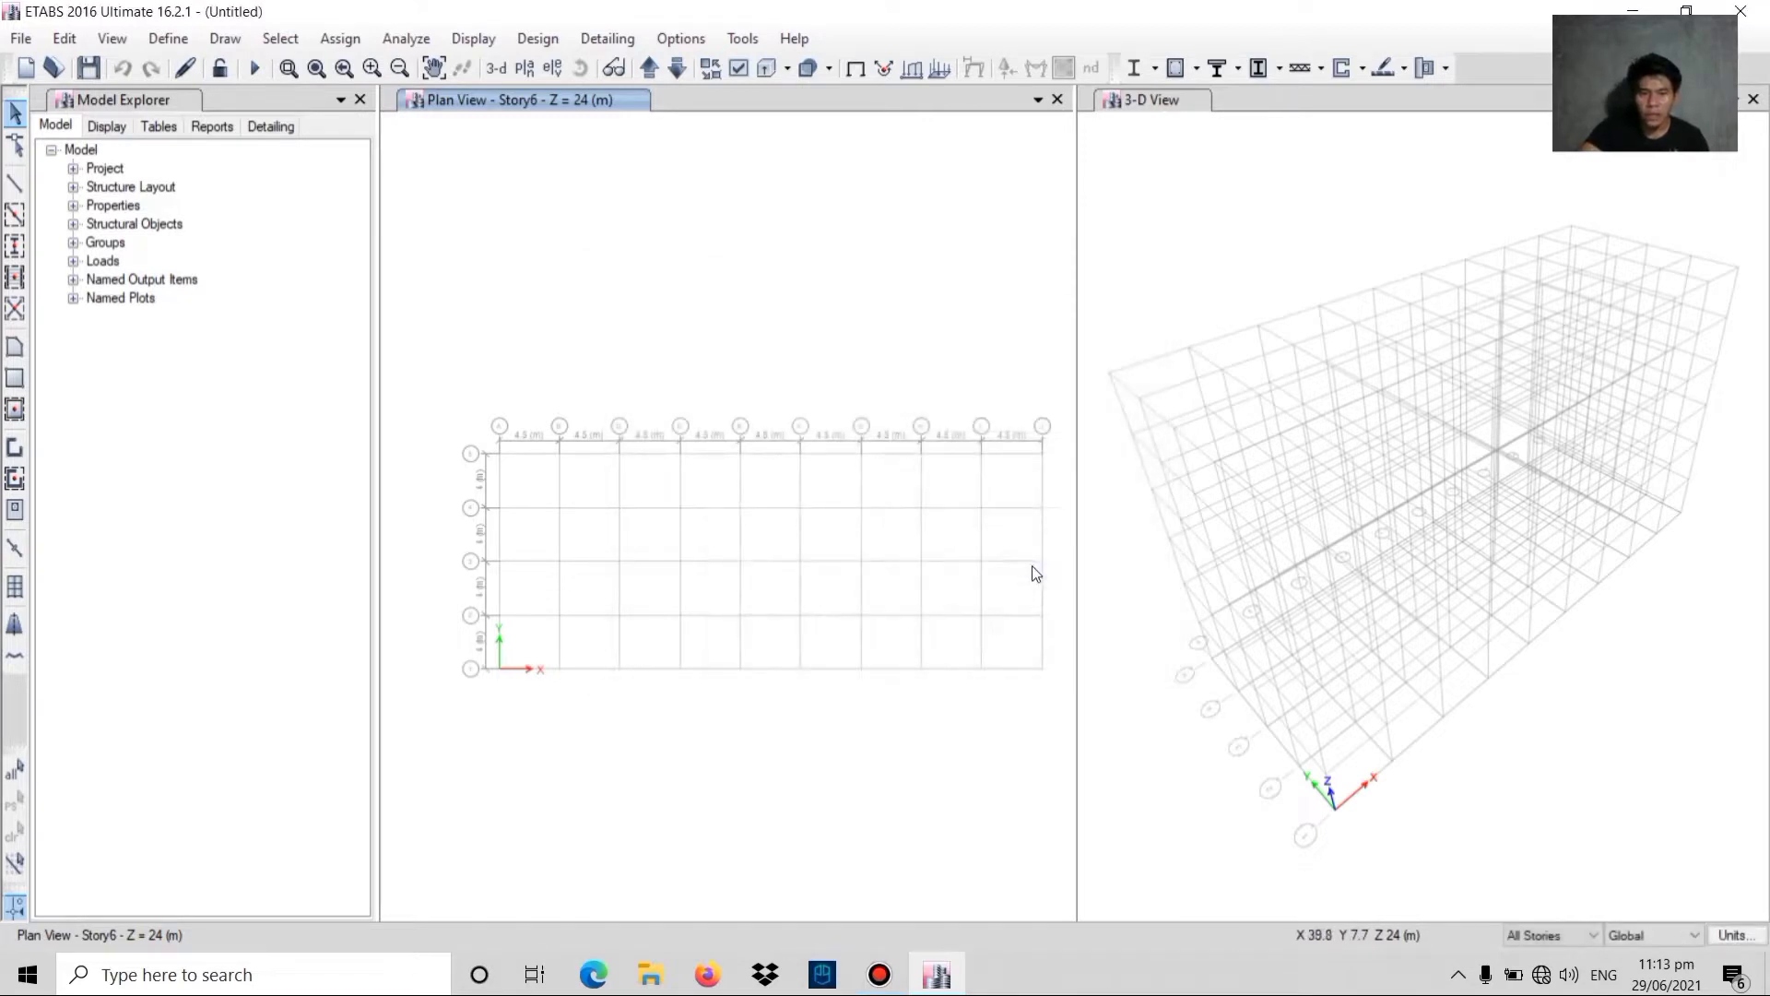
- Add a new Concrete Rectangular frame section property and name it RC BEAM
left_click(168, 39)
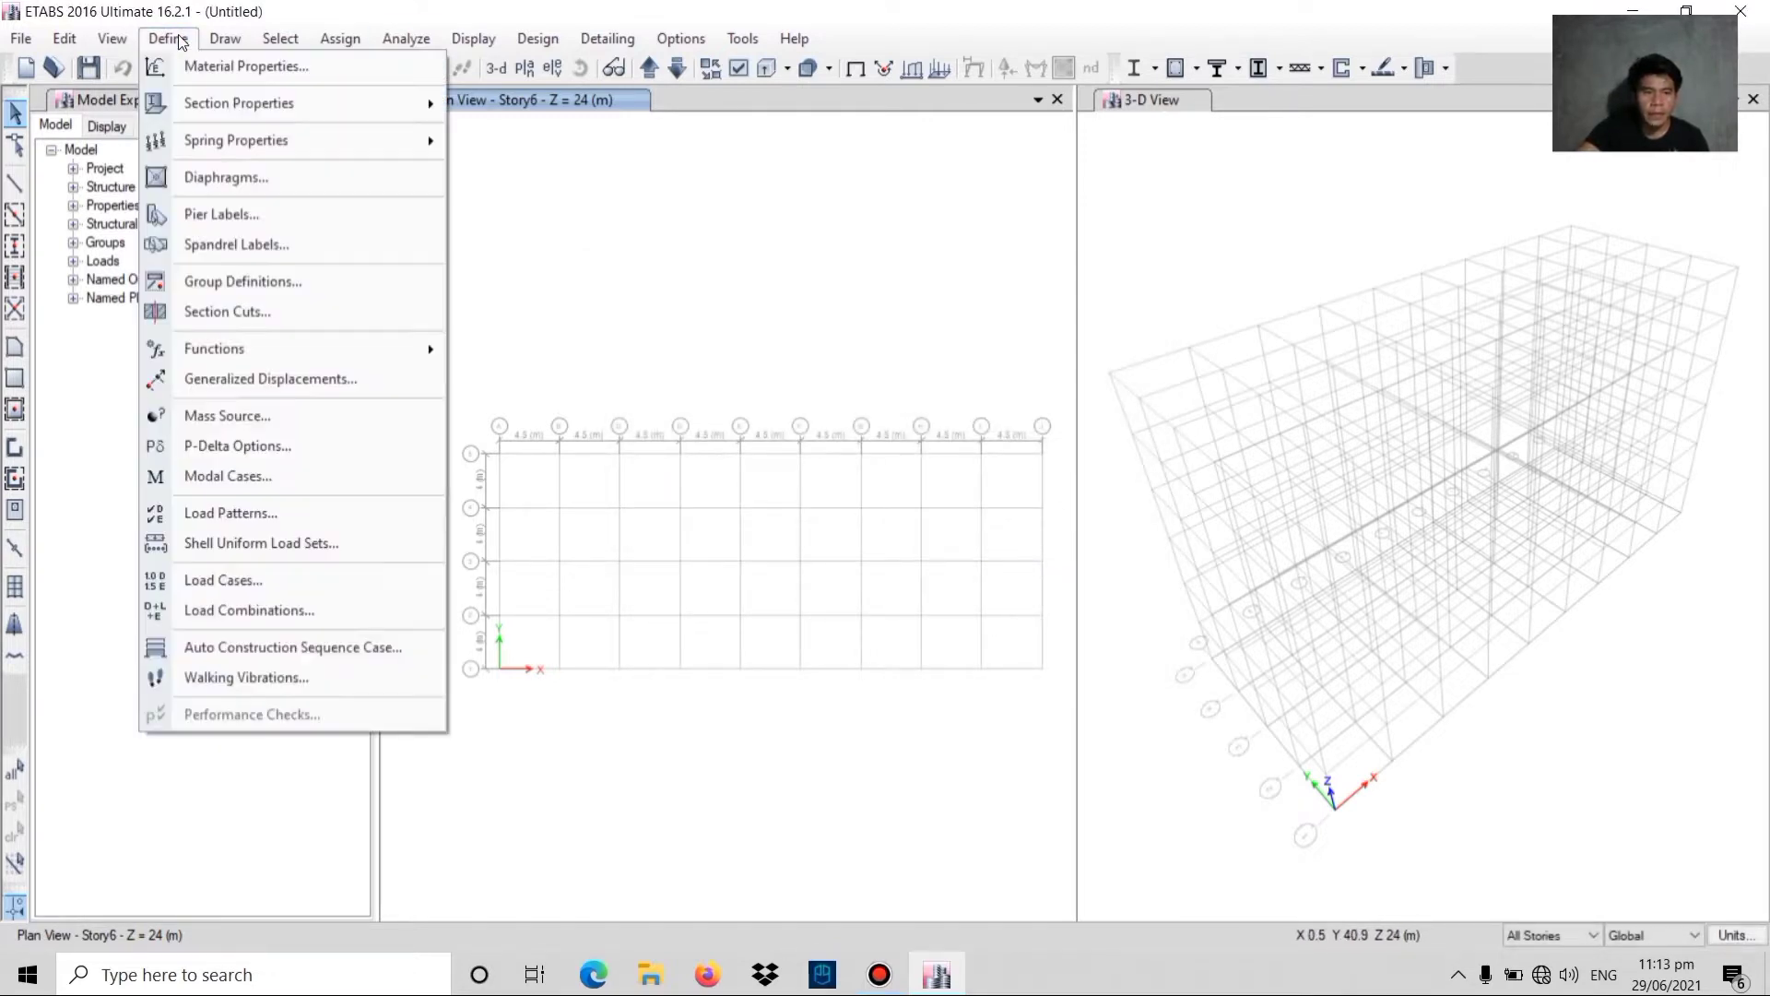
mouse_move(233, 107)
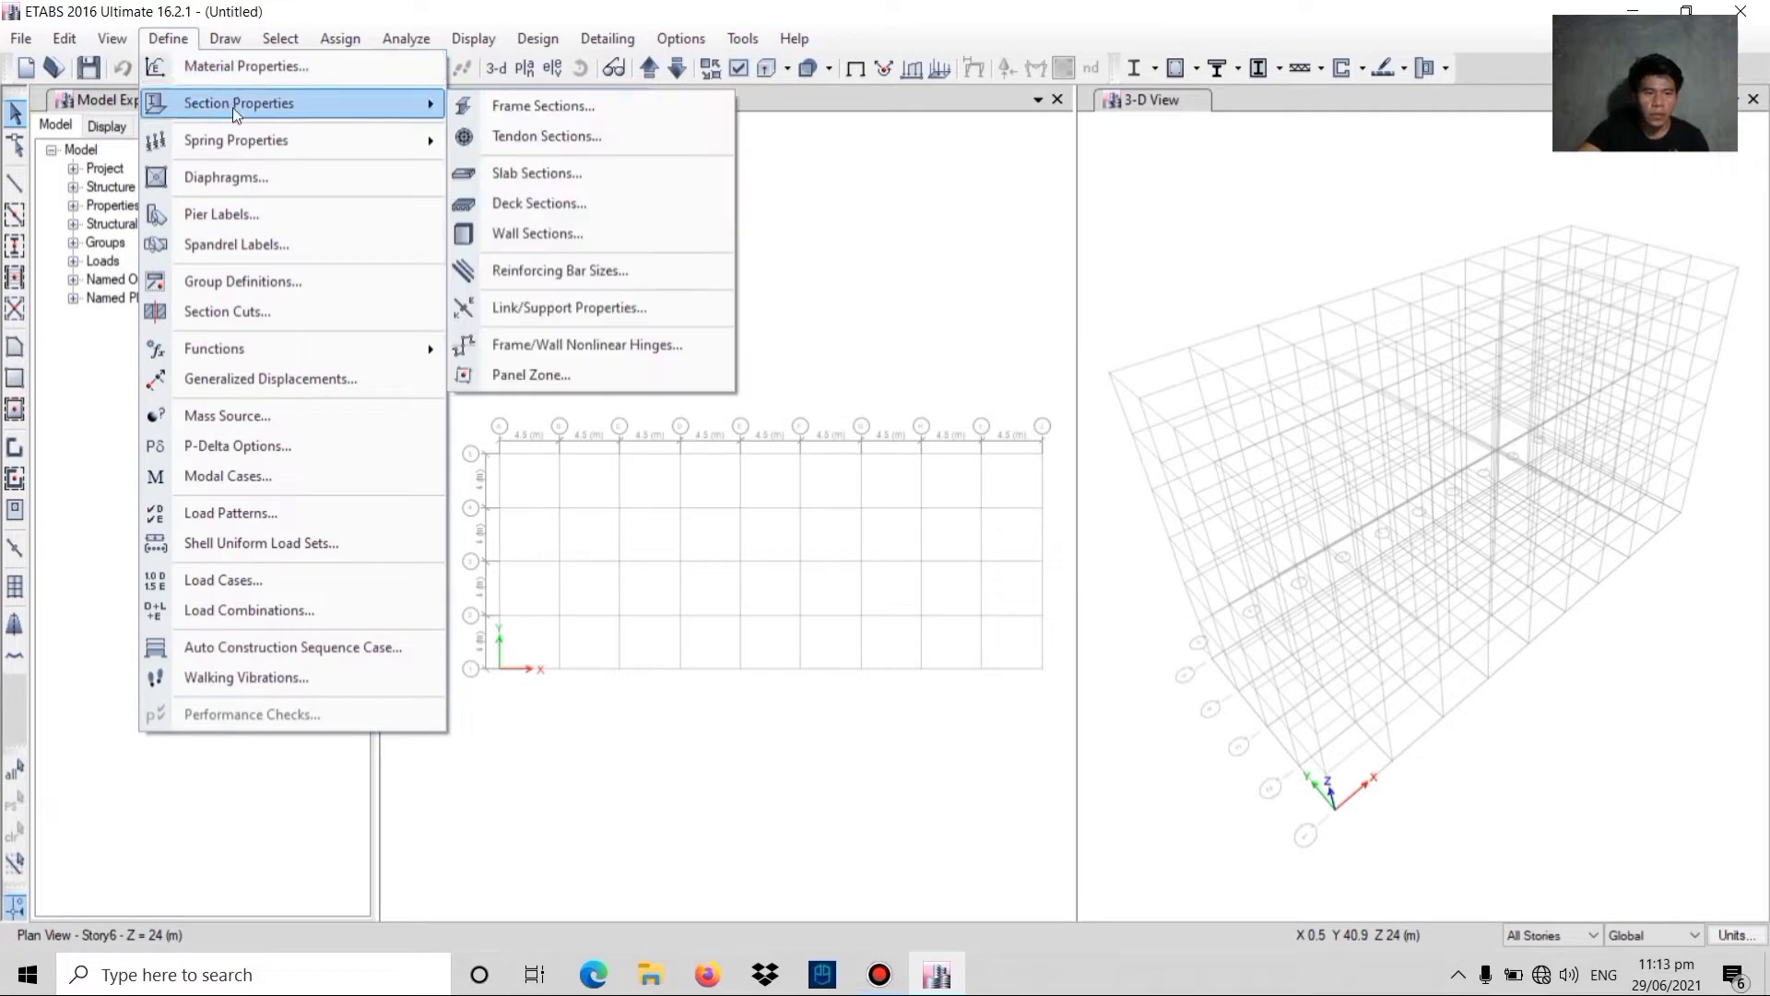
left_click(546, 105)
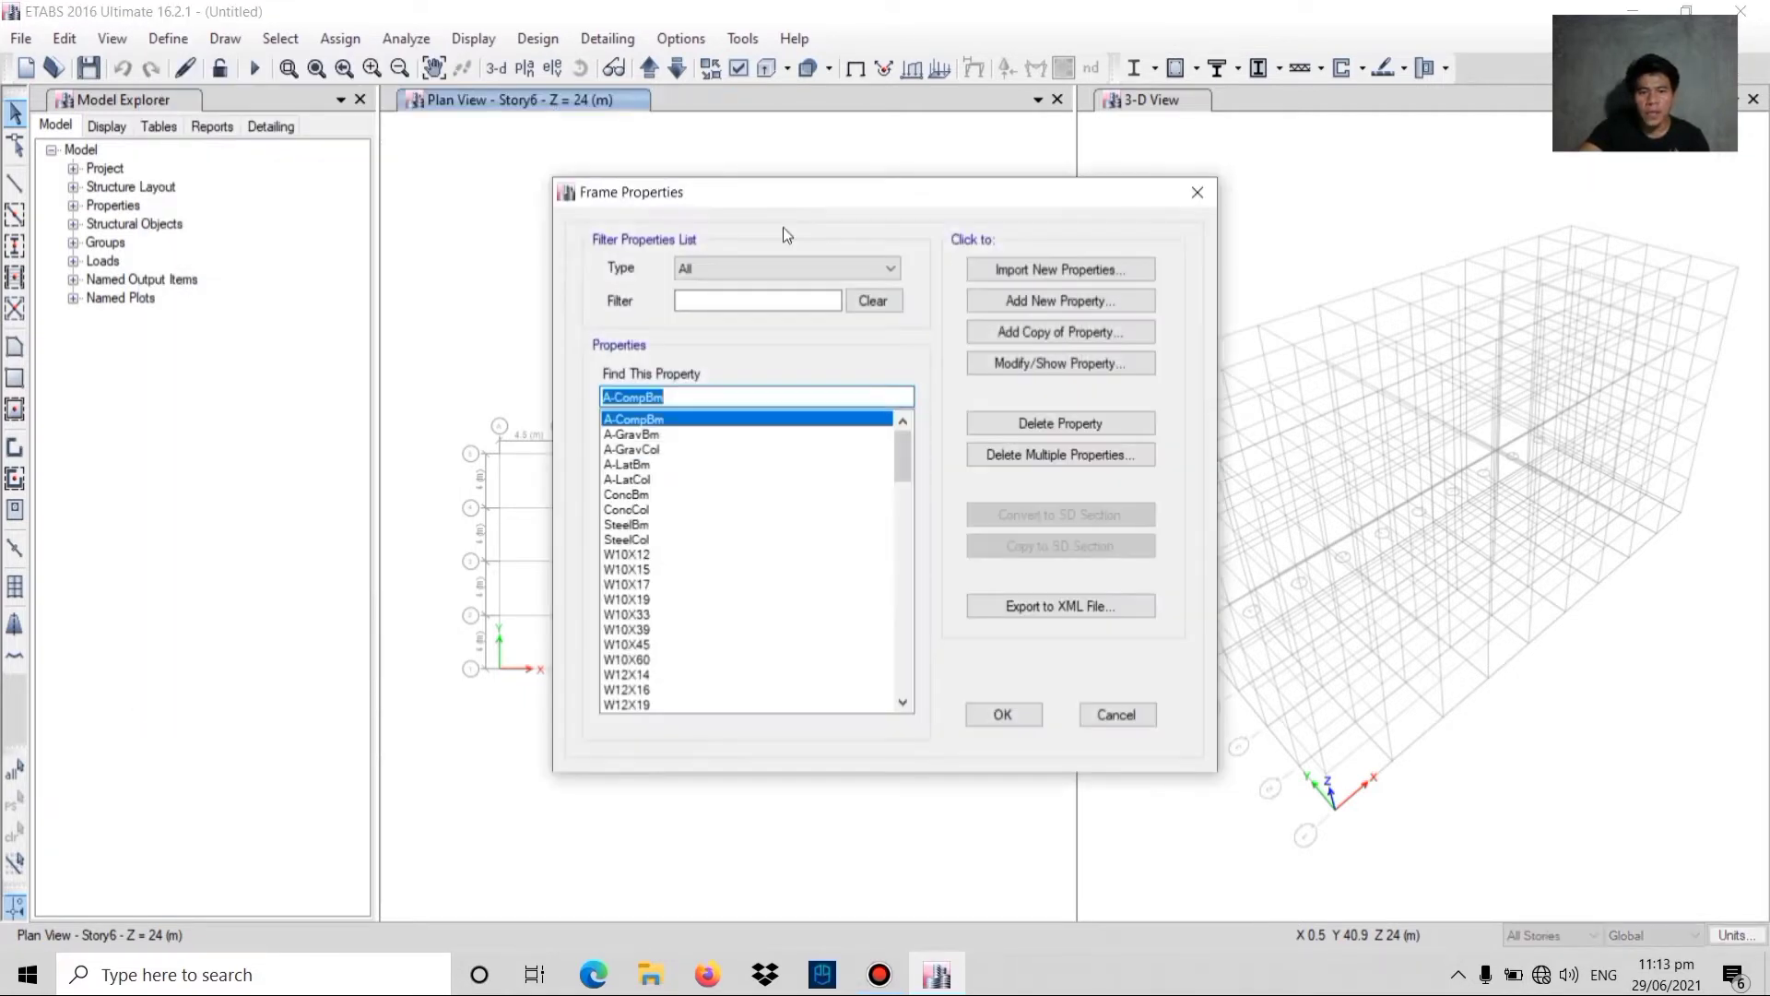
left_click(1018, 304)
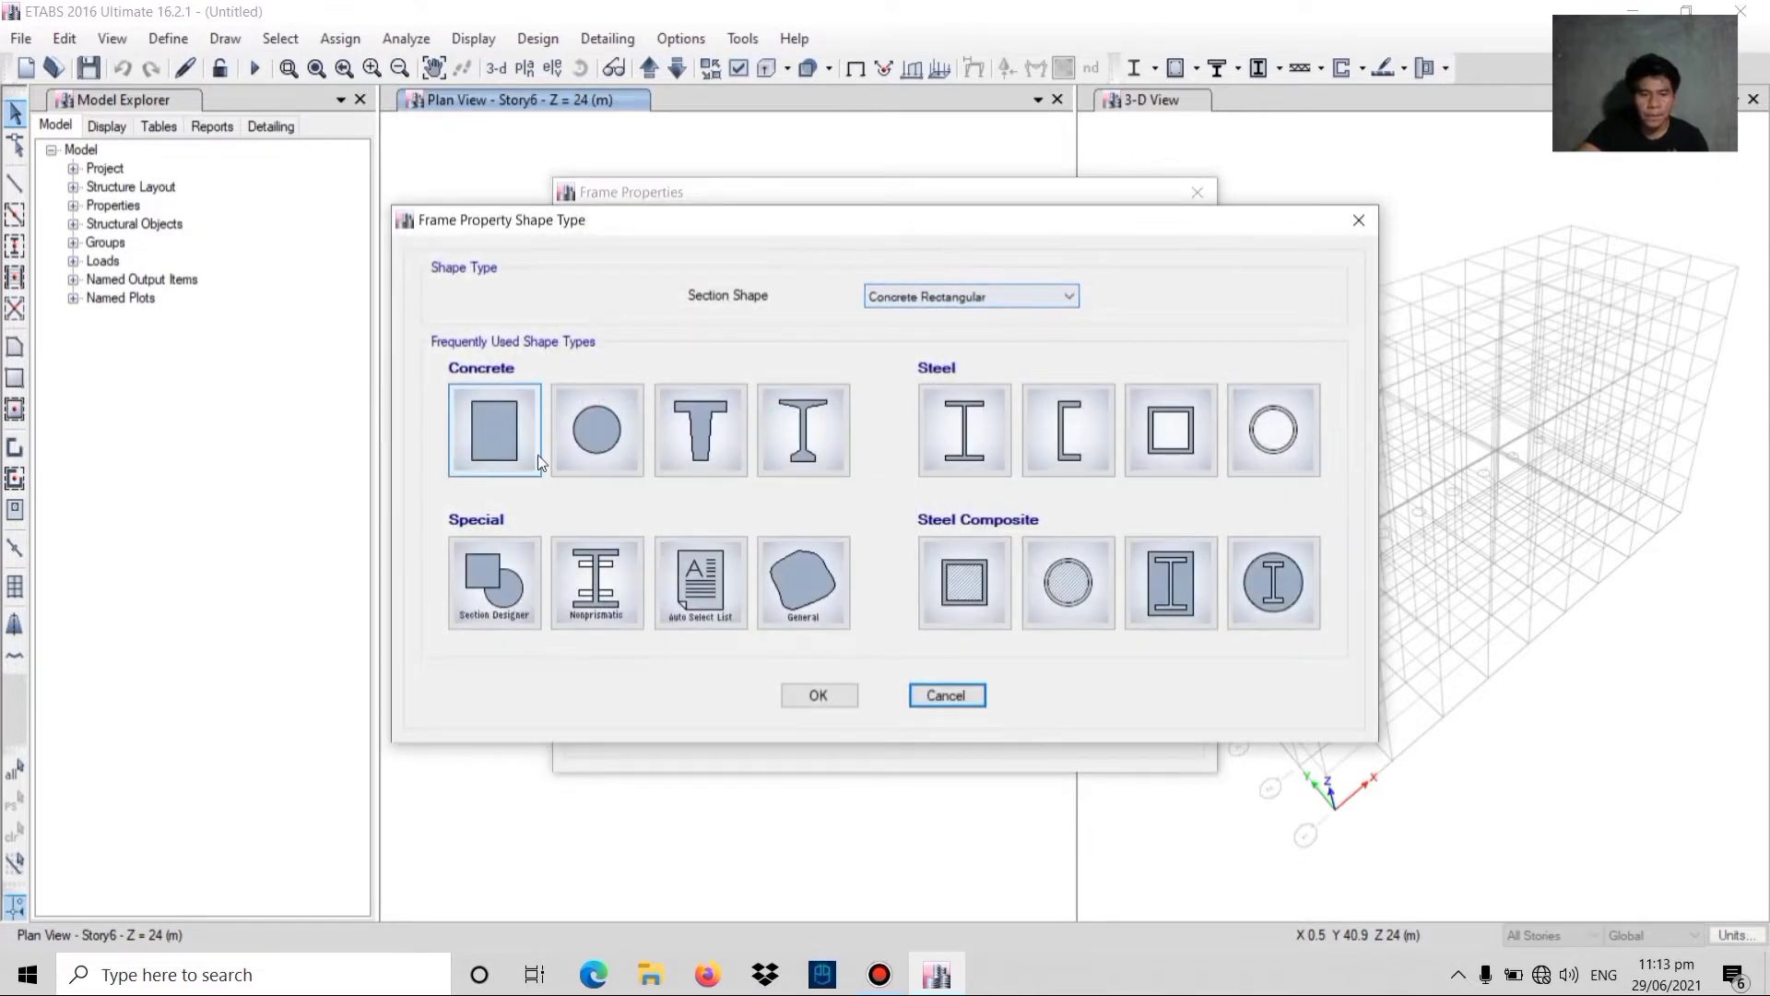
left_click(503, 445)
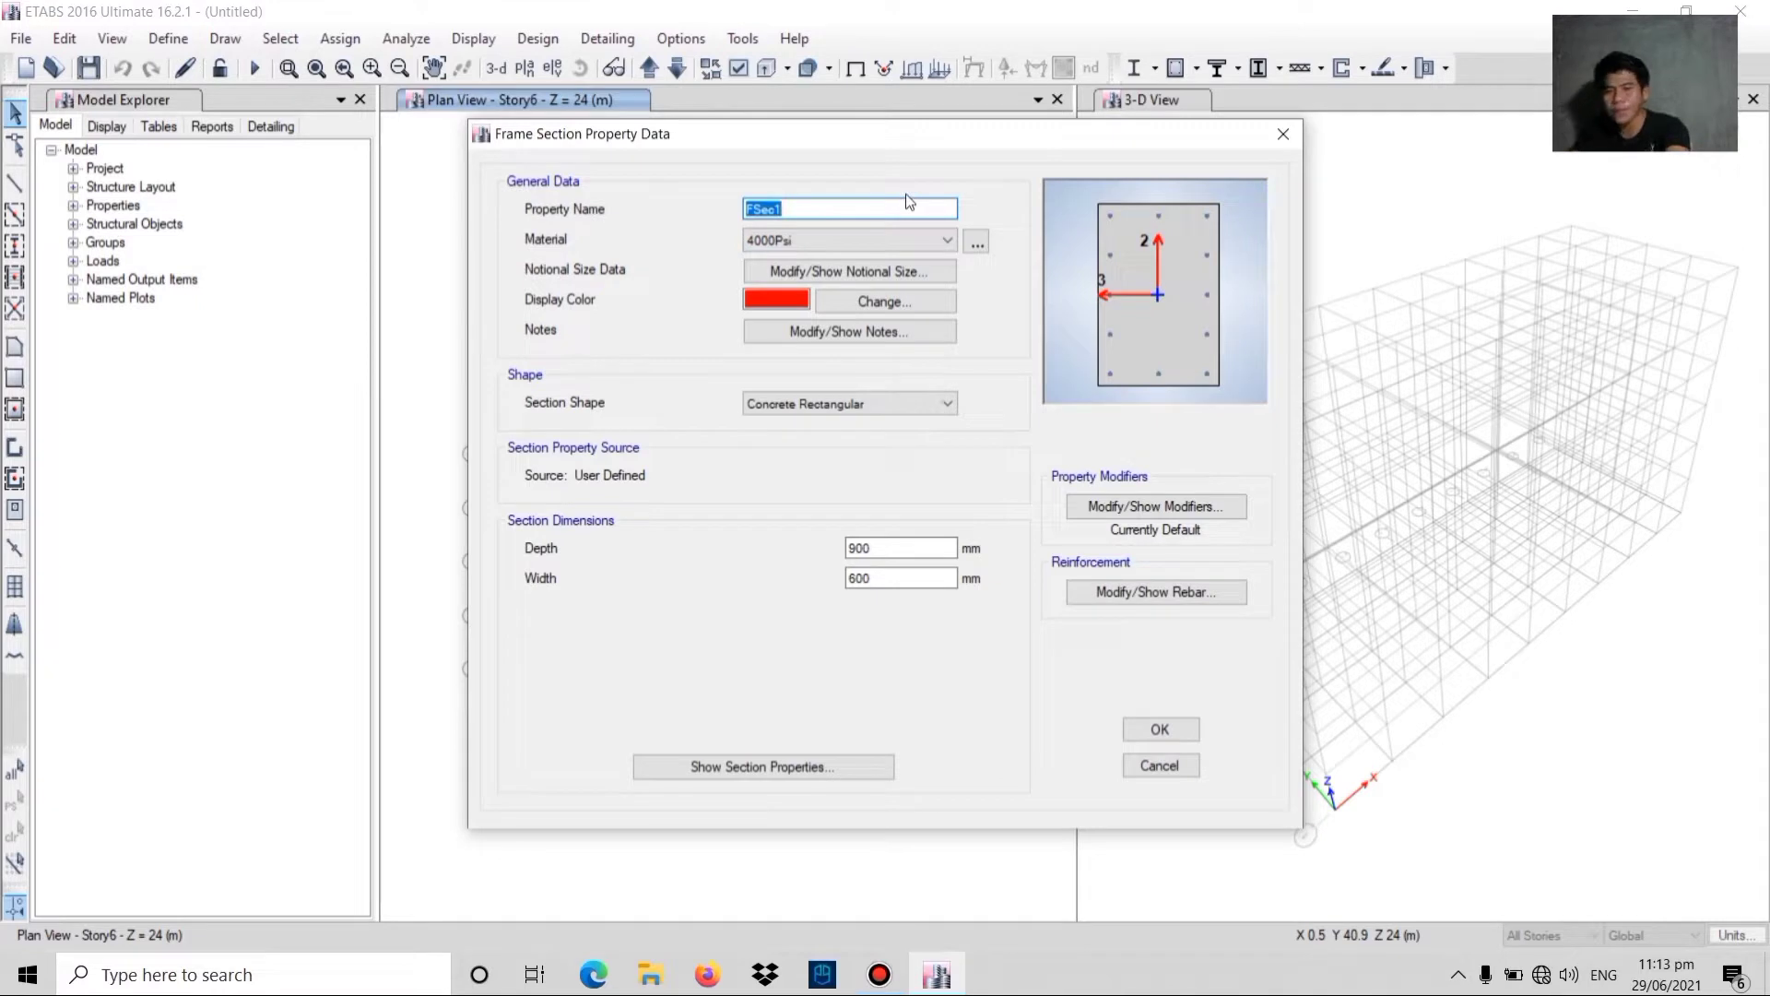
key("BackSpace")
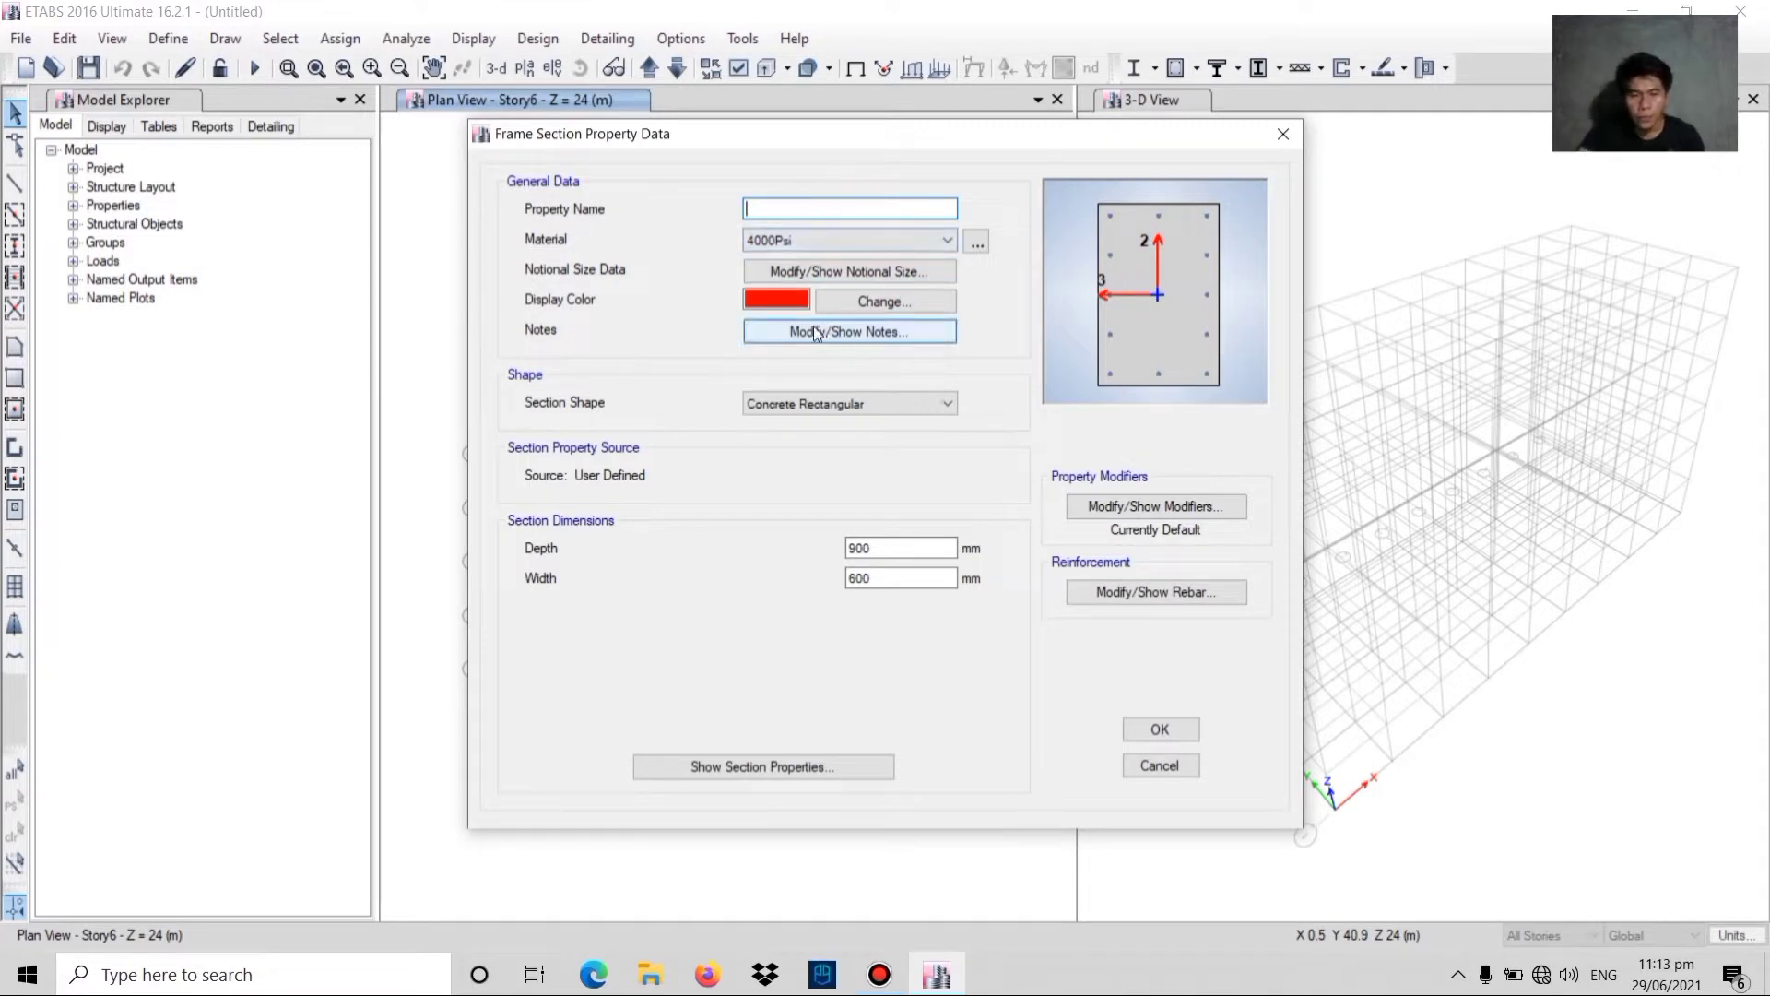
type("R")
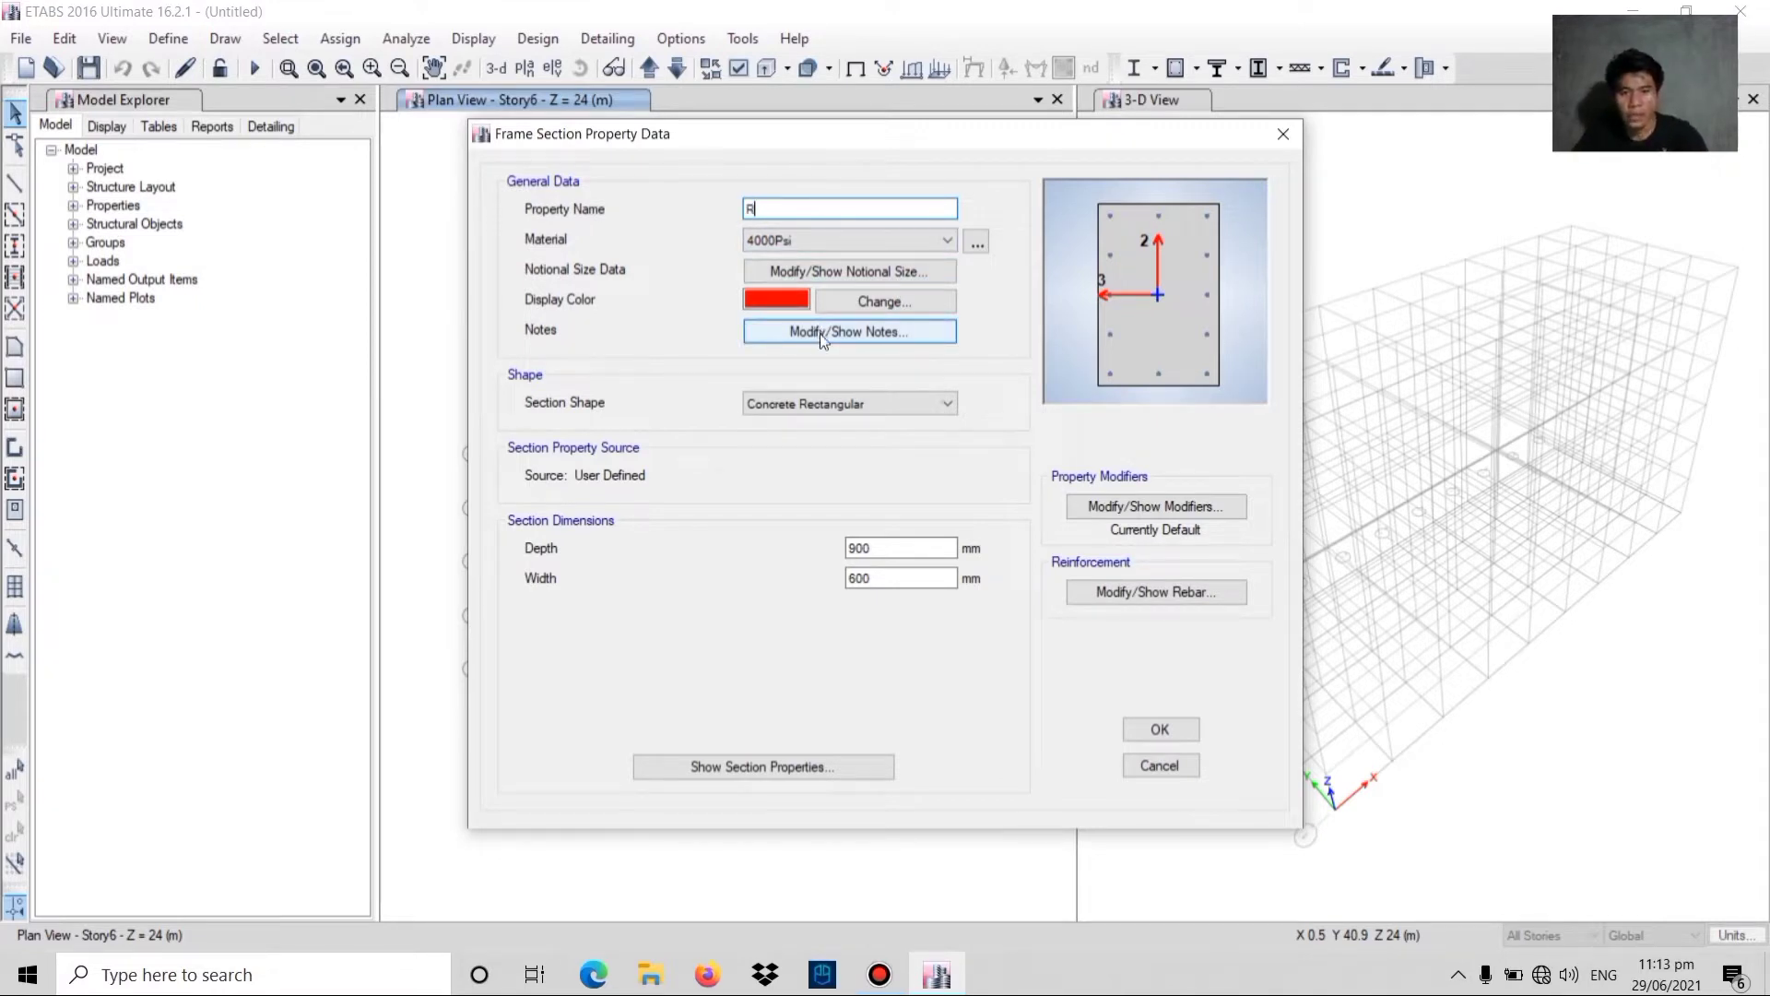
type("C B")
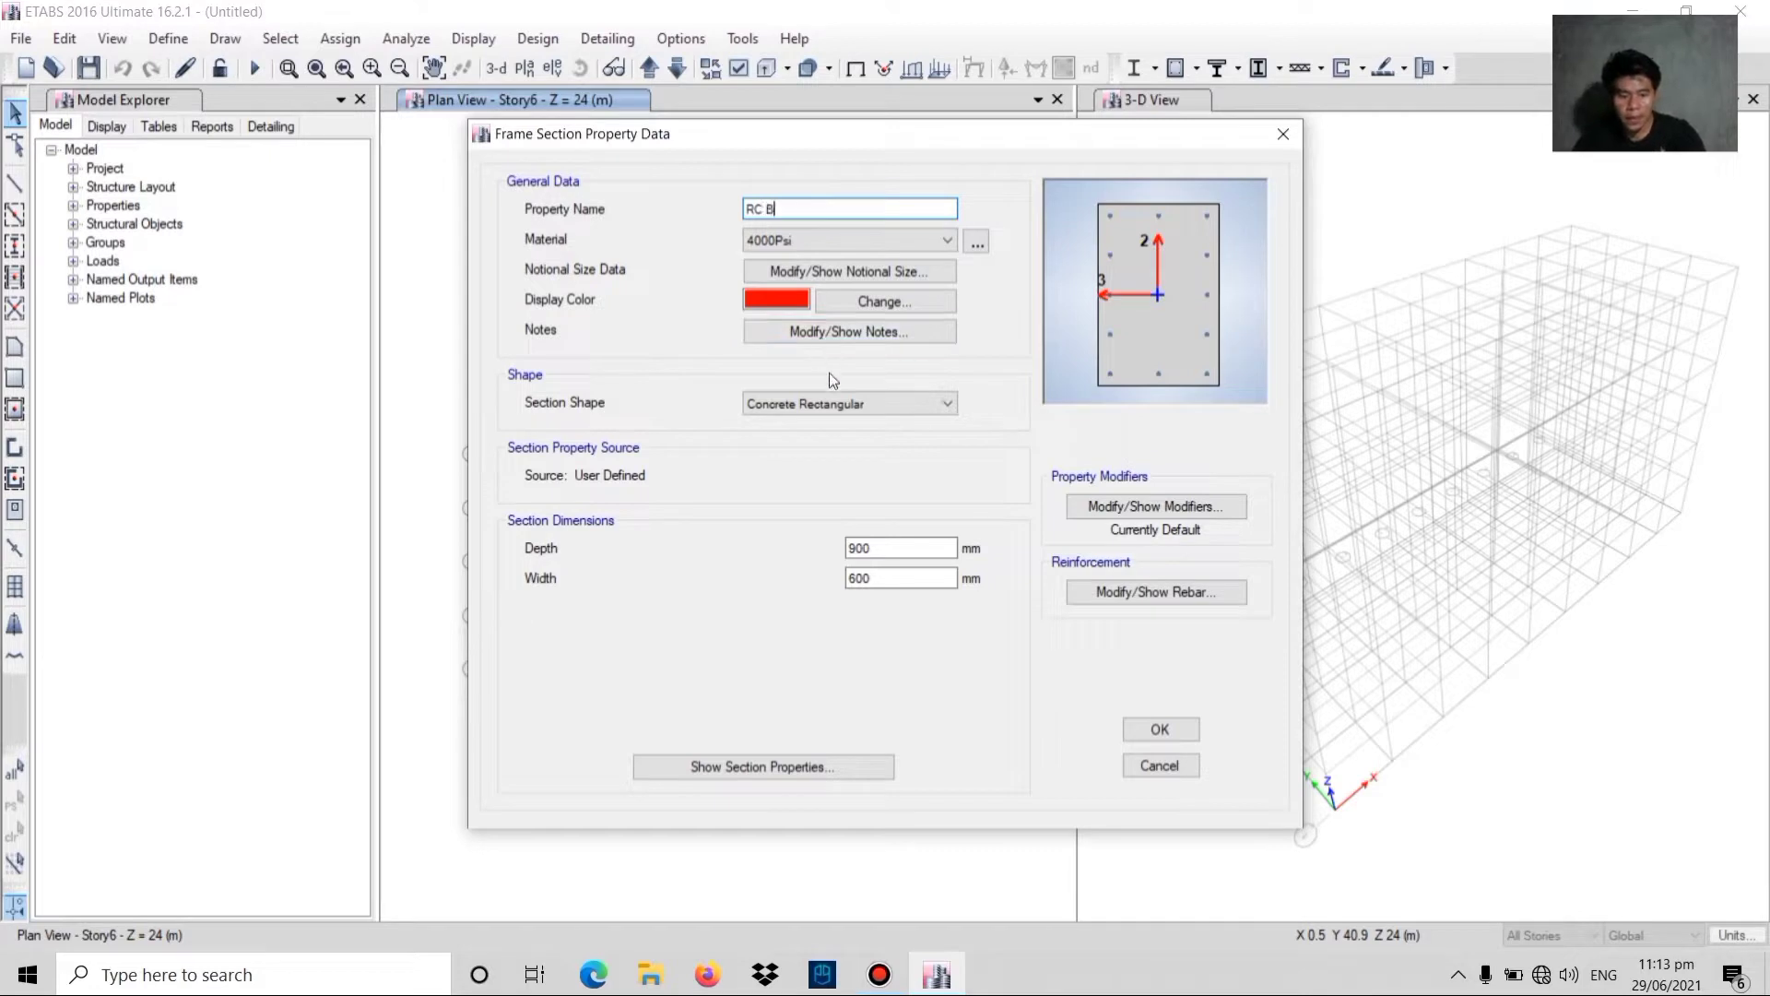
type("EAM")
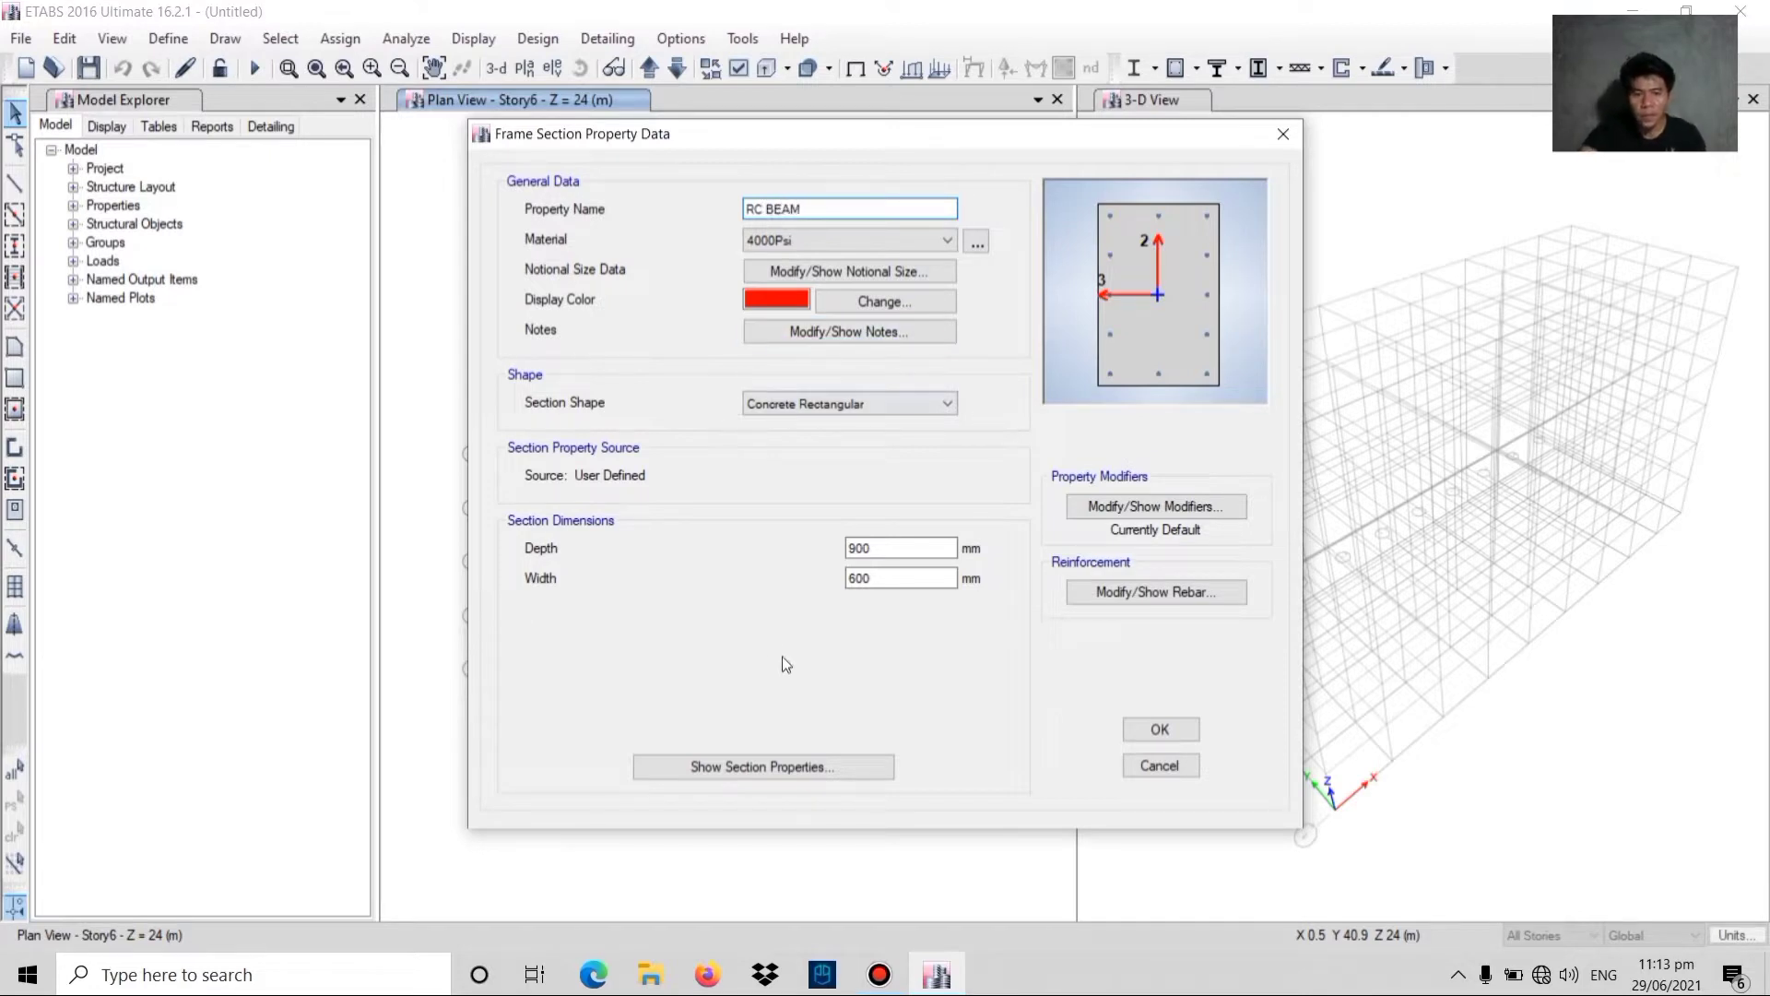
- Set the RC BEAM section's depth to 500 mm and its width to 350 mm
left_click(902, 548)
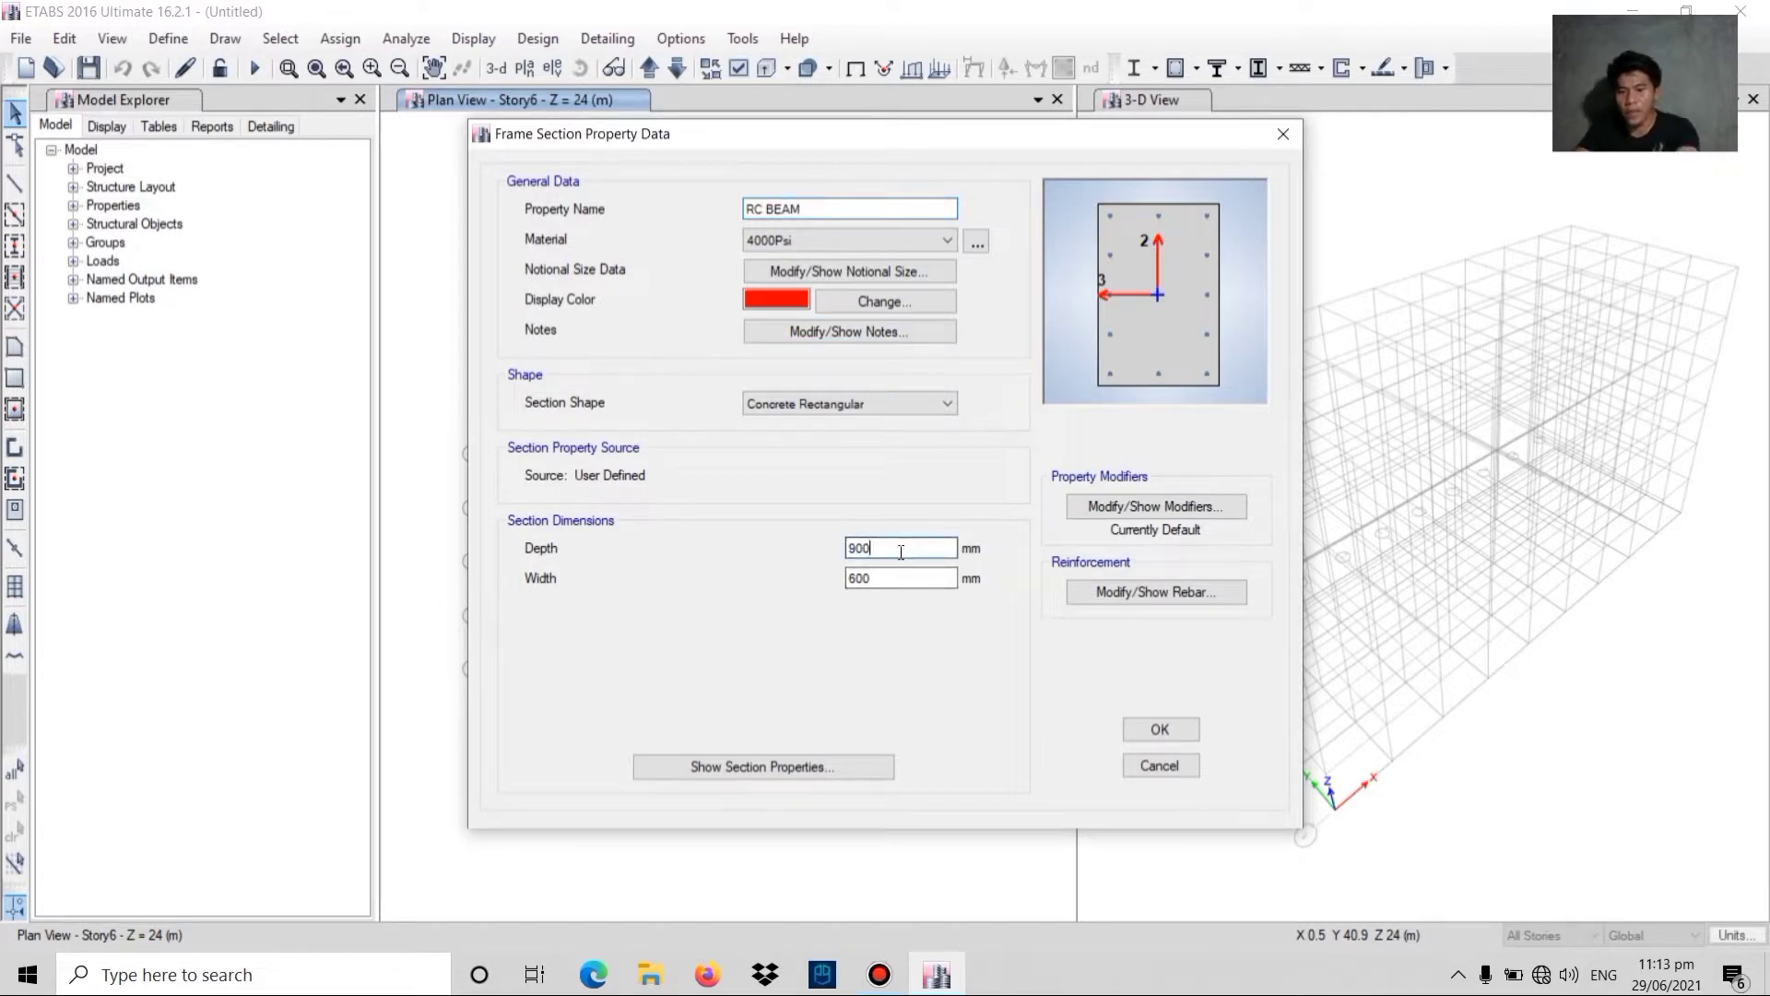
key("BackSpace")
key("BackSpace")
key("BackSpace")
type("4")
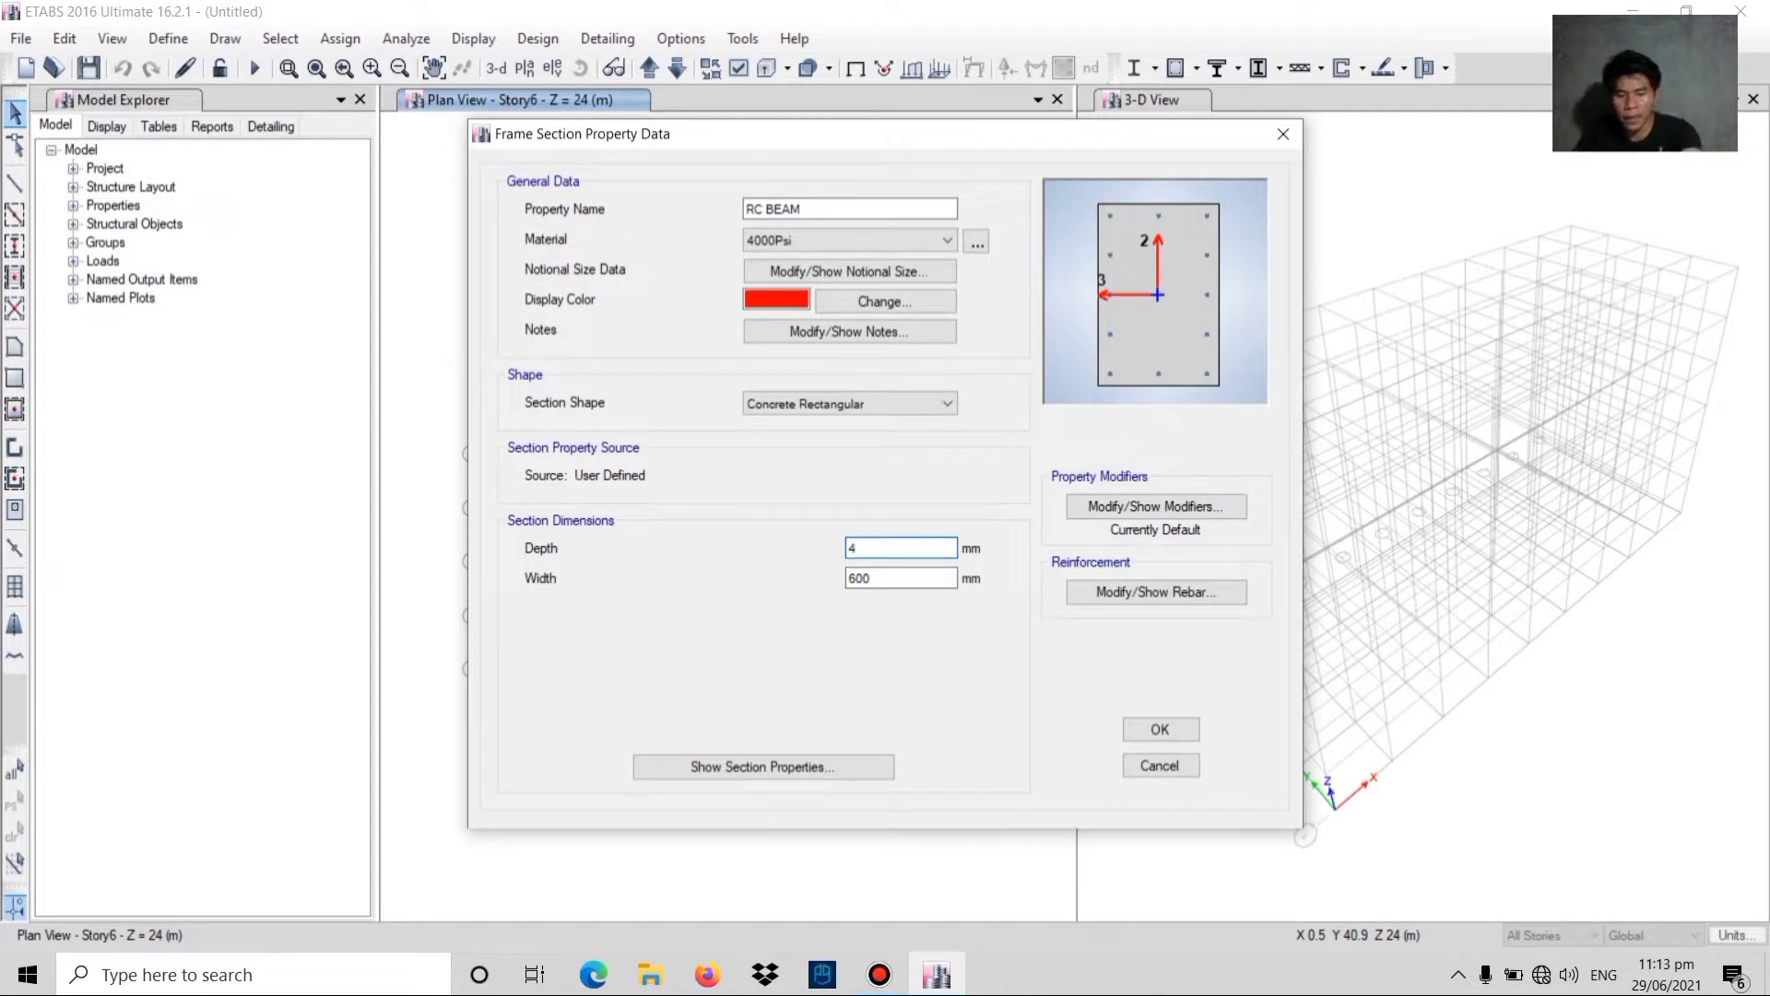
key("BackSpace")
type("50")
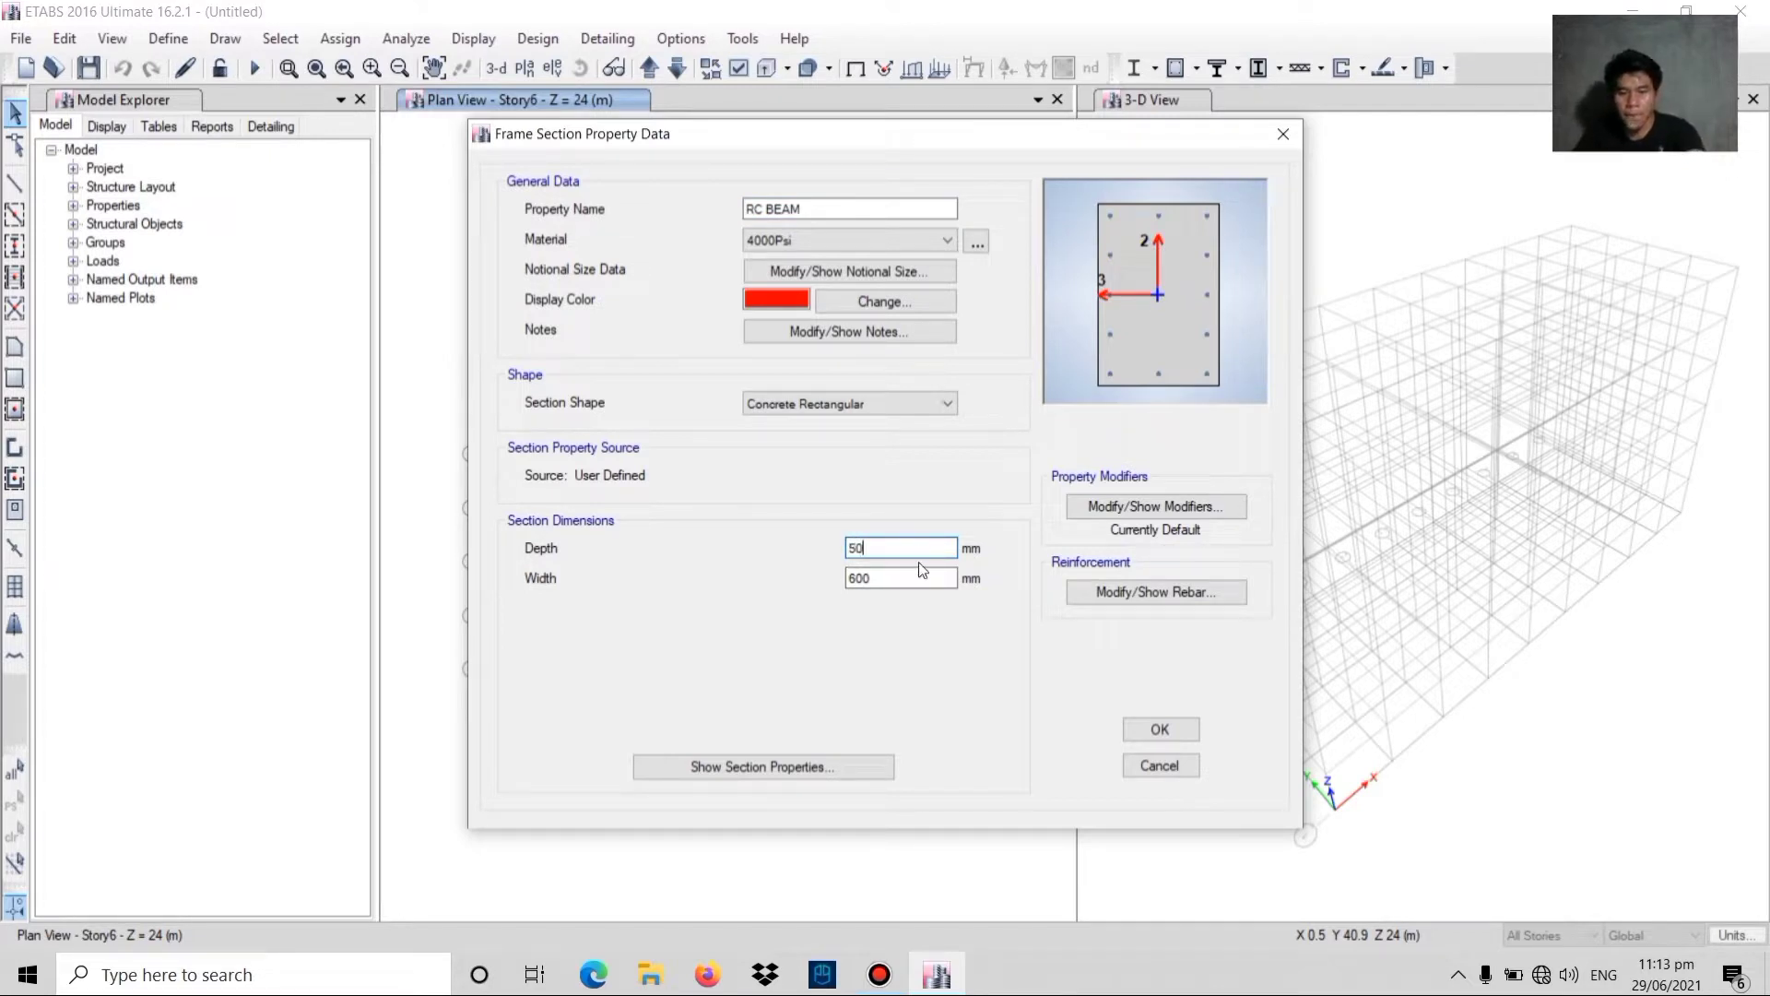
type("0")
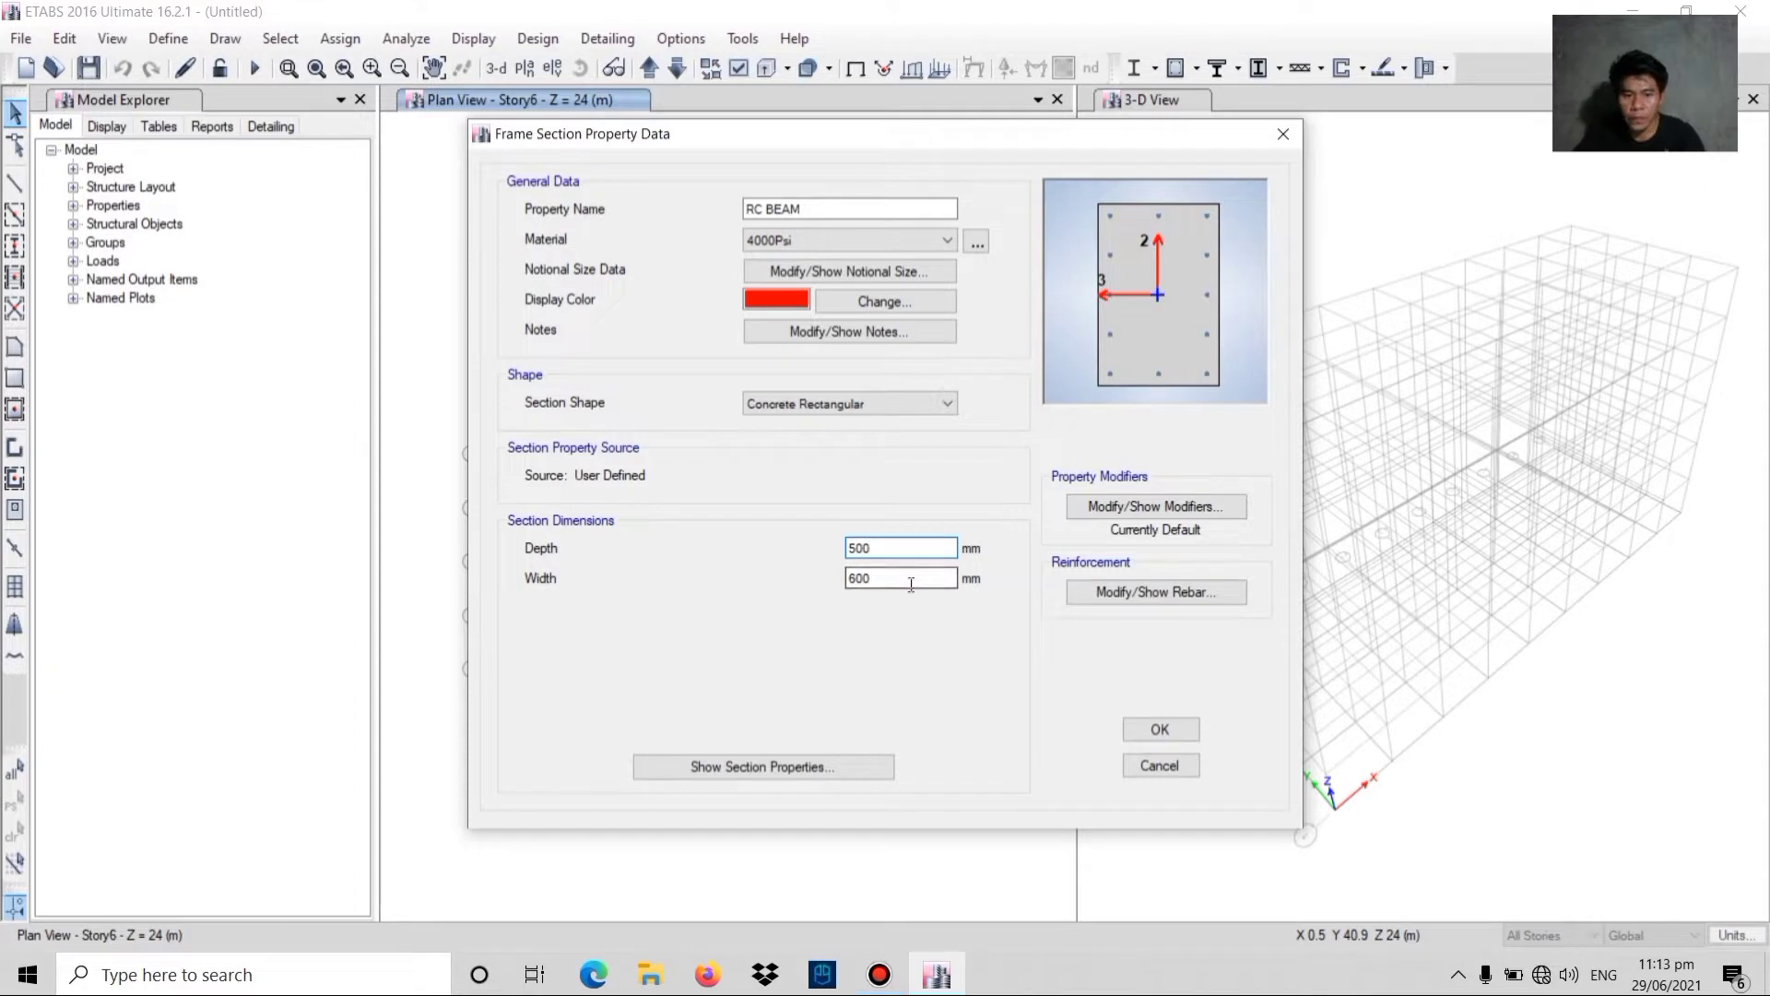
left_click(910, 581)
key("BackSpace")
key("BackSpace")
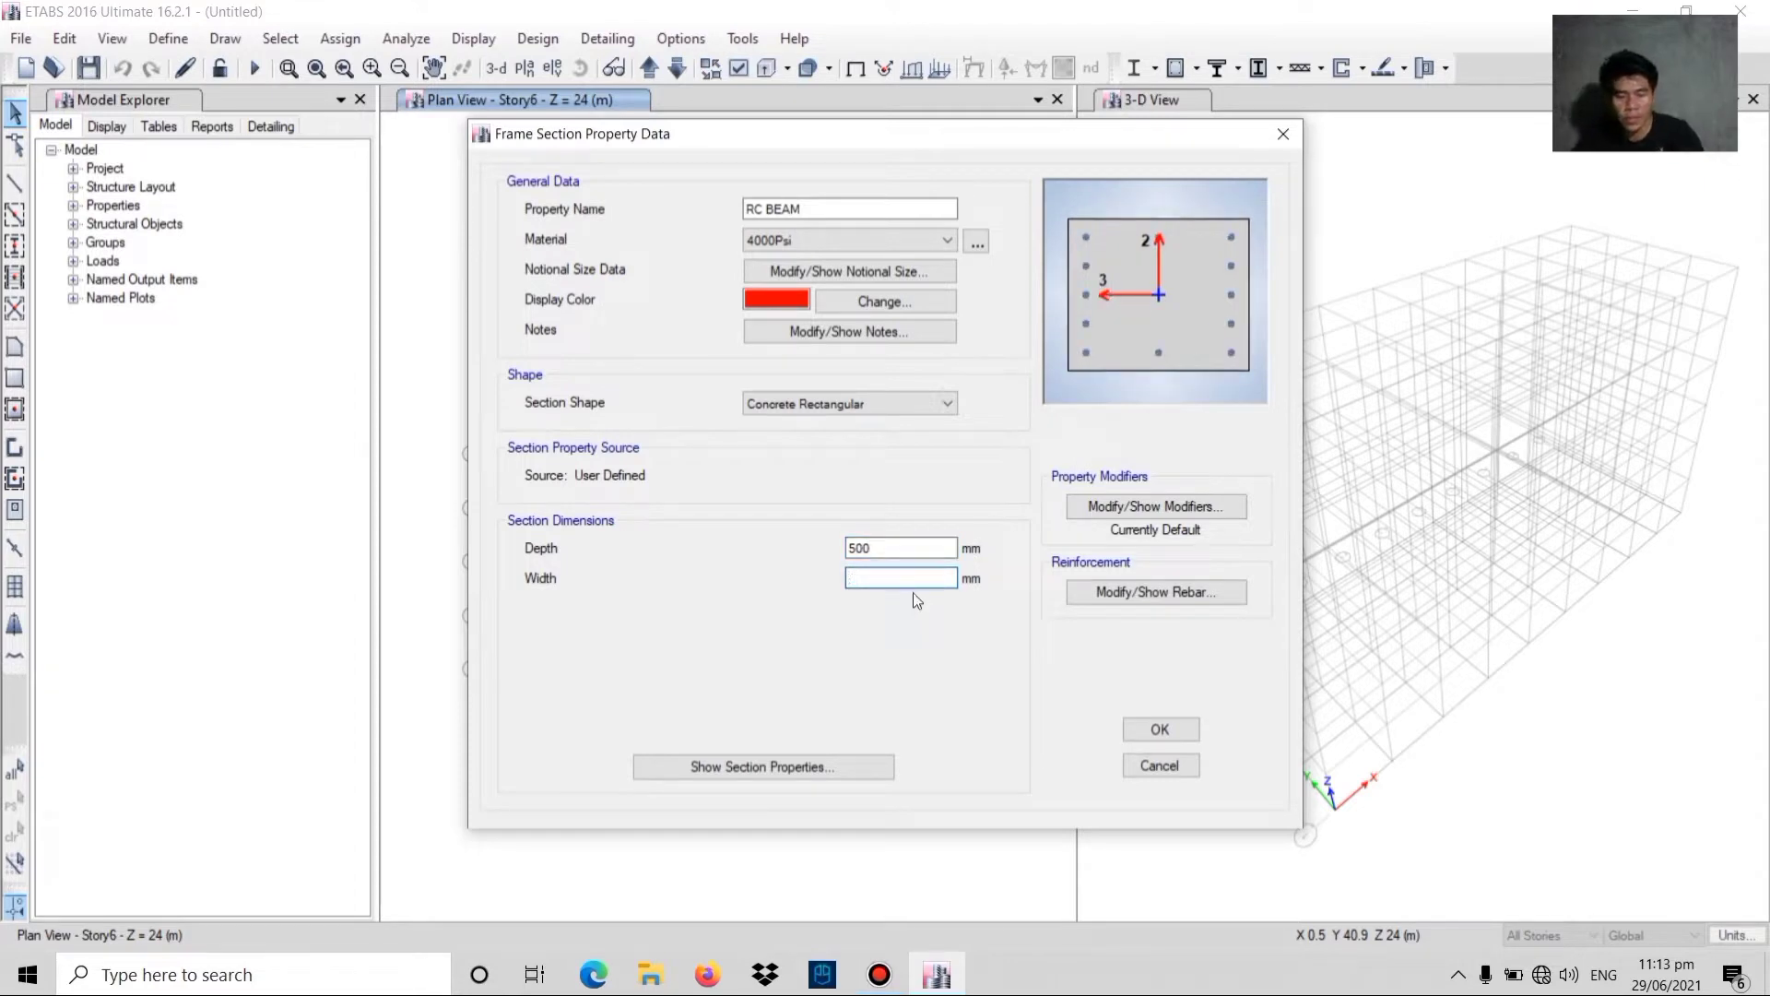
type("350")
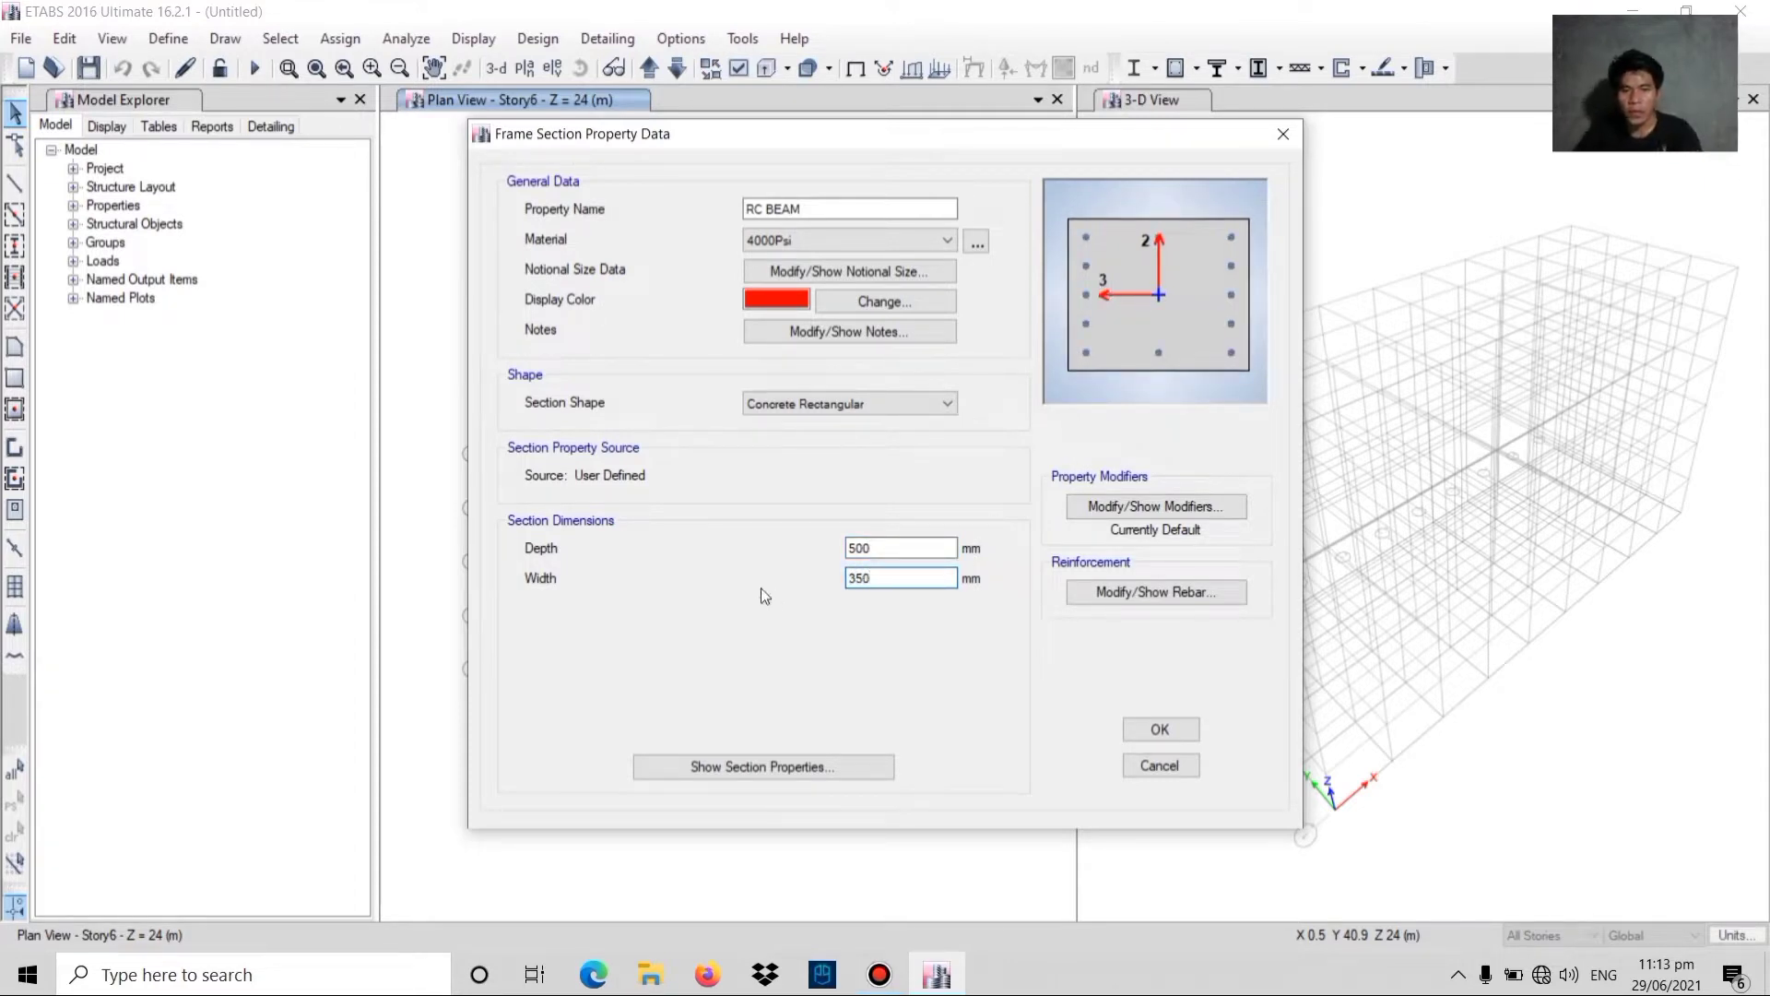
- Extend the section name to RC BEAM 500X350, set its reinforcement design type to M3 Design Only (Beam), and save the section
left_click(828, 208)
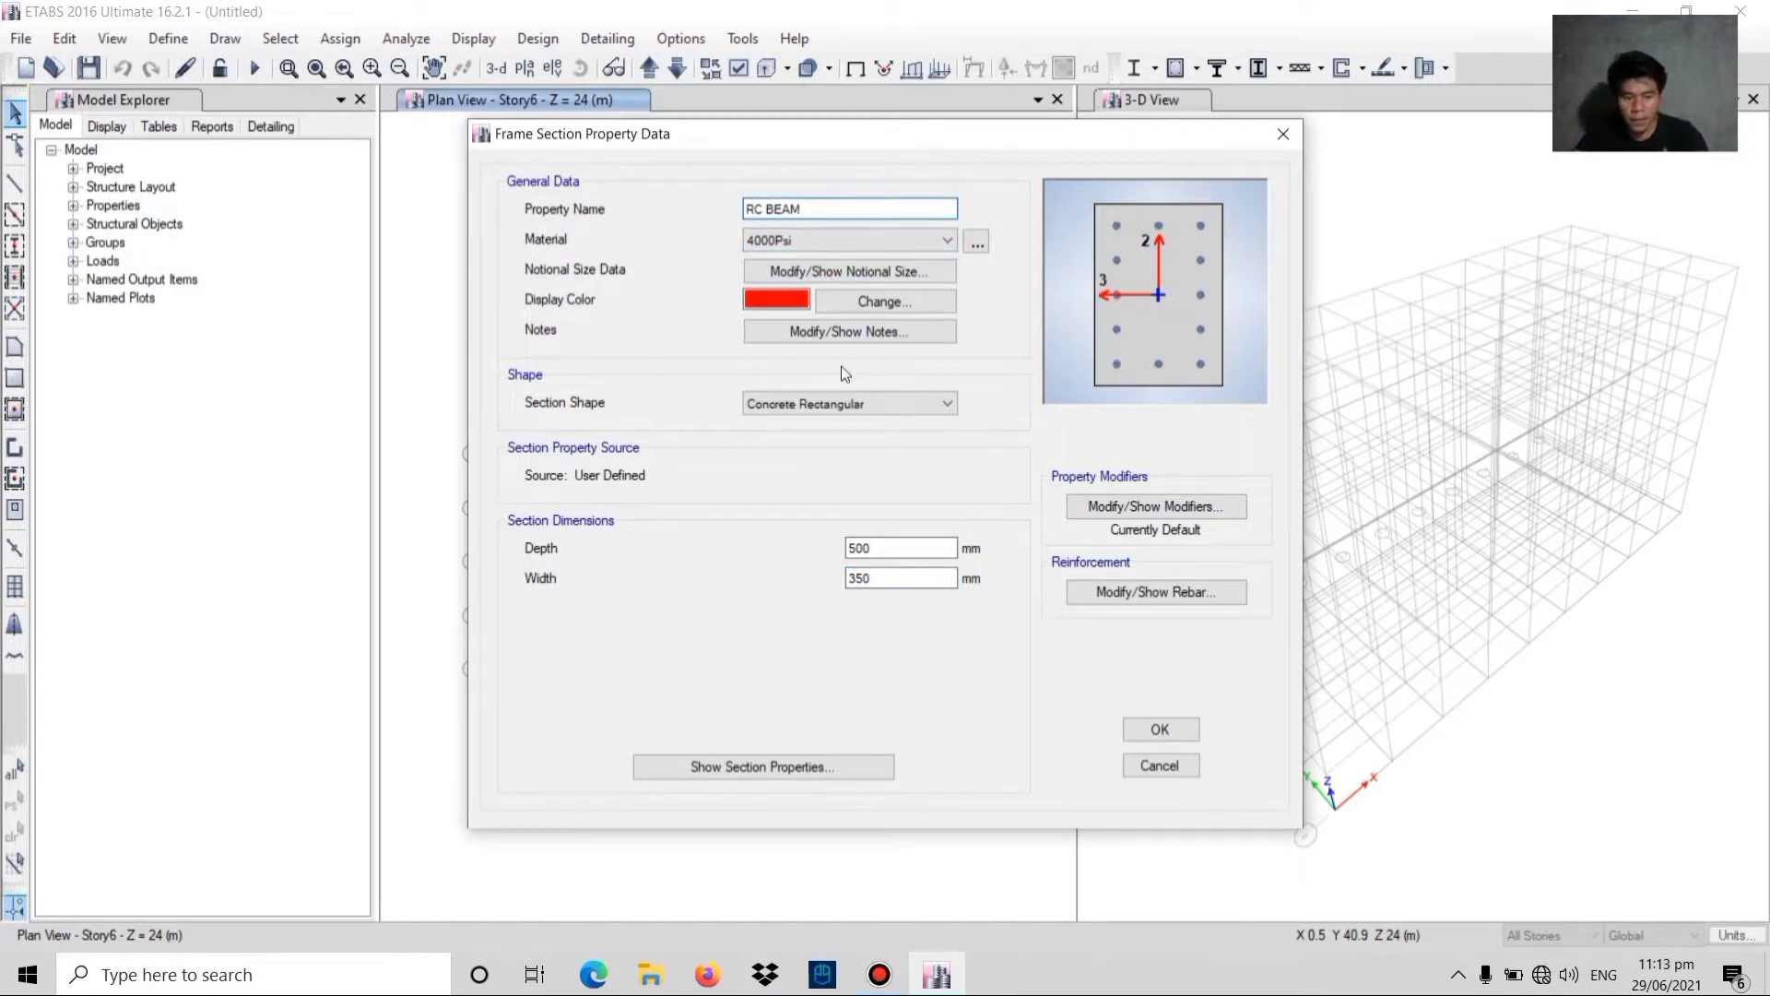
type("500X350")
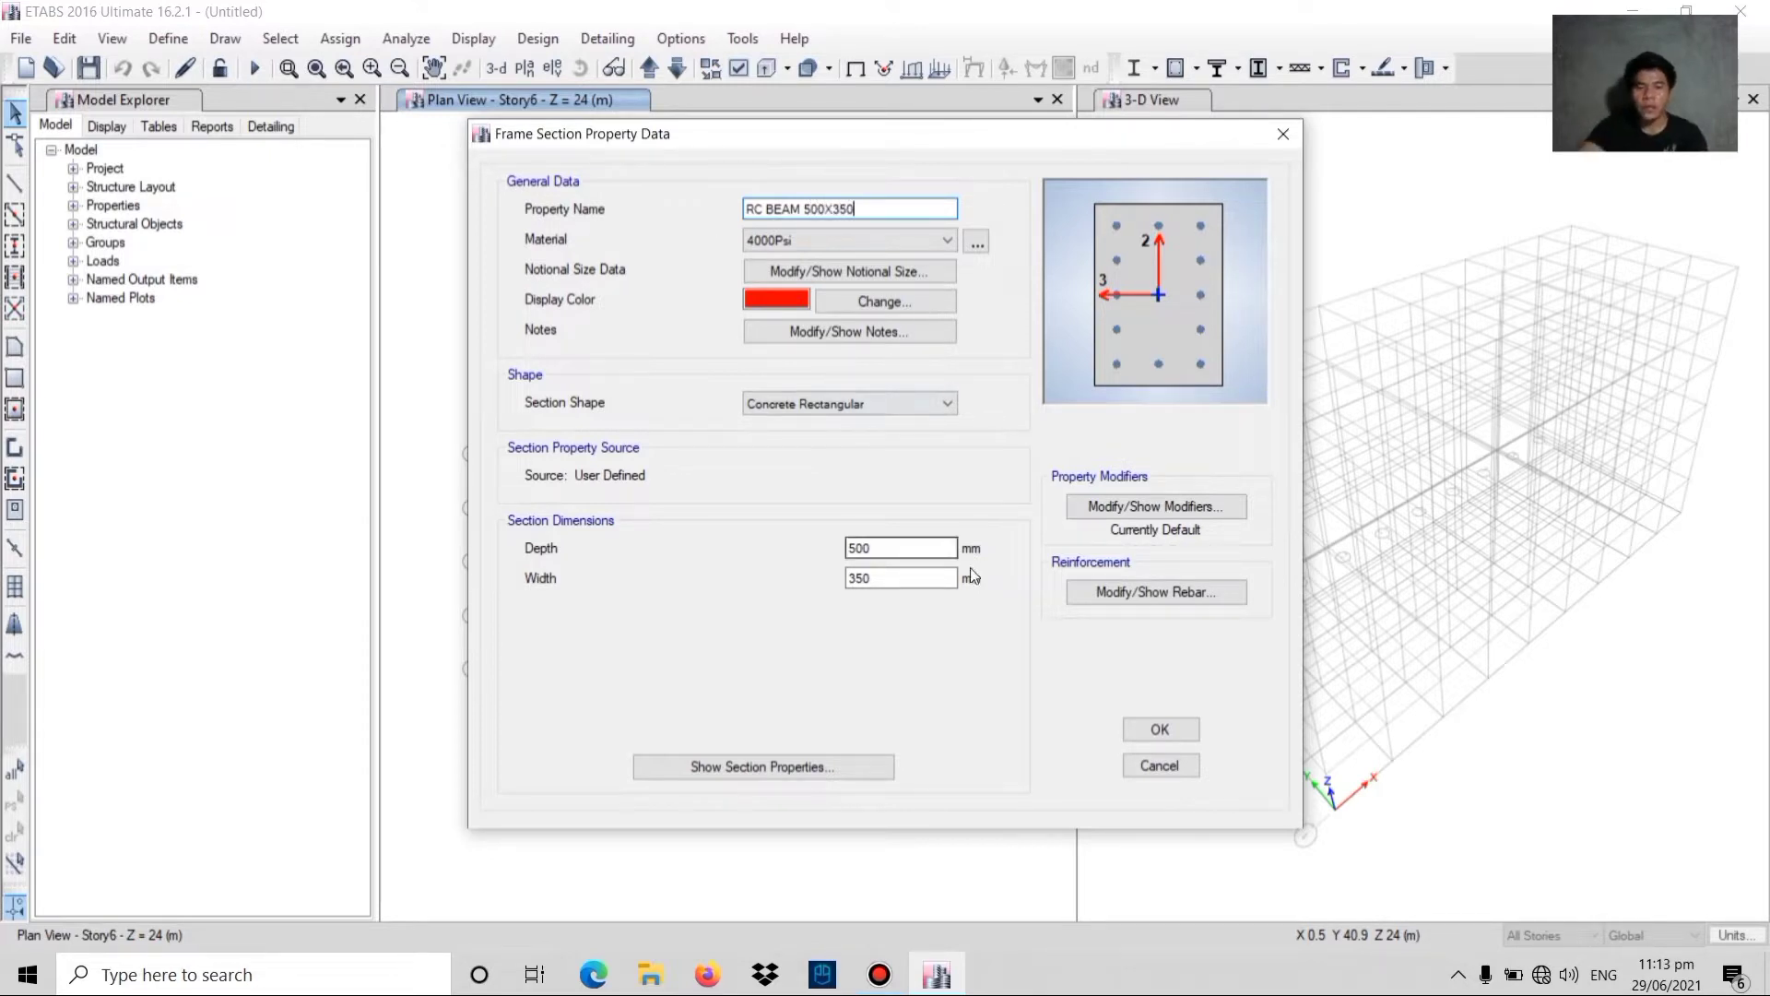
left_click(1128, 593)
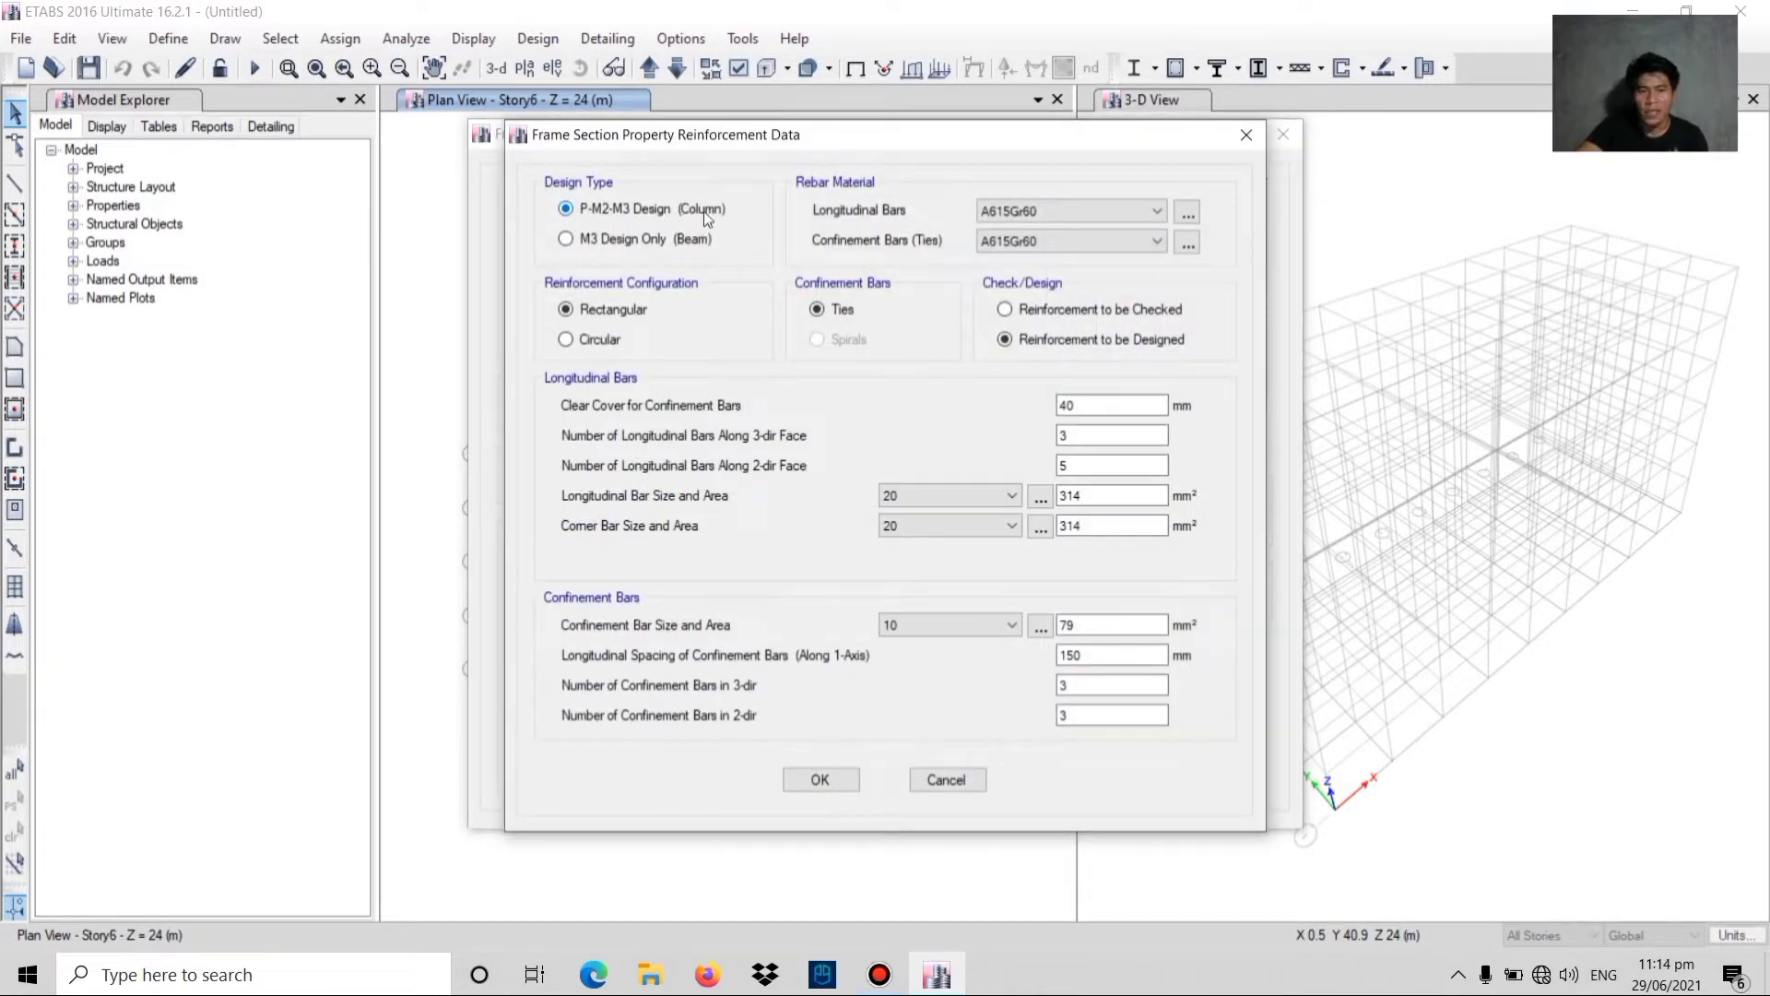
left_click(566, 240)
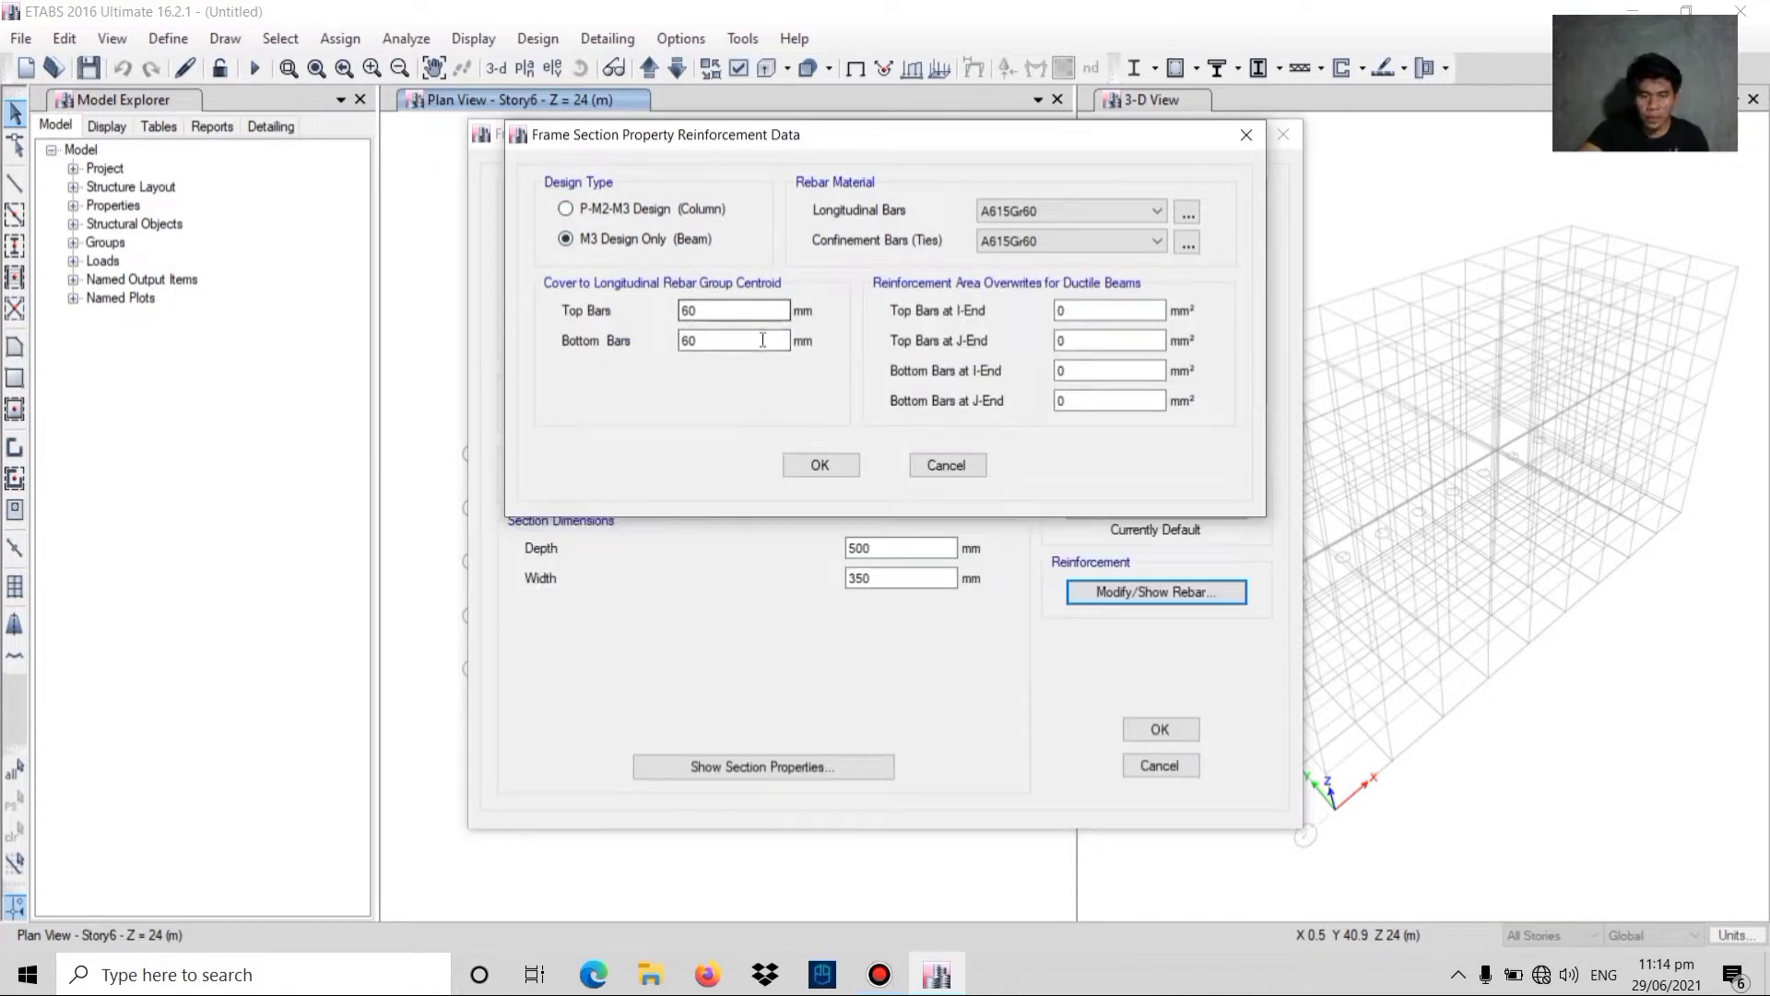
left_click(819, 465)
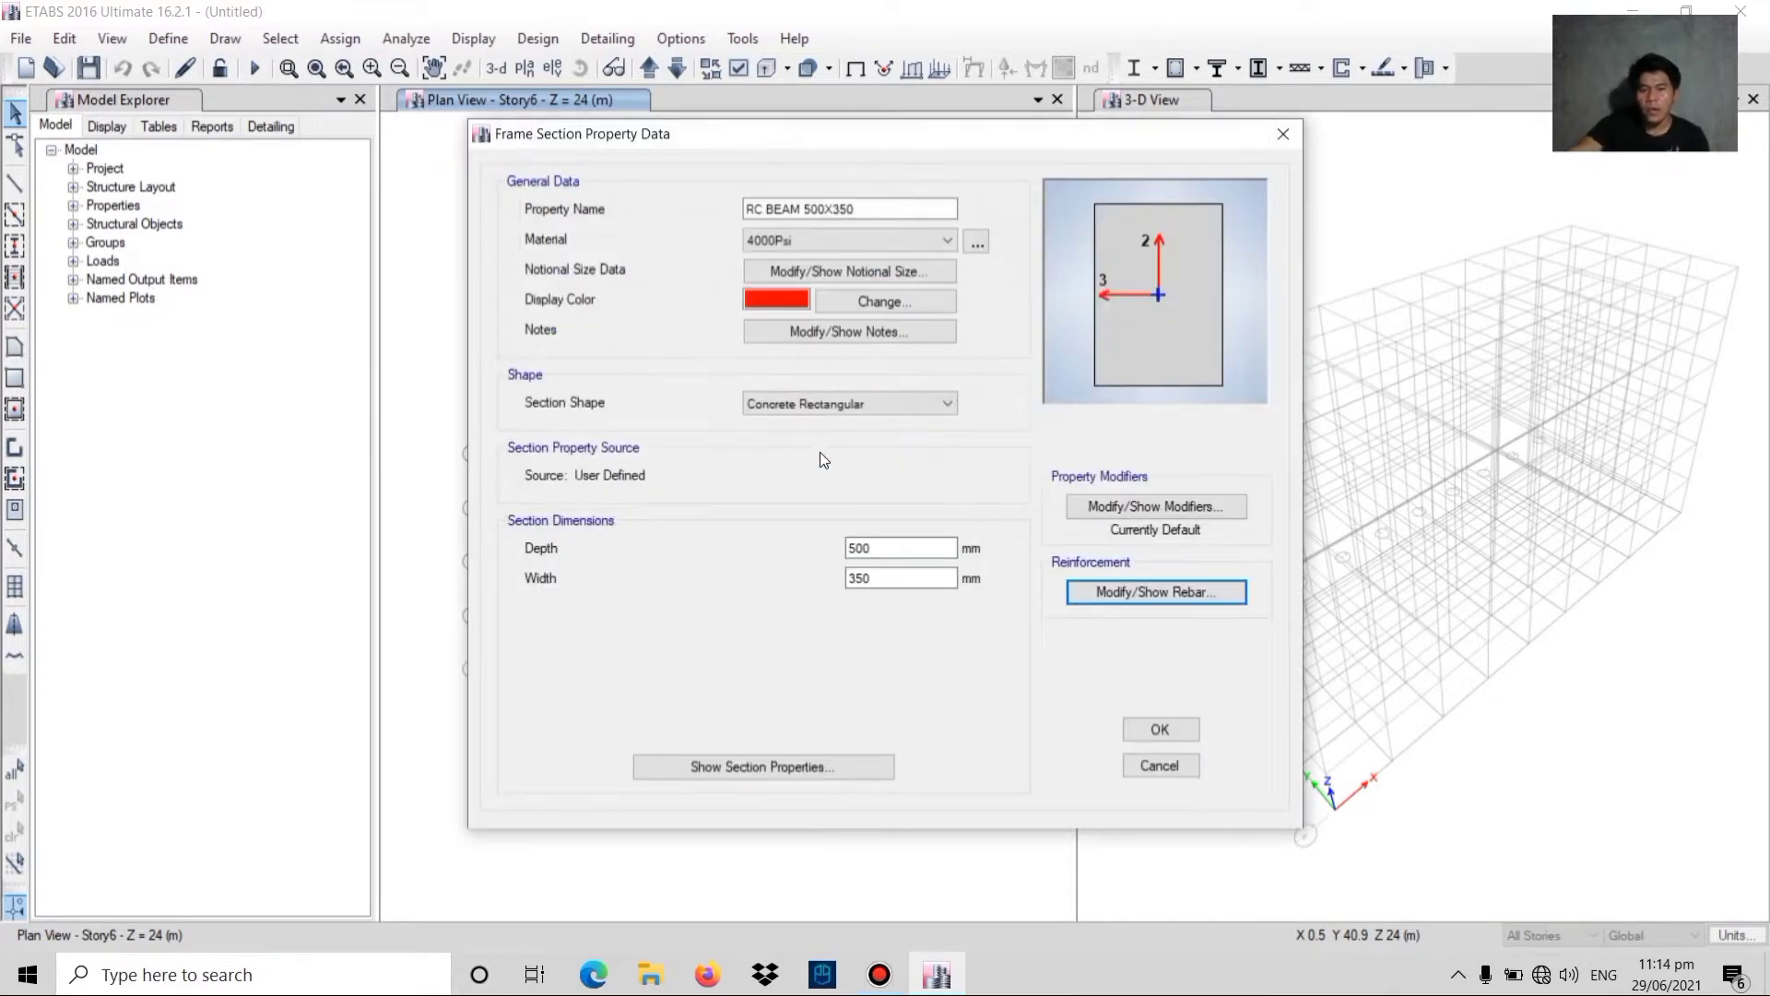
left_click(1160, 728)
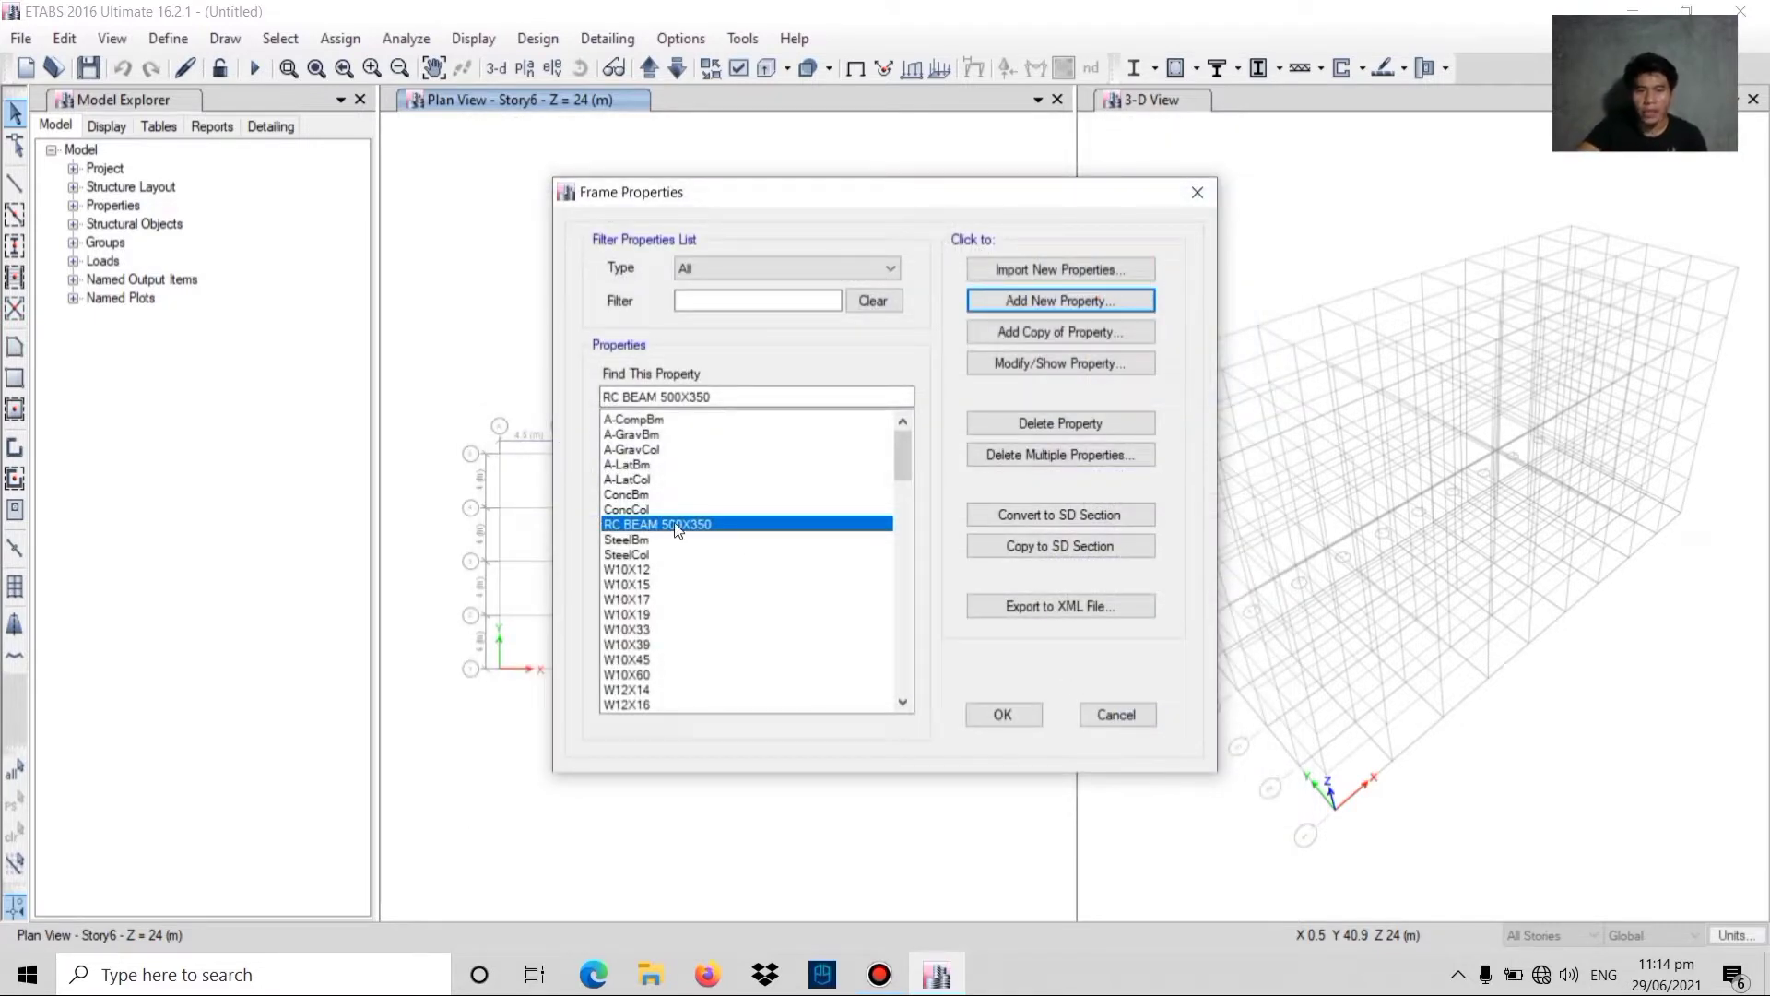
- Add another Concrete Rectangular frame section property and name it RC COLUMN
left_click(1016, 302)
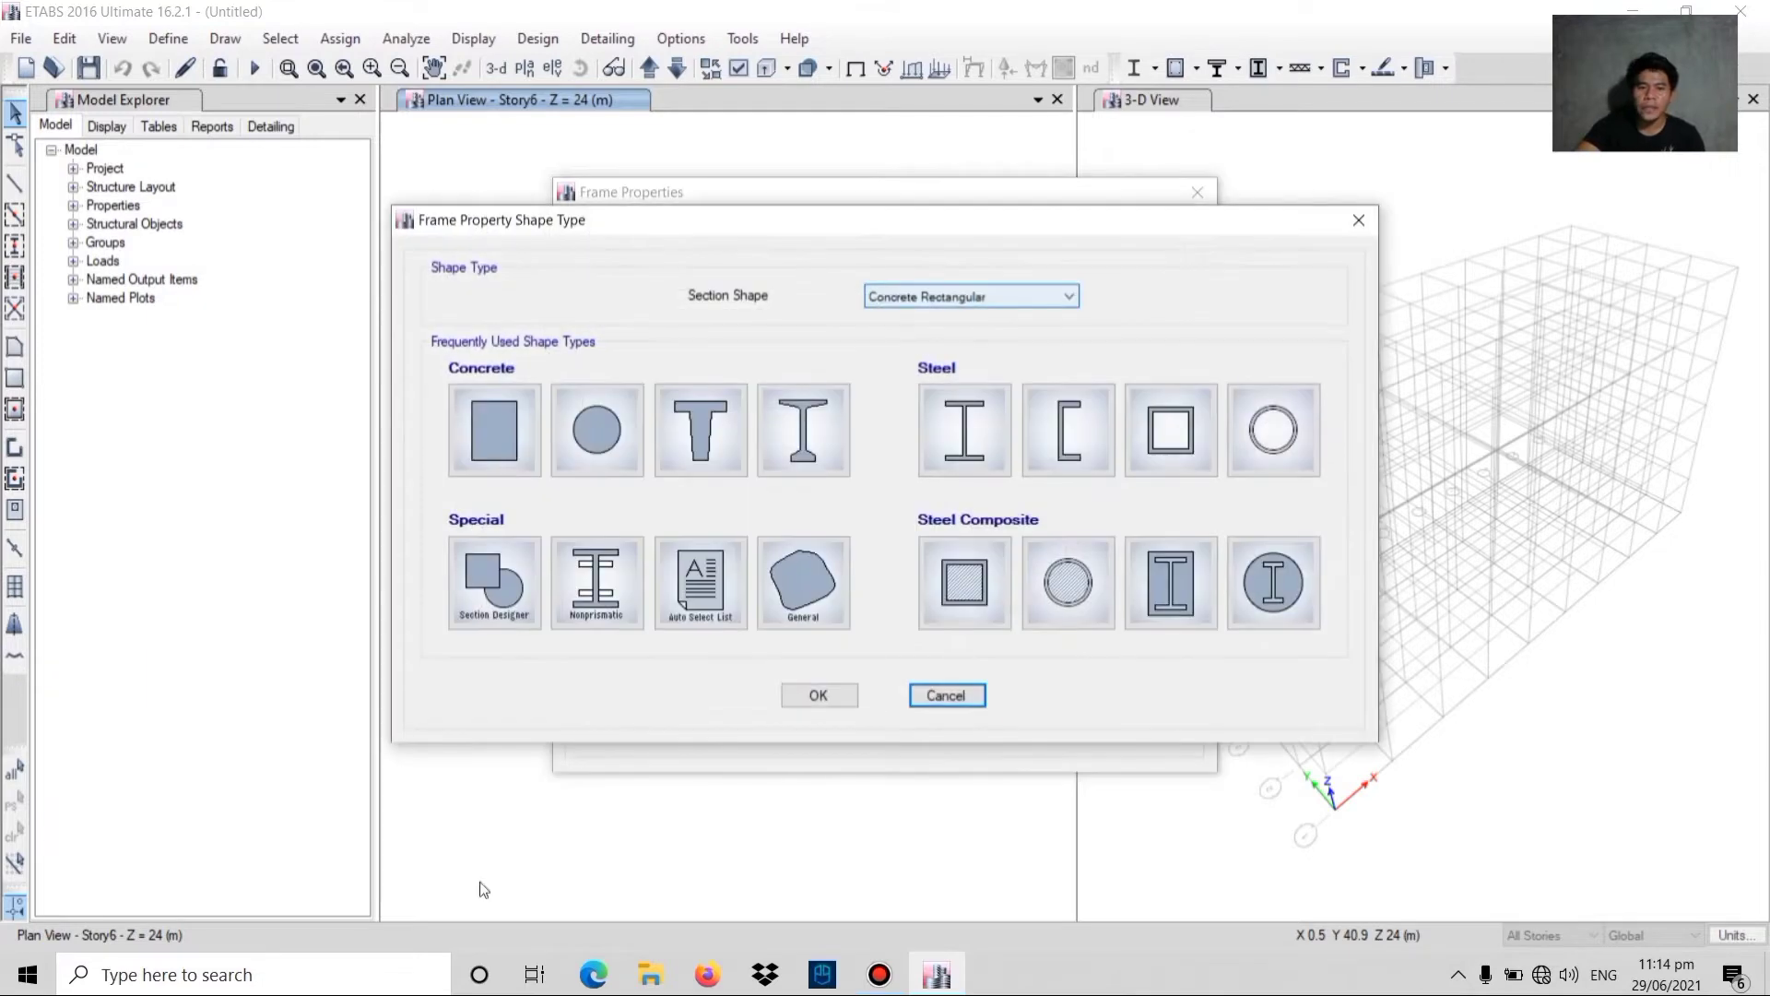
left_click(518, 429)
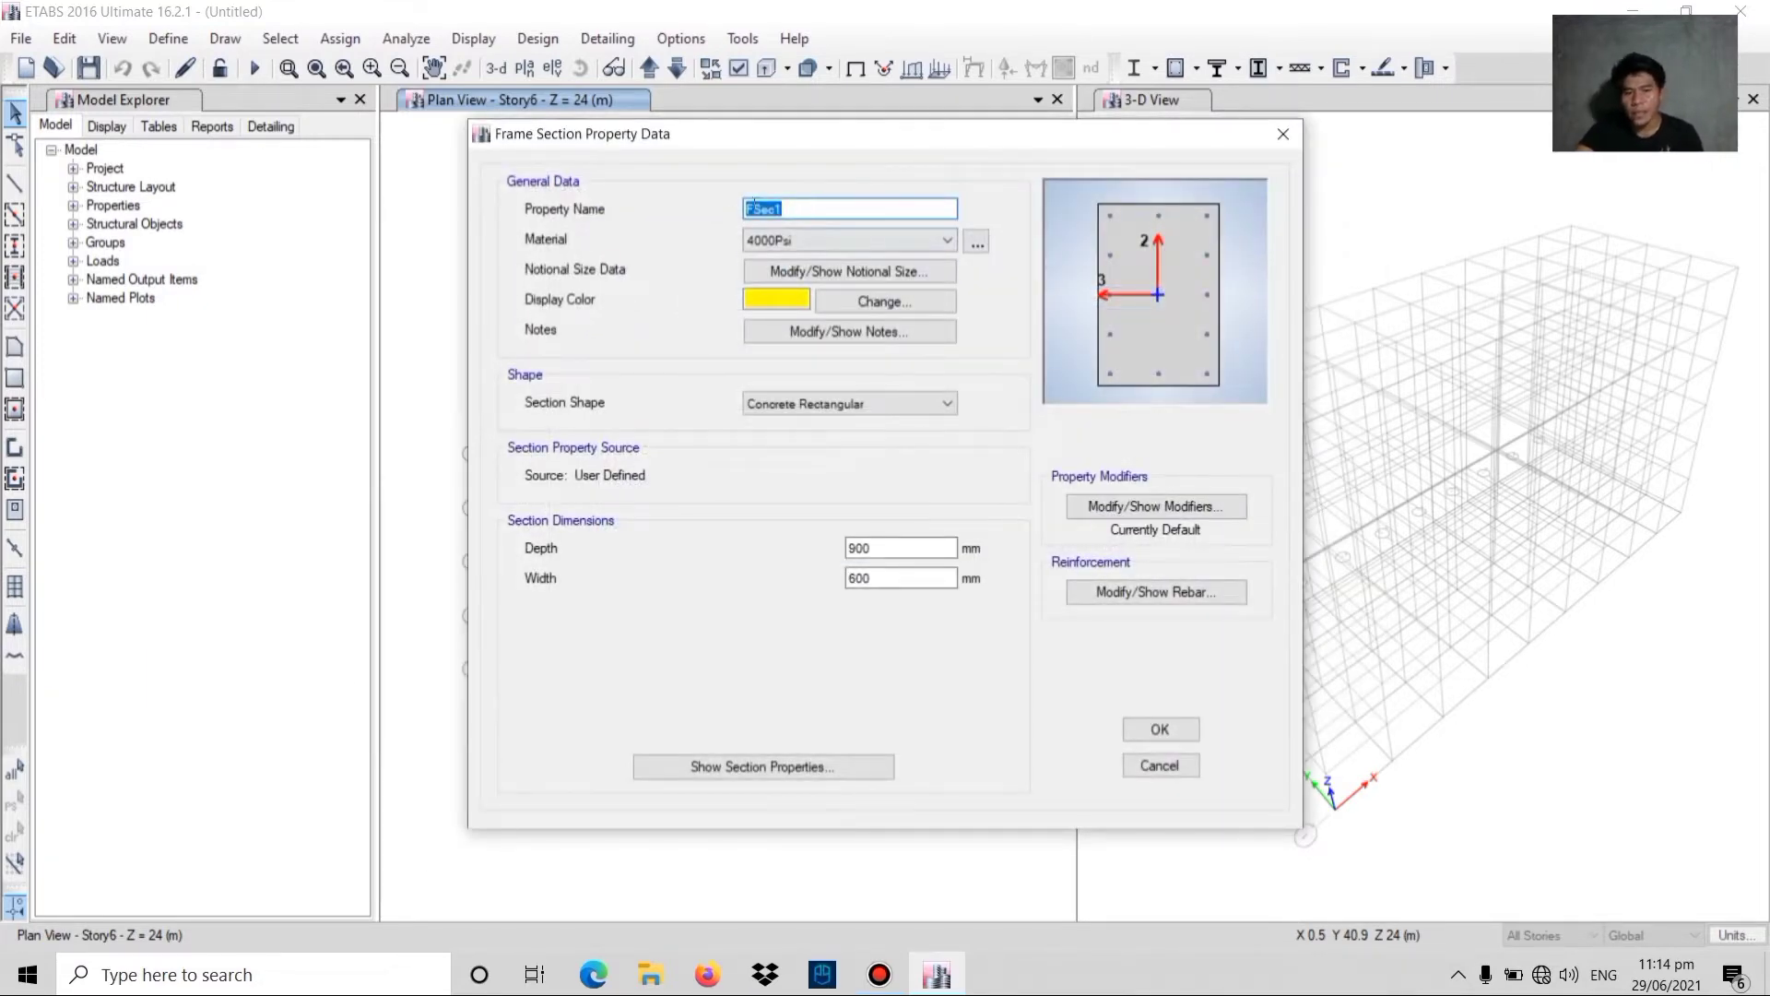
key("BackSpace")
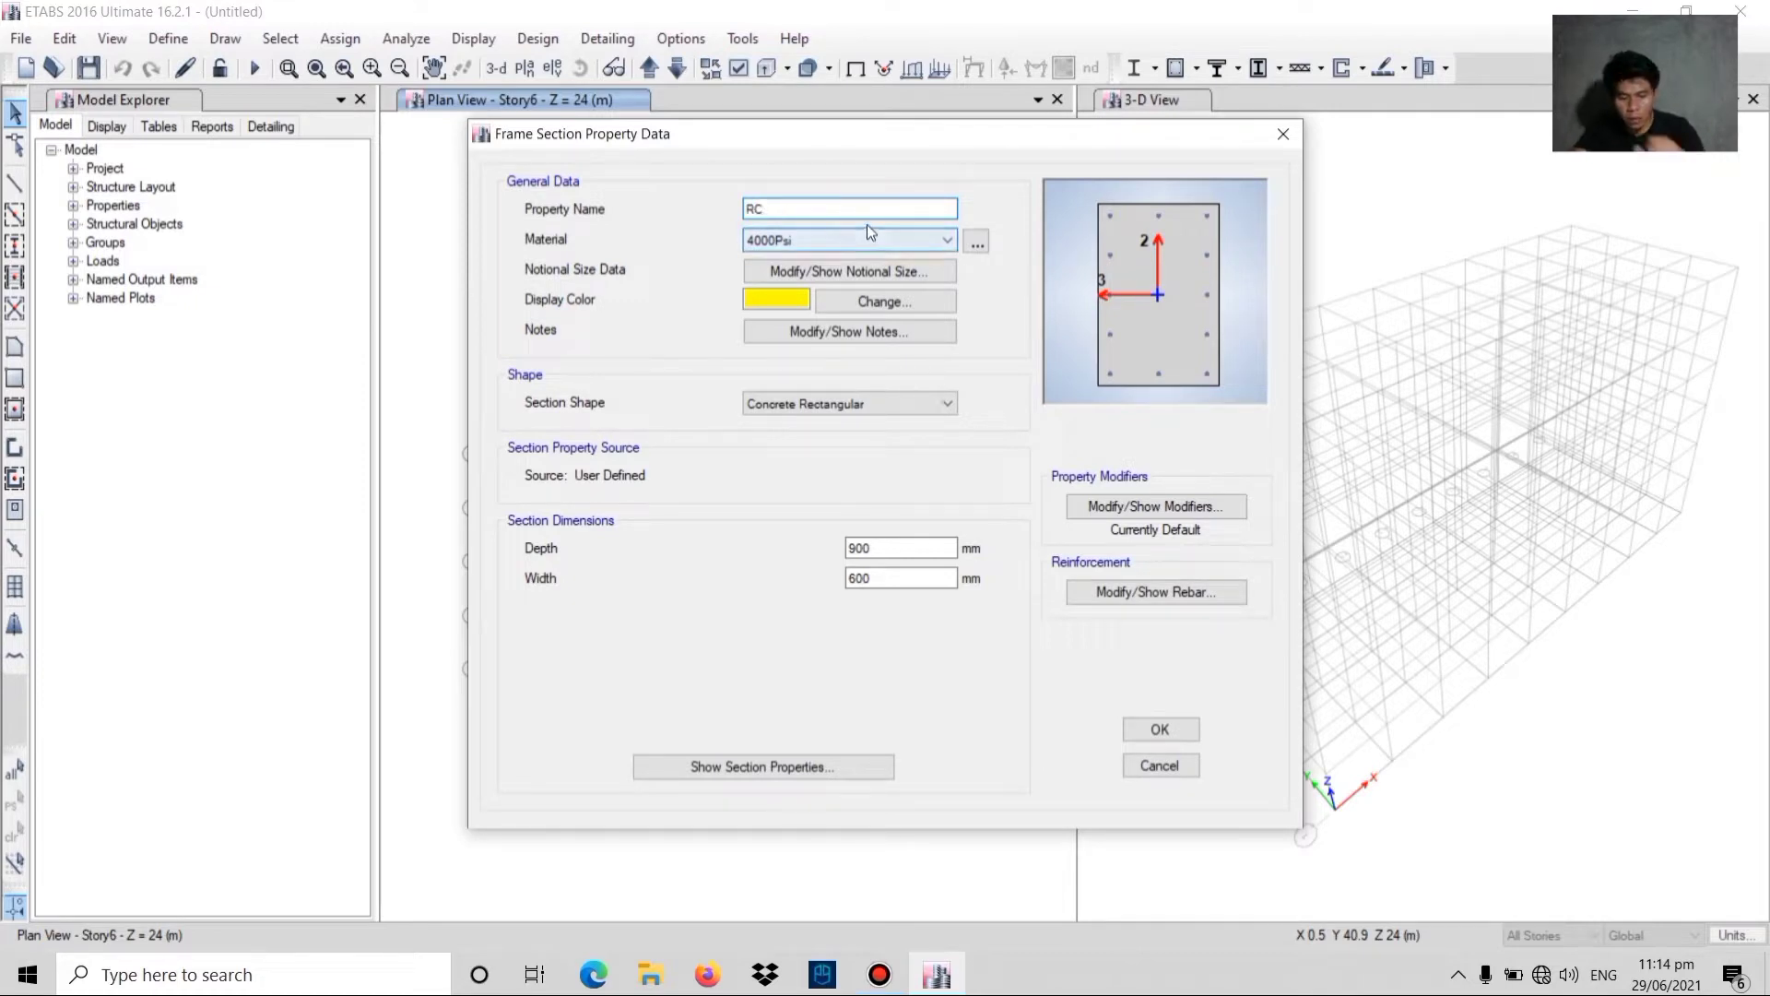
type("RC COLUMN")
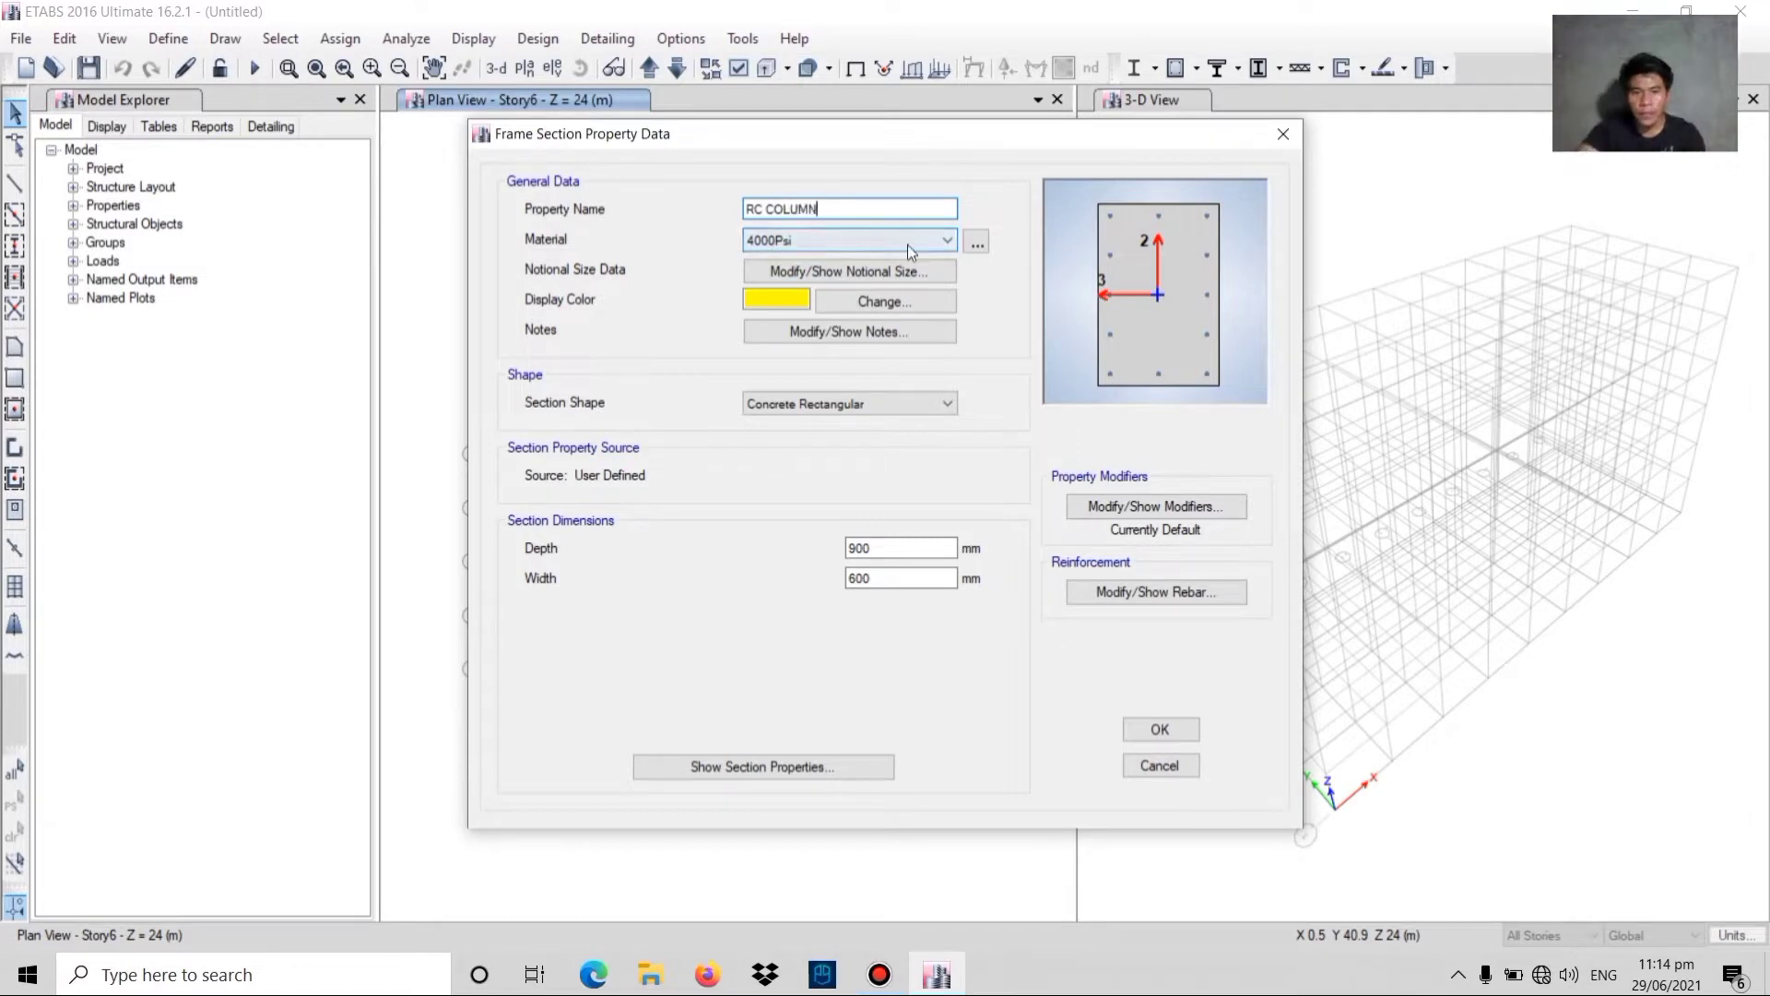
- Set the RC COLUMN section's depth to 600 mm and its width to 400 mm
left_click(881, 551)
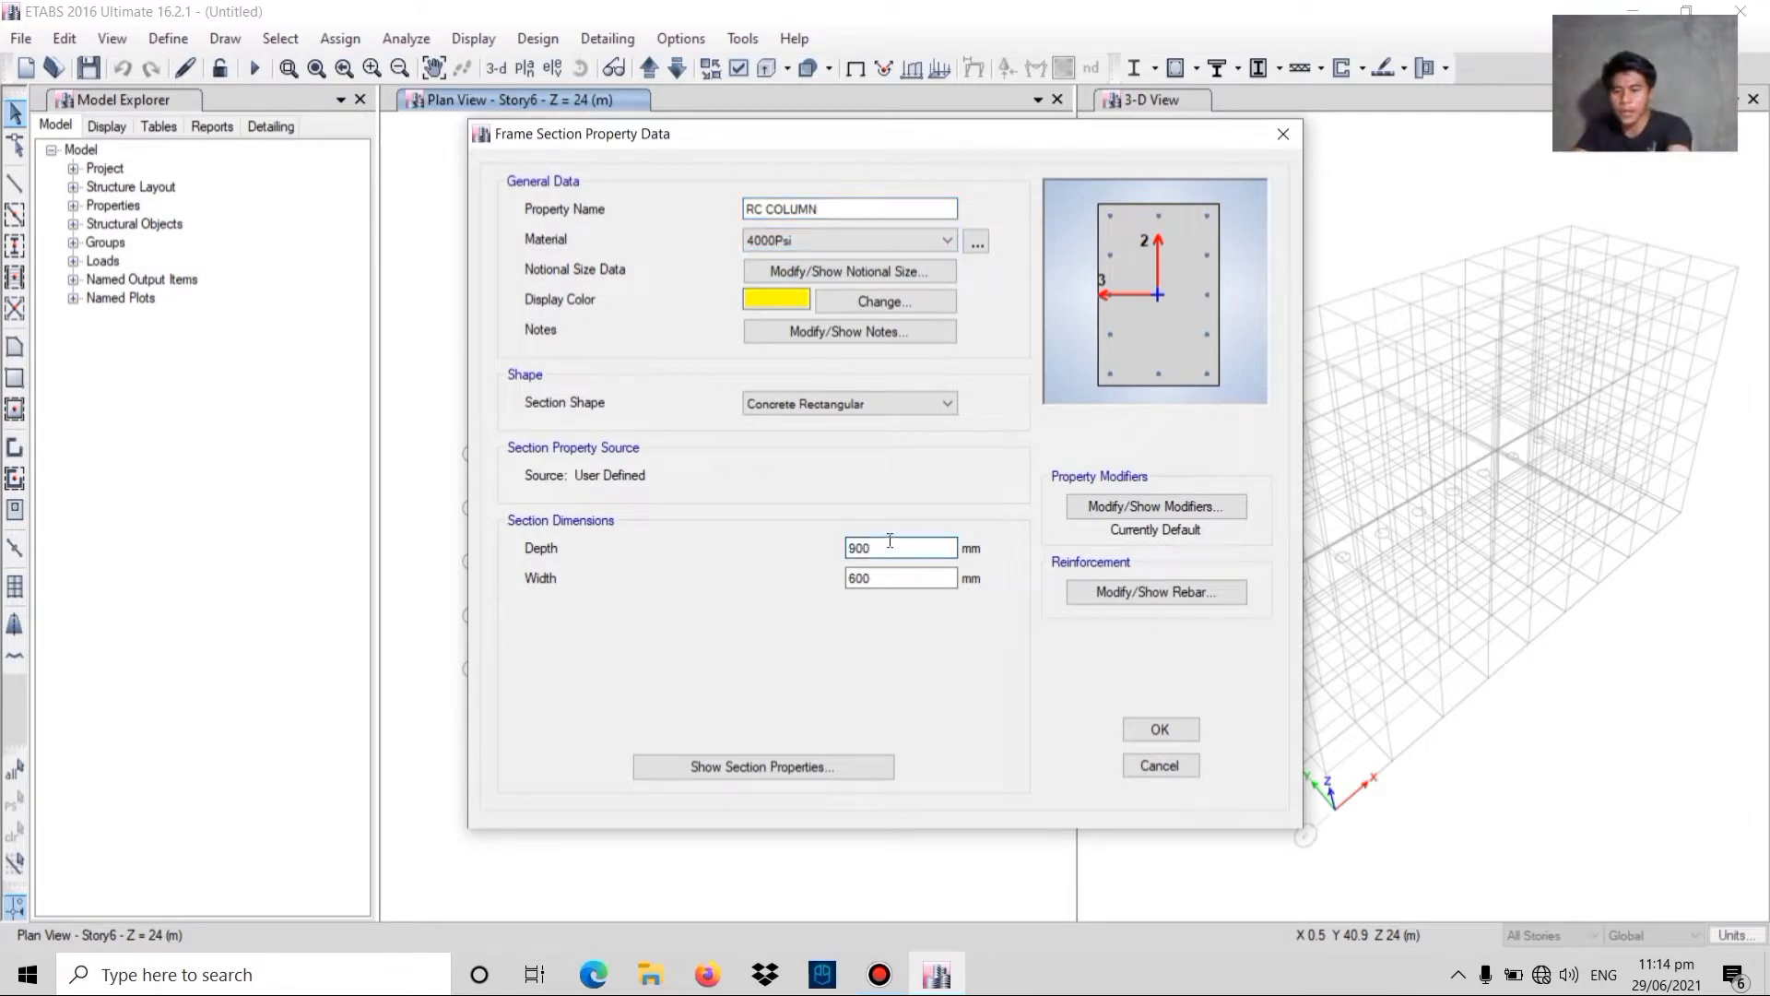
key("BackSpace")
key("BackSpace")
key("BackSpace")
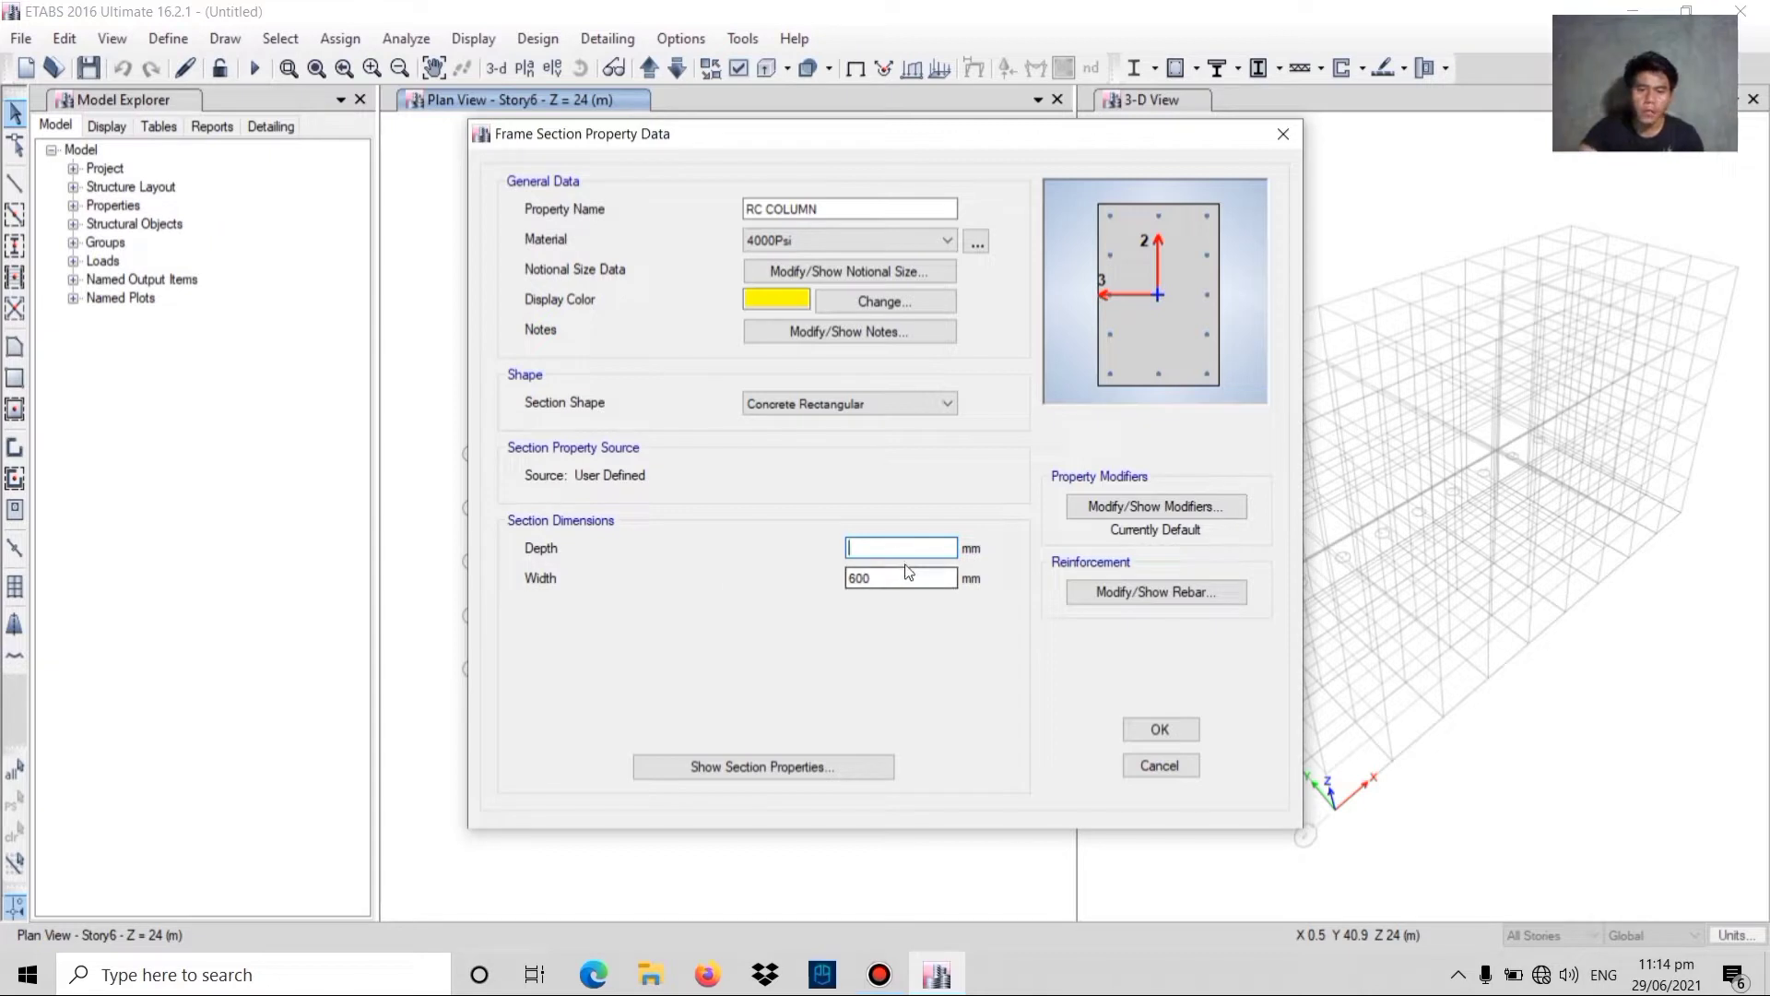
type("600")
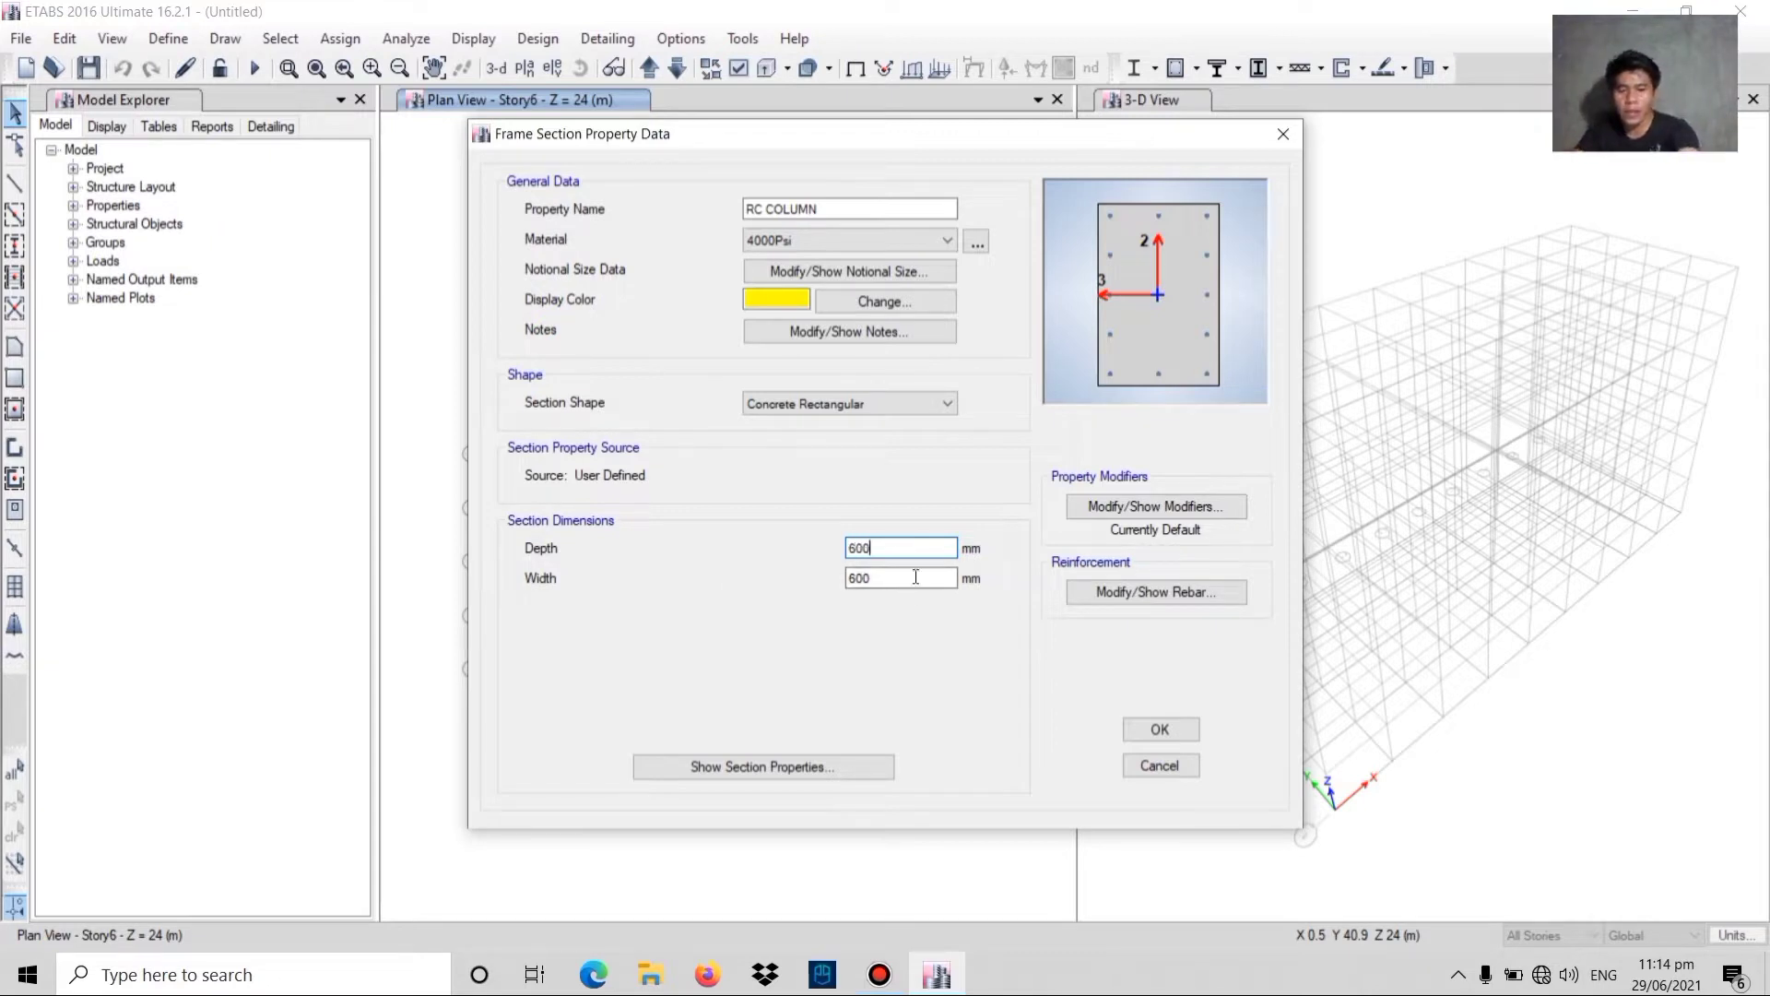
left_click(881, 581)
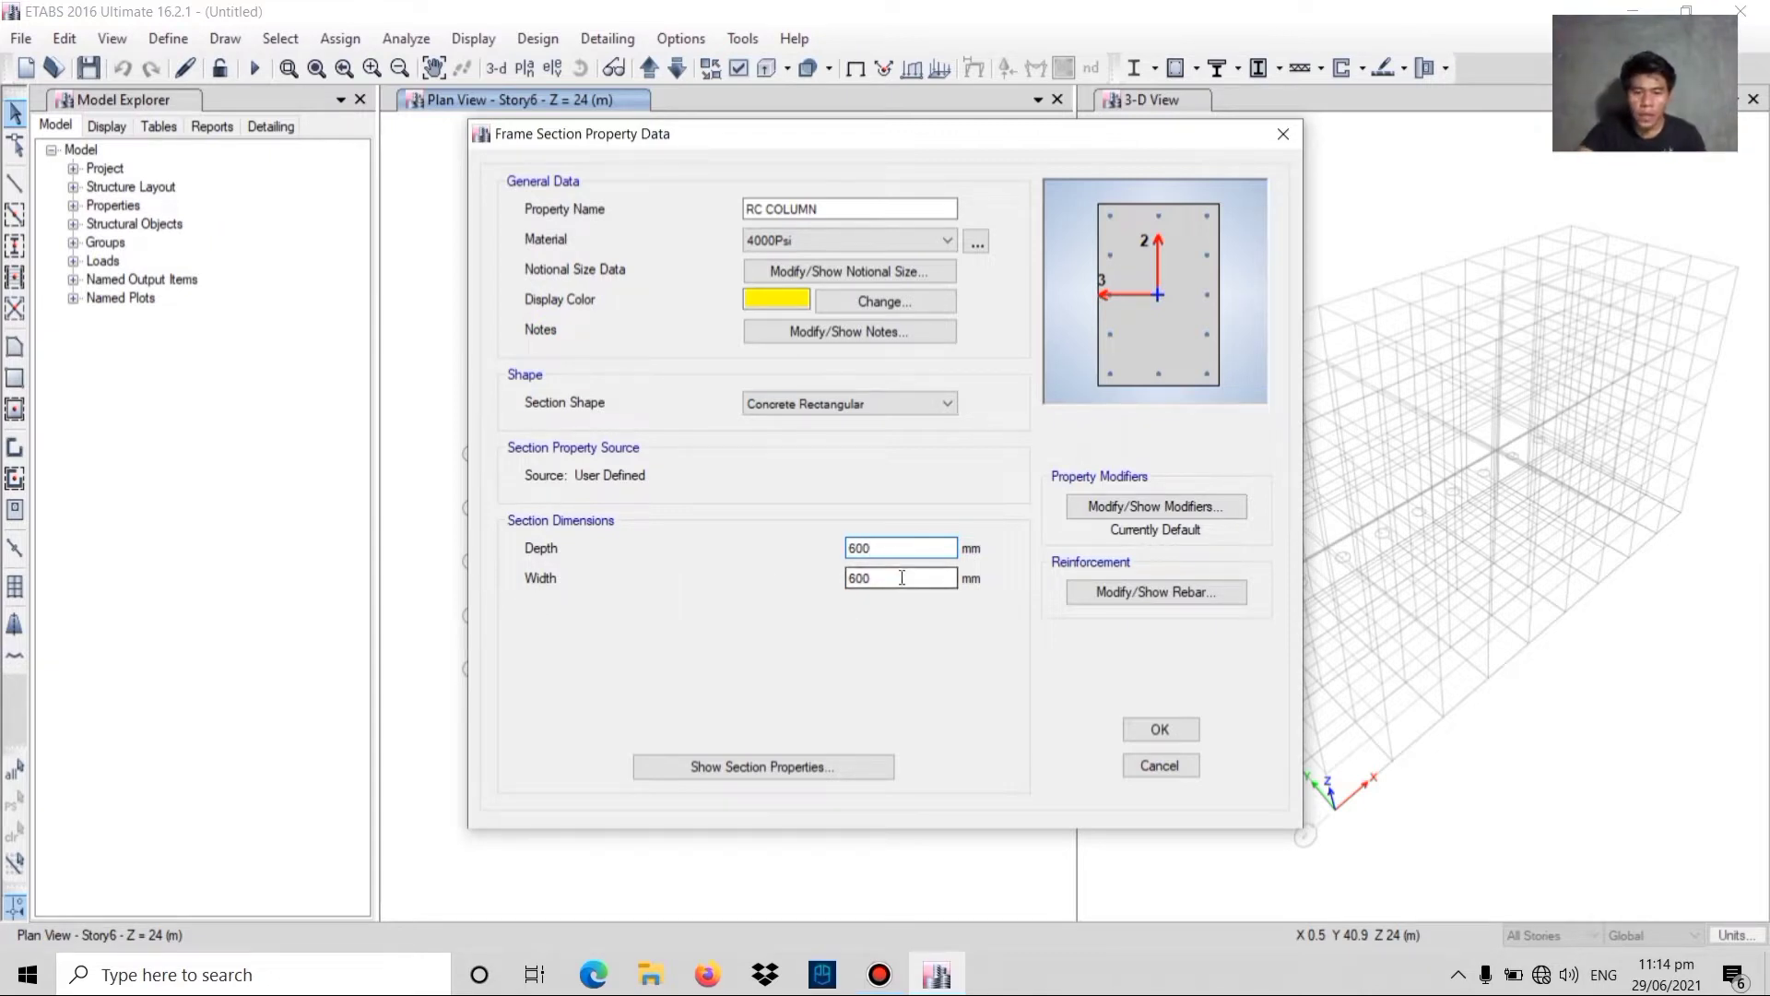
key("BackSpace")
key("BackSpace")
key("BackSpace")
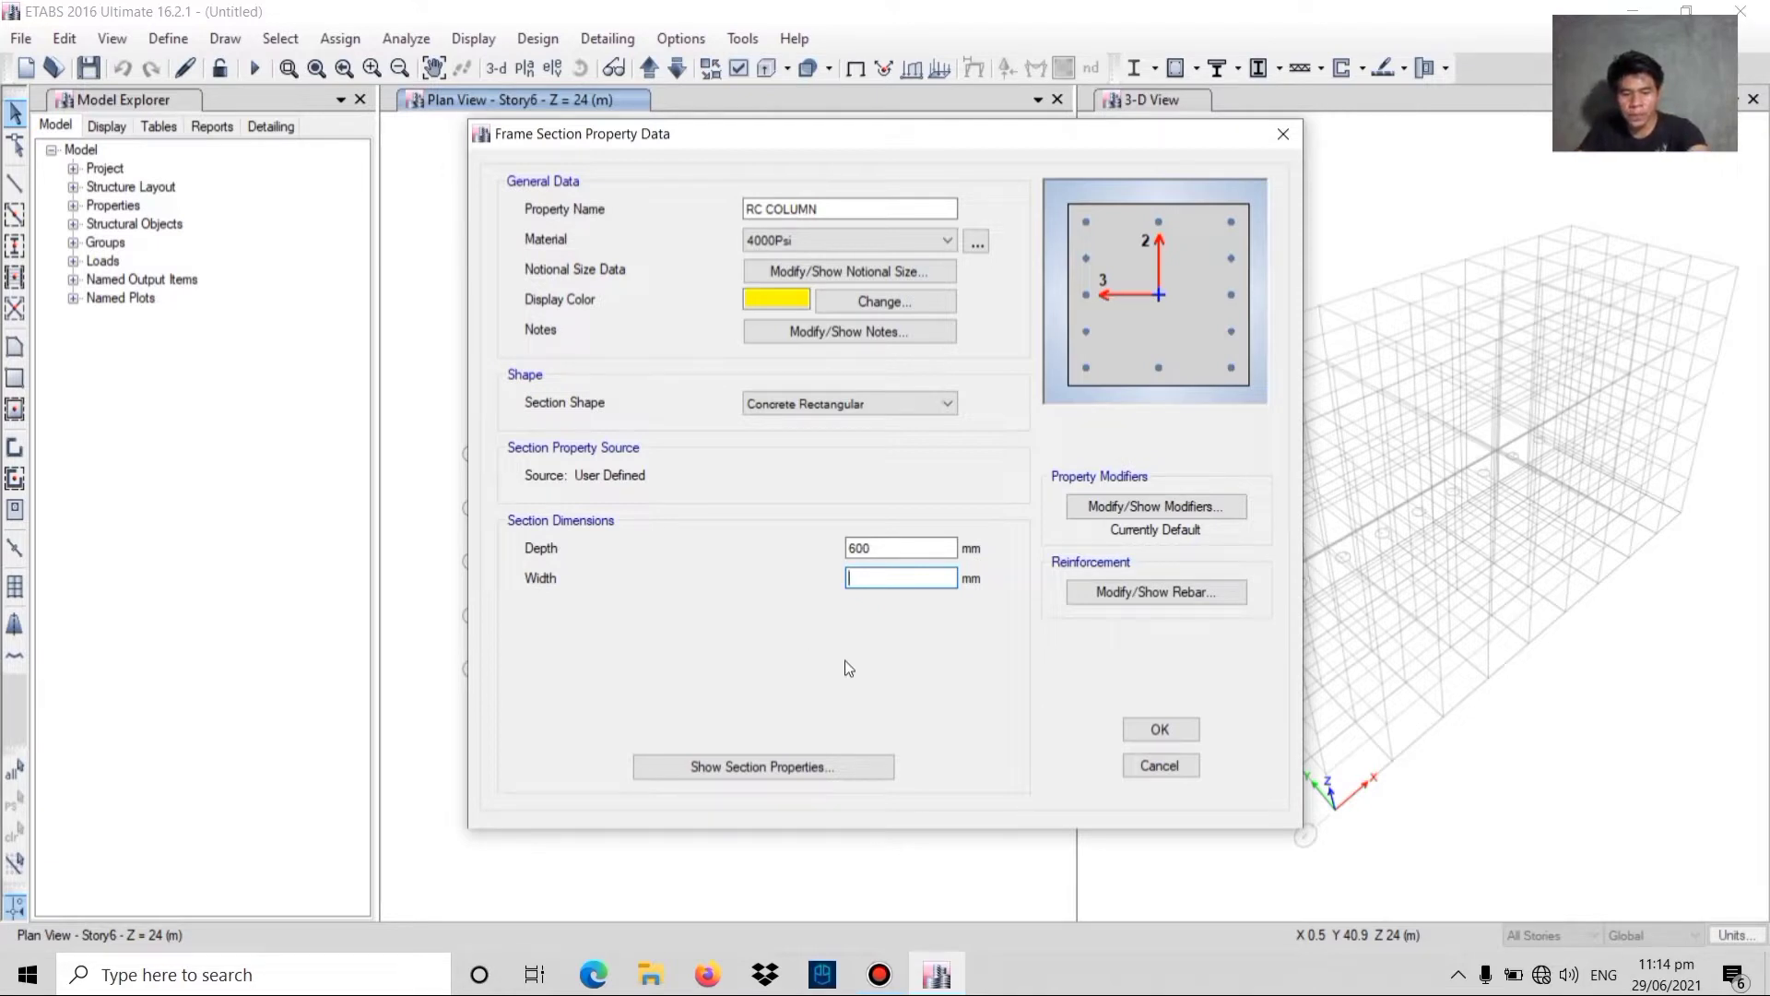
type("400")
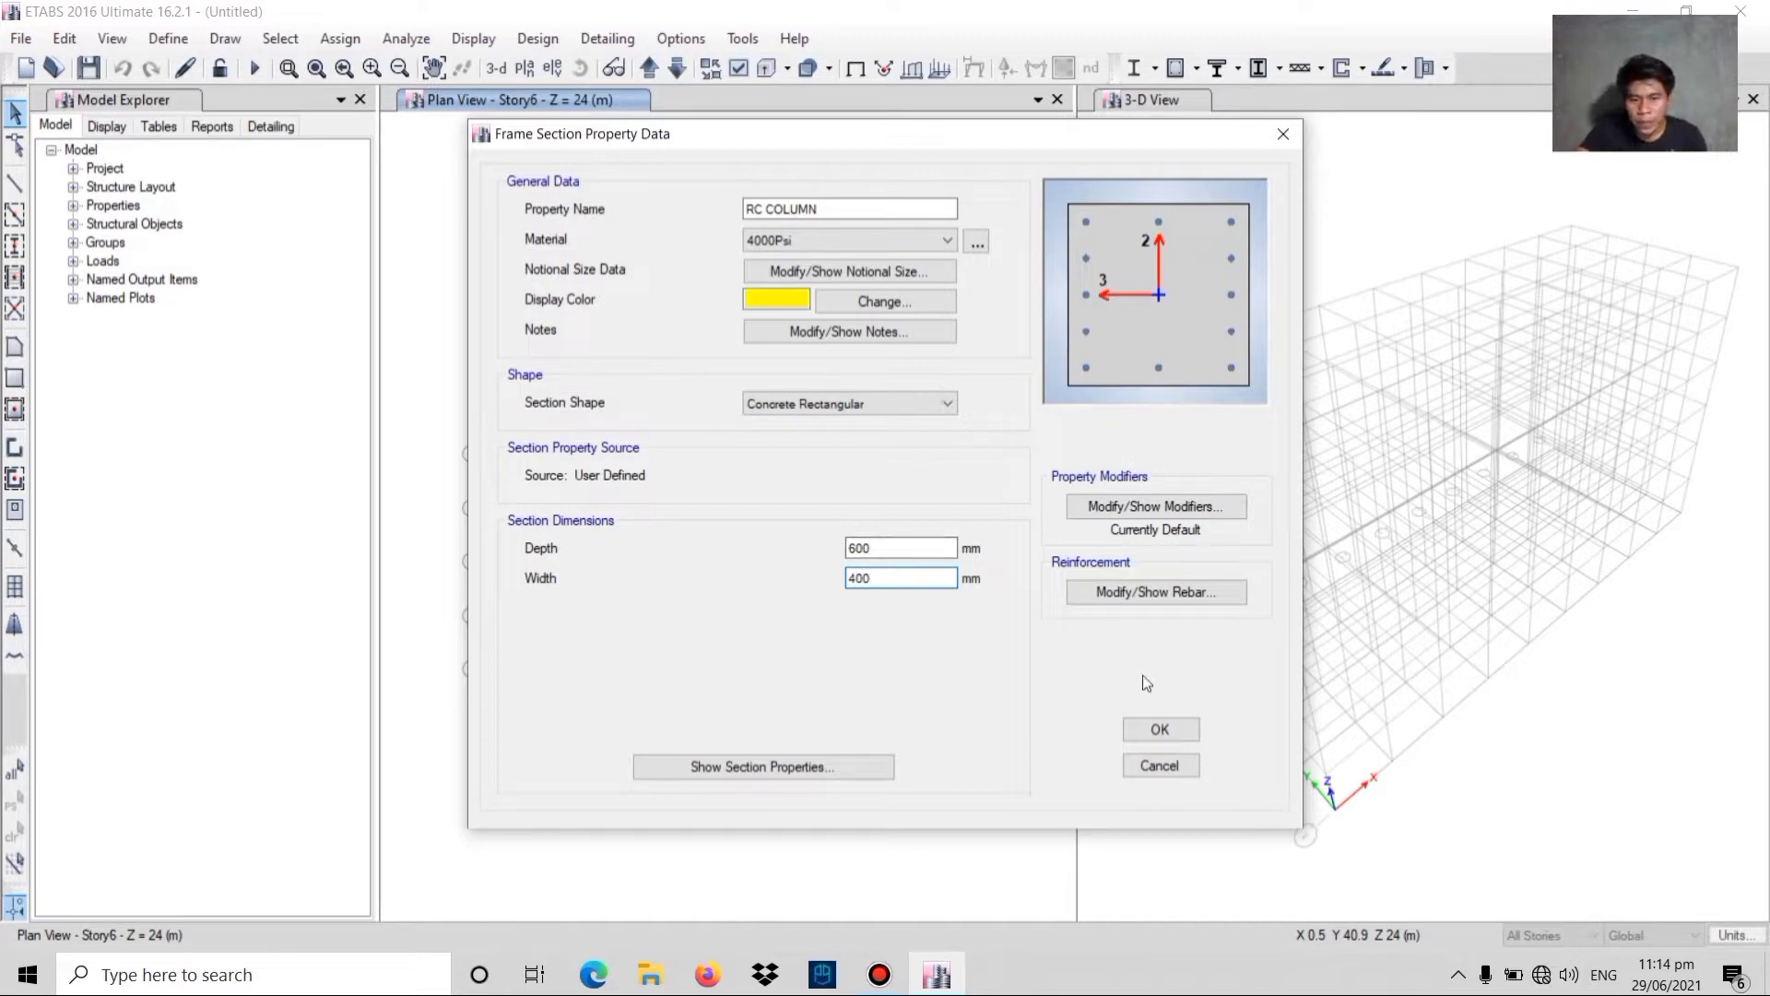
- Accept the P-M2-M3 Design (Column) reinforcement data for RC COLUMN and save the section
left_click(1156, 592)
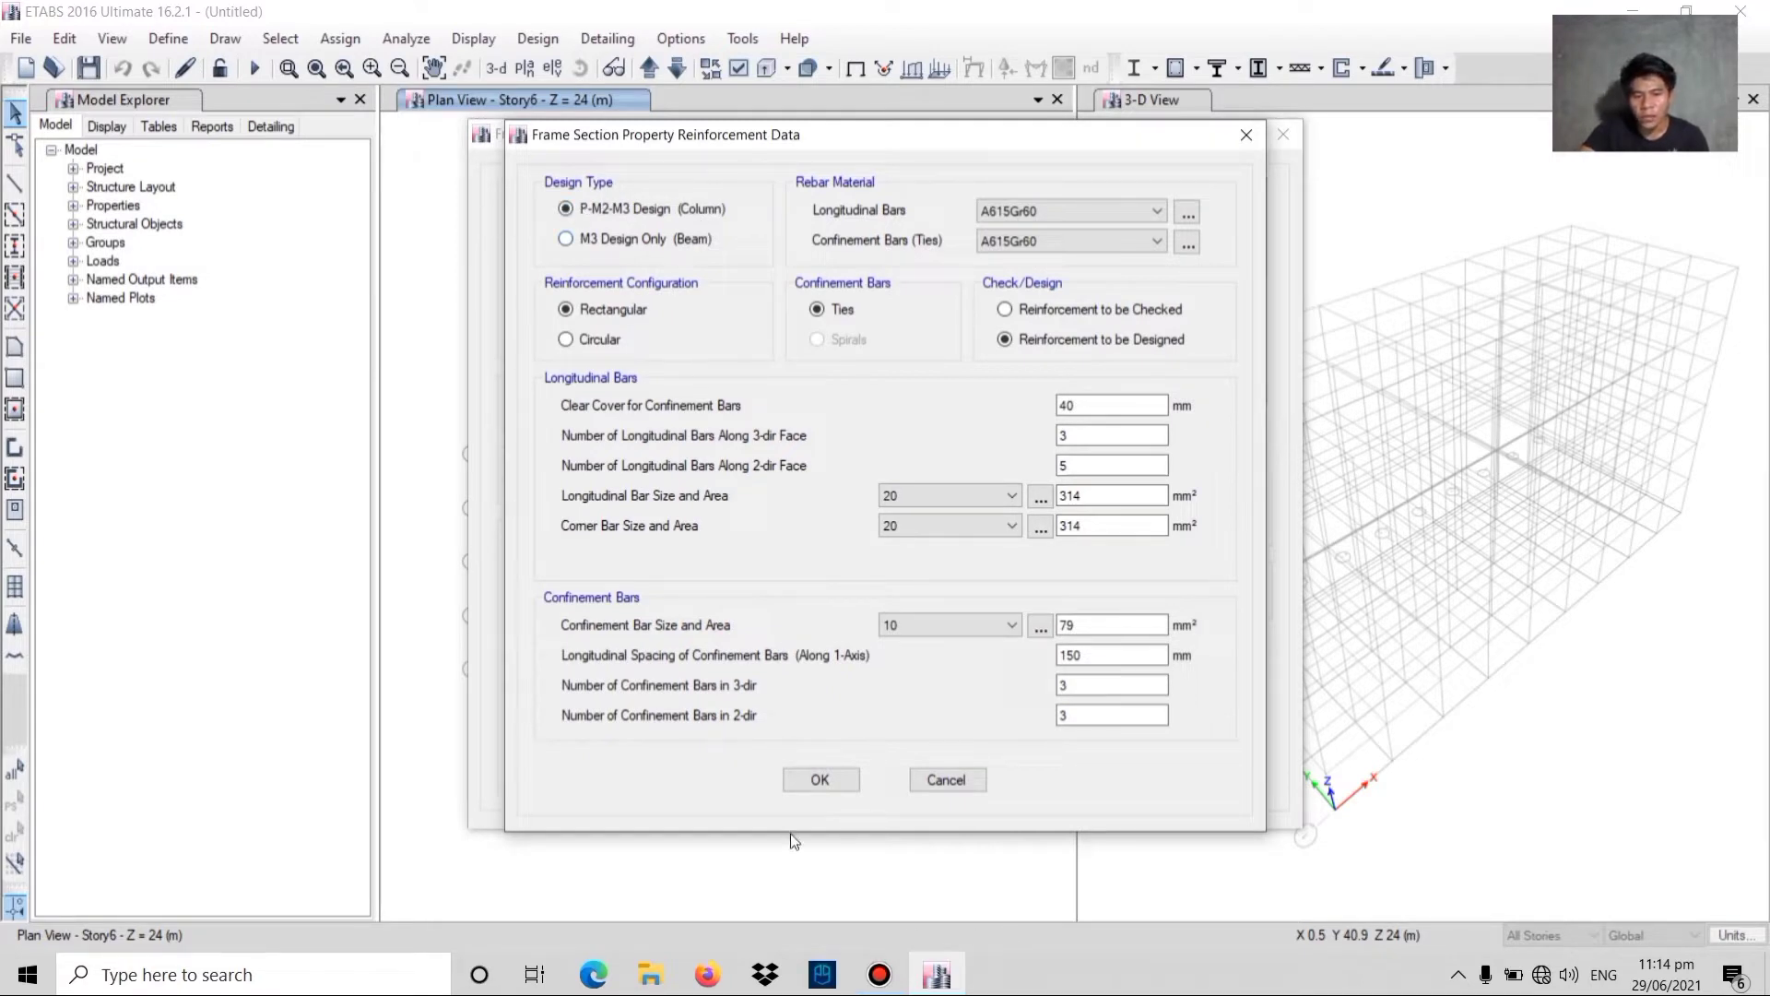
left_click(822, 779)
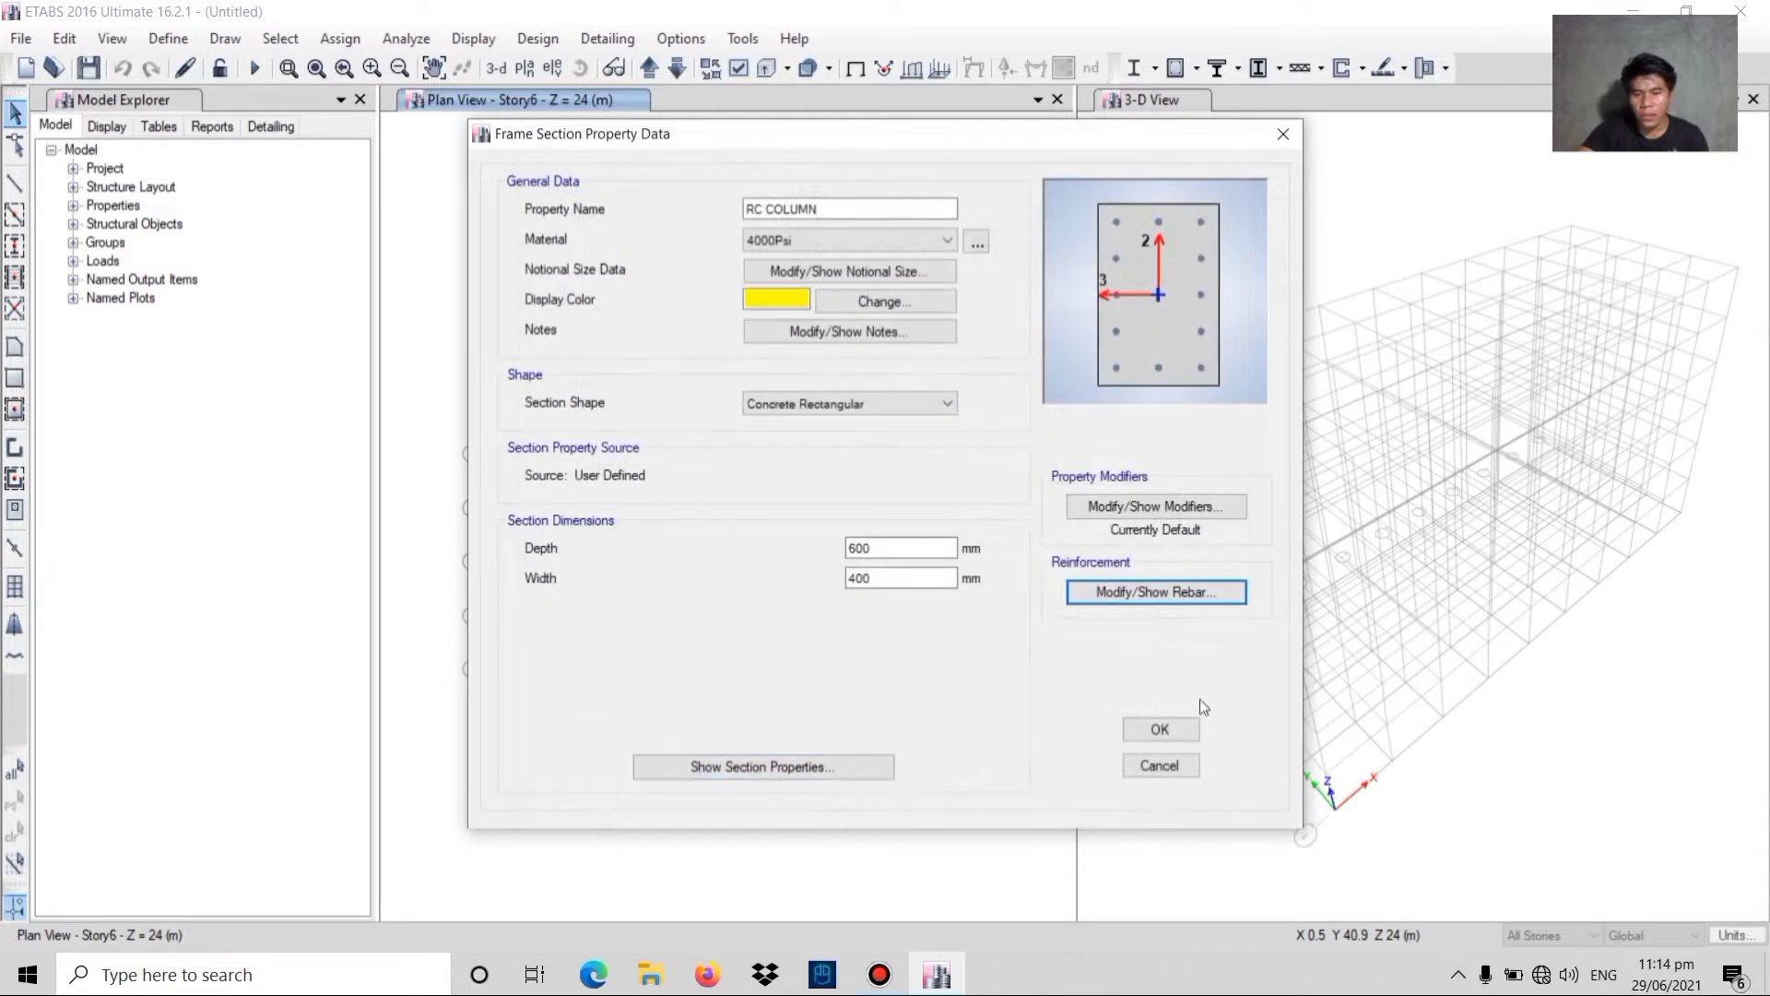
left_click(1160, 729)
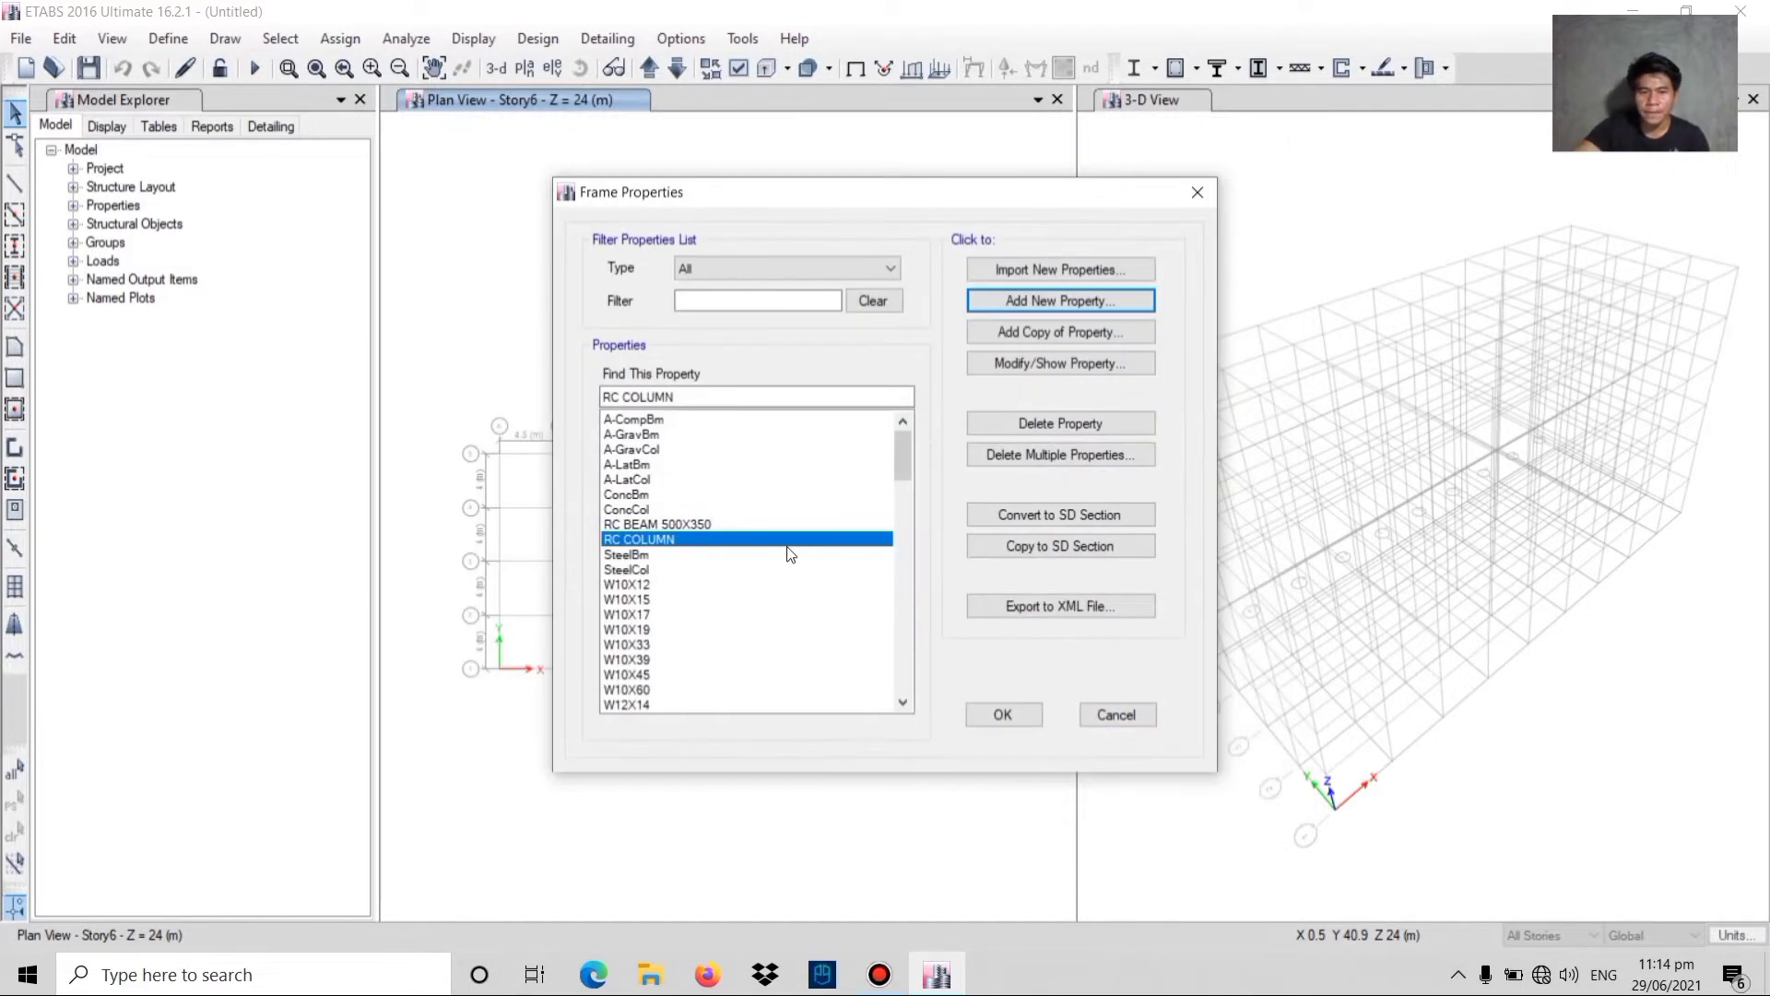
- Rename the RC COLUMN section to RC COLUMN 600X400, save it, and accept the frame properties list
double_click(706, 544)
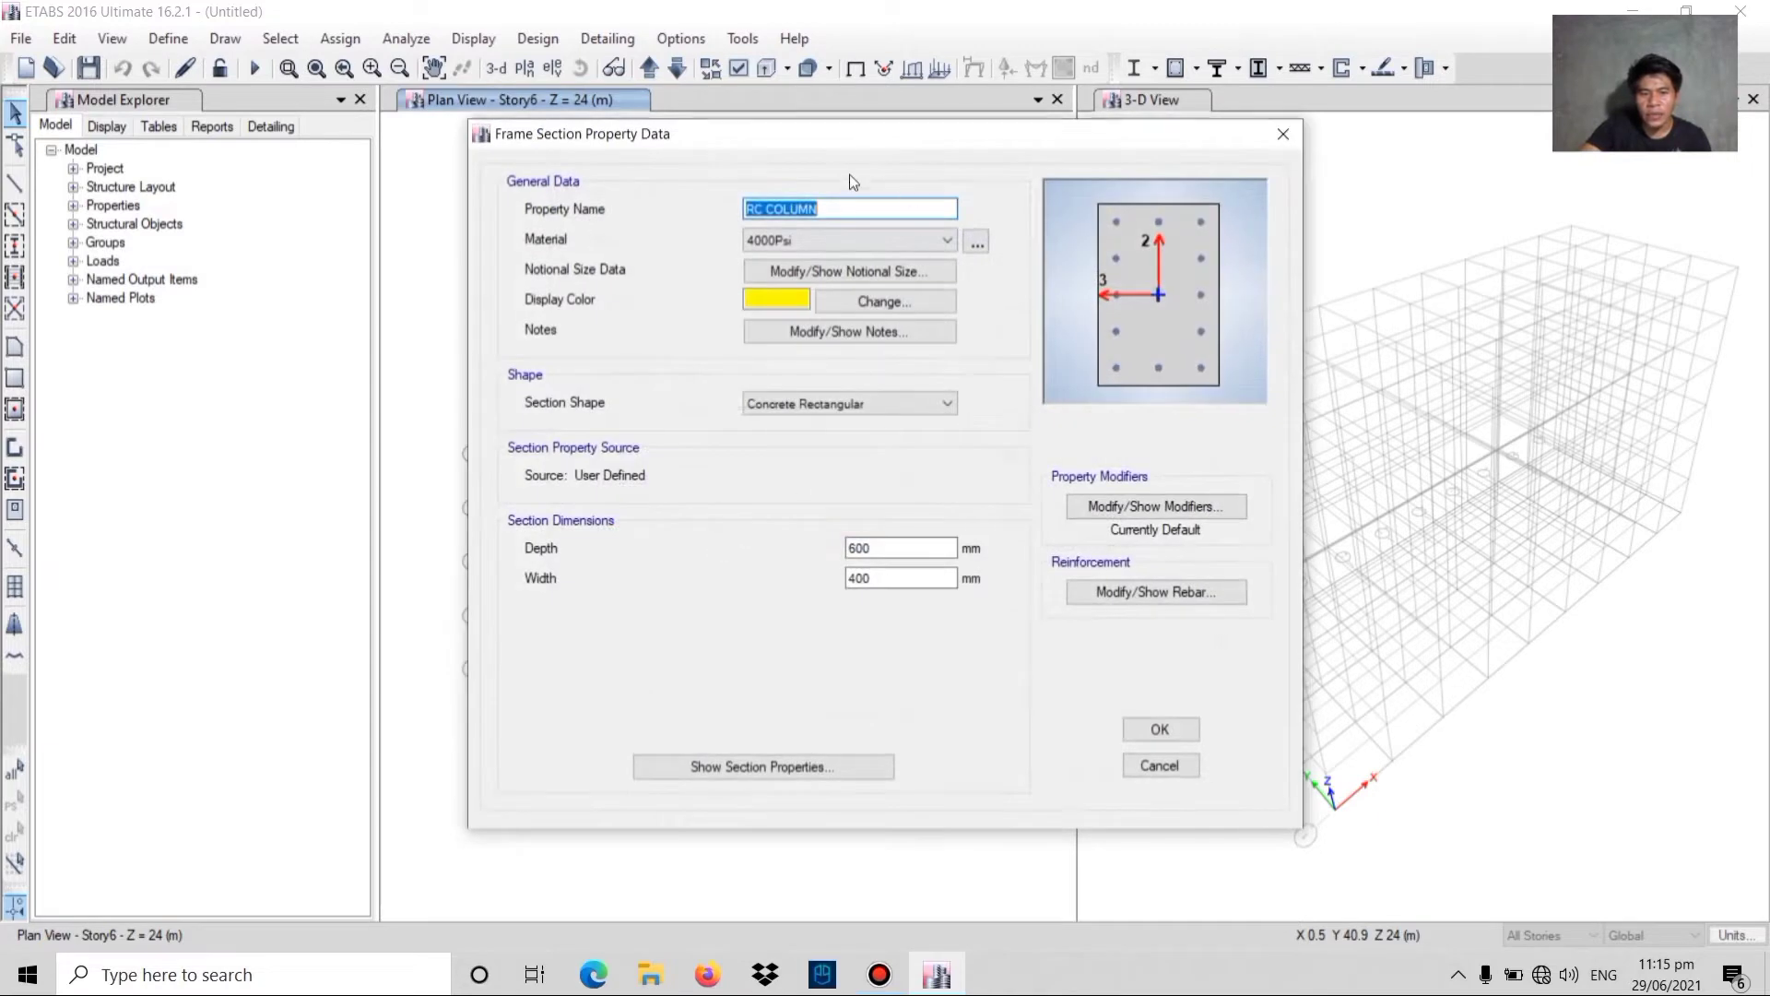
left_click(849, 209)
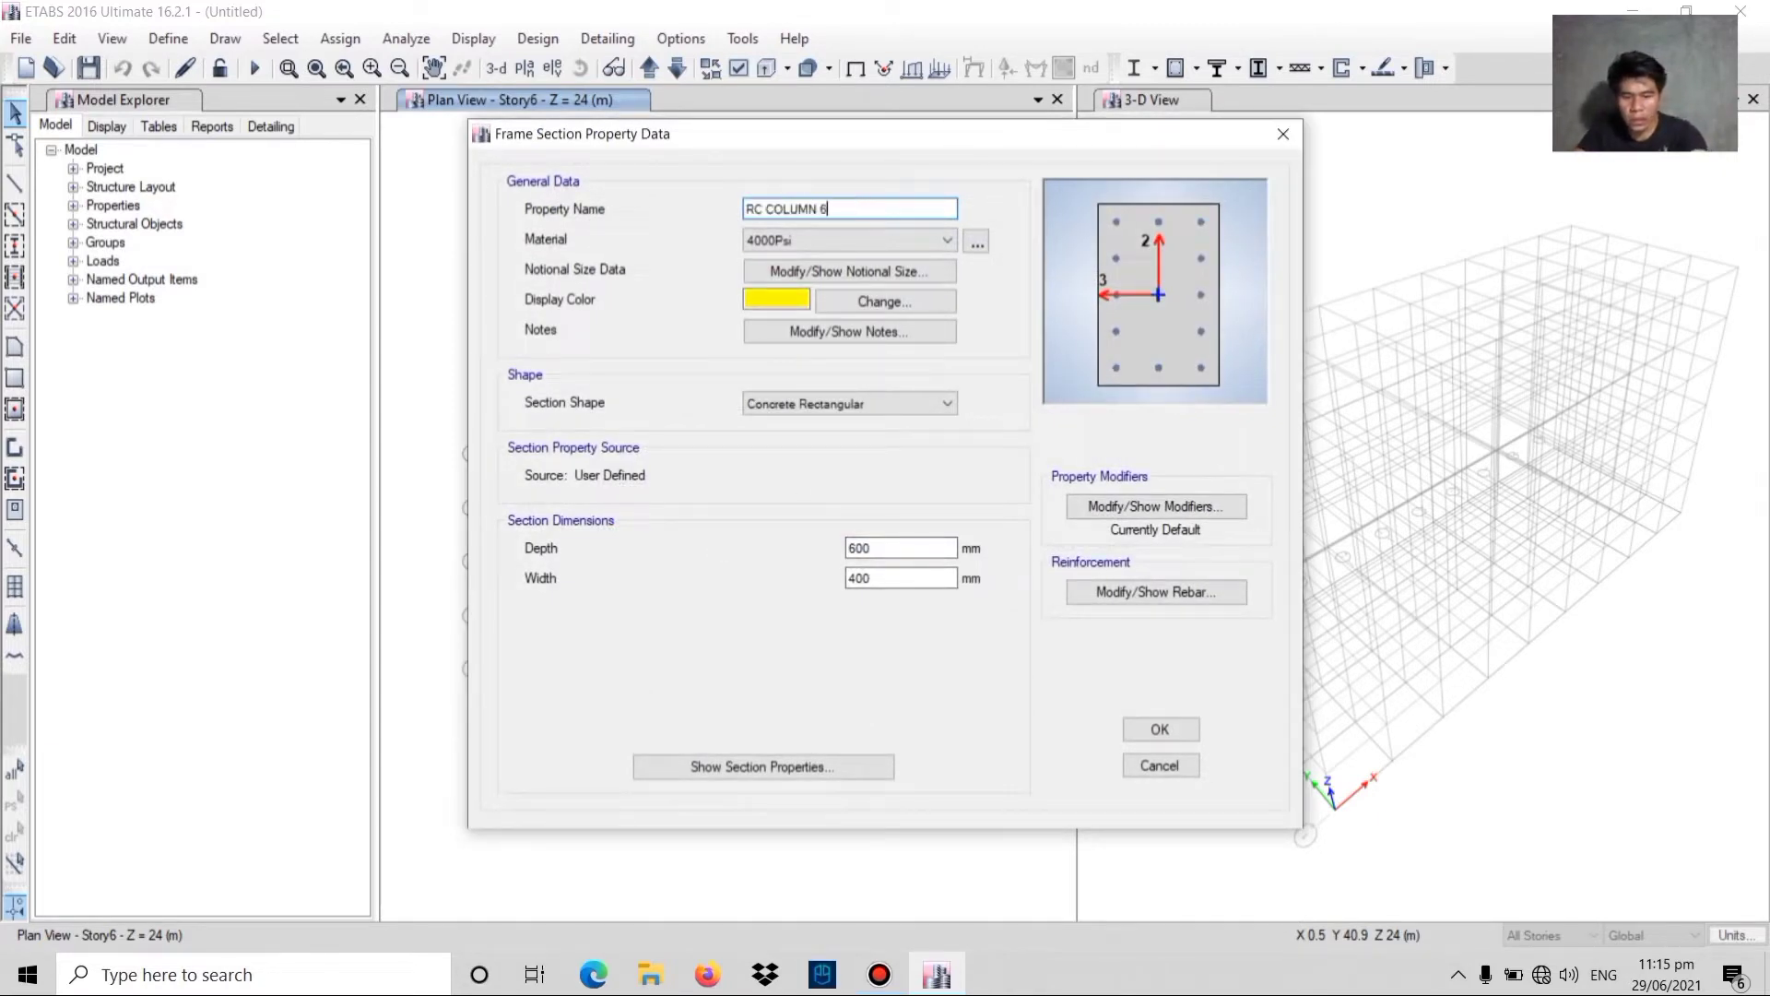
type("600X")
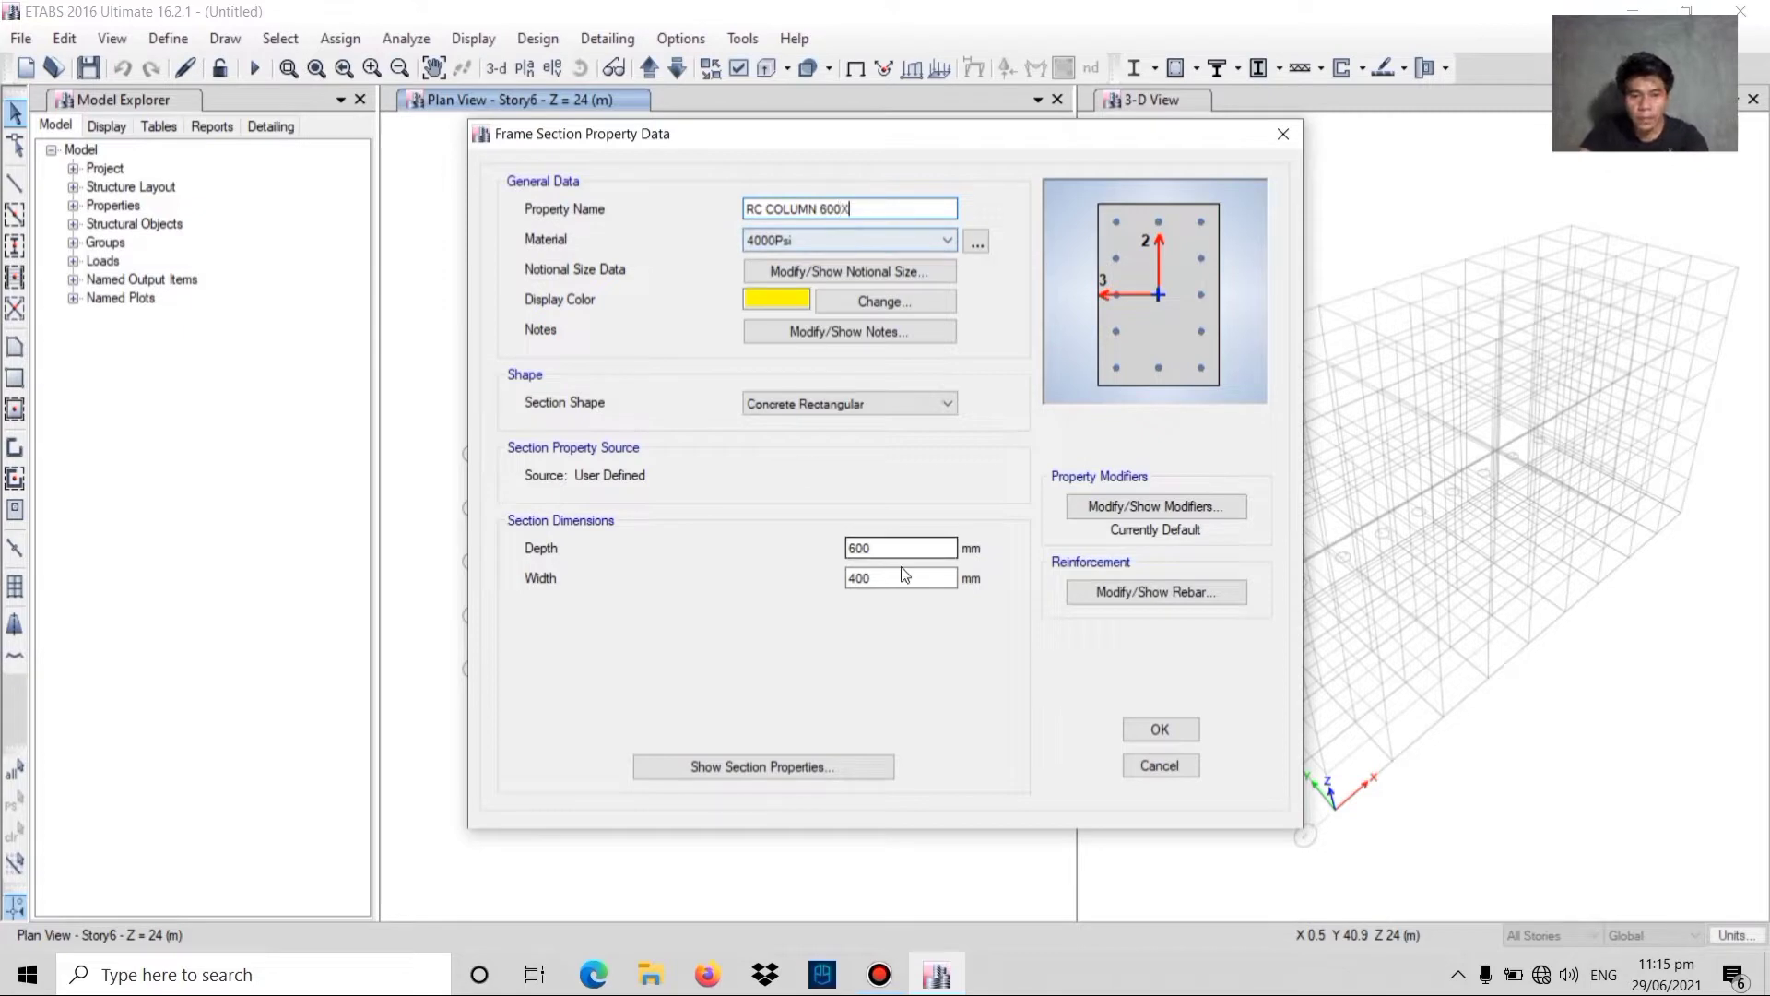
type("400")
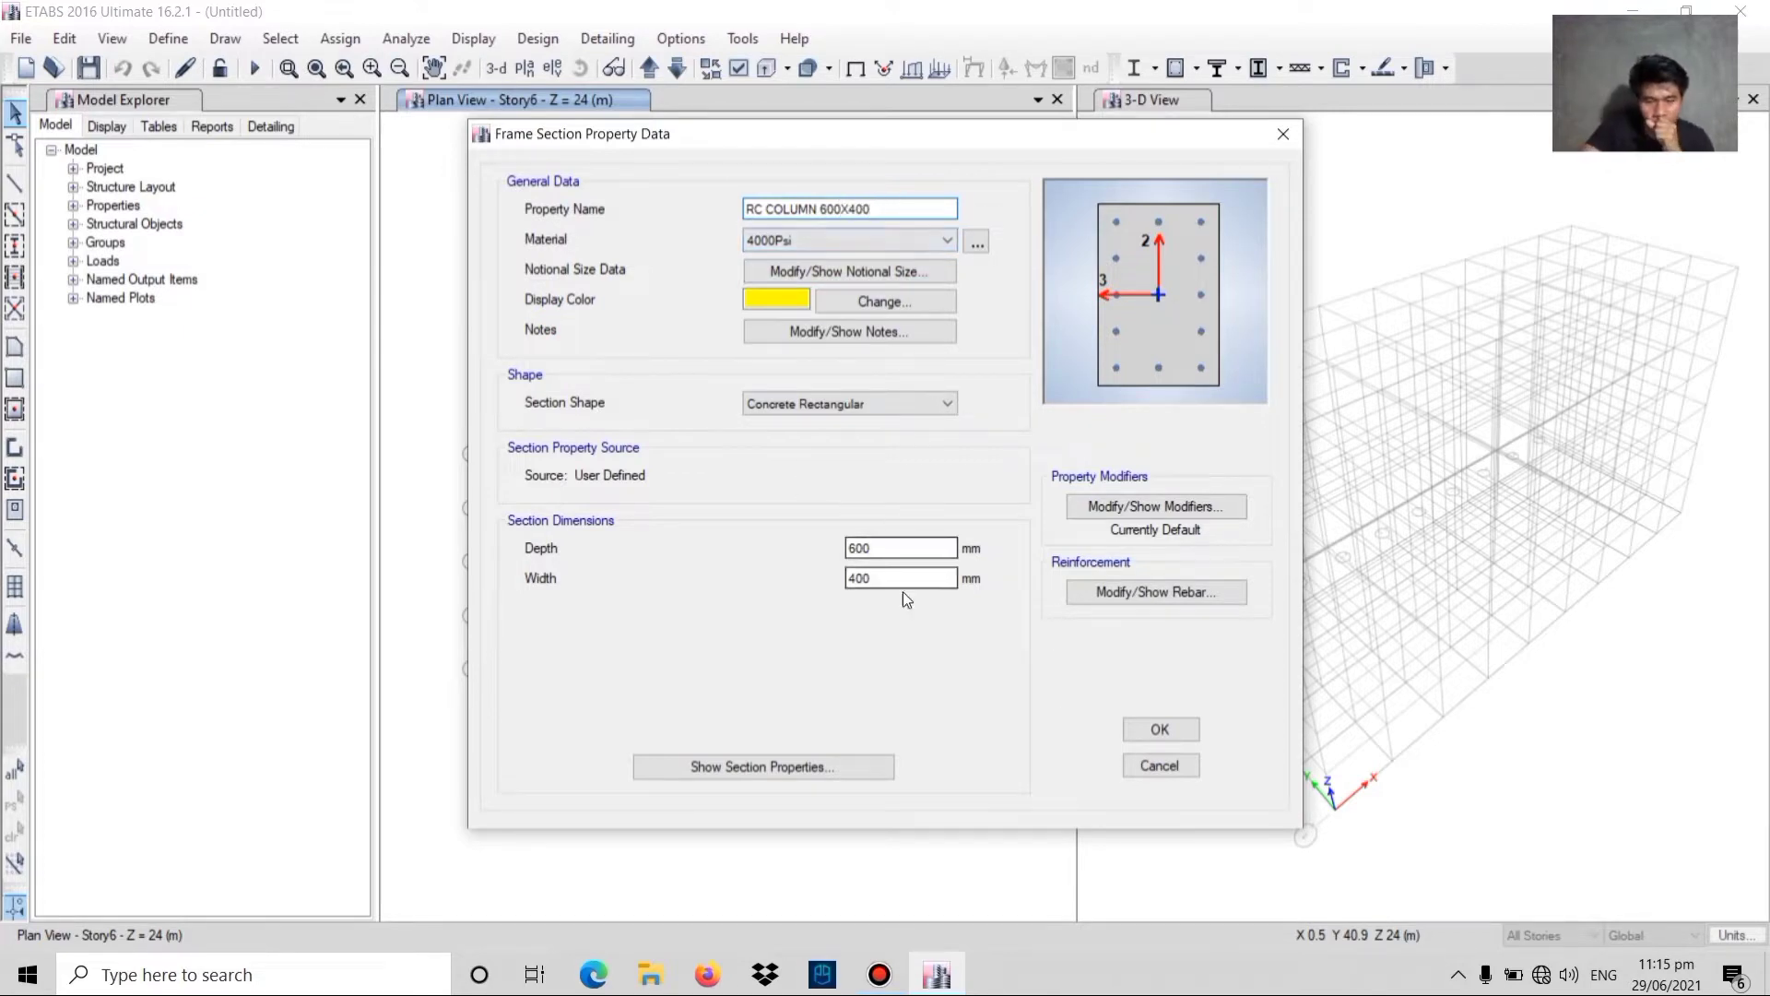
left_click(1176, 730)
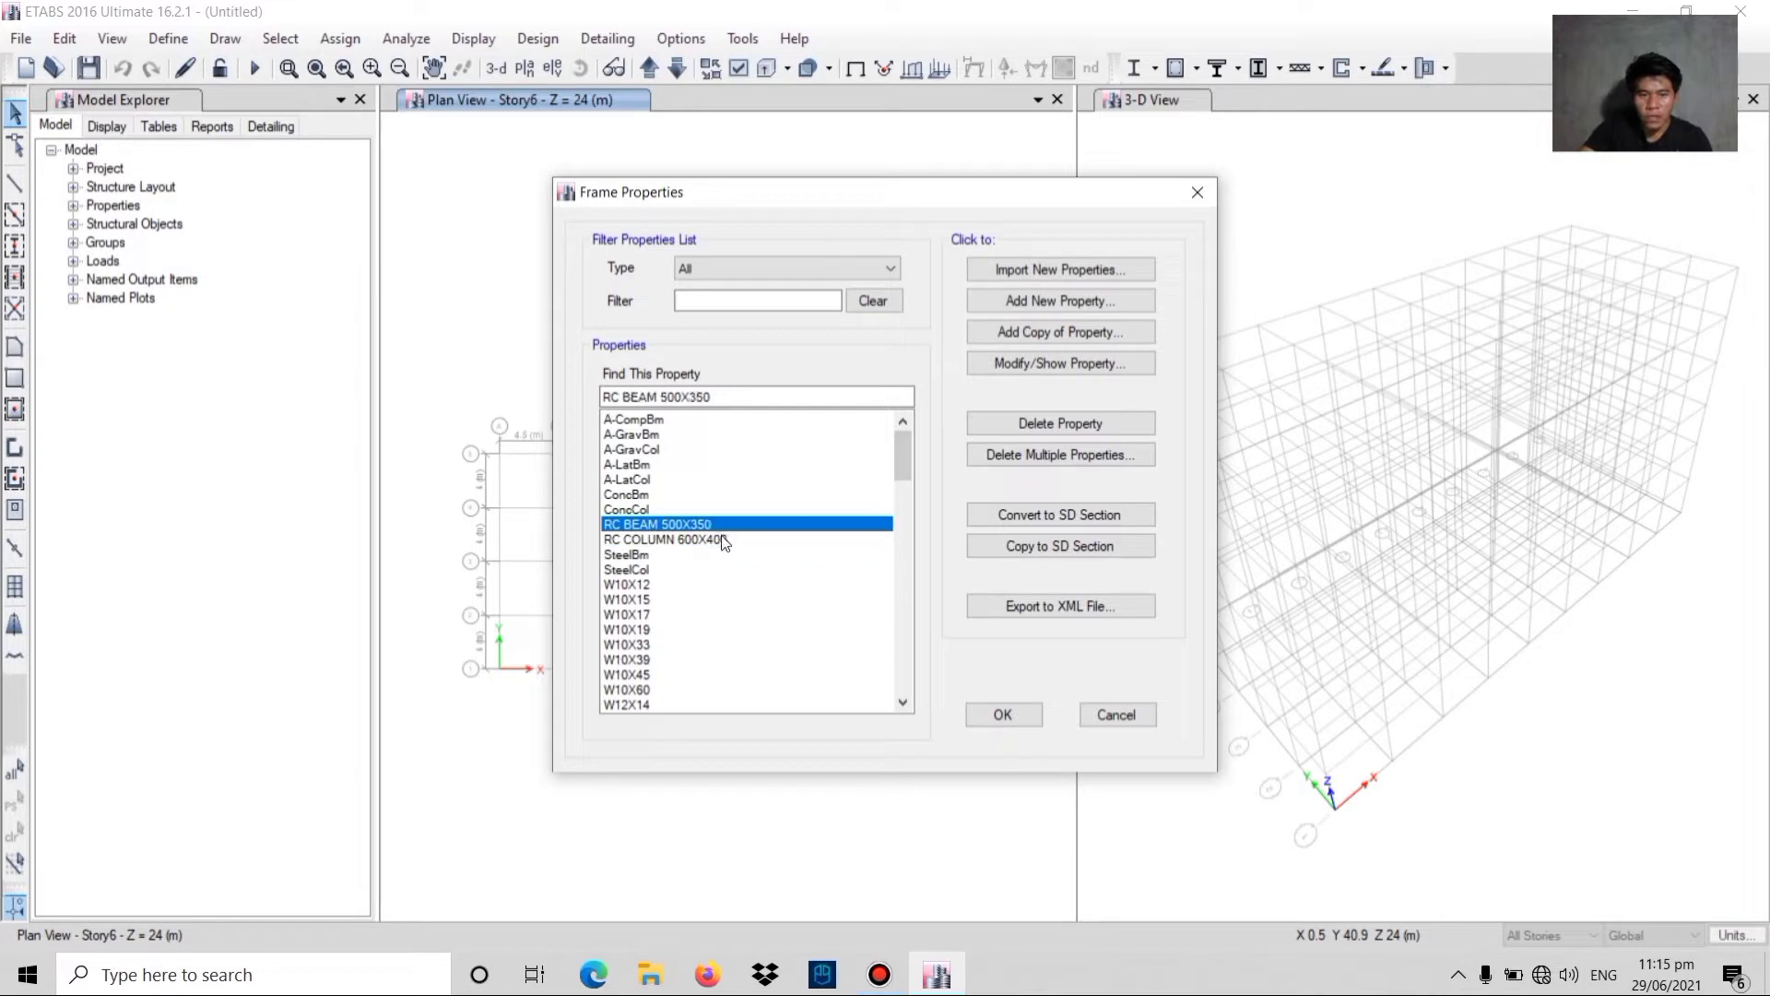
left_click(693, 522)
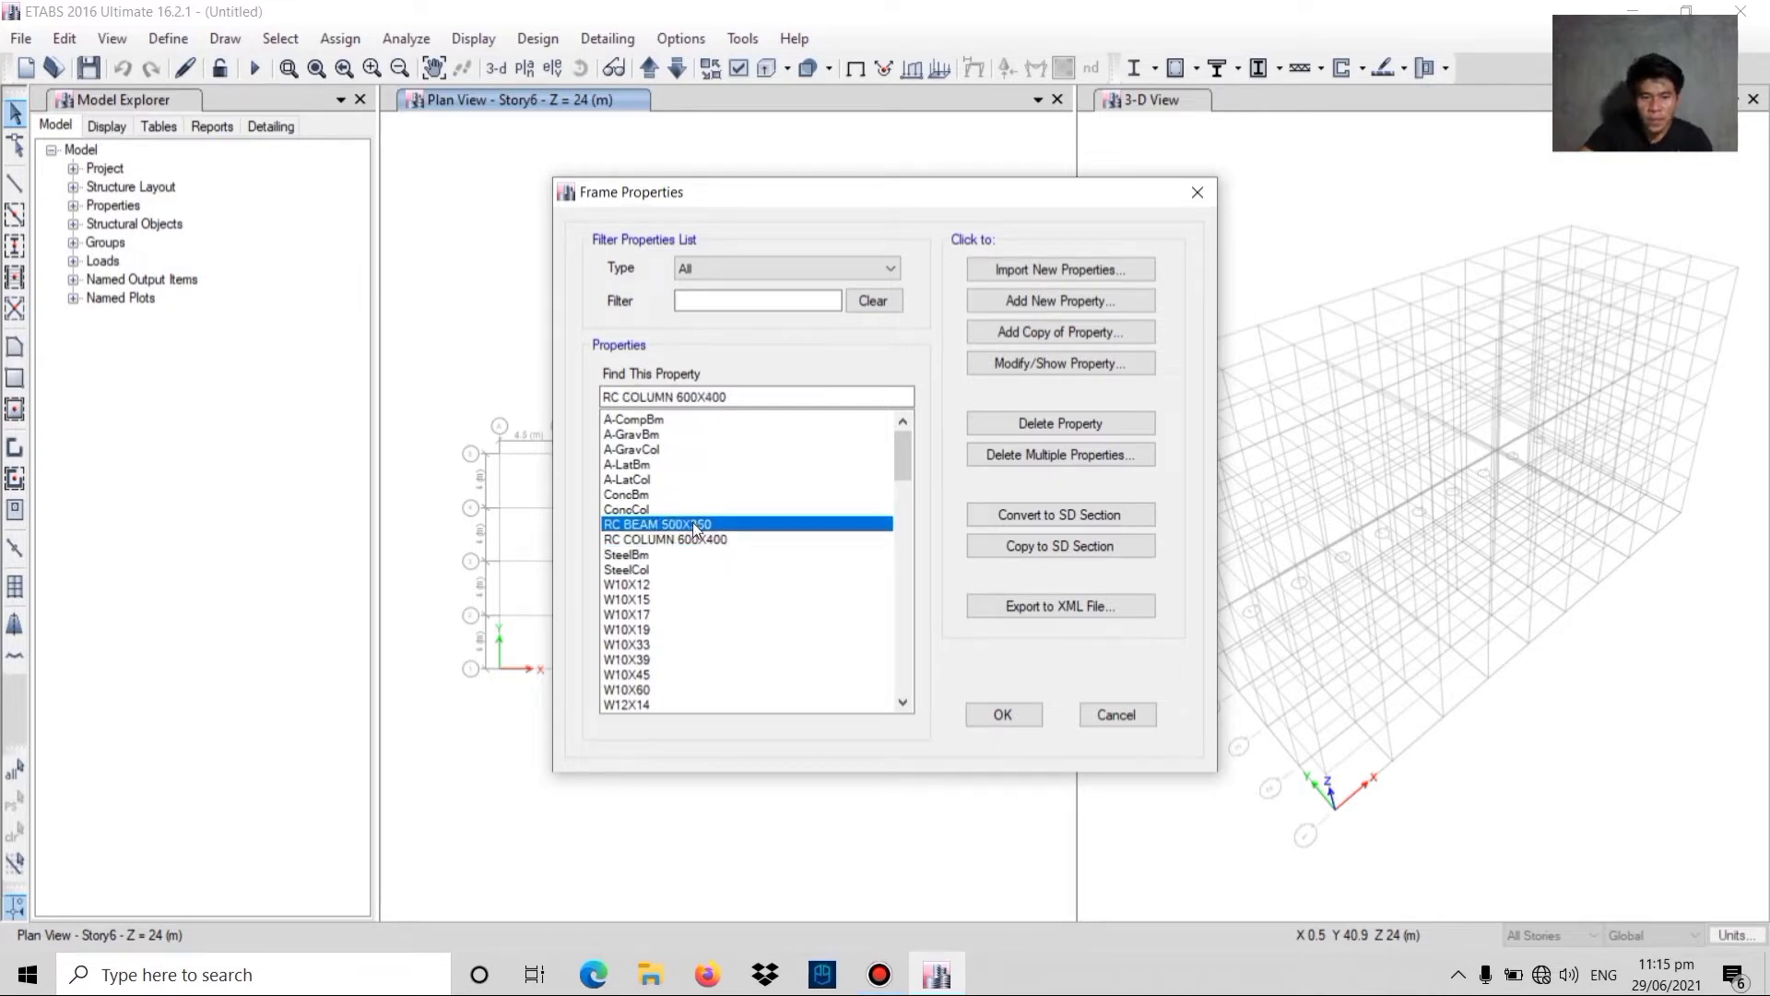
left_click(697, 541)
left_click(997, 712)
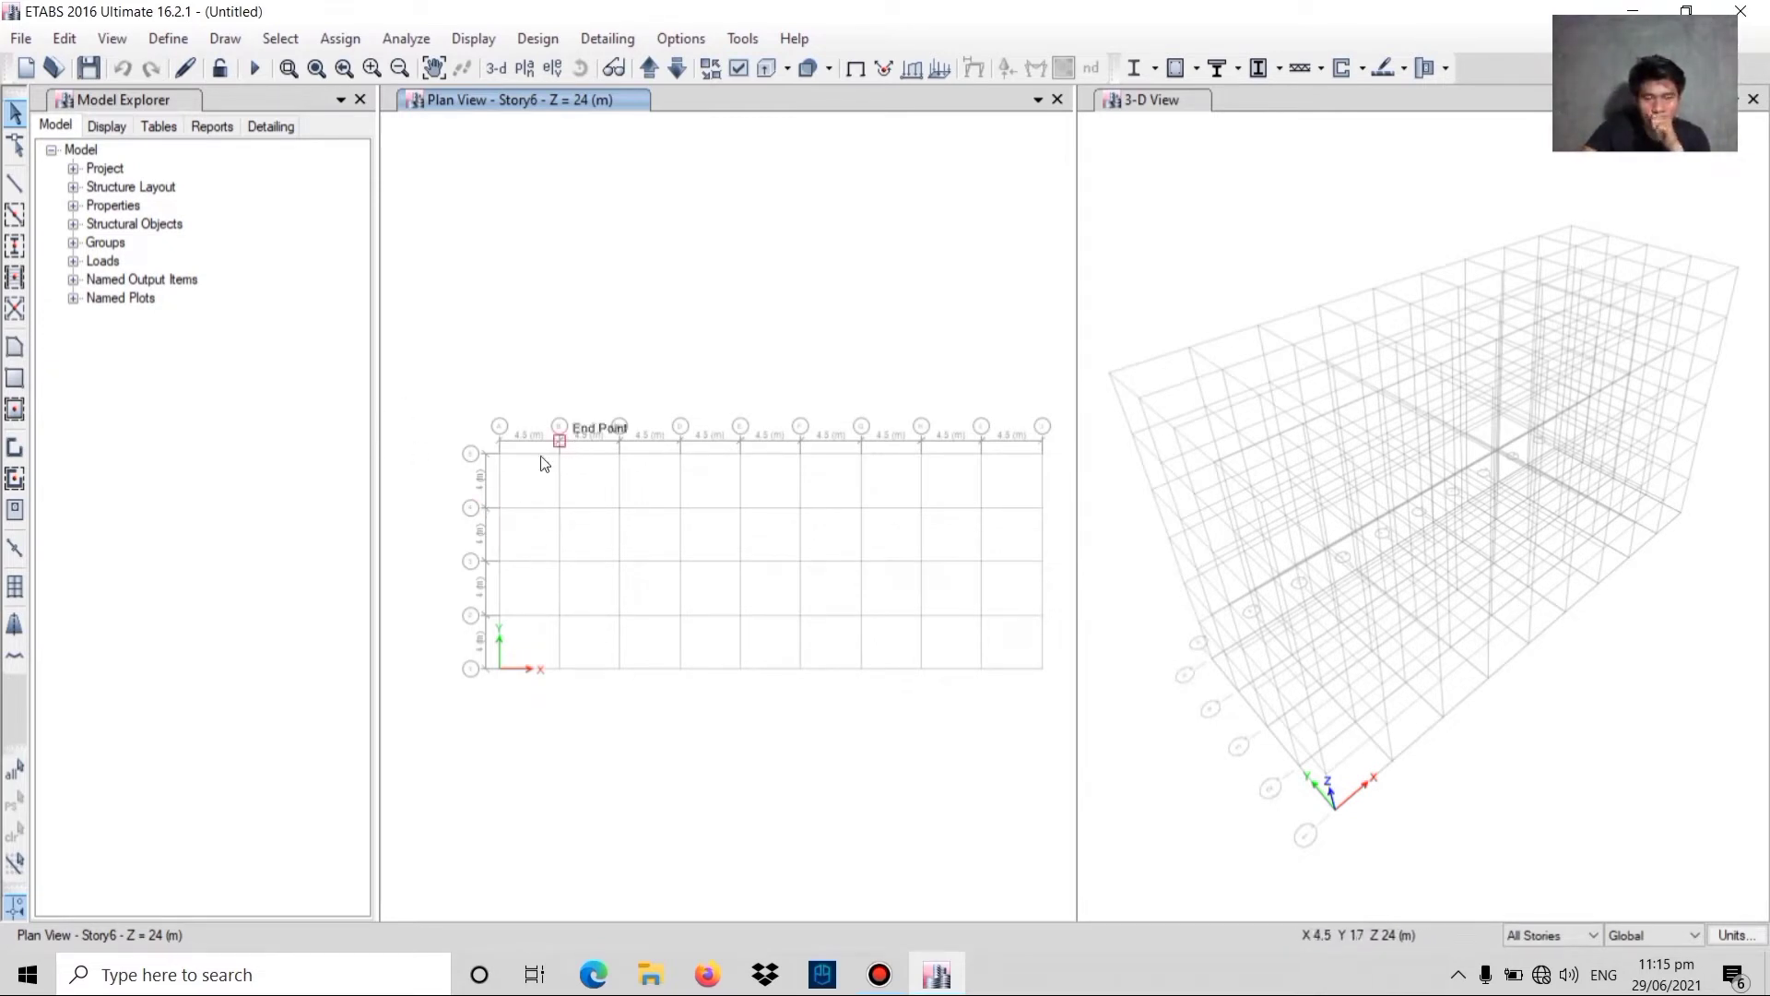
- Place RC COLUMN 600X400 columns at a 90-degree angle on all five intersections of the leftmost plan grid line
left_click(15, 245)
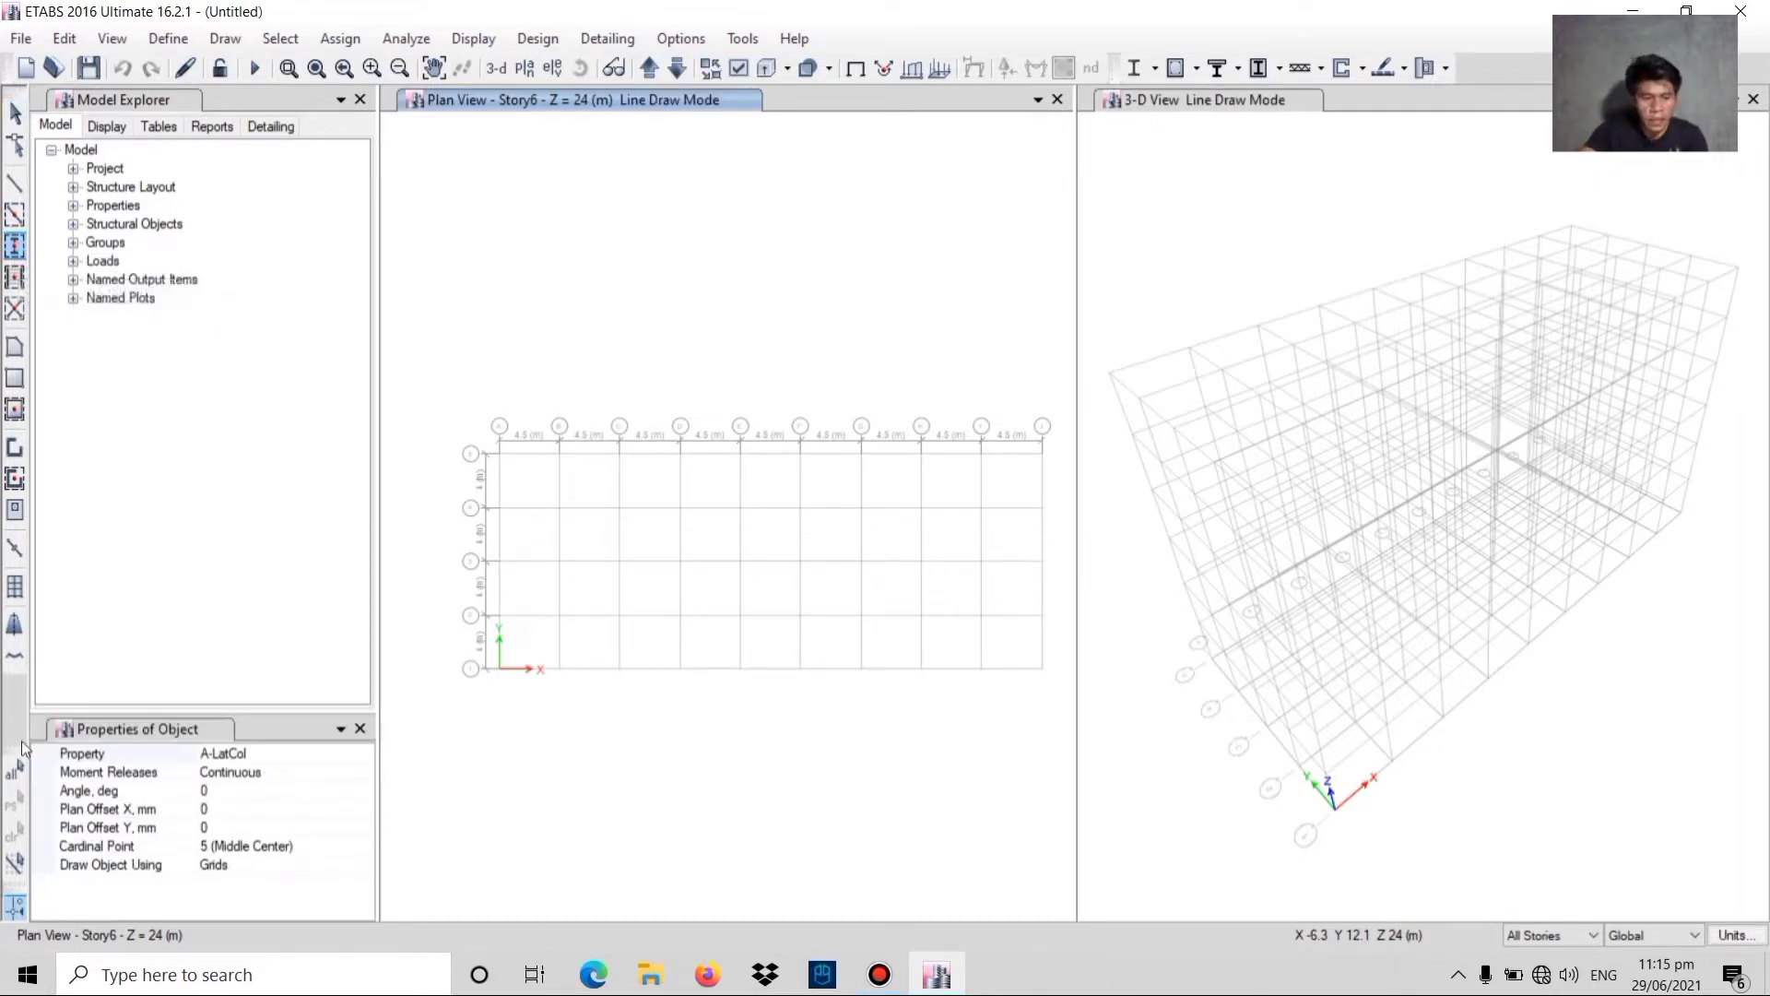
left_click(107, 754)
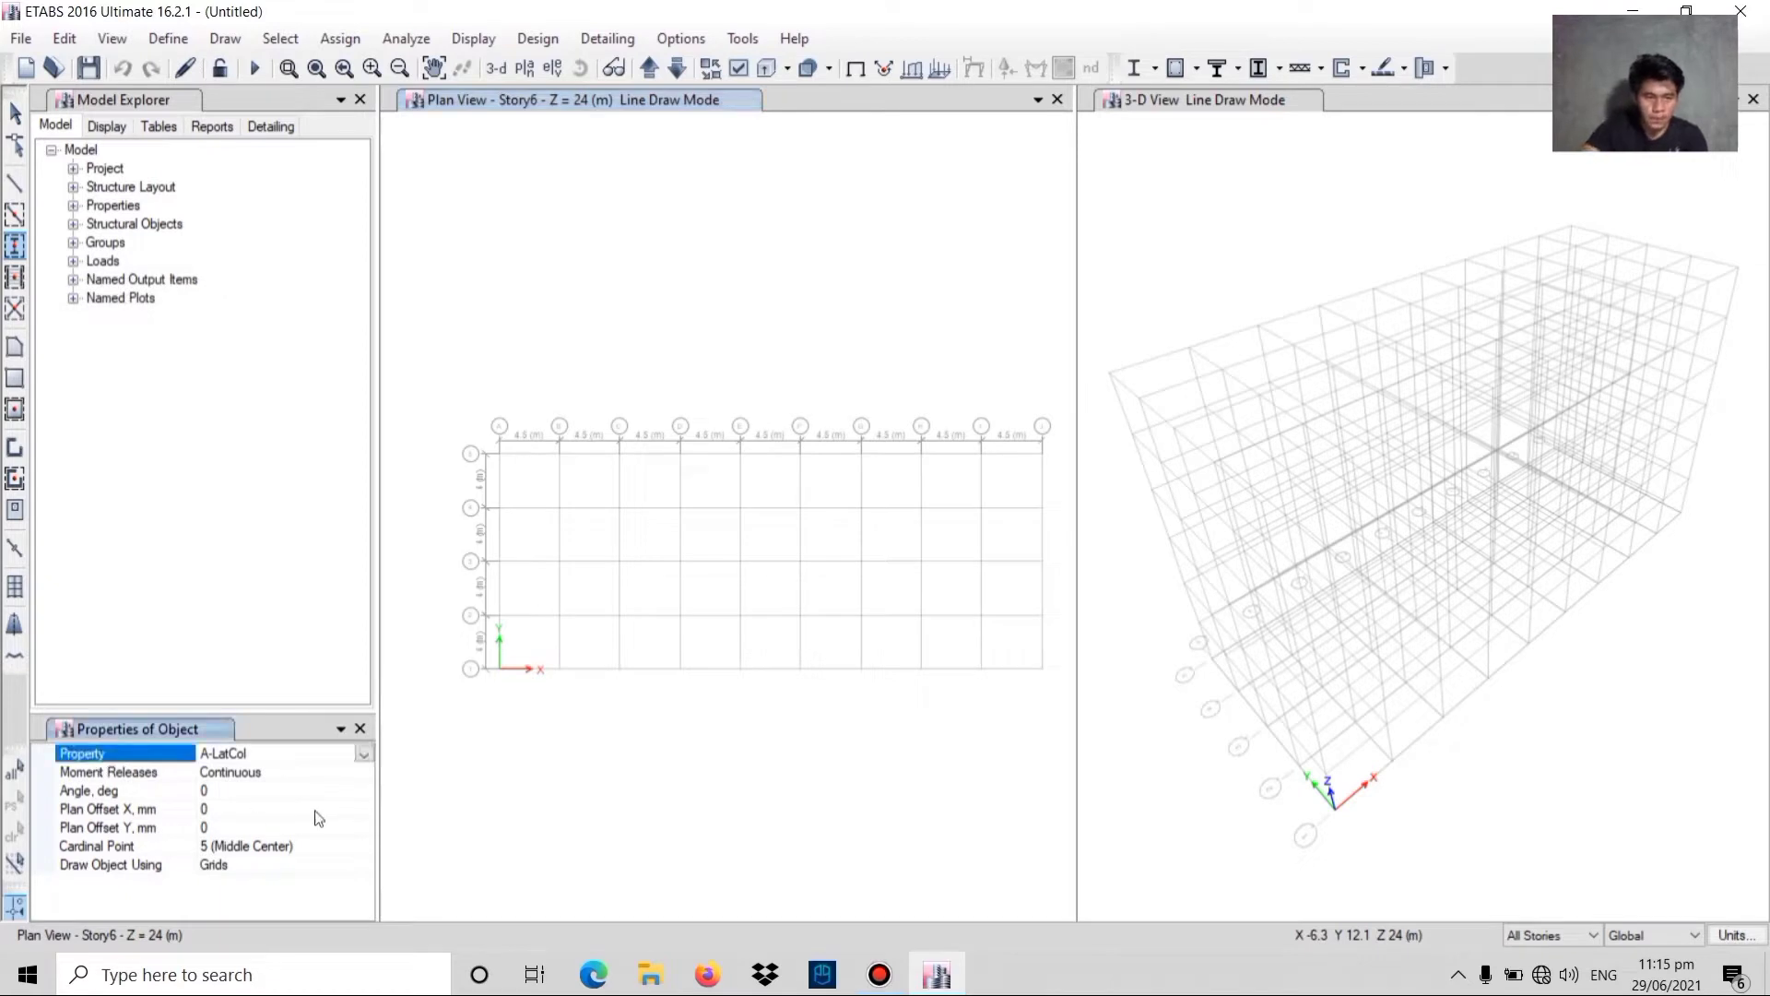
left_click(360, 757)
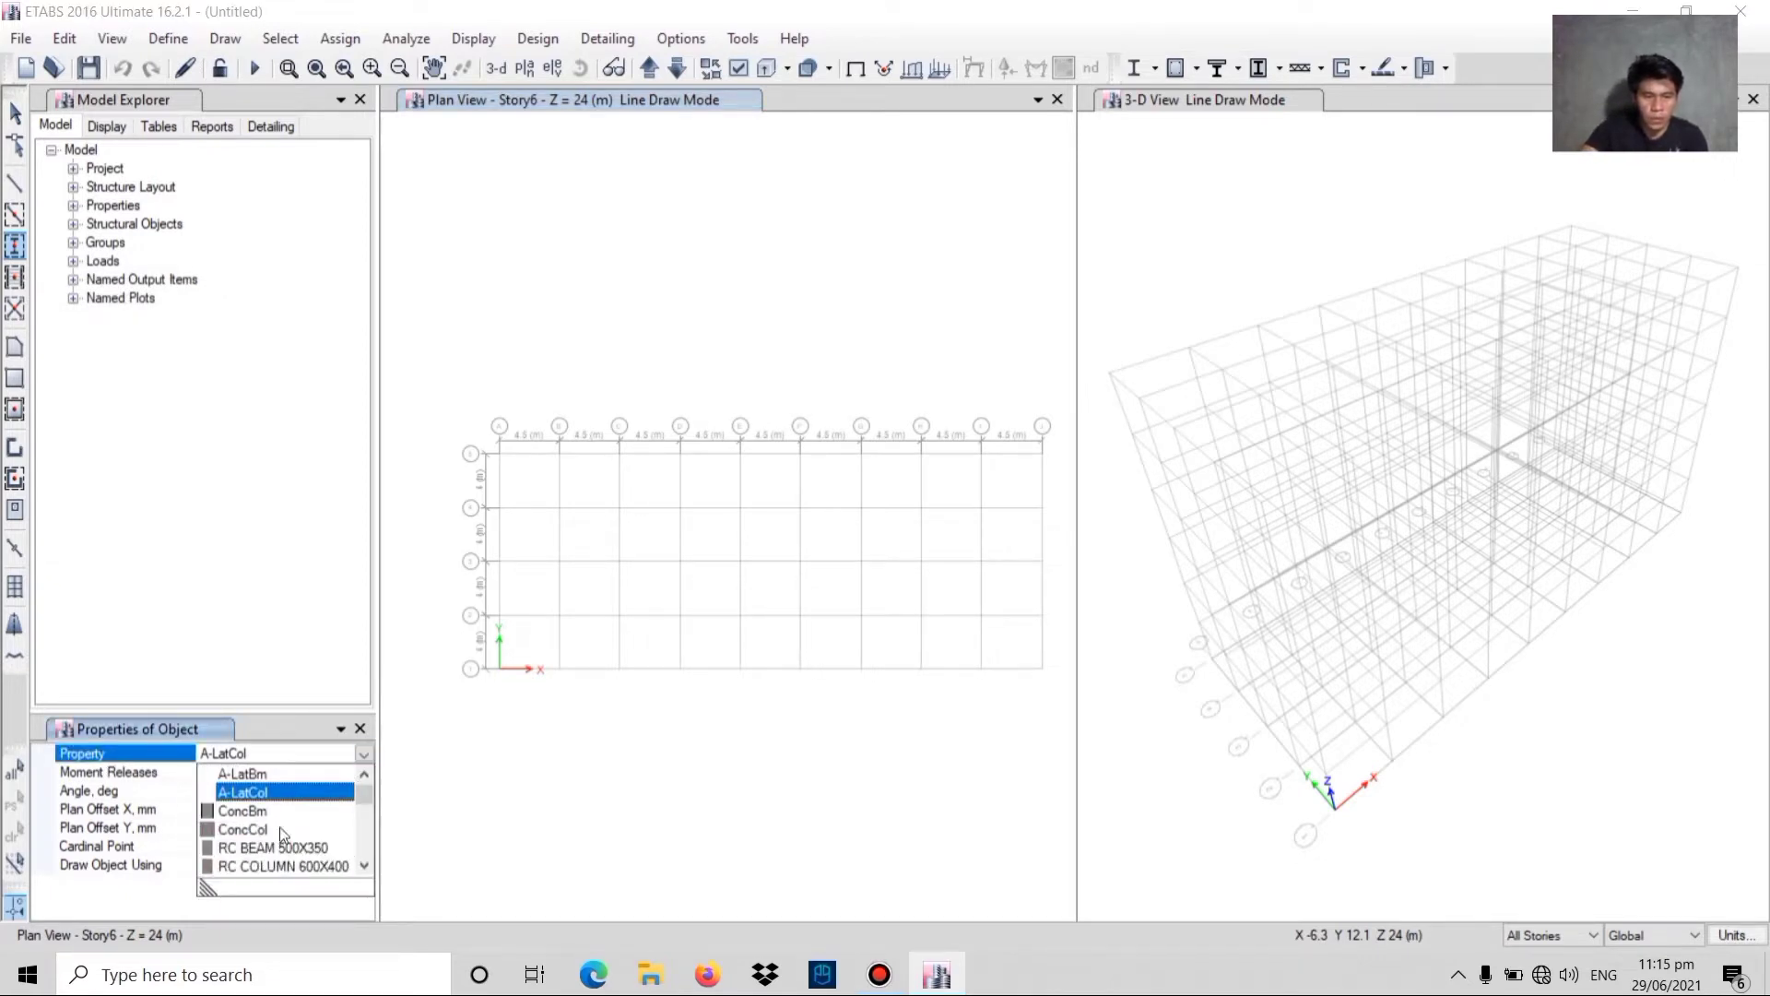
scroll(283, 832, "down", 1)
left_click(264, 813)
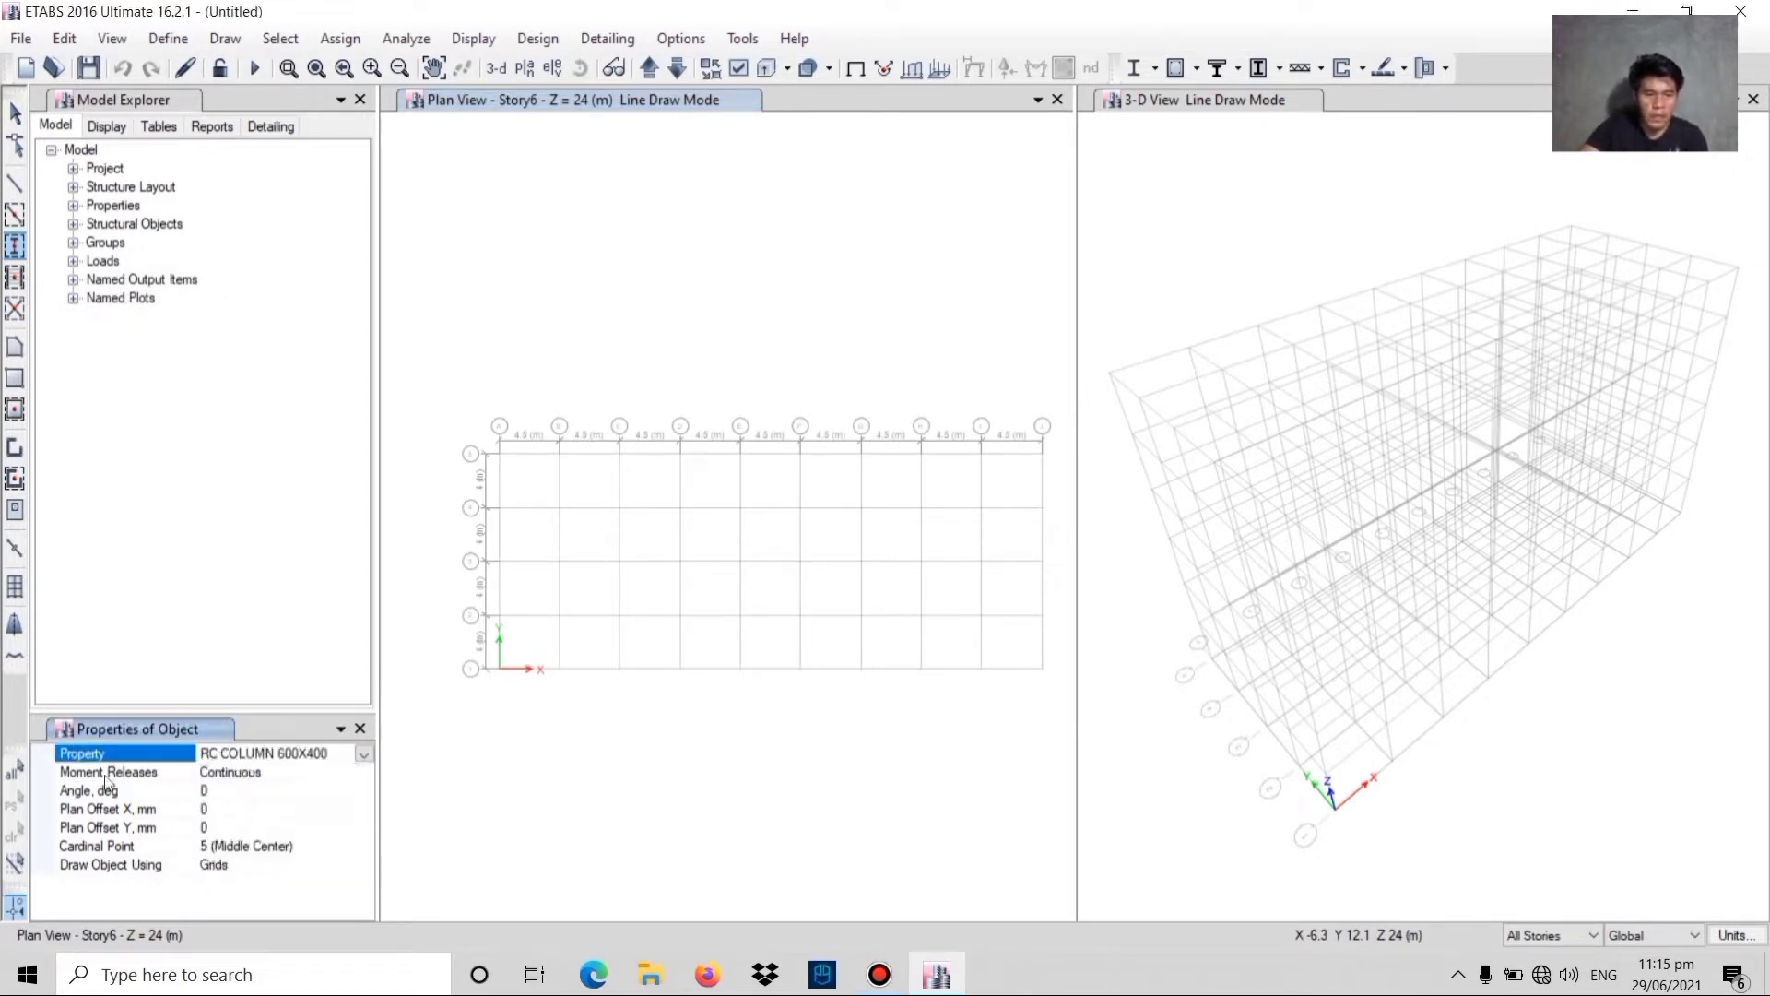
left_click(223, 793)
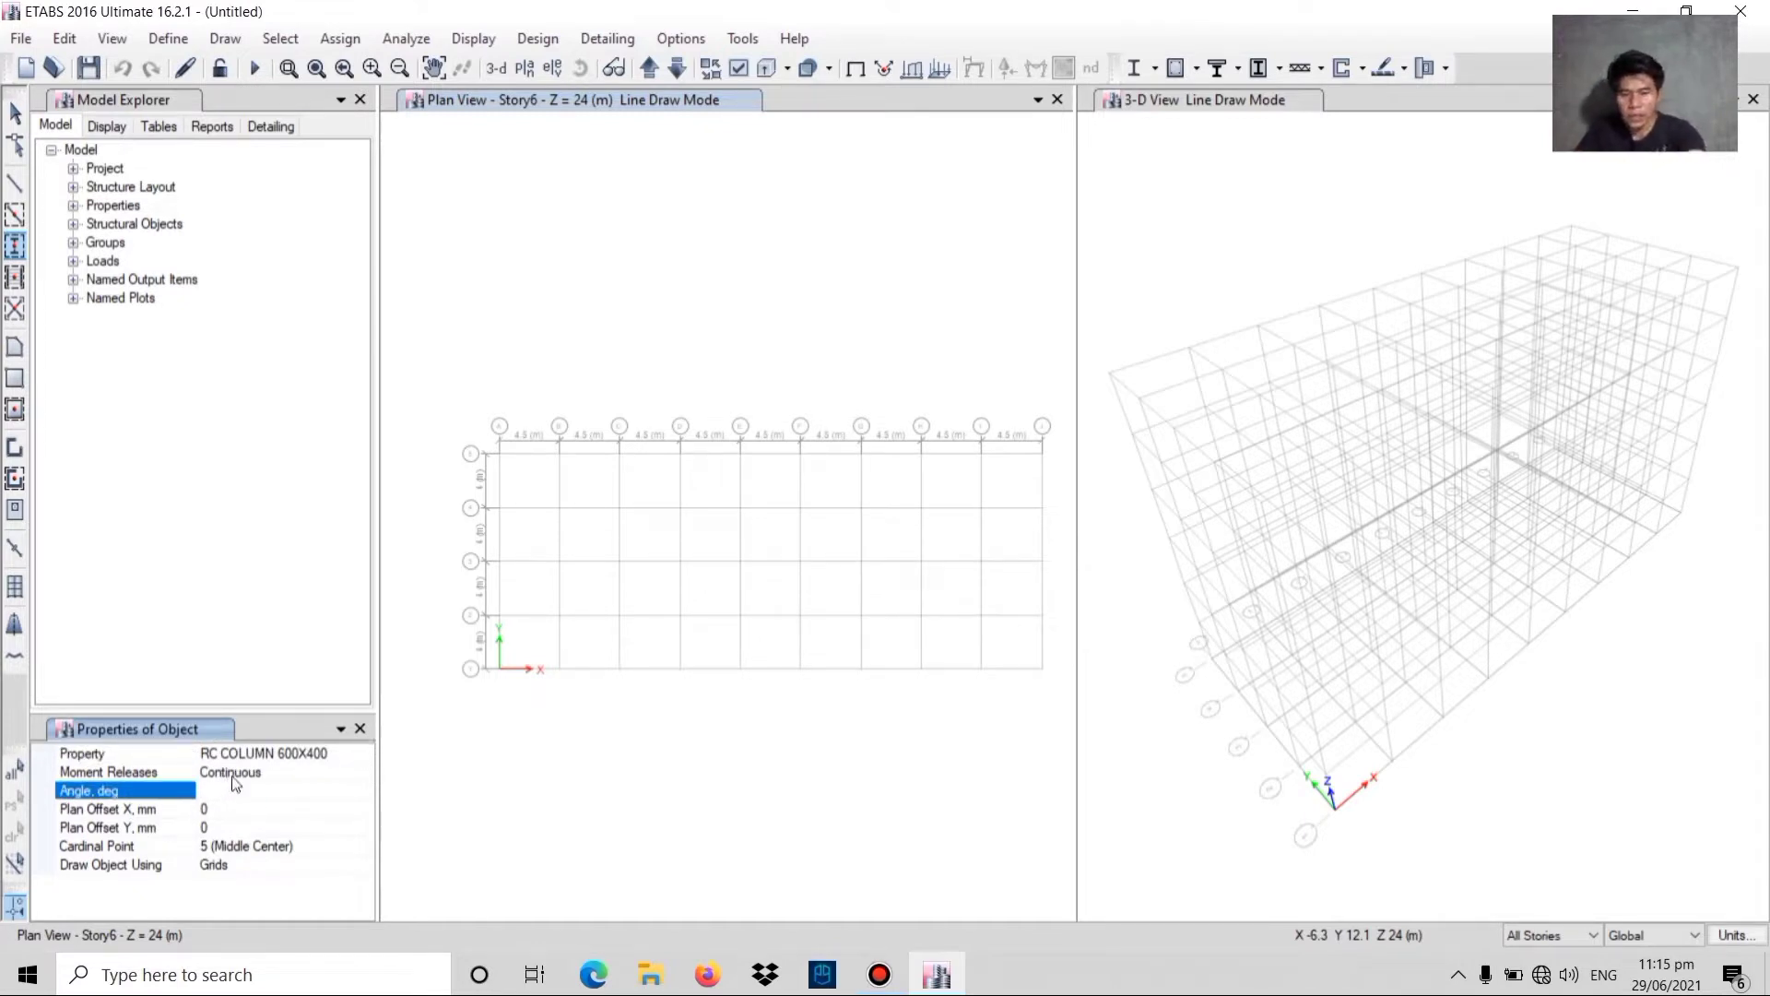
type("90")
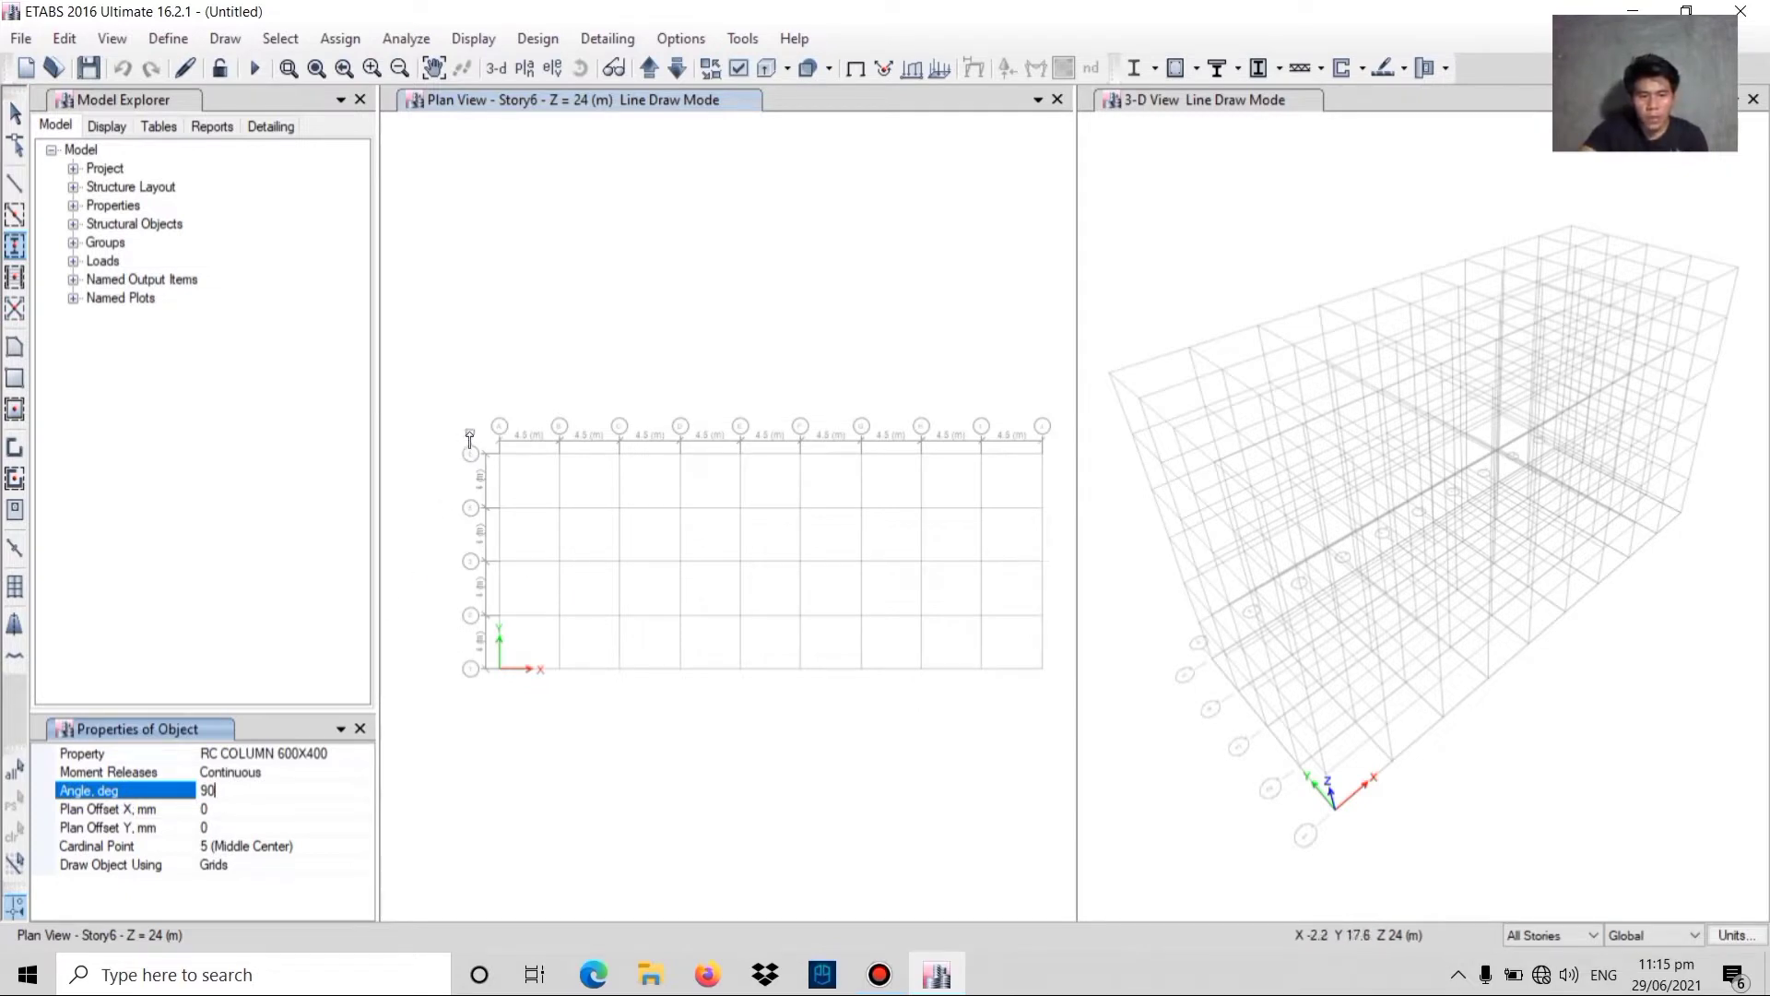
left_click_drag(470, 438, 527, 690)
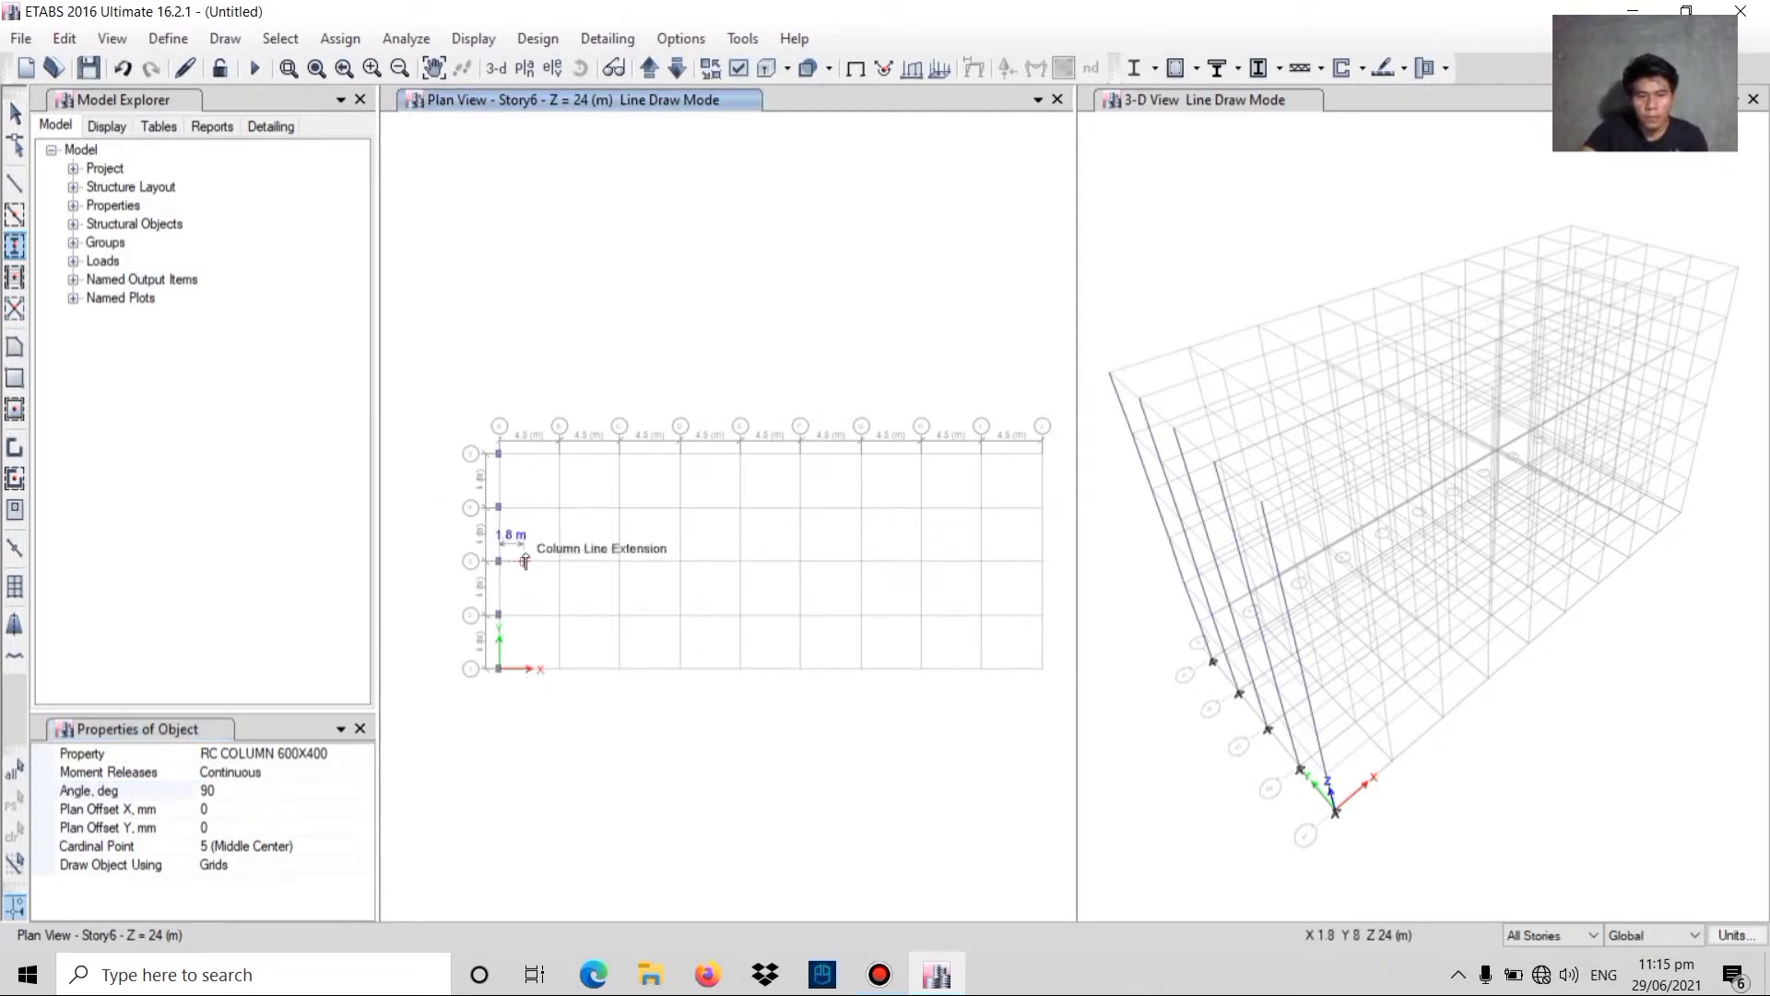
- Add the same columns in both lower corner blocks, along the middle grid line, in the upper central block, and up the rightmost grid line
left_click_drag(528, 547, 632, 705)
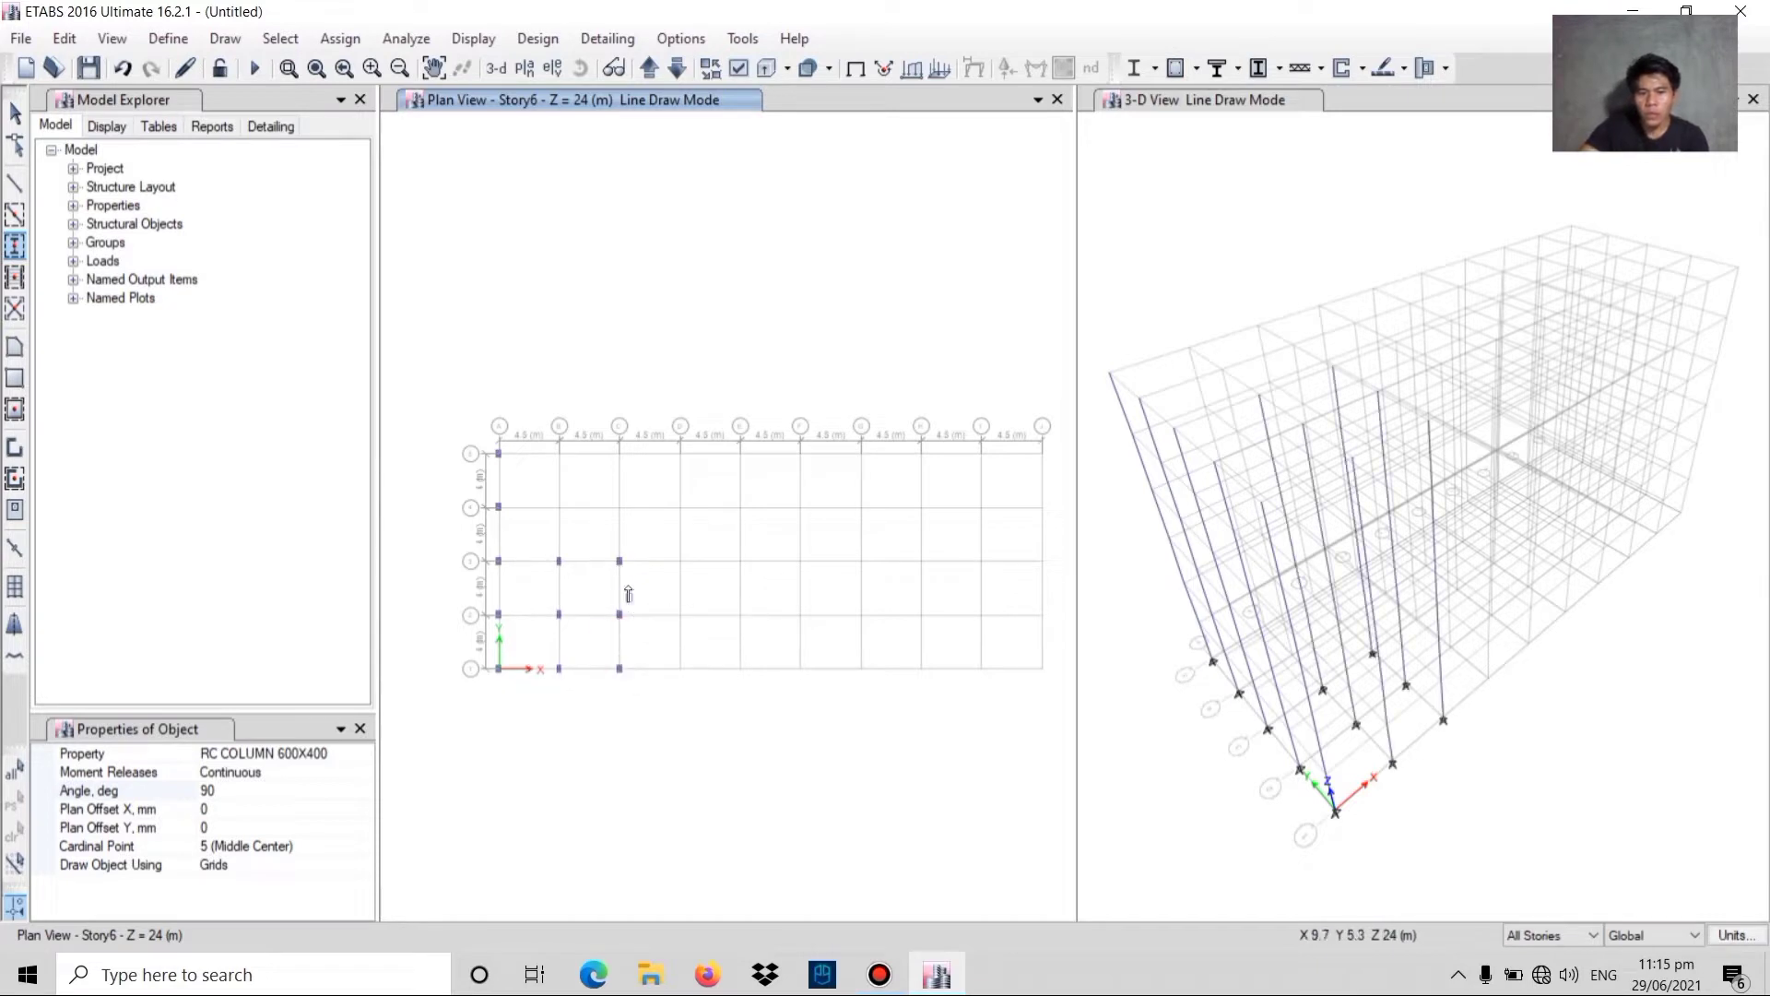
left_click_drag(656, 535, 1054, 686)
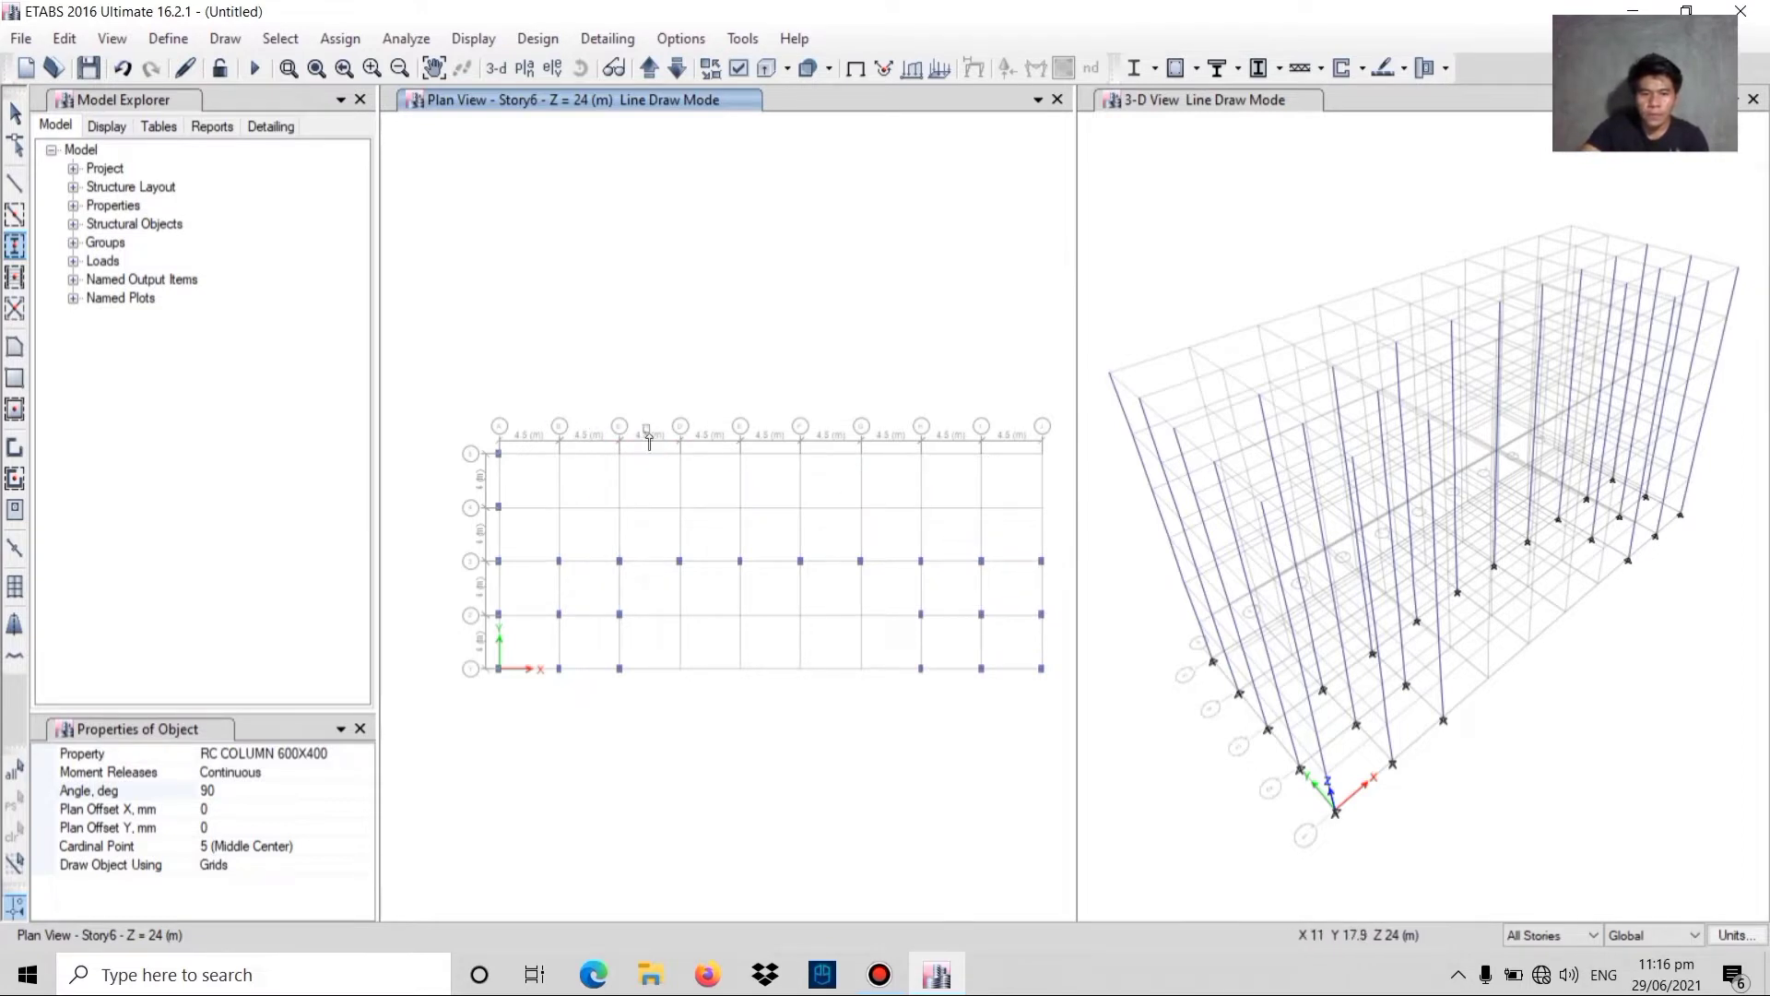
left_click_drag(649, 440, 876, 559)
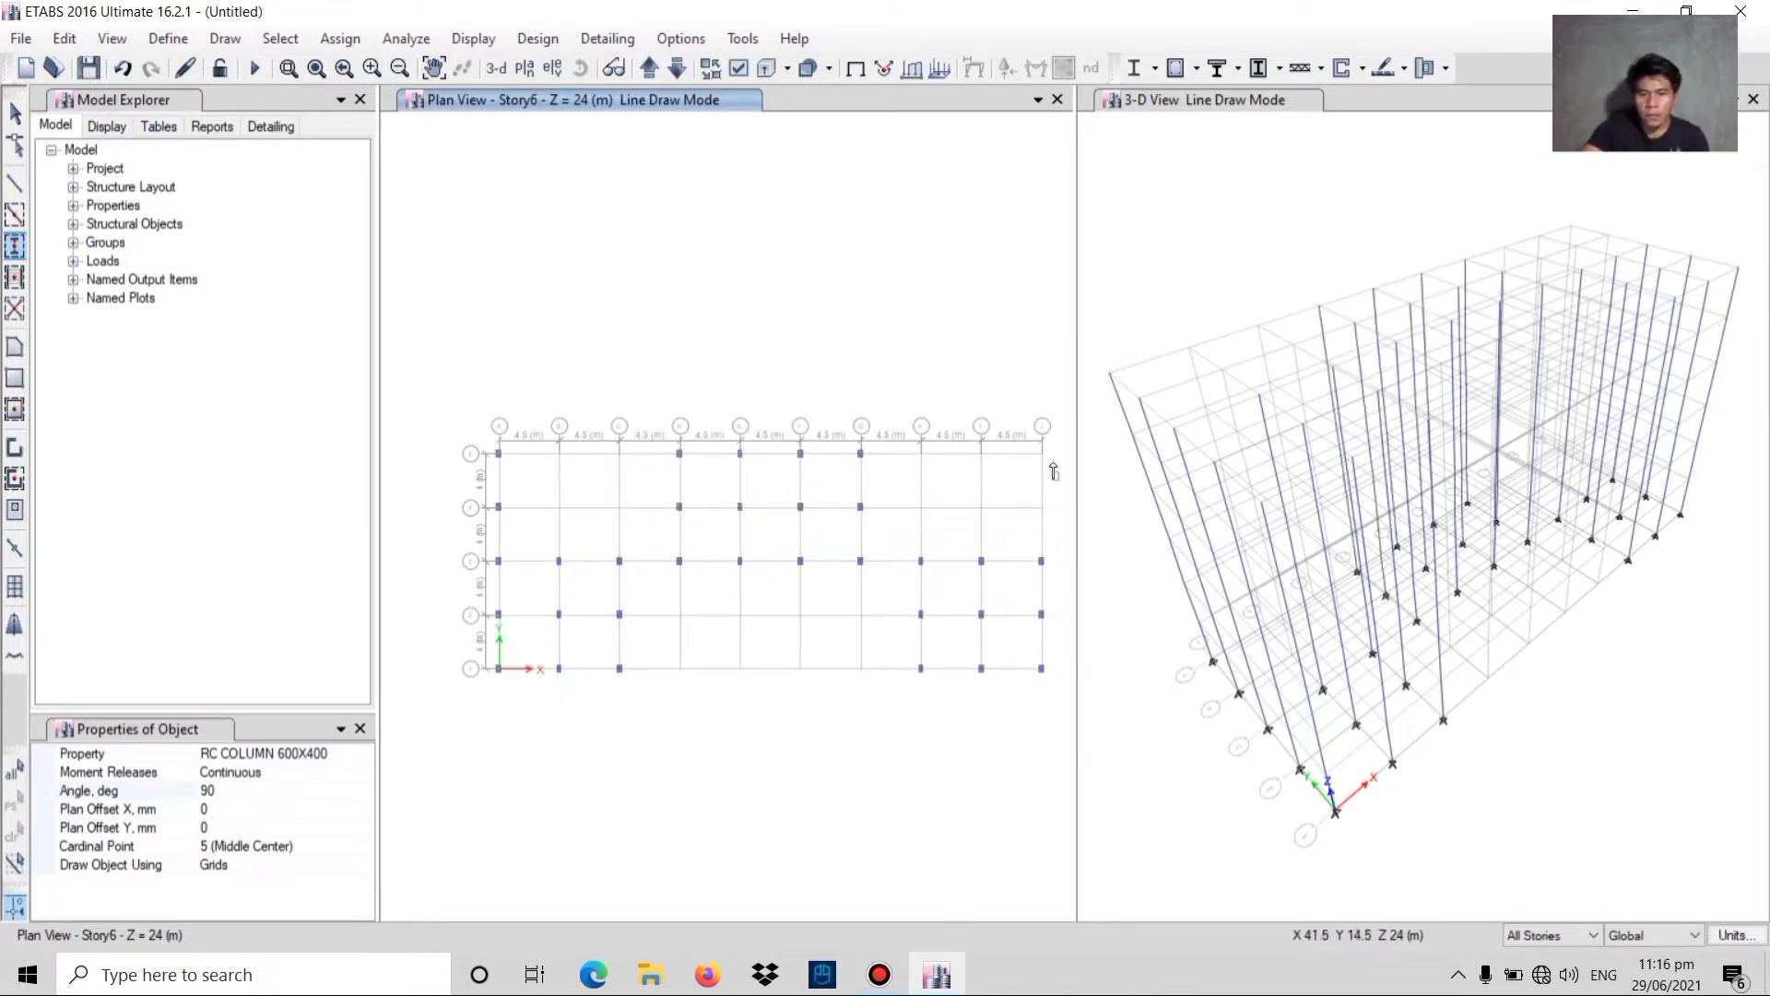
left_click_drag(1021, 423, 1058, 553)
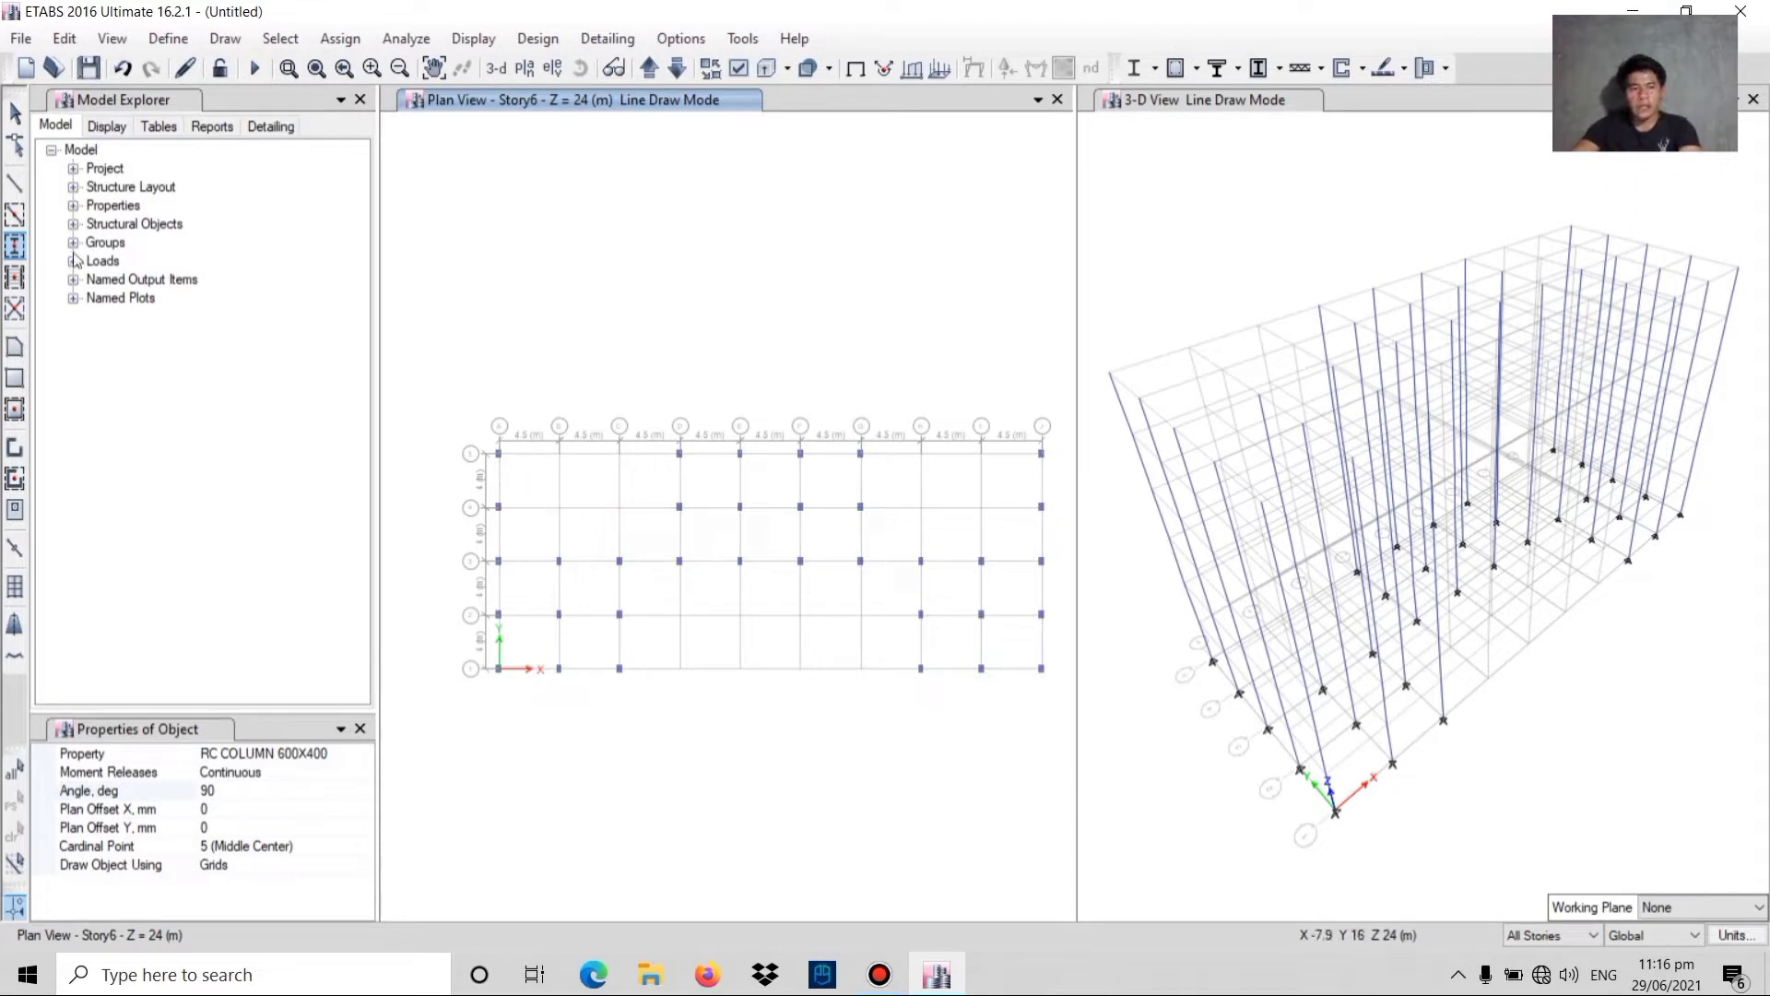
- Draw RC BEAM 500X350 beams through the lower-left, upper-central and lower-right column blocks and the bays linking them along the middle line
left_click(15, 214)
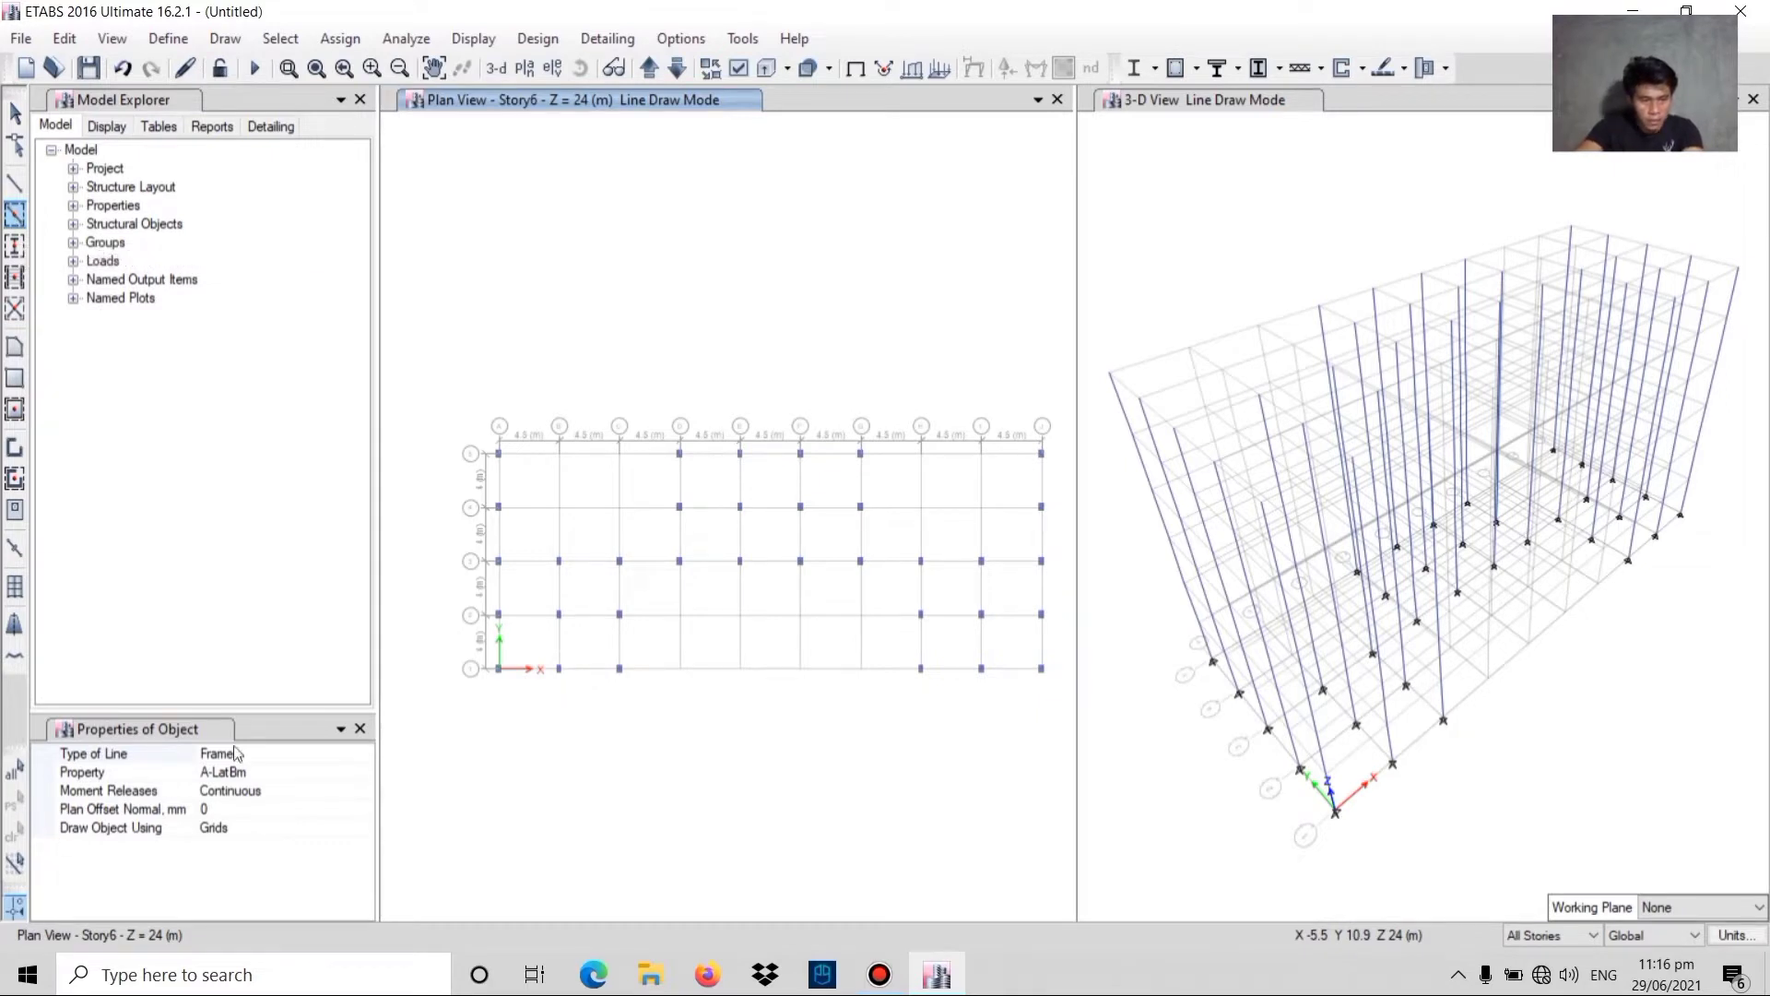
left_click(112, 773)
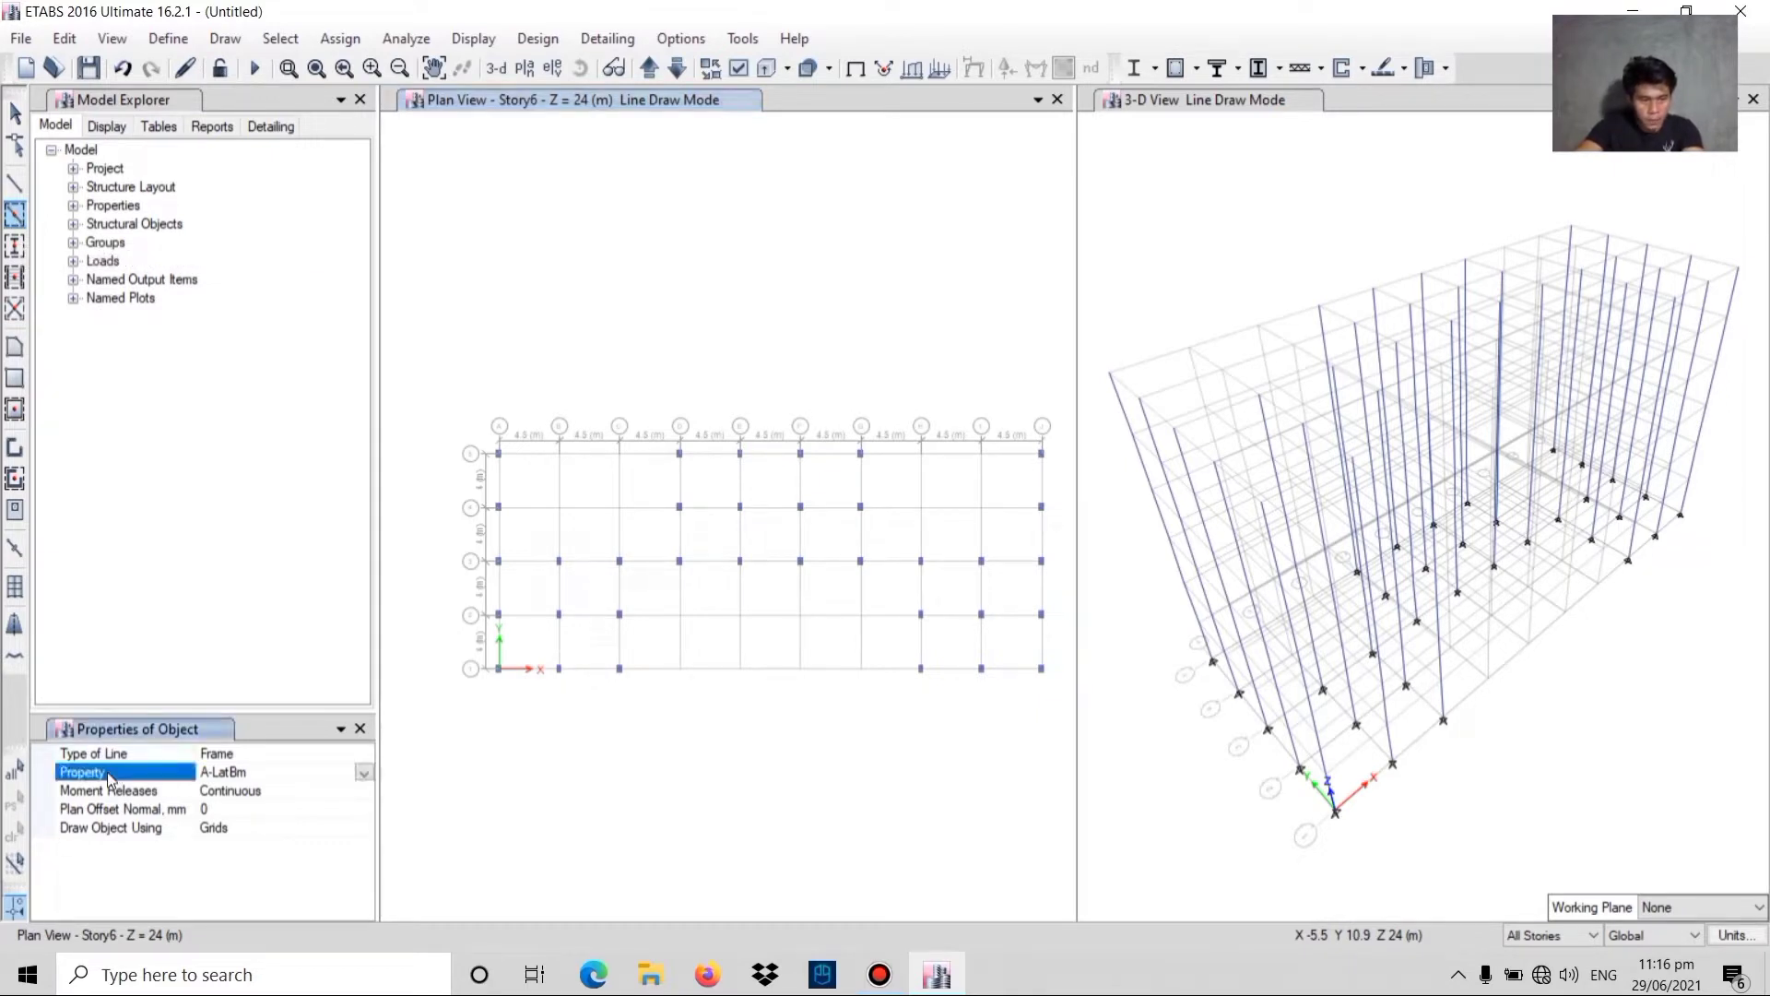
left_click(364, 773)
scroll(261, 841, "down", 1)
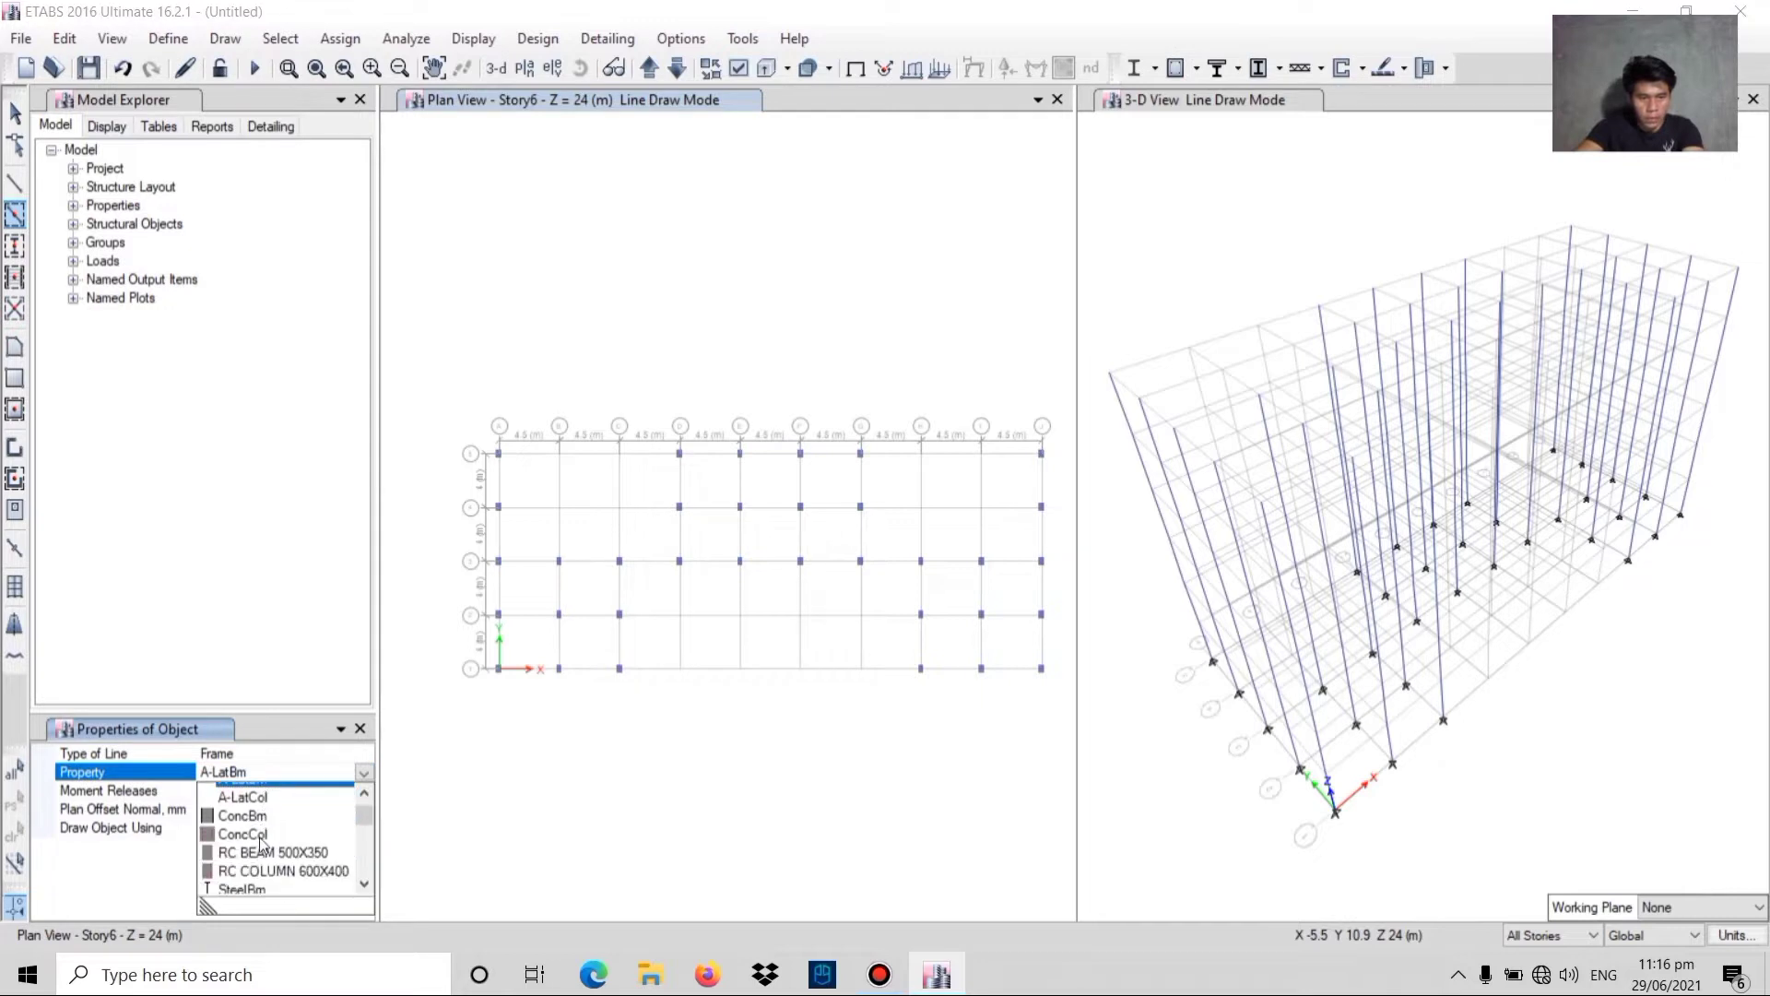
scroll(261, 840, "down", 1)
left_click(258, 811)
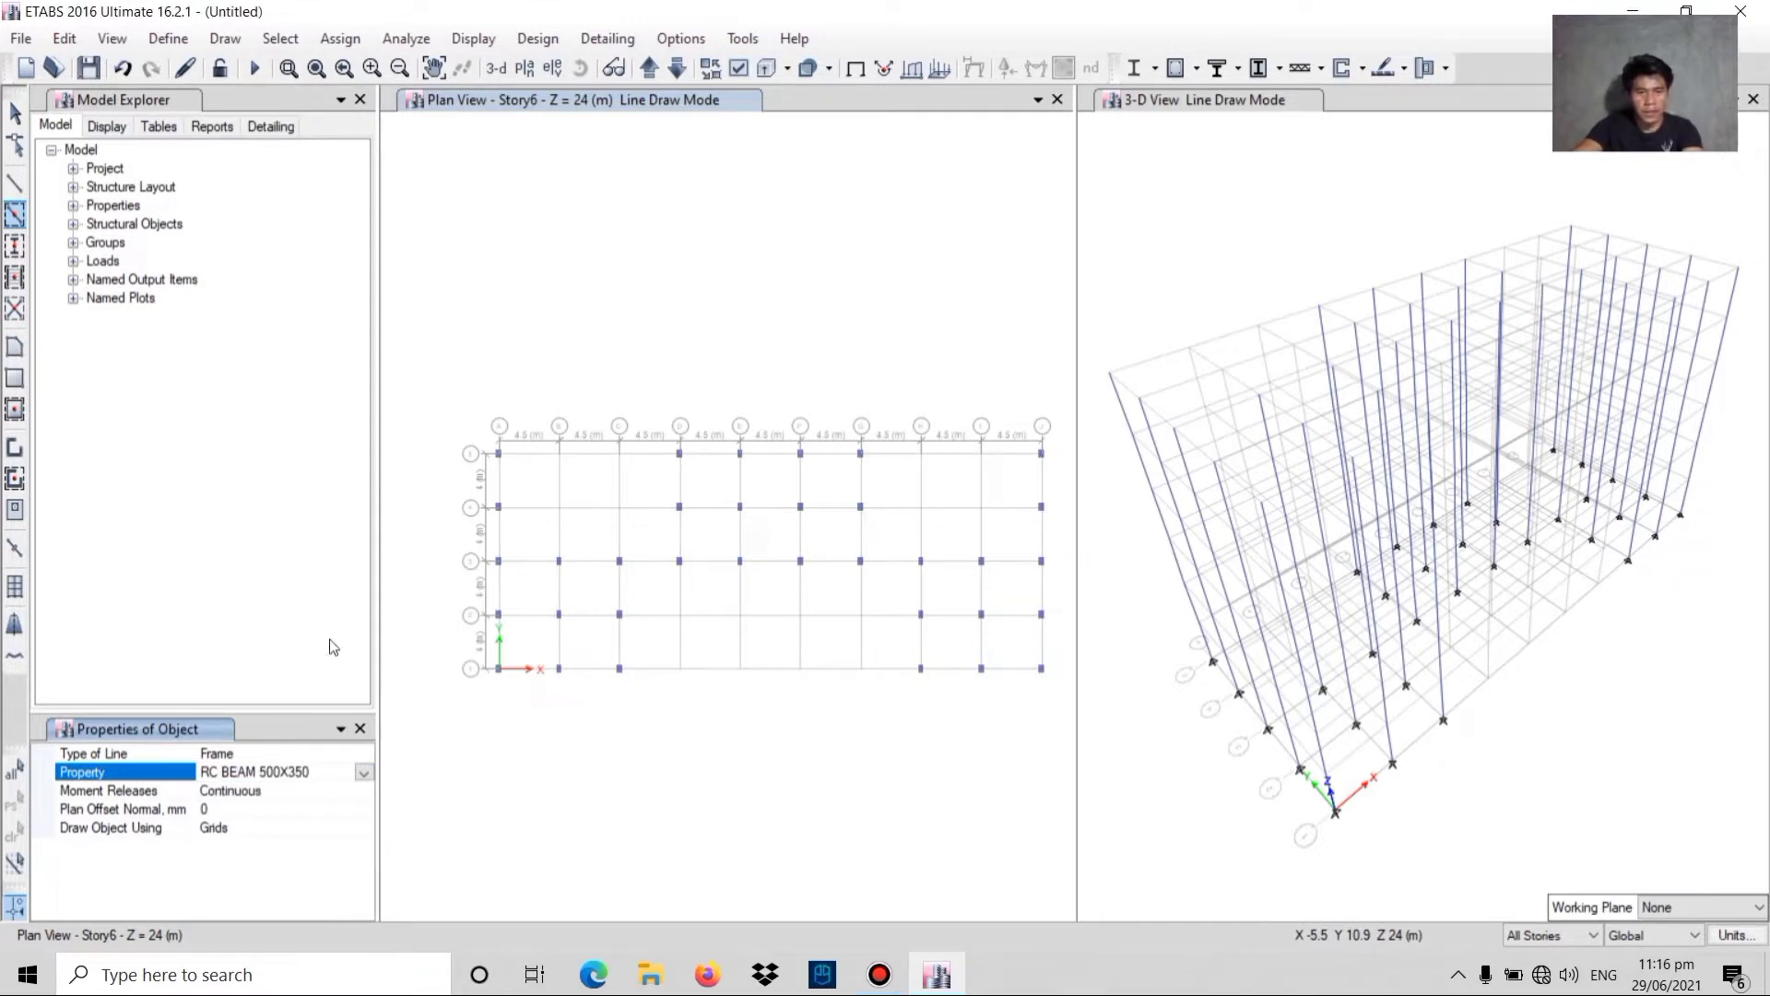
mouse_move(462, 541)
left_mouse_down()
mouse_move(629, 662)
mouse_move(634, 704)
left_mouse_up()
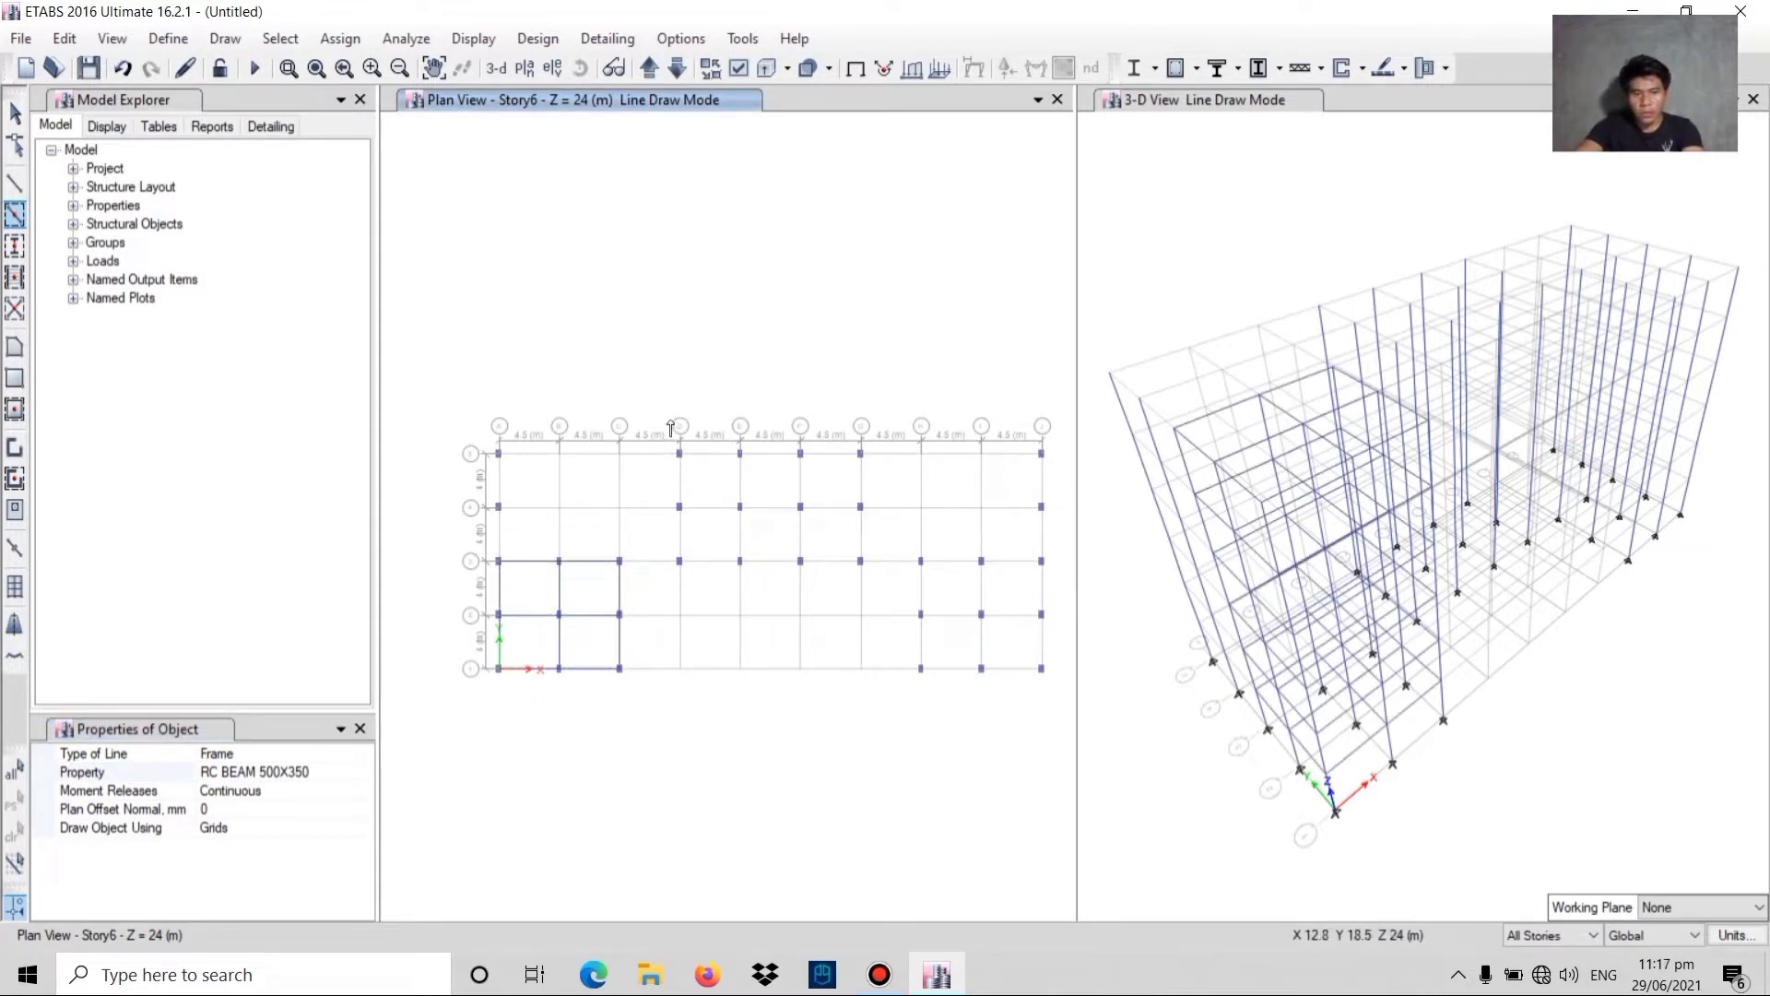
mouse_move(670, 427)
left_mouse_down()
mouse_move(880, 616)
mouse_move(875, 599)
left_mouse_up()
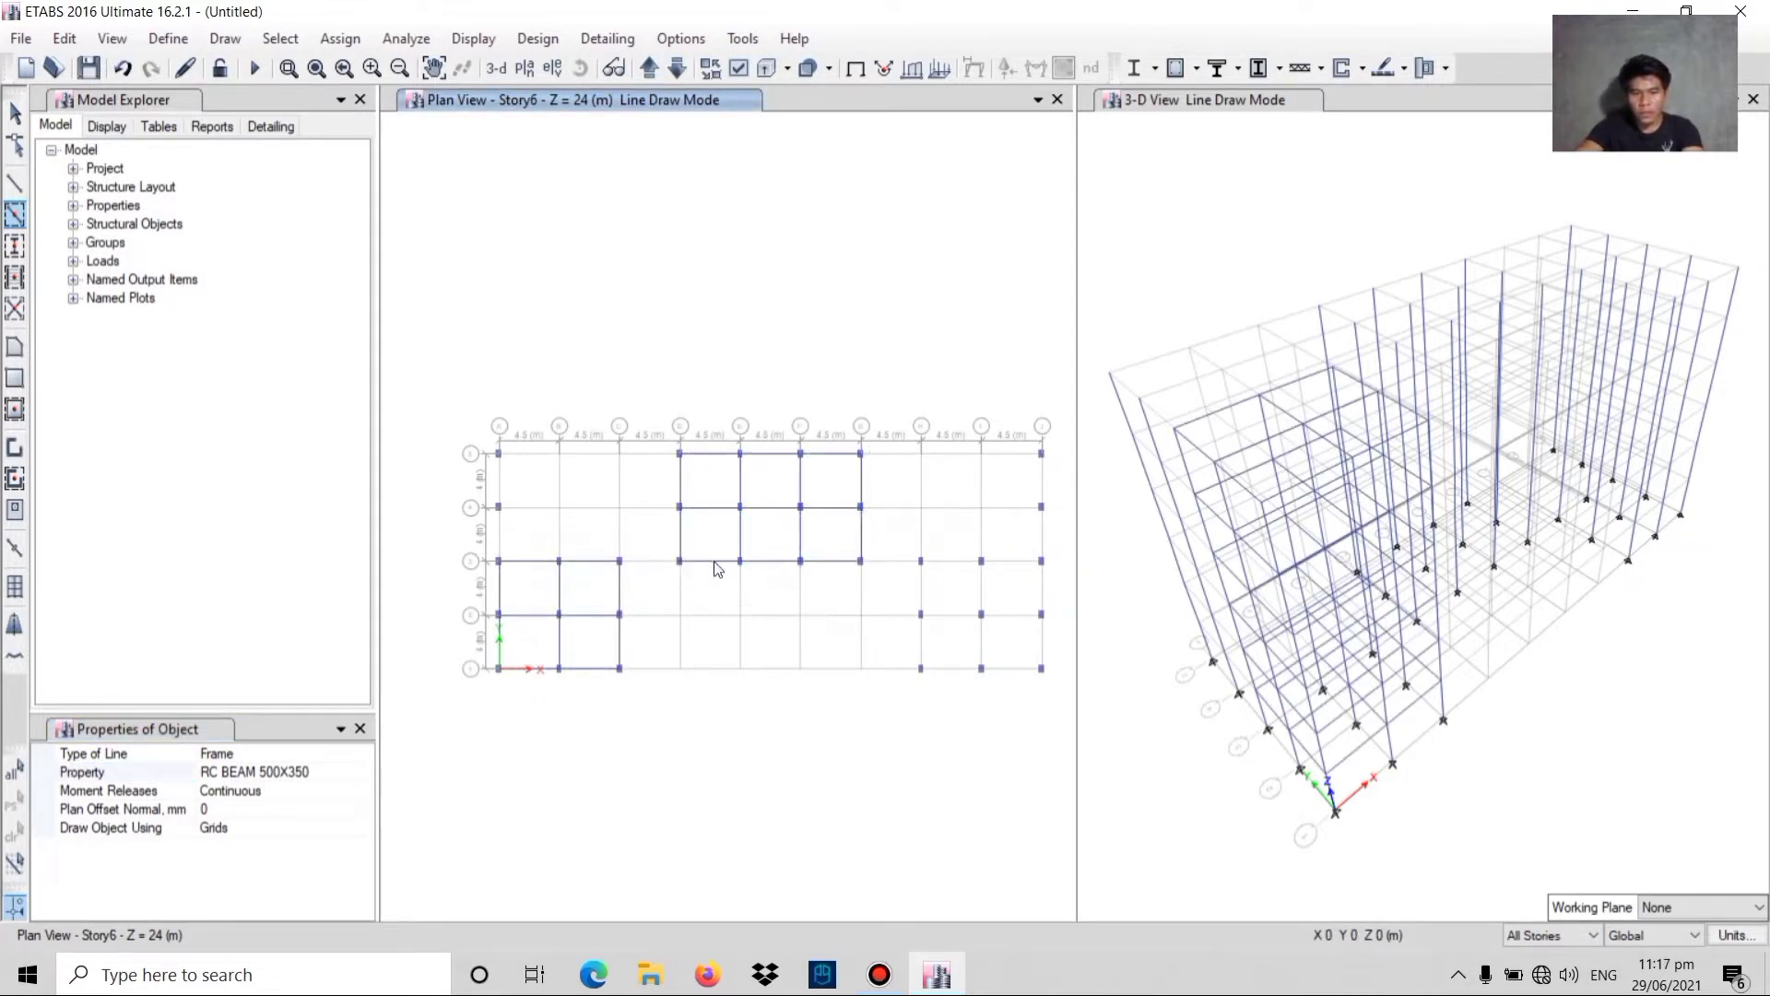
left_click(660, 567)
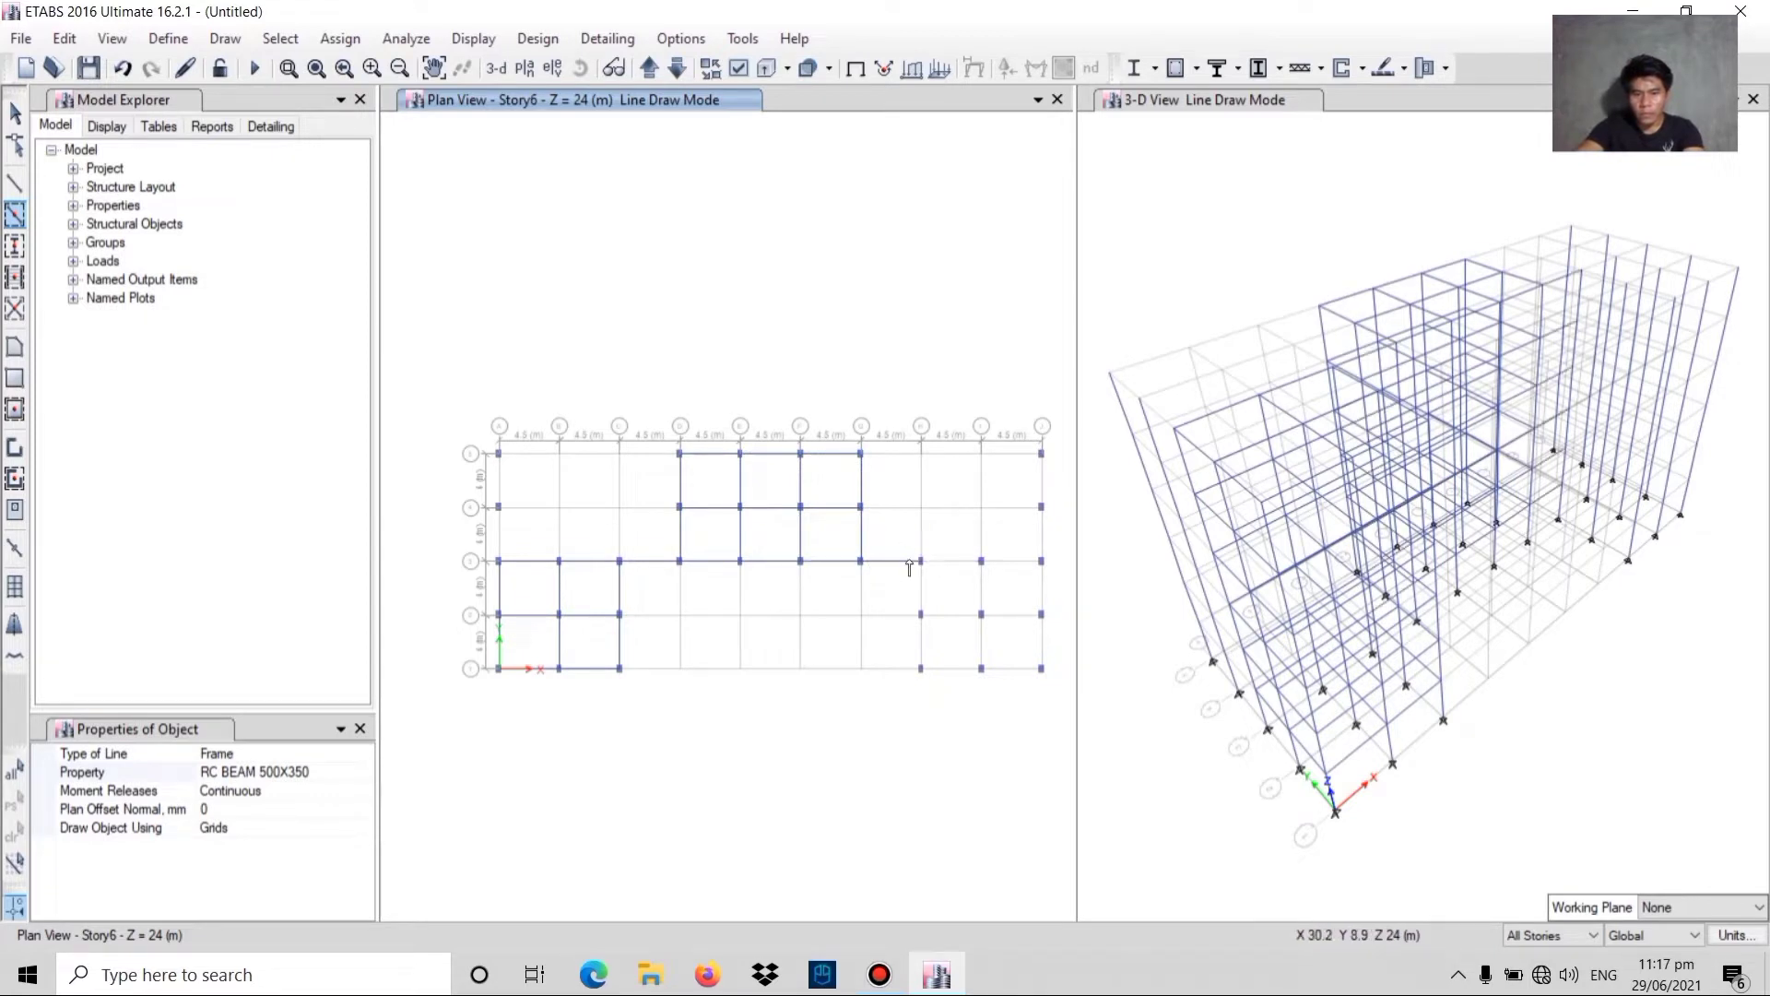
mouse_move(904, 545)
left_mouse_down()
mouse_move(1026, 694)
mouse_move(1084, 703)
left_mouse_up()
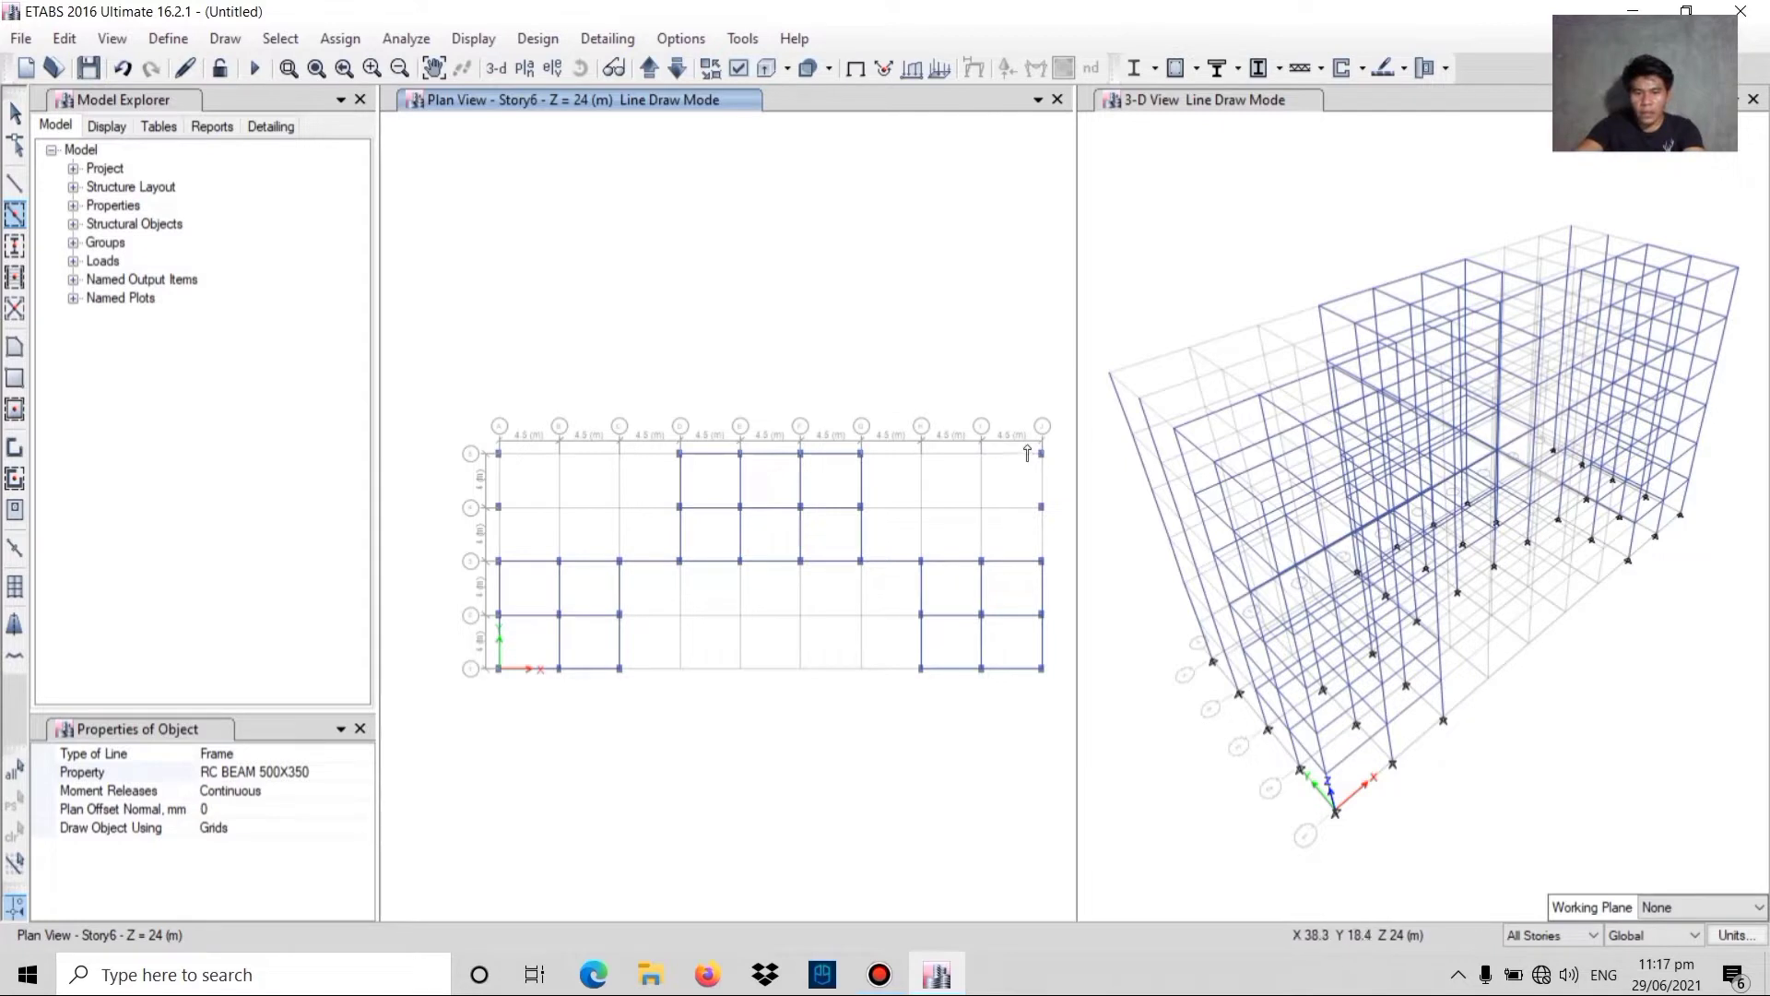
- Add individual beams in the upper corner bays and beside the upper central block, leaving the two core bays open
left_click(893, 514)
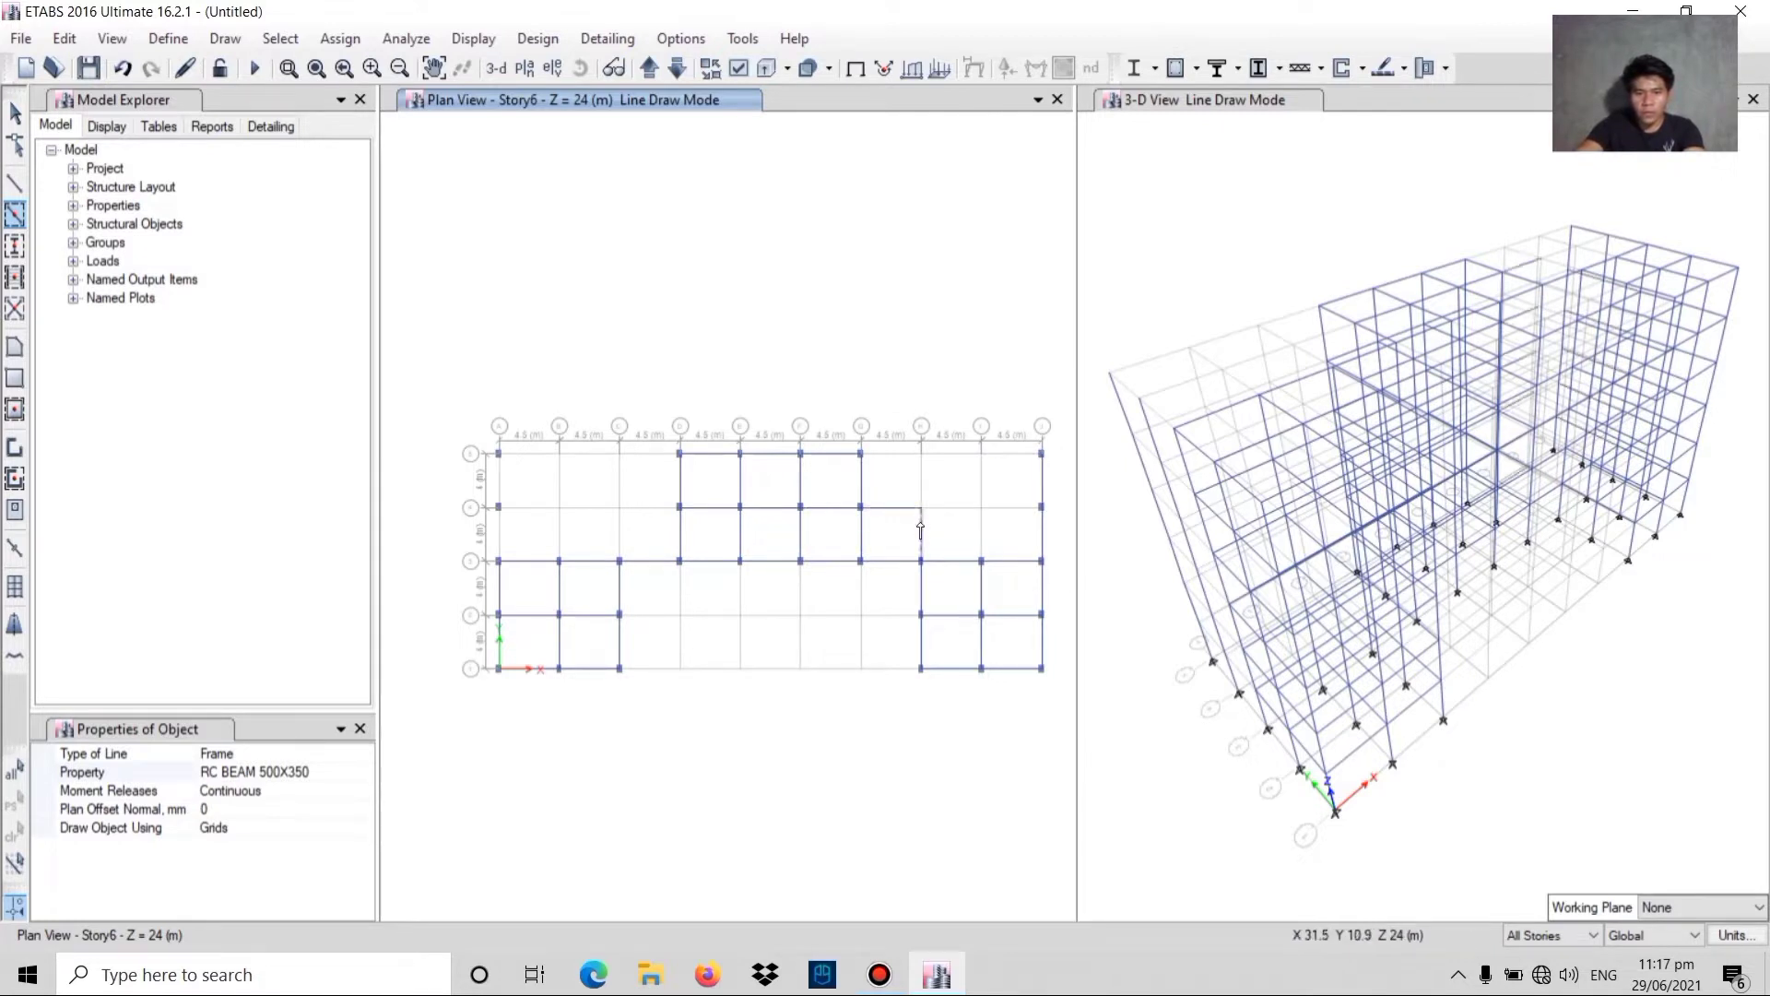
left_click(920, 532)
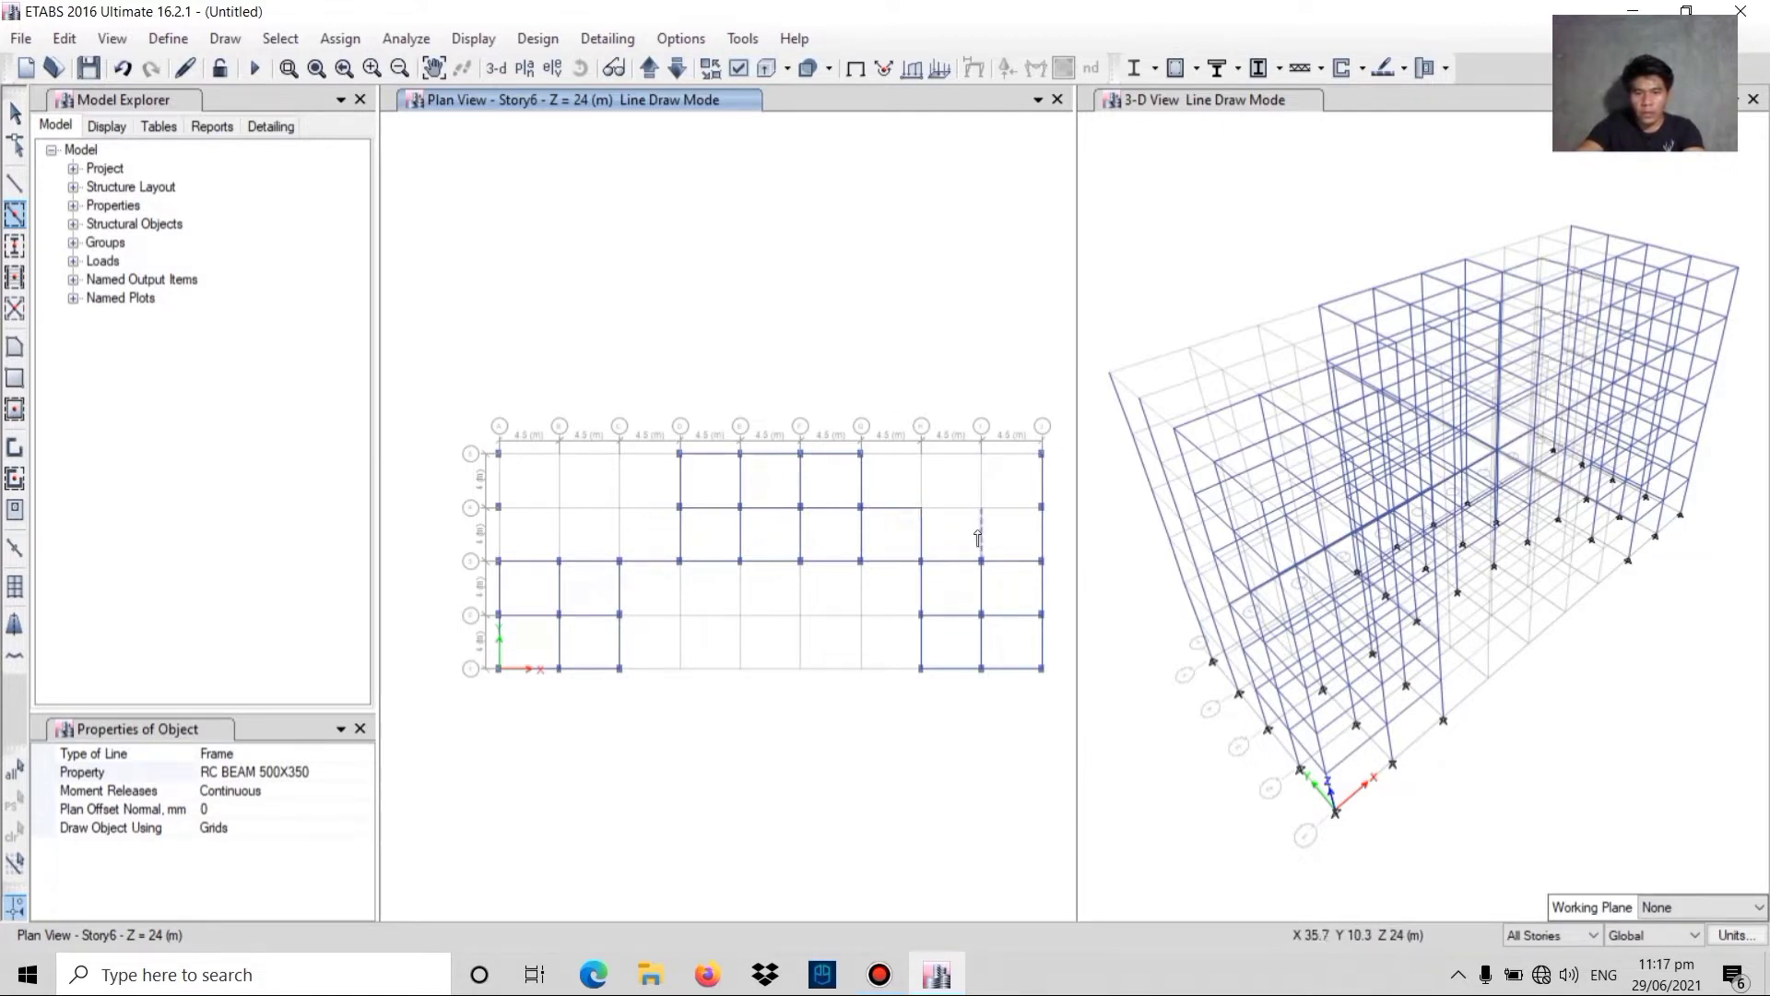
left_click(1002, 458)
left_click(1003, 512)
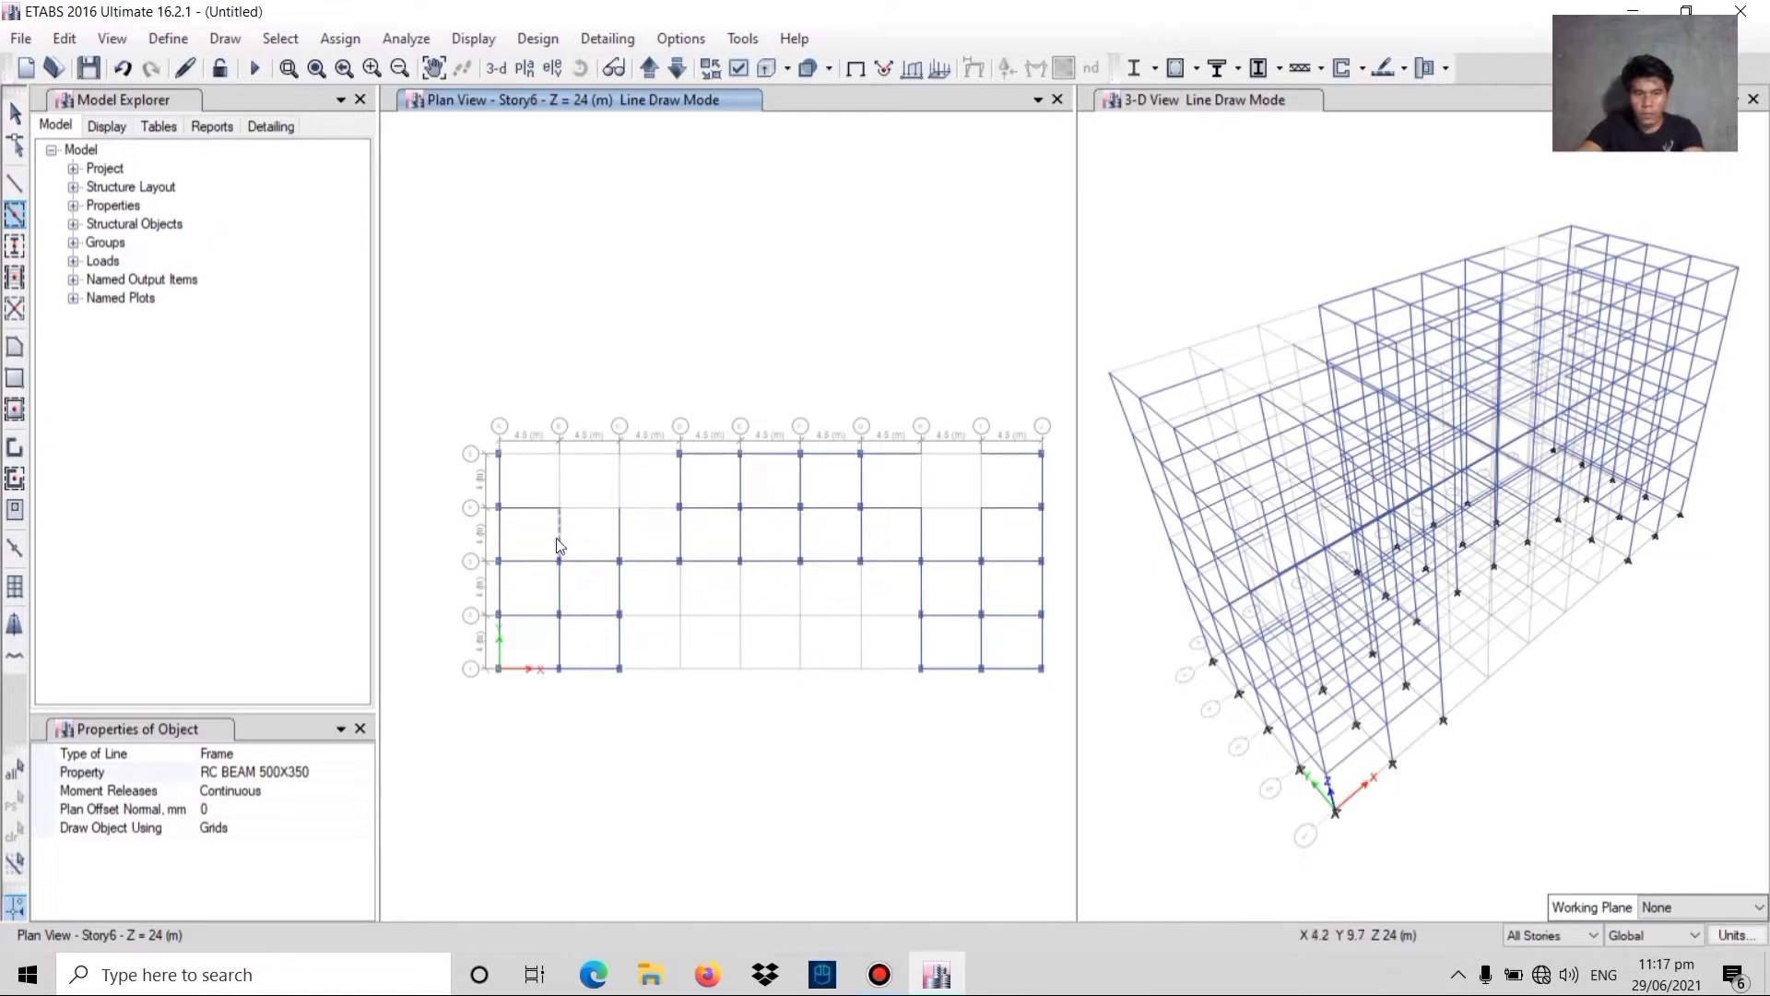
left_click(654, 507)
left_click(636, 454)
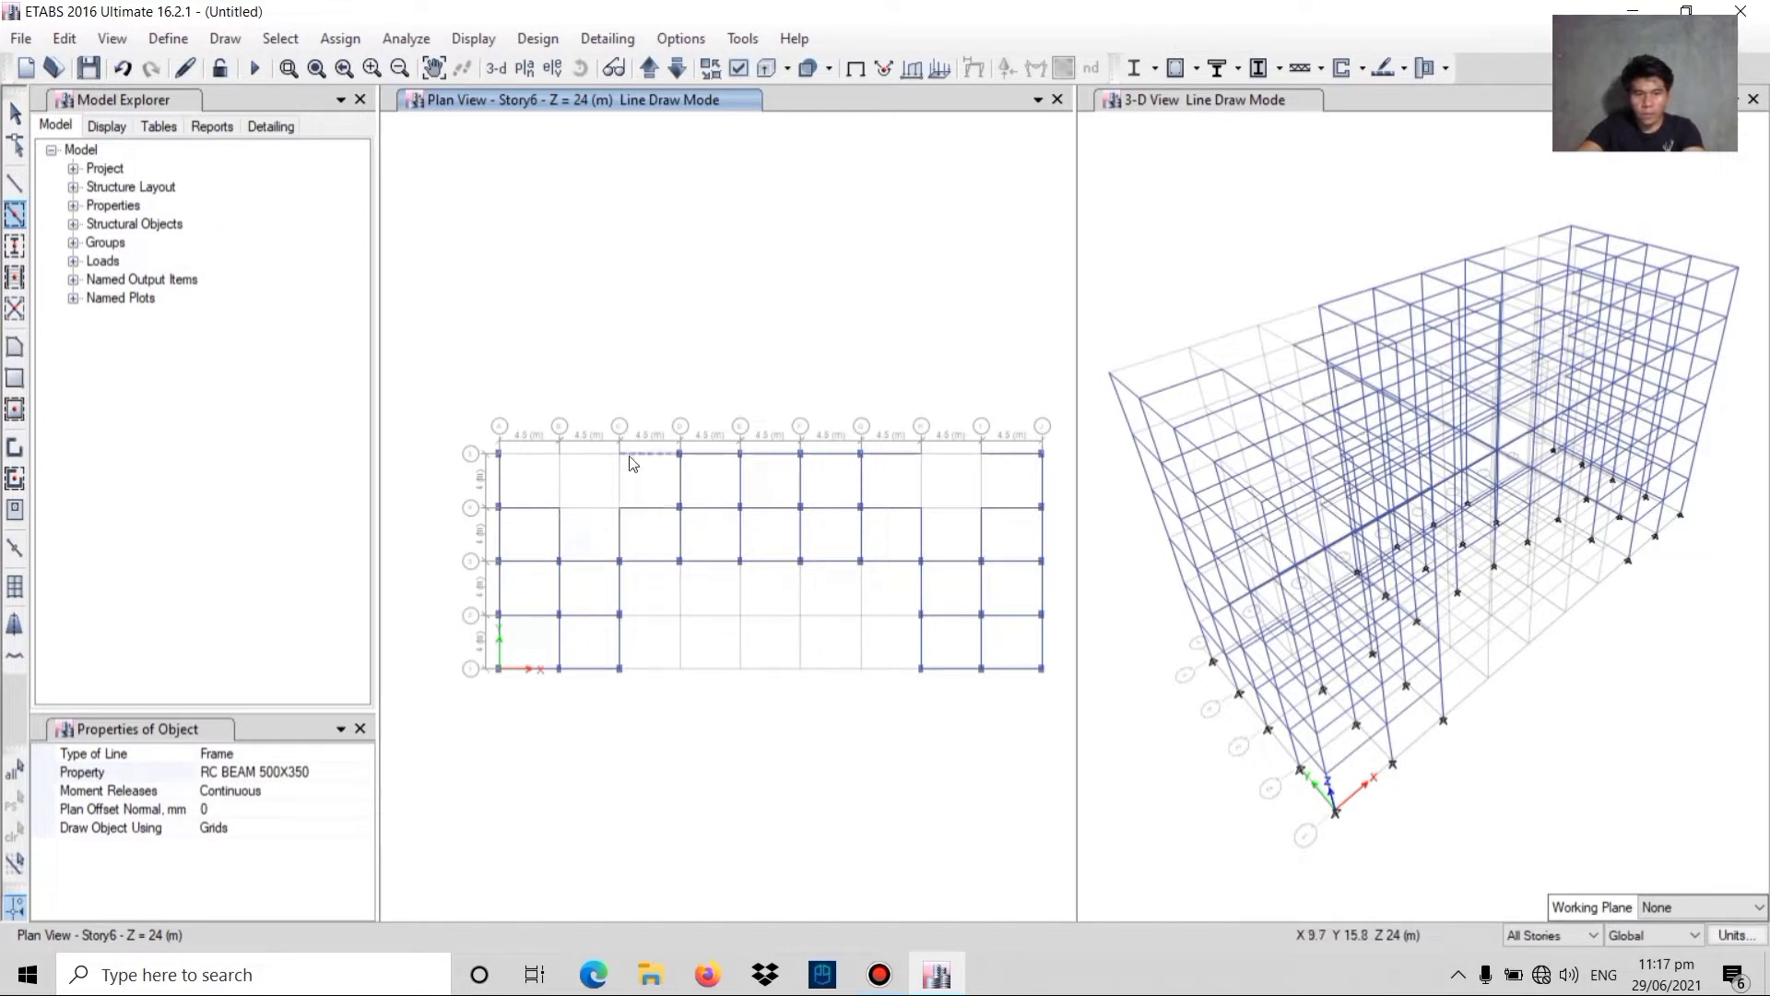
left_click(510, 459)
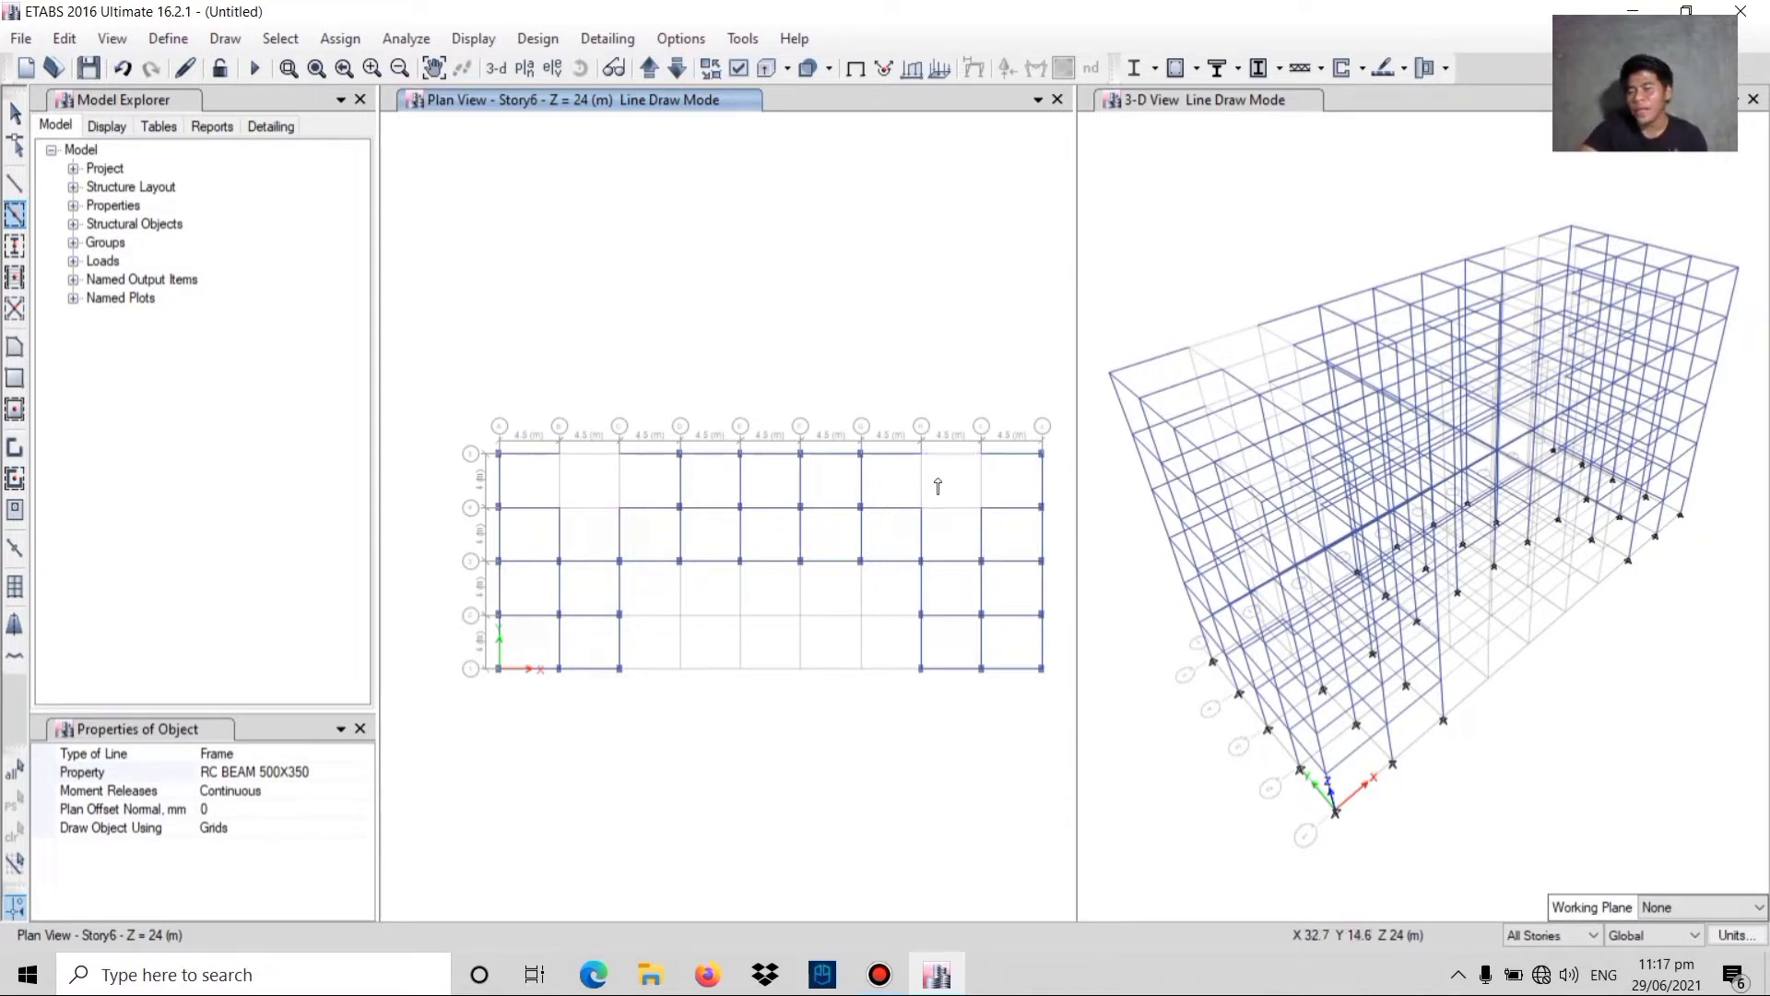
left_click(499, 506)
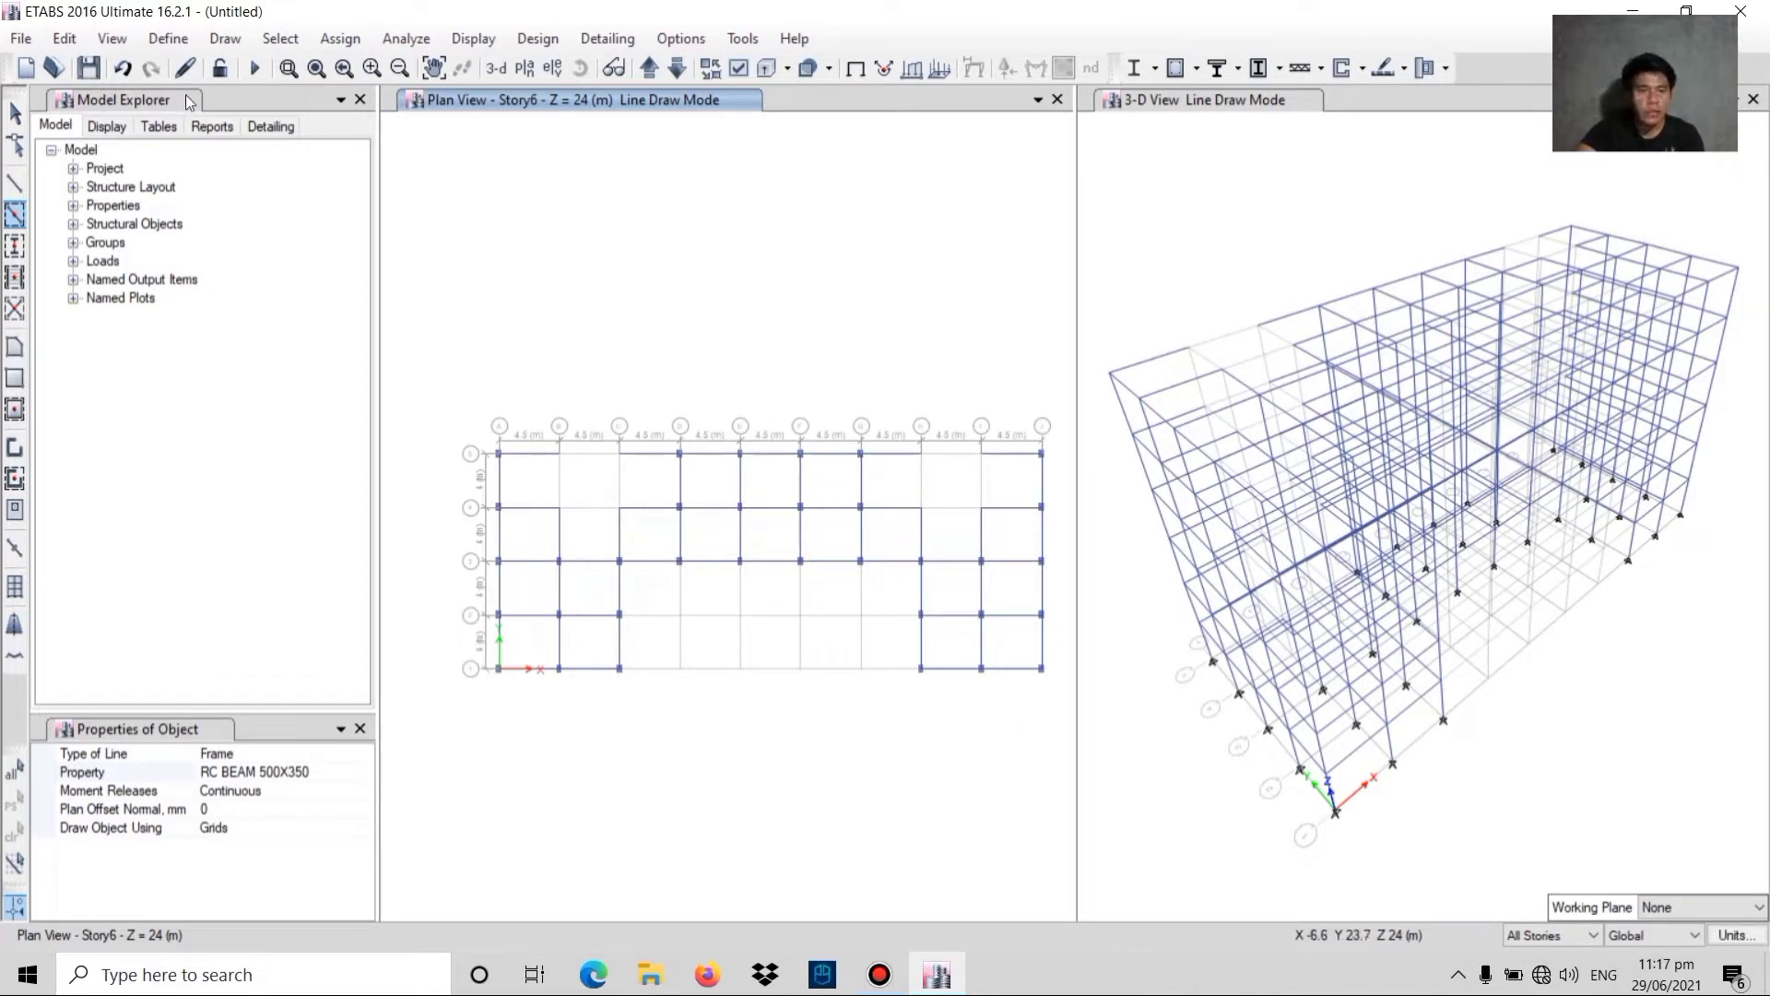
- Define a multi-cell wall stack with two cores, core height 3.7 m and core width 1.95 m
left_click(214, 42)
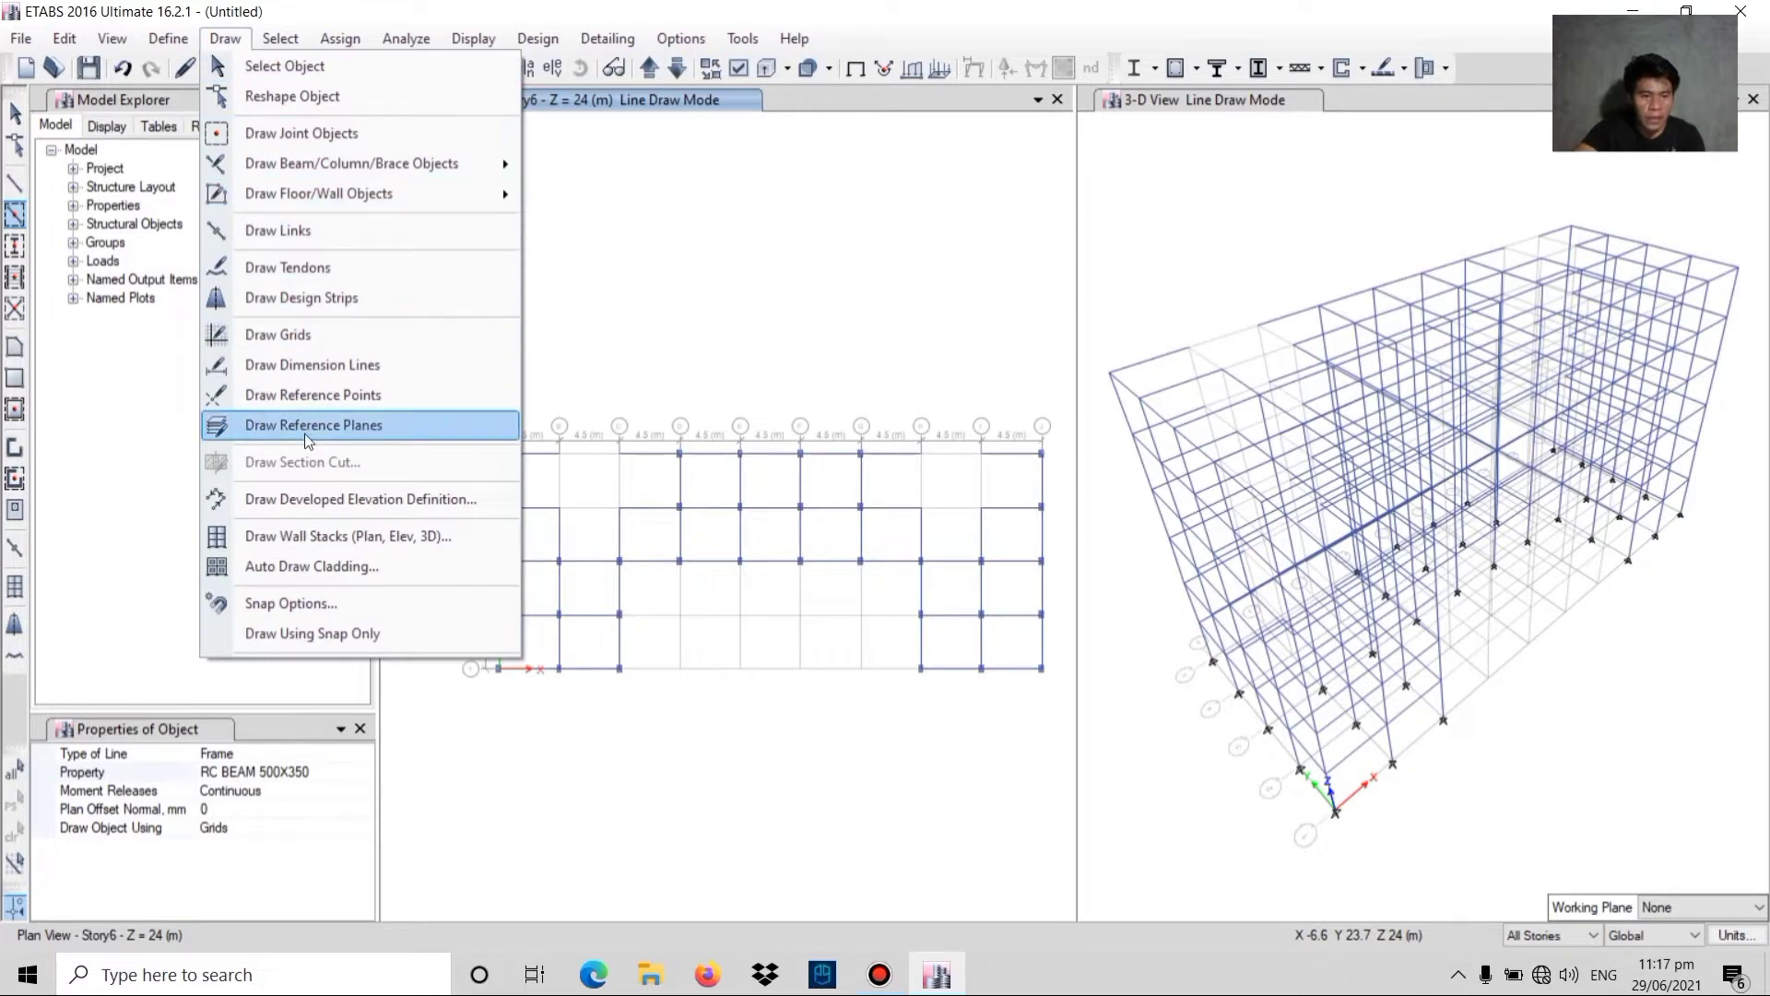
left_click(302, 539)
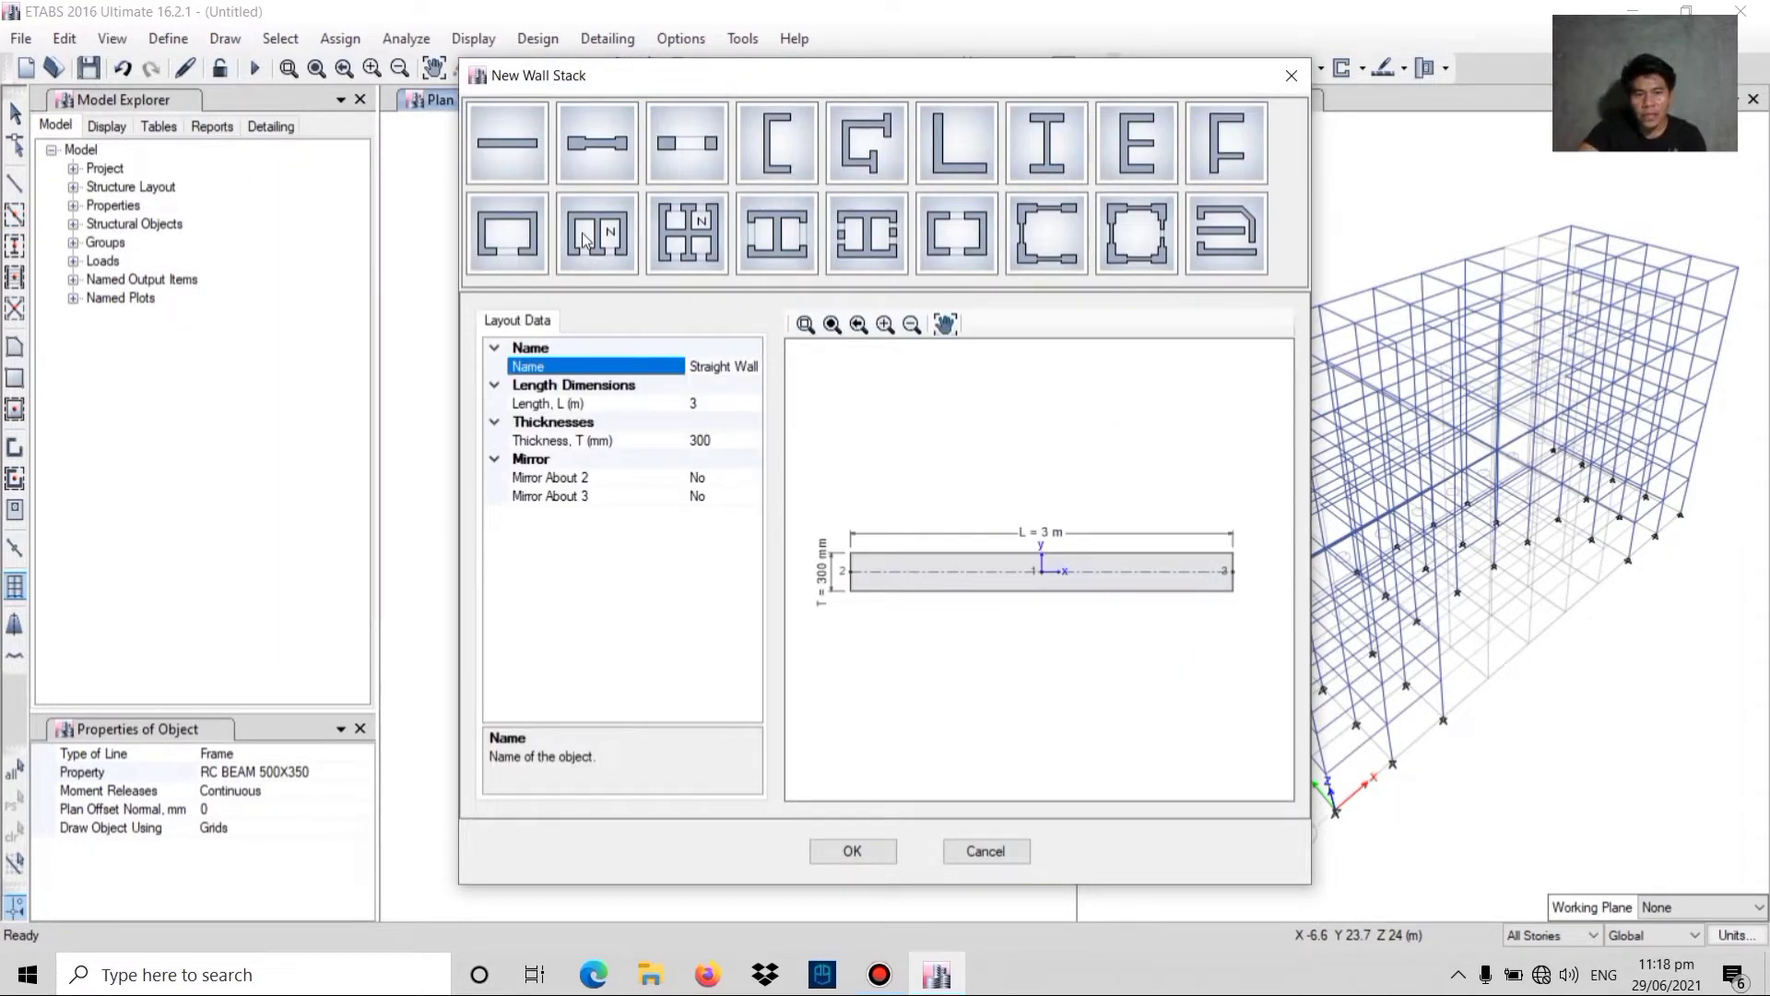
left_click(586, 240)
left_click(714, 402)
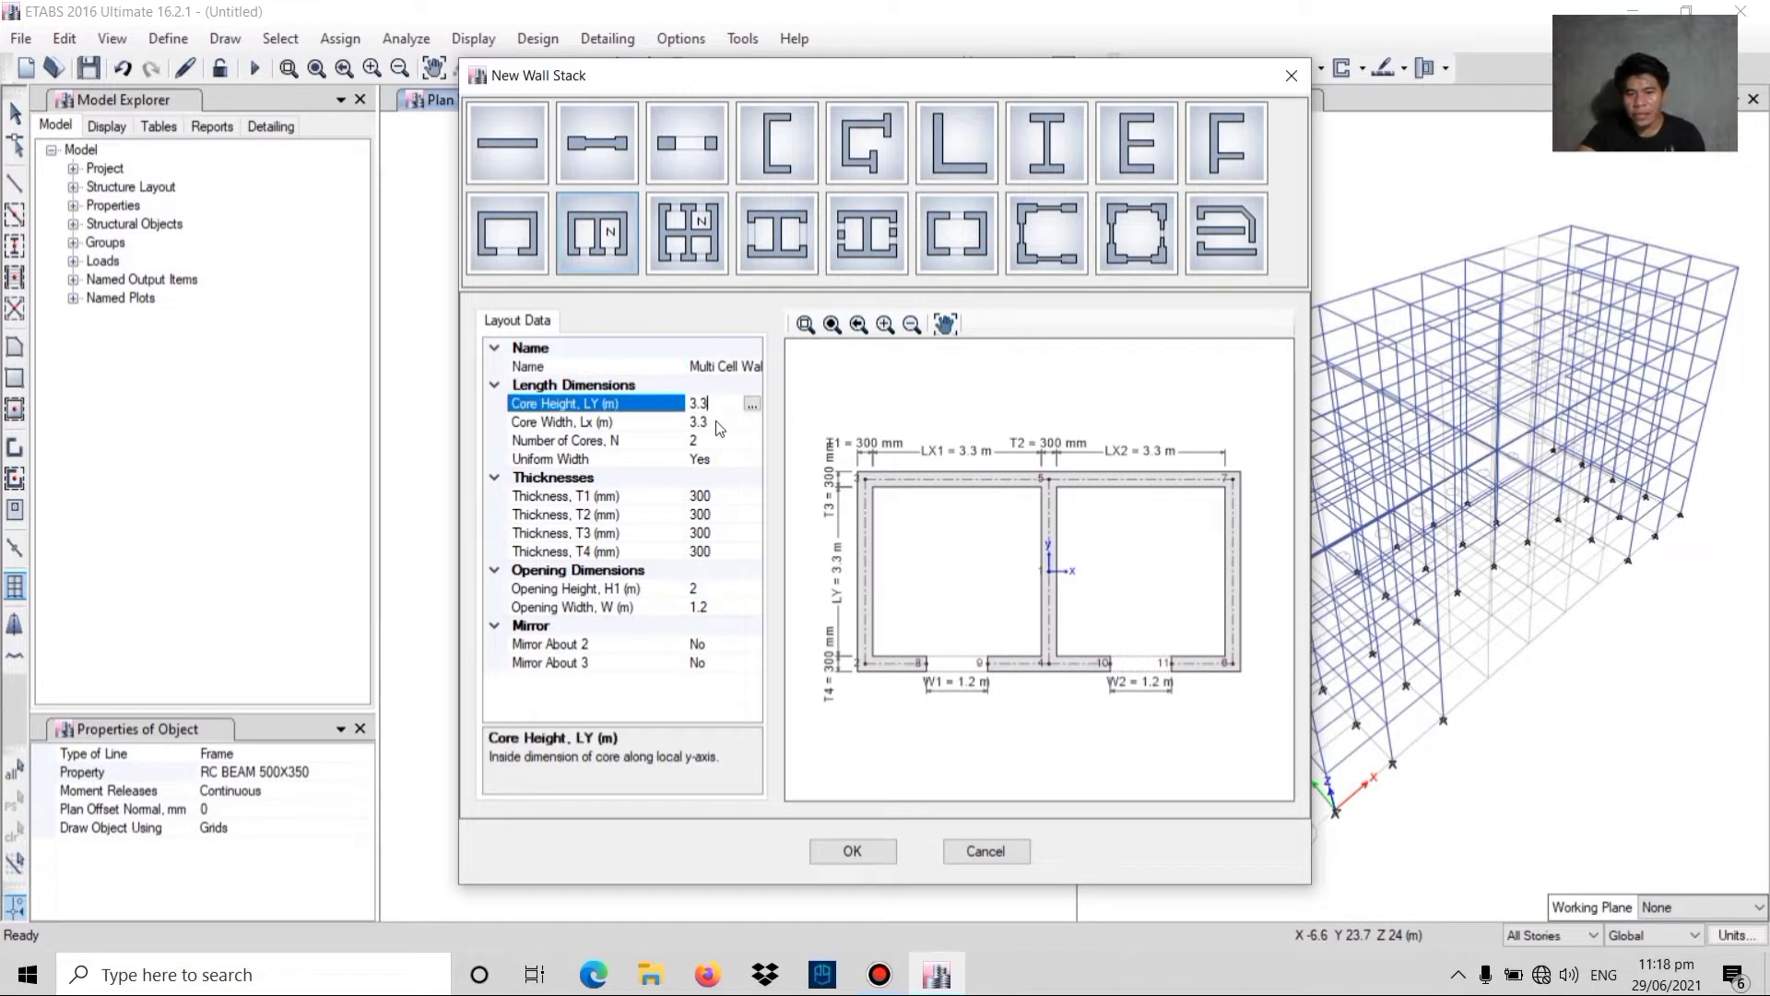
key("BackSpace")
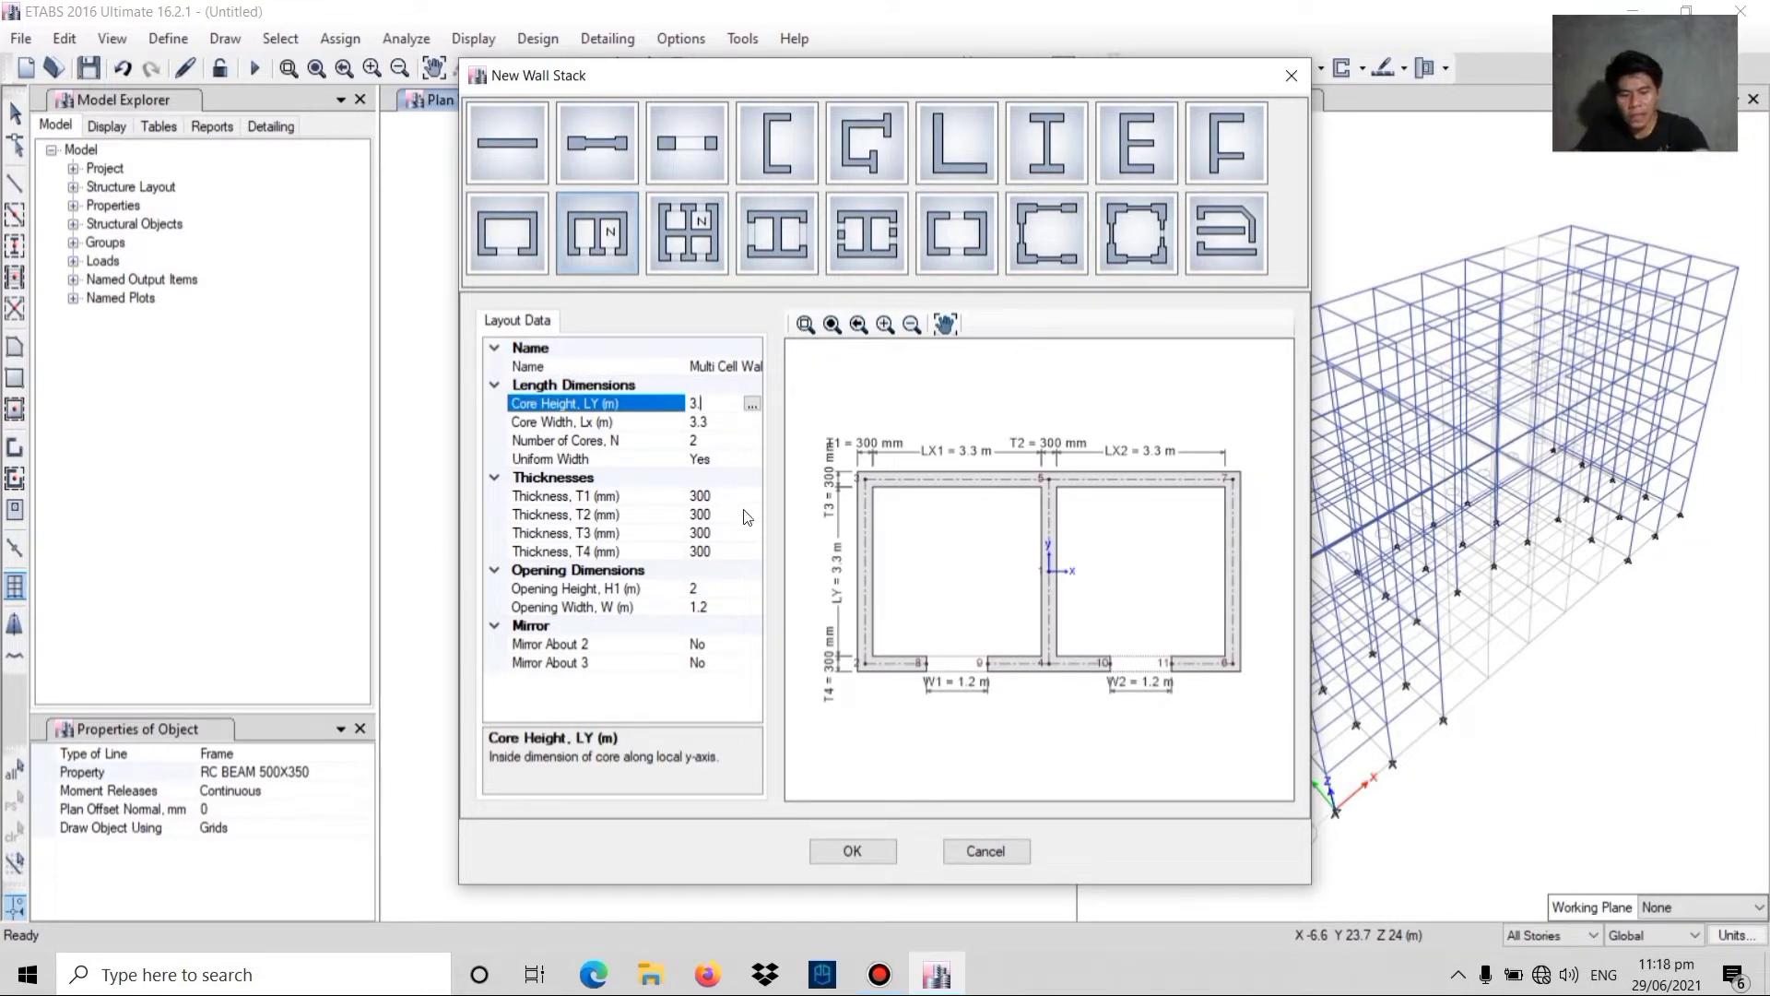
type("7")
left_click(714, 423)
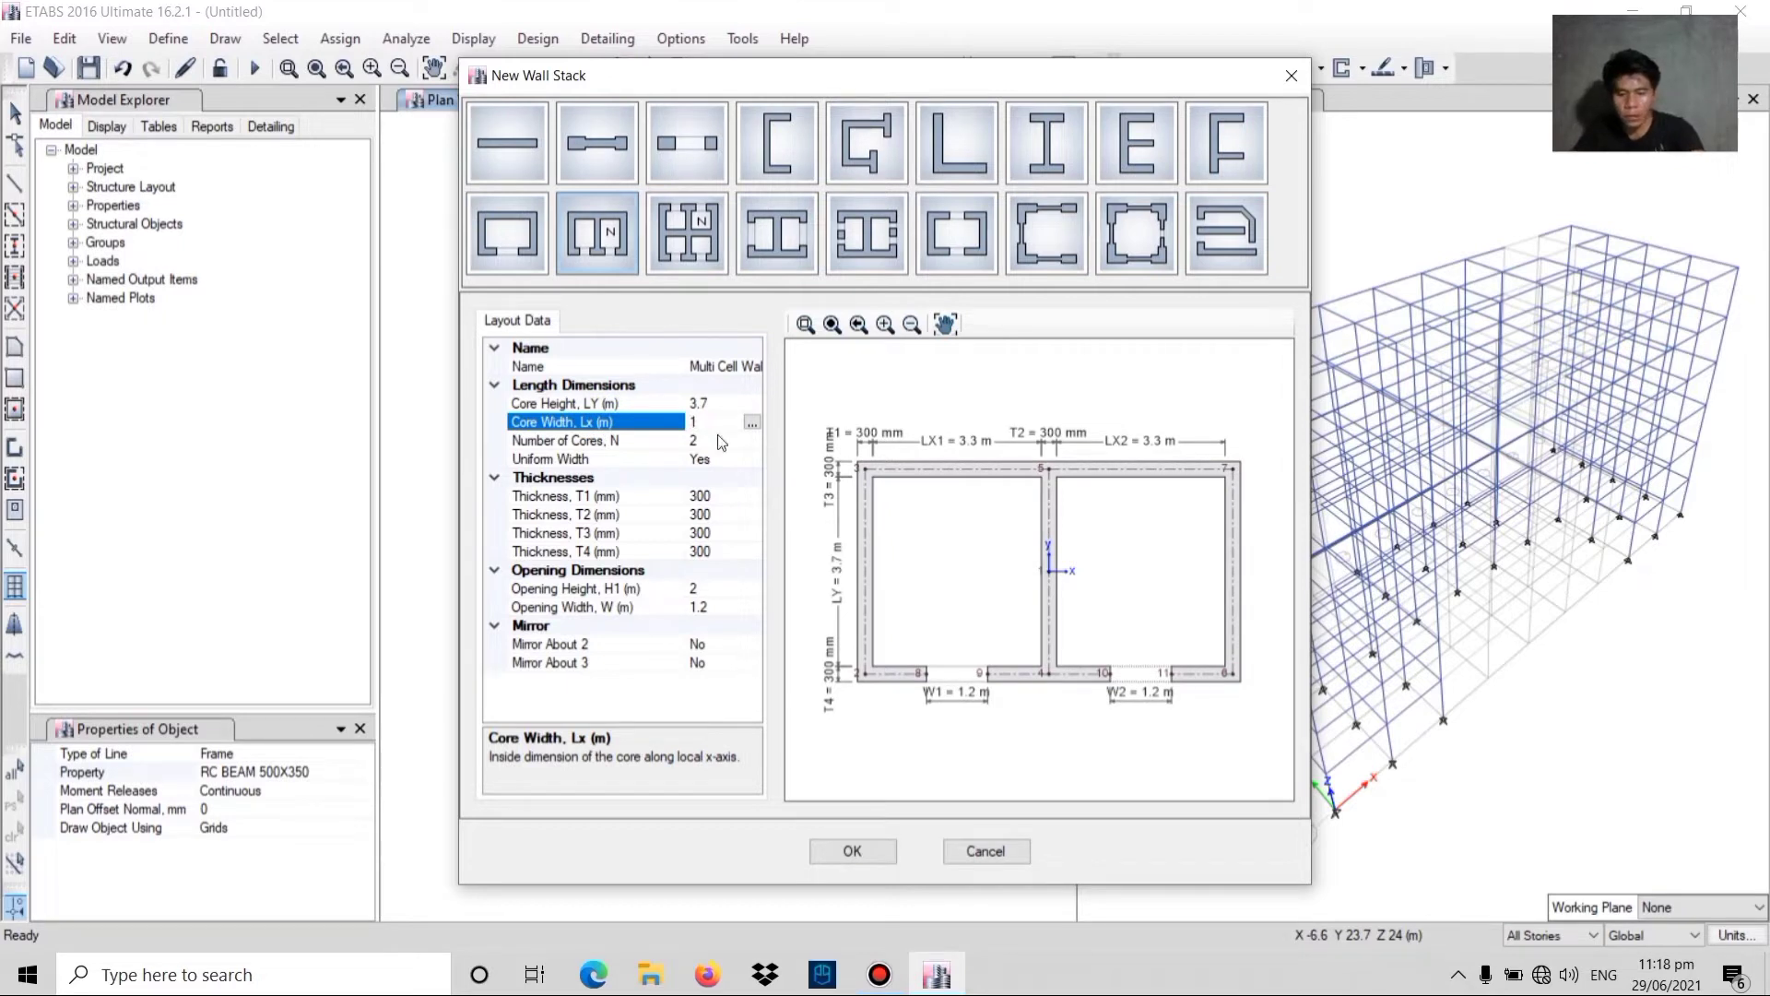
type("1.9")
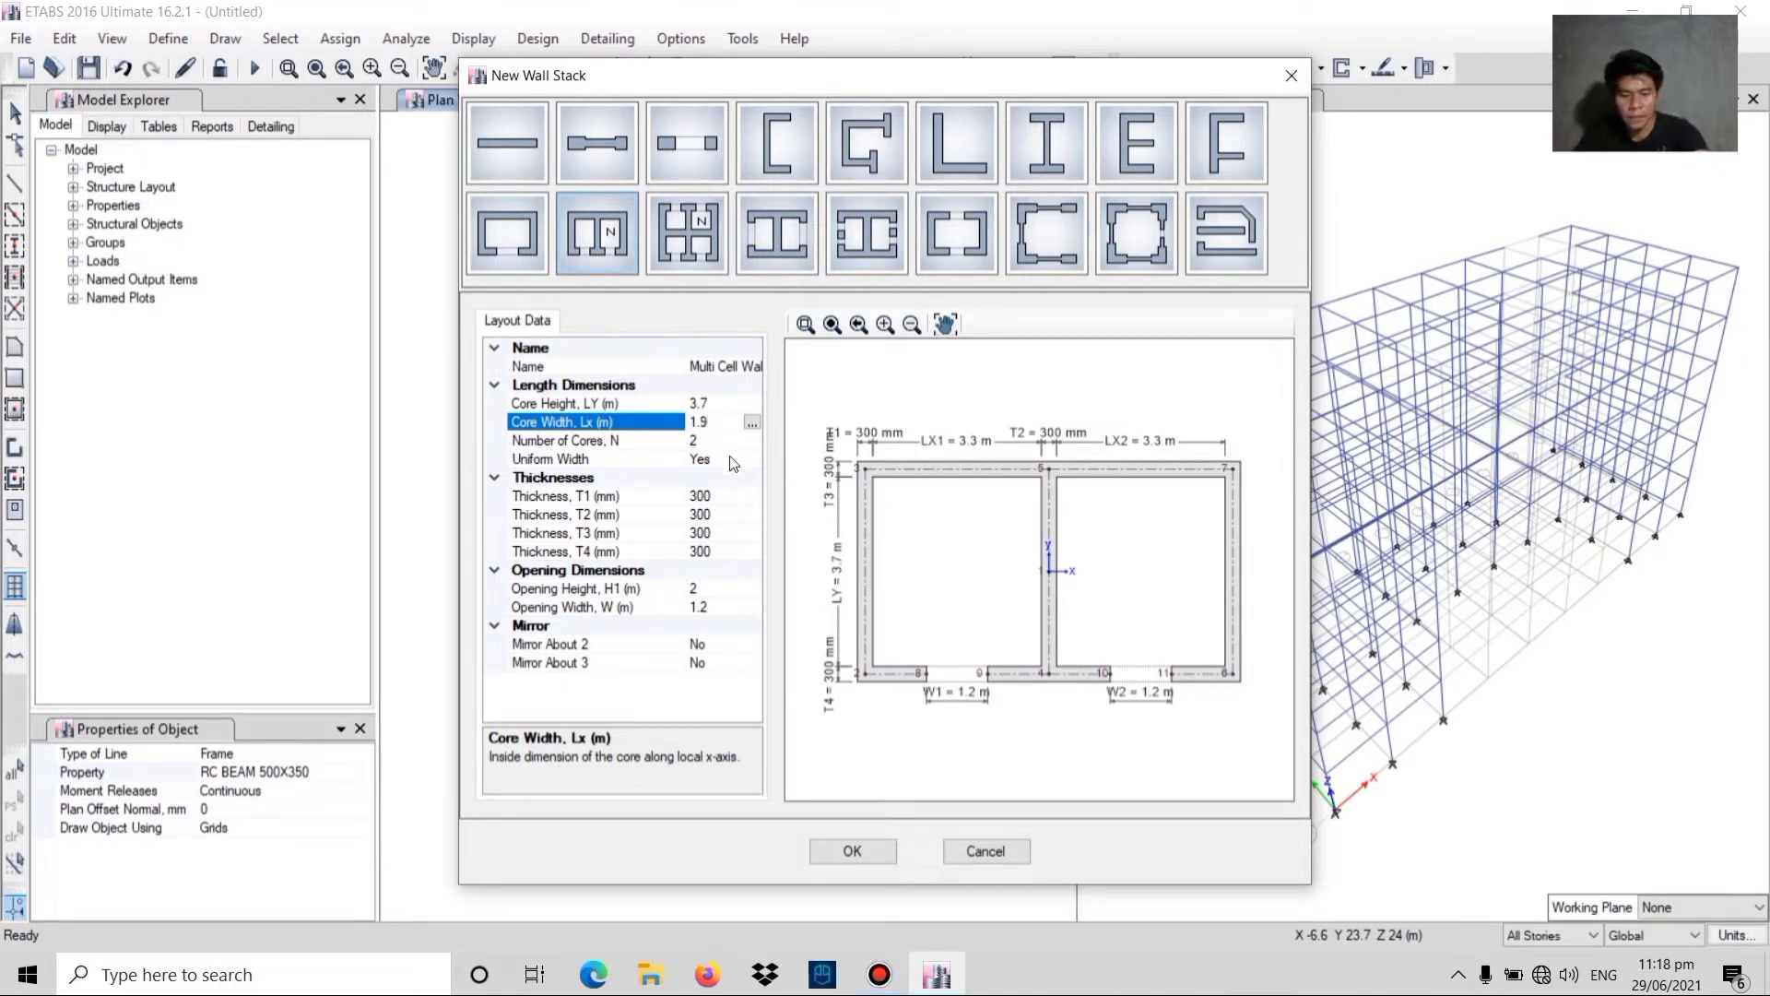
type("5")
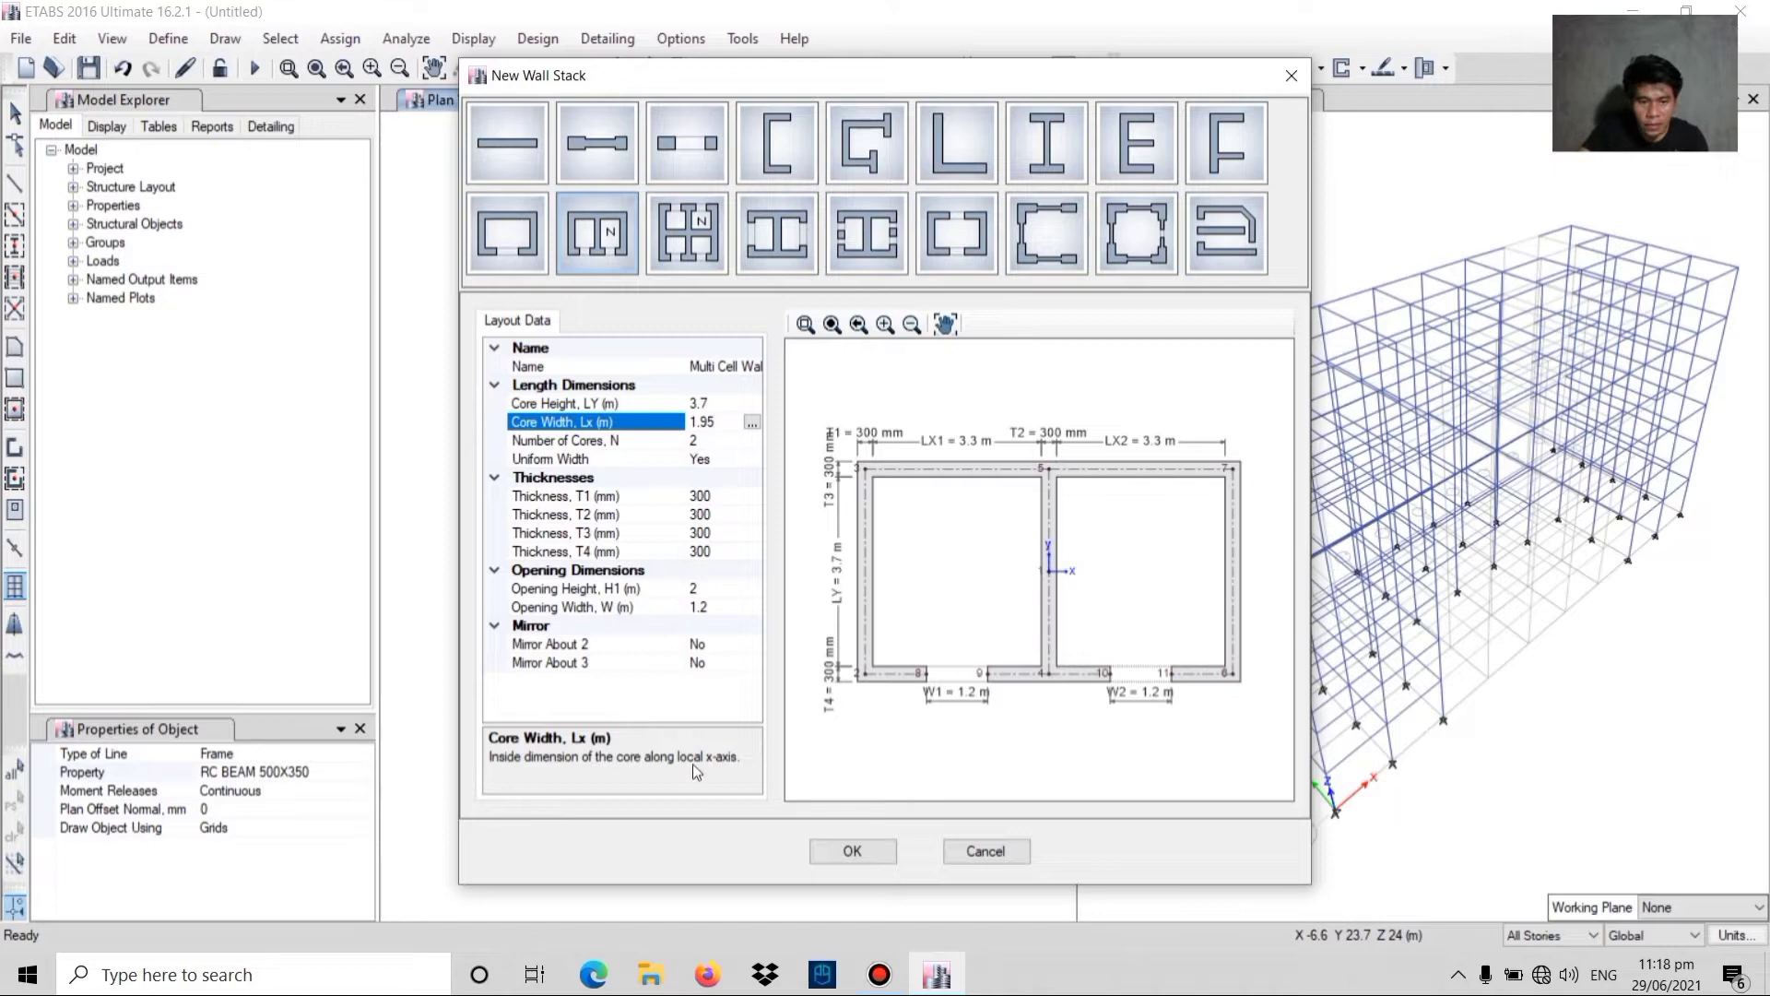
left_click(852, 850)
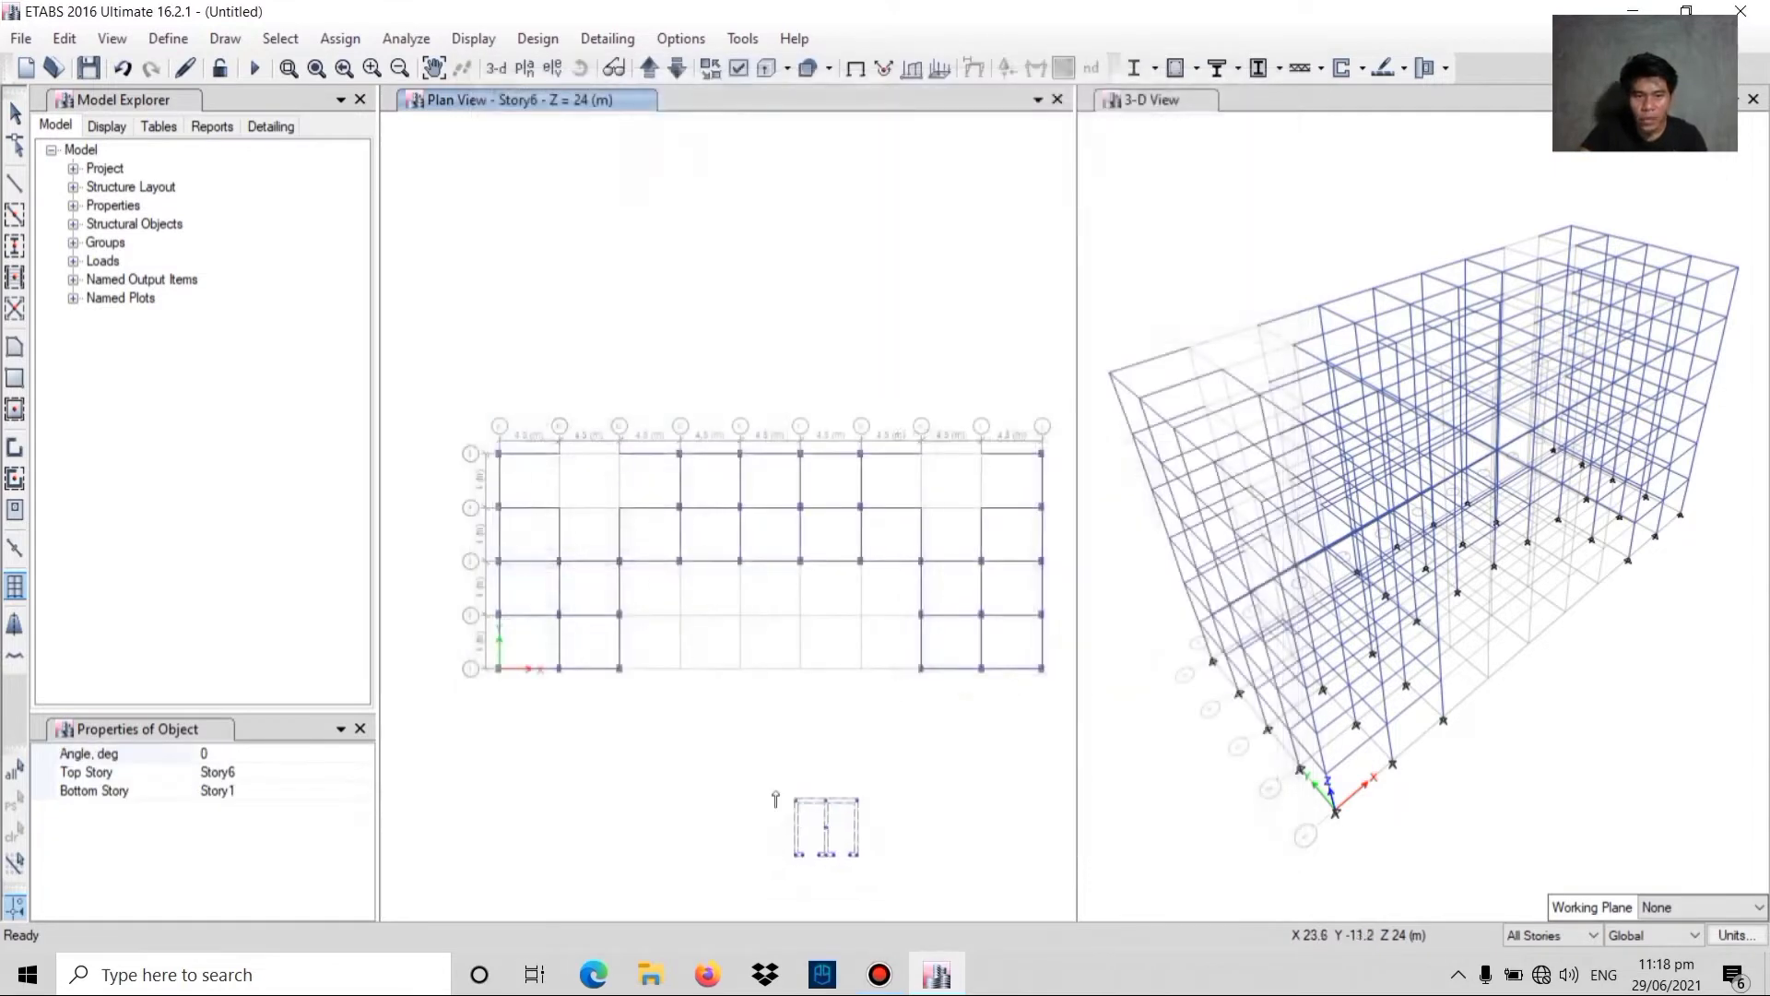
- Place the wall stack at 0 degrees from Story1 to Story6 in the open upper bays between grids B–C and H–I
left_click(589, 488)
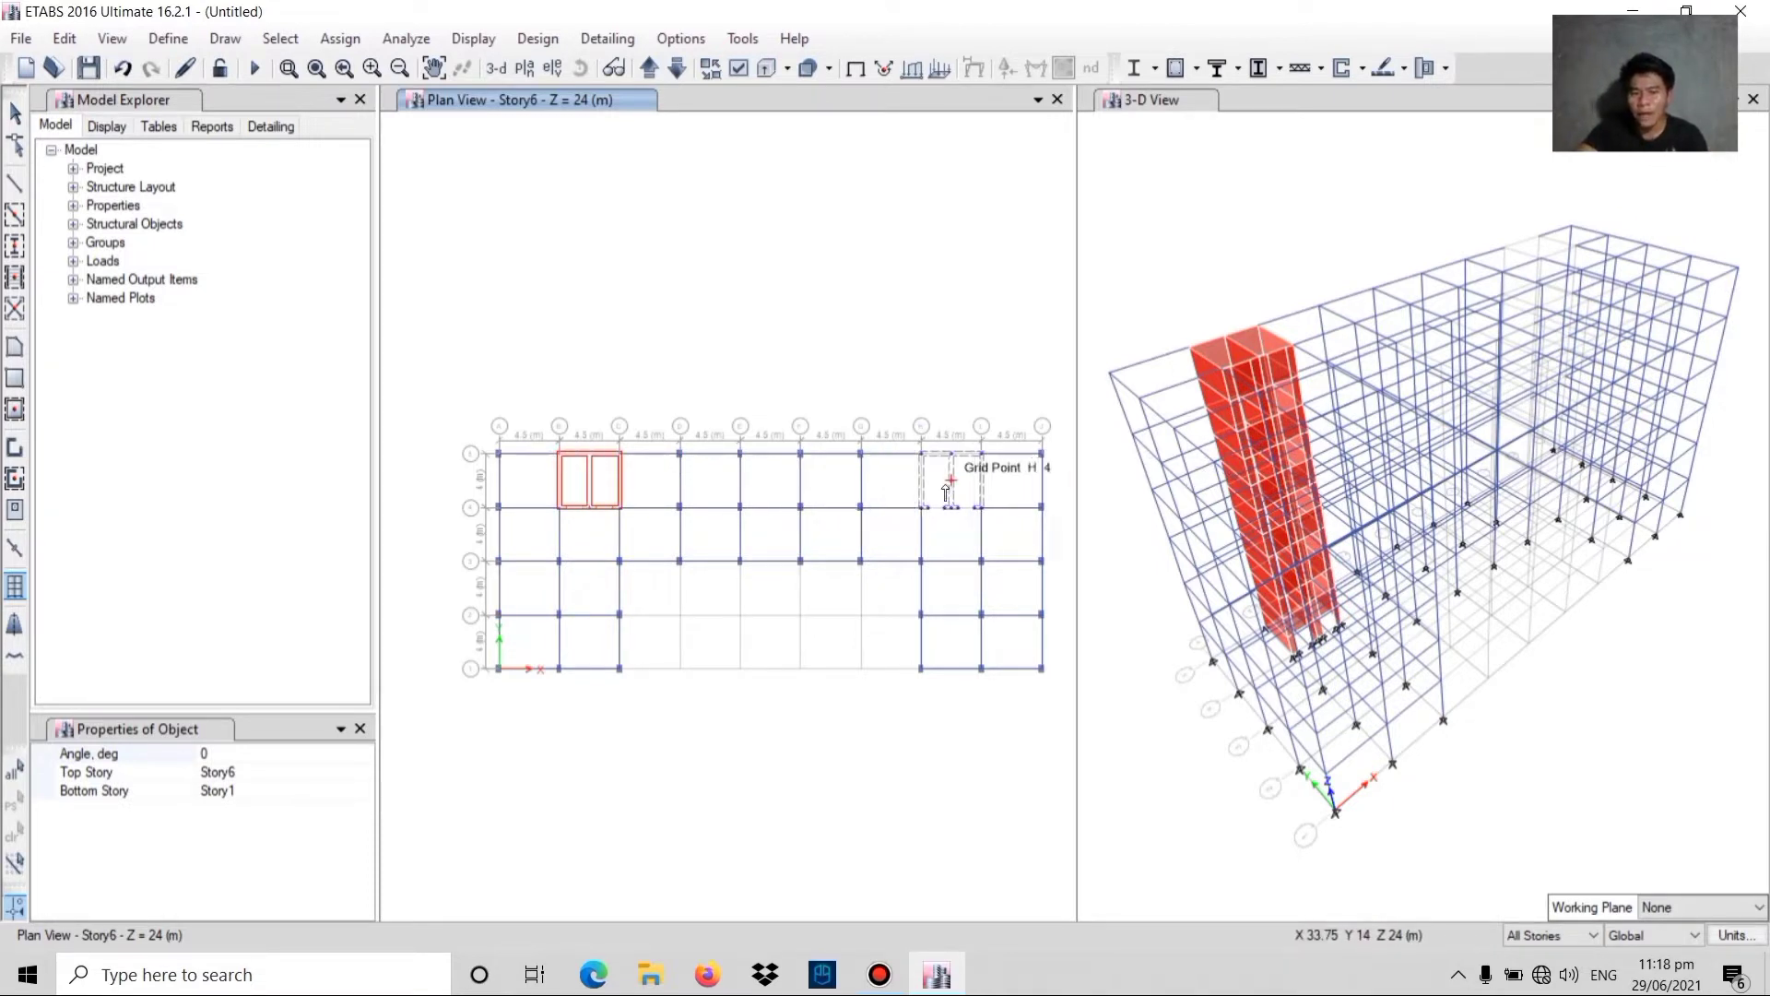
left_click(946, 491)
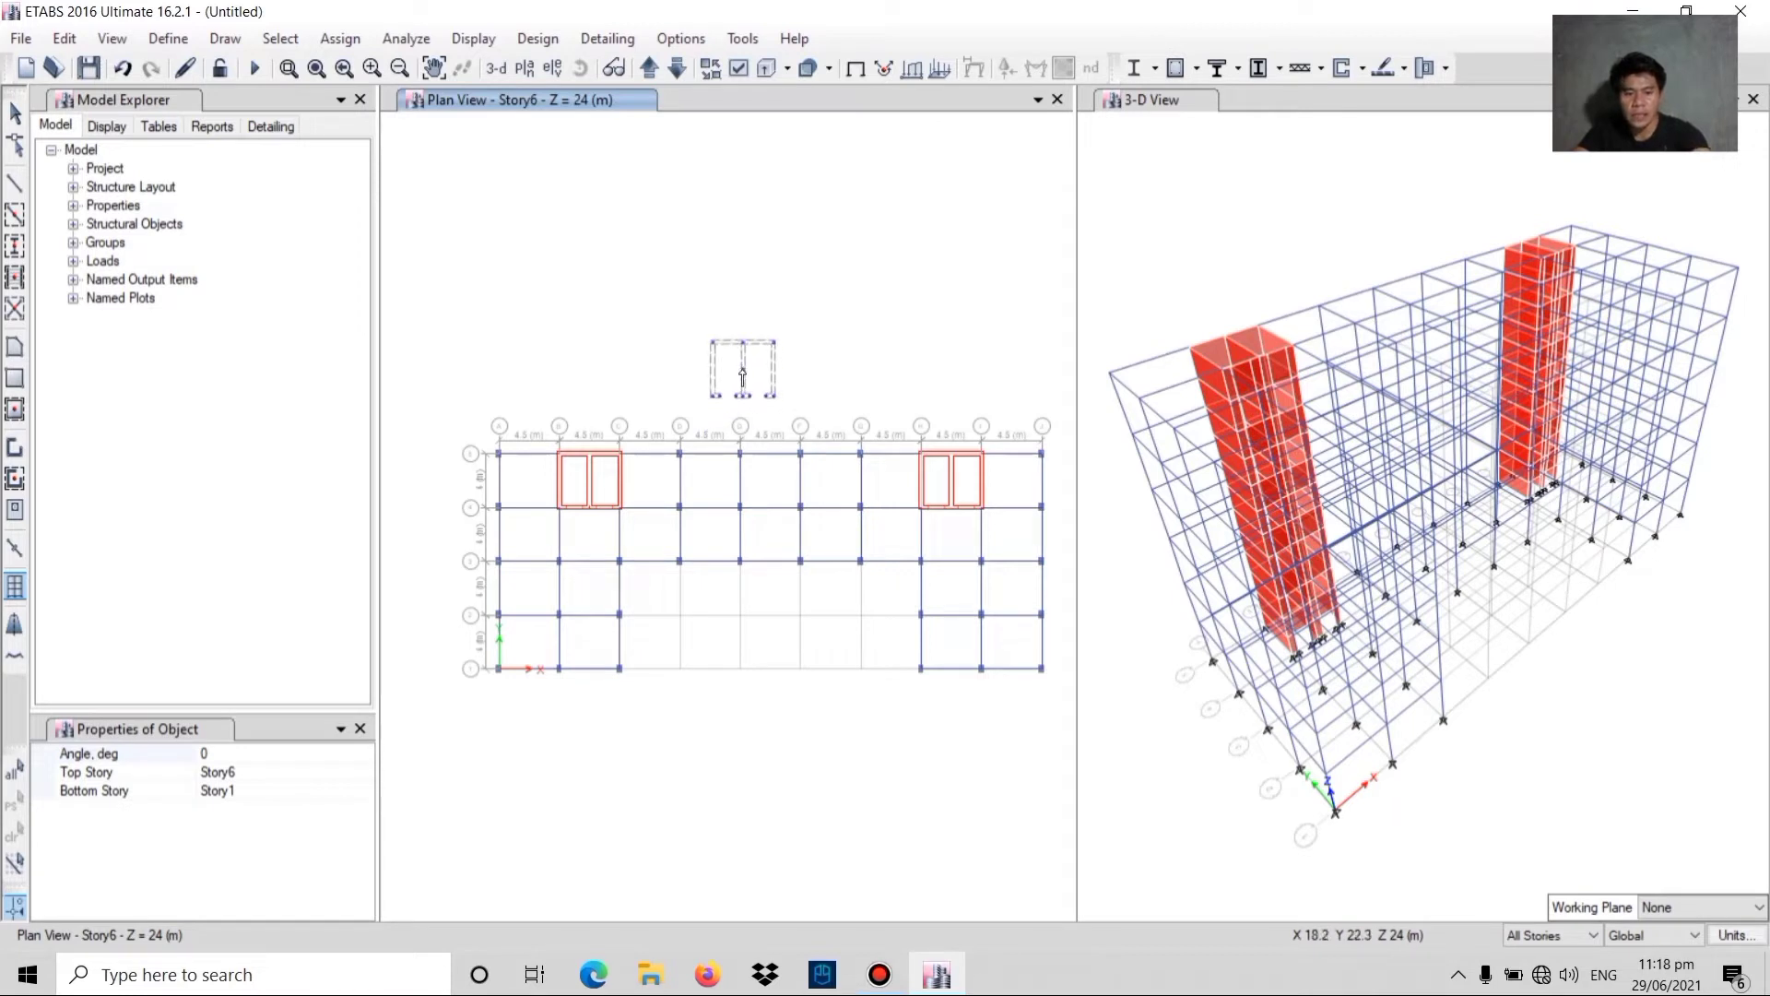
key("Escape")
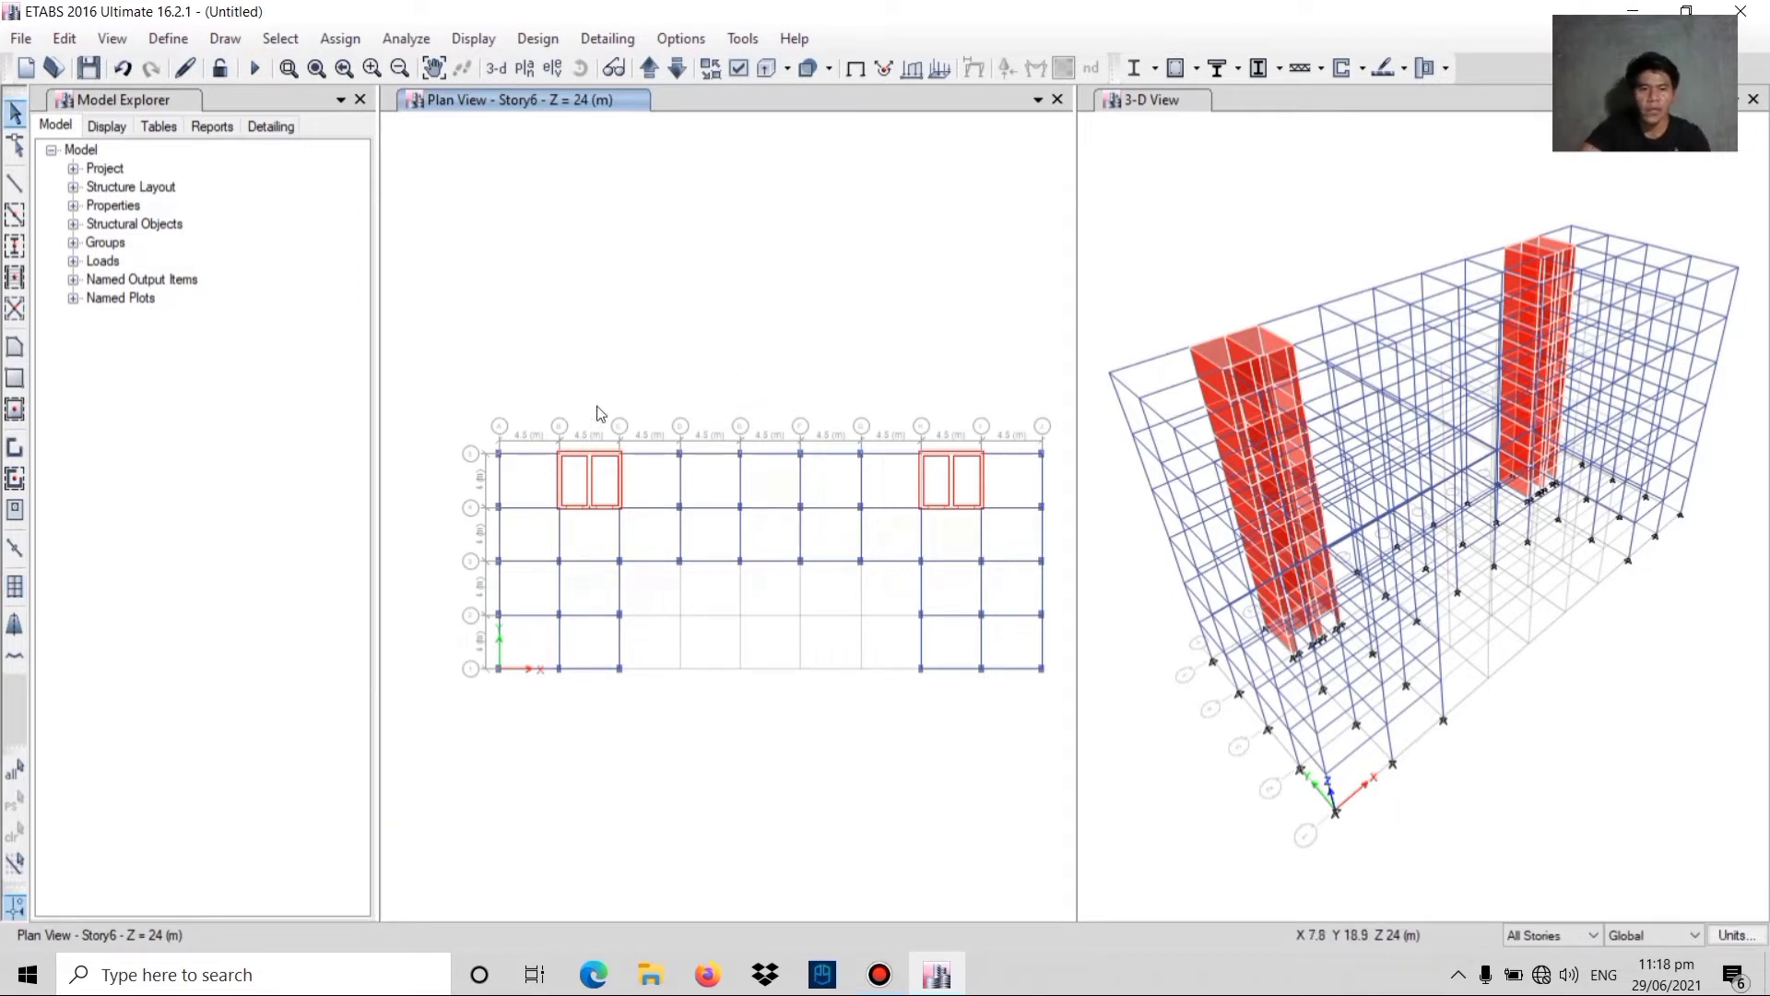
- Delete the middle panel of the lower wall in both cells of the B–C core on all stories
scroll(572, 505, "up", 5)
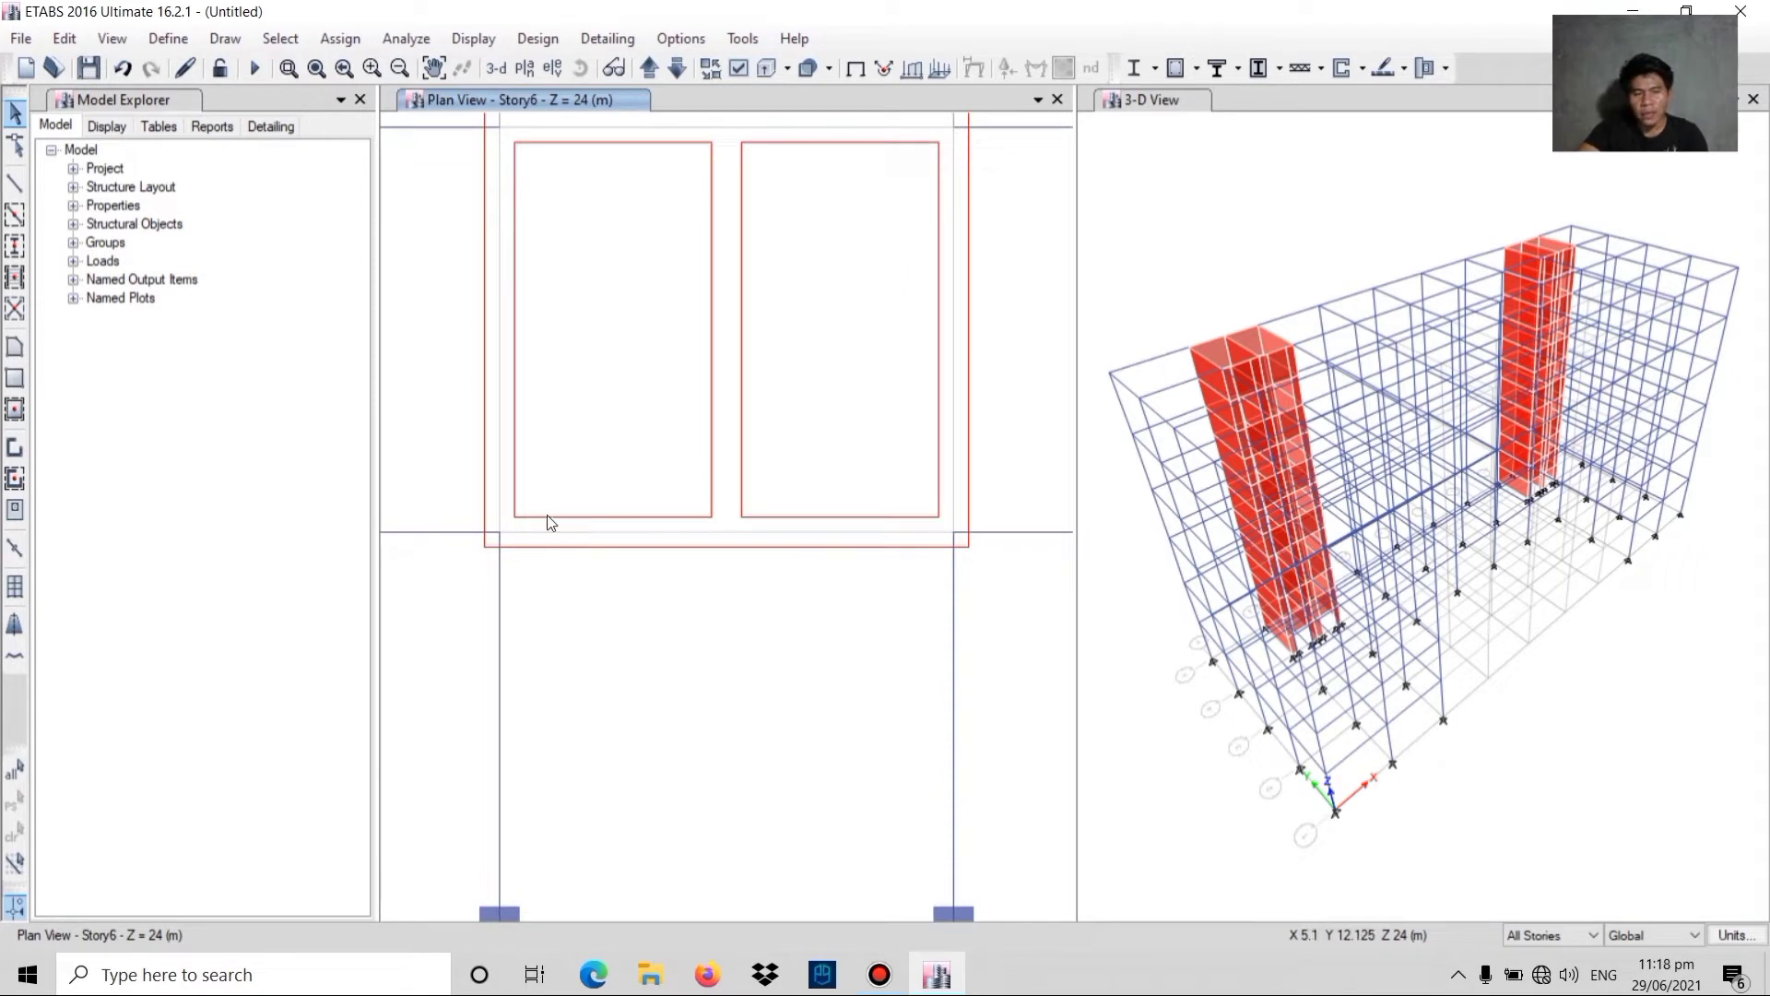
left_click(14, 116)
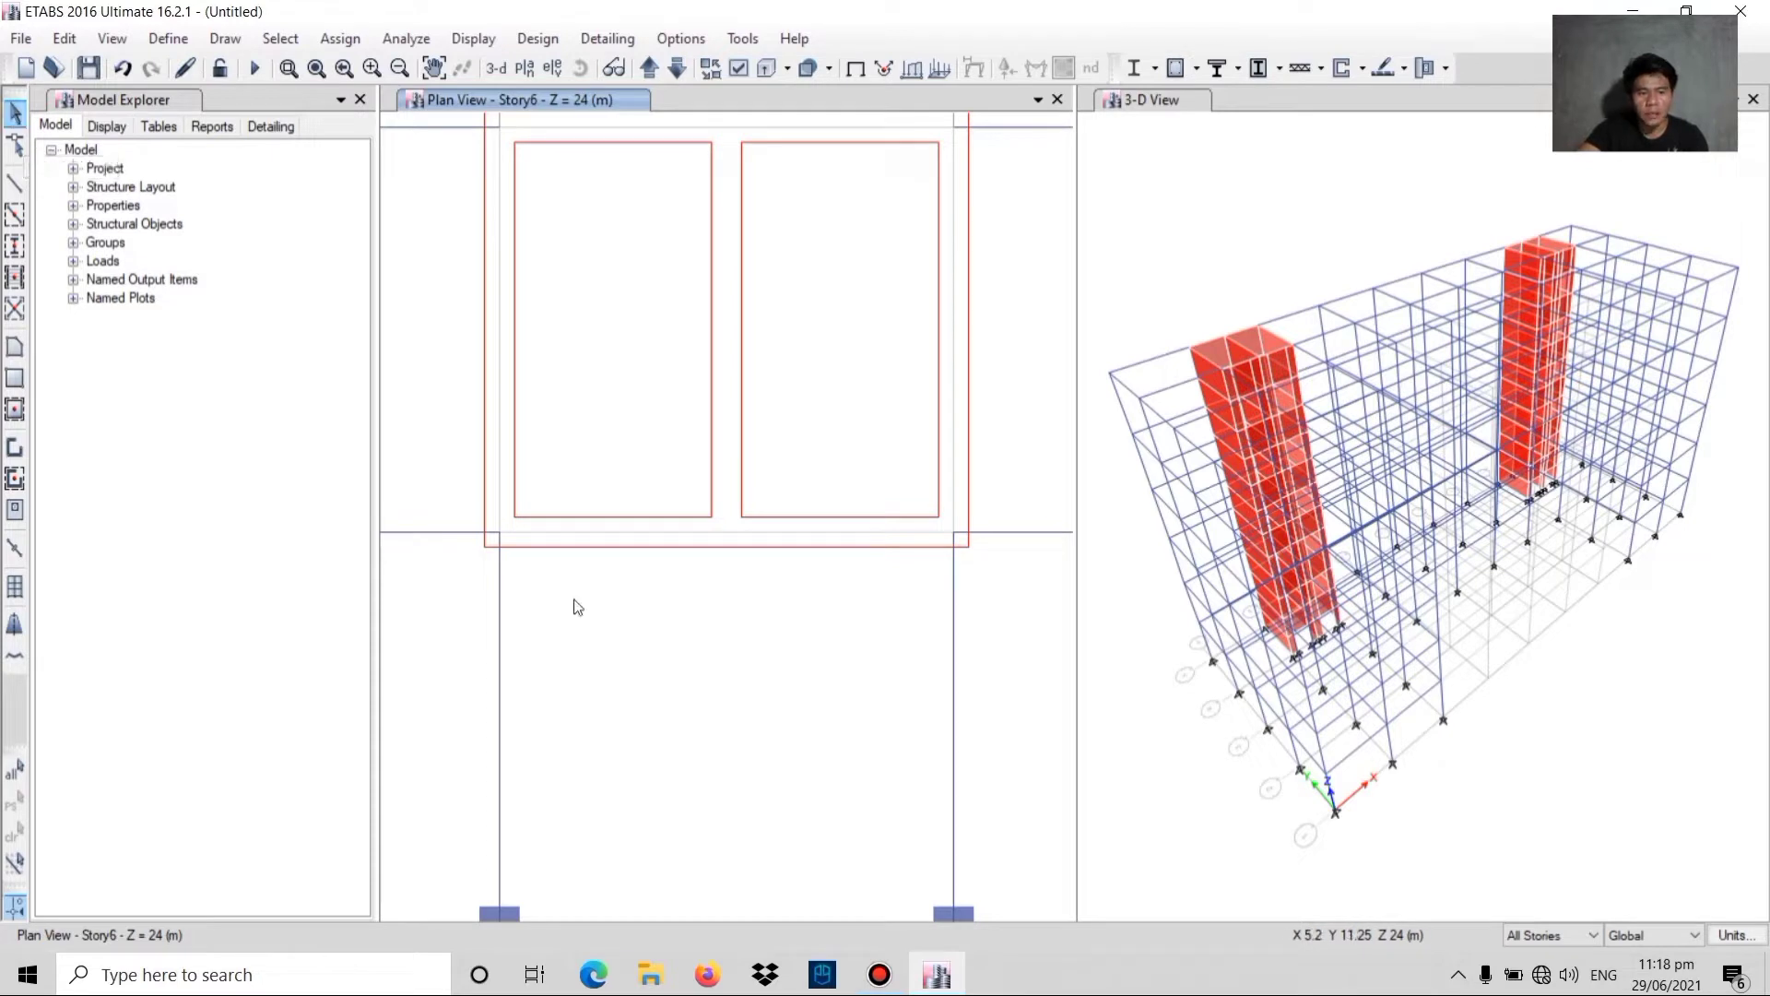
left_click(612, 531)
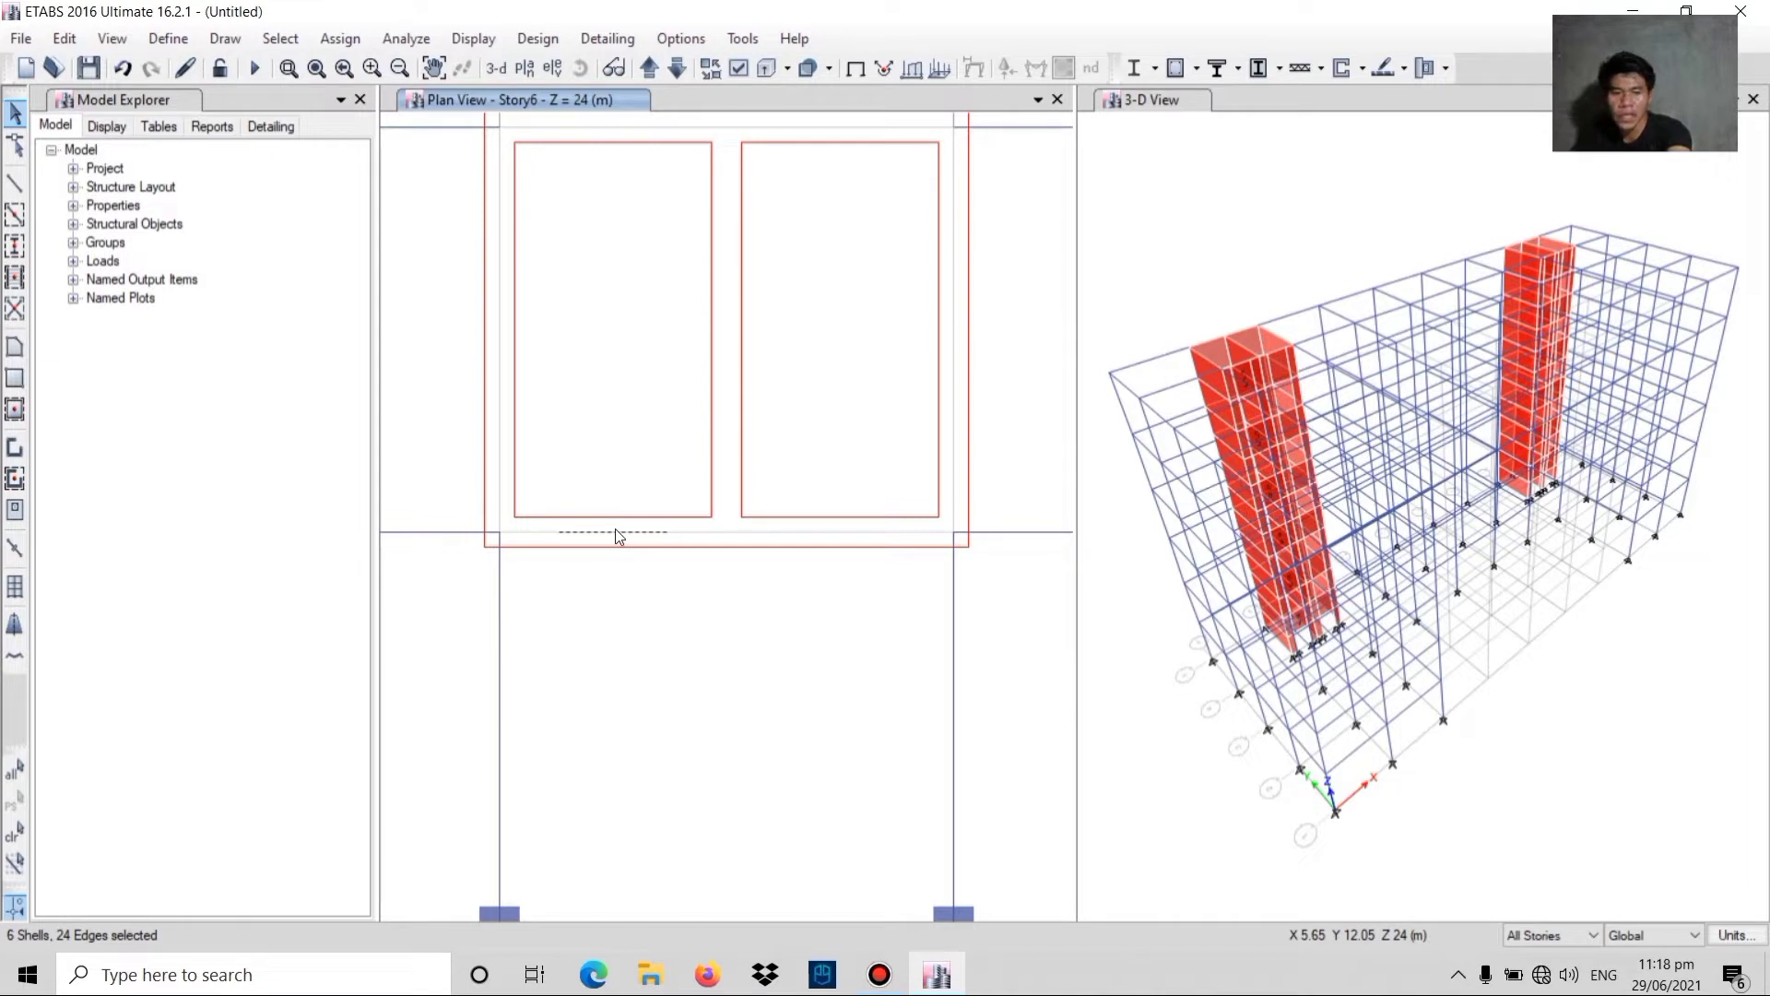
key("Delete")
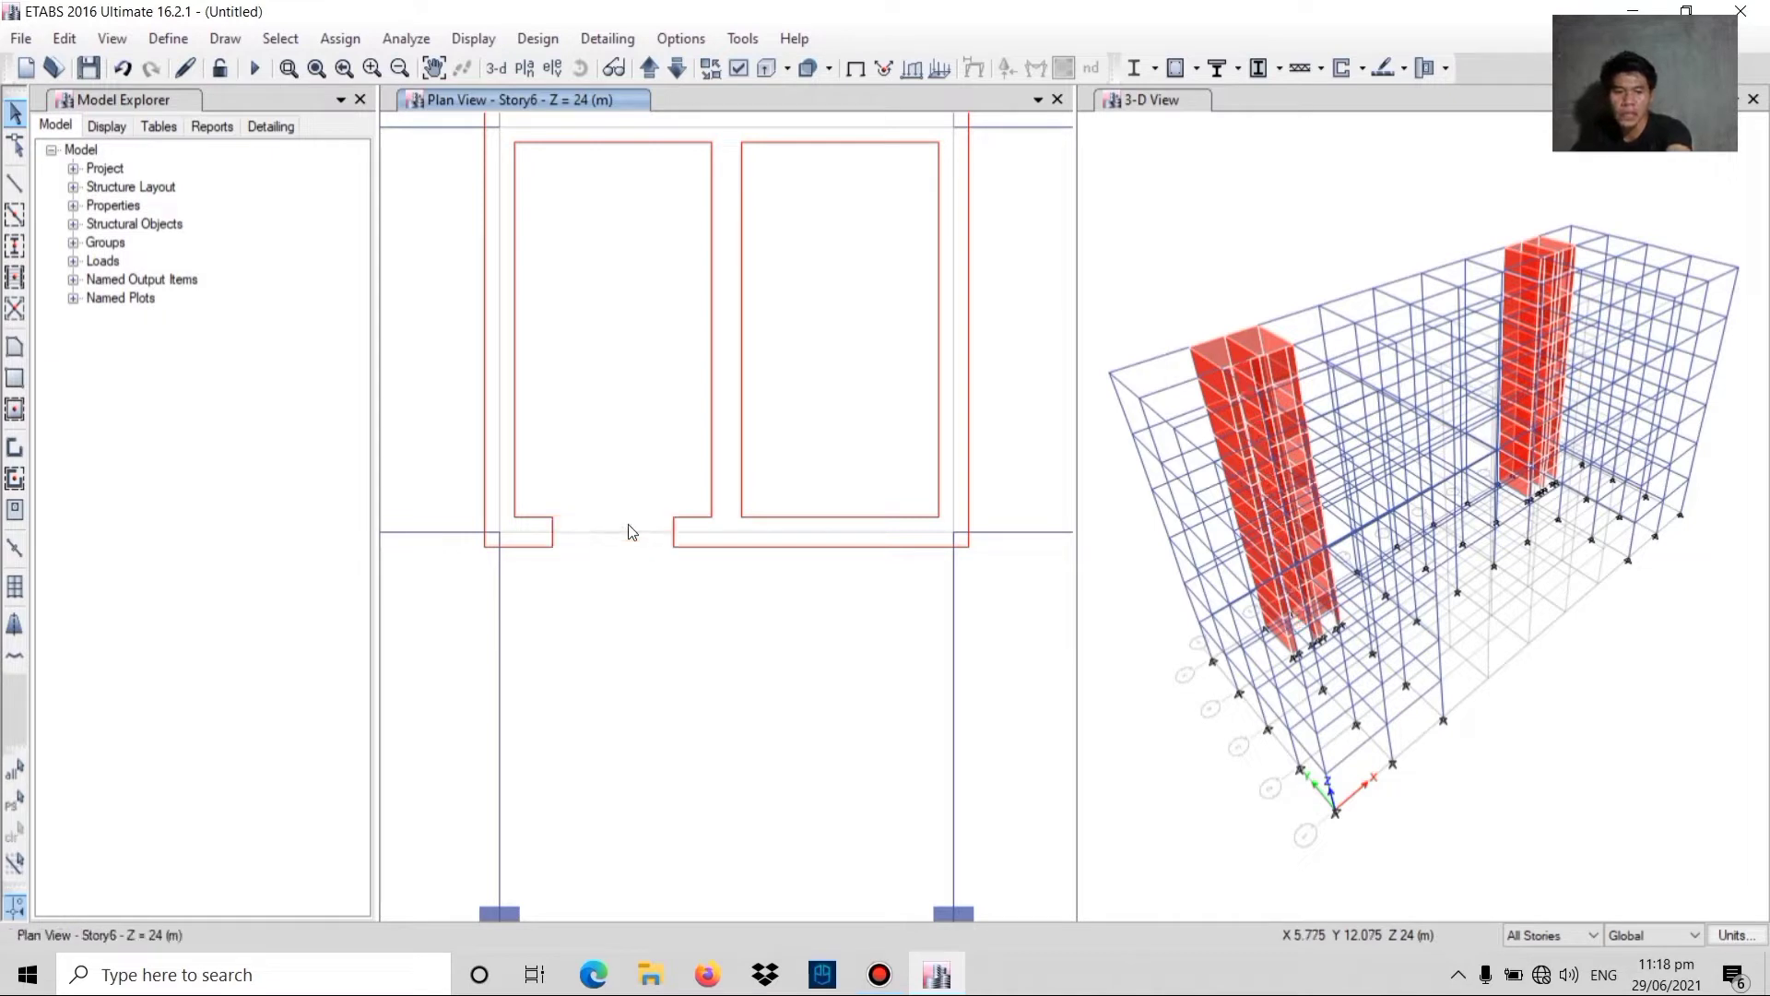
left_click(841, 535)
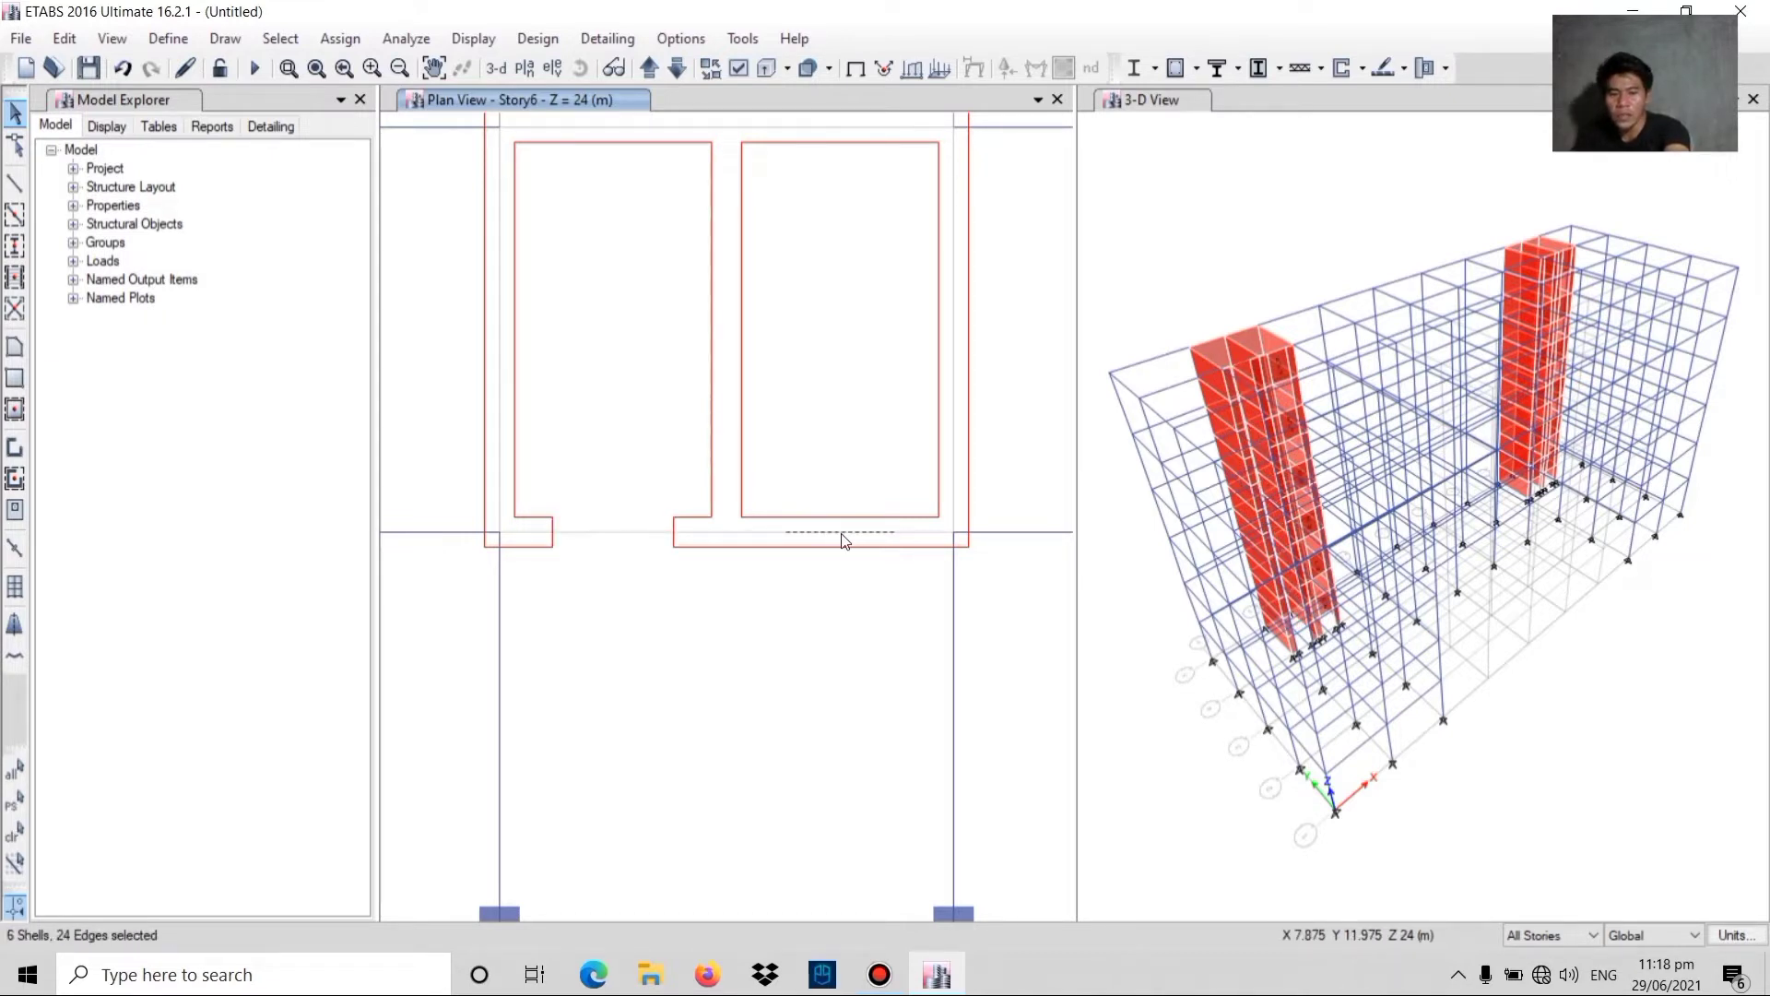
- Delete the matching middle panels of the lower wall in both cells of the H–I core on all stories
scroll(773, 512, "down", 3)
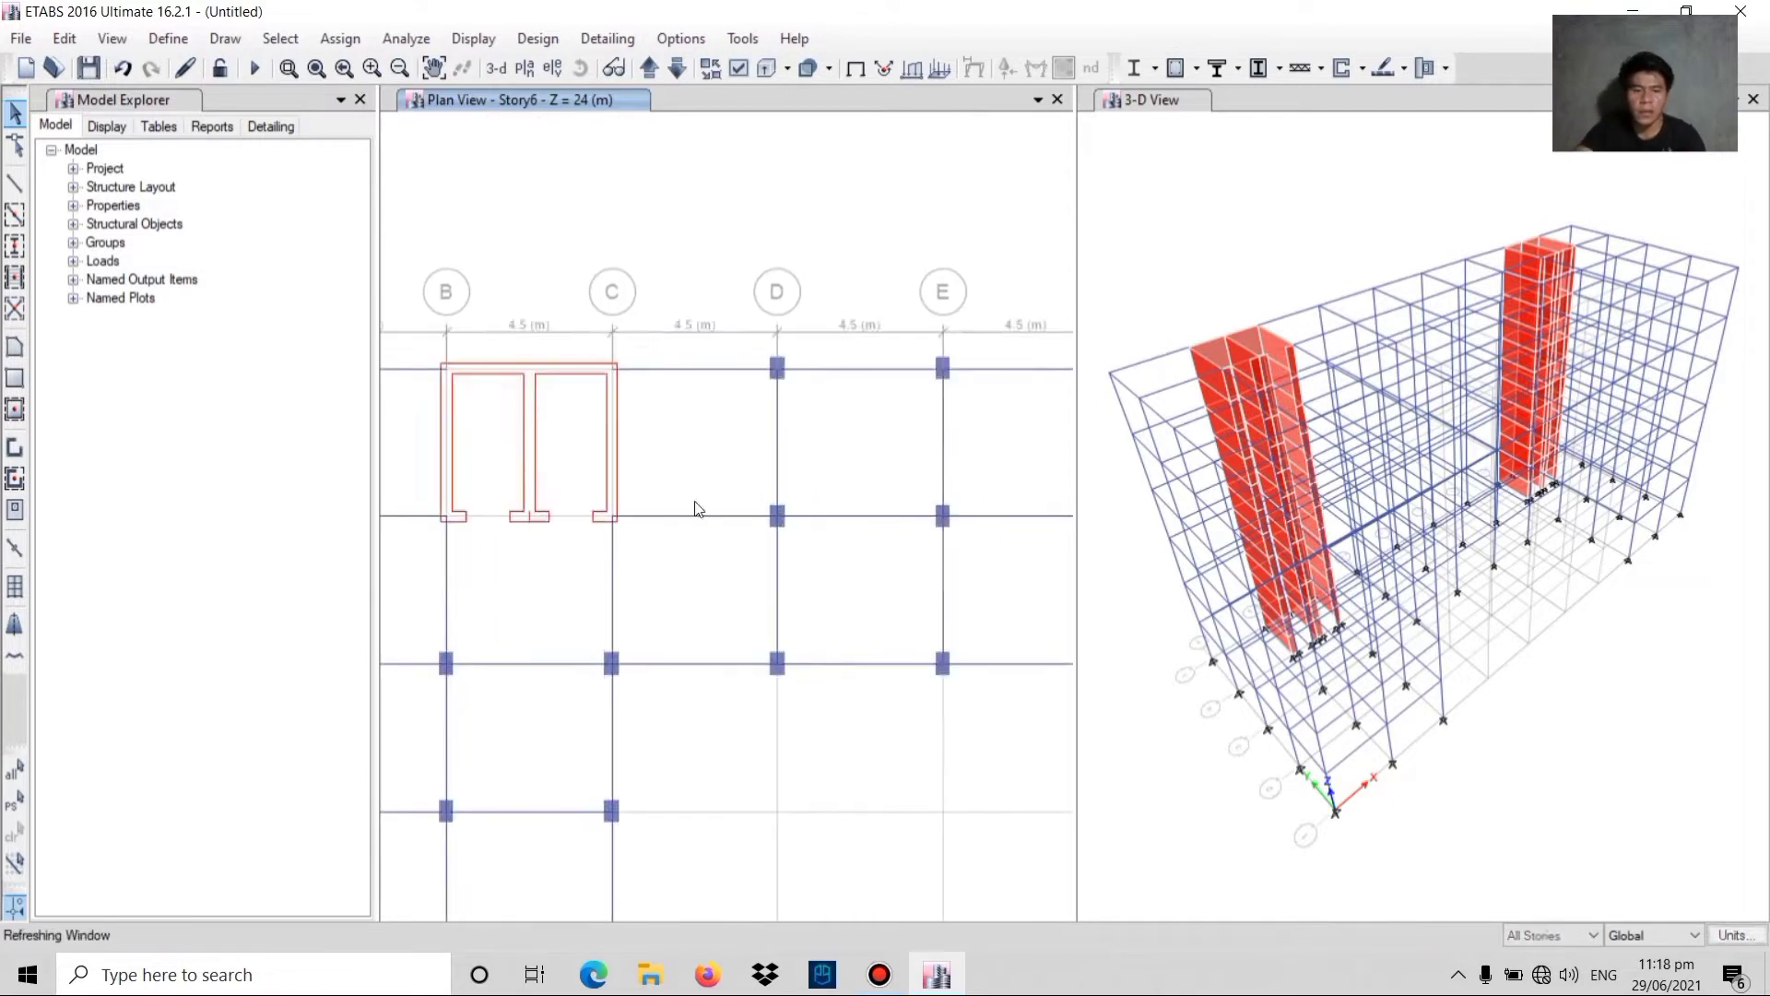
scroll(695, 508, "down", 2)
scroll(790, 541, "up", 3)
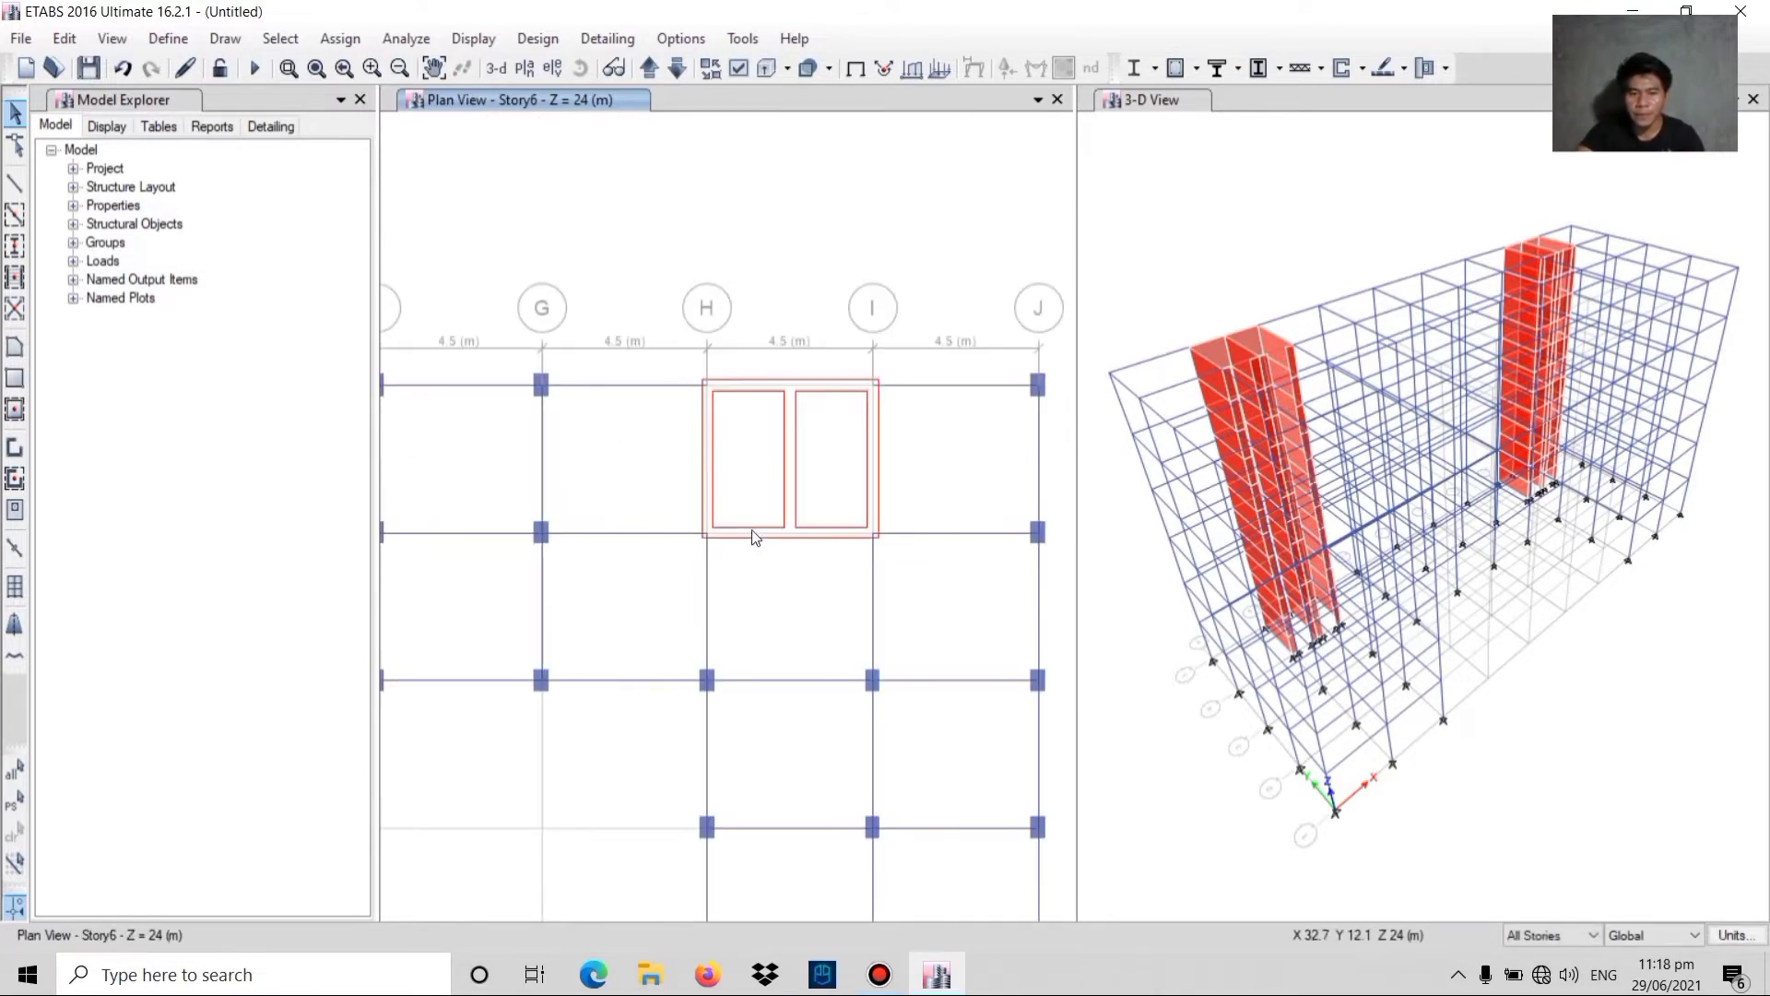
scroll(752, 537, "up", 2)
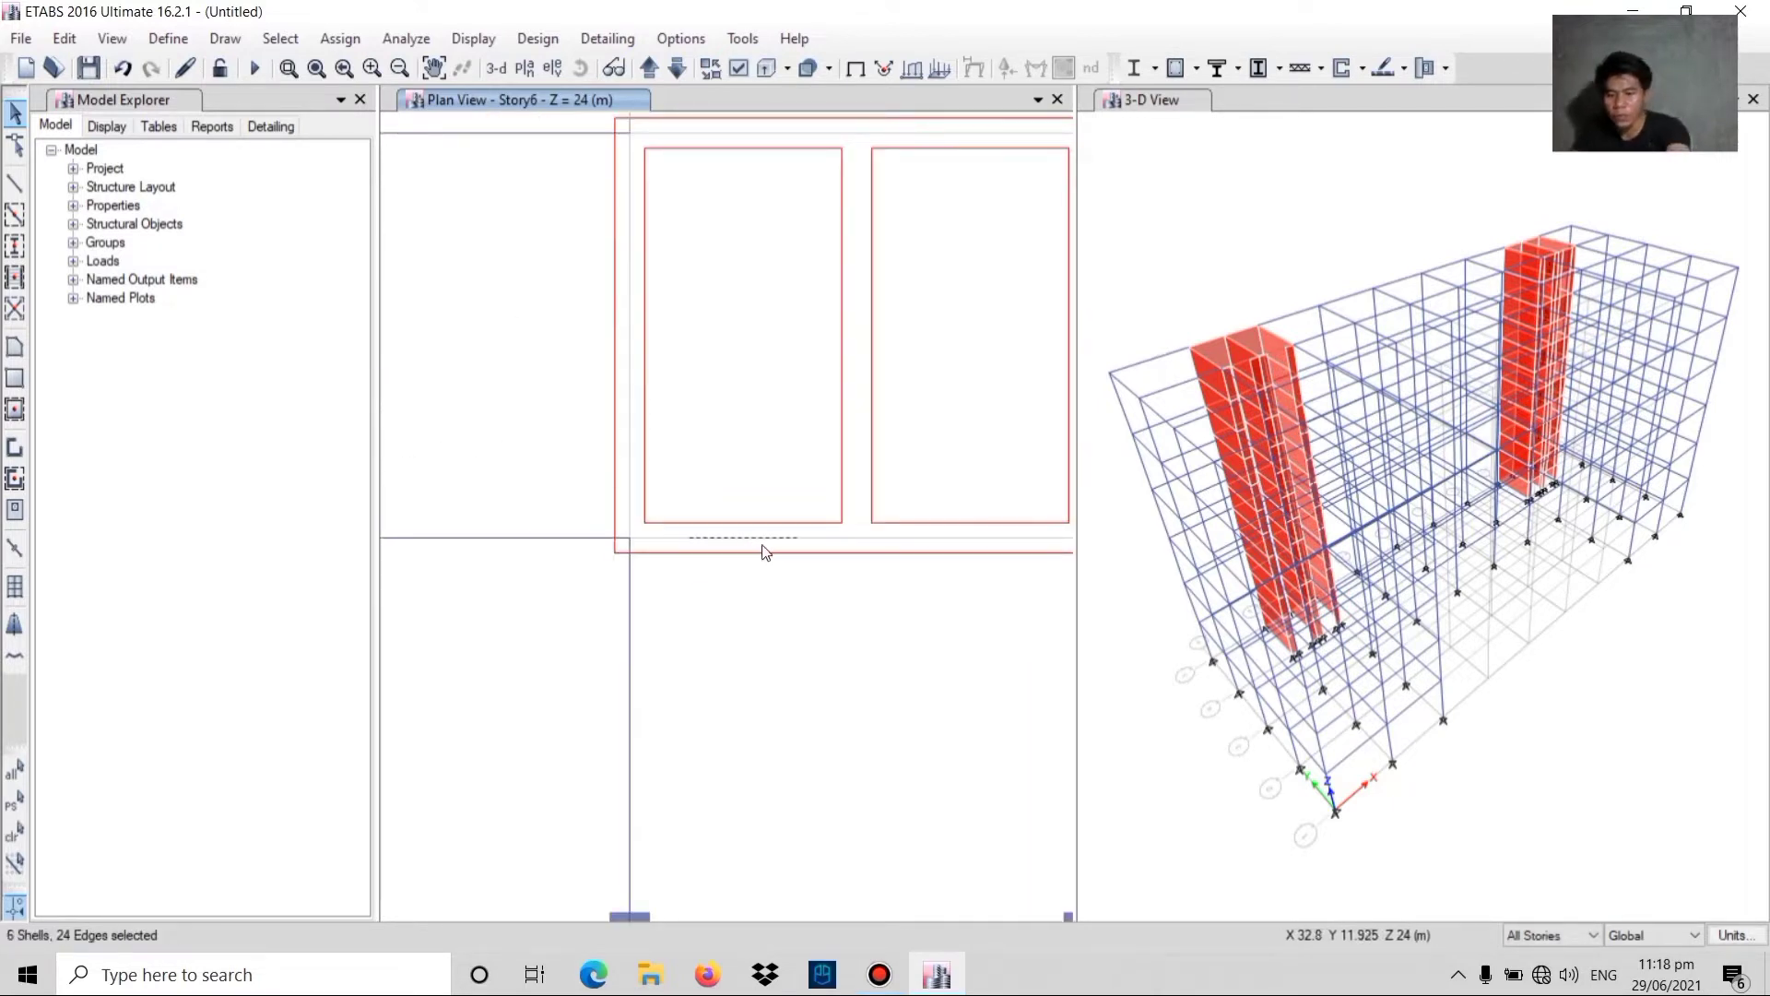
key("Delete")
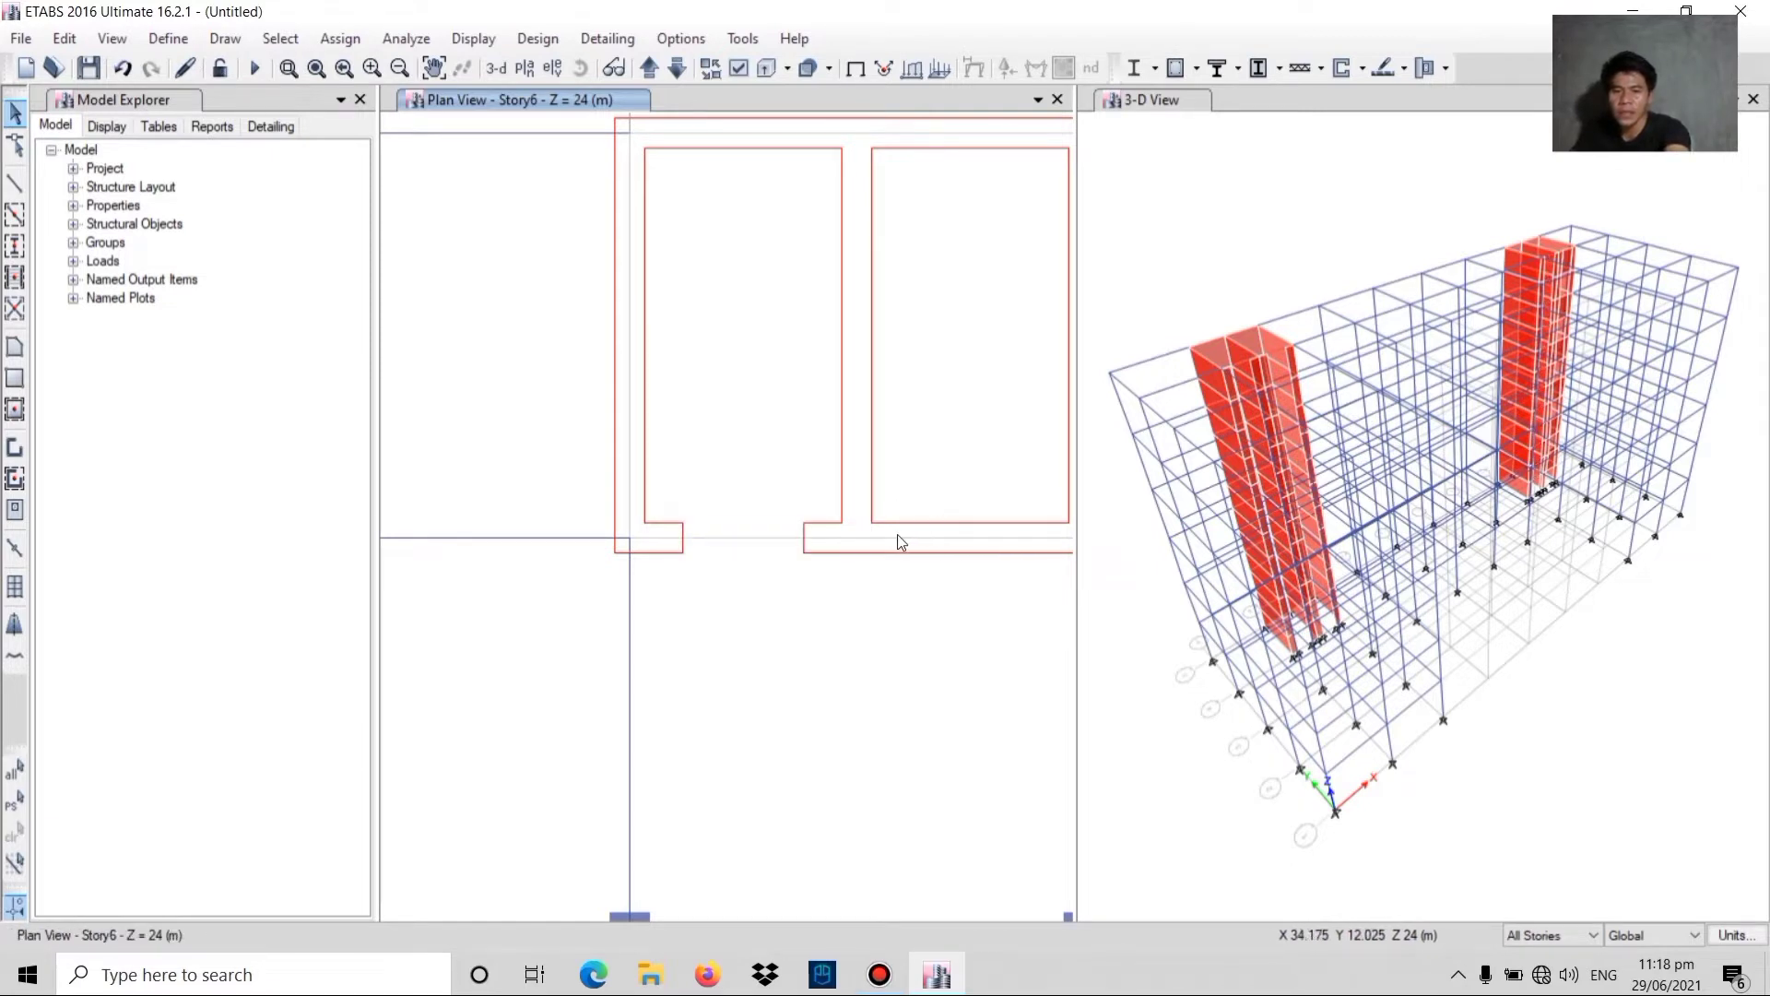
scroll(901, 540, "down", 2)
scroll(921, 540, "up", 3)
left_click(927, 578)
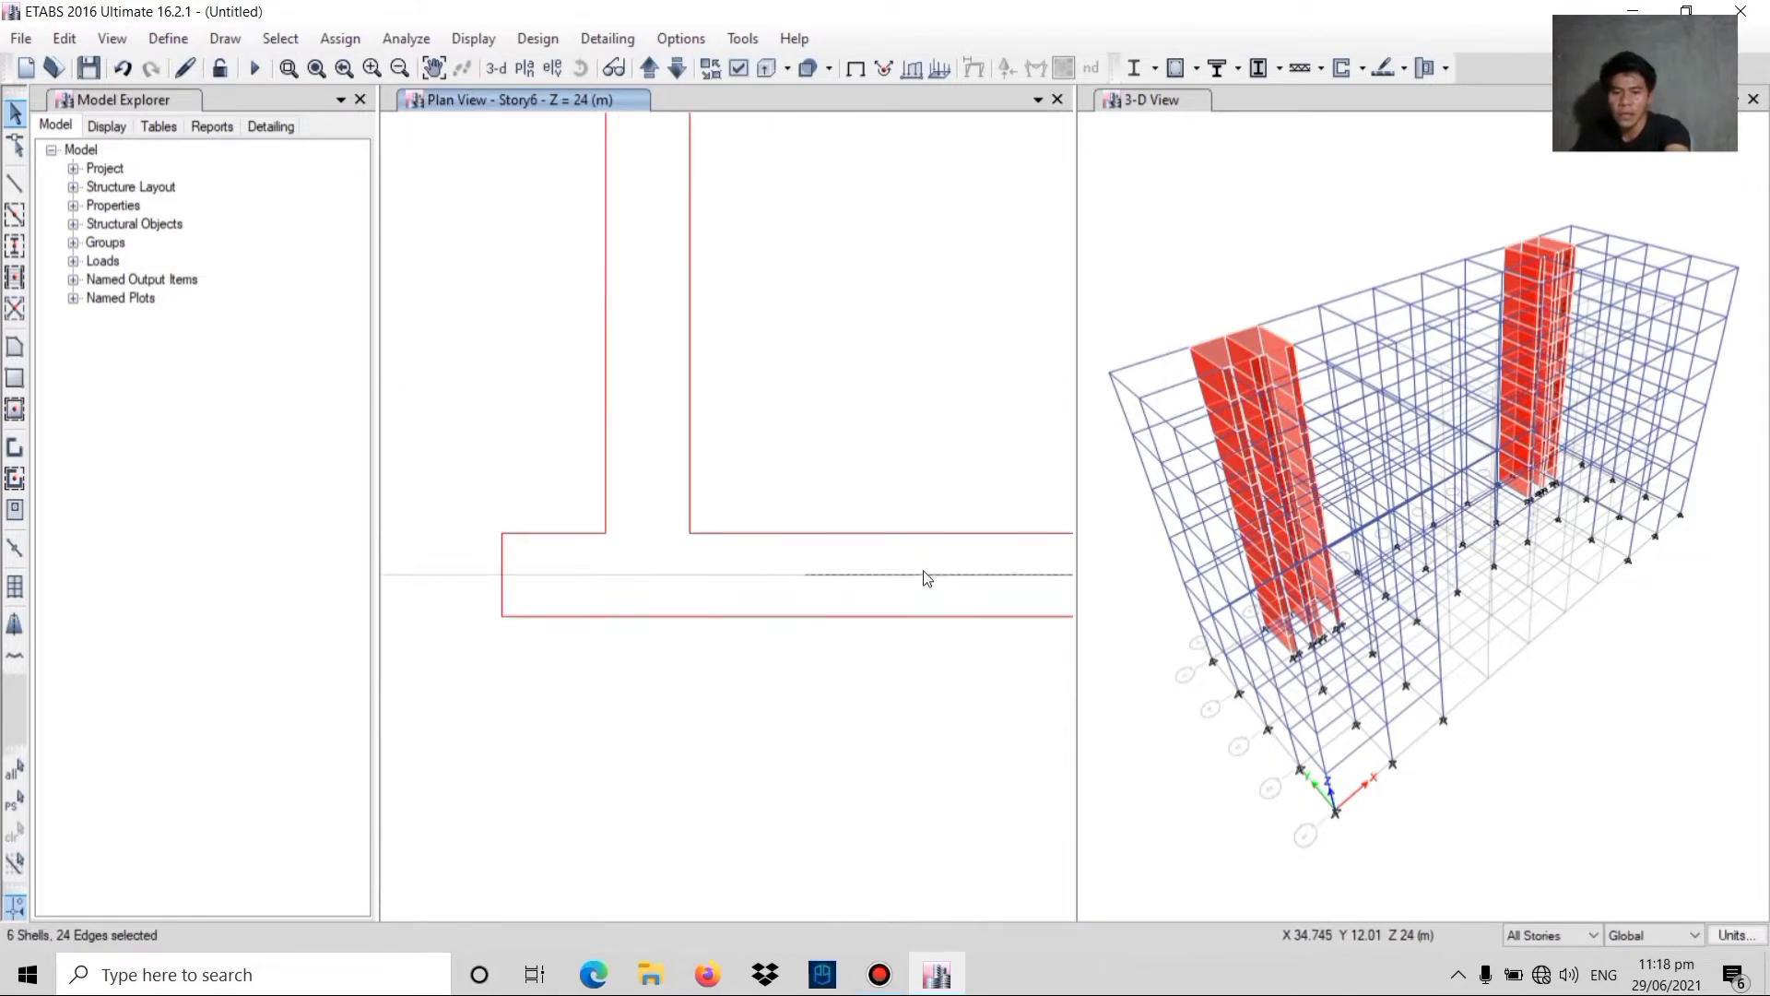
key("Delete")
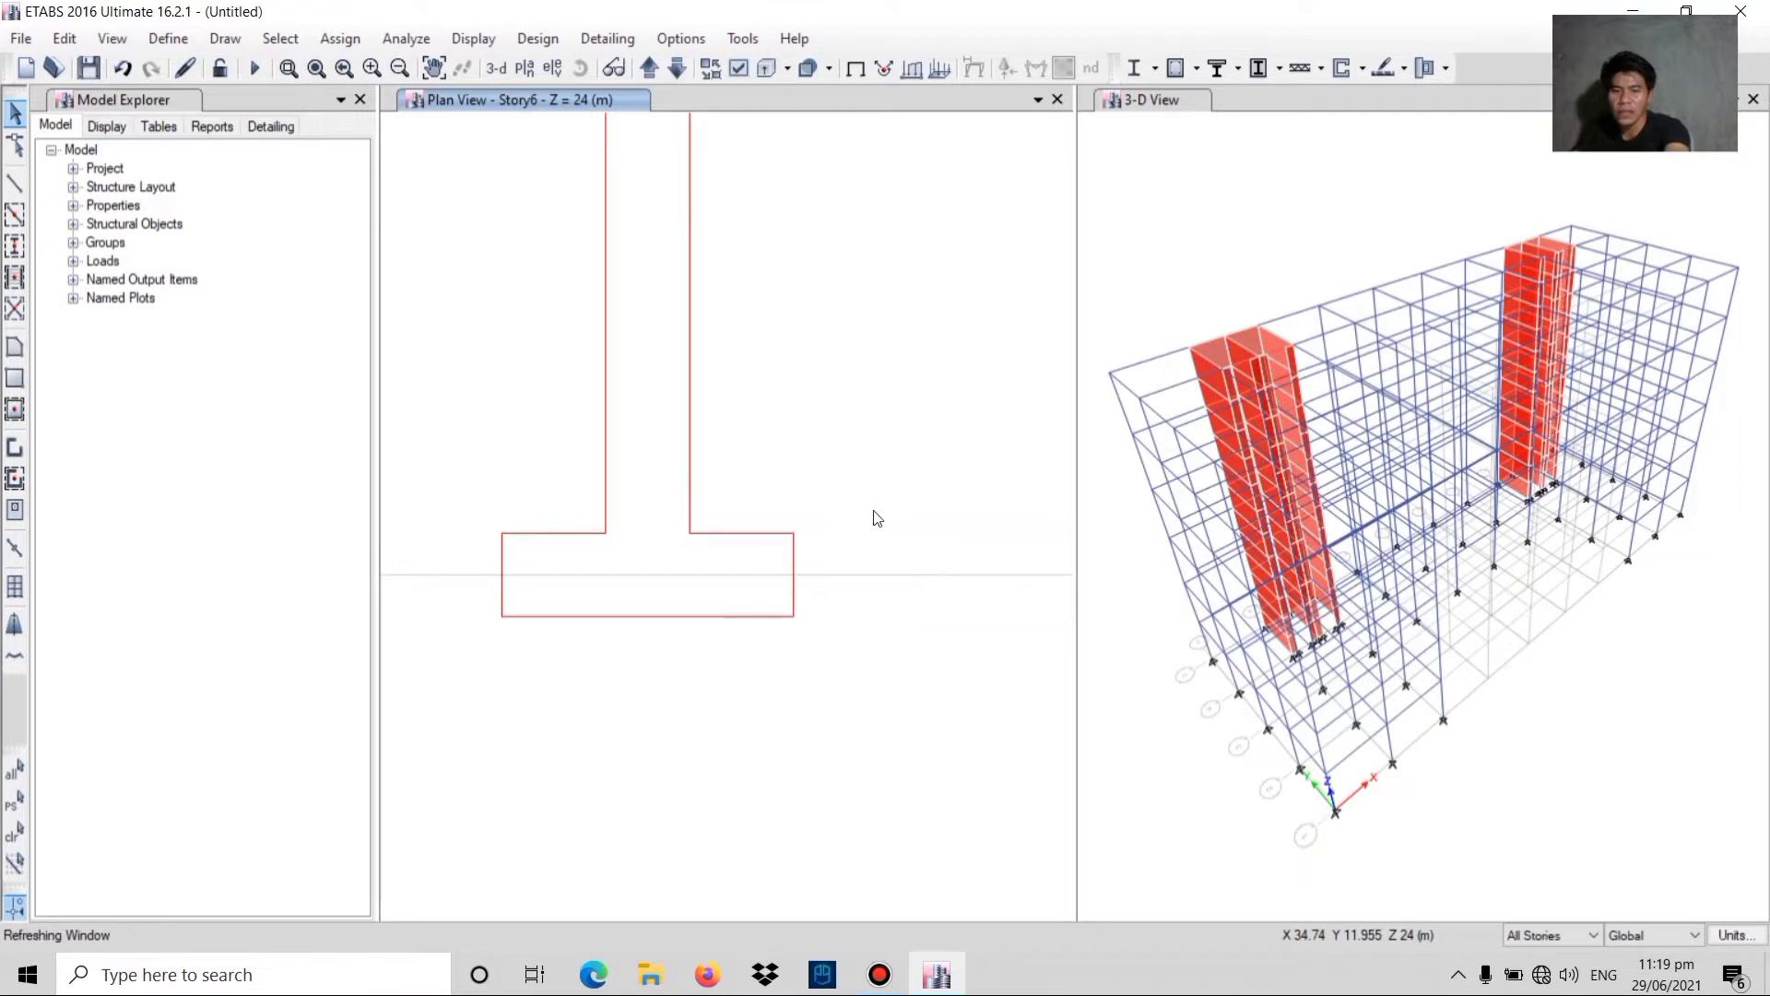
- Rename the Plank1 slab property as 200, with 4000Psi material, Membrane modeling, Slab type and 200 mm thickness
scroll(877, 518, "down", 4)
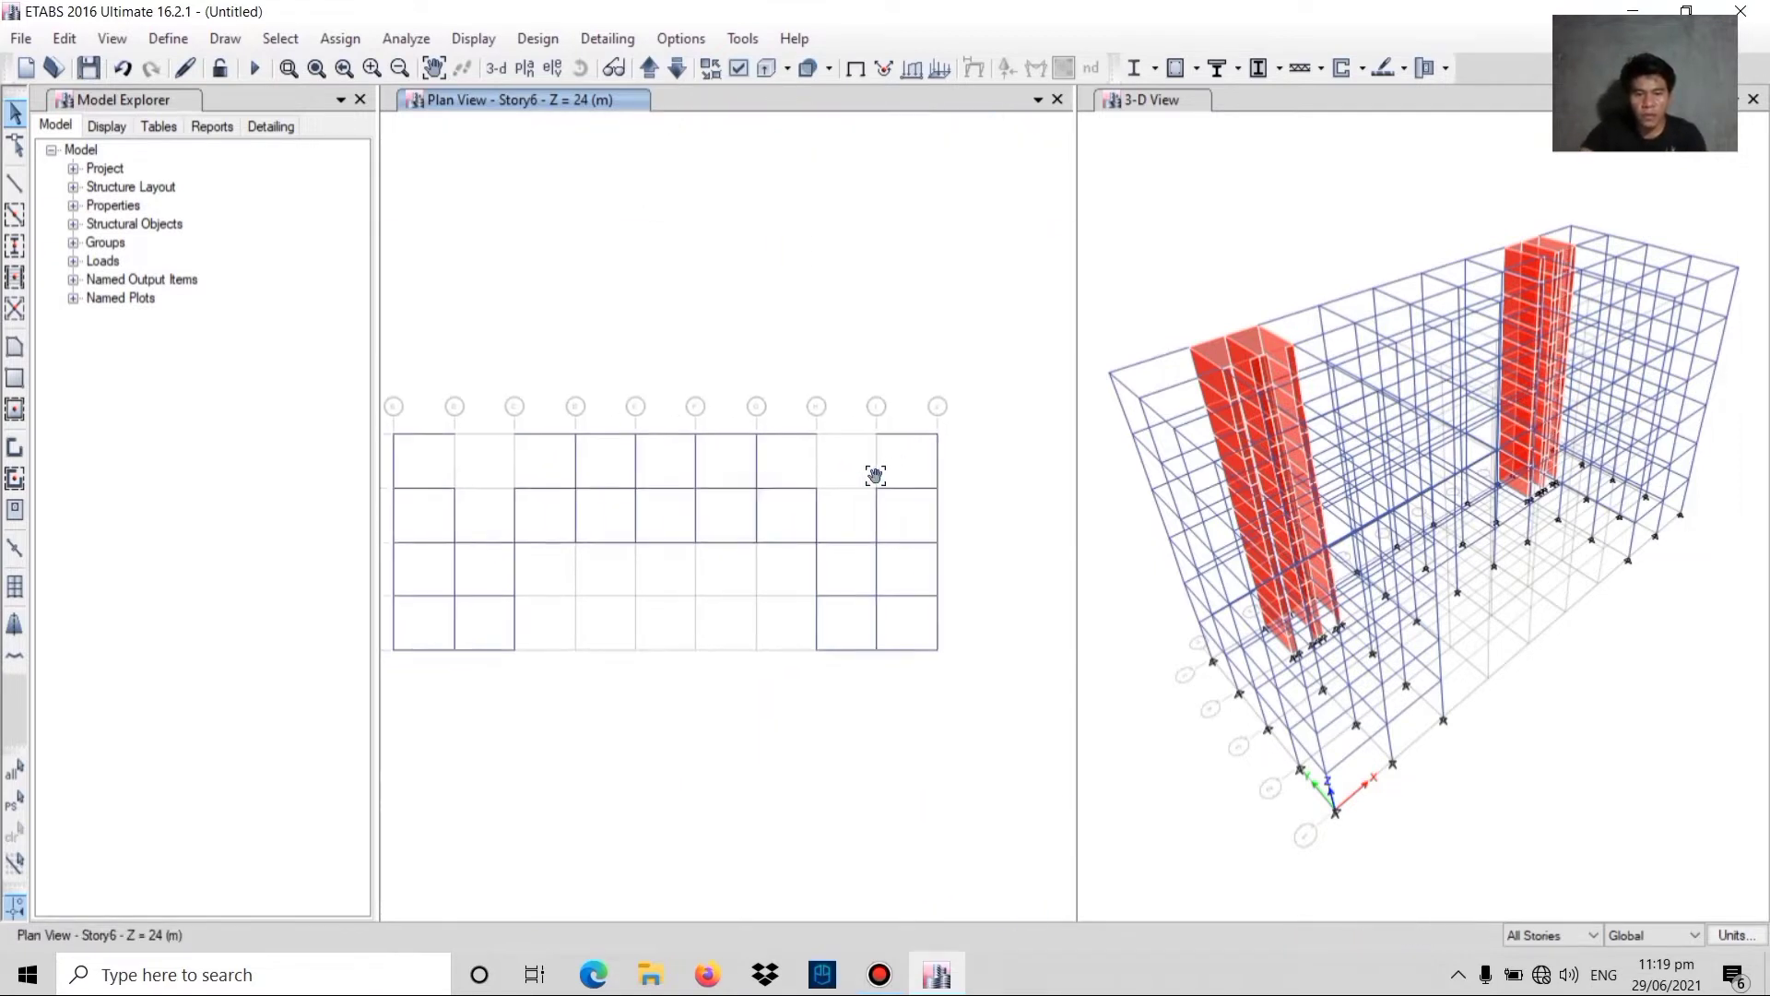
middle_click_drag(688, 522, 715, 494)
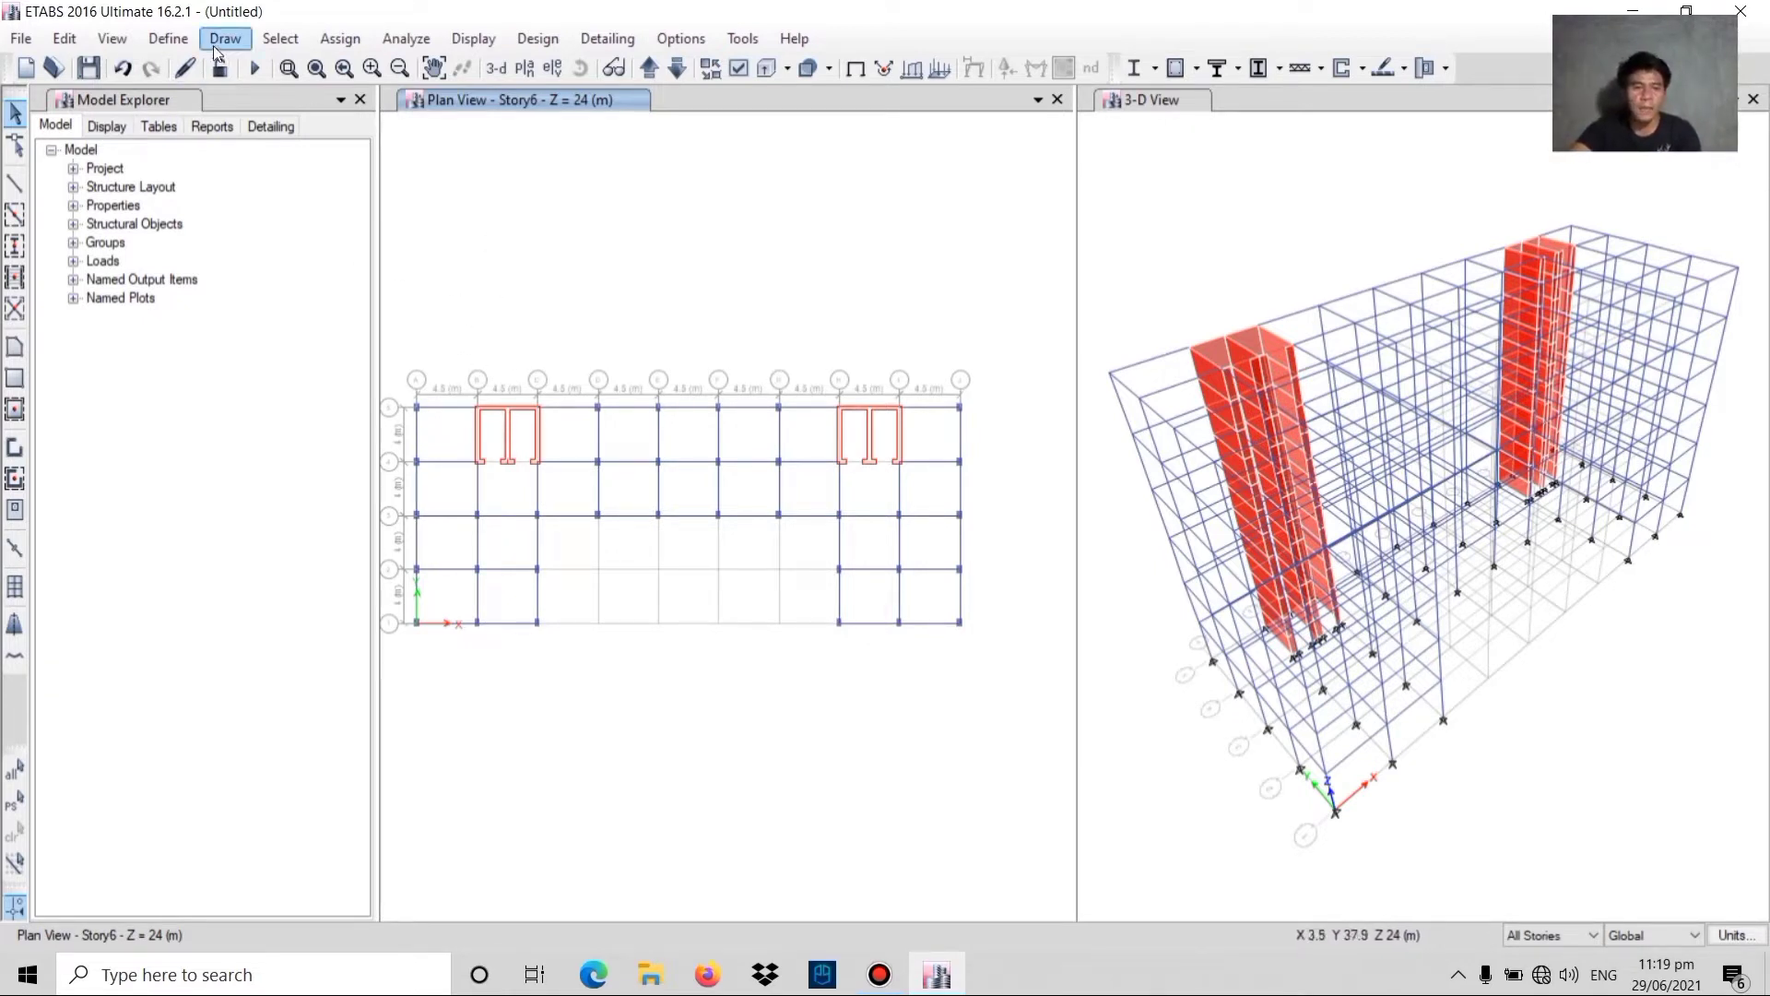
left_click(170, 39)
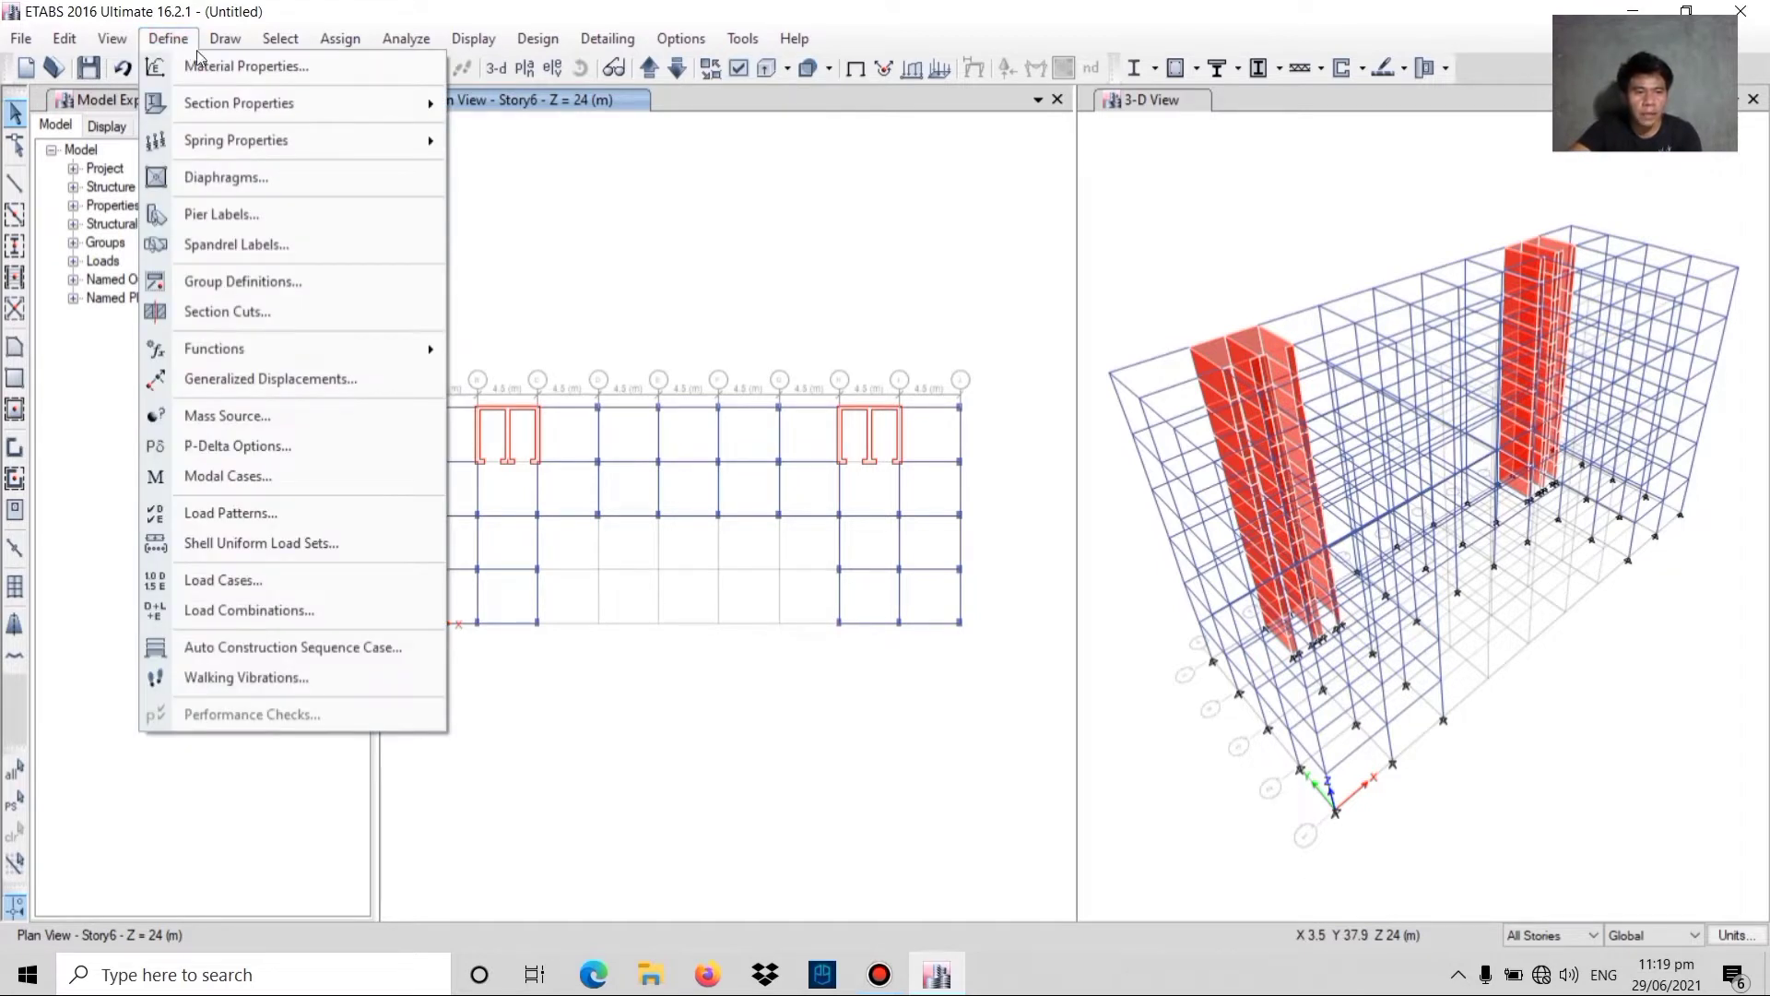
mouse_move(274, 105)
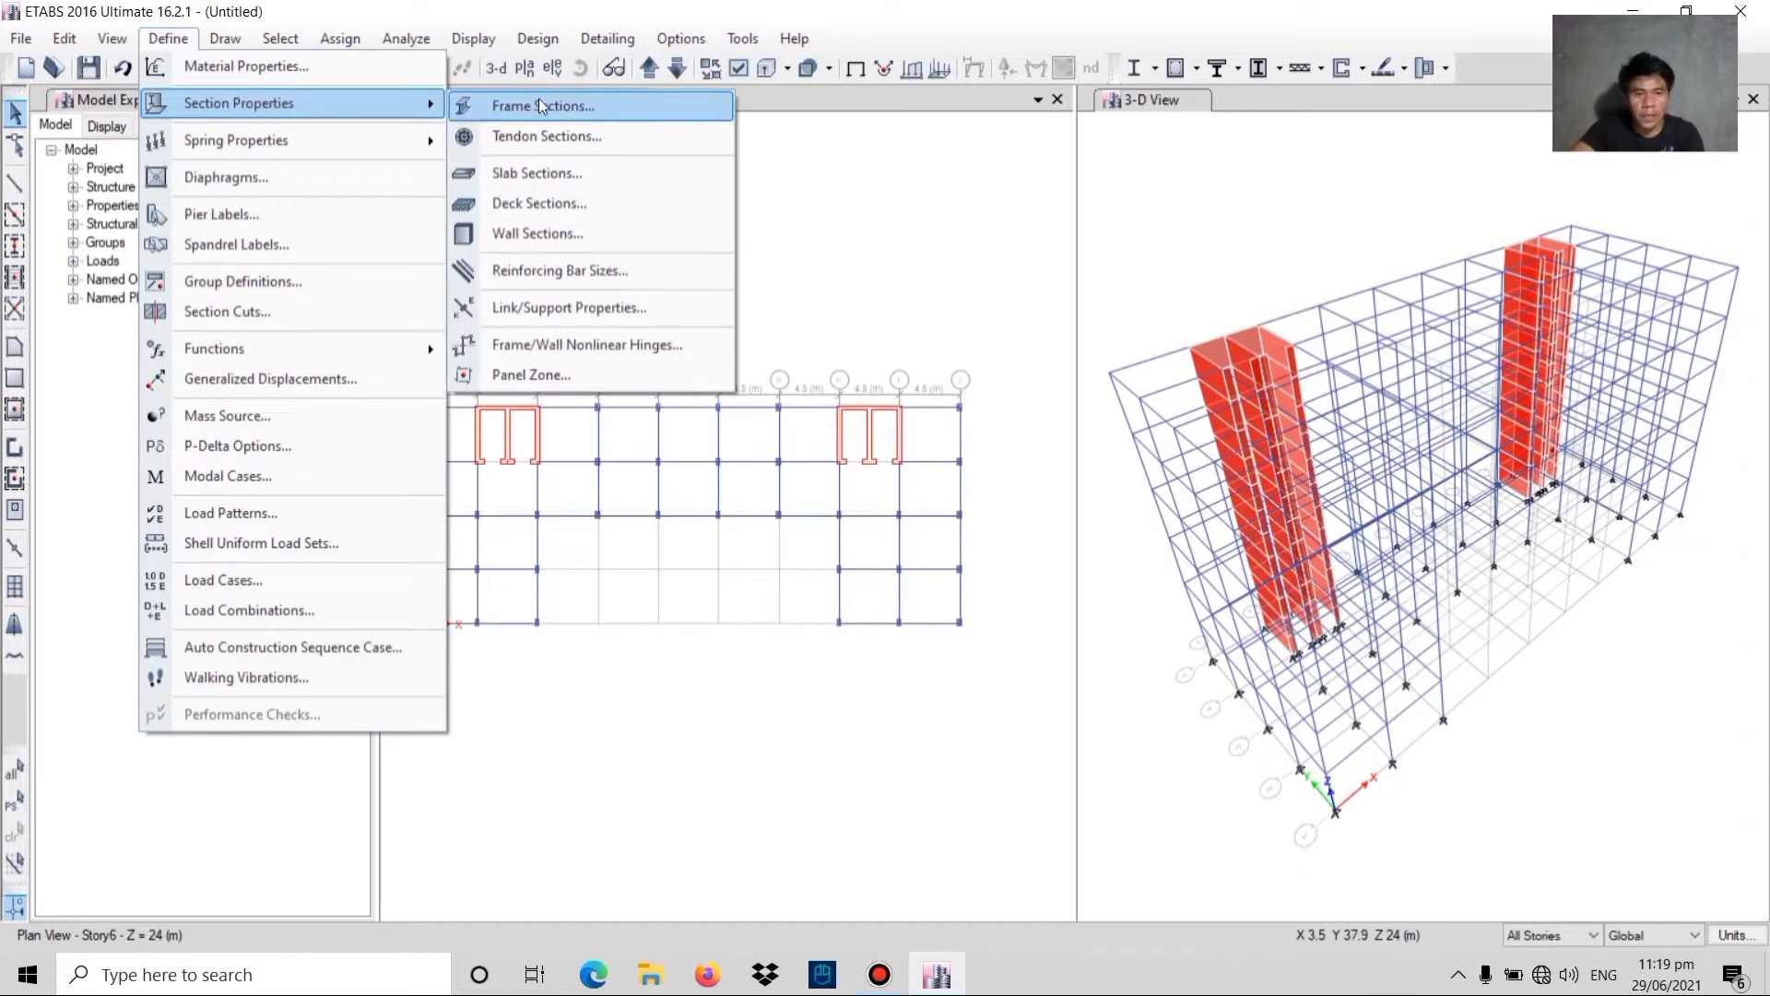
left_click(551, 241)
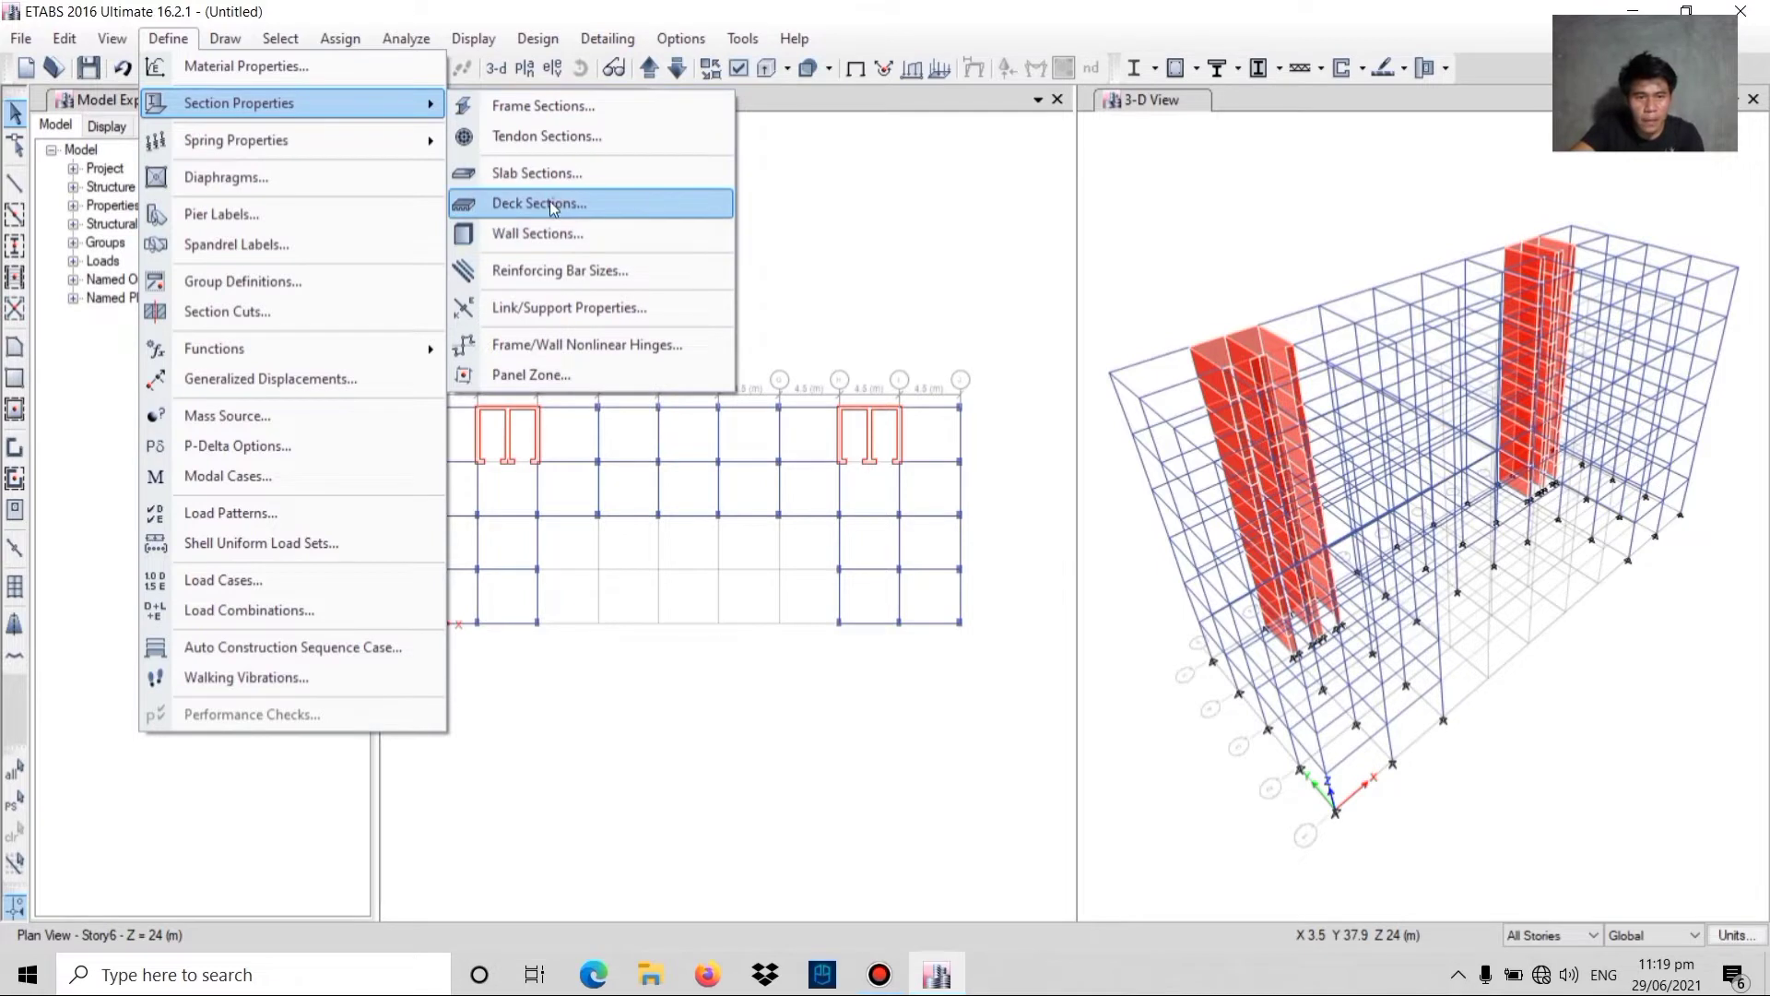
left_click(537, 173)
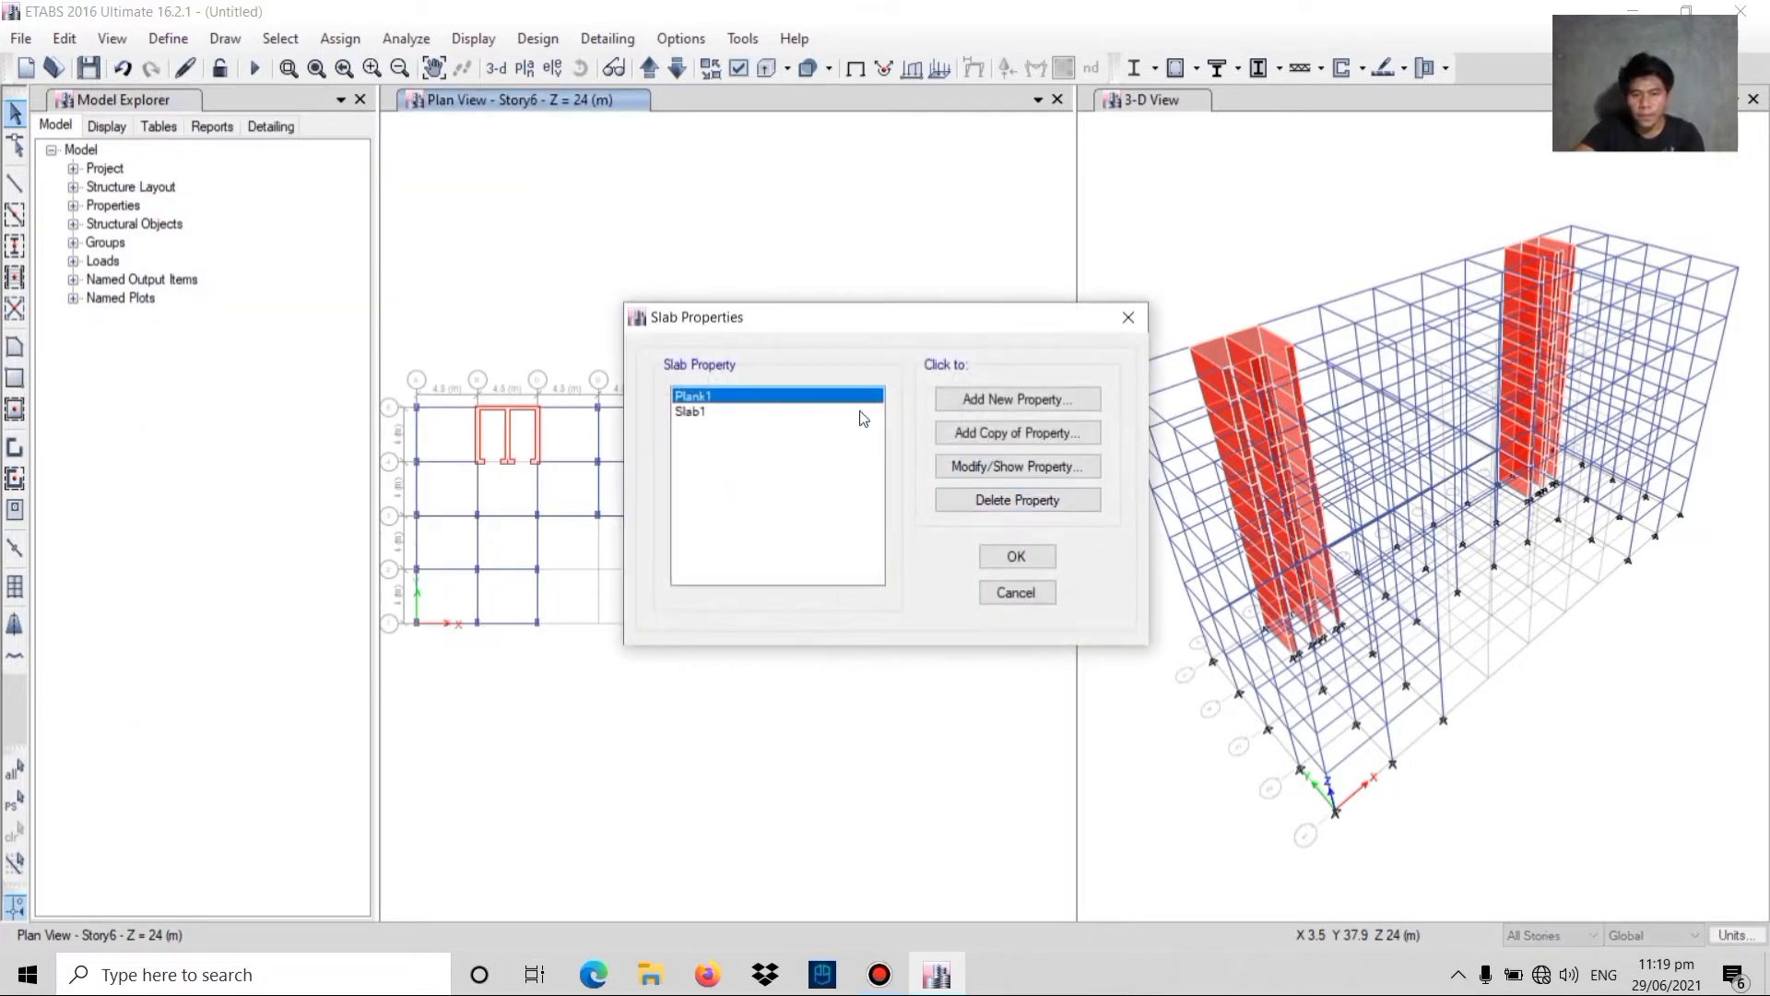
left_click(987, 468)
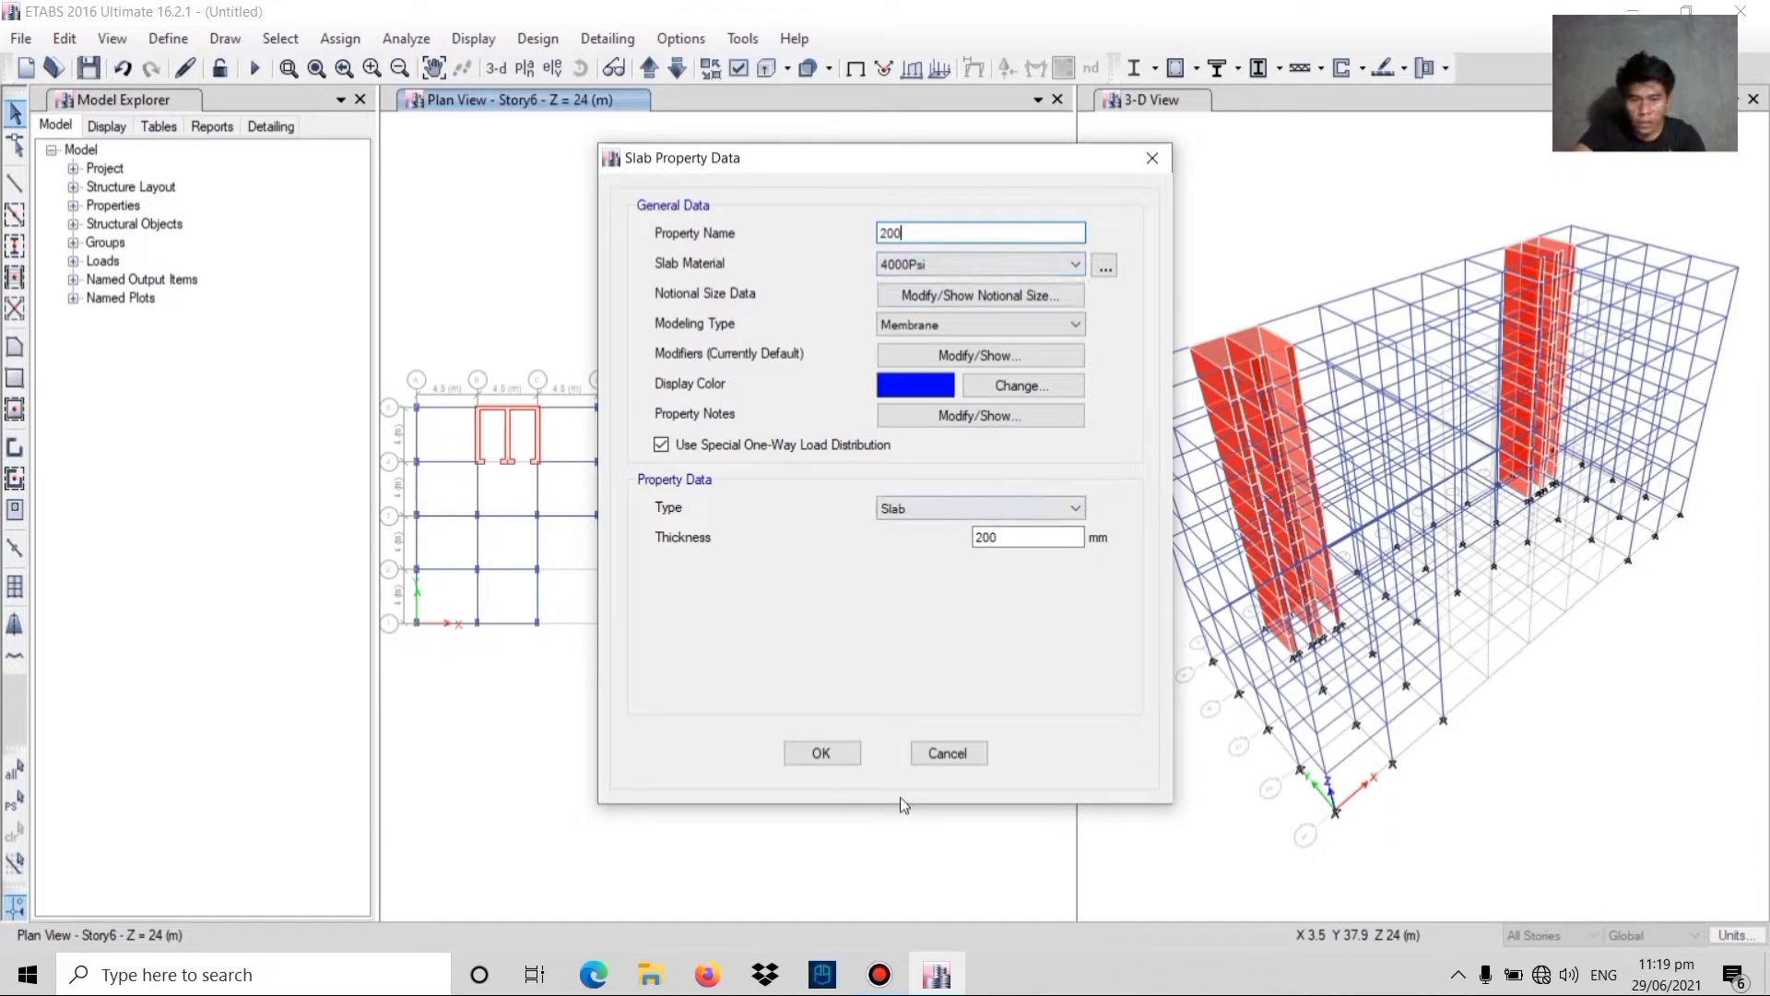
left_click(816, 751)
left_click(1001, 558)
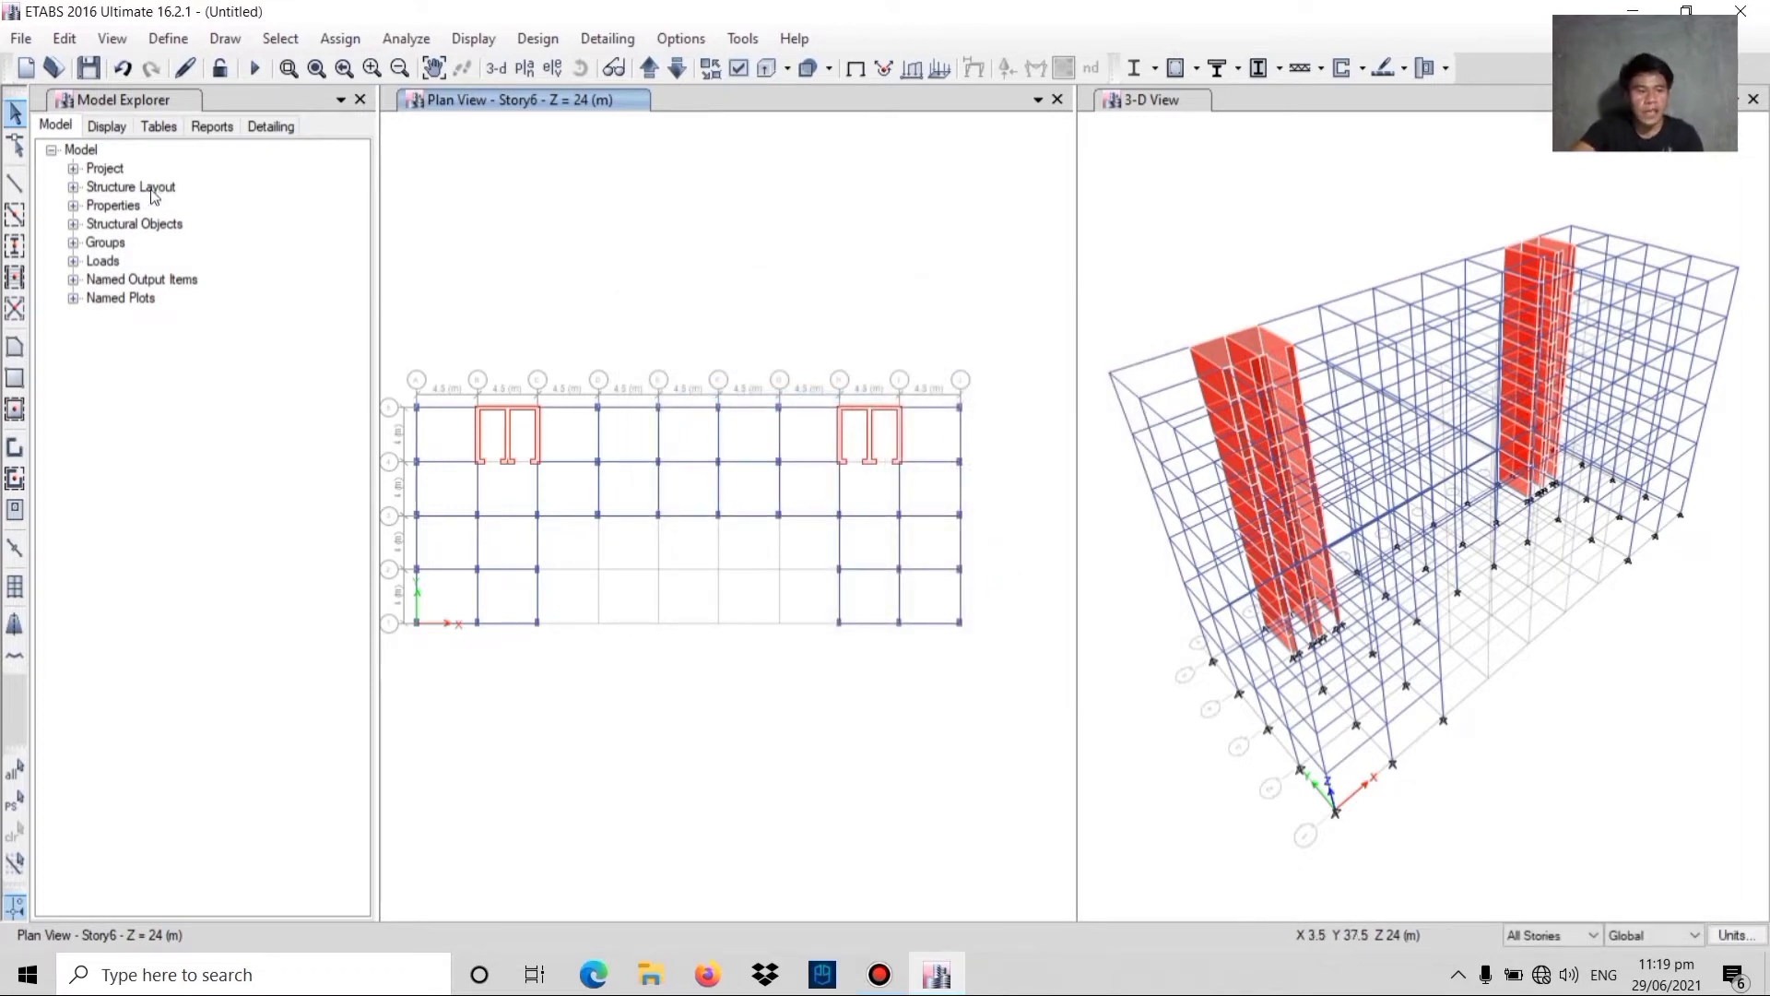
- Quick-draw Slab1 floor panels on all stories in every bay between grids A and C, leaving the B–C core bay open
left_click(17, 413)
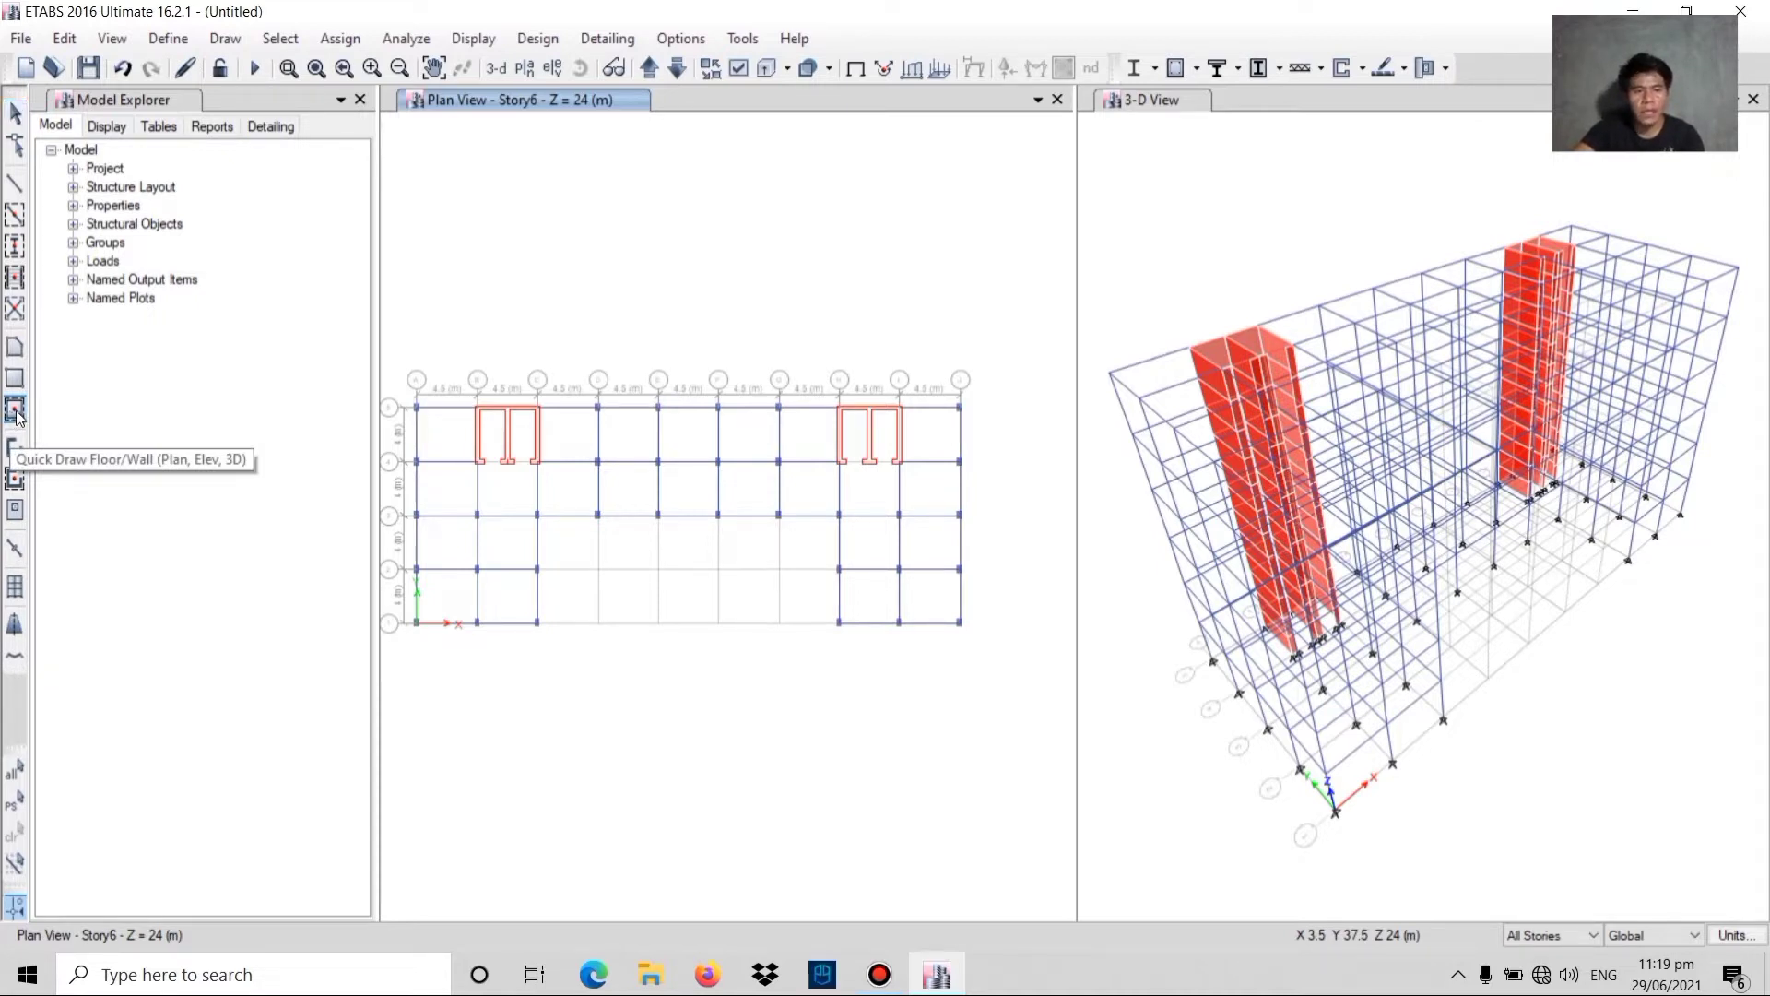
left_click(441, 432)
left_click(446, 494)
left_click(443, 551)
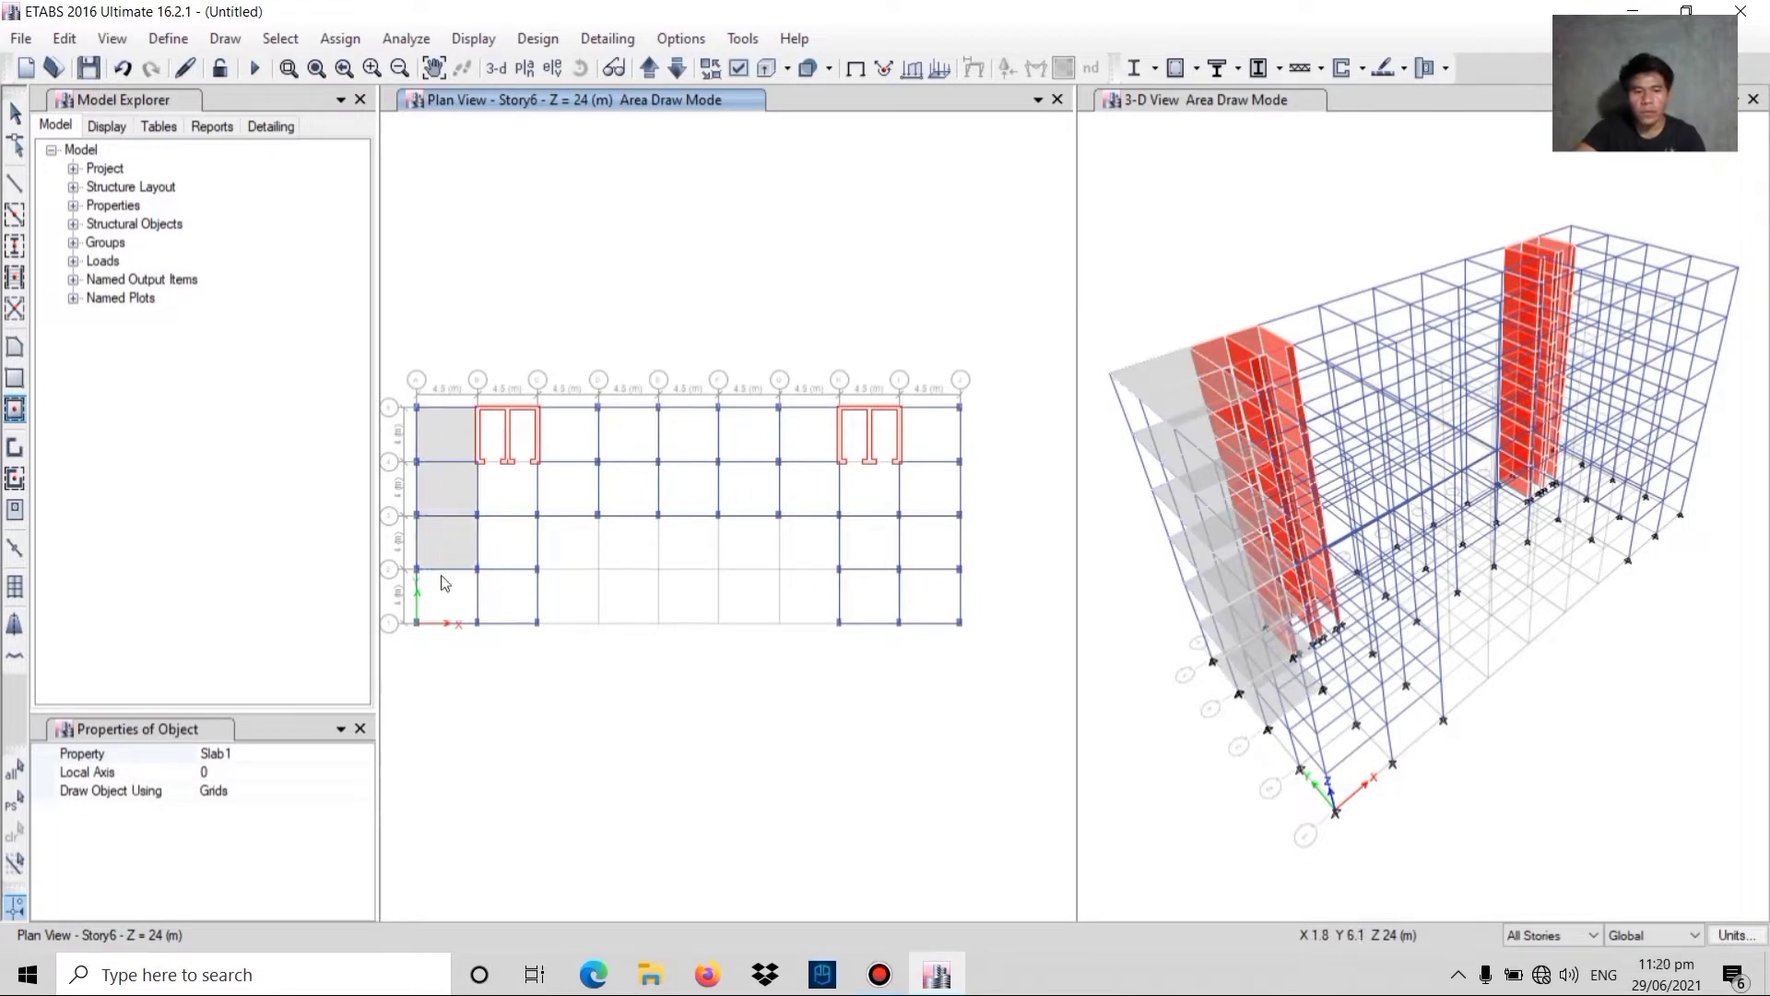
left_click(442, 590)
left_click(509, 594)
left_click(520, 528)
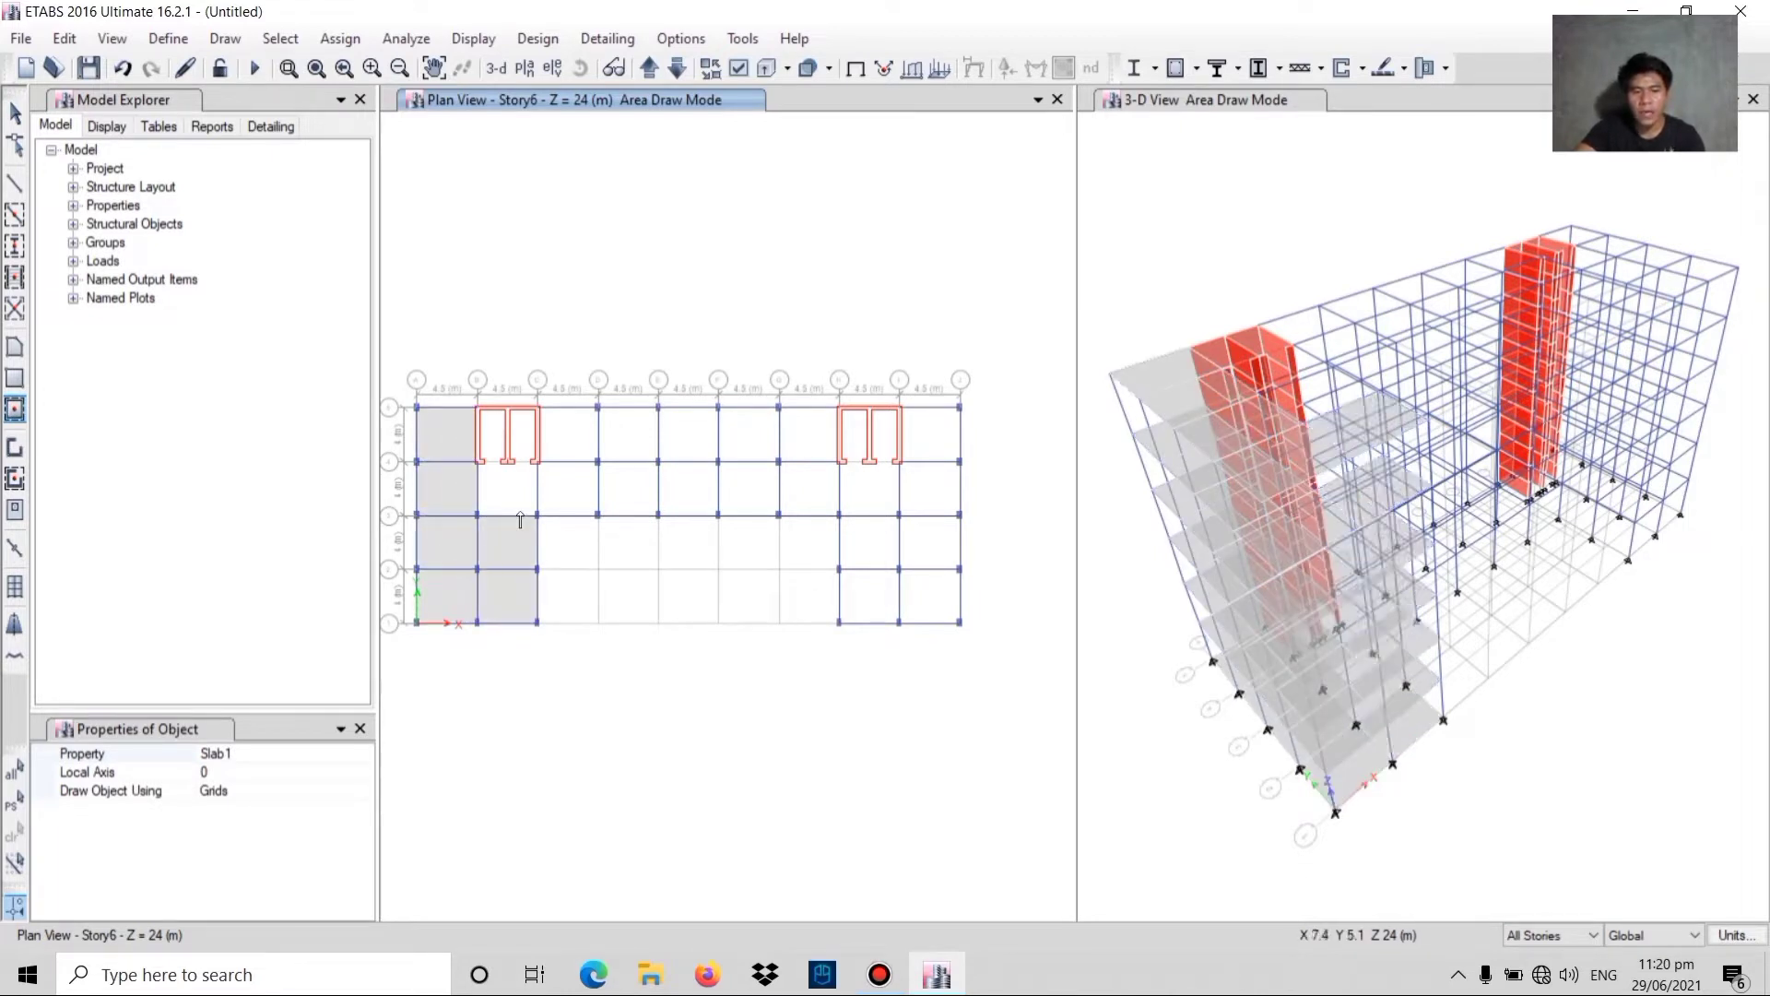
left_click(507, 490)
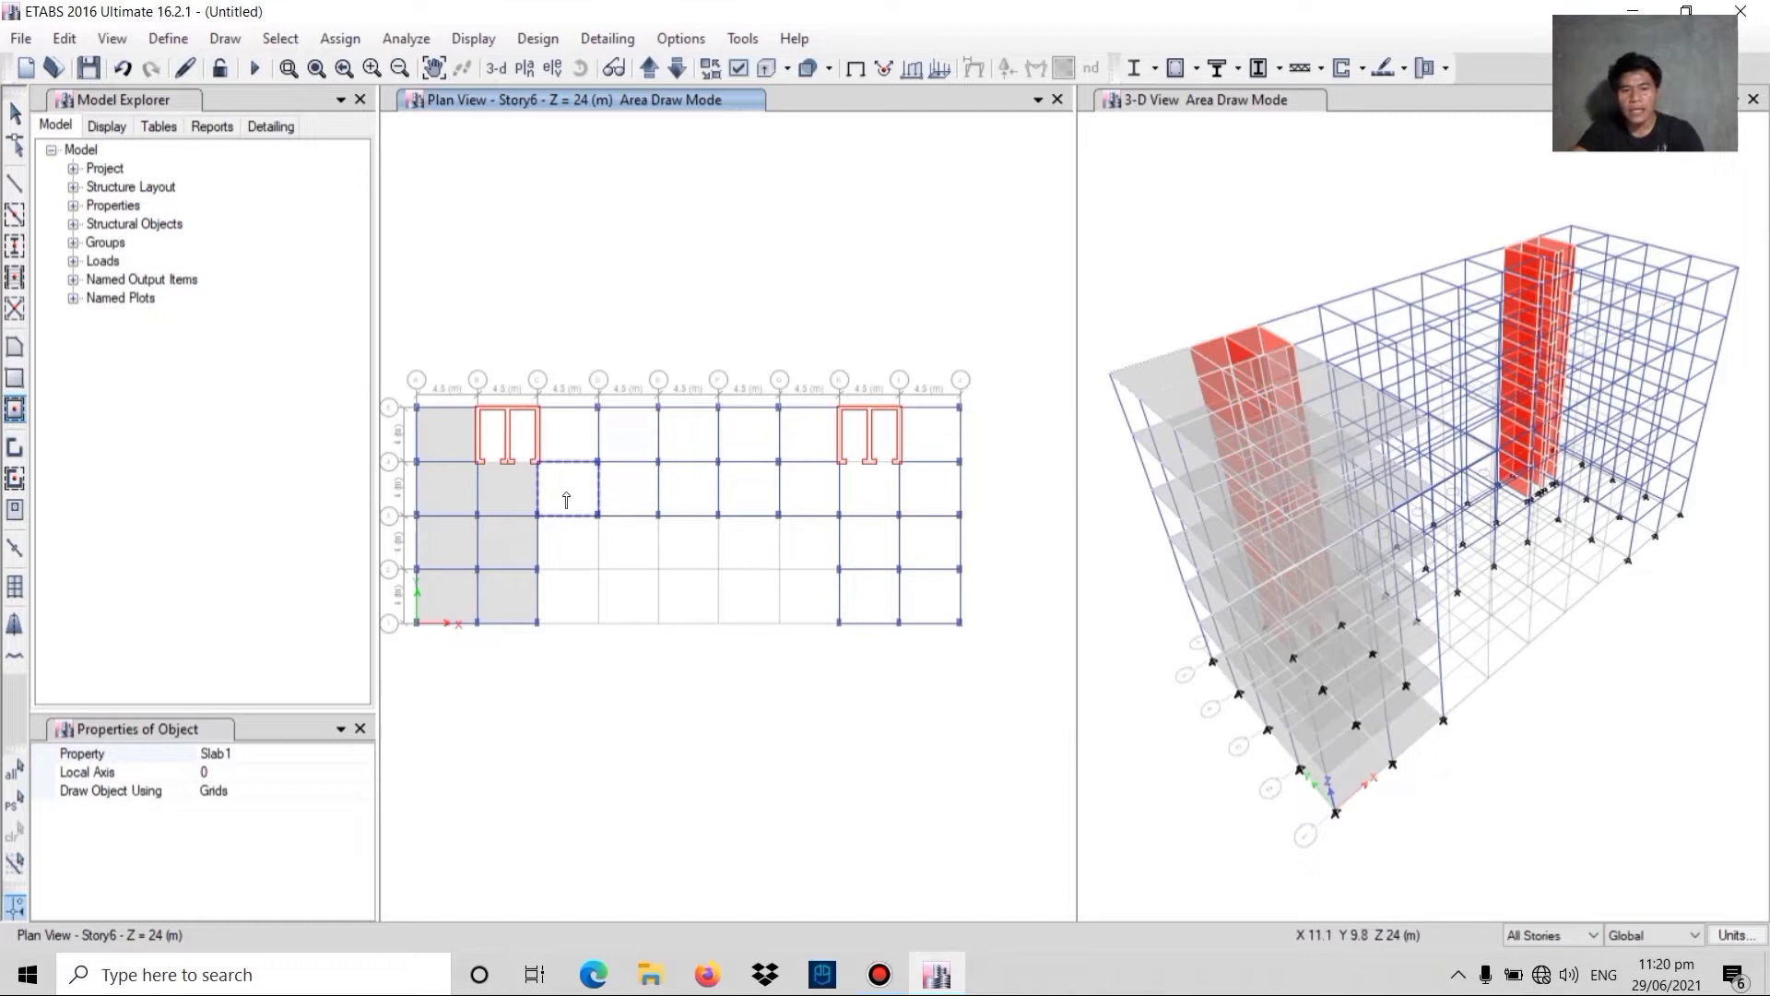
- Fill the ten bays between grids C–H and 3–5 with Slab1 floor panels on all stories
left_click(571, 492)
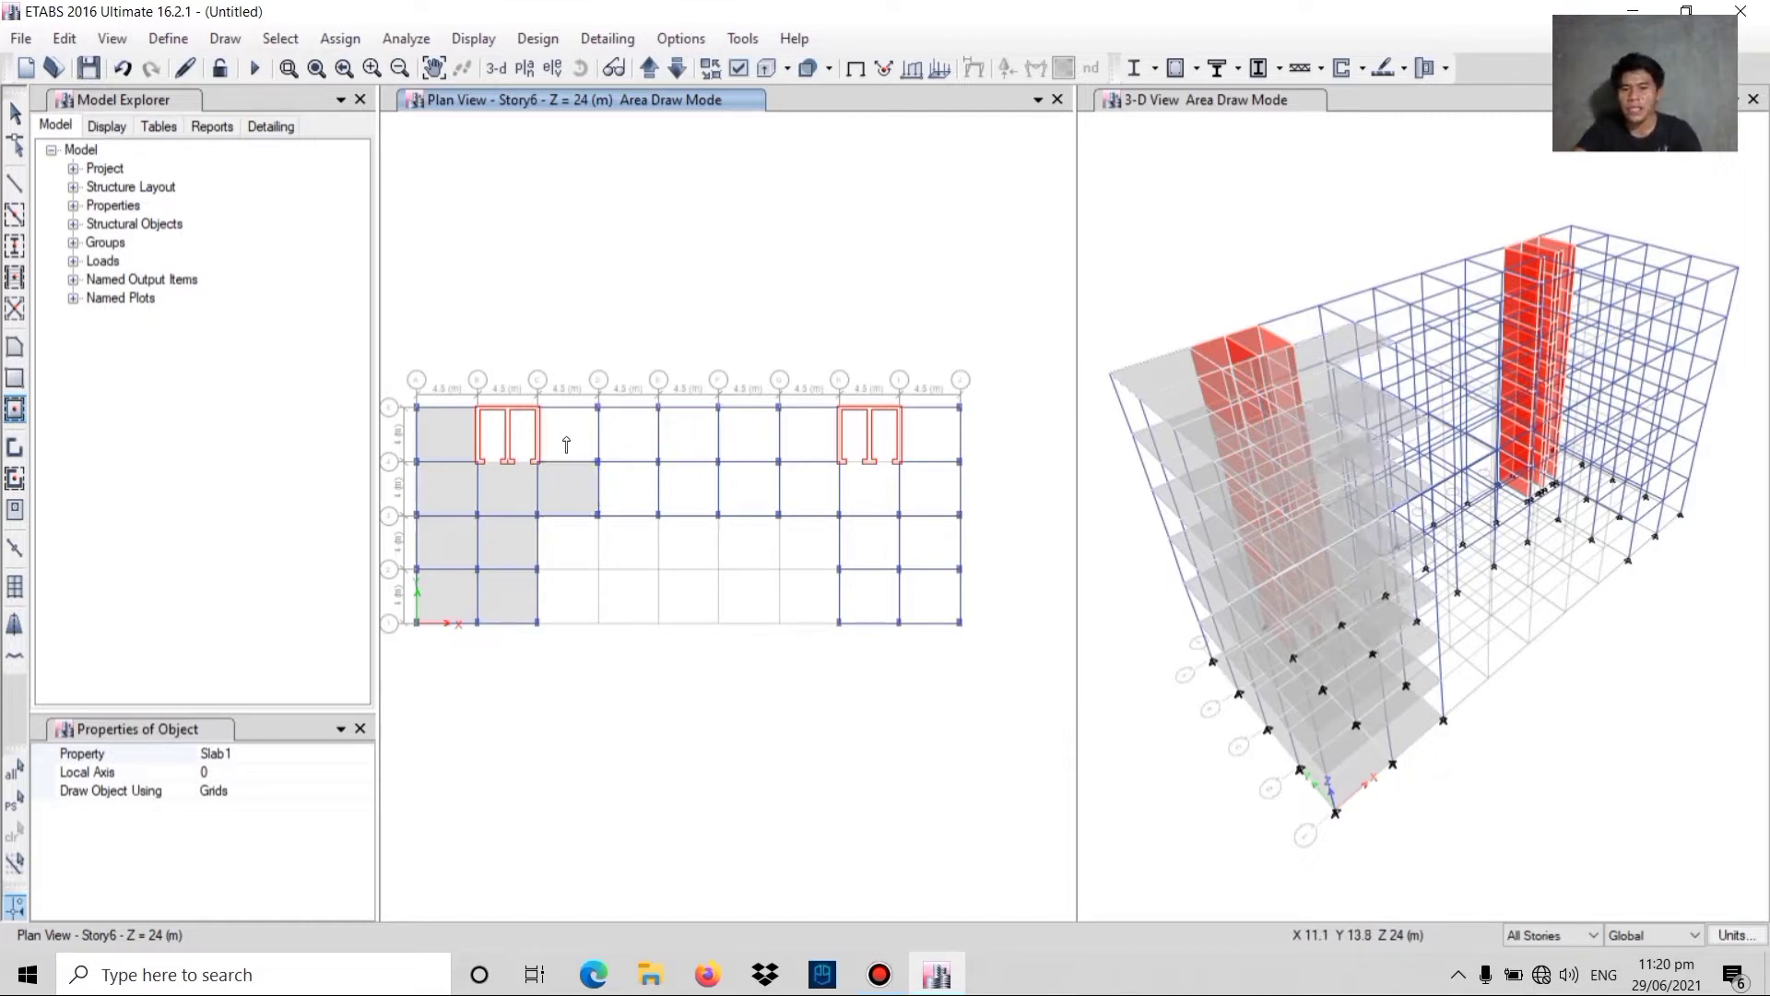
left_click(570, 433)
left_click(651, 455)
left_click(646, 489)
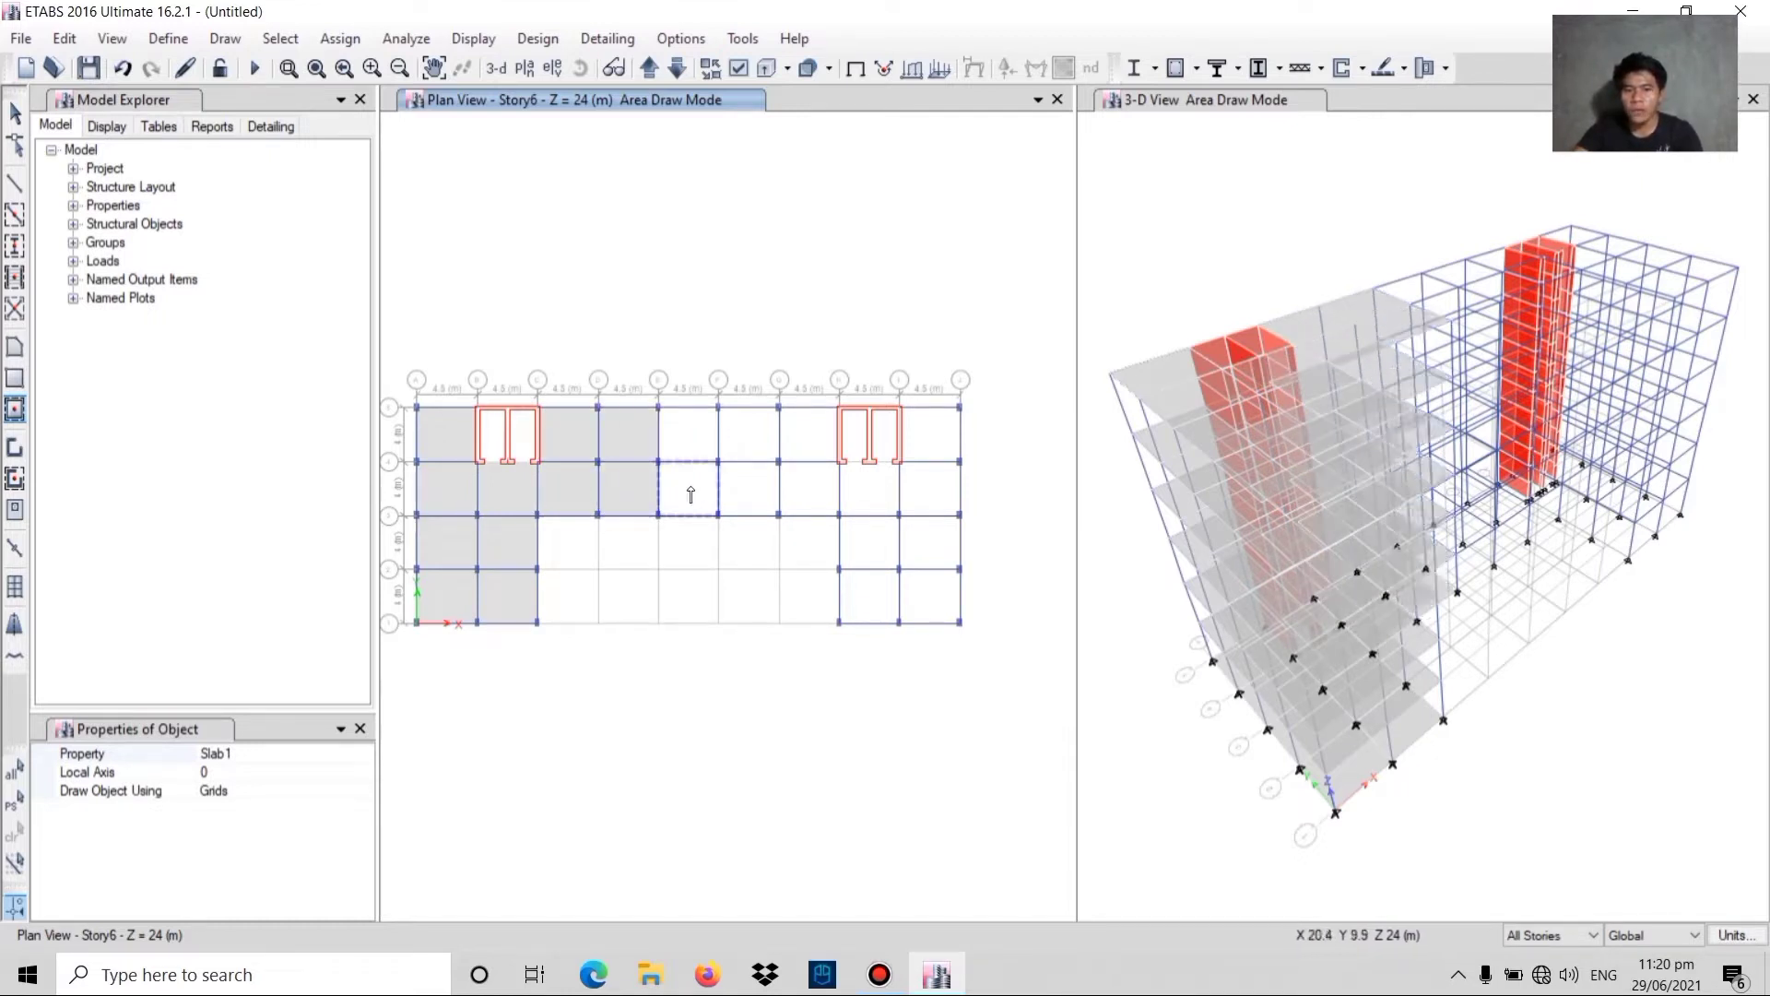
left_click(691, 492)
left_click(680, 446)
left_click(745, 446)
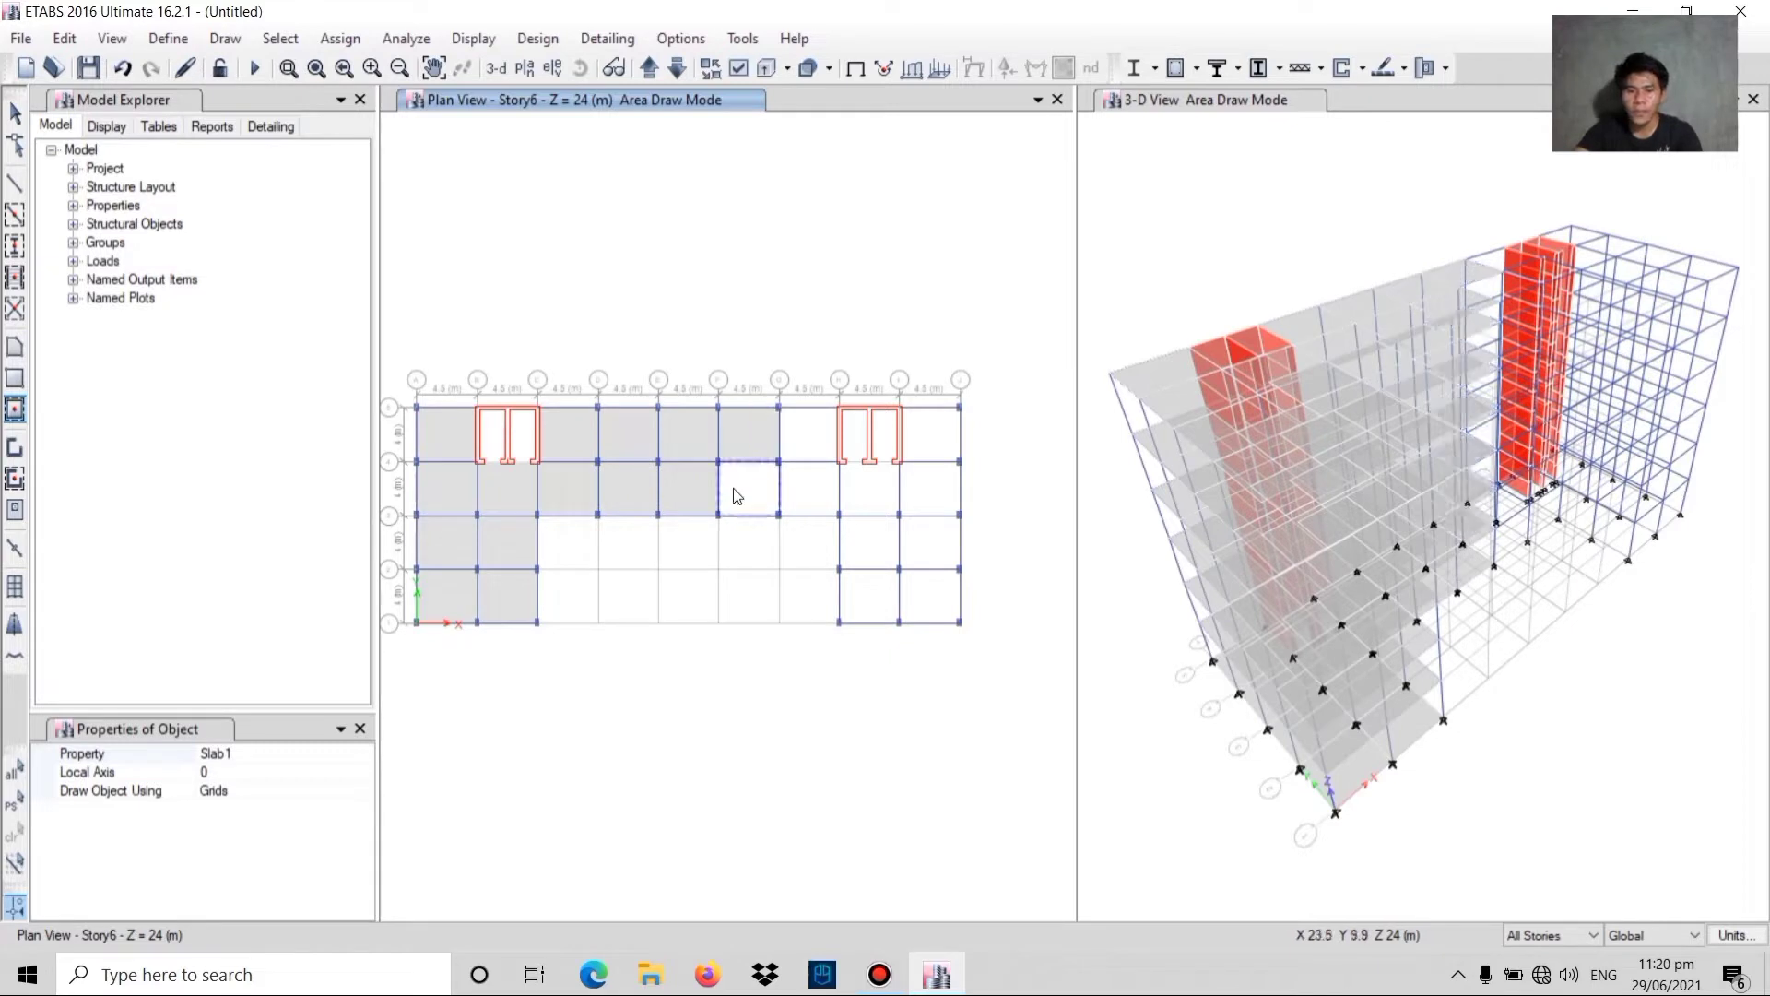
left_click(738, 489)
left_click(810, 446)
left_click(795, 494)
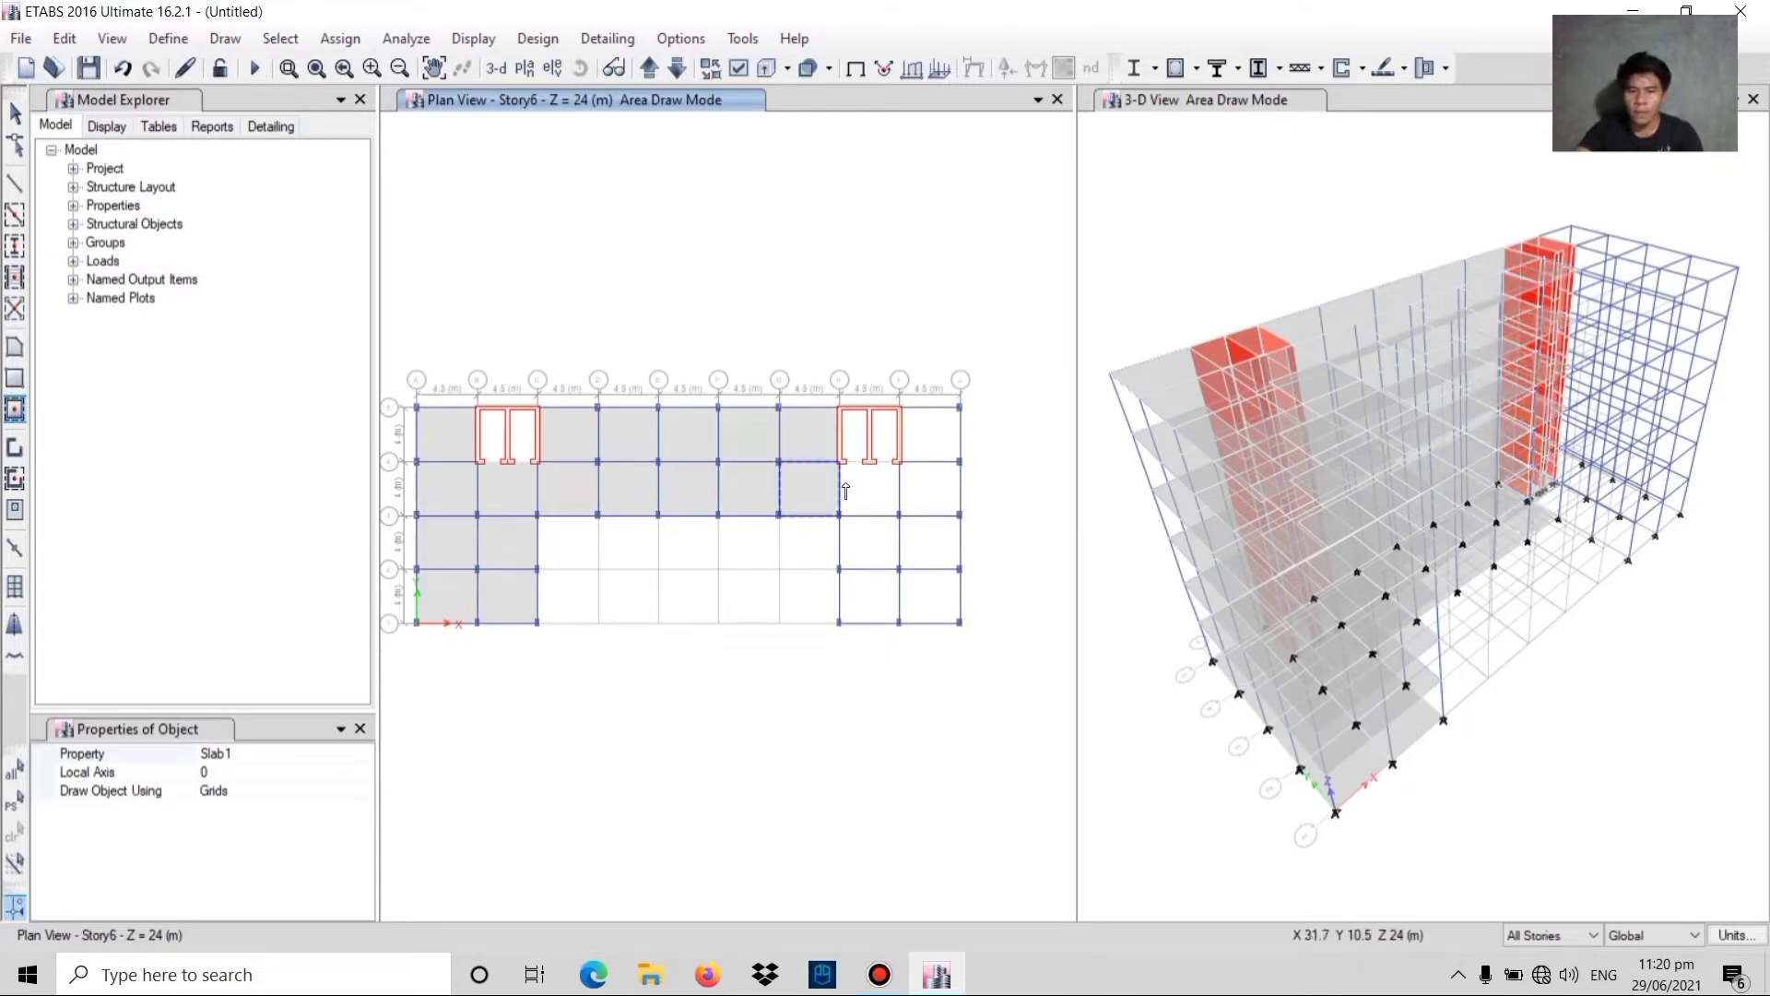
- Add Slab1 floor panels on all stories in every bay between grids H and J except the H–I core bay
left_click(867, 488)
left_click(933, 489)
left_click(933, 438)
left_click(924, 522)
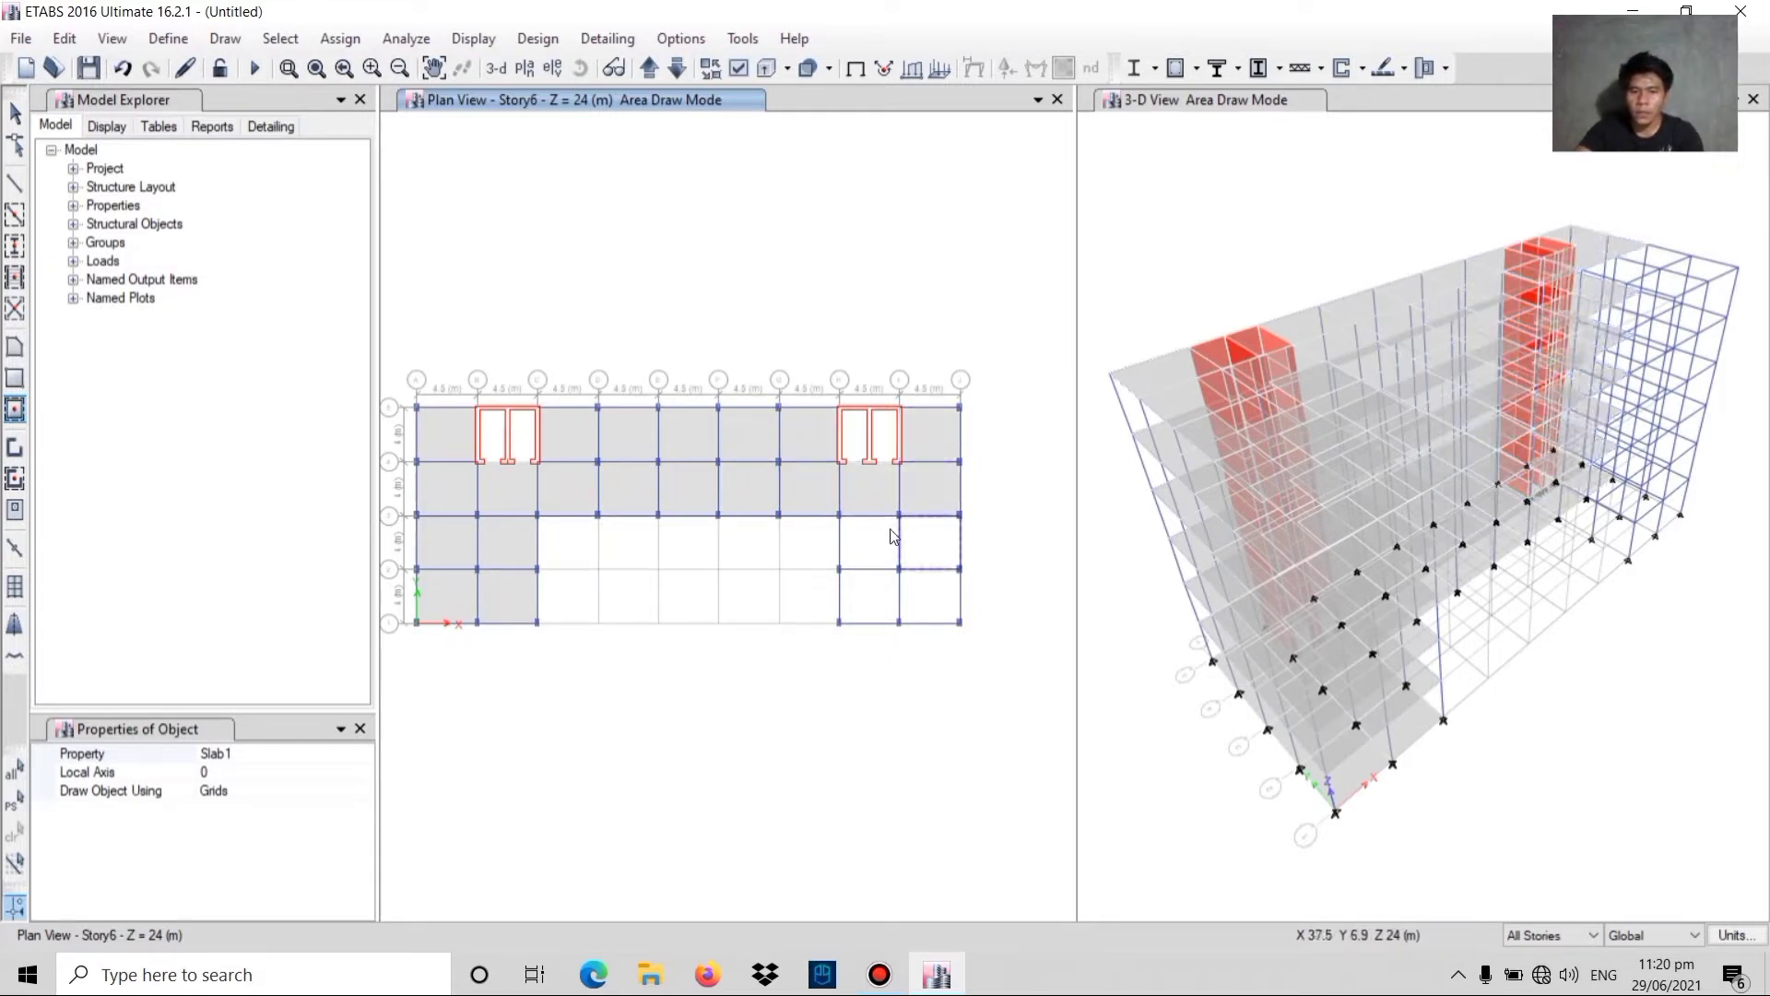
left_click(871, 544)
left_click(870, 592)
left_click(927, 590)
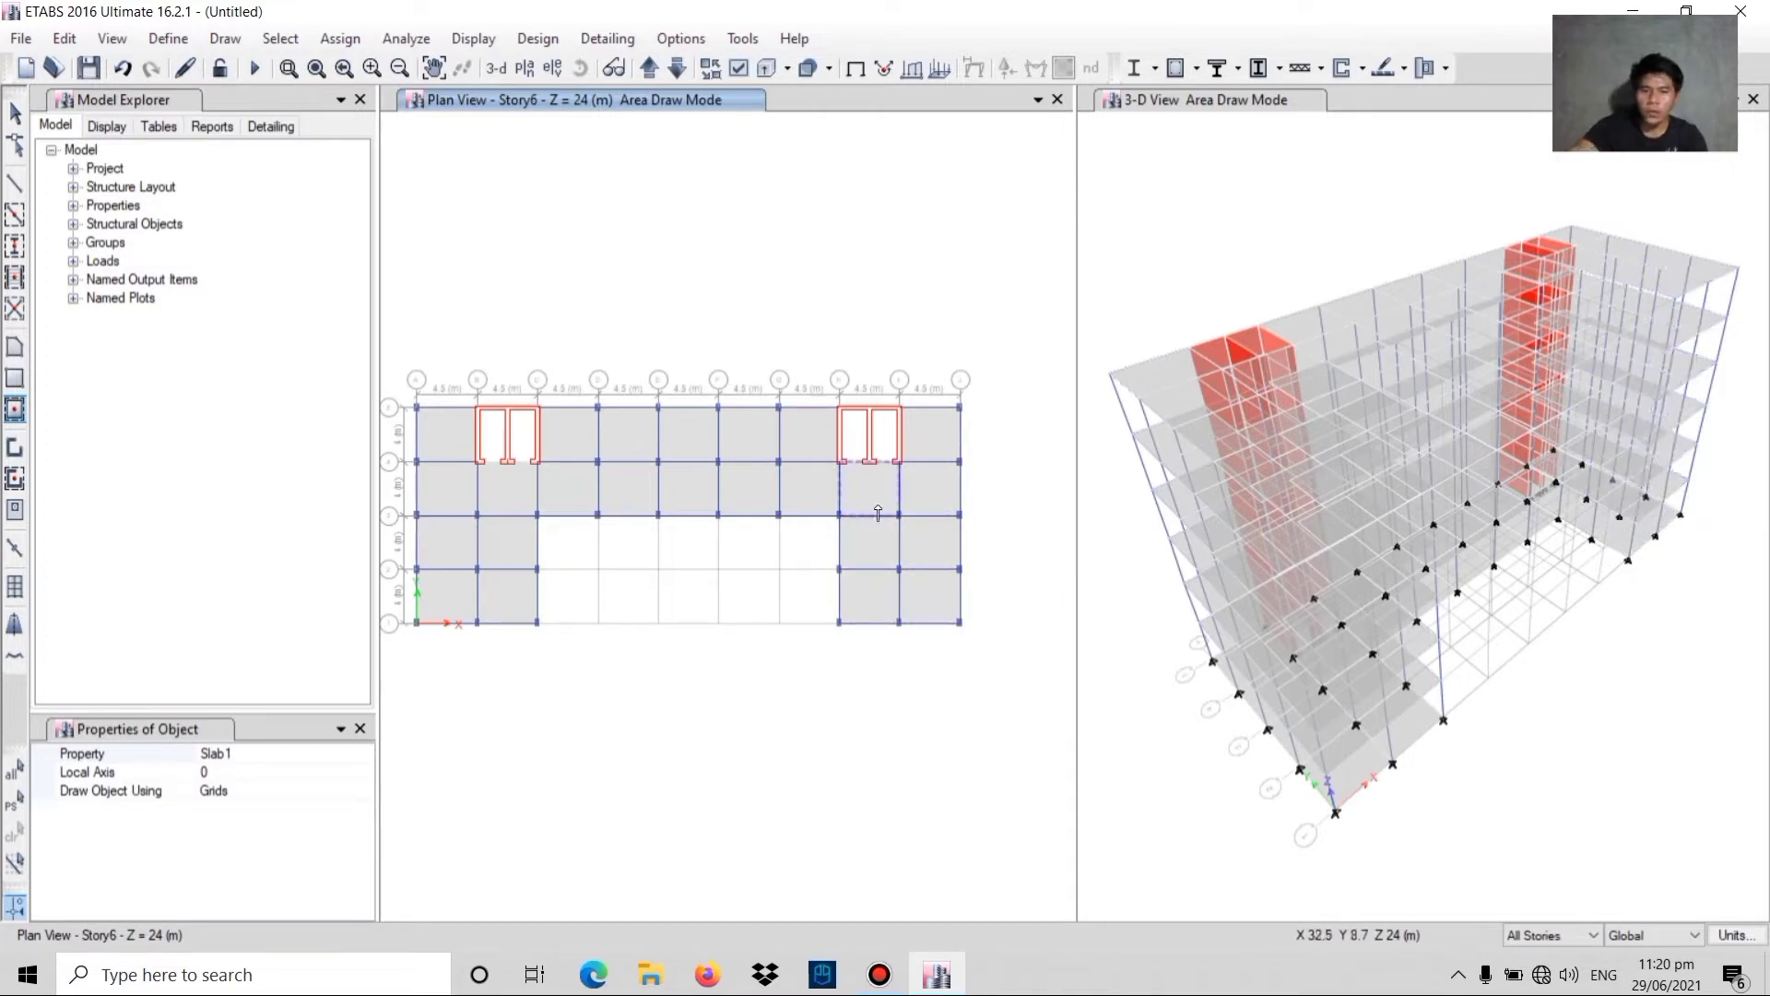
- Inspect the slabs at the building's base in 3-D and limit drawing and selection to One Story
scroll(1304, 741, "up", 5)
mouse_move(1304, 734)
middle_mouse_down()
mouse_move(1098, 633)
mouse_move(1094, 583)
middle_mouse_up()
middle_click_drag(1379, 677, 1515, 656)
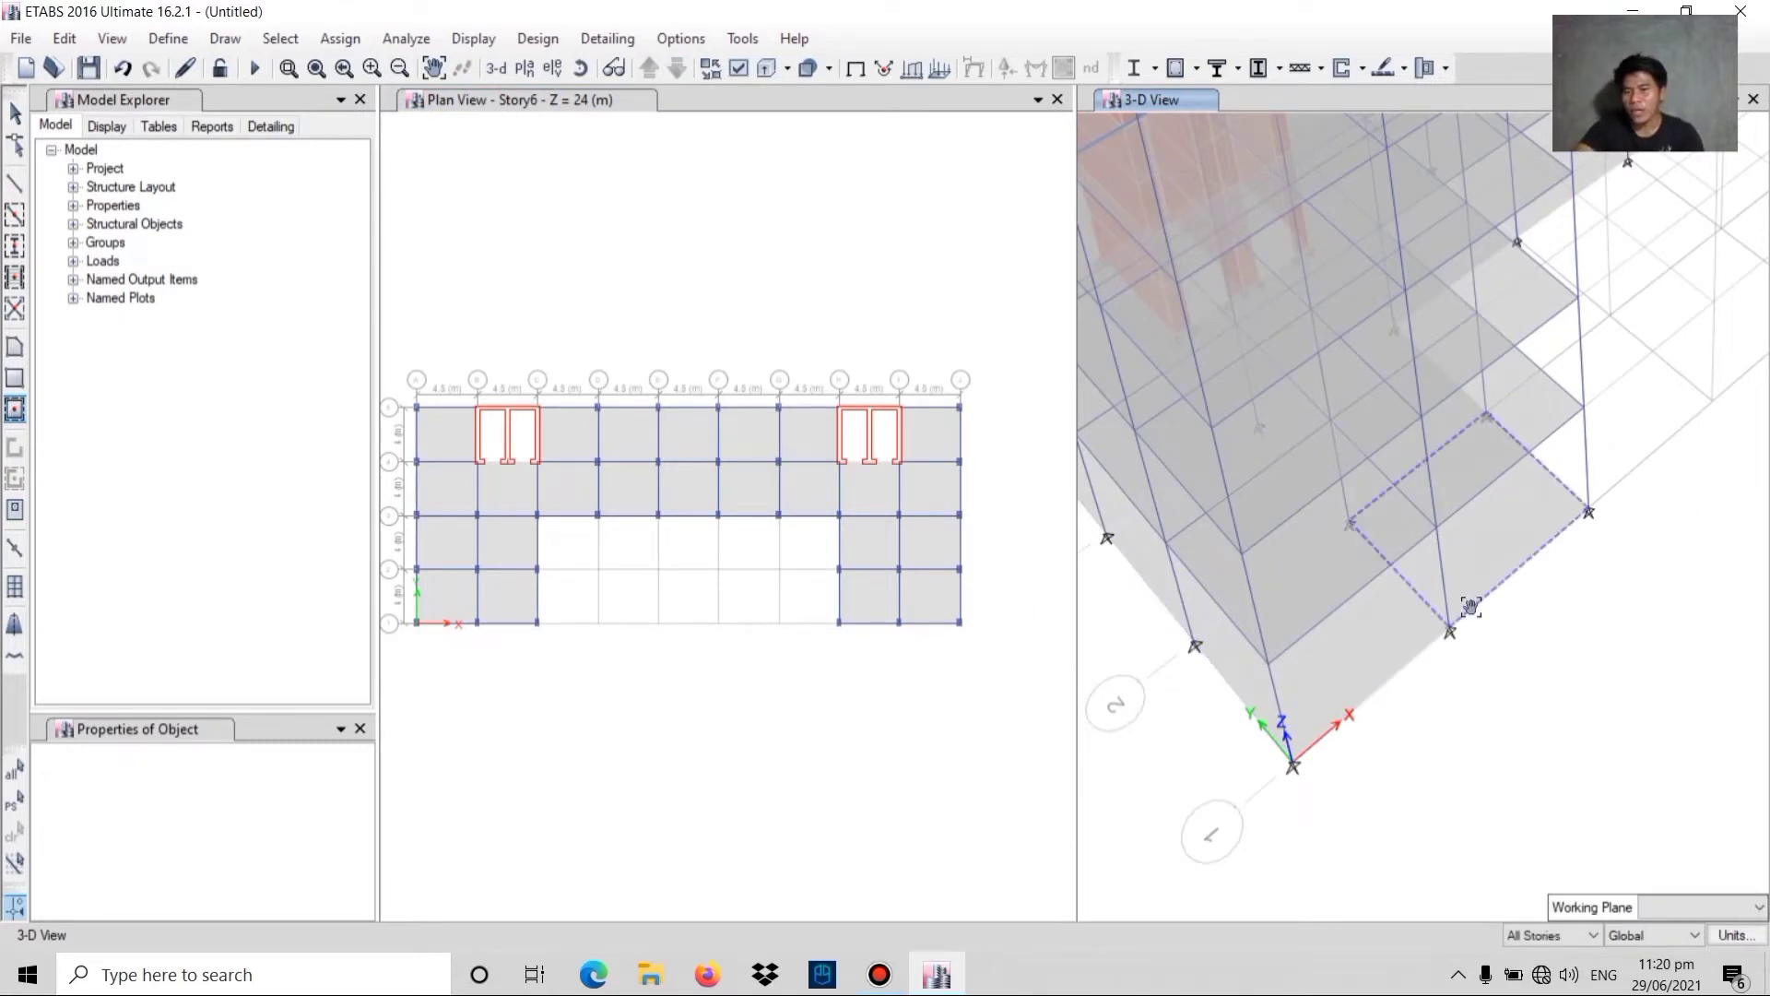
middle_click_drag(1469, 604, 1519, 646)
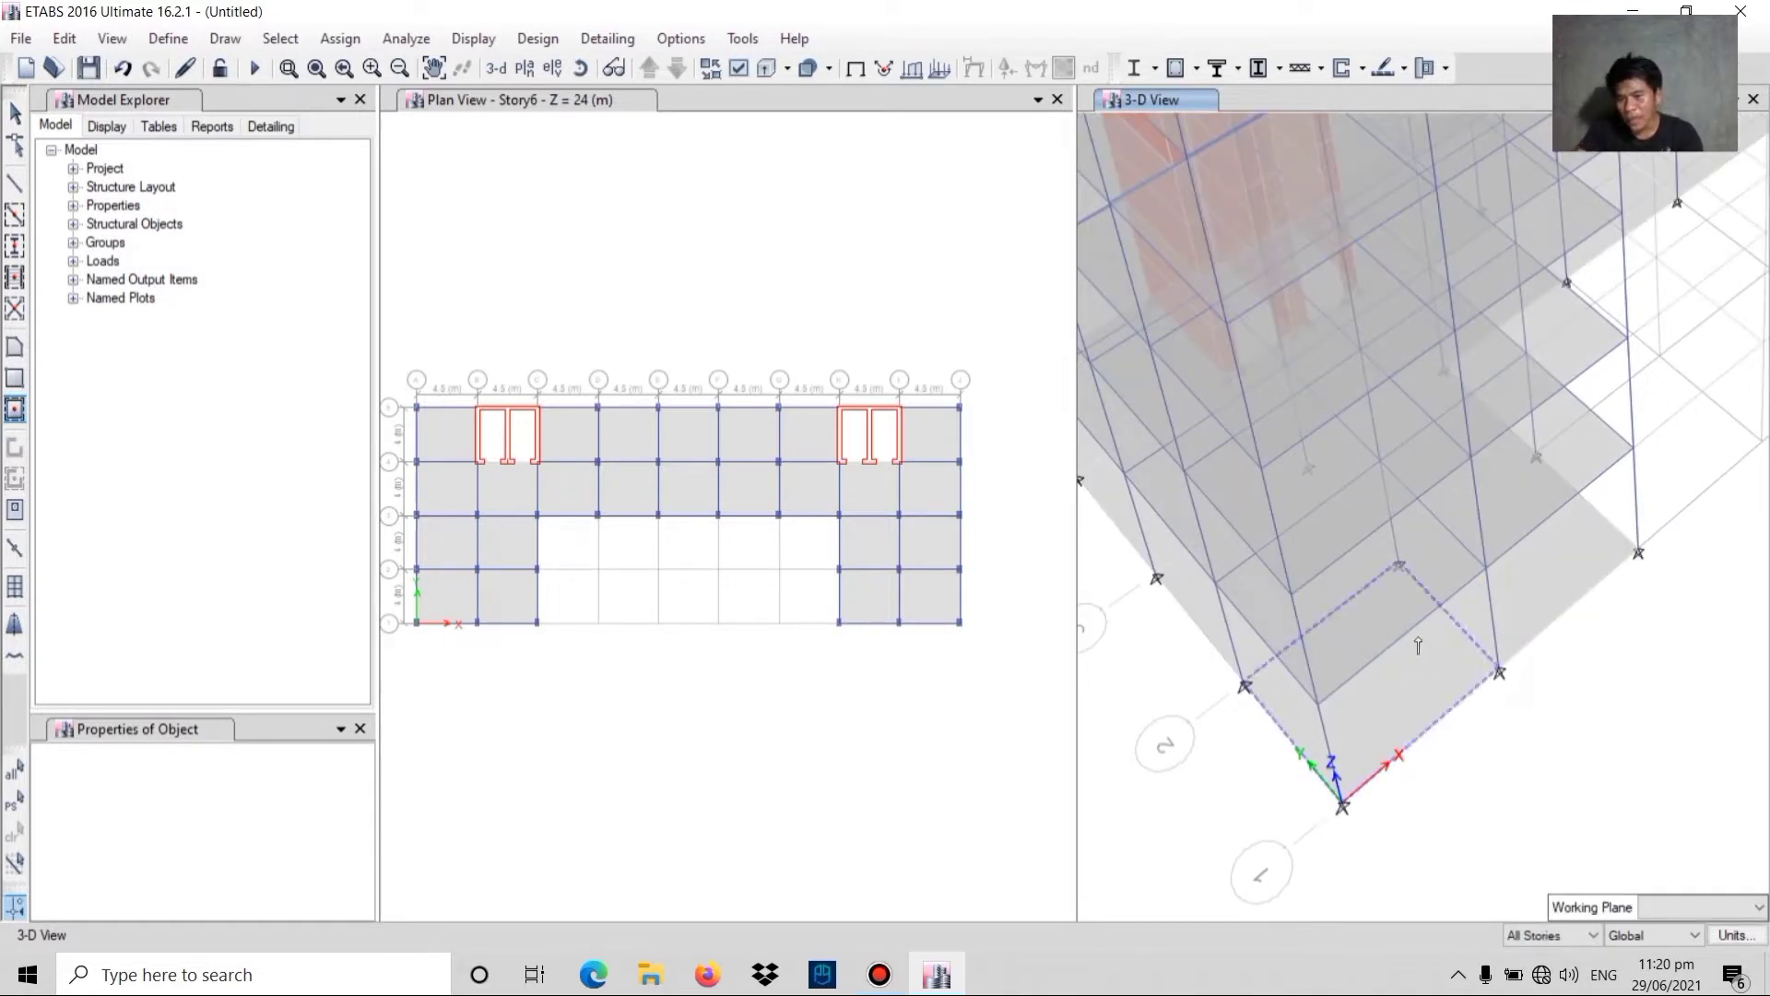
left_click(1535, 939)
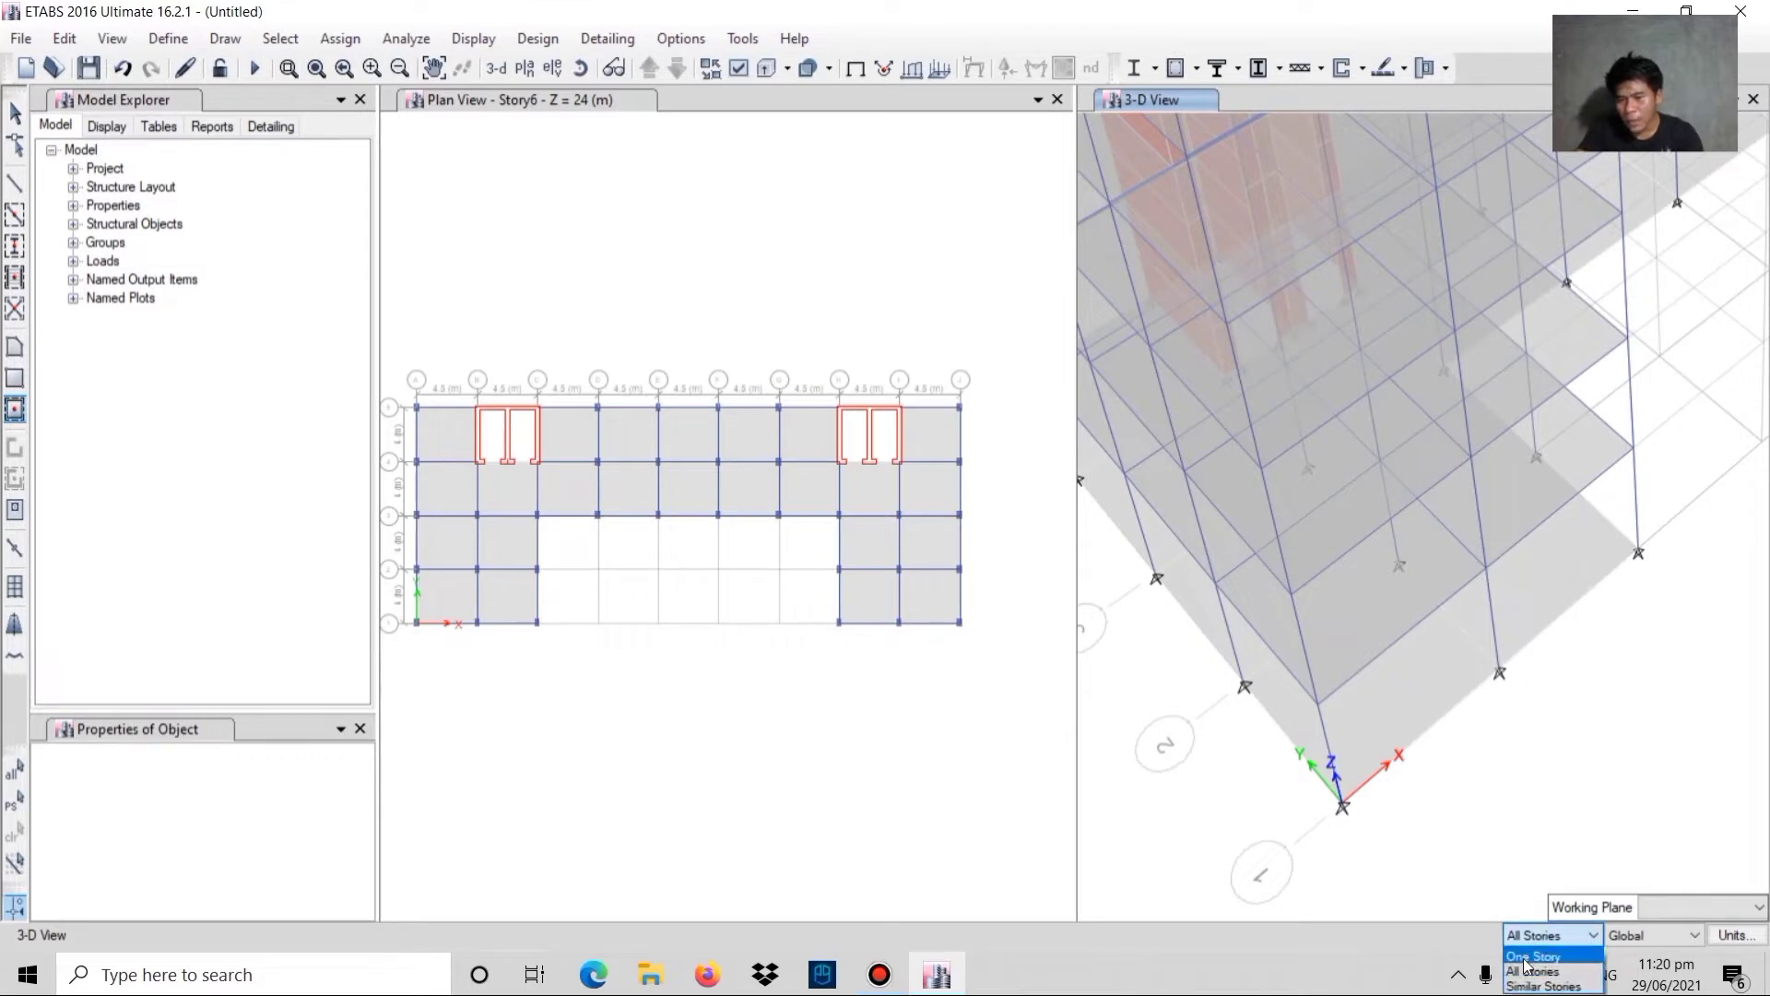
left_click(1531, 957)
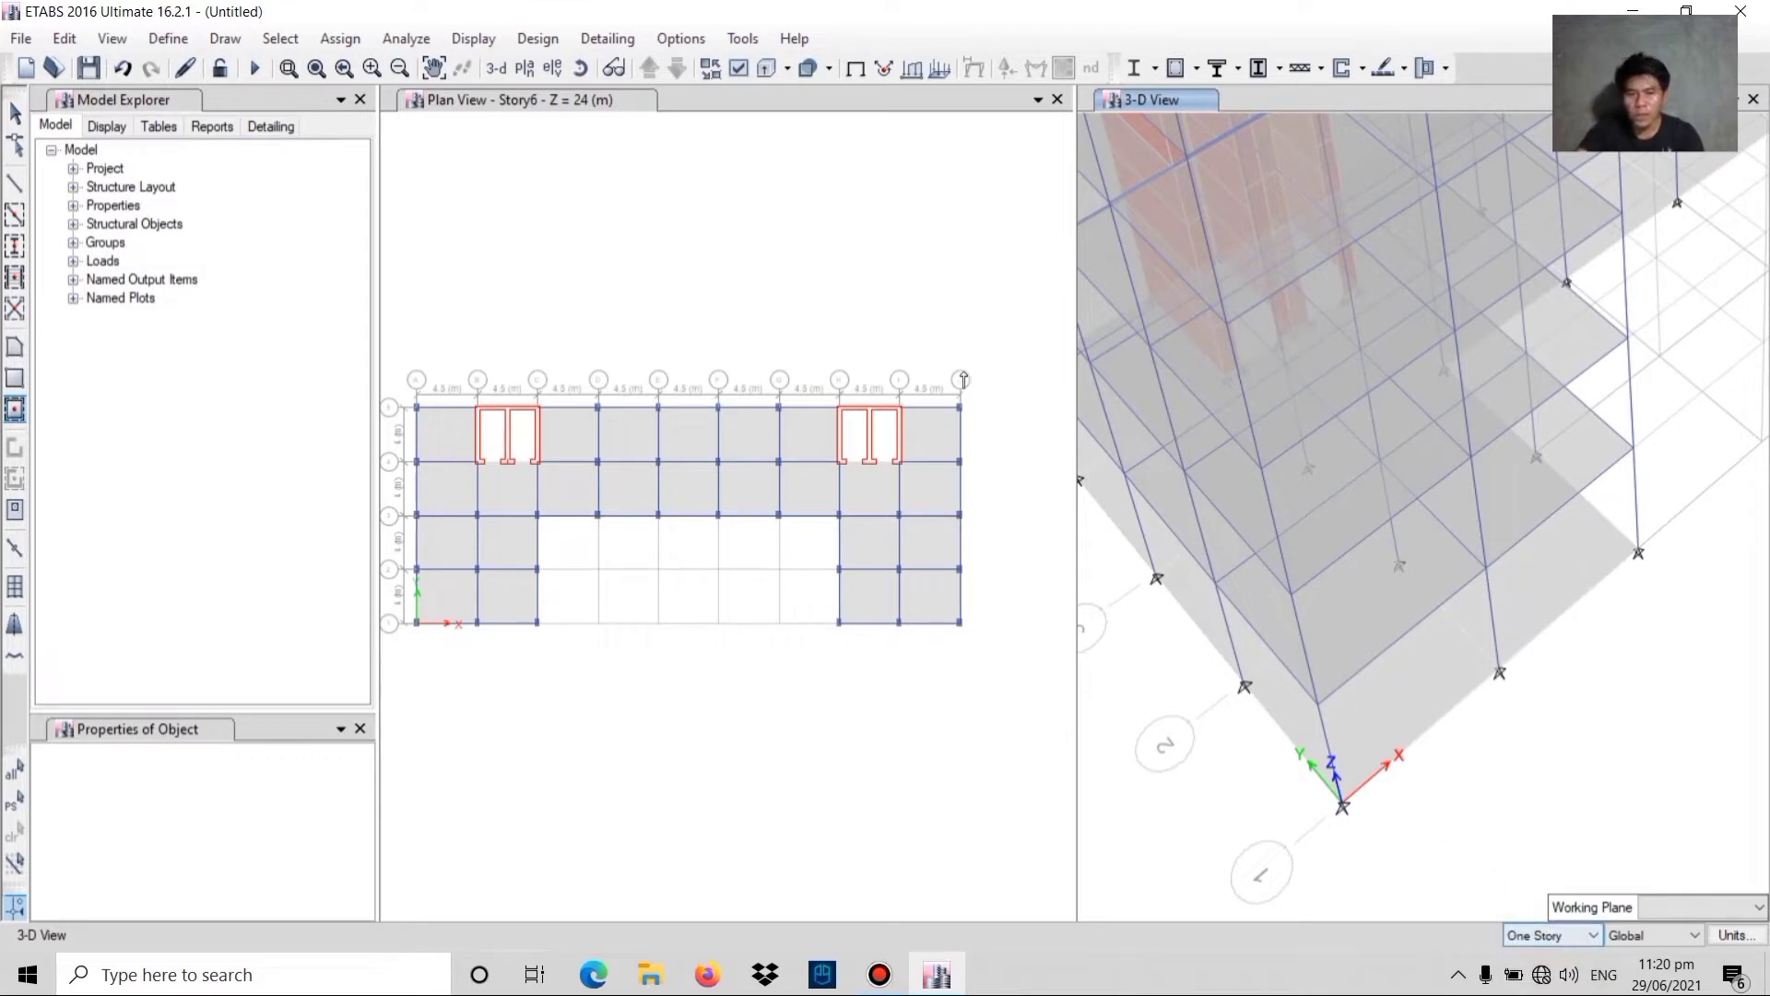
- Change the plan view from Story6 to the Base level
scroll(1337, 532, "down", 5)
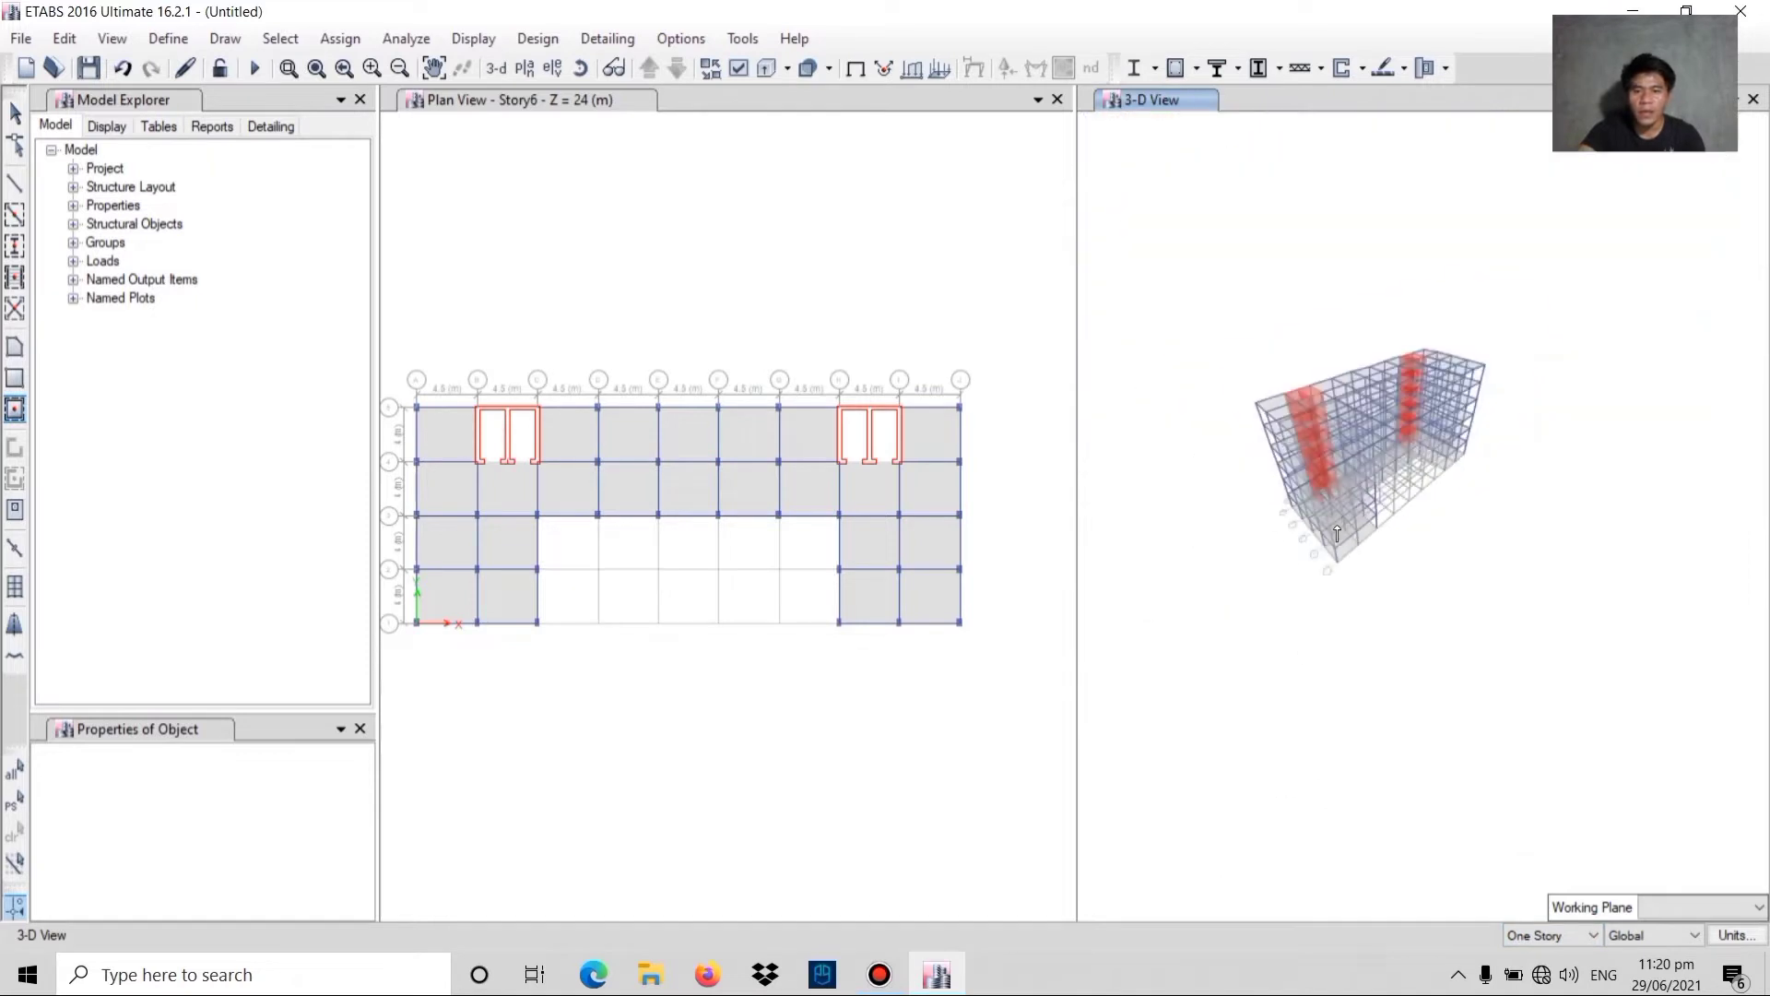
middle_click_drag(1337, 532, 1324, 649)
scroll(1274, 624, "up", 3)
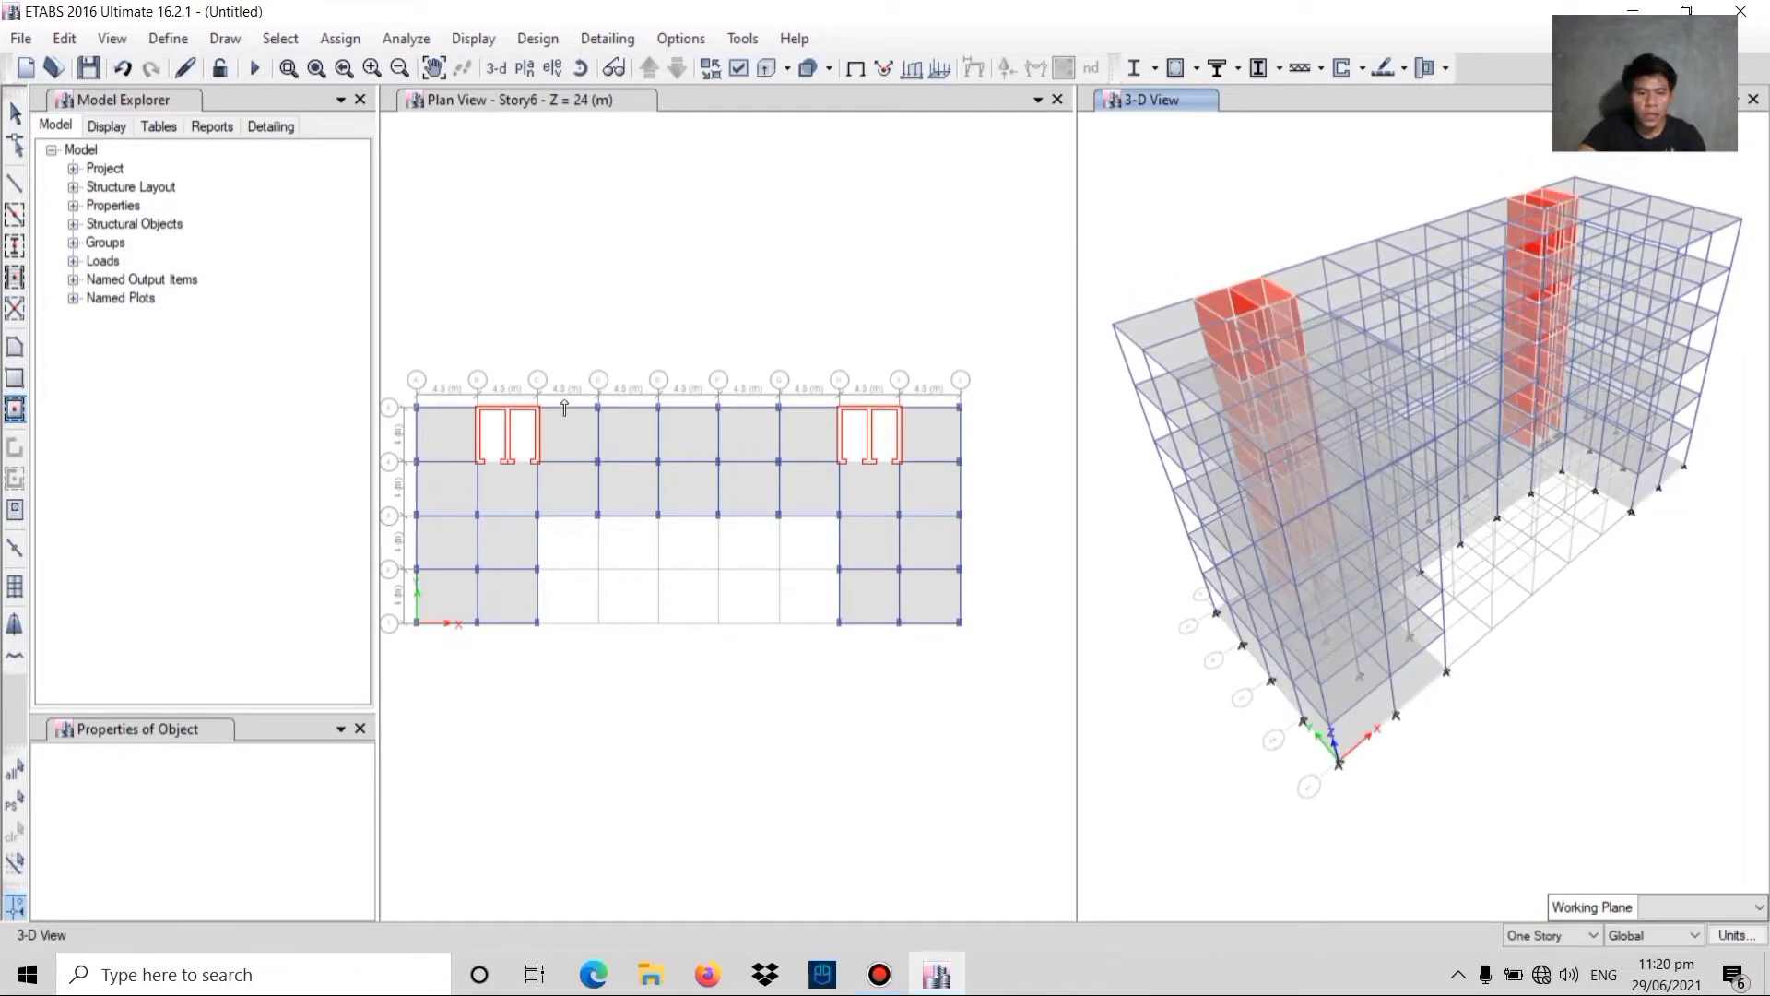
left_click(465, 288)
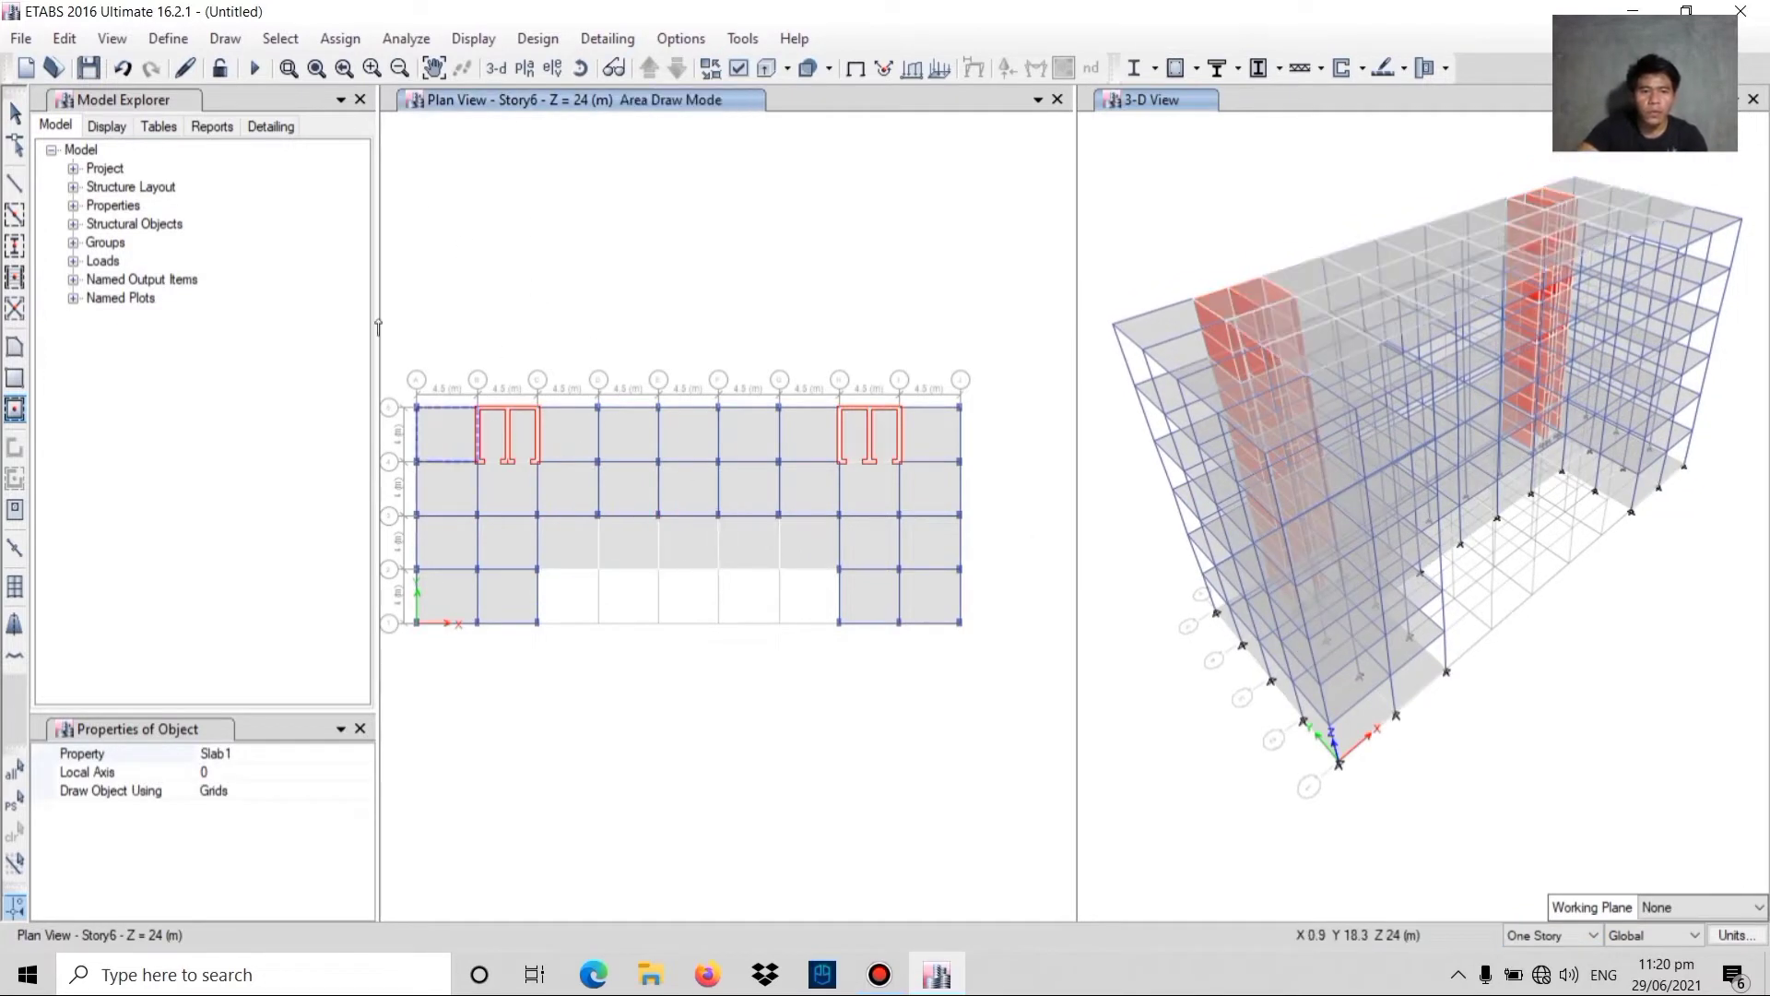
middle_click_drag(491, 313, 516, 313)
key("Escape")
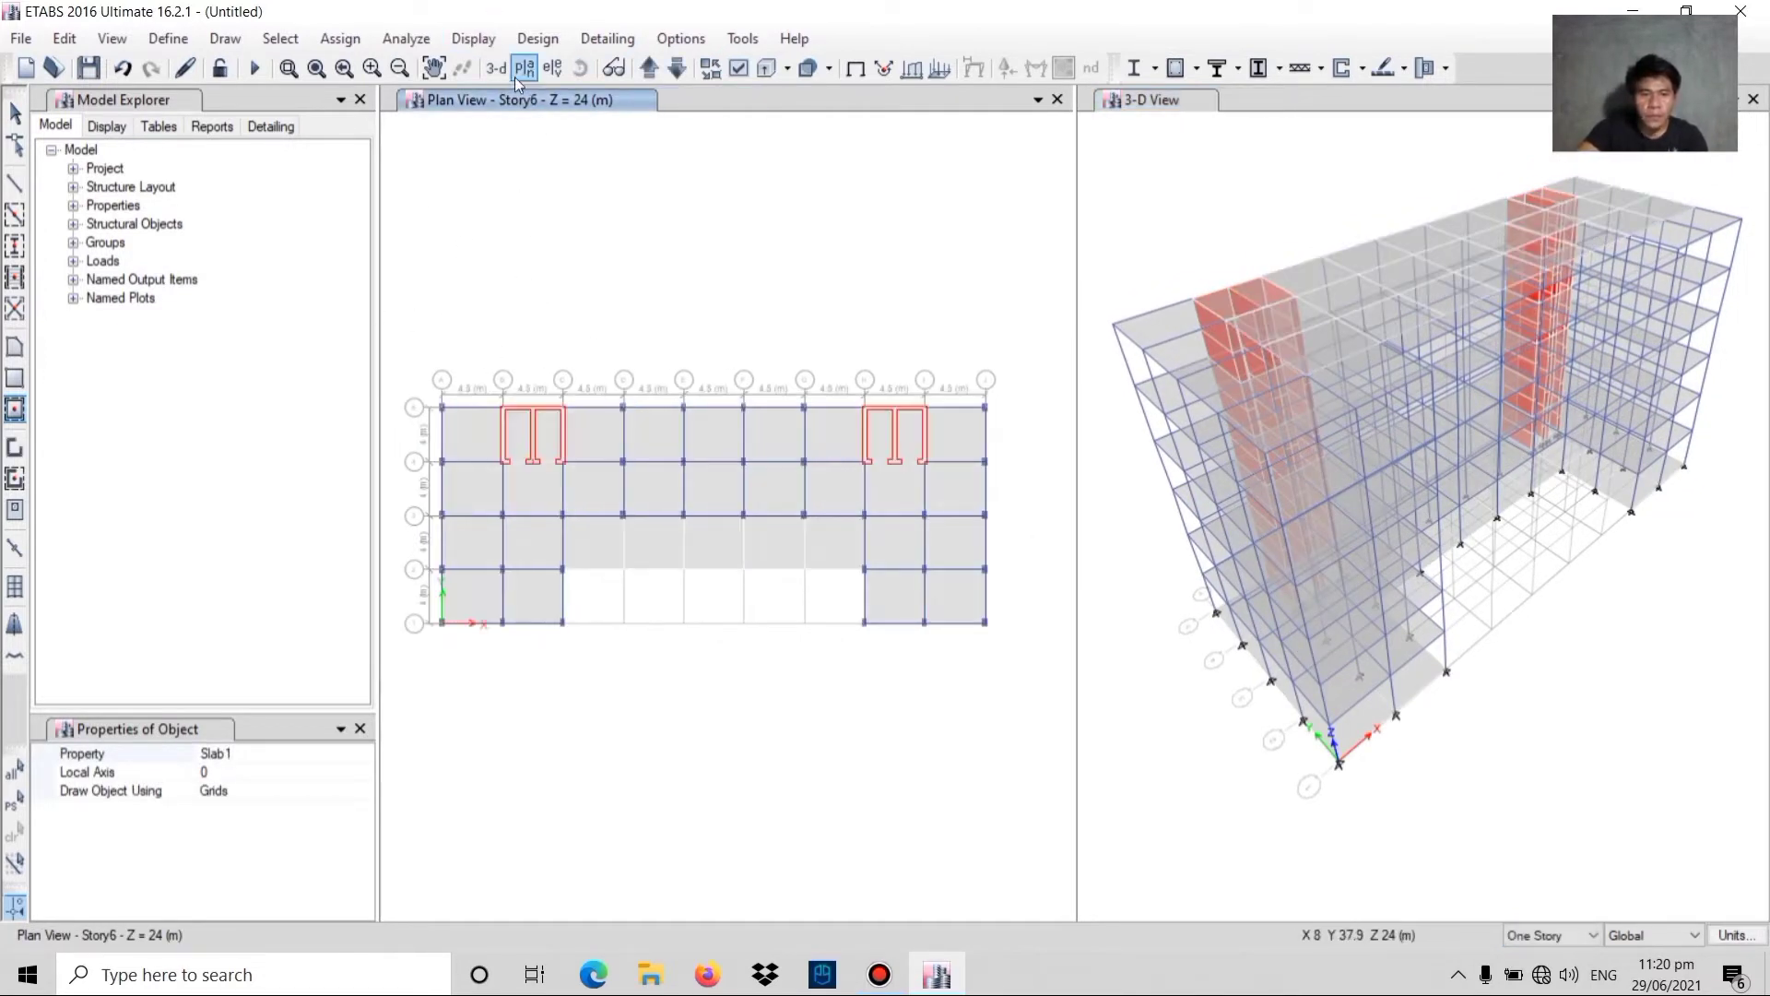
left_click(523, 66)
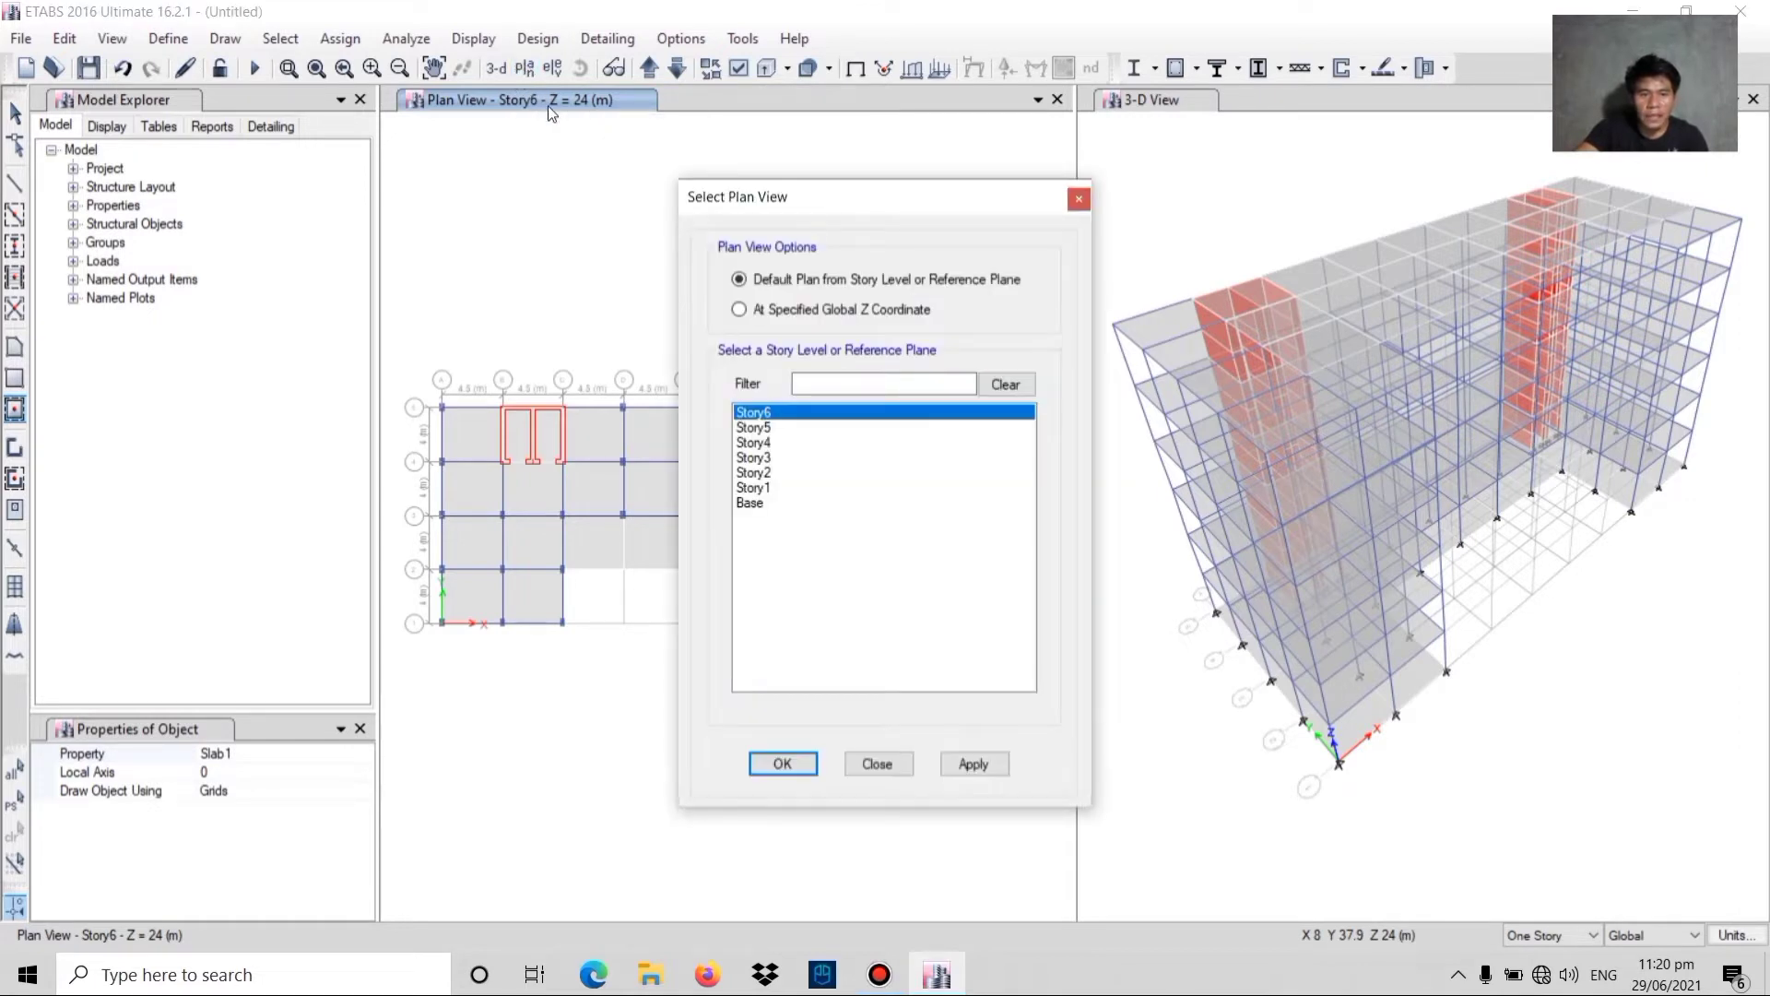
left_click(756, 504)
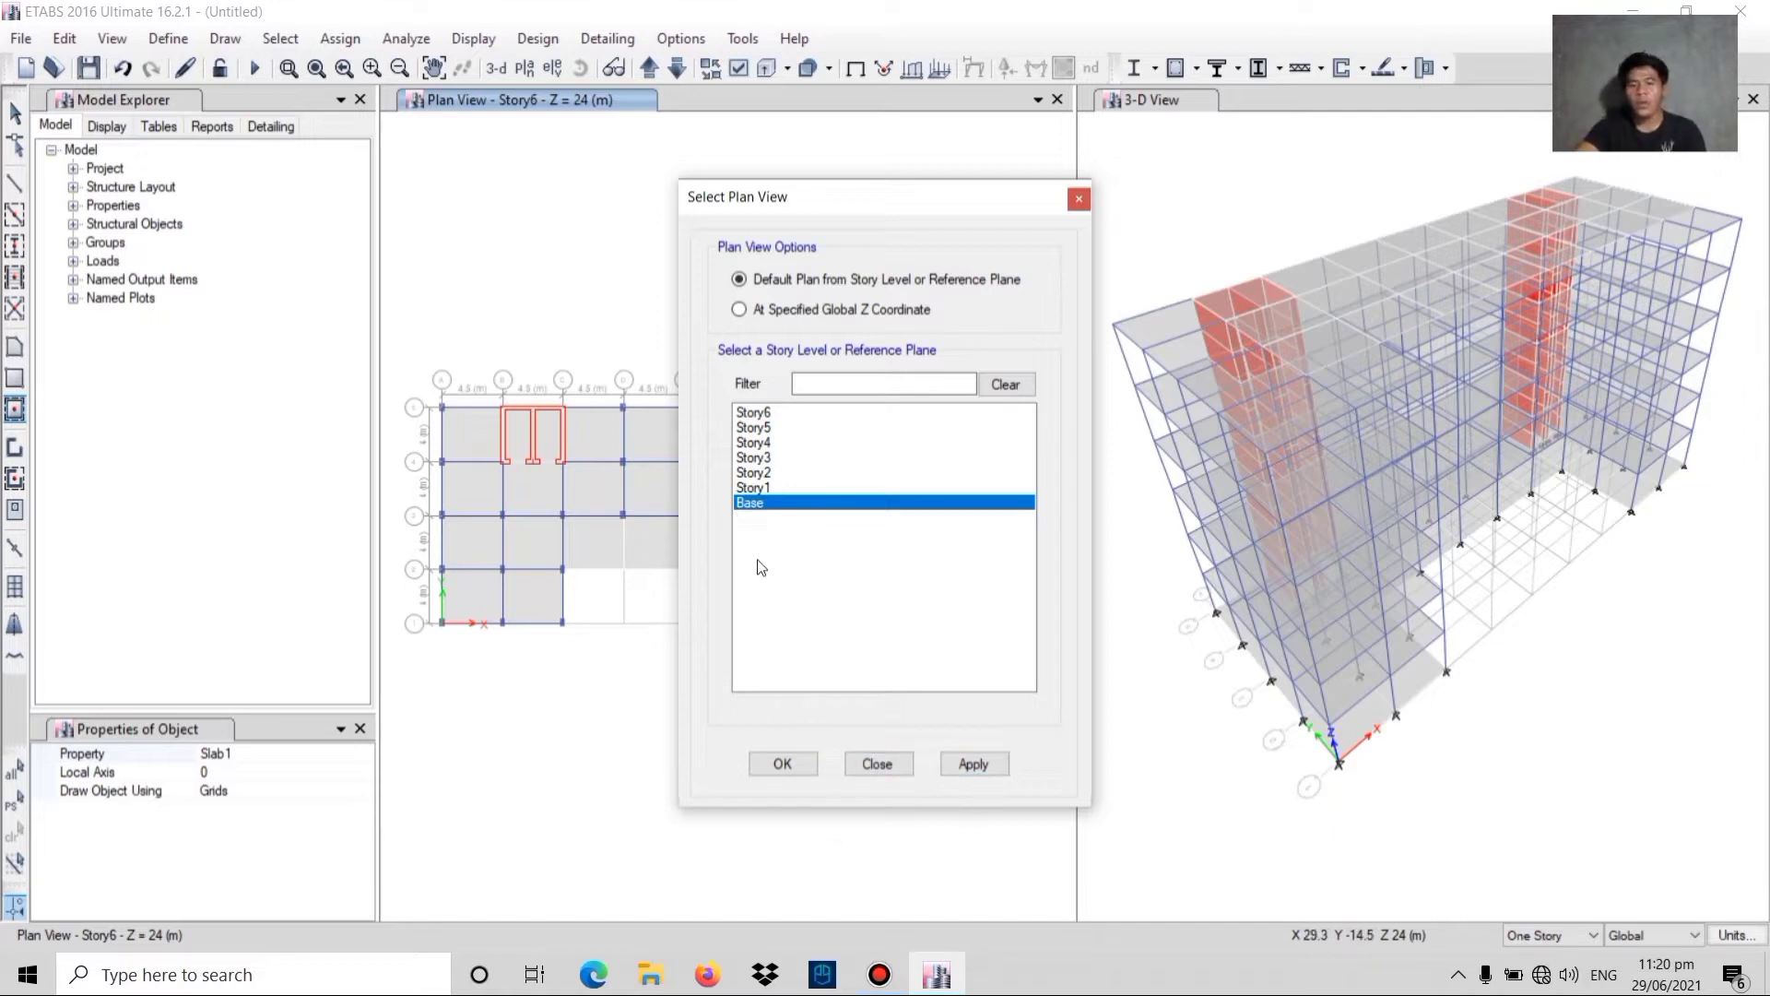
left_click(957, 765)
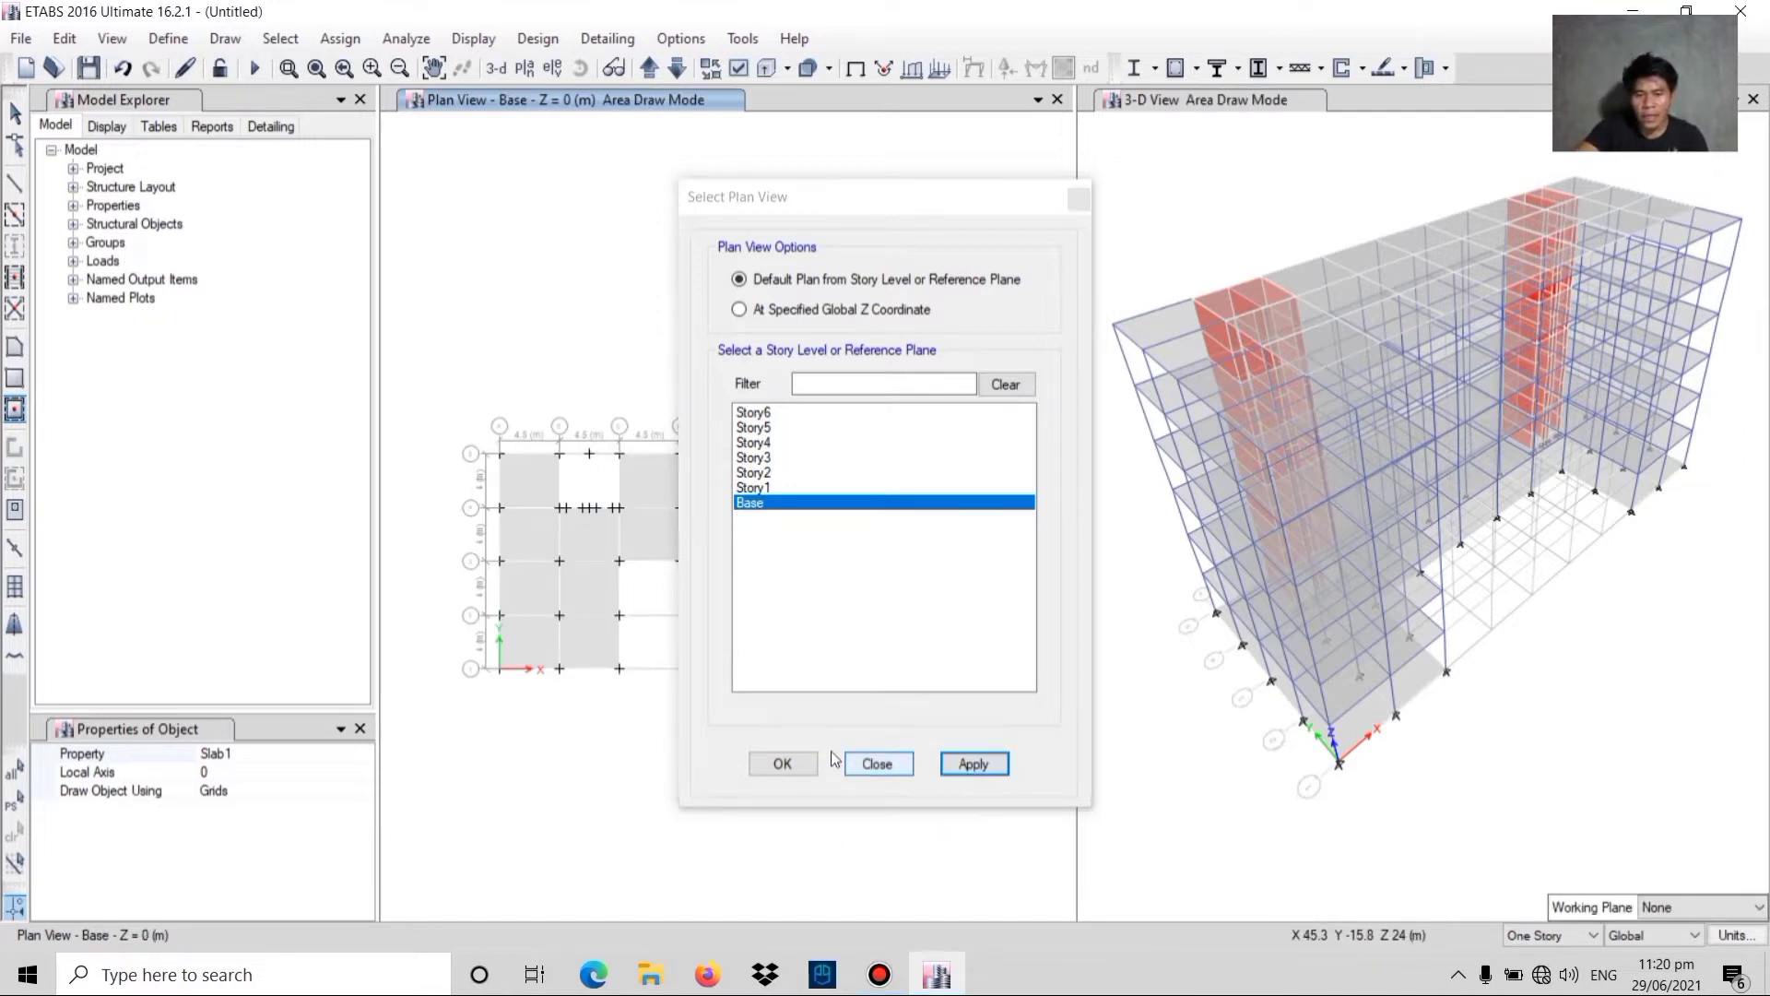
left_click(877, 763)
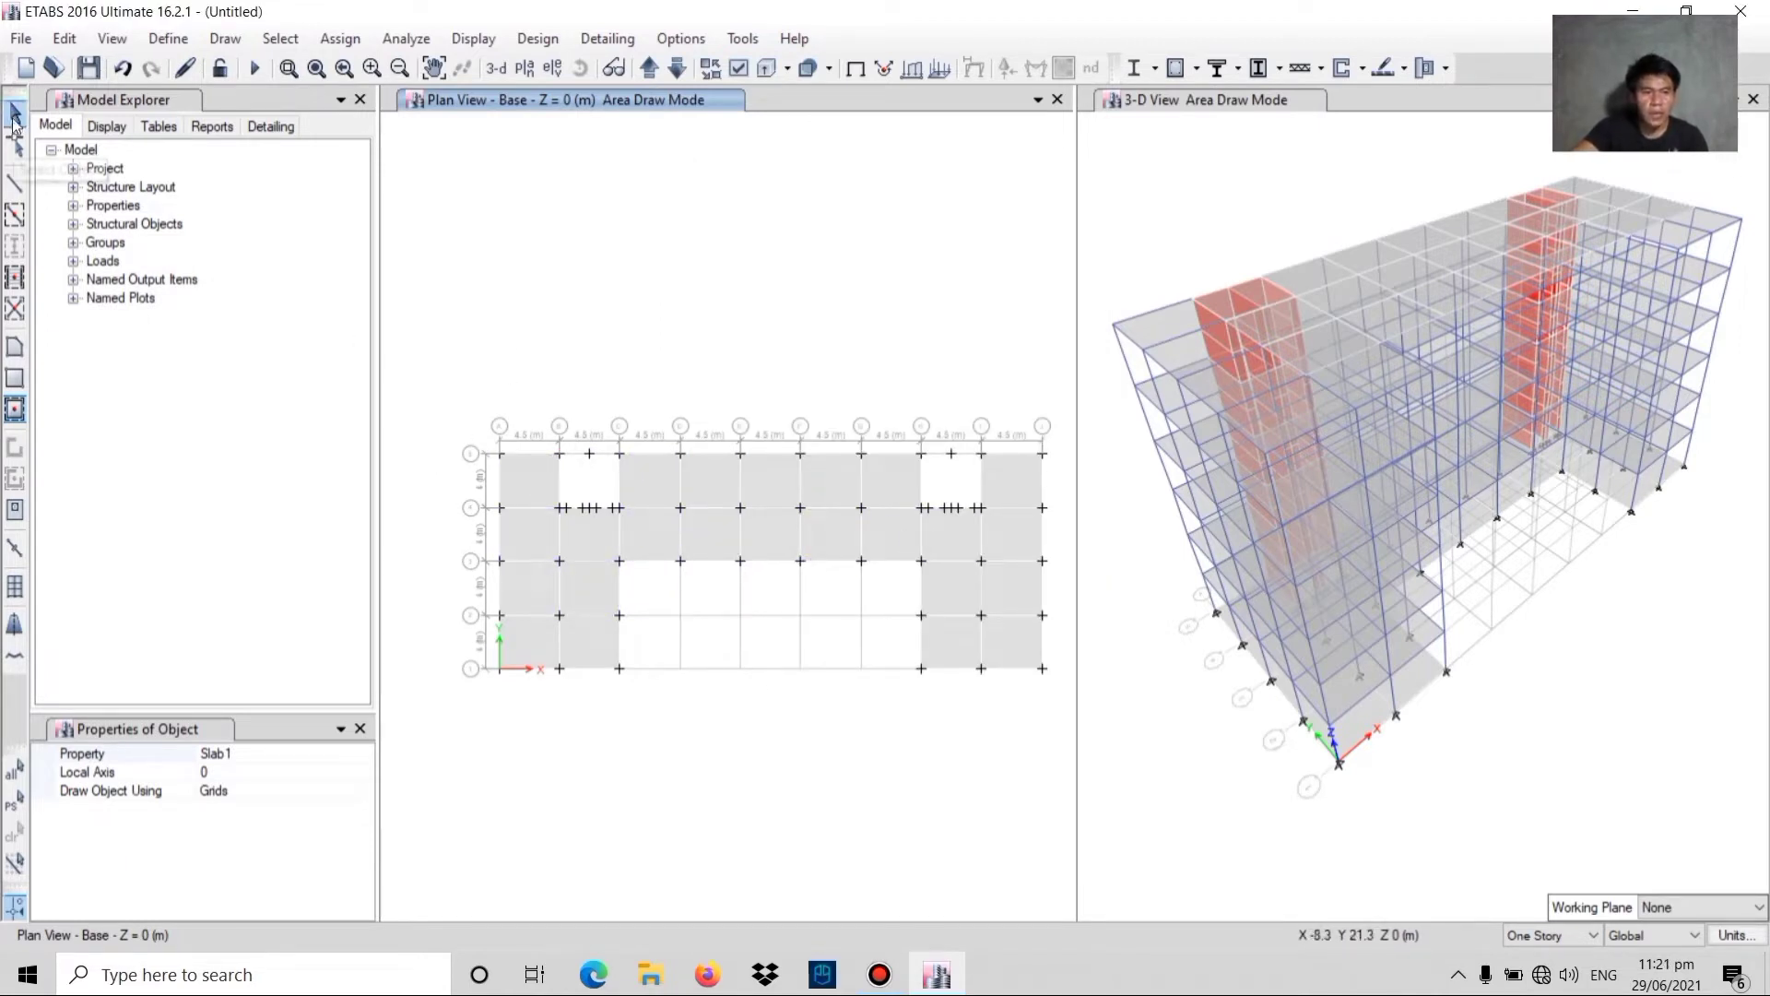
- Select all 24 slab panels on the Base plan and delete them
left_click(13, 112)
left_click(544, 500)
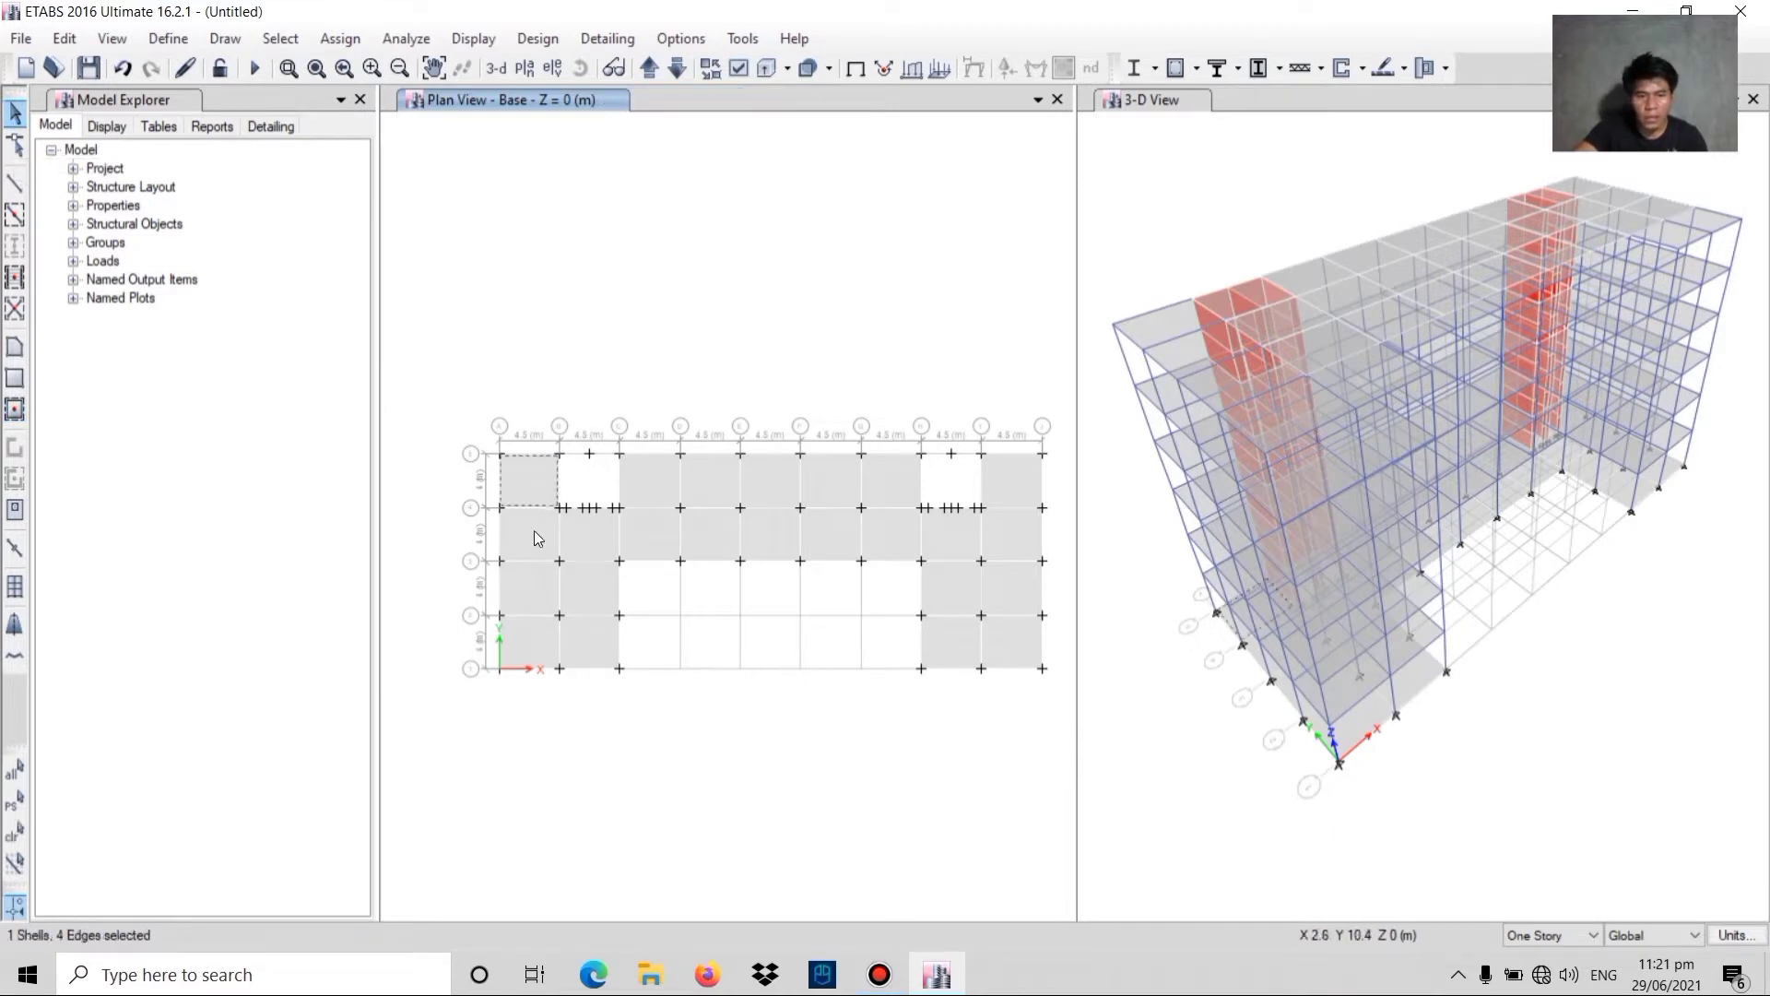
left_click(533, 601)
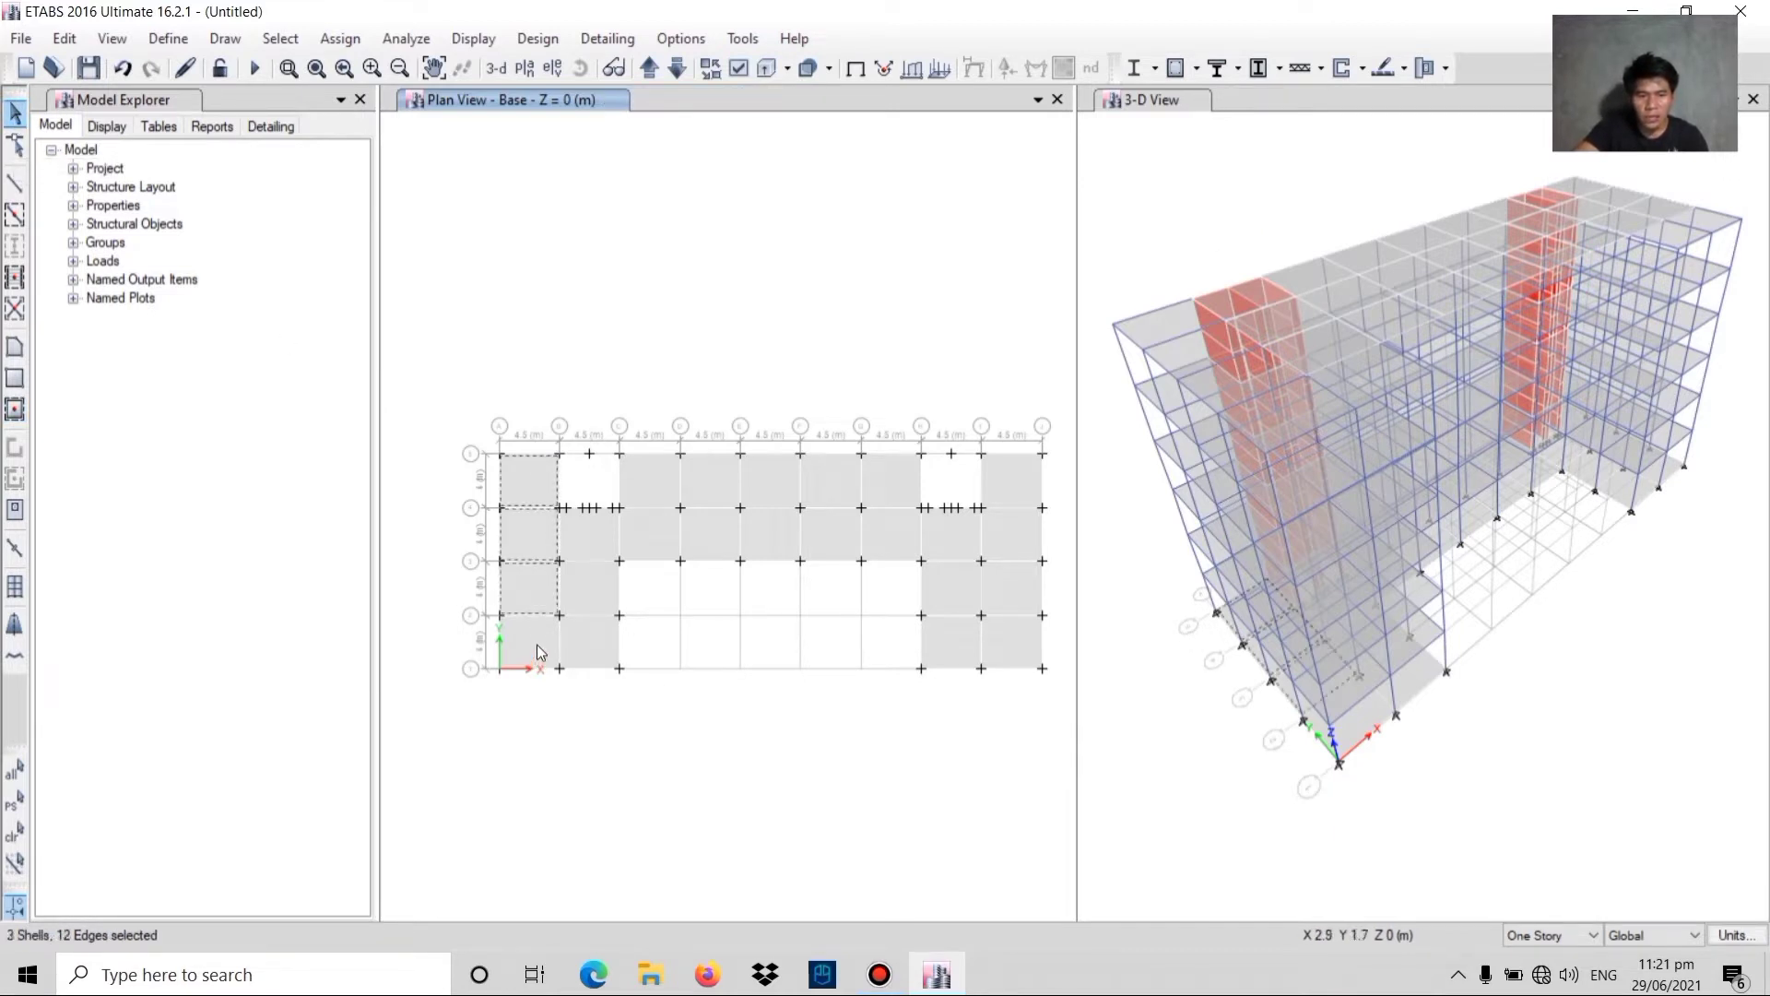
left_click(590, 650)
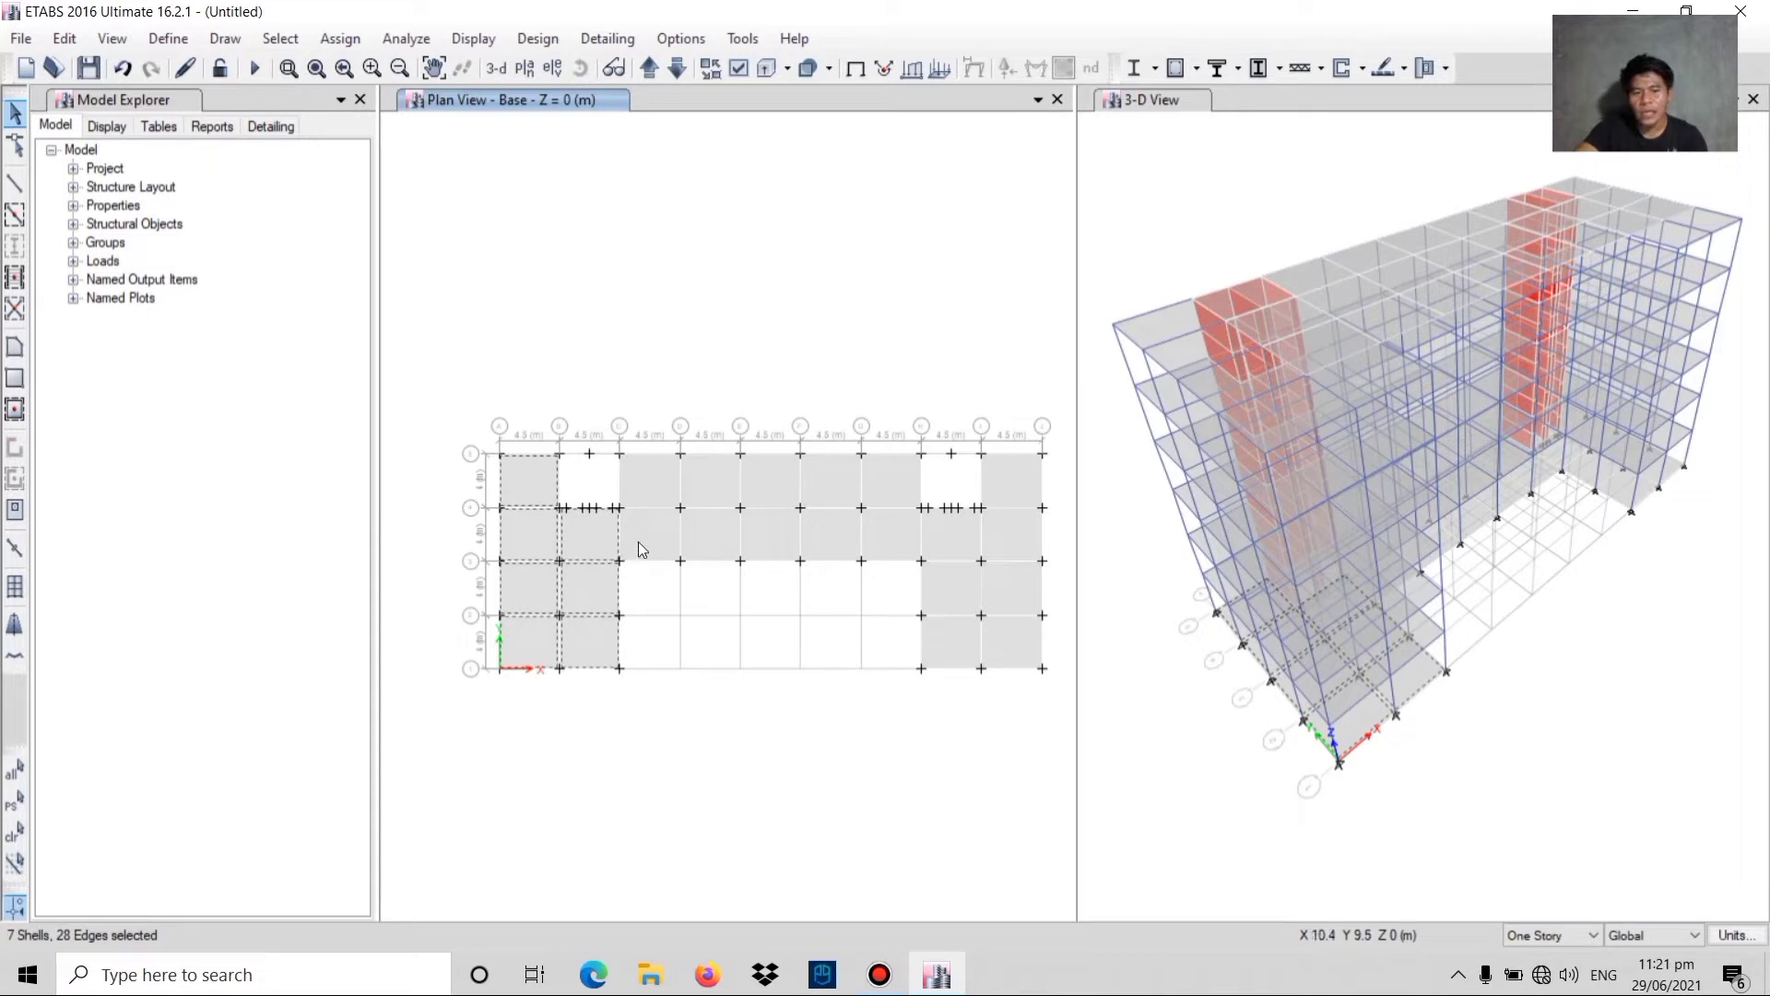
left_click(651, 485)
left_click(717, 479)
left_click(710, 533)
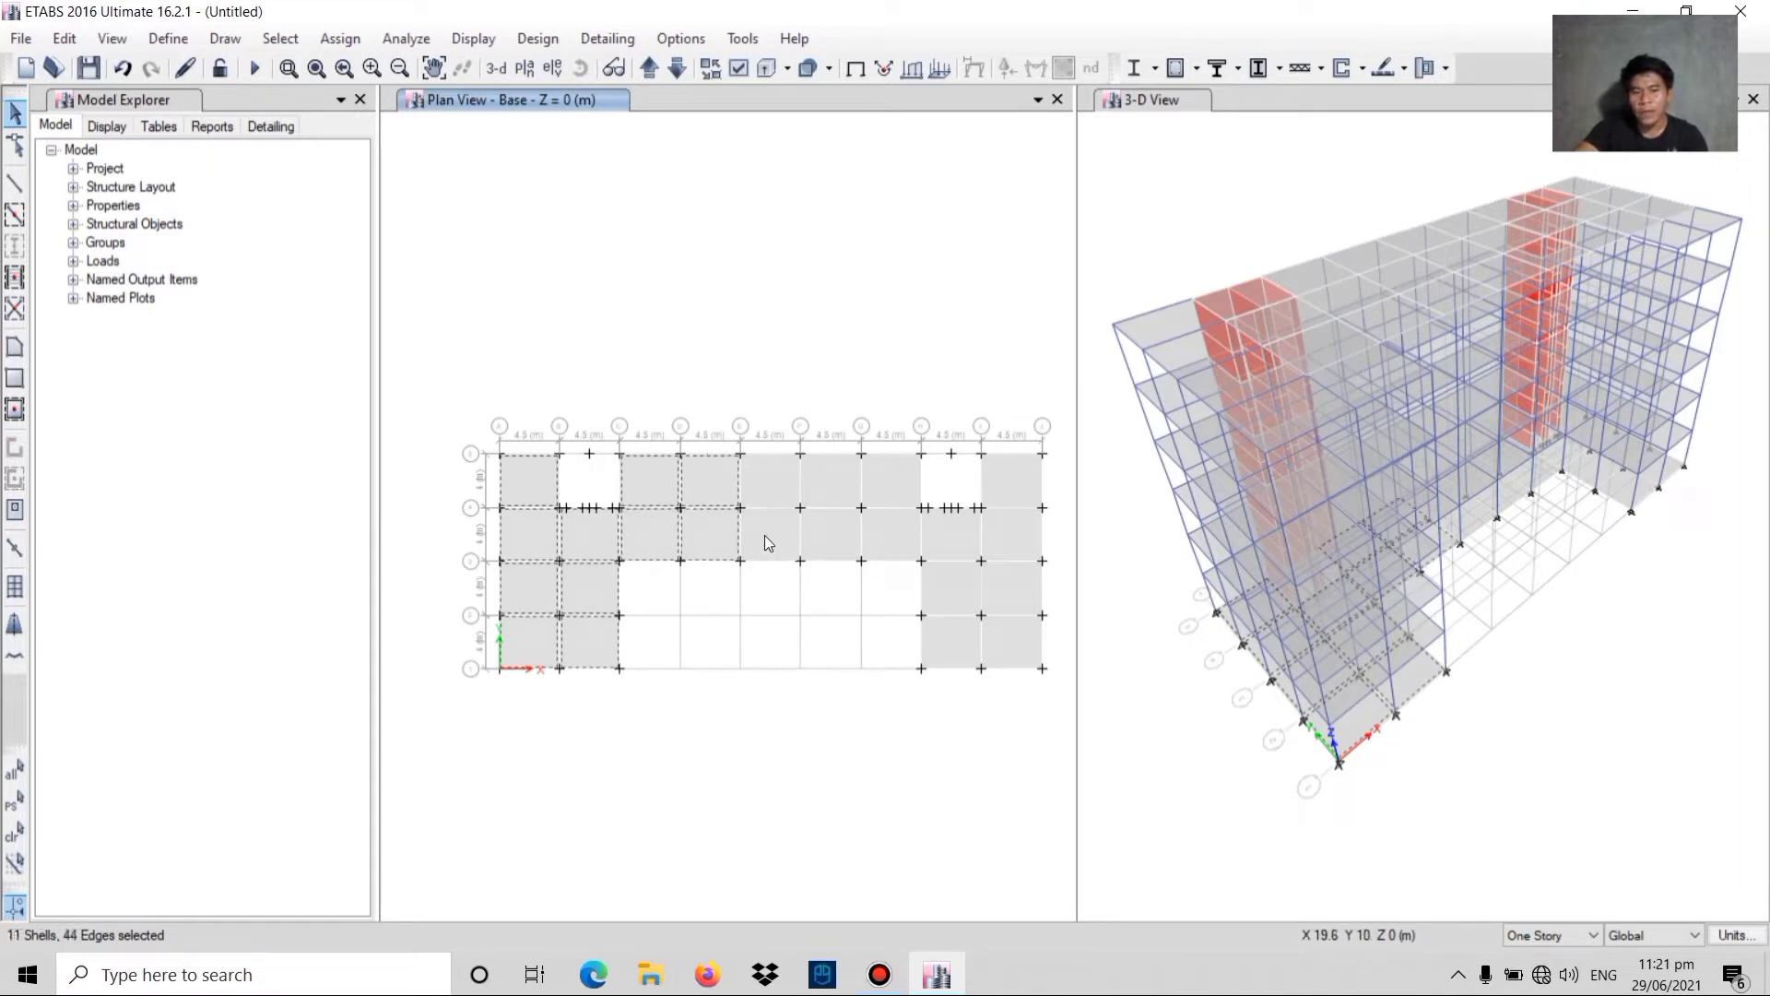
left_click(780, 479)
left_click(777, 533)
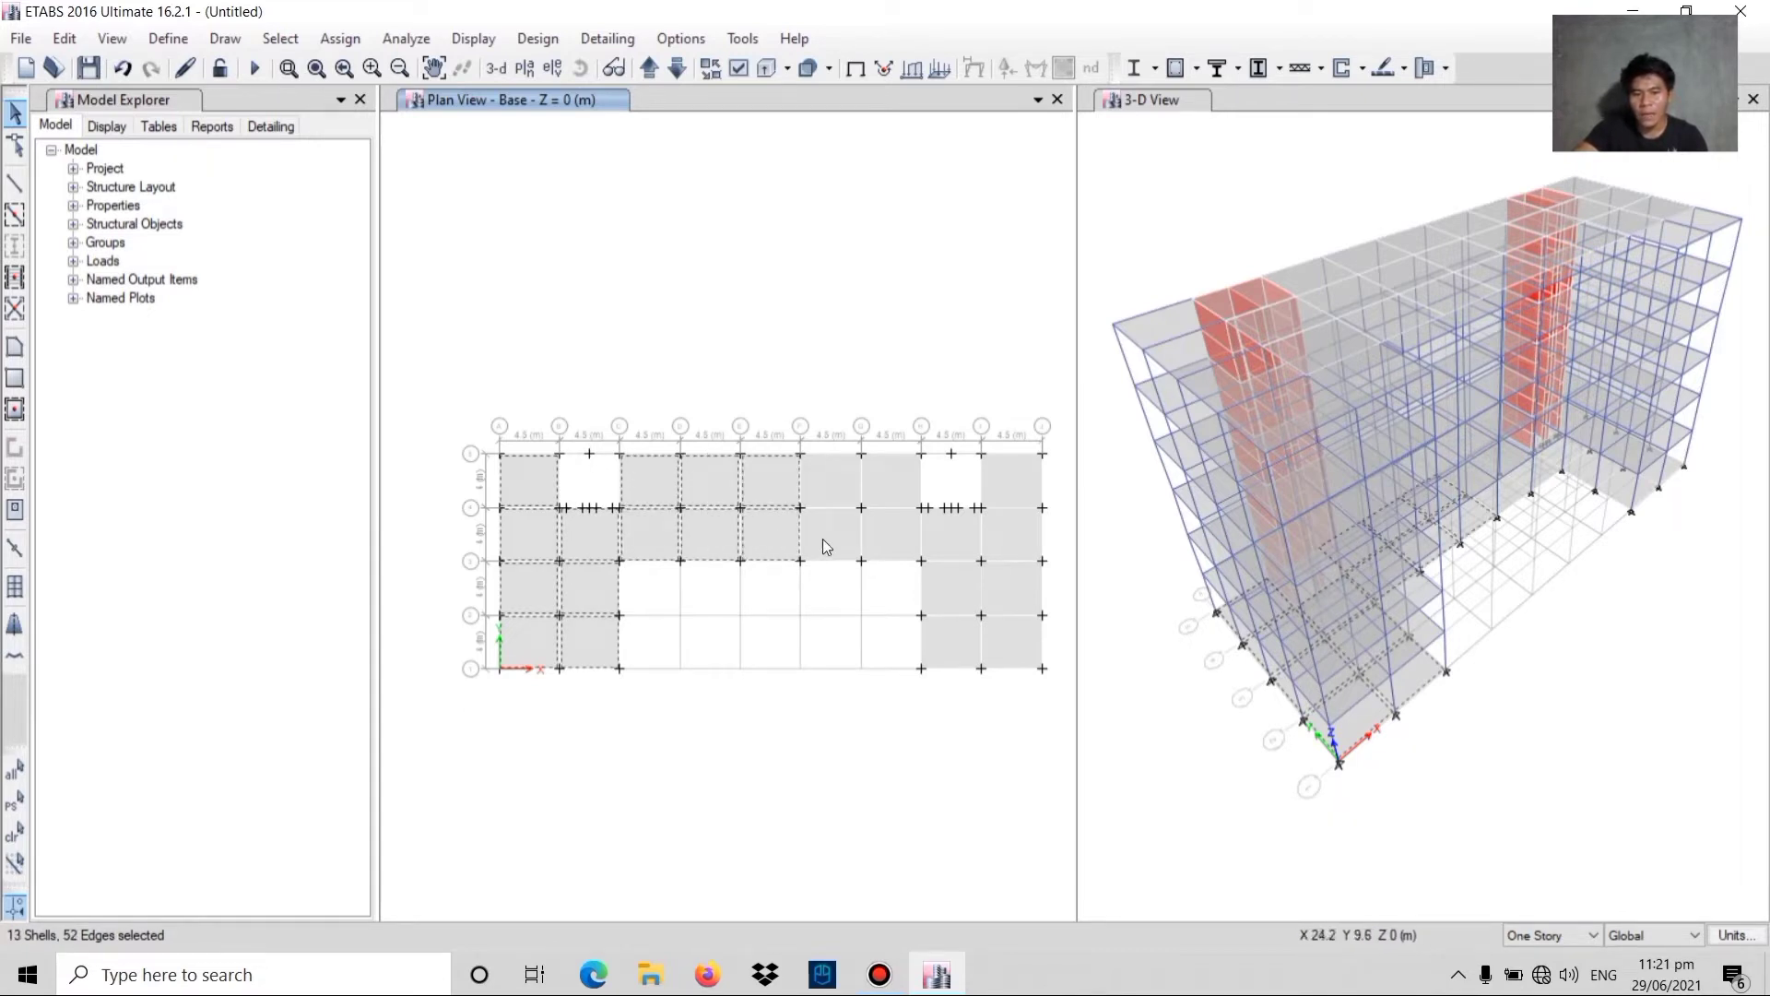
left_click(832, 488)
left_click(848, 553)
left_click(1021, 489)
left_click(888, 500)
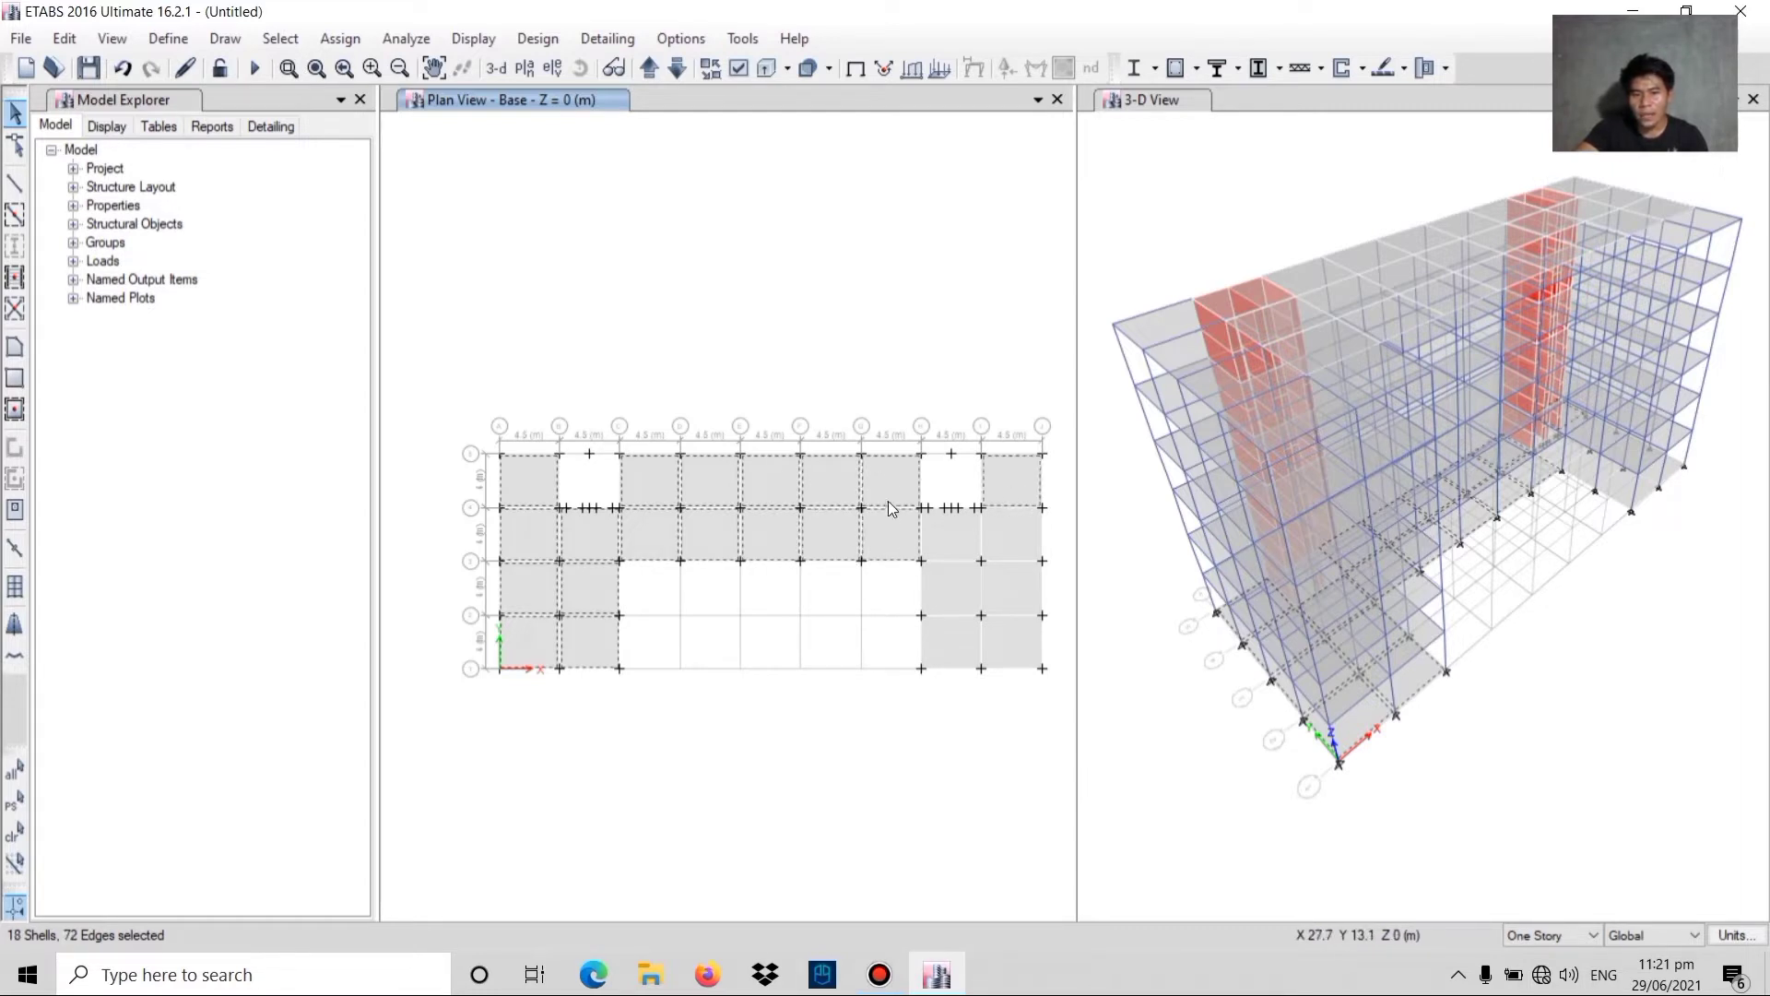
left_click(1017, 540)
left_click(967, 545)
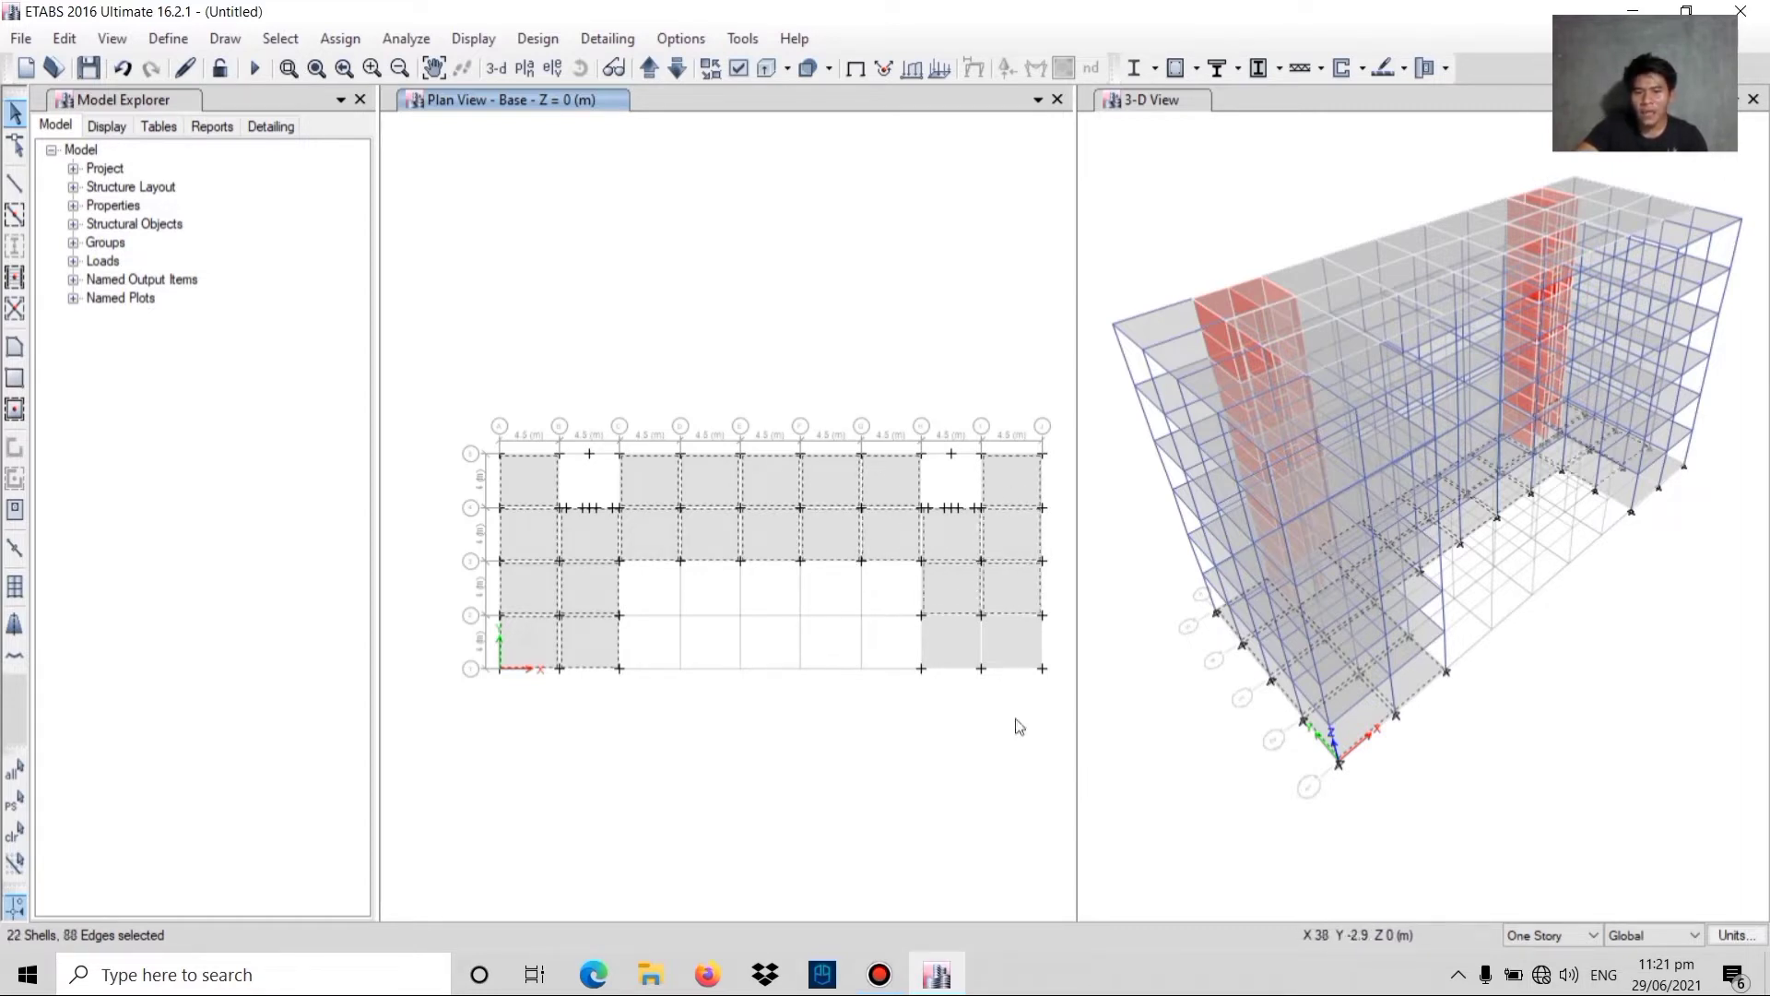
left_click(1012, 651)
left_click(954, 643)
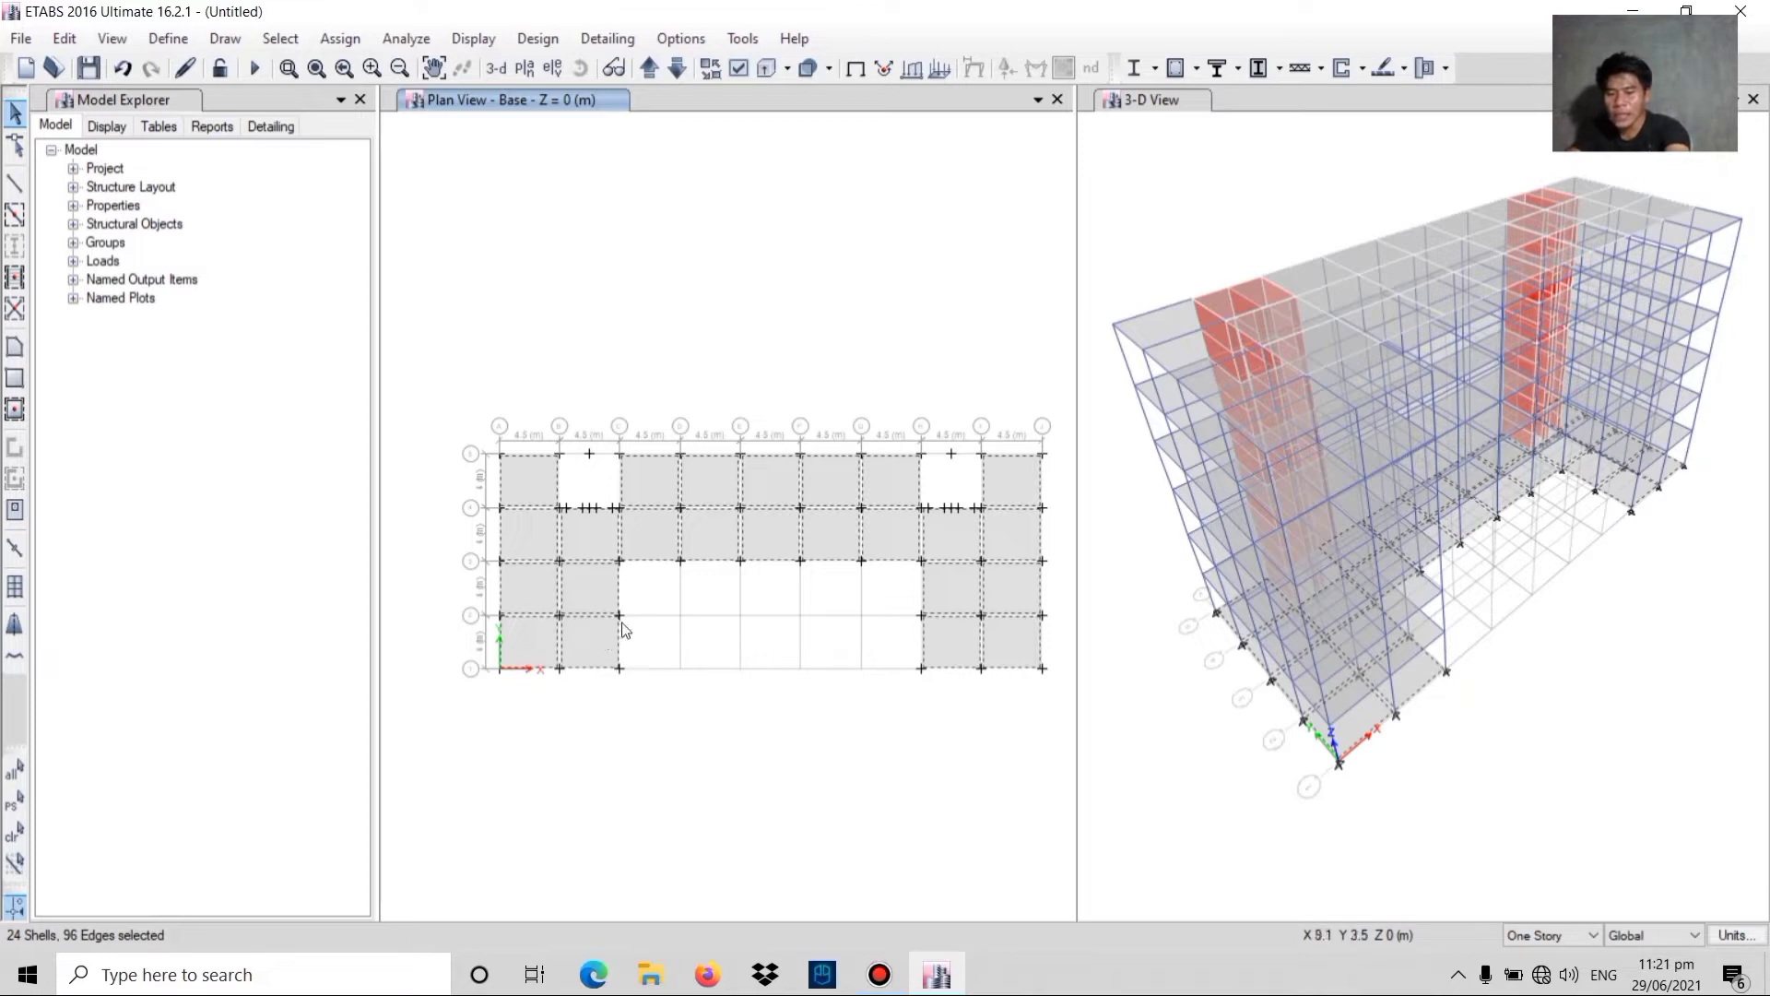
key("Delete")
- Examine the column bases and ground level in the 3-D view for remaining slabs and supports
scroll(1421, 628, "up", 6)
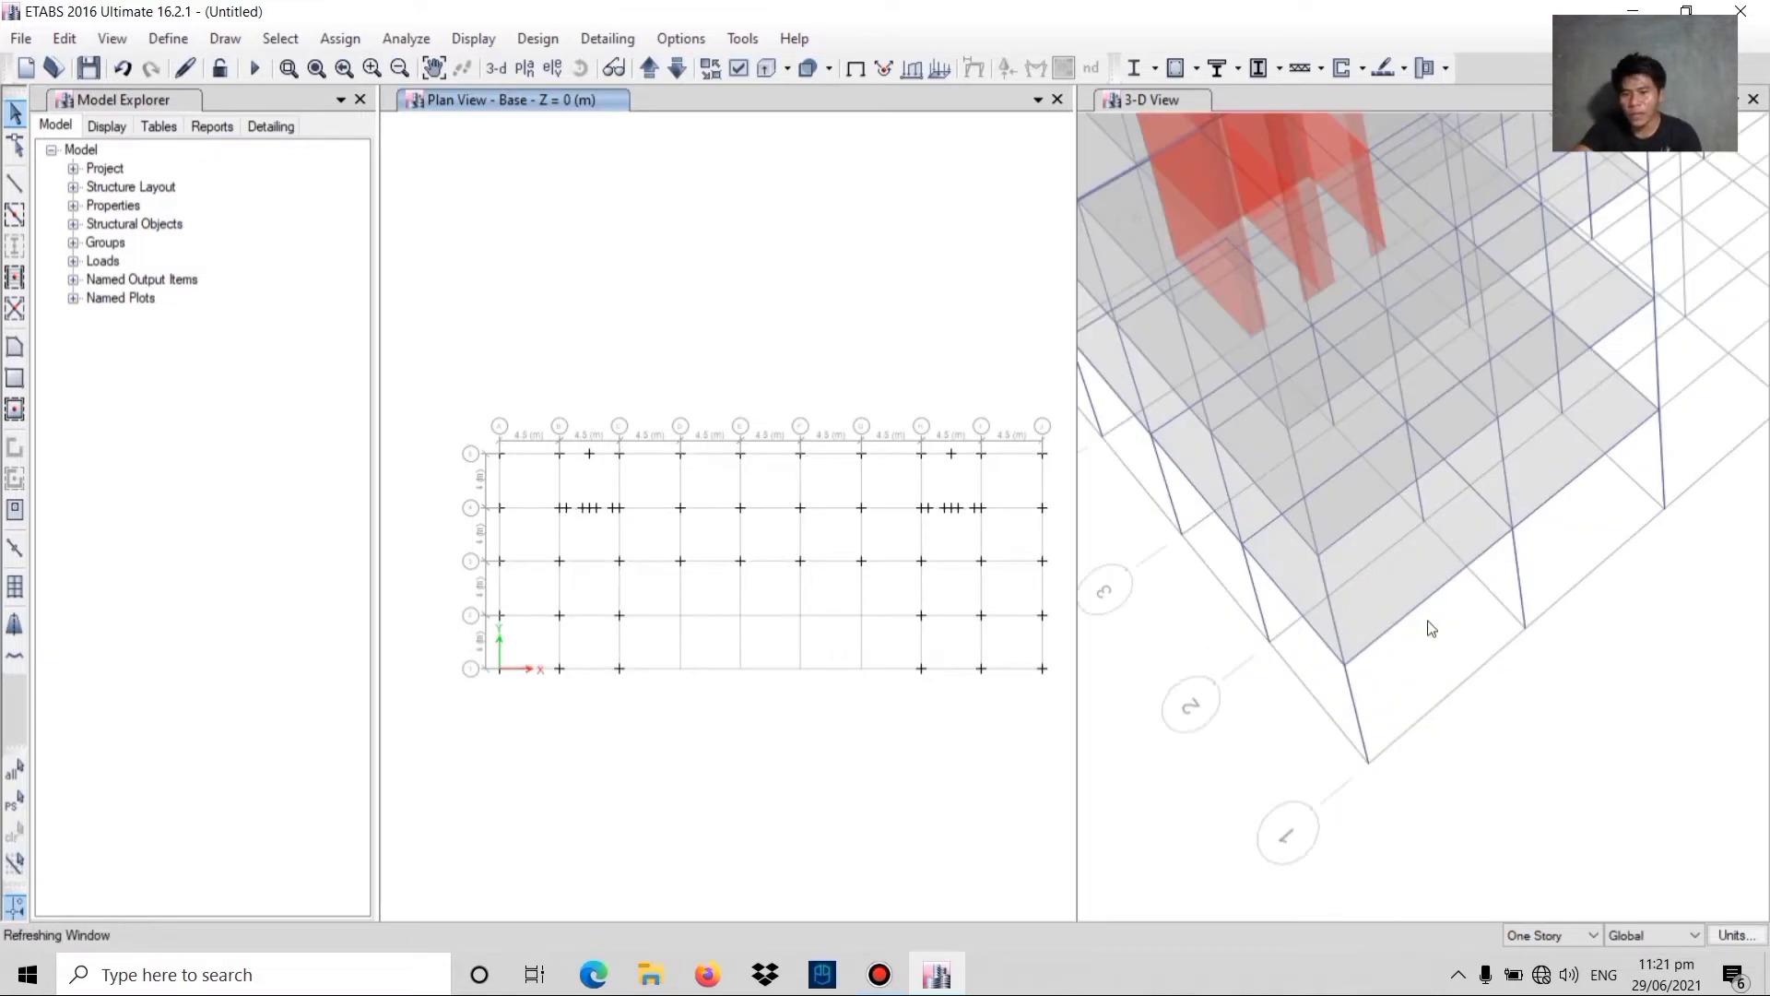
left_click(1410, 600)
scroll(1149, 652, "down", 6)
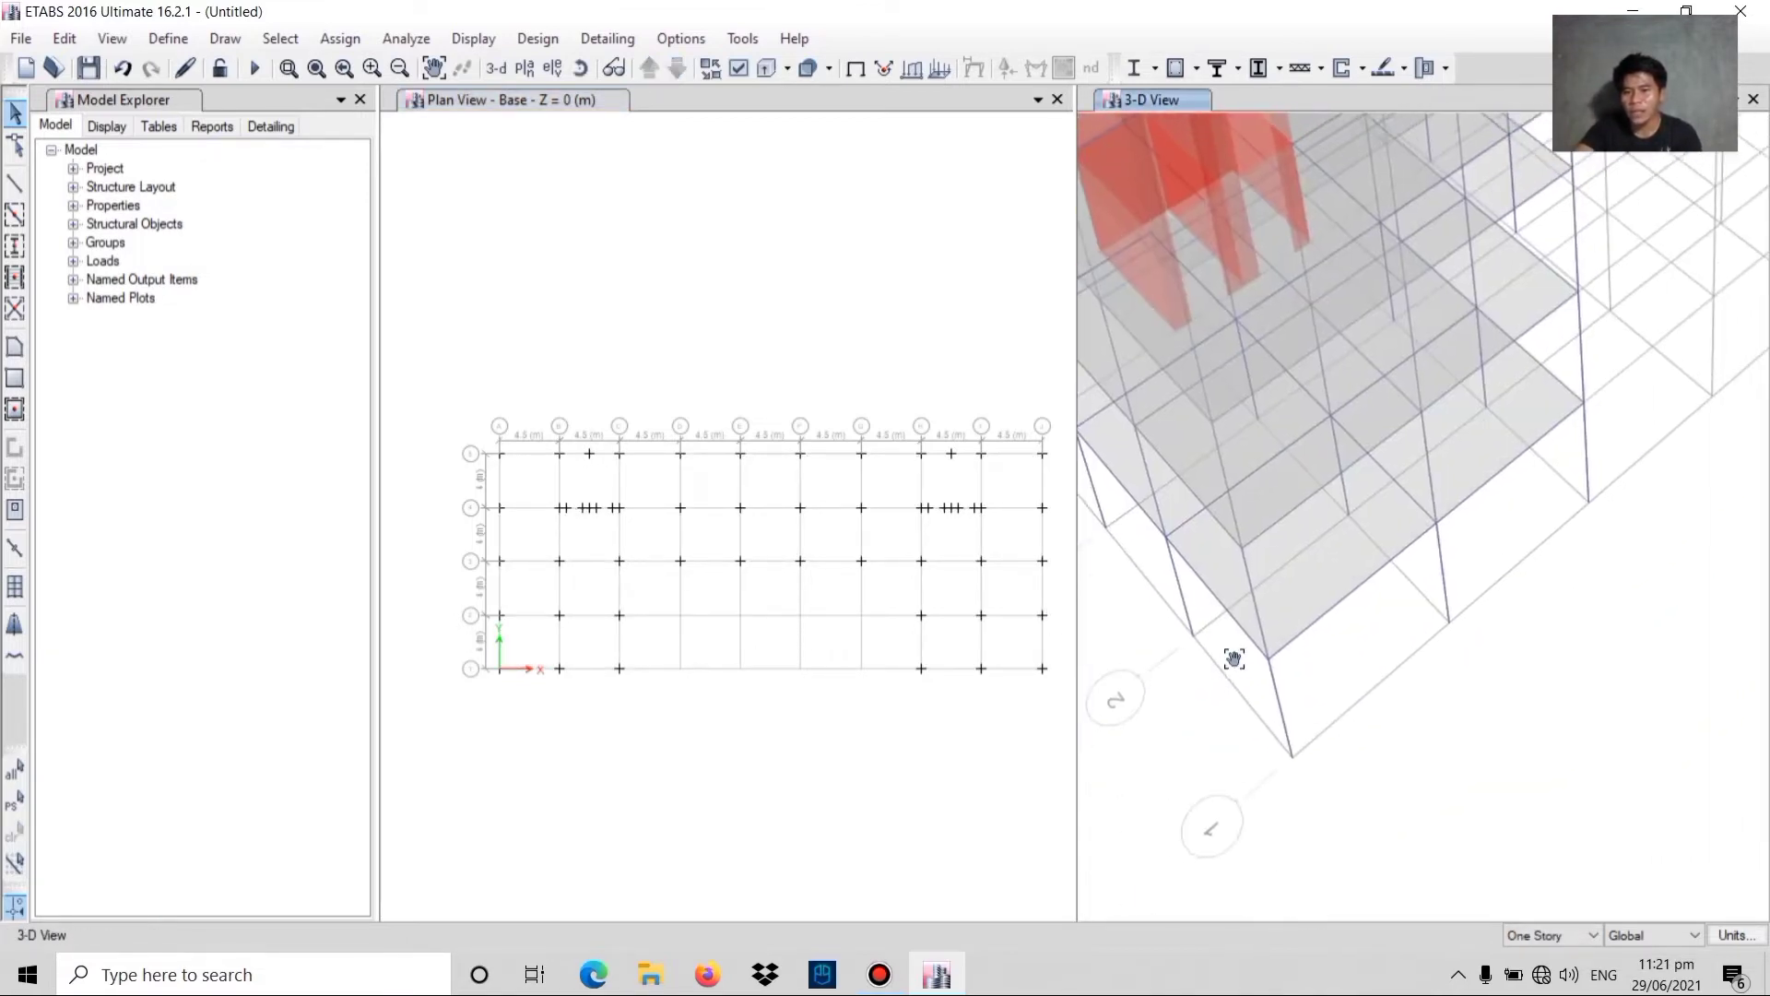
scroll(1468, 643, "up", 5)
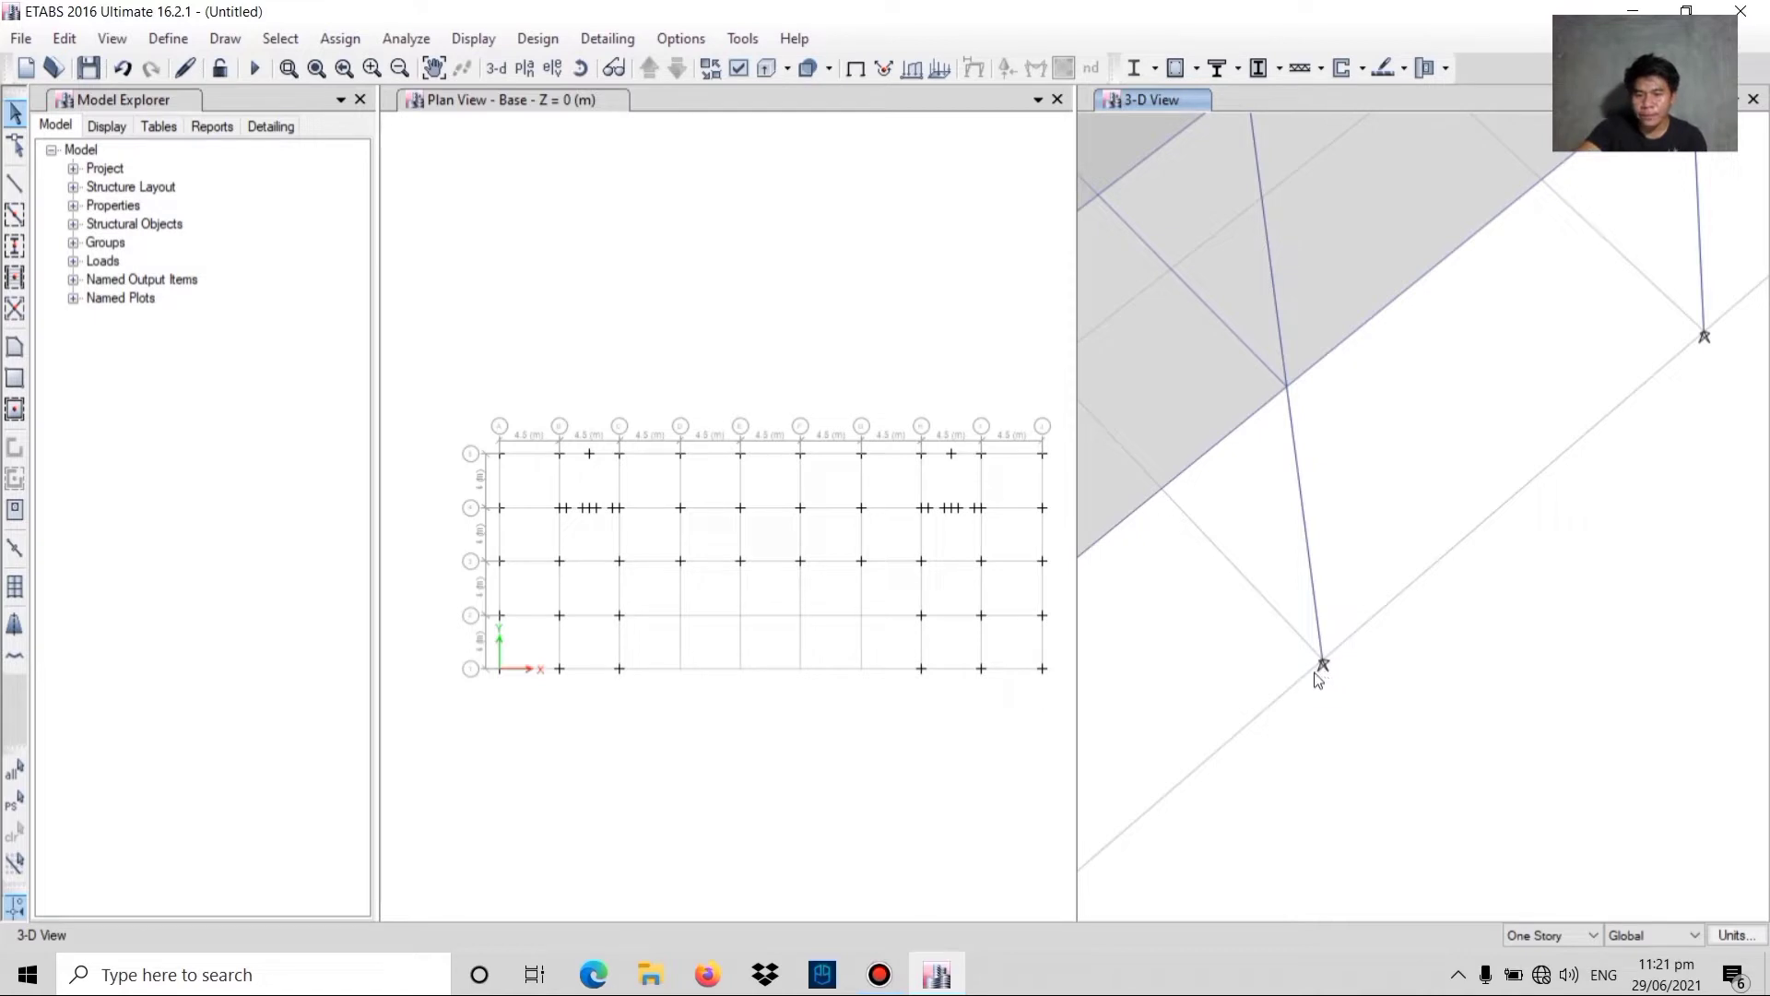
middle_click_drag(1305, 679, 1337, 699)
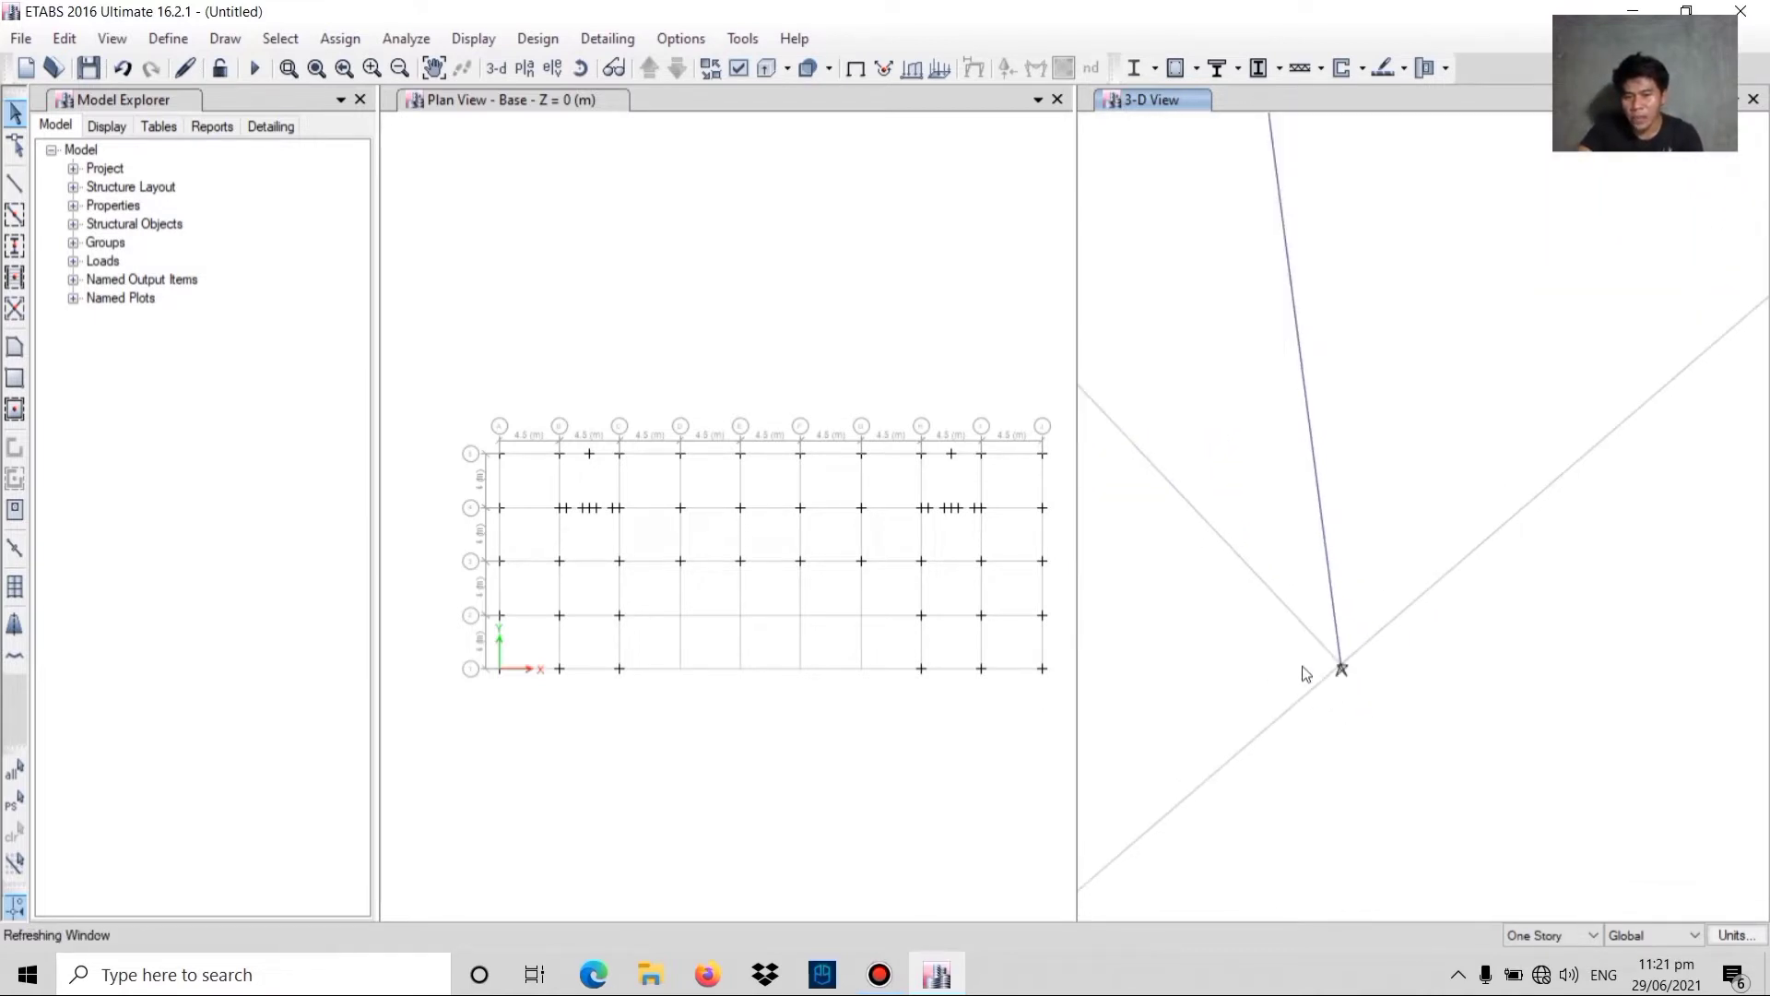
scroll(1328, 668, "down", 3)
scroll(1337, 664, "down", 3)
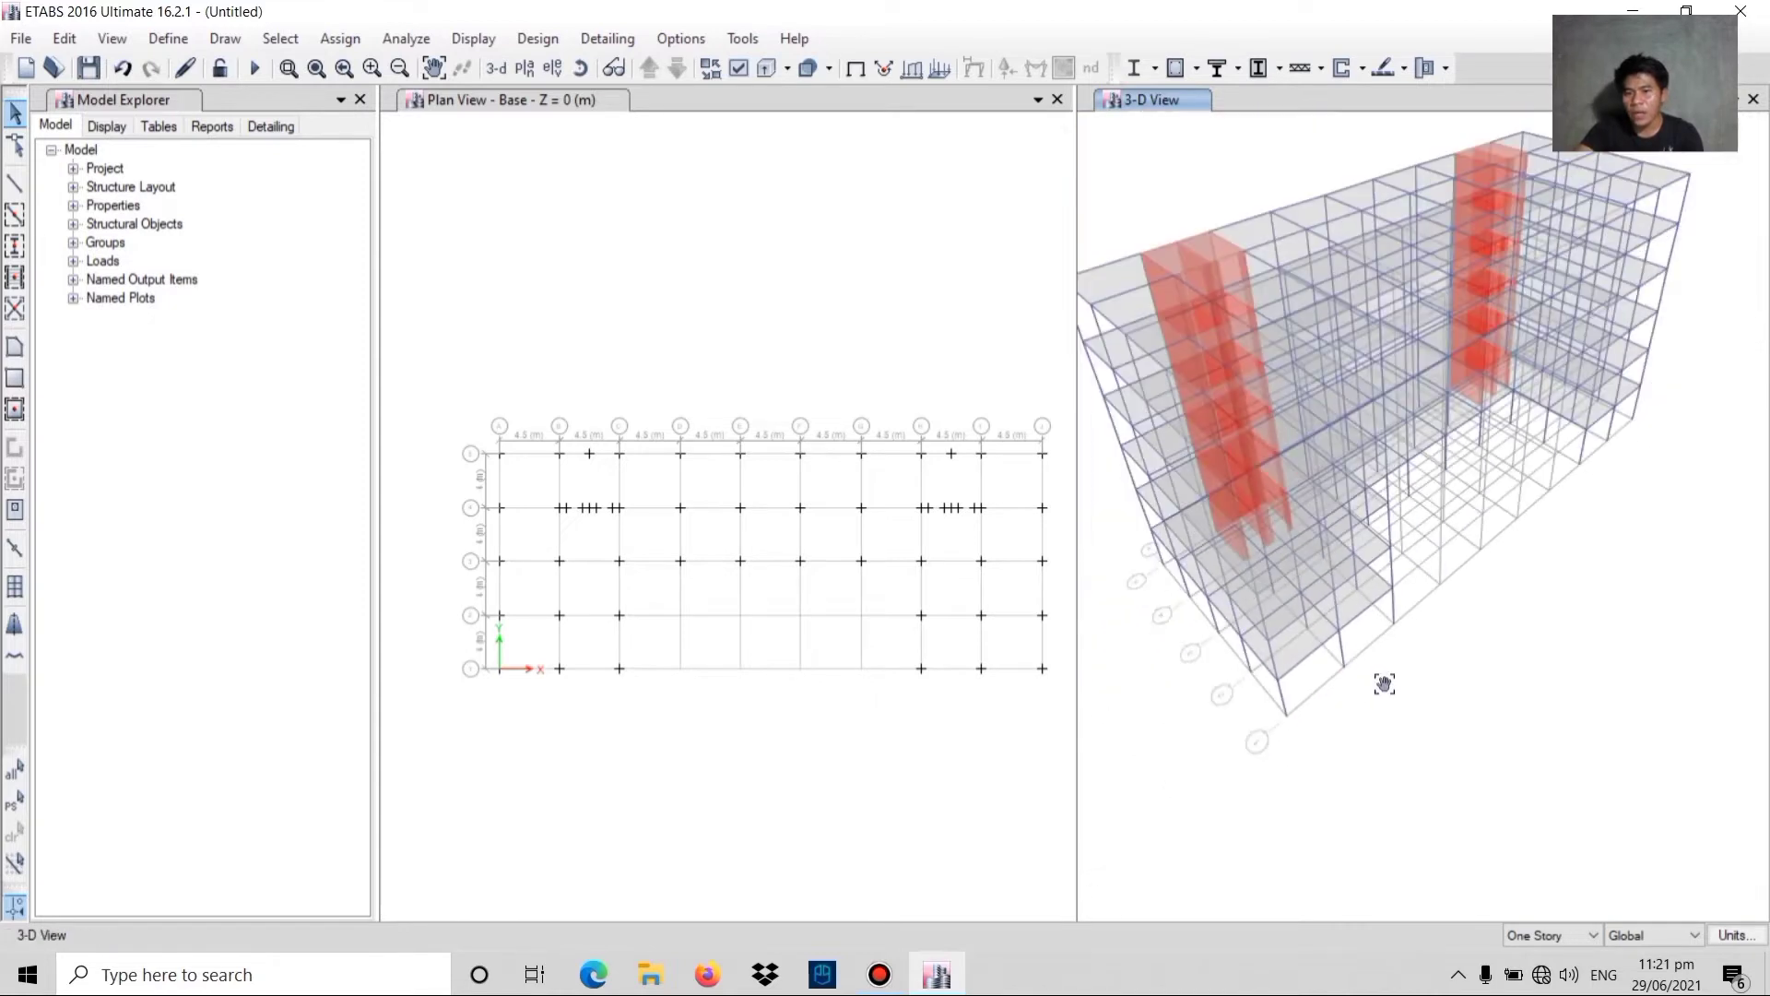
- Select all joints on the Base plan and assign fixed restraints, restraining translation and rotation in X, Y and Z
middle_click_drag(1367, 675, 1399, 711)
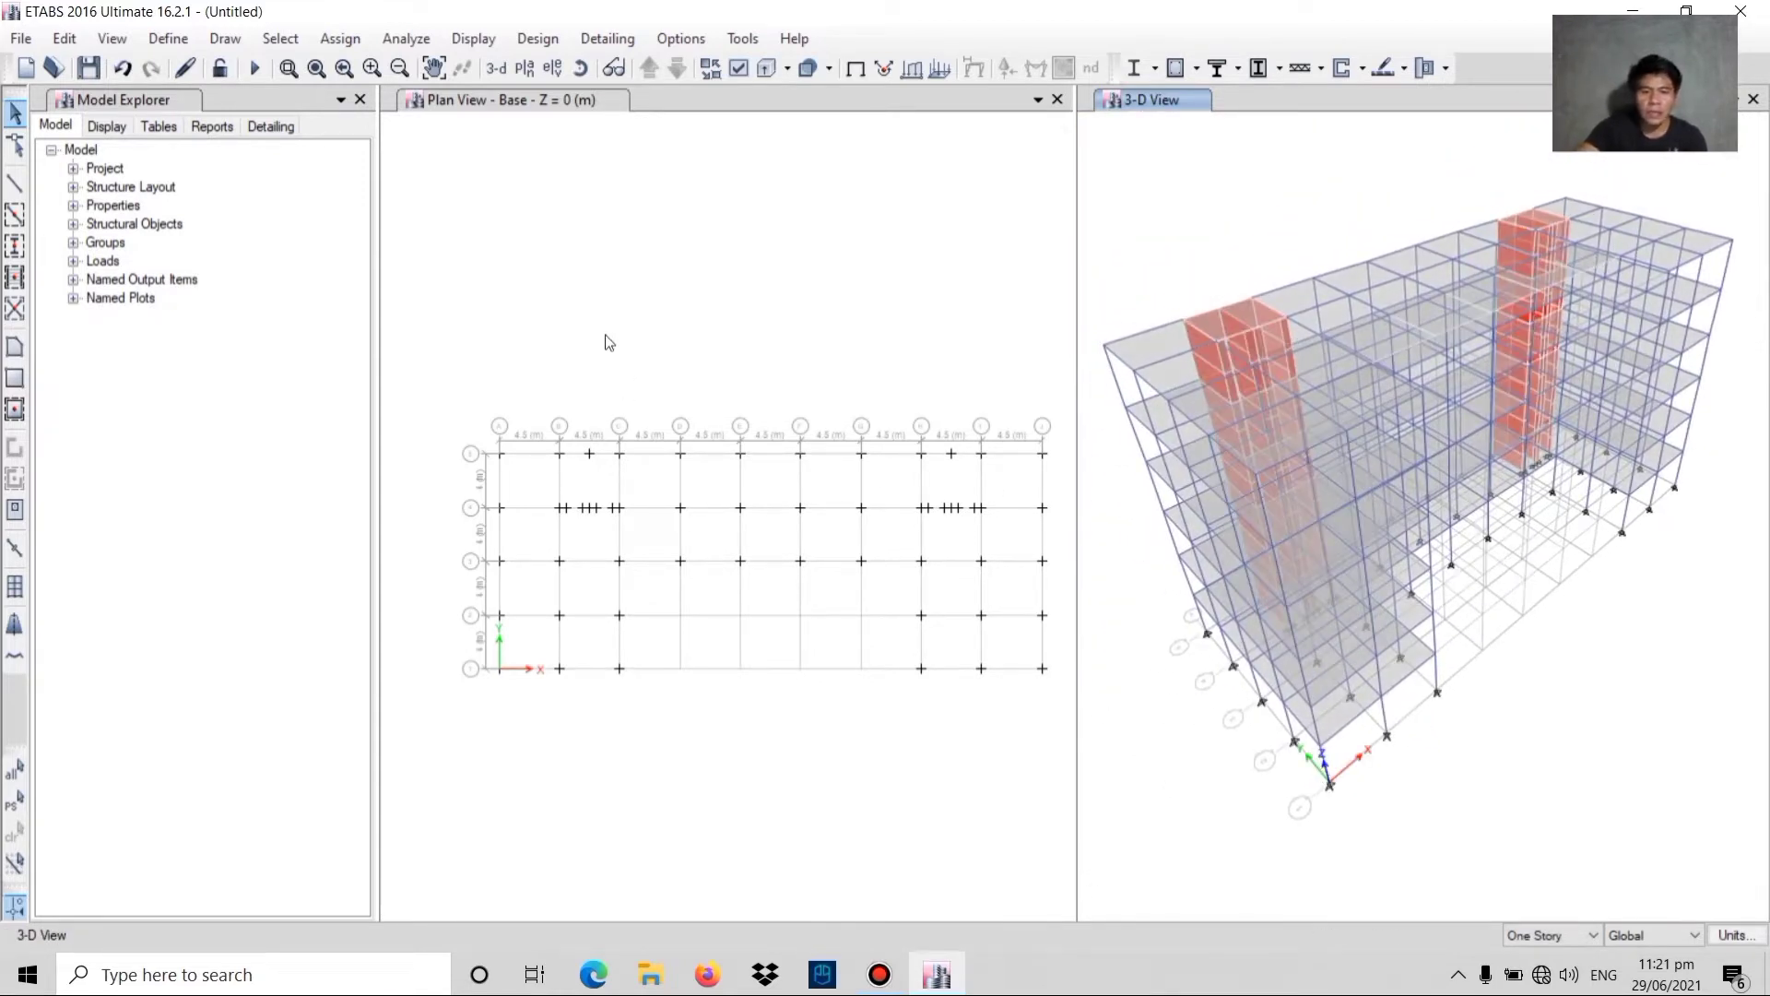
left_click_drag(402, 359, 1051, 717)
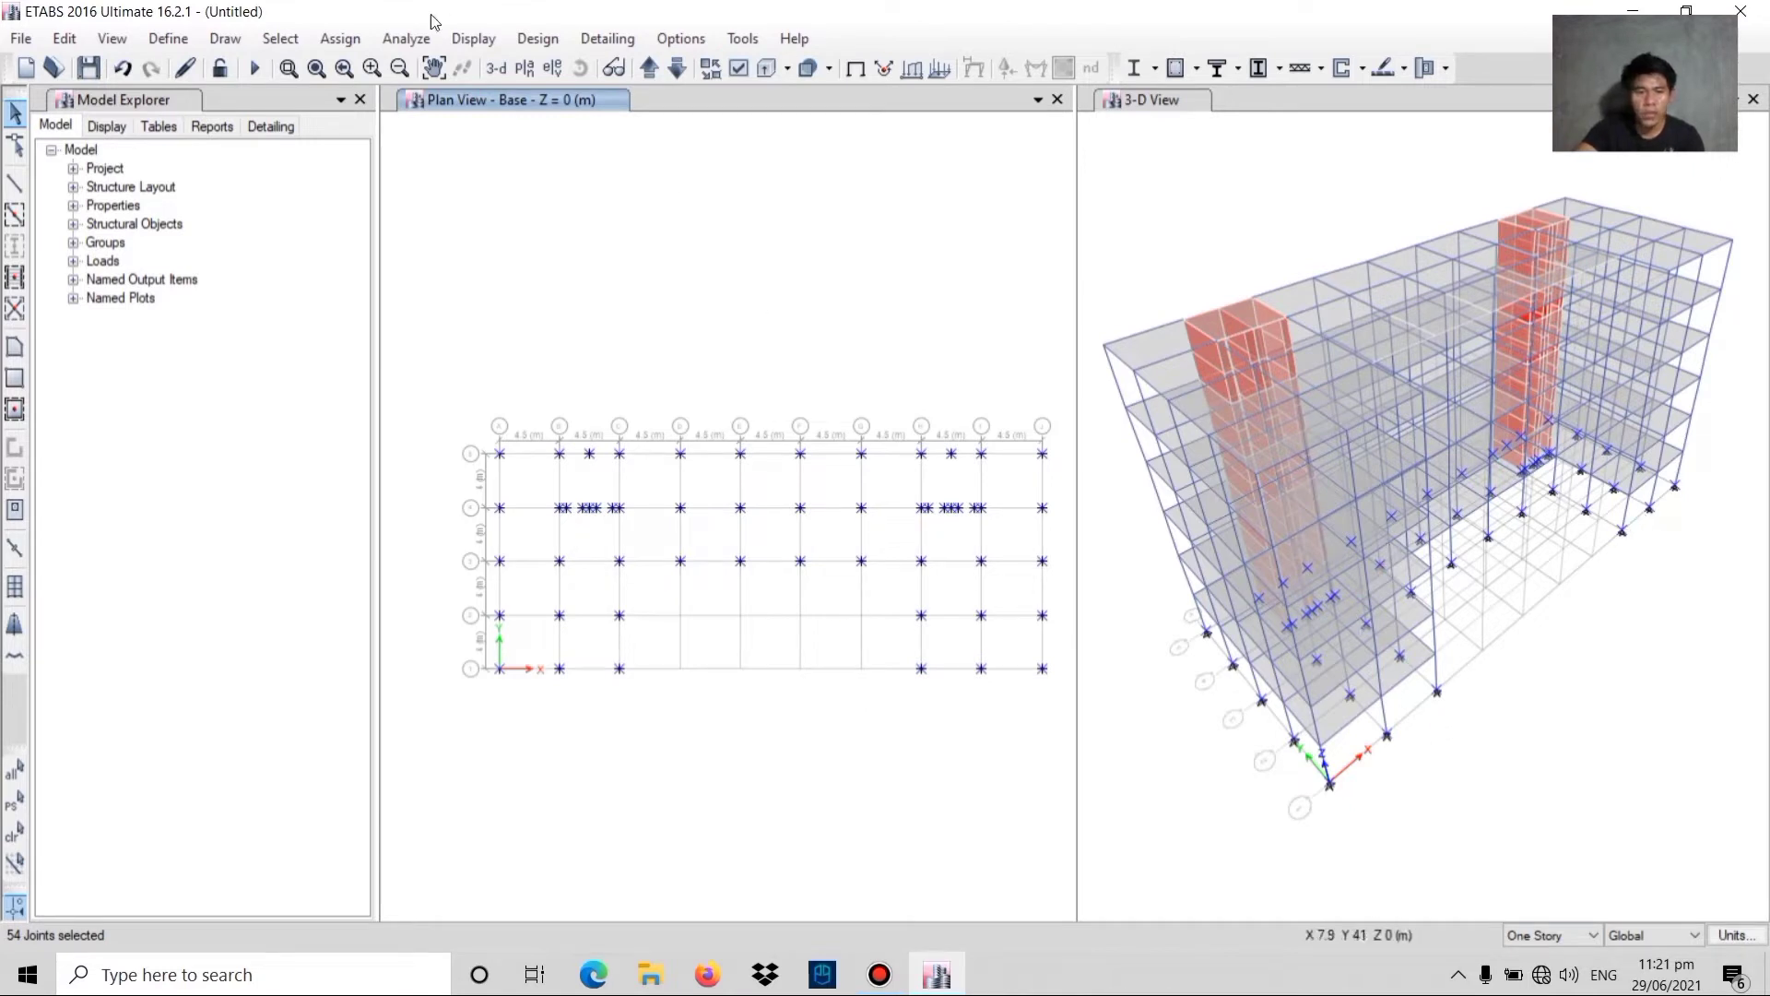
left_click(334, 41)
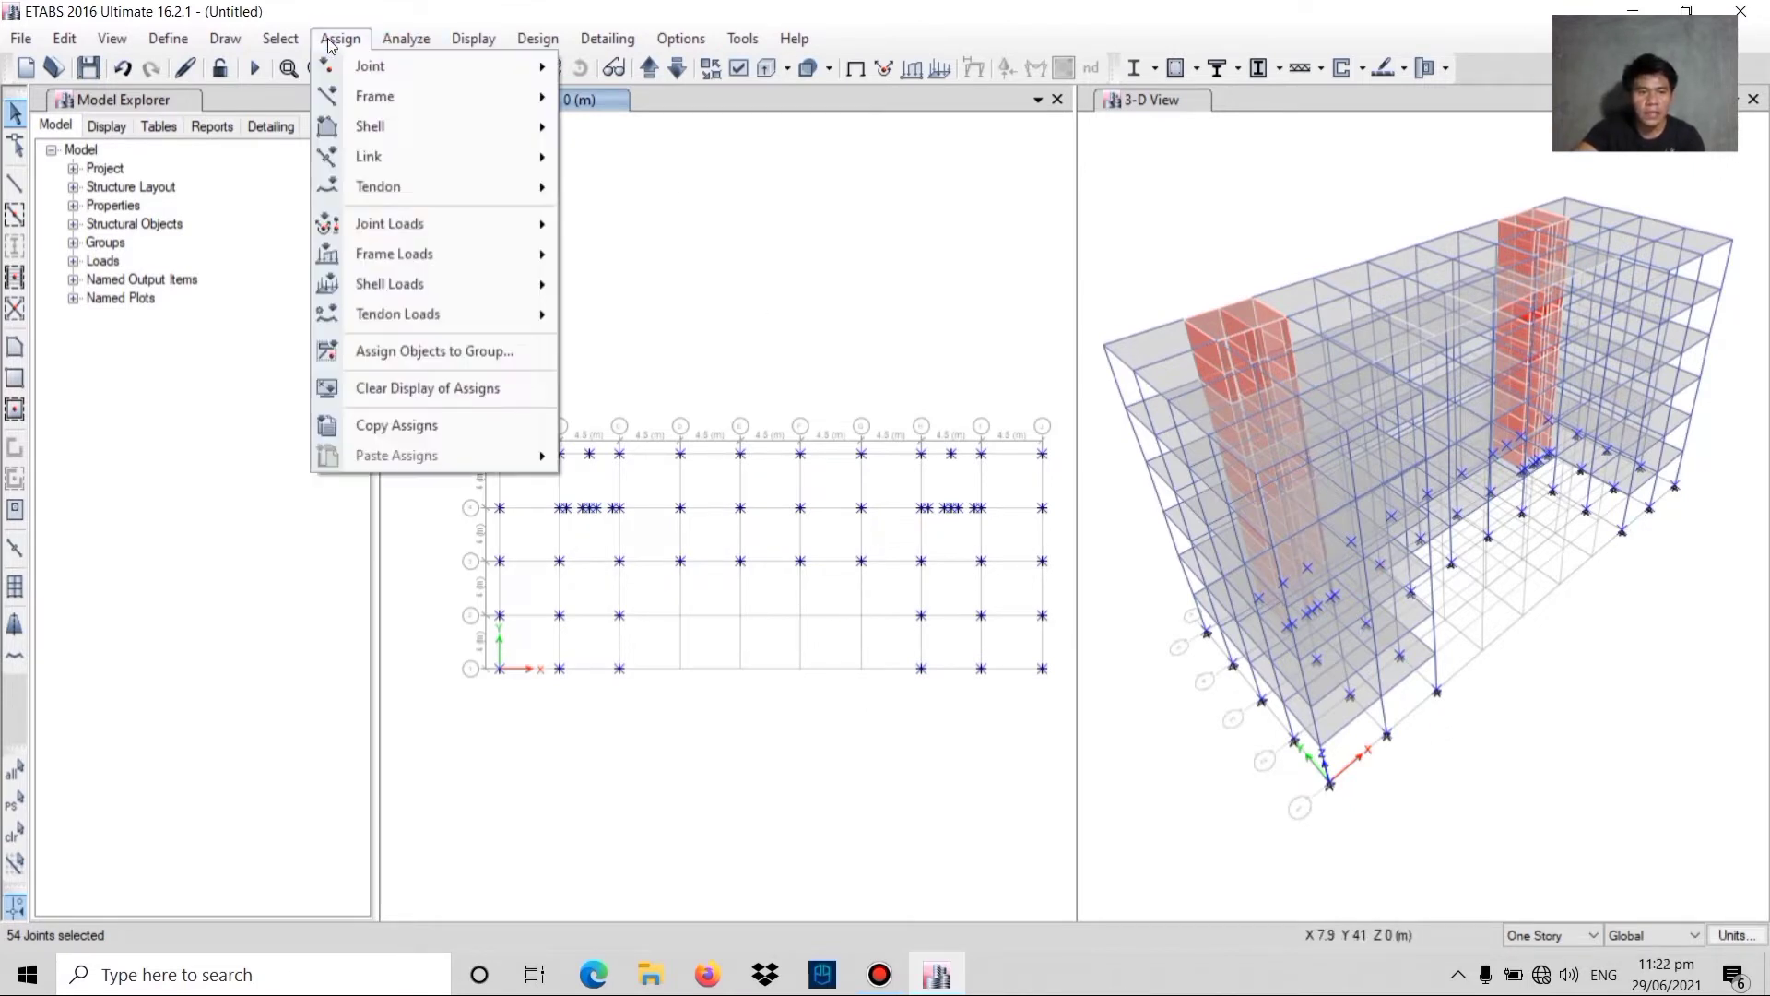
mouse_move(532, 72)
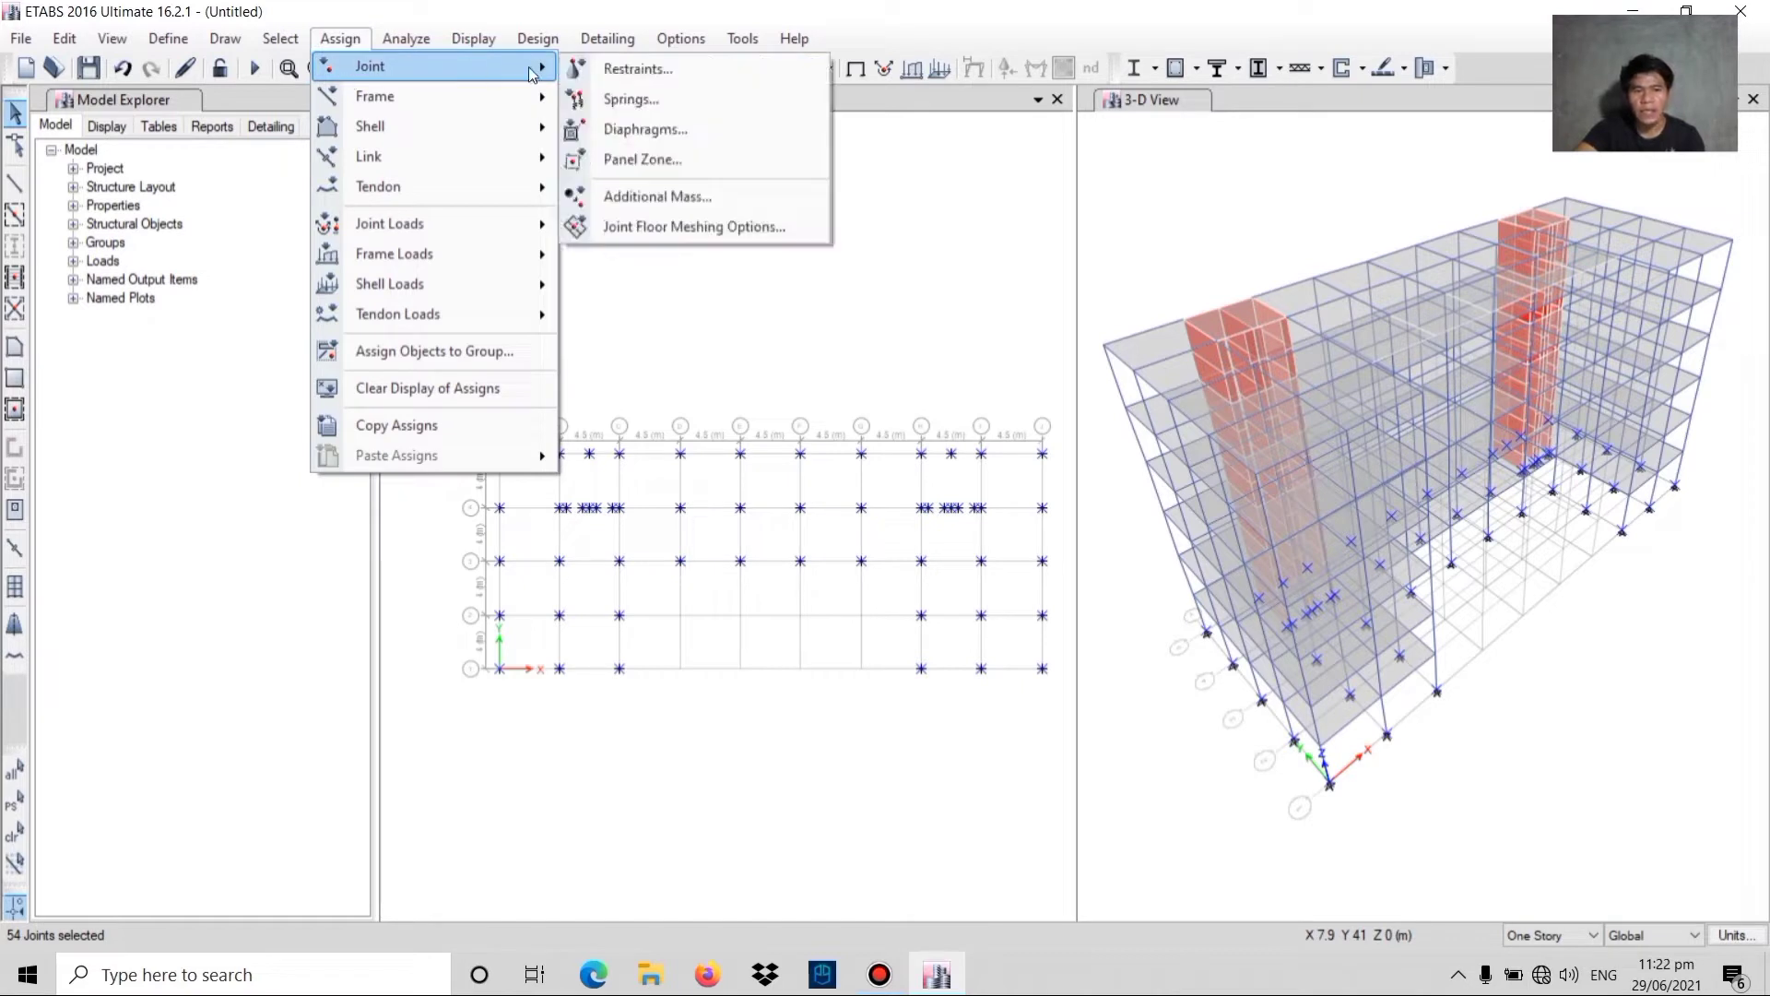
left_click(625, 70)
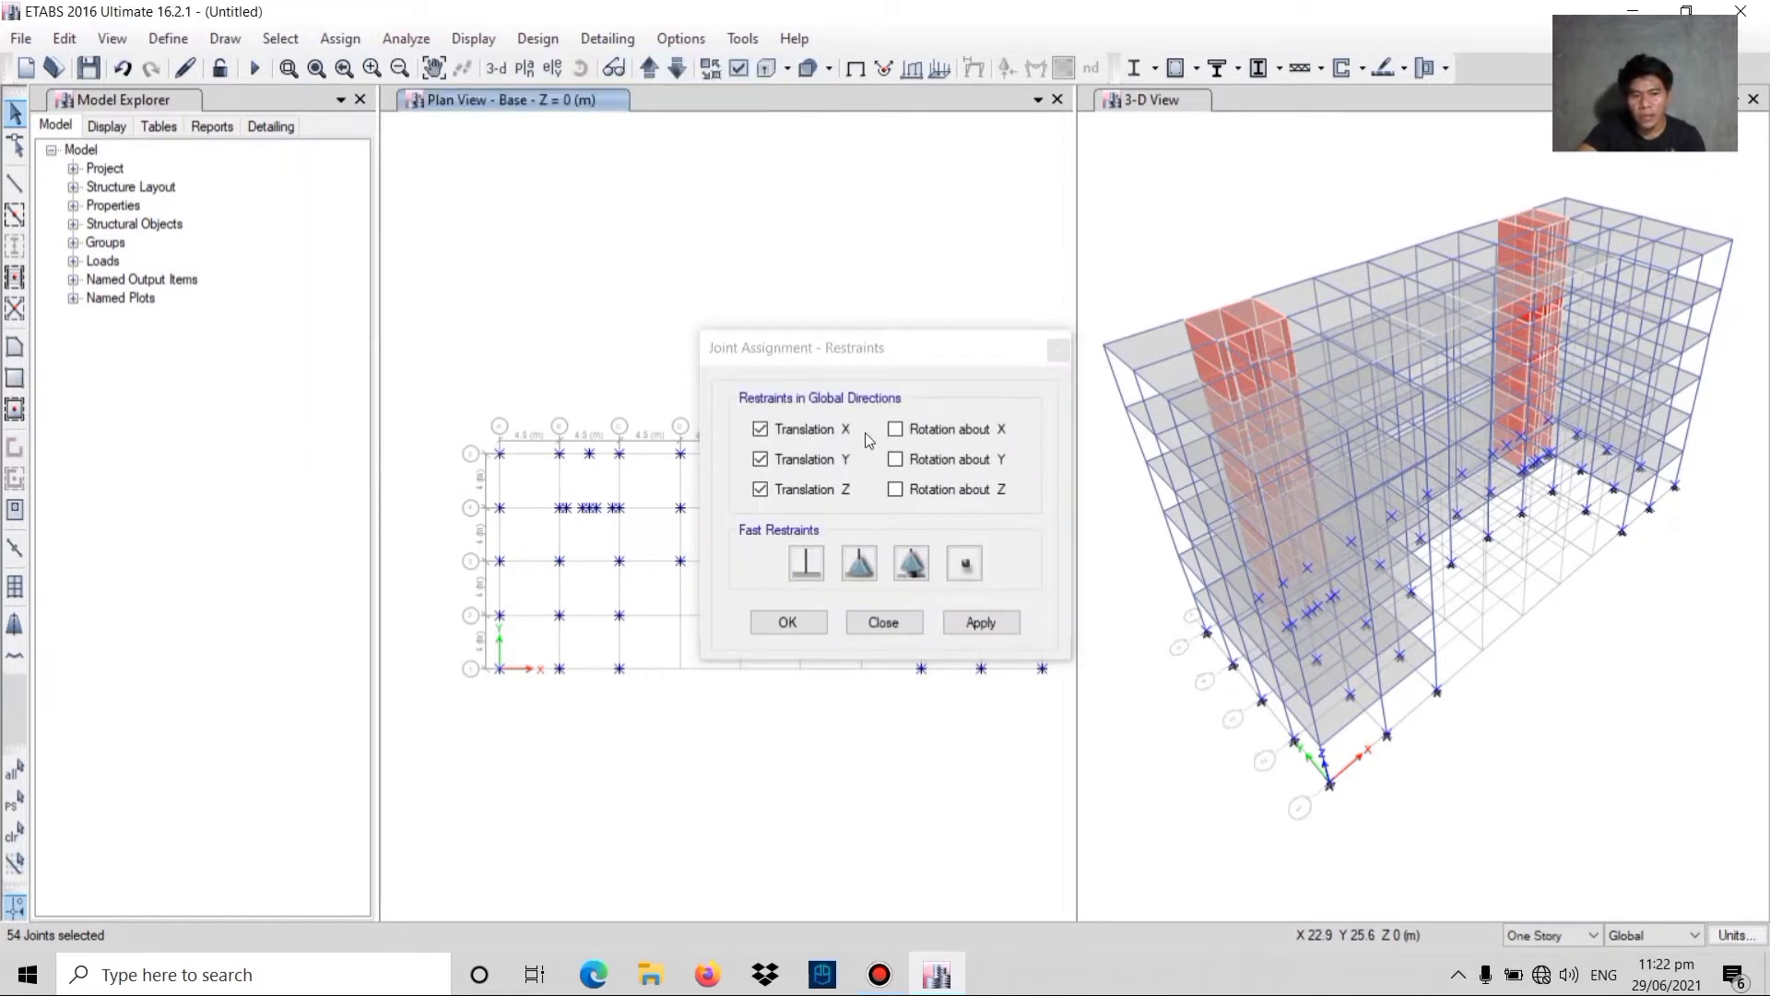
left_click(807, 572)
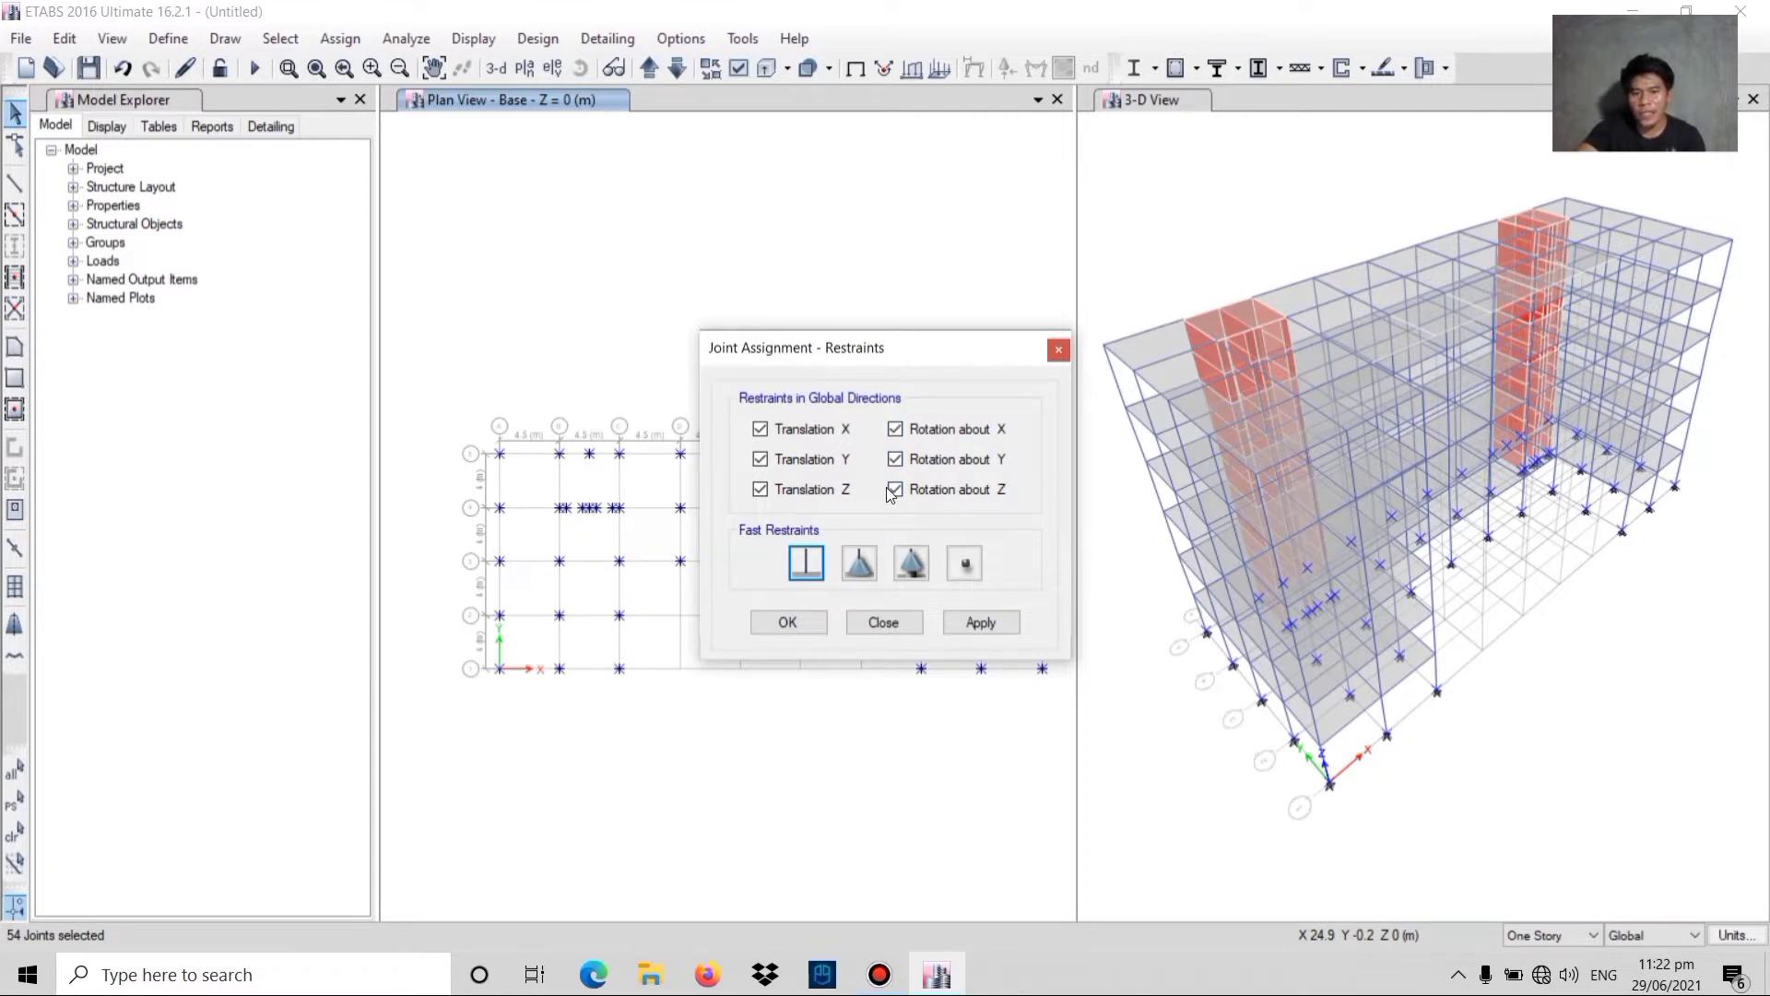
left_click(775, 623)
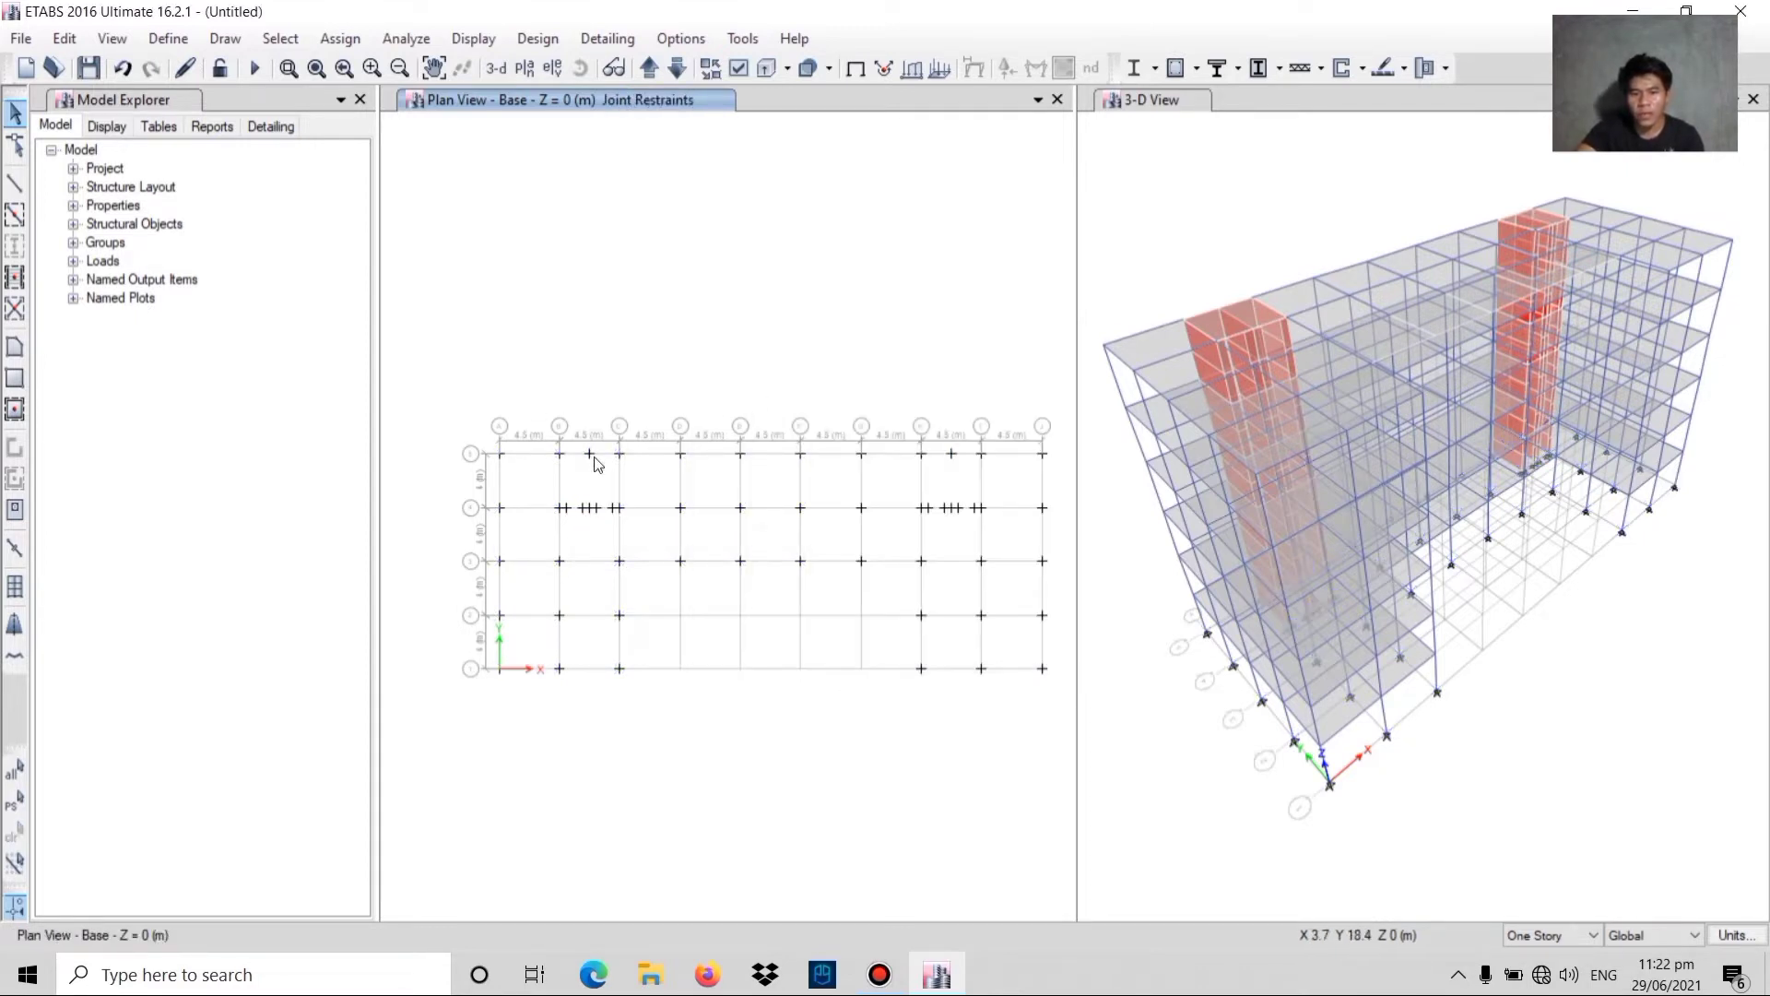
- Inspect the supports at the column bases in 3-D and apply drawing and selection to All Stories
scroll(1461, 711, "up", 5)
scroll(1254, 517, "up", 5)
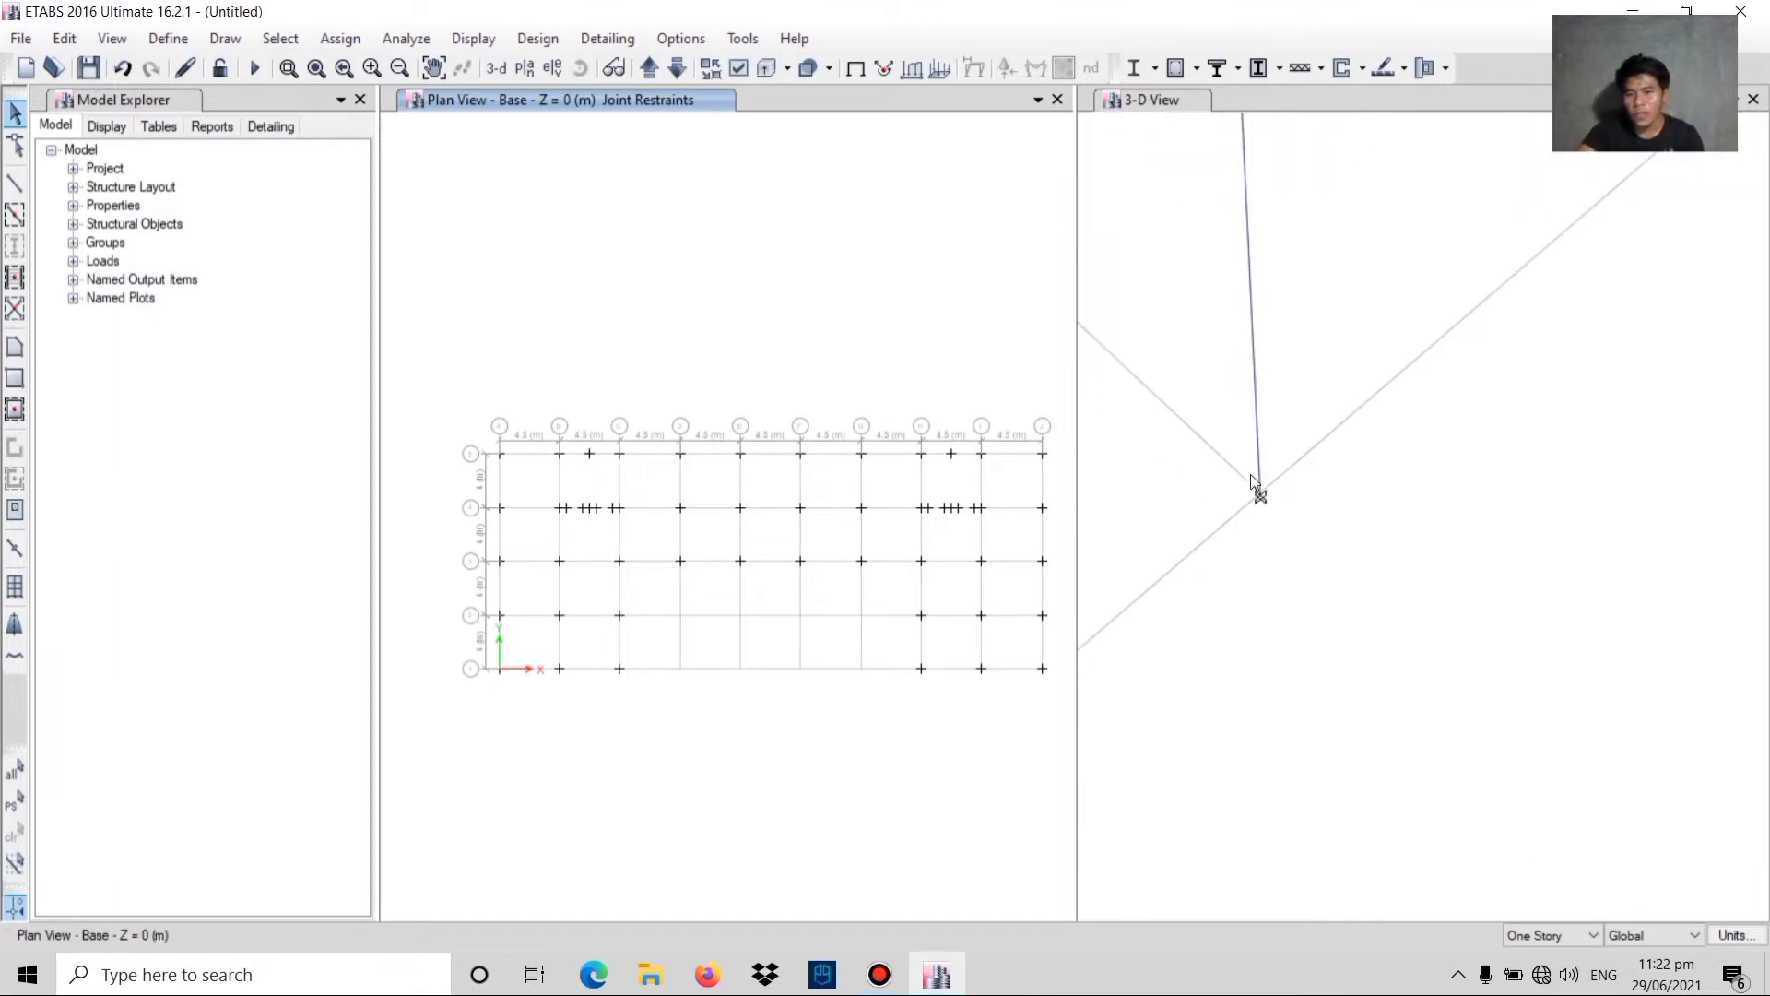
scroll(1251, 512, "down", 5)
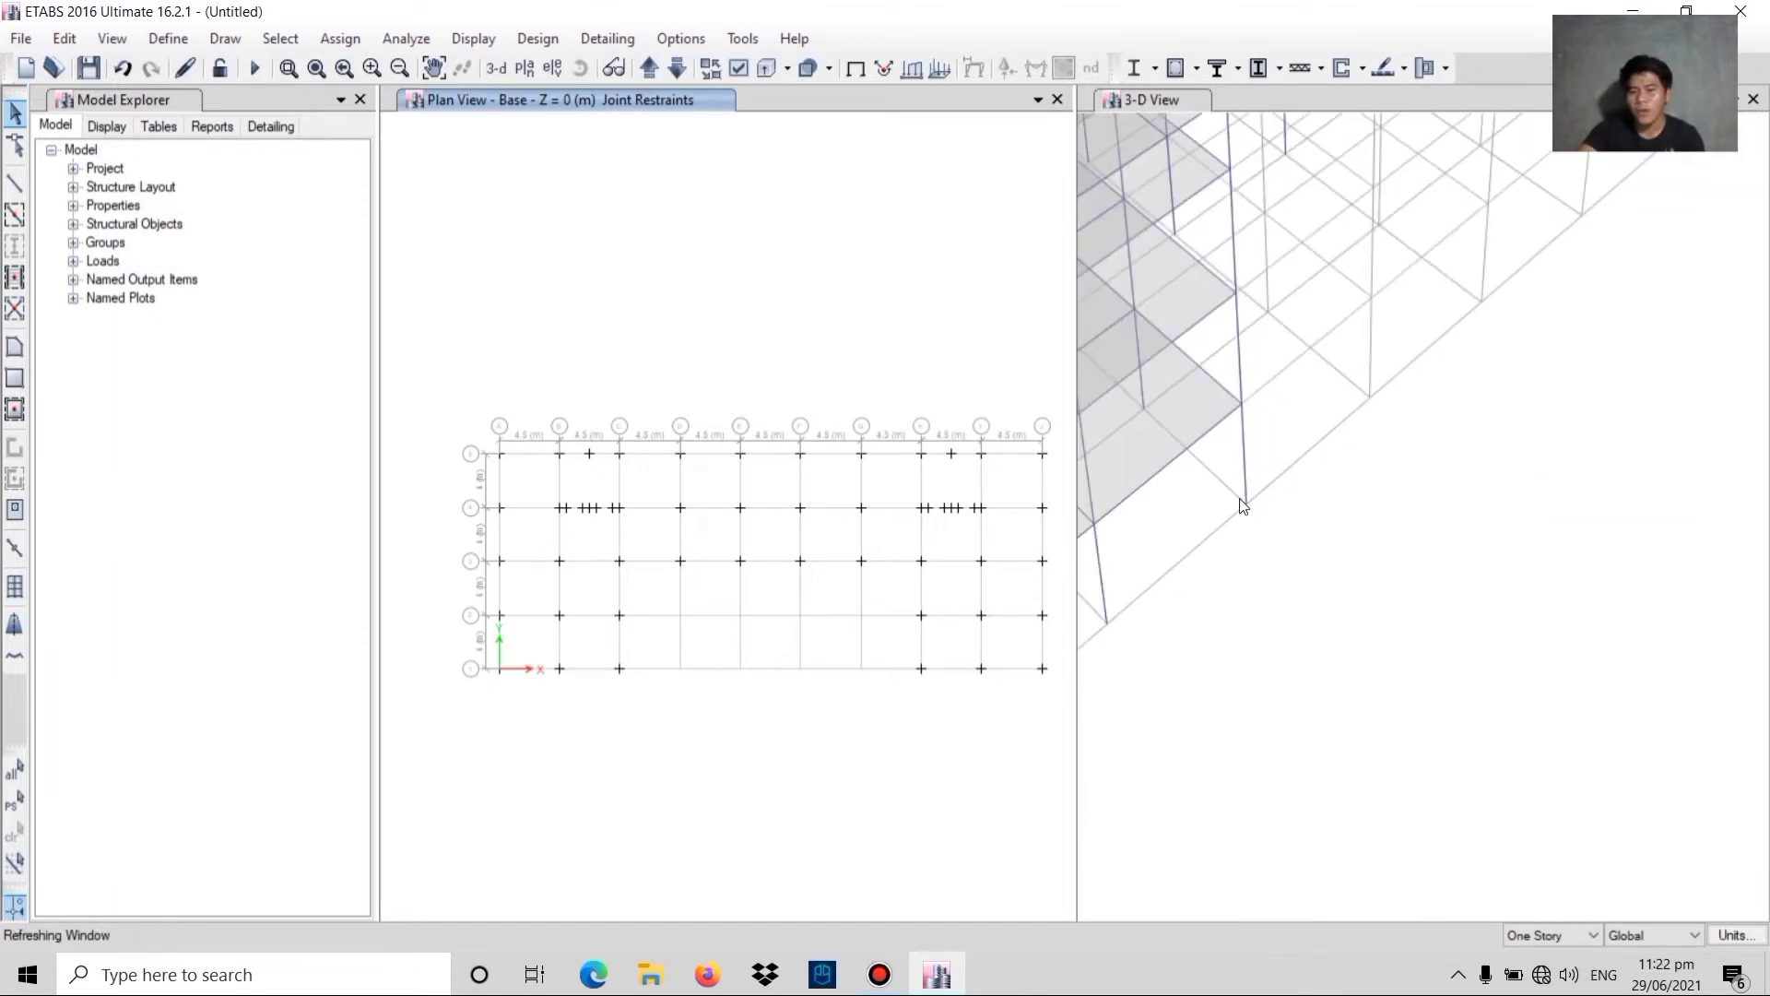
middle_click_drag(1261, 529, 1353, 637)
scroll(1353, 638, "down", 5)
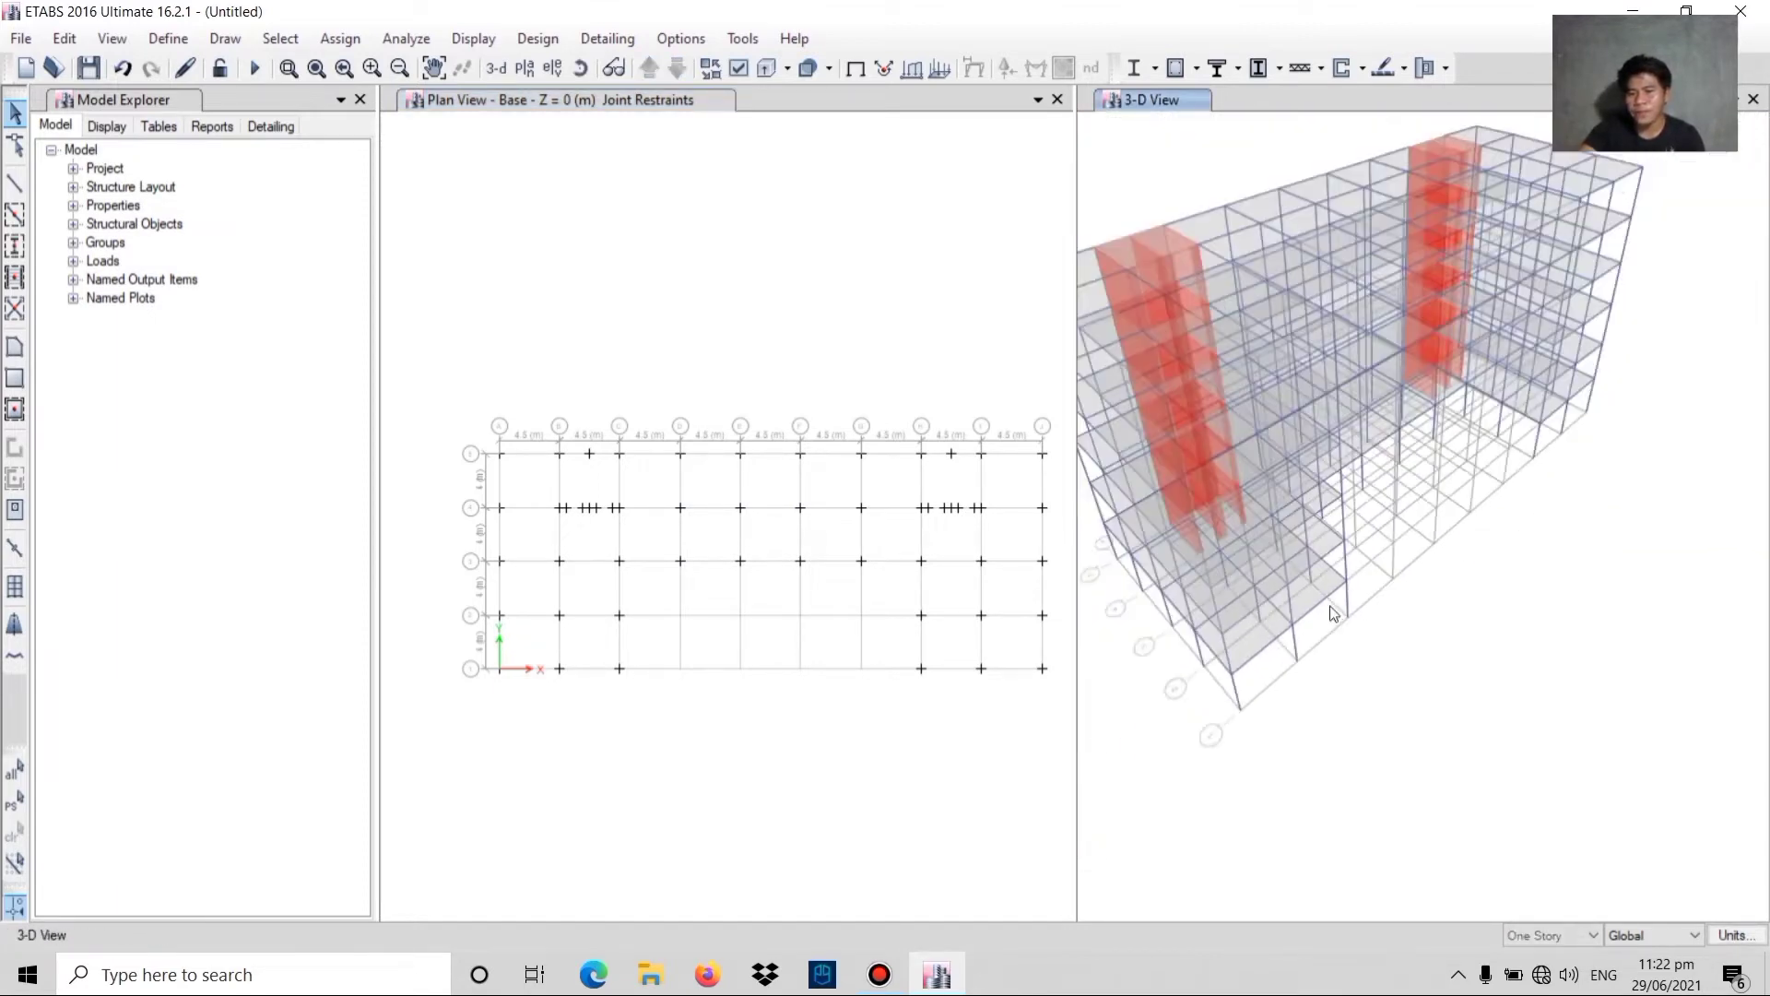
middle_click_drag(1197, 507, 1318, 599)
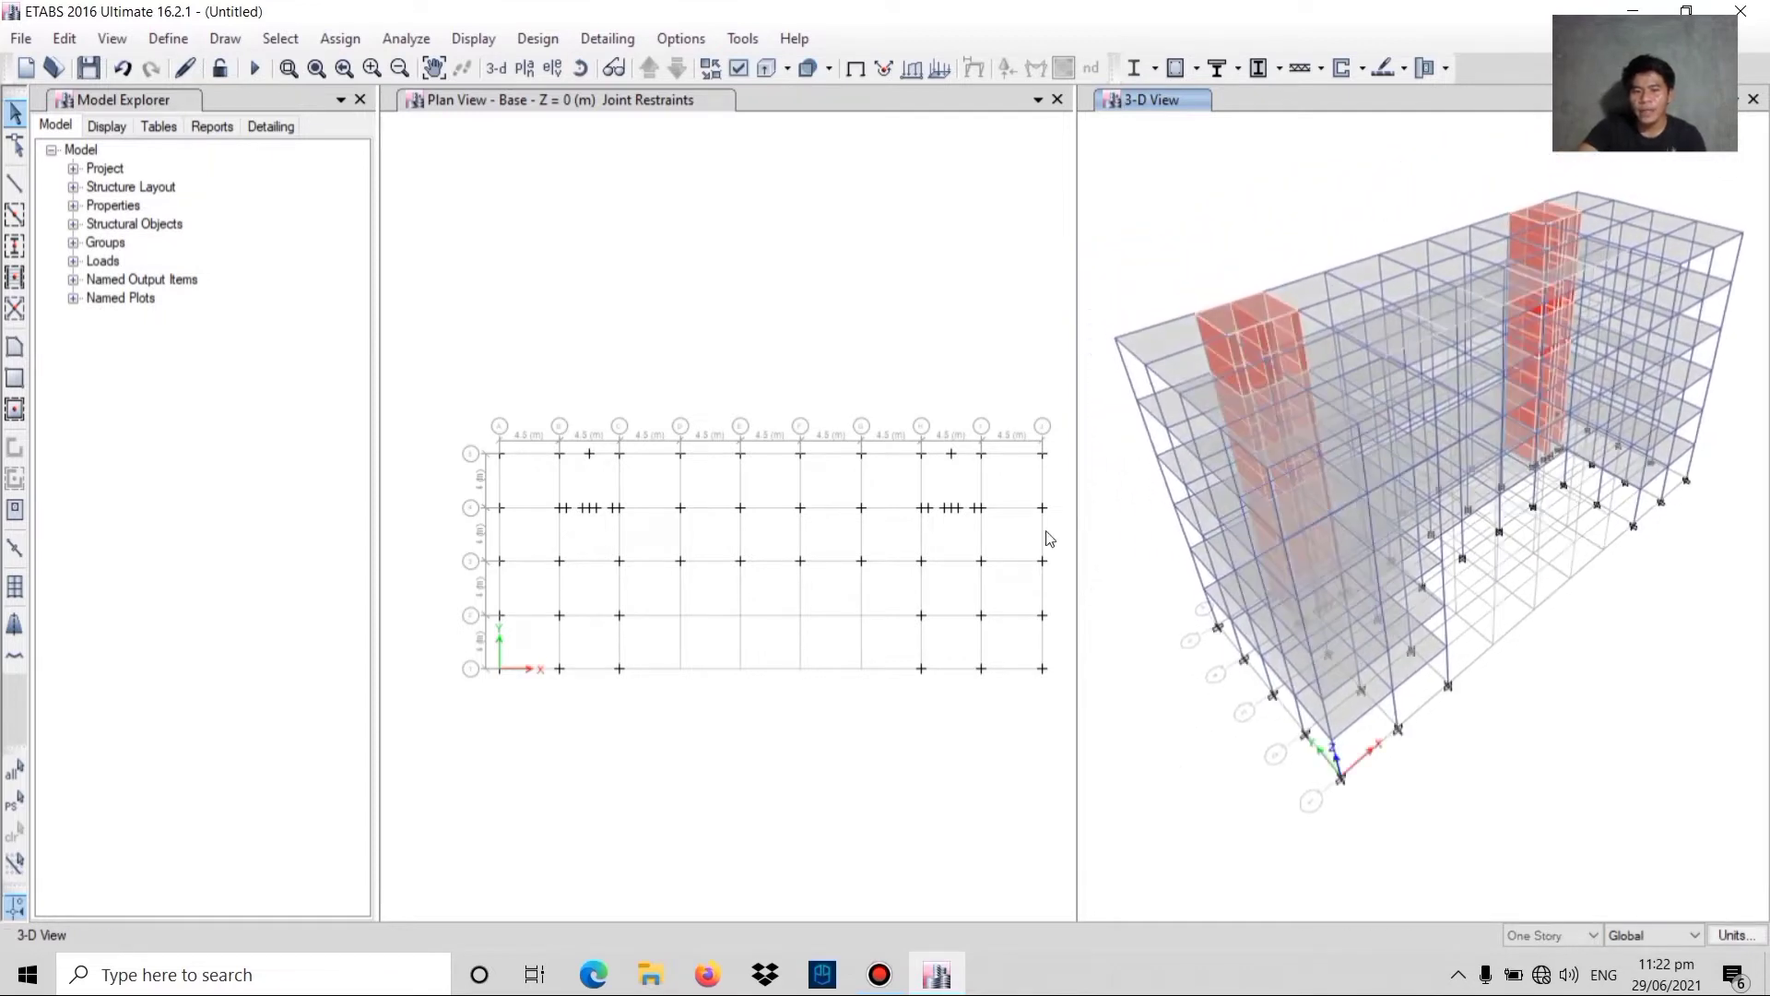
left_click(1552, 937)
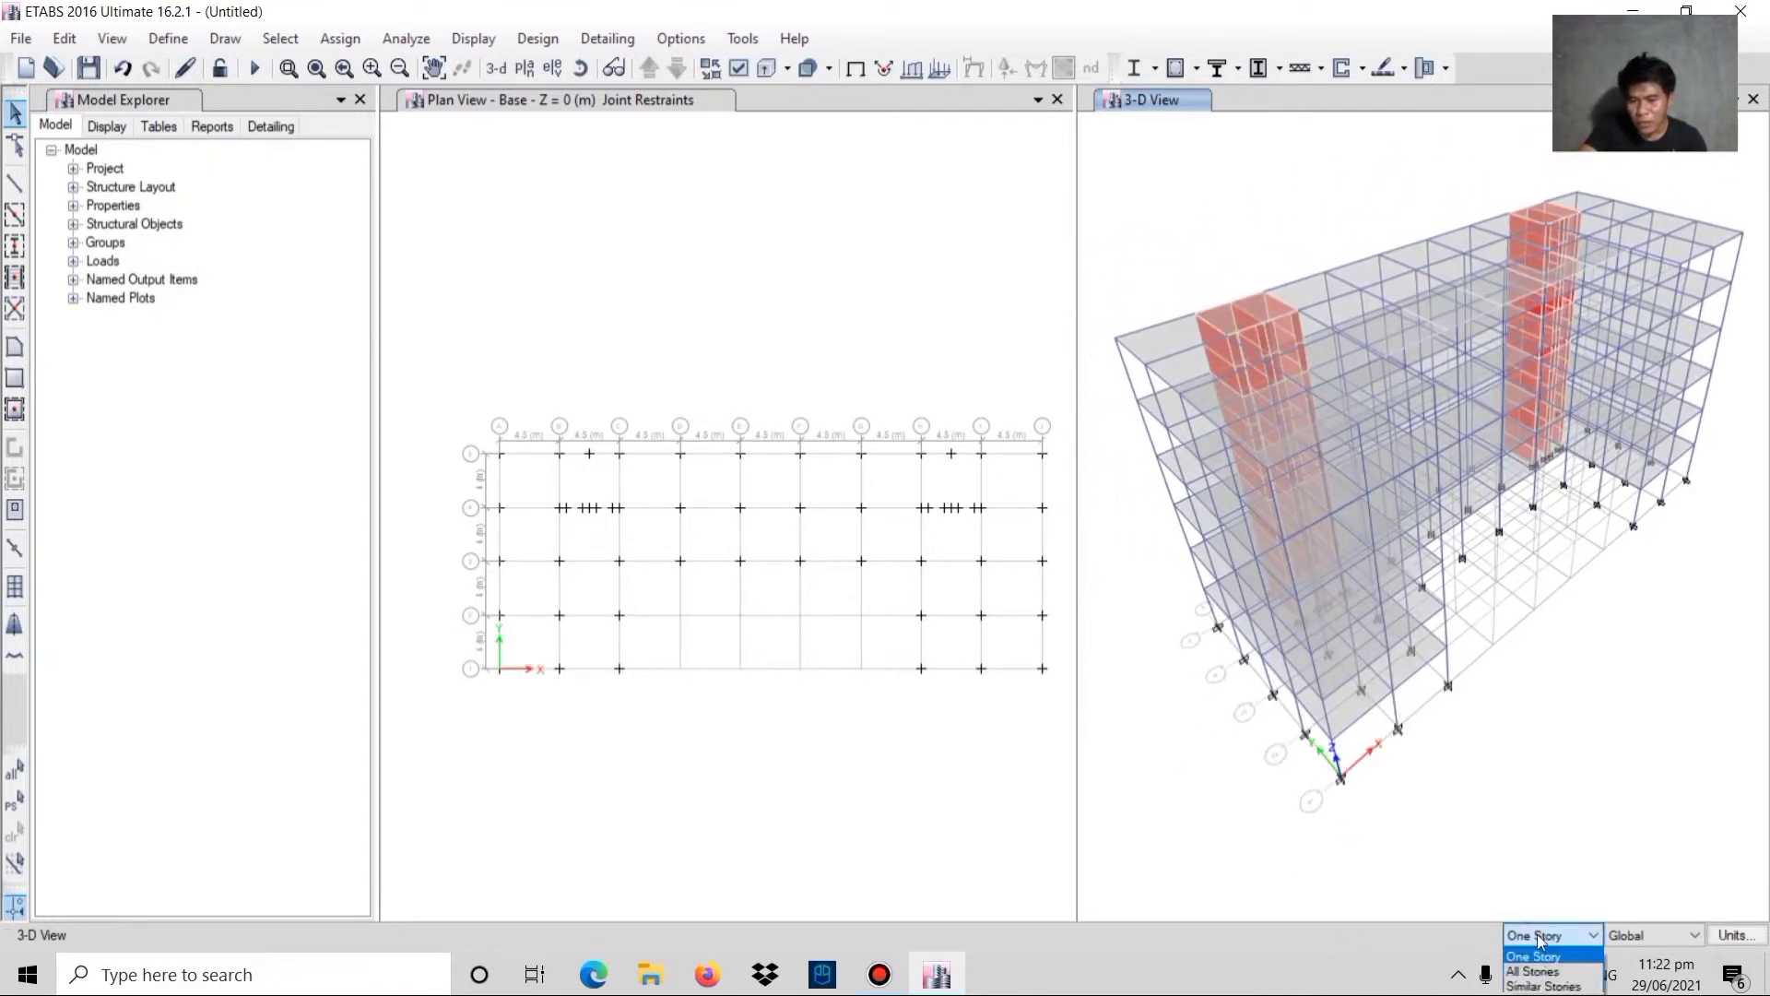
left_click(1515, 974)
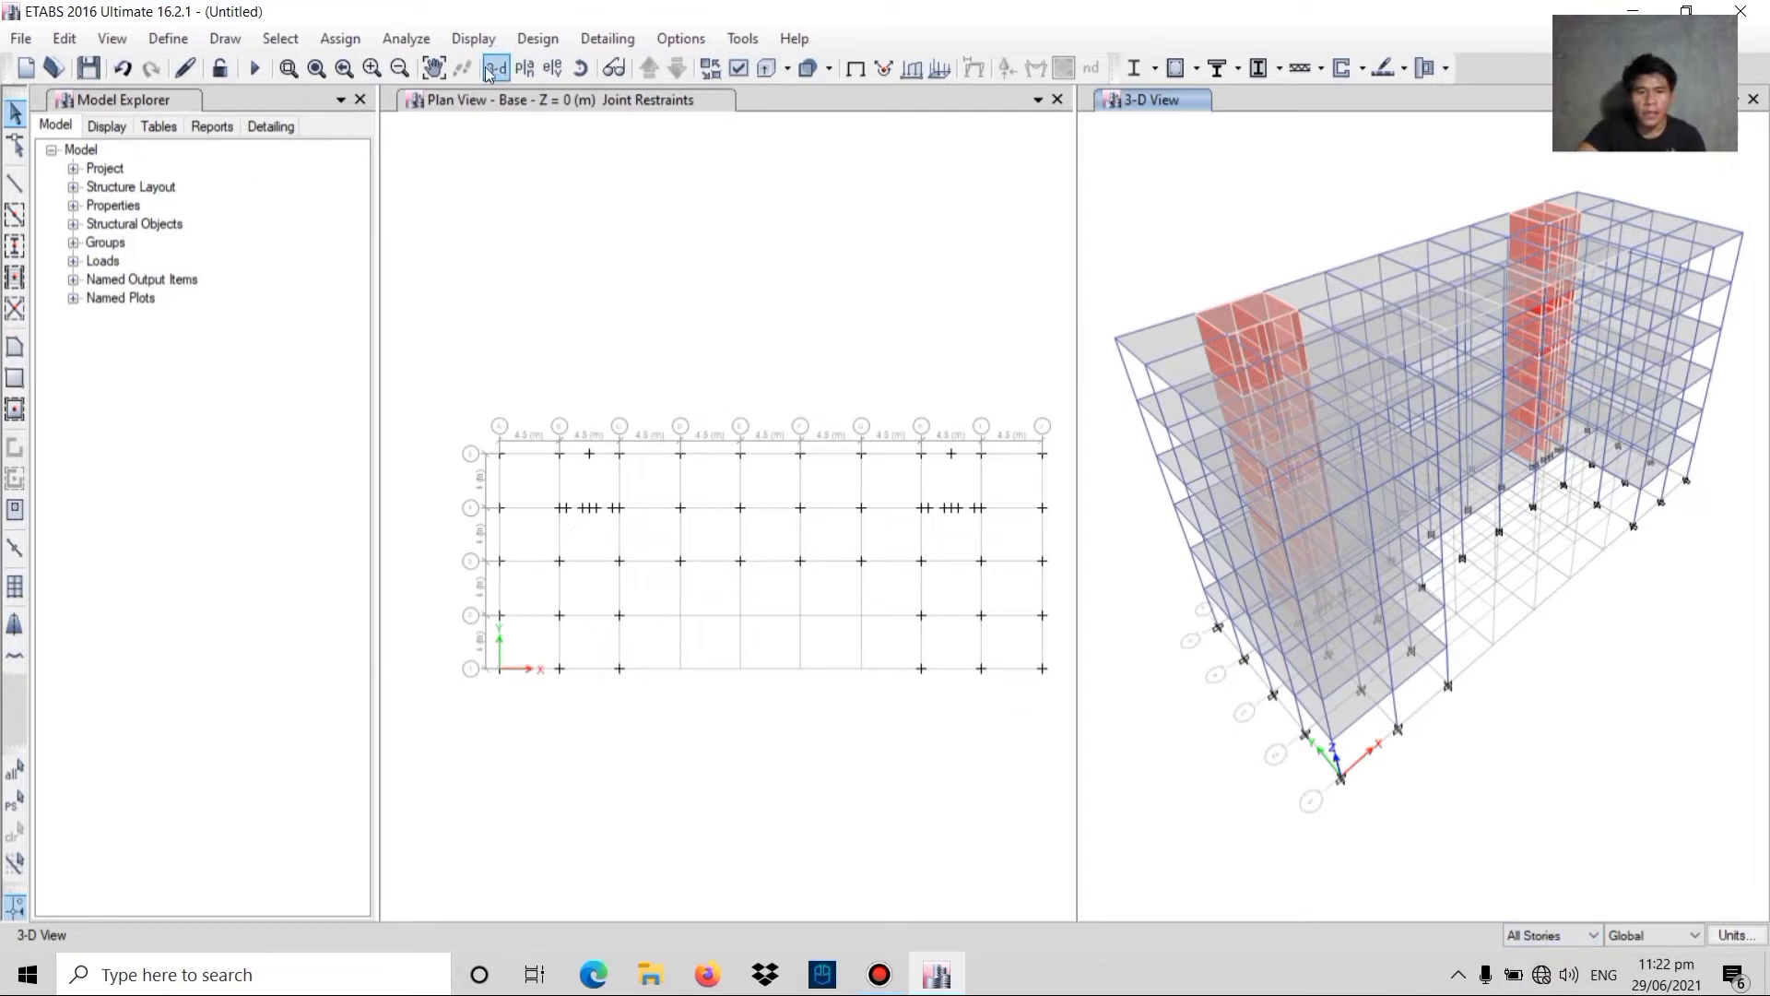
- Switch the Base plan window to Story6 and restore the default 3-D view in the other window
left_click(522, 68)
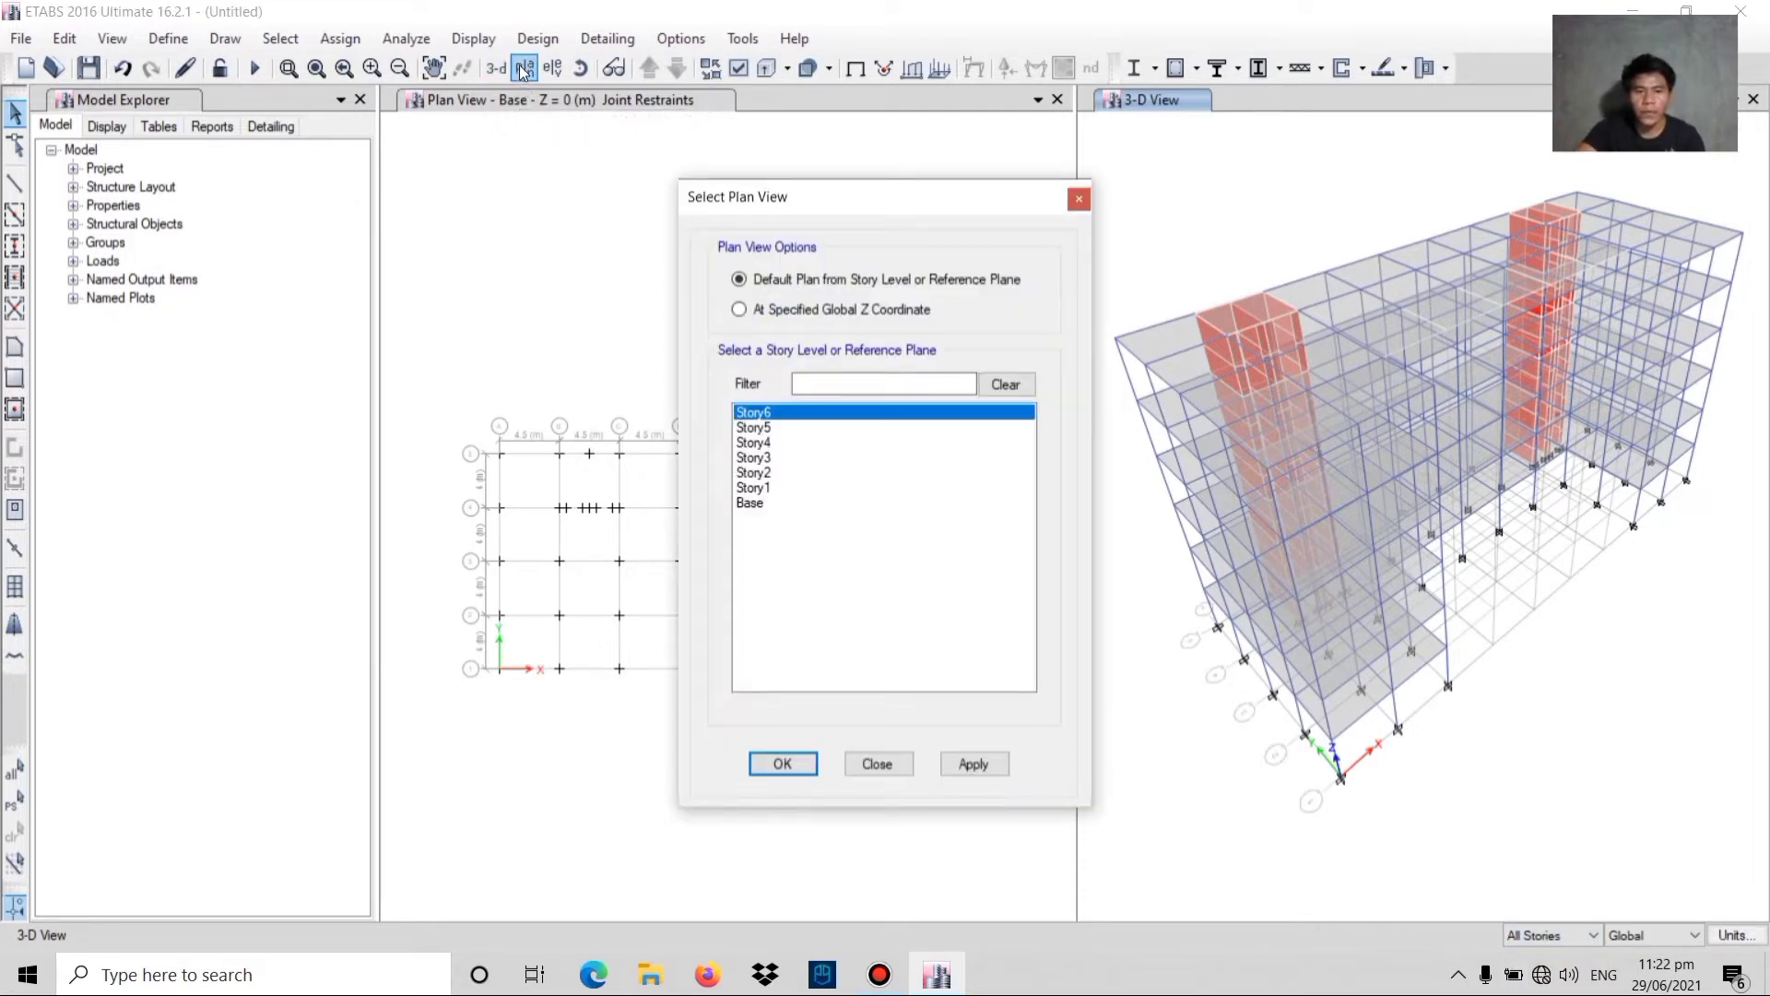
left_click(765, 413)
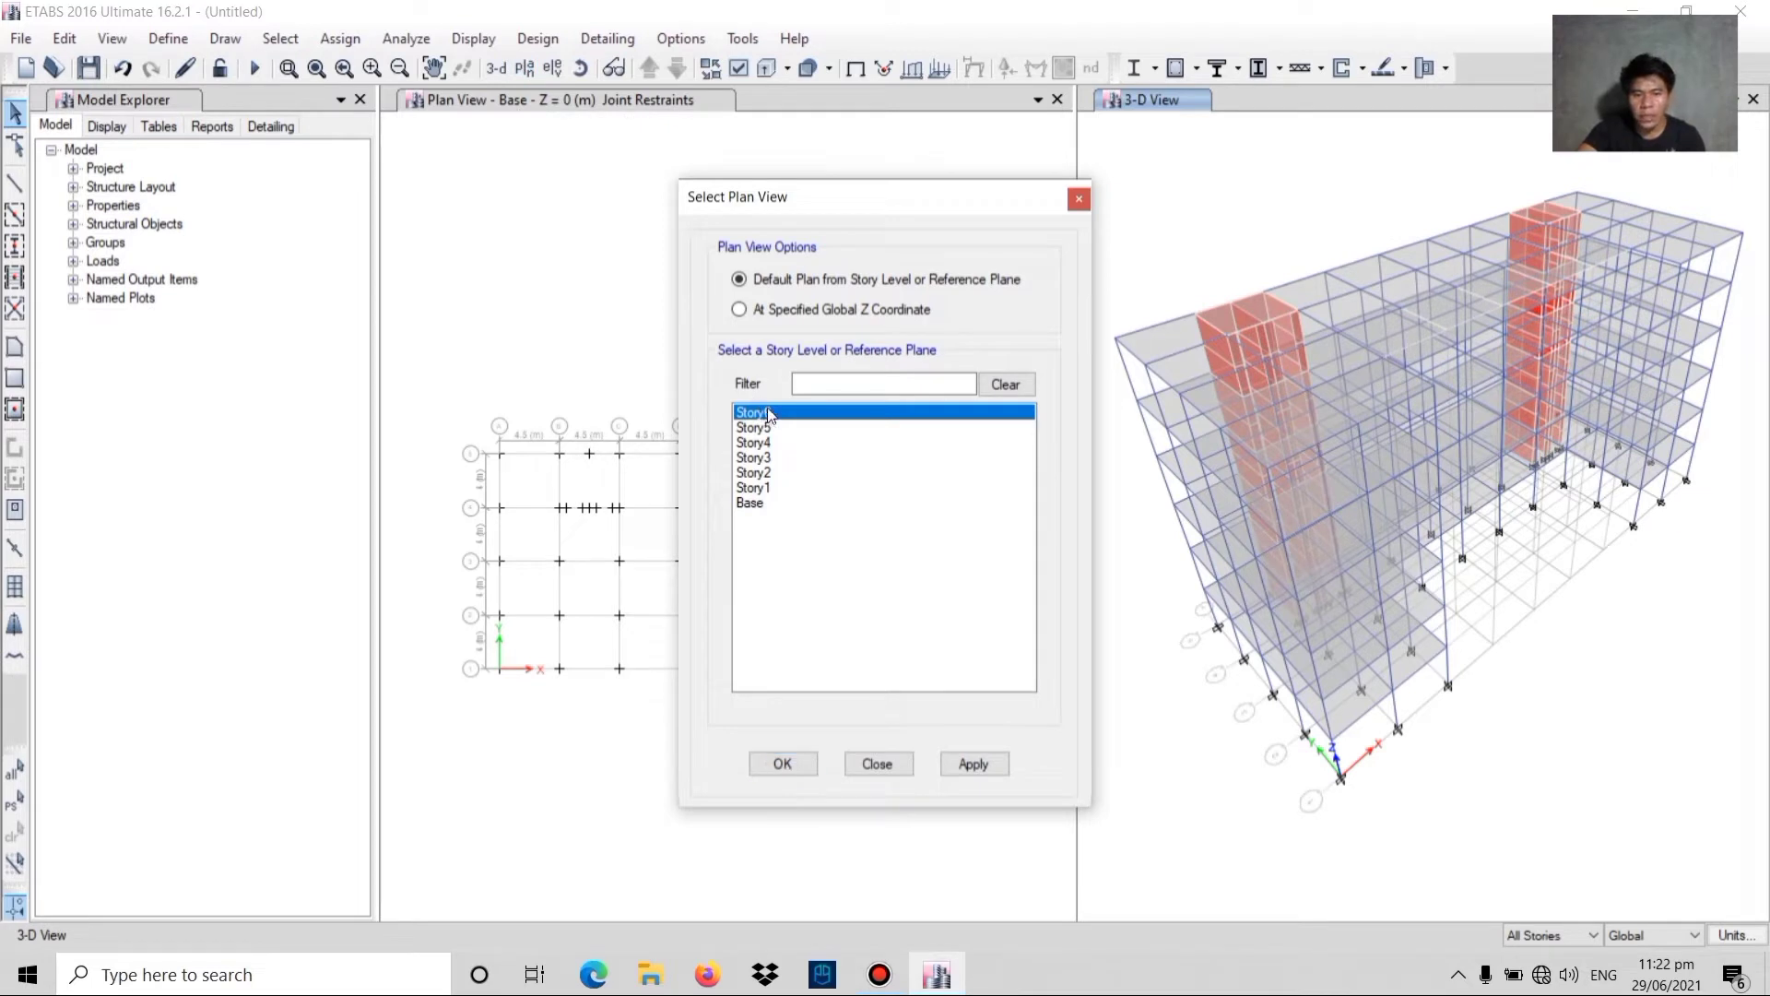
left_click(970, 767)
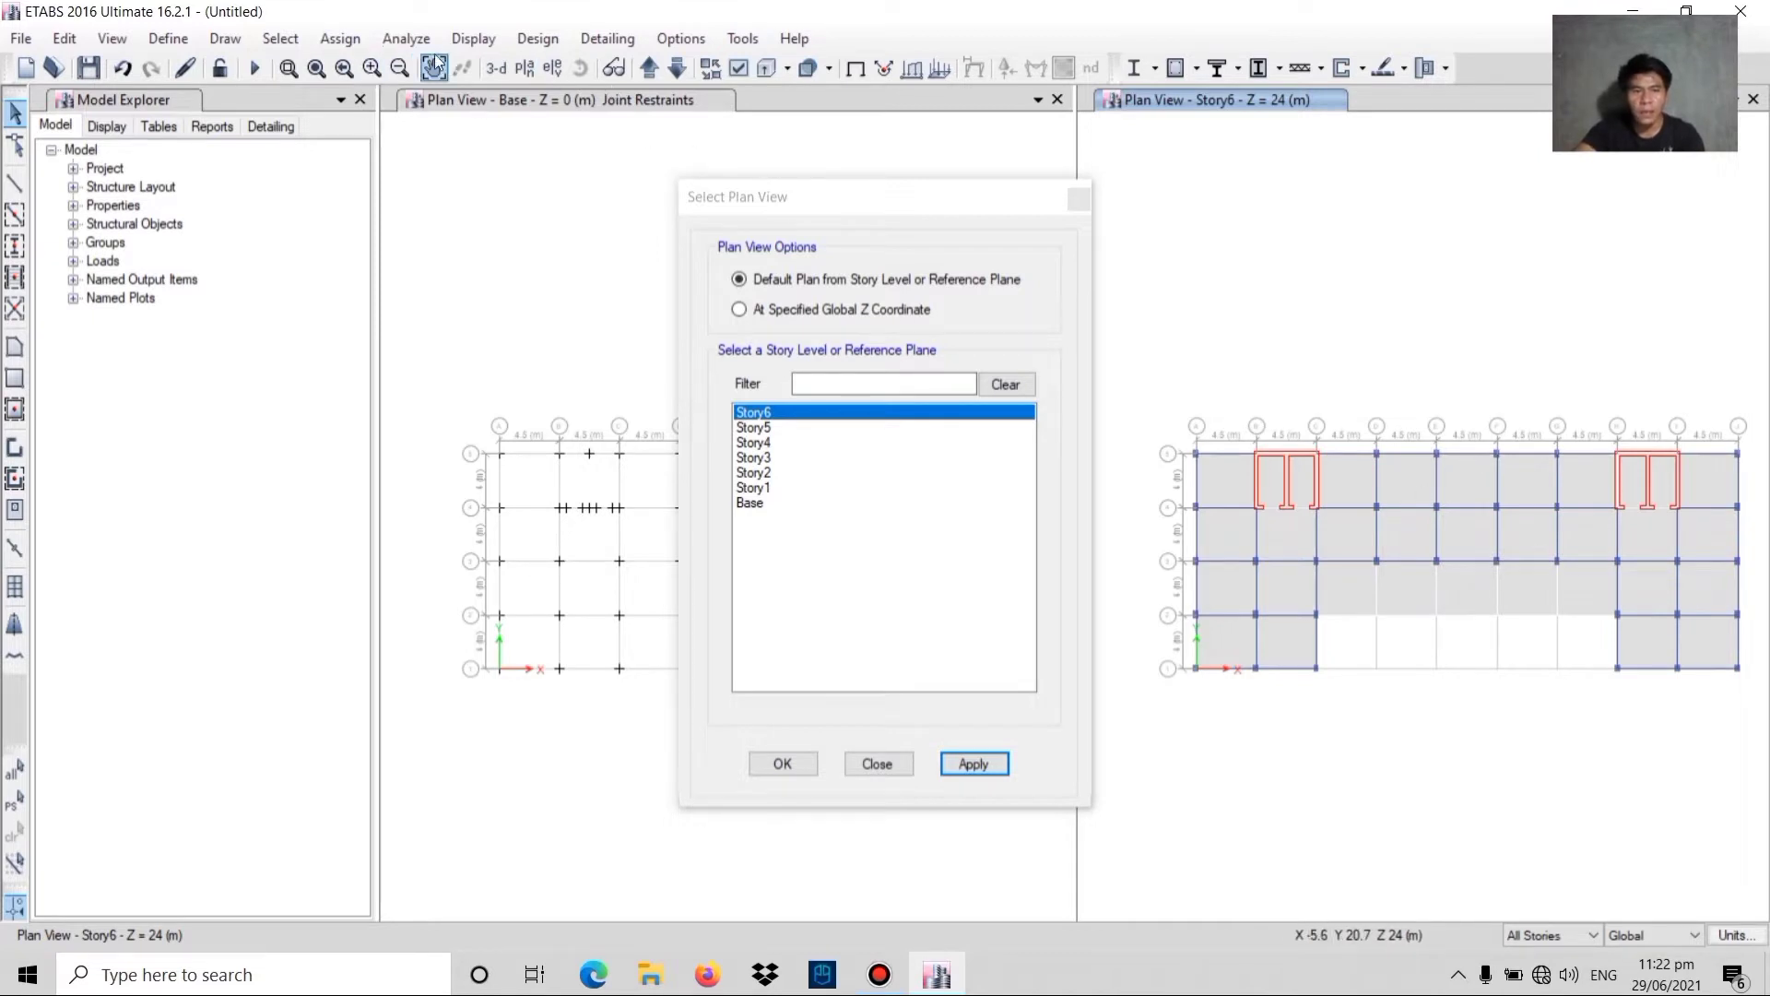
left_click(496, 68)
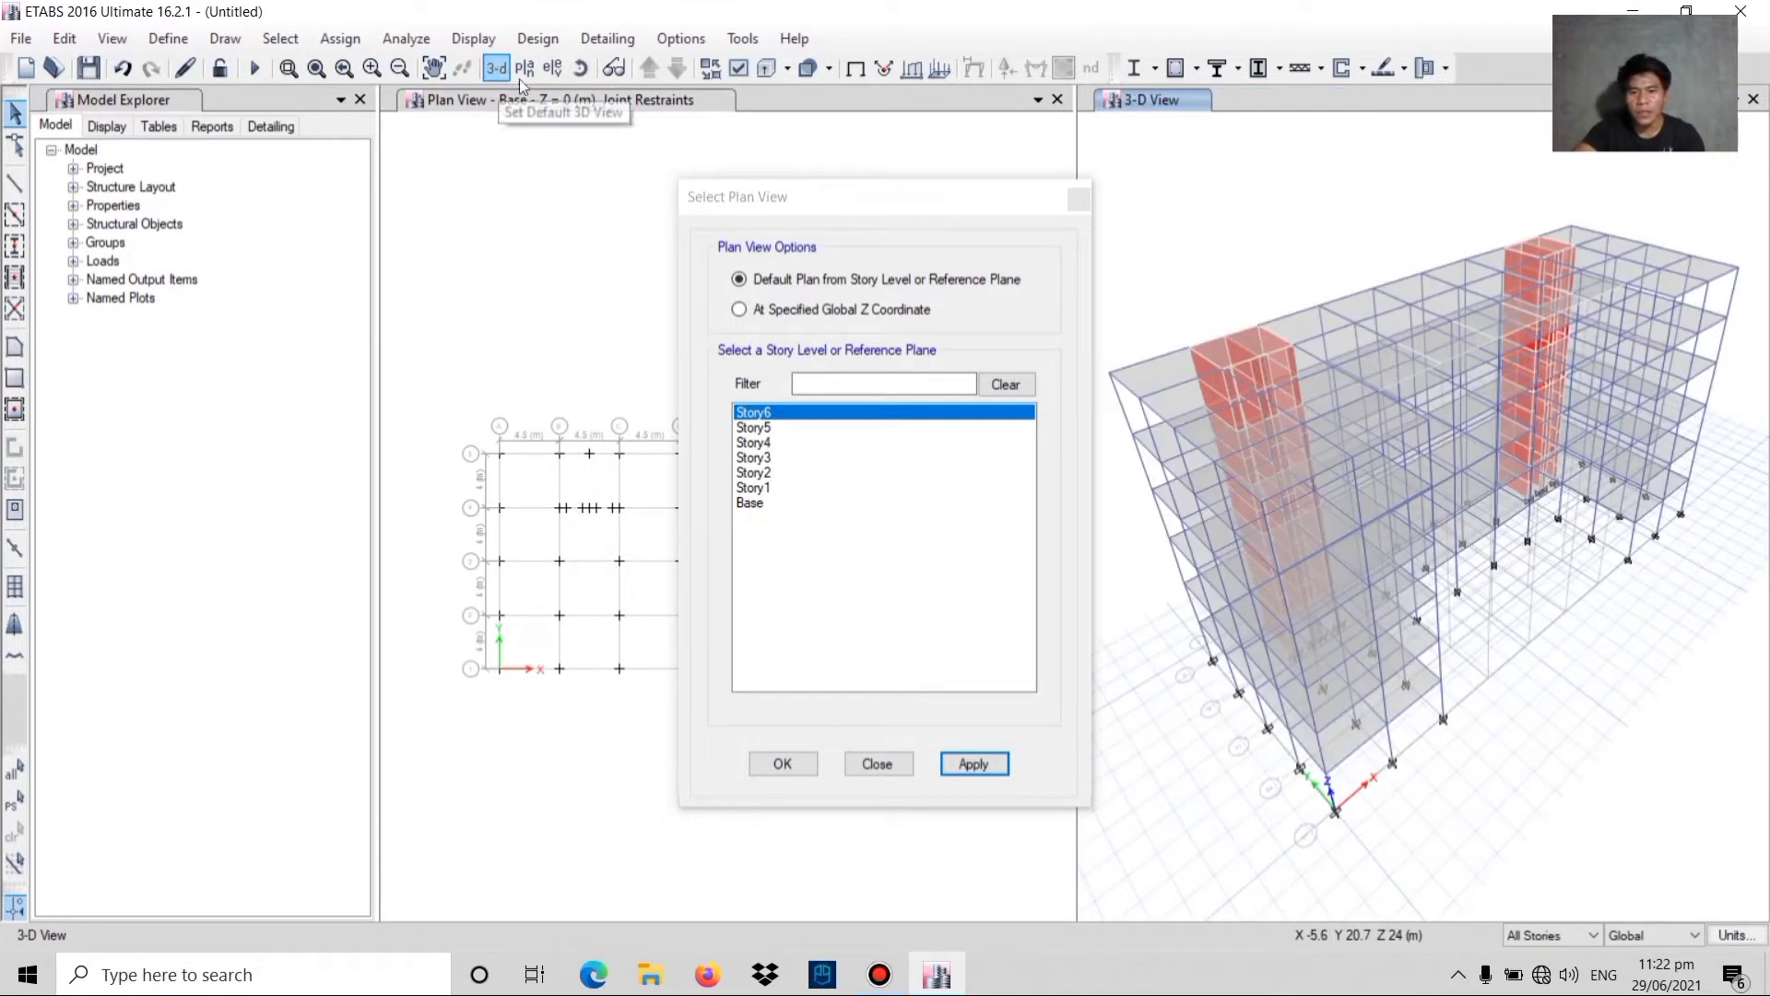
left_click(534, 226)
key("ctrl+a")
key("ctrl+q")
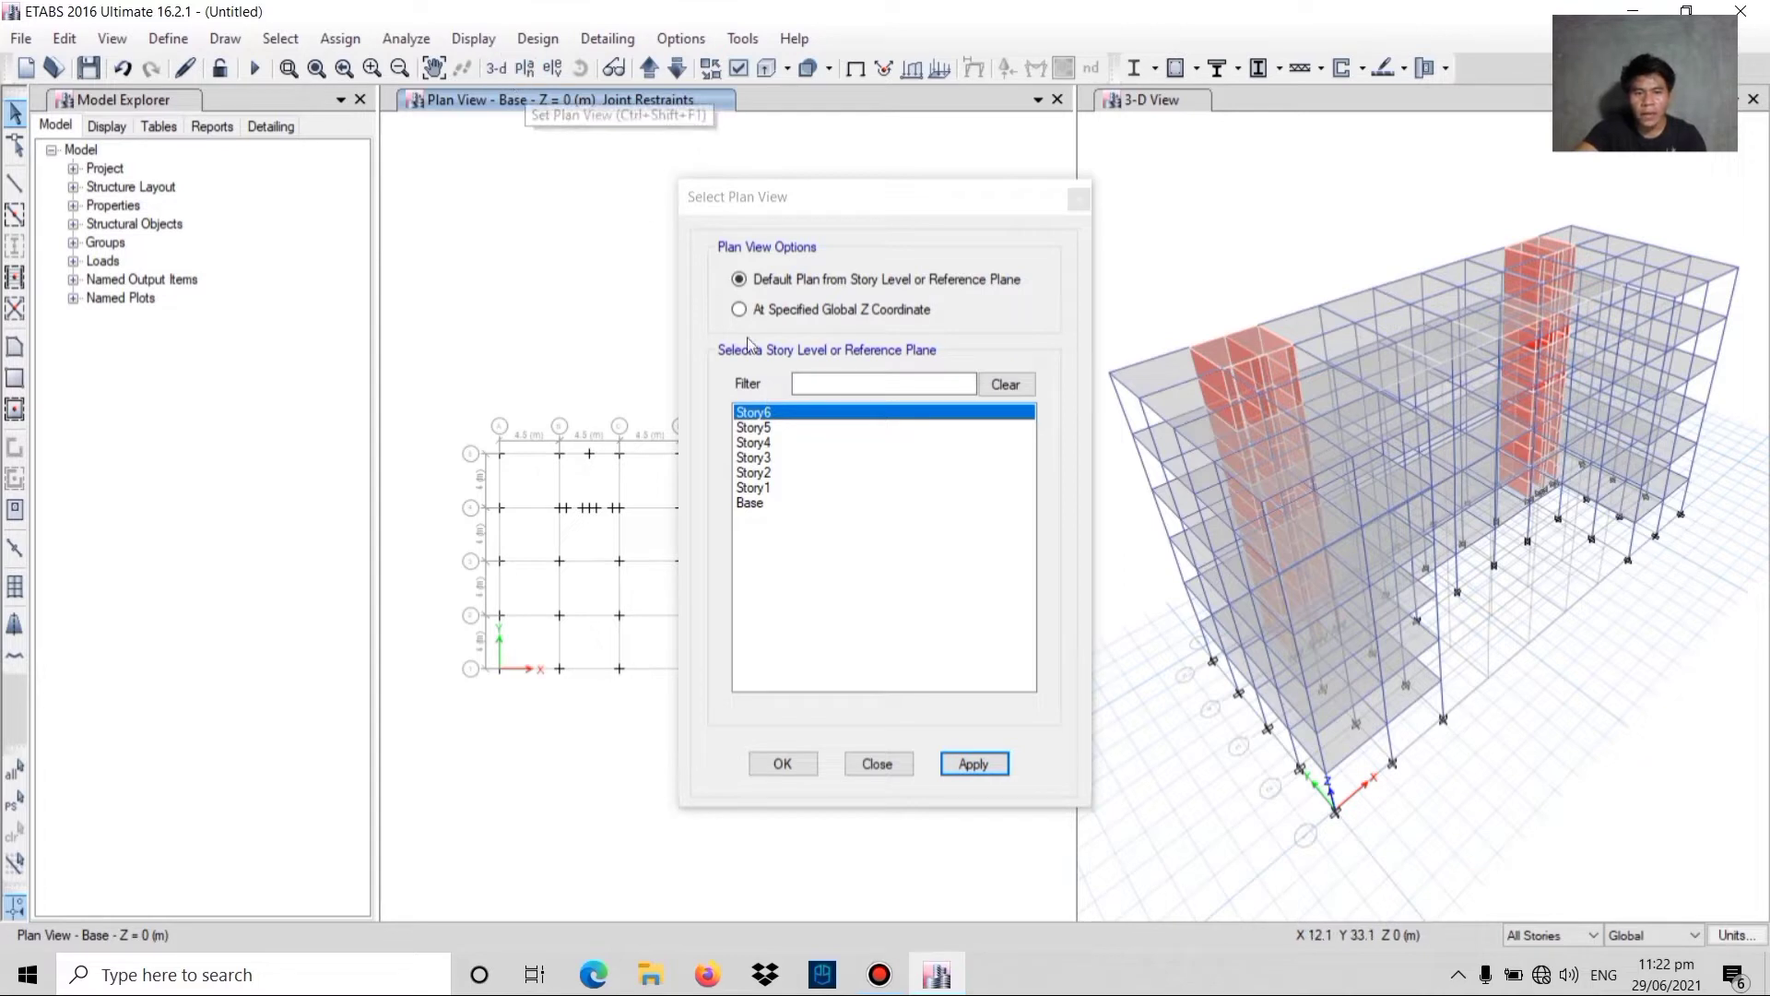
left_click(780, 415)
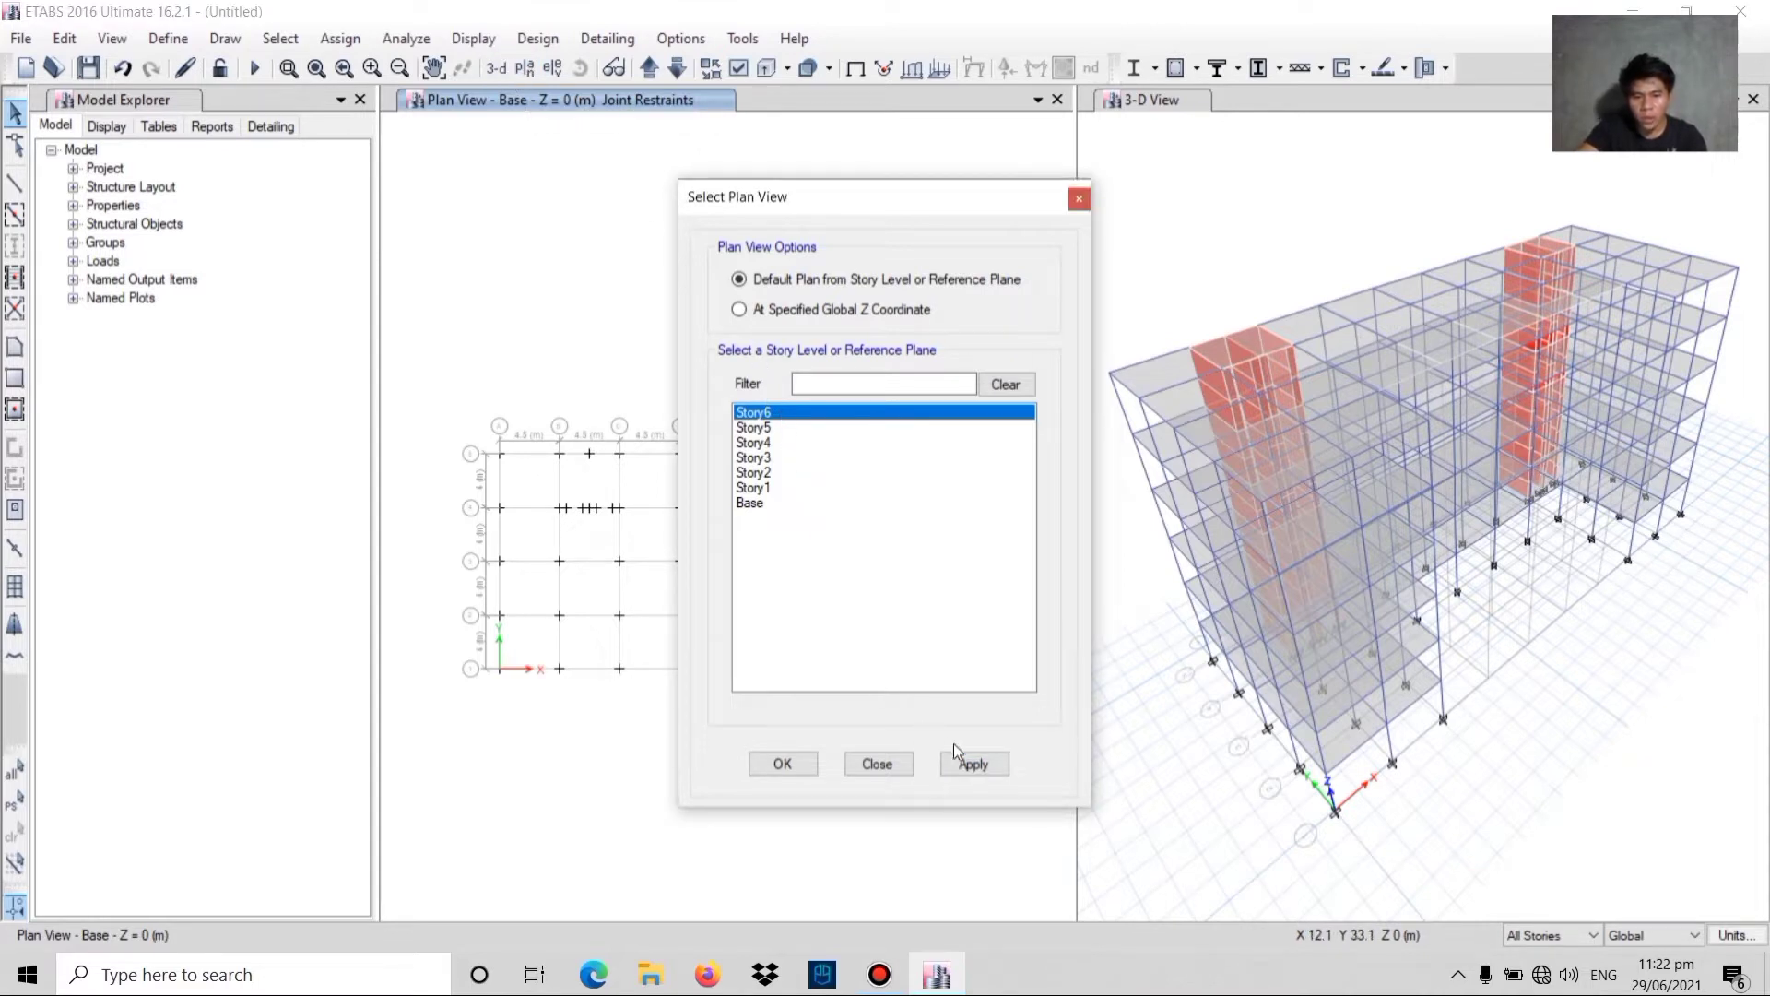
left_click(972, 763)
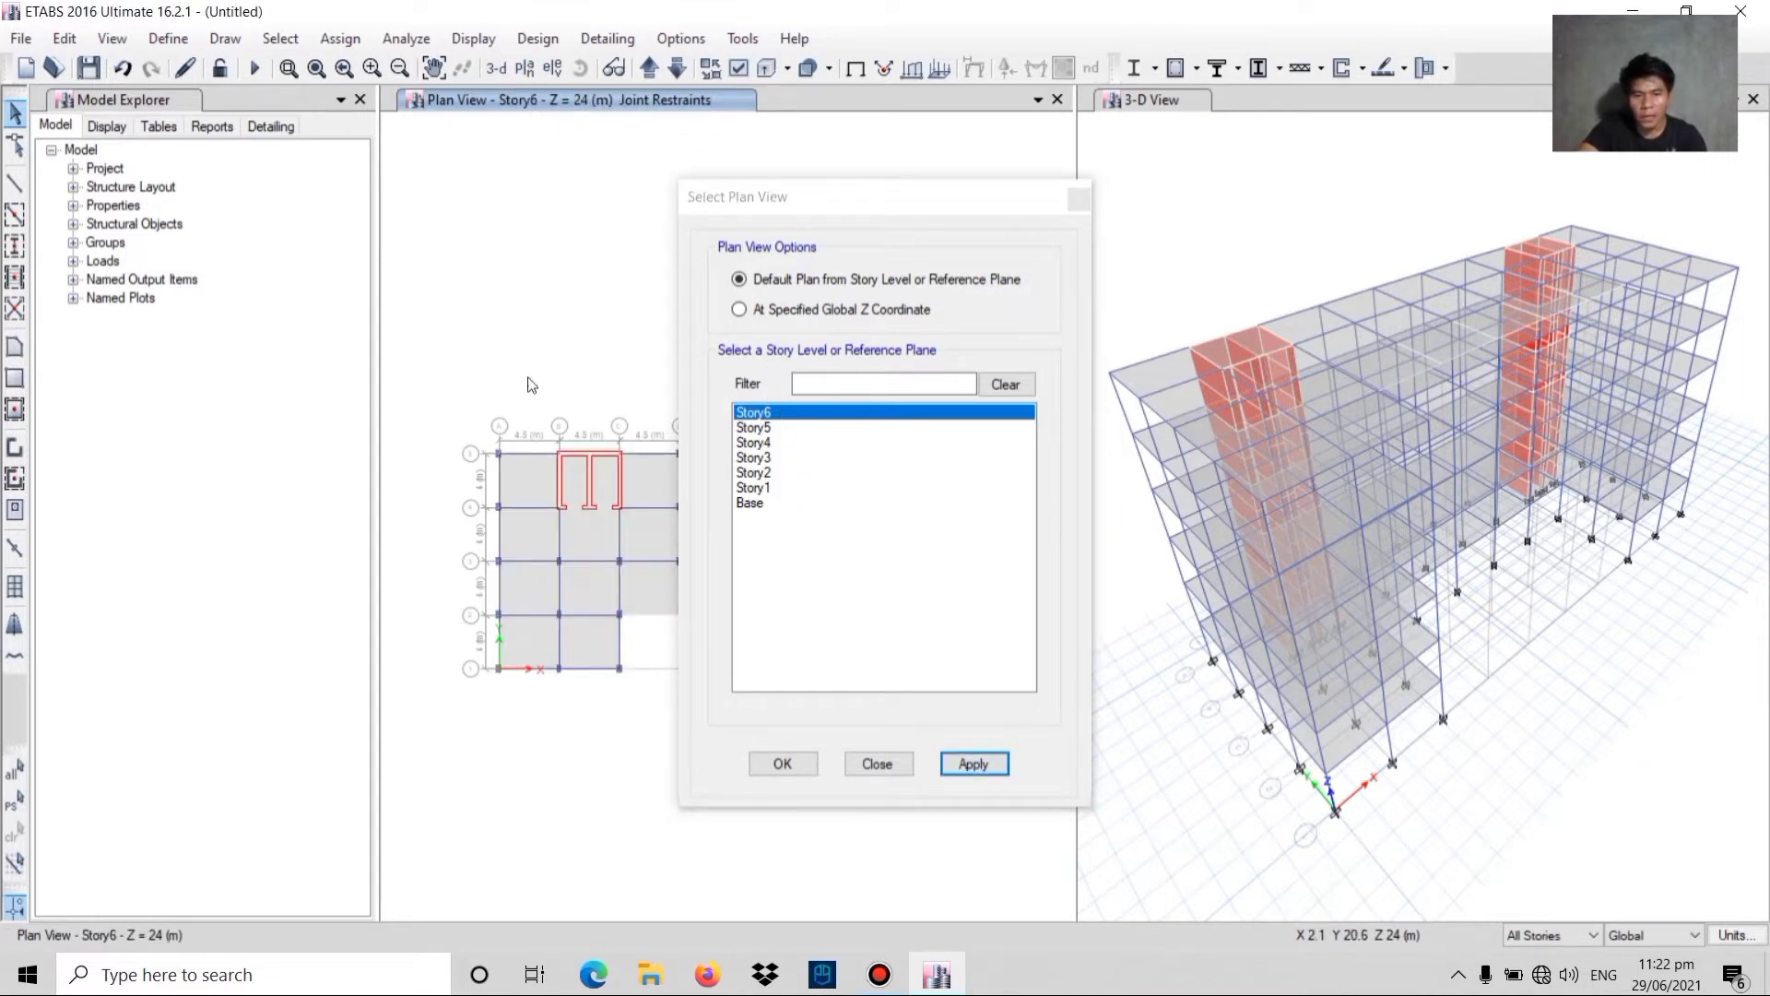
left_click(878, 765)
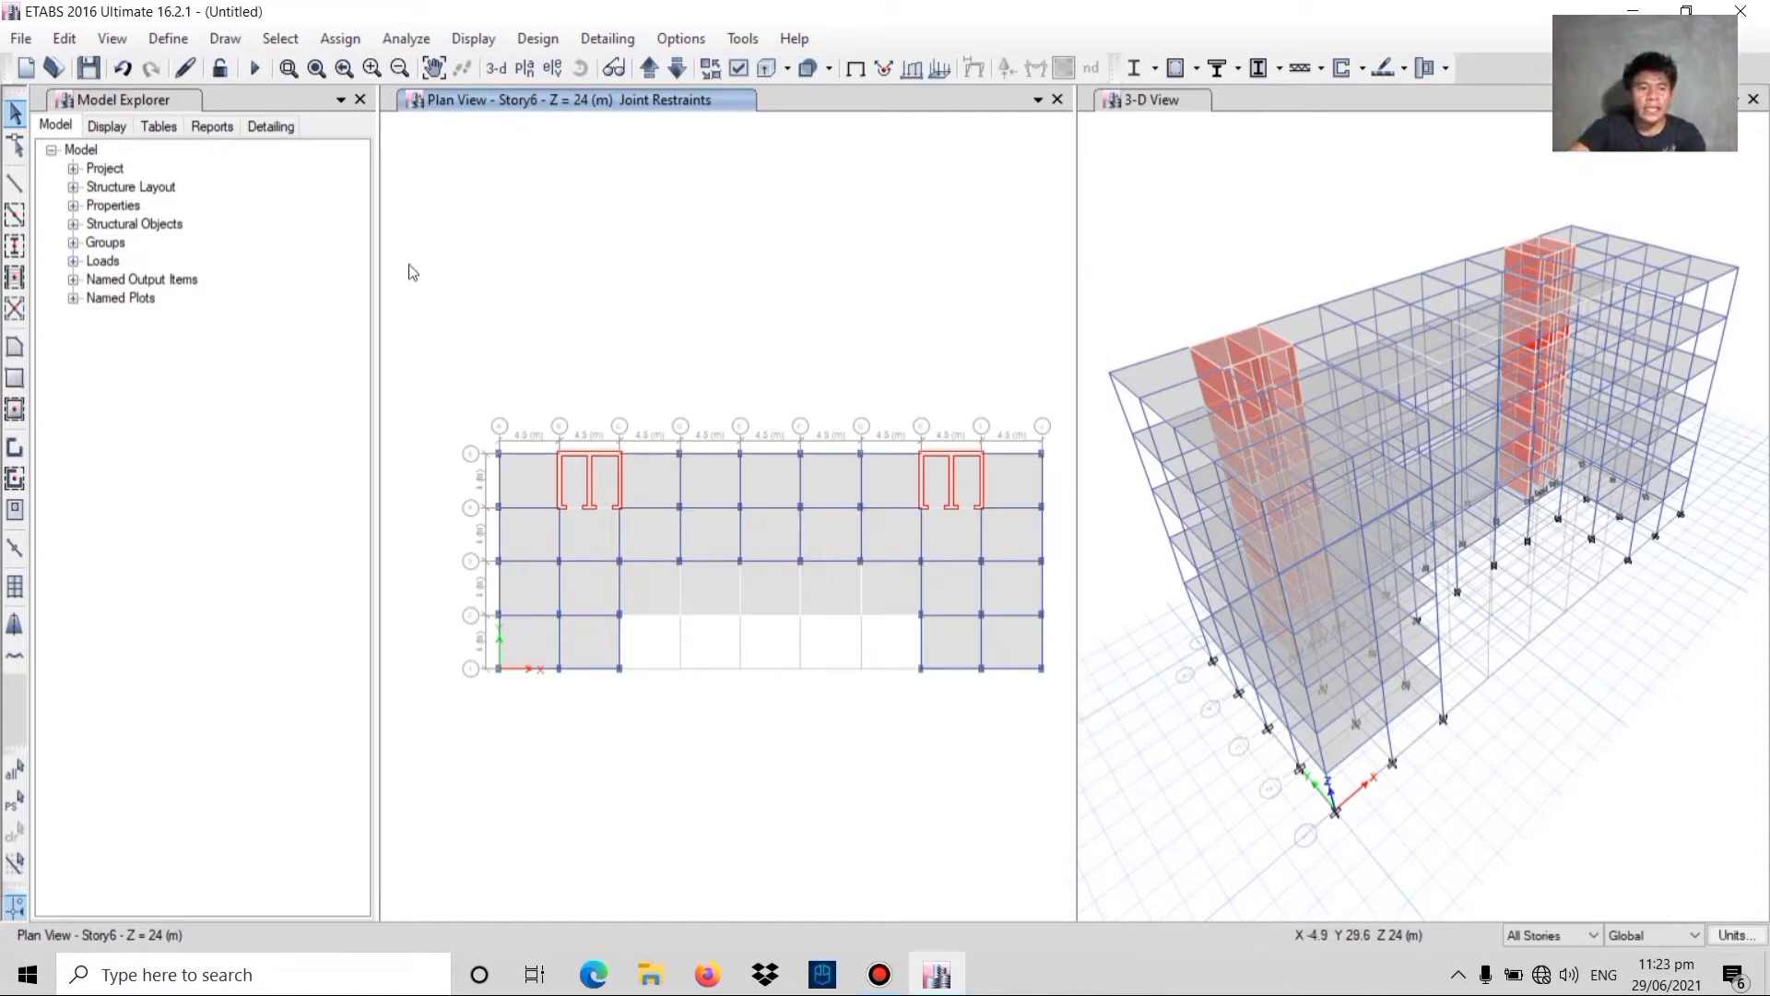
- Add a load pattern named SUPERIMPOSED with type Super Dead
left_click(162, 37)
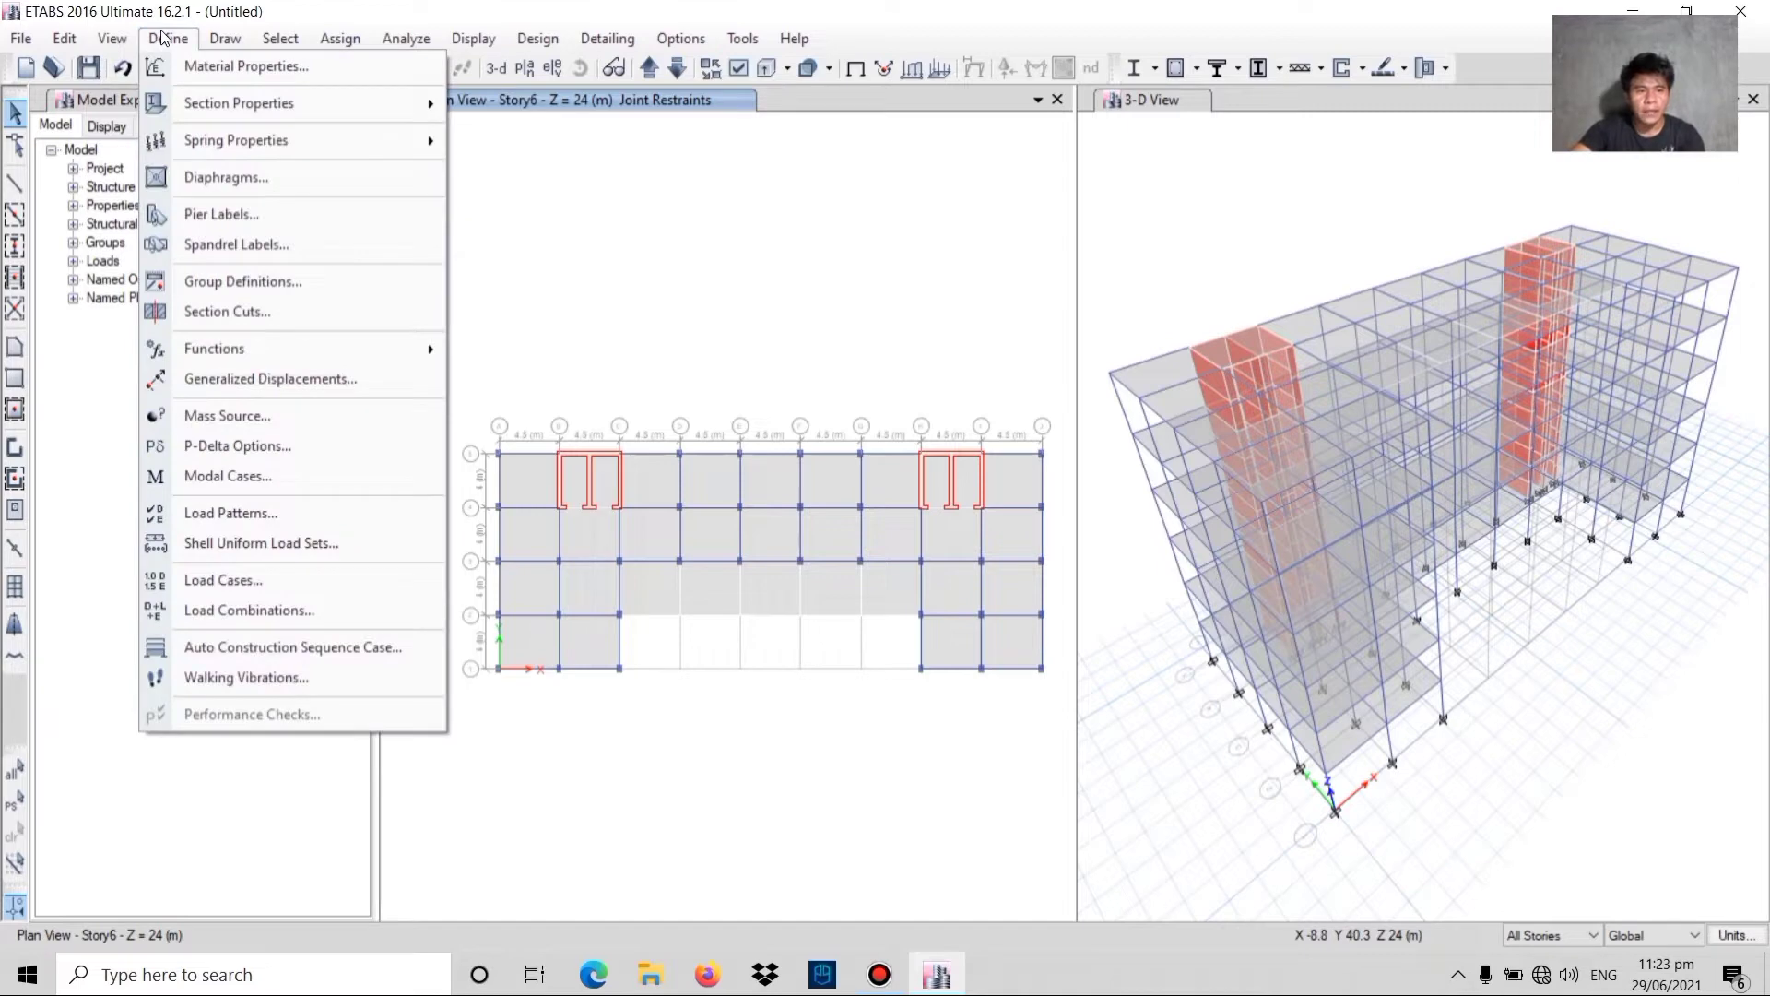
left_click(256, 515)
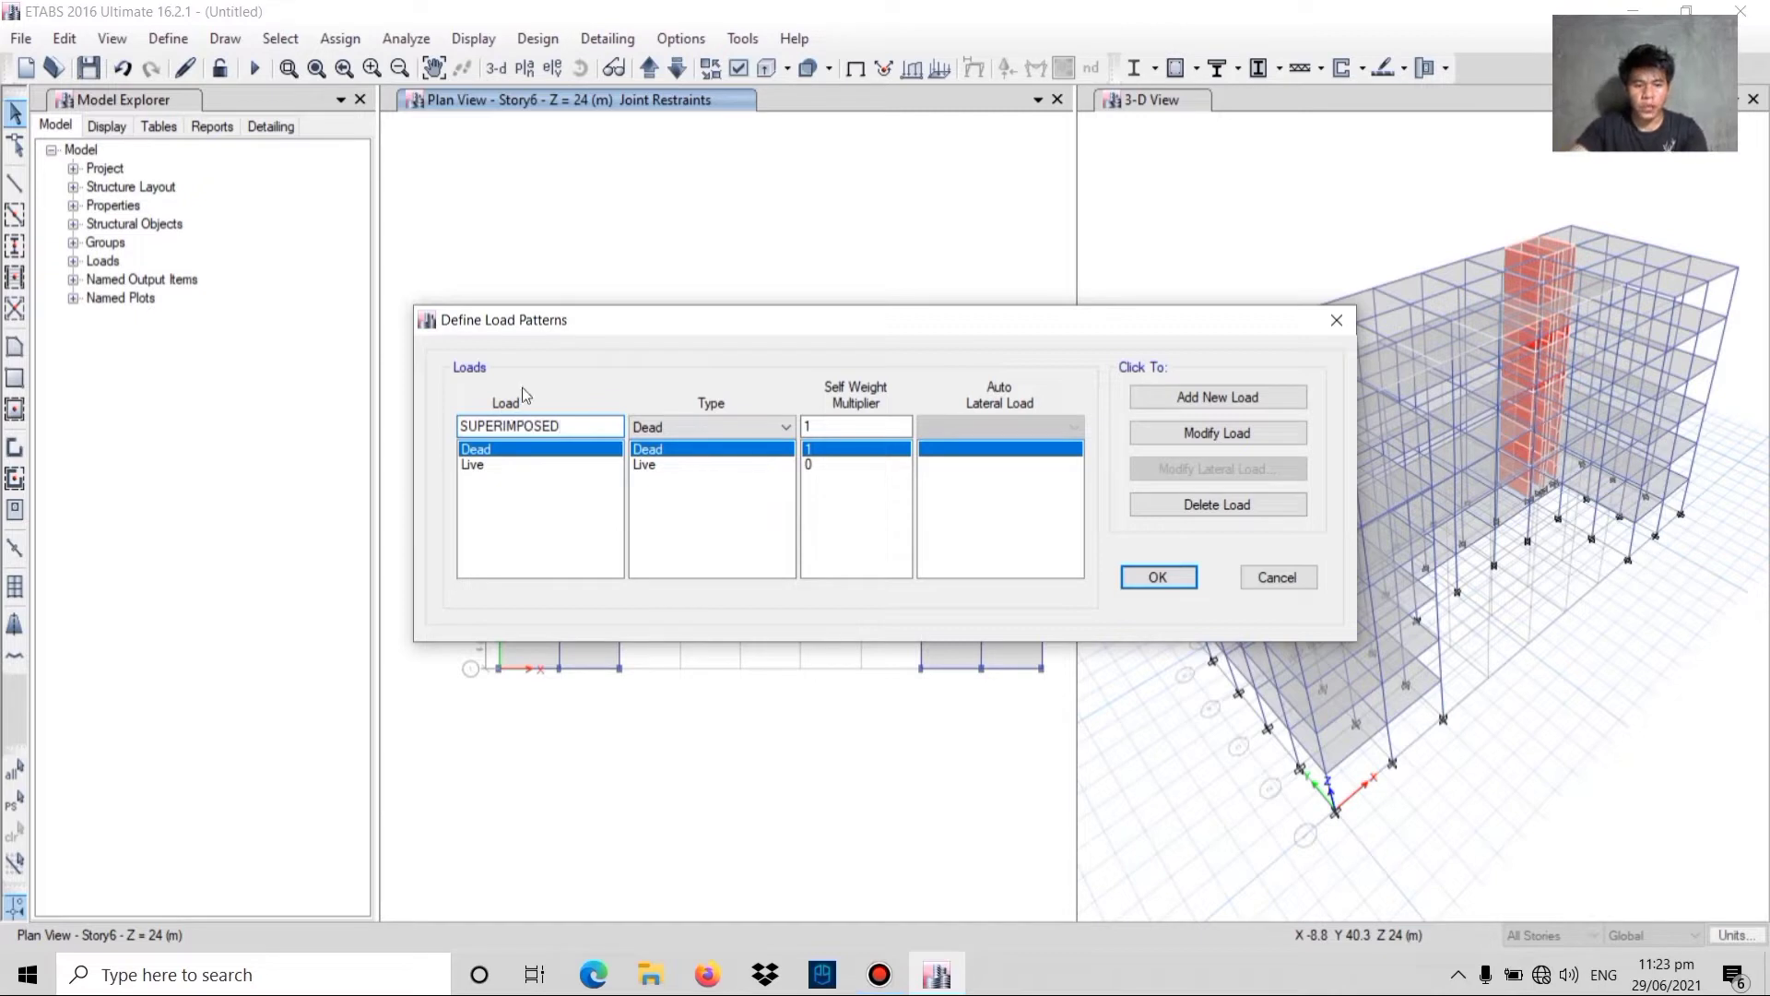
left_click(725, 431)
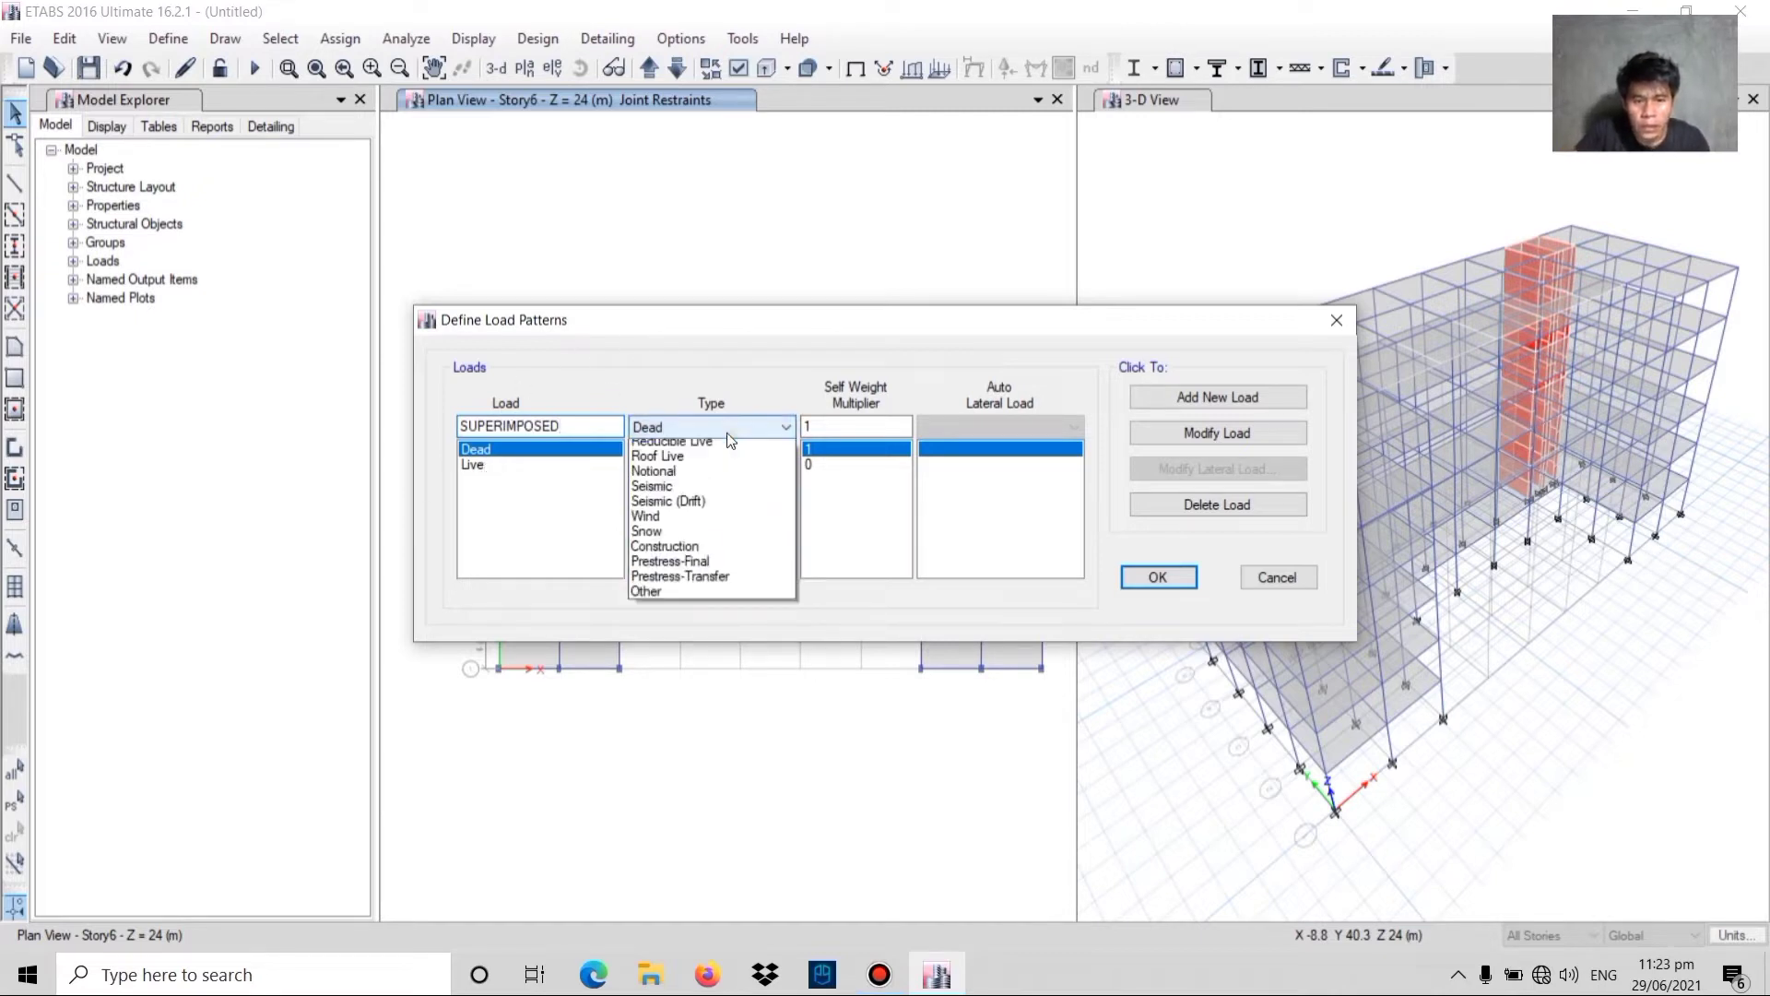
left_click(675, 464)
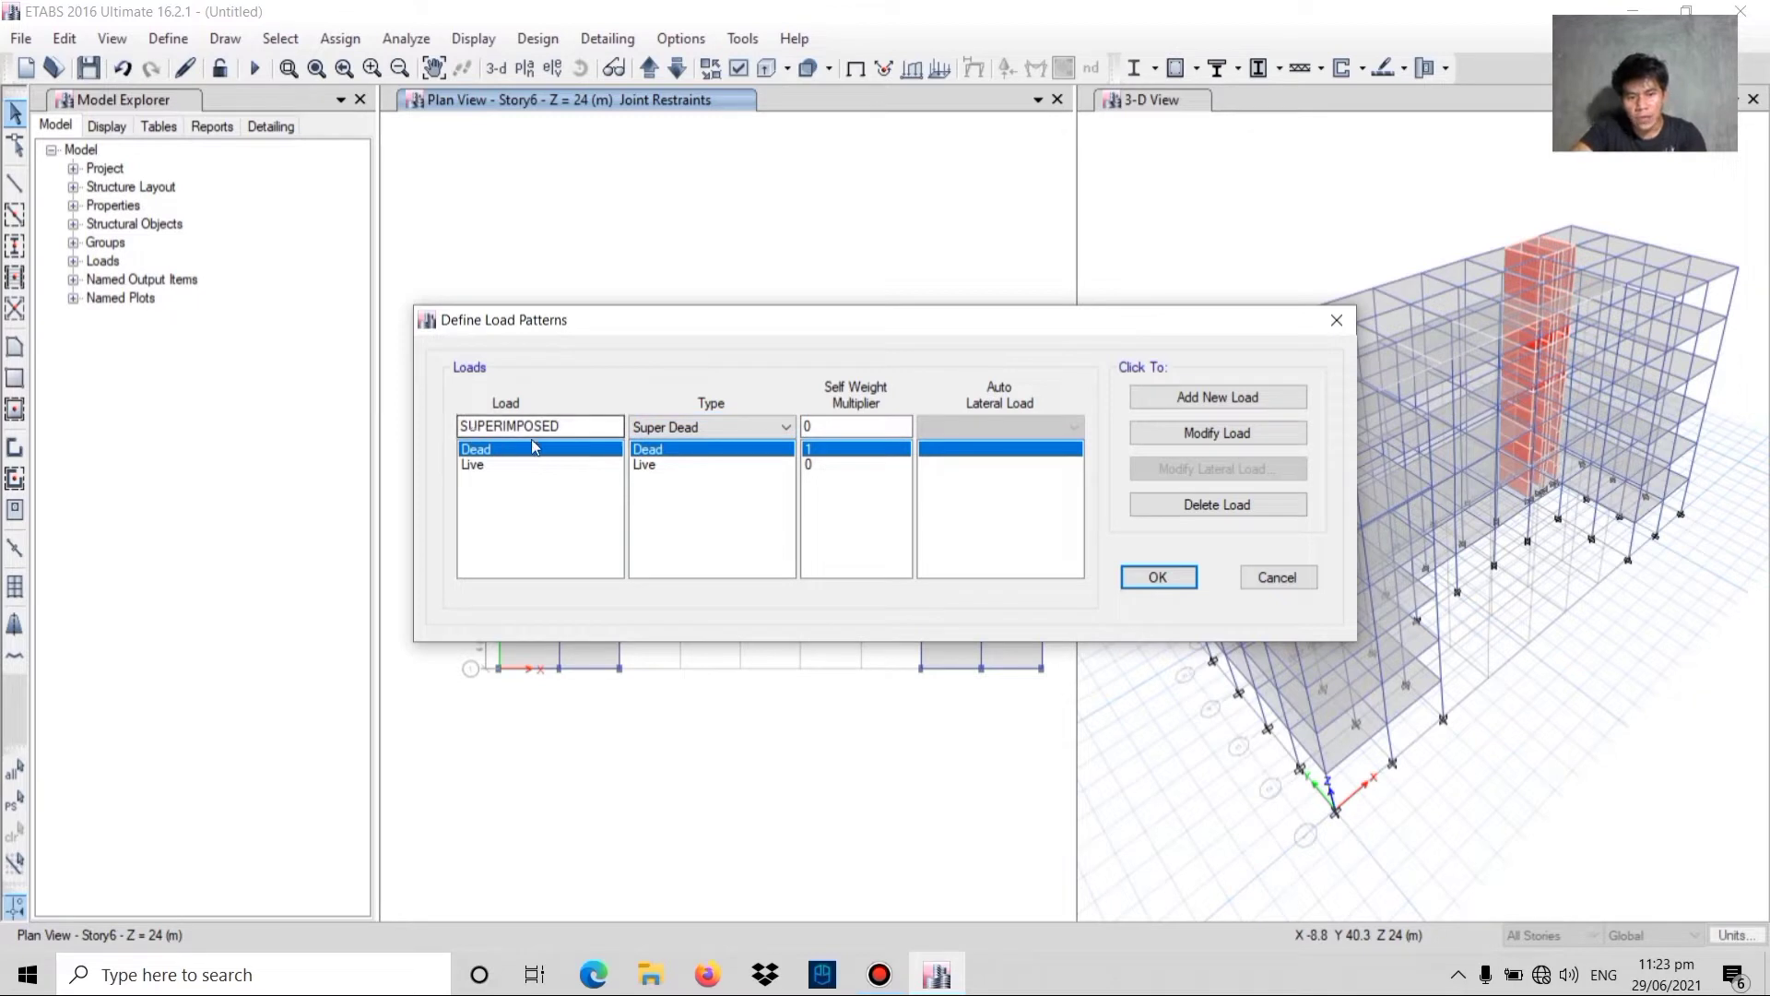
left_click(1181, 405)
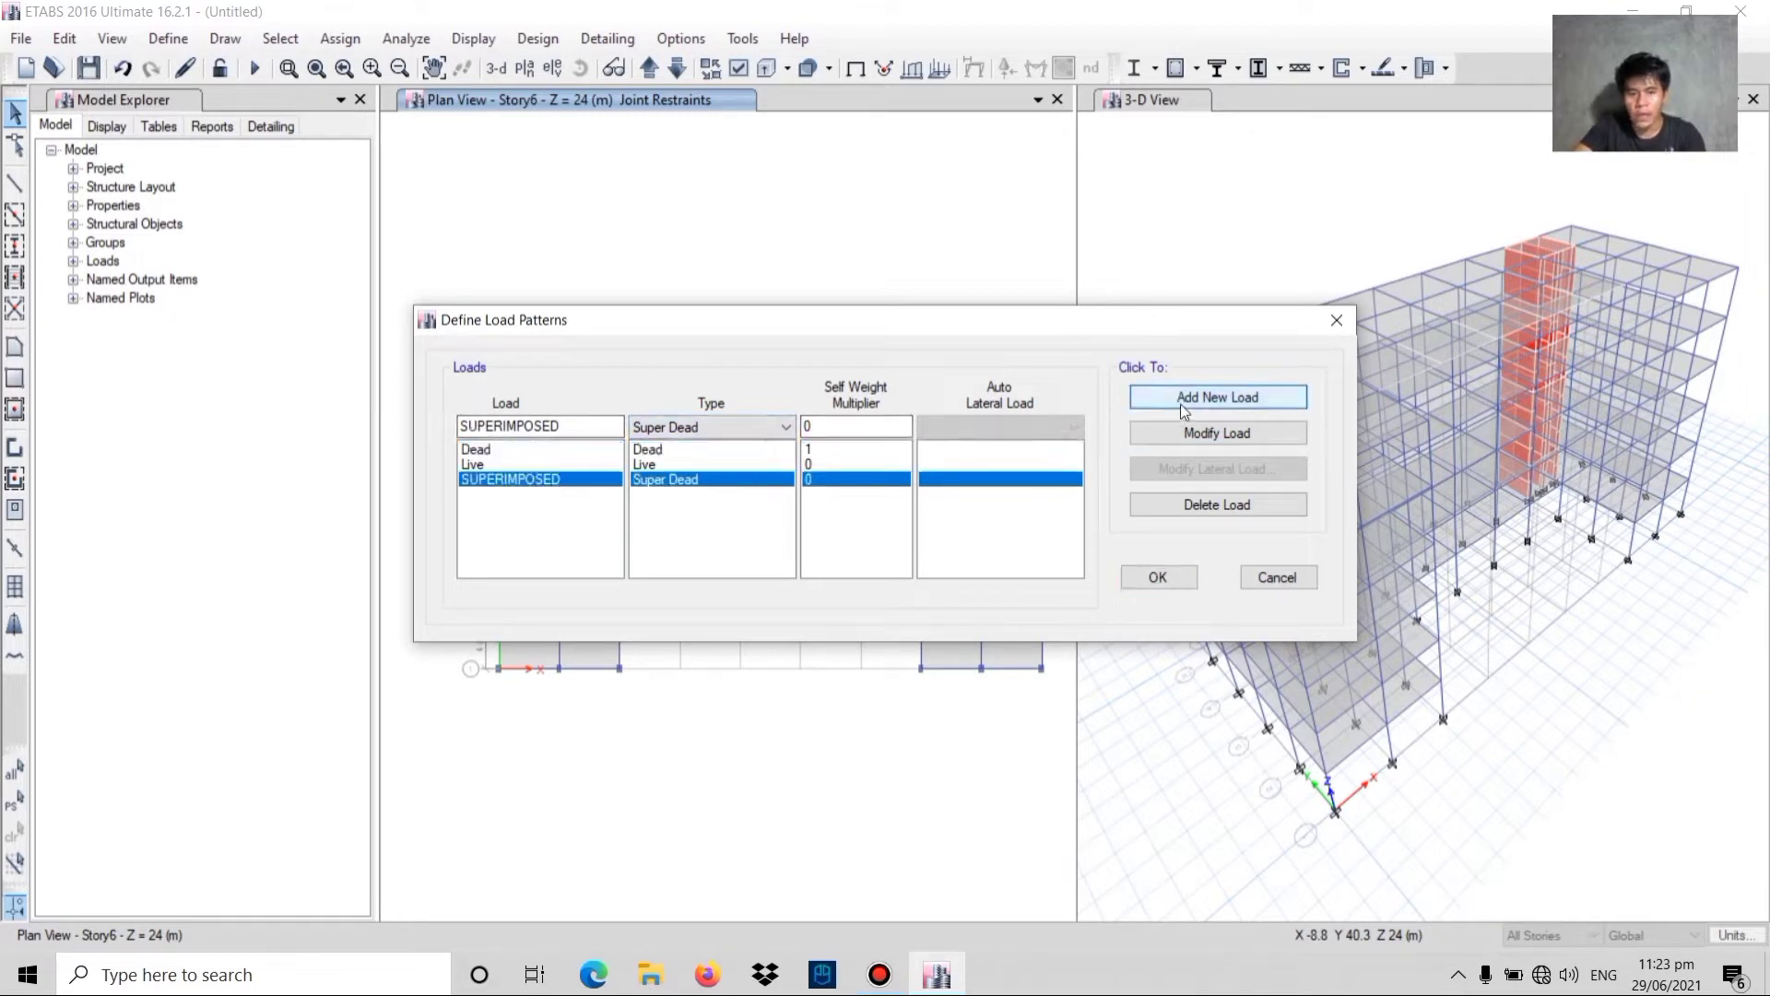
- Add a load pattern named STATIC EQ with type Seismic and UBC 97 as the auto lateral load
left_click(571, 424)
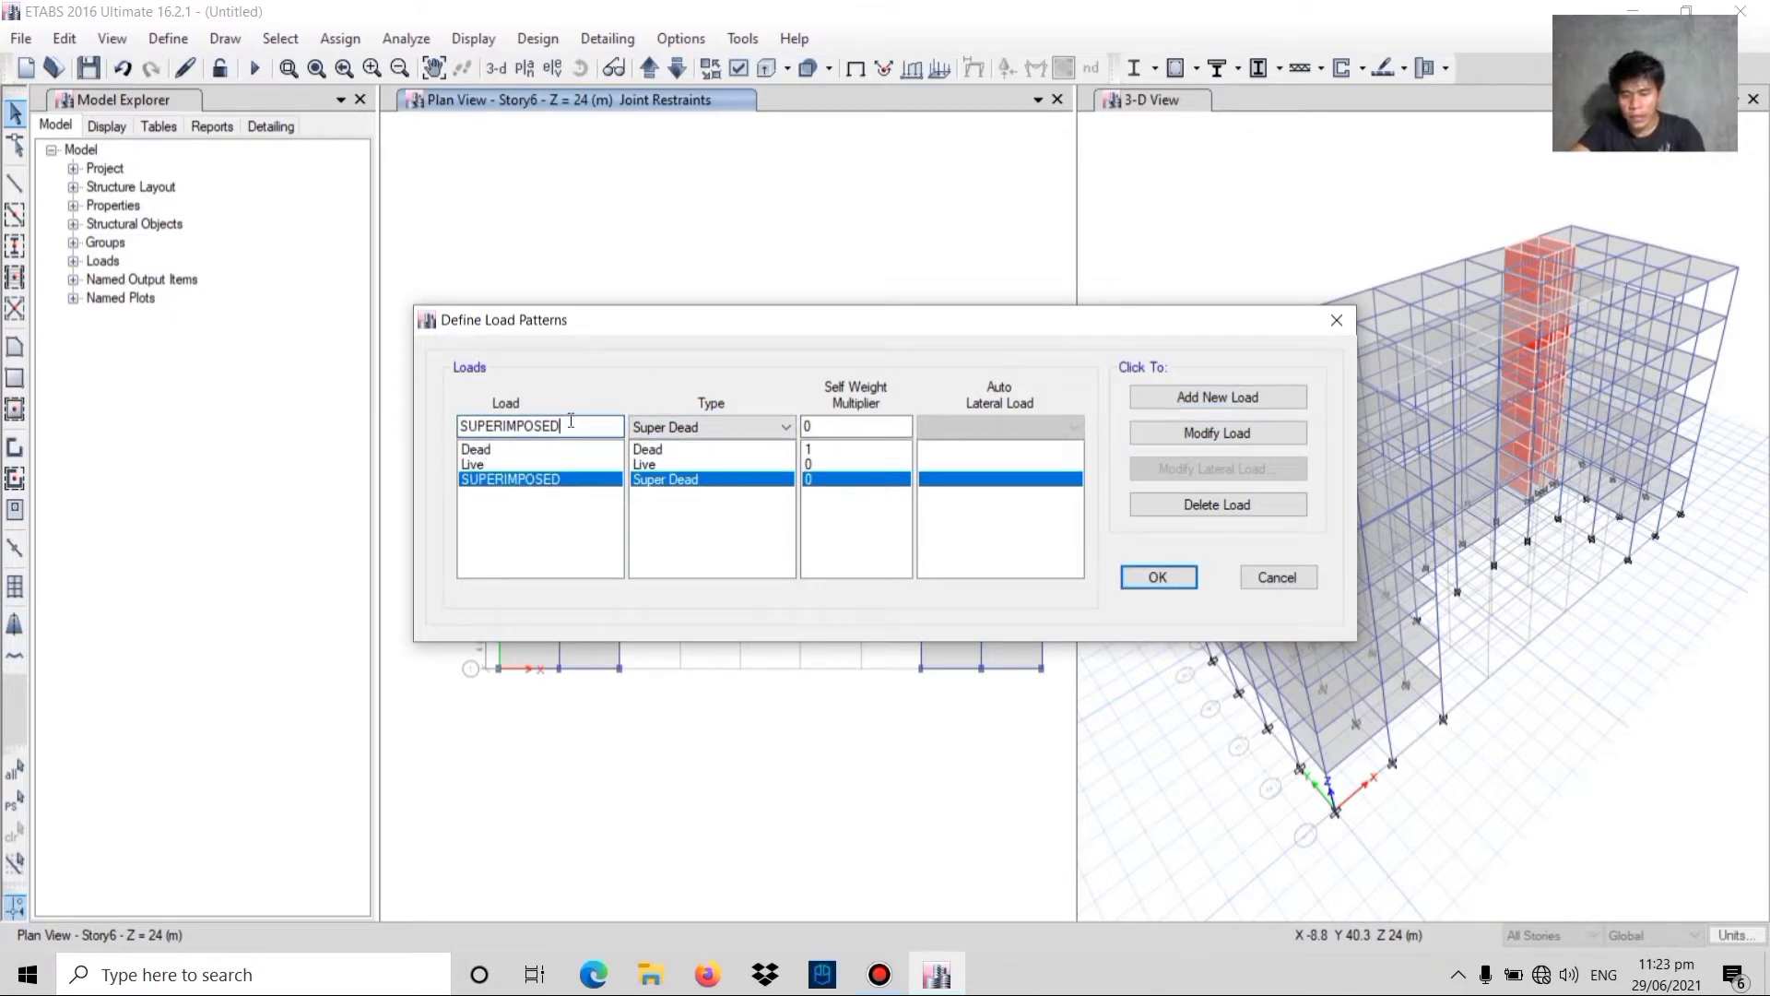
key("BackSpace")
key("BackSpace")
key("BackSpace")
key("BackSpace")
key("BackSpace")
key("BackSpace")
key("BackSpace")
key("BackSpace")
key("BackSpace")
key("BackSpace")
key("BackSpace")
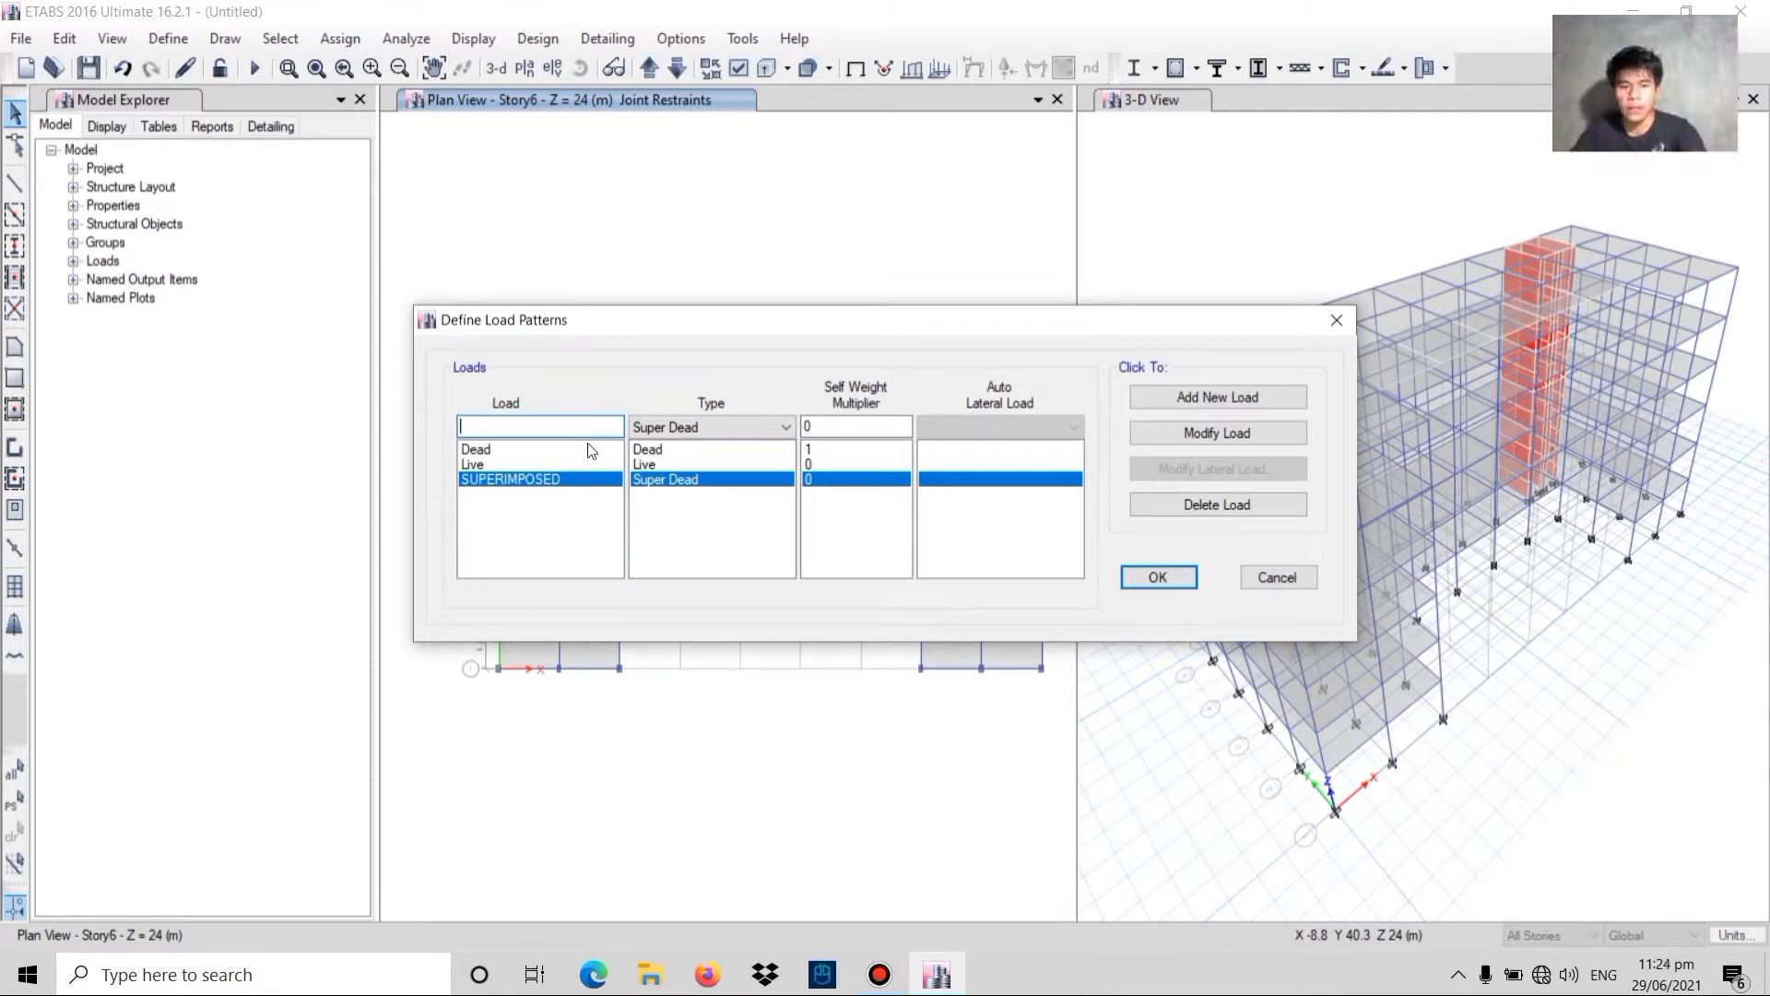
type("STATIC EQ")
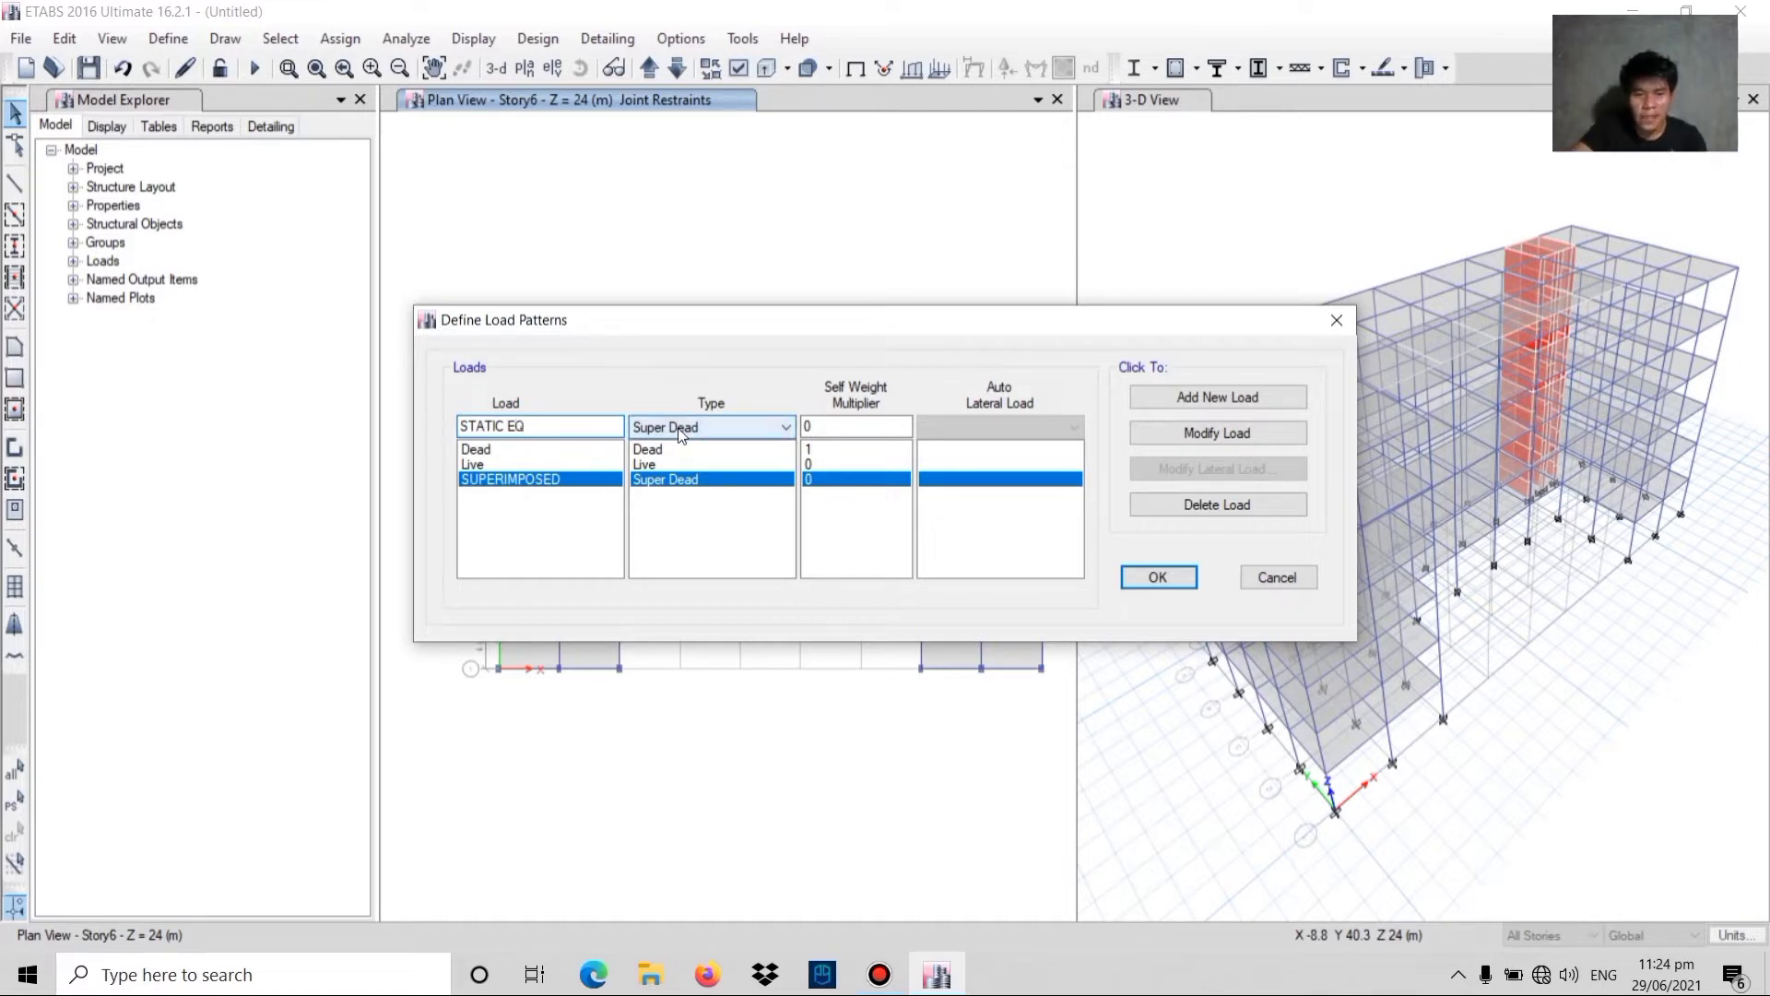
left_click(680, 429)
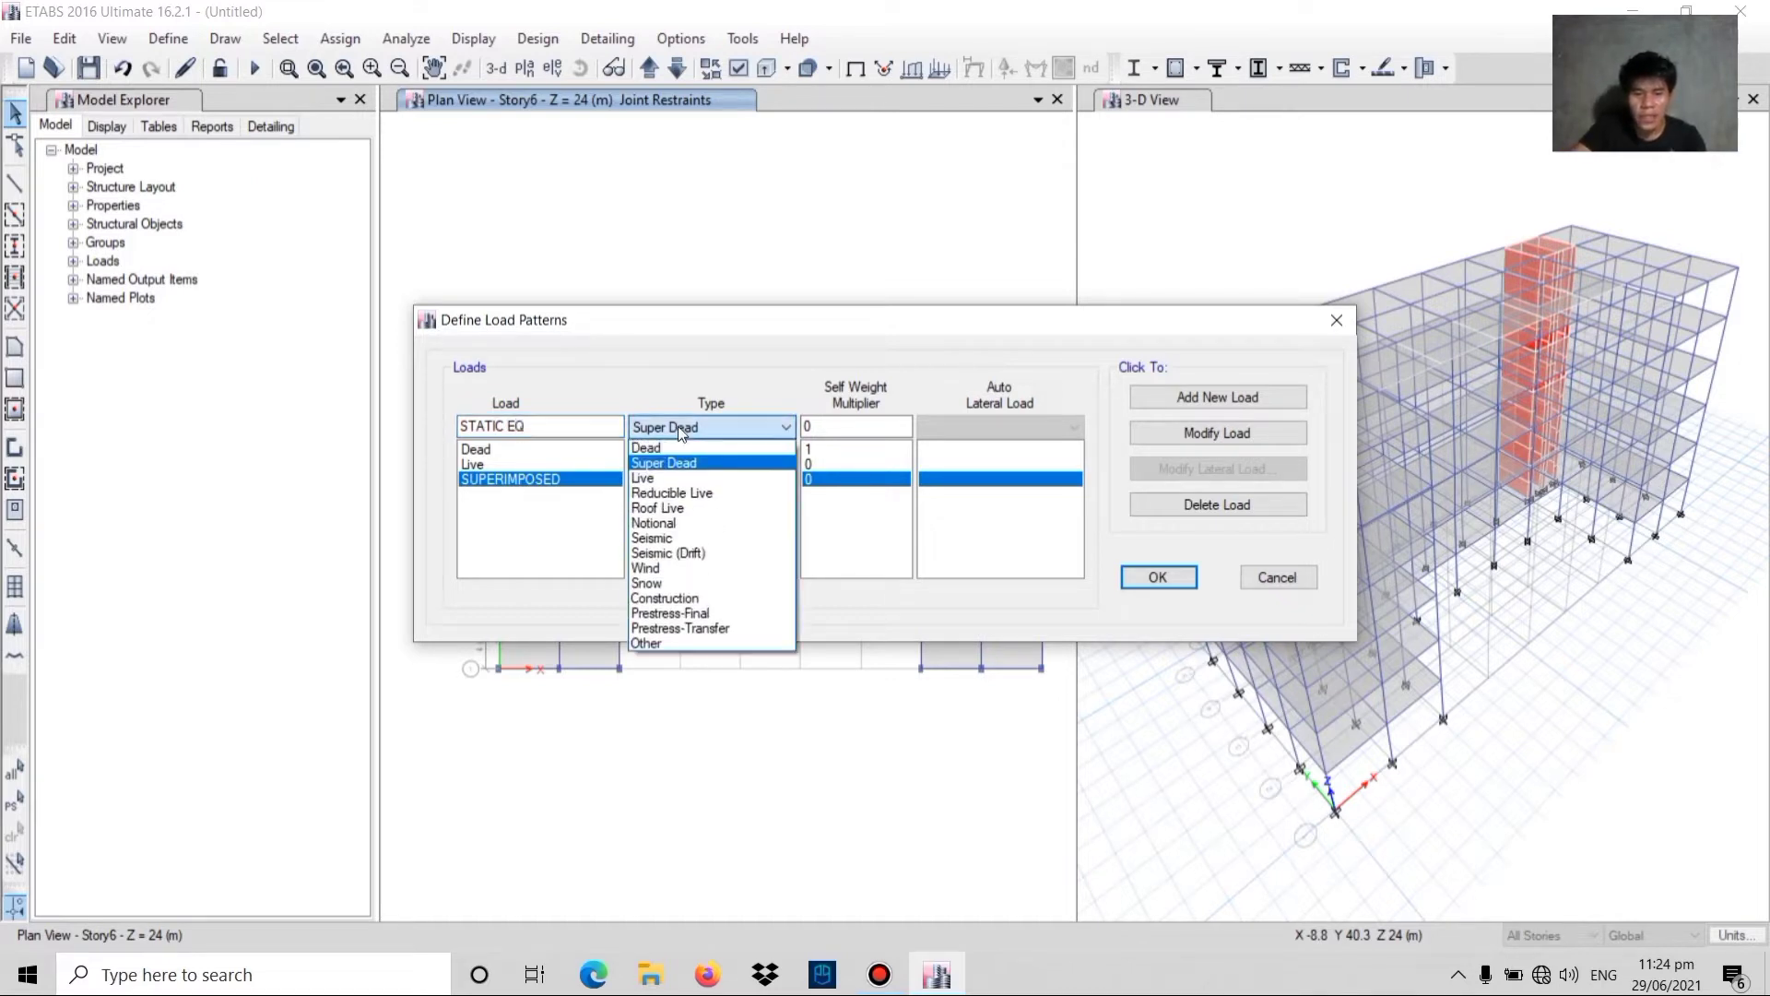
left_click(671, 534)
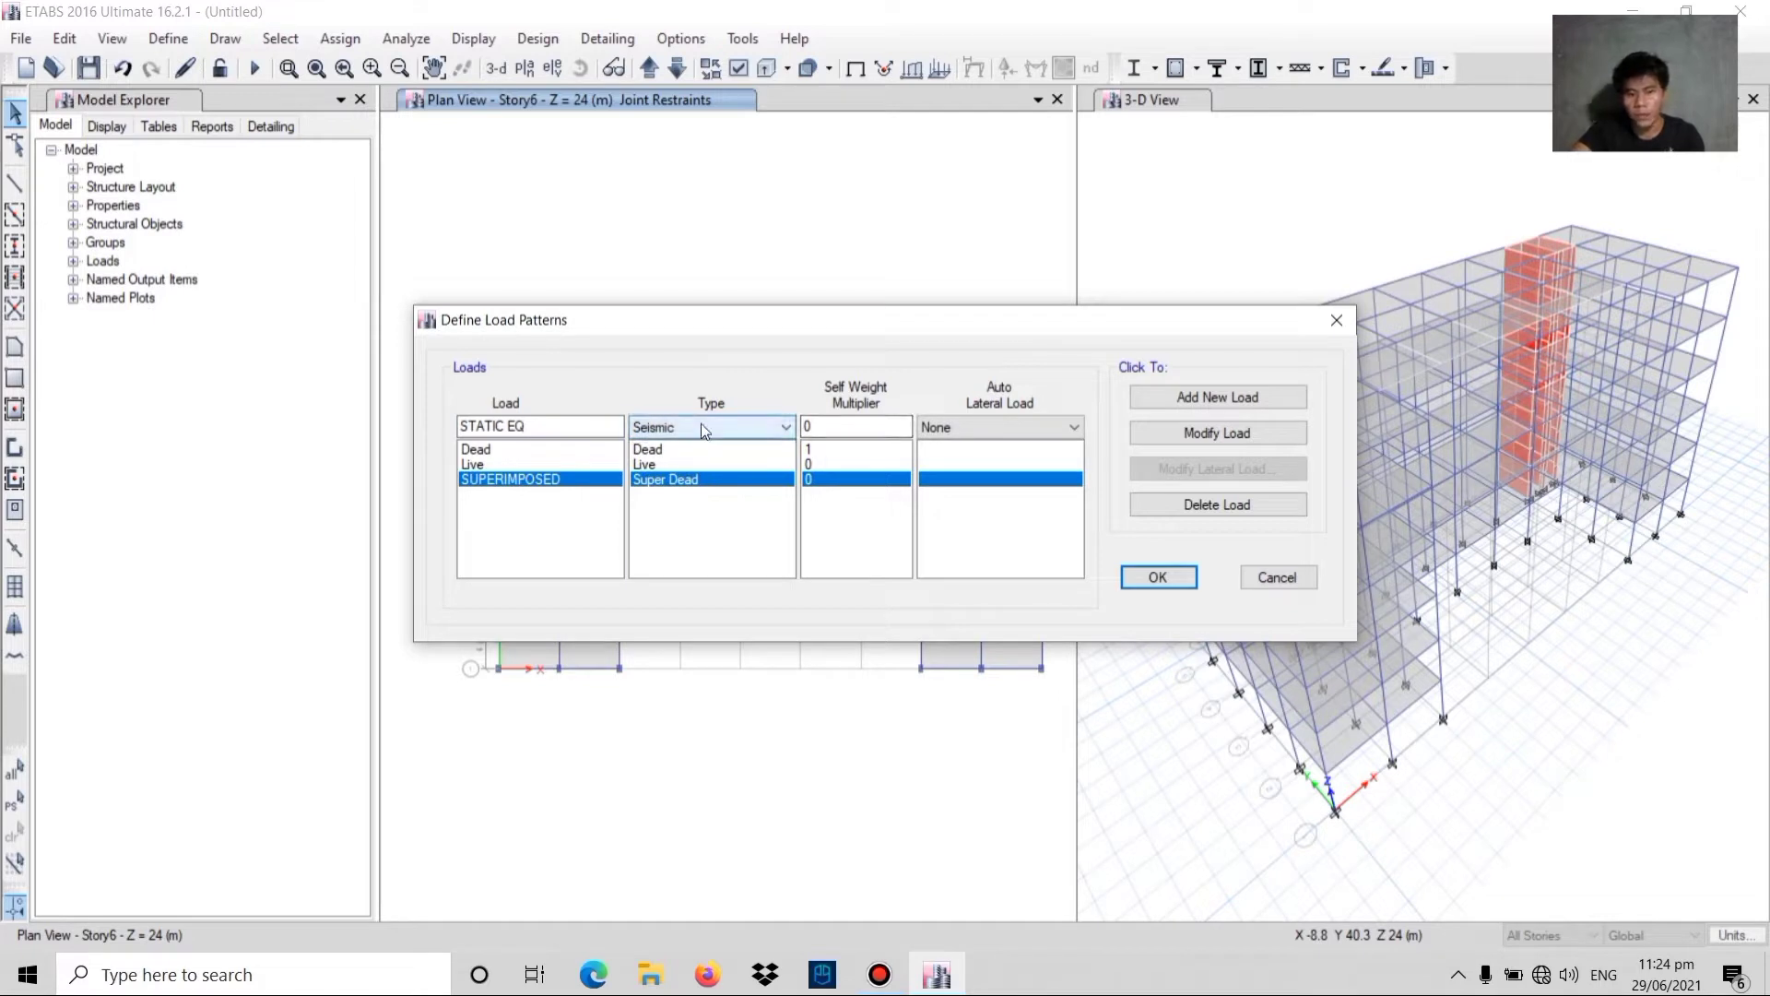
left_click(1010, 430)
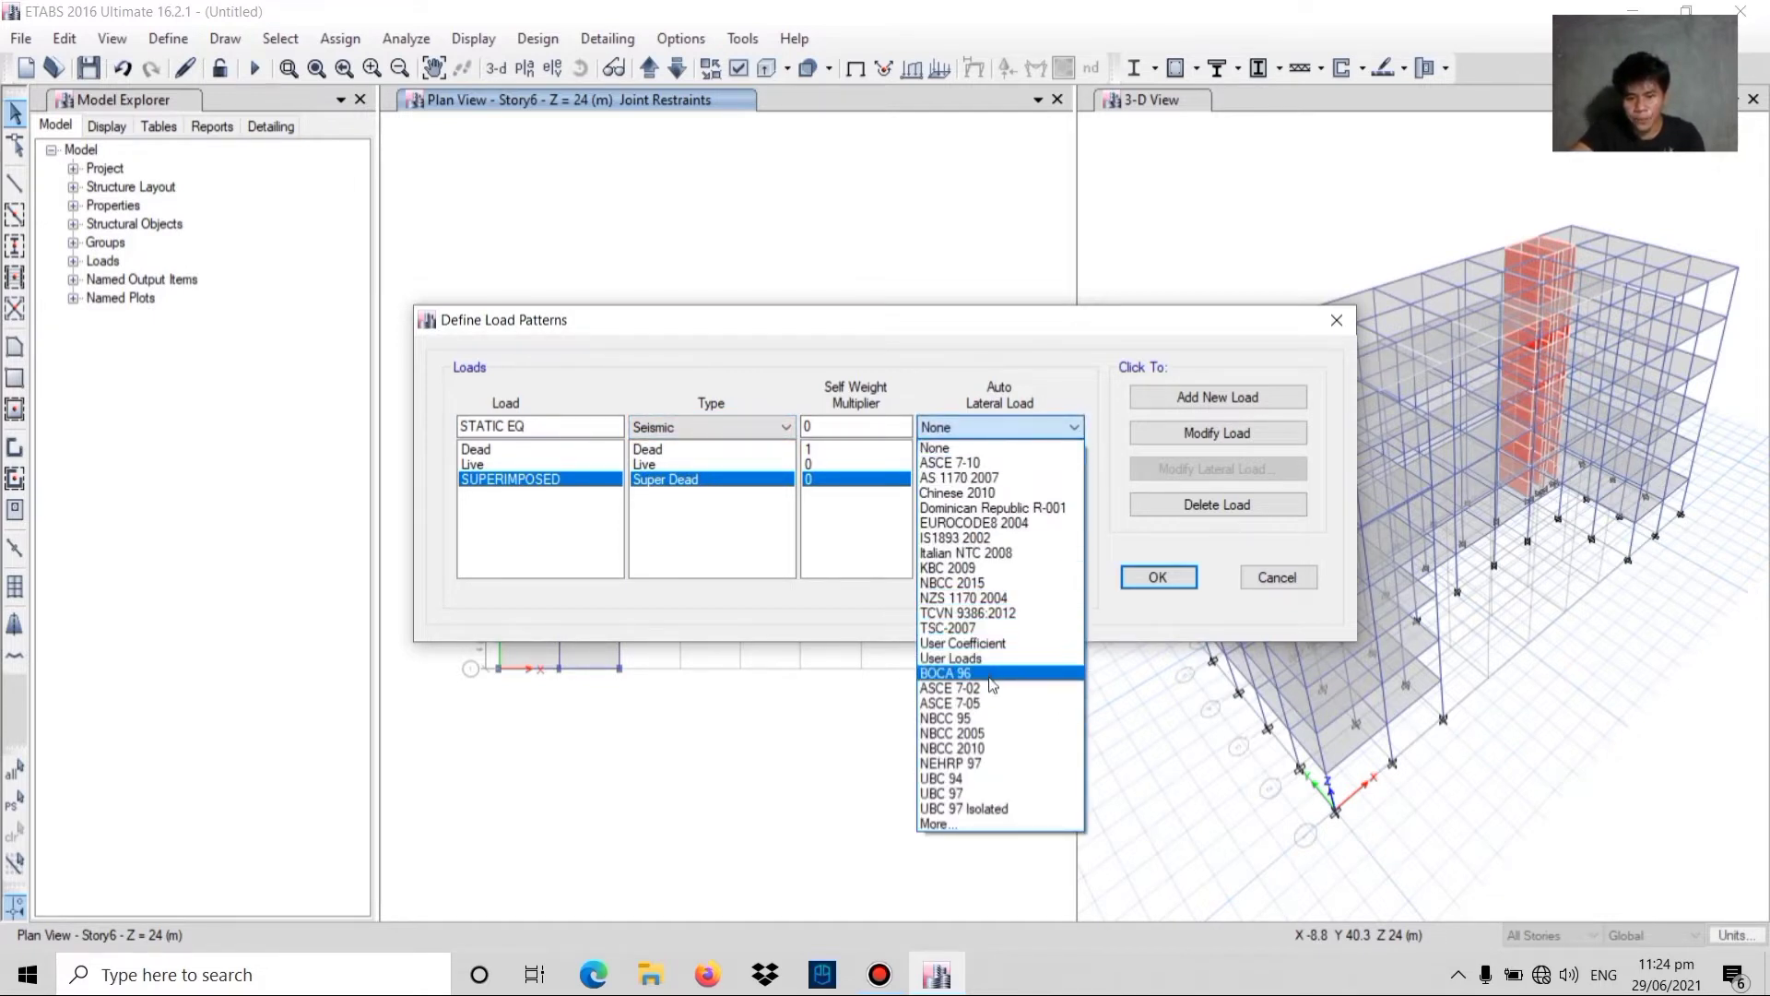
left_click(954, 793)
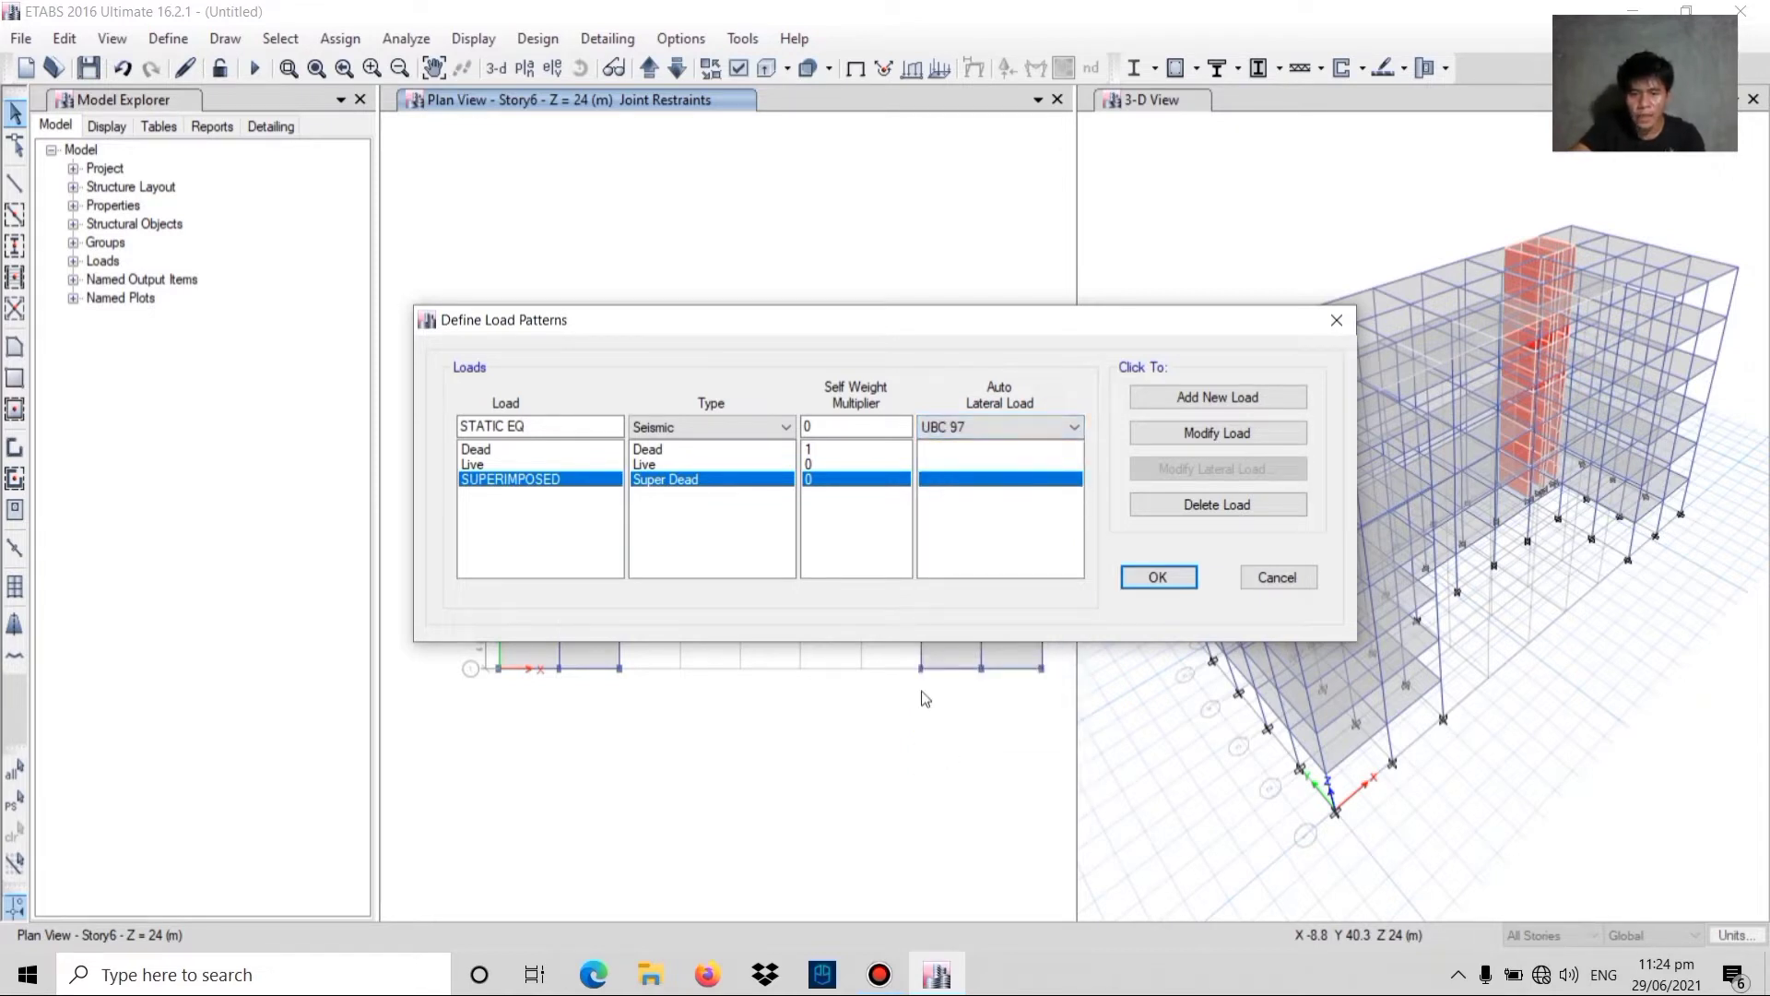
left_click(1215, 402)
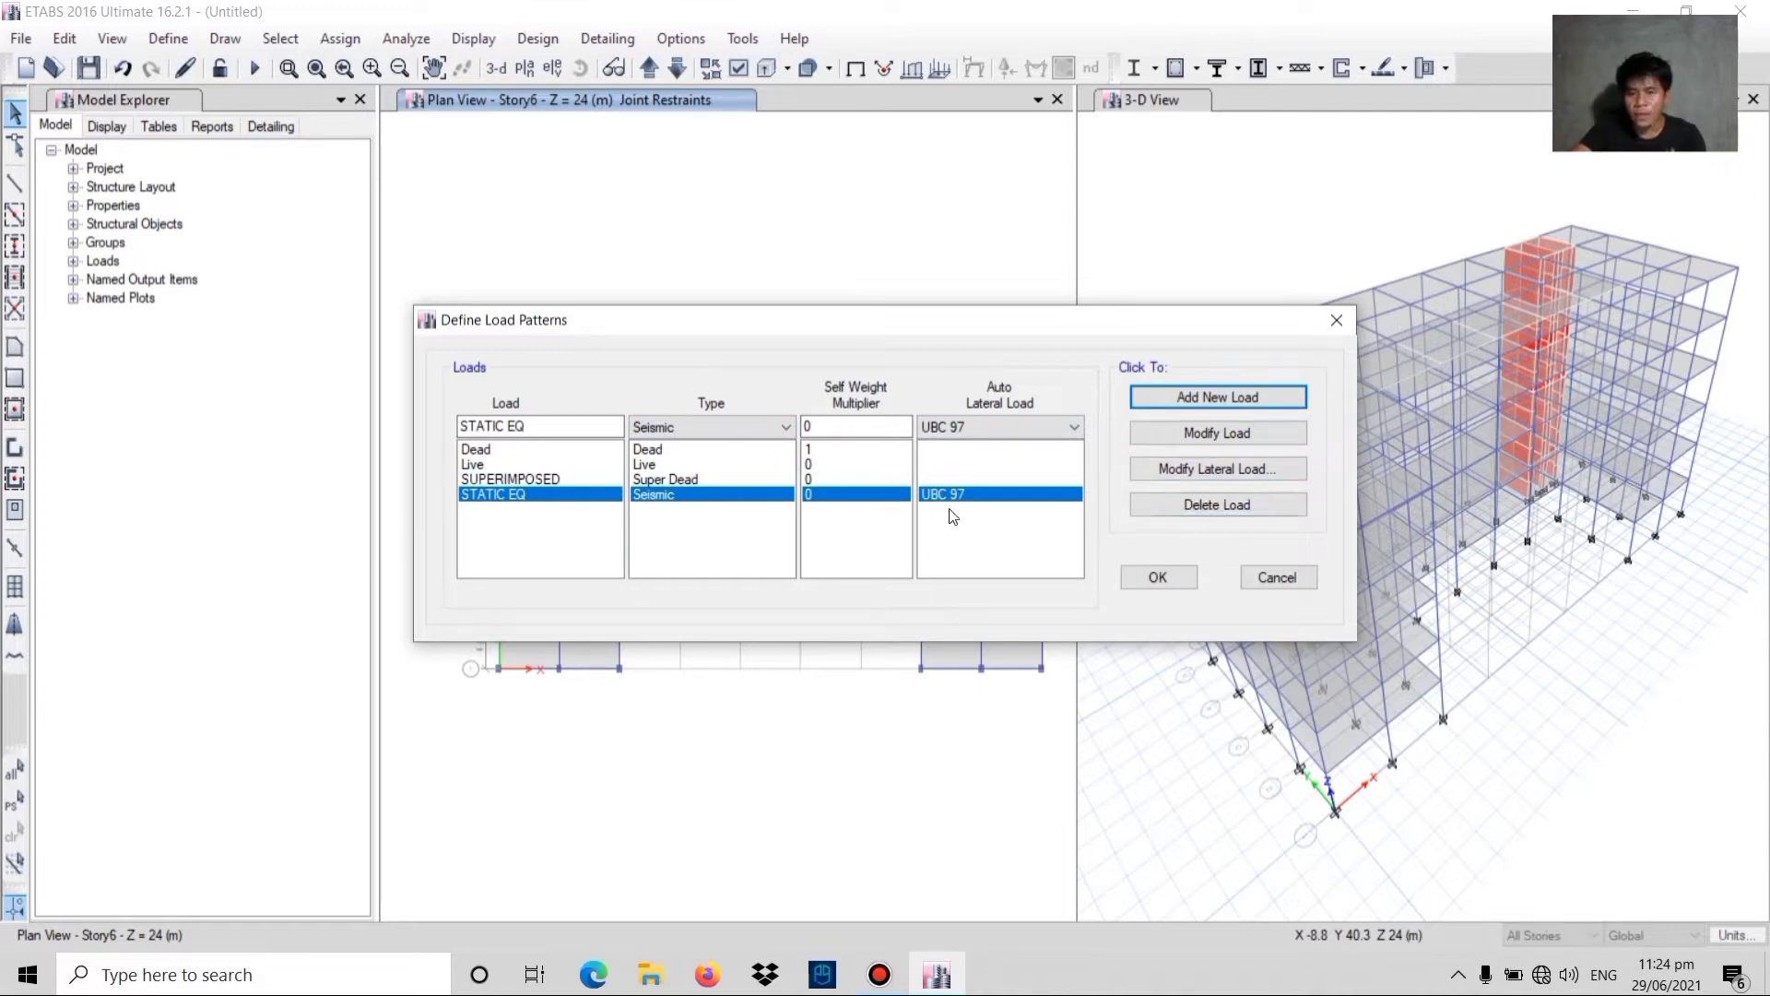
- Set the STATIC EQ pattern's UBC 97 time period to Method A with a Ct of 0.03 ft
left_click(1186, 472)
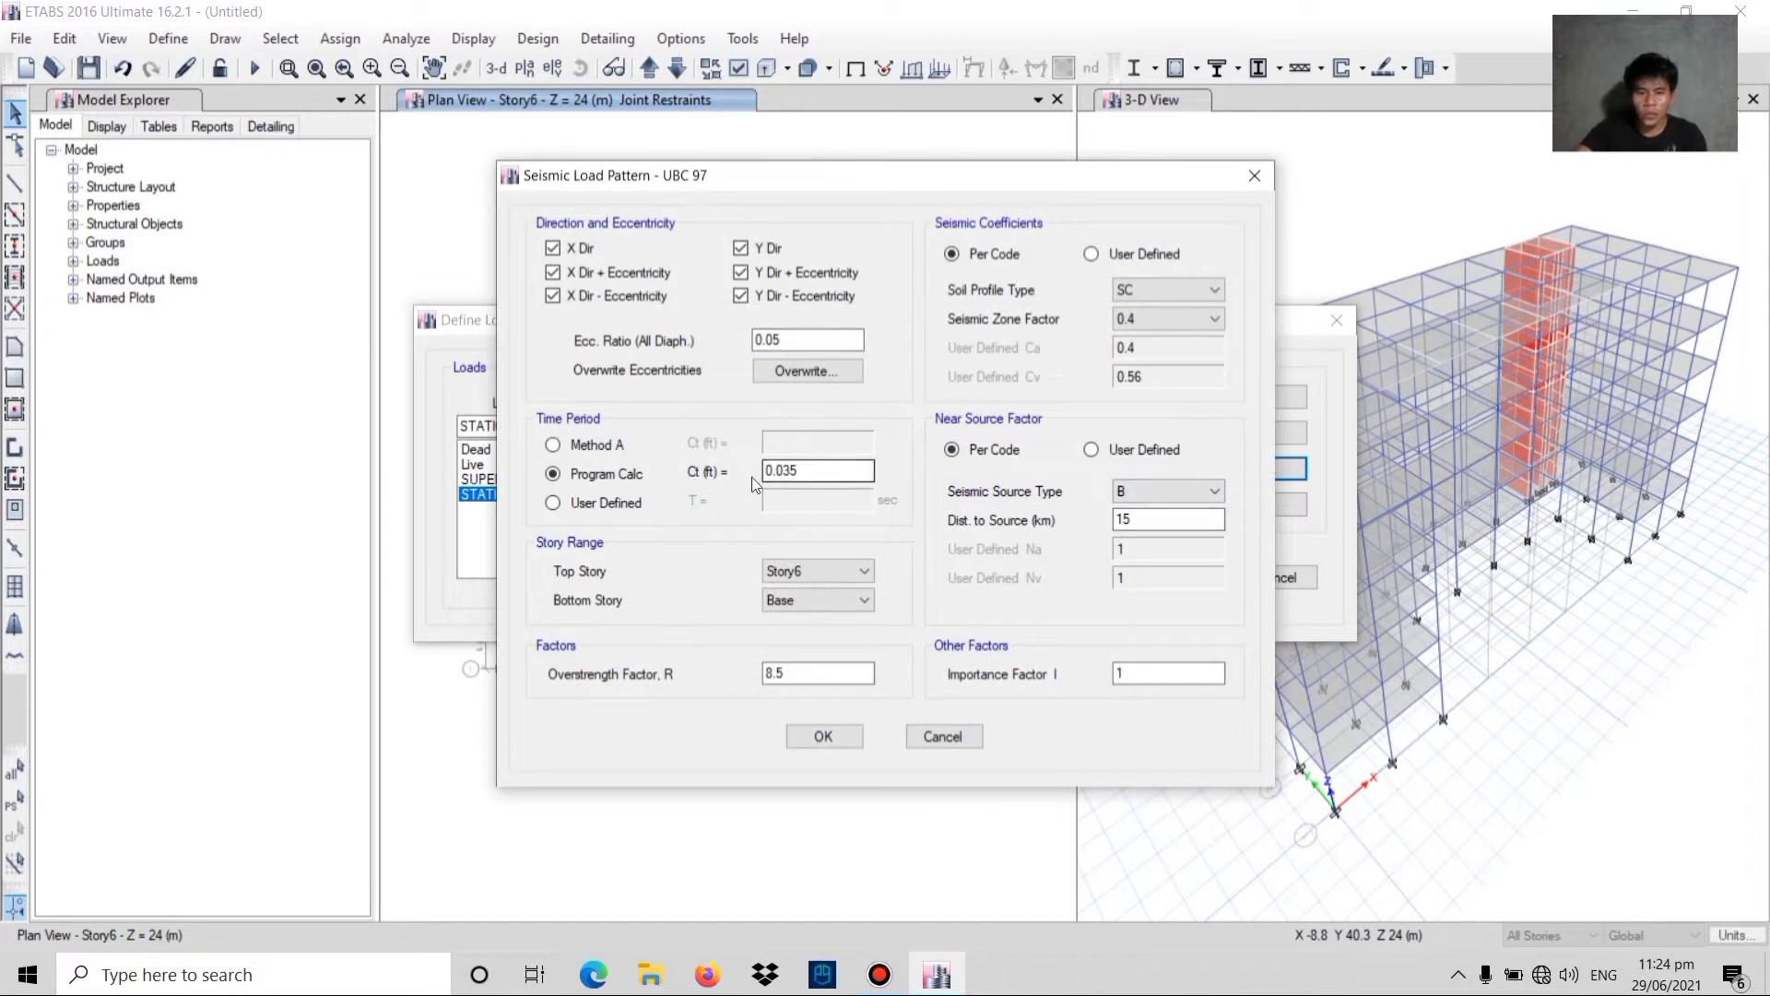
left_click(552, 447)
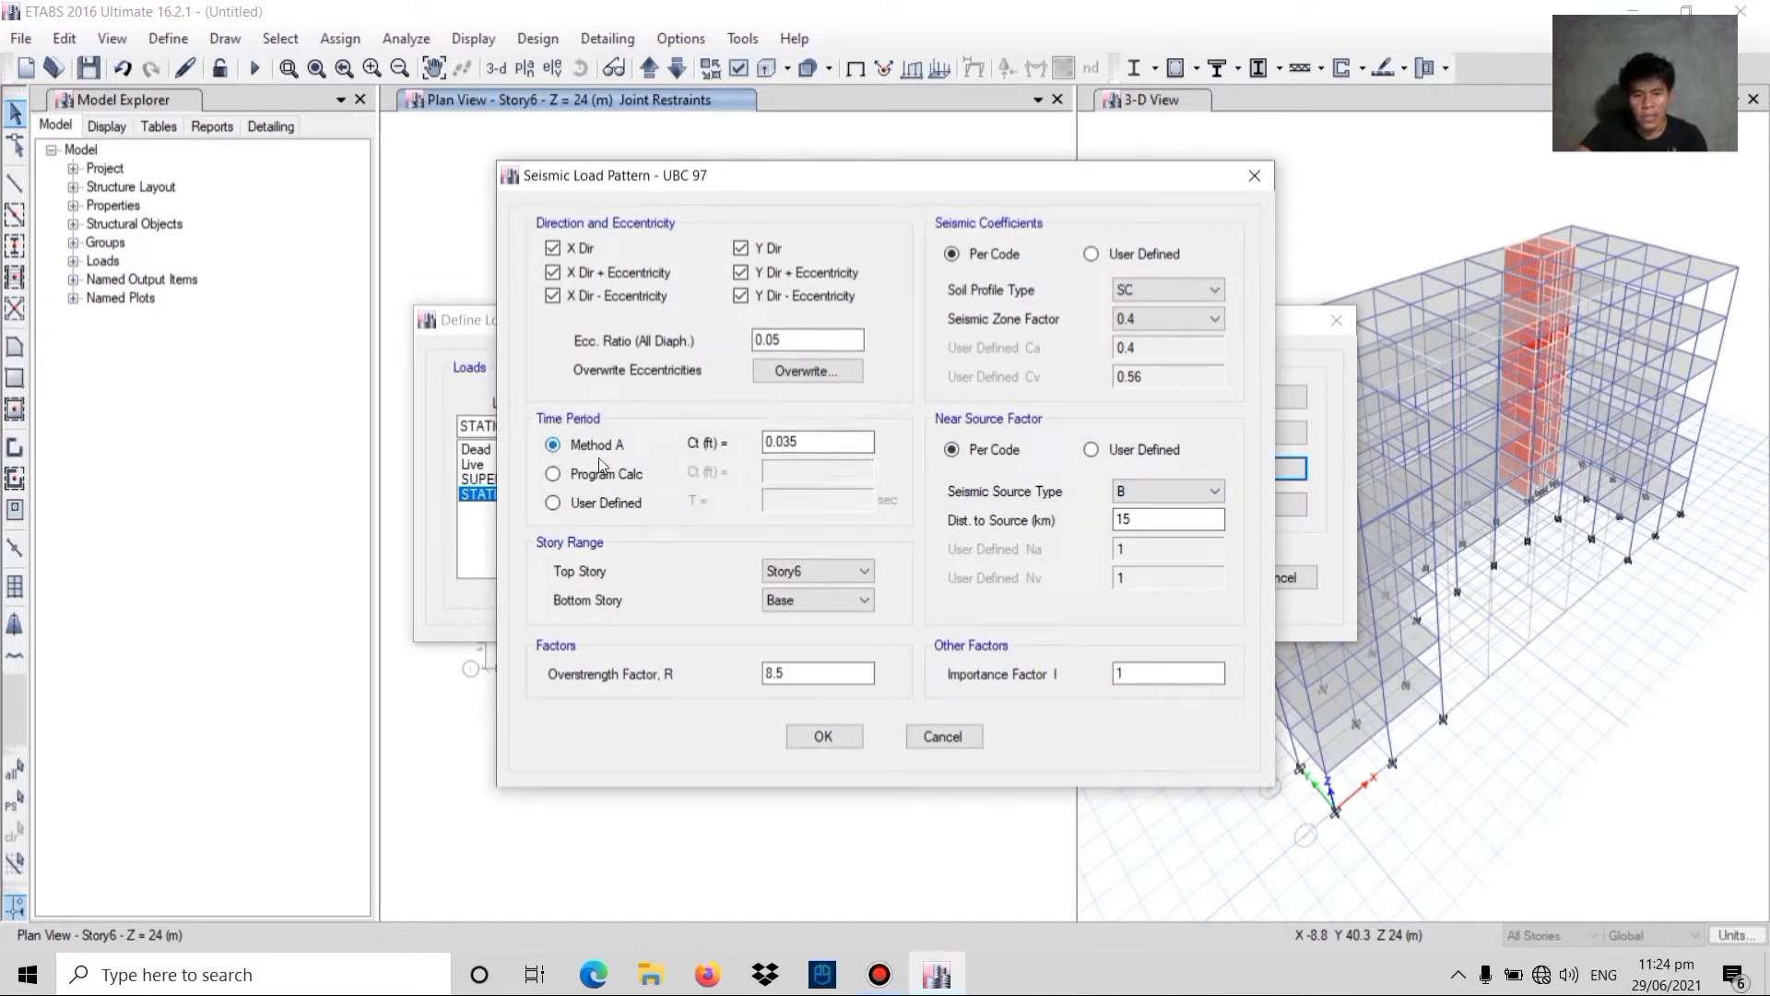
left_click(816, 446)
key("BackSpace")
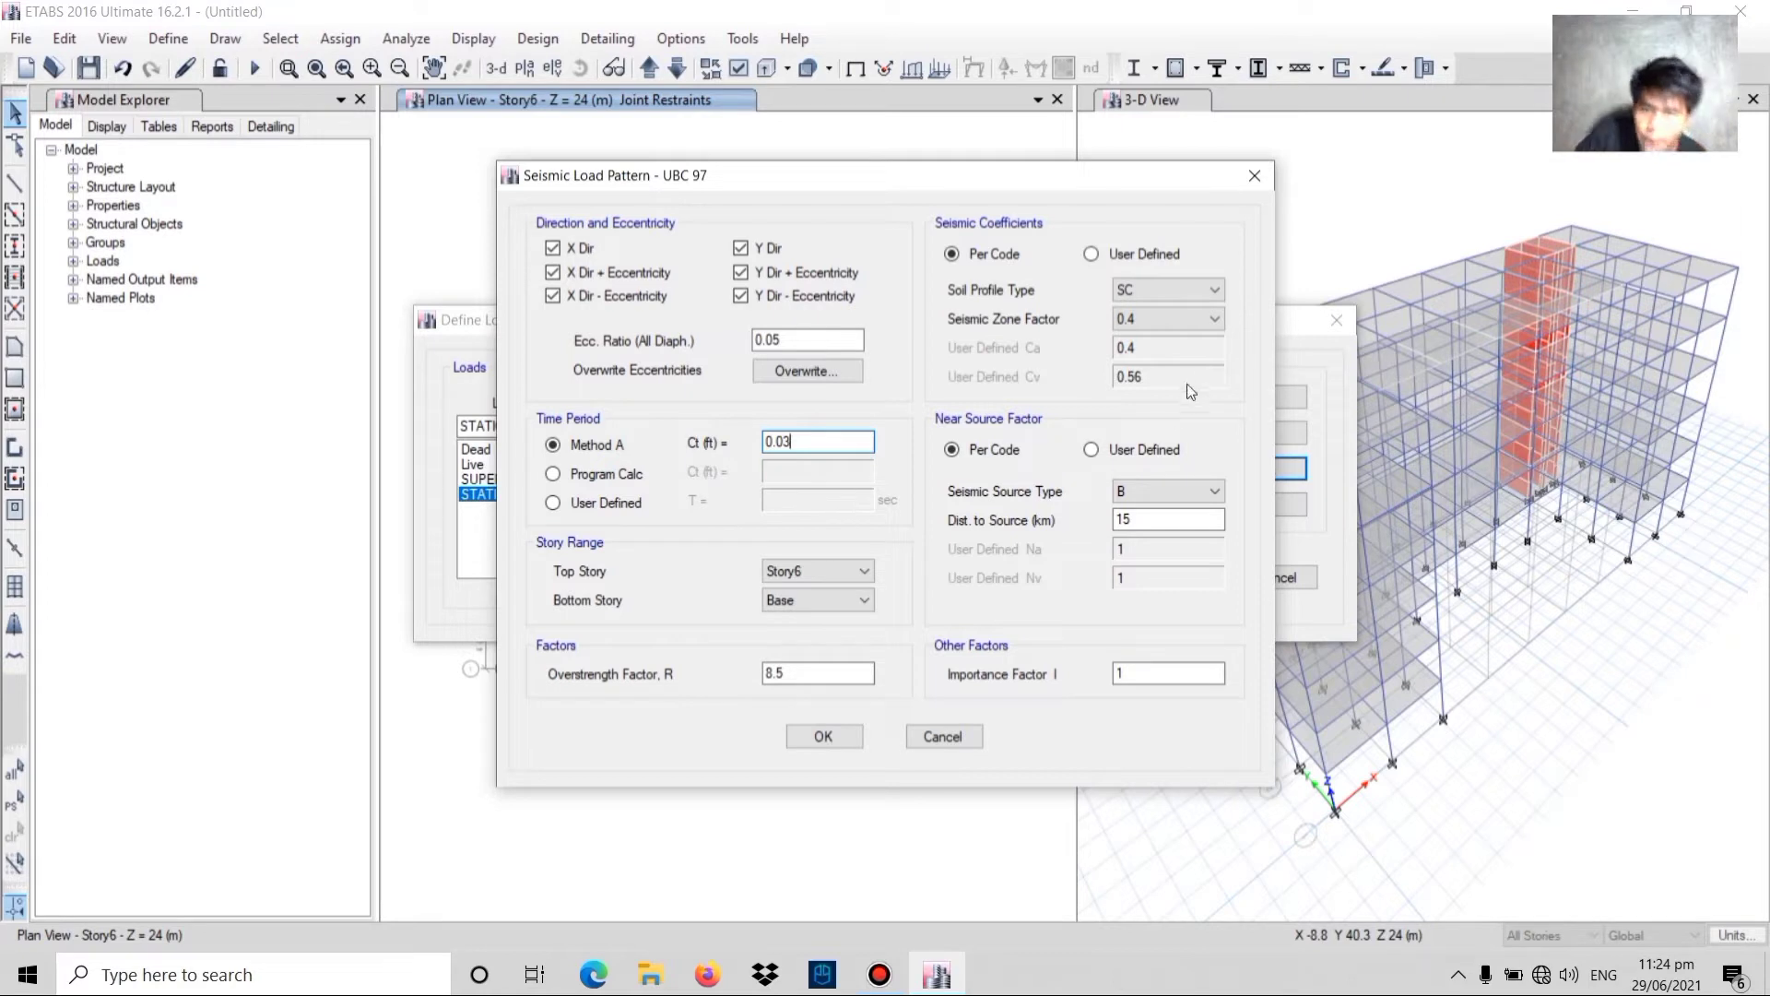
- Set the STATIC EQ pattern's soil profile to SD and distance to source to 42 km, and accept the load patterns
left_click(1126, 291)
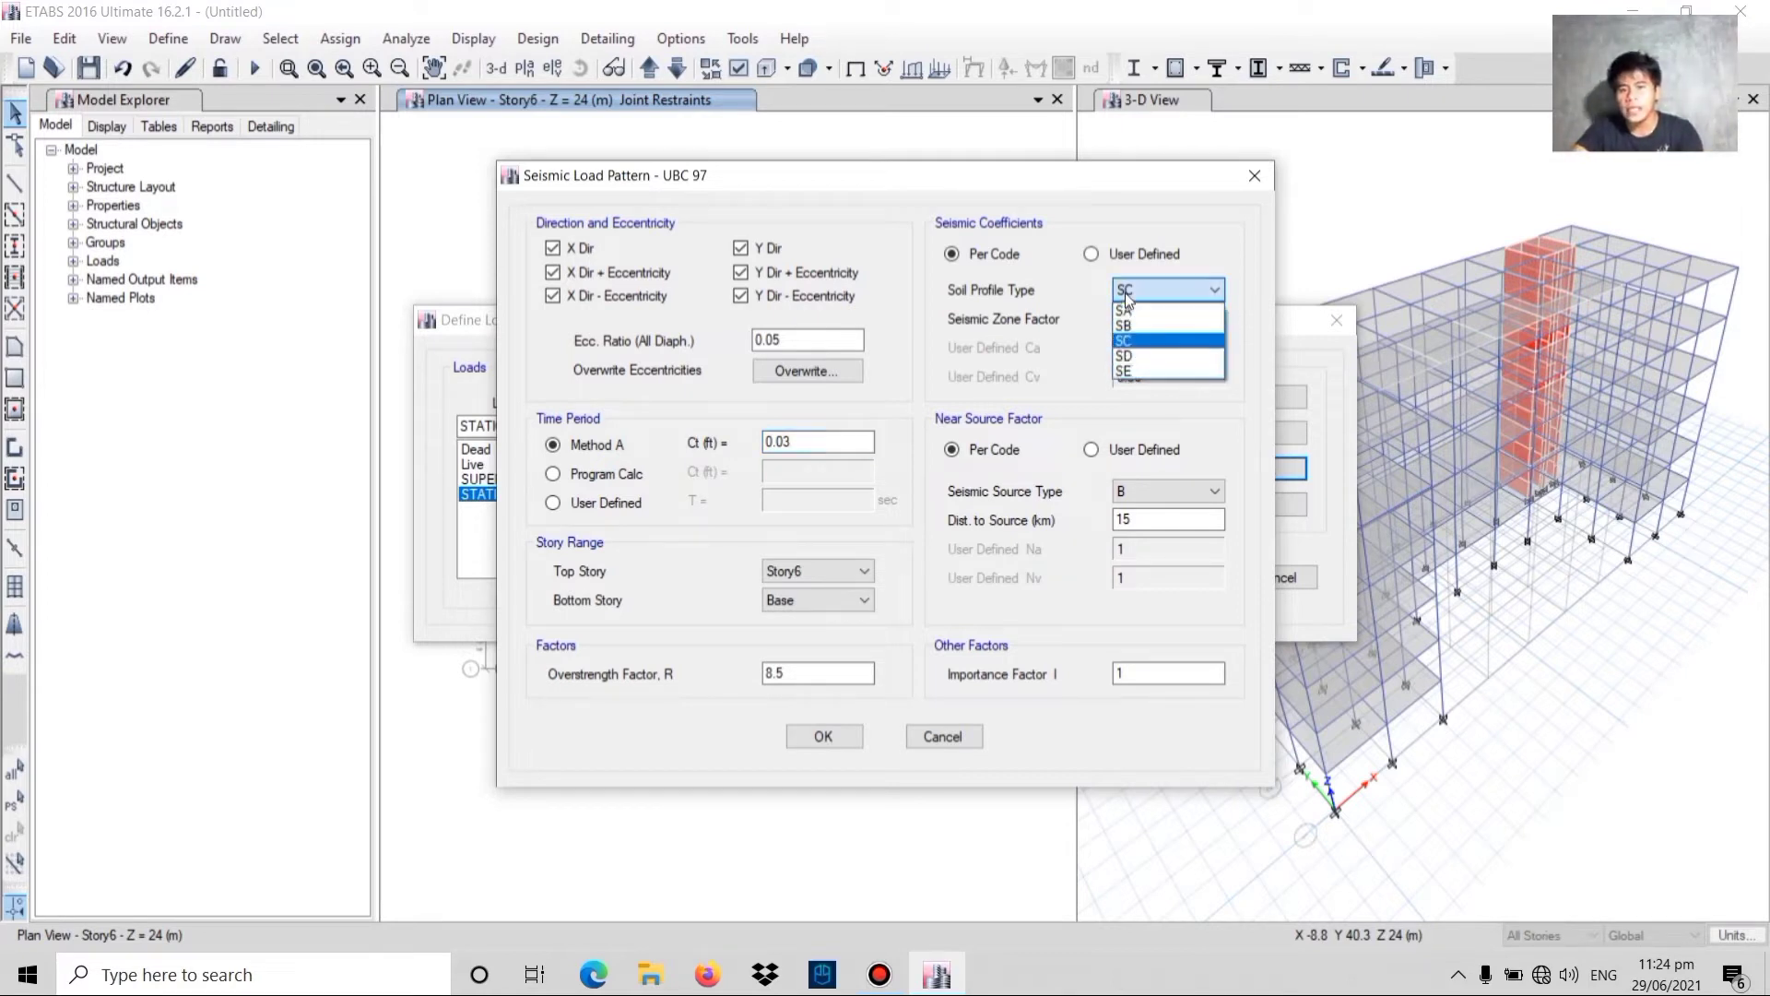
left_click(1154, 366)
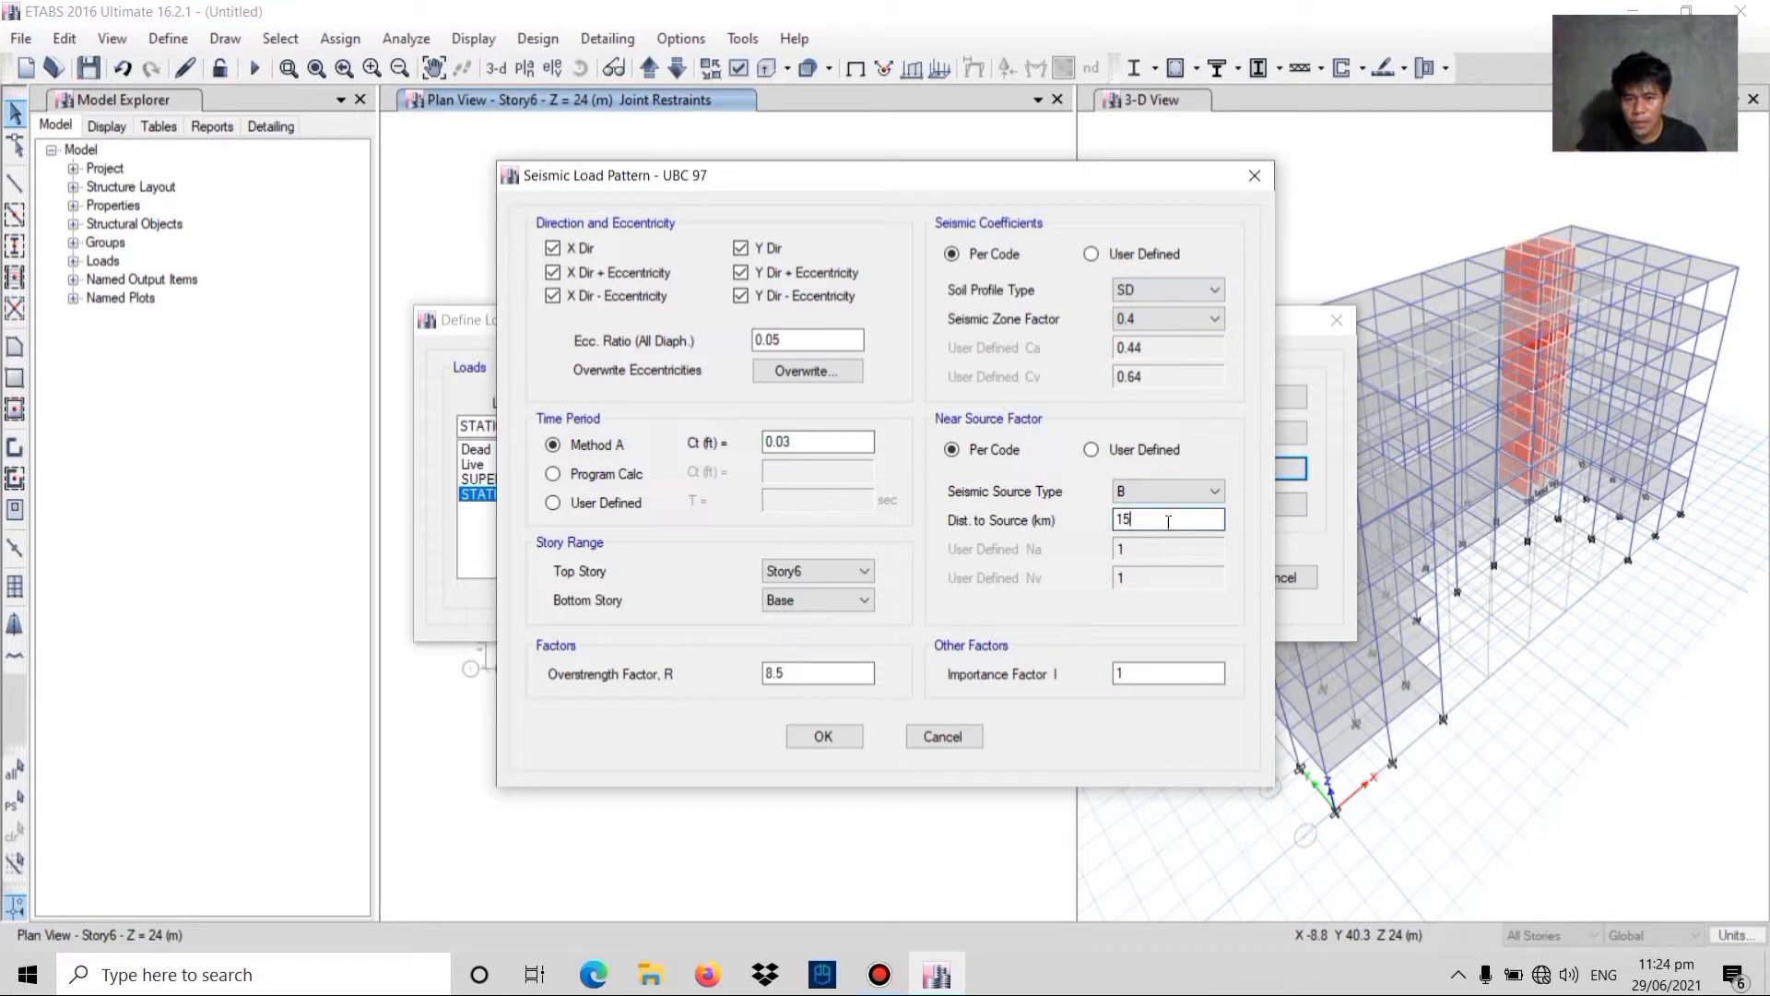
type("42")
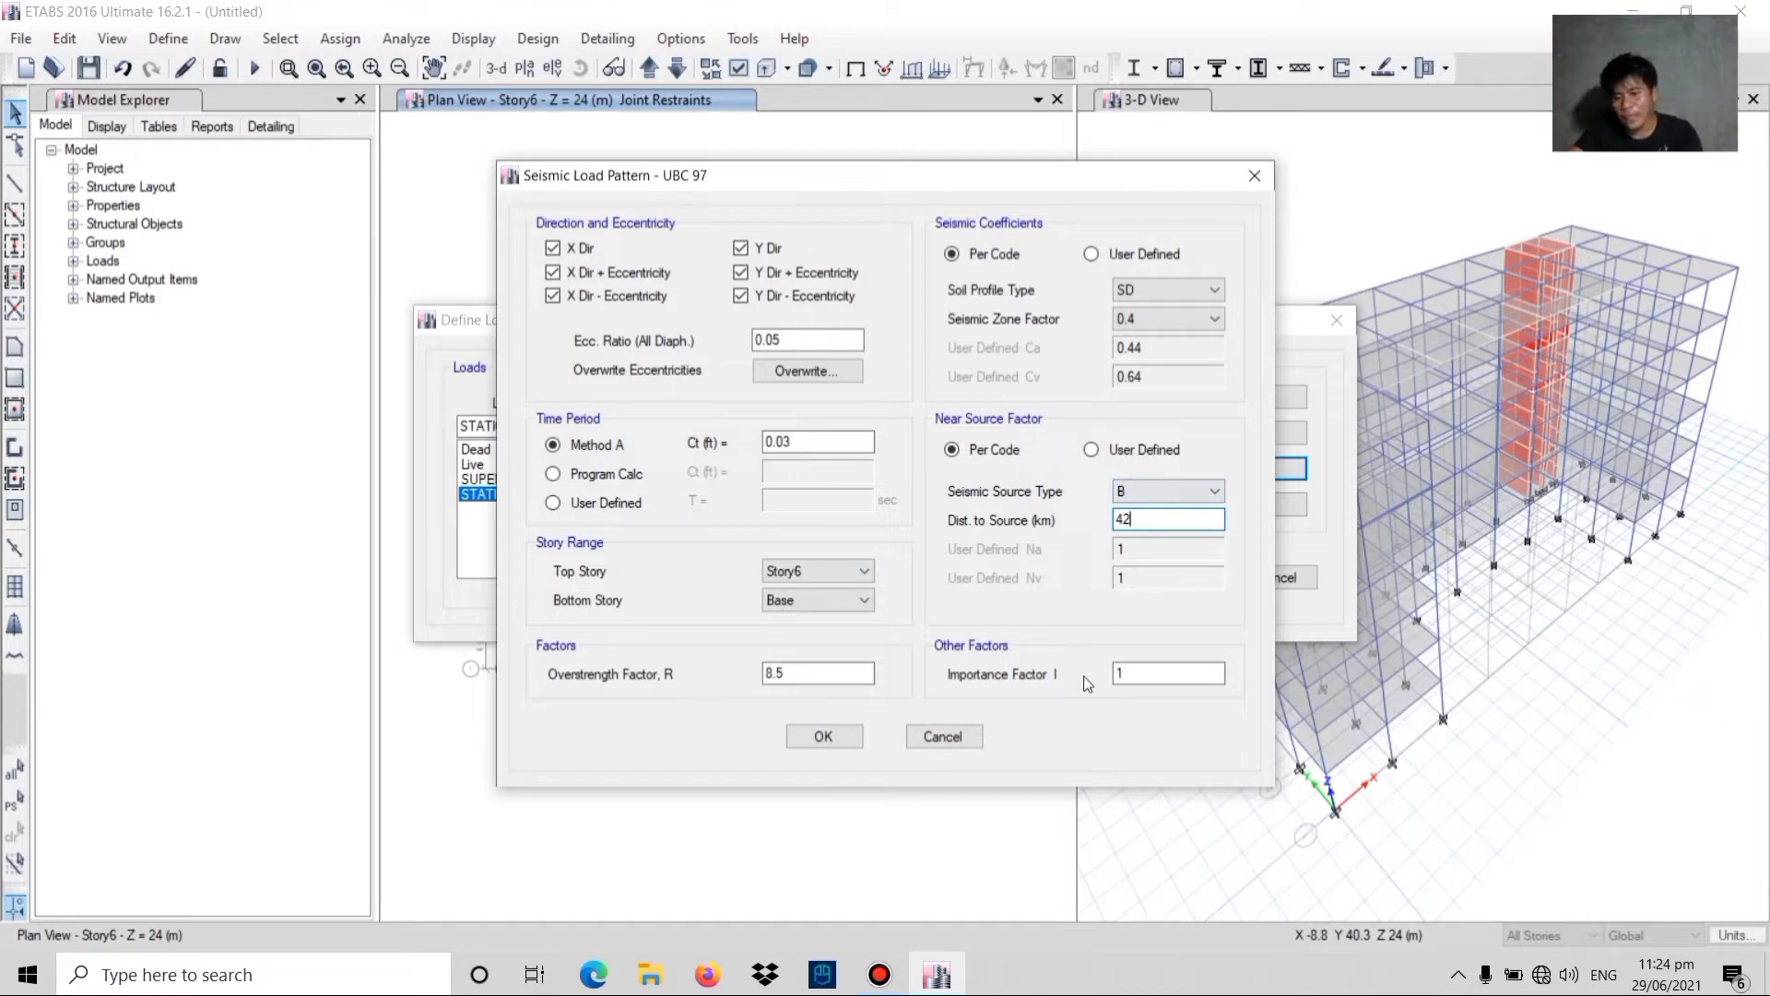
left_click(800, 740)
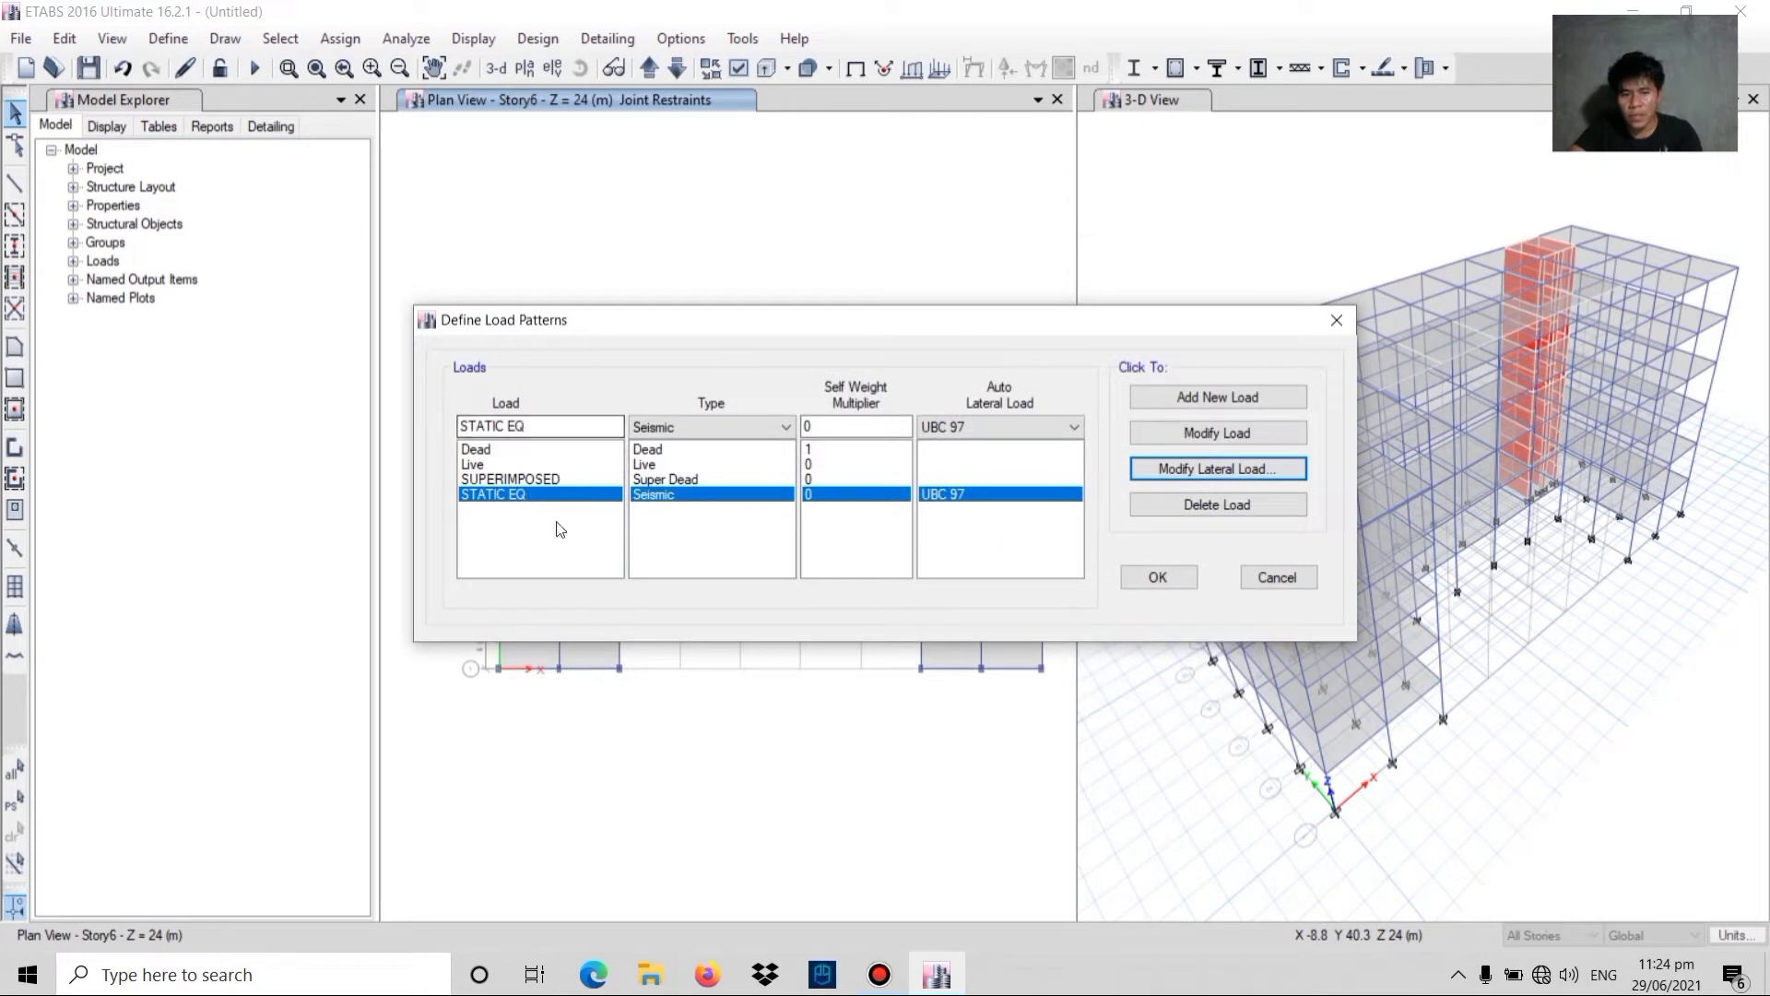
left_click(1139, 579)
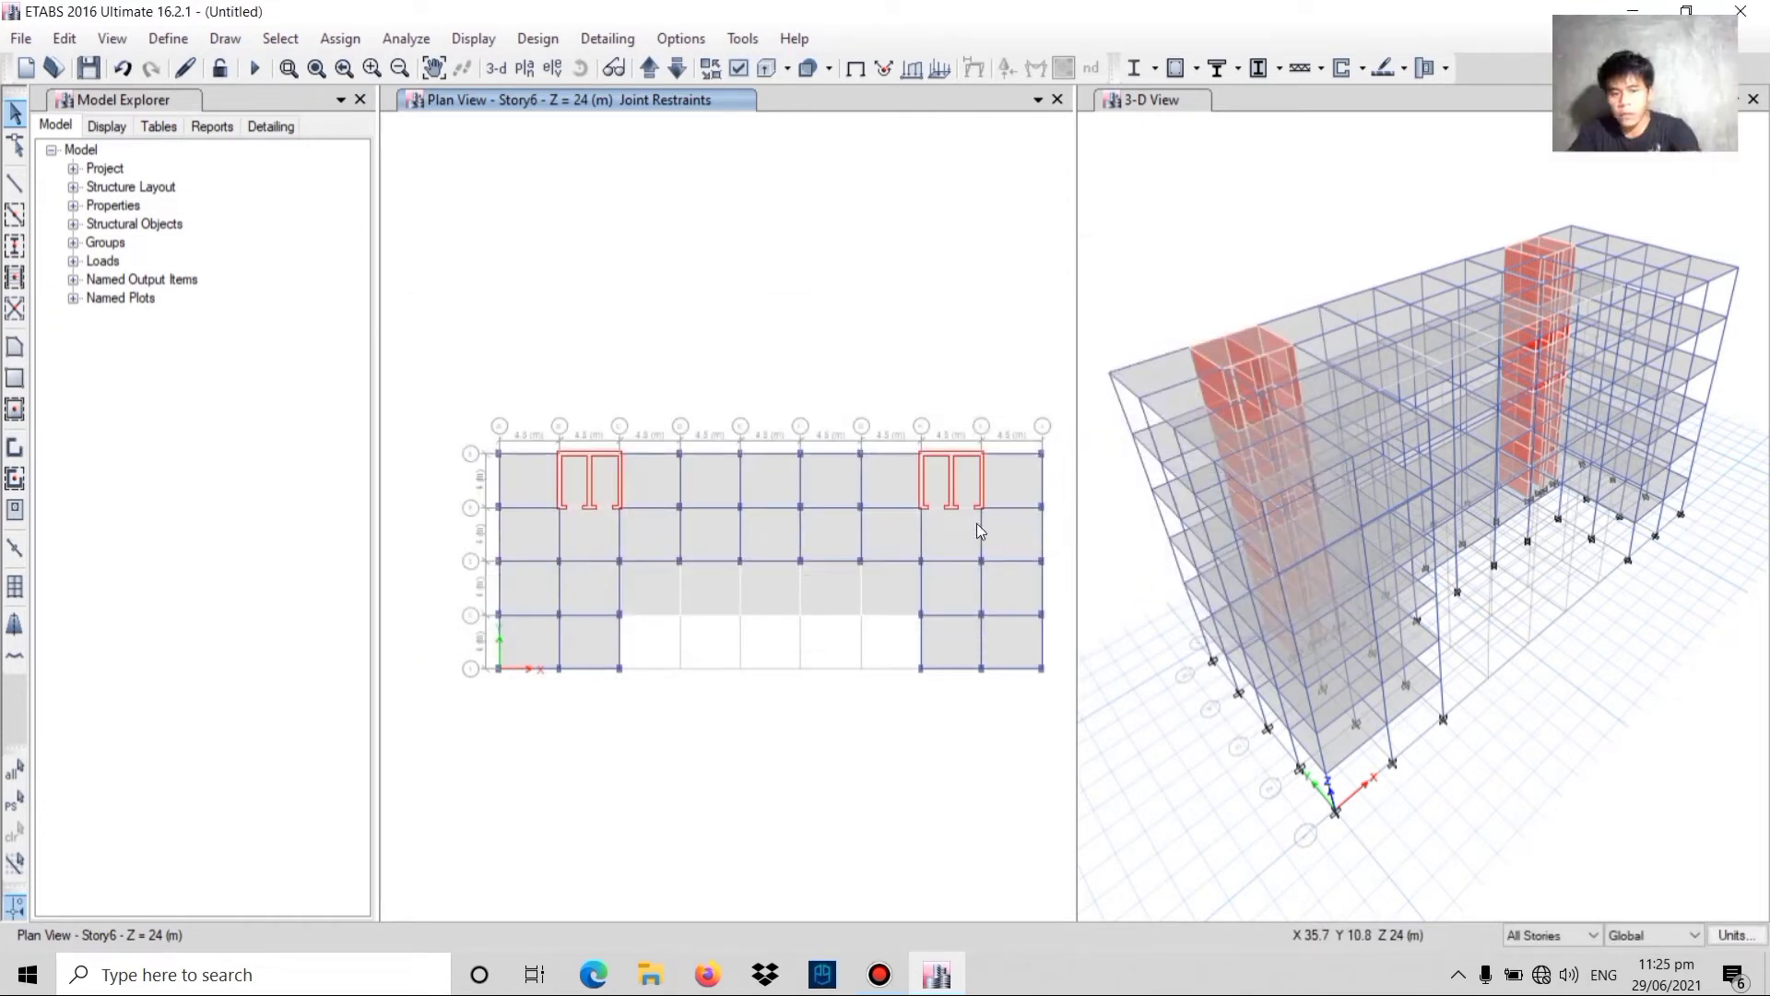
- Start a new response spectrum function of type UBC97
left_click(191, 39)
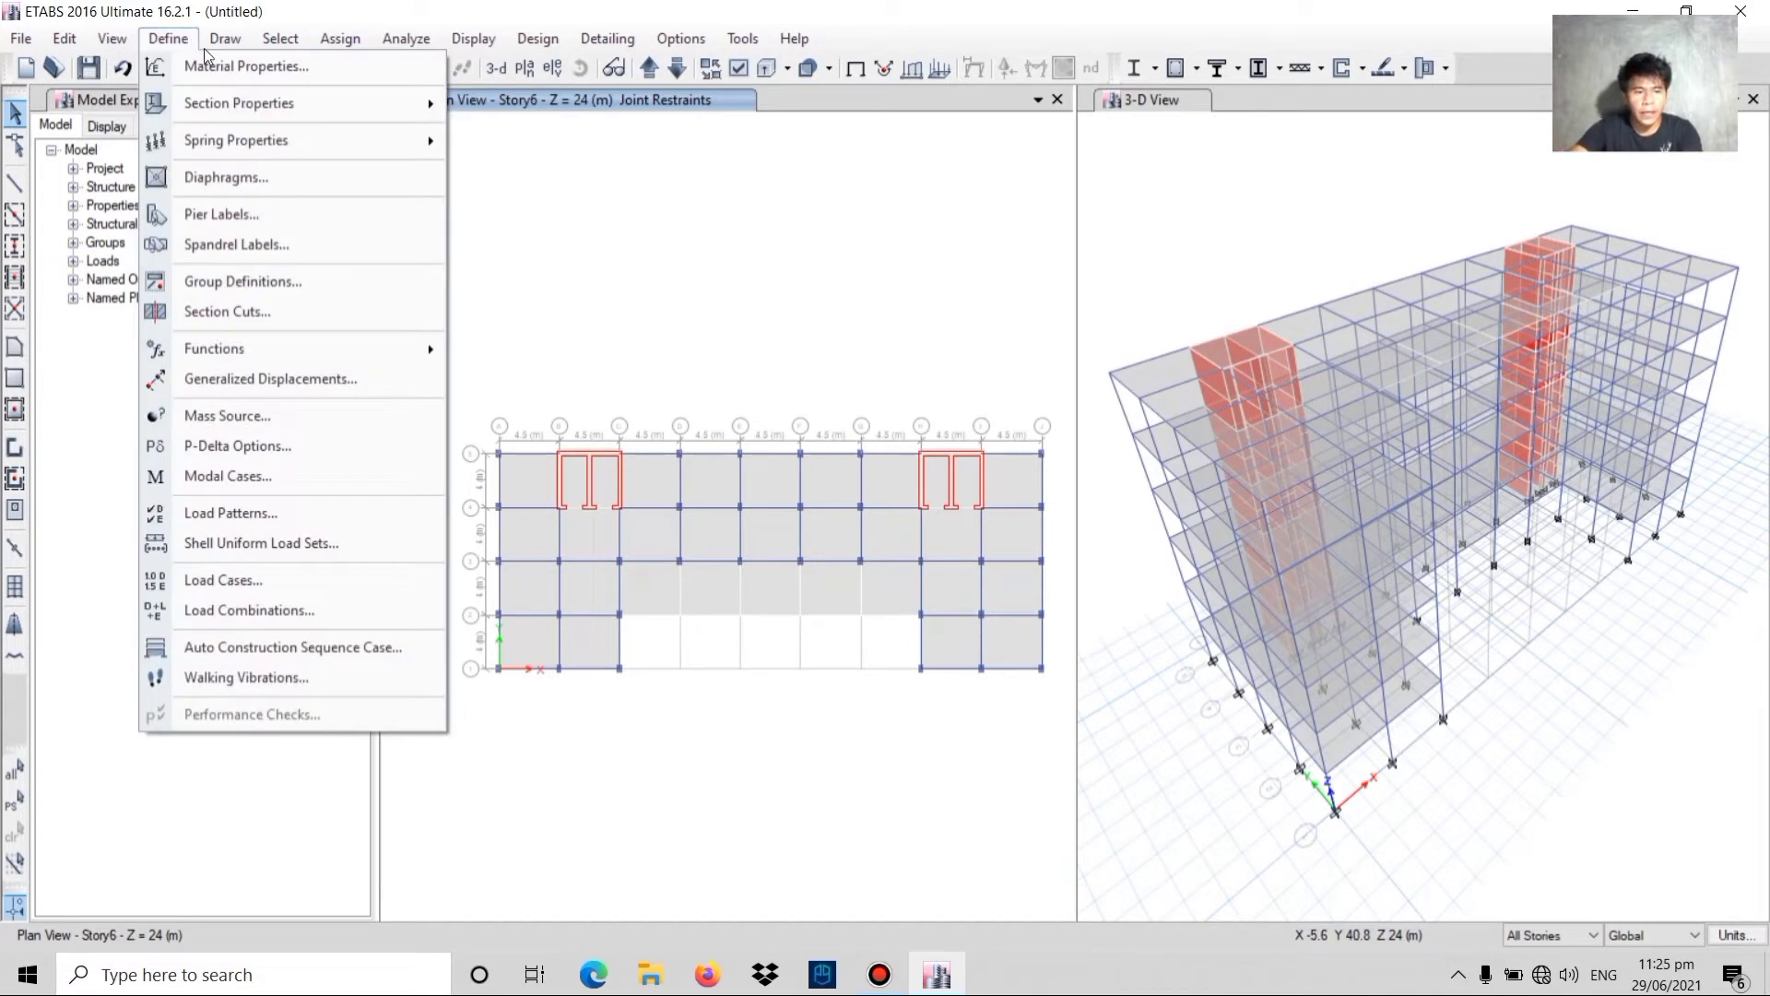
left_click(173, 35)
left_click(170, 35)
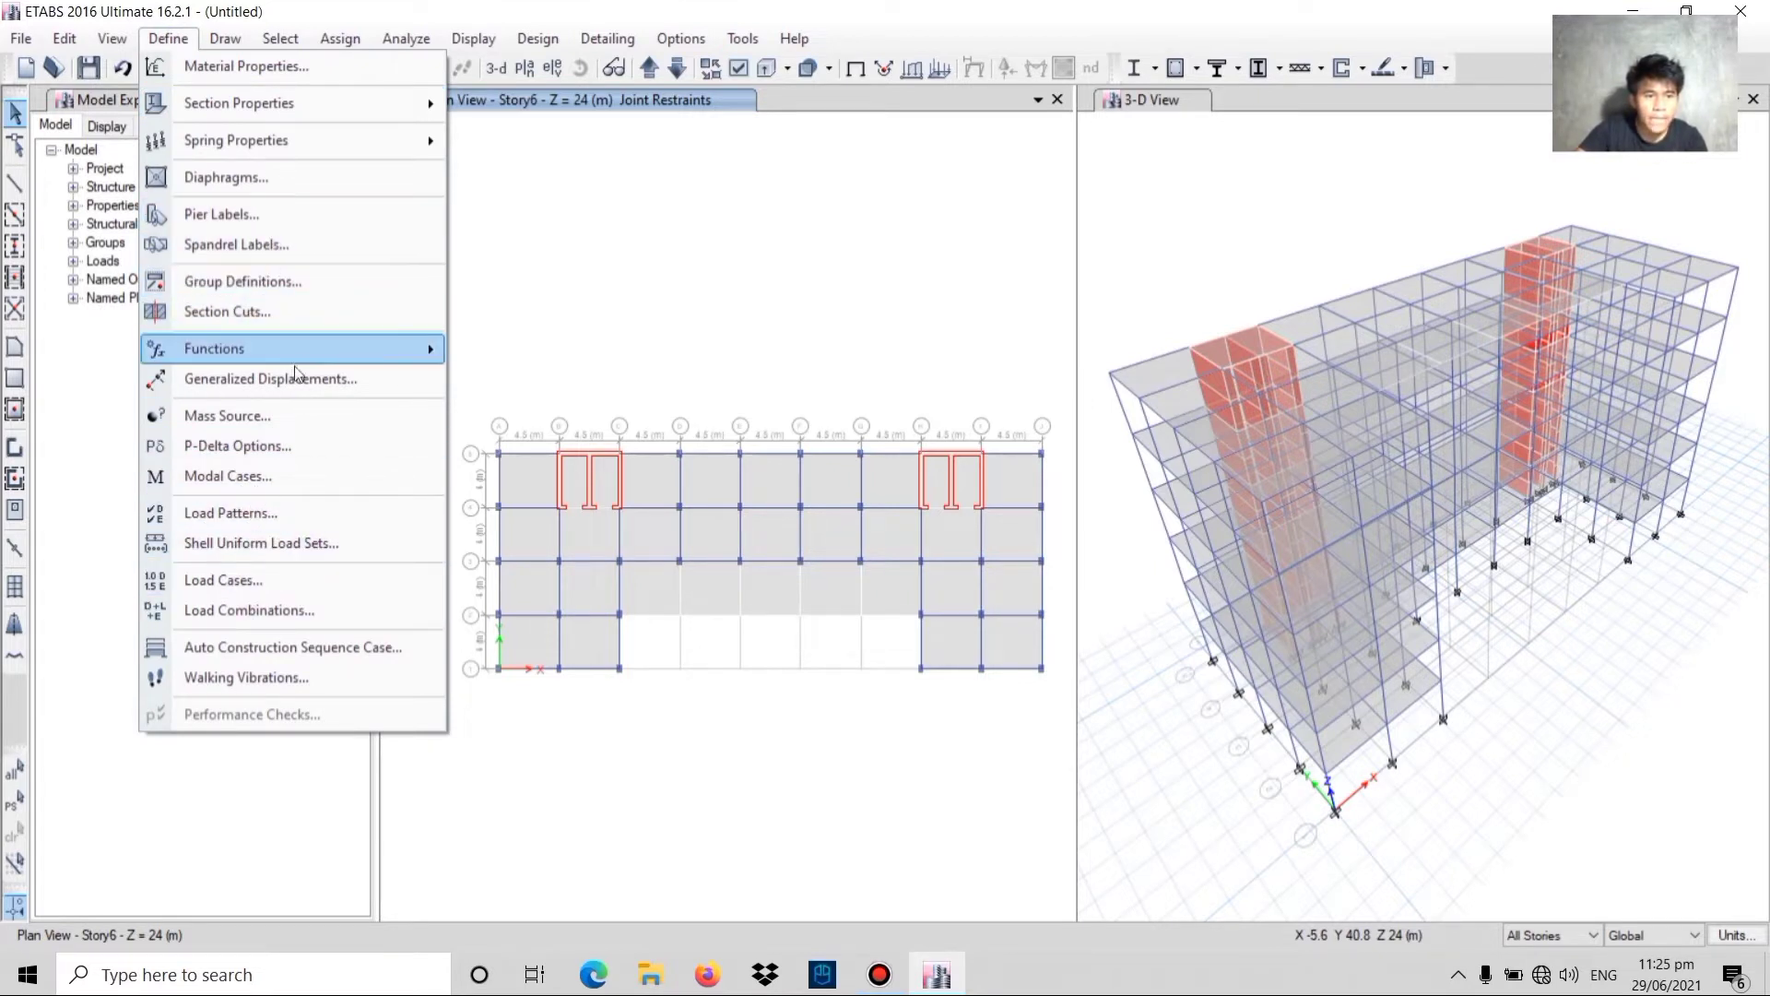
mouse_move(279, 347)
left_click(526, 355)
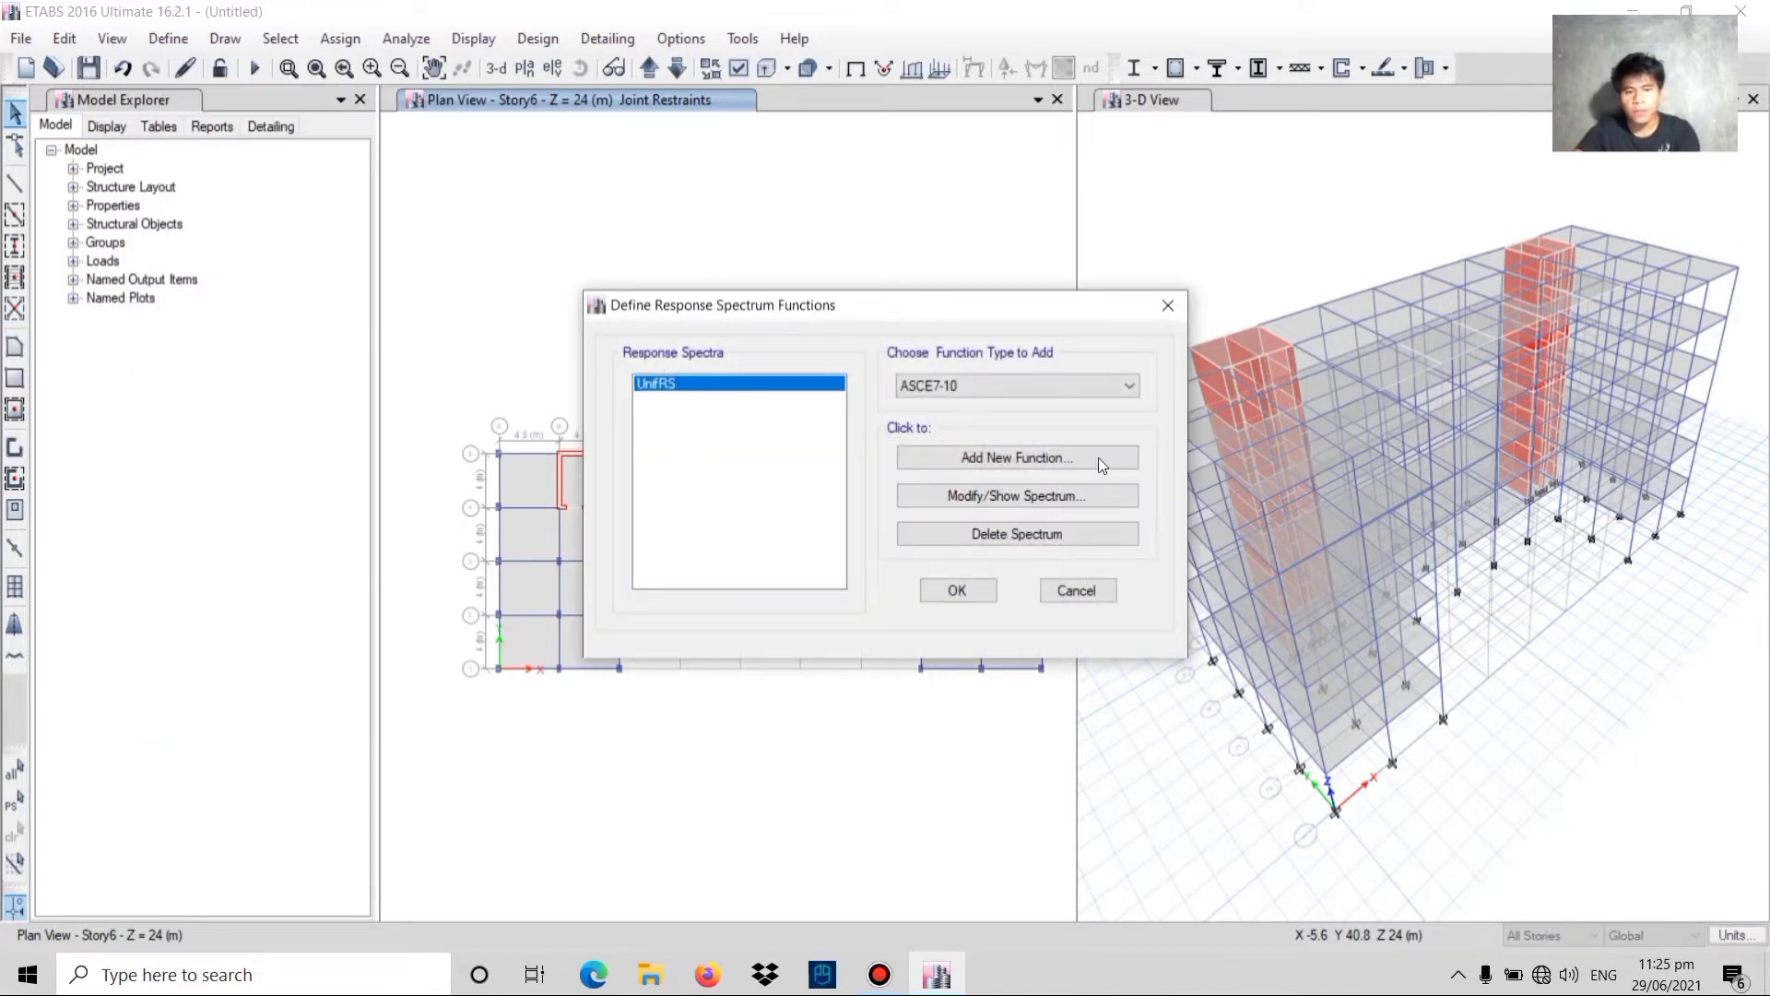
left_click(1020, 390)
scroll(995, 737, "down", 3)
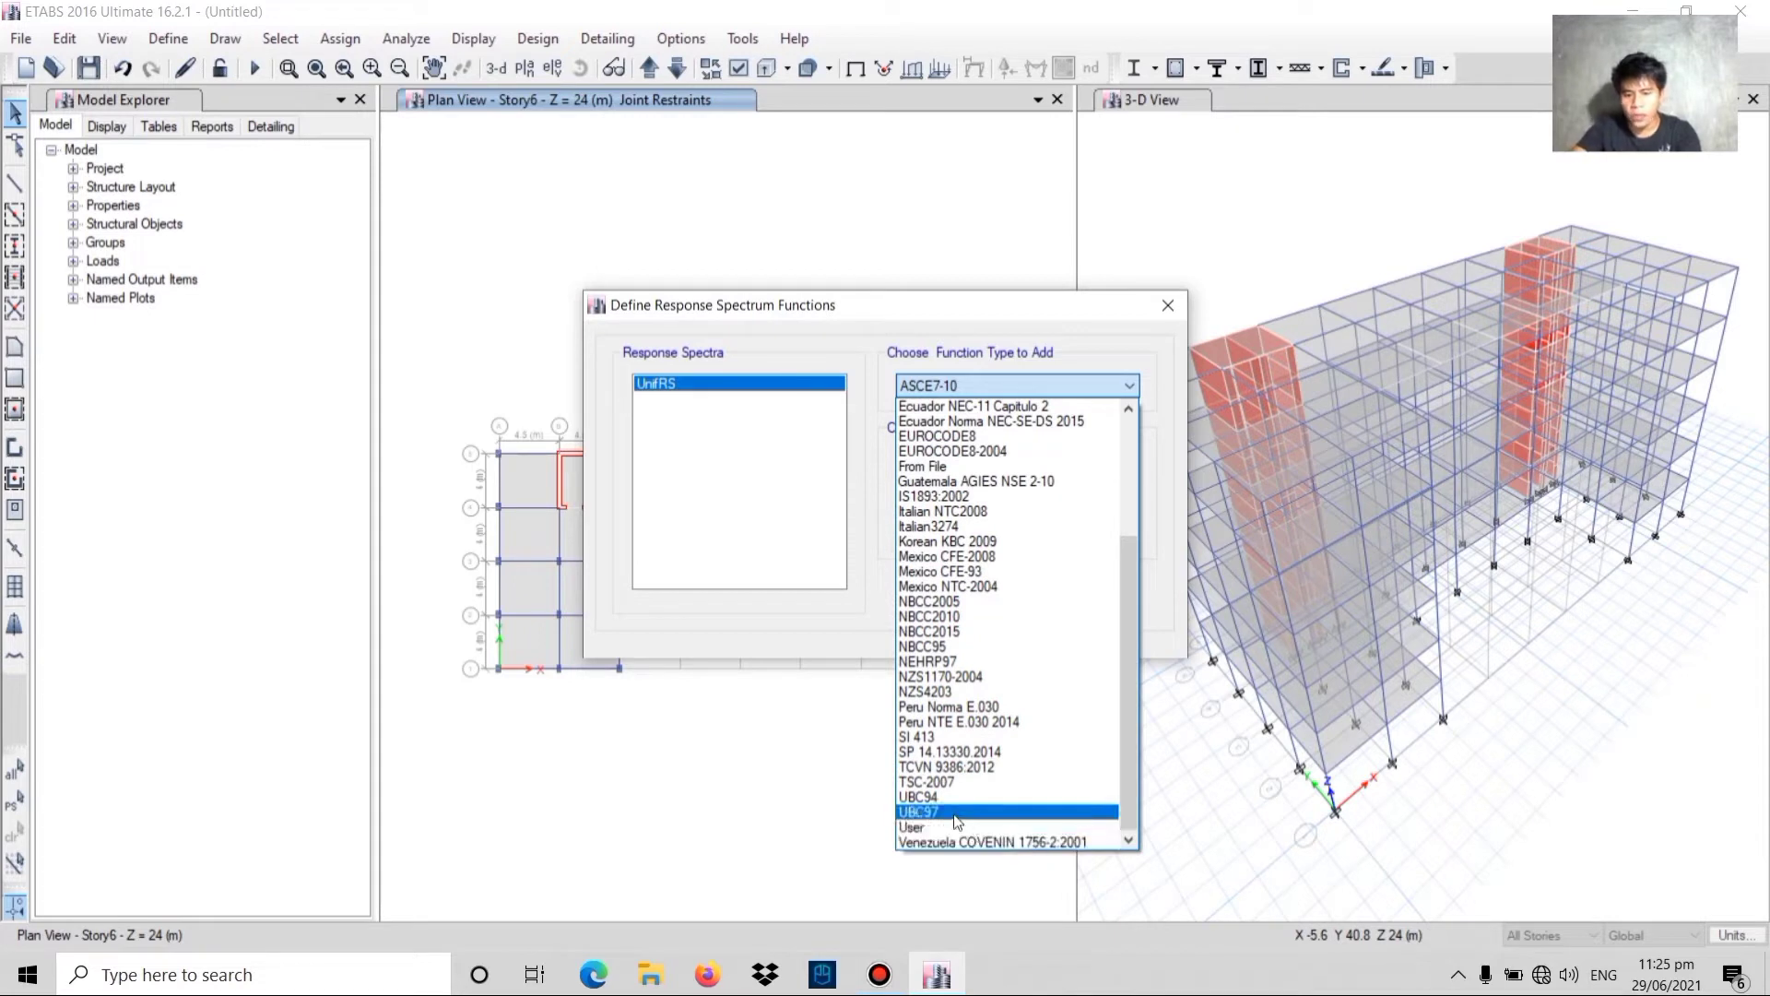
left_click(952, 813)
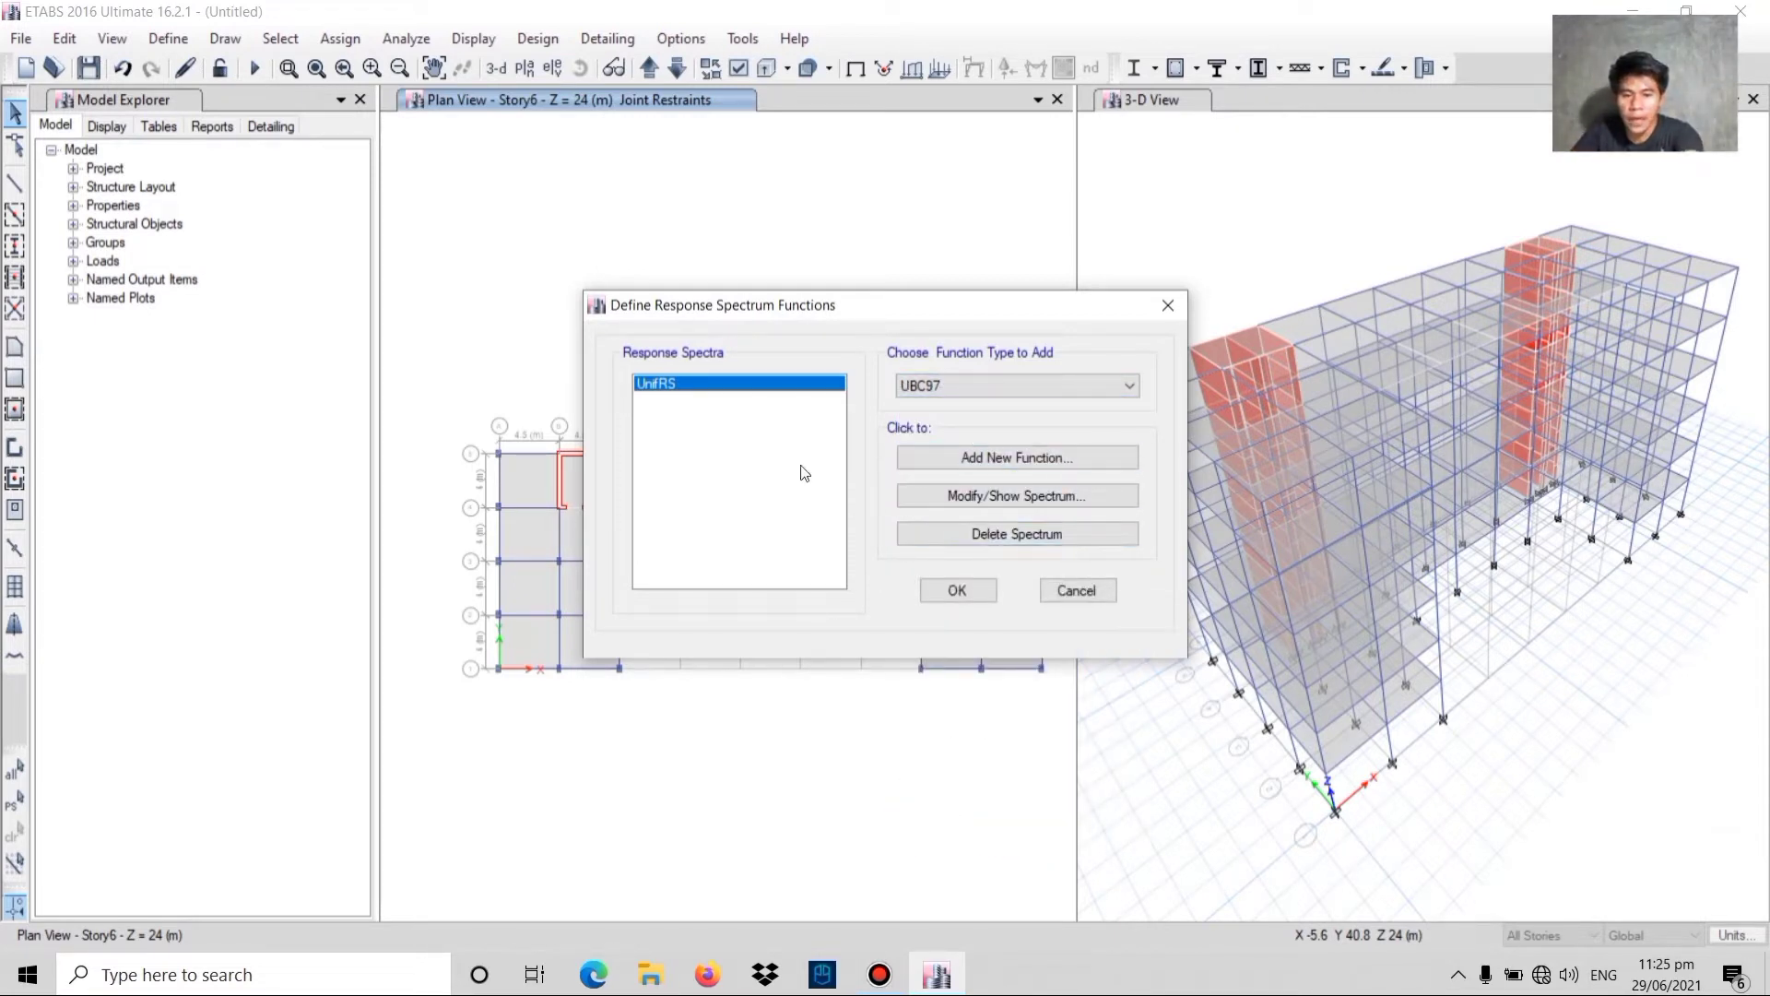
left_click(948, 459)
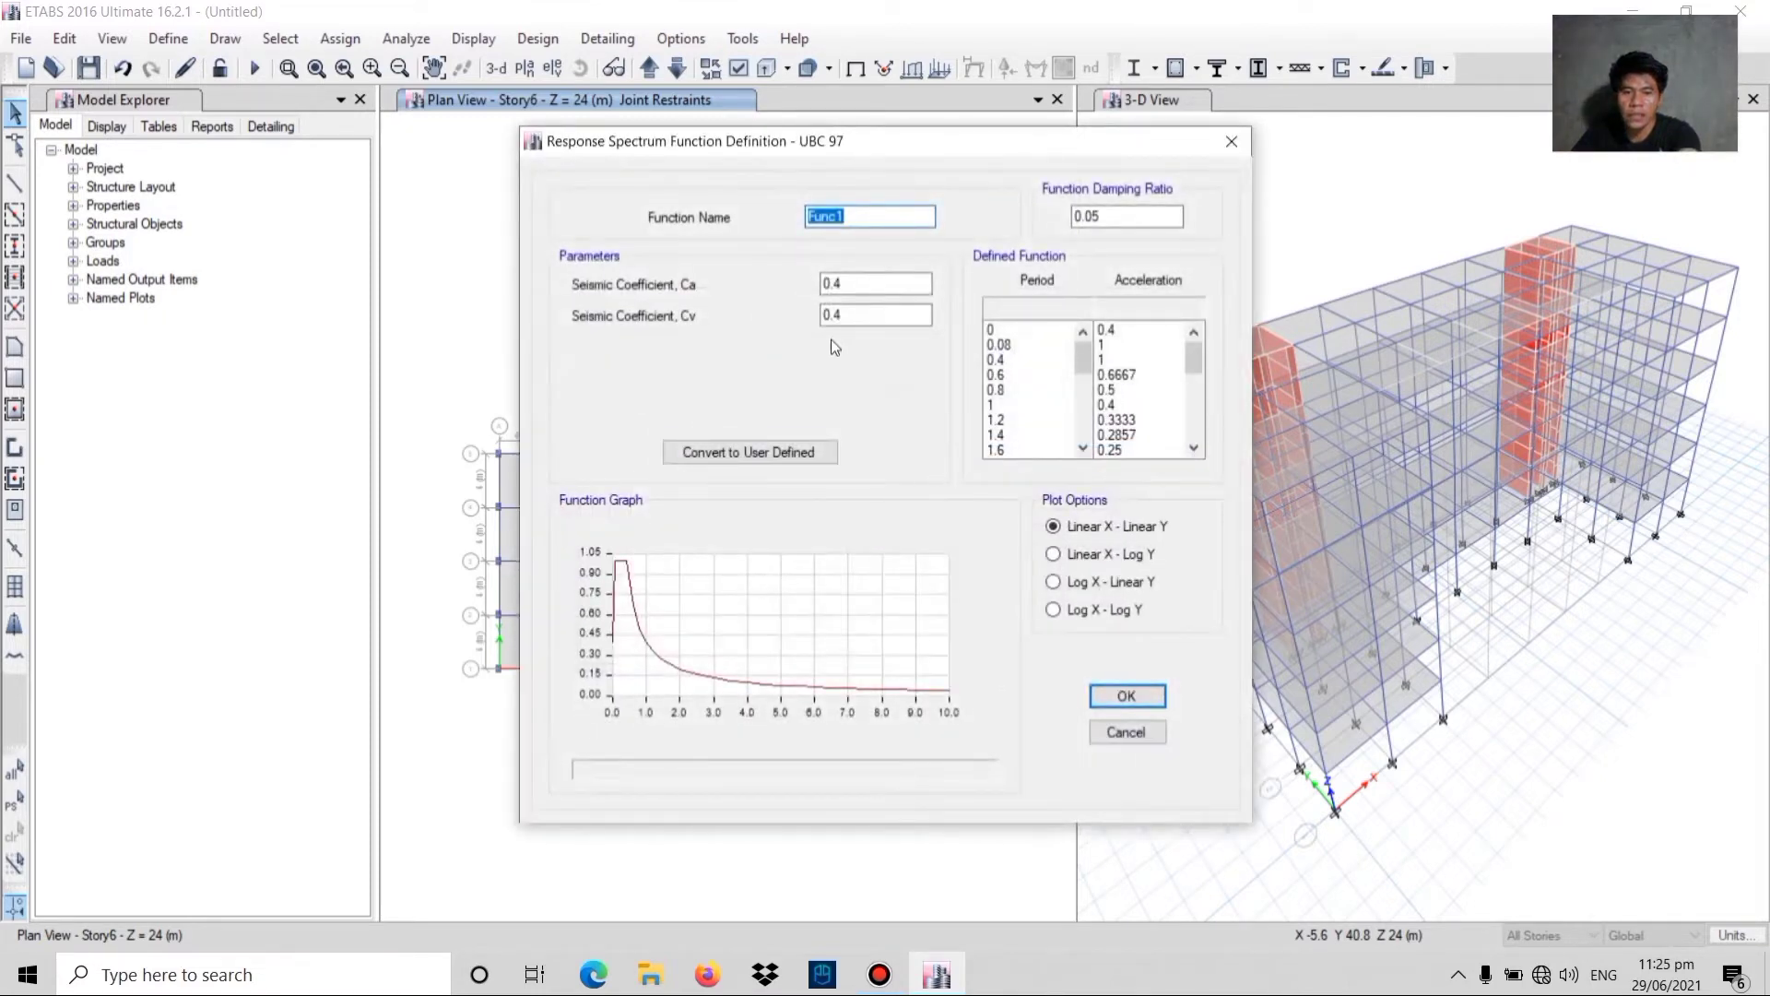
- Name the spectrum function KABACAN, set Ca to 0.44 and Cv to 0.64, and accept it
left_click(870, 208)
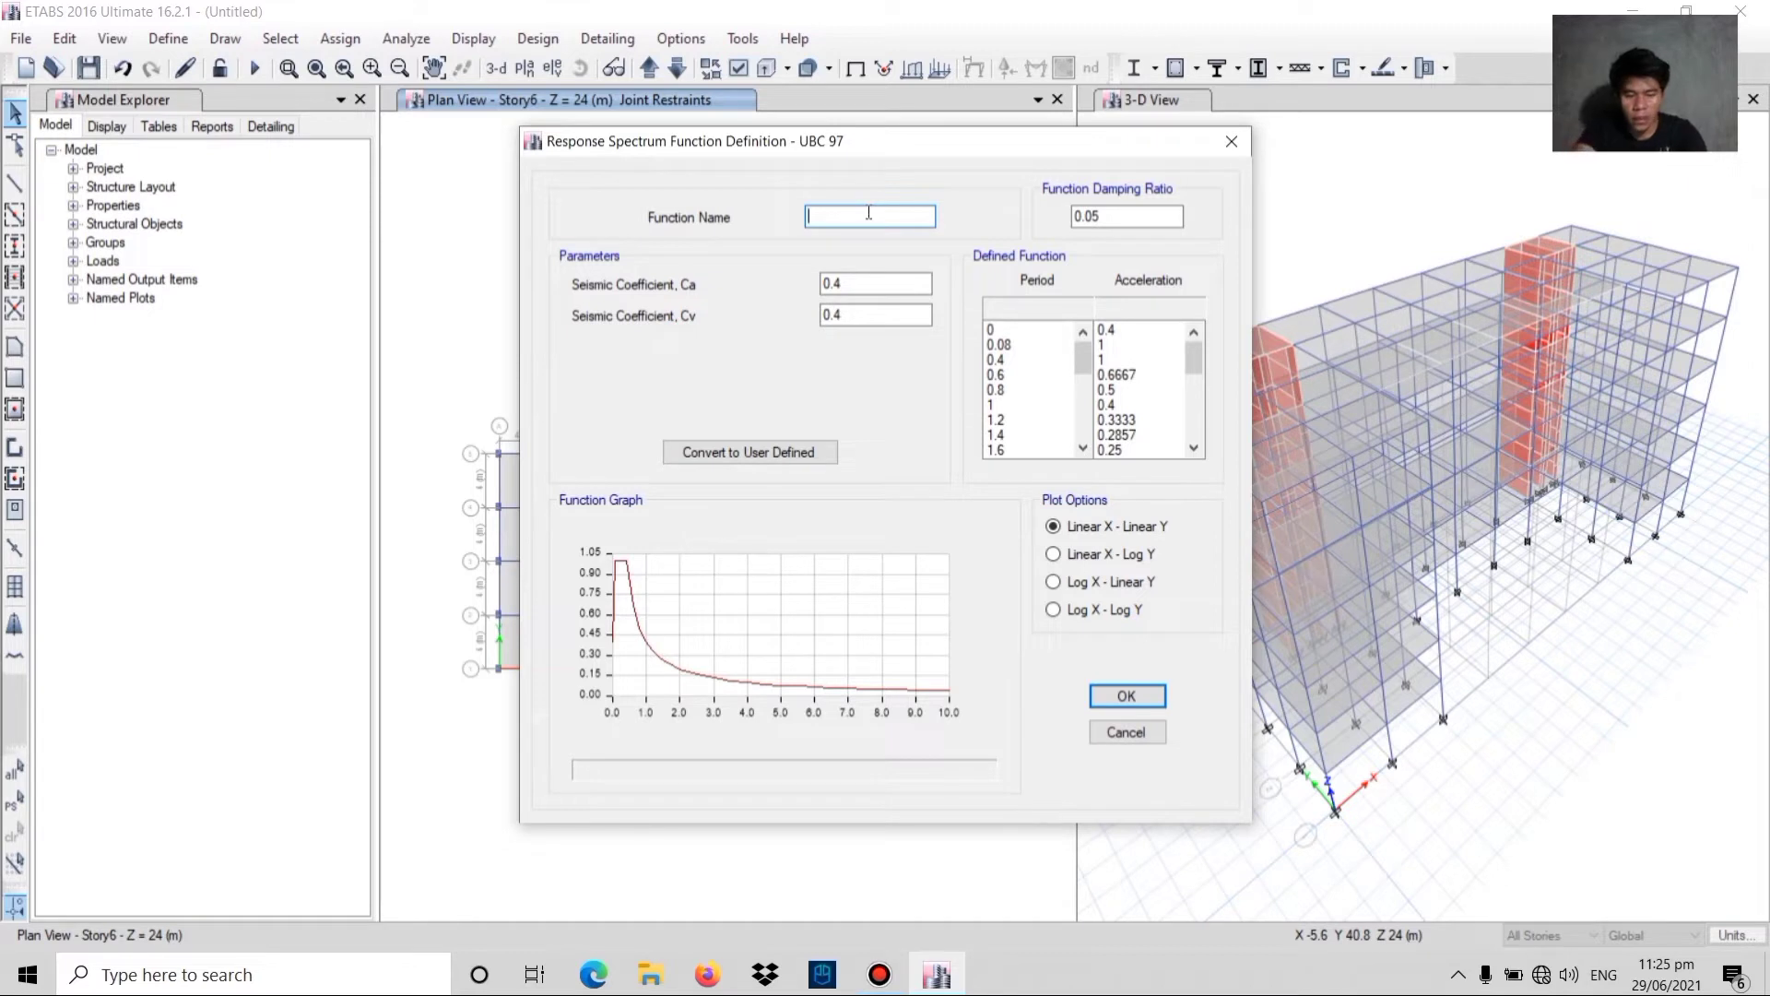
type("KABACAN")
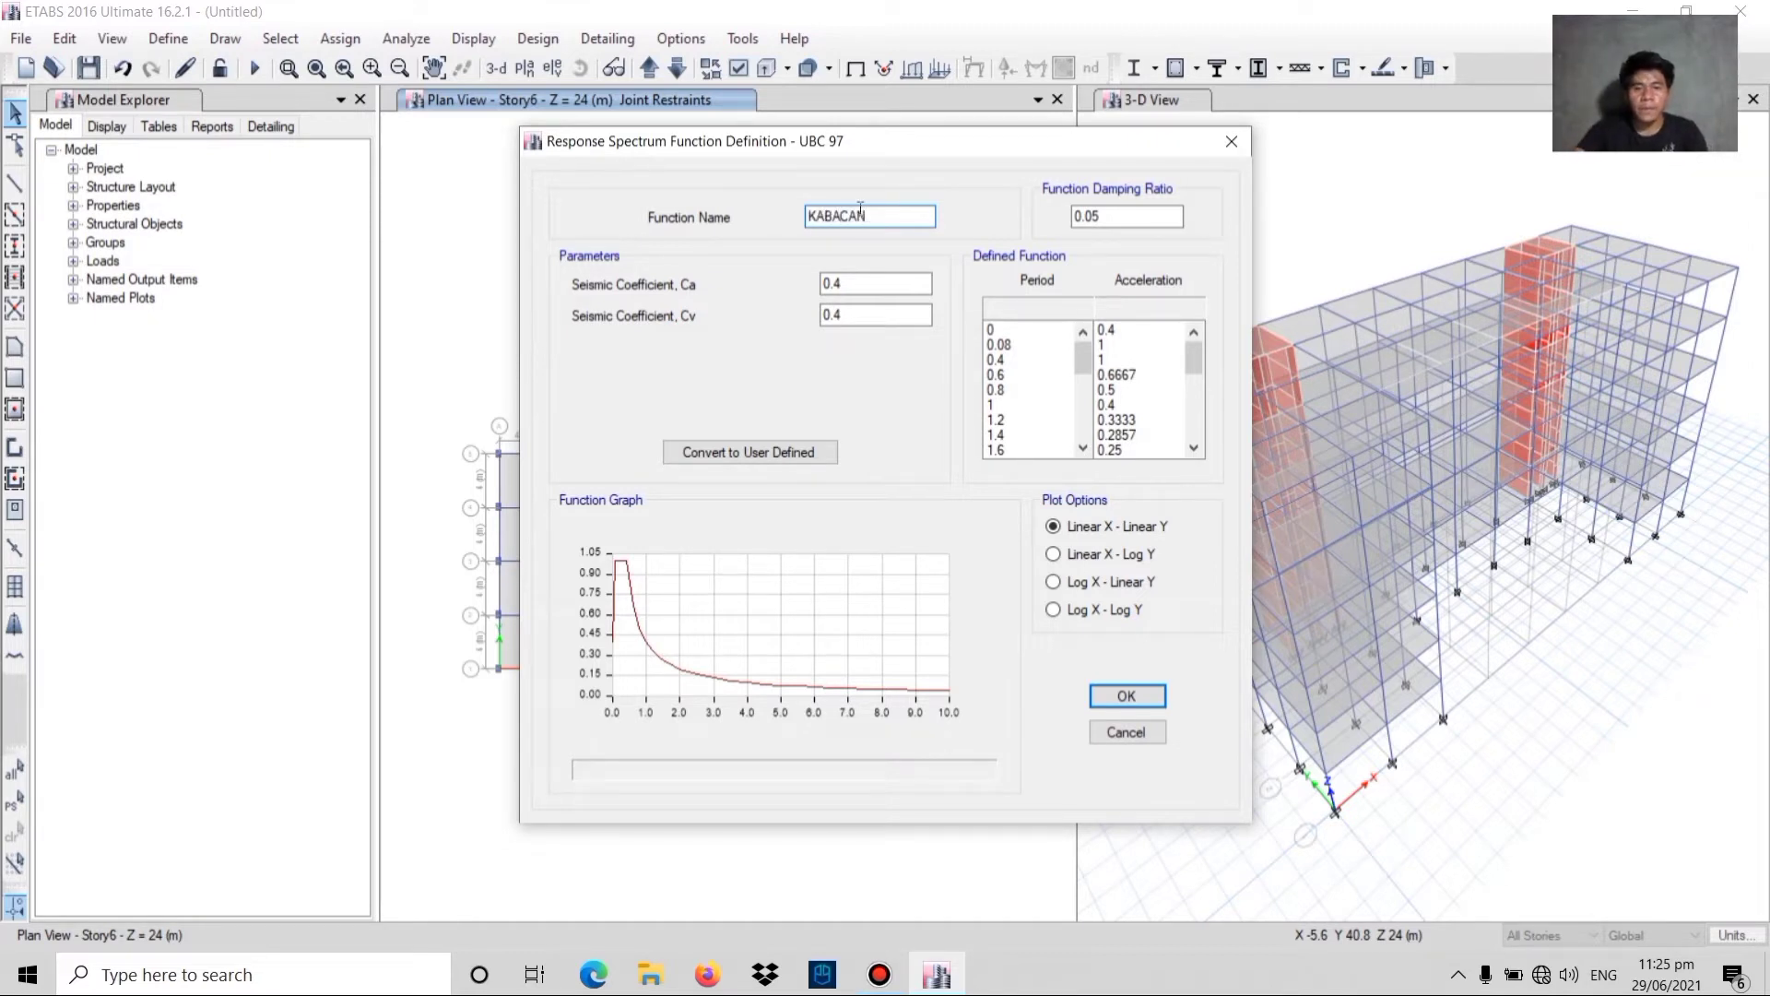
left_click(896, 283)
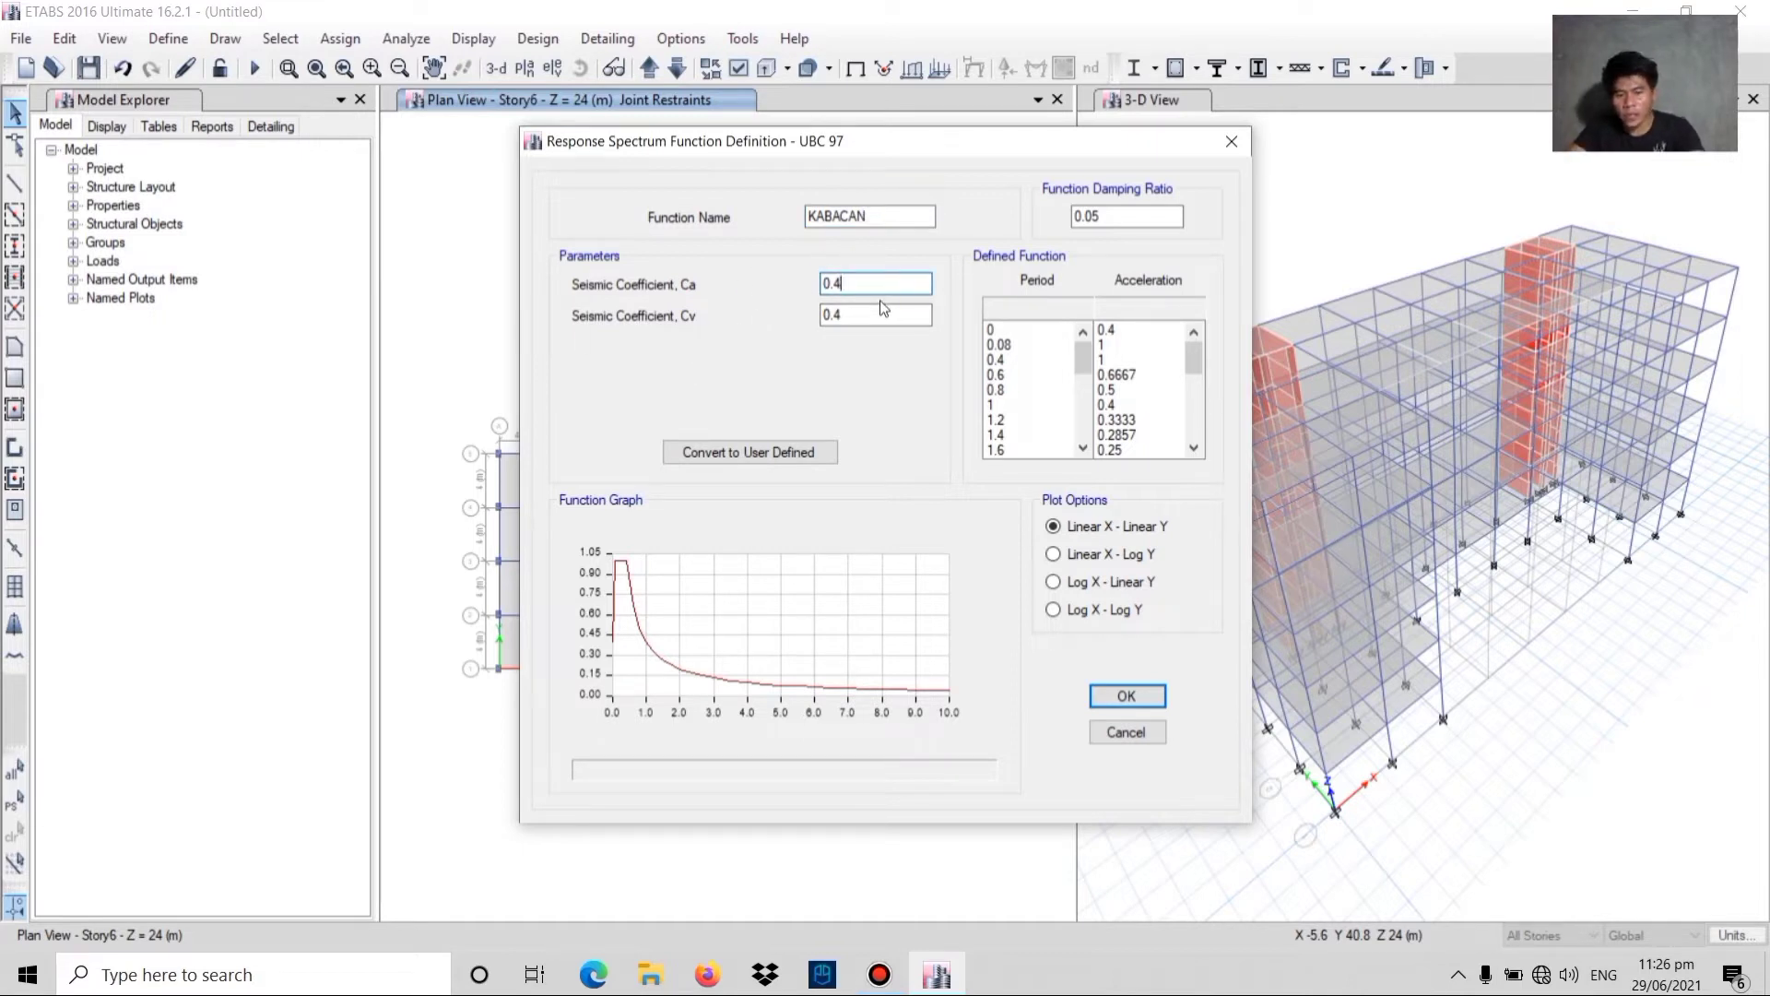
left_click(866, 317)
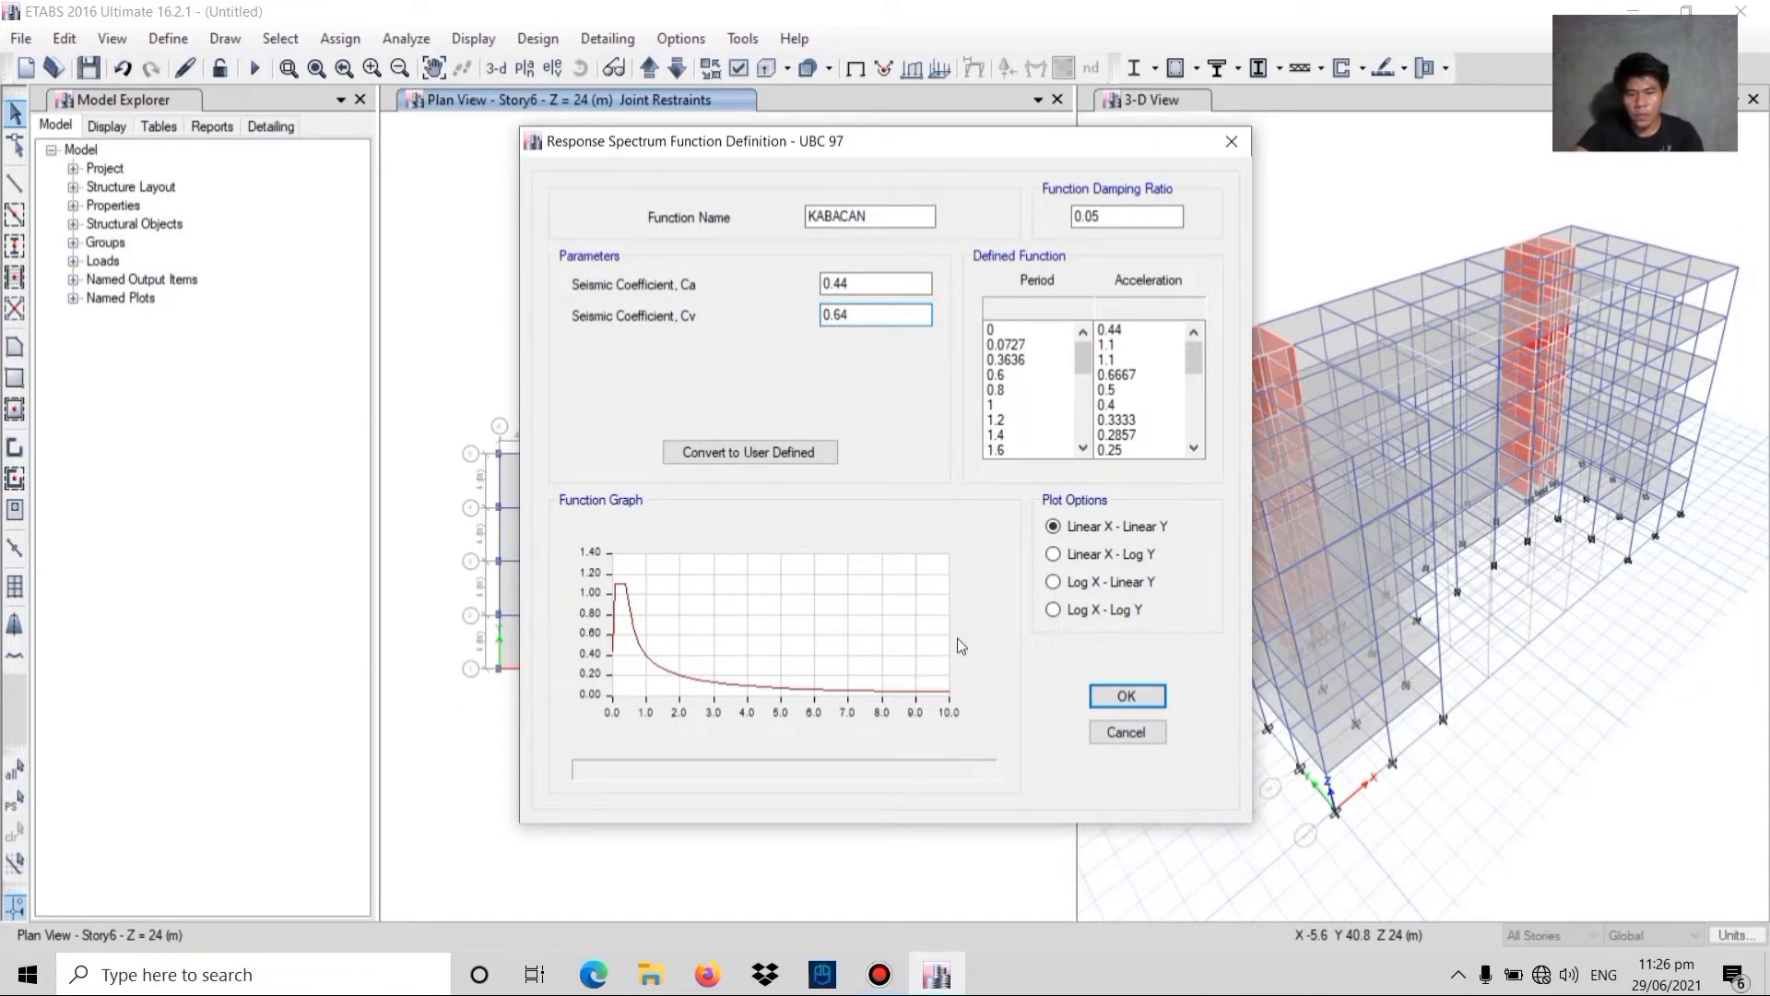
left_click(1113, 693)
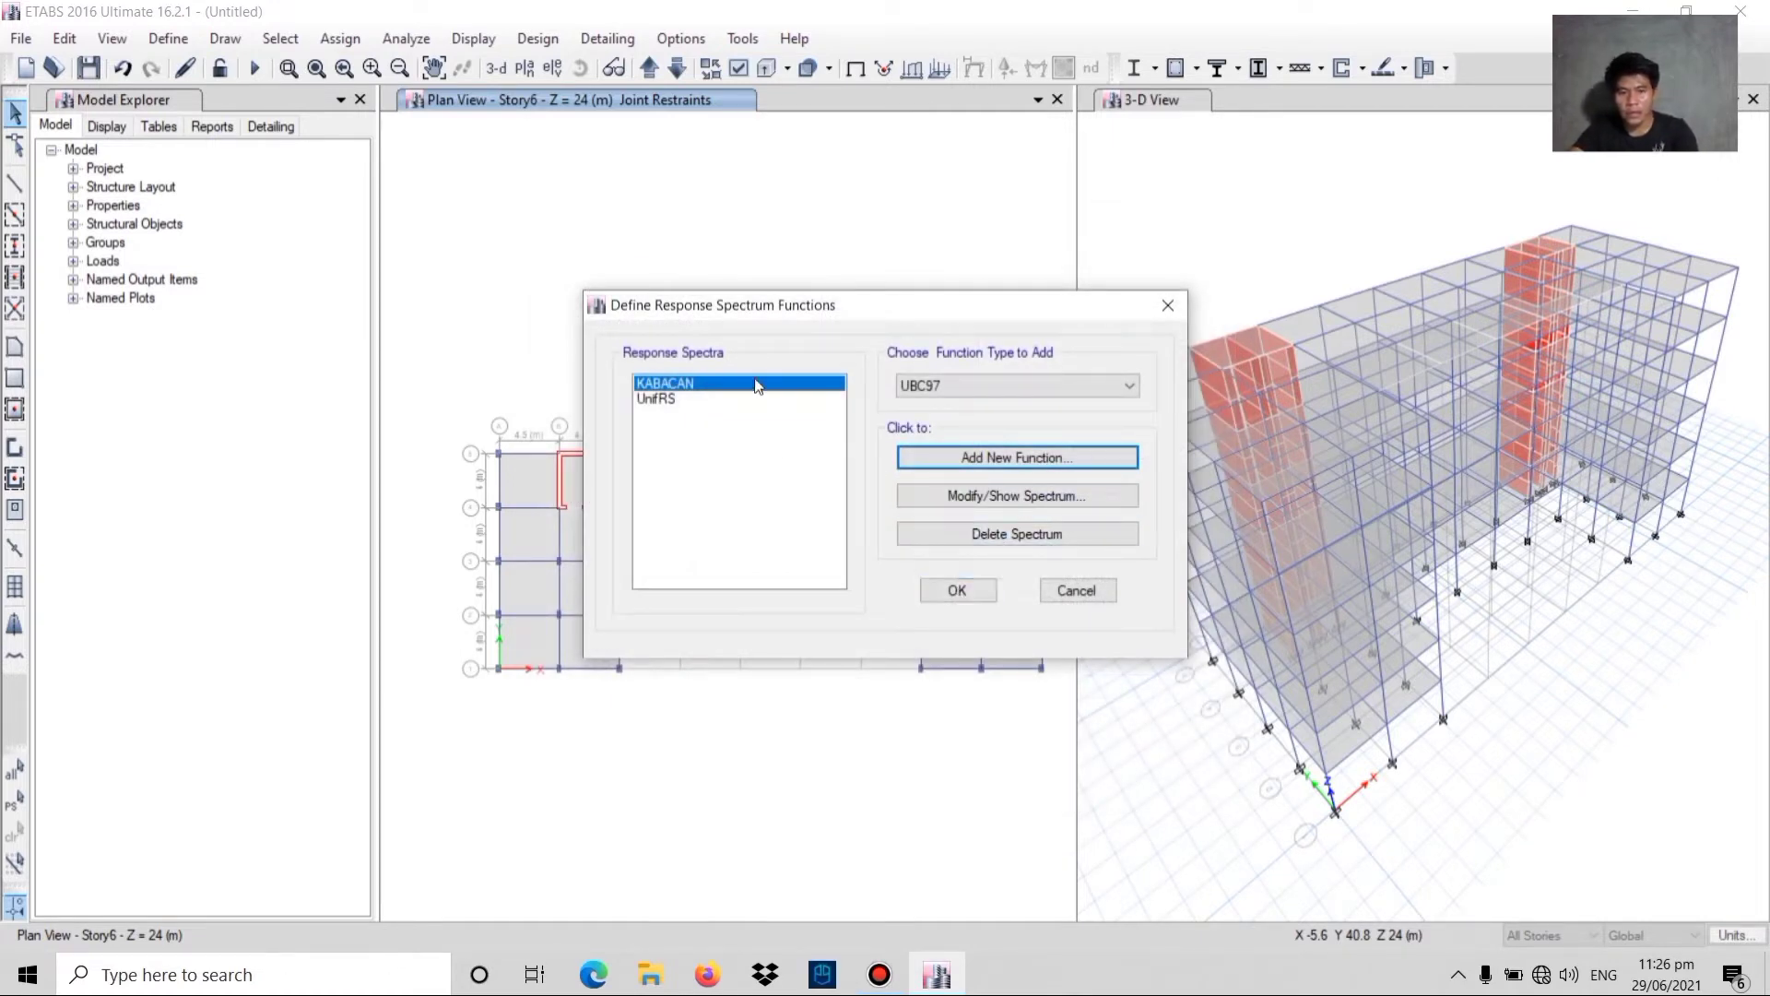
left_click(964, 594)
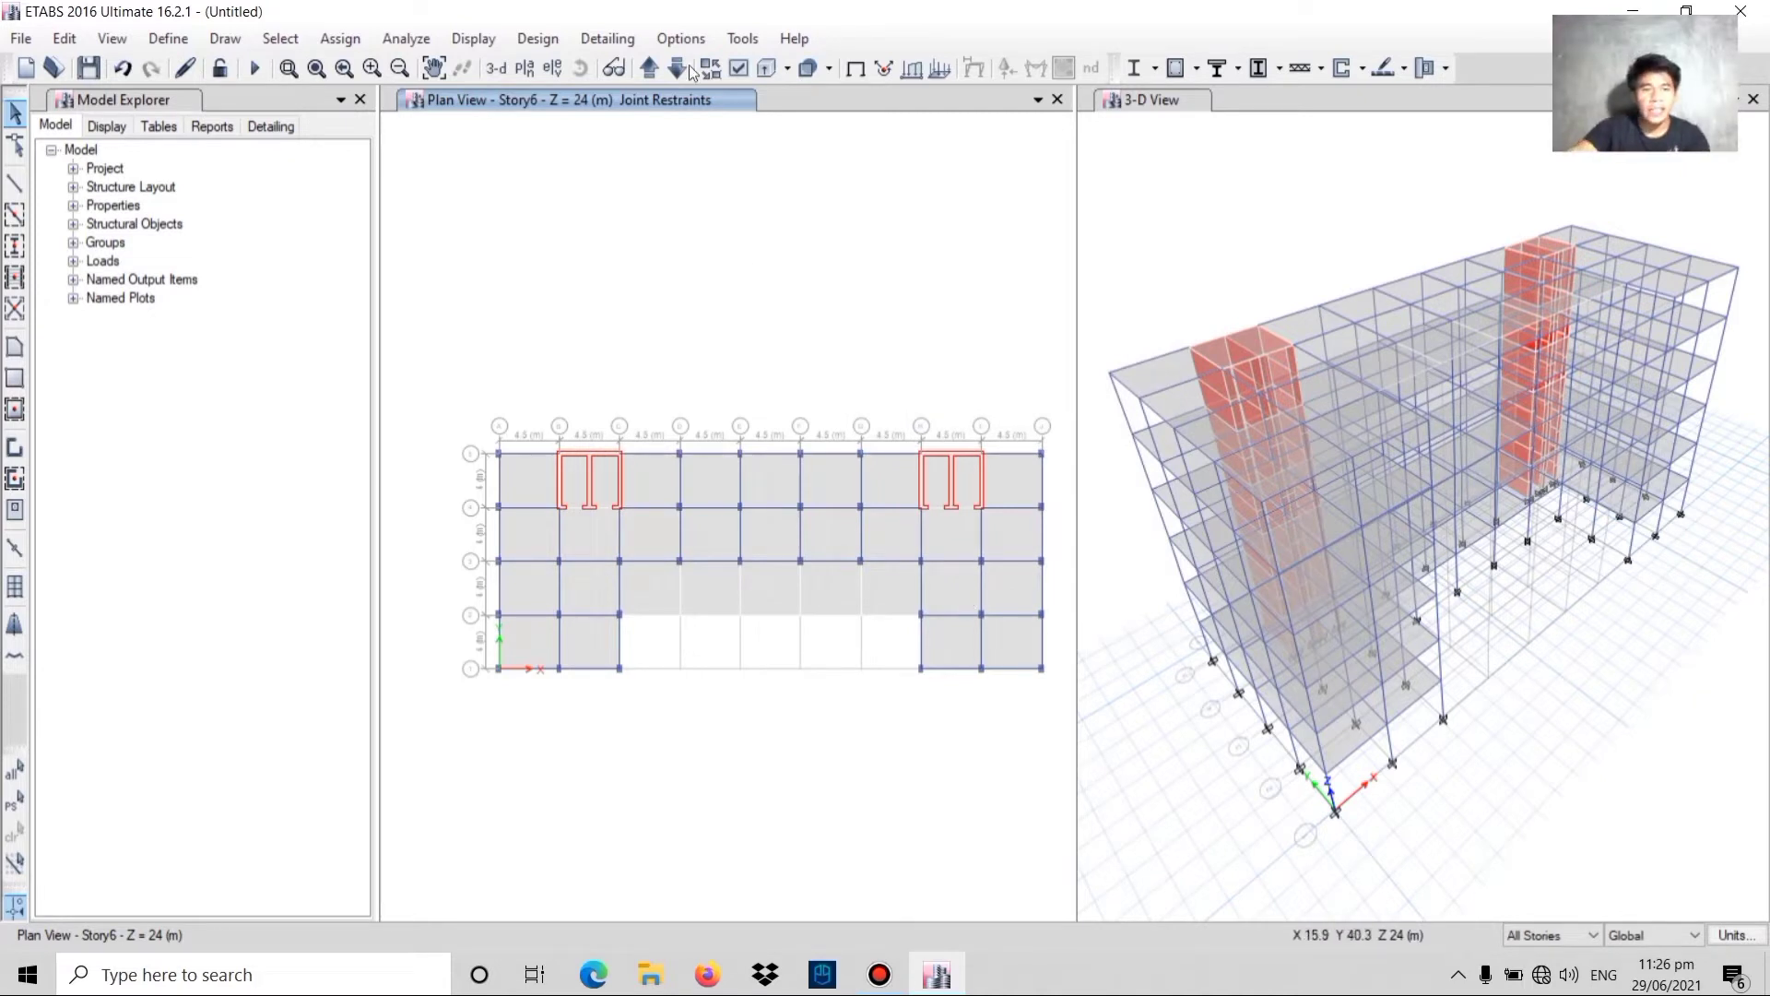
- Set the maximum number of modes of the Modal case to 15
left_click(177, 46)
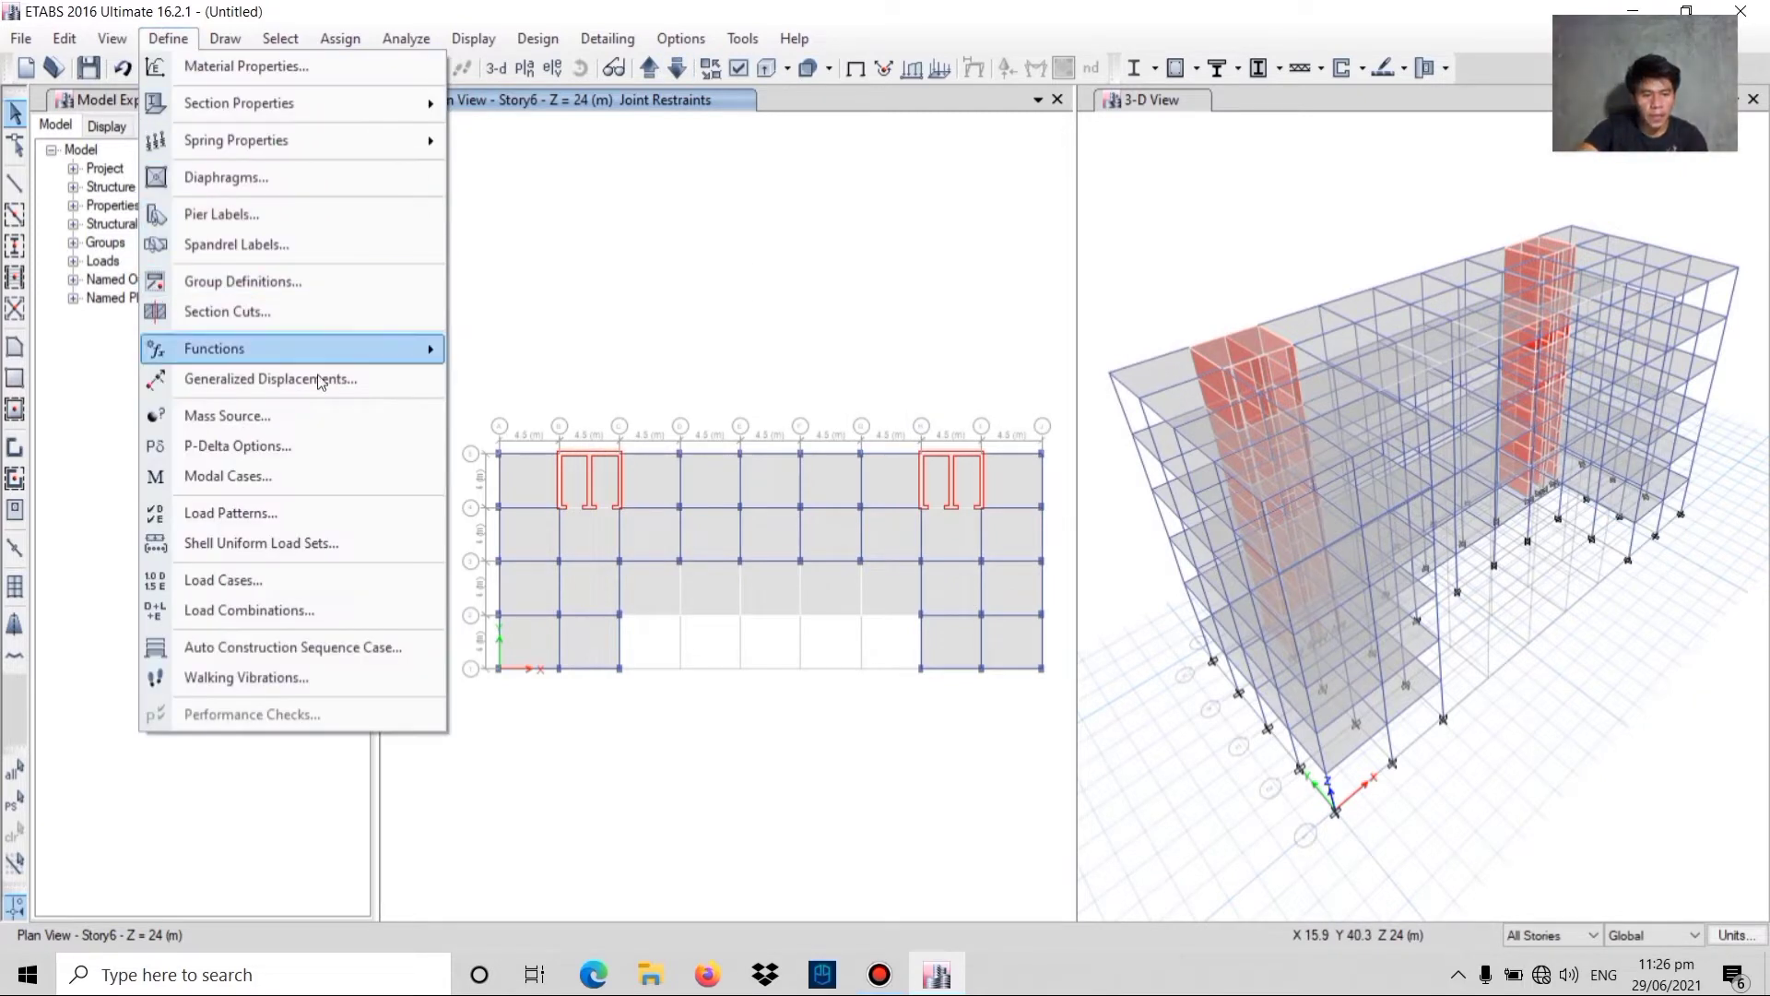
left_click(296, 469)
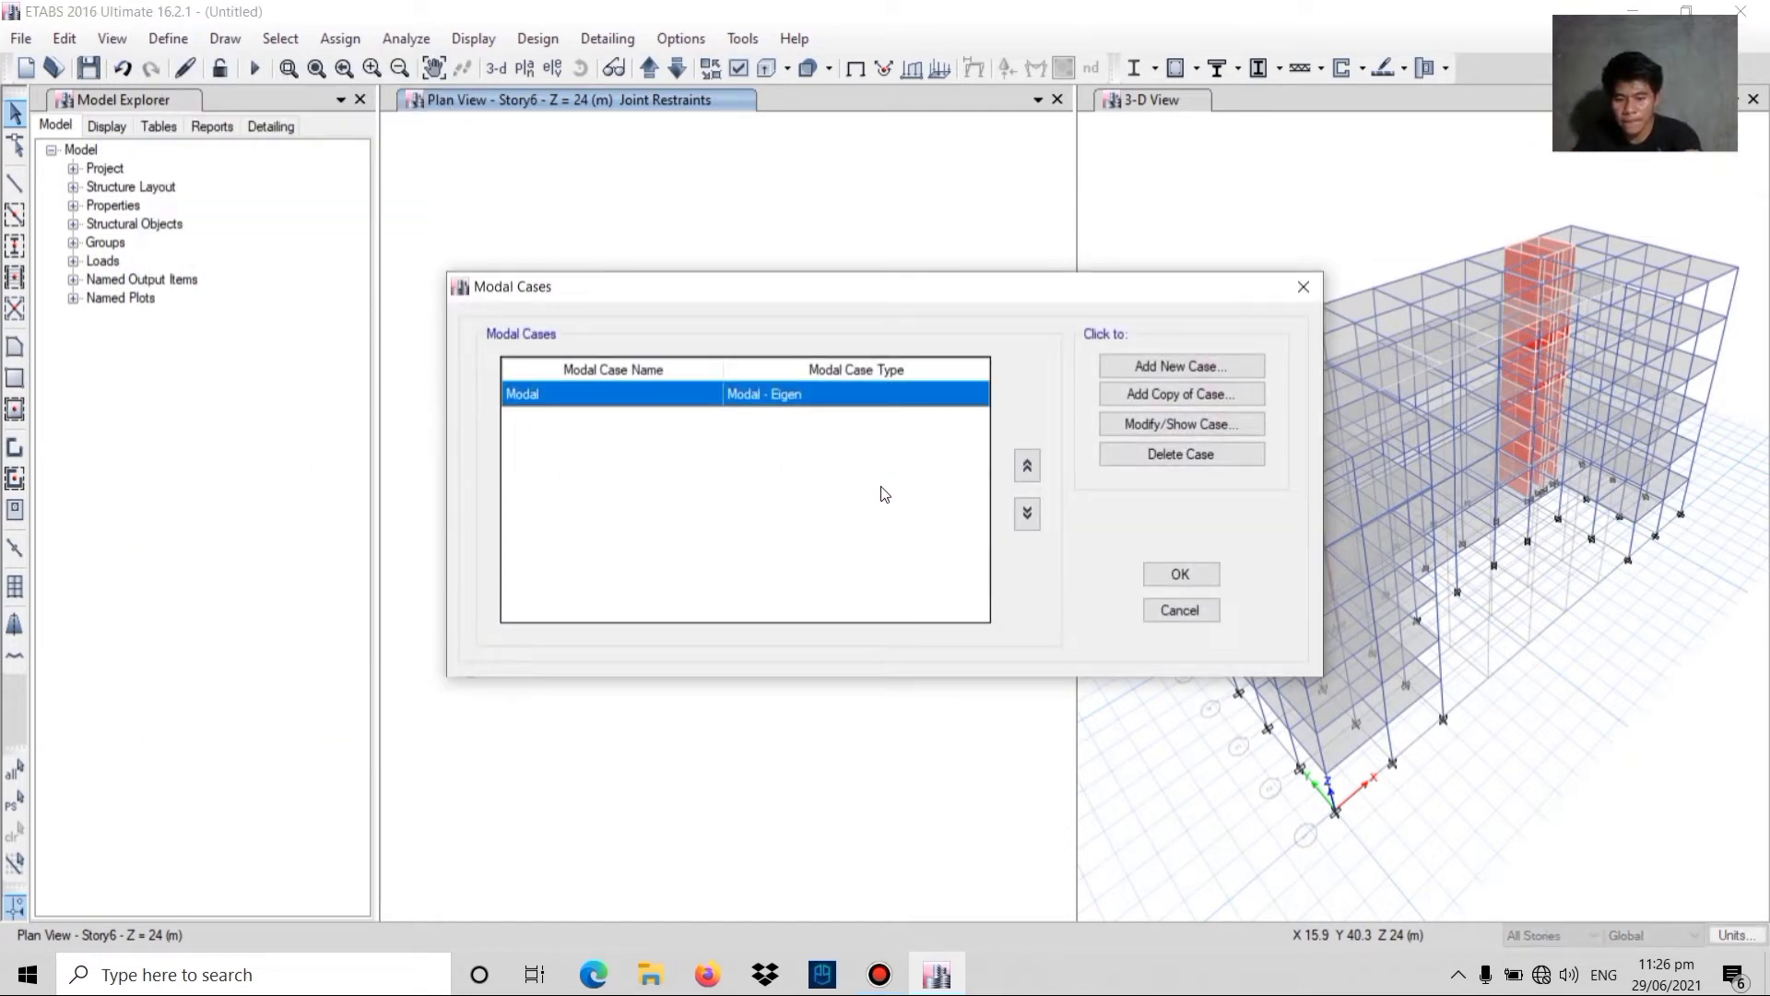
left_click(1123, 430)
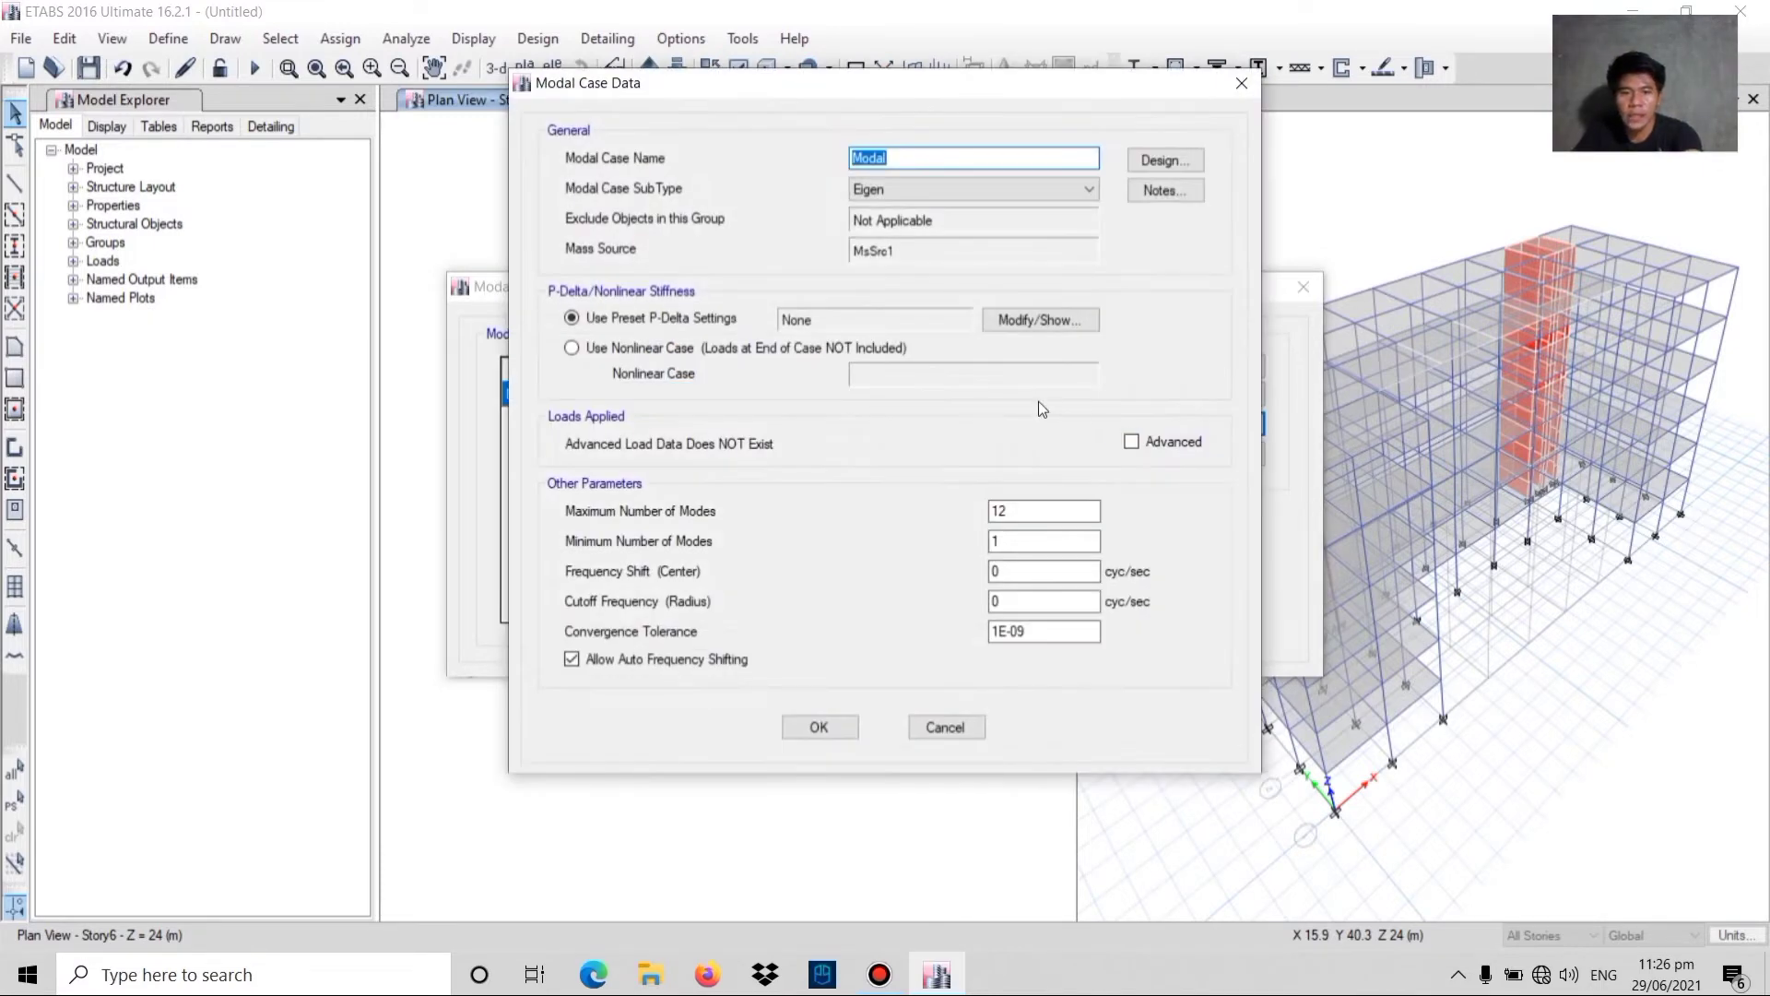
left_click(1063, 511)
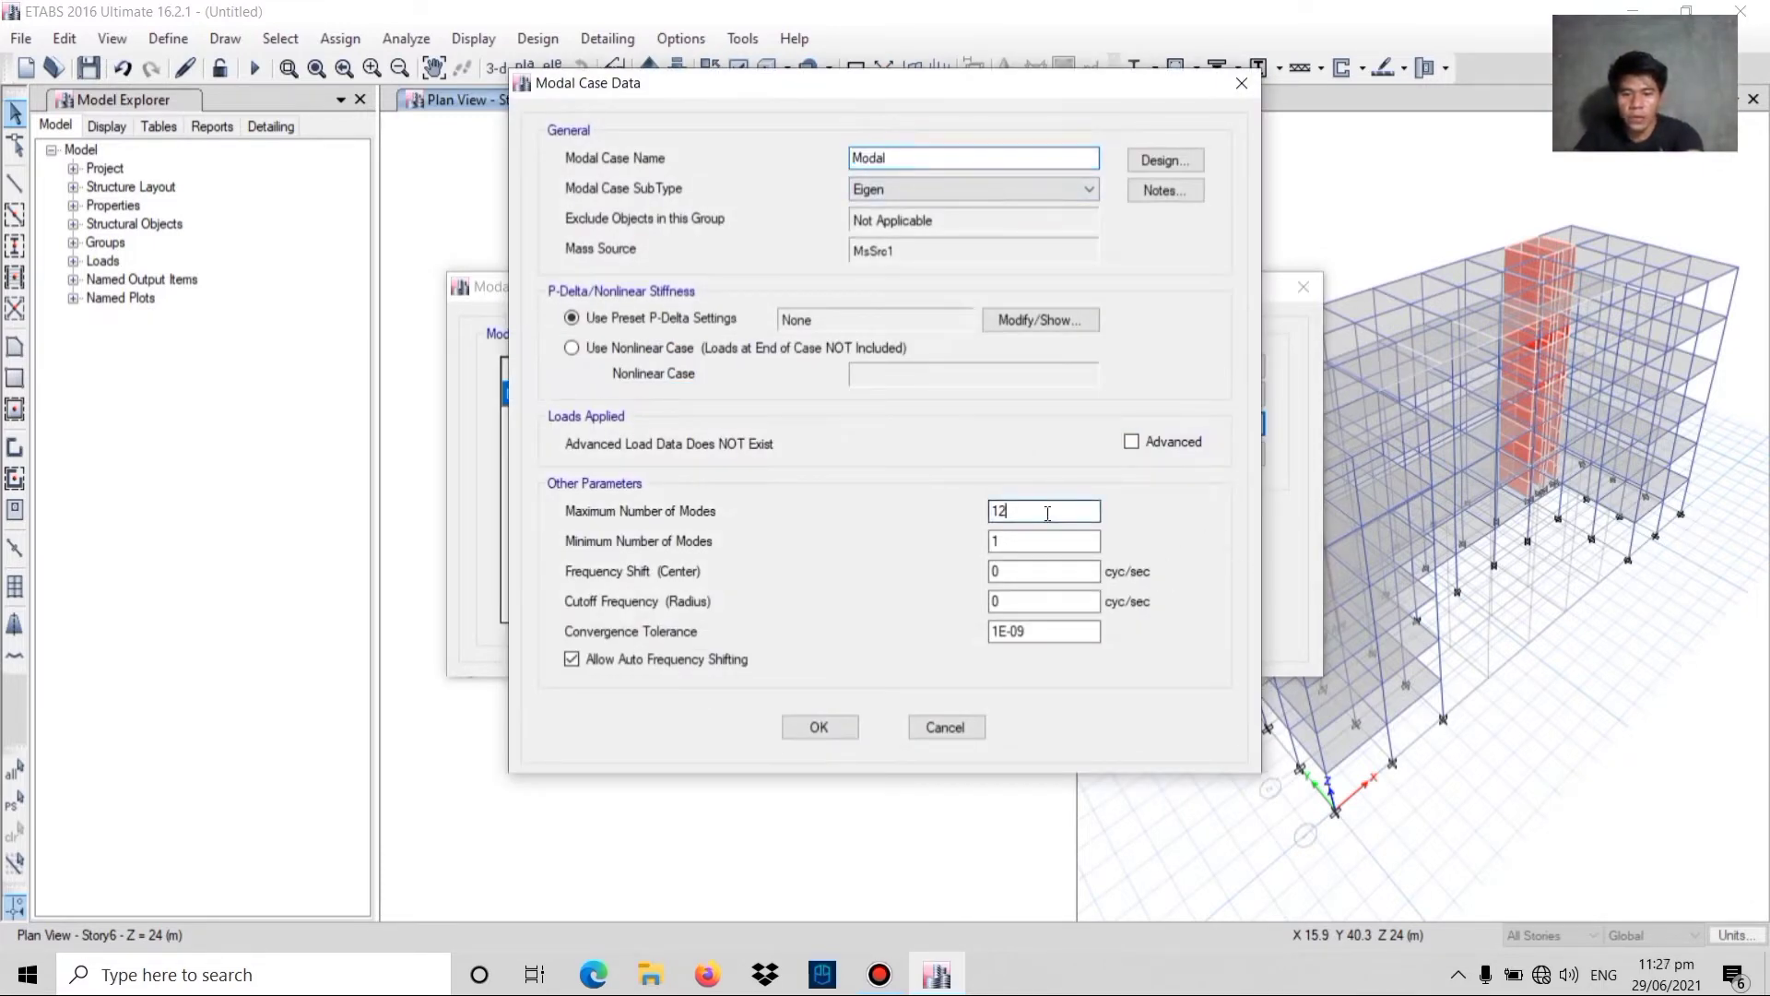
key("BackSpace")
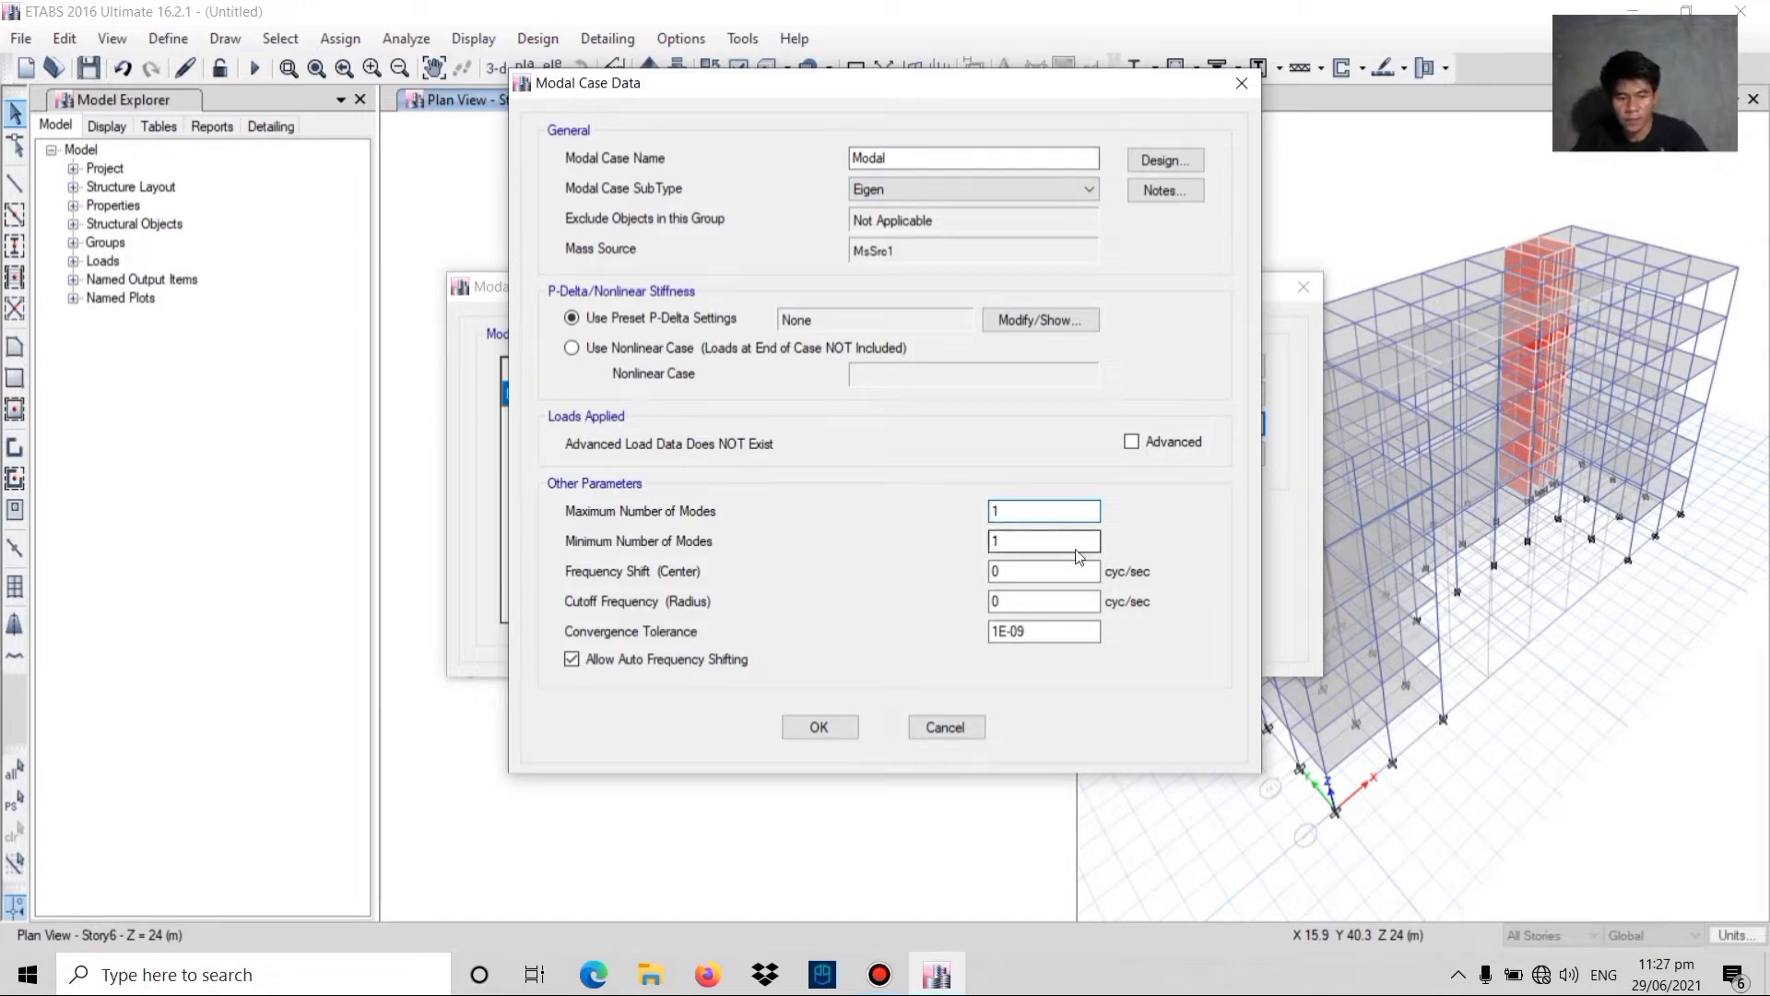
type("5")
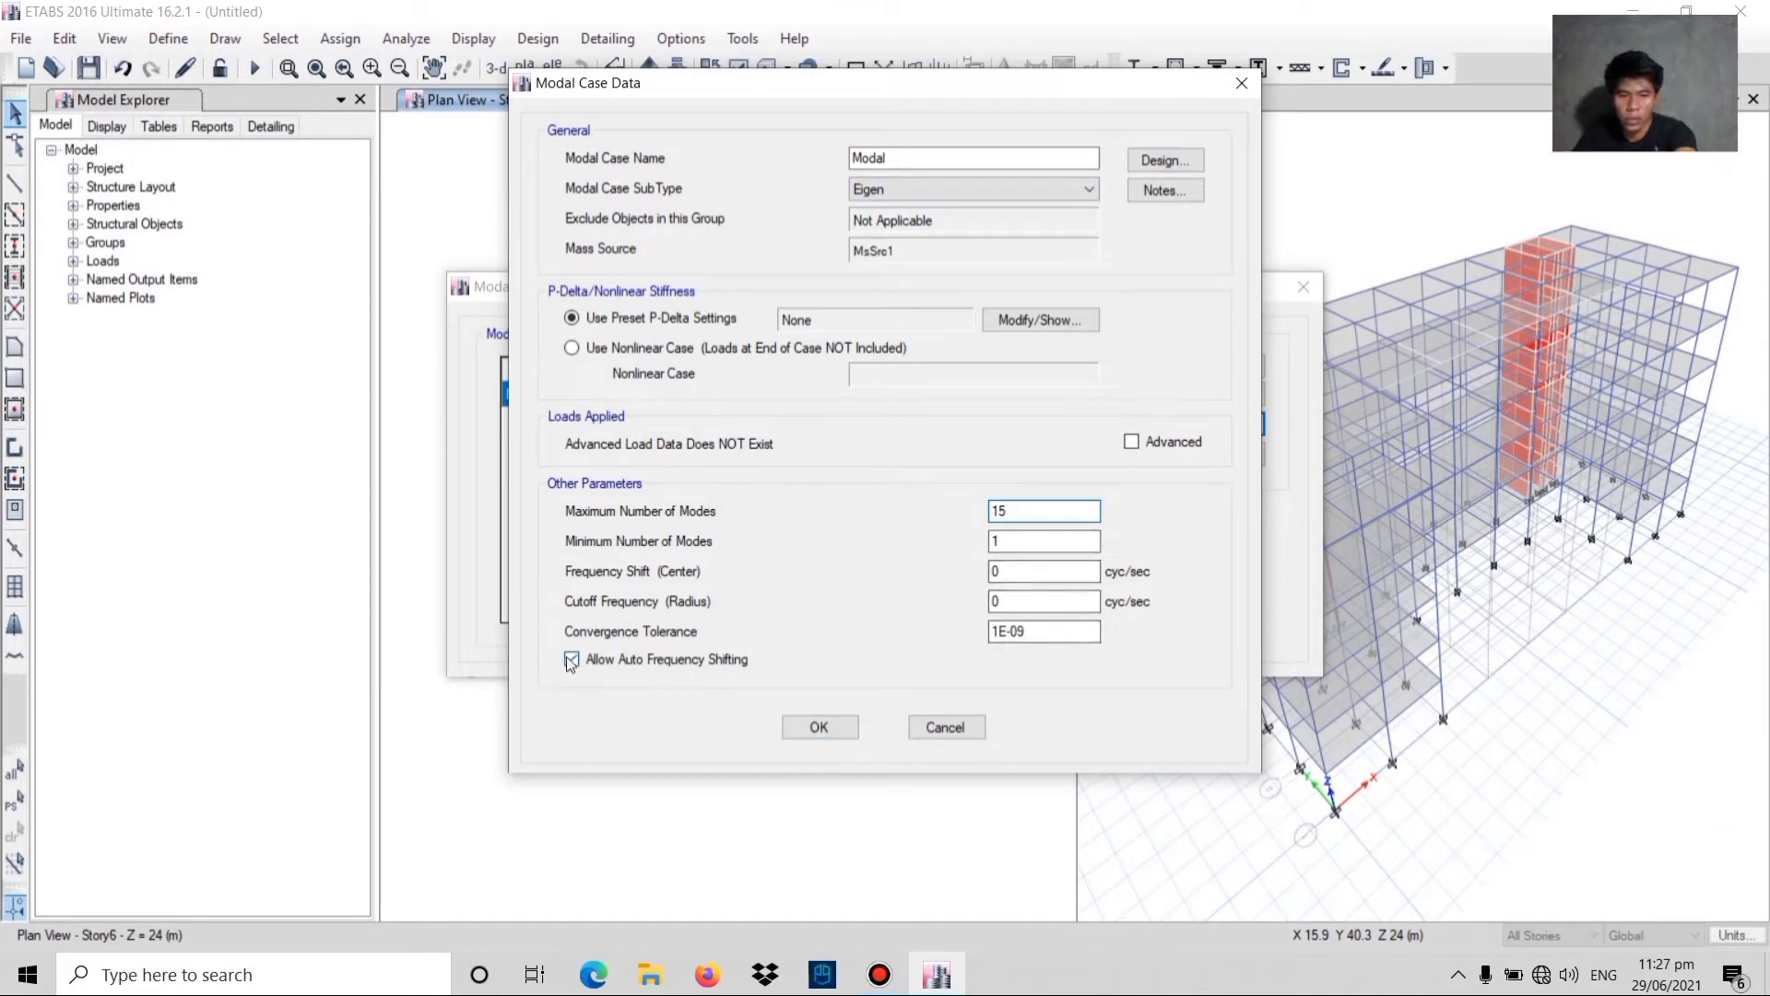
left_click(798, 729)
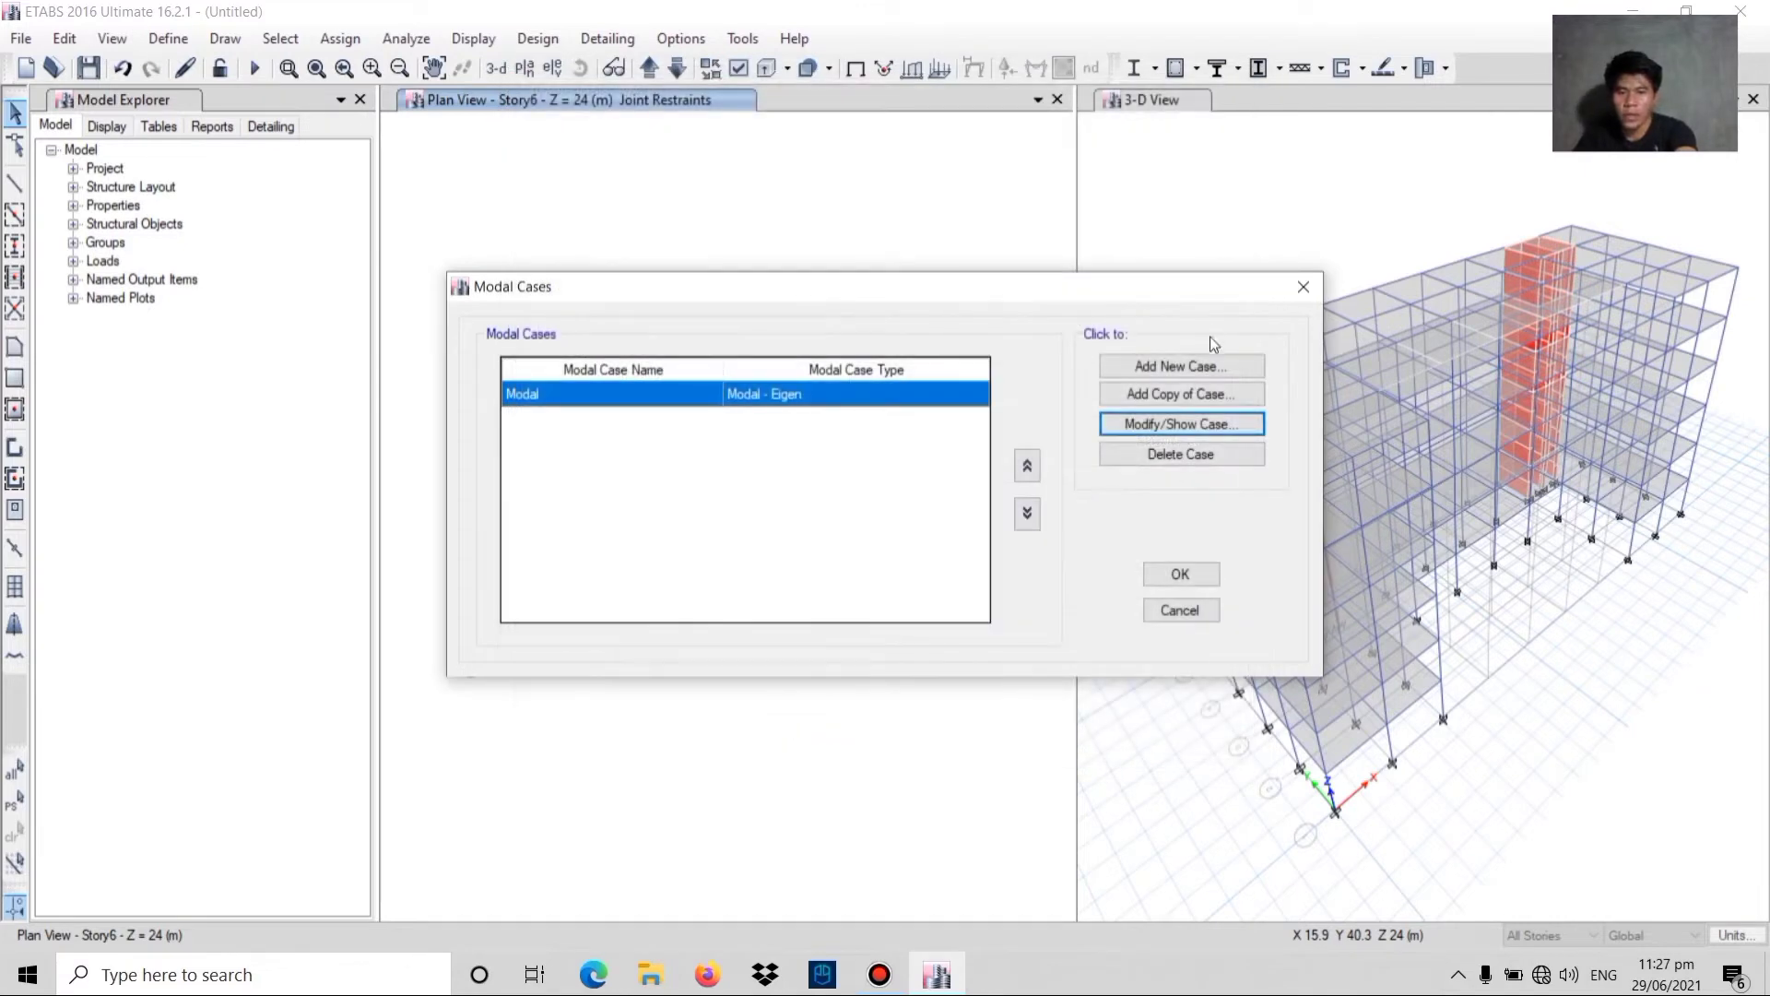
left_click(1158, 577)
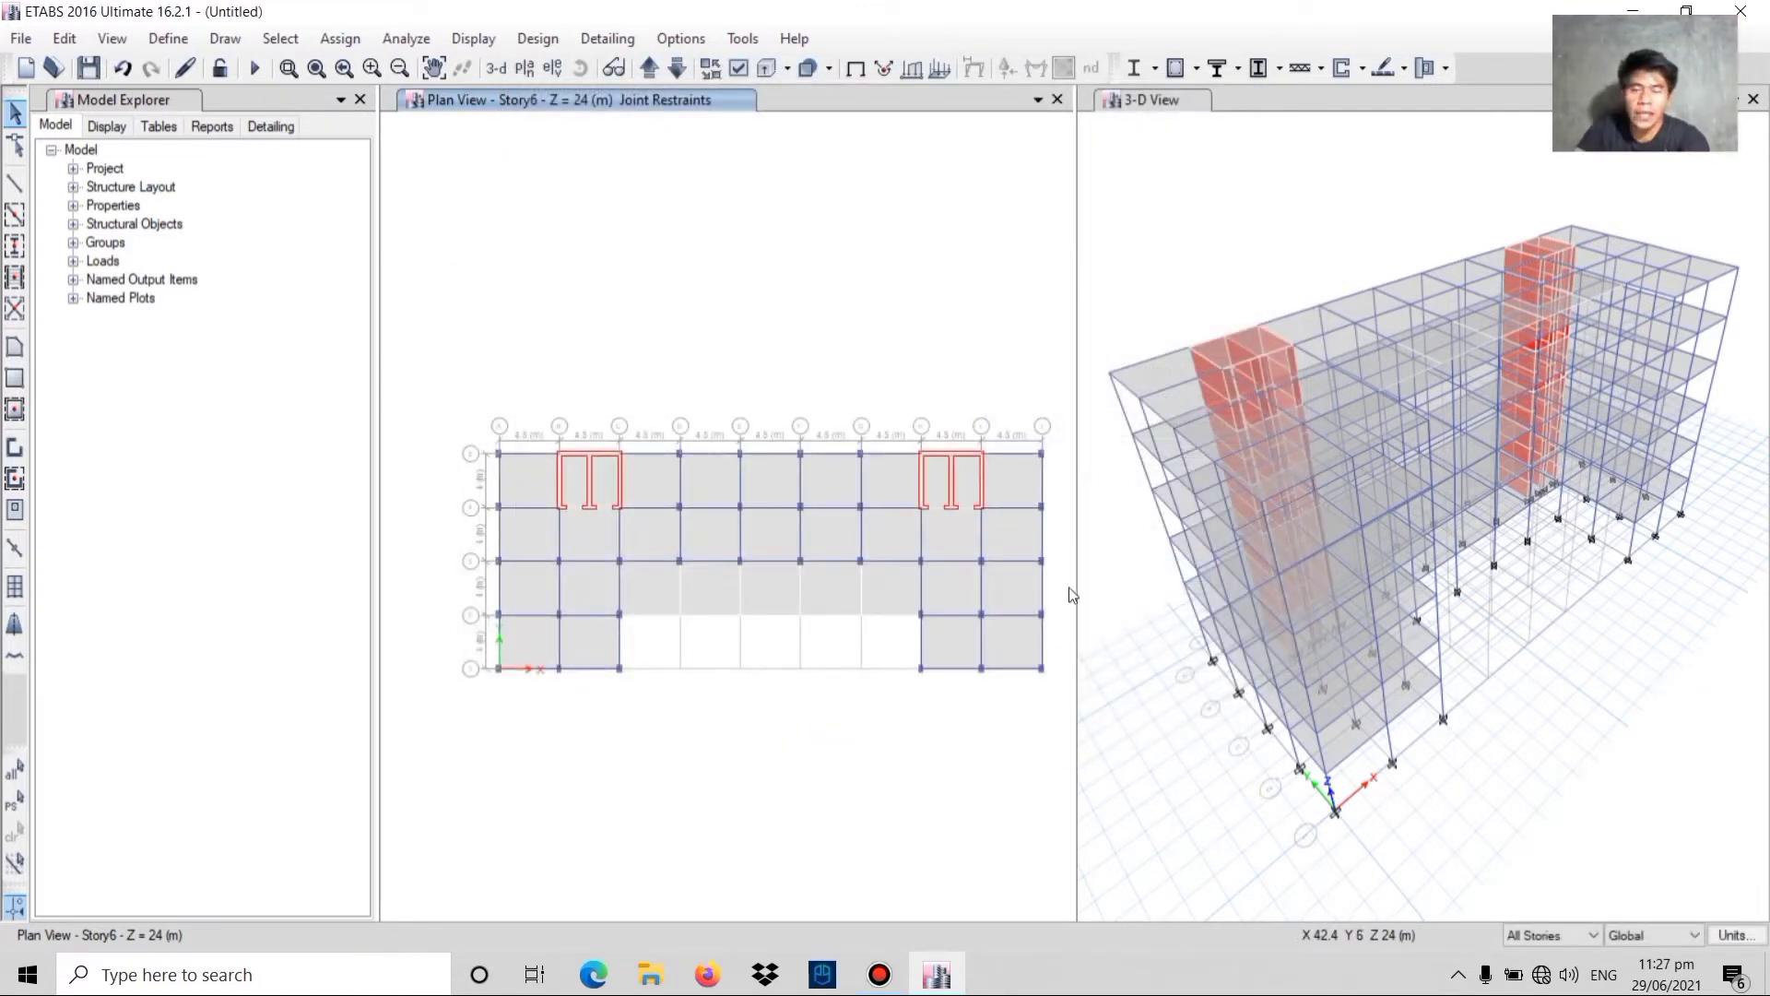
- Set the preset P-Delta method to Iterative - Based on Loads and add the SUPERIMPOSED and Dead patterns with scale factor 1.2
left_click(168, 37)
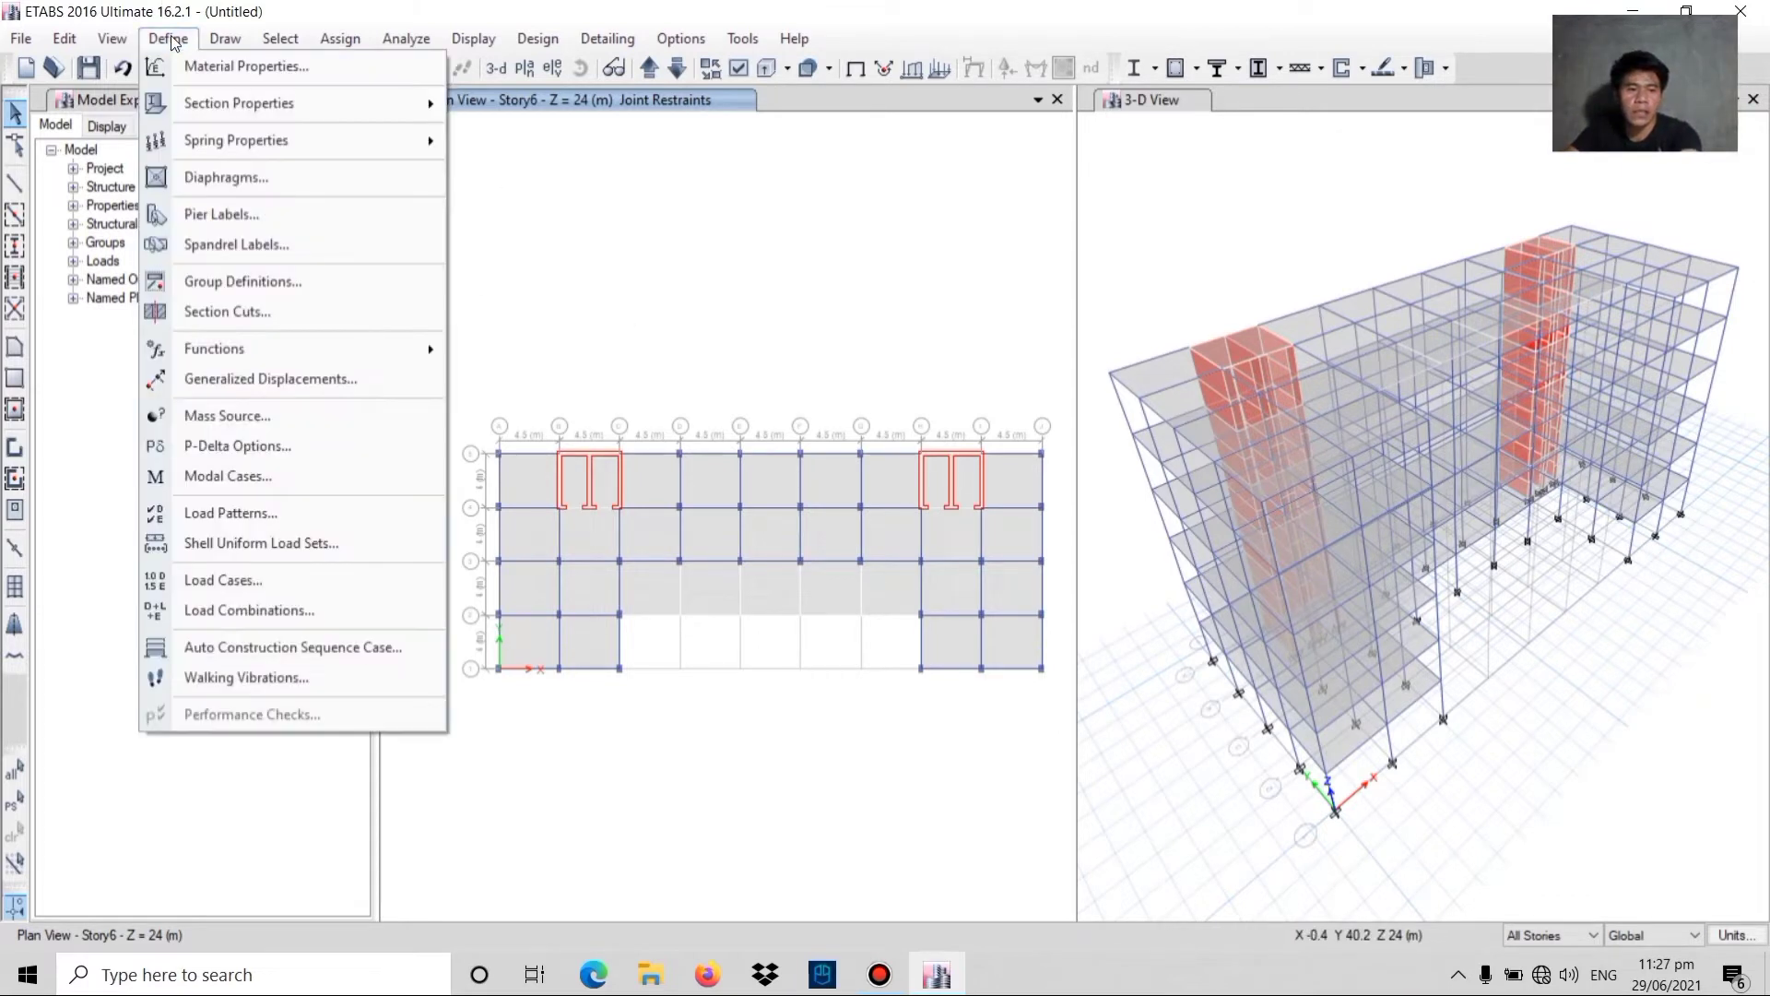
left_click(224, 446)
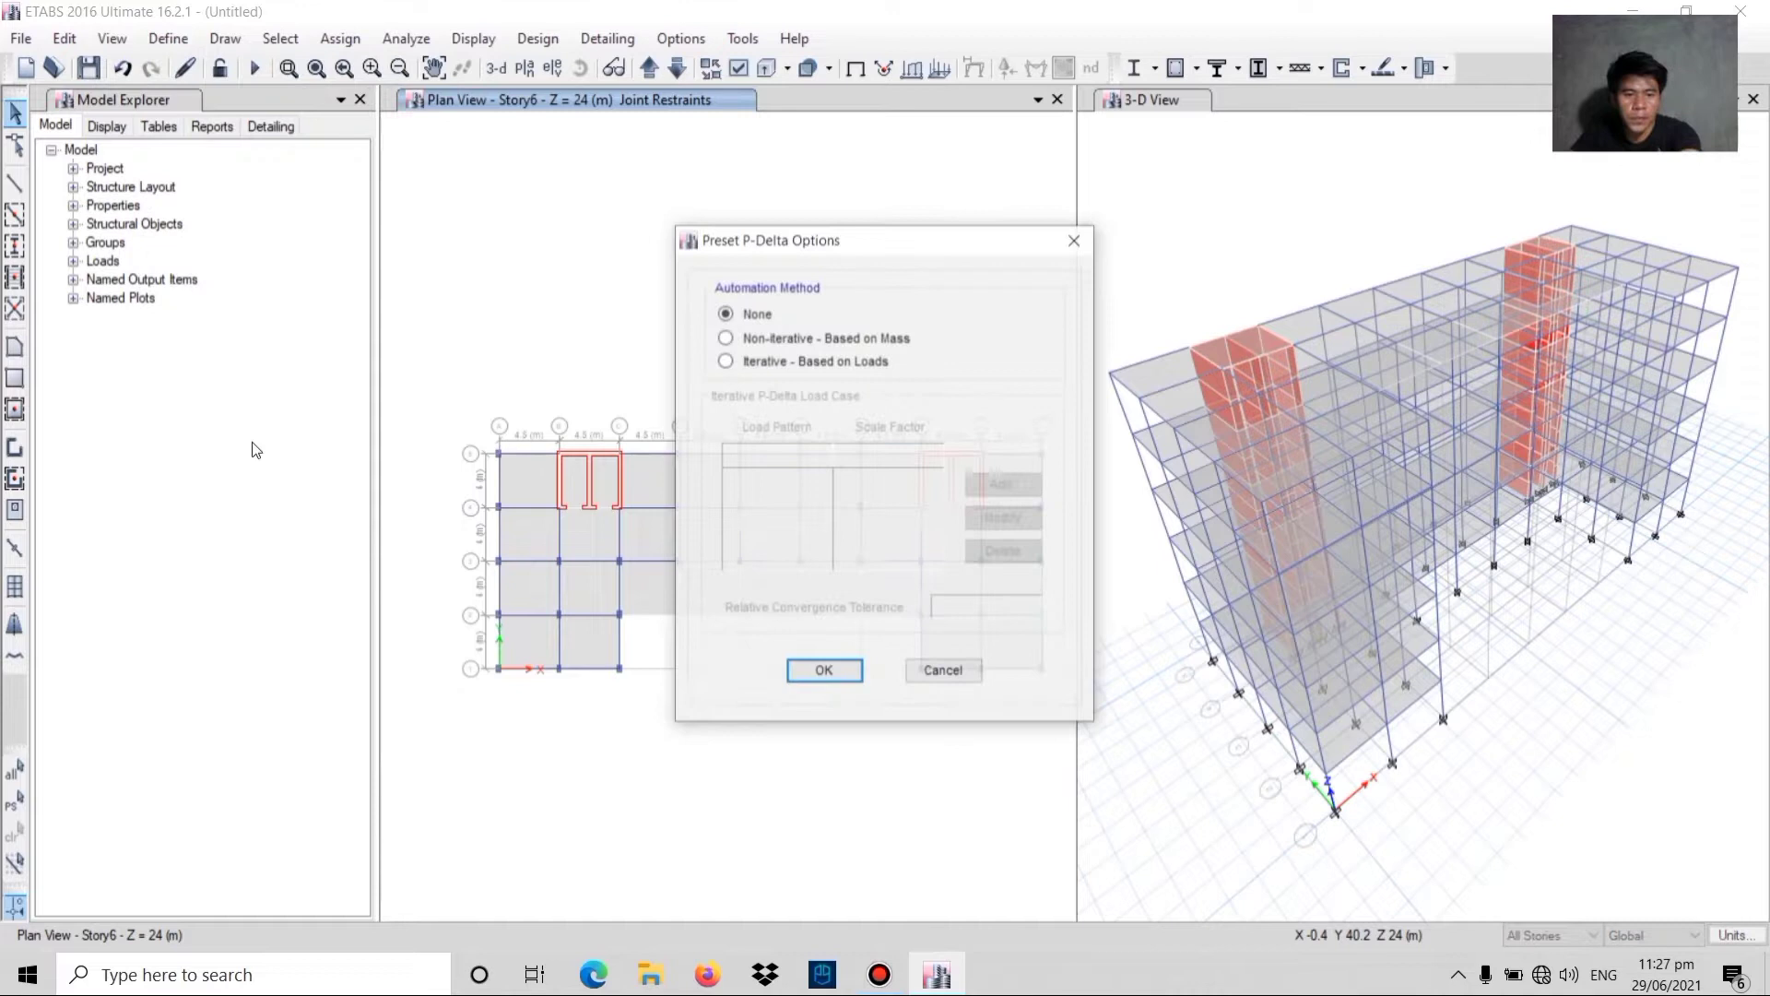
left_click(725, 361)
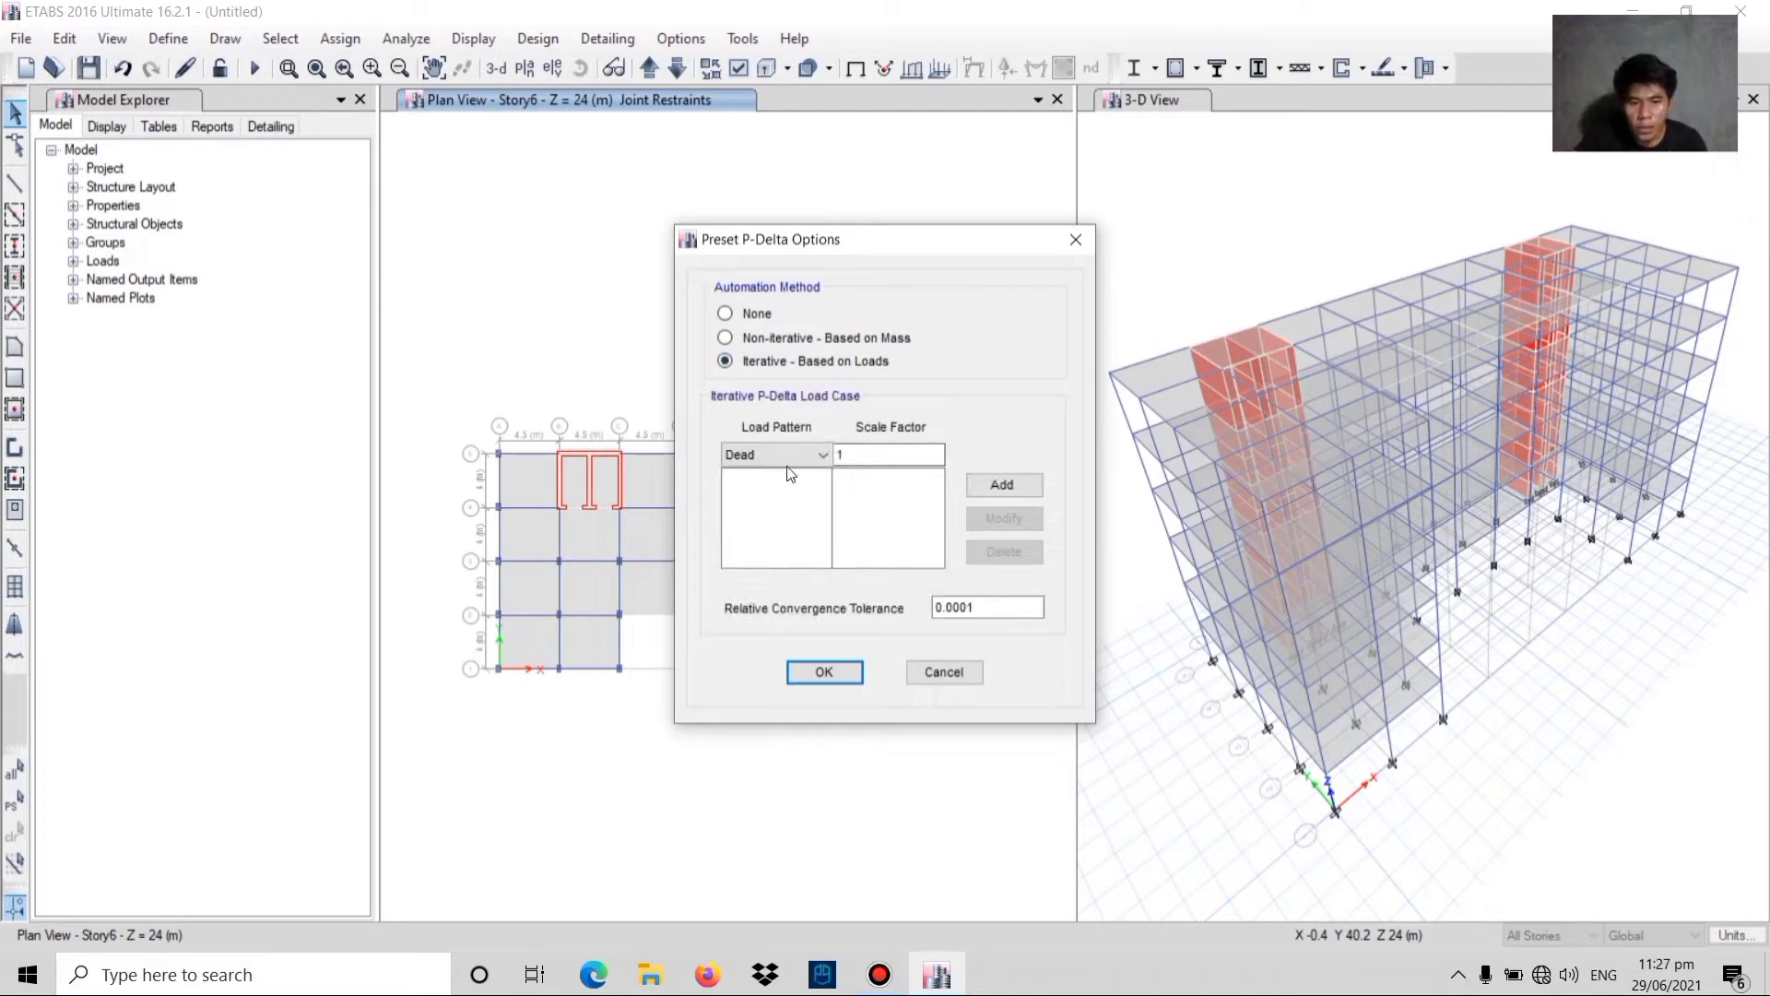
left_click(739, 461)
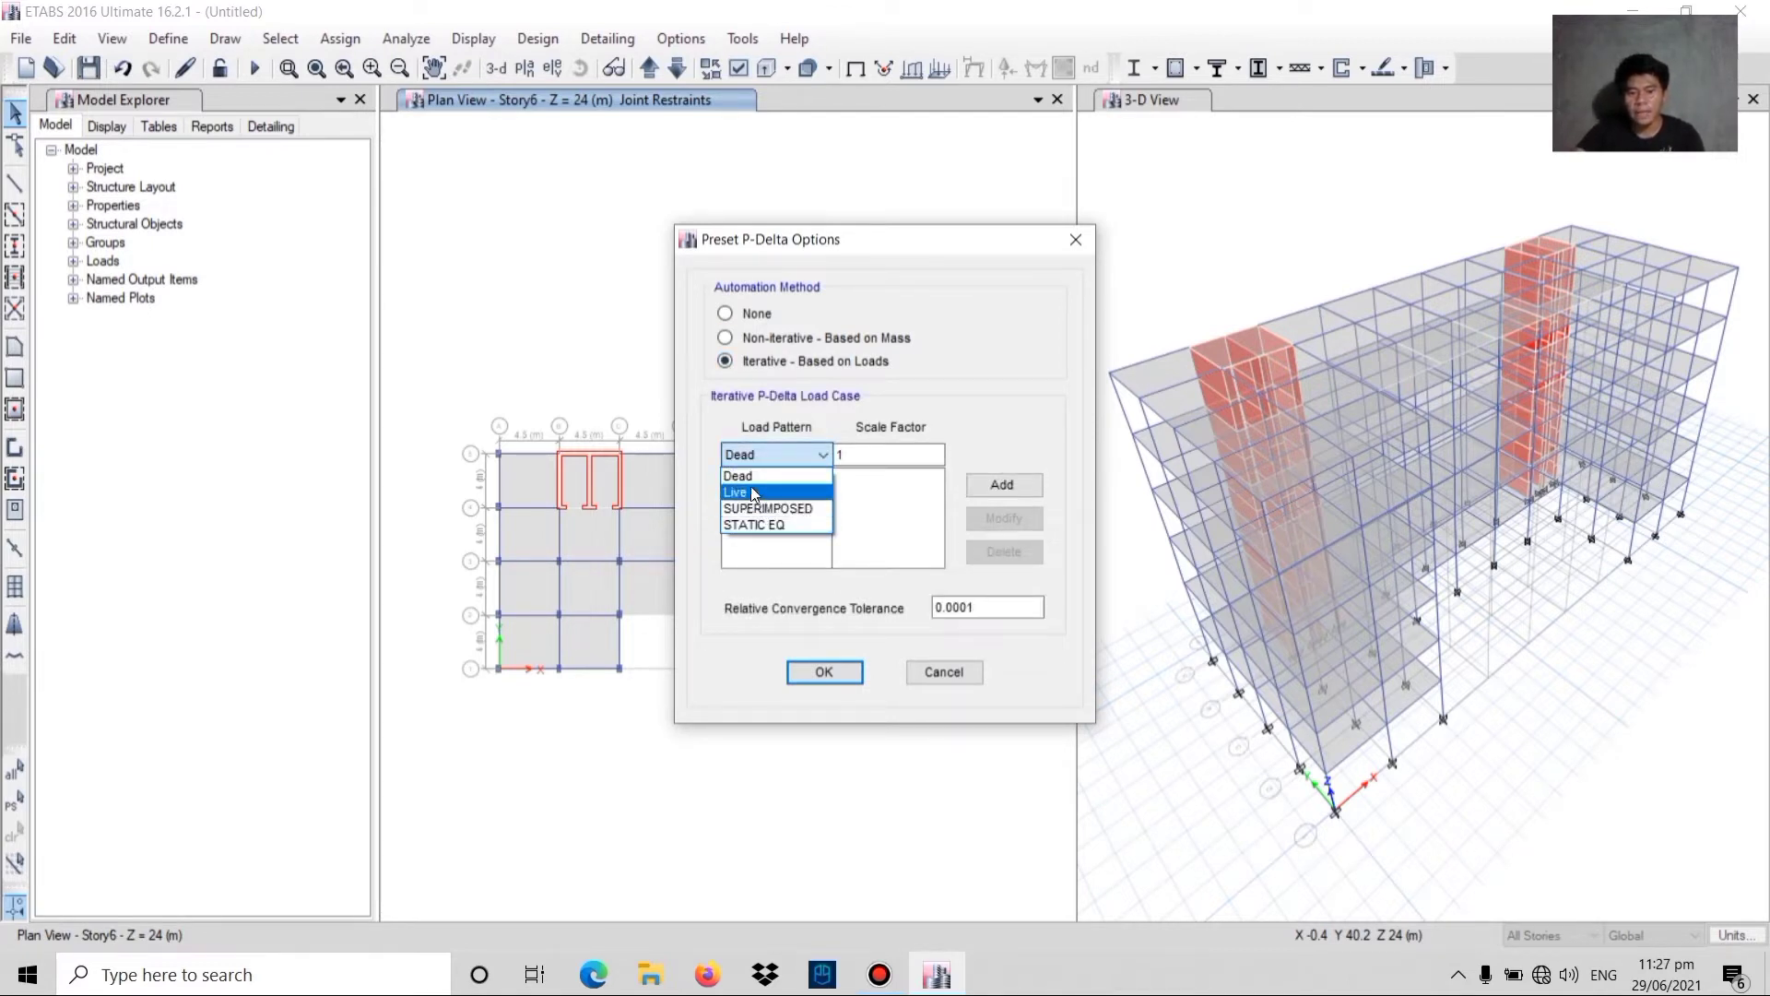
left_click(759, 509)
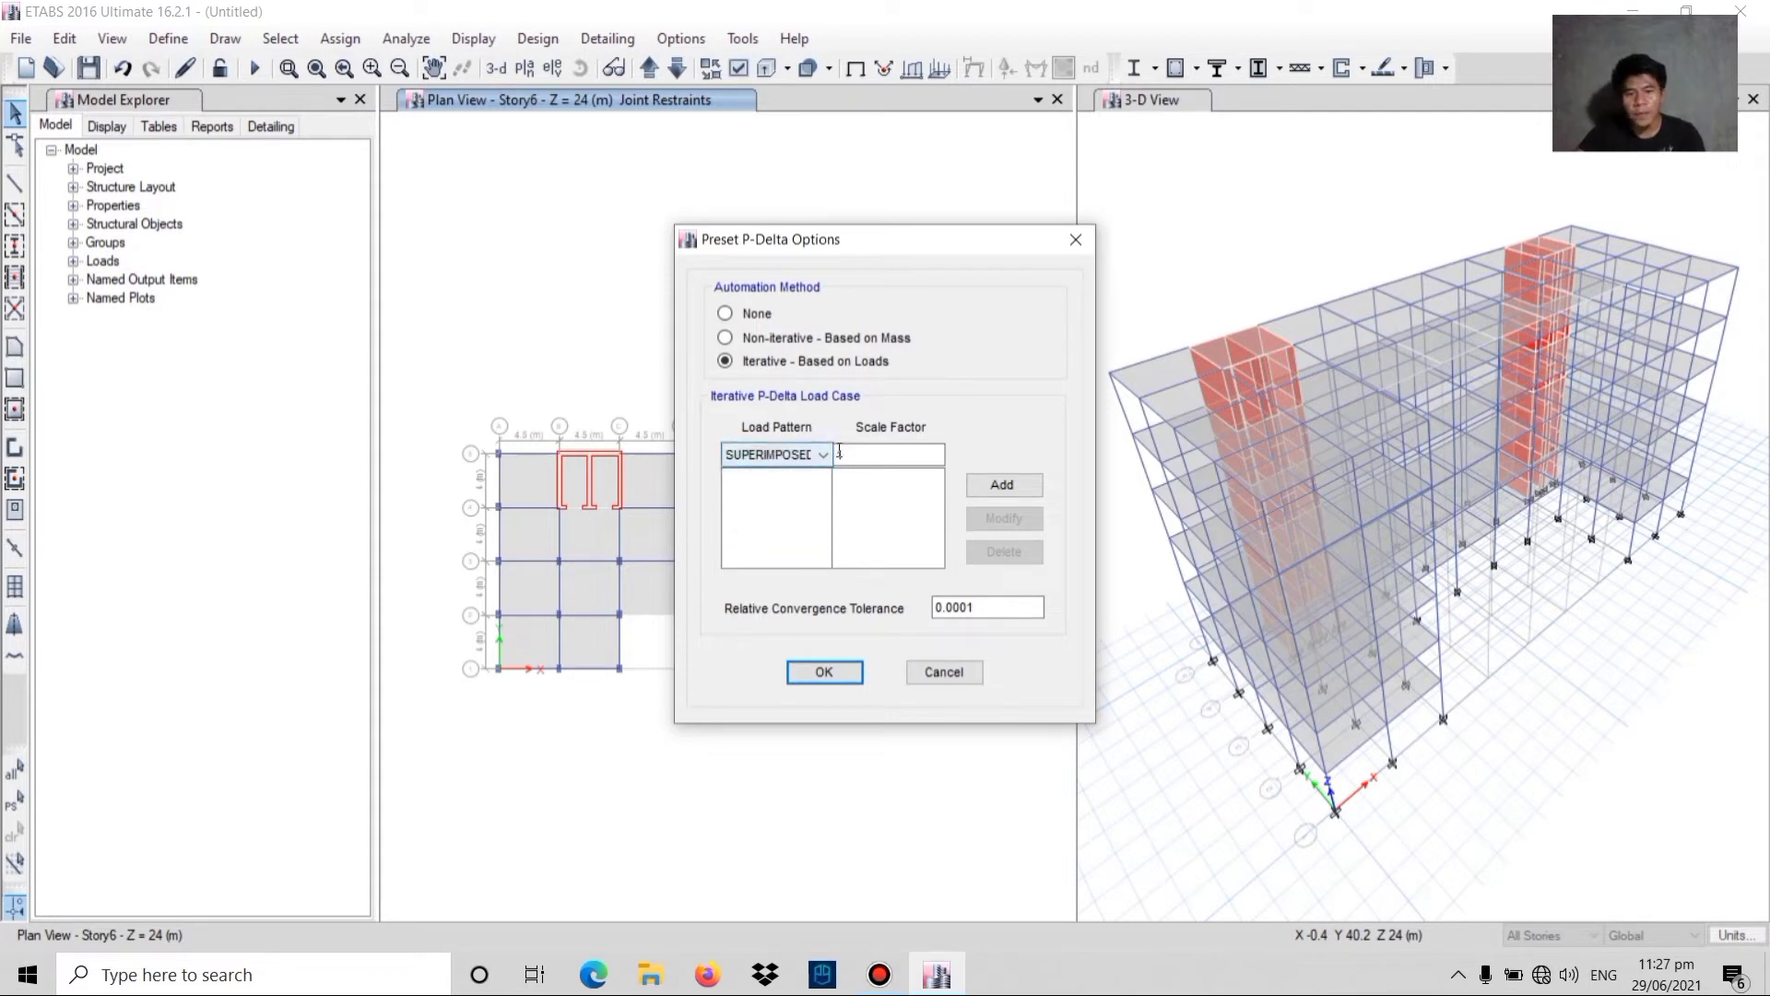
left_click(868, 454)
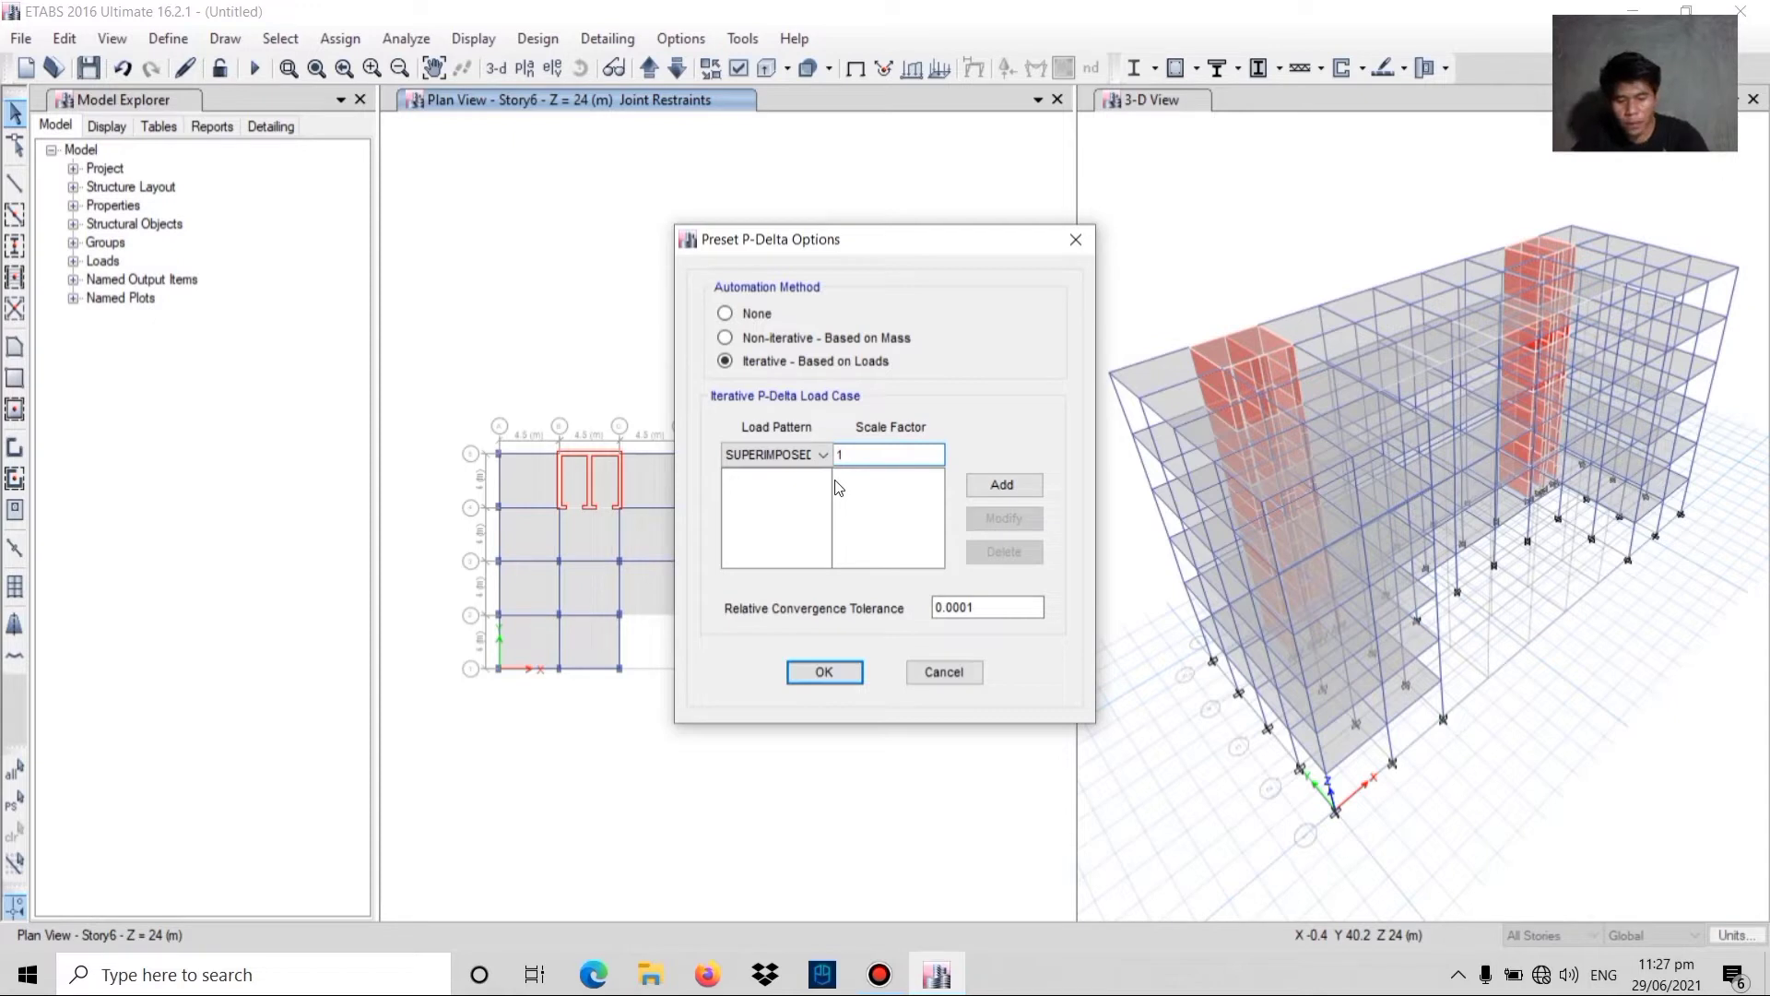
type(".2")
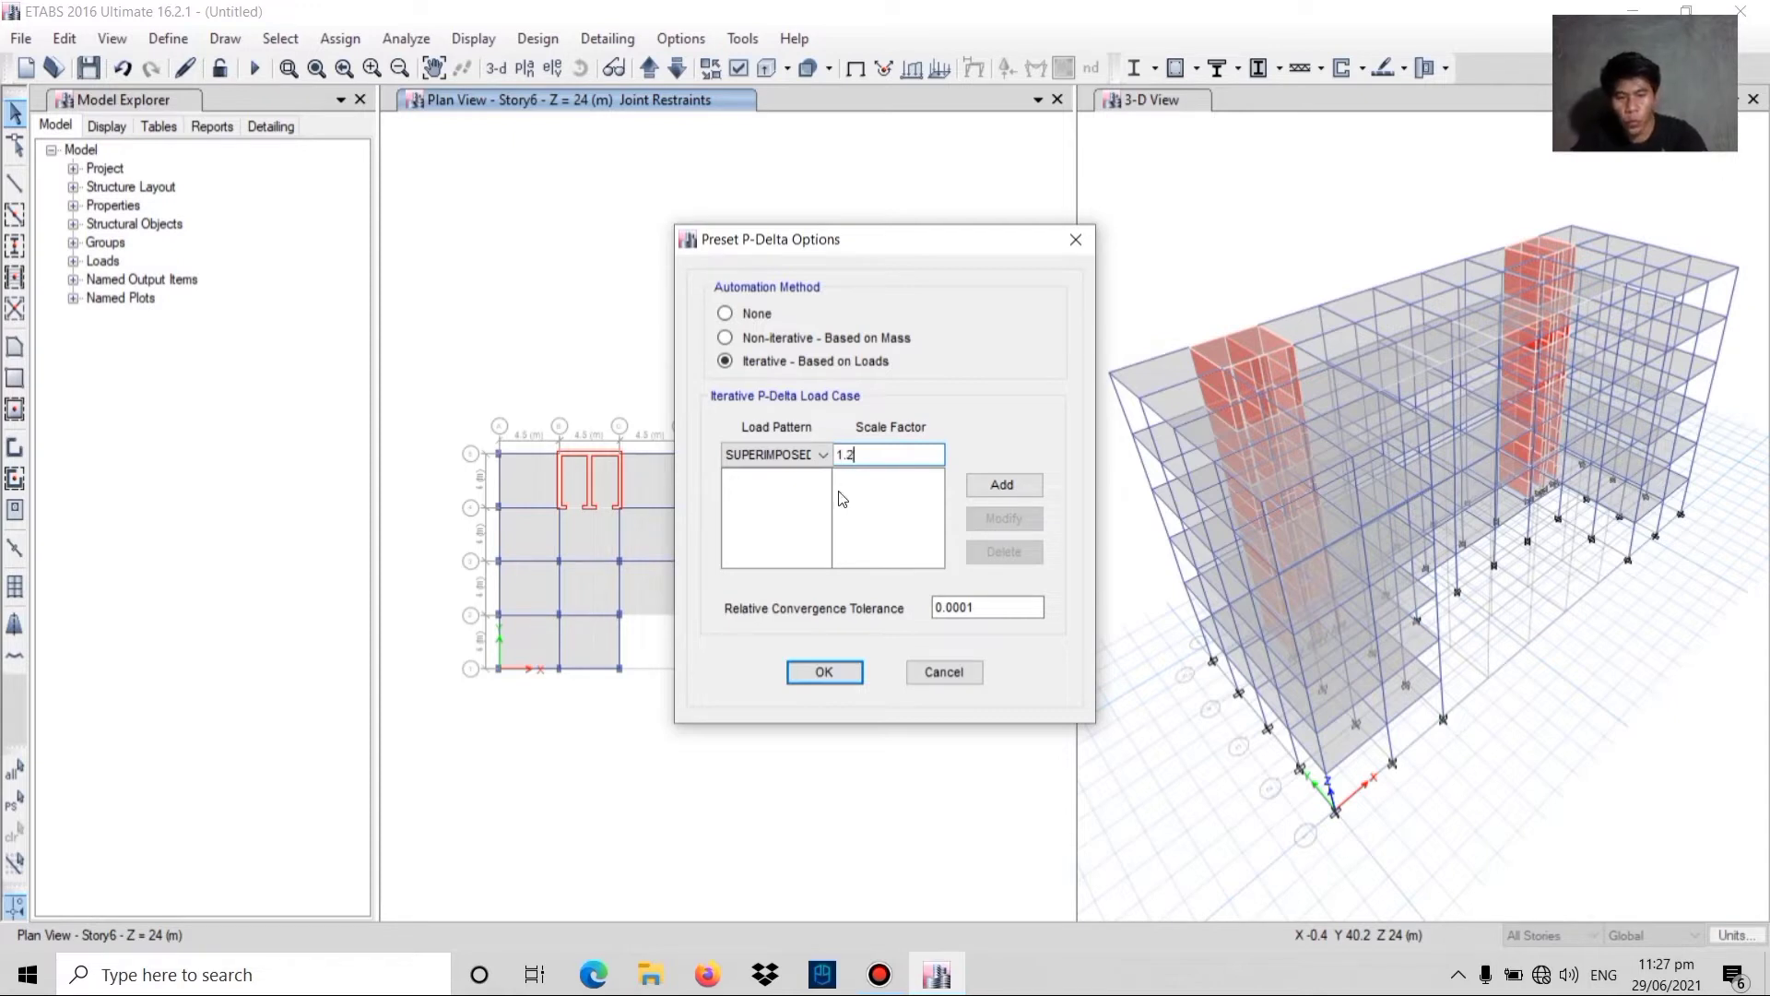
left_click(1006, 486)
left_click(734, 457)
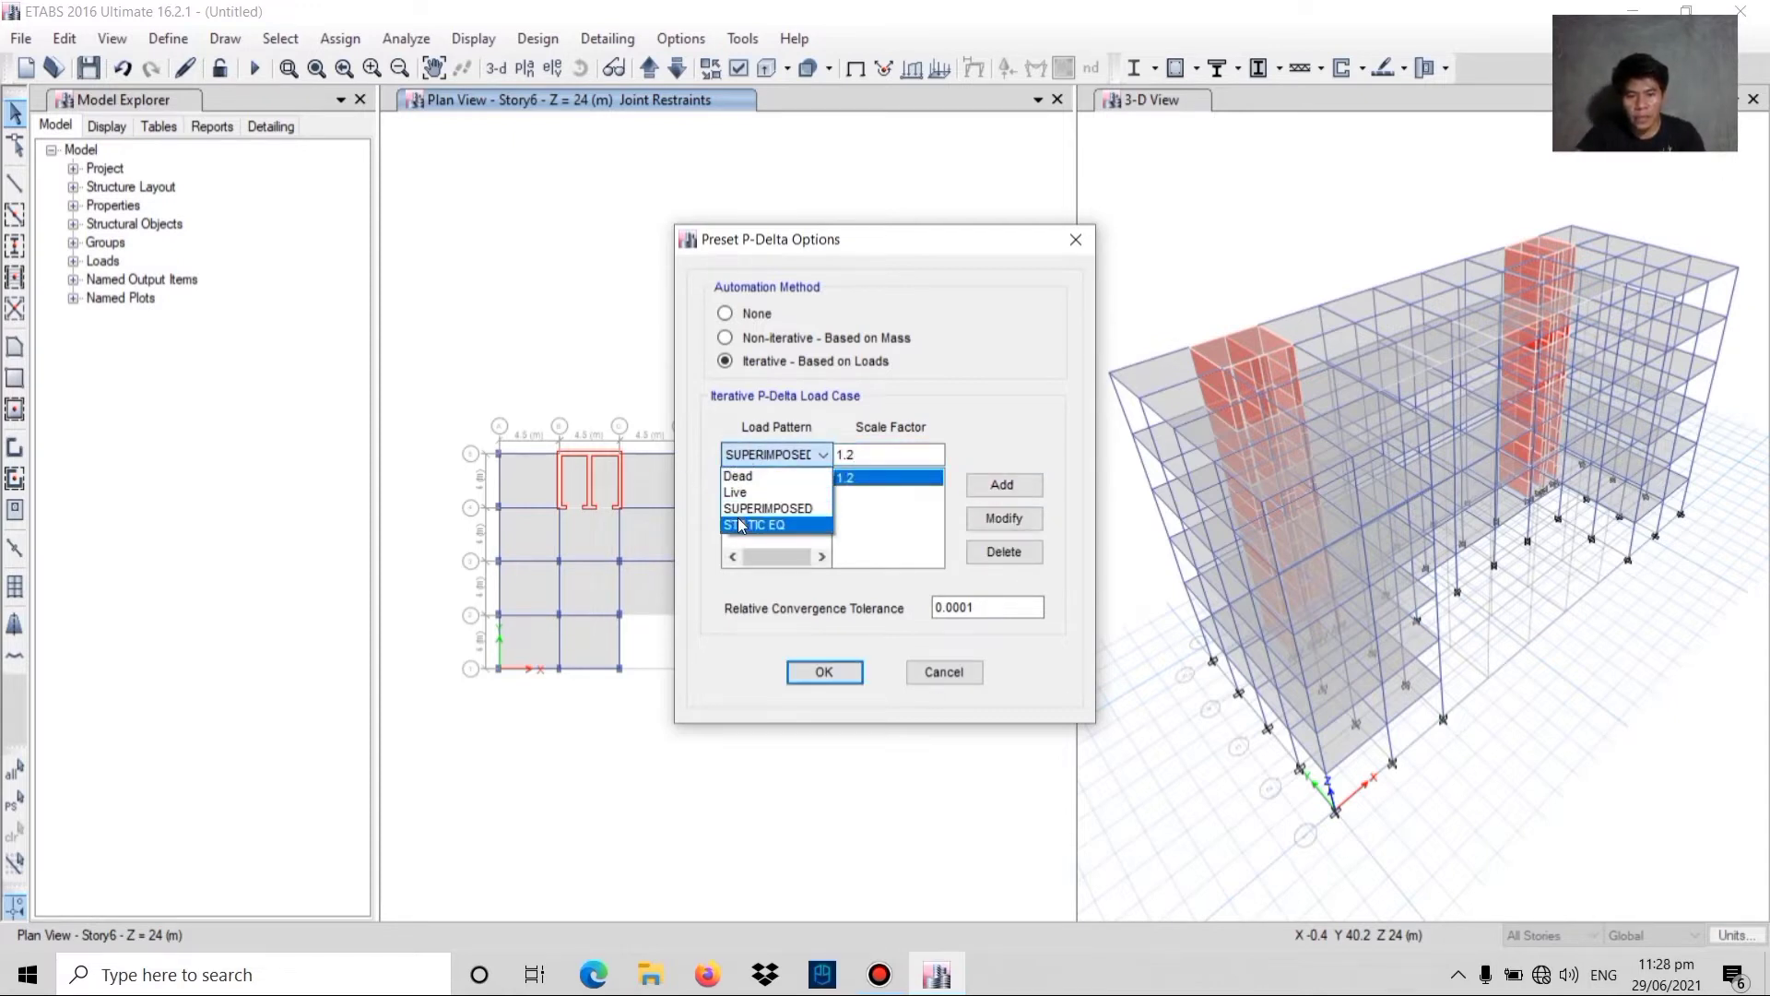
left_click(746, 481)
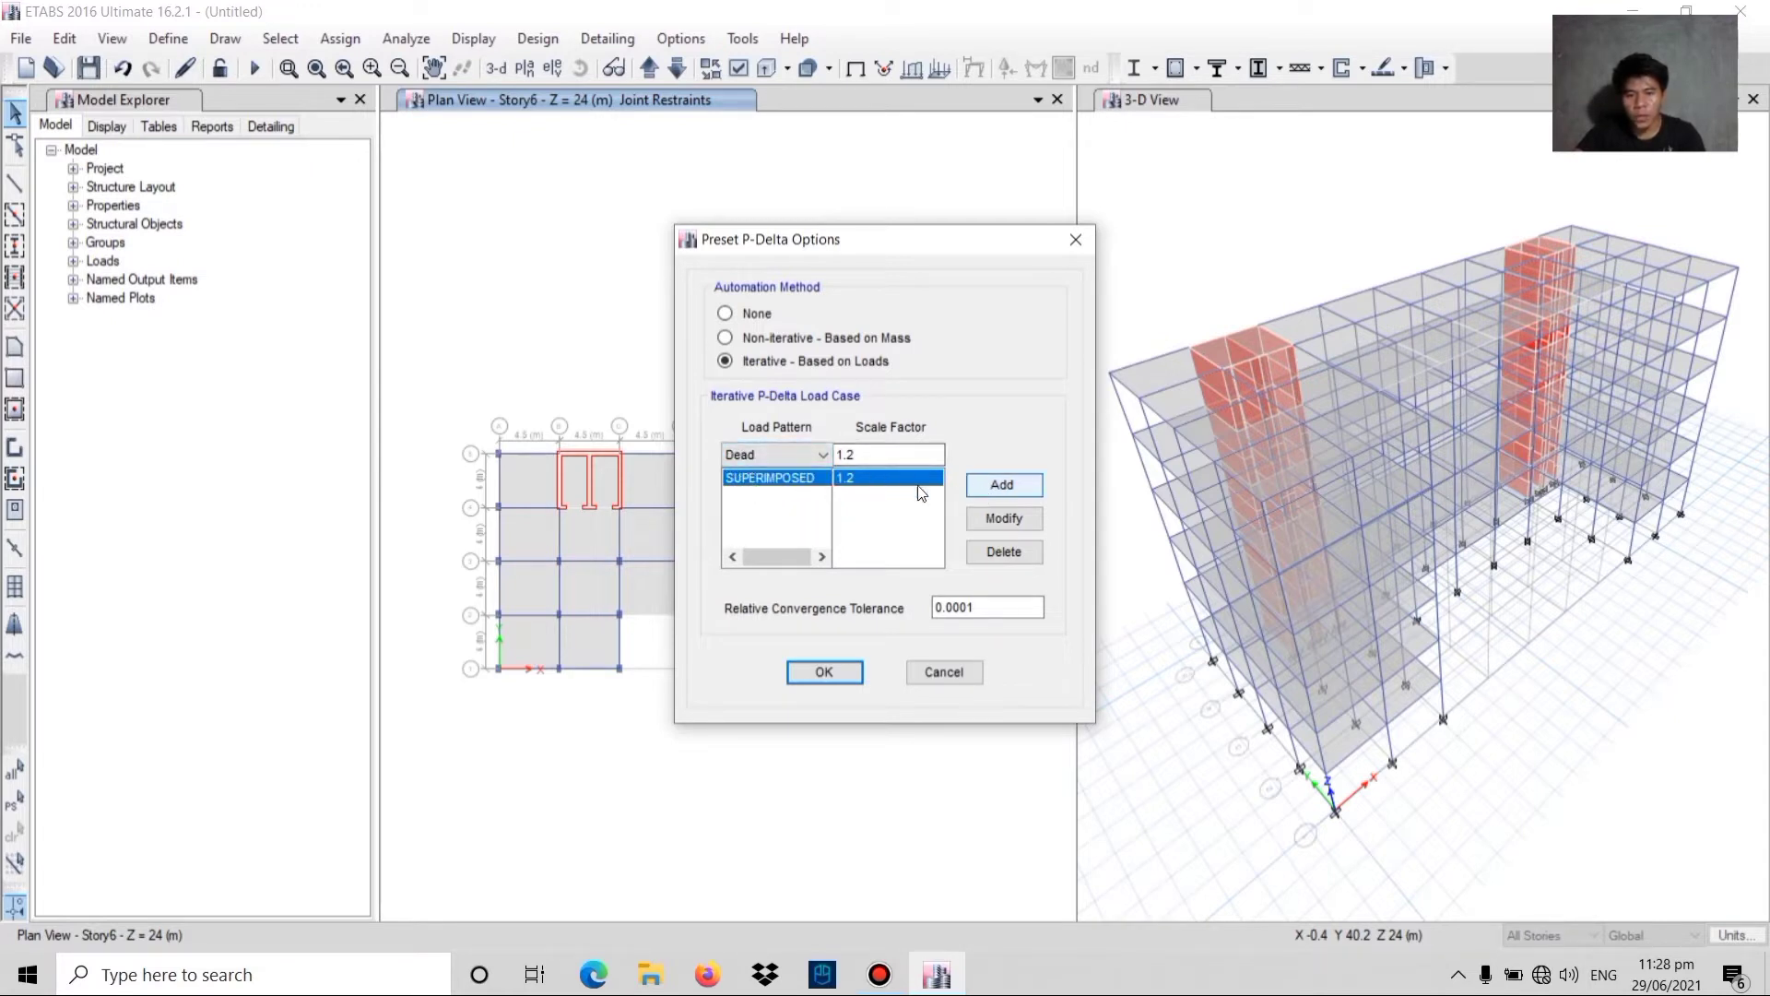
left_click(994, 486)
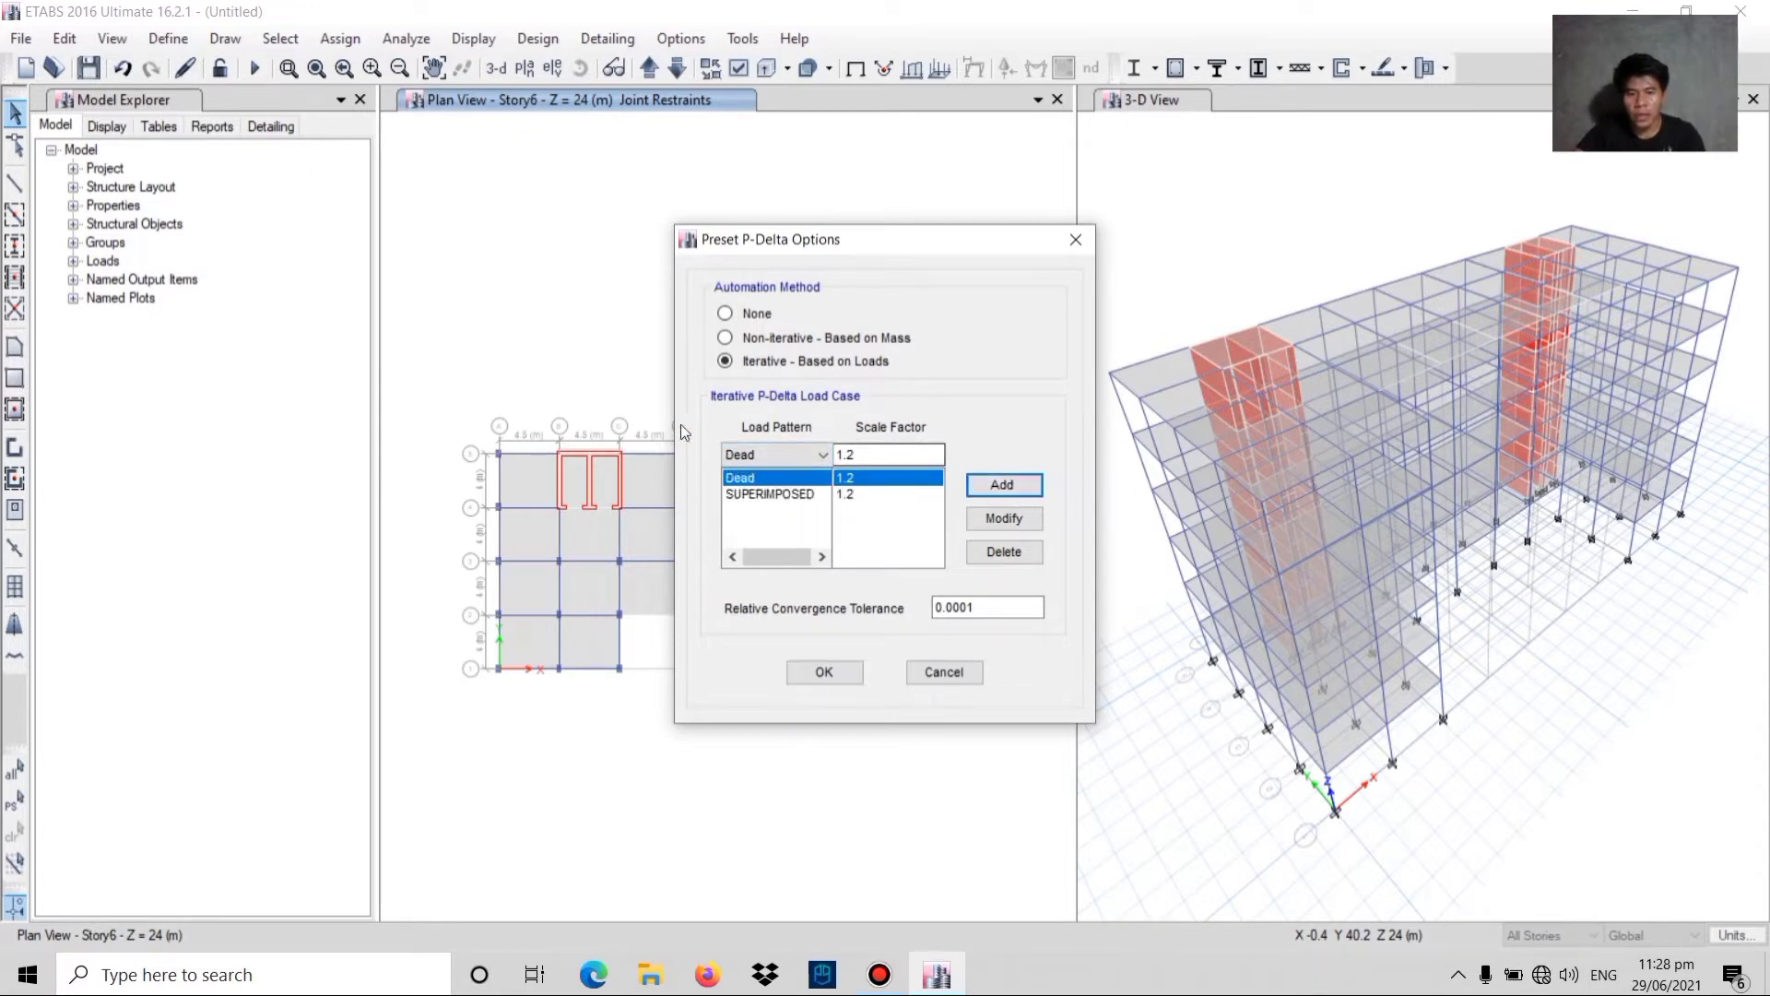
- Add the Live pattern to the P-Delta load case with scale factor 0.5 and accept the P-Delta options
left_click(777, 450)
left_click(755, 495)
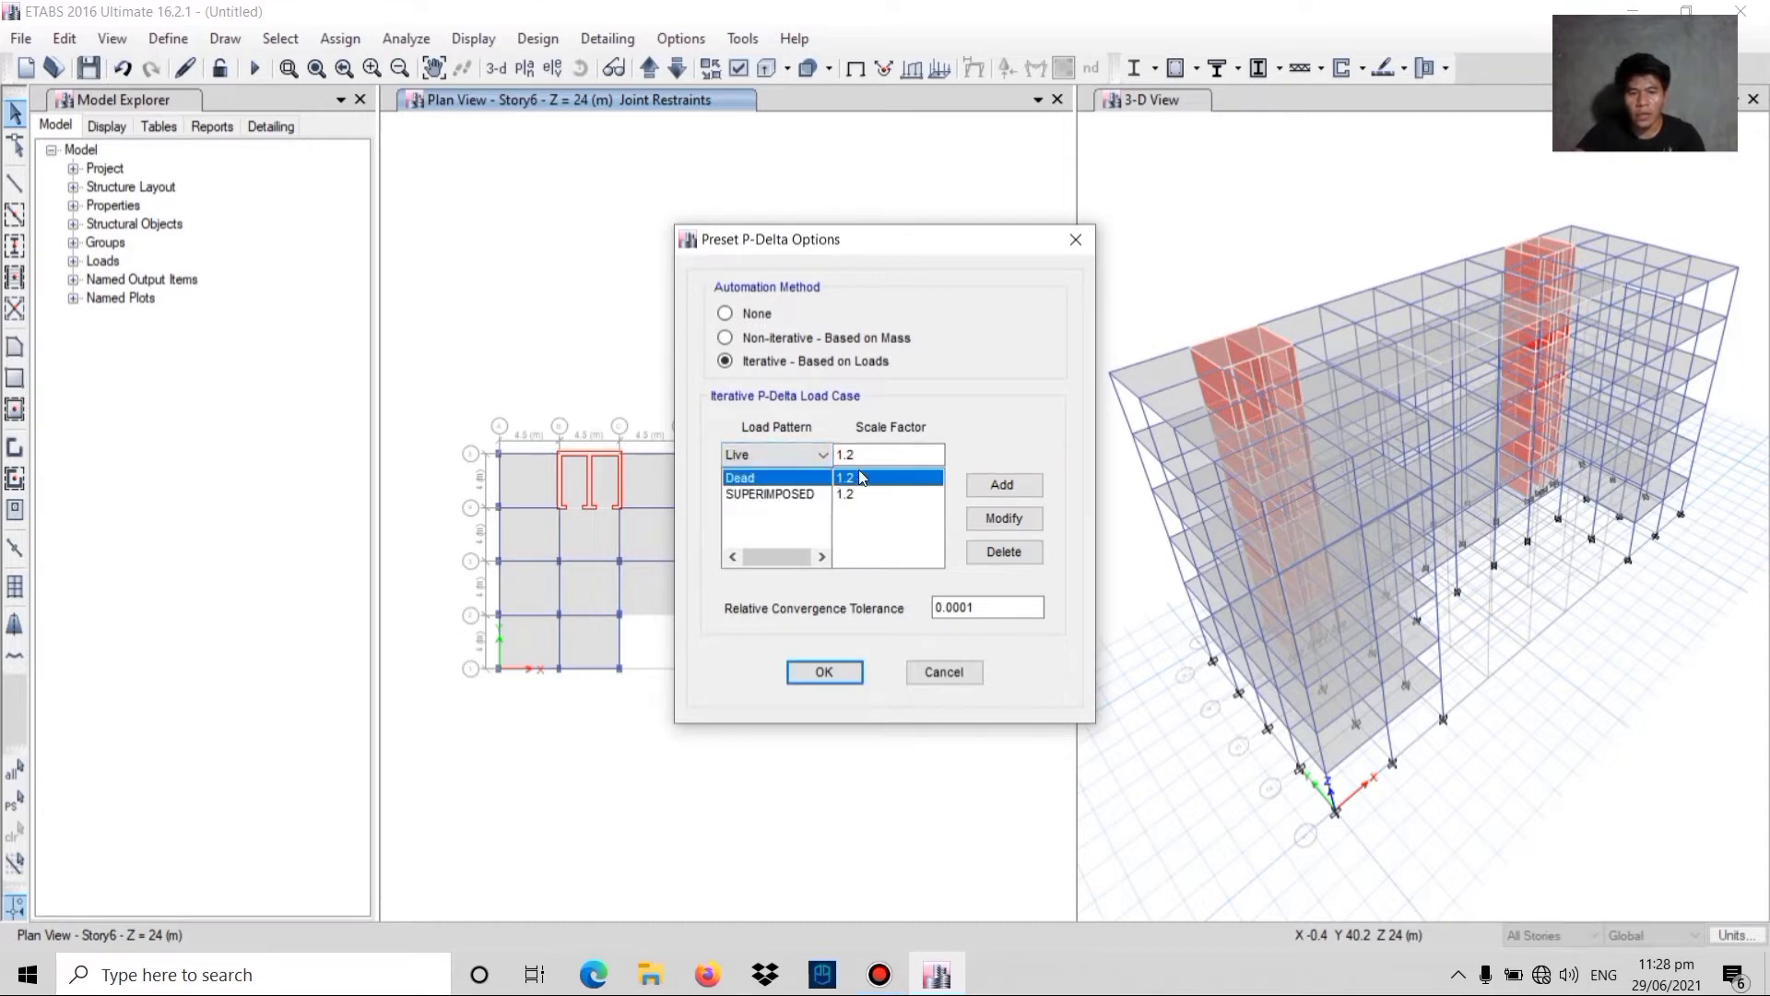
left_click(868, 456)
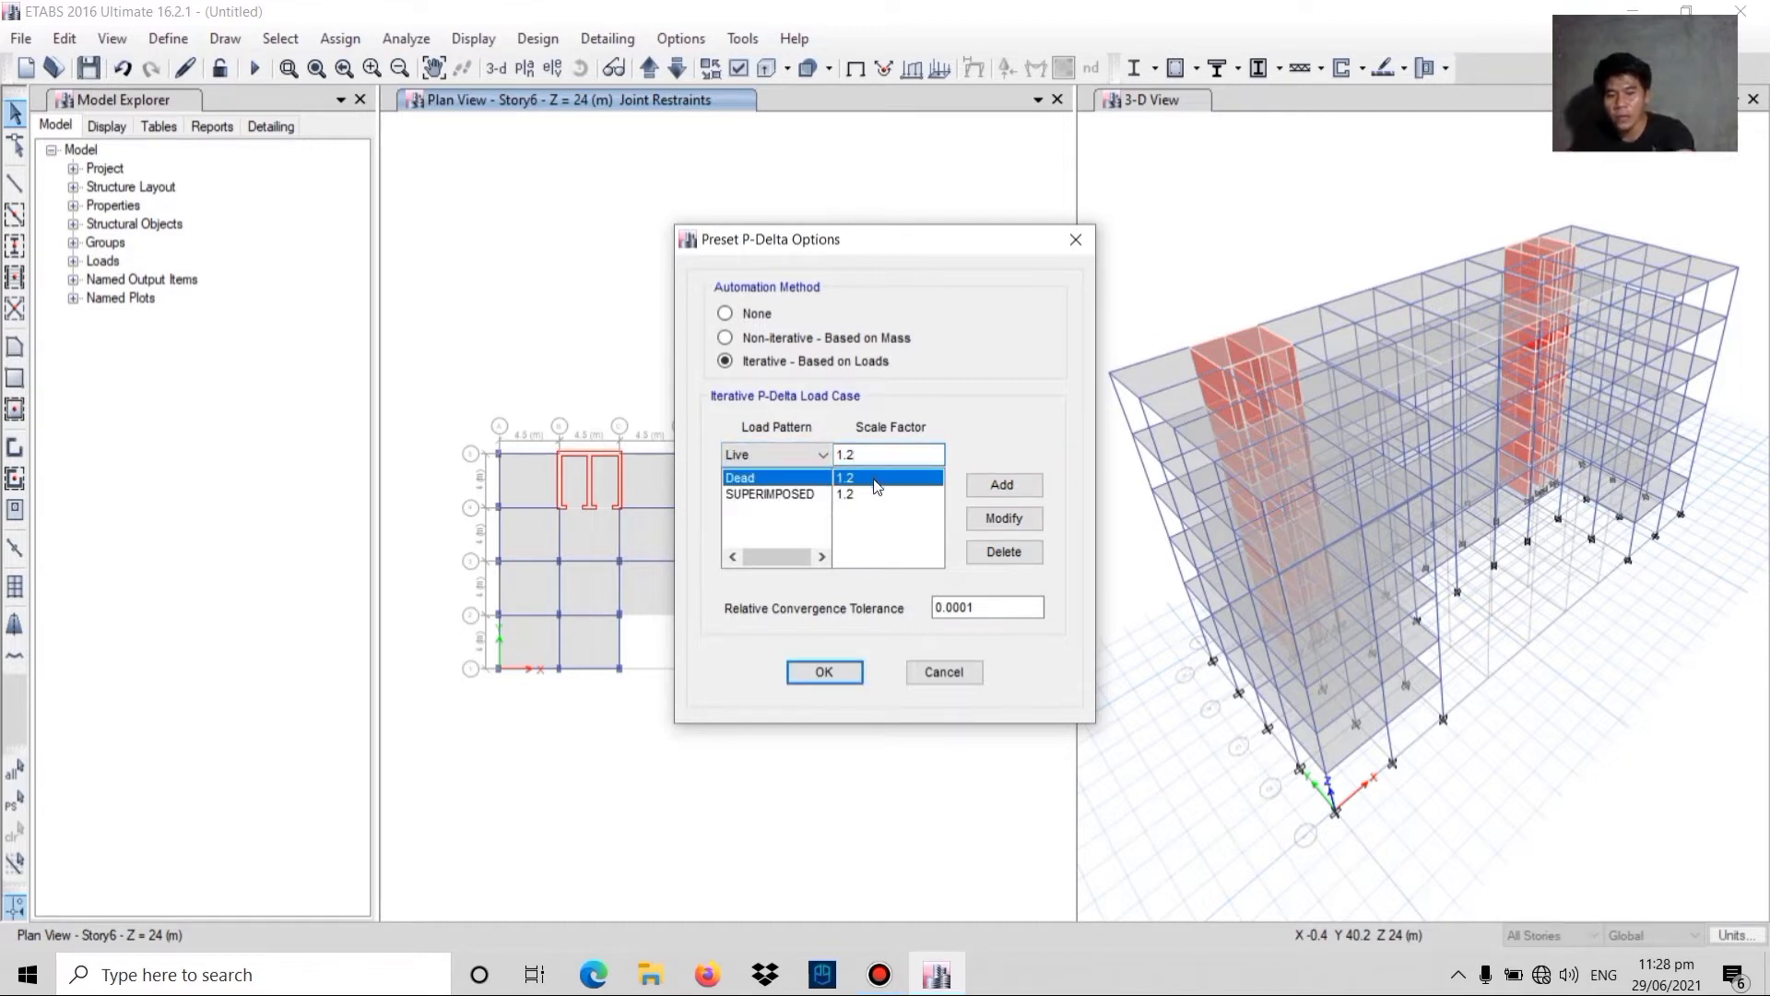
key("BackSpace")
key("BackSpace")
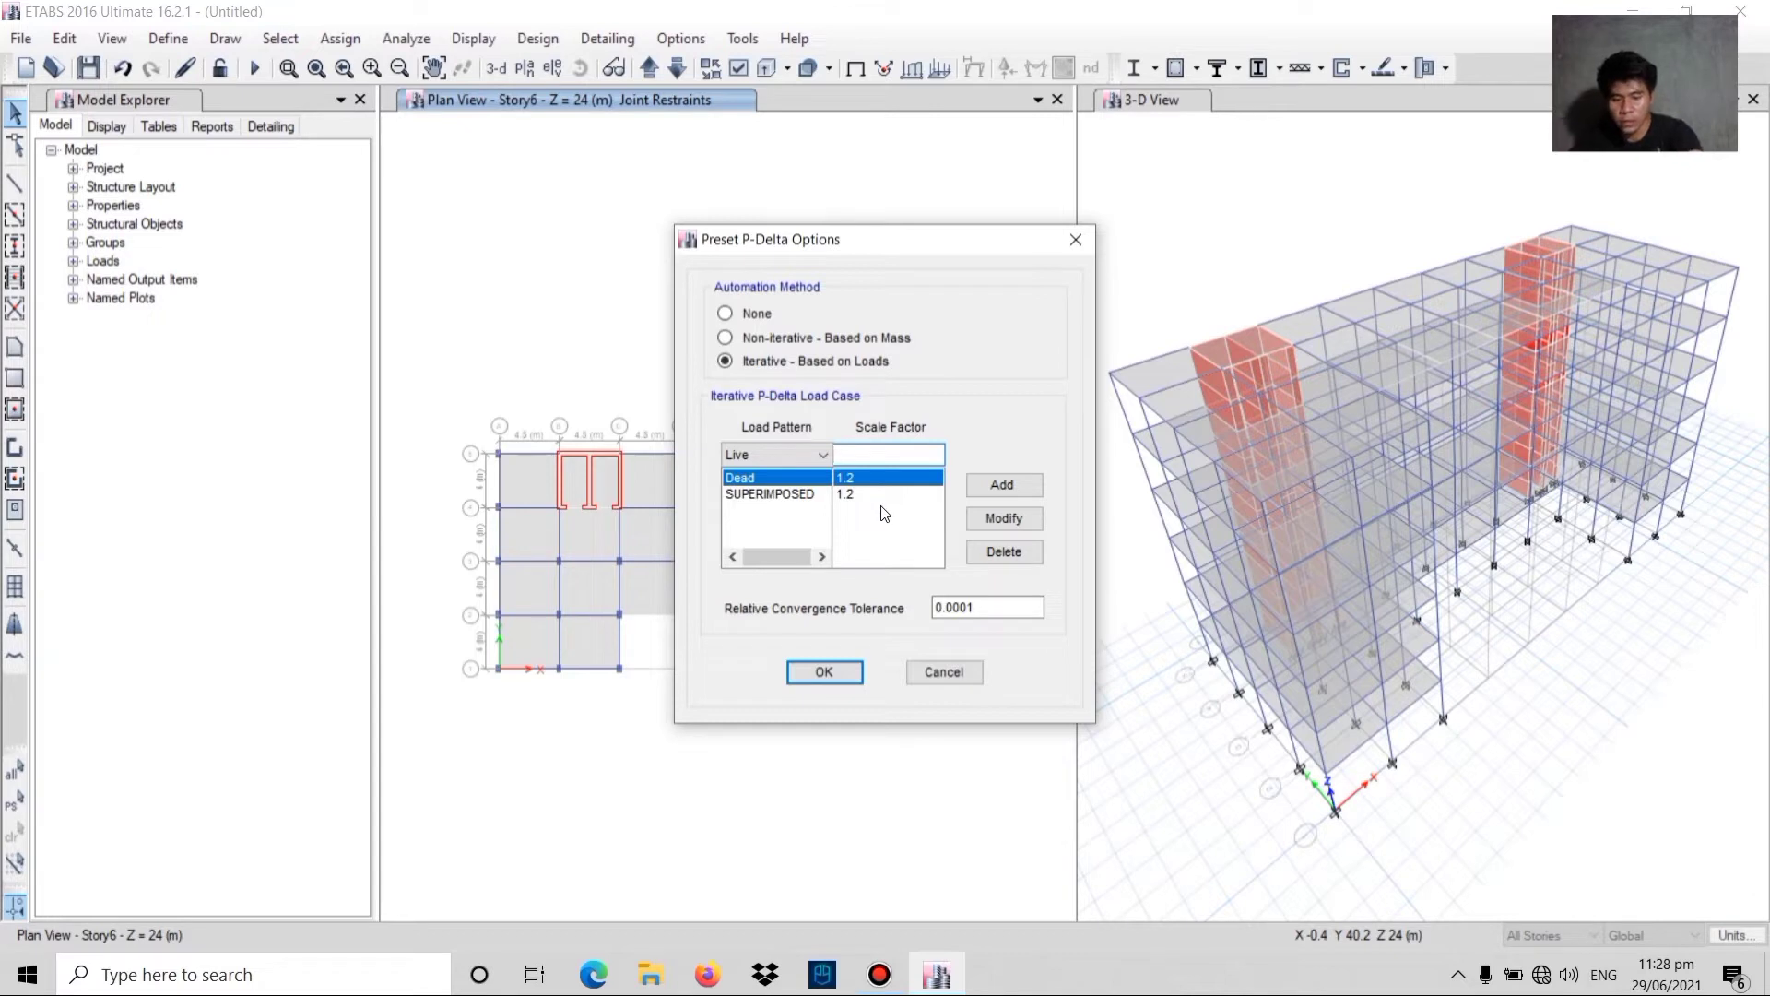
type("0.")
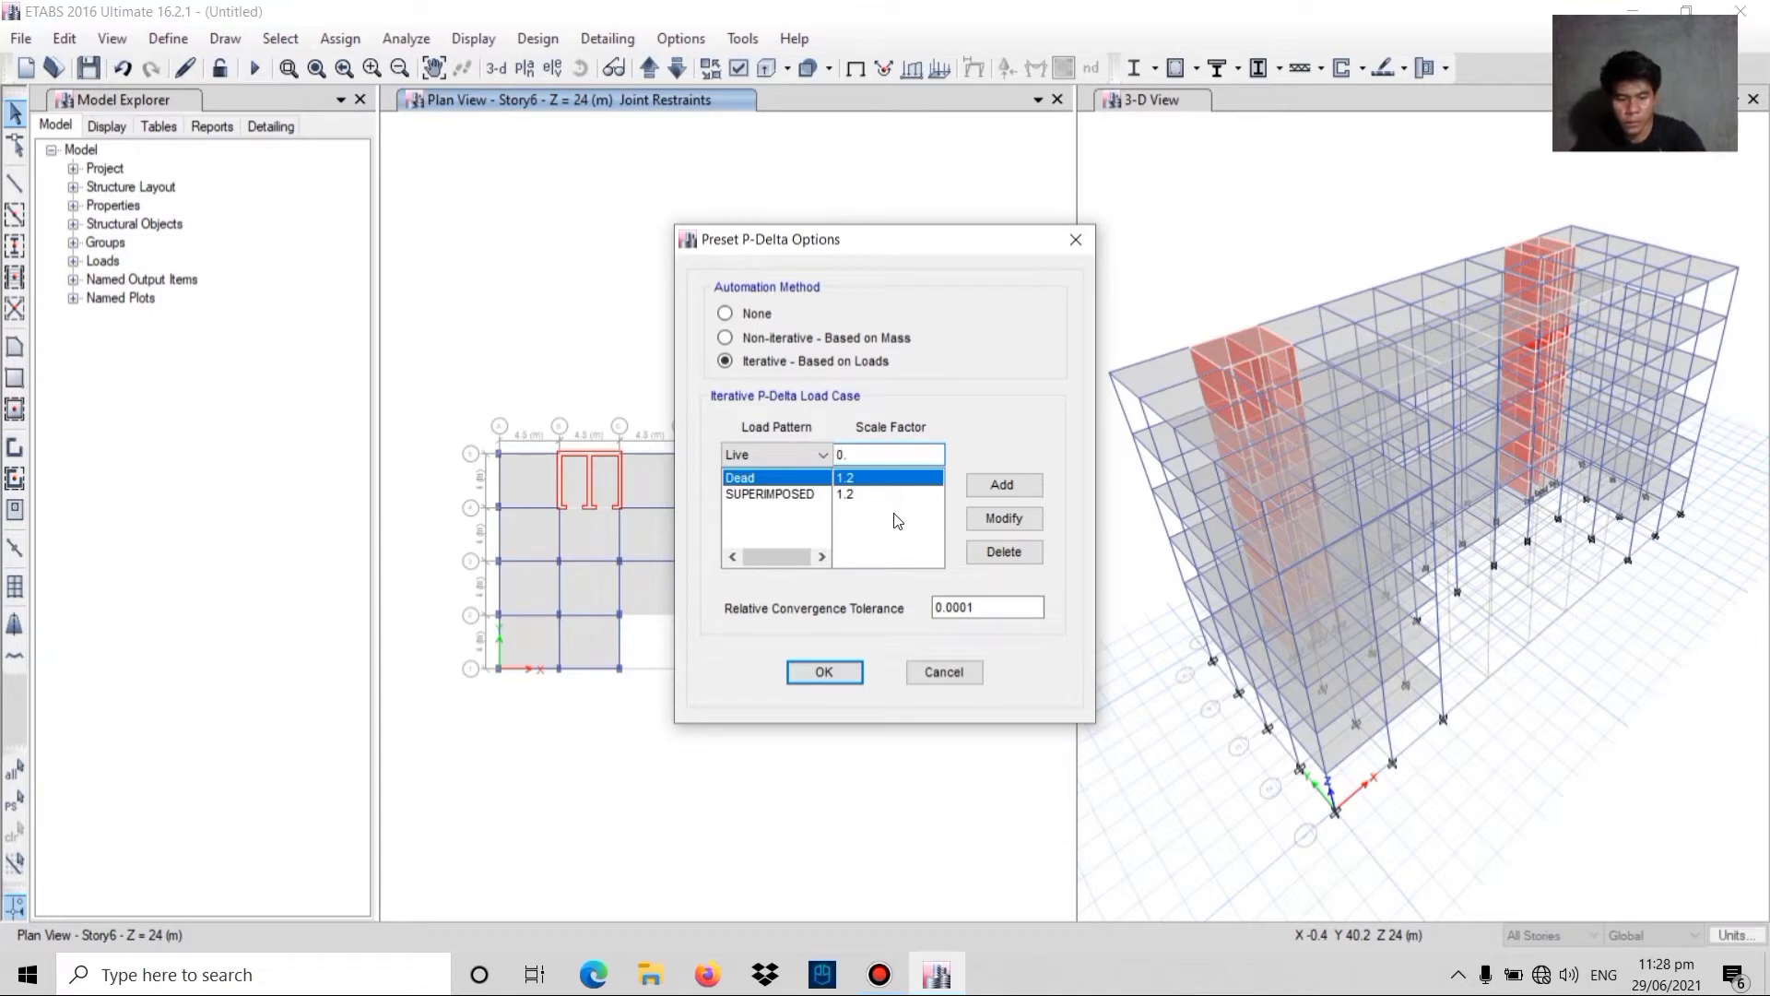
type("5")
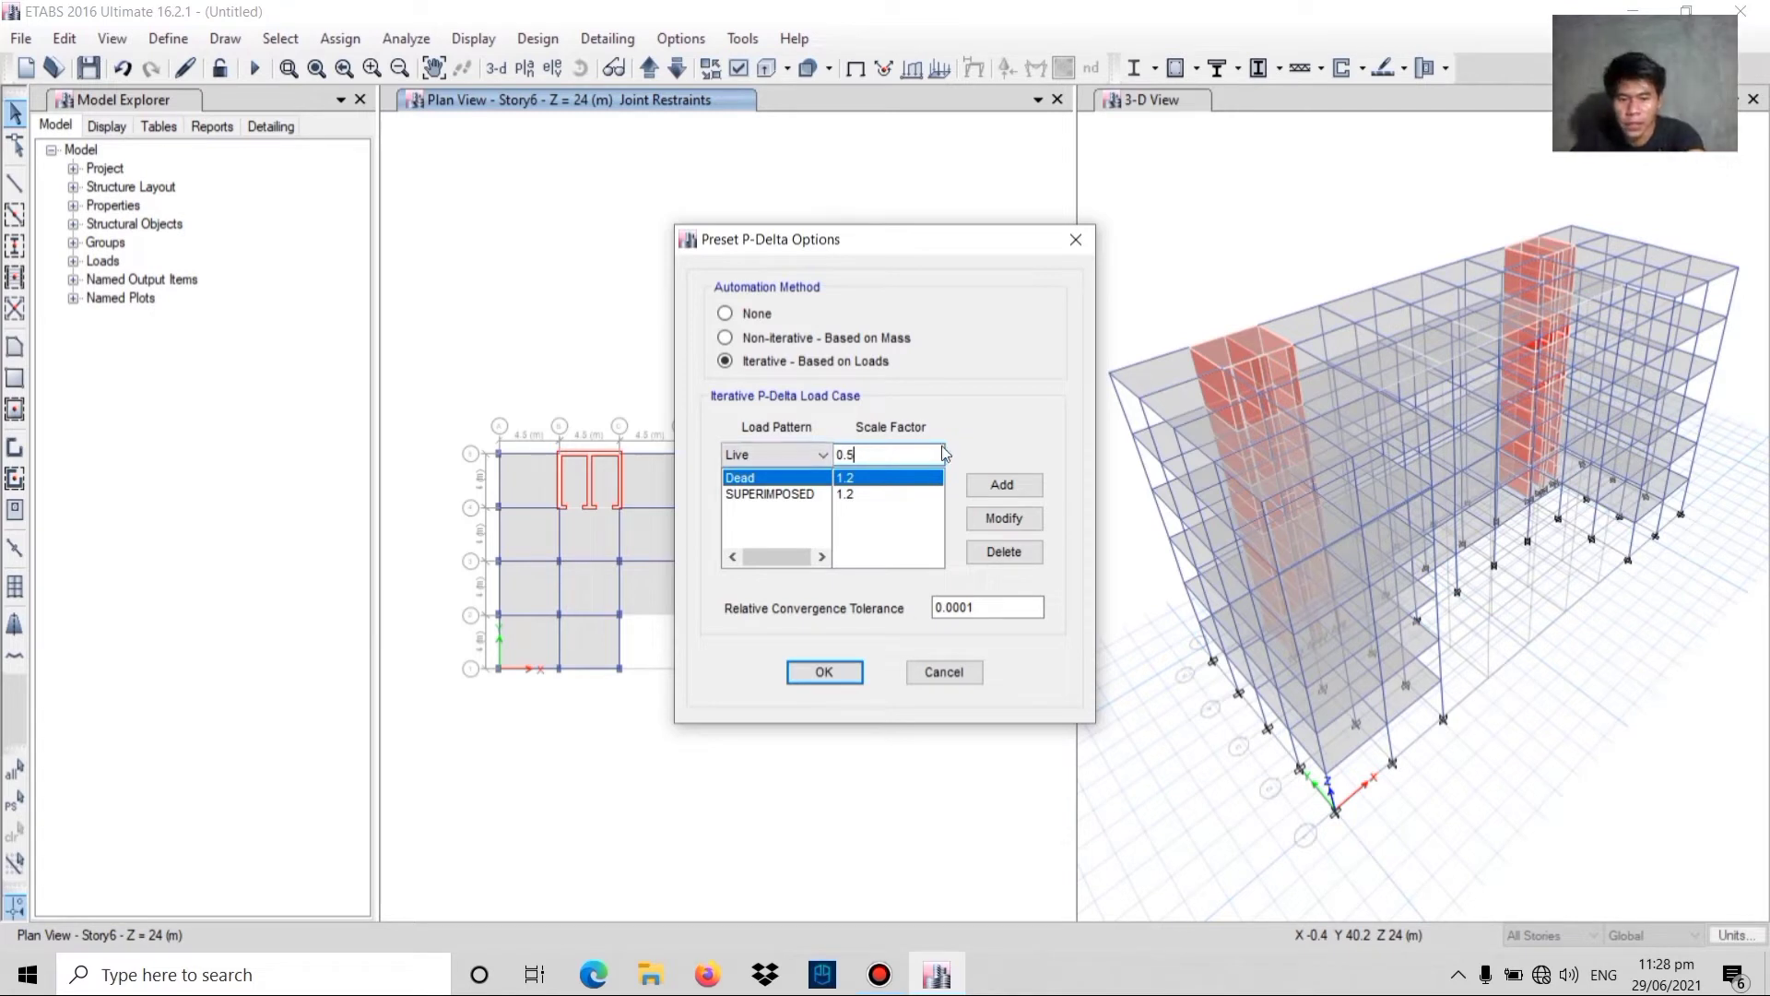
left_click(993, 490)
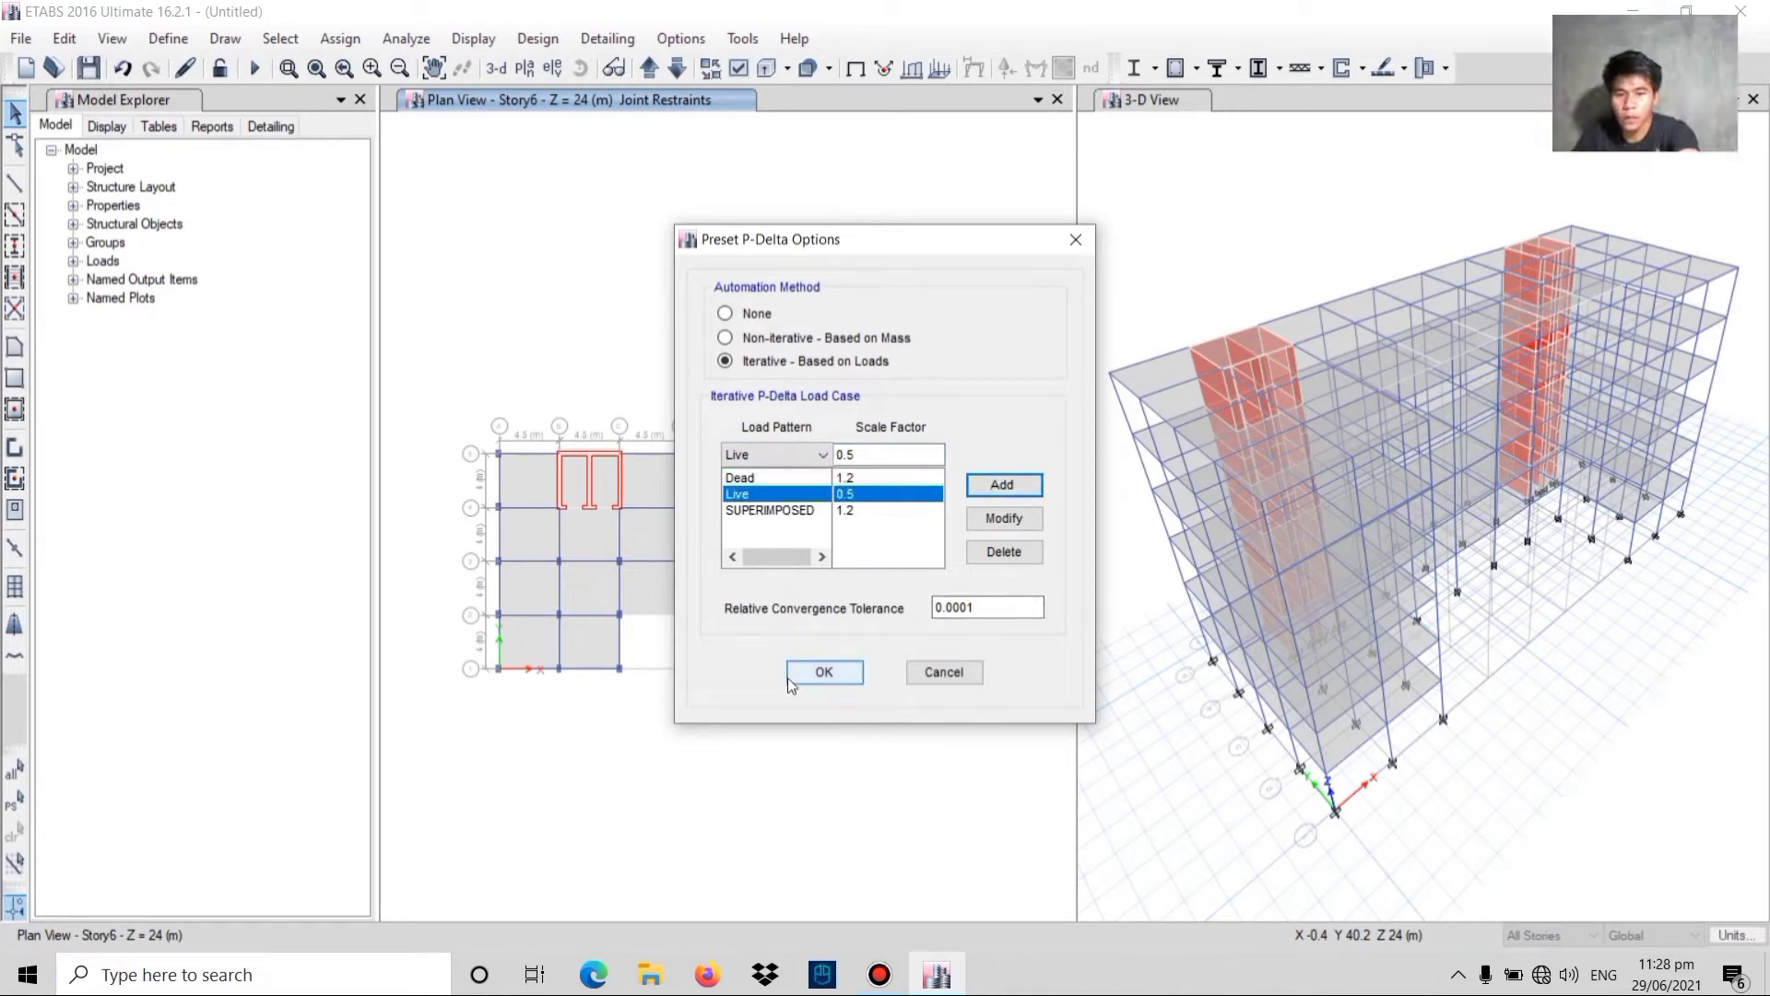
left_click(832, 669)
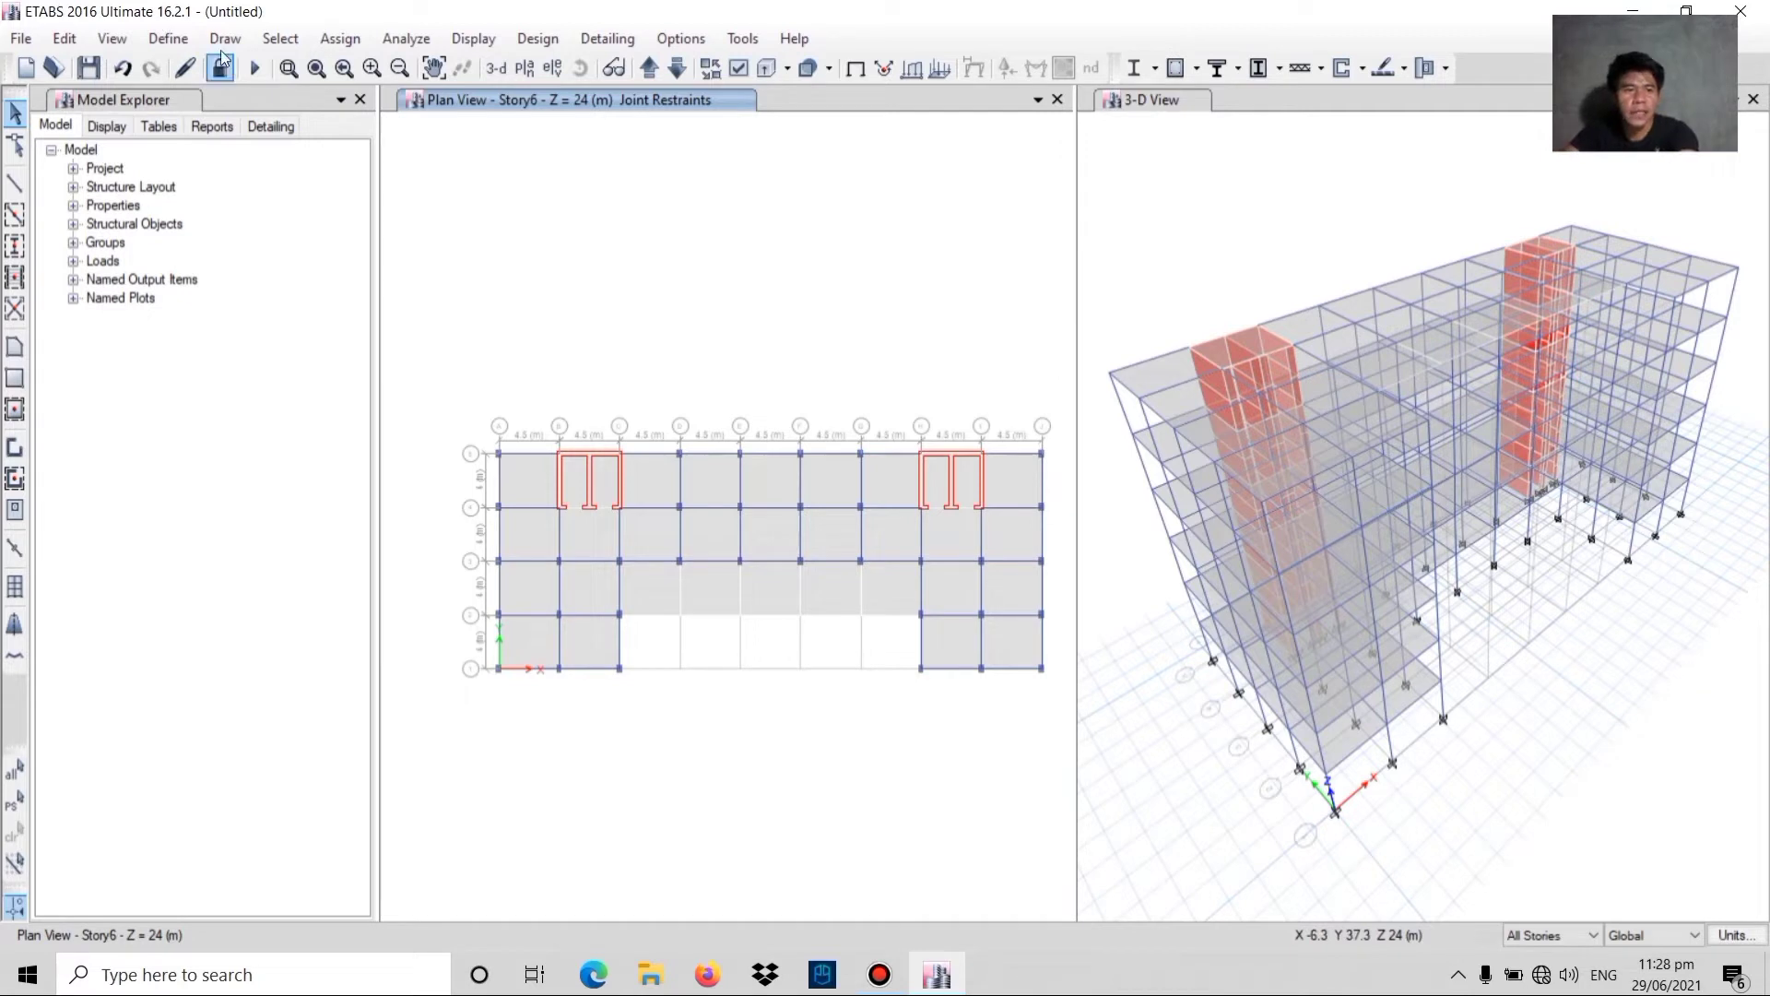
- Open the load case definitions and review the existing Dead, Live, SUPERIMPOSED and STATIC EQ cases
left_click(183, 41)
left_click(184, 42)
left_click(168, 39)
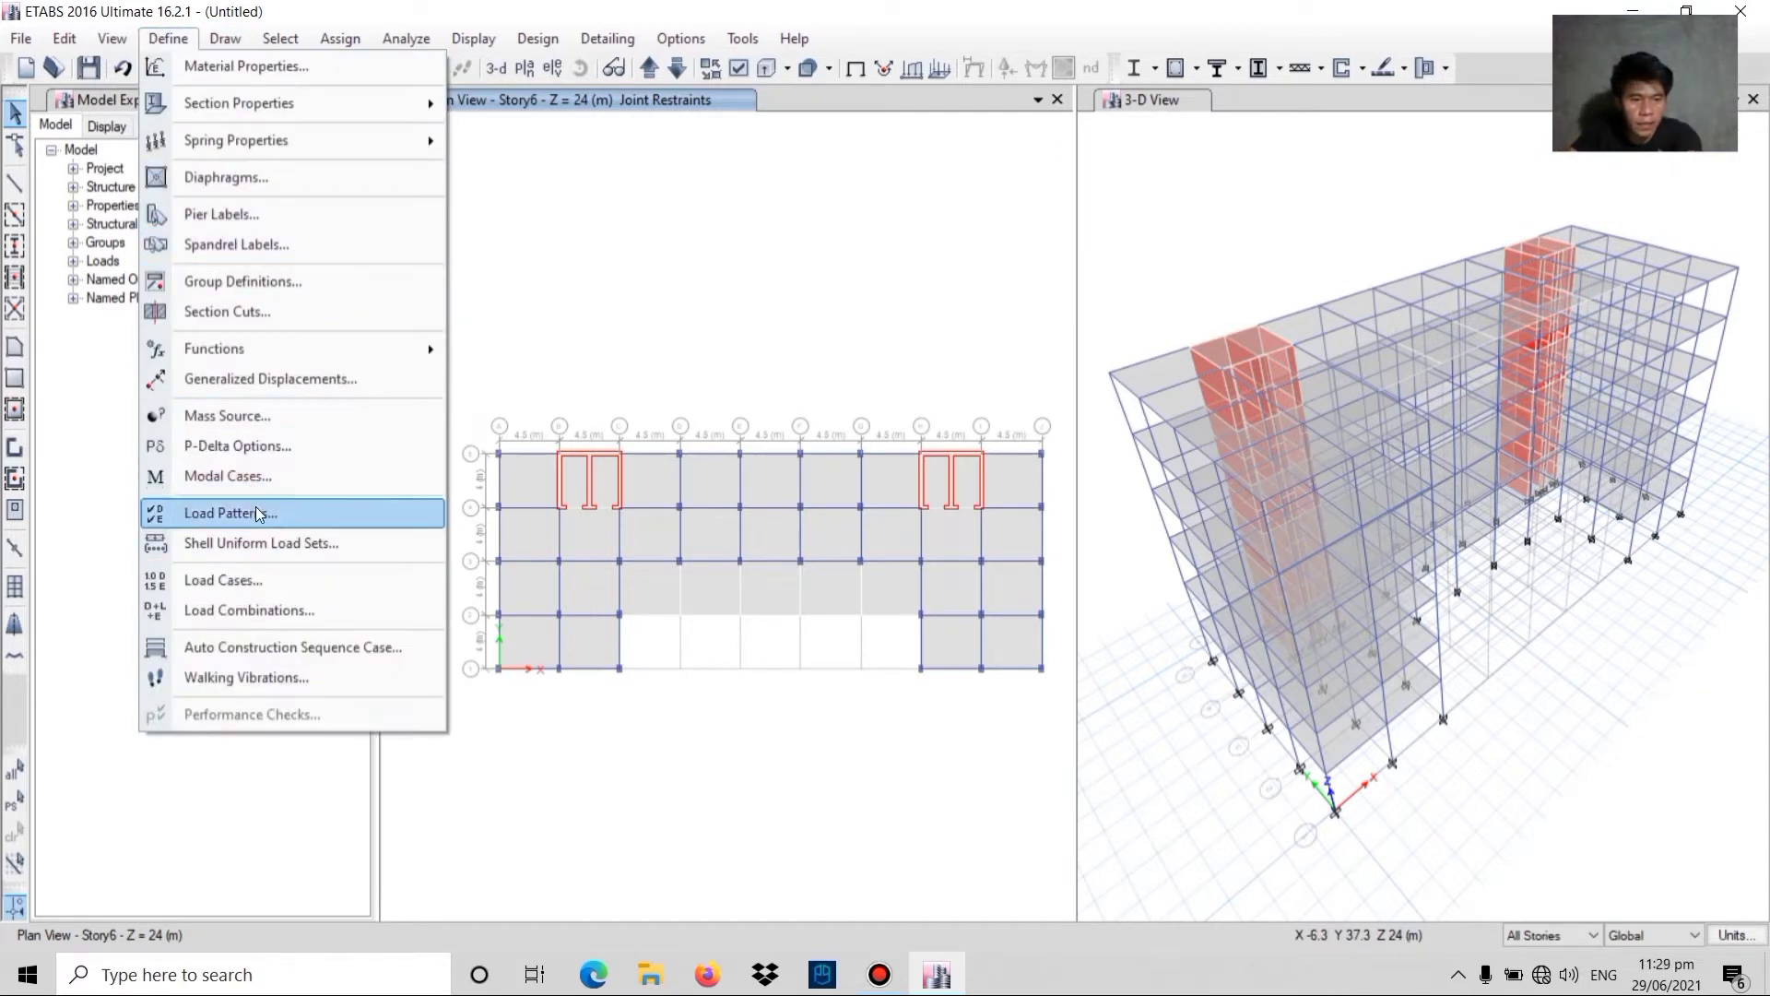
left_click(287, 588)
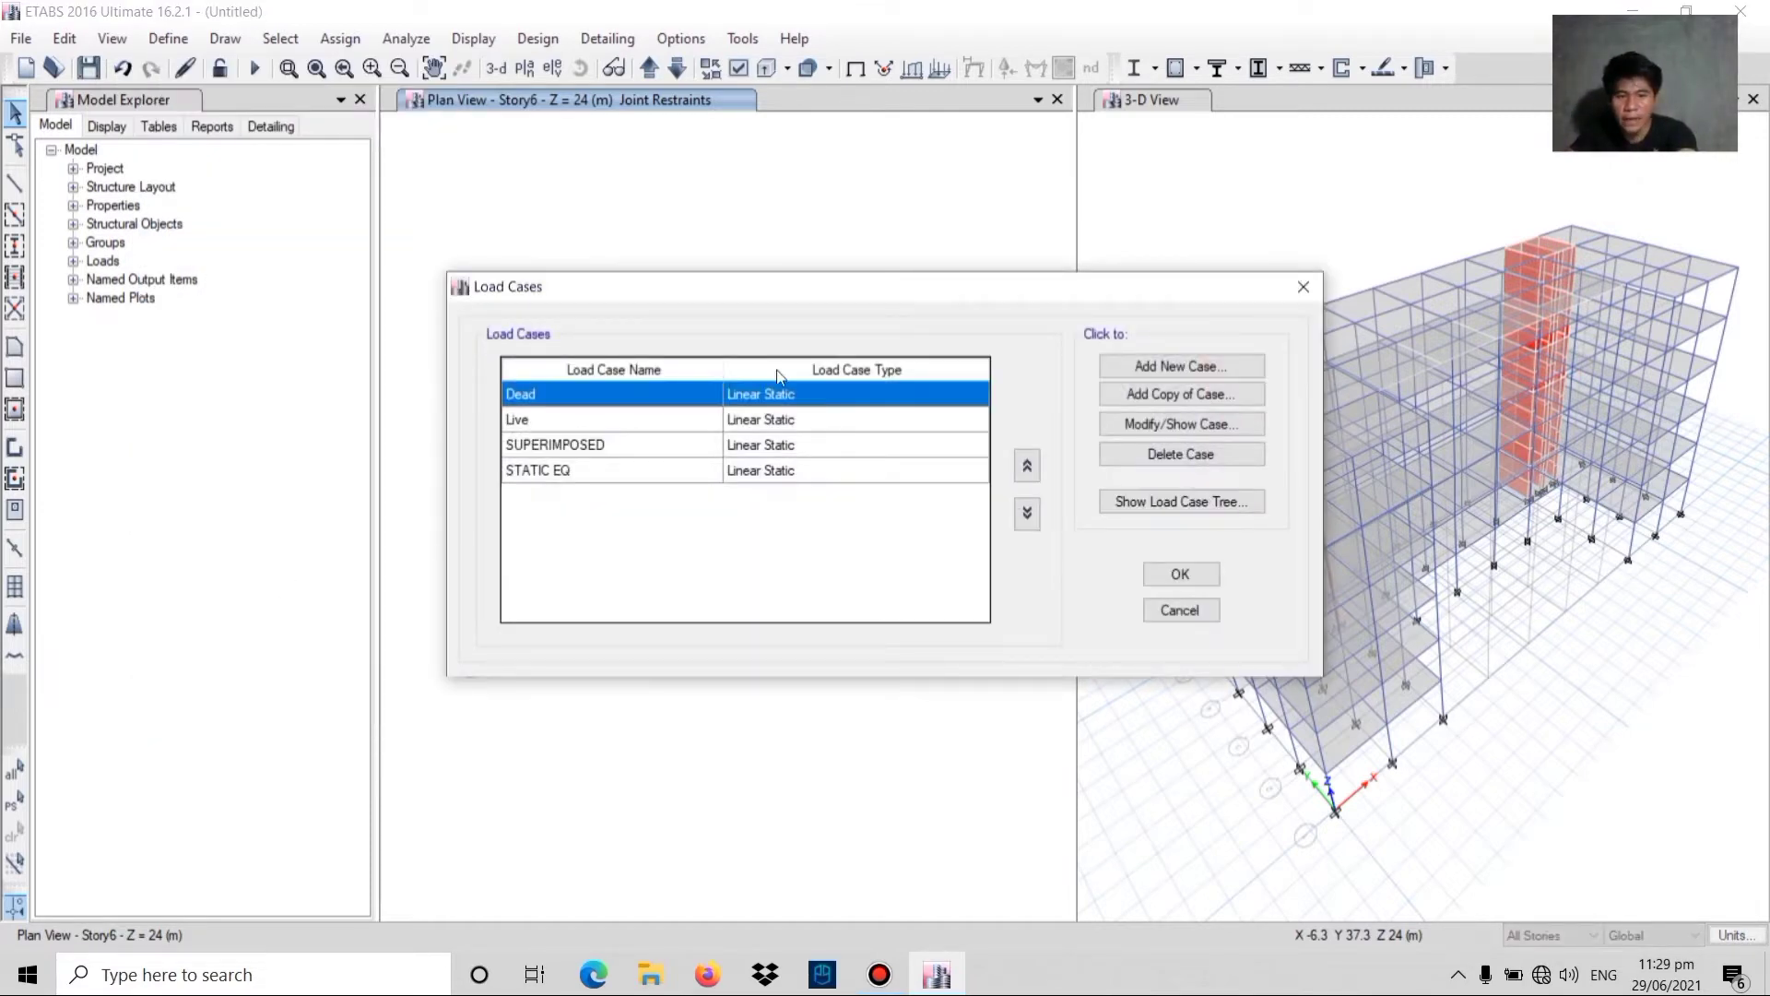
left_click(564, 419)
left_click(561, 444)
left_click(557, 472)
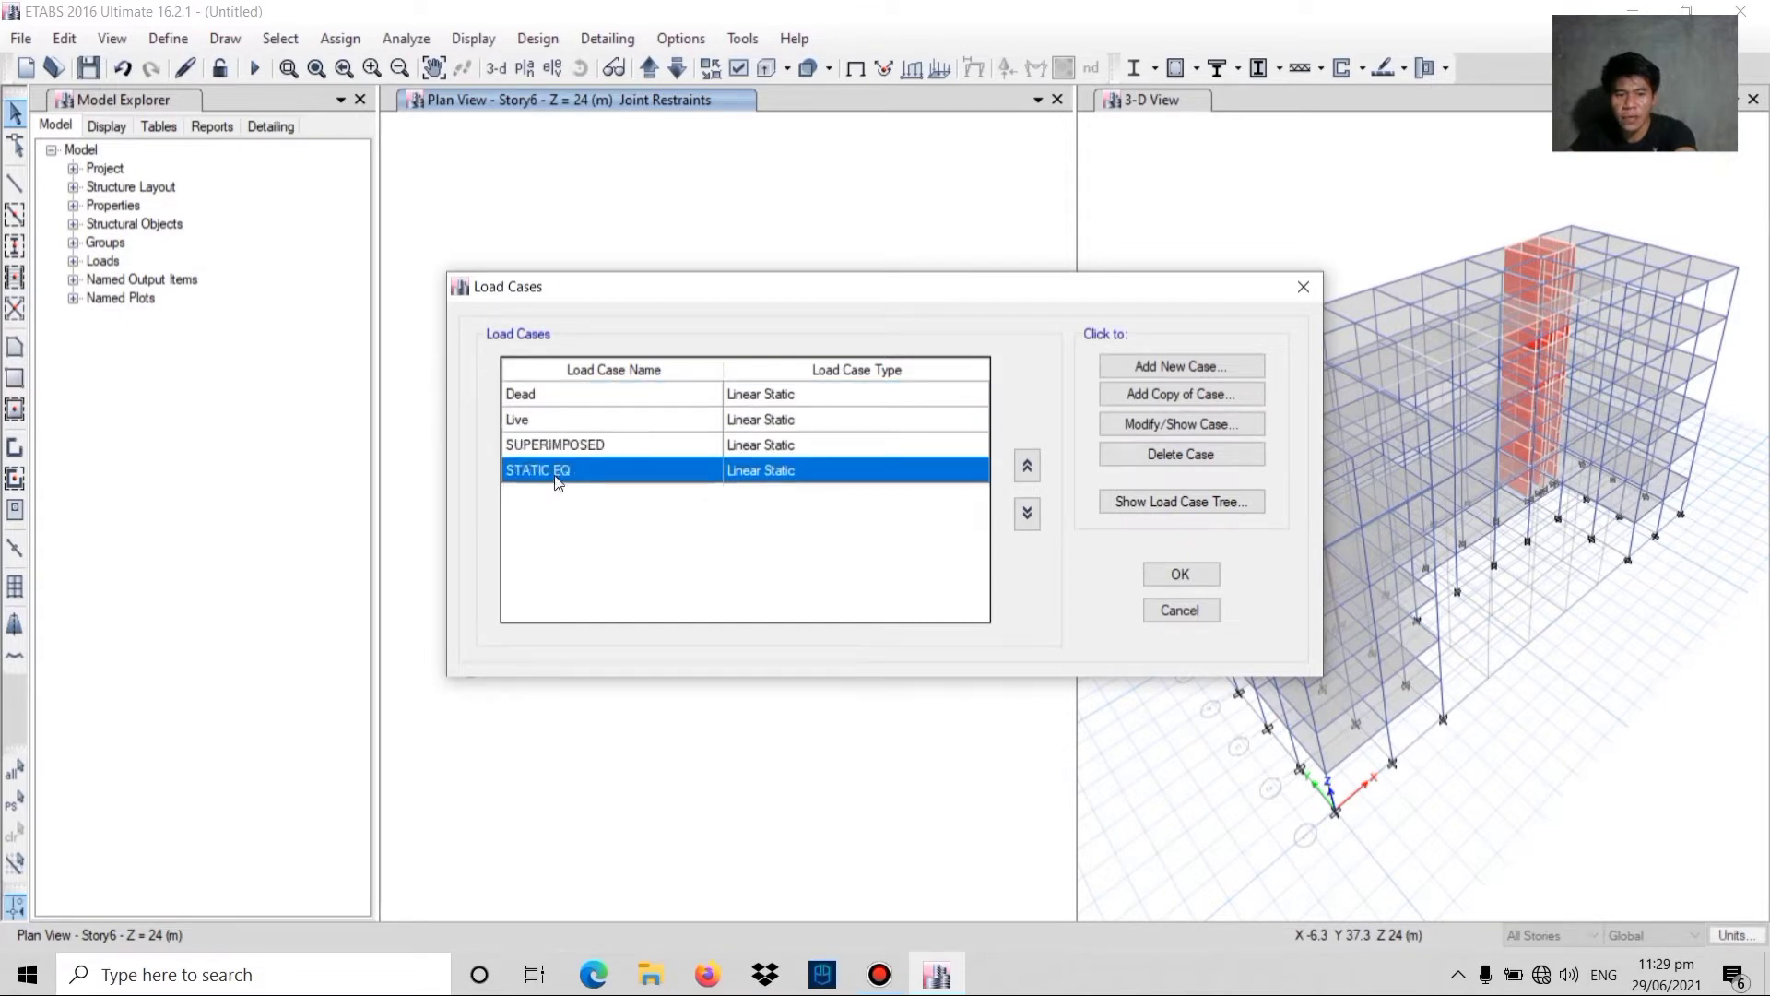
left_click(553, 445)
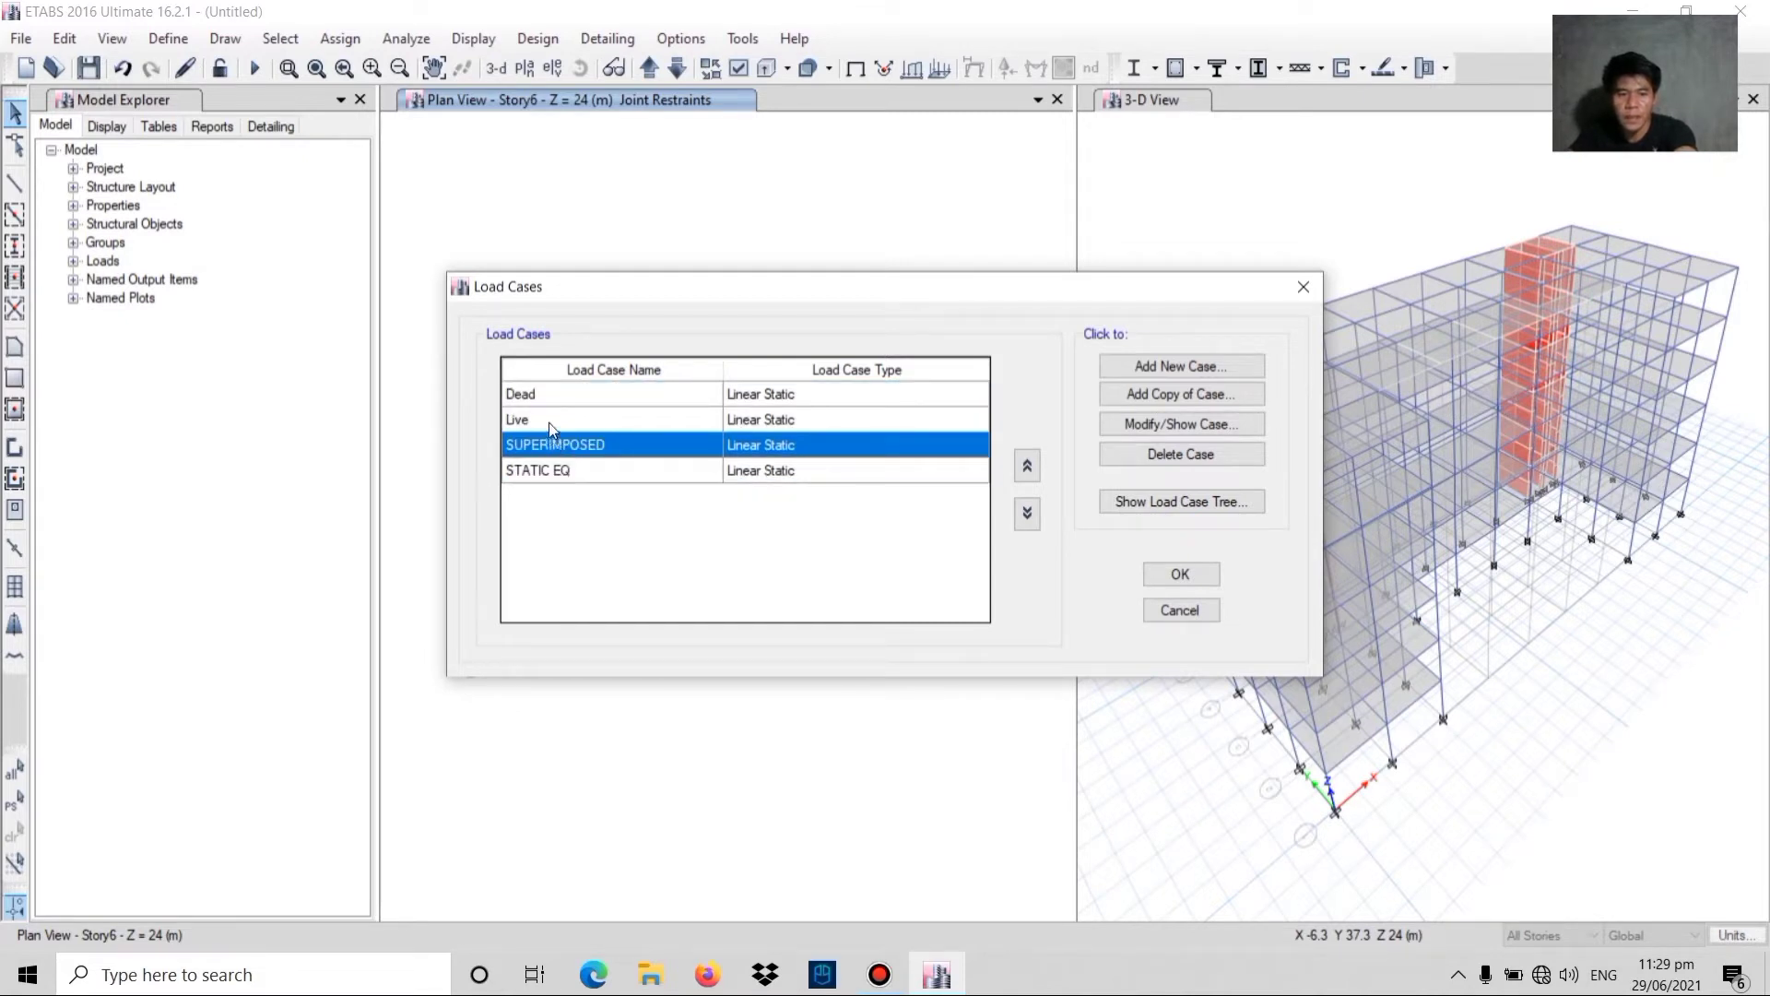
left_click(550, 423)
left_click(547, 406)
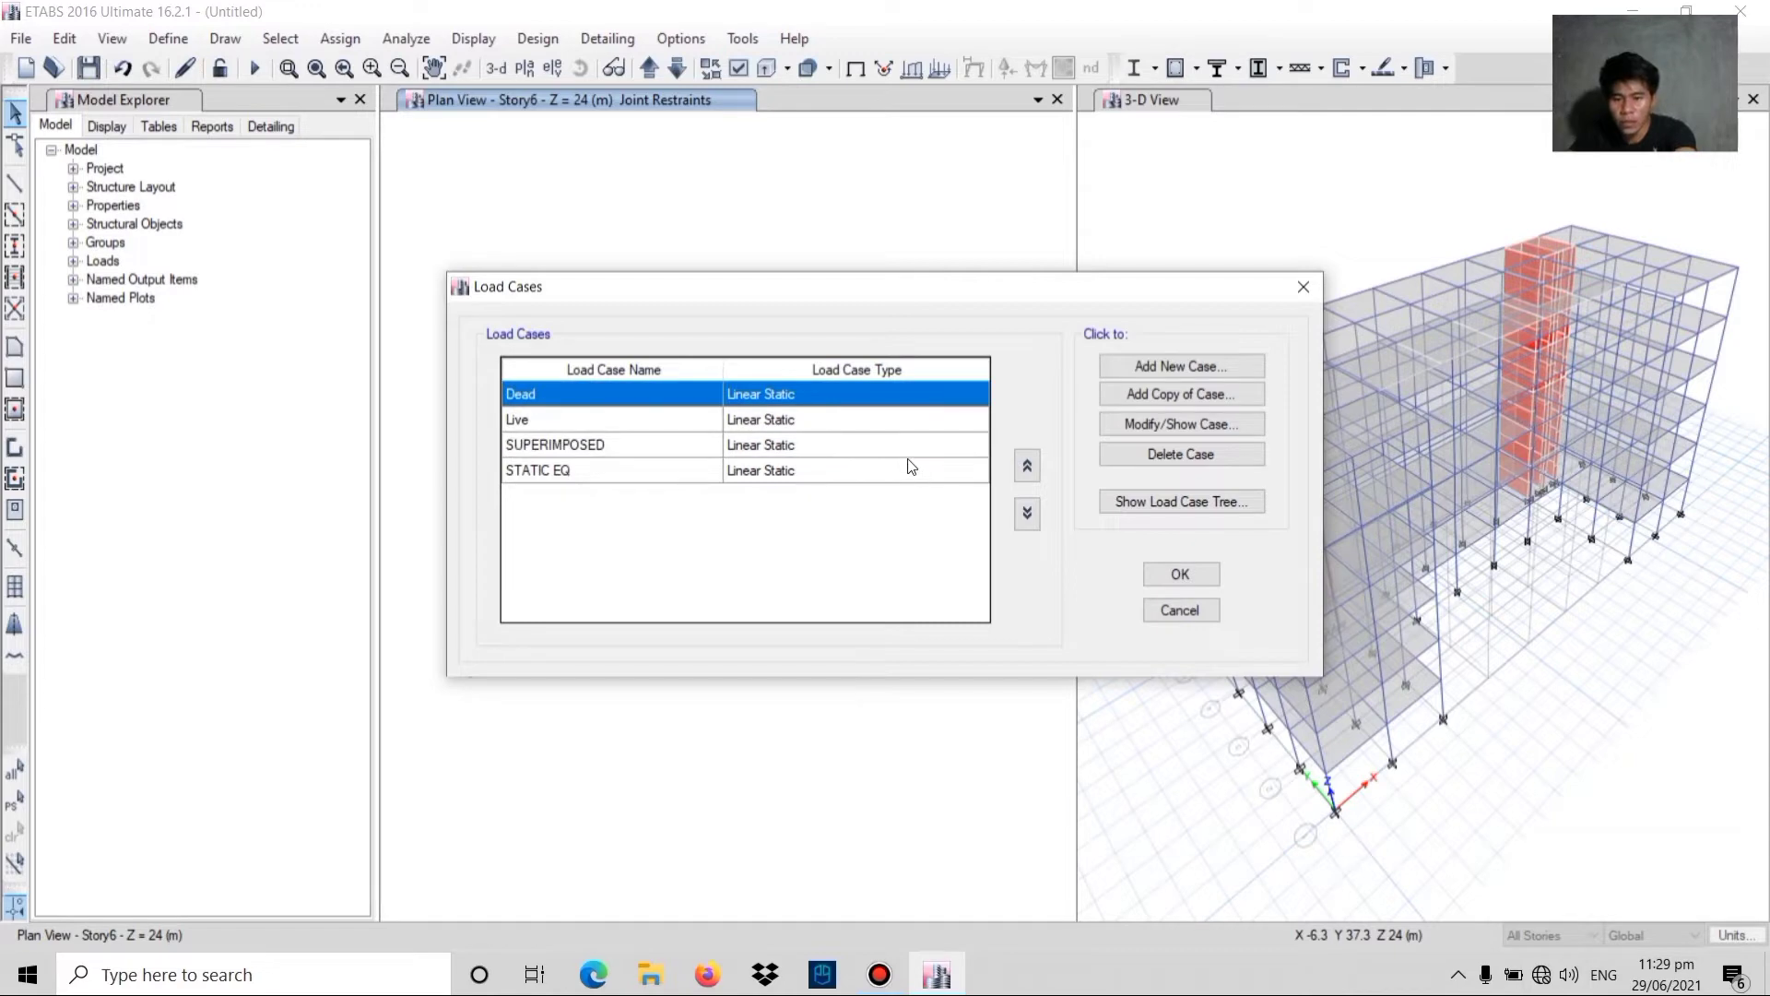
- Create a new load case named RS LOAD and set its type to Response Spectrum
left_click(1148, 371)
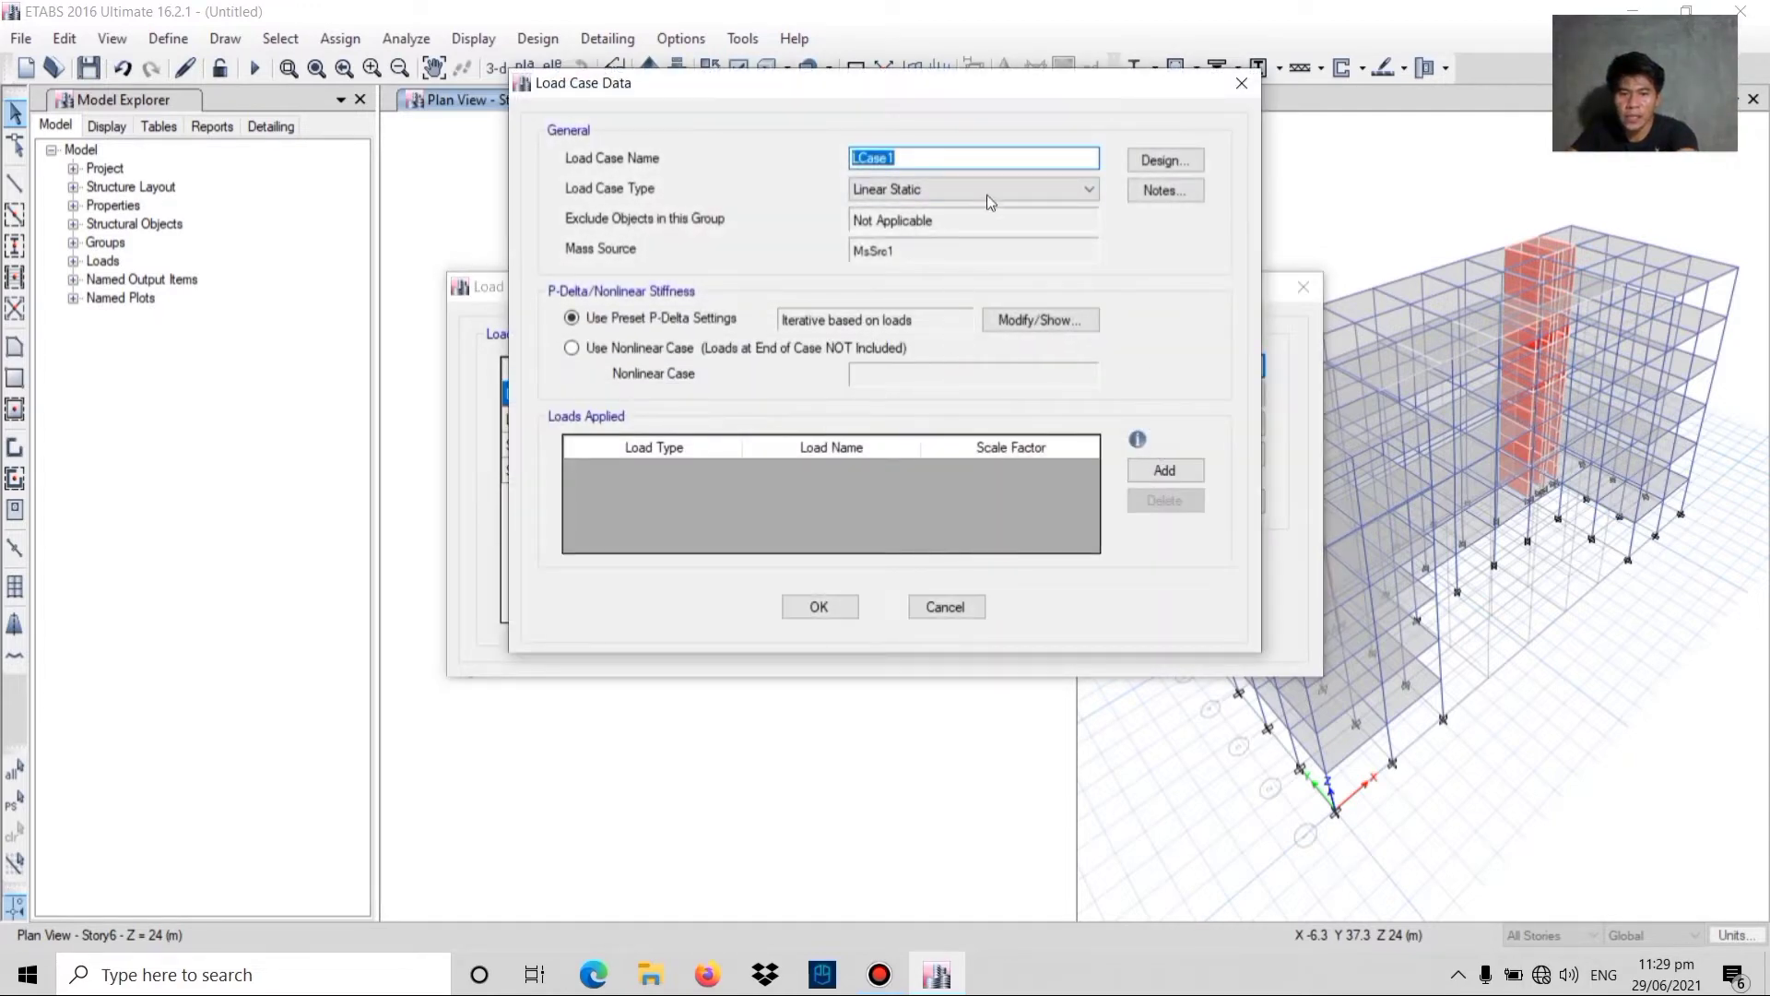
left_click(983, 157)
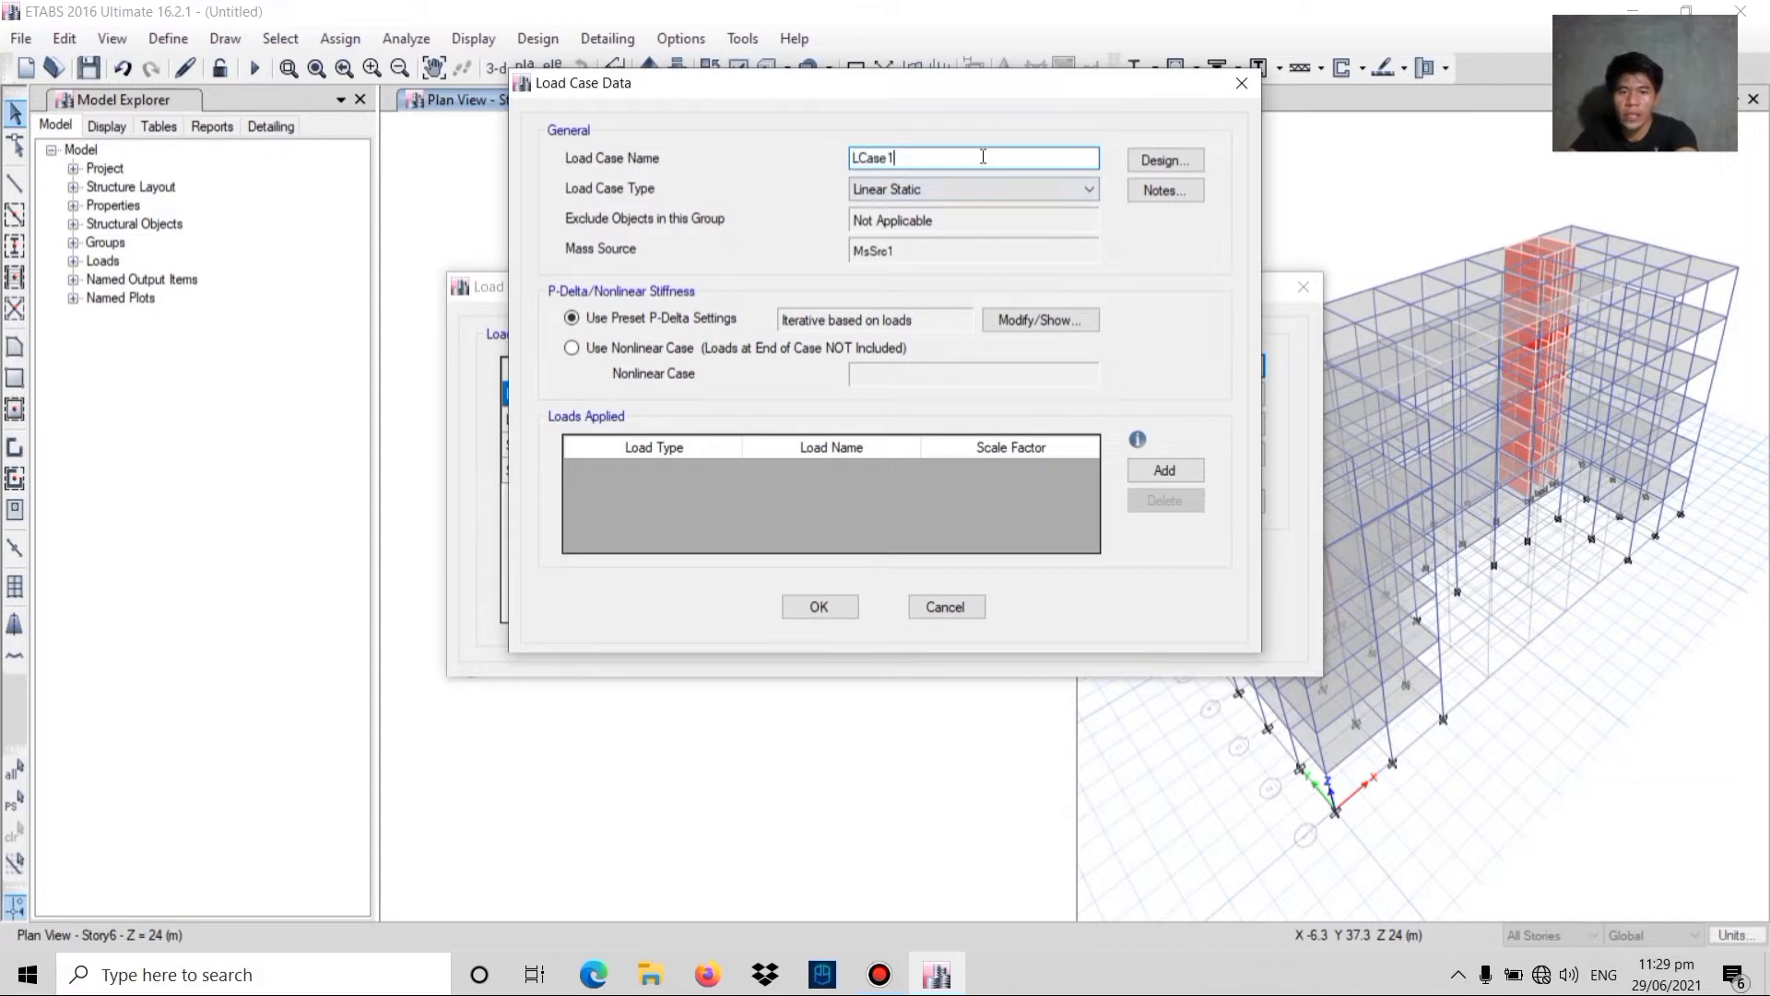
key("BackSpace")
key("BackSpace")
key("BackSpace")
key("BackSpace")
key("BackSpace")
key("BackSpace")
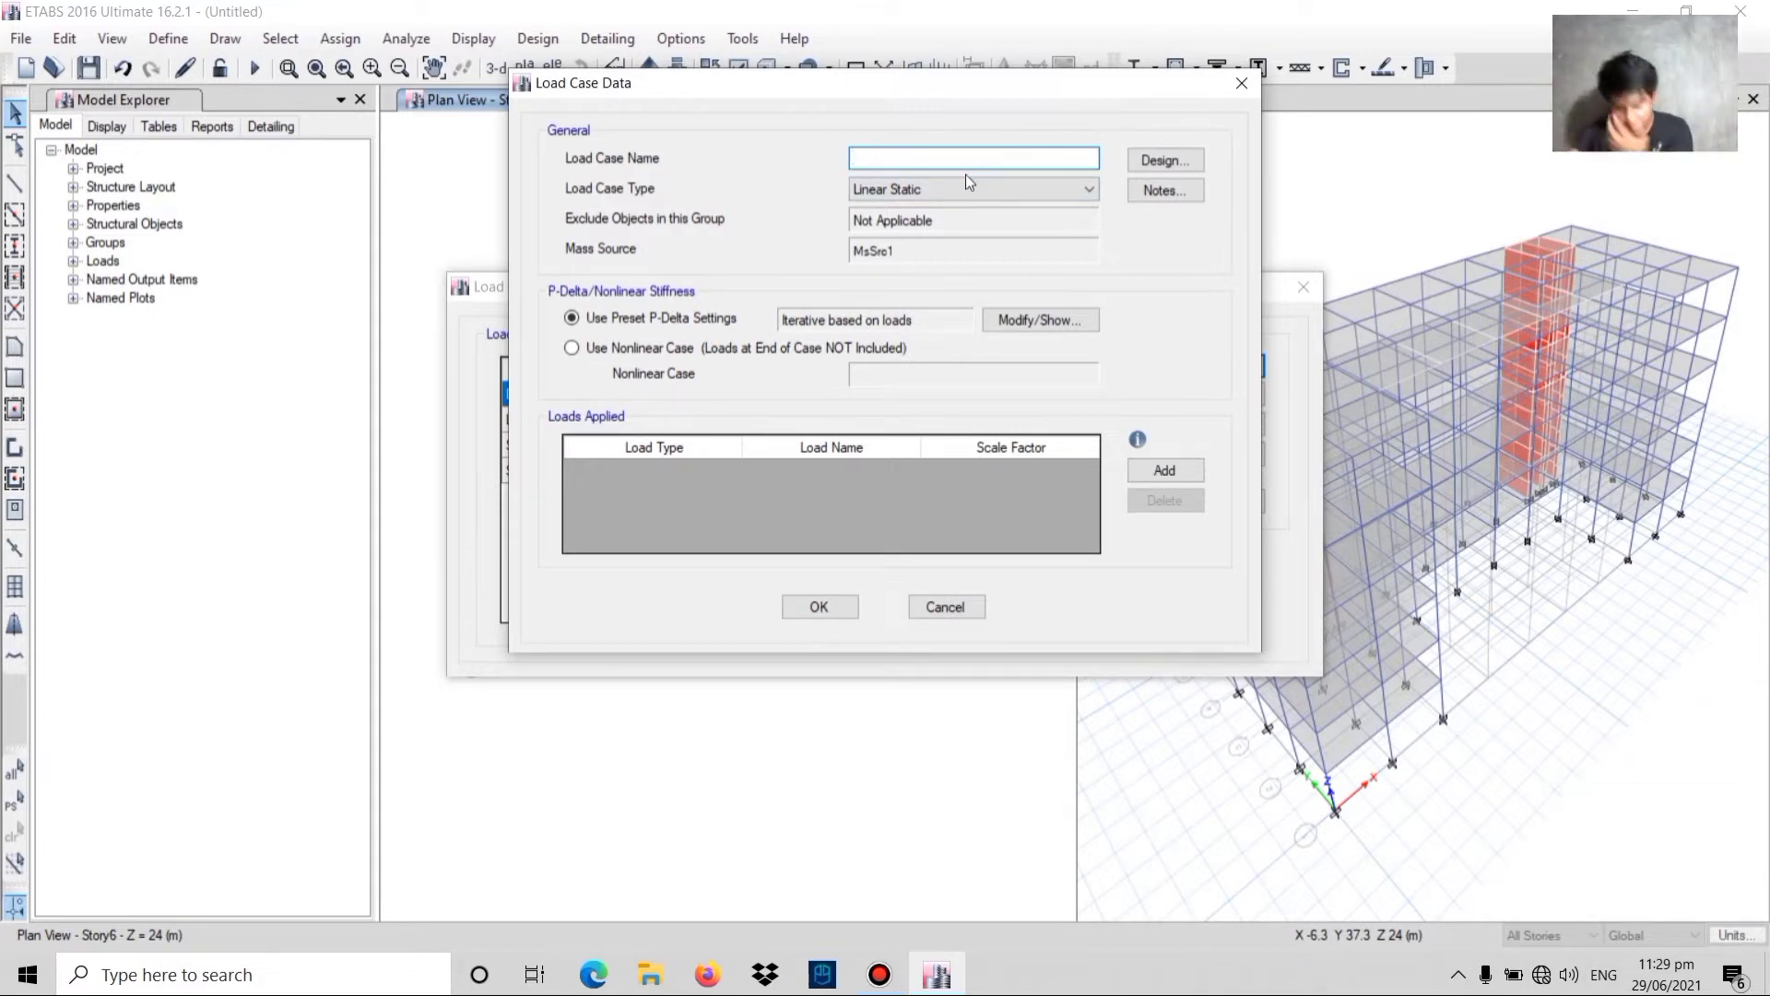
type("R")
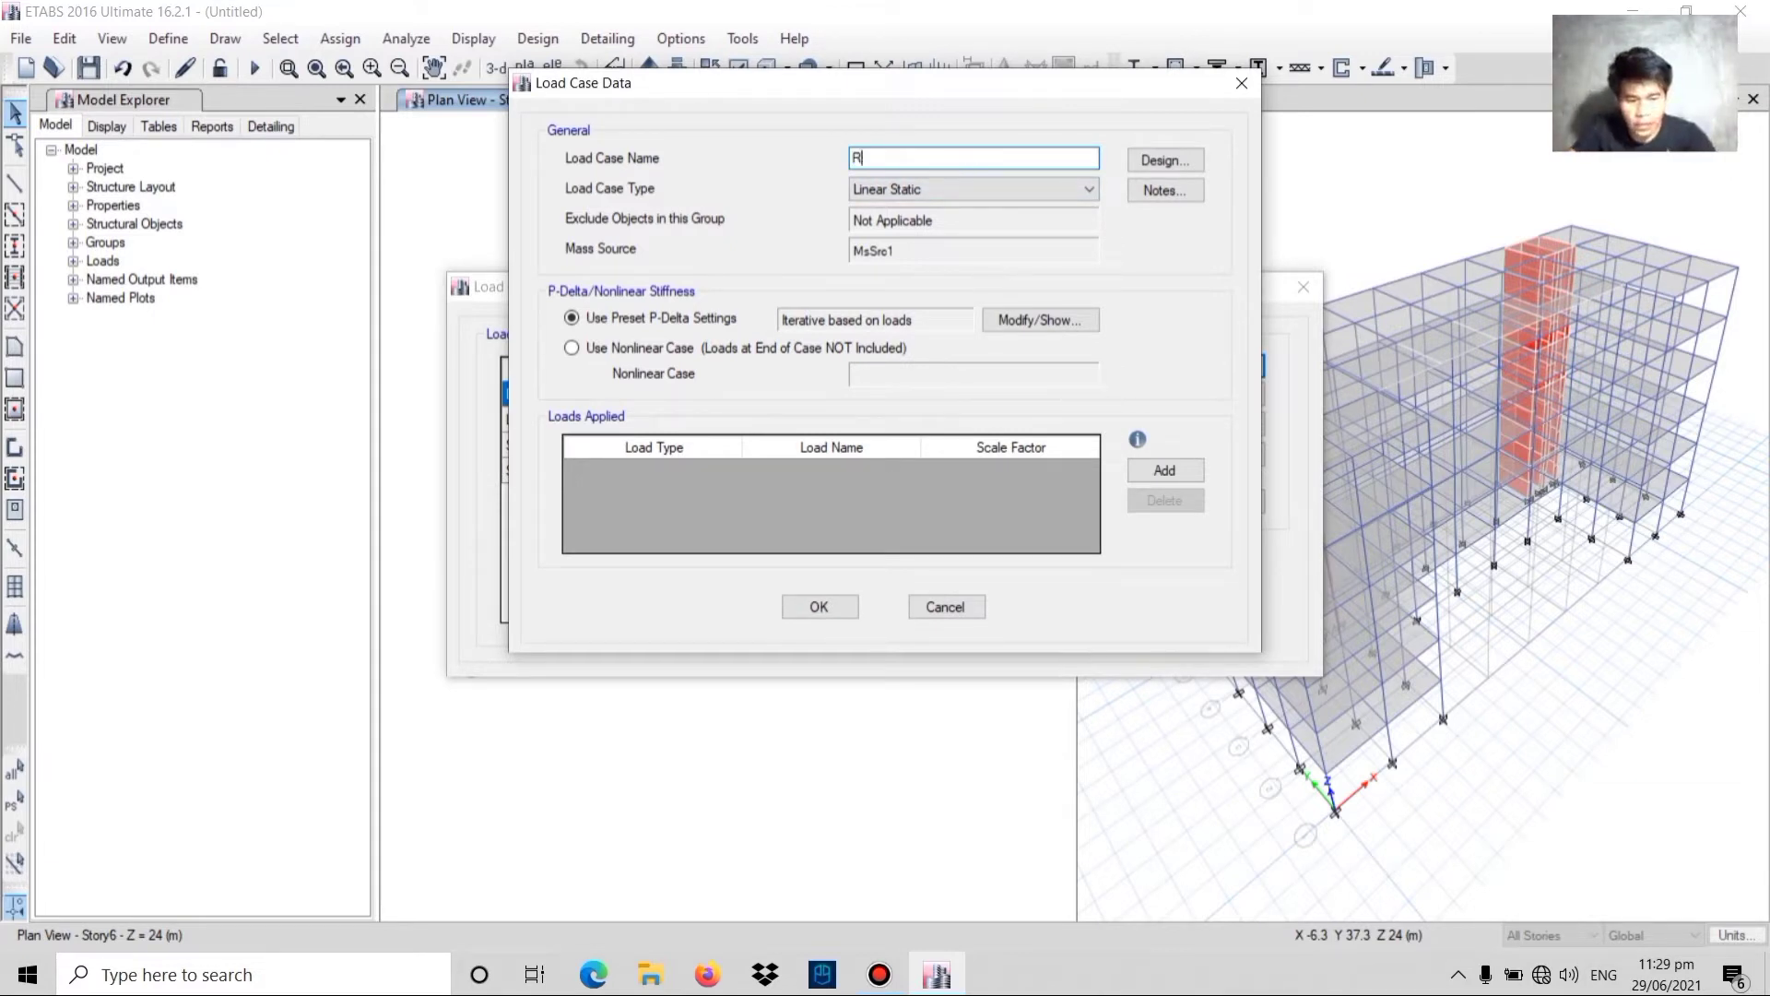
type("S ")
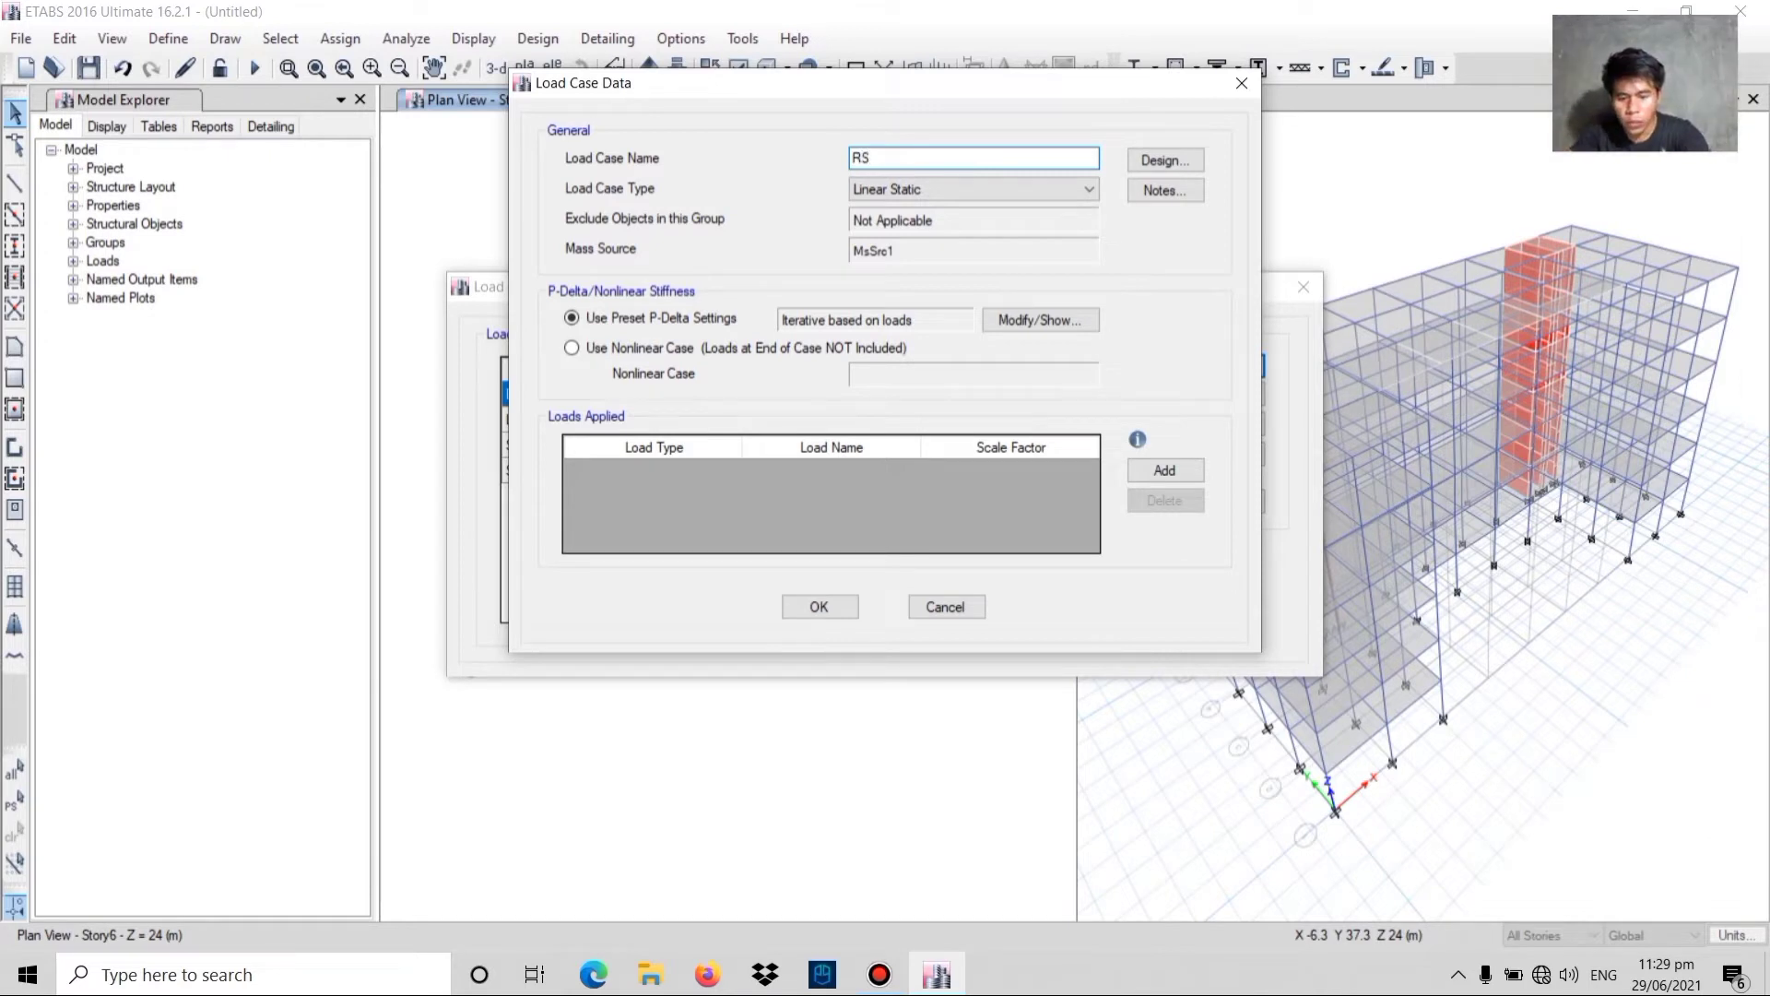
type("LOAD")
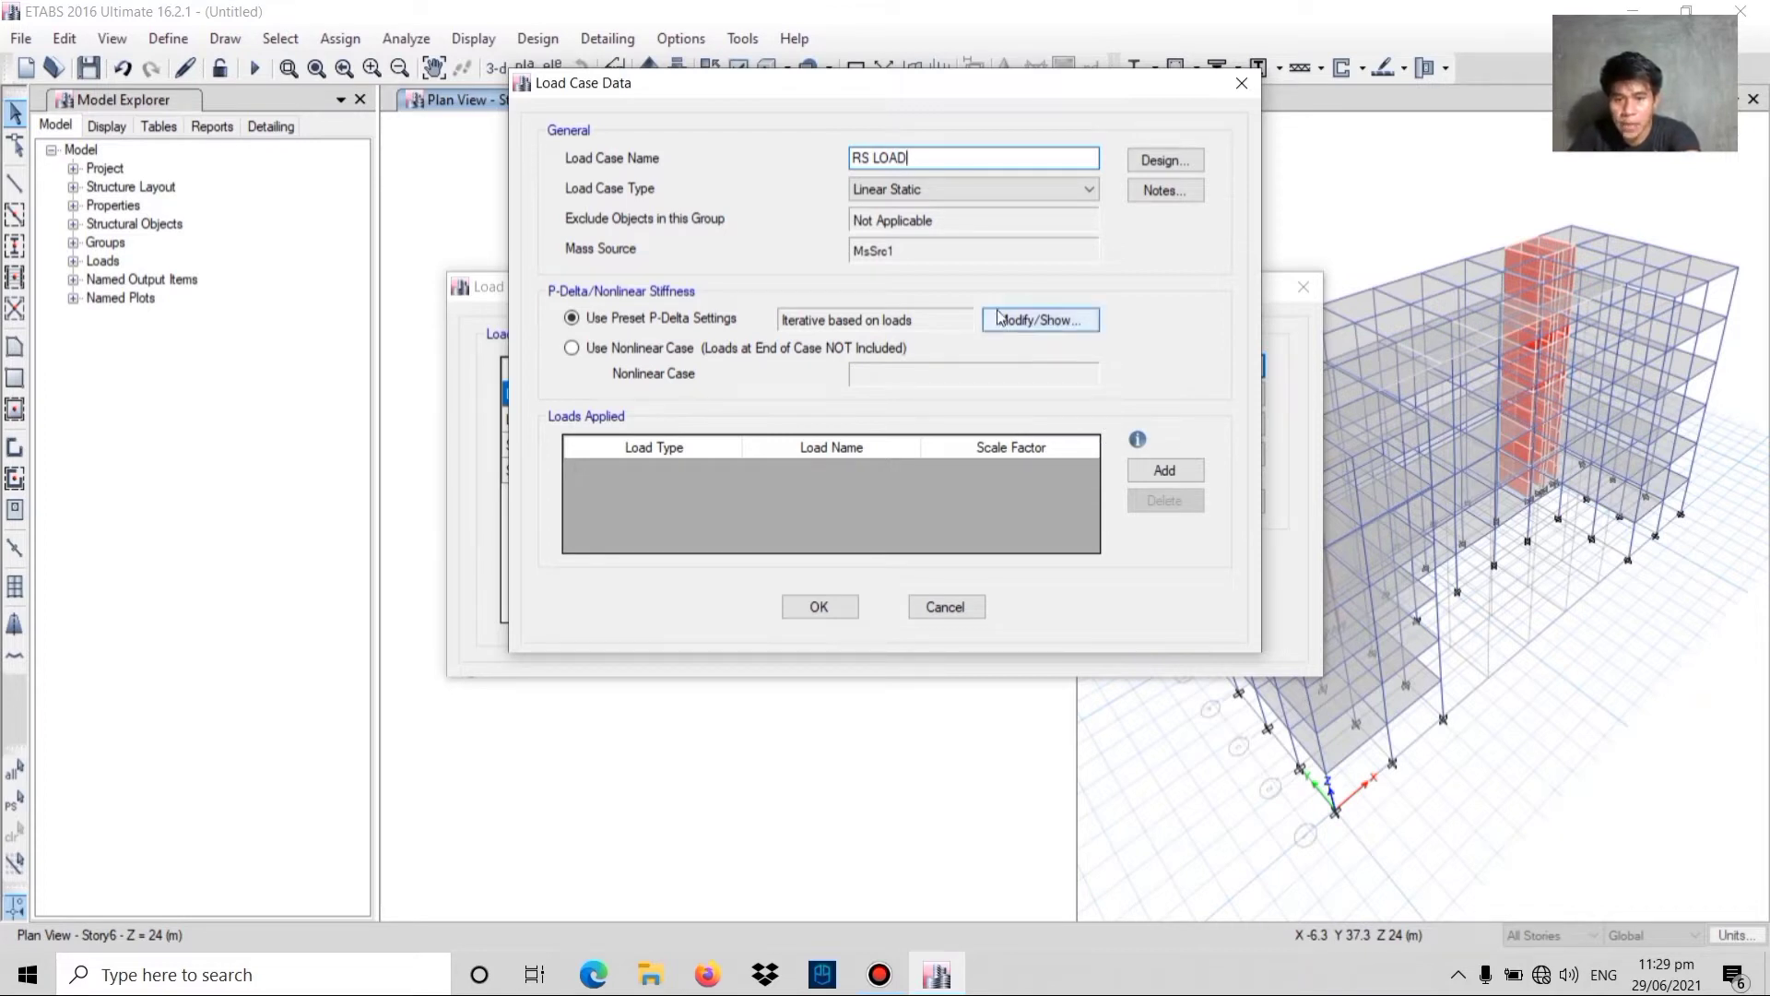
left_click(931, 194)
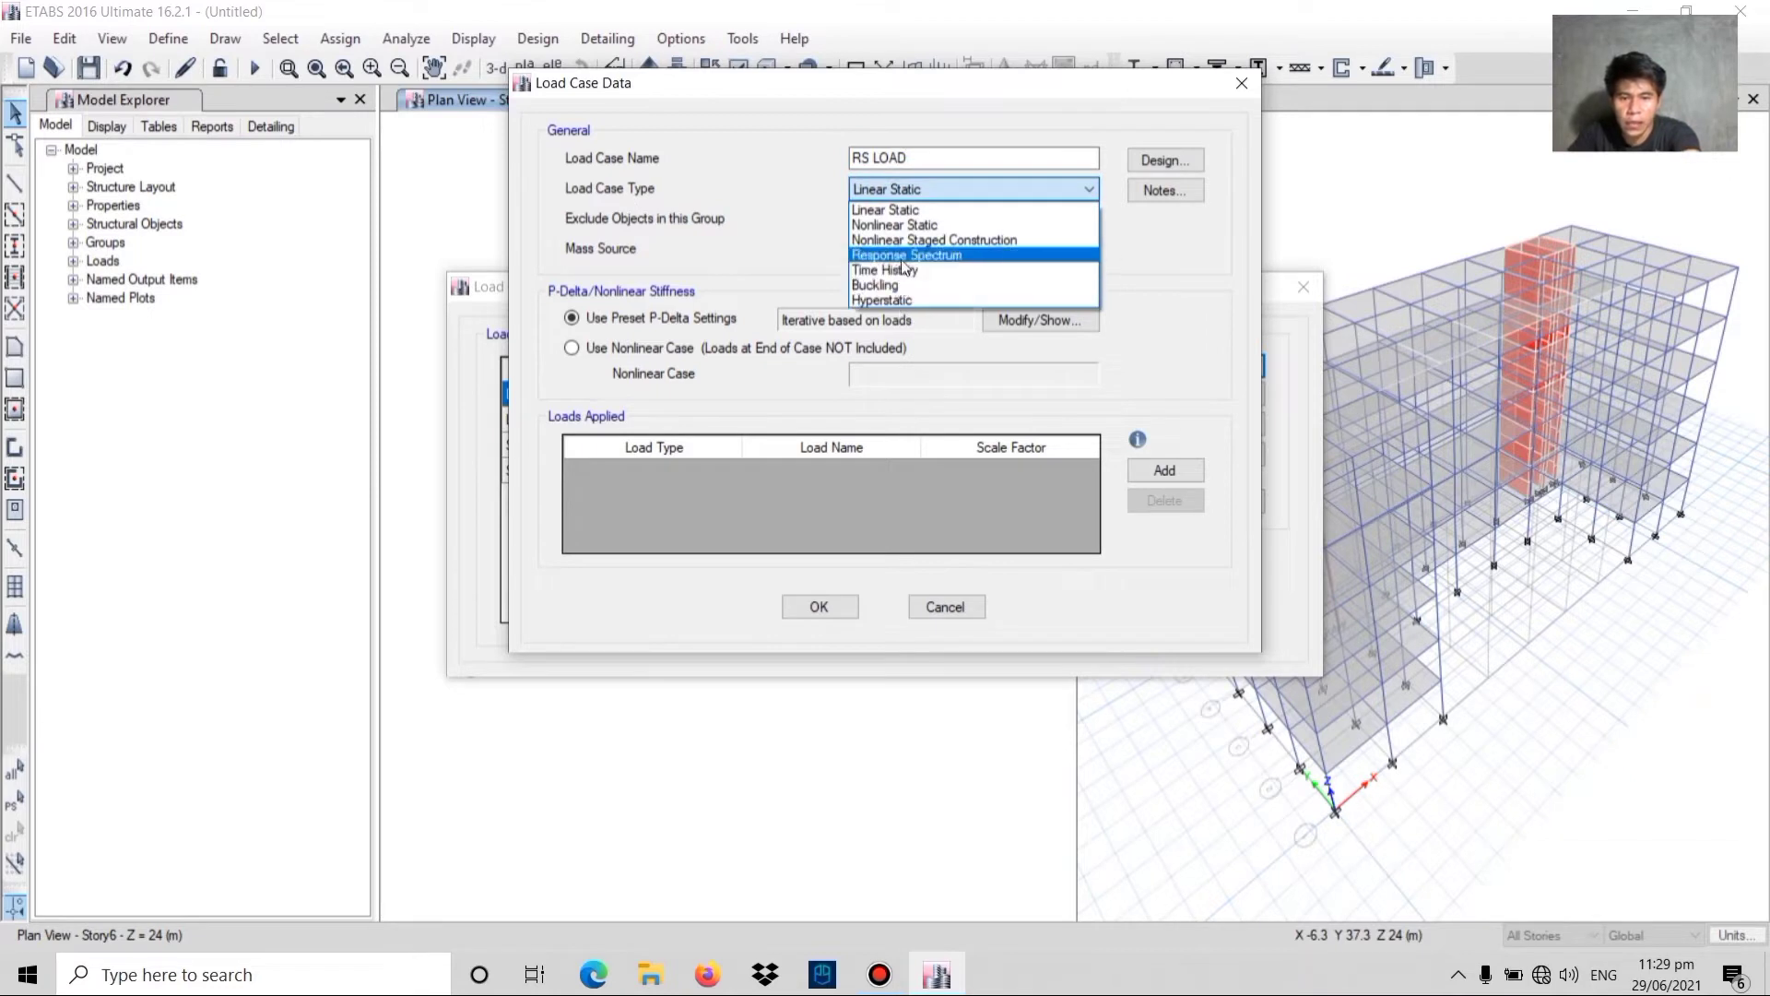
left_click(904, 256)
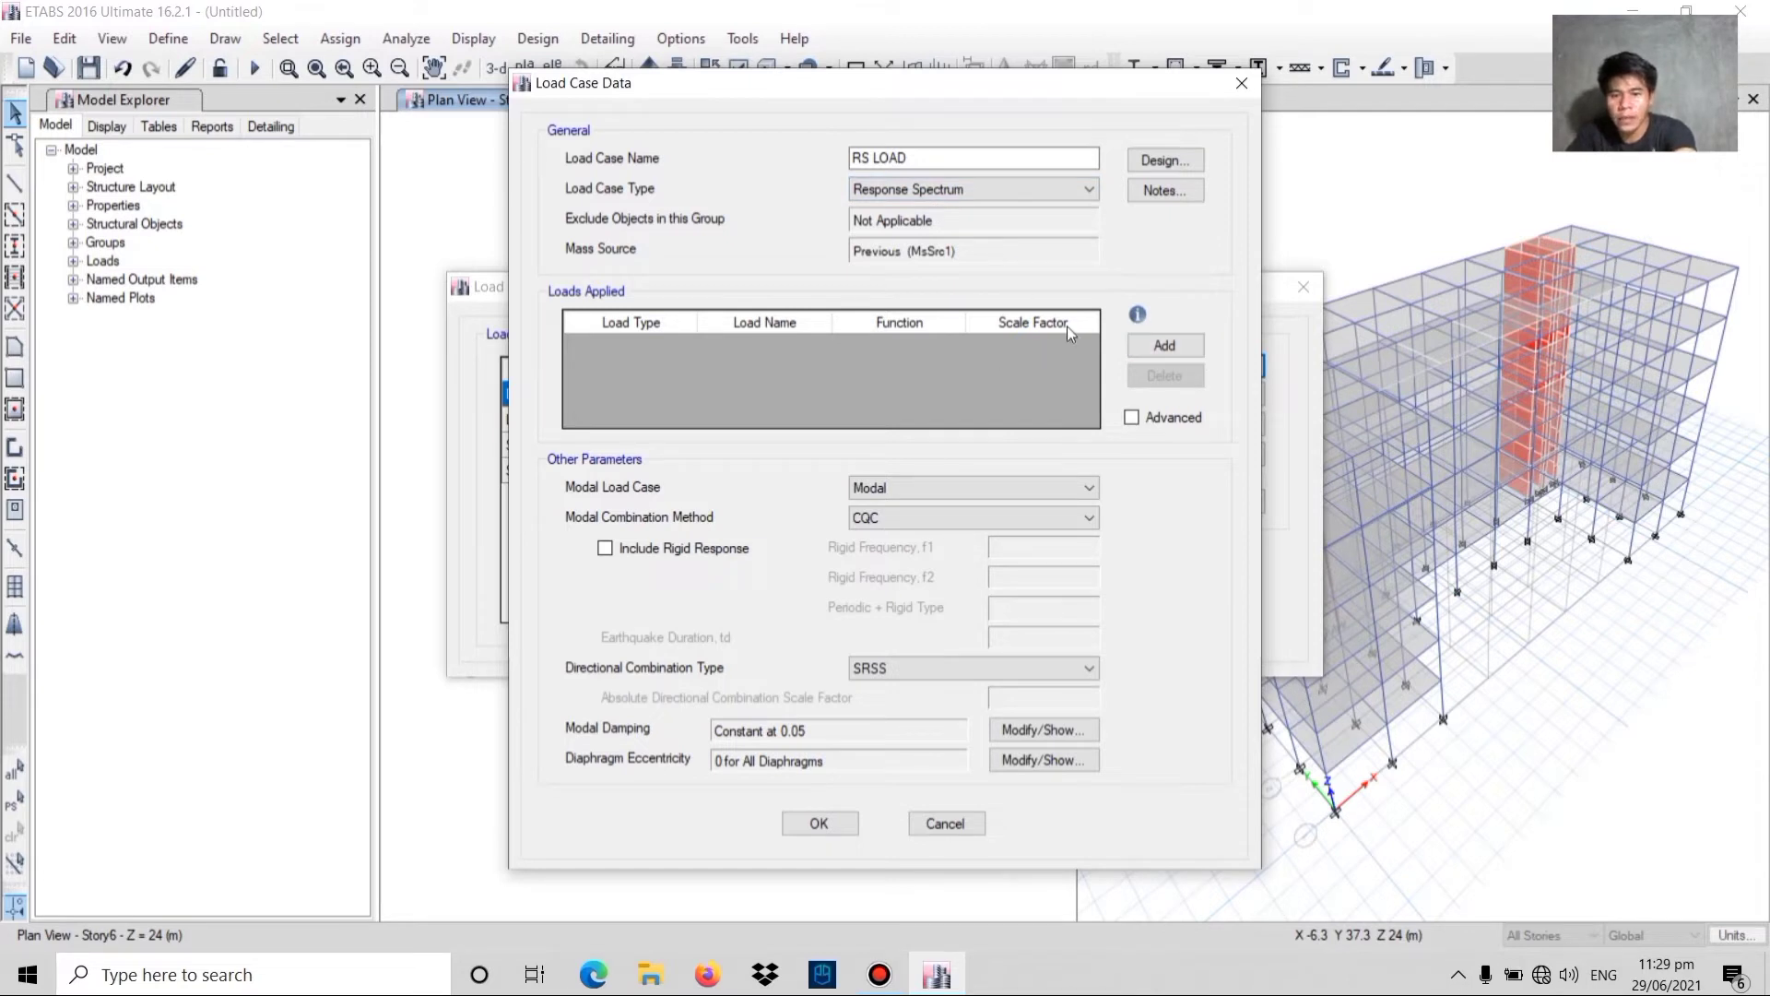
- Add a U1 acceleration load to the RS LOAD case and set its scale factor to 1153
left_click(1166, 346)
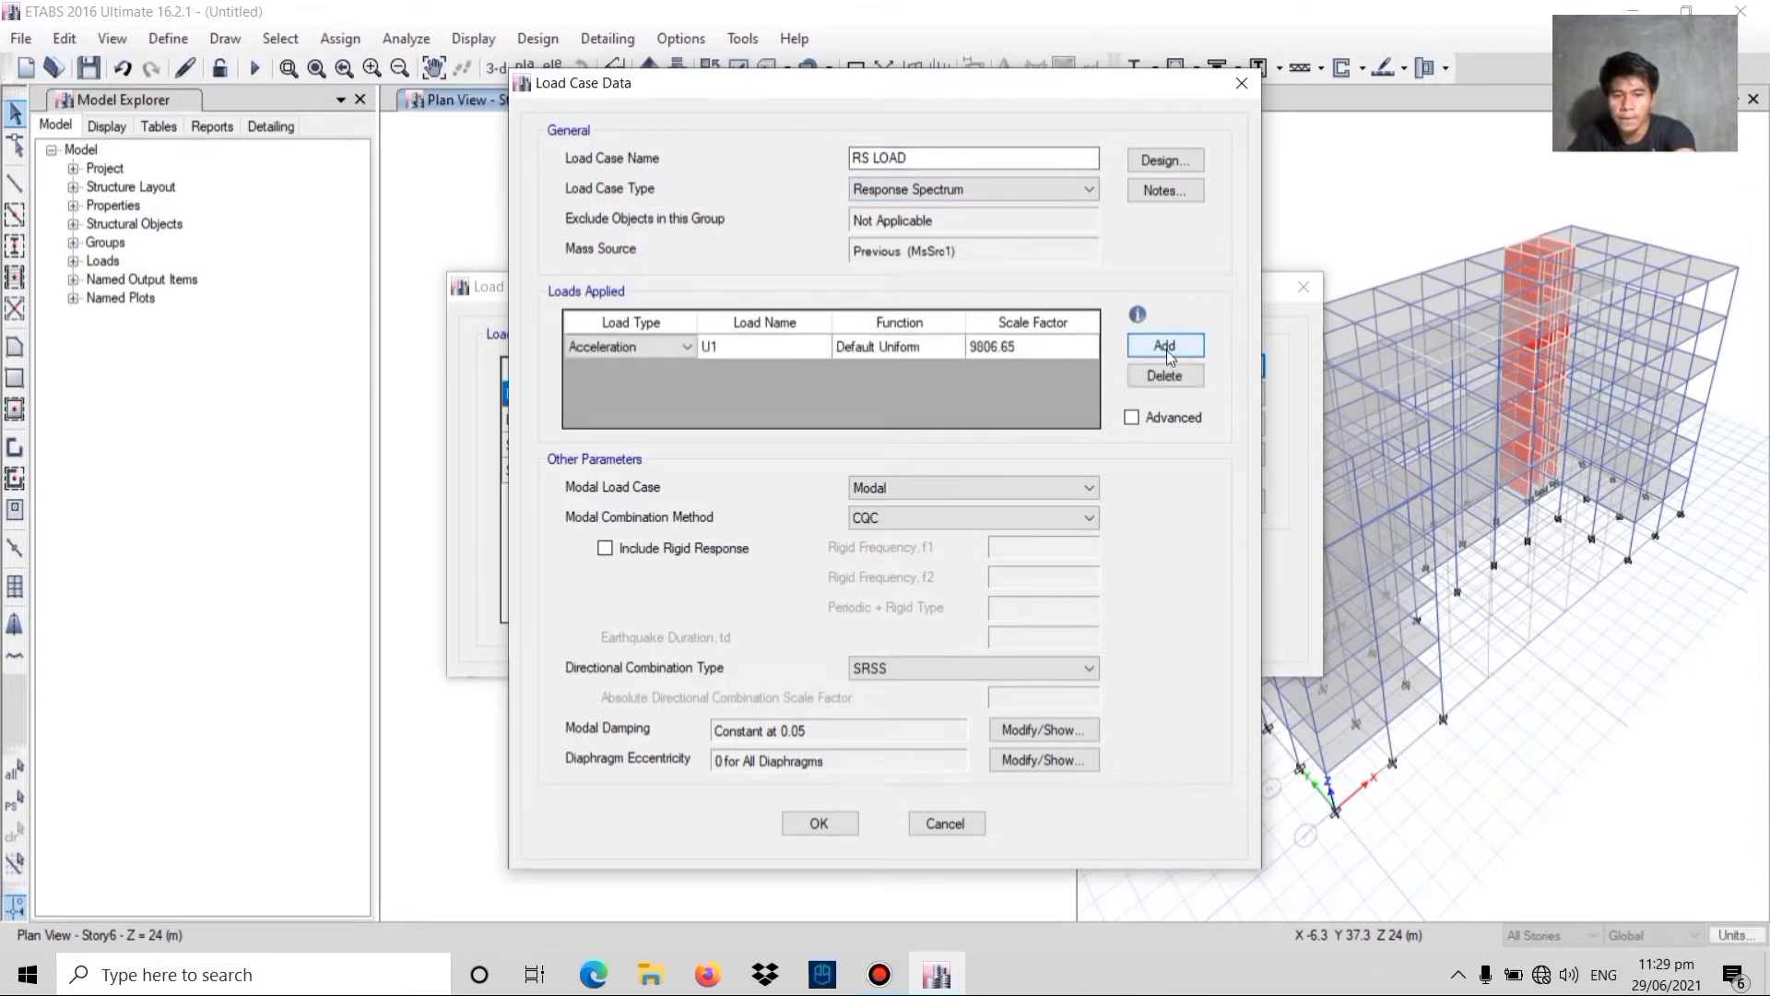
left_click(754, 351)
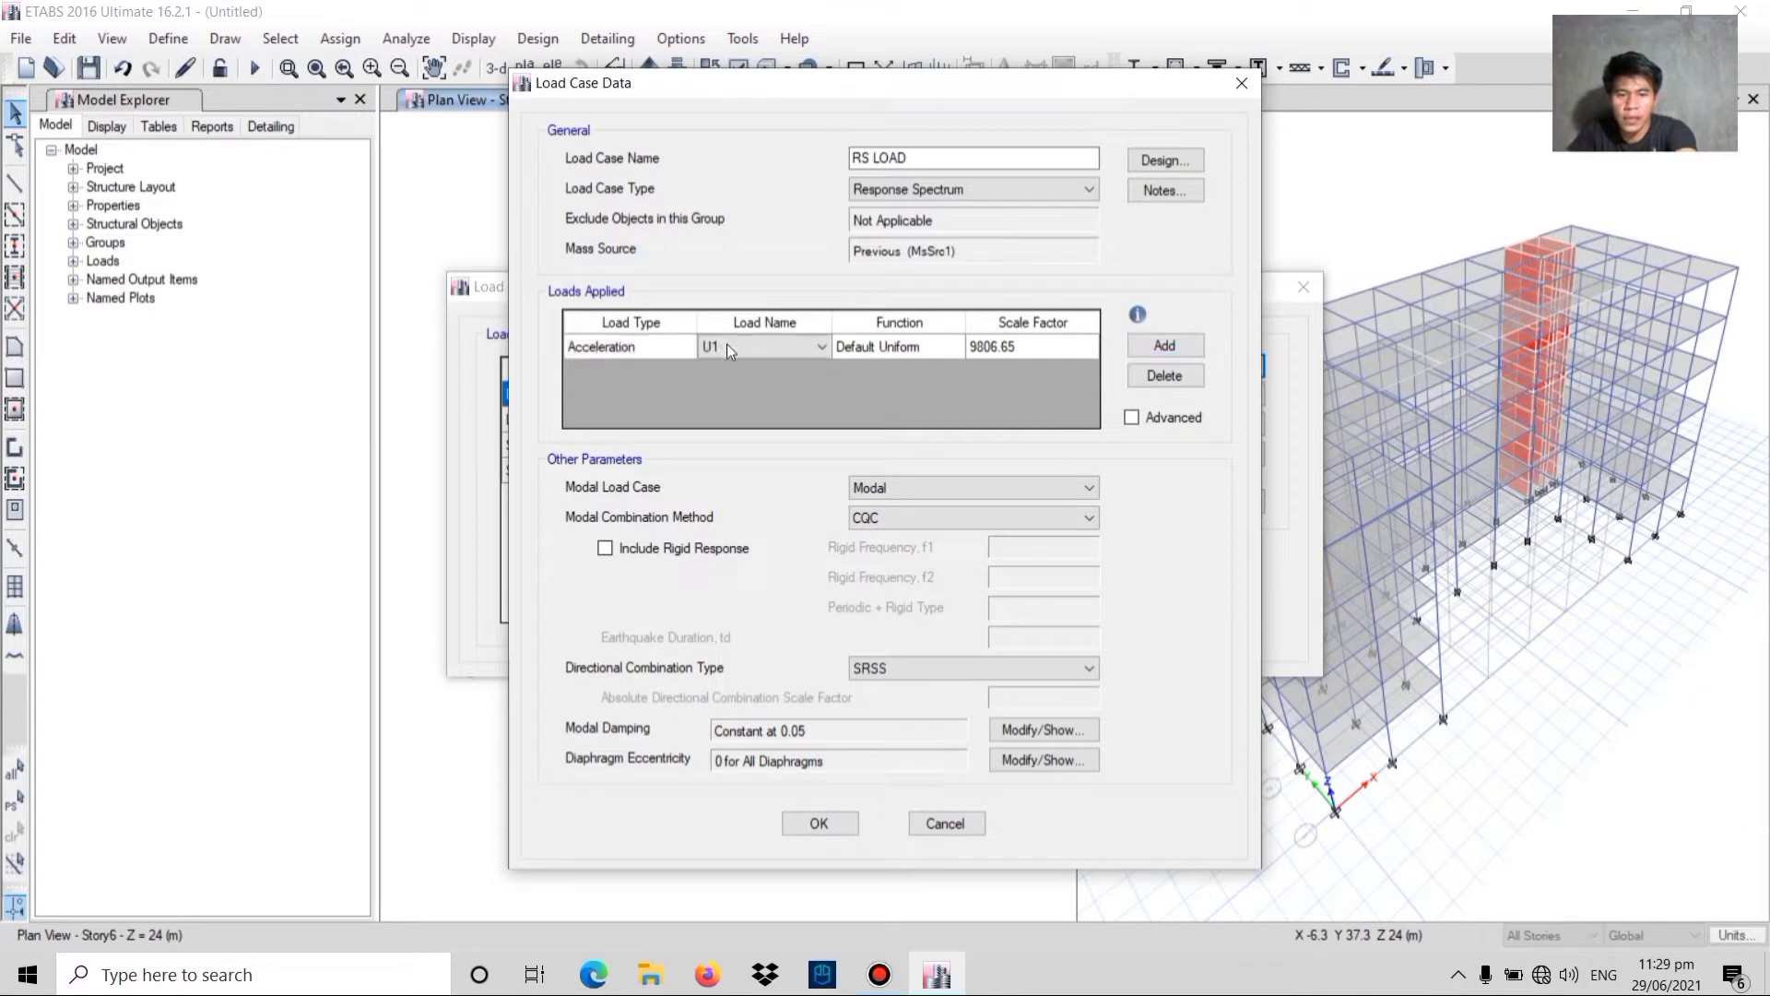
left_click(1022, 344)
left_click(1021, 344)
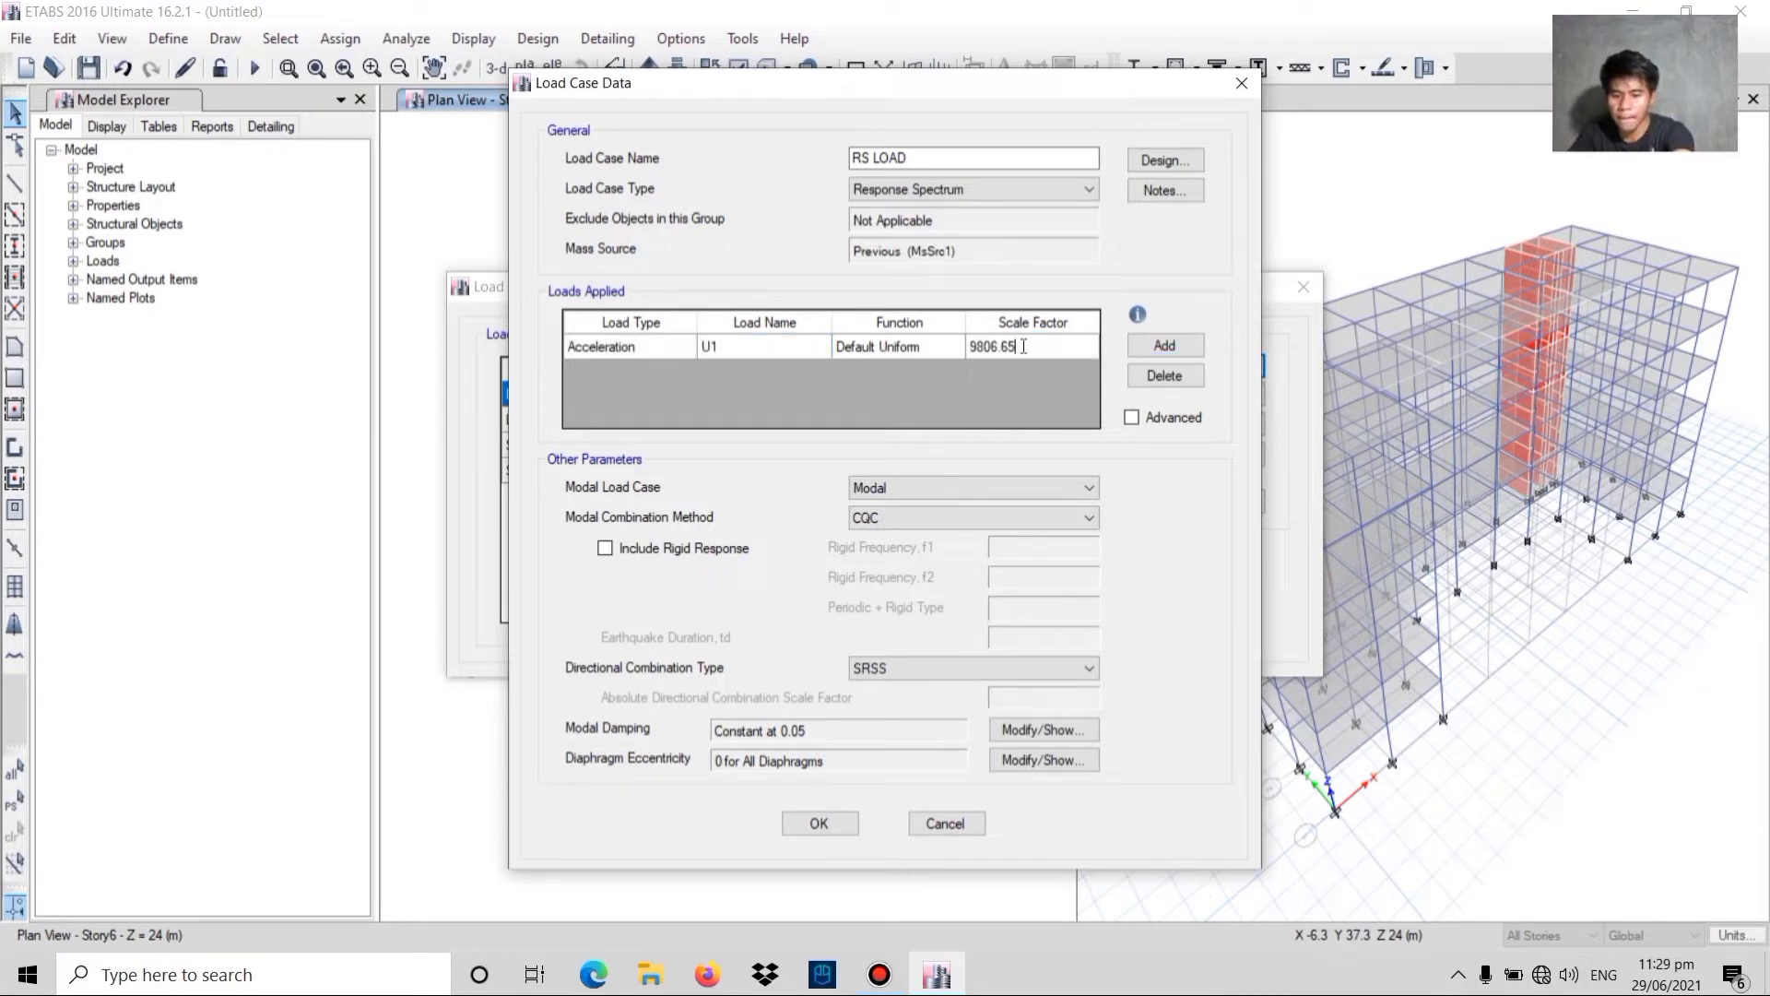
key("BackSpace")
key("BackSpace")
key("BackSpace")
key("BackSpace")
key("BackSpace")
key("BackSpace")
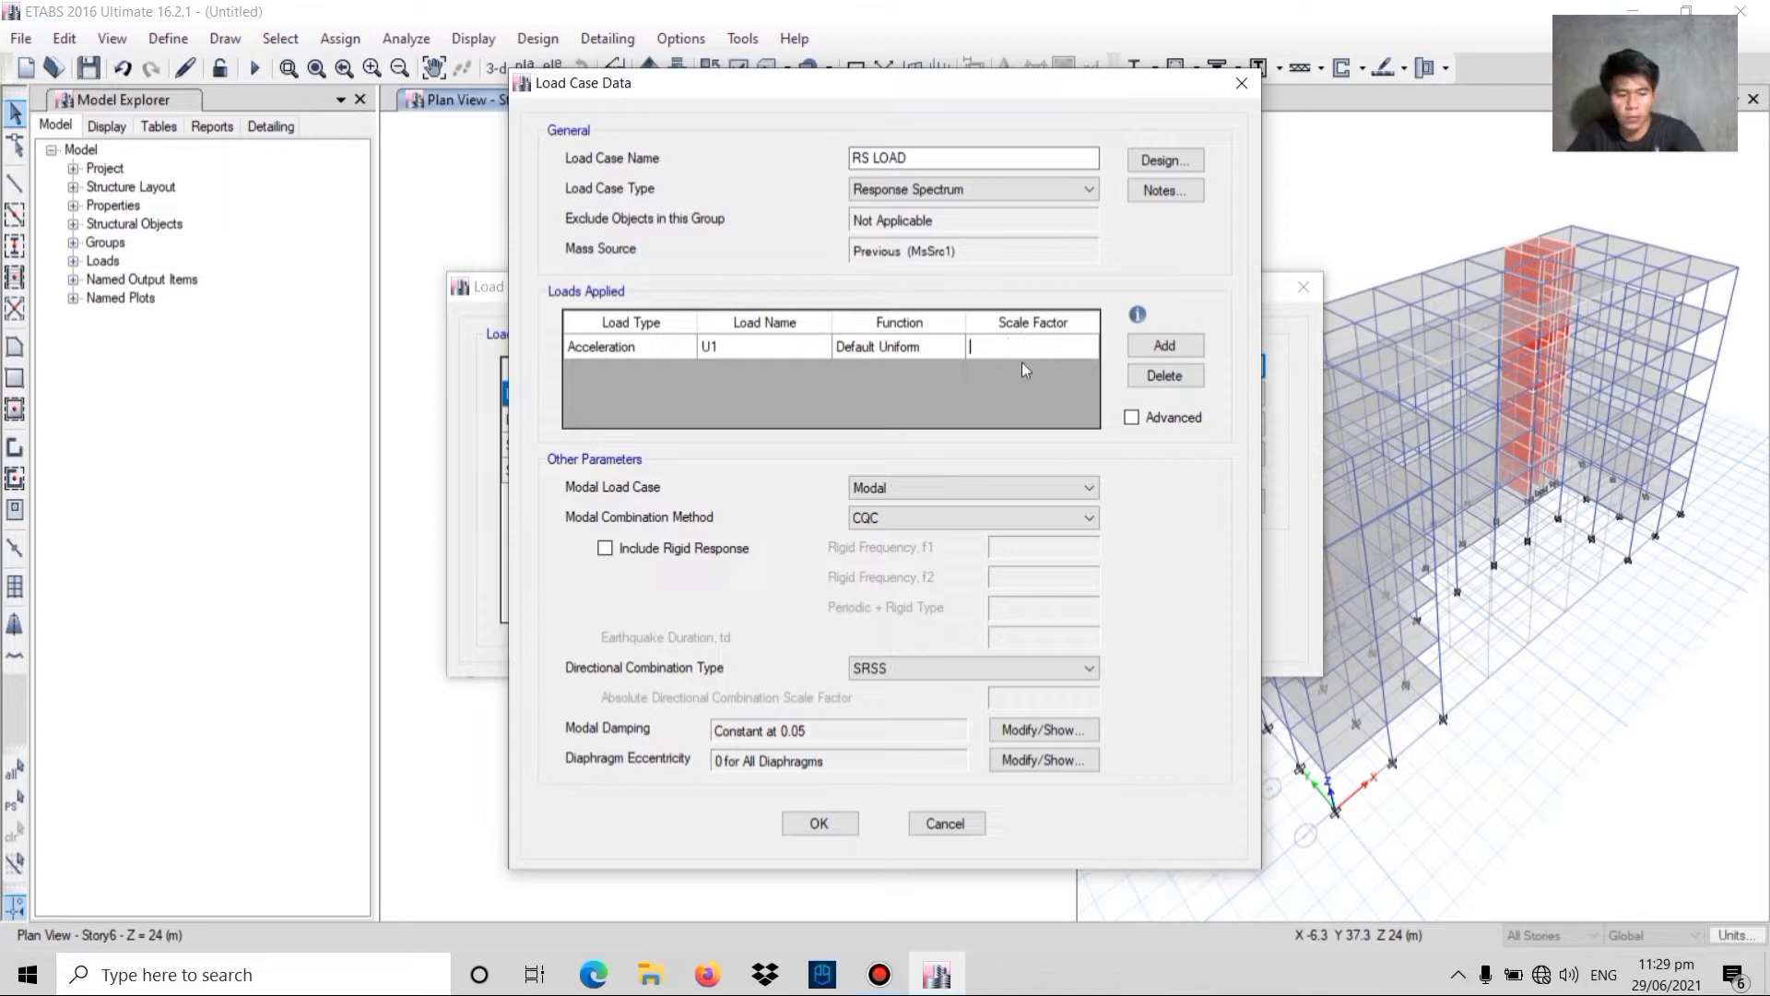
type("1153")
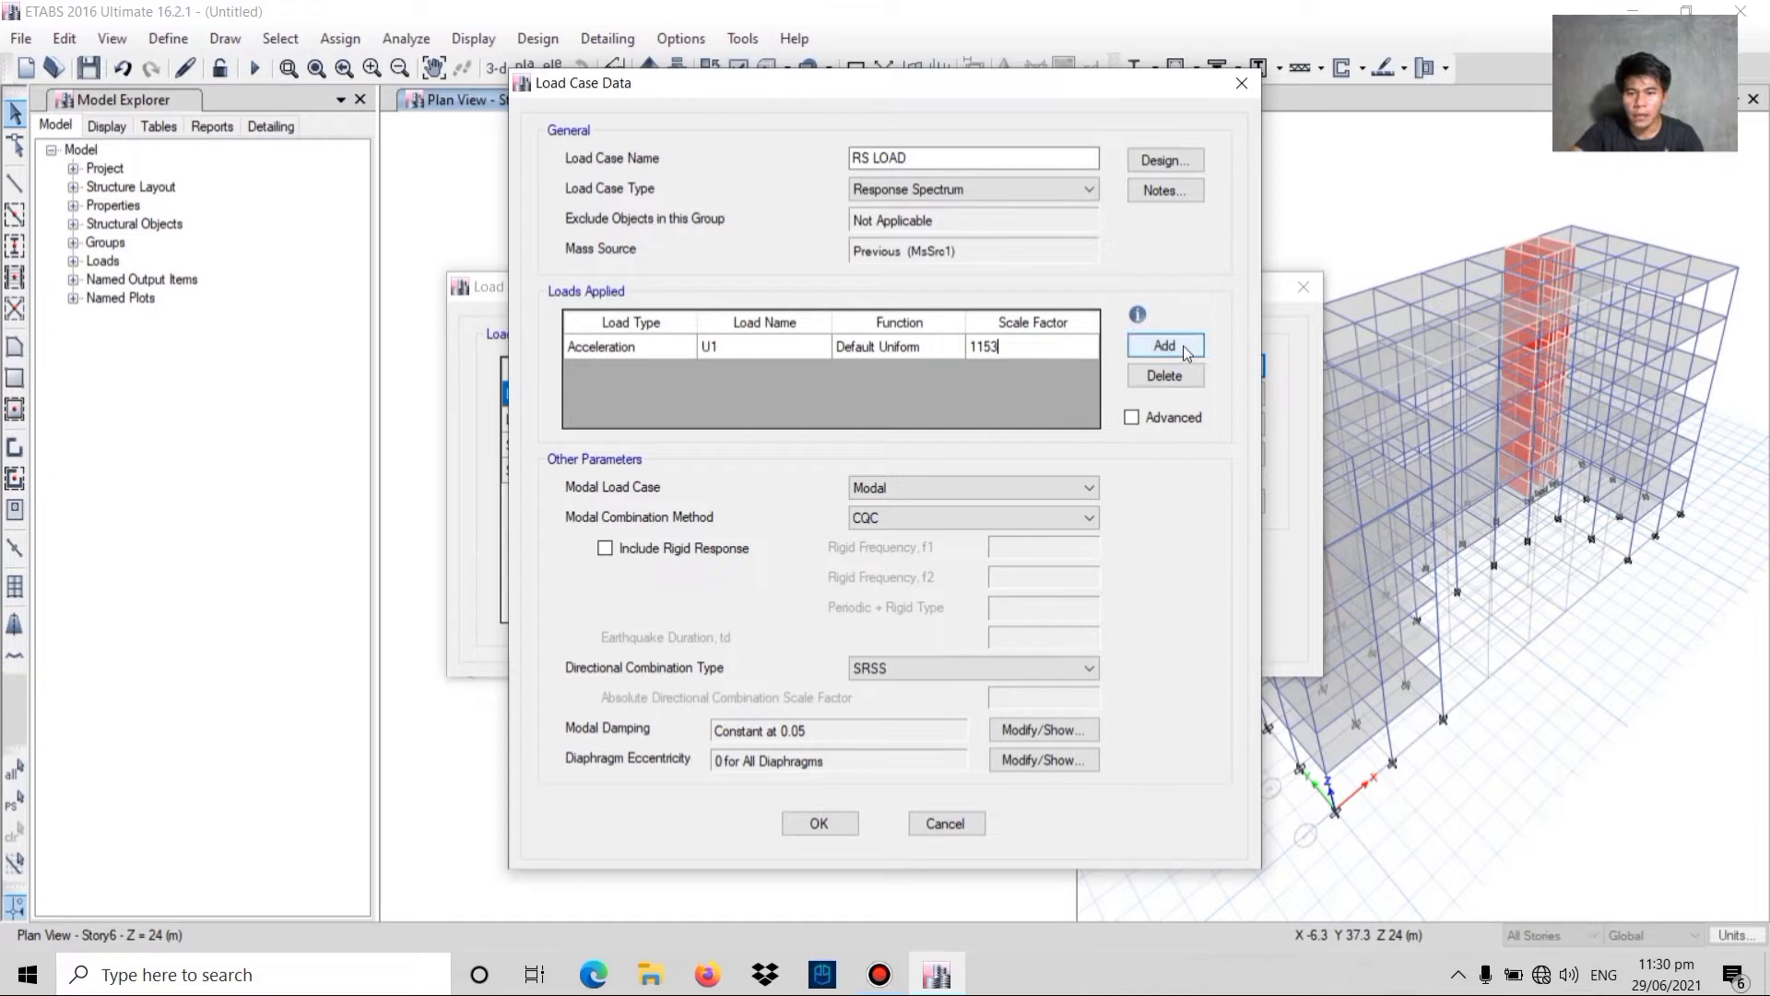
- Add a U2 acceleration load with scale factor 1153 to the RS LOAD case and accept the load case definitions
left_click(1184, 348)
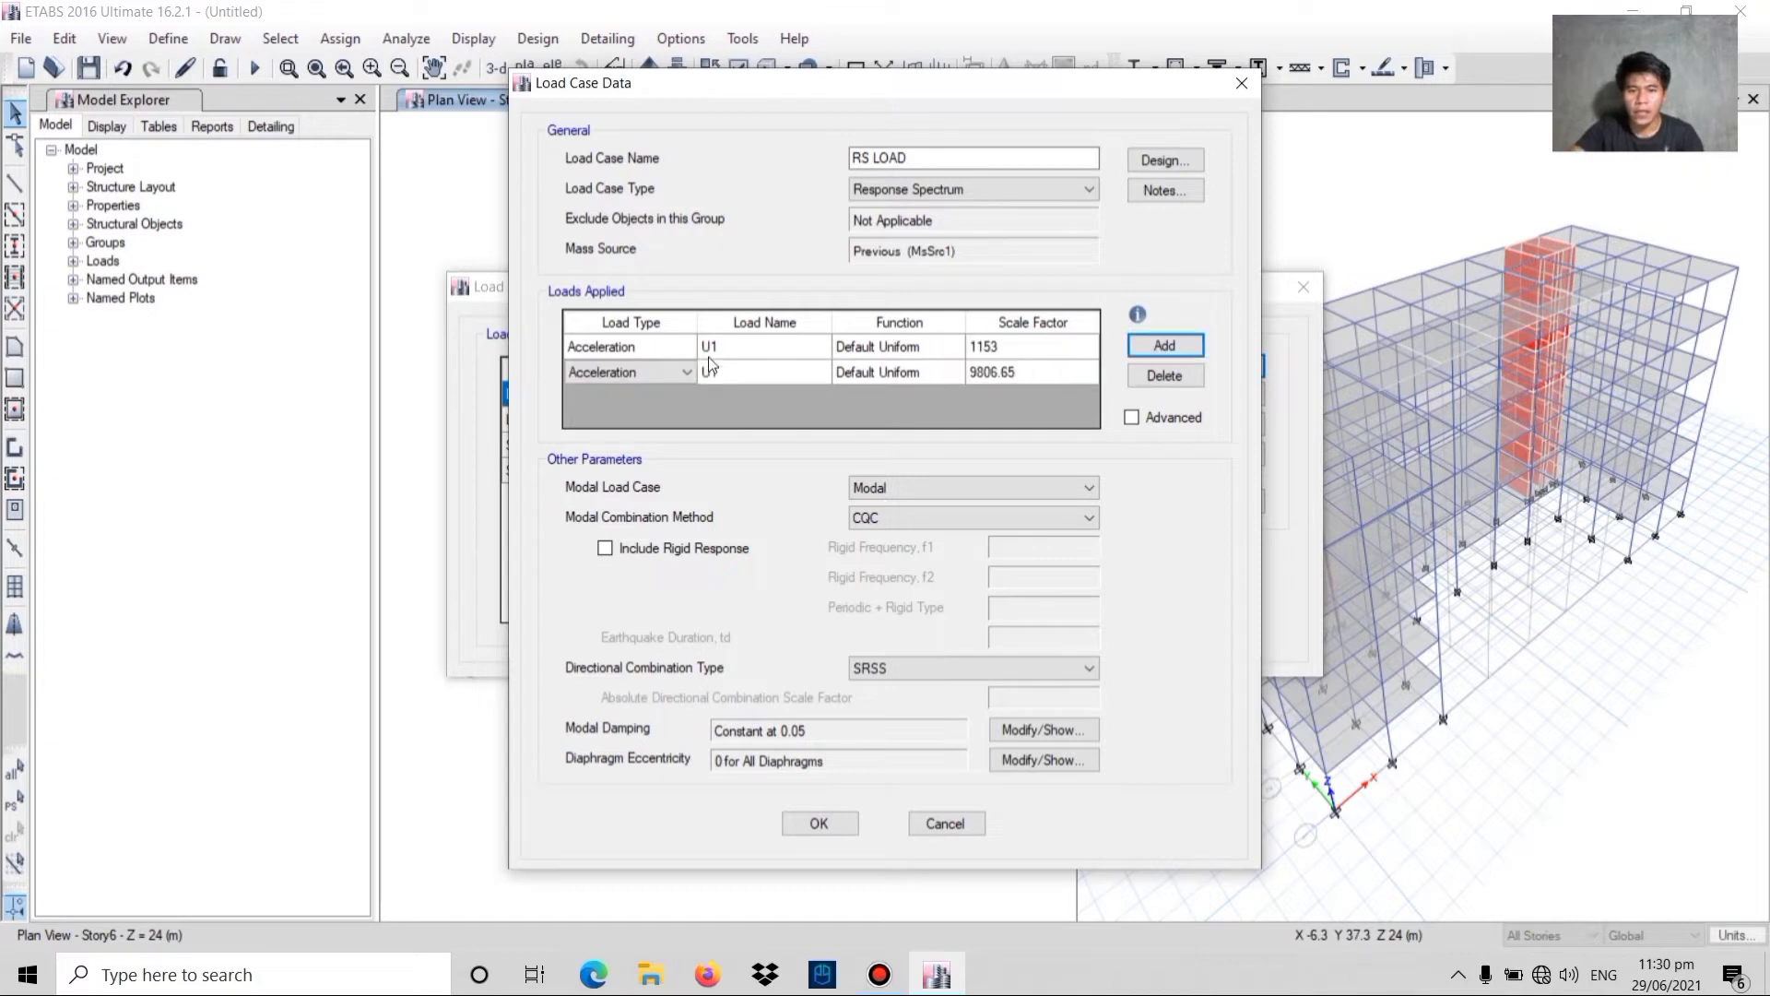
left_click(772, 372)
left_click(821, 373)
left_click(733, 406)
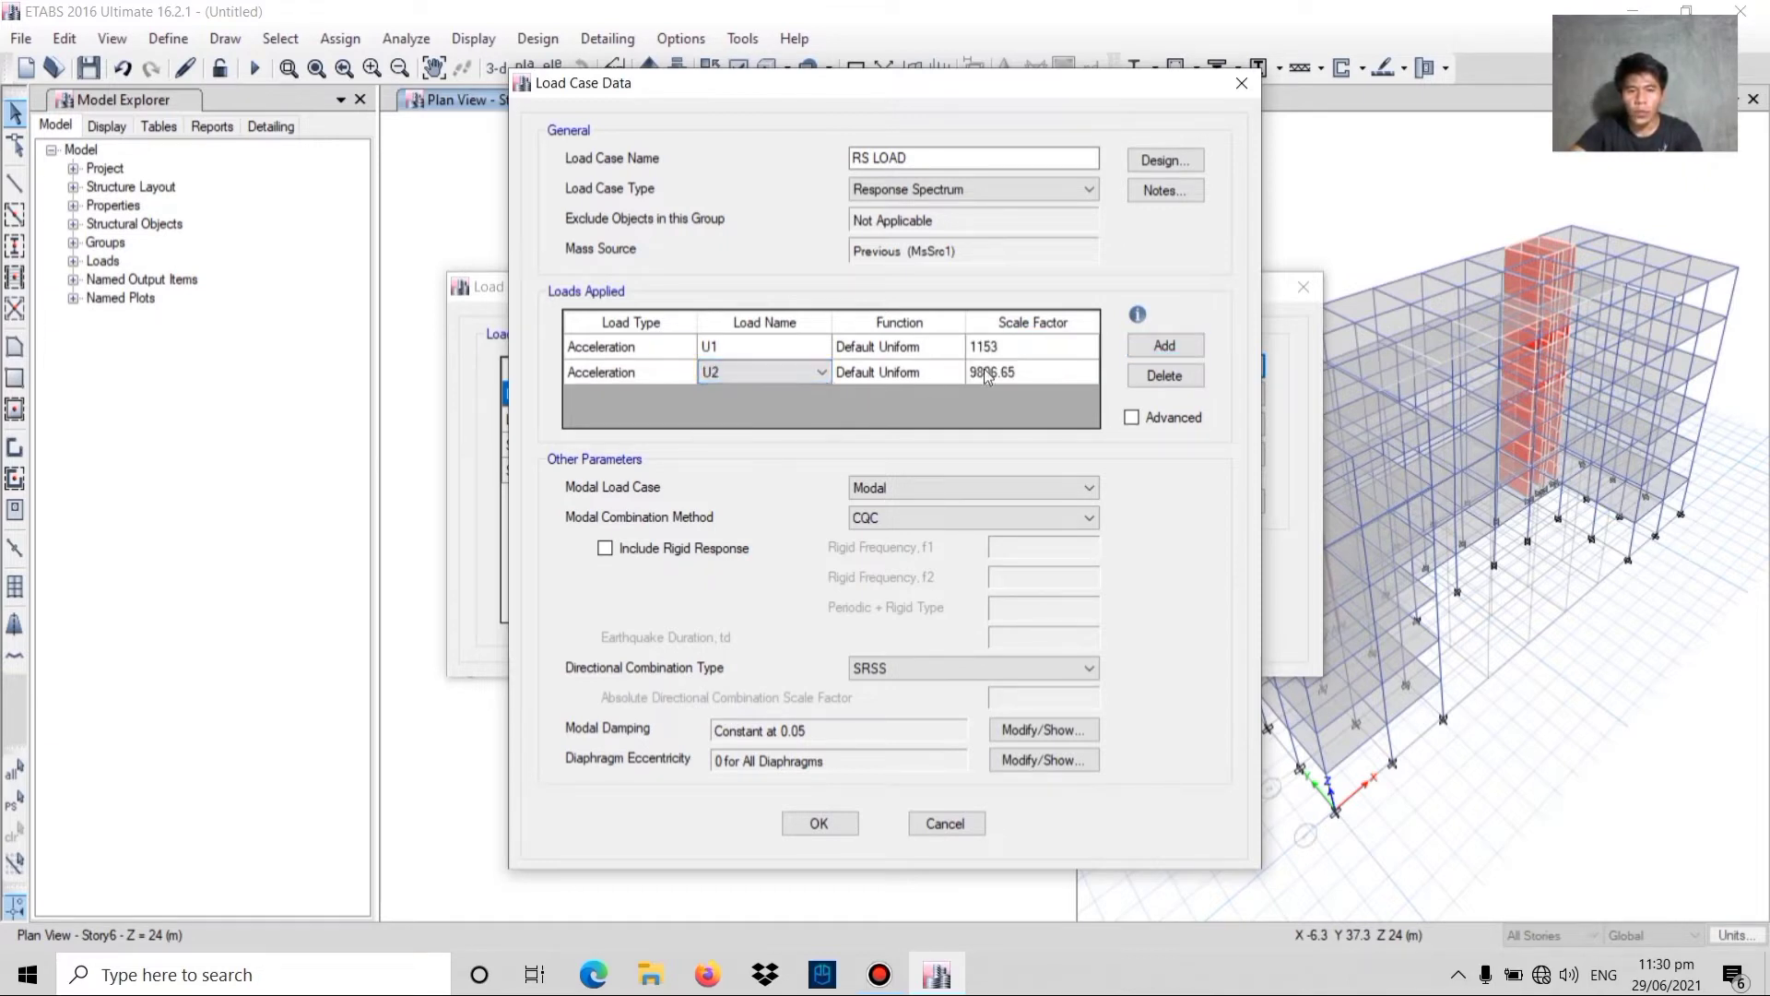
left_click(1048, 368)
left_click(1026, 371)
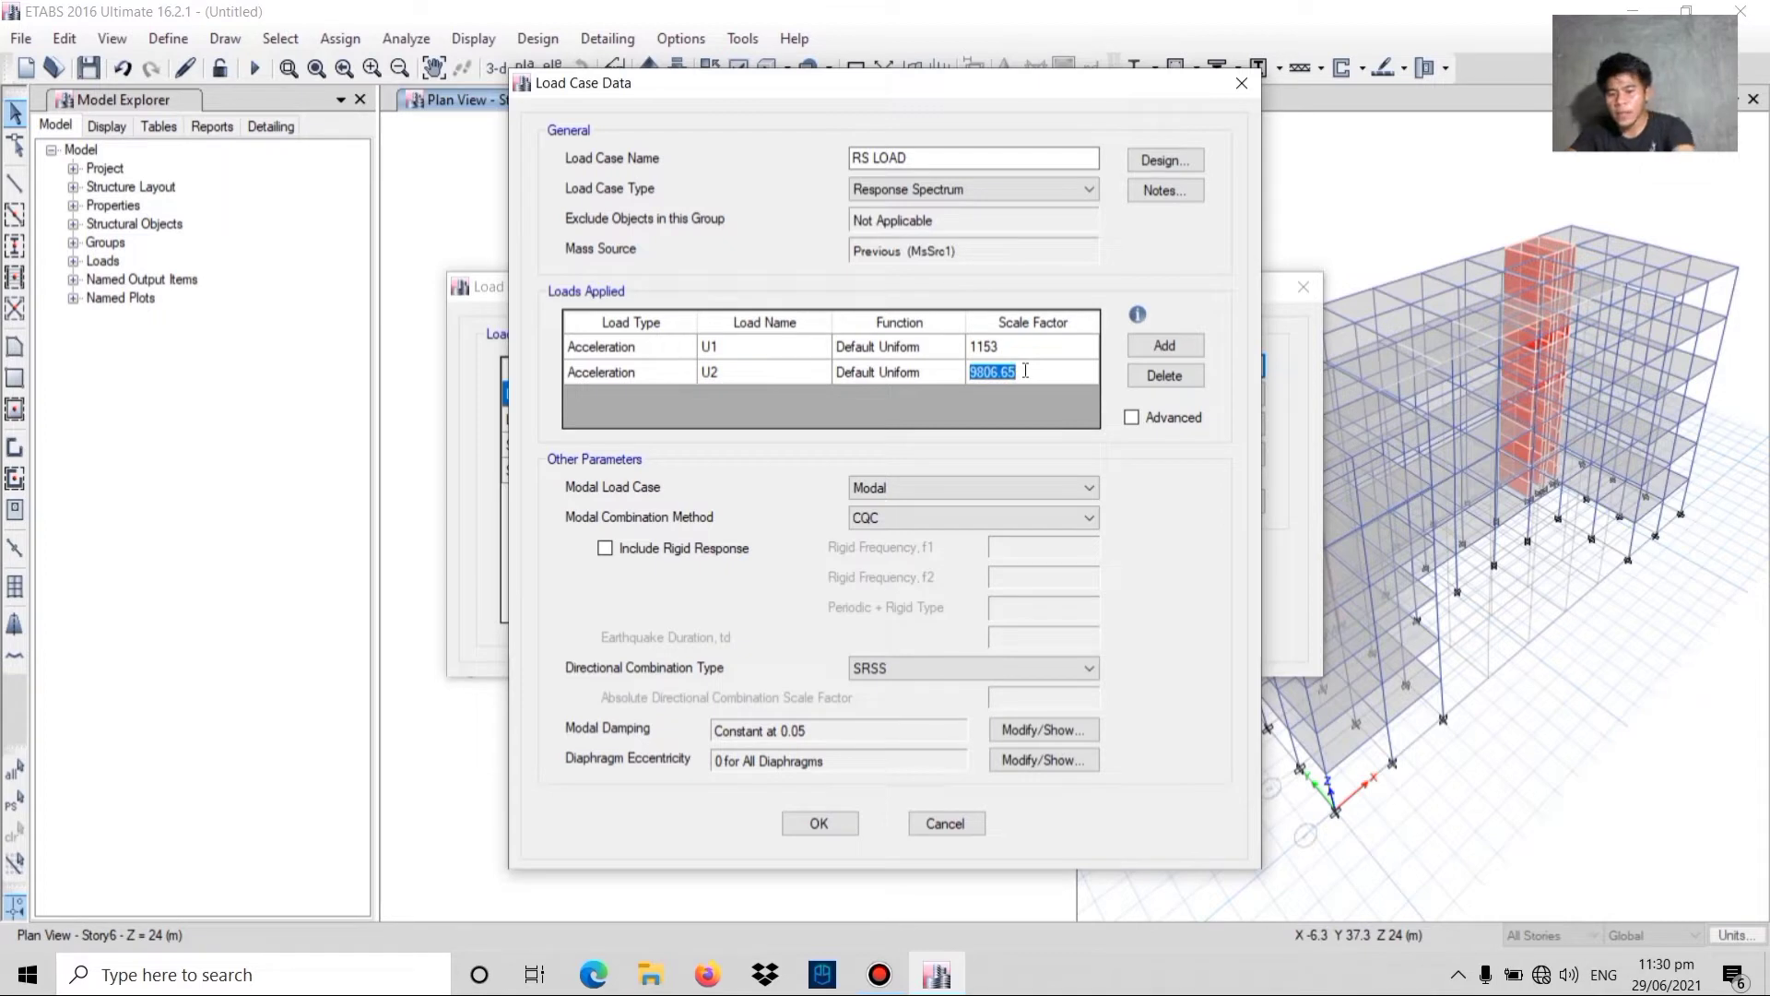
key("BackSpace")
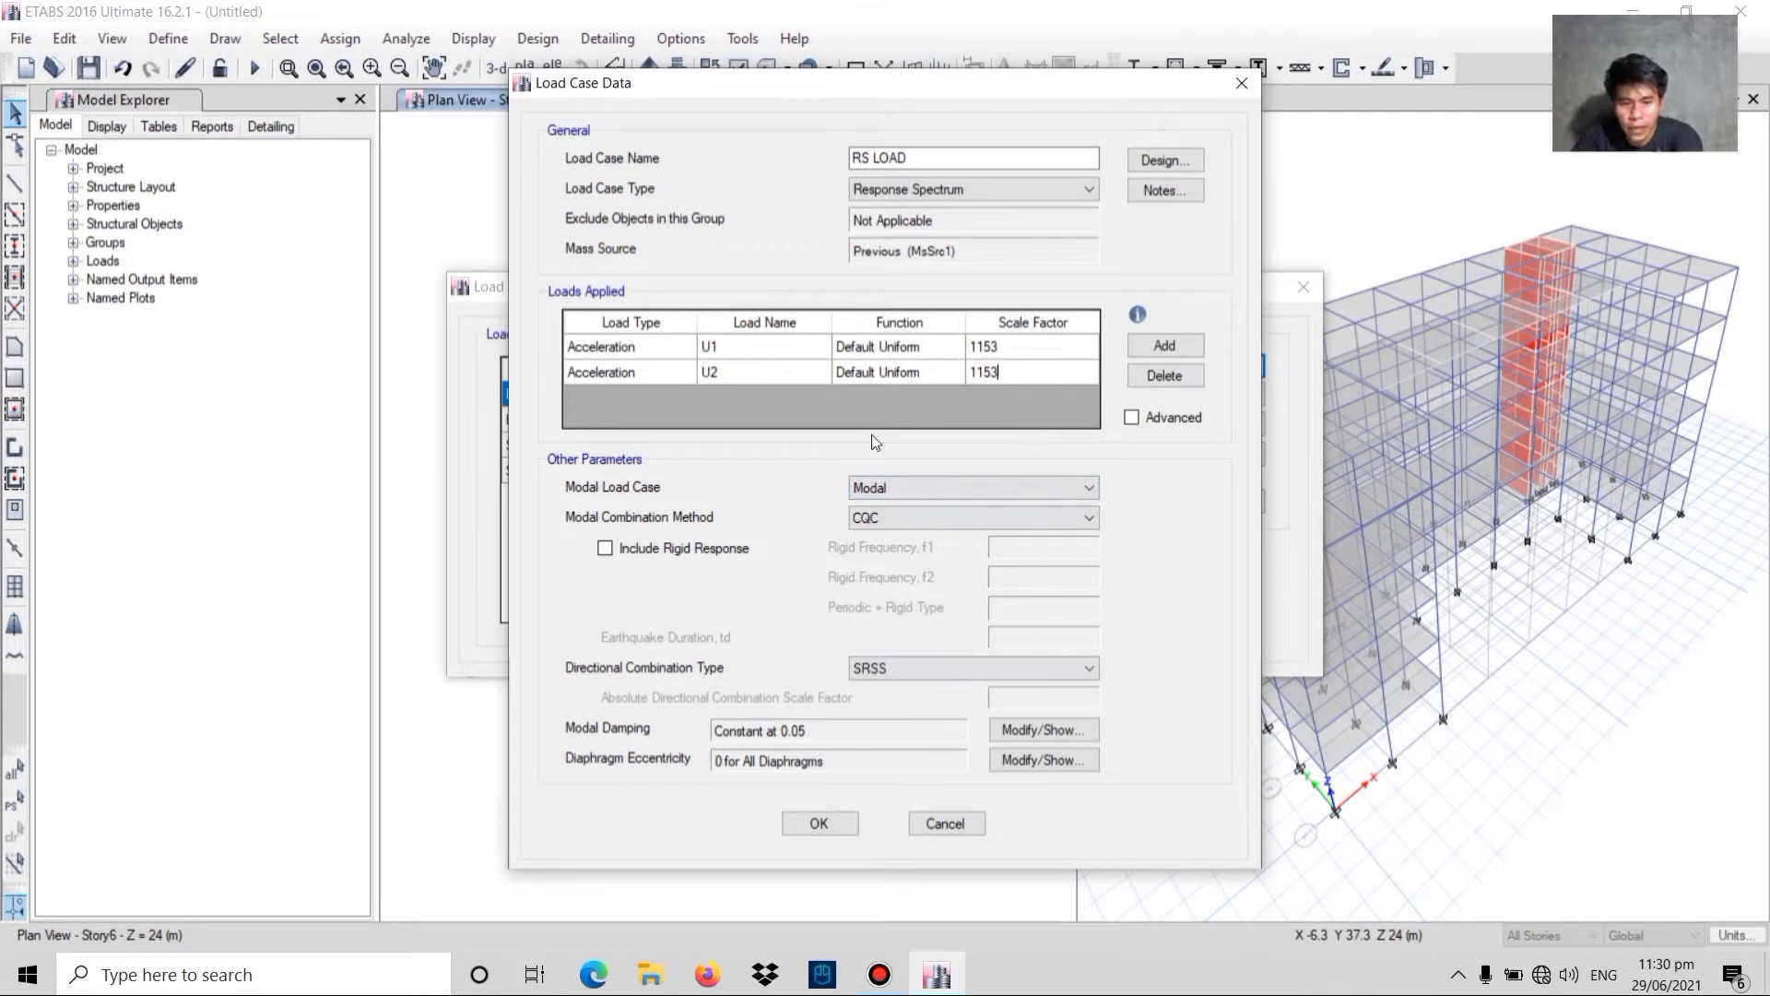
left_click(806, 827)
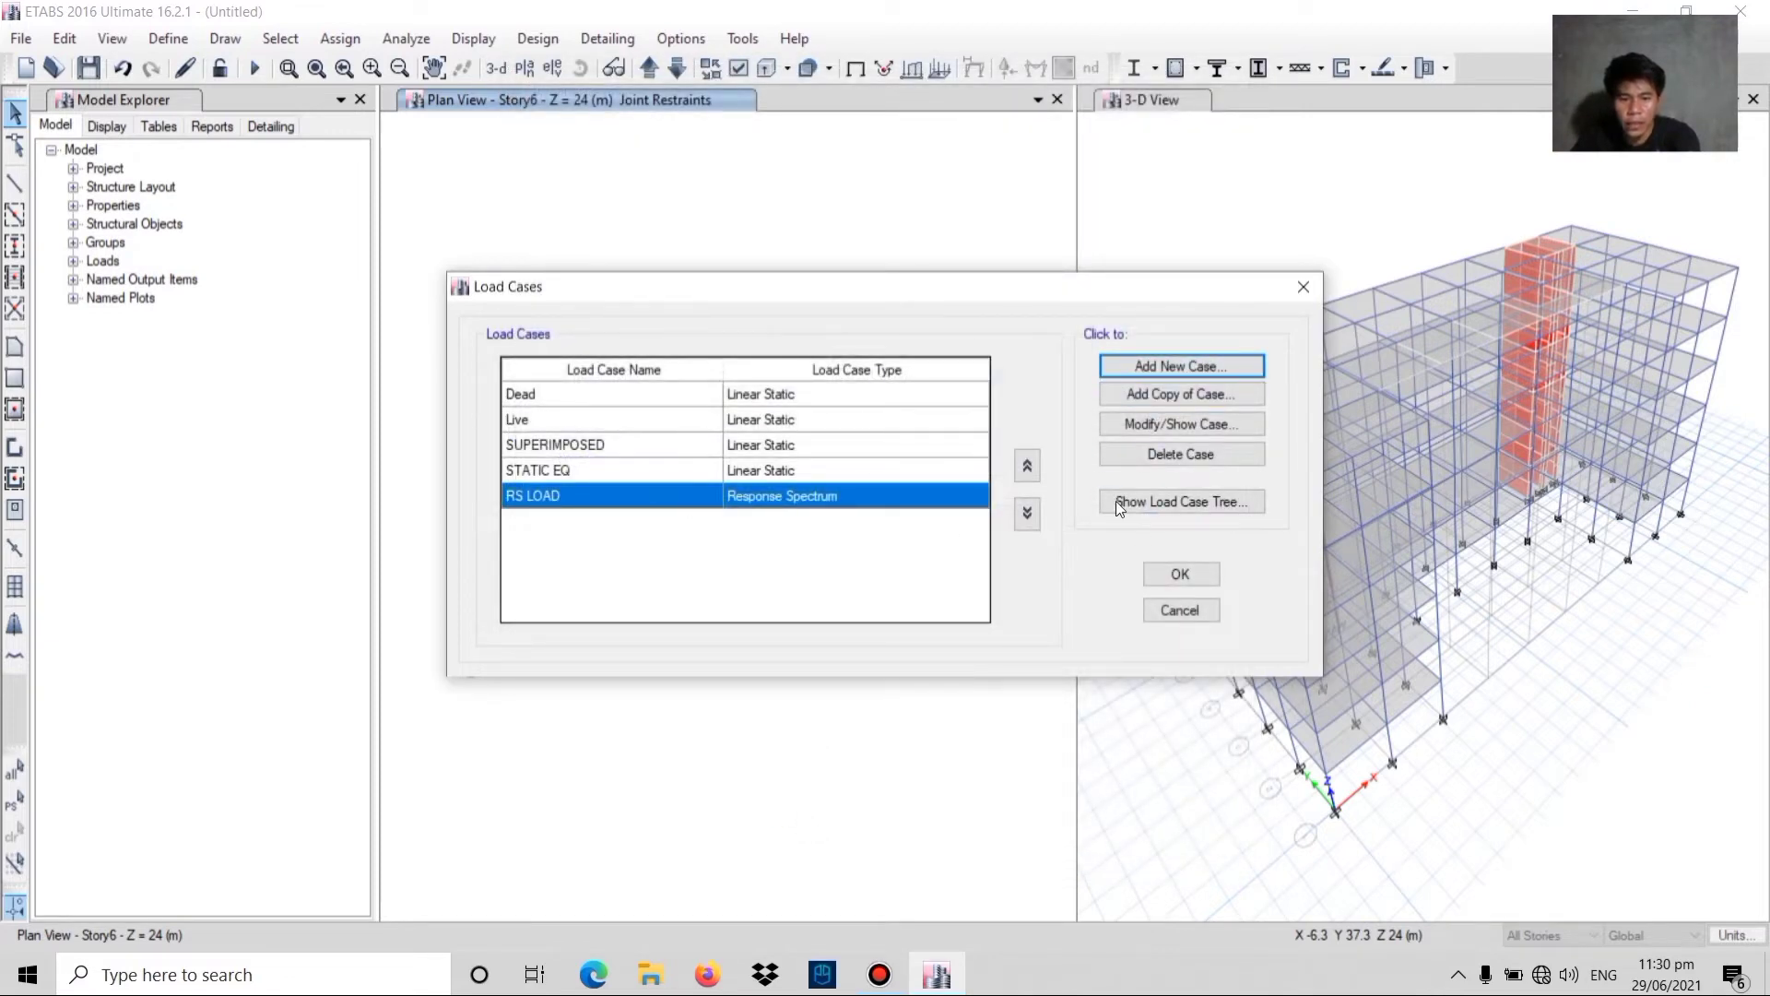
left_click(1178, 569)
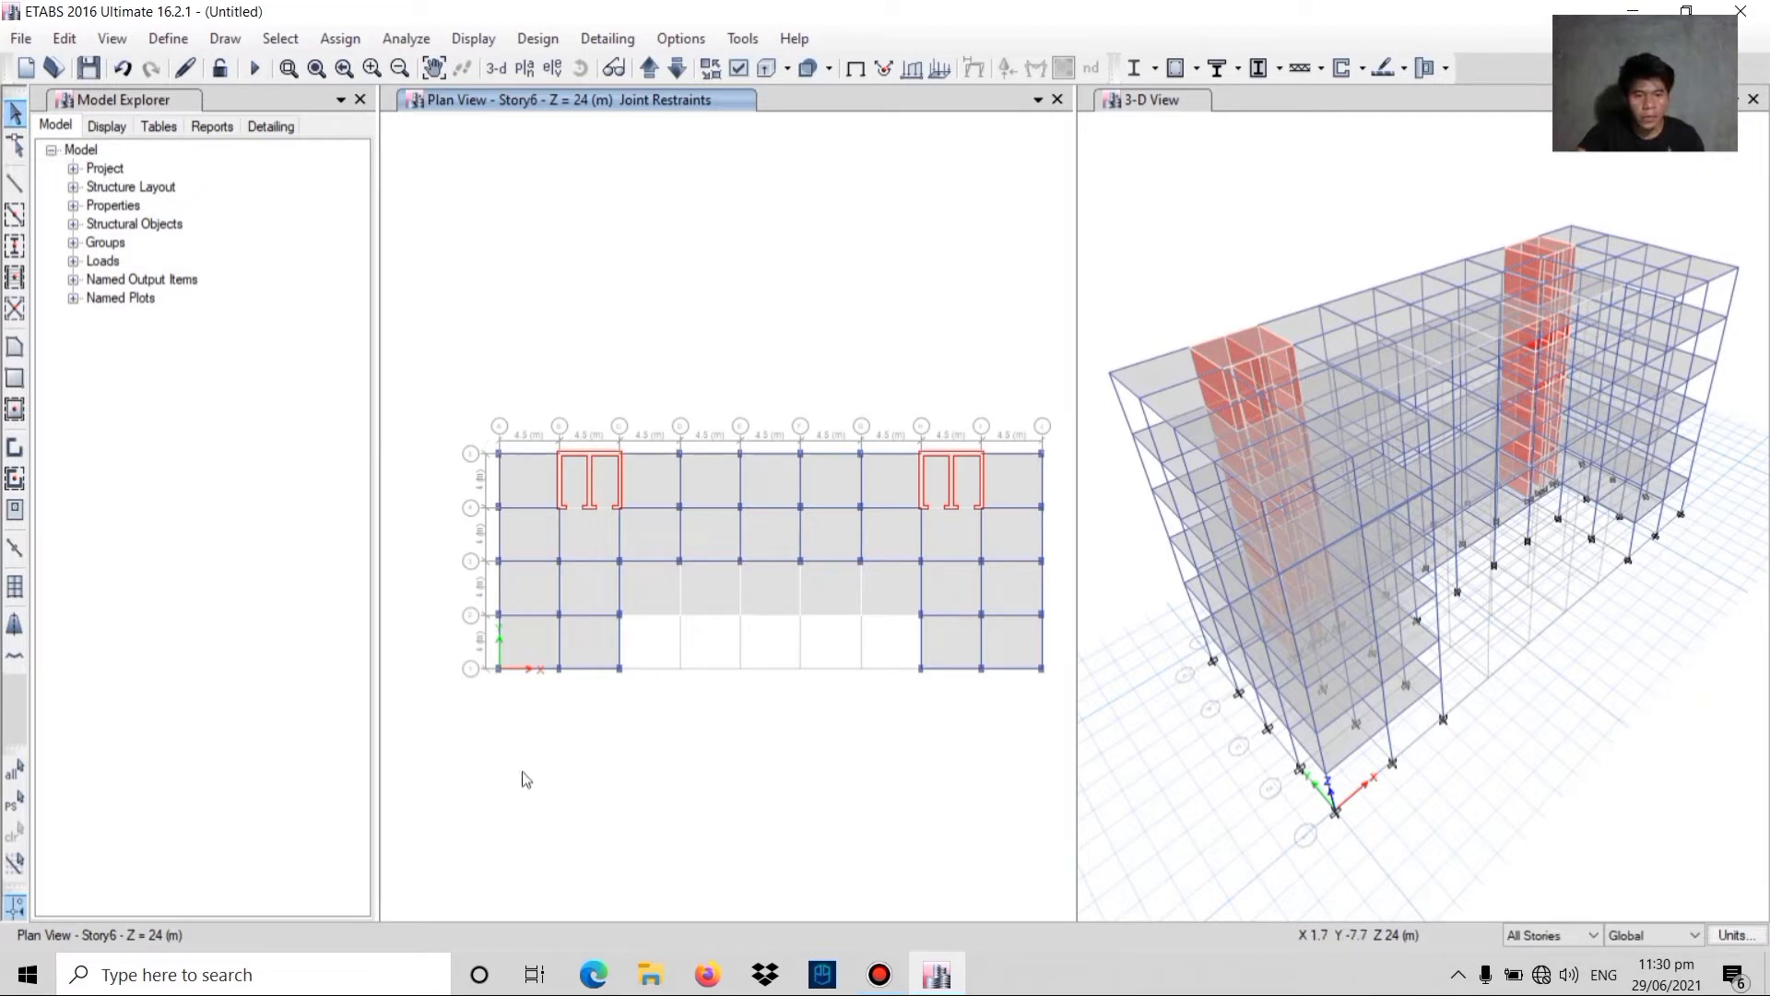
left_click(584, 670)
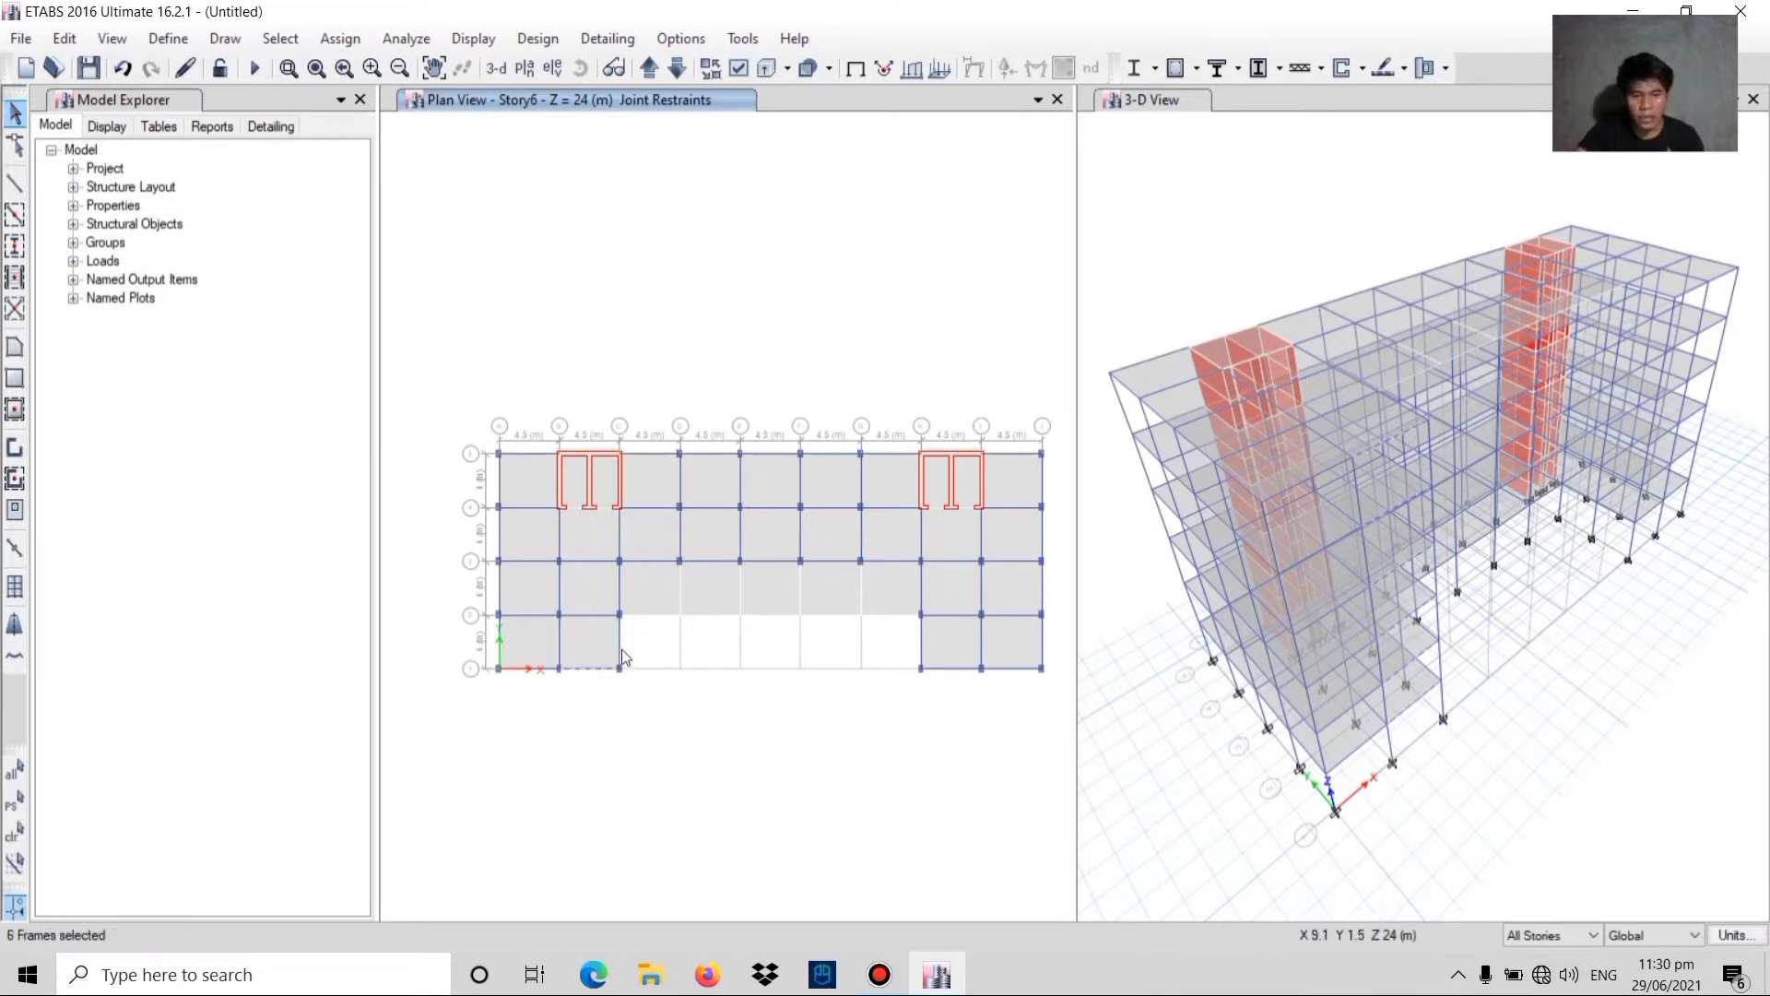
left_click(618, 641)
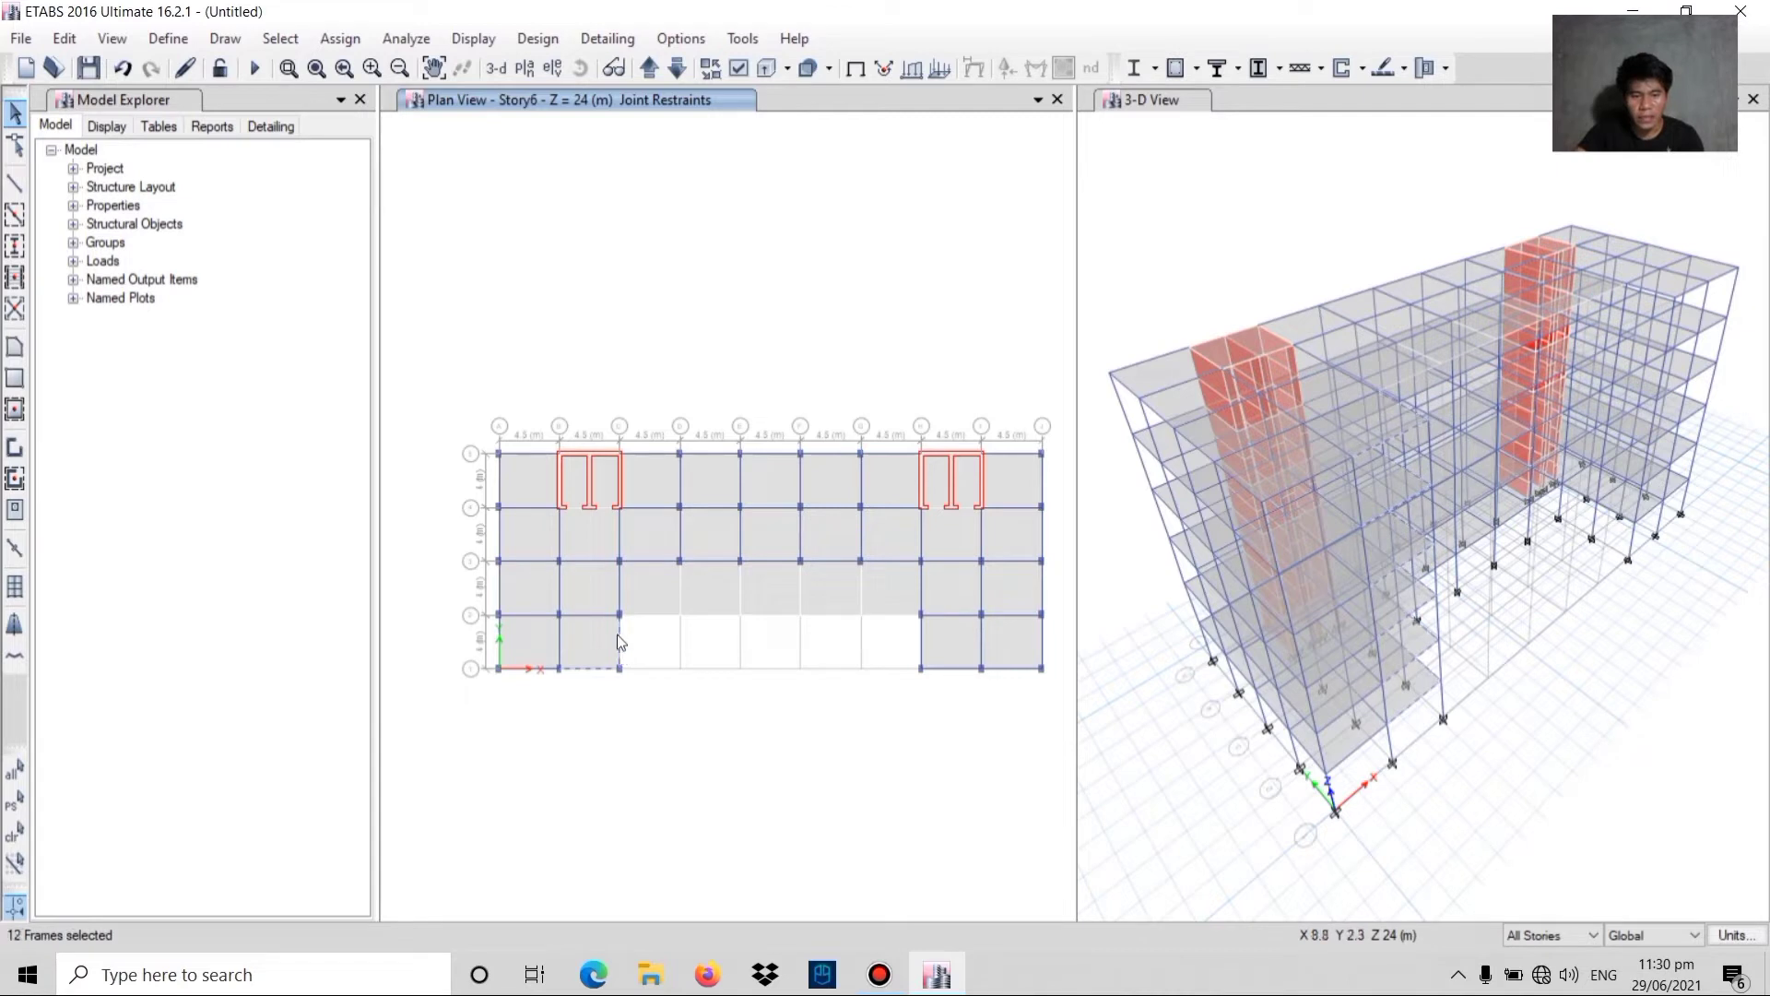
left_click(627, 564)
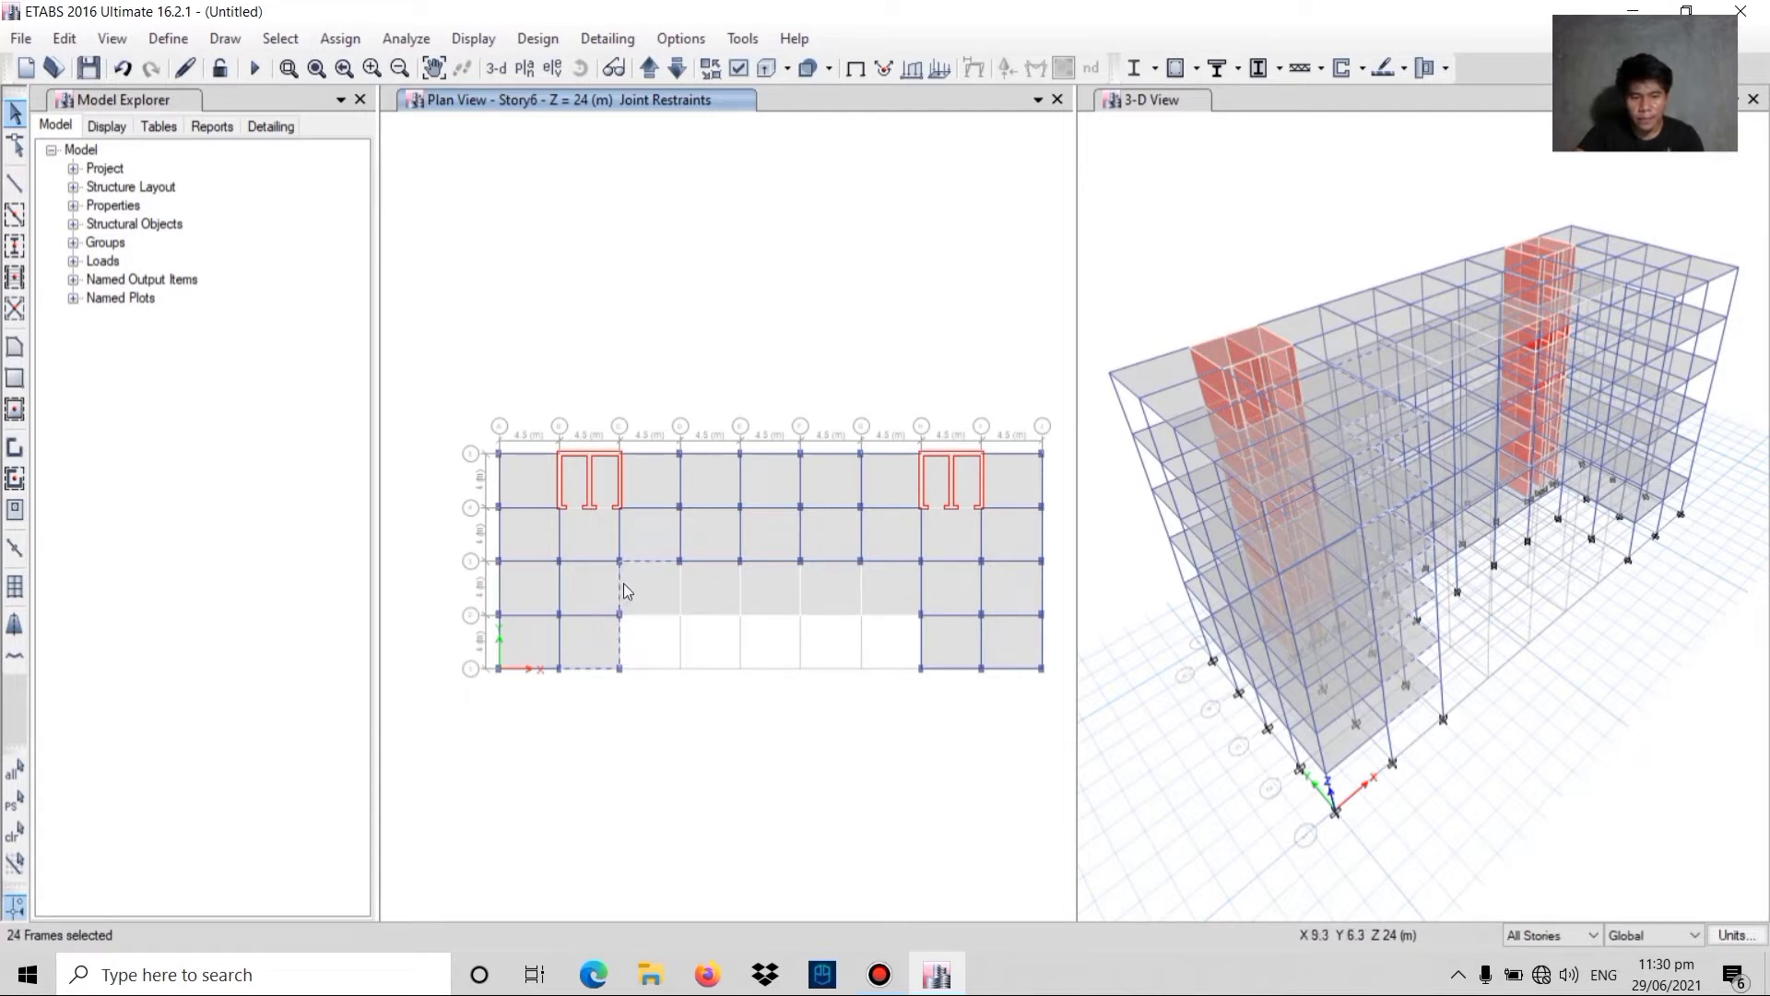
left_click(706, 561)
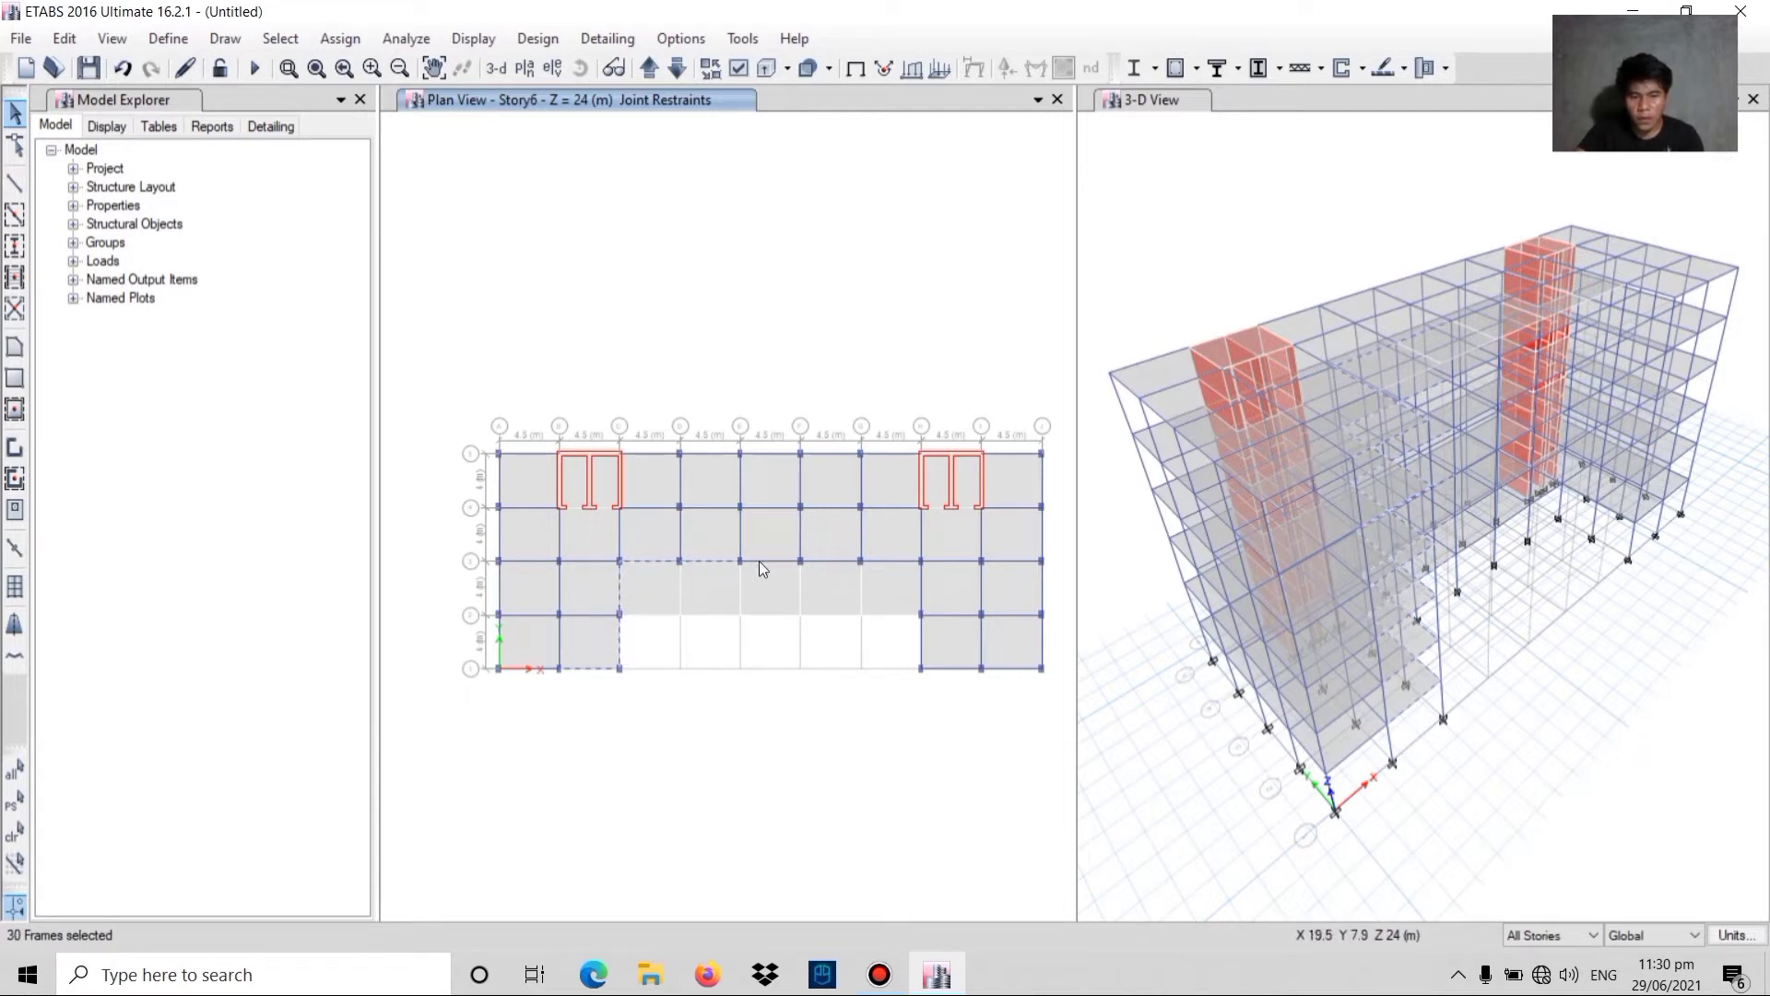
left_click(883, 561)
left_click(922, 640)
left_click(934, 664)
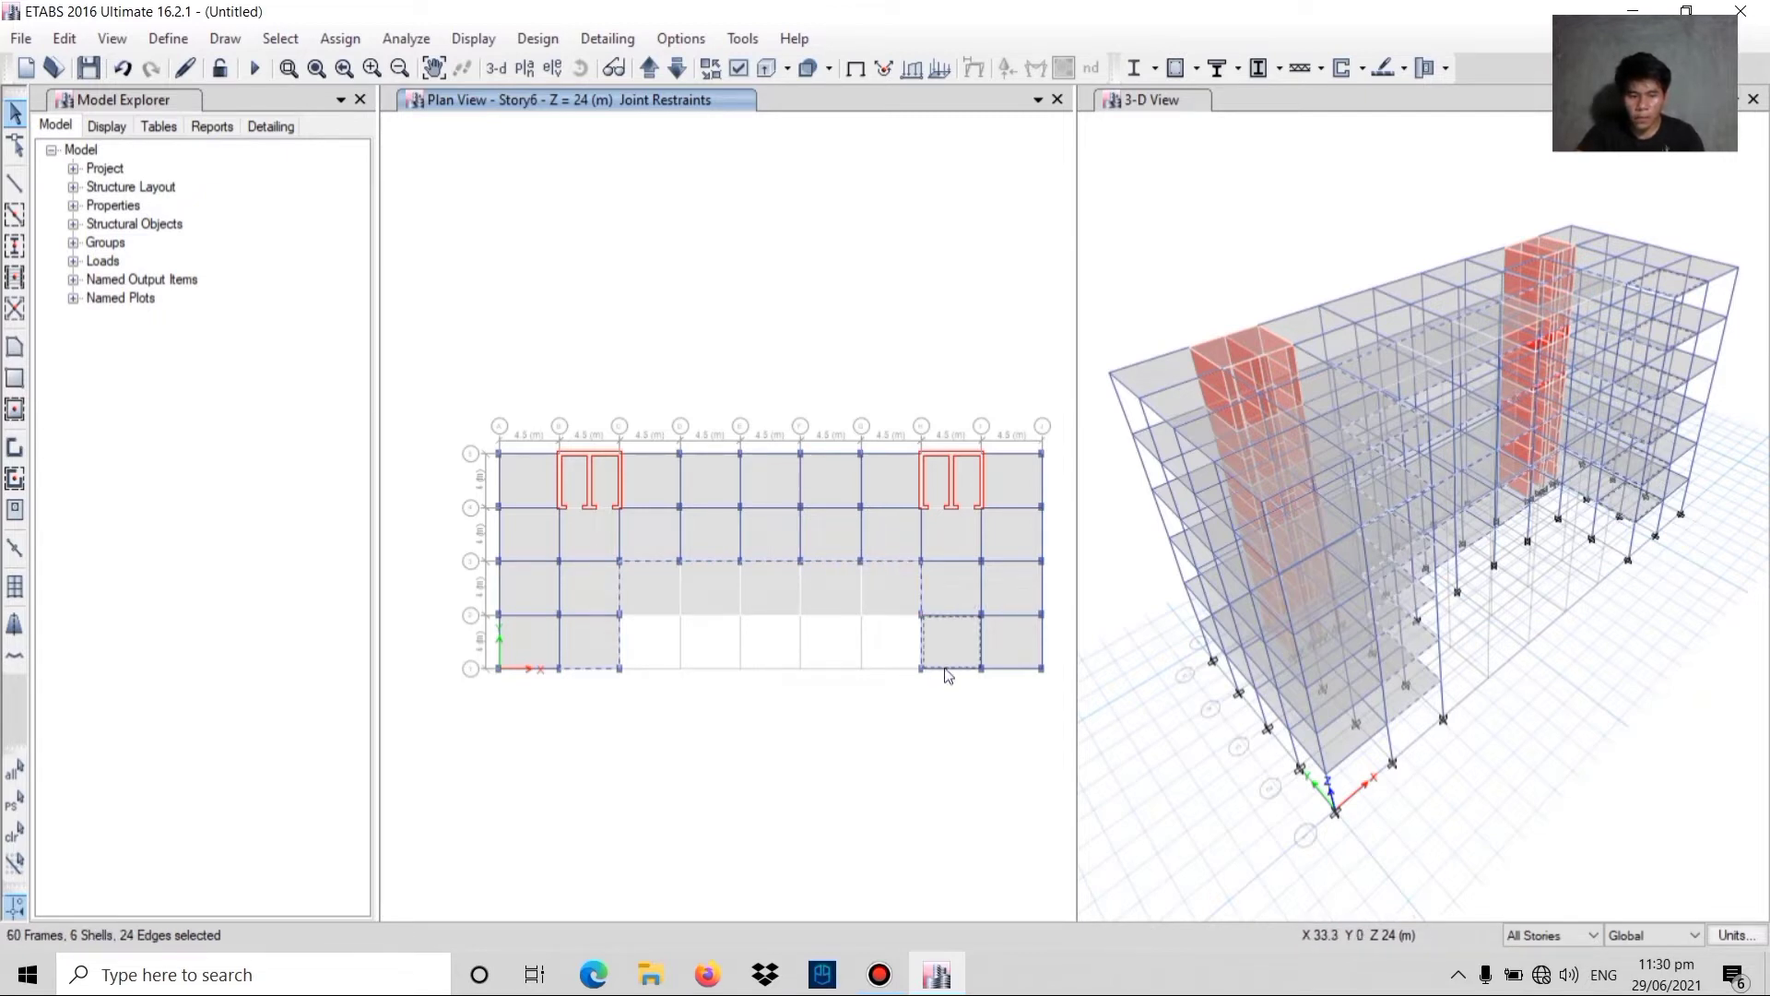
key("Escape")
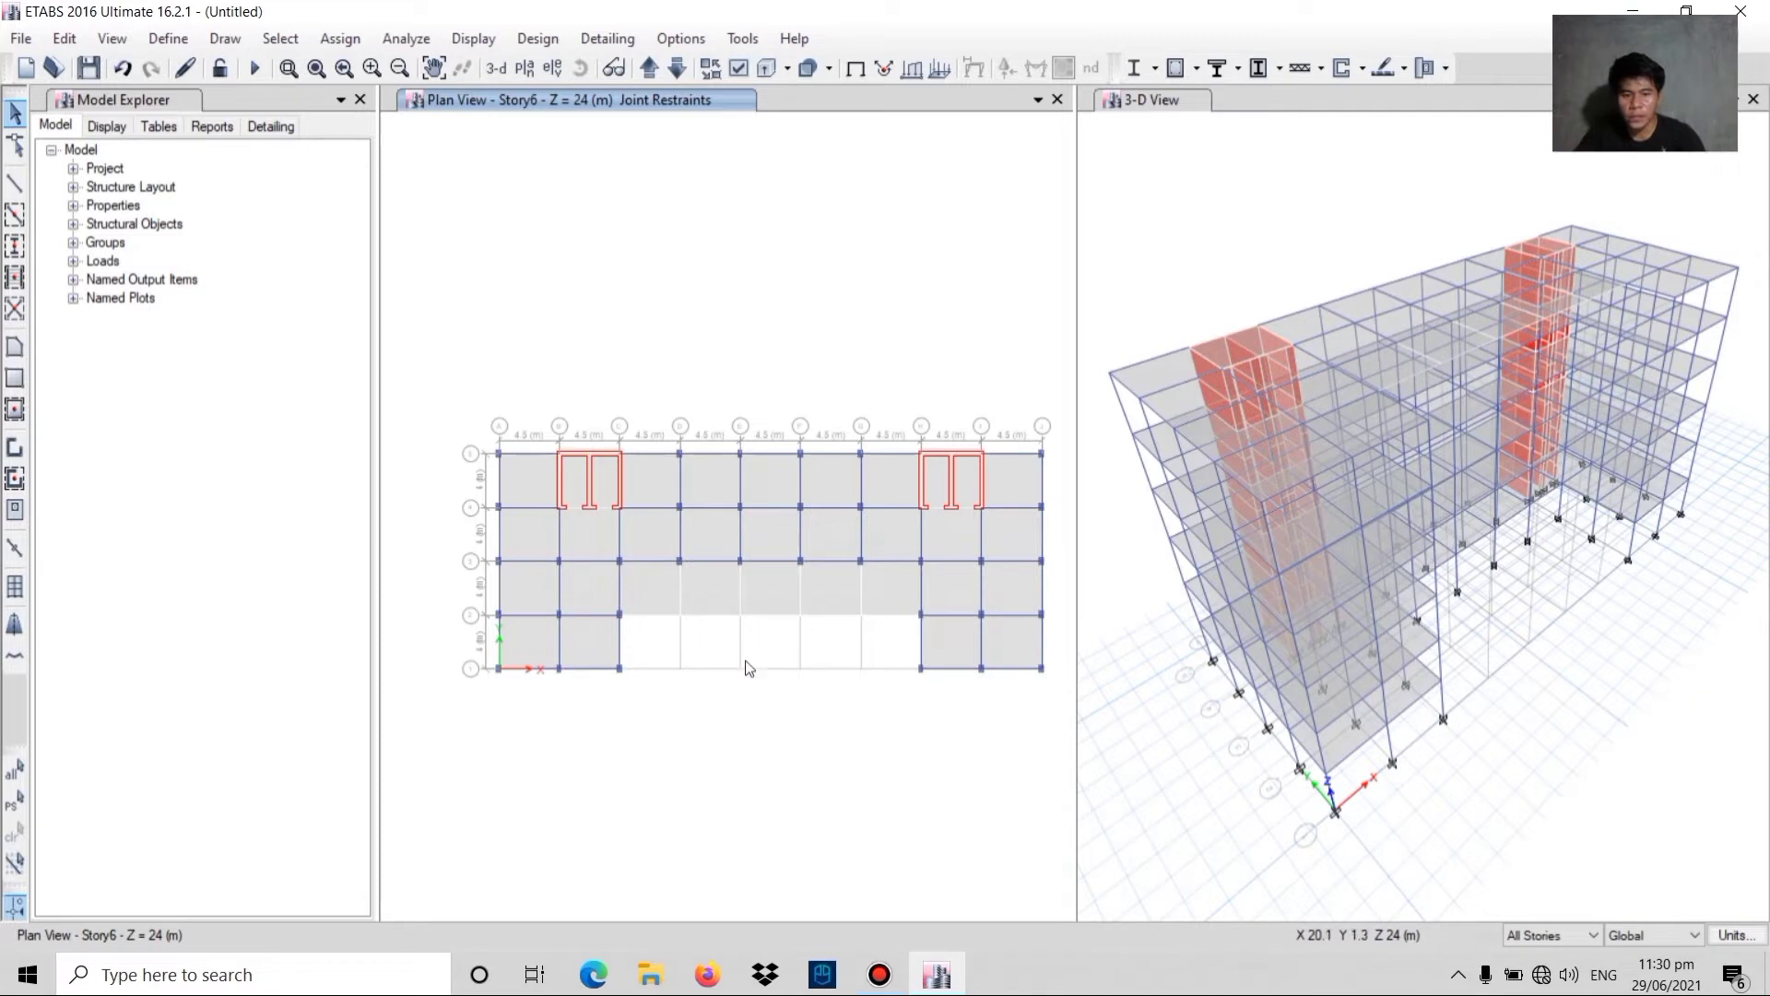
- Select the perimeter beams of the floor plan across all stories, following the recessed front edge, the end wing, the rear edge and the opposite side
left_click(620, 643)
left_click(621, 587)
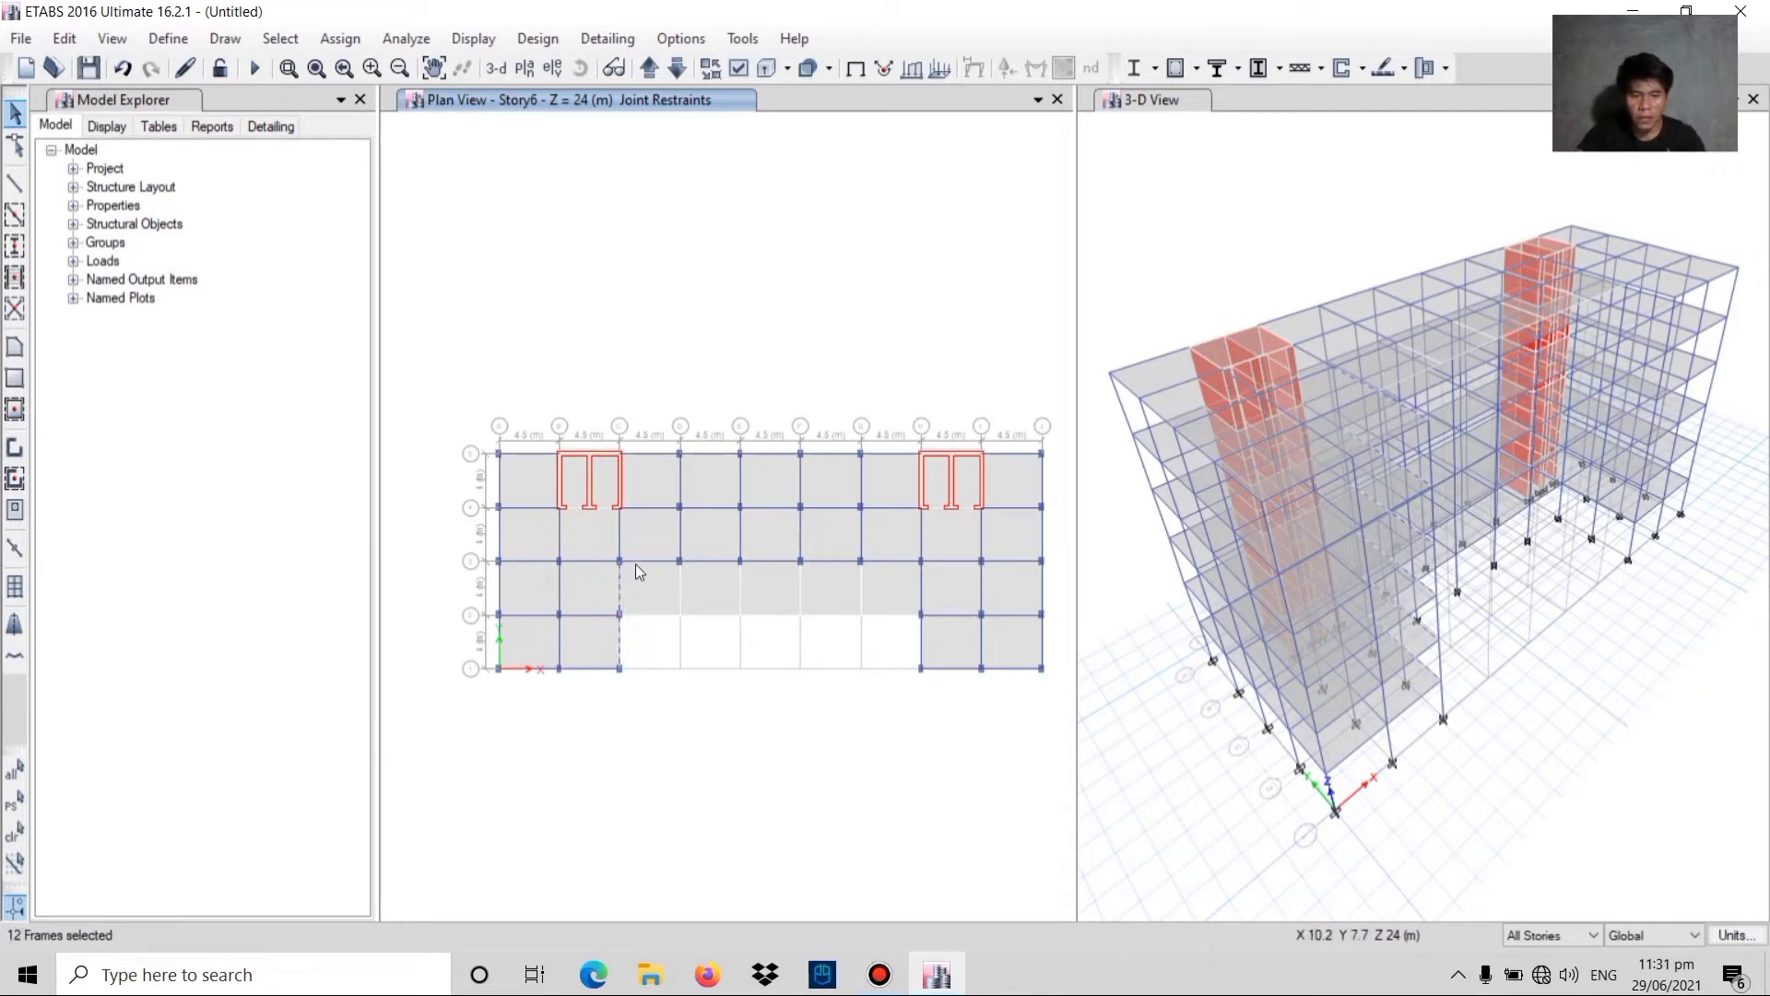
left_click(723, 561)
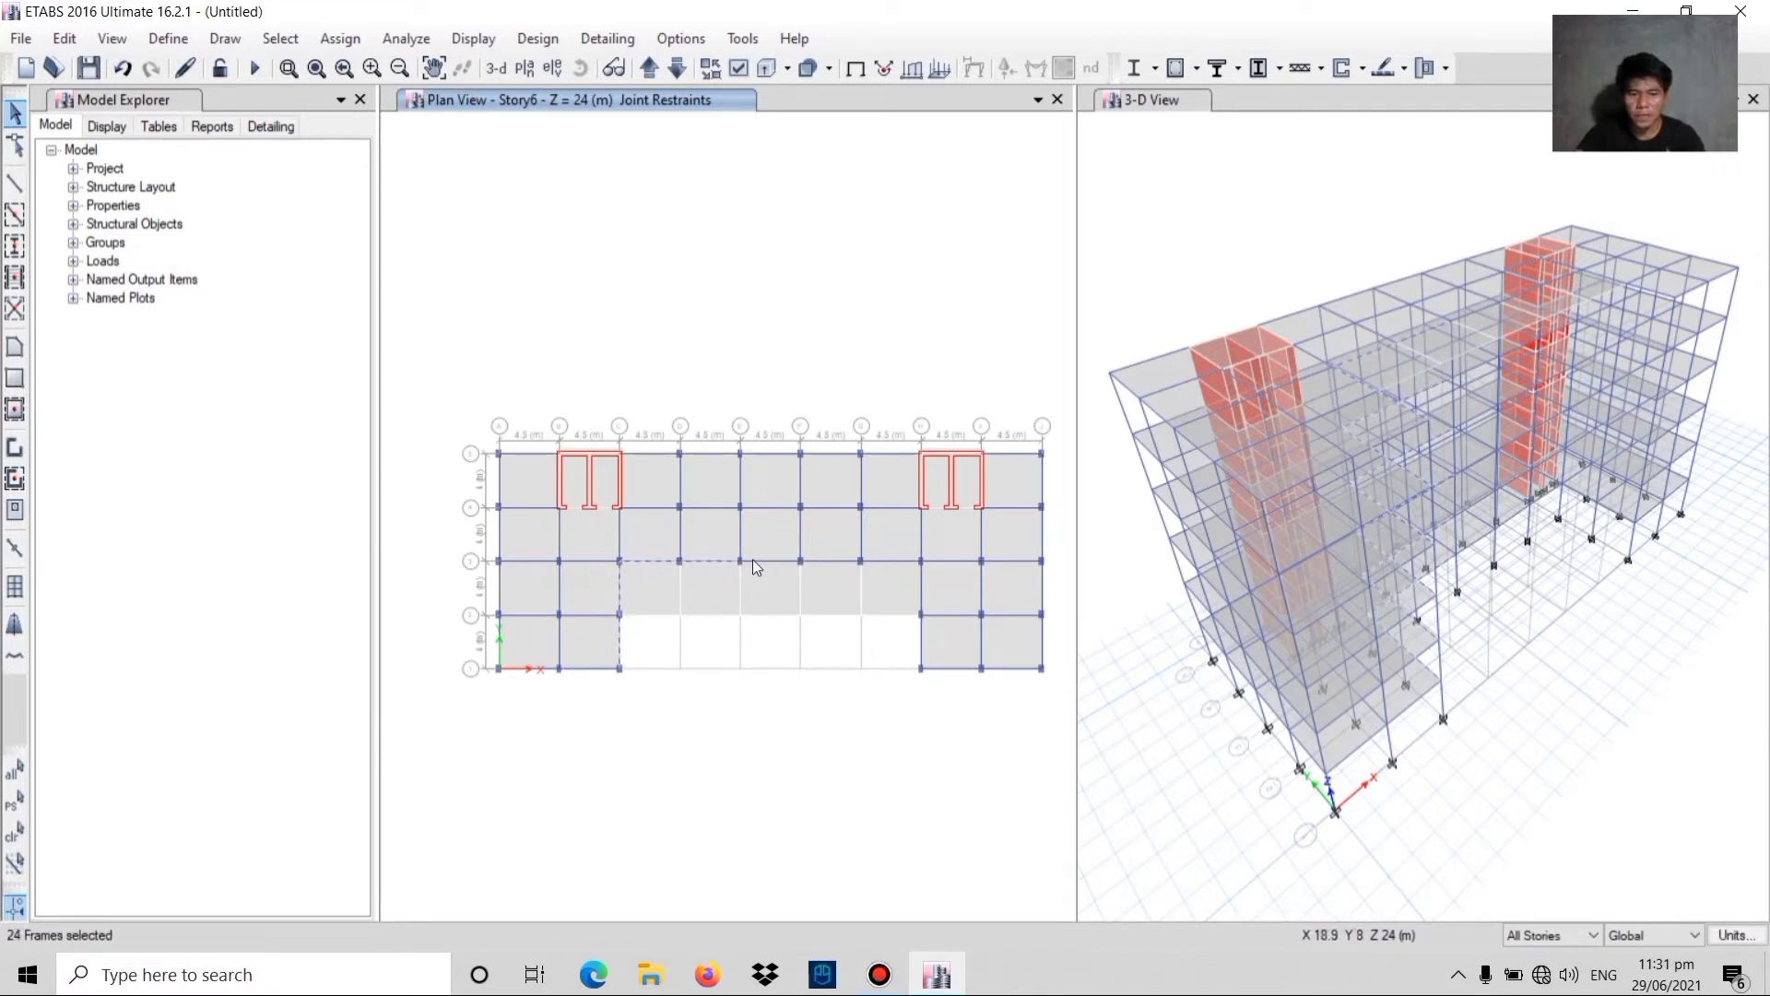
left_click(775, 561)
left_click(827, 561)
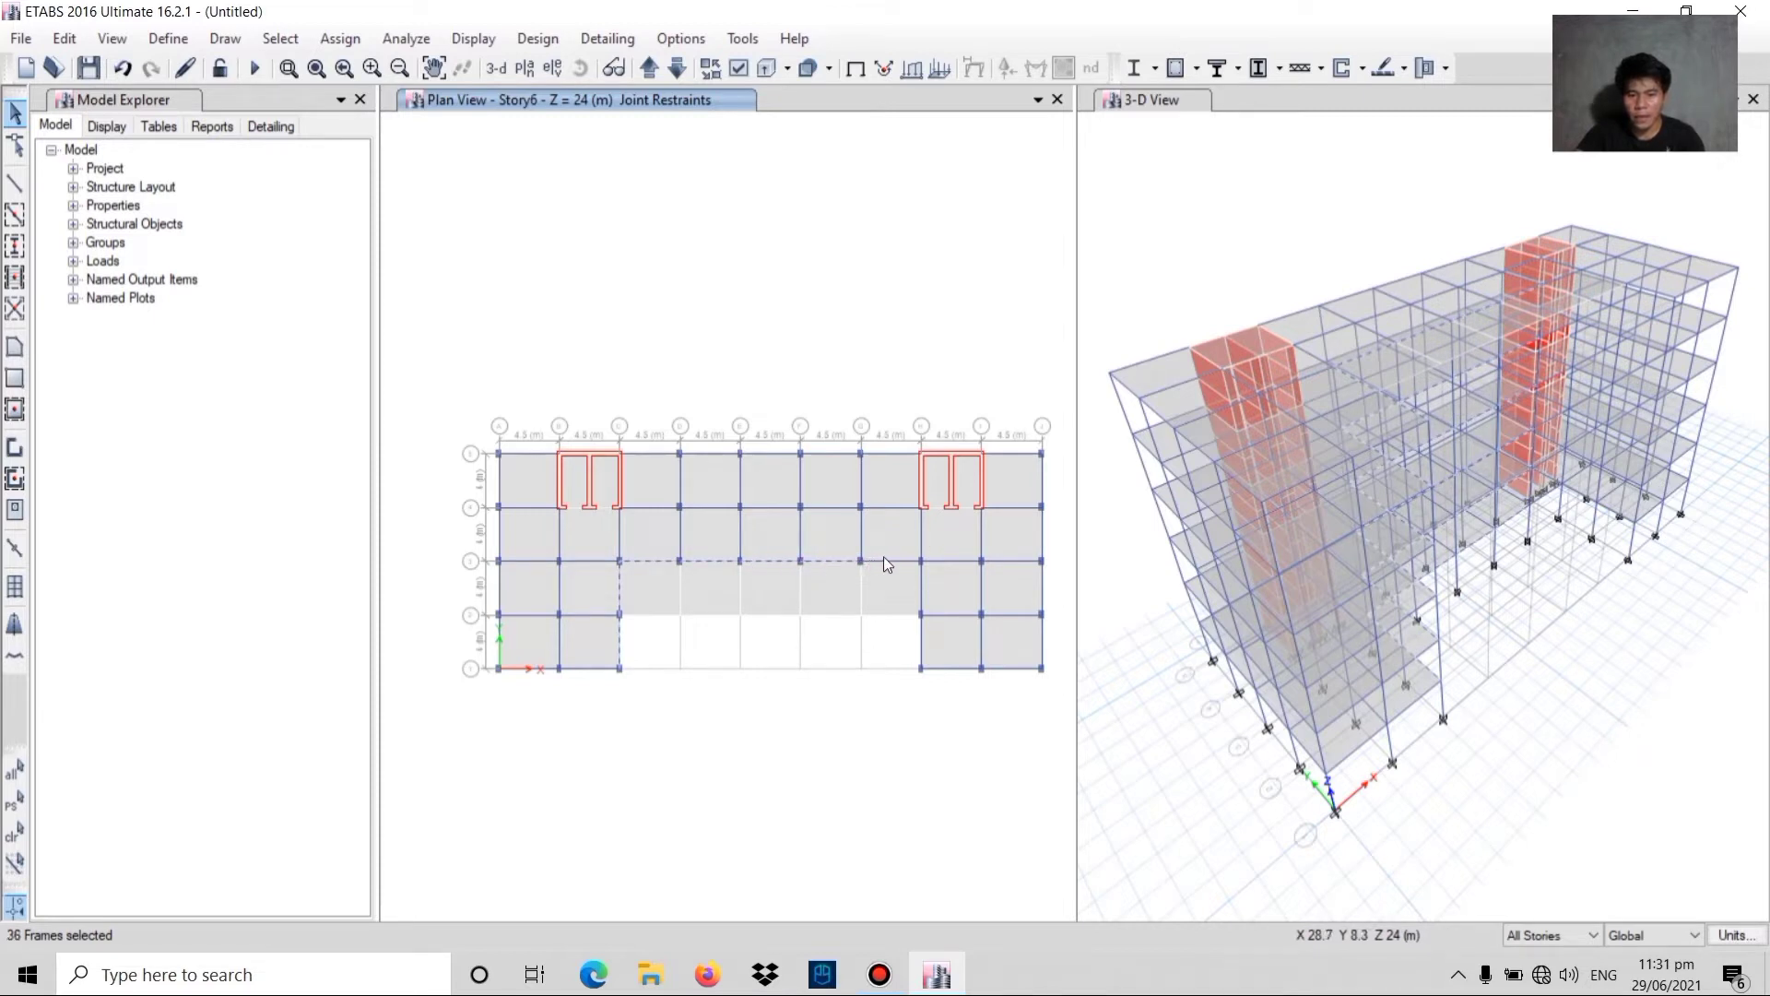
left_click(922, 587)
left_click(948, 669)
left_click(1000, 670)
left_click(1042, 643)
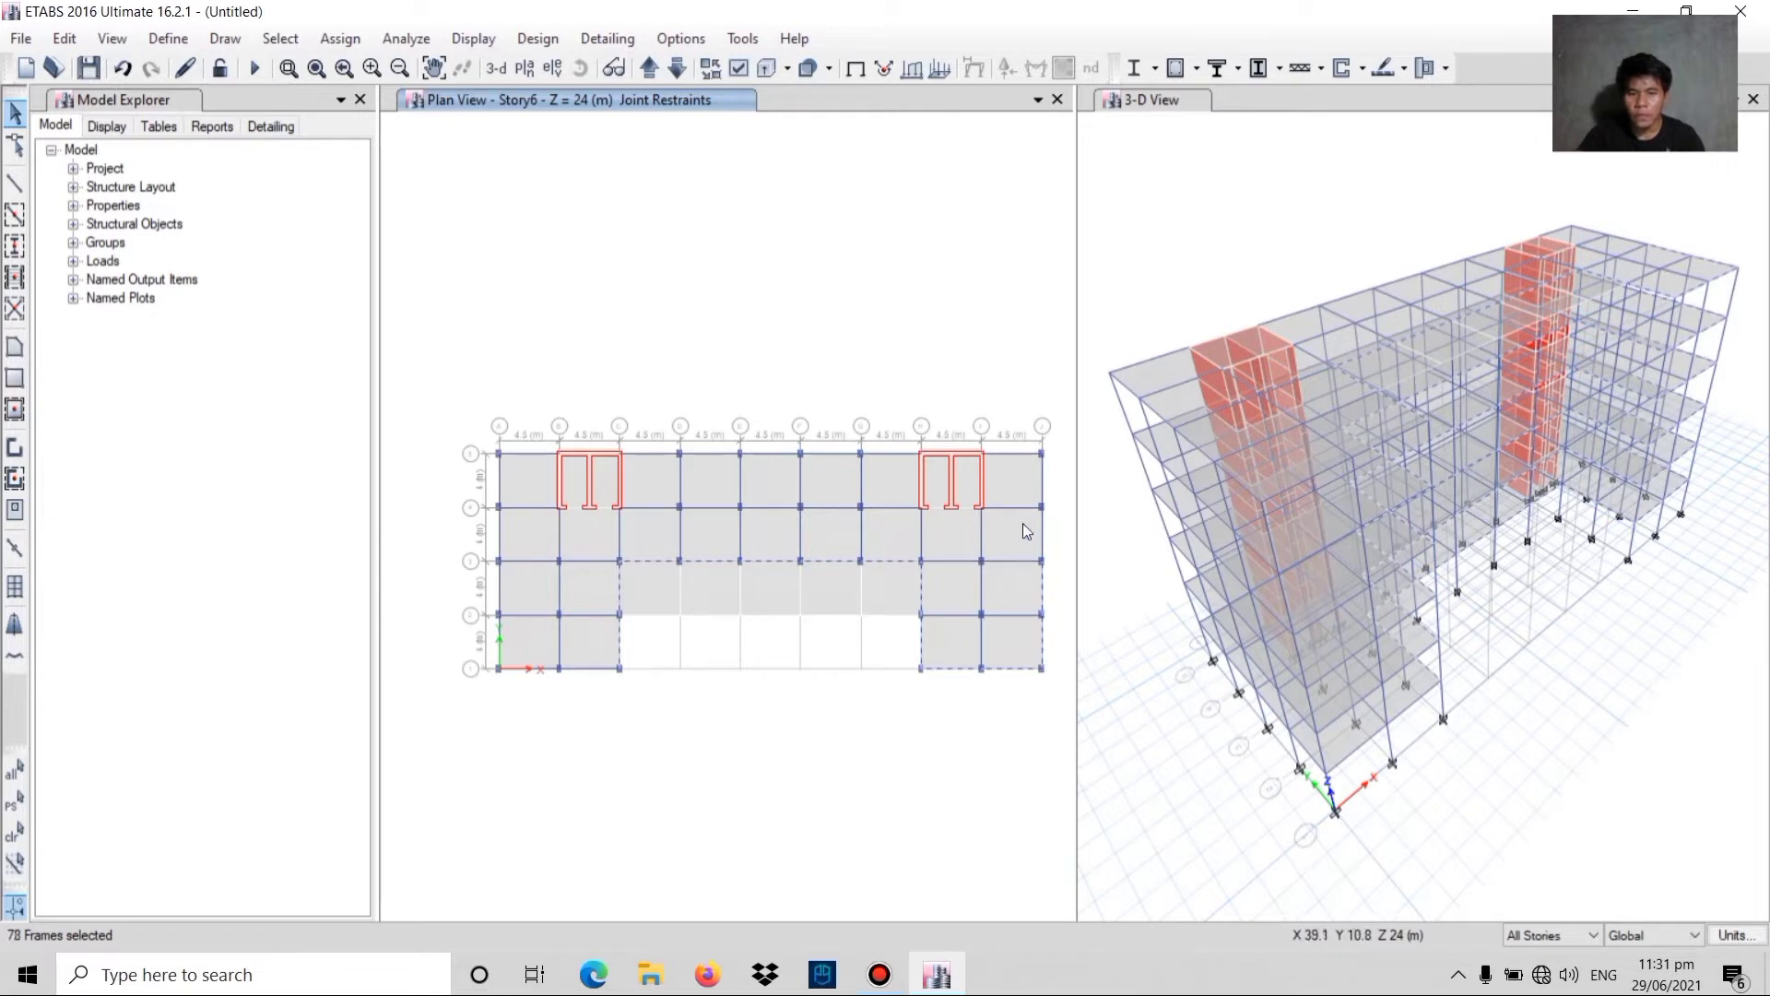
left_click(1041, 480)
left_click(999, 454)
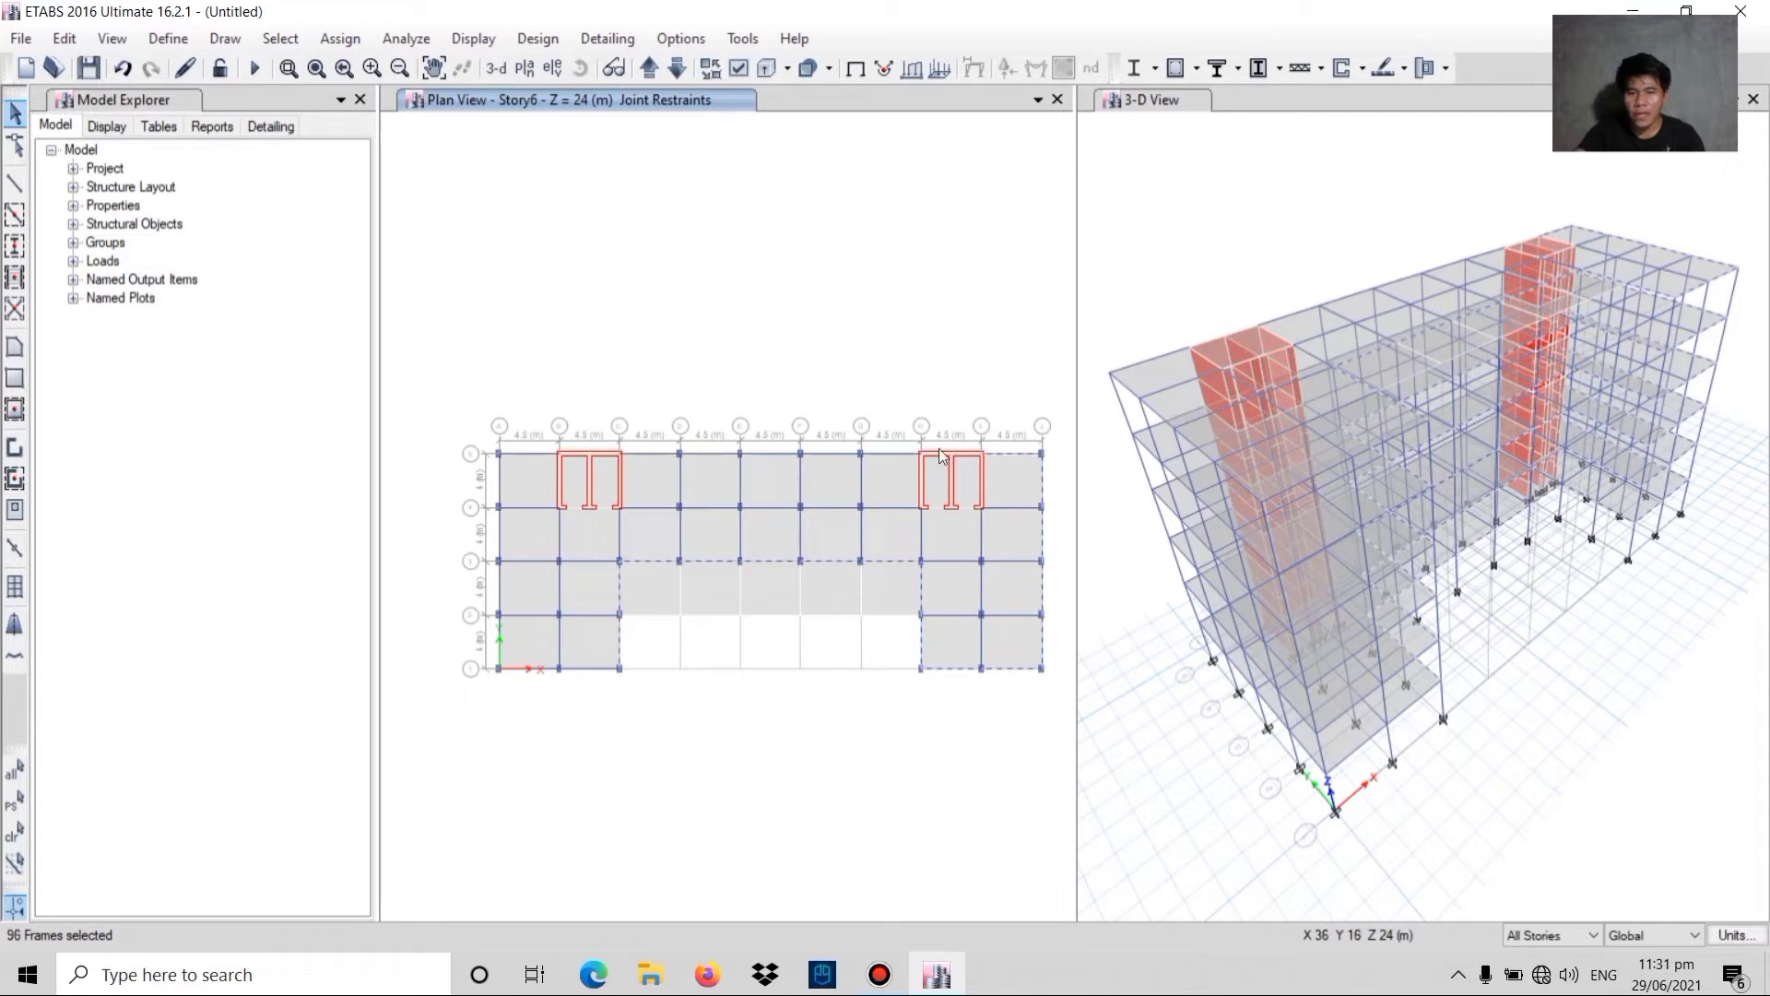
left_click(883, 452)
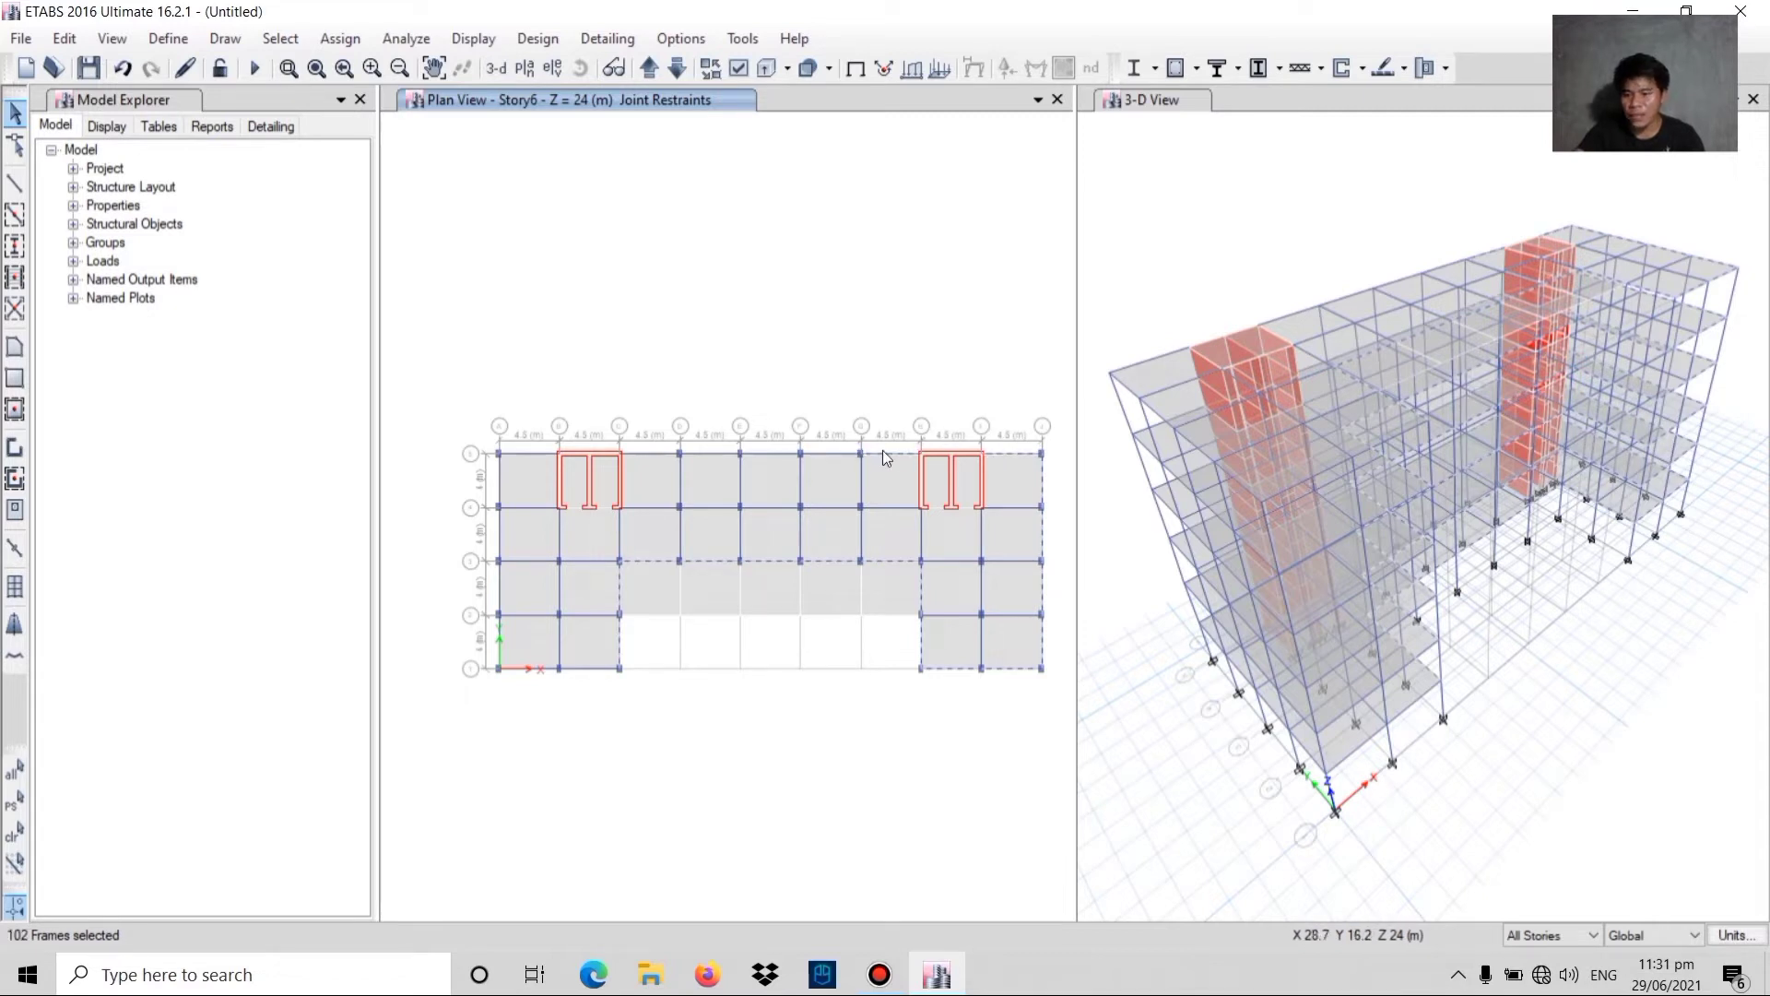
left_click(759, 456)
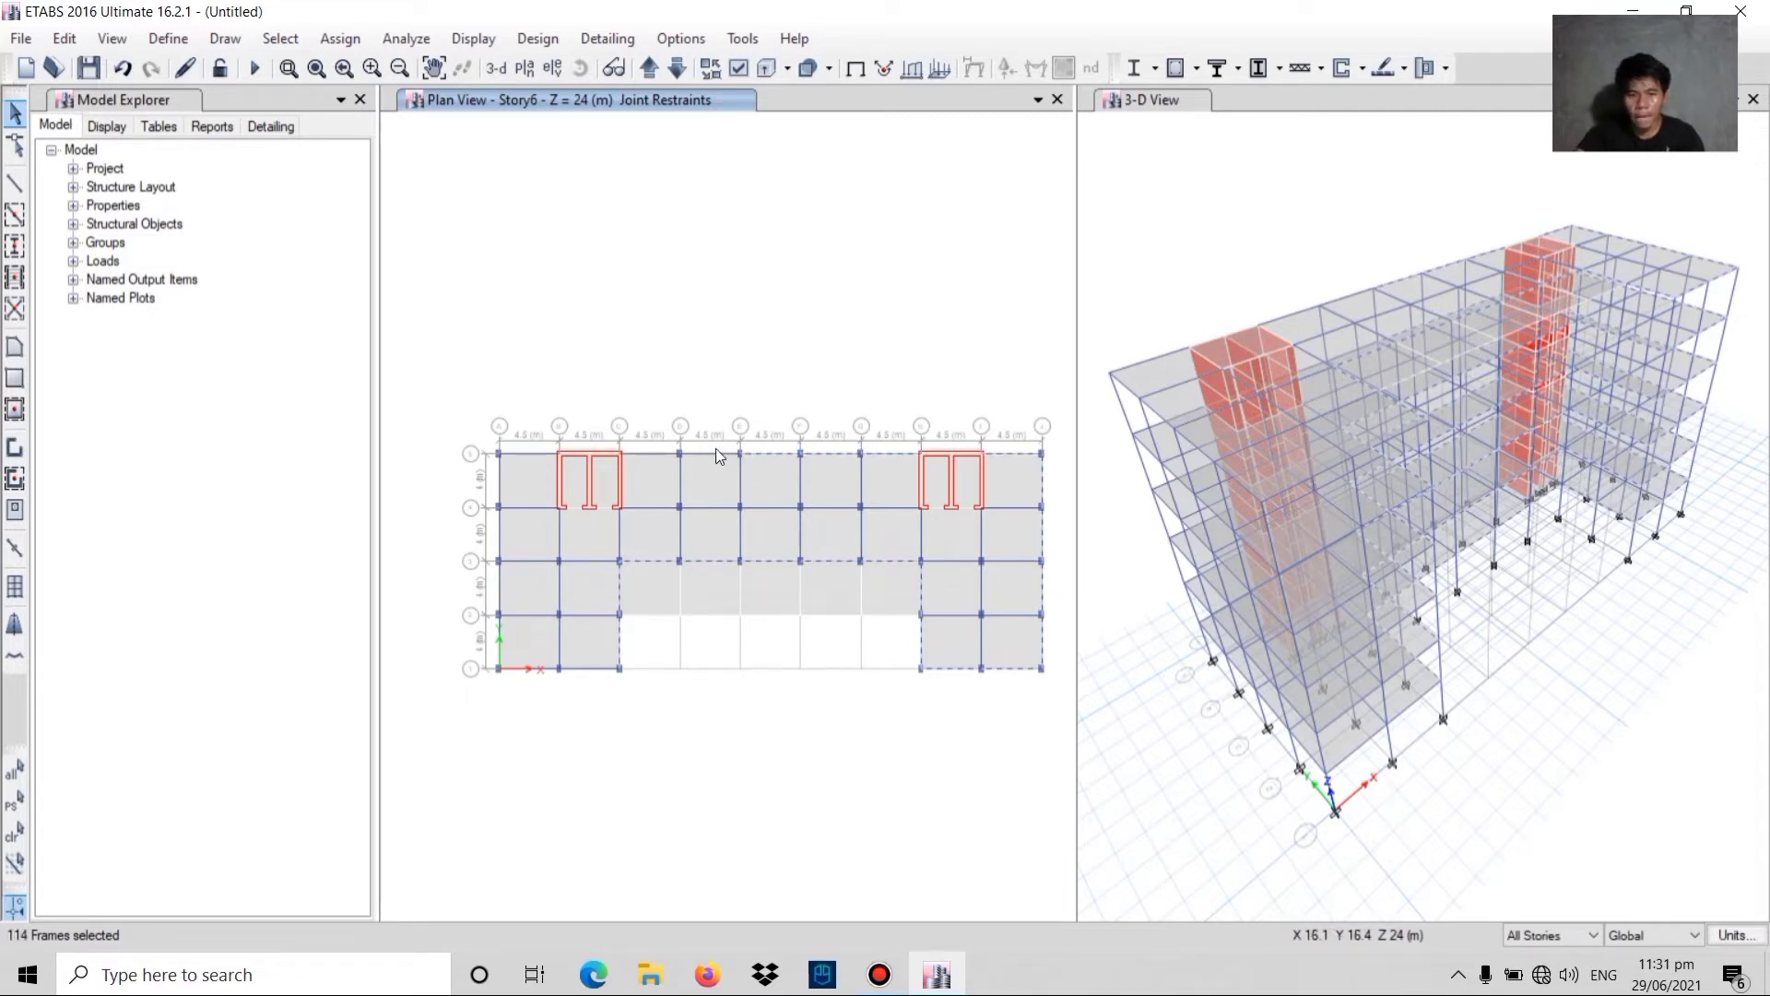
left_click(649, 452)
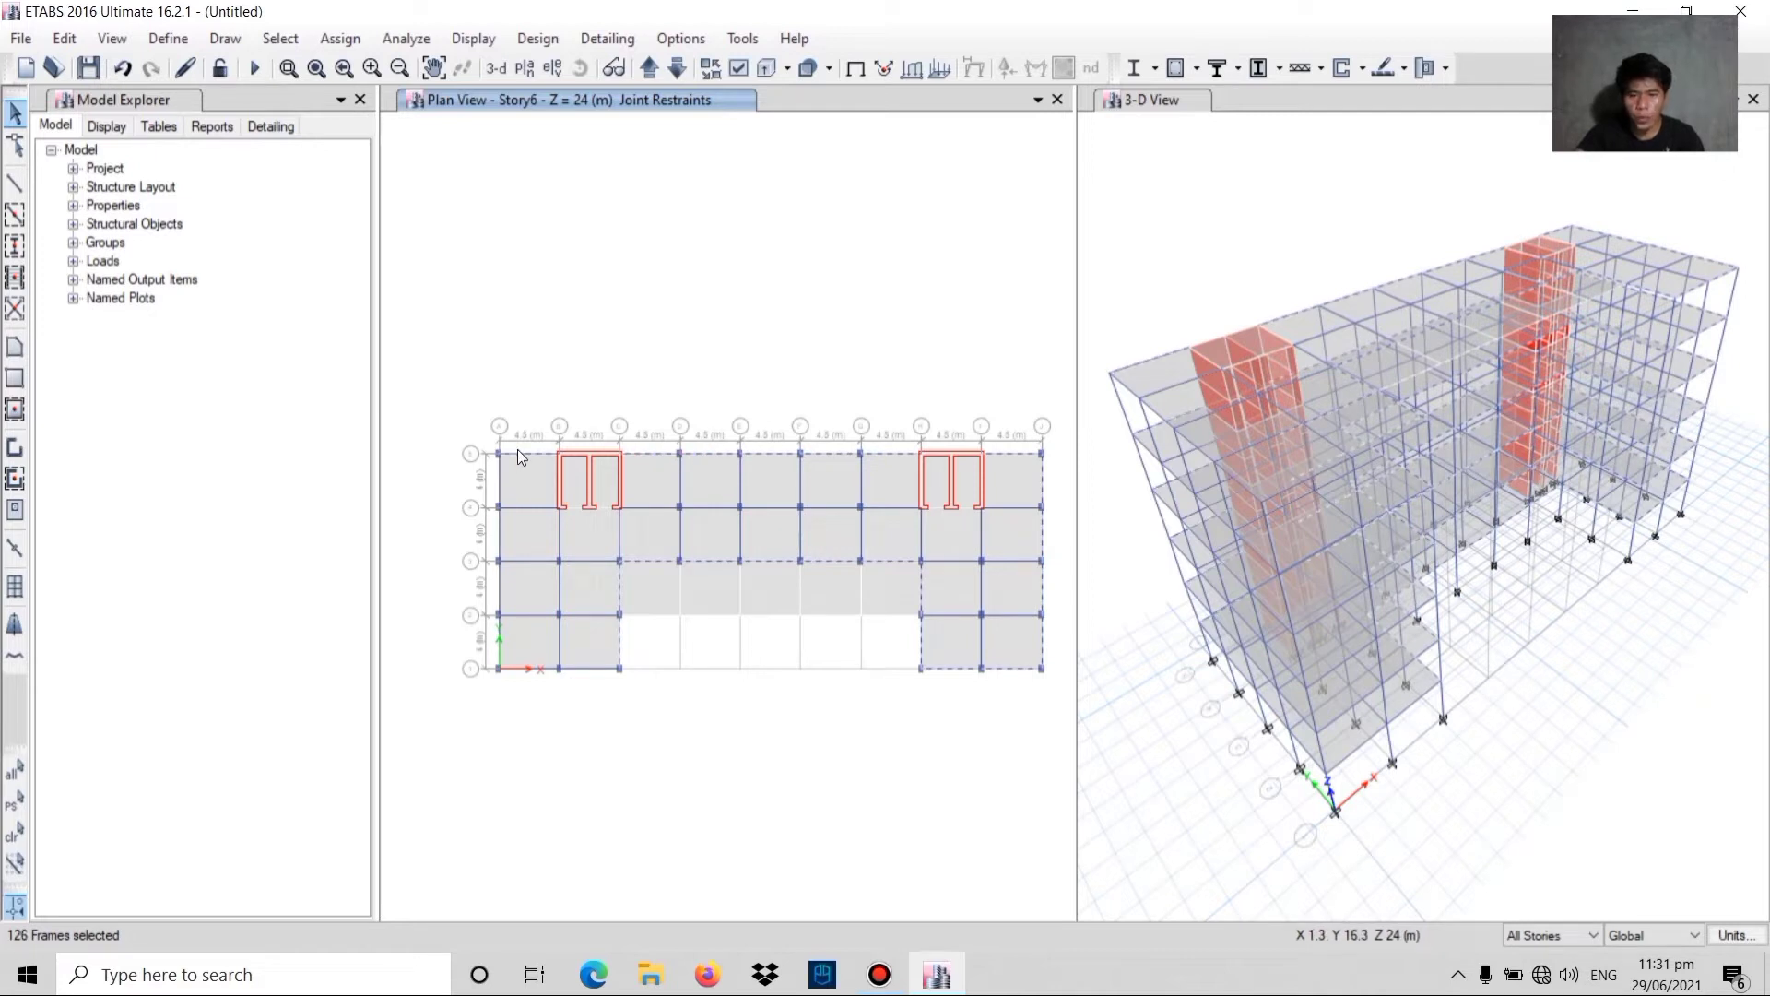
left_click(496, 485)
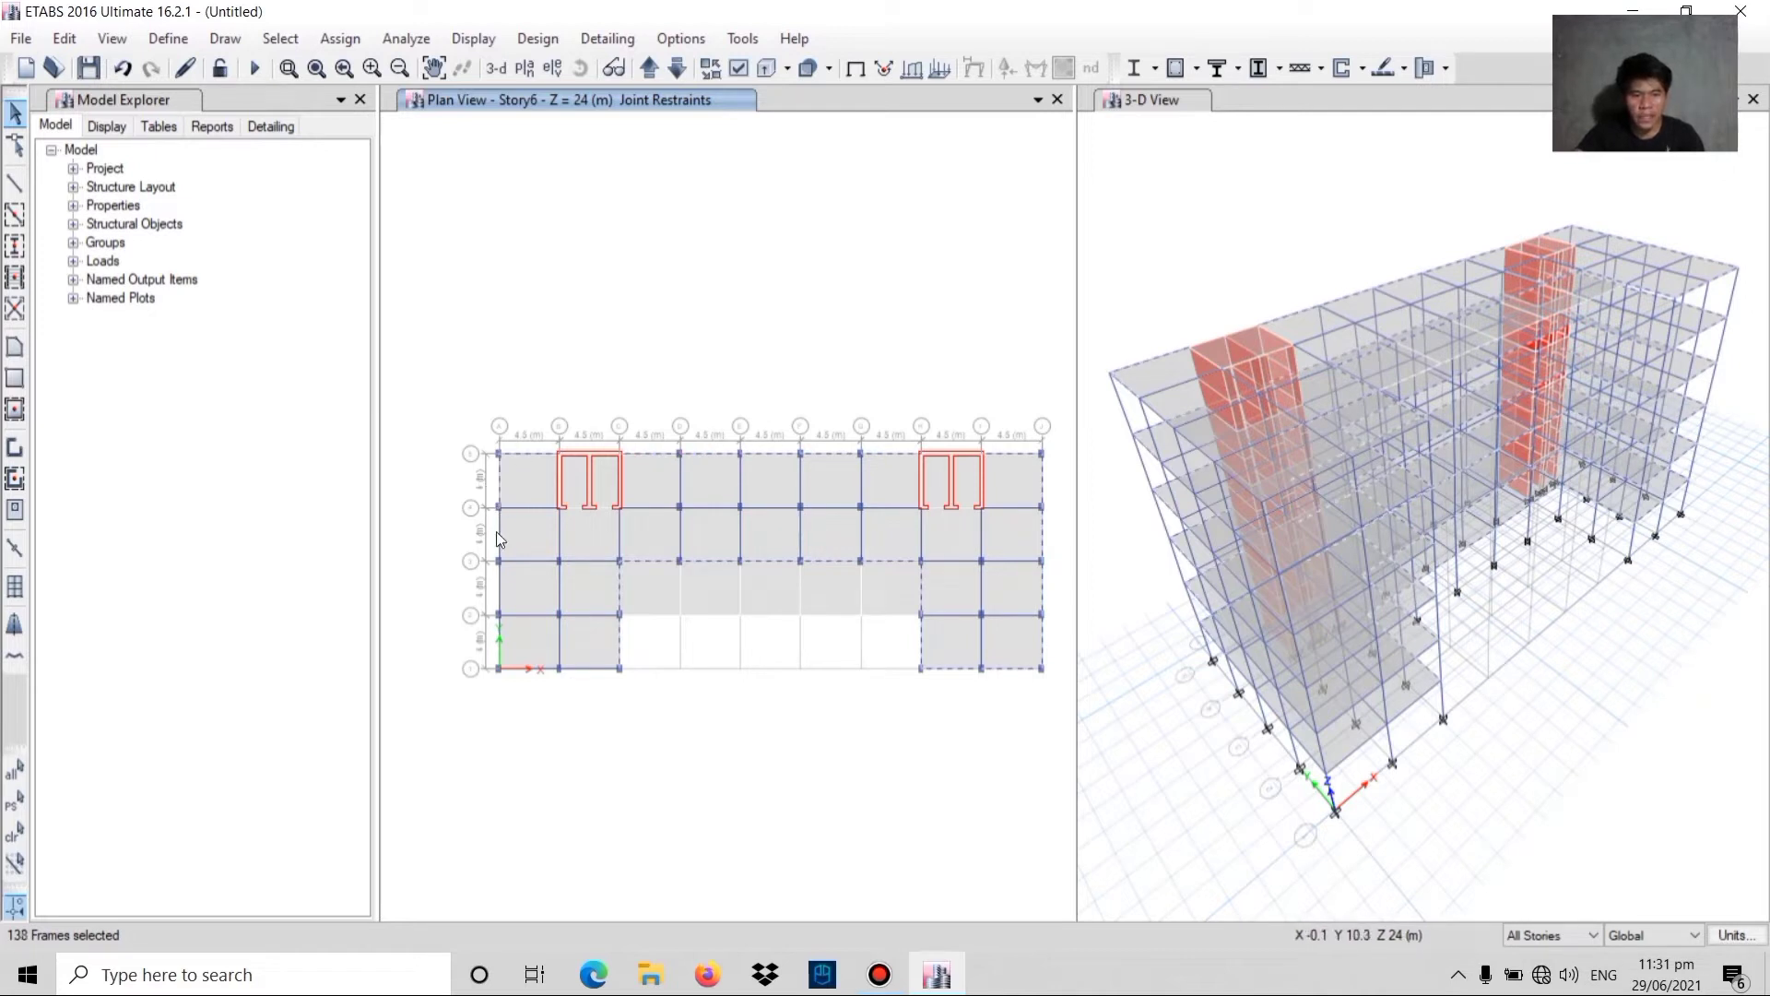
left_click(497, 537)
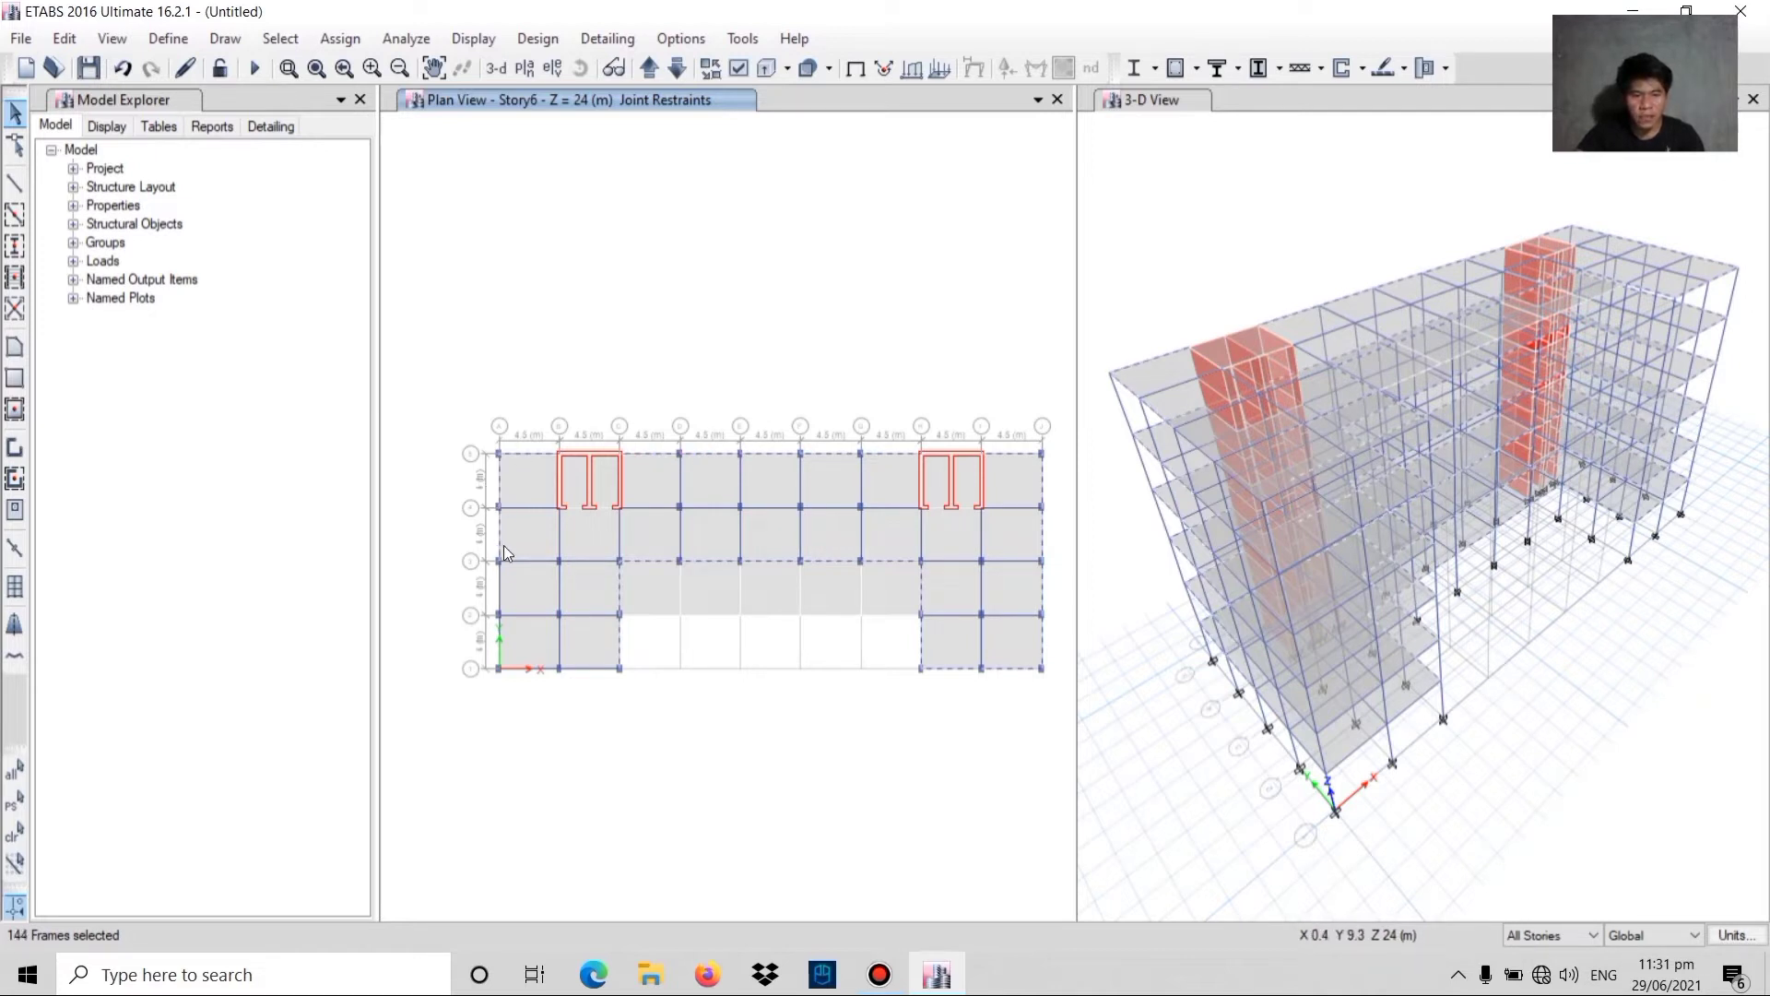
- Add the remaining left and front edge beams to the selection and assign the perimeter beams a 9 kN/m uniform SUPERIMPOSED gravity load
left_click(501, 598)
left_click(500, 639)
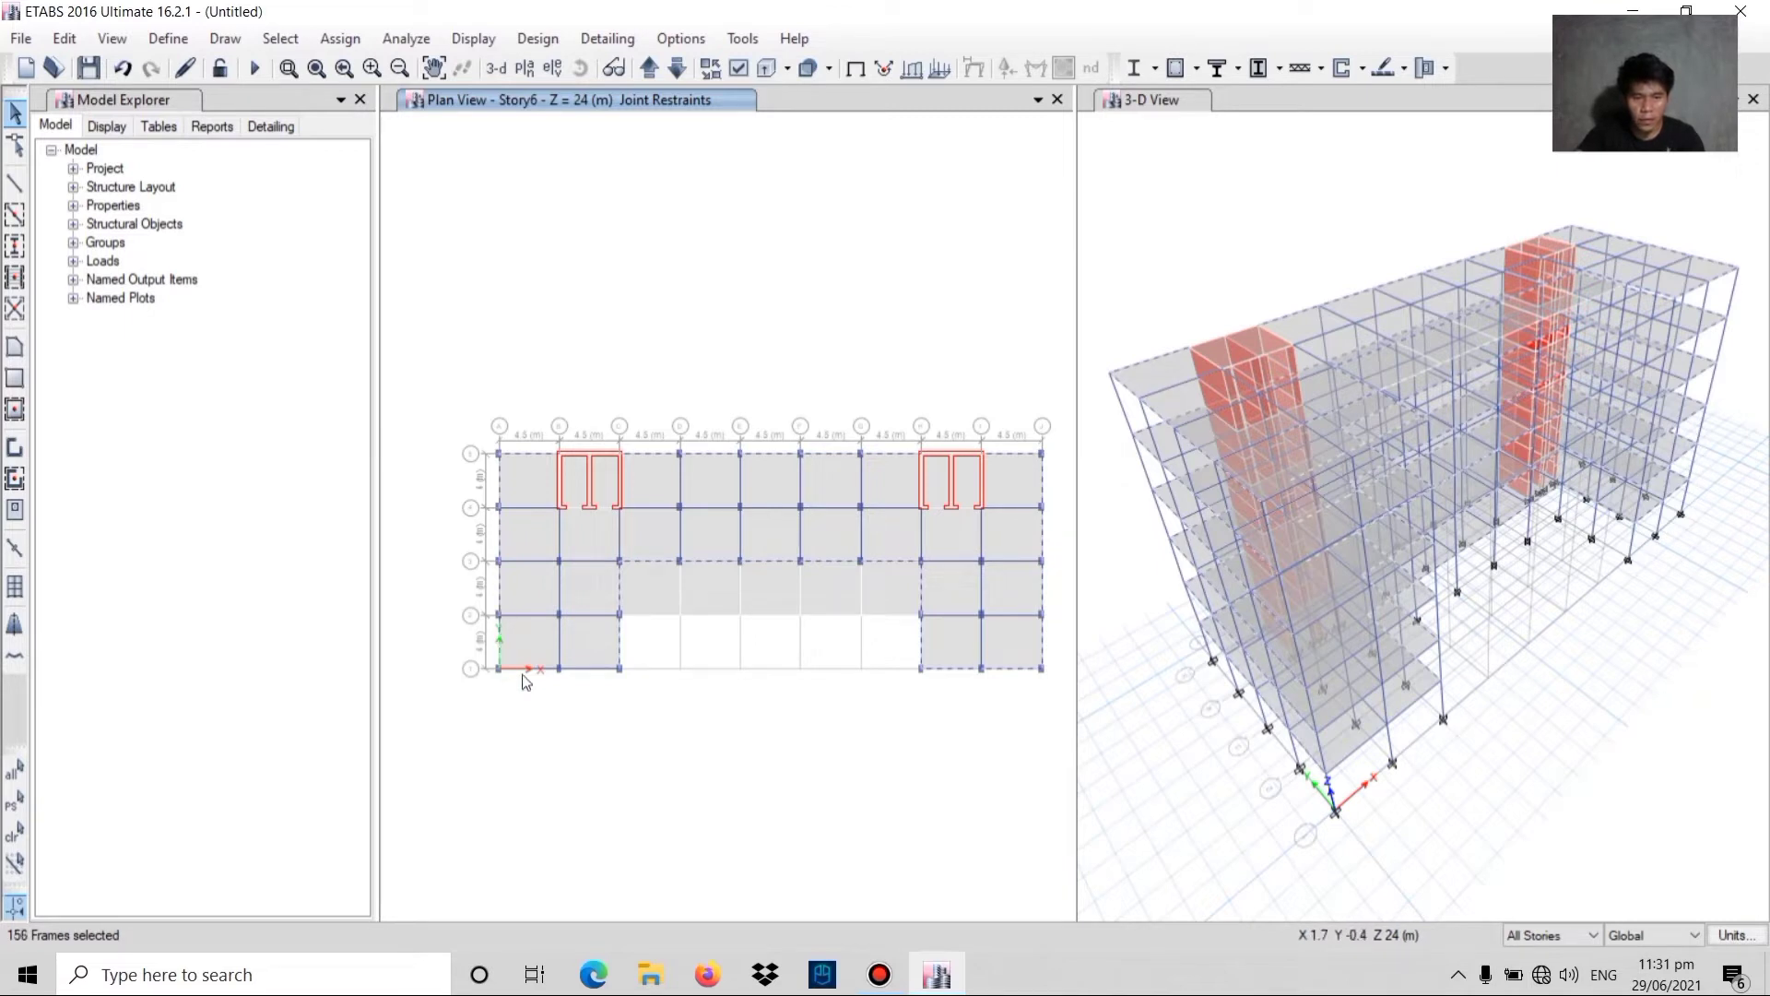
left_click(583, 666)
left_click(588, 668)
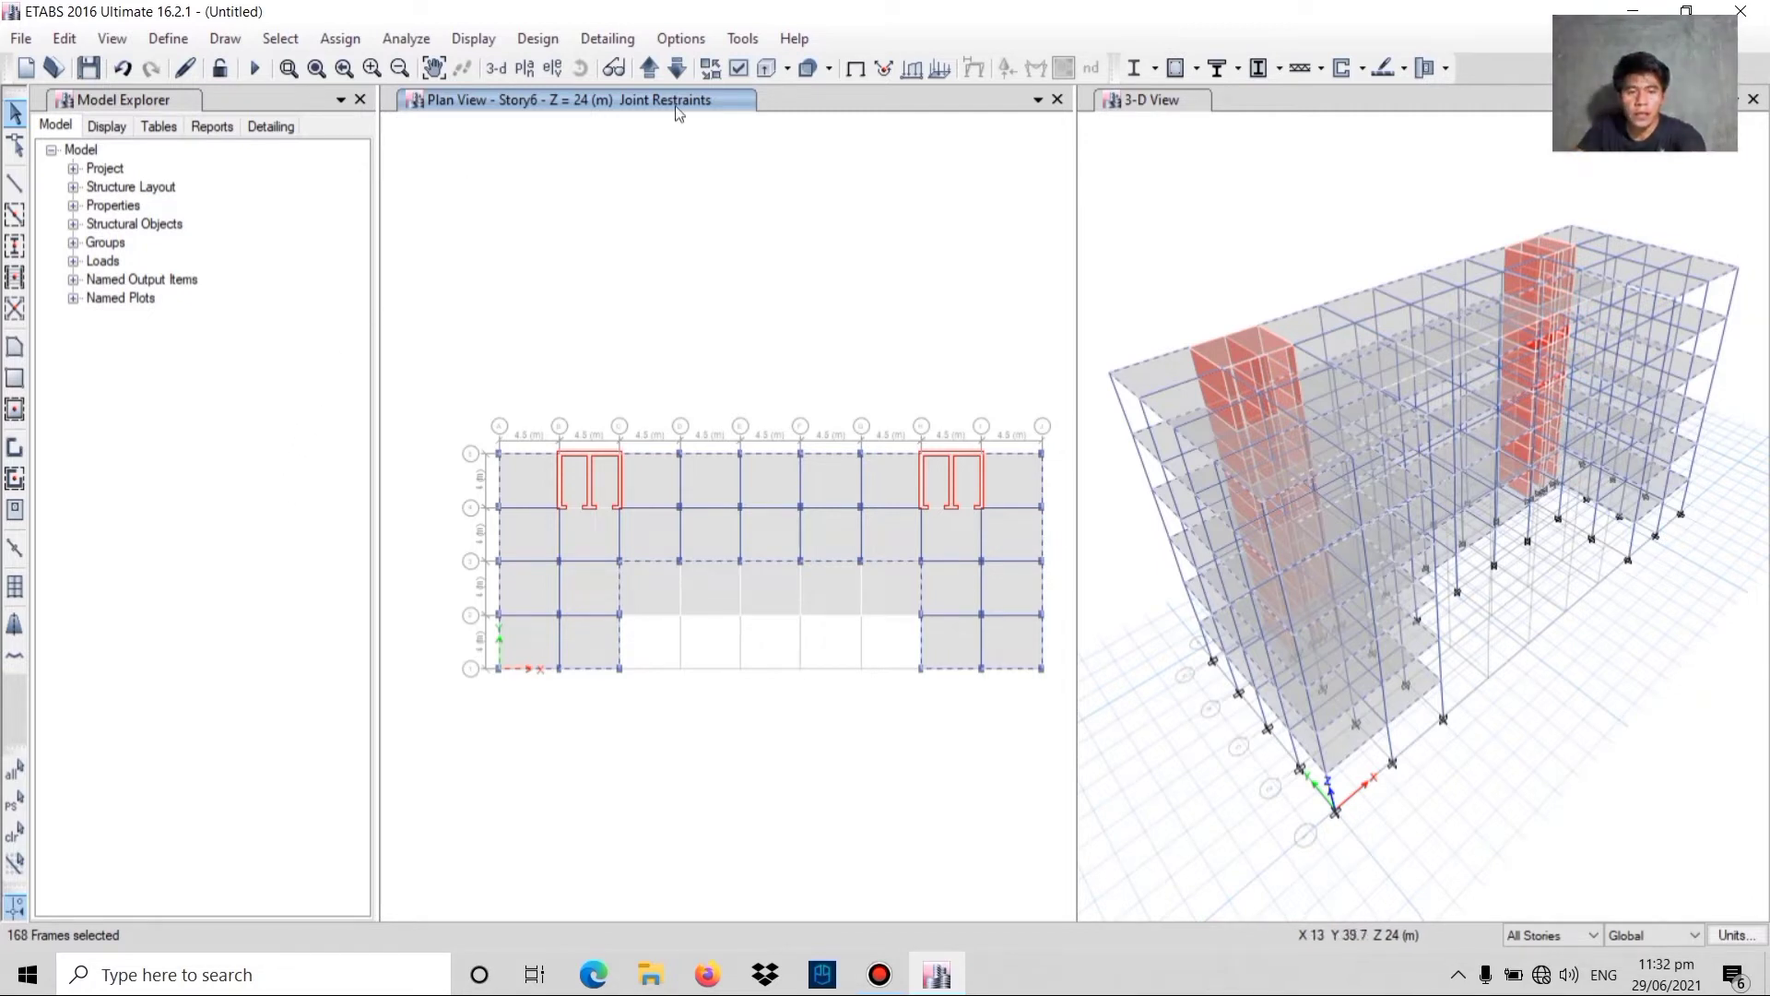
left_click(349, 39)
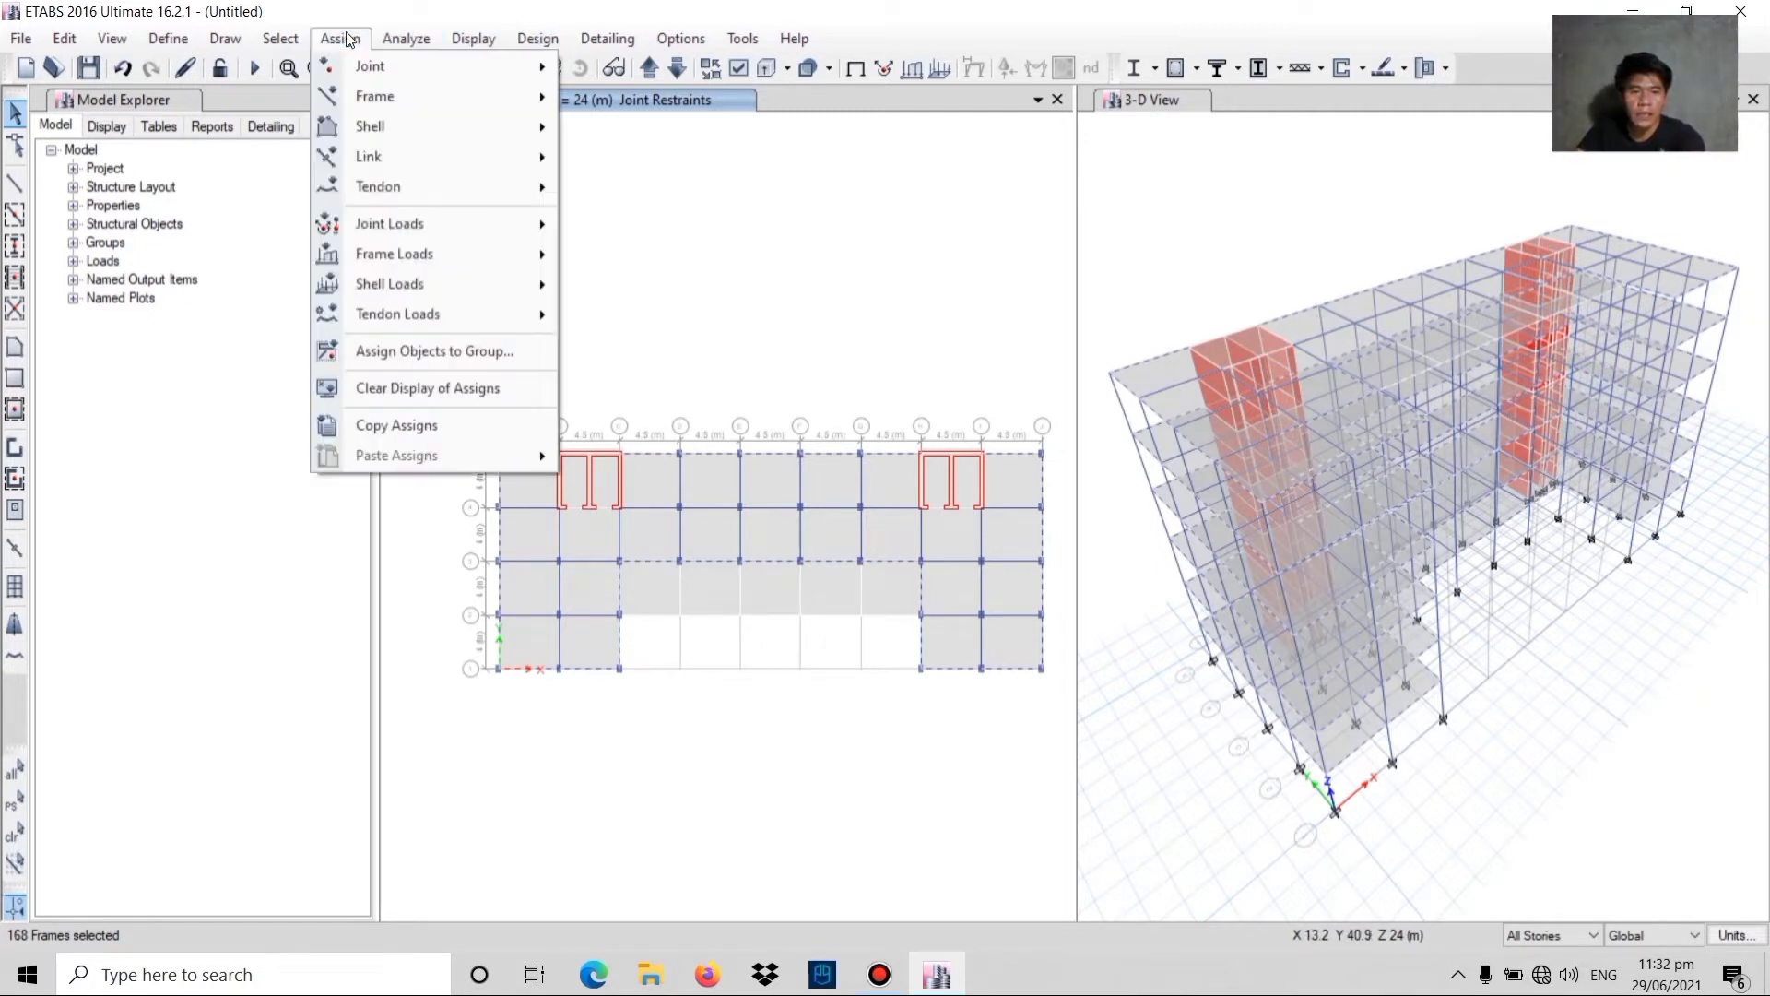
mouse_move(389, 101)
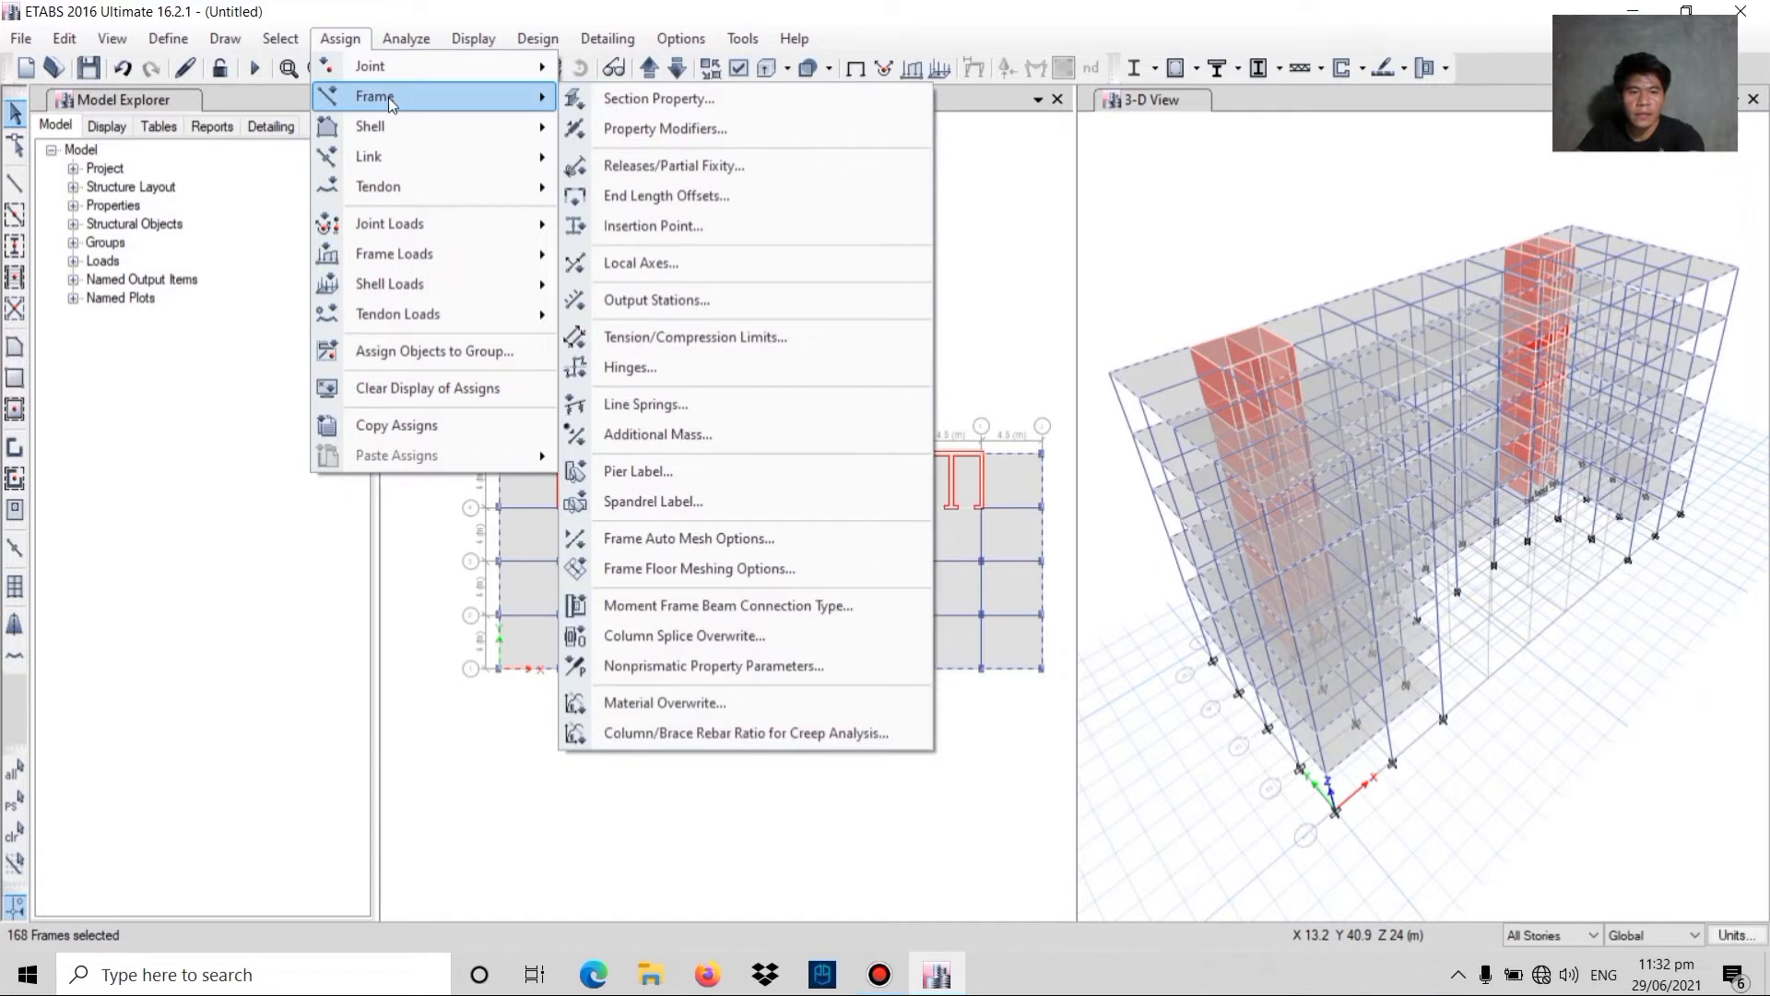
mouse_move(391, 252)
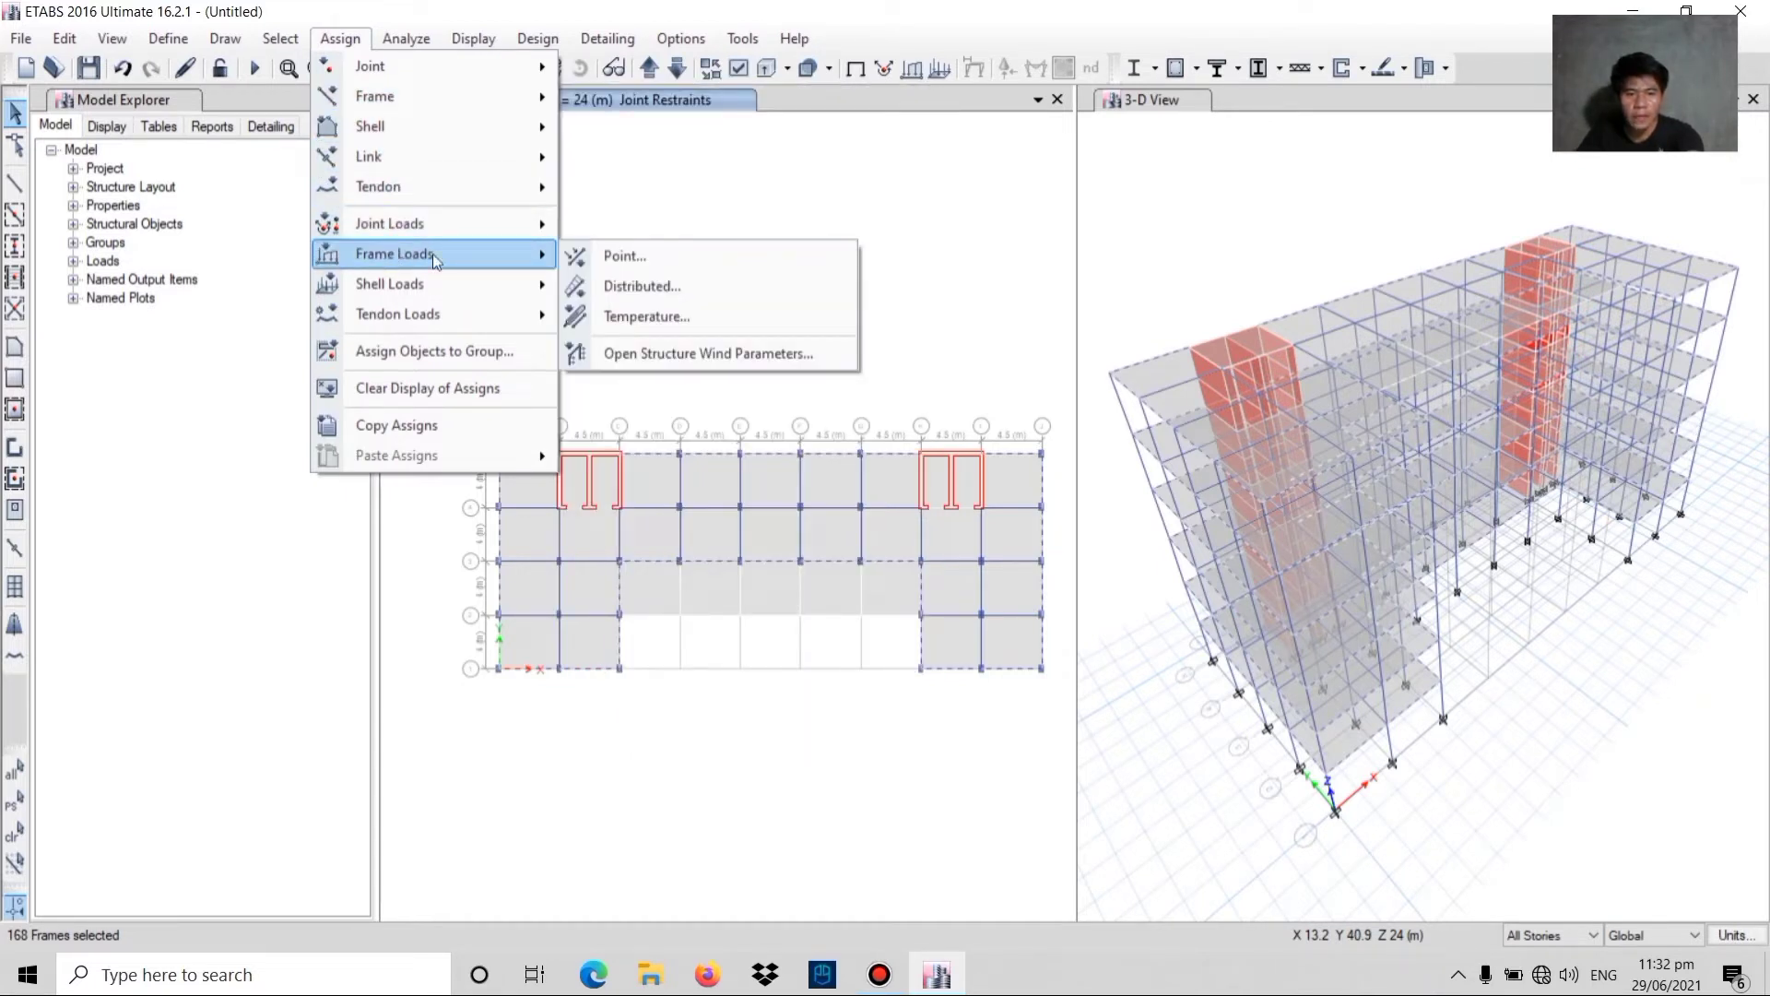
left_click(642, 285)
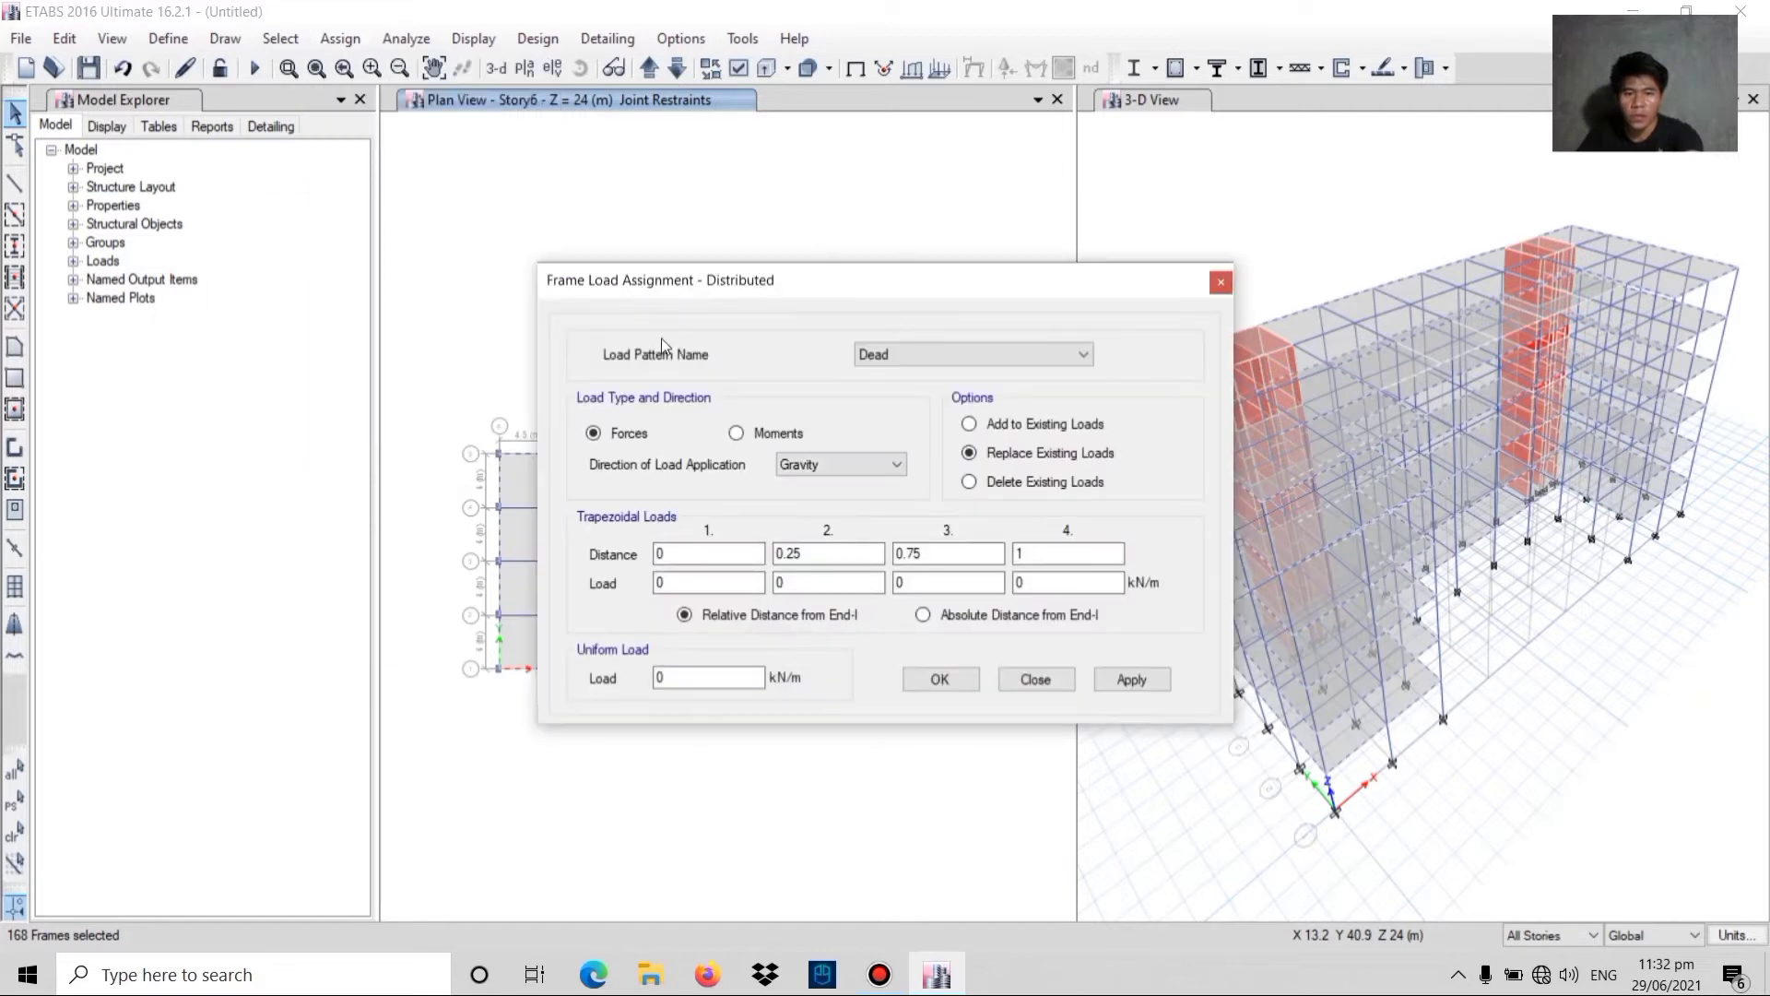
left_click(999, 351)
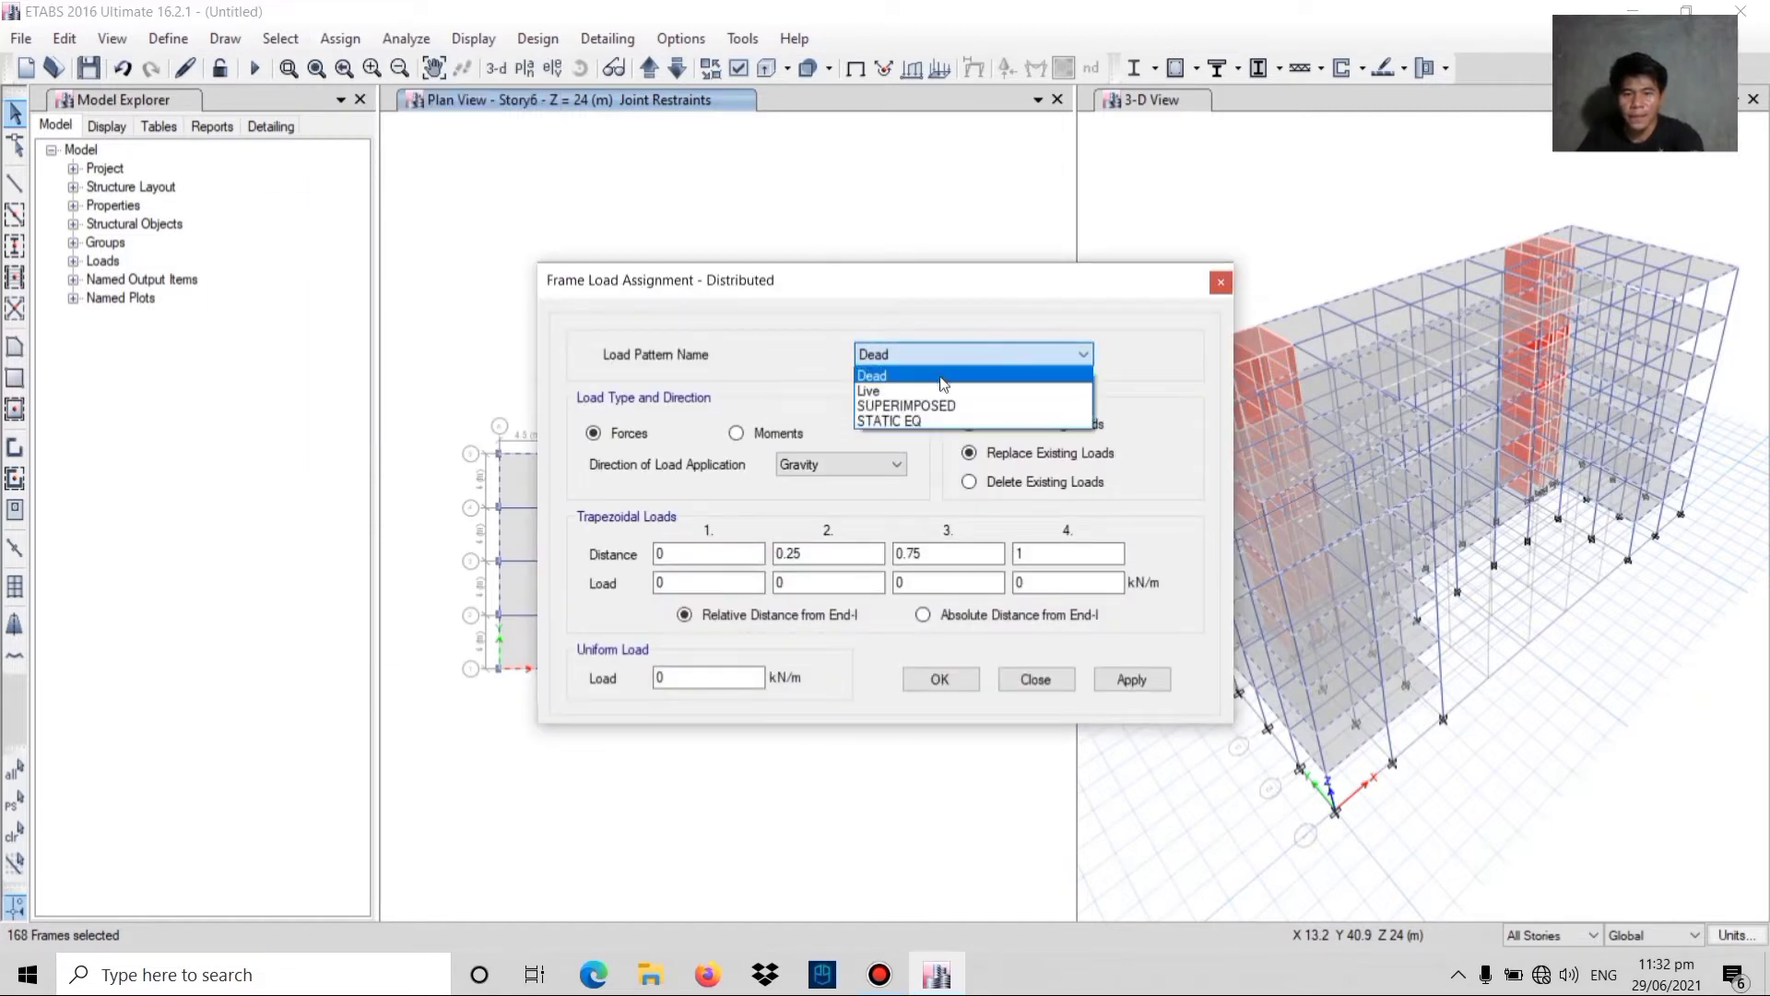
left_click(925, 404)
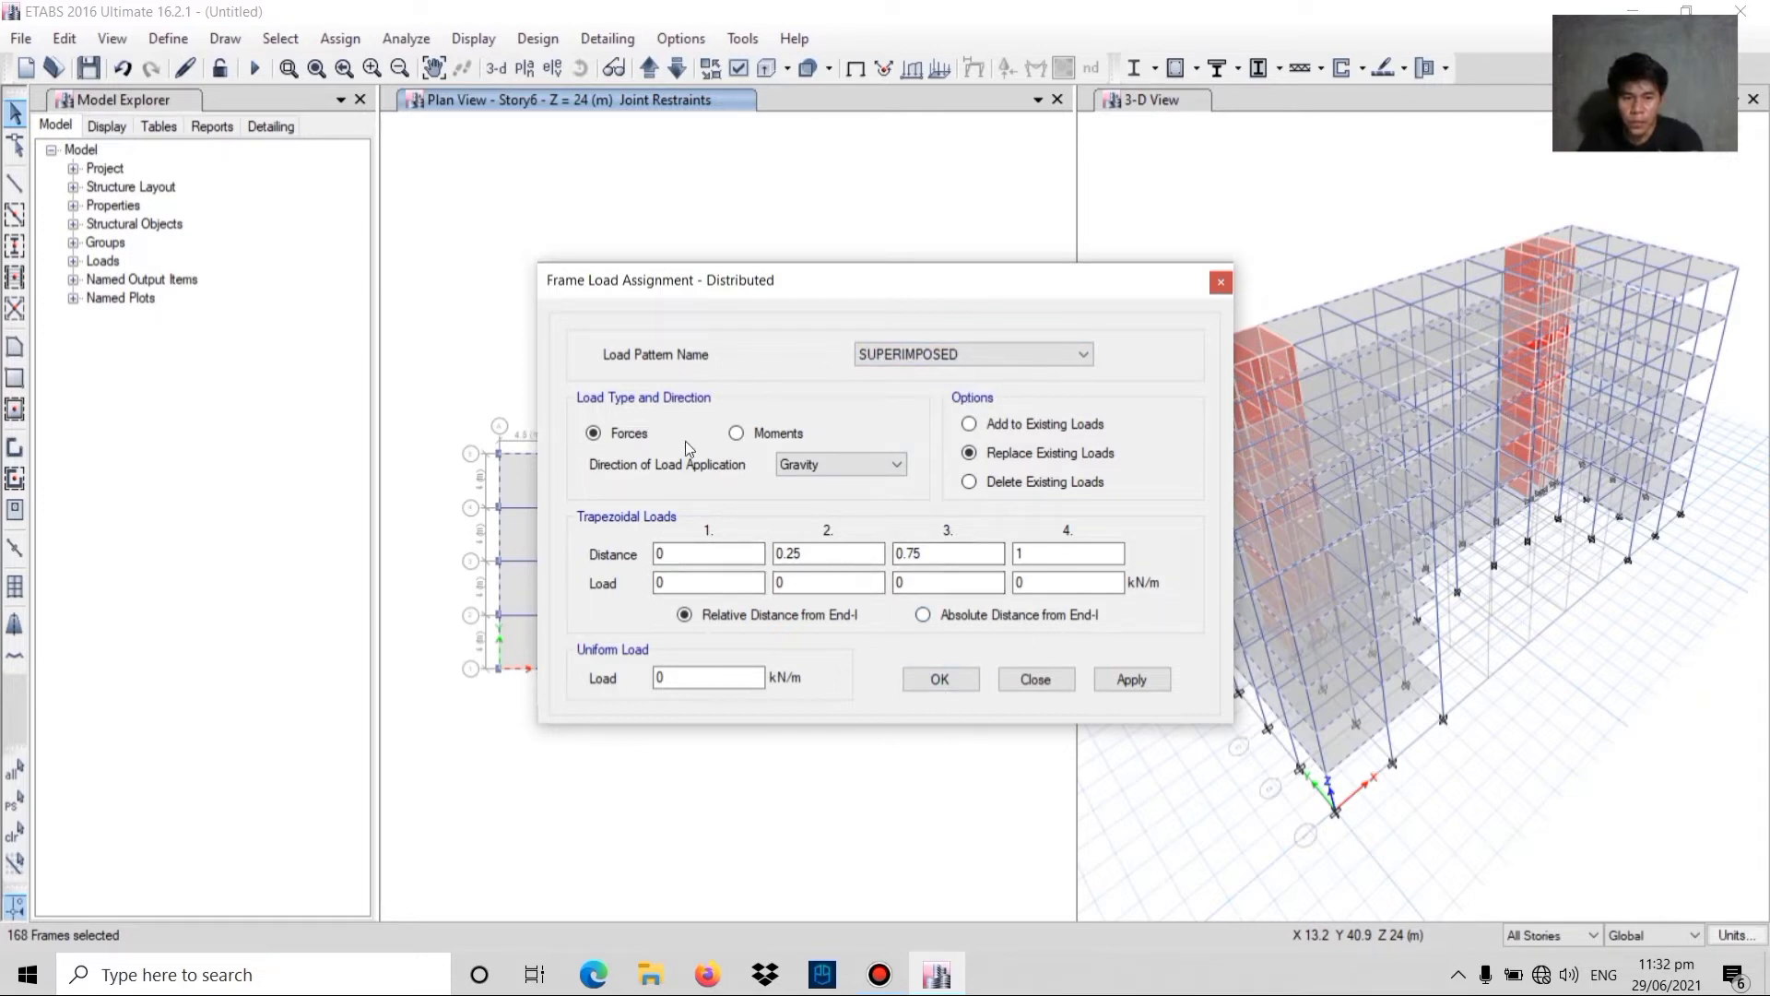
left_click(717, 677)
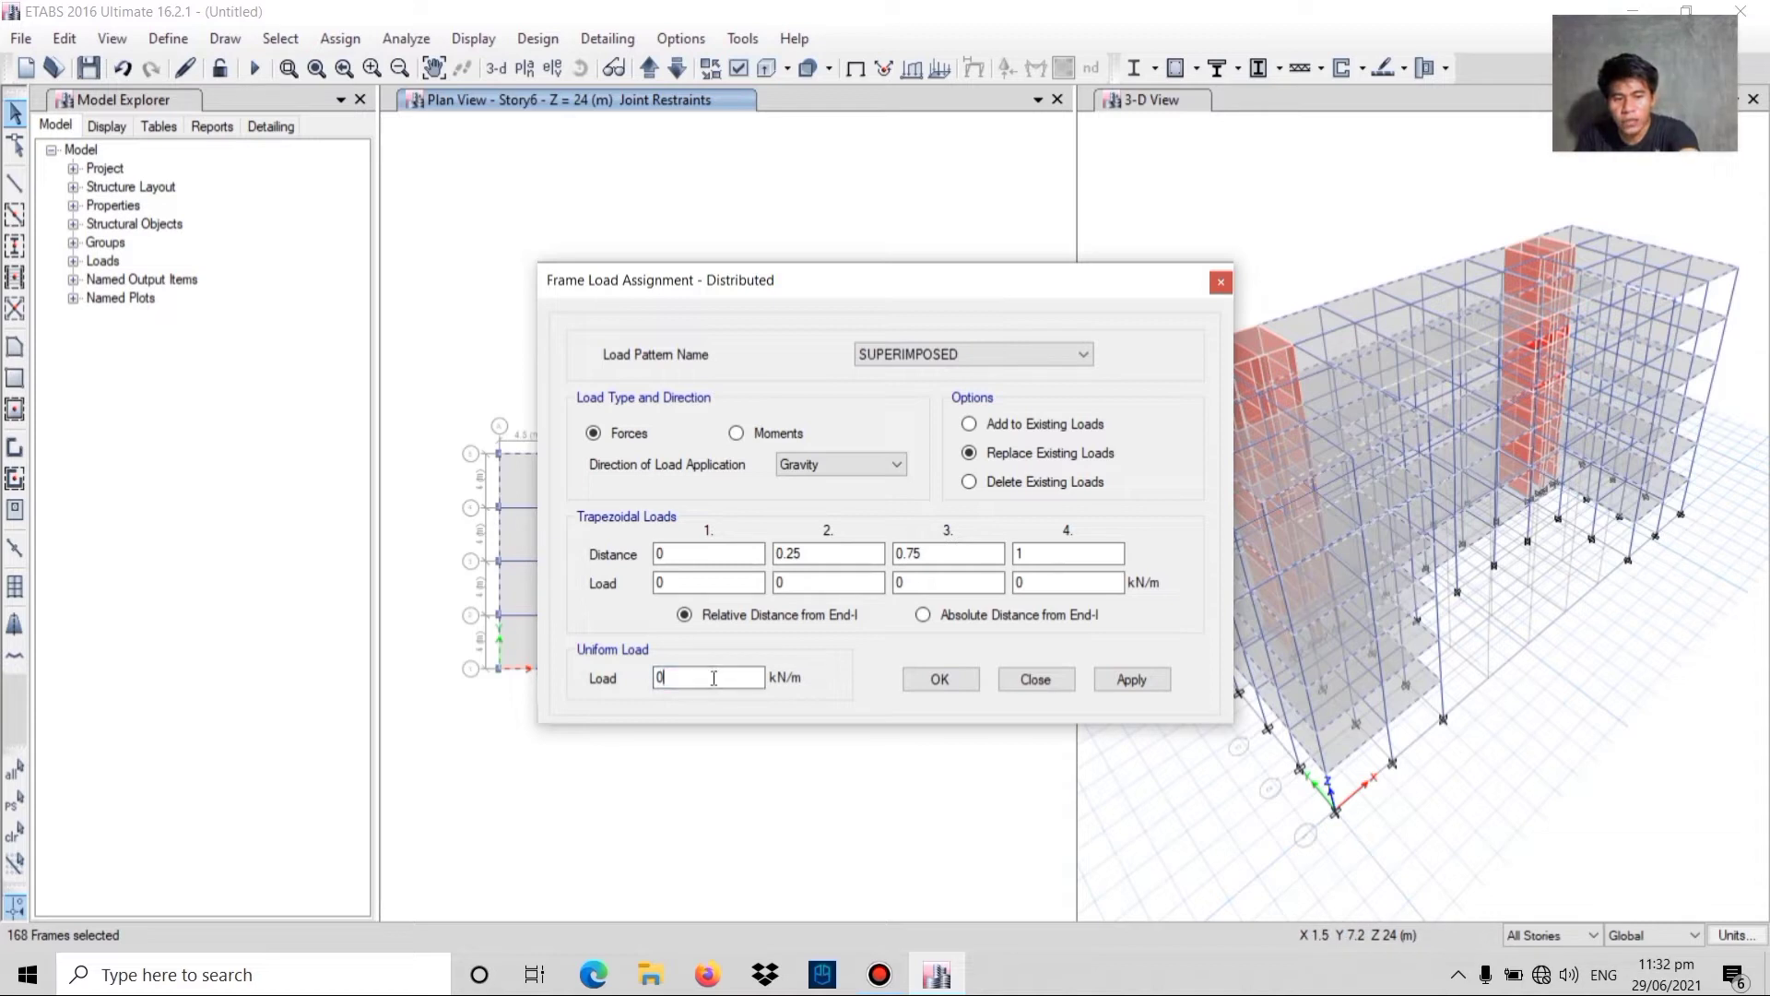
key("BackSpace")
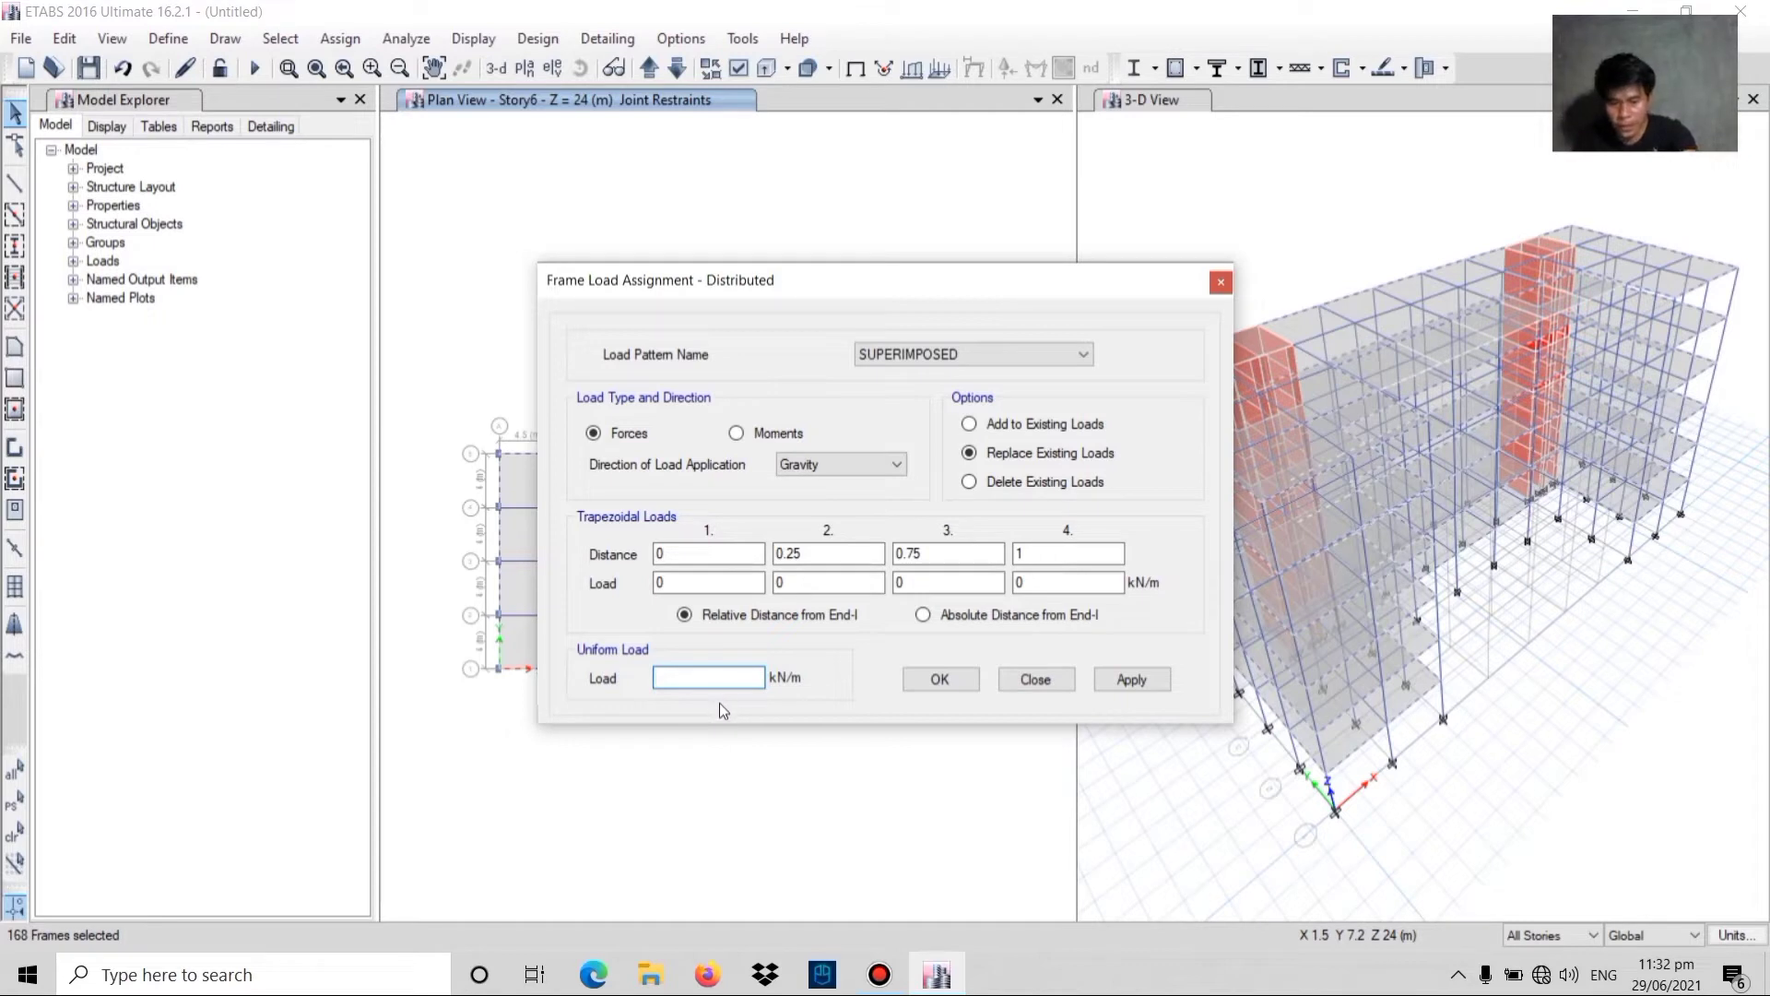
type("9")
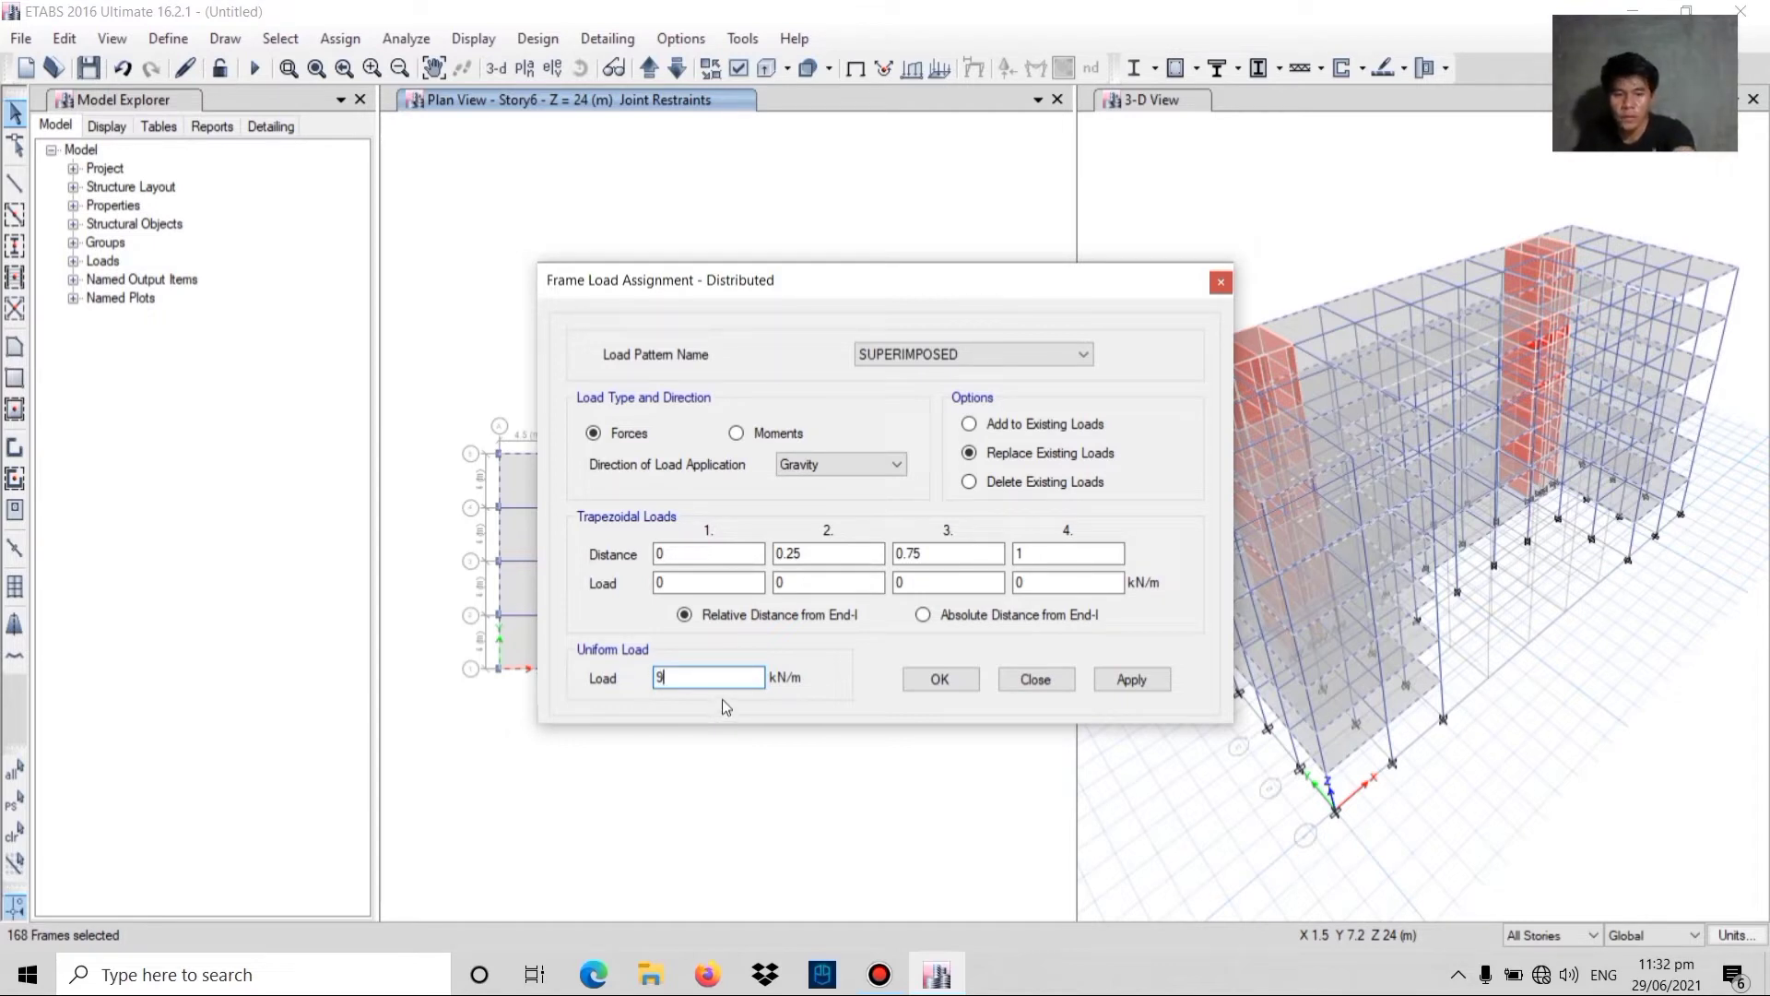
left_click(960, 679)
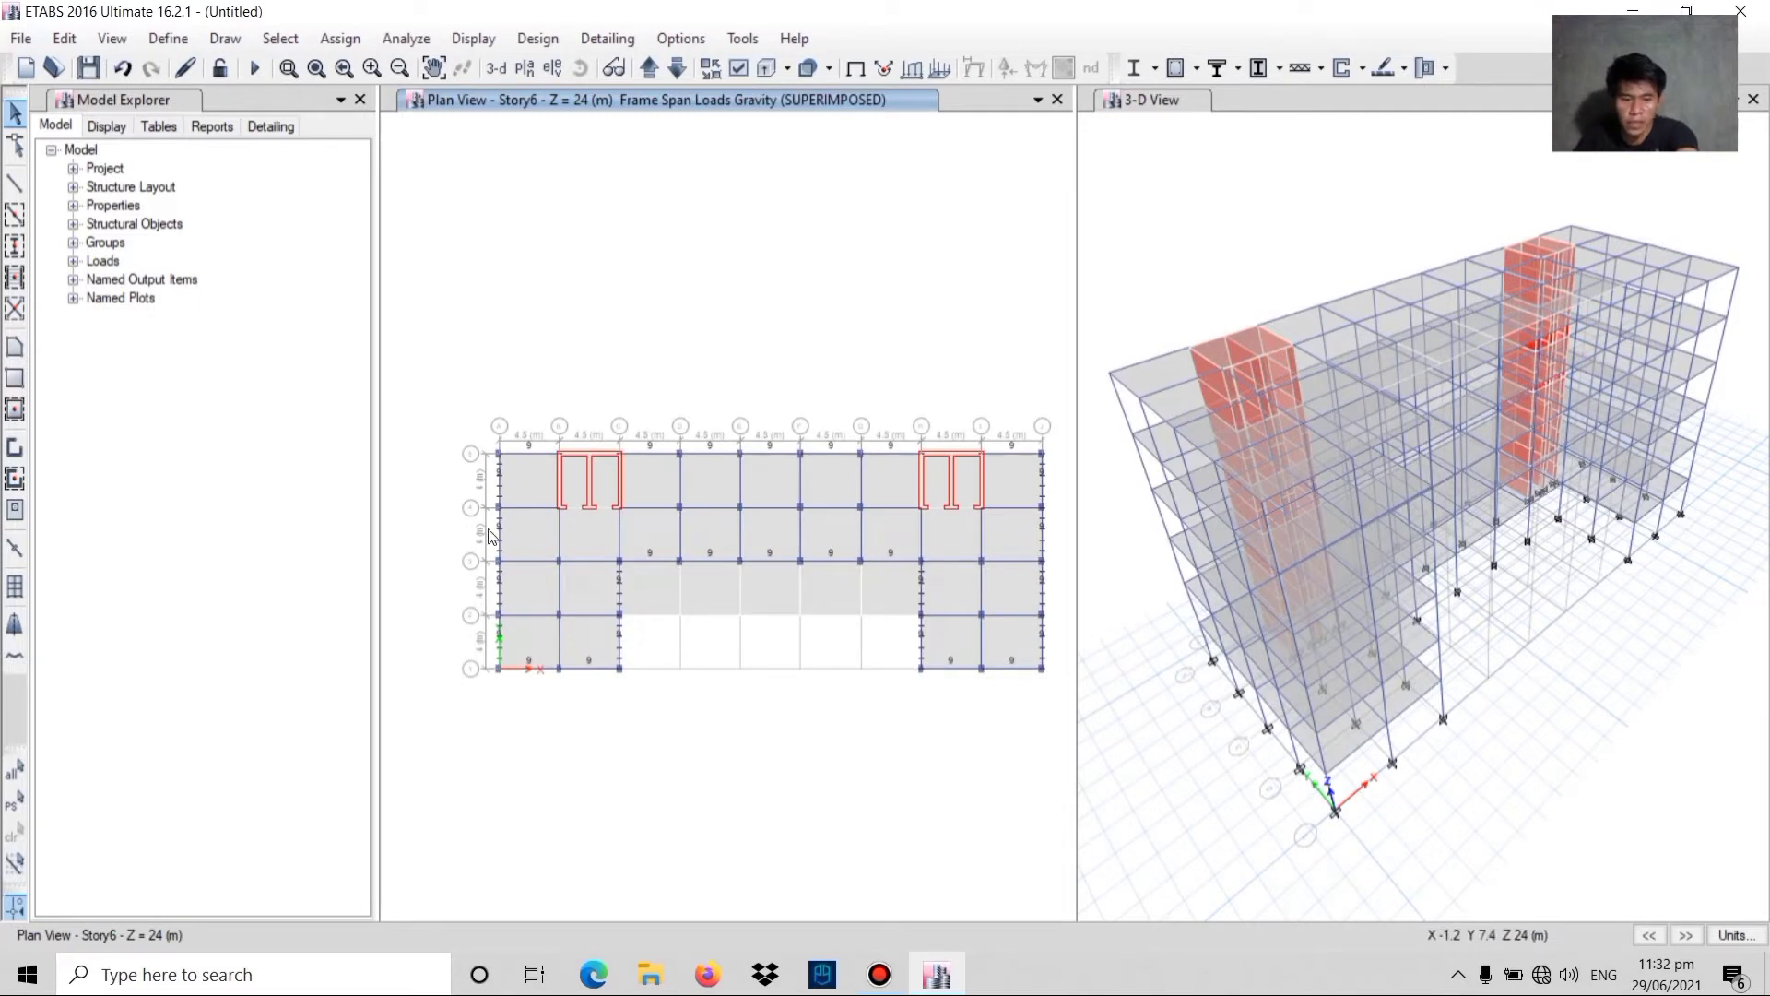
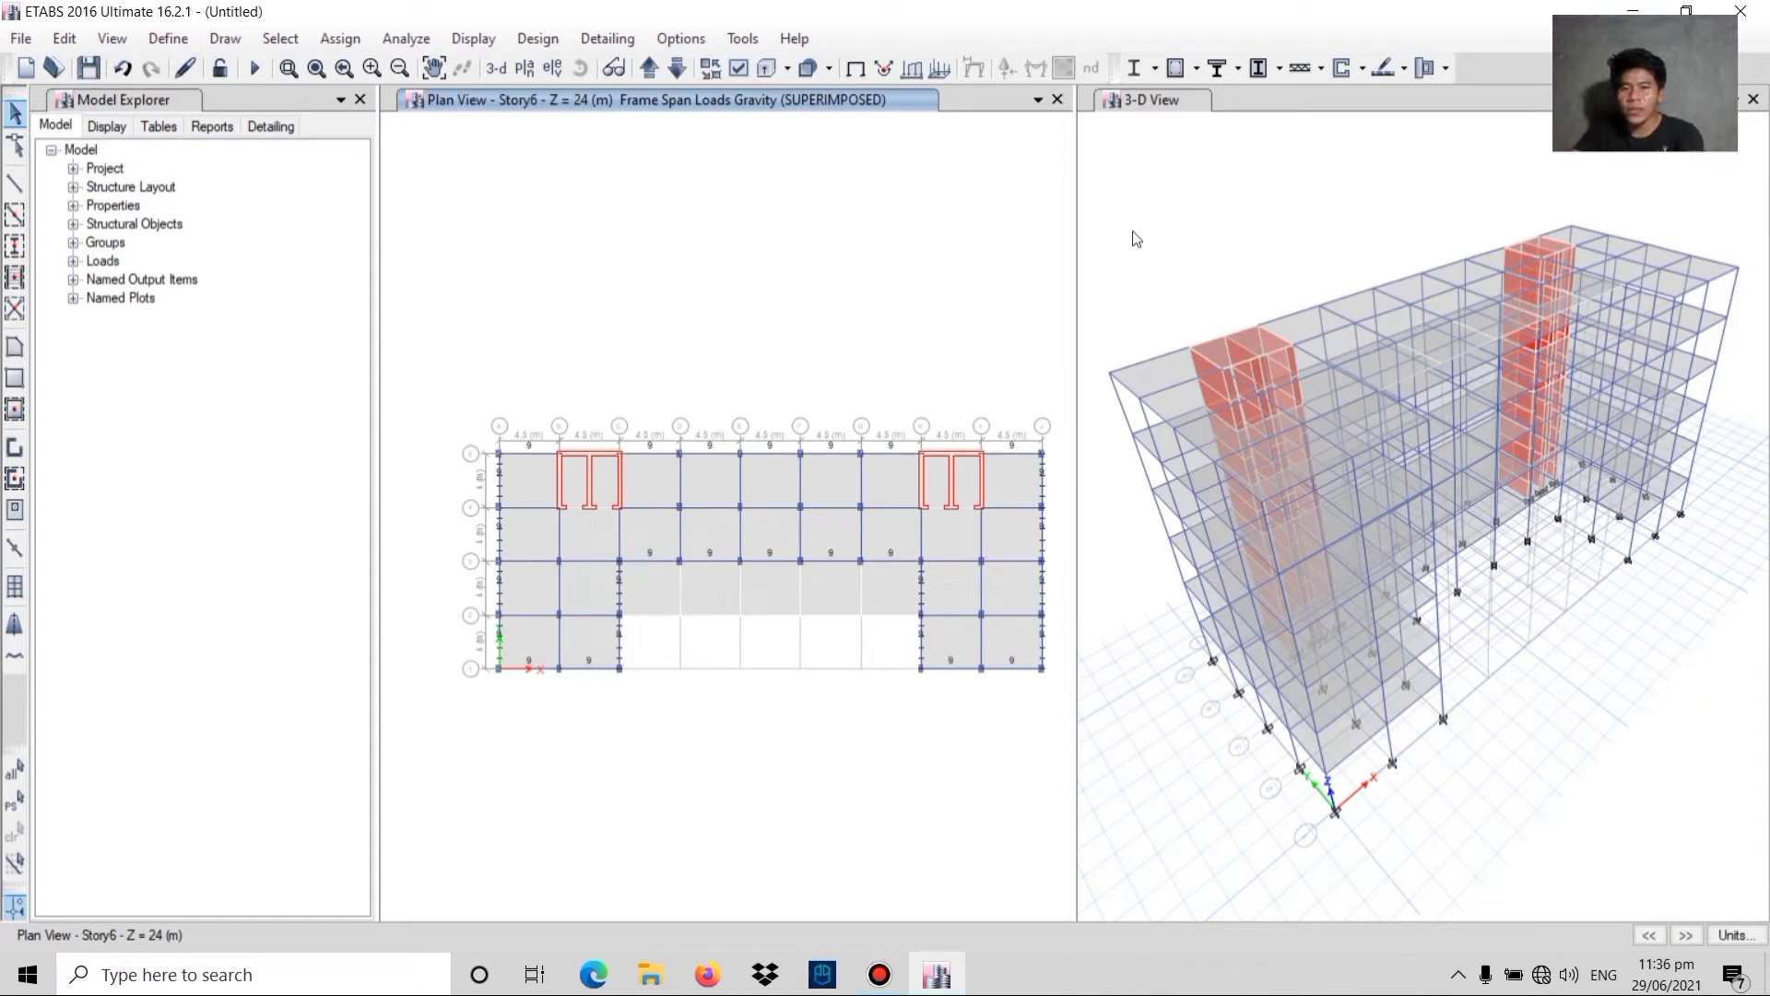
- Display the SUPERIMPOSED frame span loads with their values in the 3-D view and inspect them around the building
left_click(1169, 212)
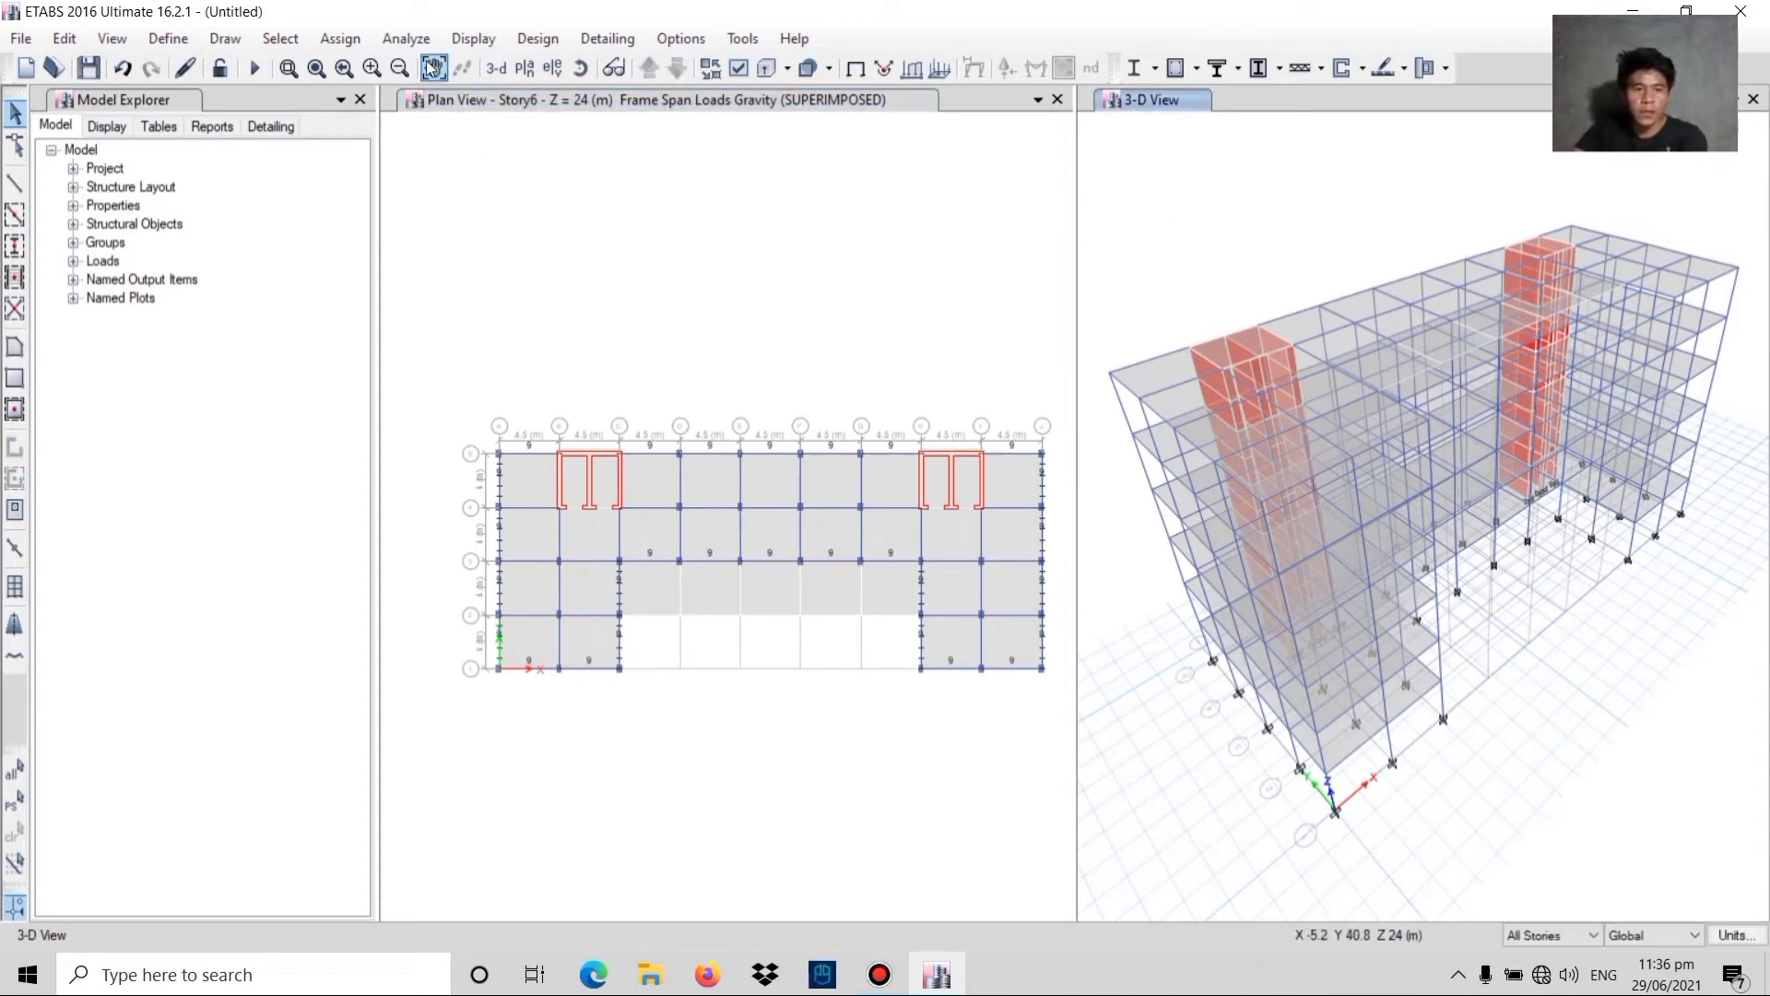
left_click(490, 40)
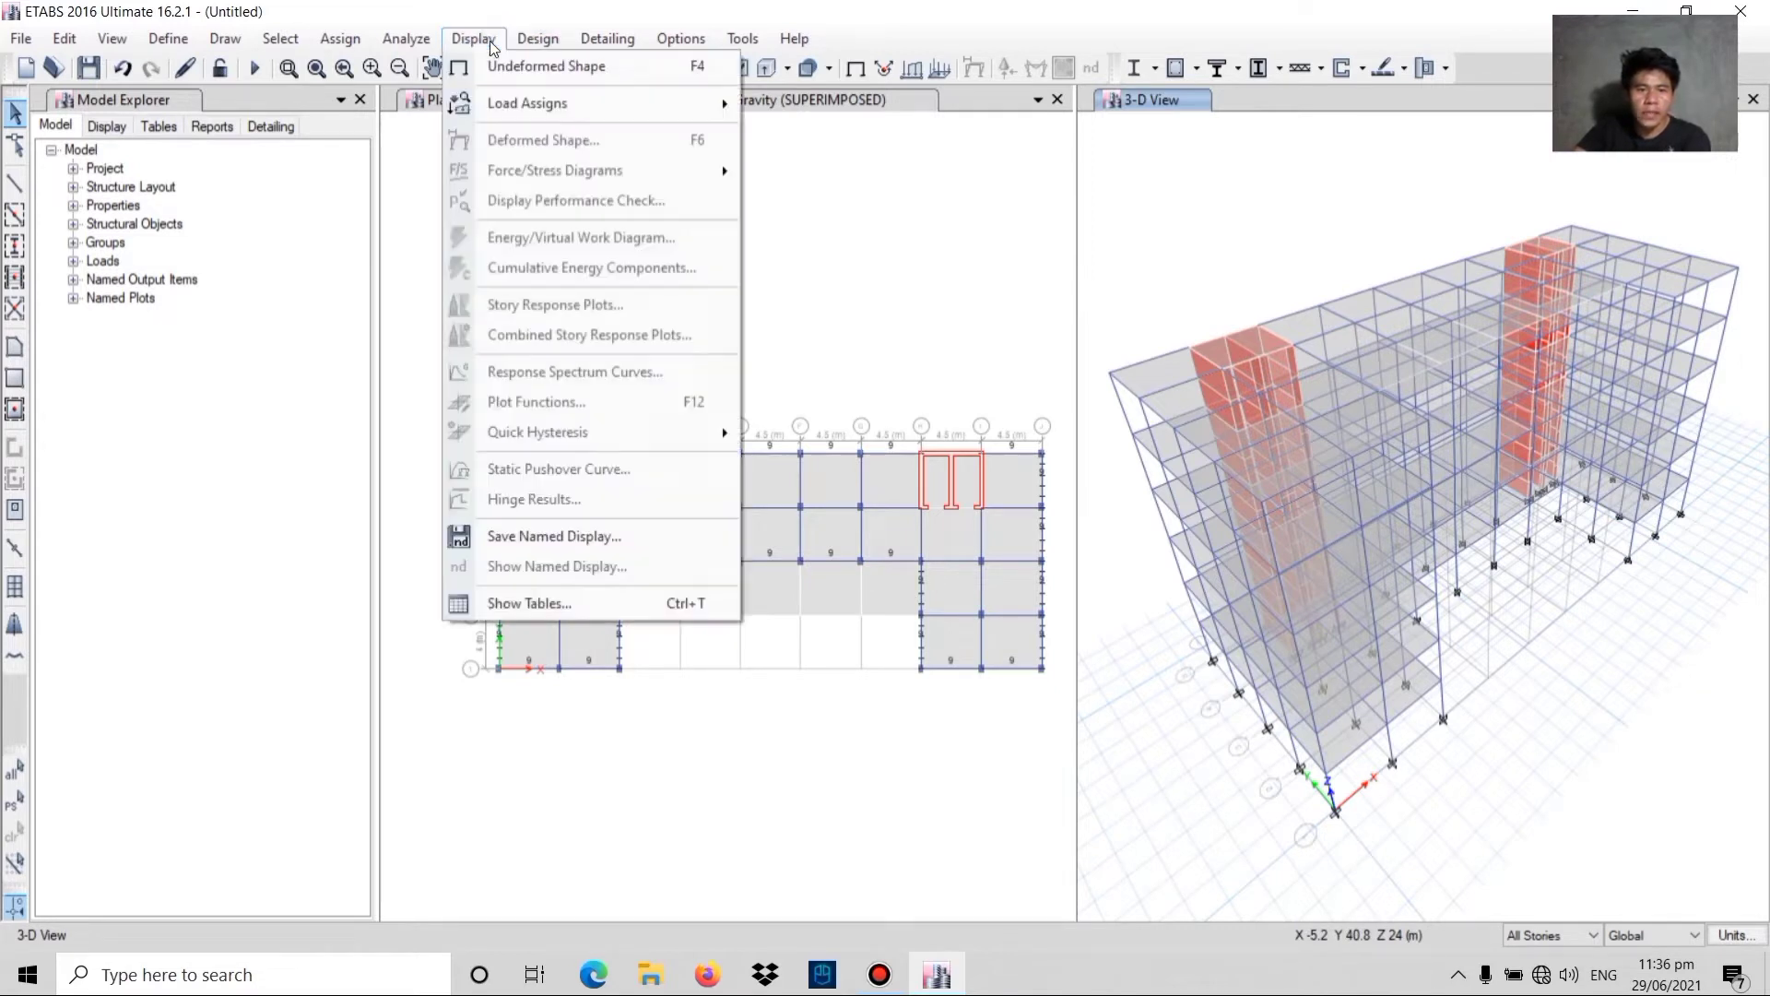
mouse_move(502, 101)
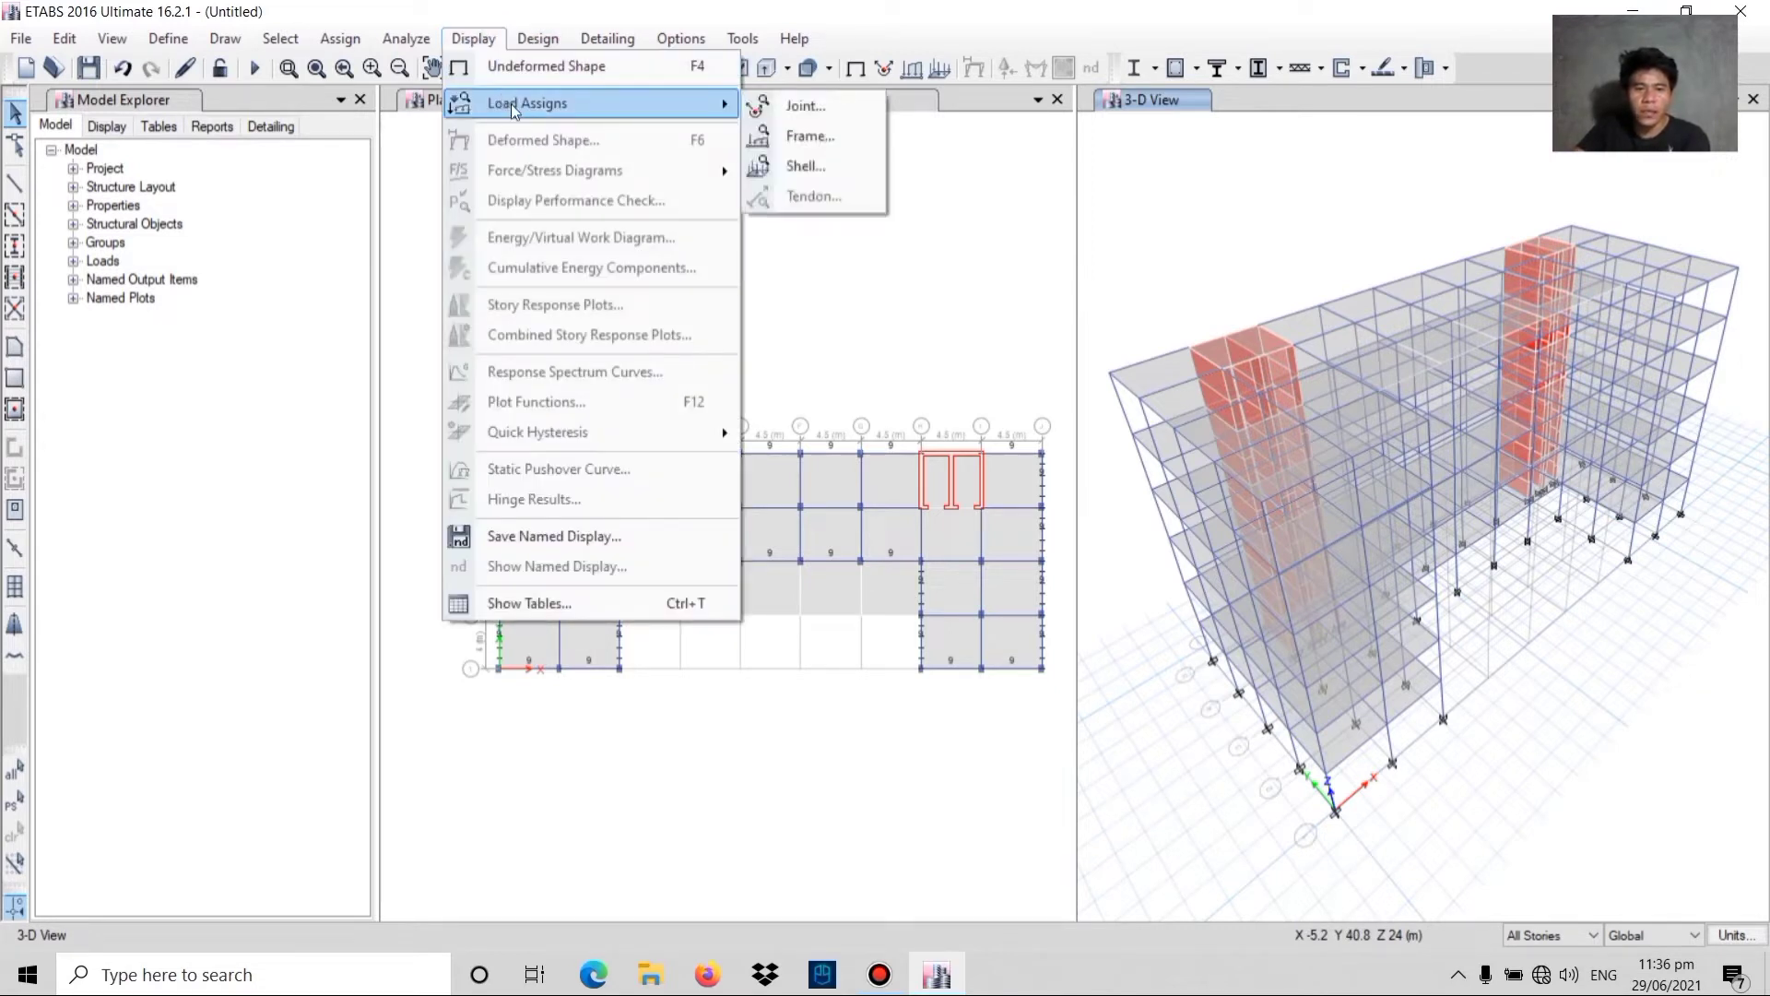
left_click(783, 138)
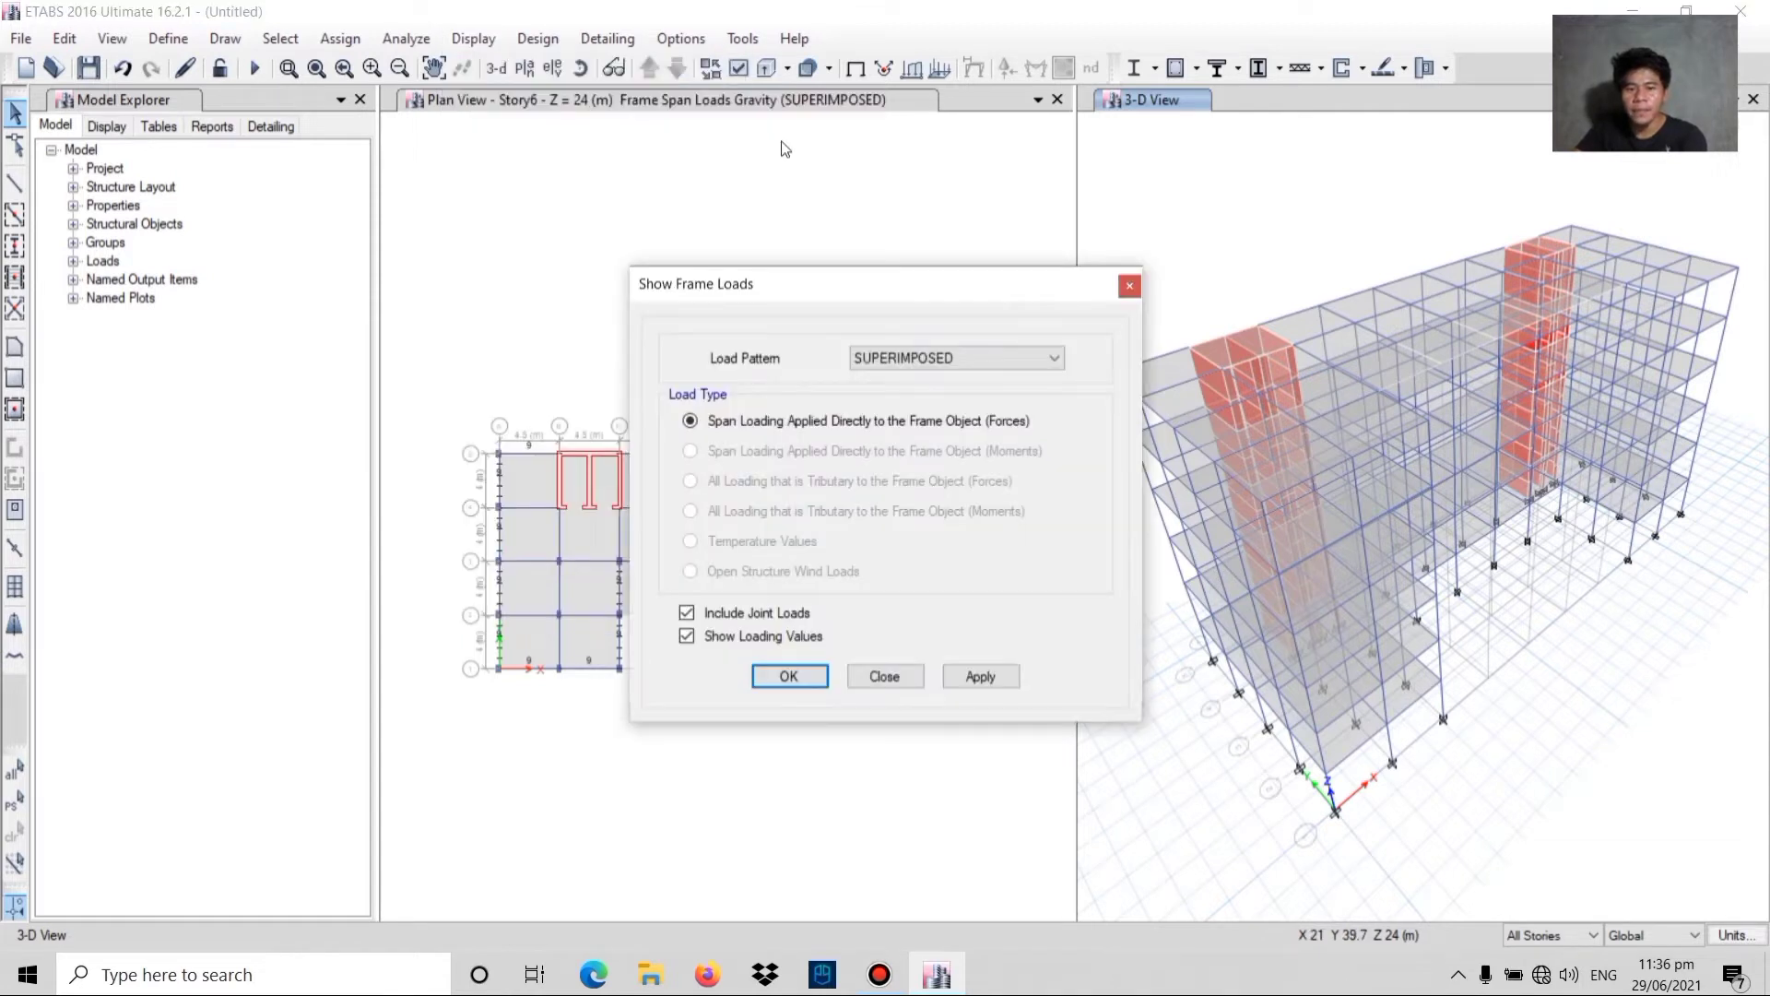
left_click(904, 361)
left_click(927, 406)
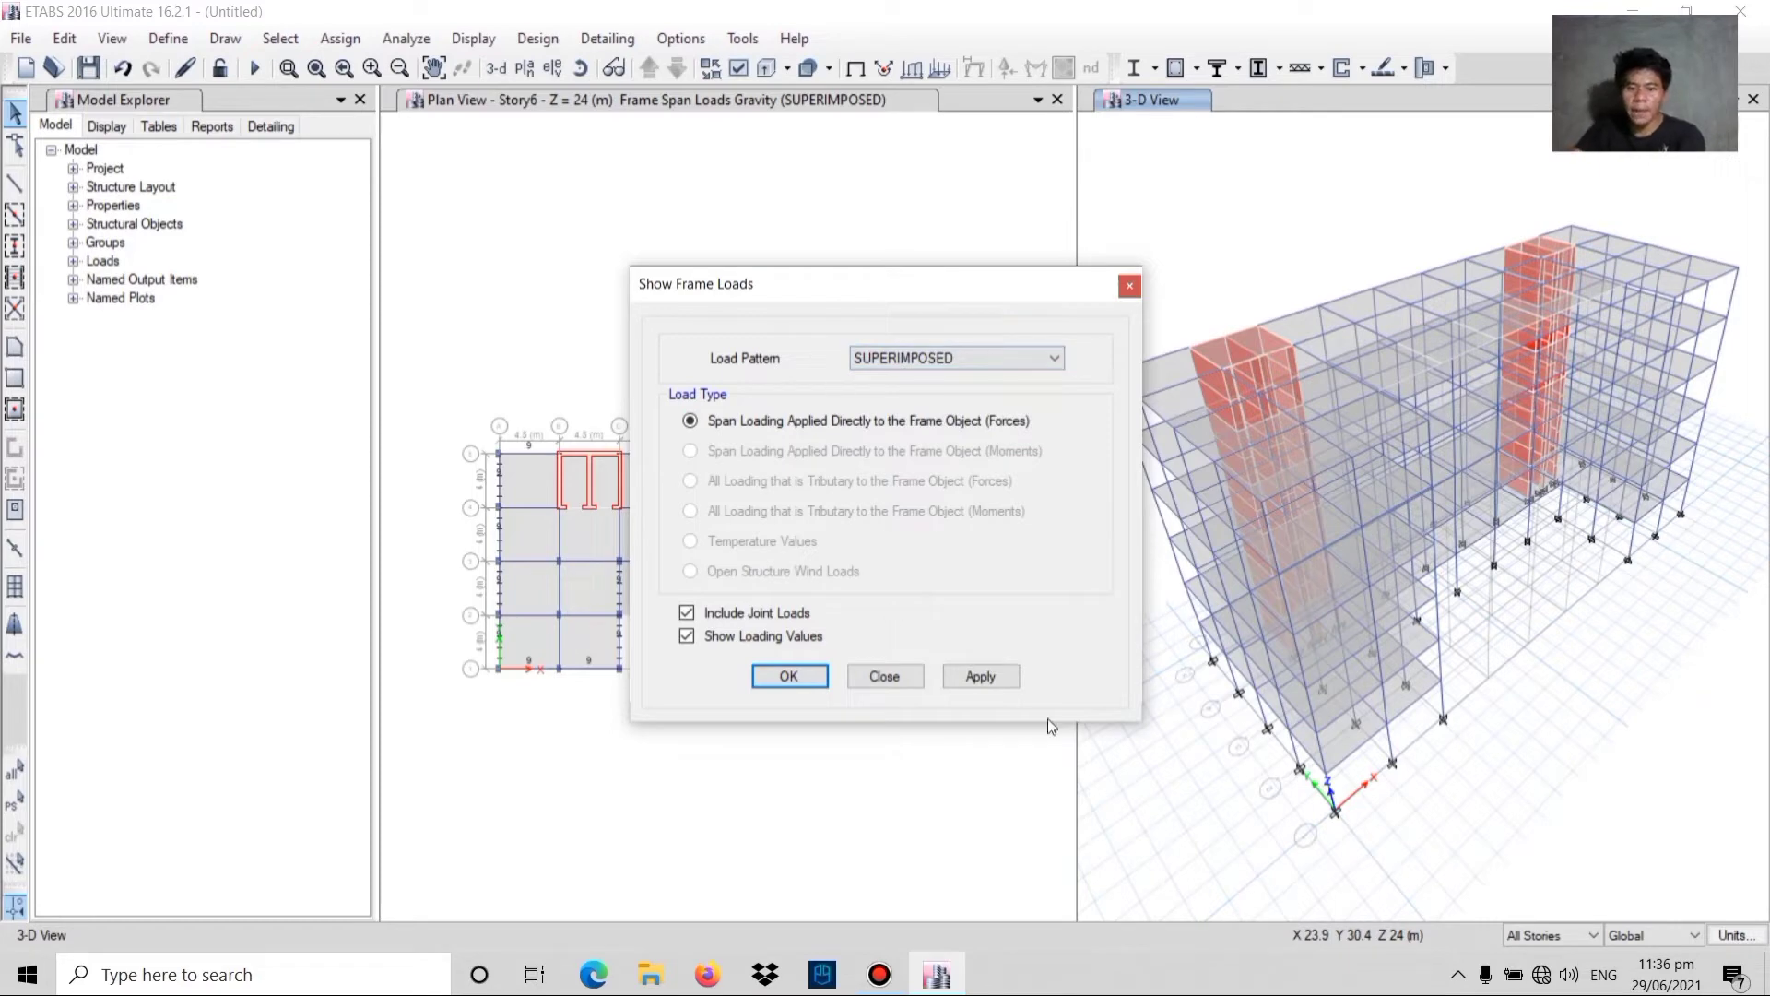
left_click(957, 675)
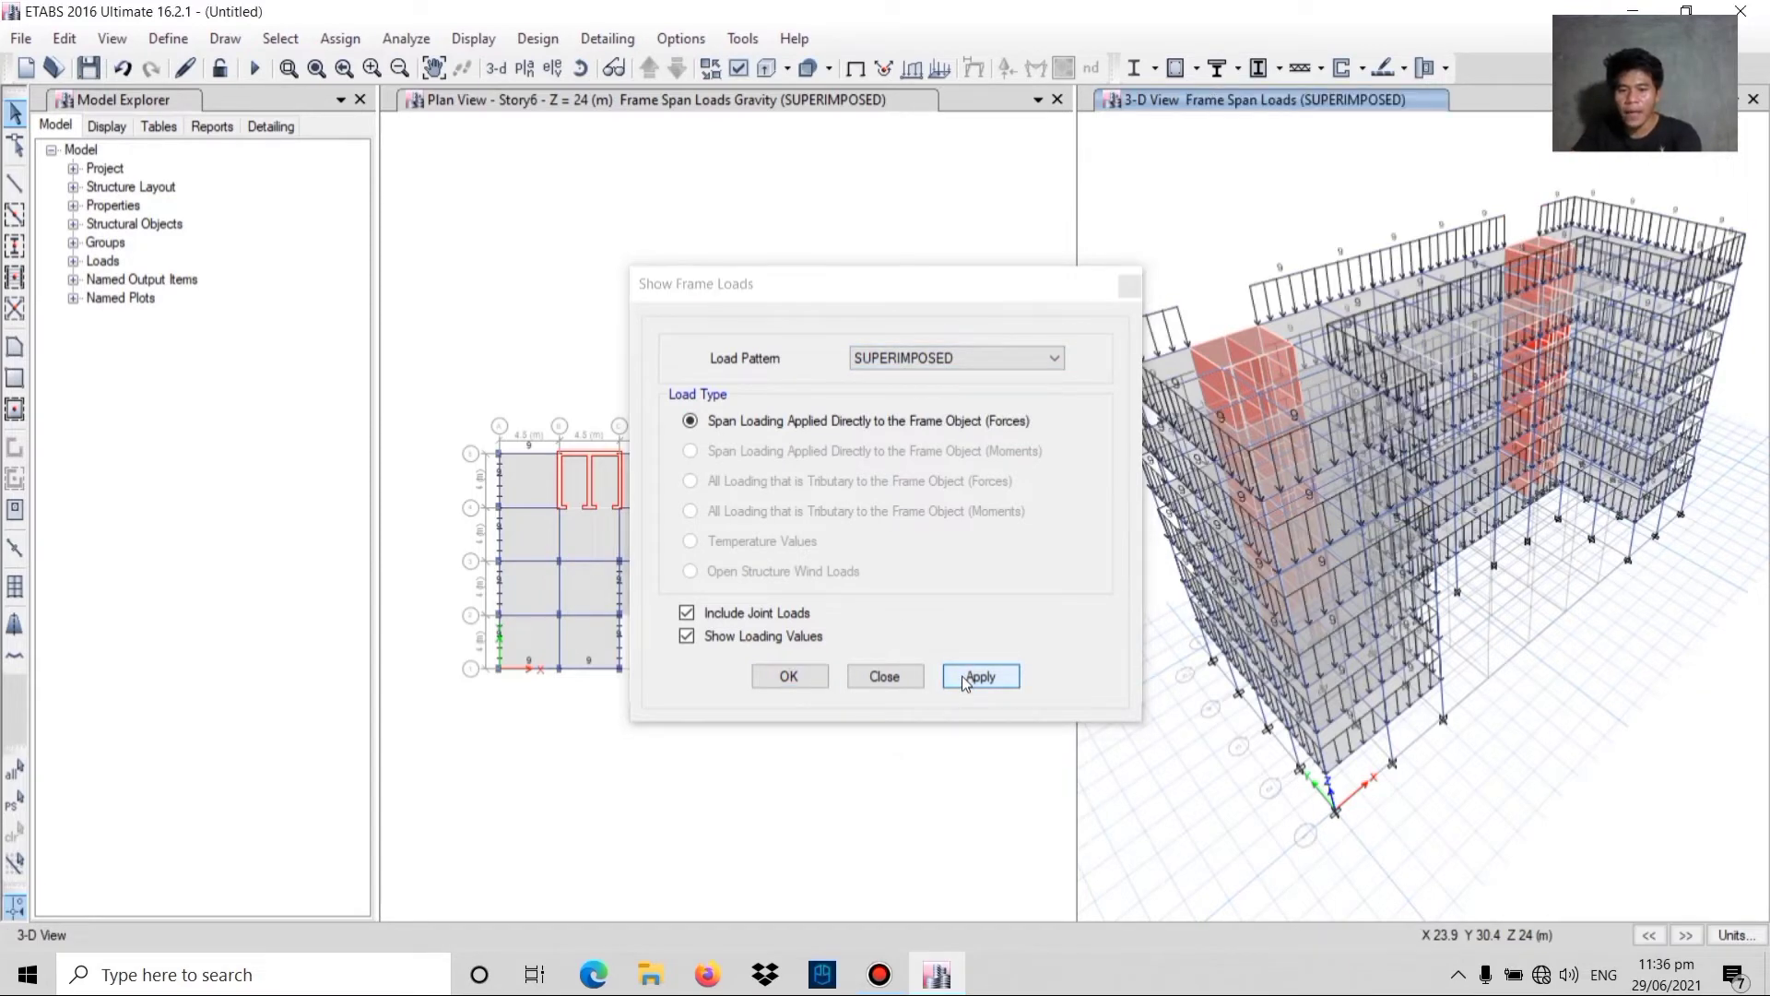
left_click(788, 676)
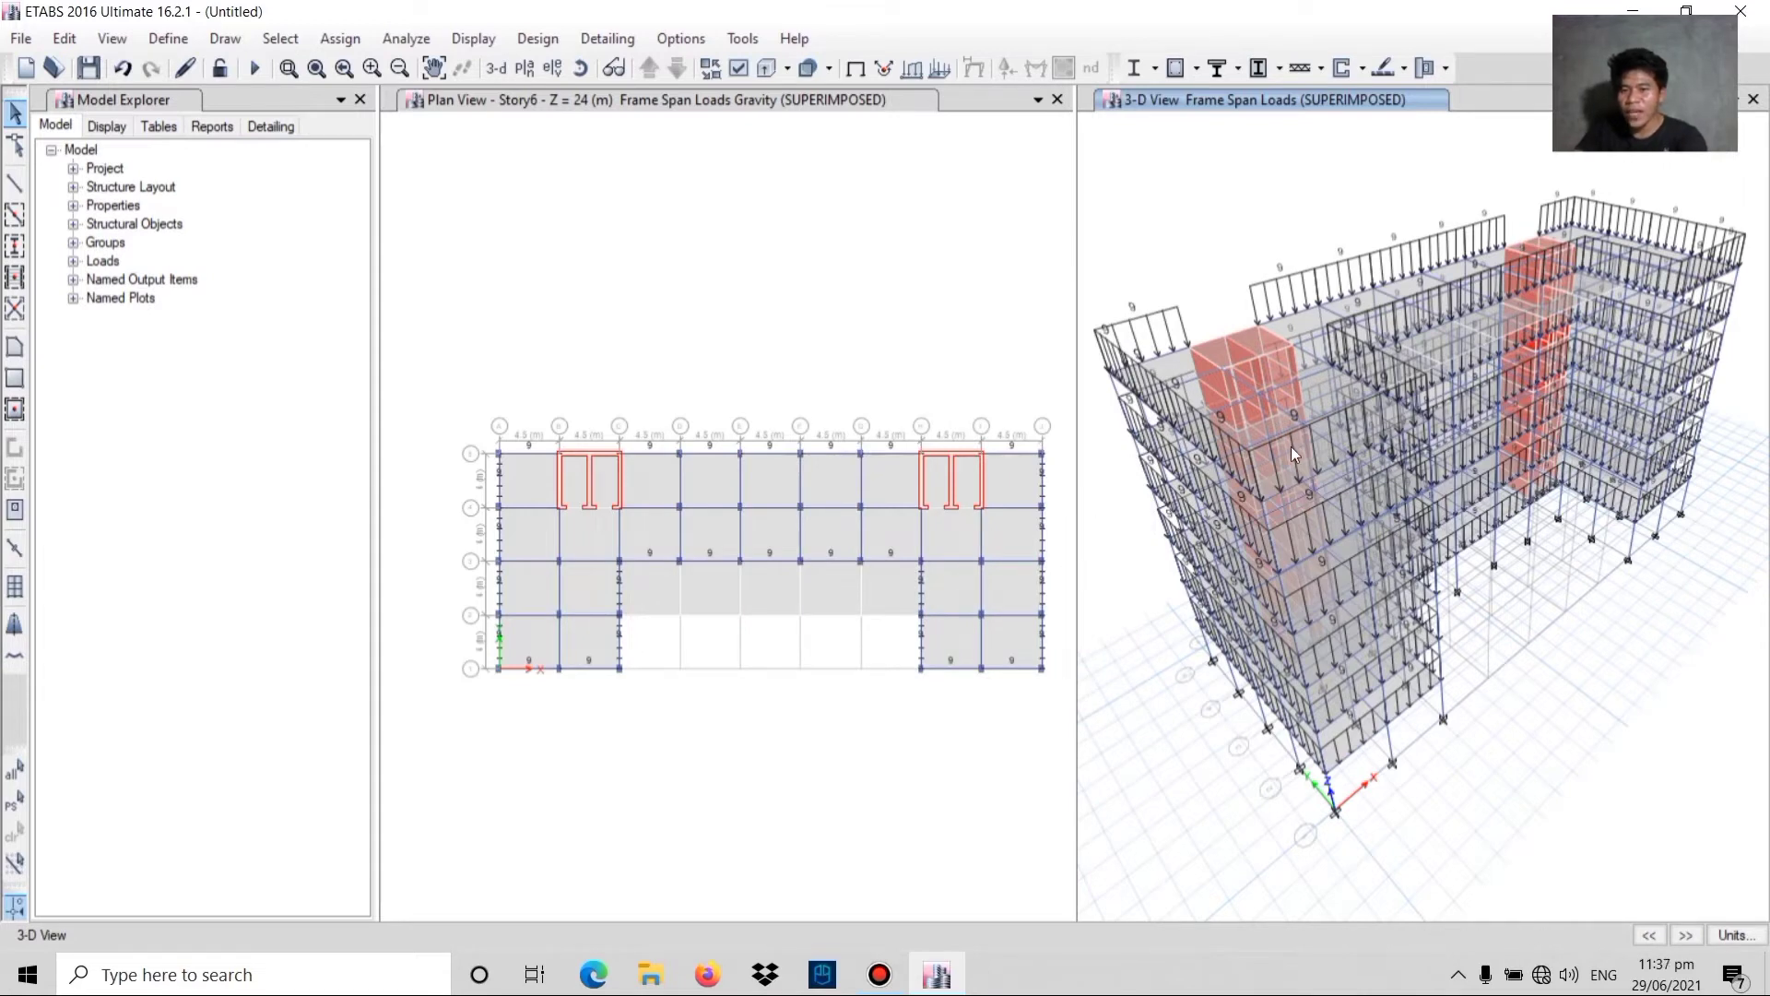
scroll(1325, 390, "up", 5)
scroll(1403, 355, "down", 5)
middle_click_drag(1418, 372, 1422, 415)
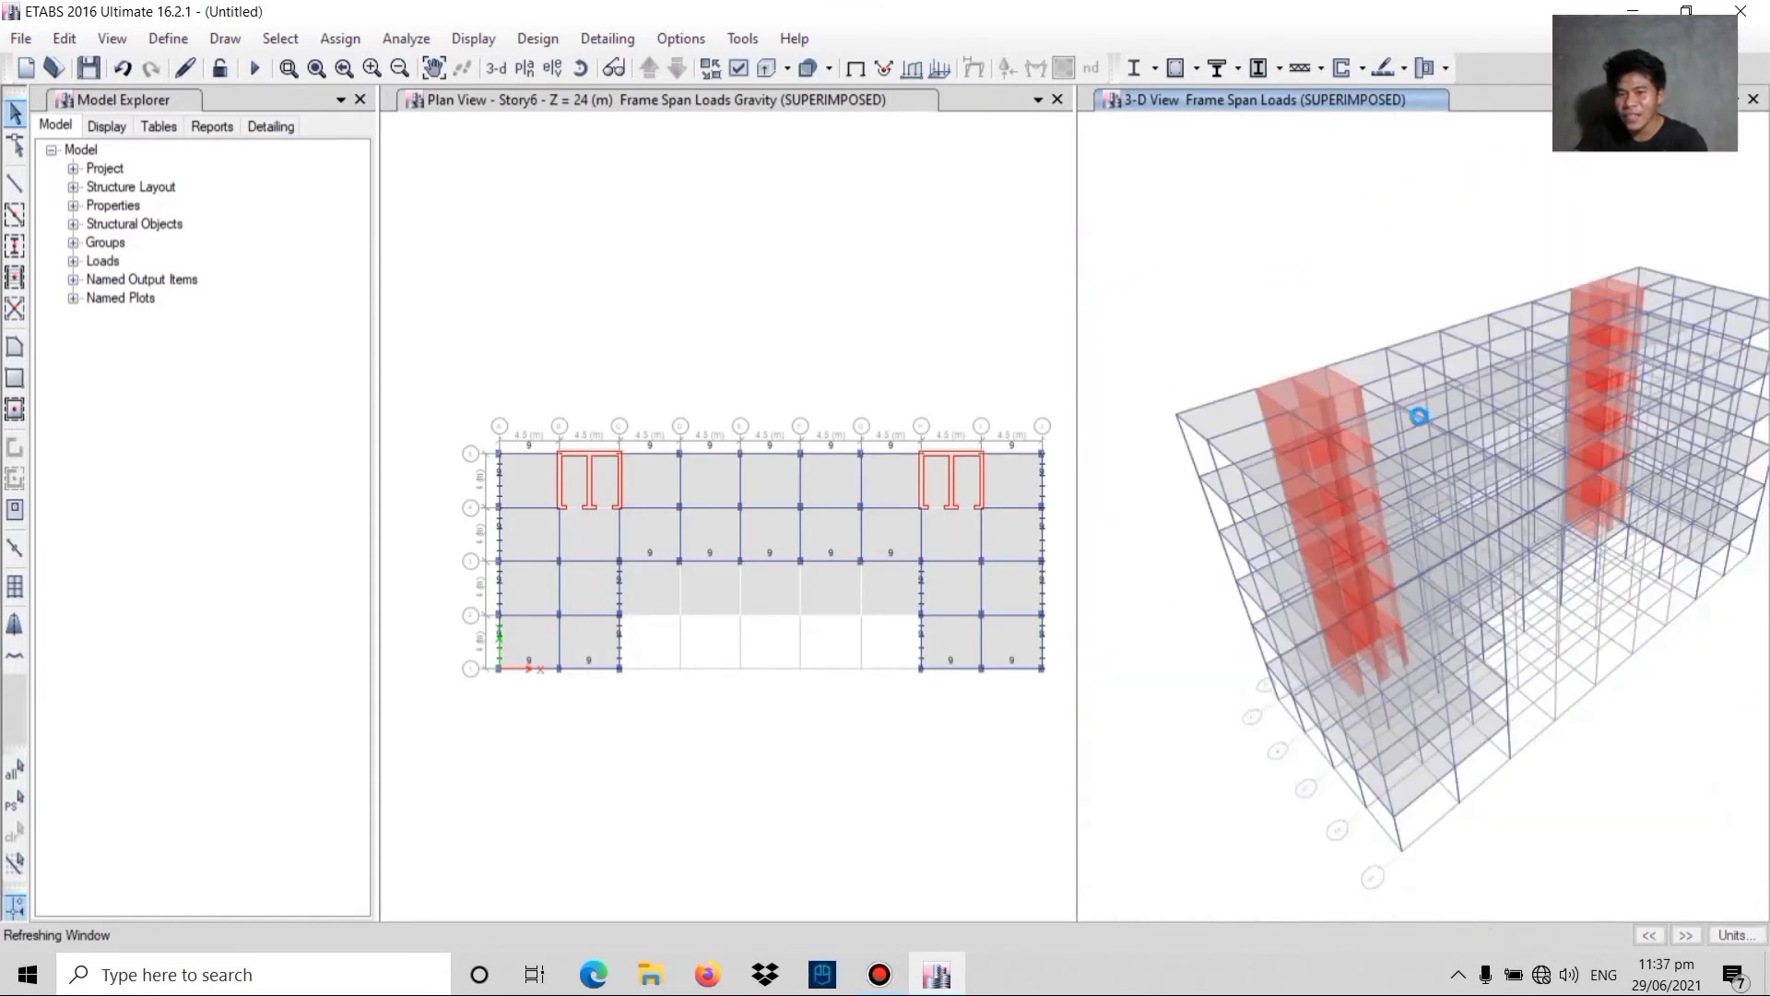
scroll(1446, 384, "up", 5)
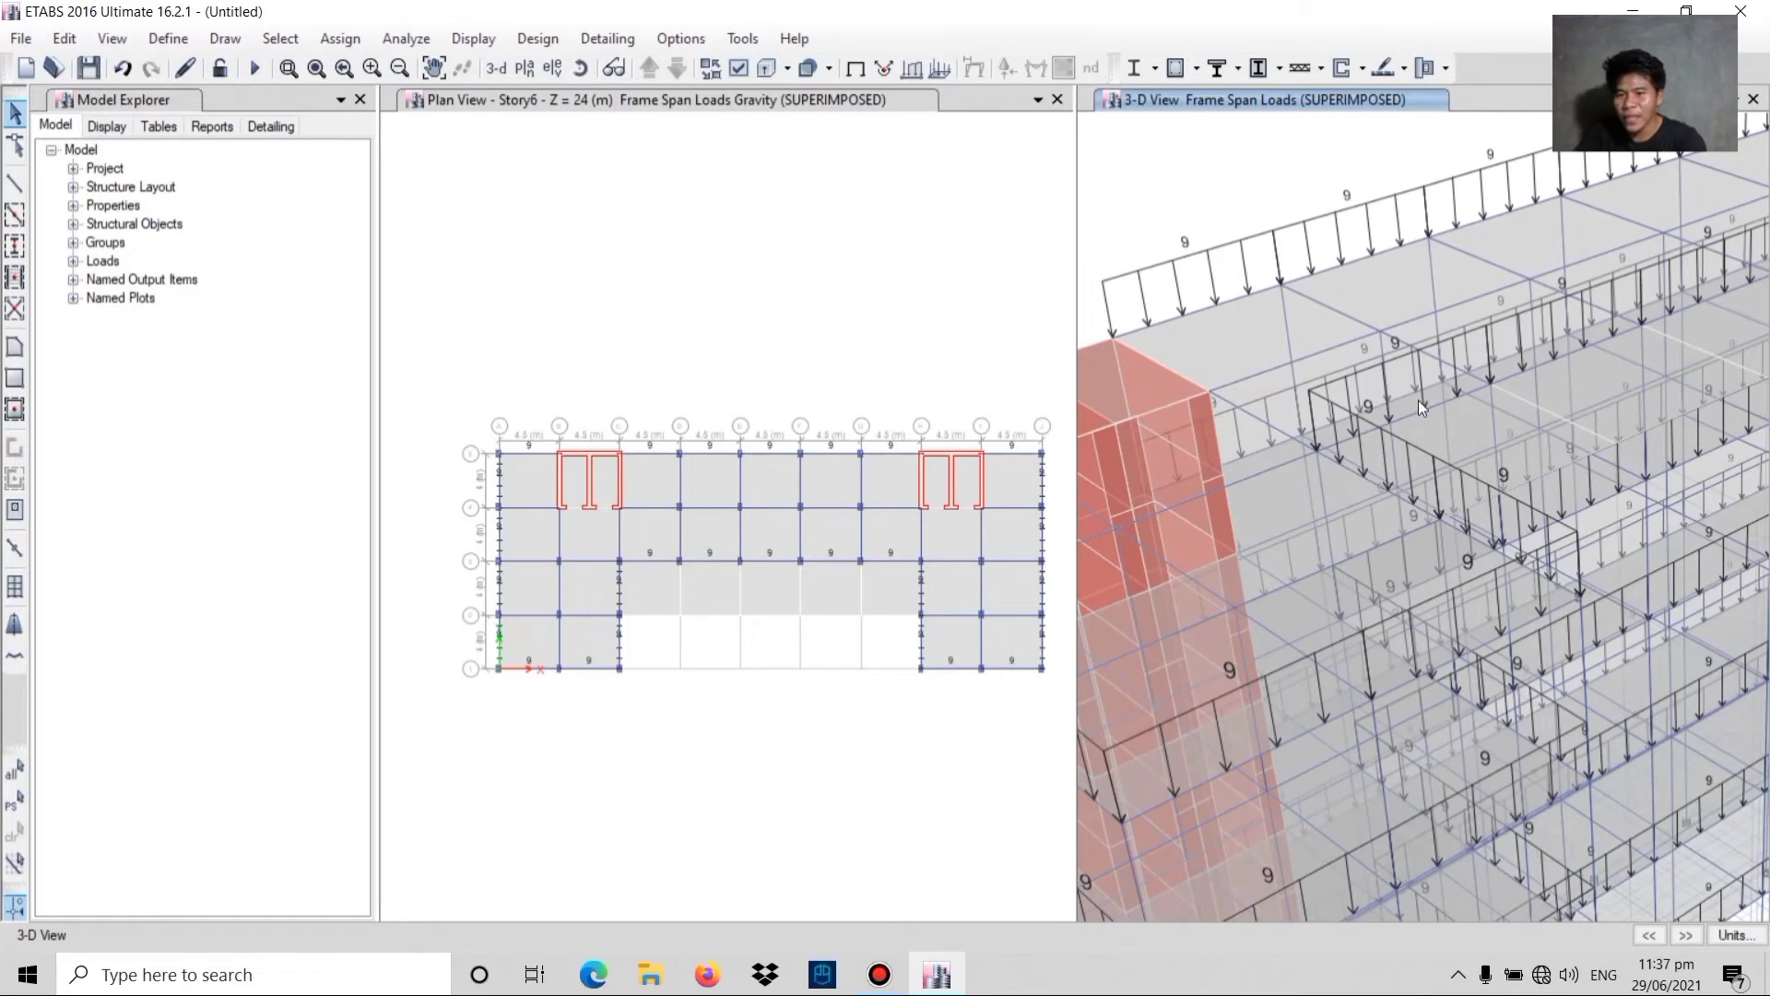
scroll(1418, 400, "down", 5)
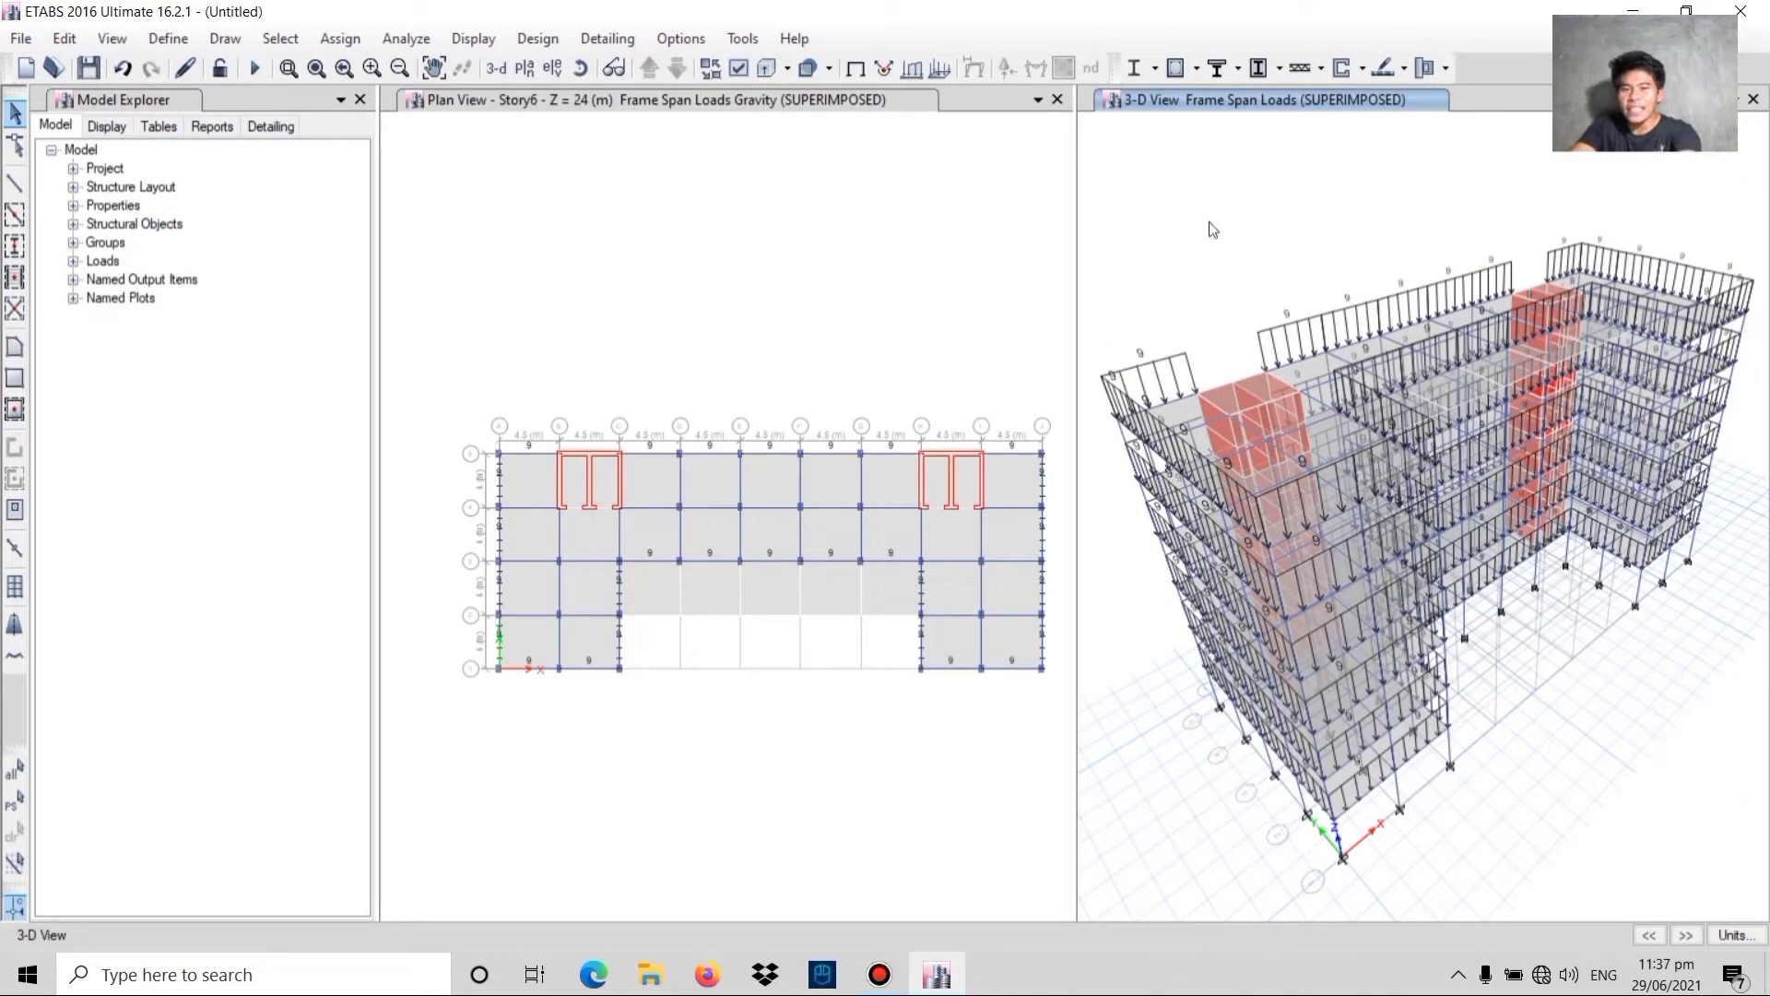
- Clear the display of assigned loads in both the 3-D view and the Story6 plan view
left_click(332, 40)
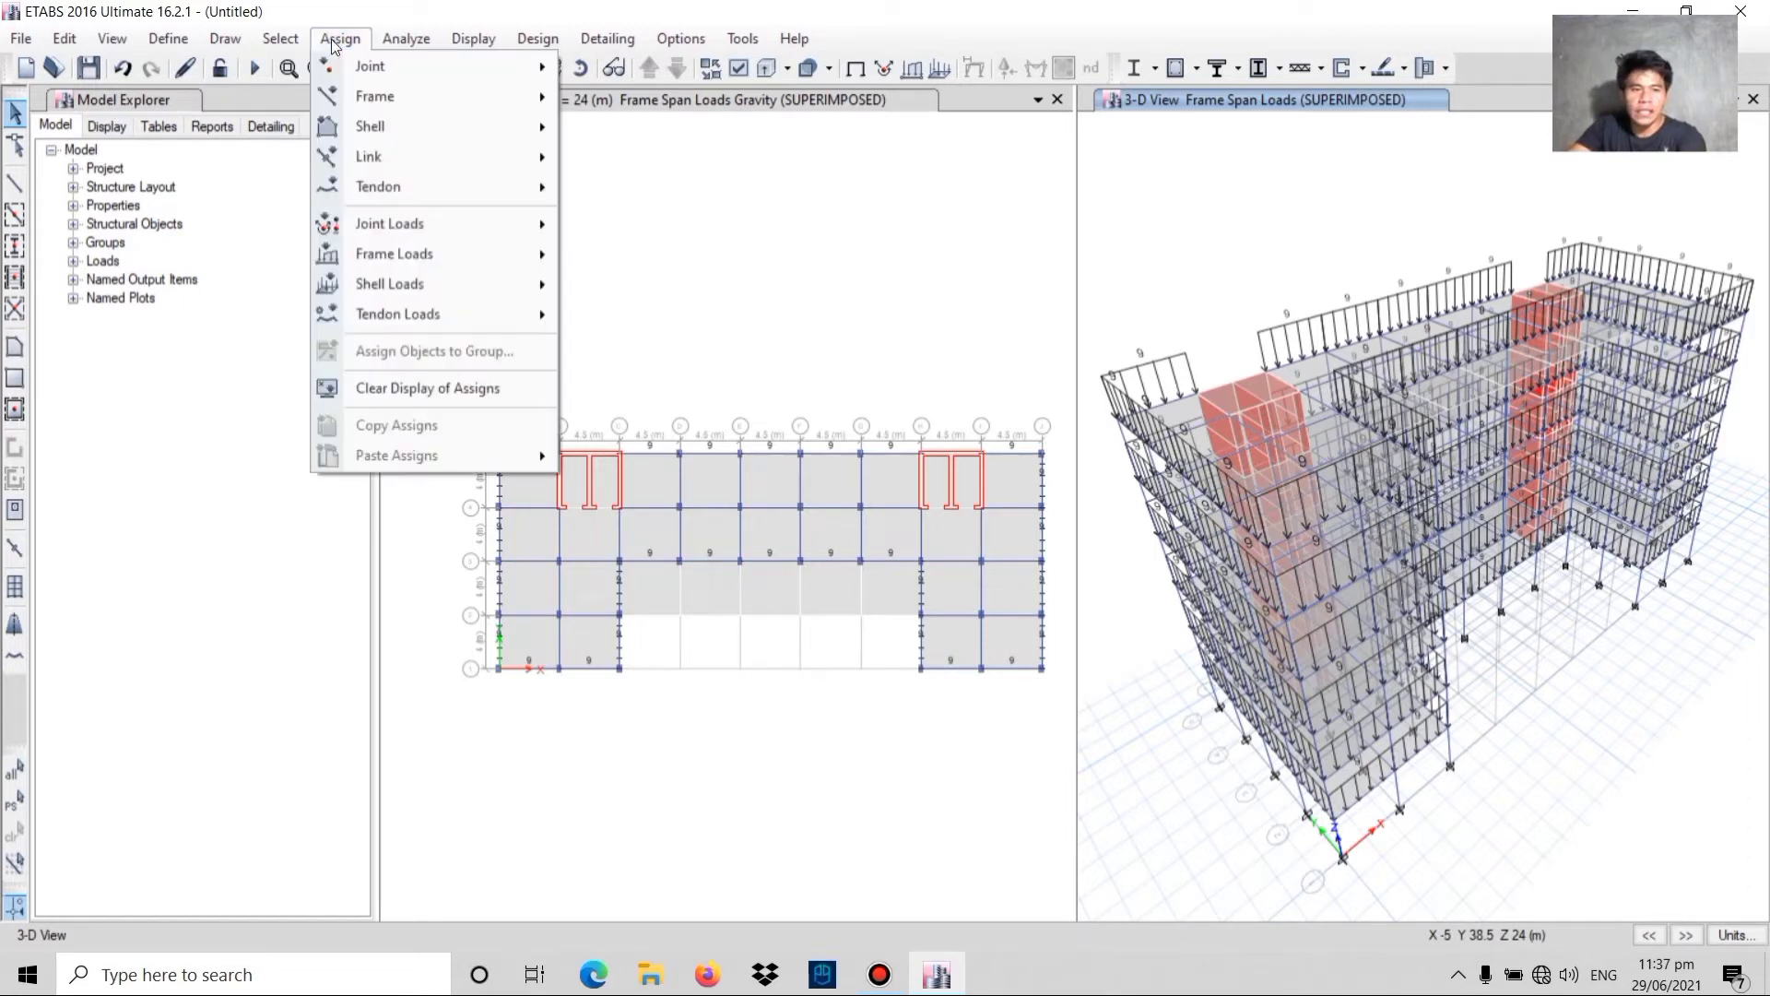
left_click(393, 390)
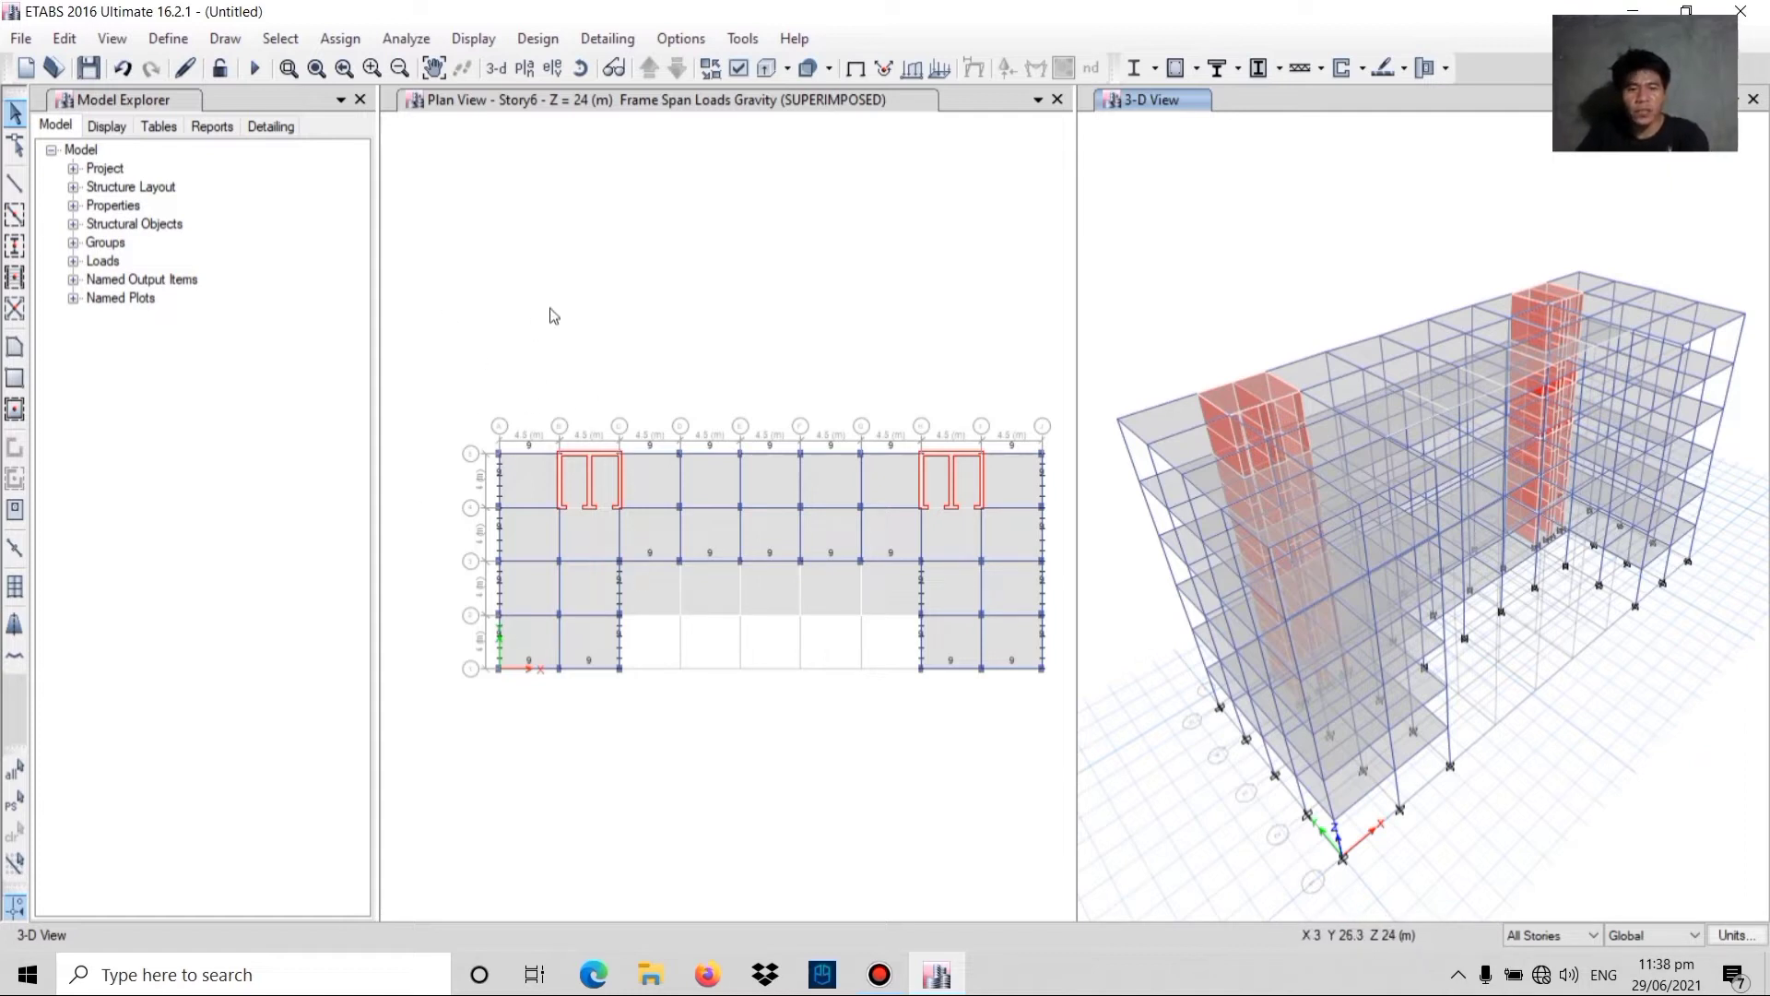
left_click(711, 296)
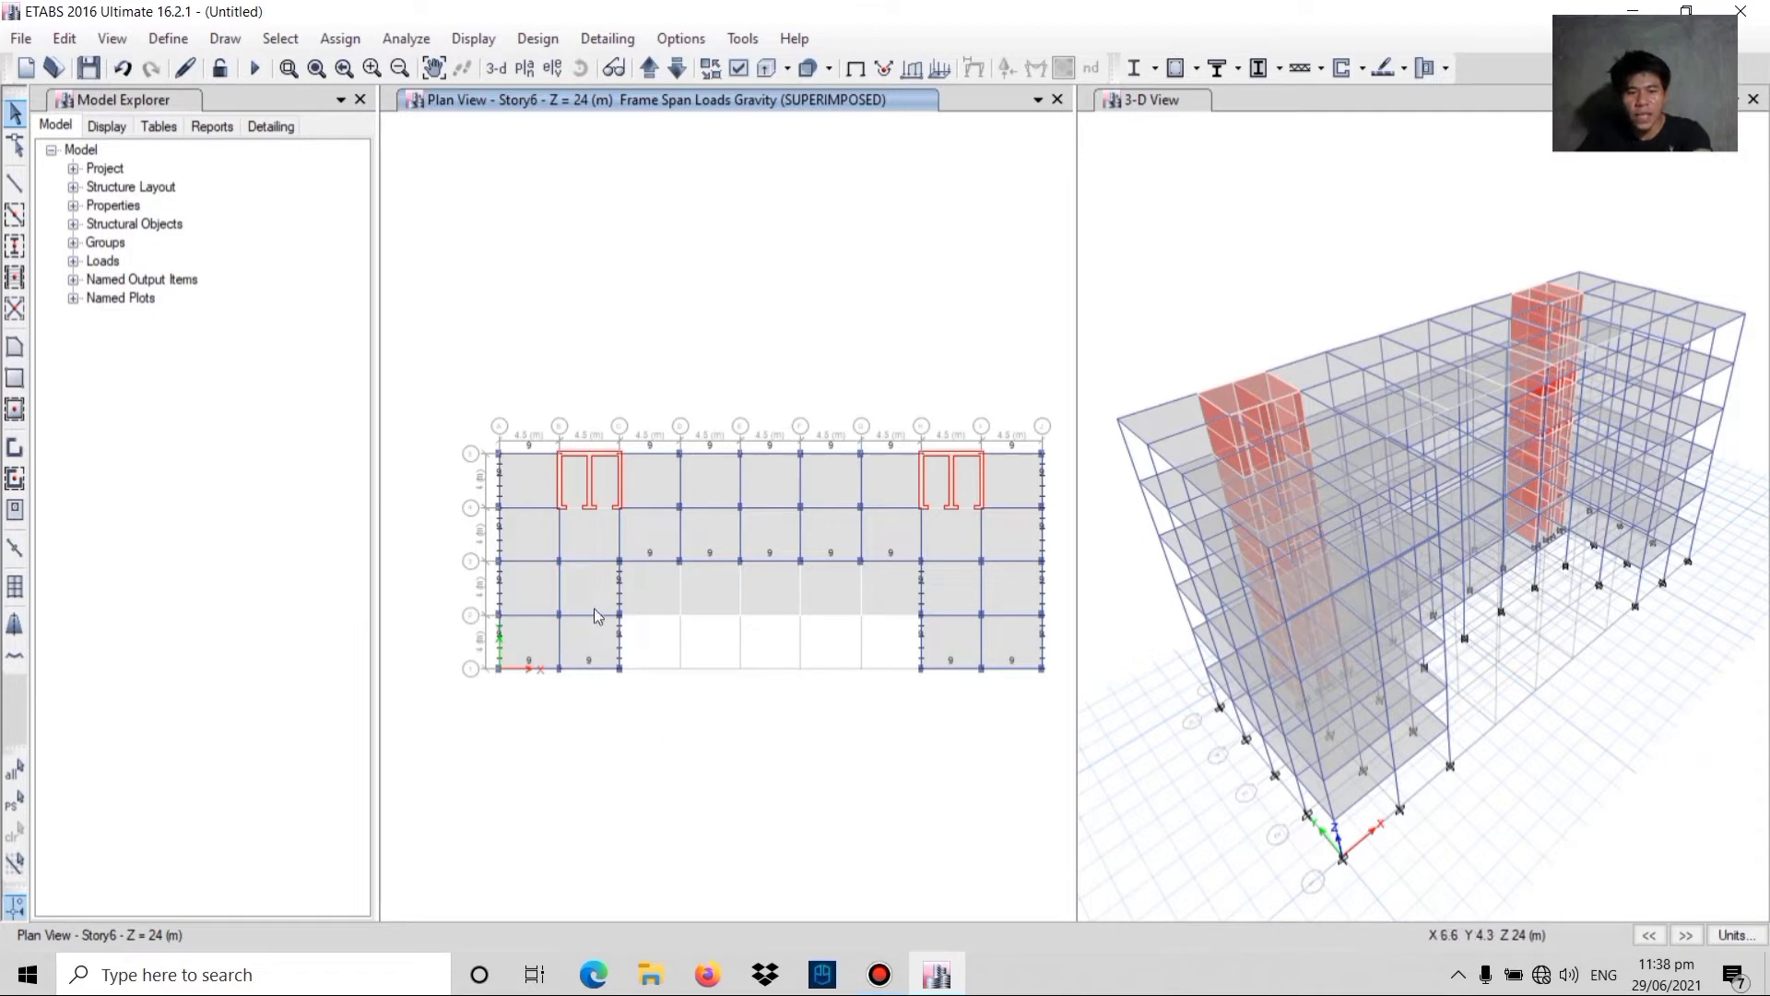
left_click(340, 39)
left_click(396, 388)
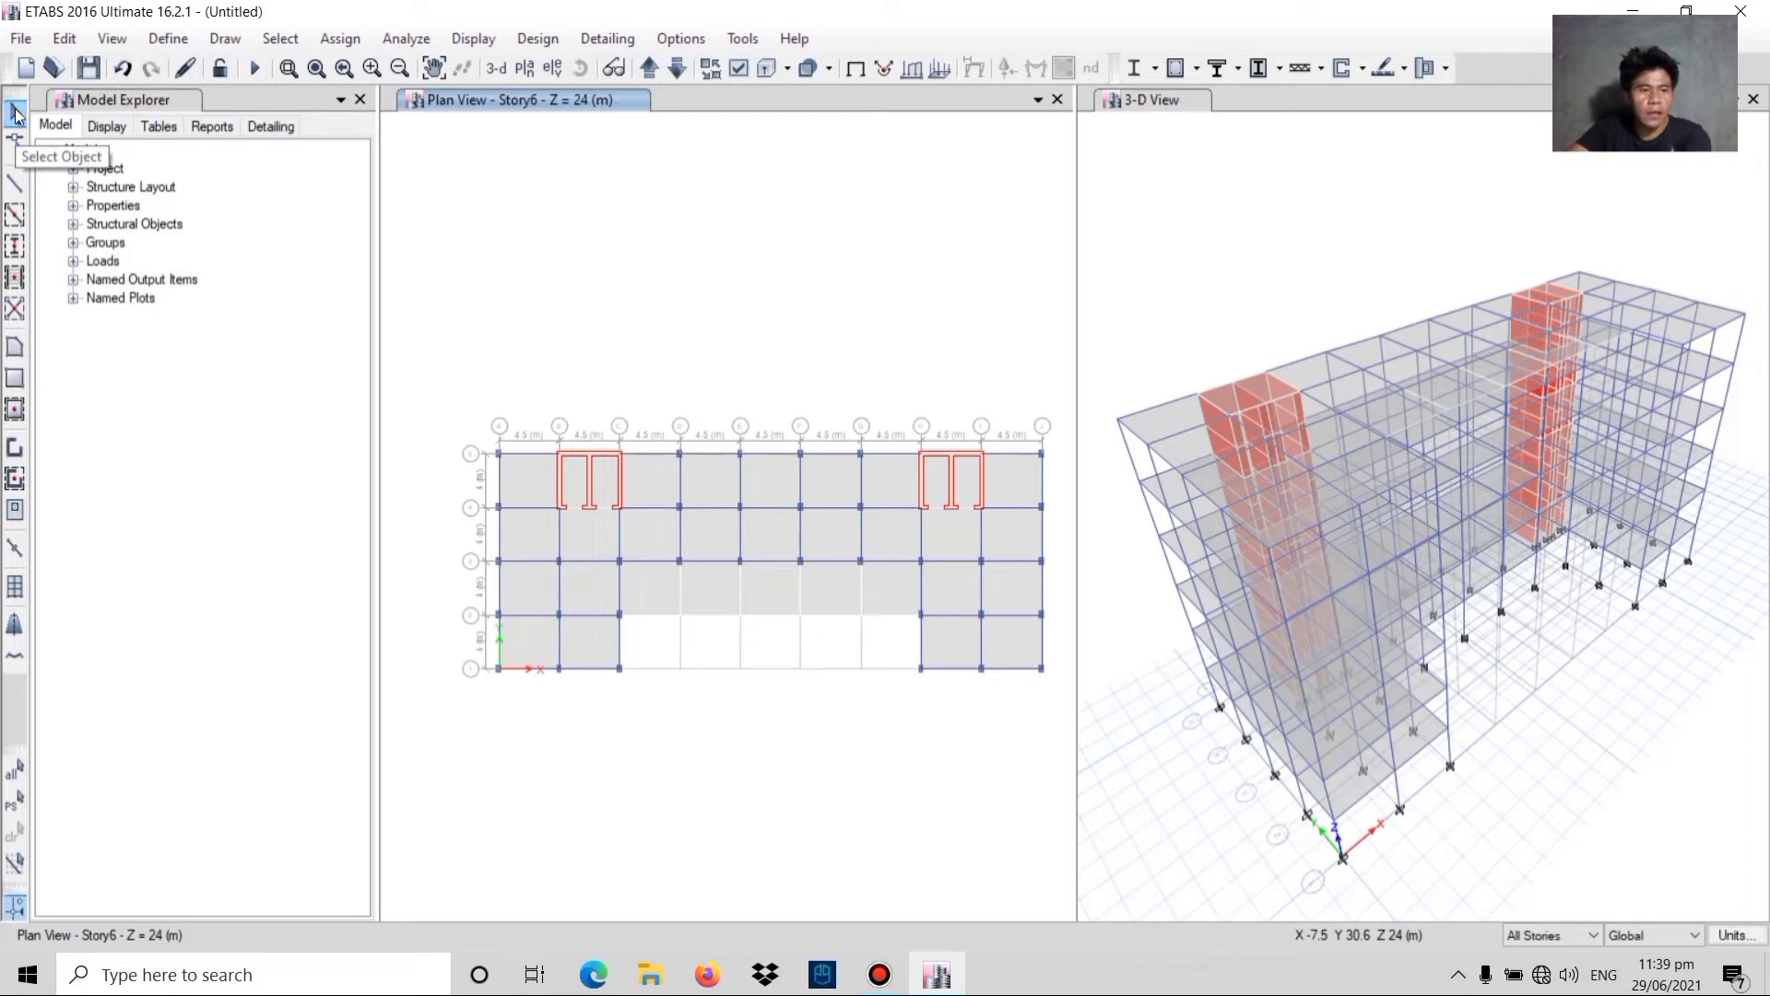
- Select the slab panels in the two leftmost bays outside the core walls, plus the adjacent third-bay panel in the second row, on all stories
left_click(525, 479)
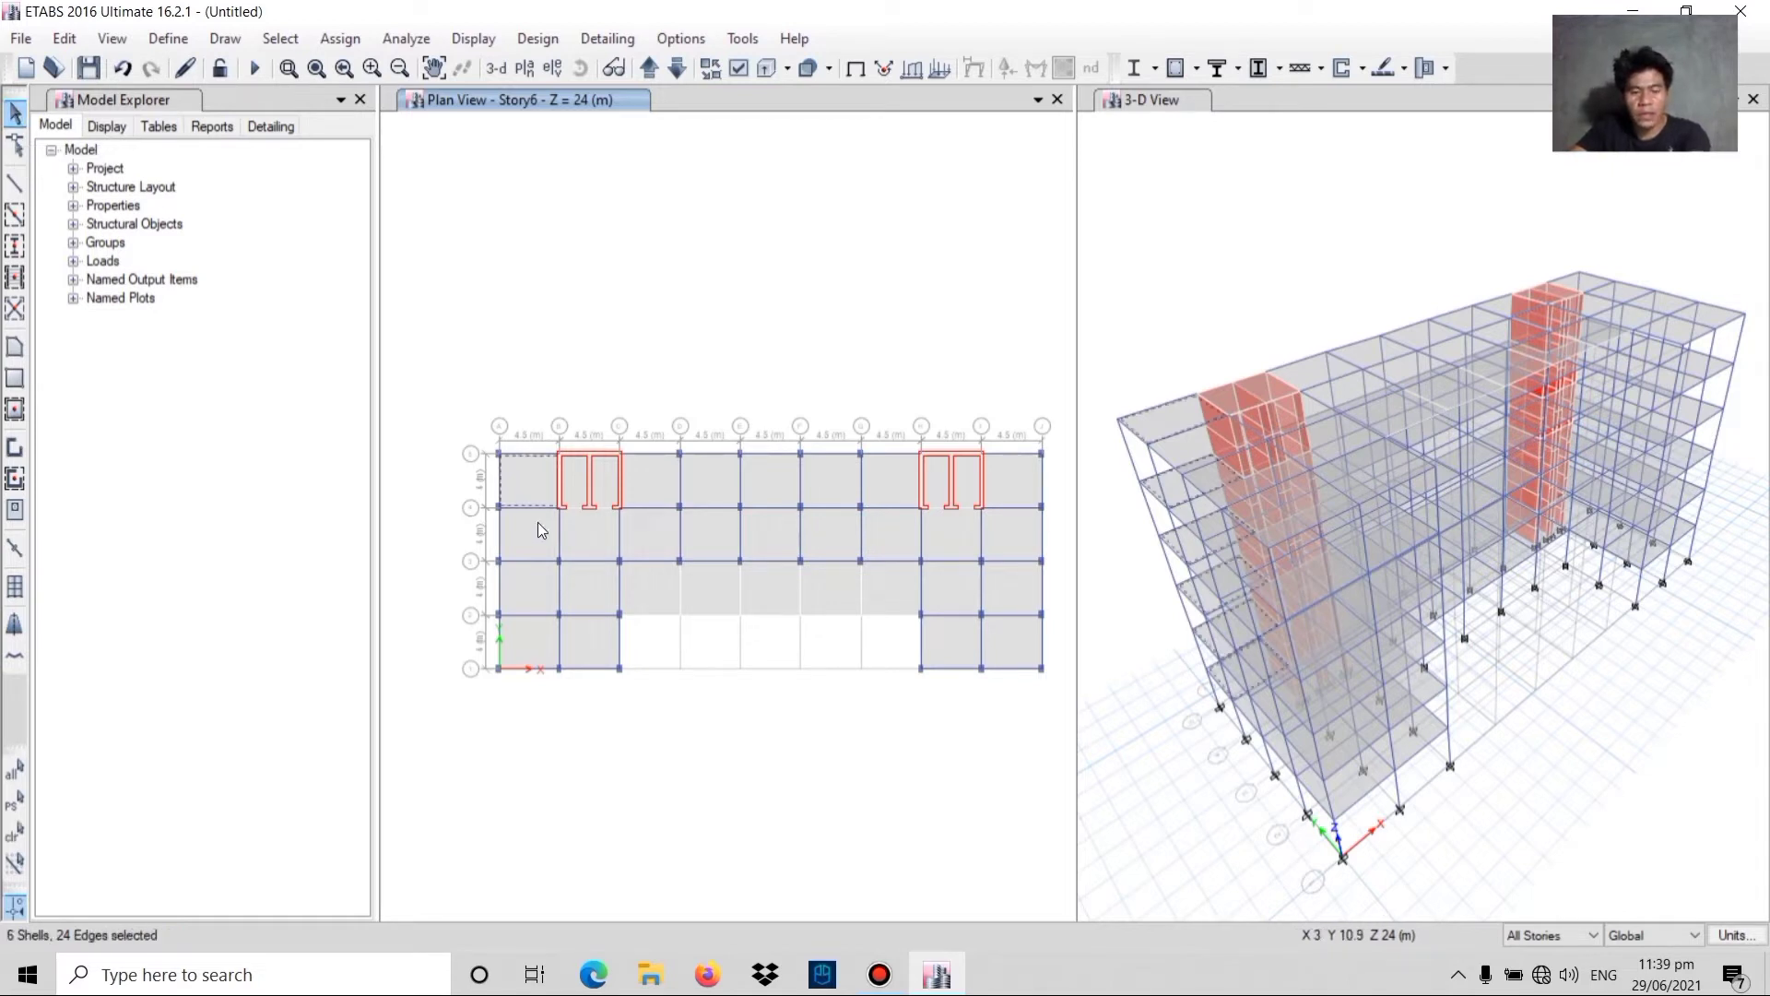
left_click(539, 528)
left_click(538, 573)
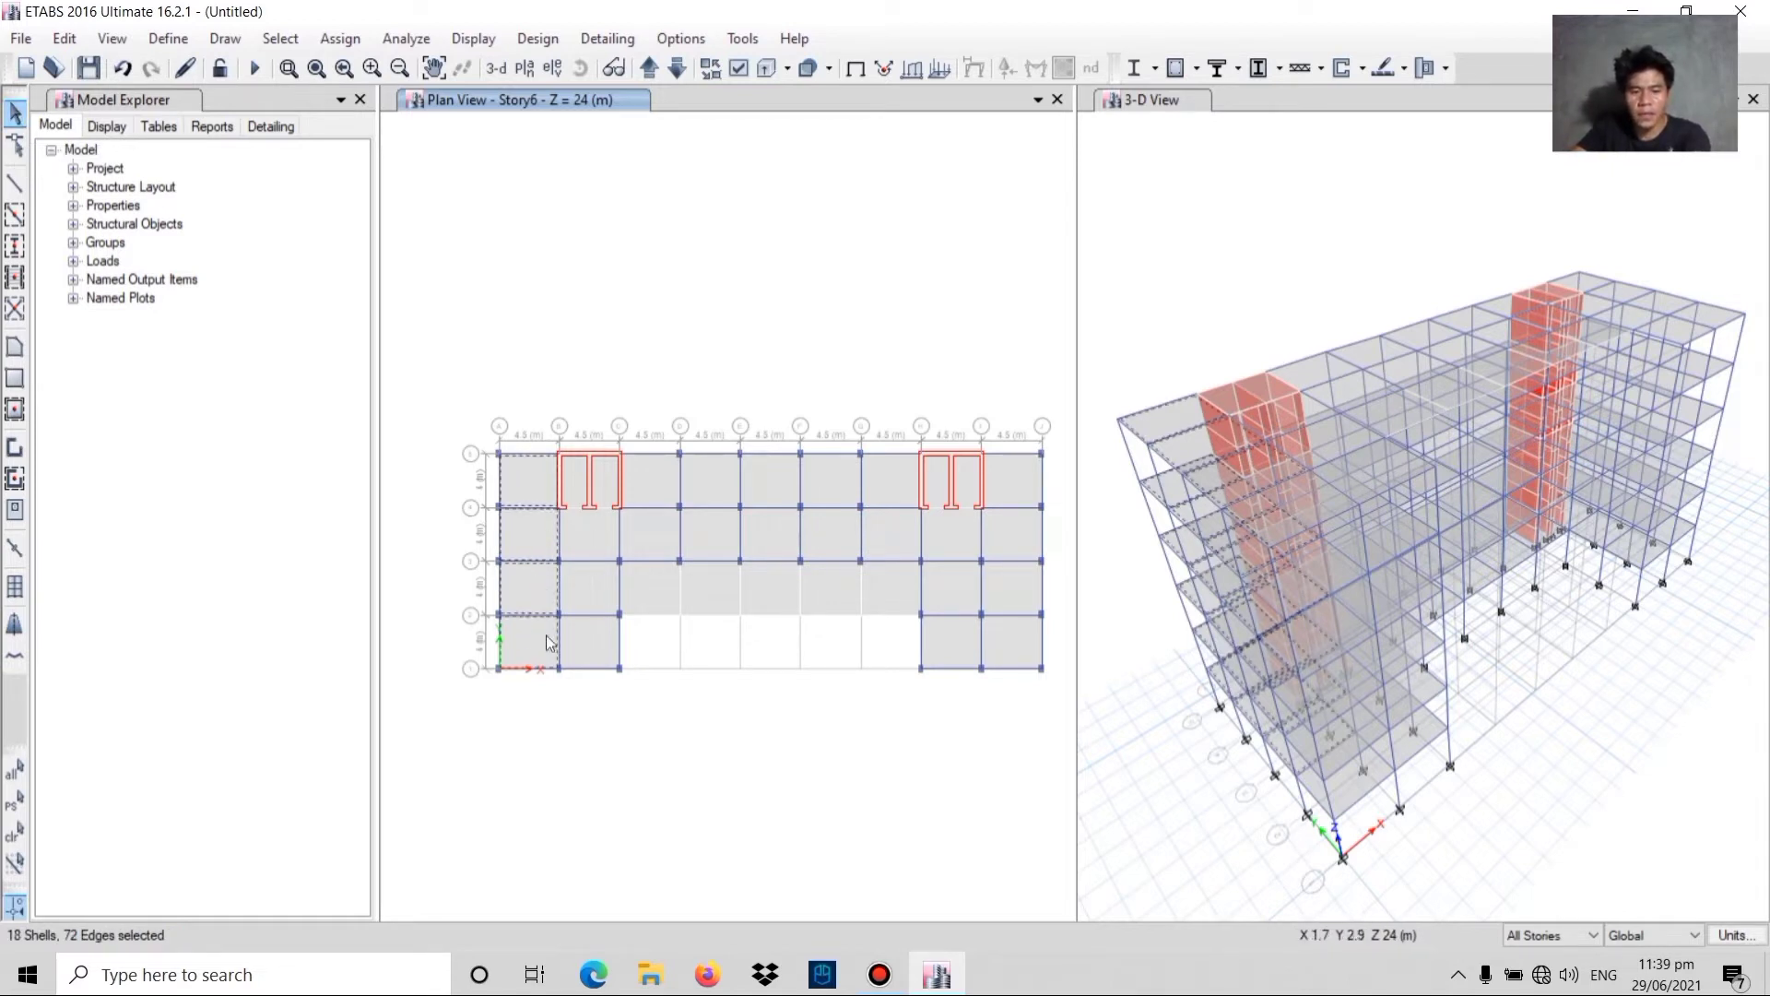
left_click(549, 643)
left_click(594, 653)
left_click(578, 604)
left_click(592, 545)
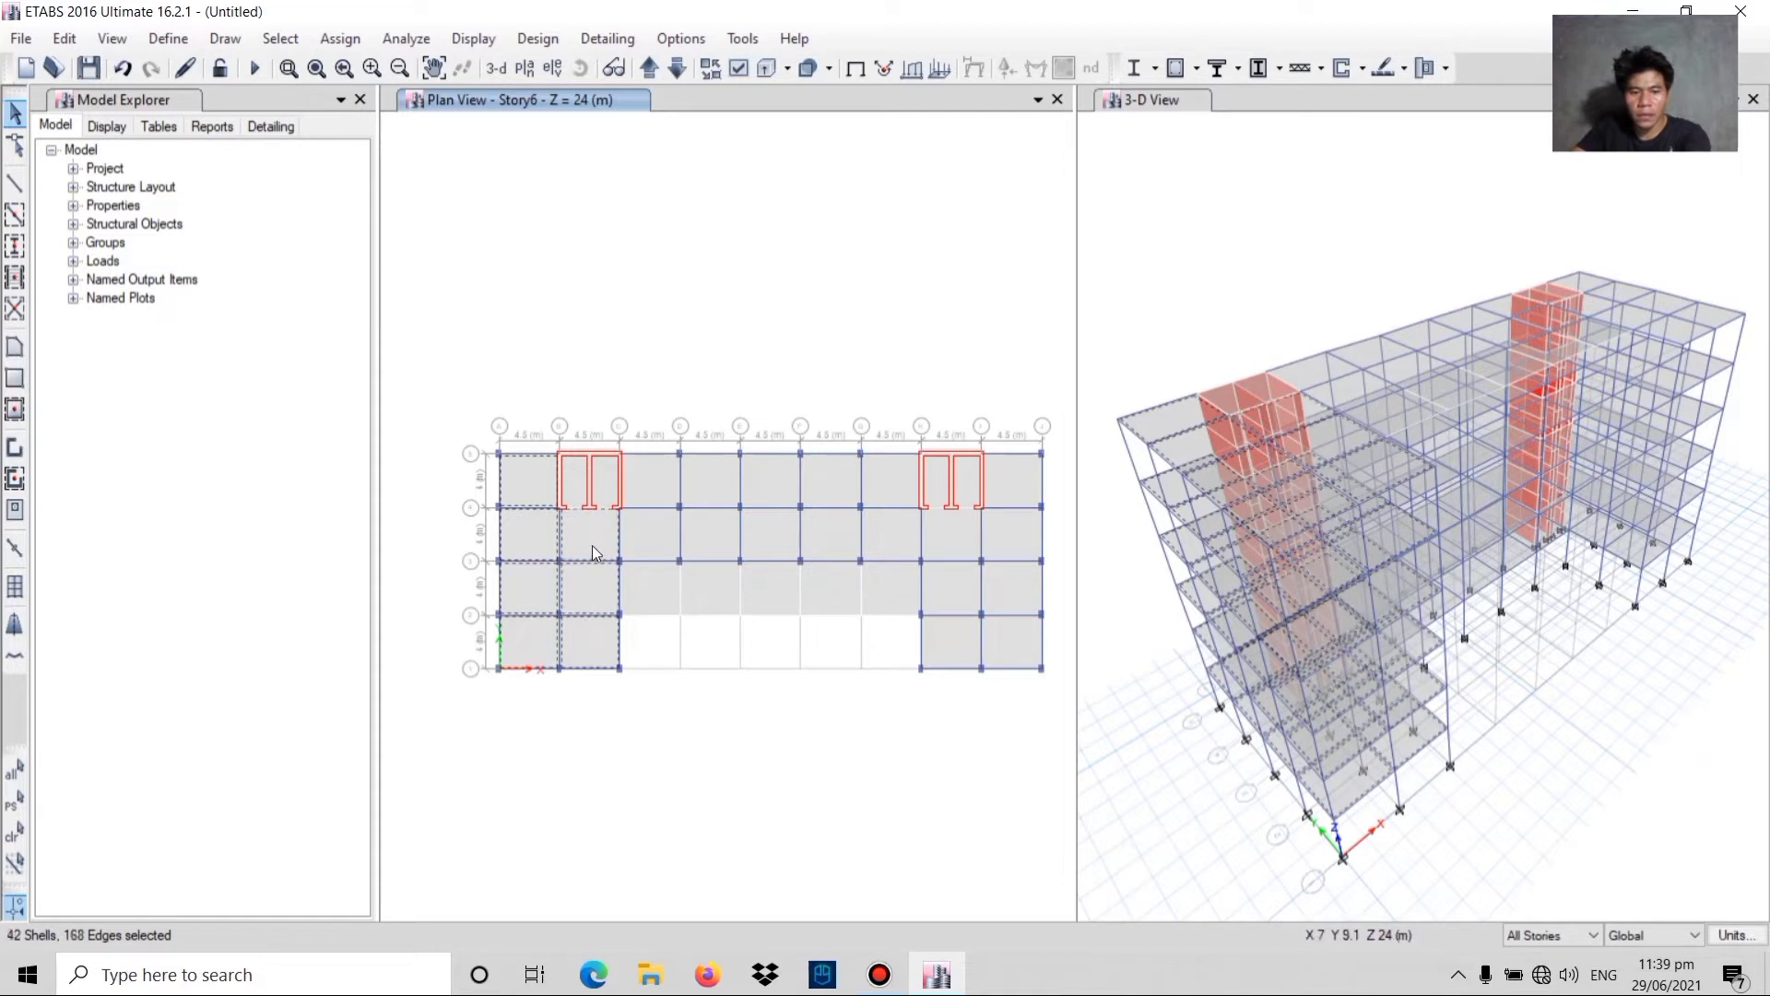
left_click(655, 549)
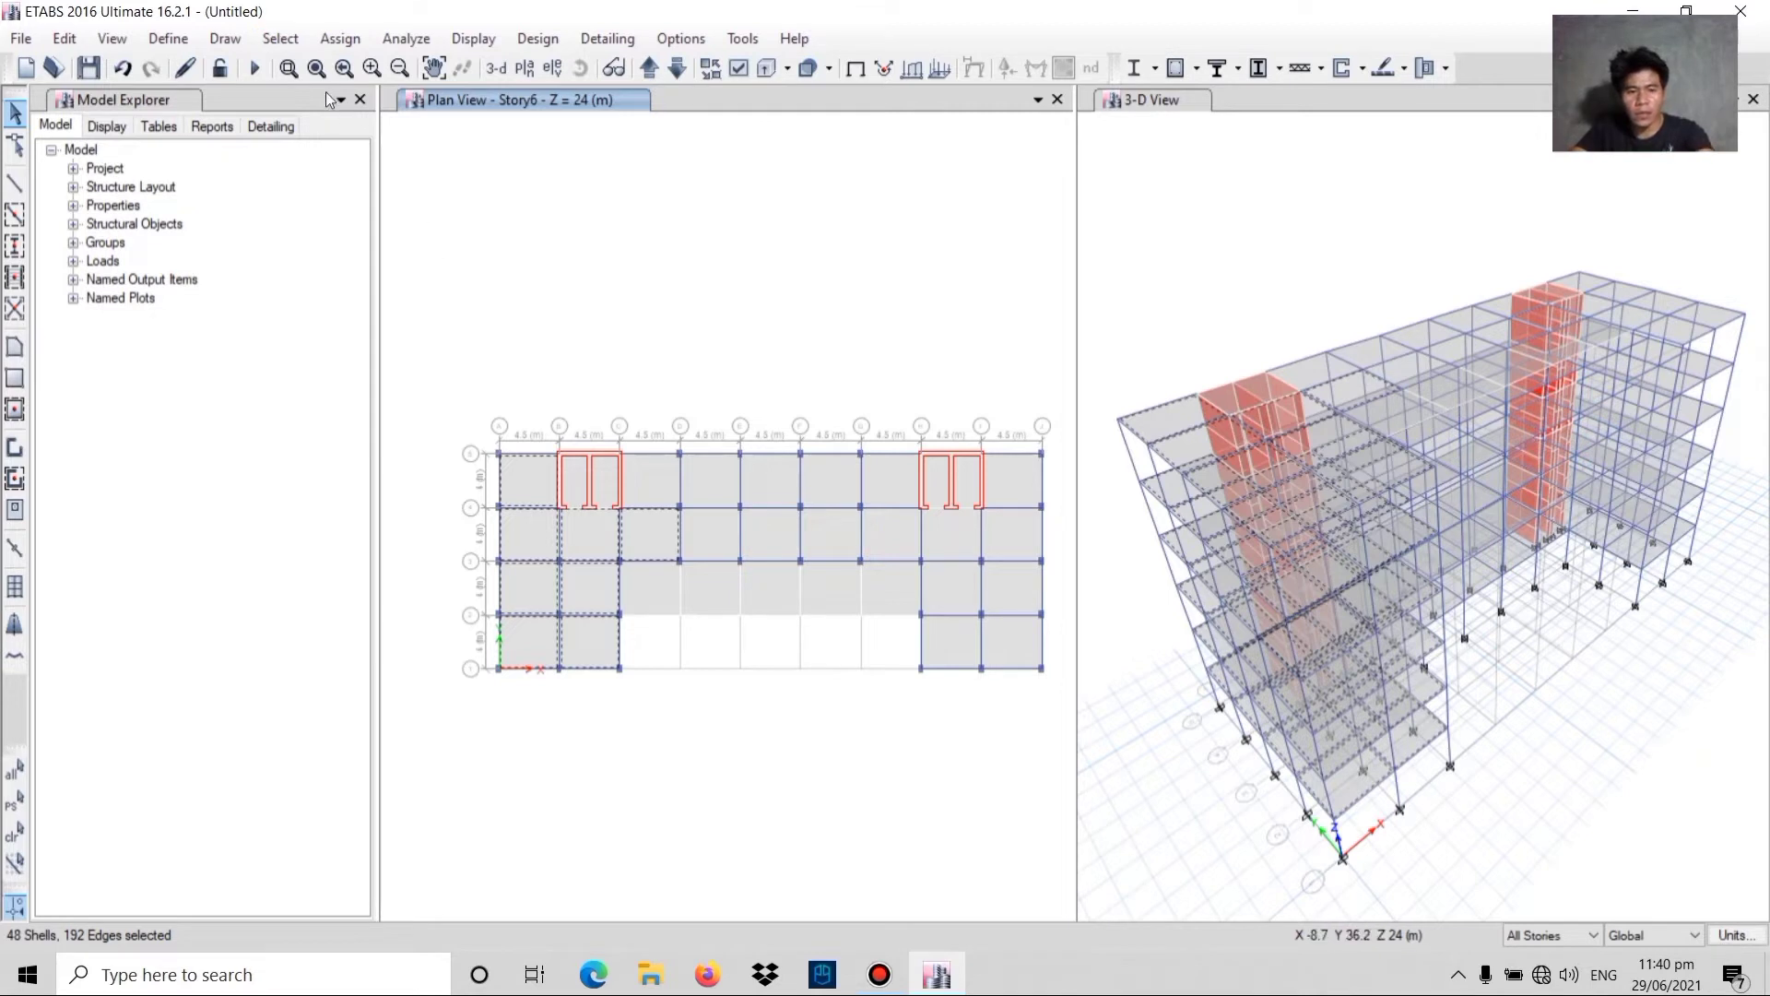
left_click(340, 38)
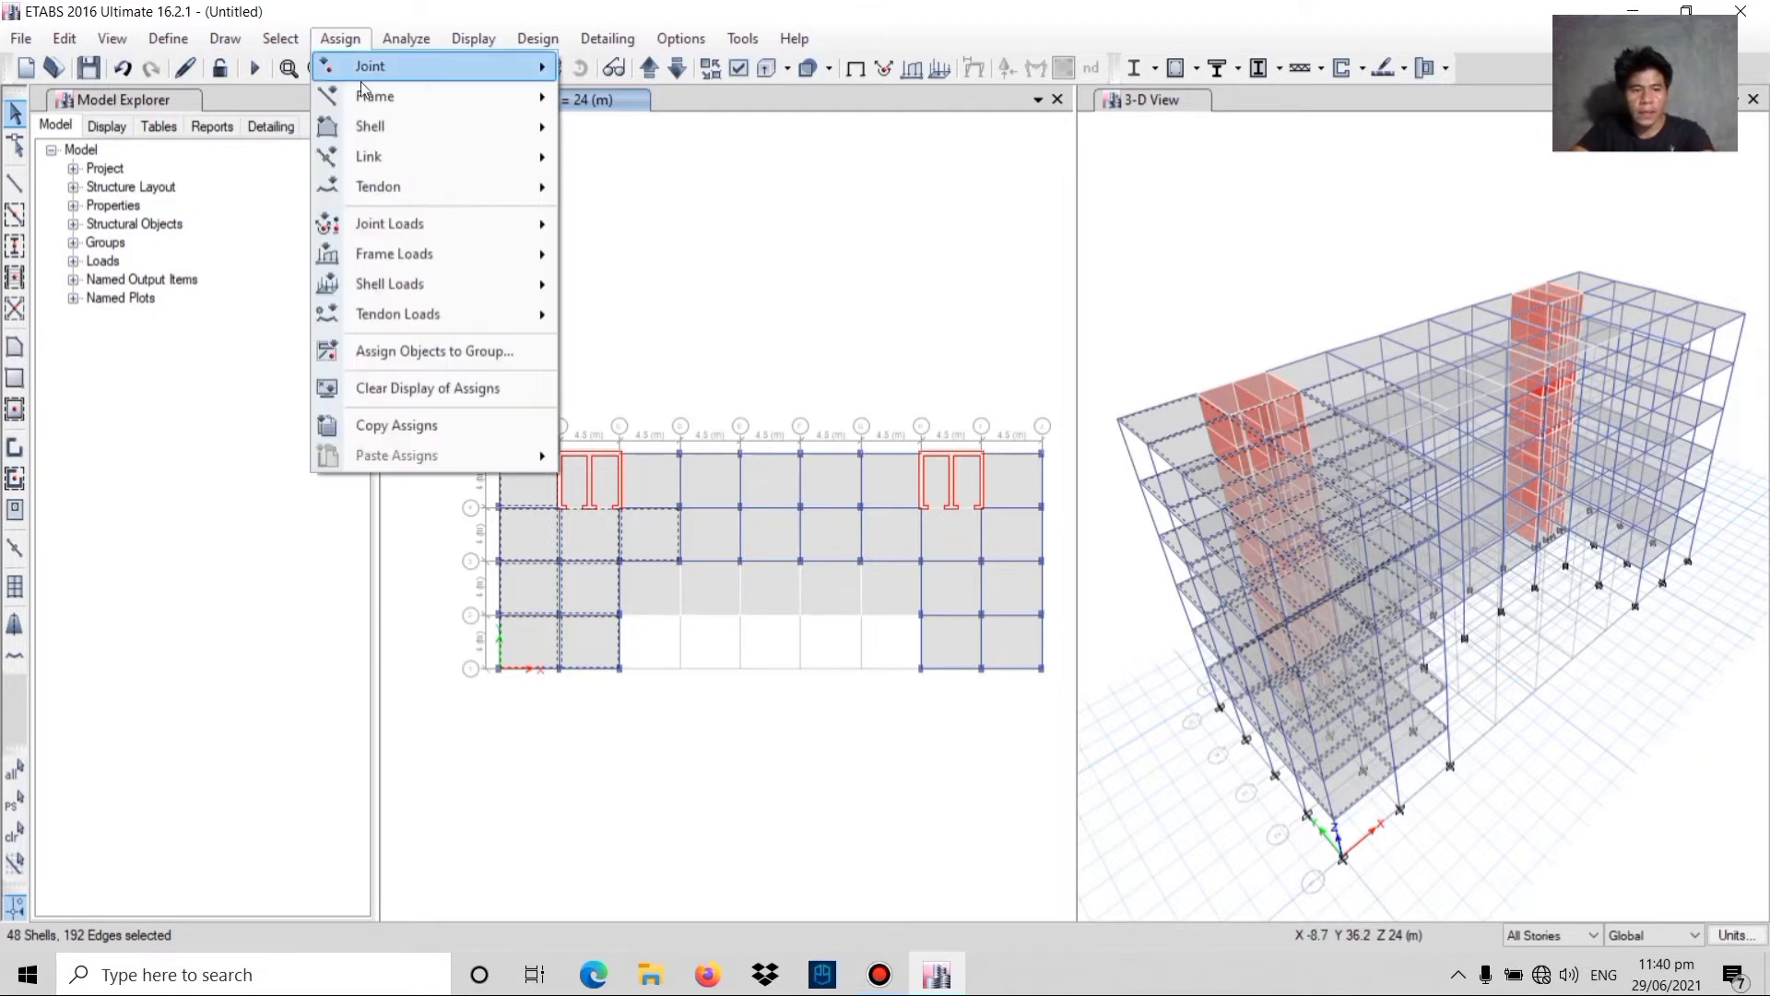
left_click(380, 385)
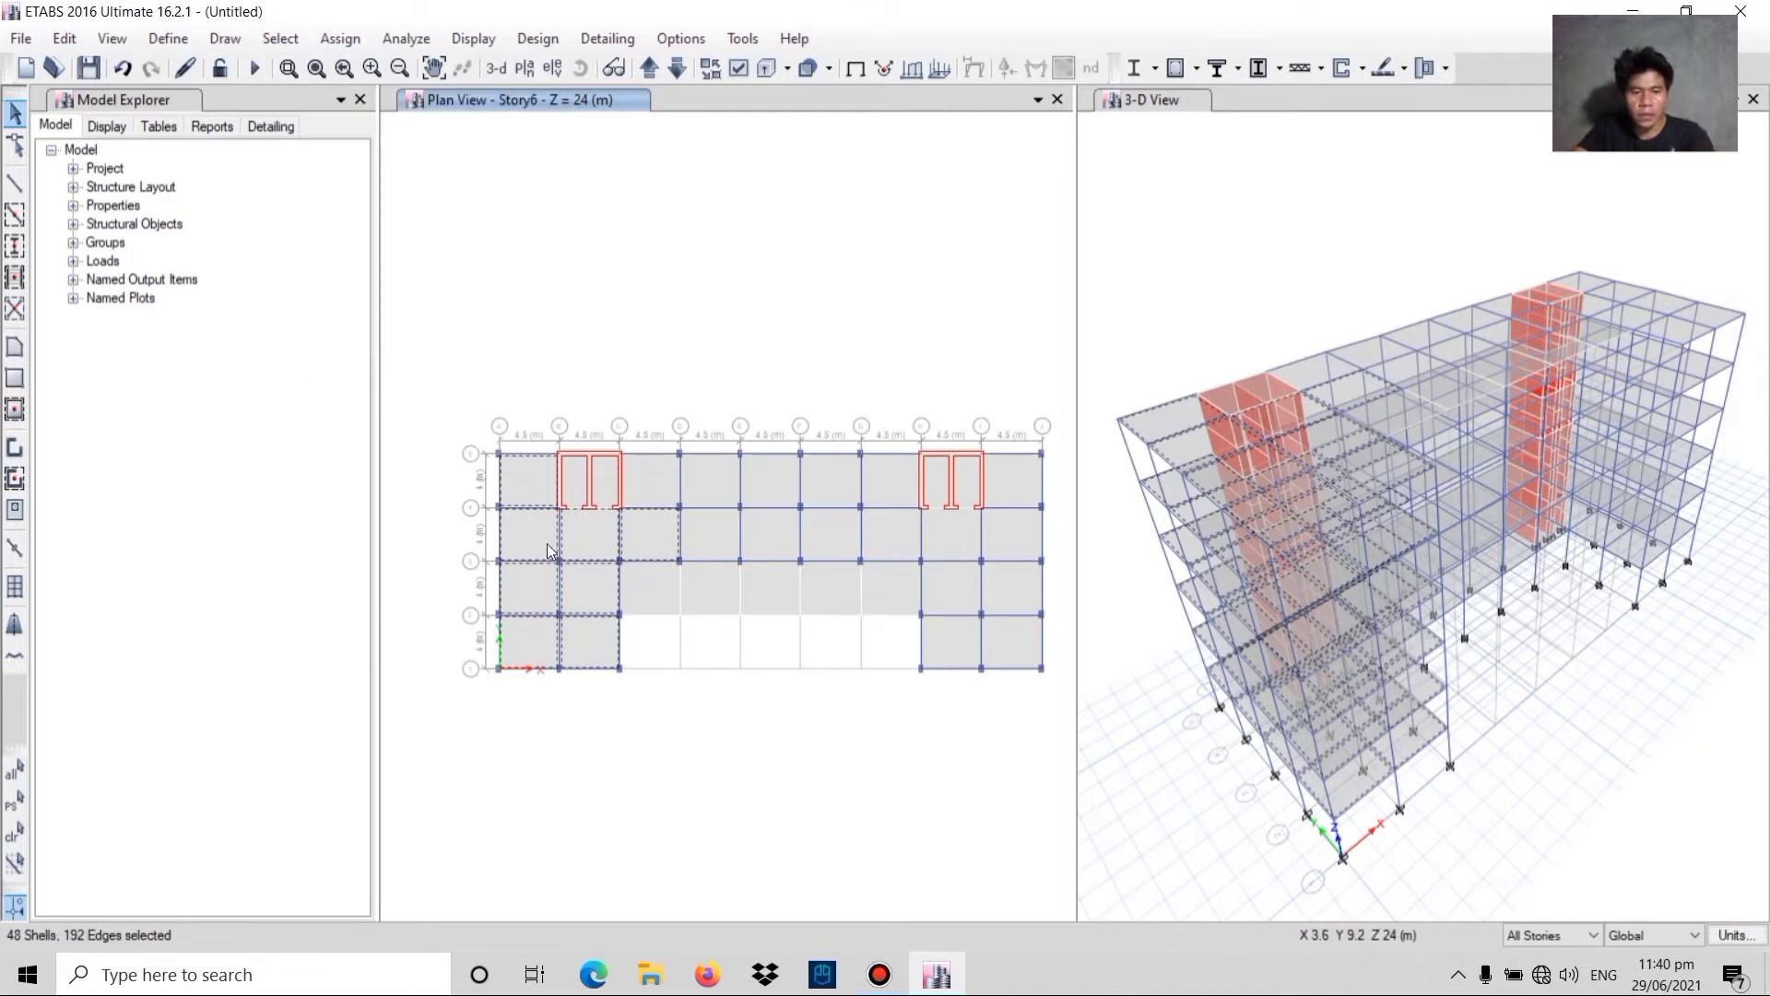
left_click(336, 42)
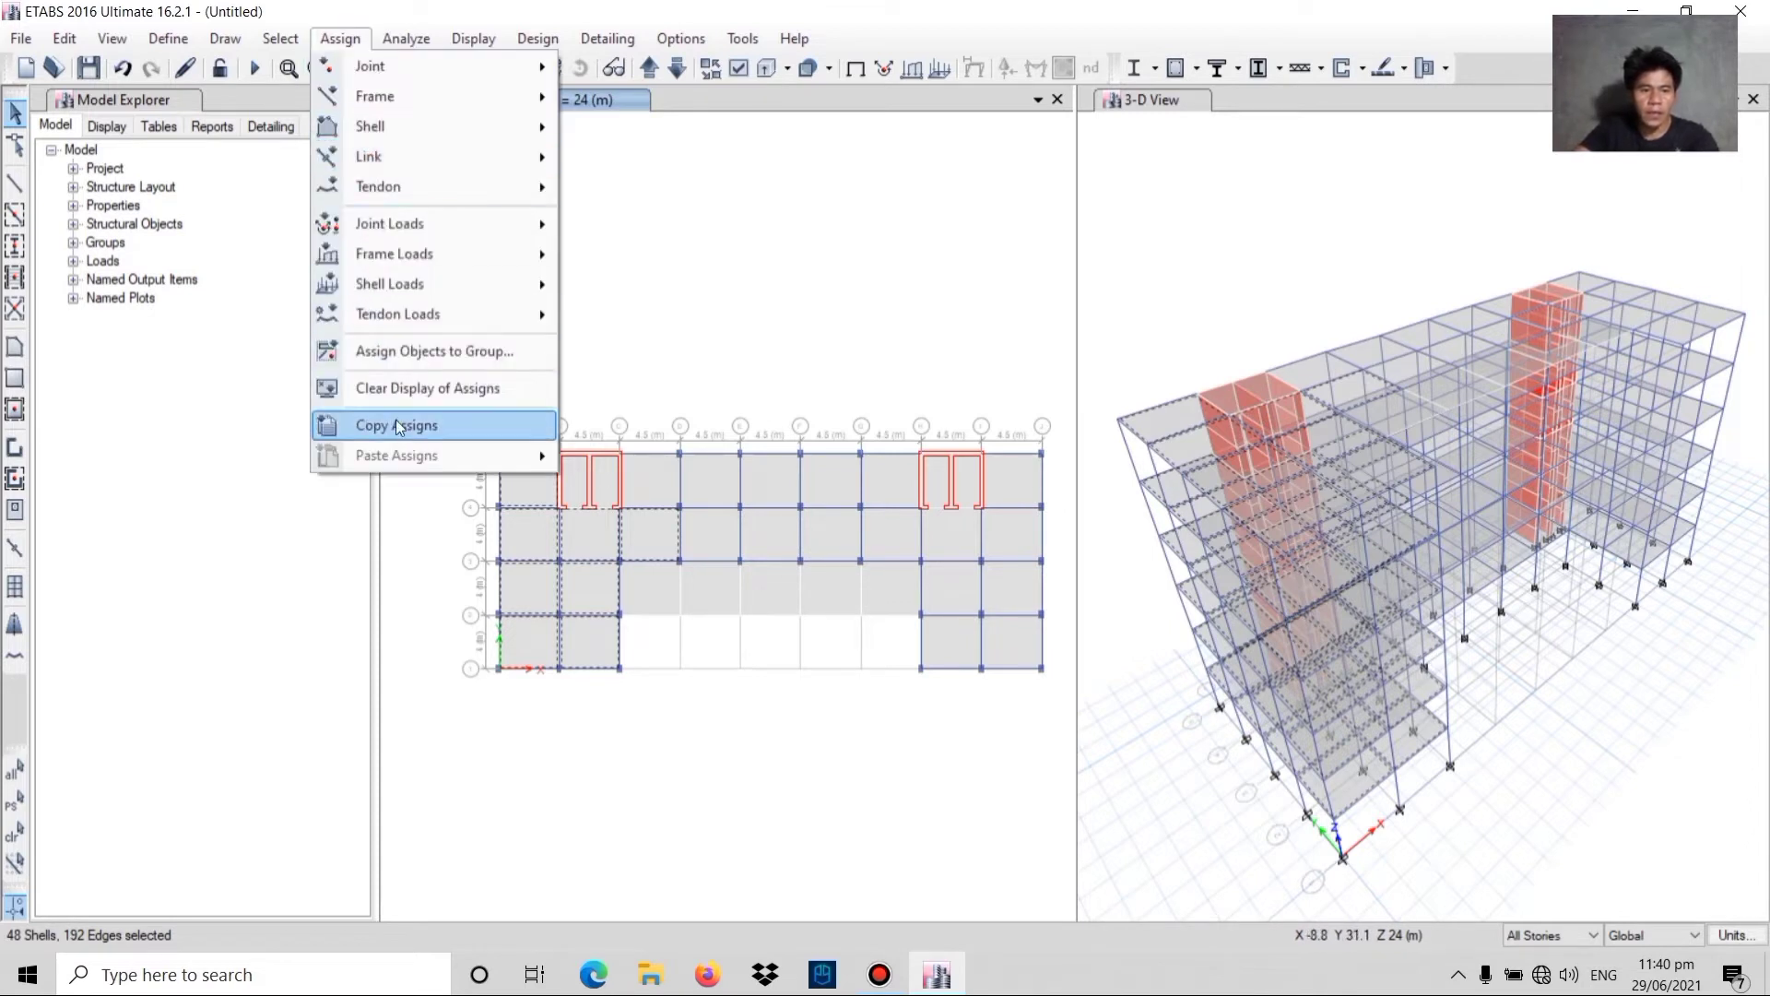
left_click(395, 387)
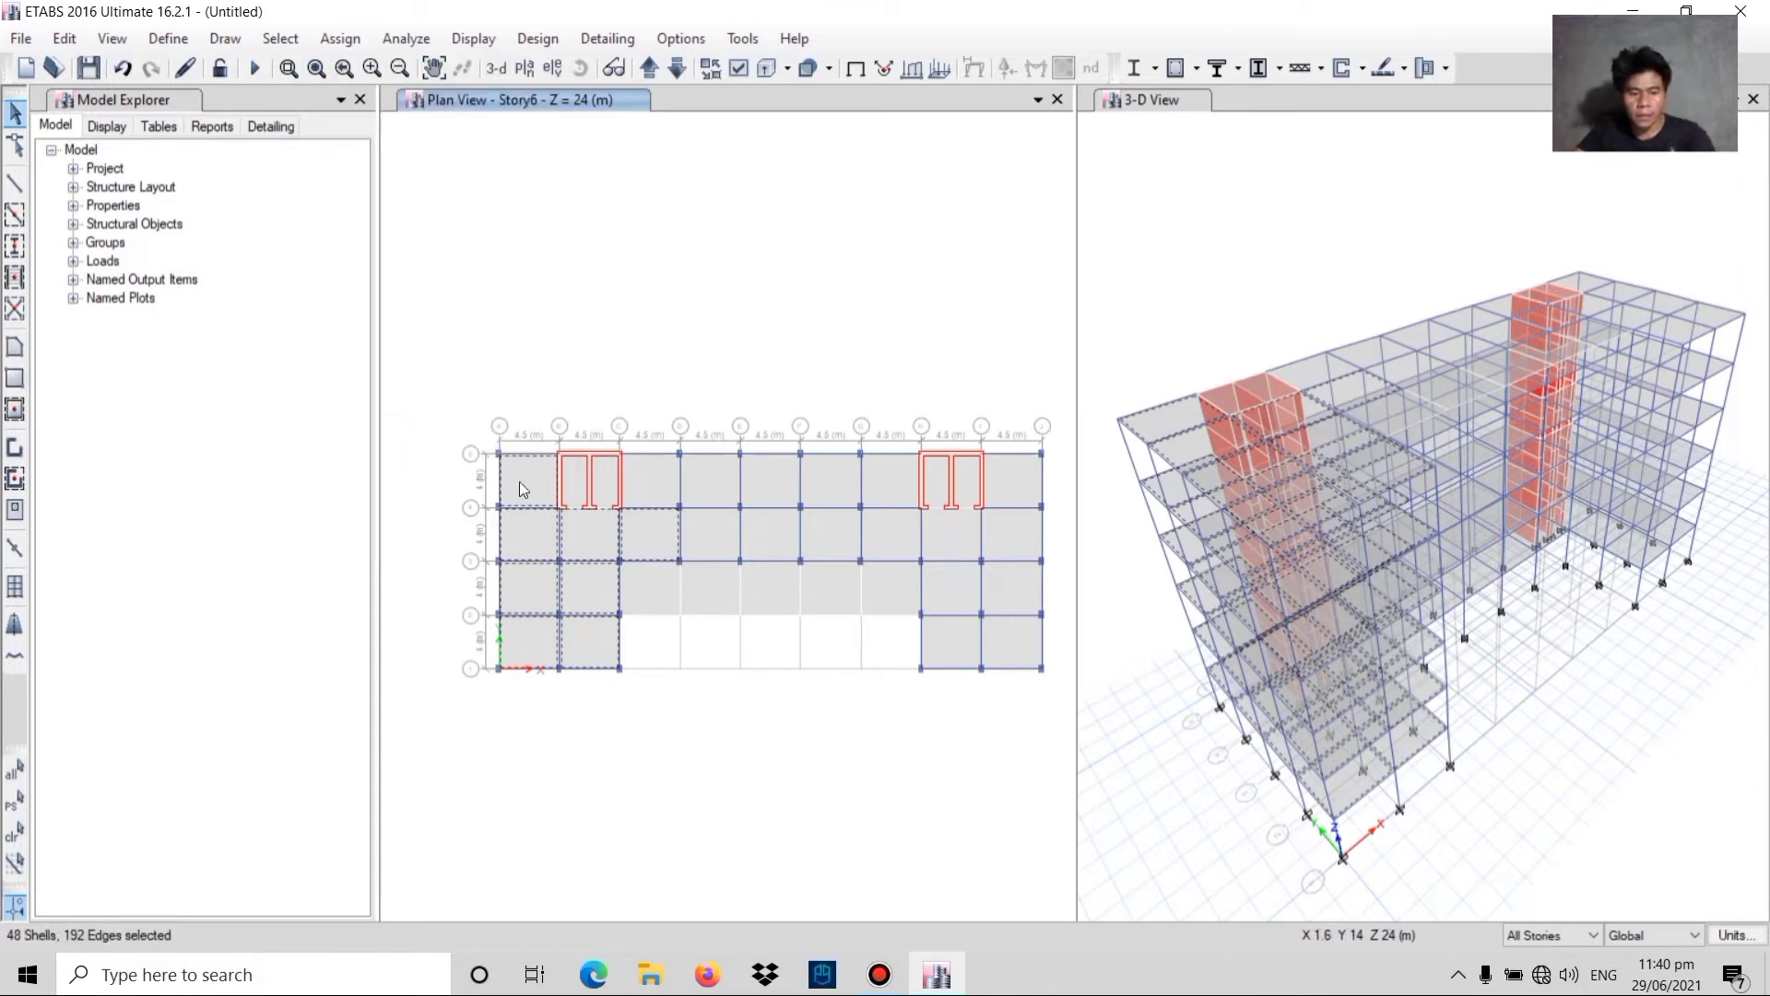
- Clear the current selection and delete the five Story6 slab panels in the third row, between the two wings
key("ctrl+q")
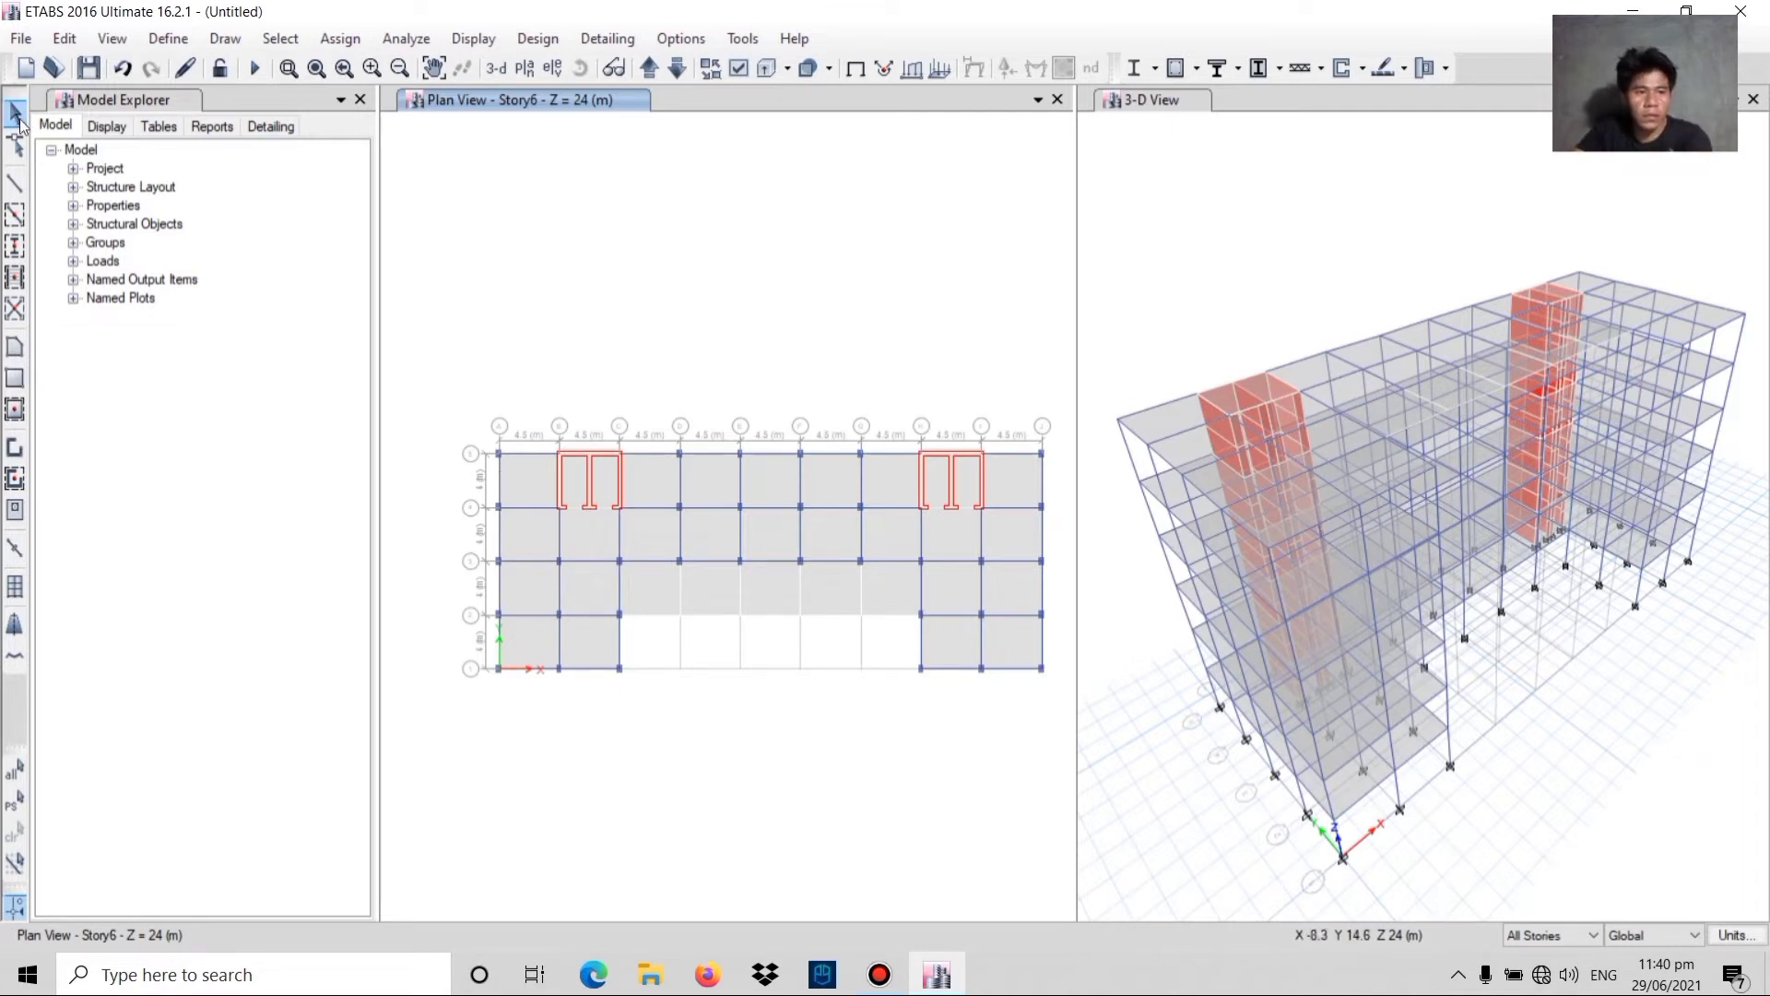
left_click(678, 591)
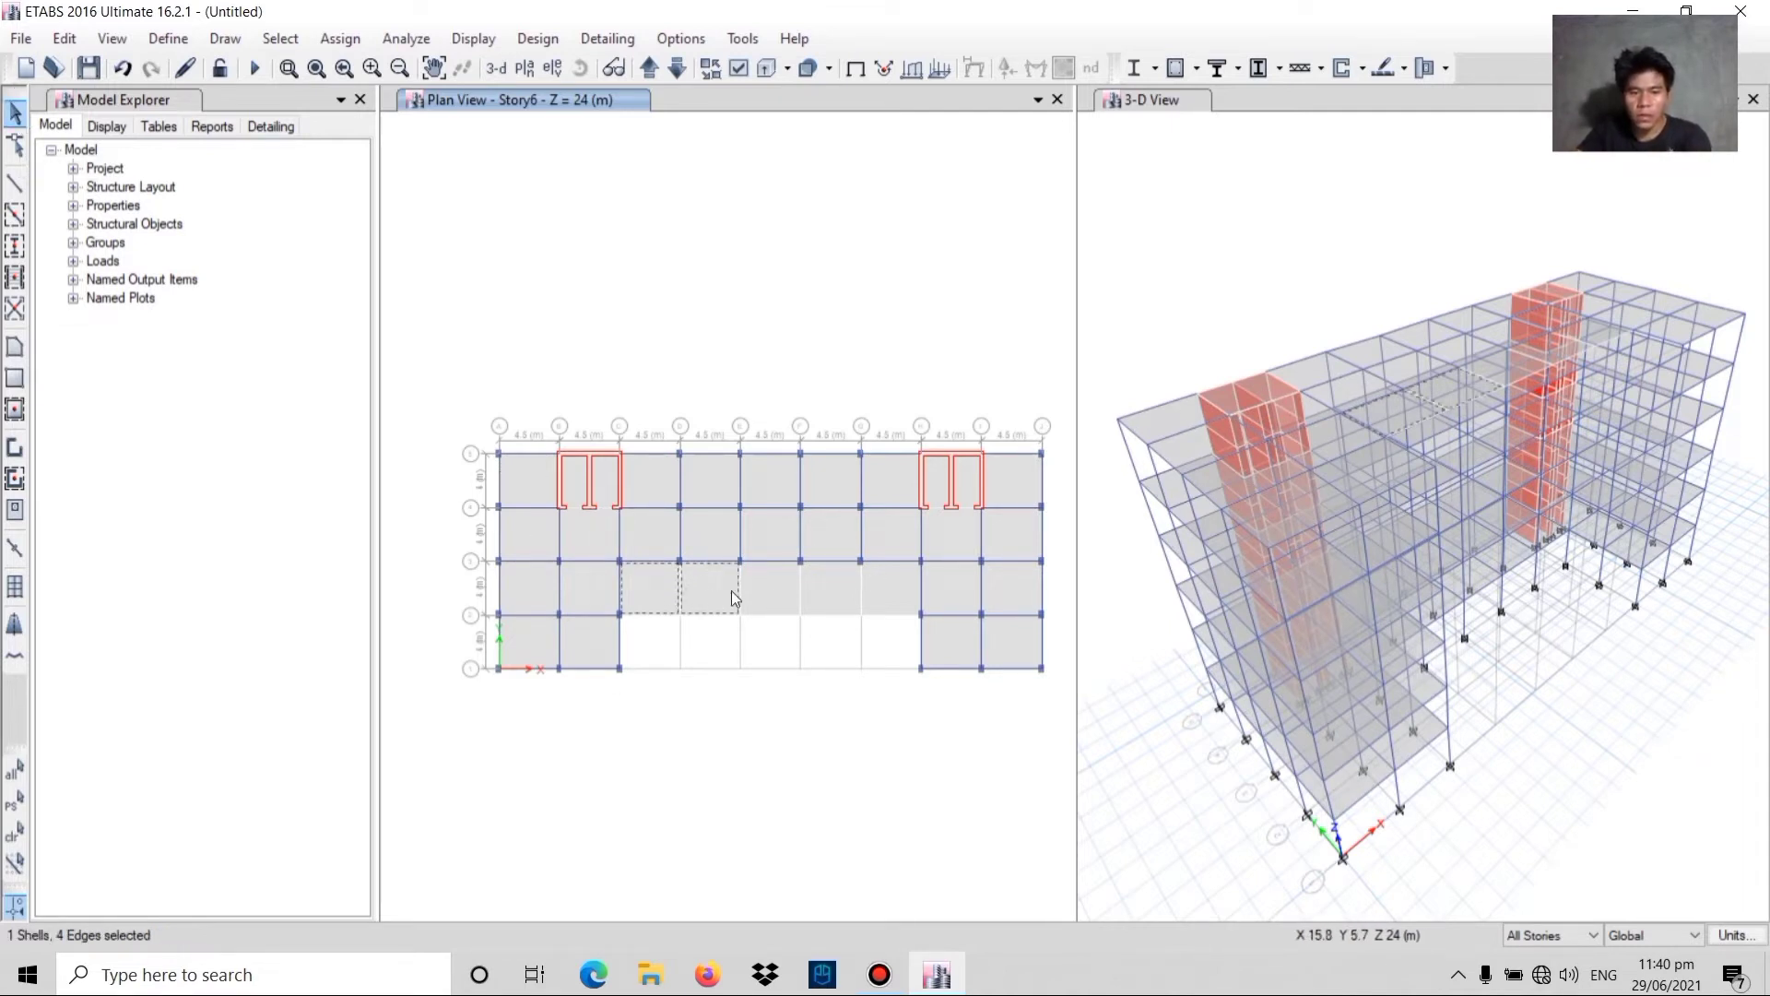
left_click(770, 594)
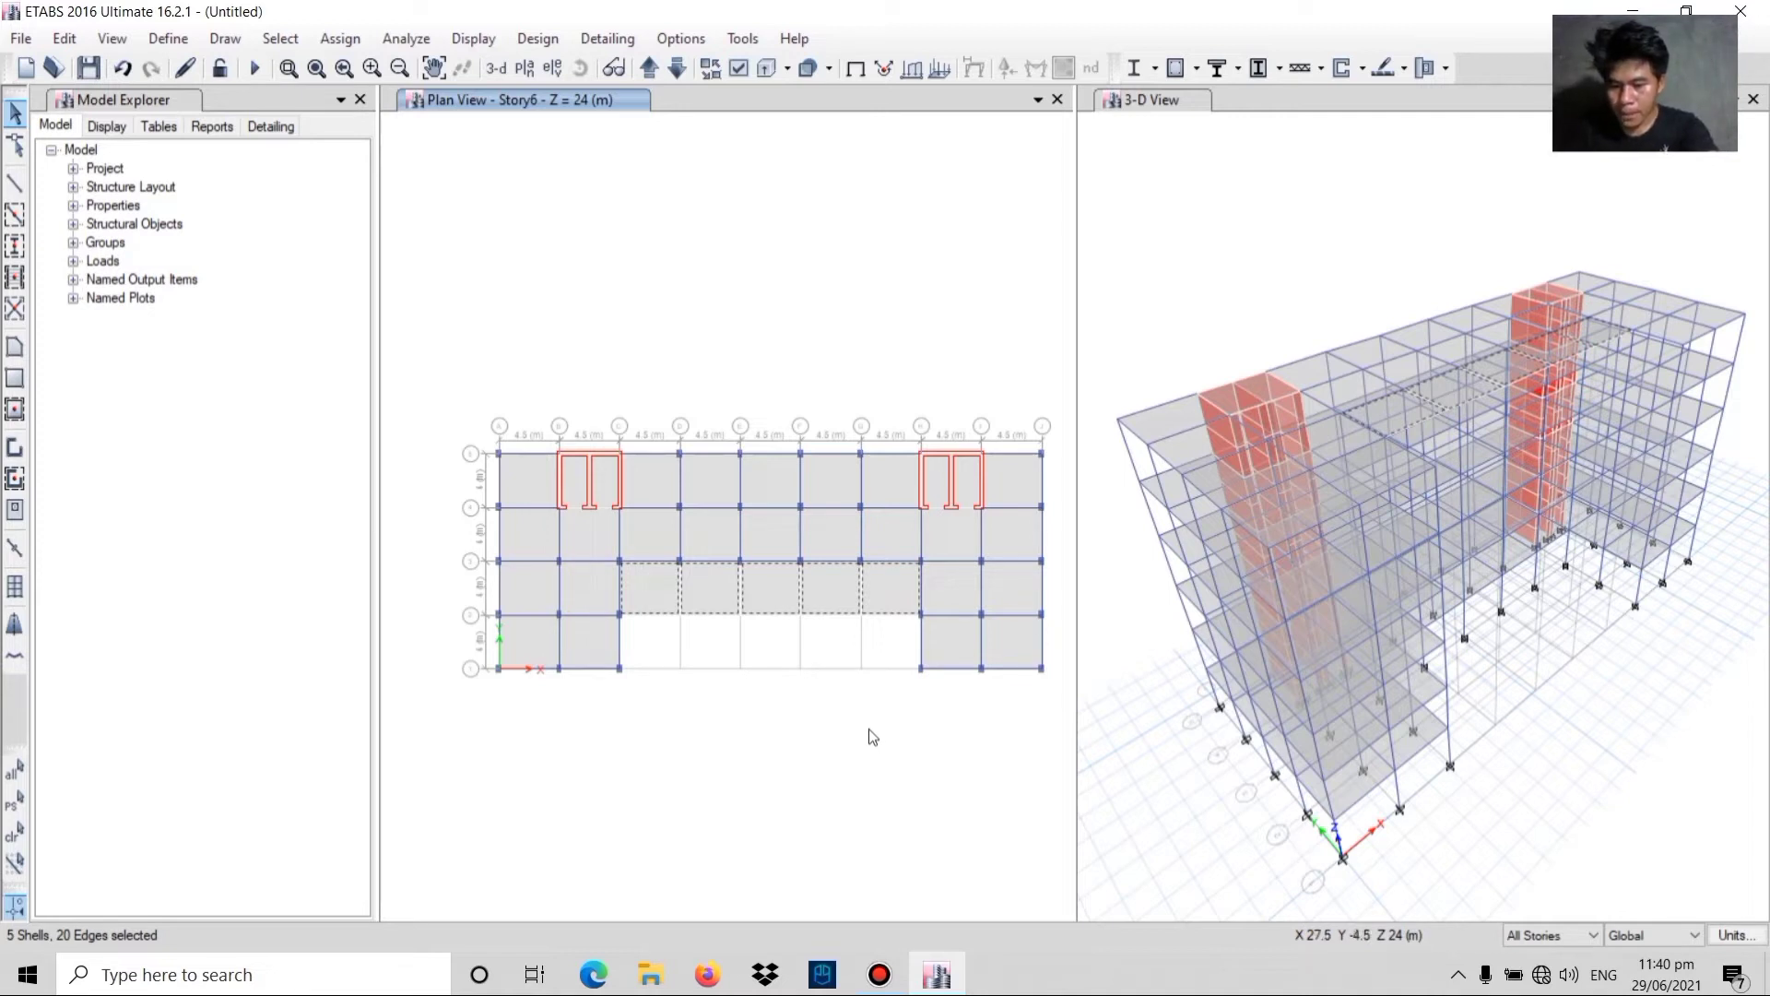
key("Delete")
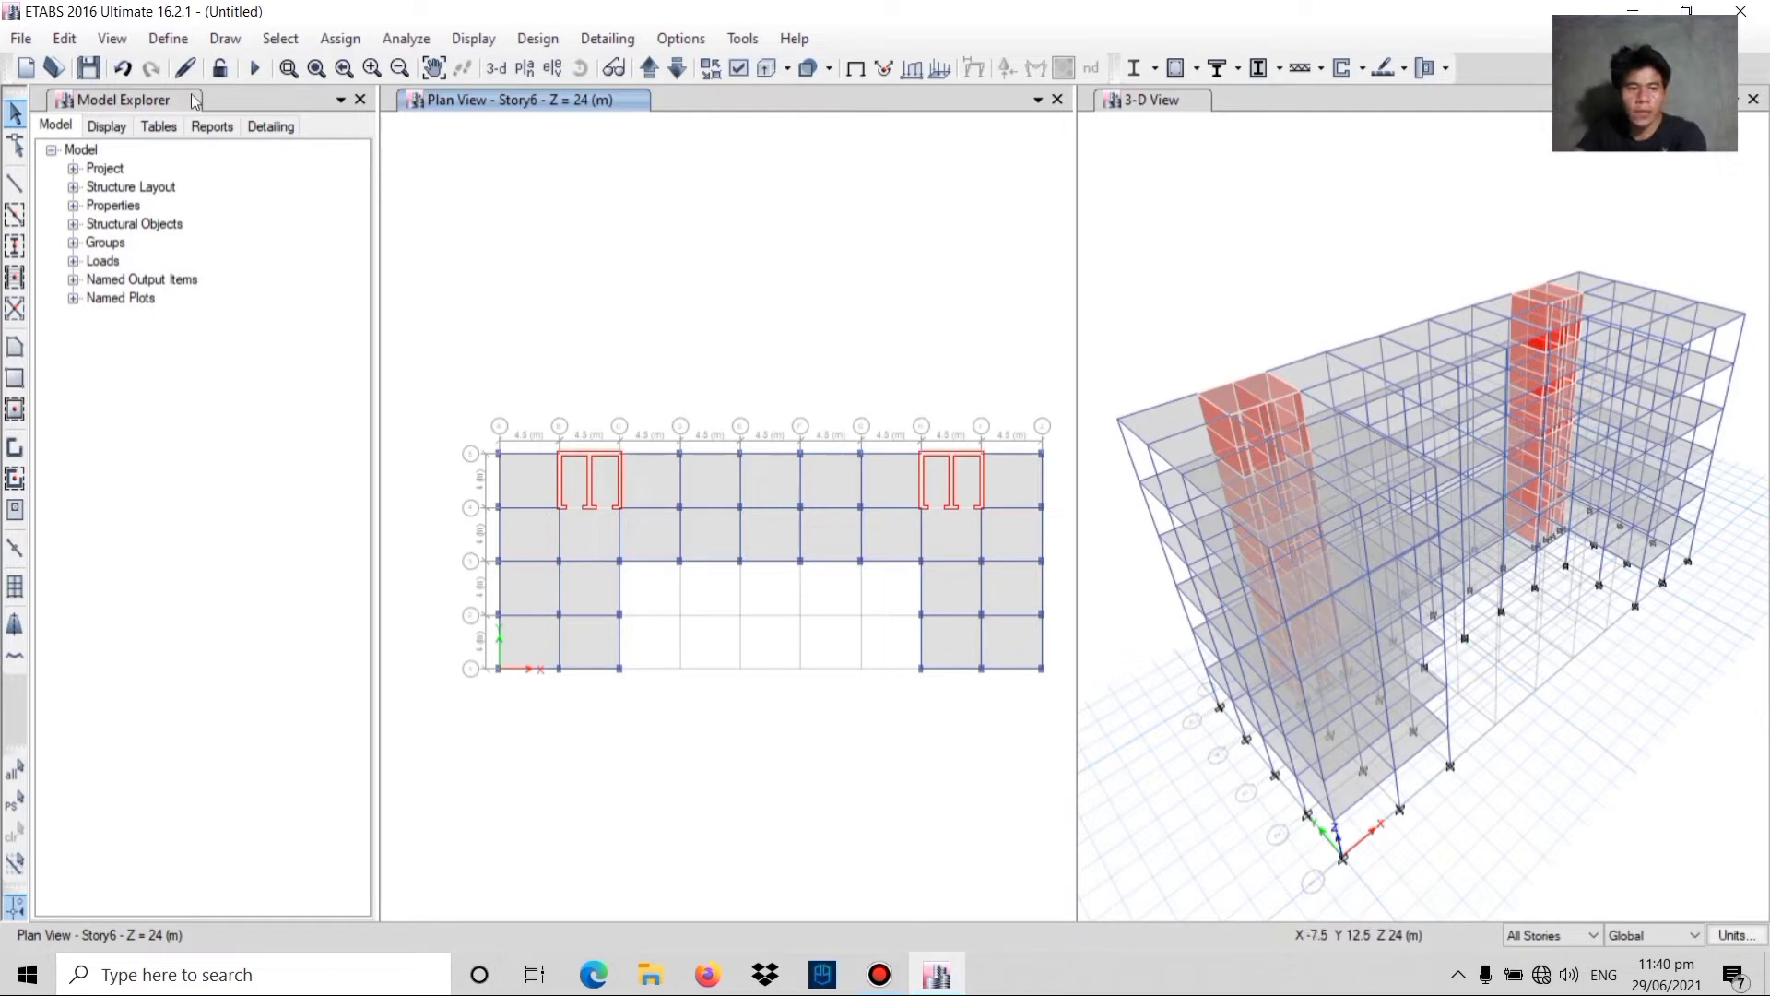
left_click(18, 114)
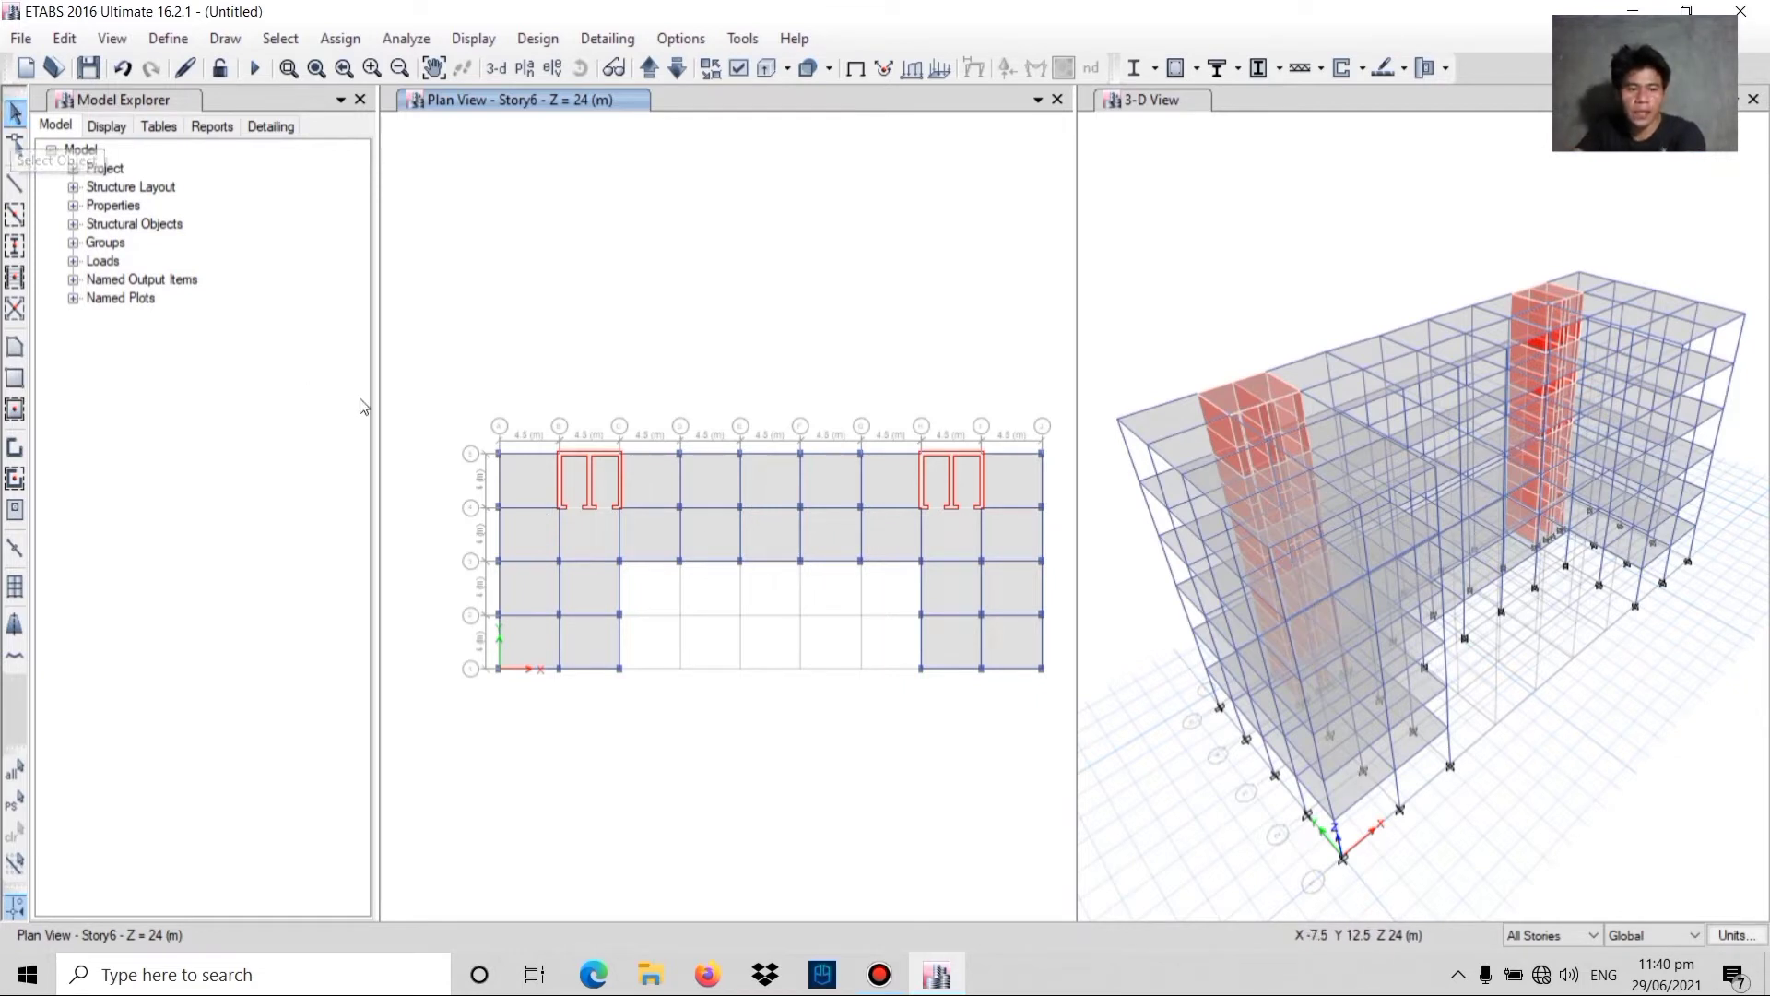
left_click(533, 462)
left_click(516, 544)
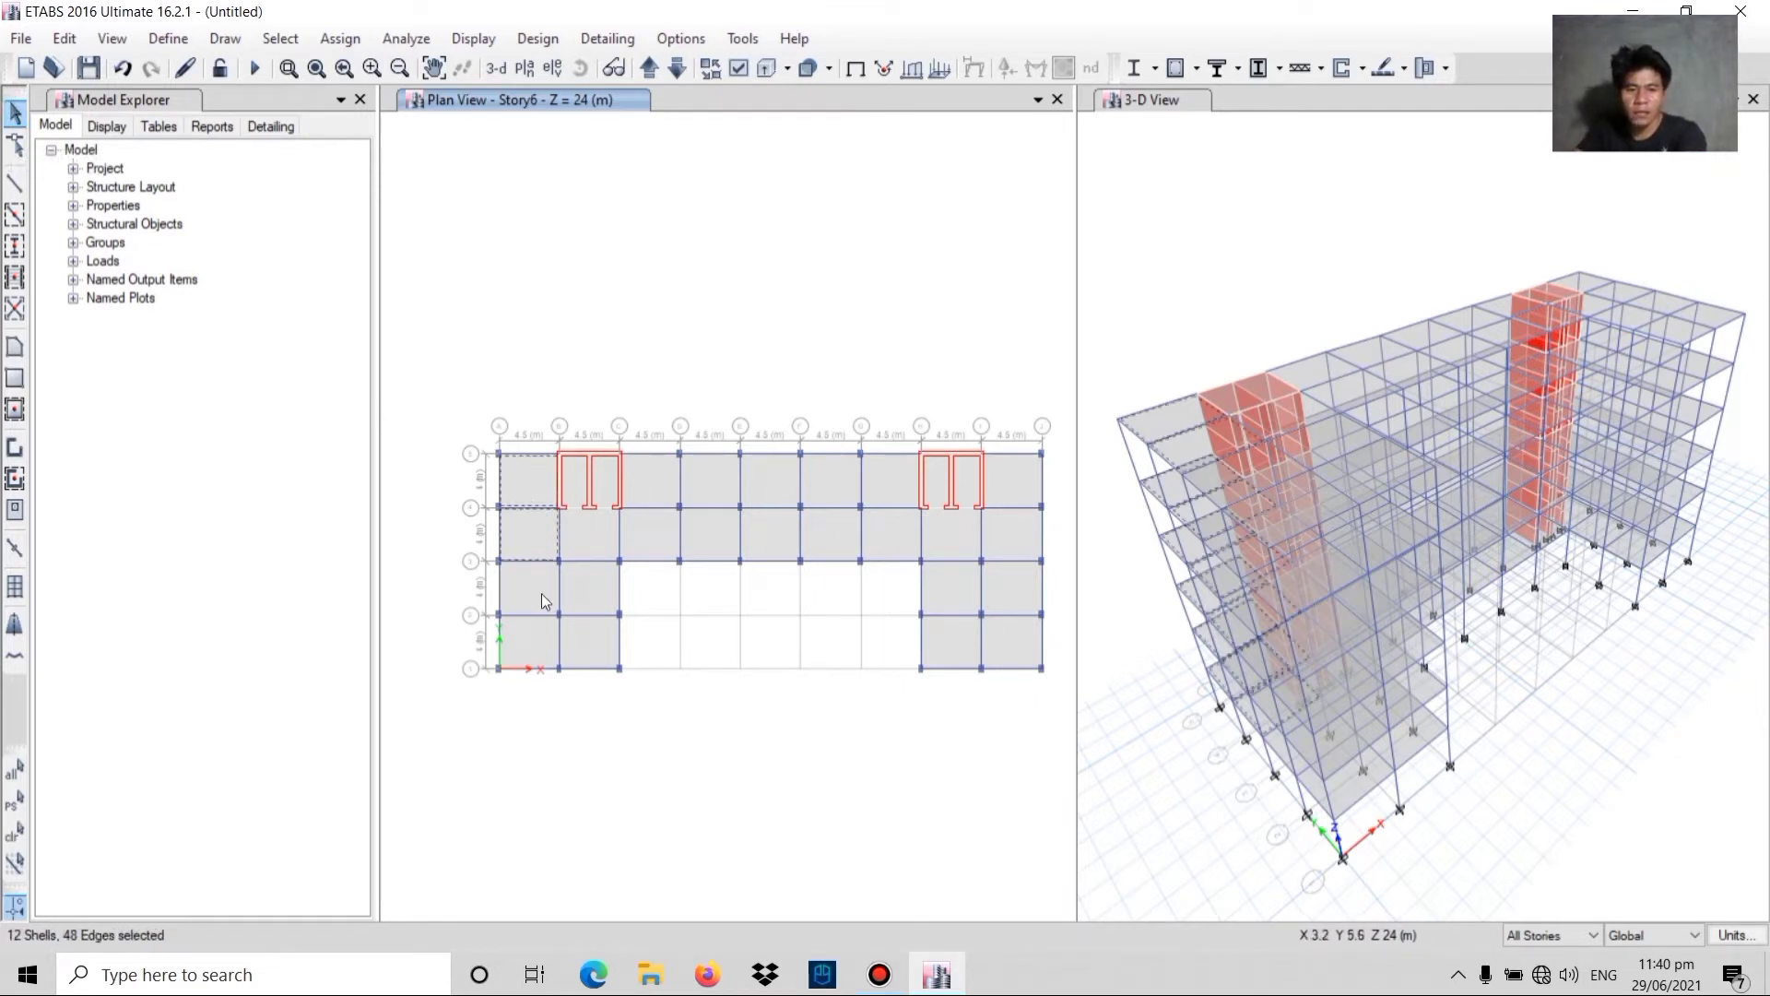
left_click(540, 593)
left_click(516, 636)
left_click(588, 591)
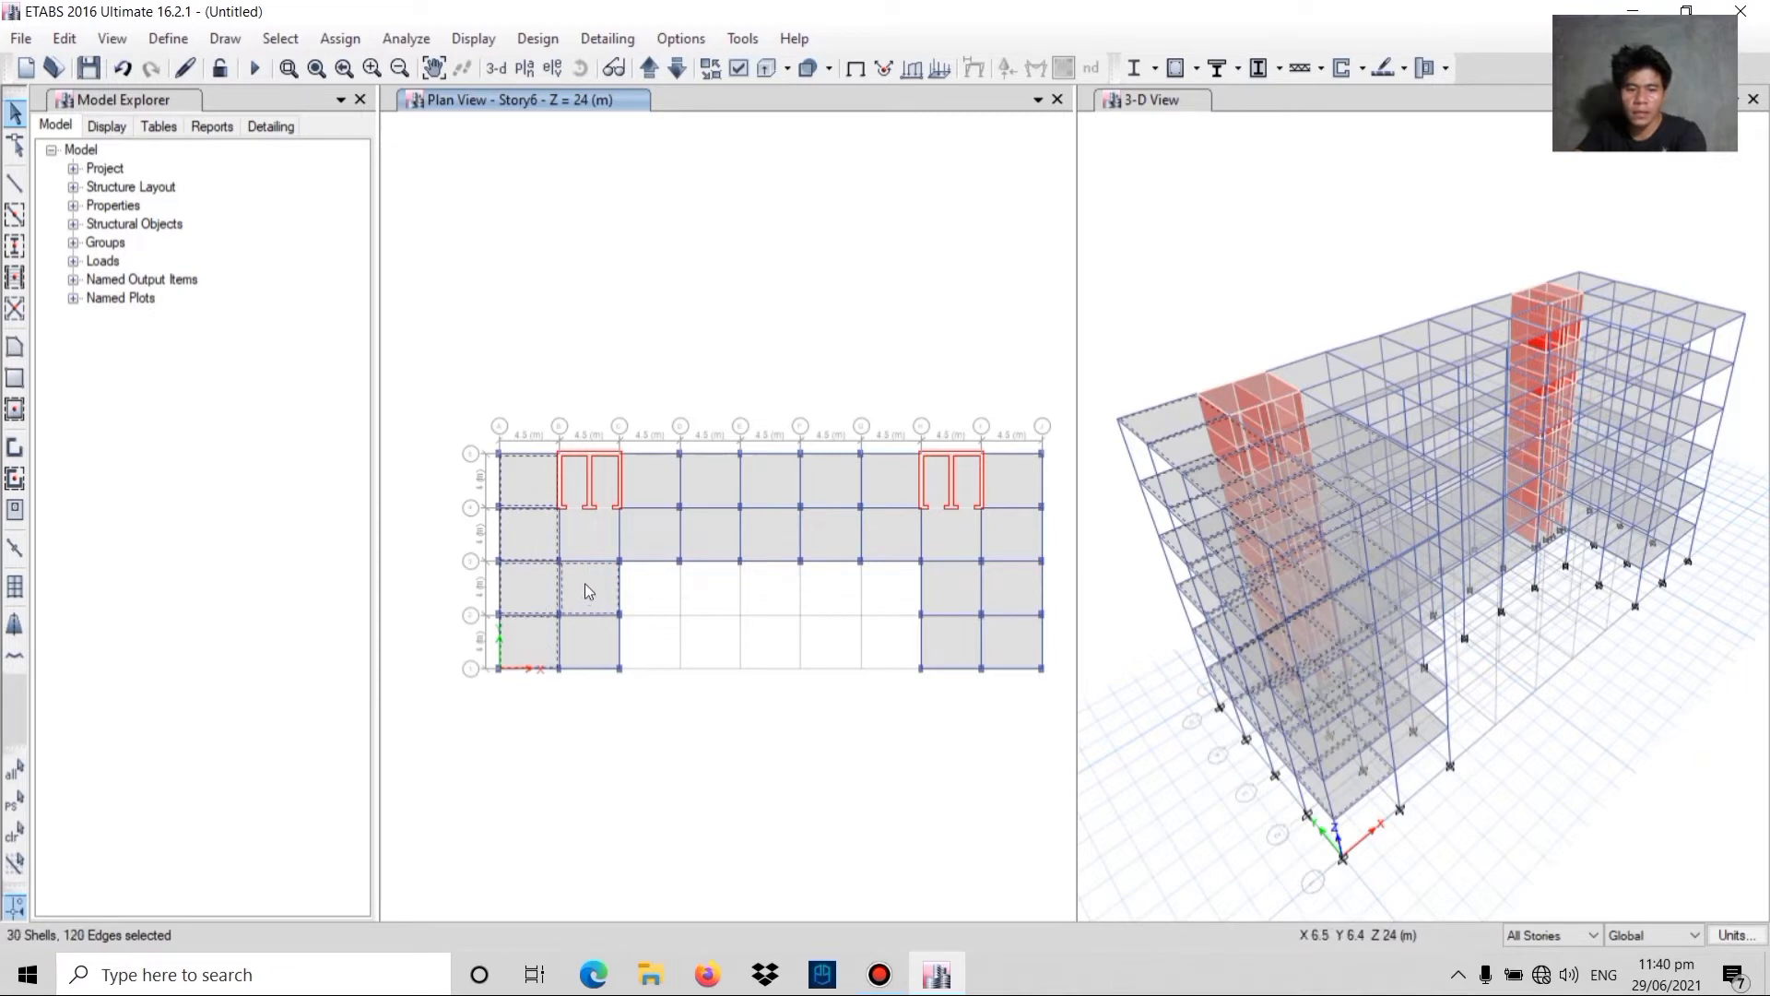
left_click(584, 640)
left_click(579, 534)
left_click(654, 534)
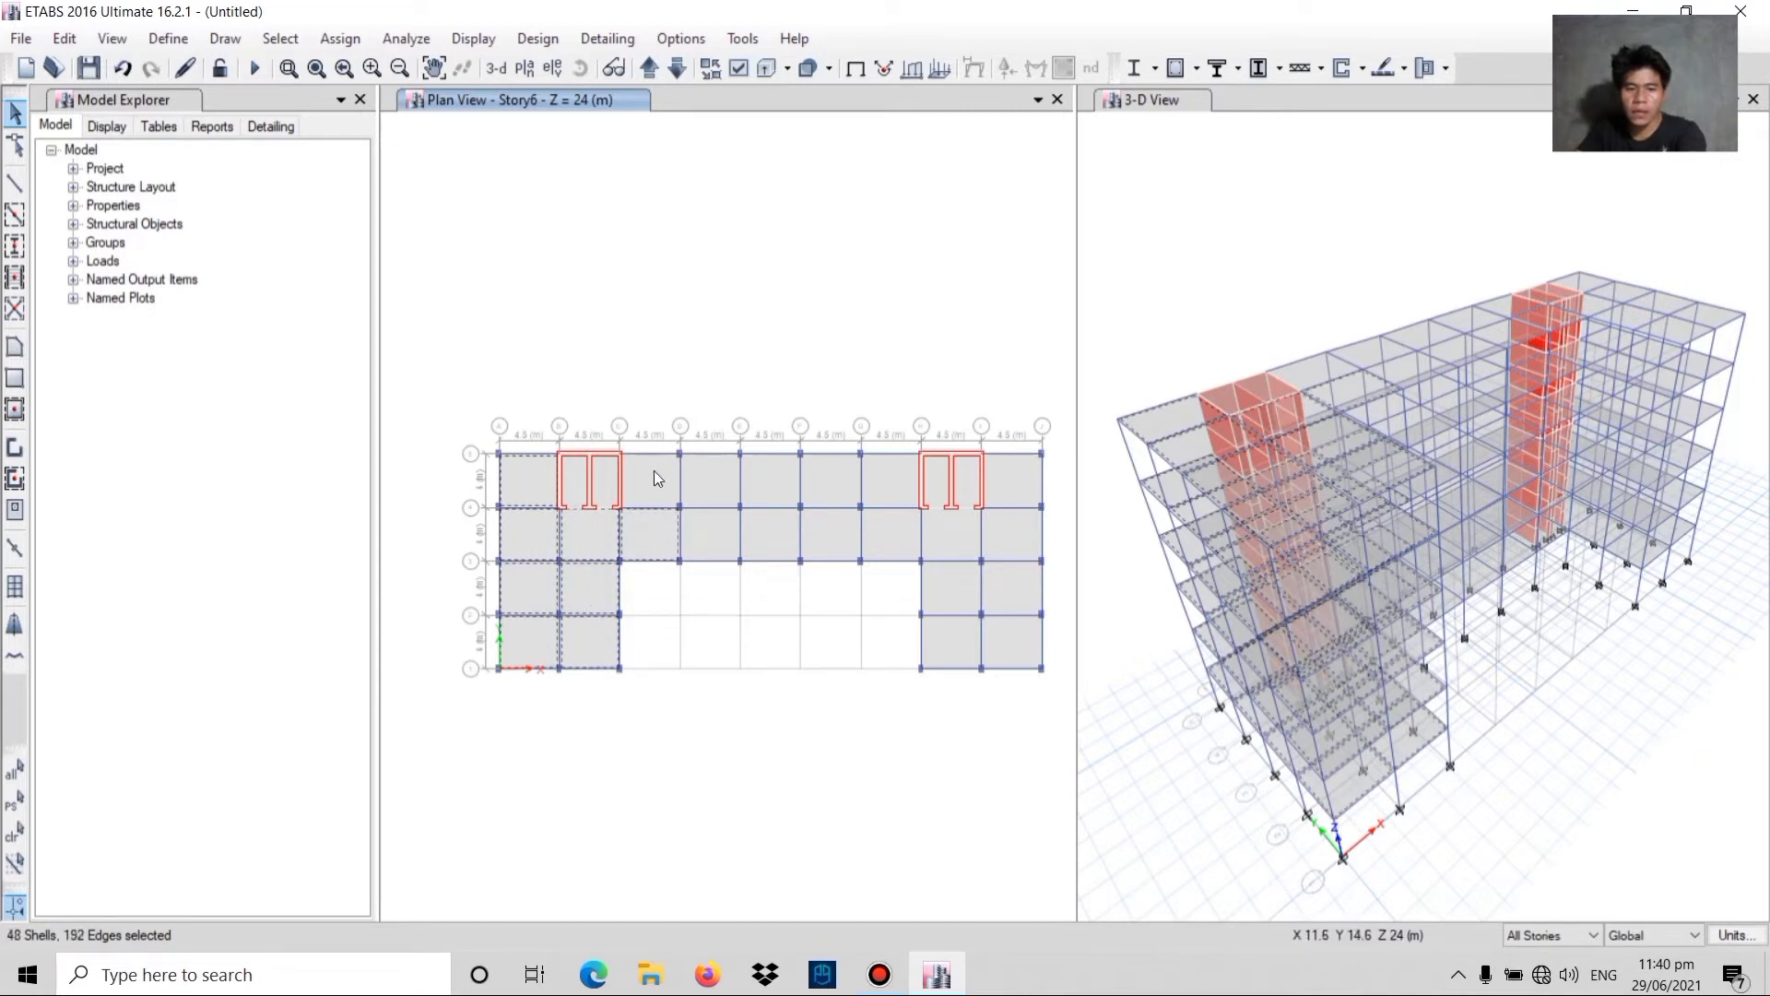
left_click(655, 470)
left_click(689, 478)
left_click(706, 531)
left_click(758, 539)
left_click(760, 496)
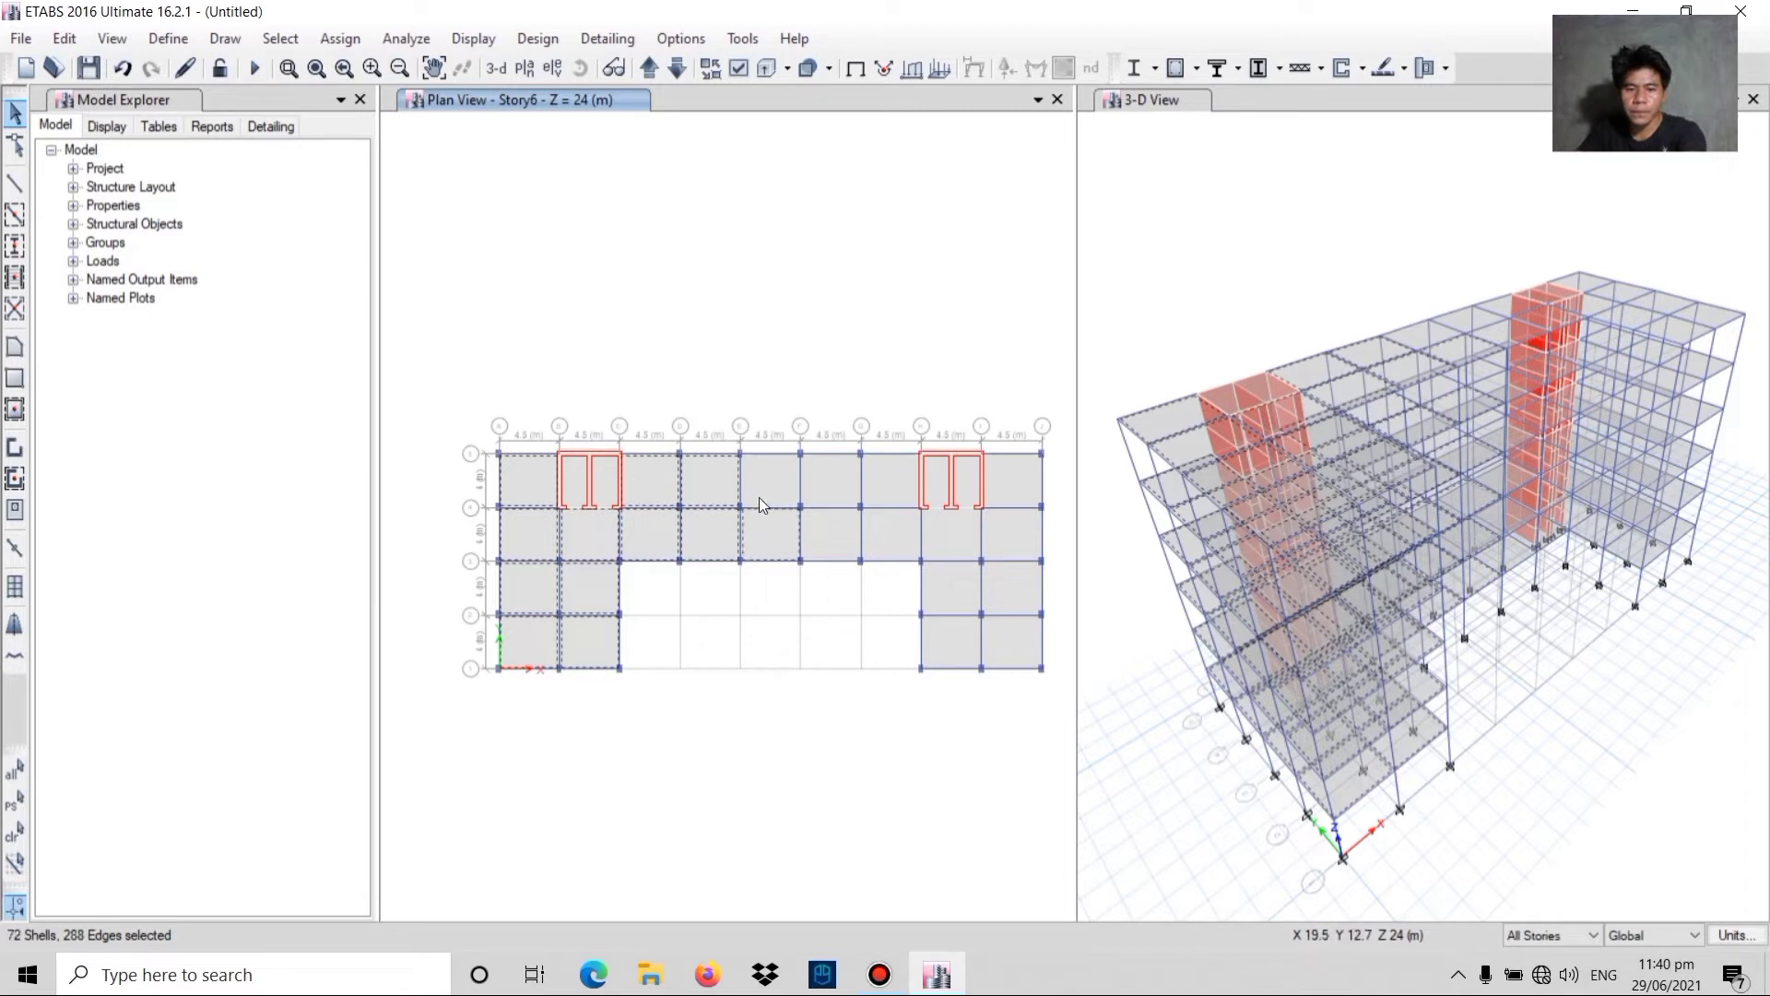
left_click(823, 496)
left_click(855, 544)
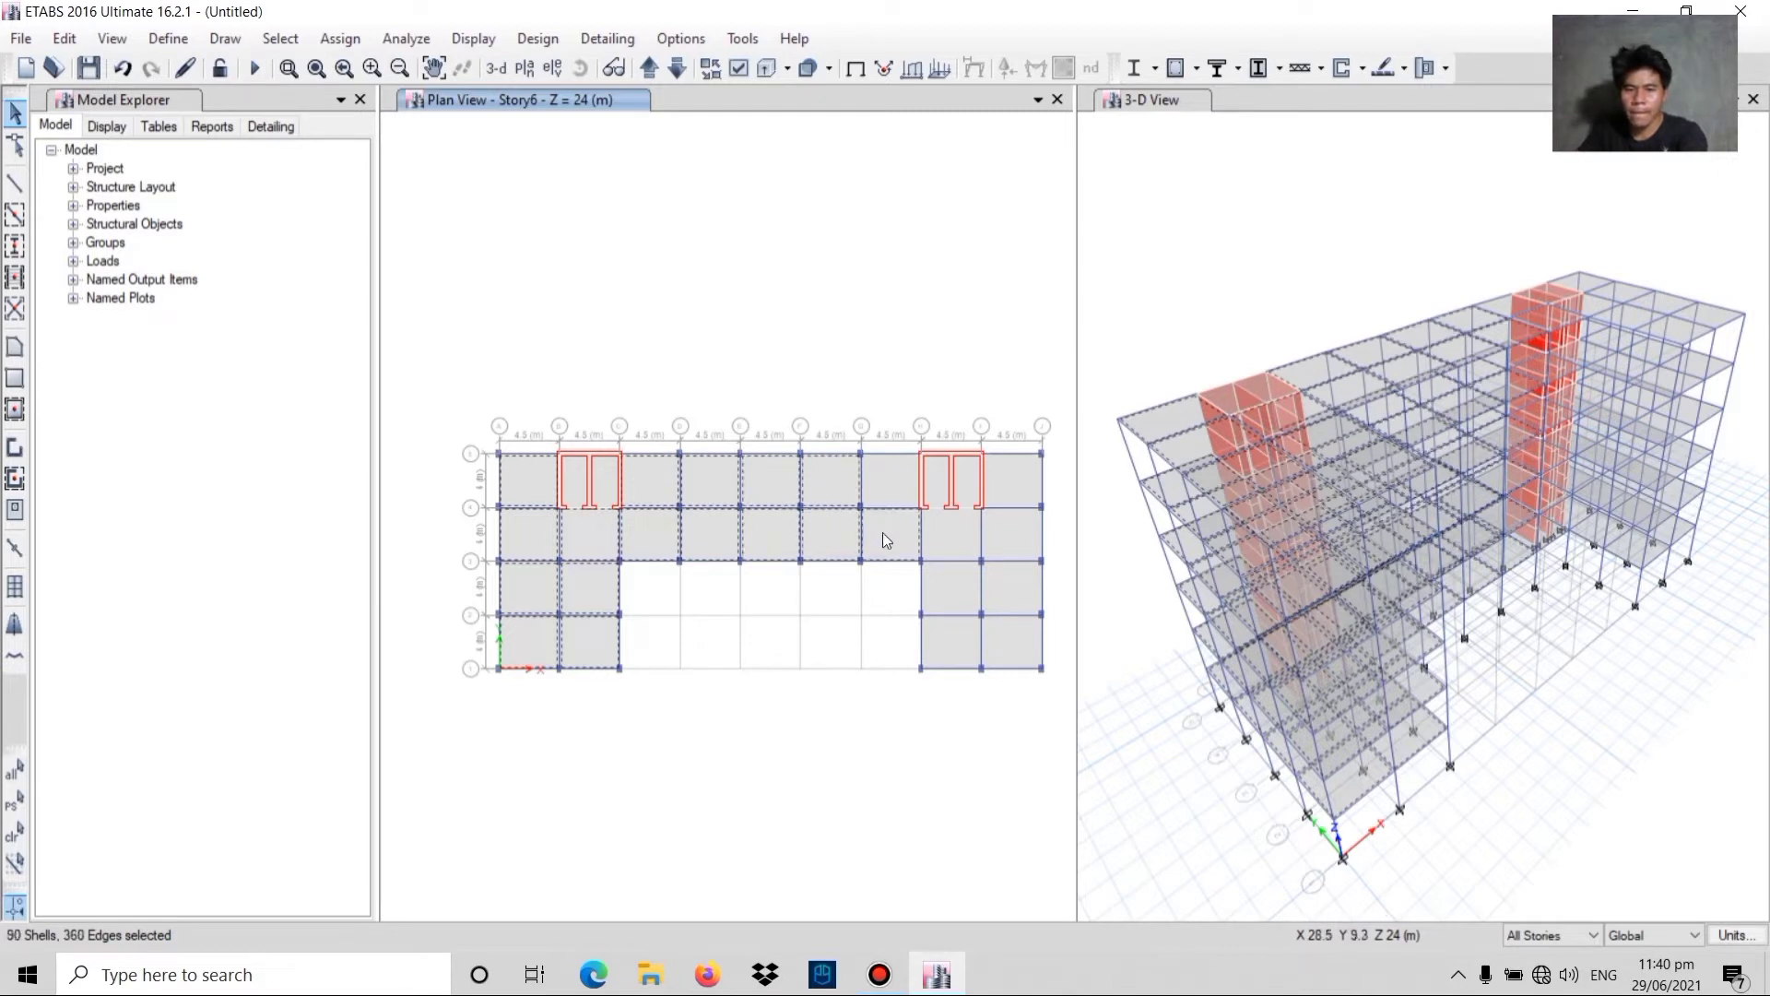
left_click(882, 533)
left_click(883, 483)
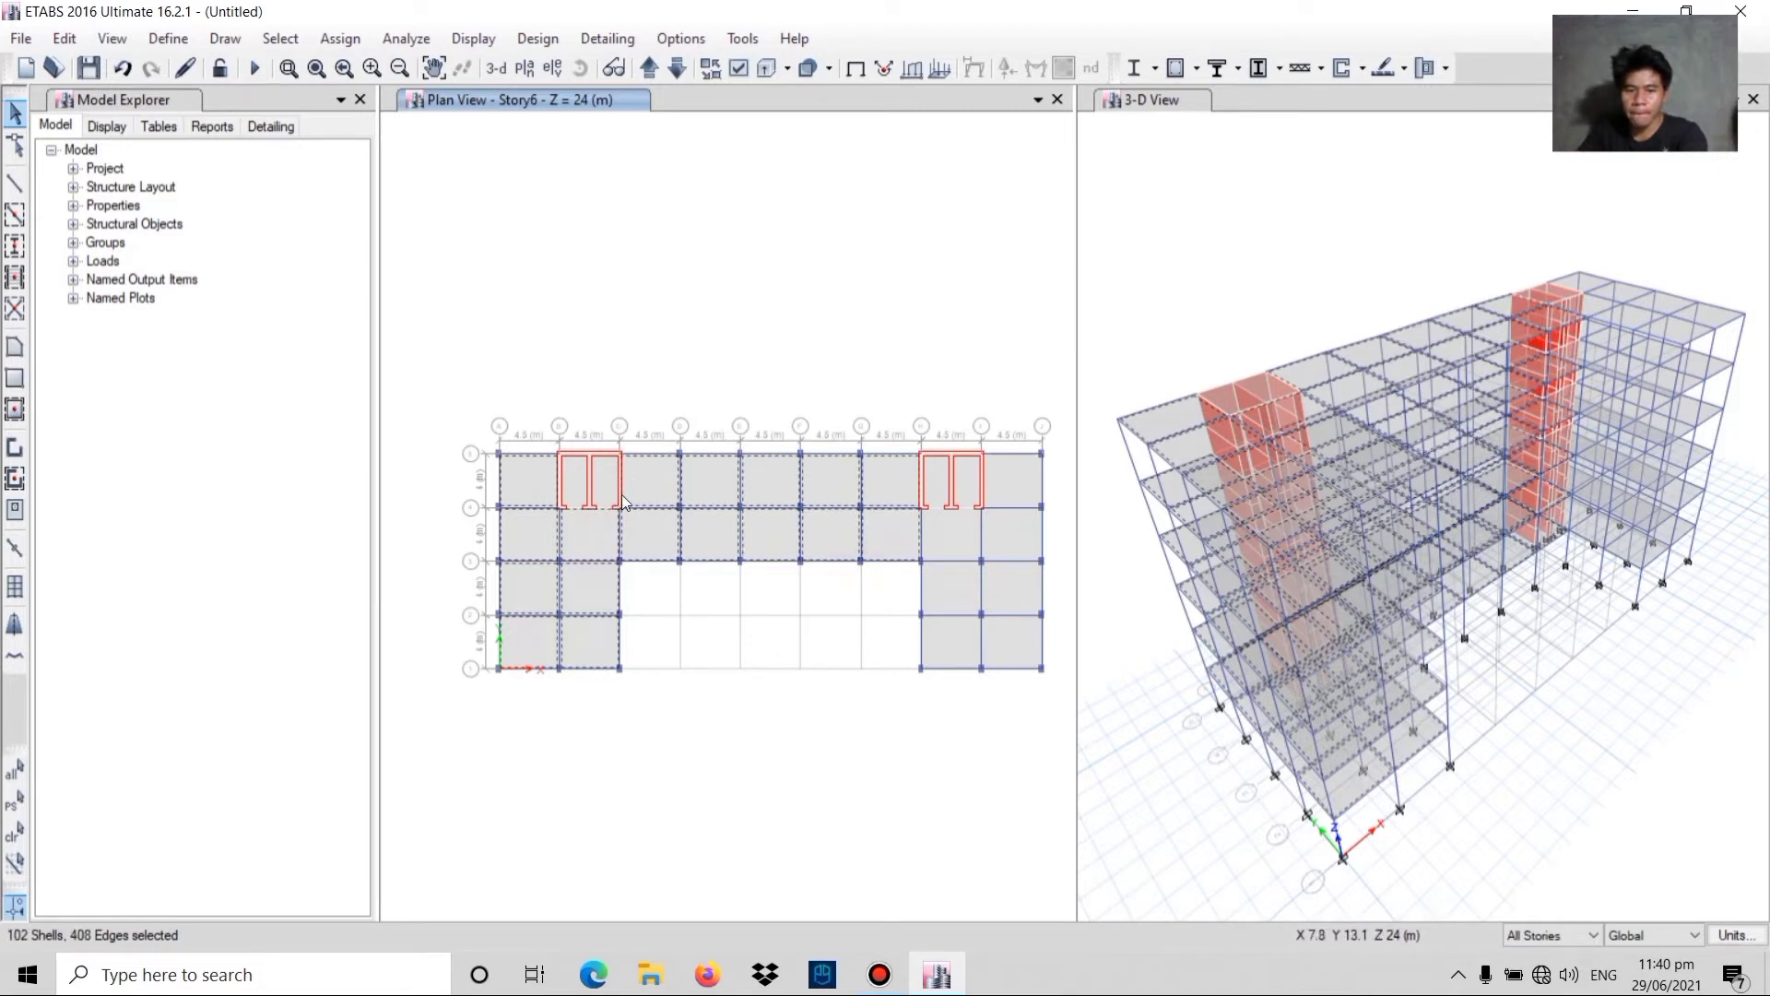
left_click(1007, 529)
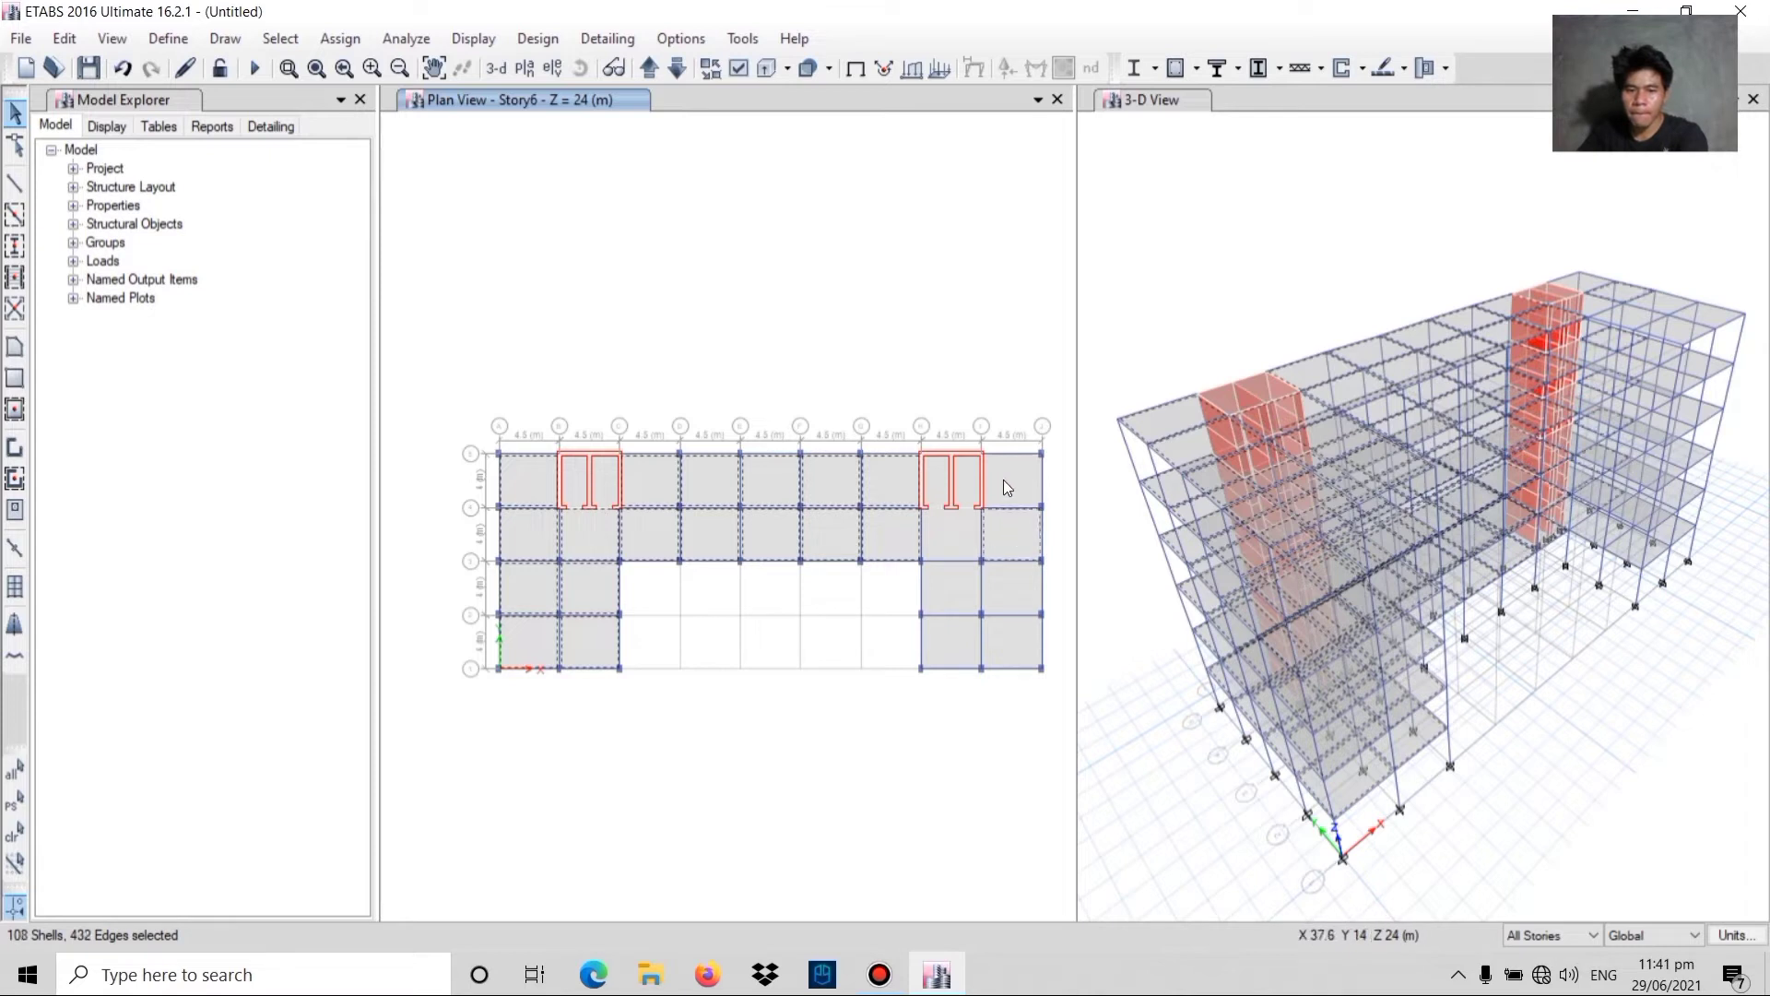
left_click(1003, 479)
left_click(942, 544)
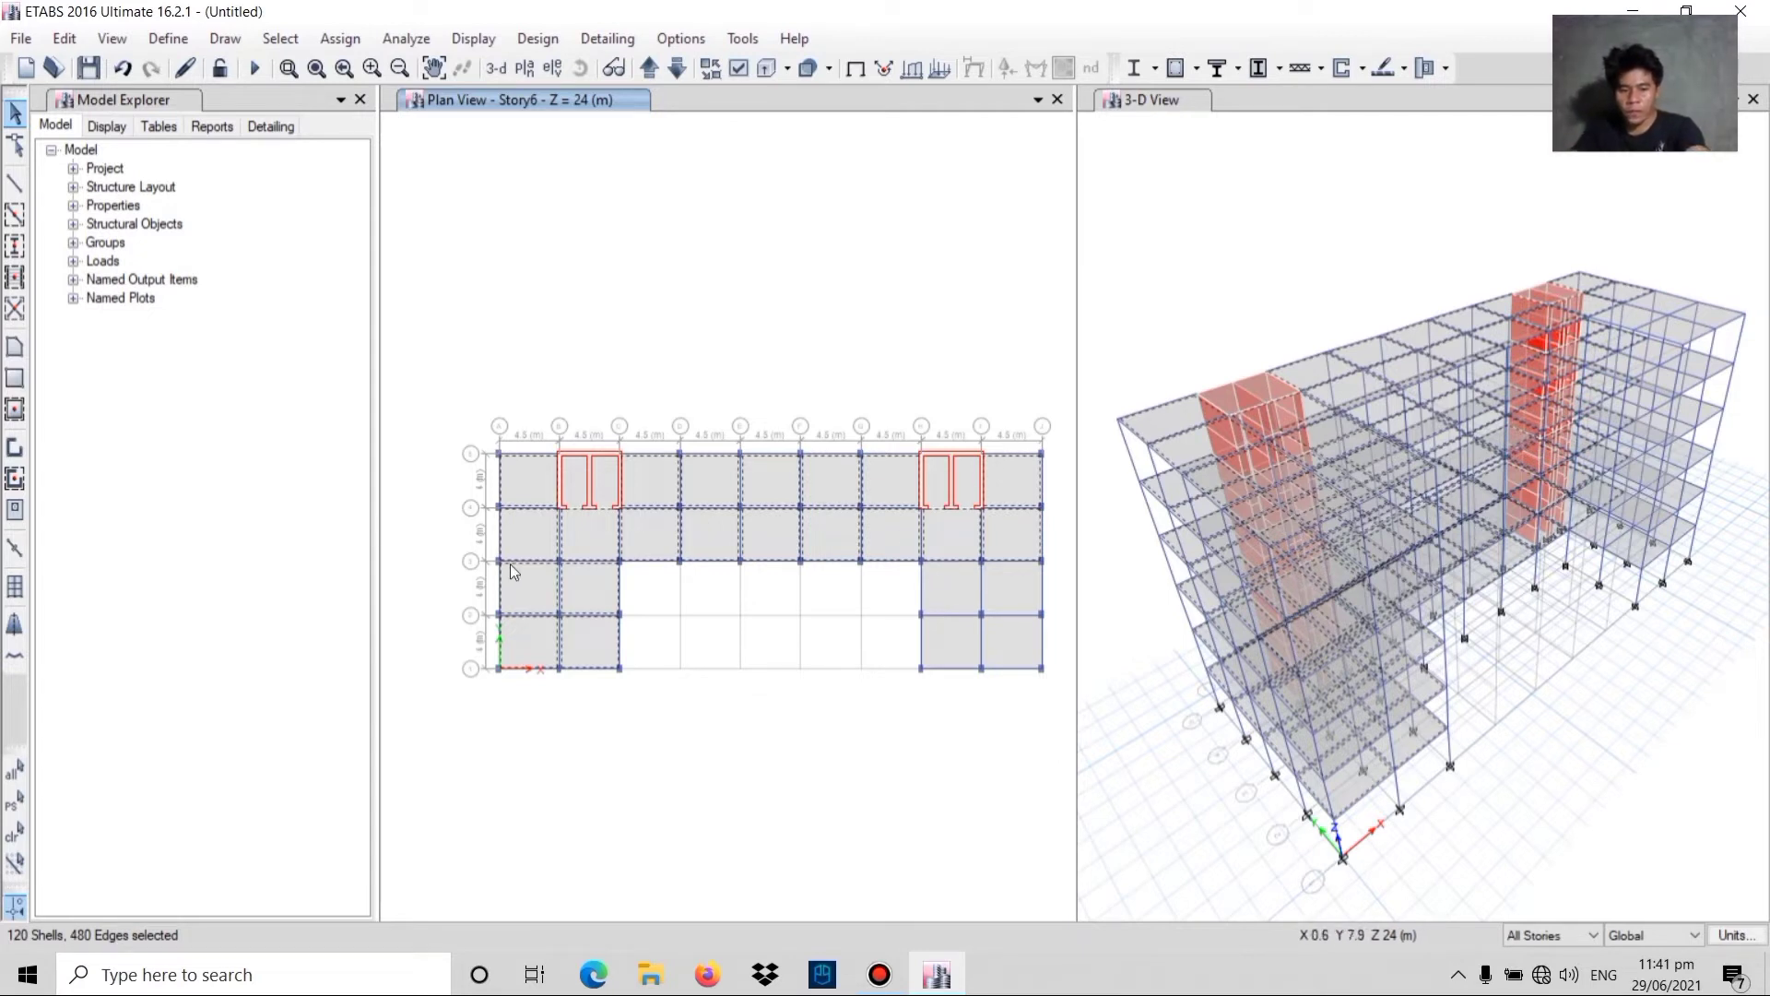
left_click(439, 588)
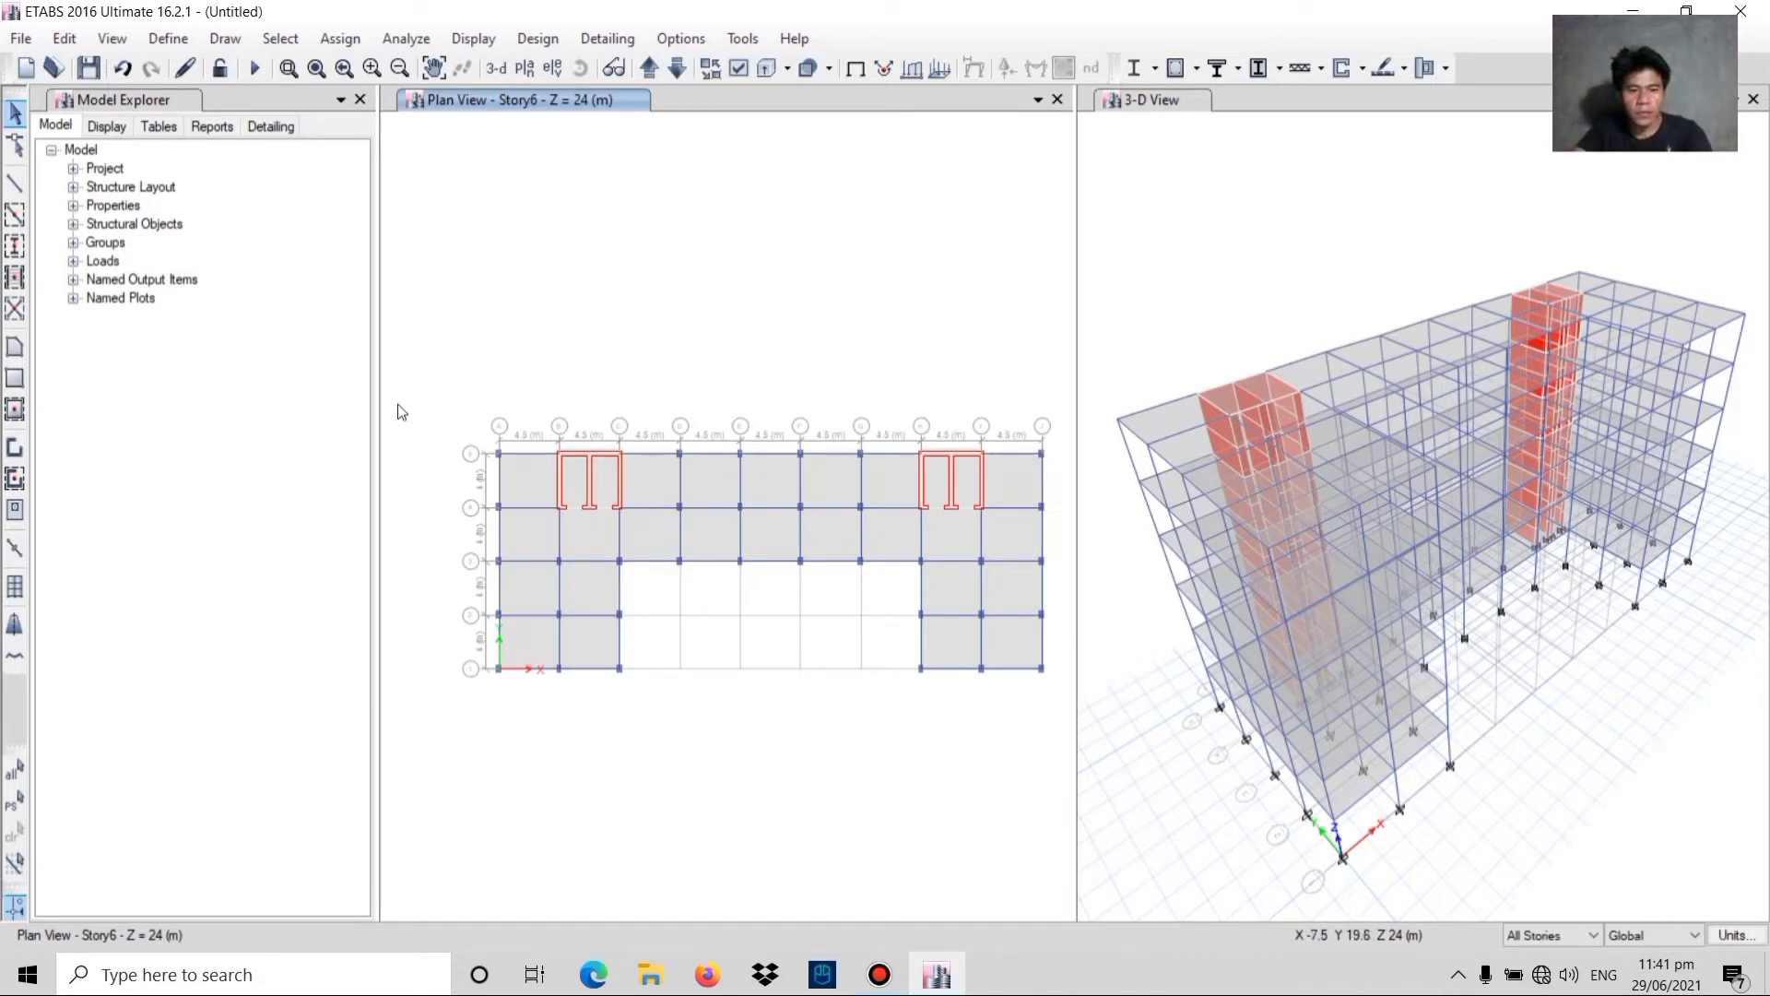
- Delete the two Story6 slab panels enclosed by the core walls
left_click(610, 479)
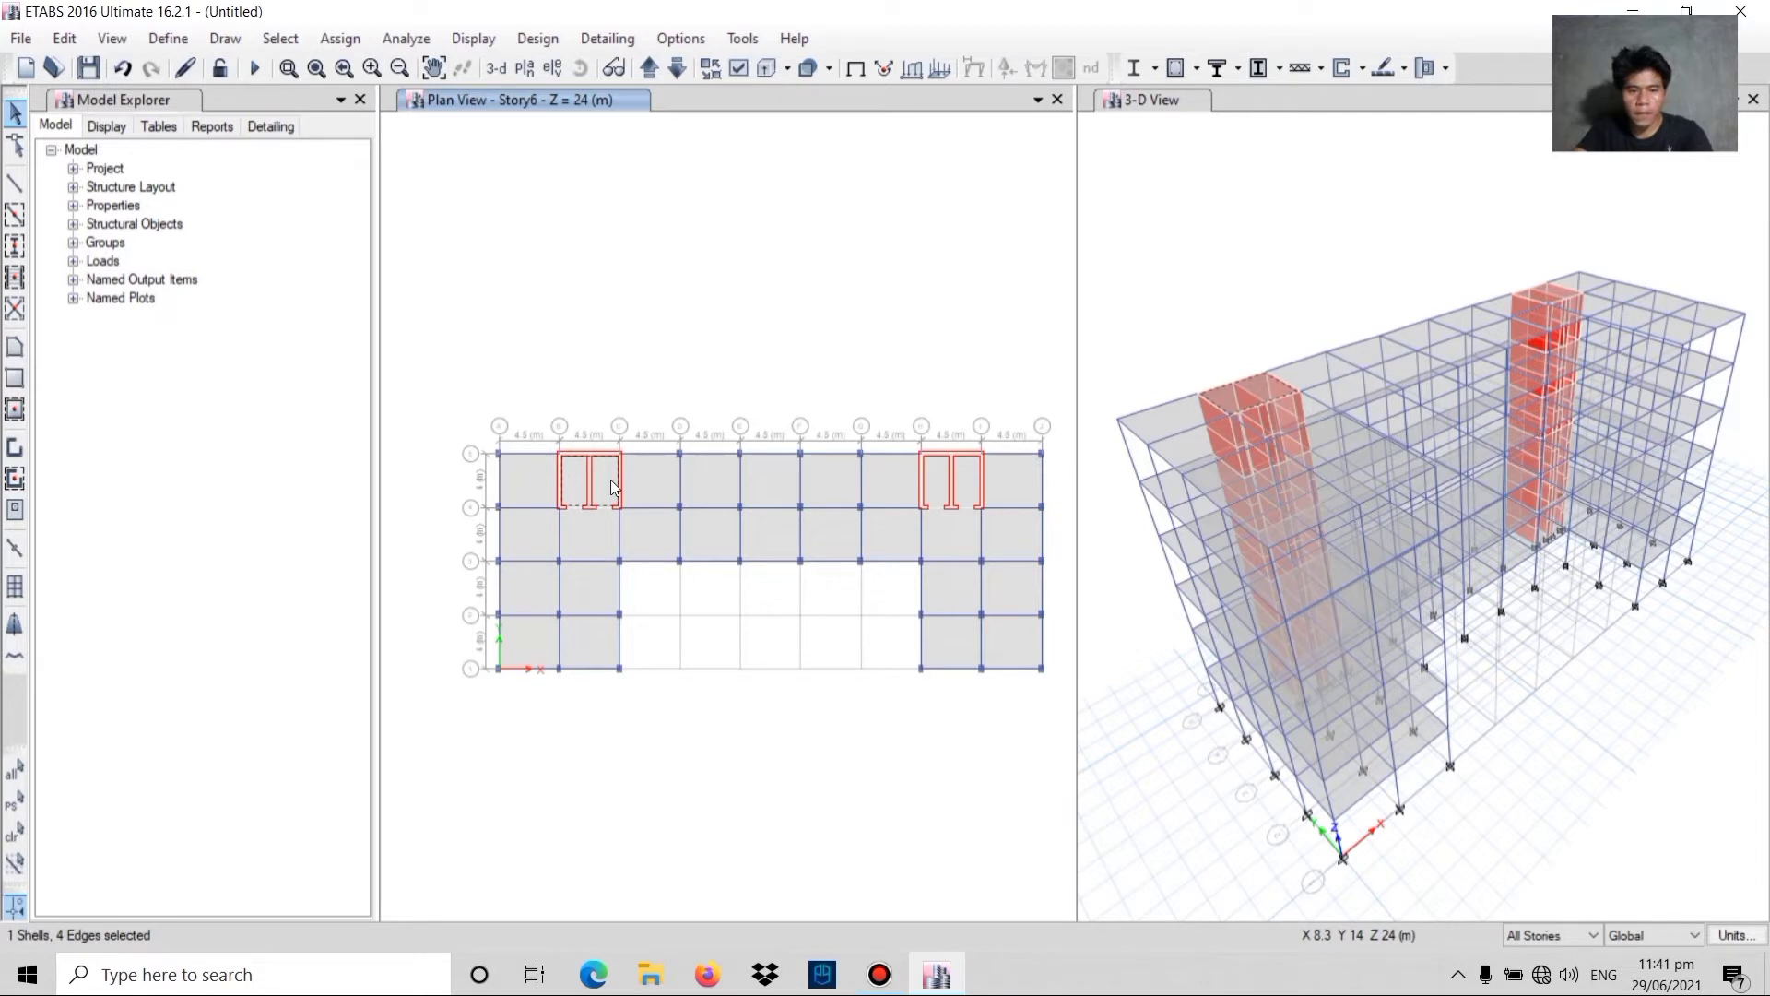
left_click(939, 475)
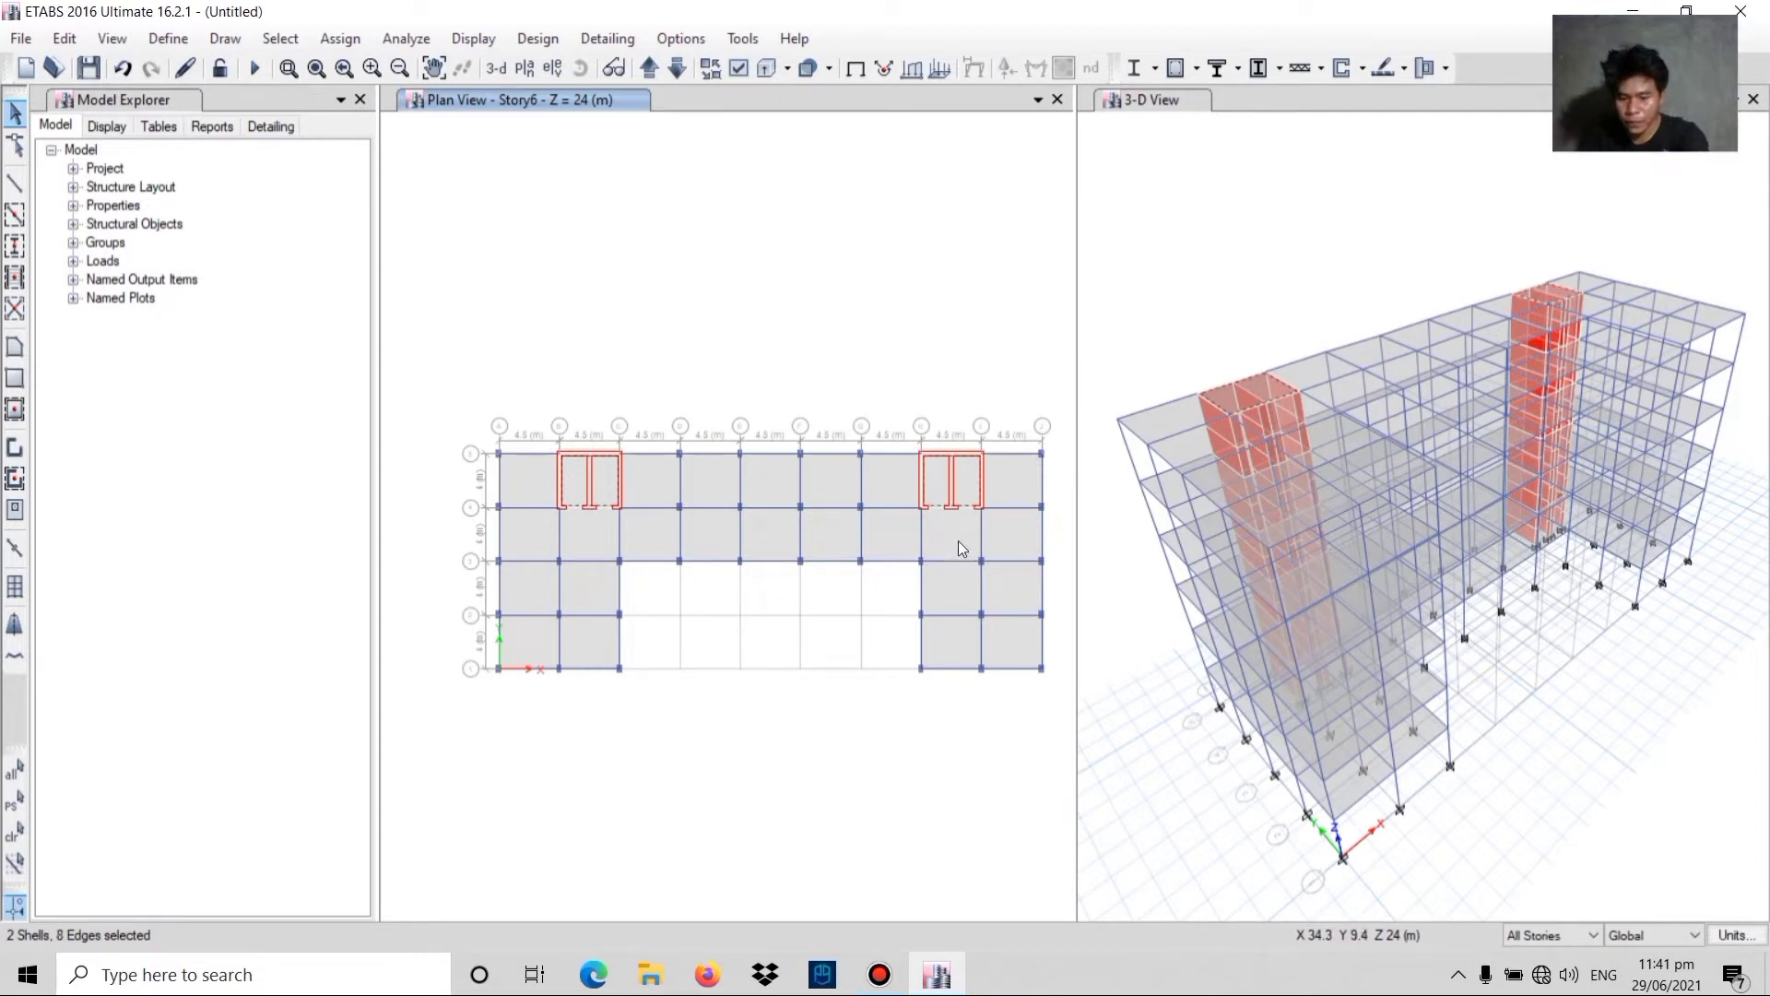
key("Delete")
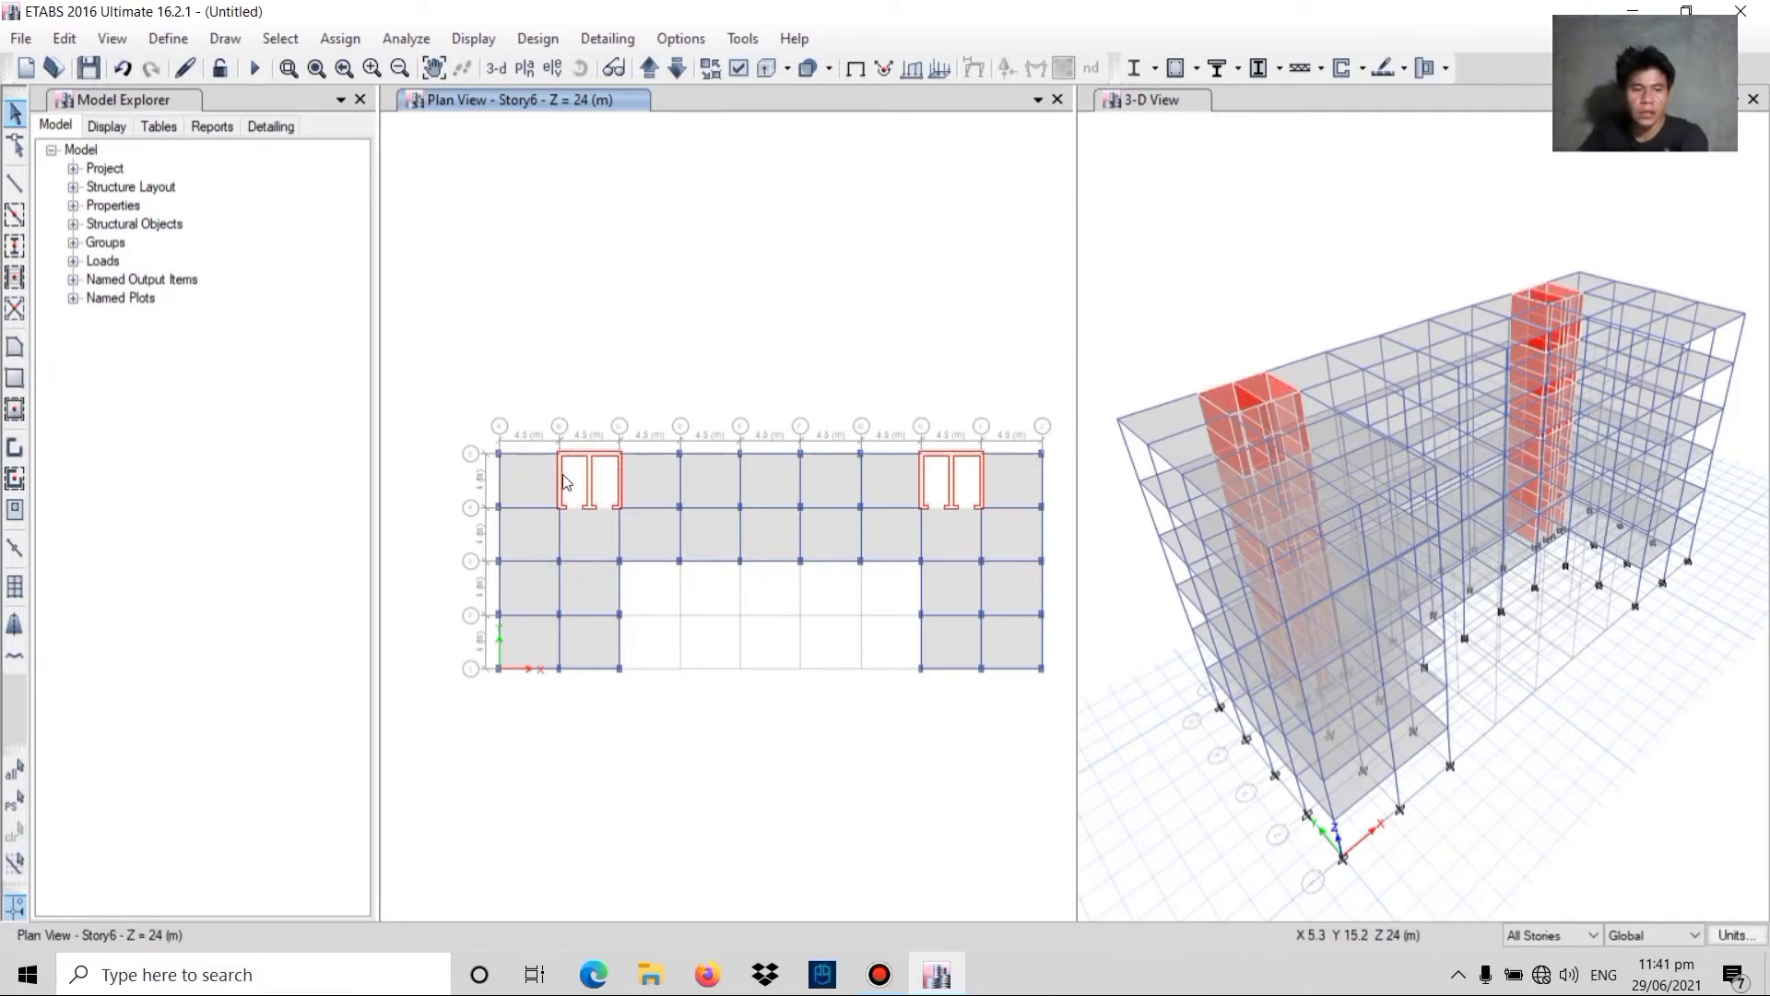
- Select all slab panels in the left wing outside the core walls, across all stories
left_click(521, 484)
left_click(533, 534)
left_click(511, 600)
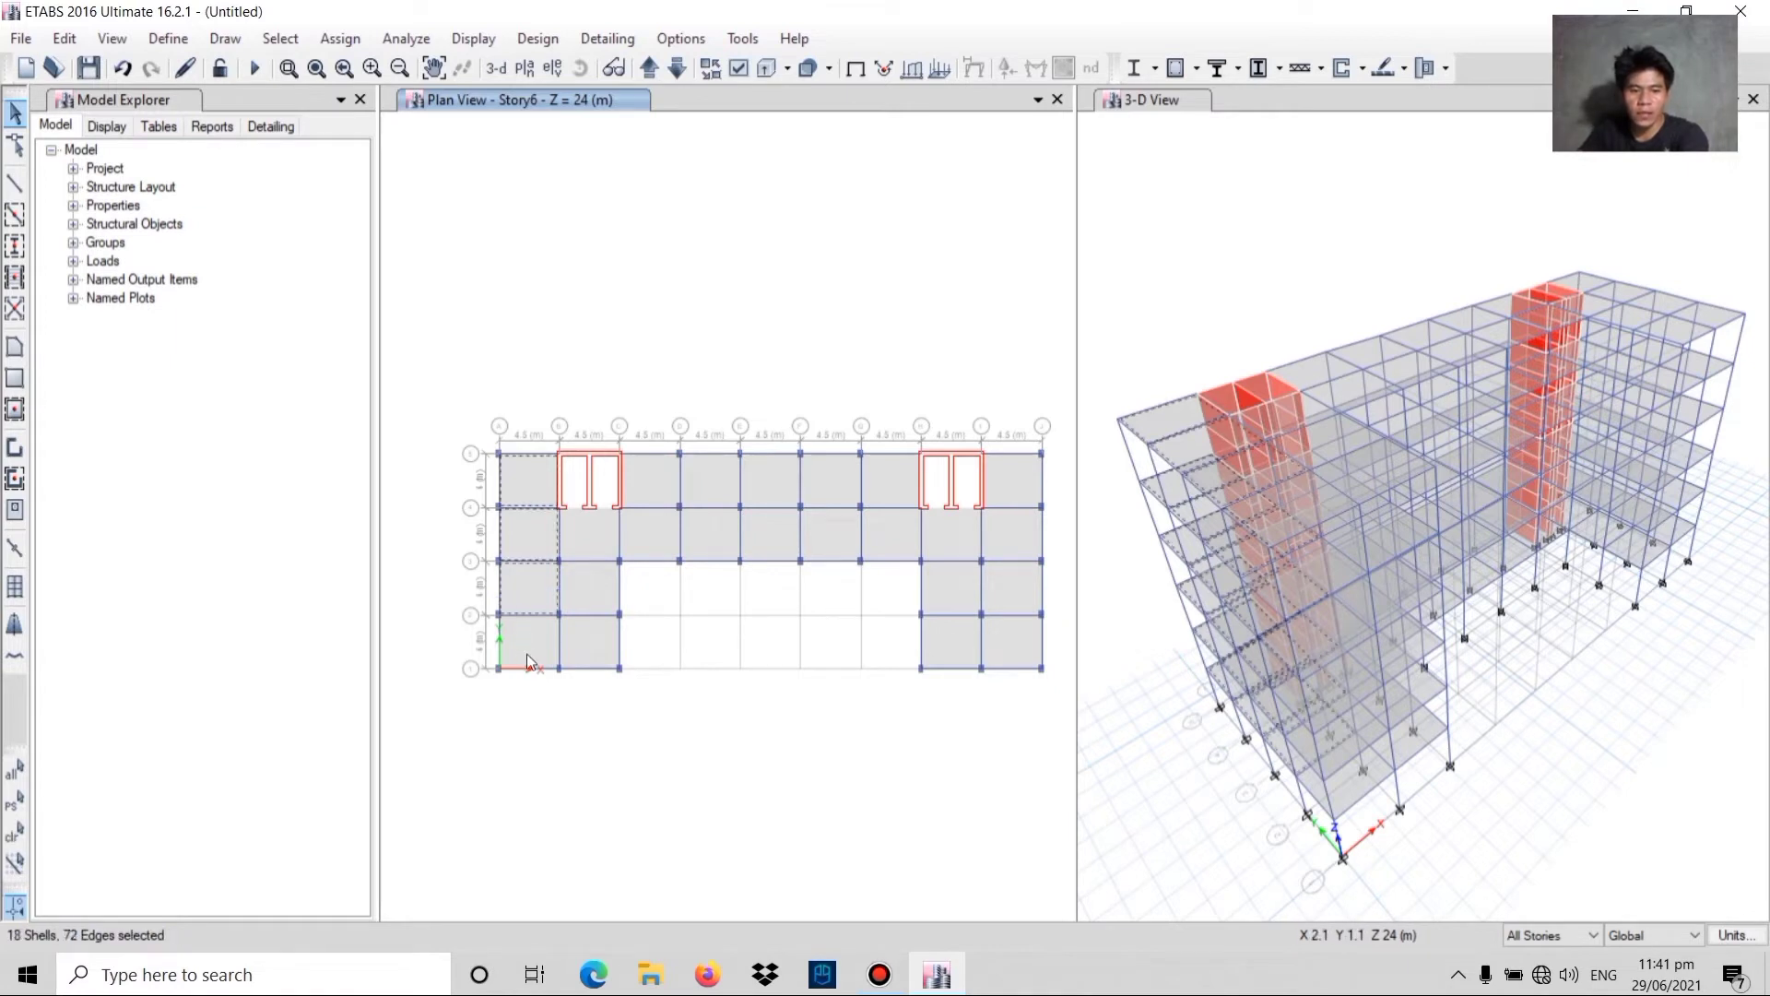
left_click(527, 654)
left_click(583, 645)
left_click(583, 590)
left_click(578, 544)
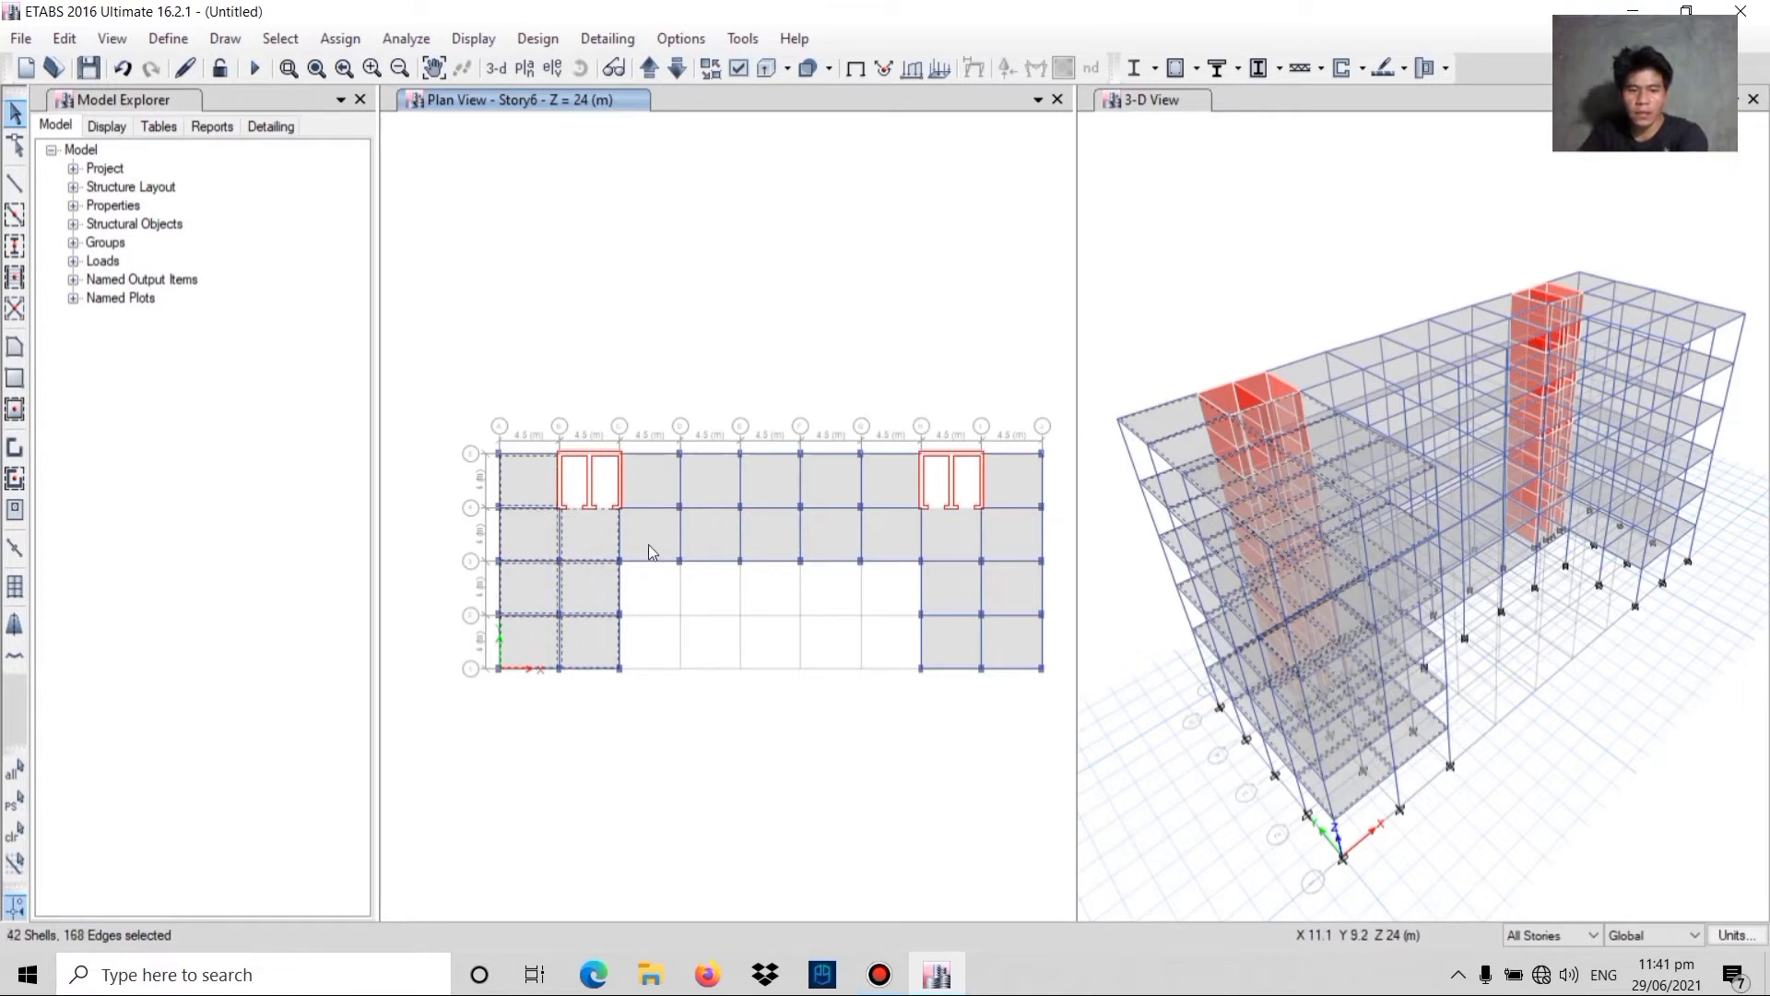
- Add both rows of slab panels in the central bays between the two core walls to the selection
left_click(654, 488)
left_click(660, 524)
left_click(688, 527)
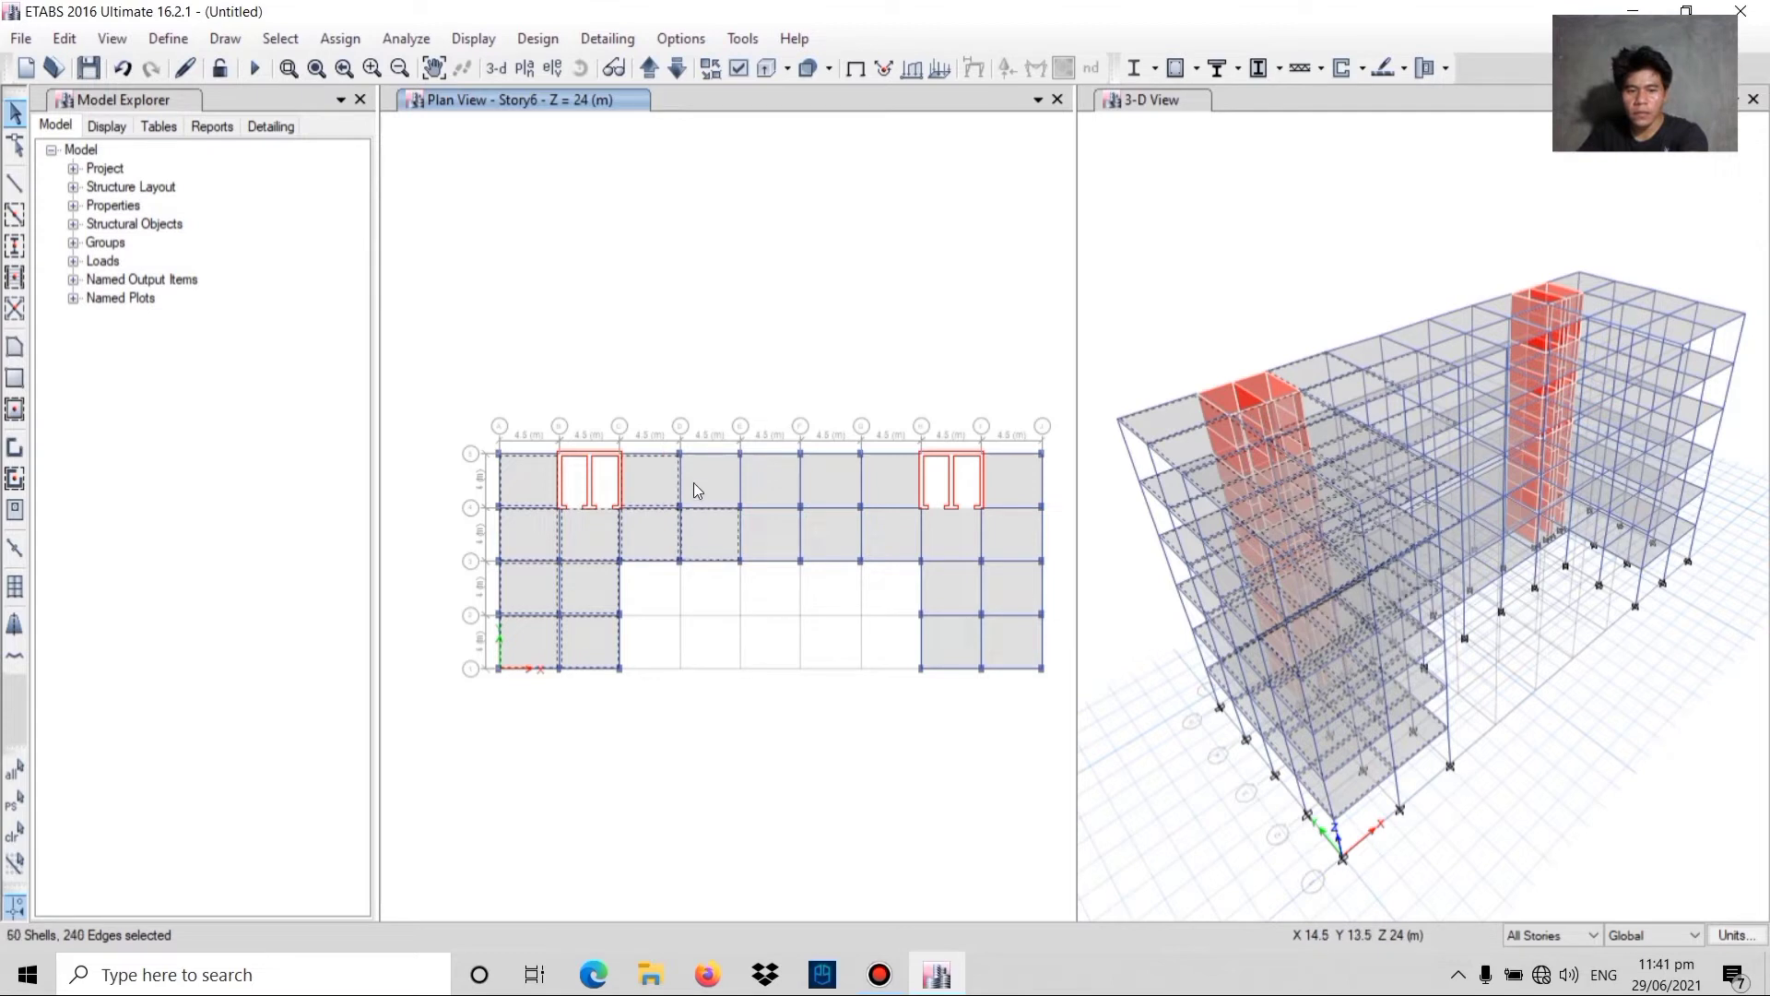
left_click(710, 487)
left_click(779, 534)
left_click(843, 542)
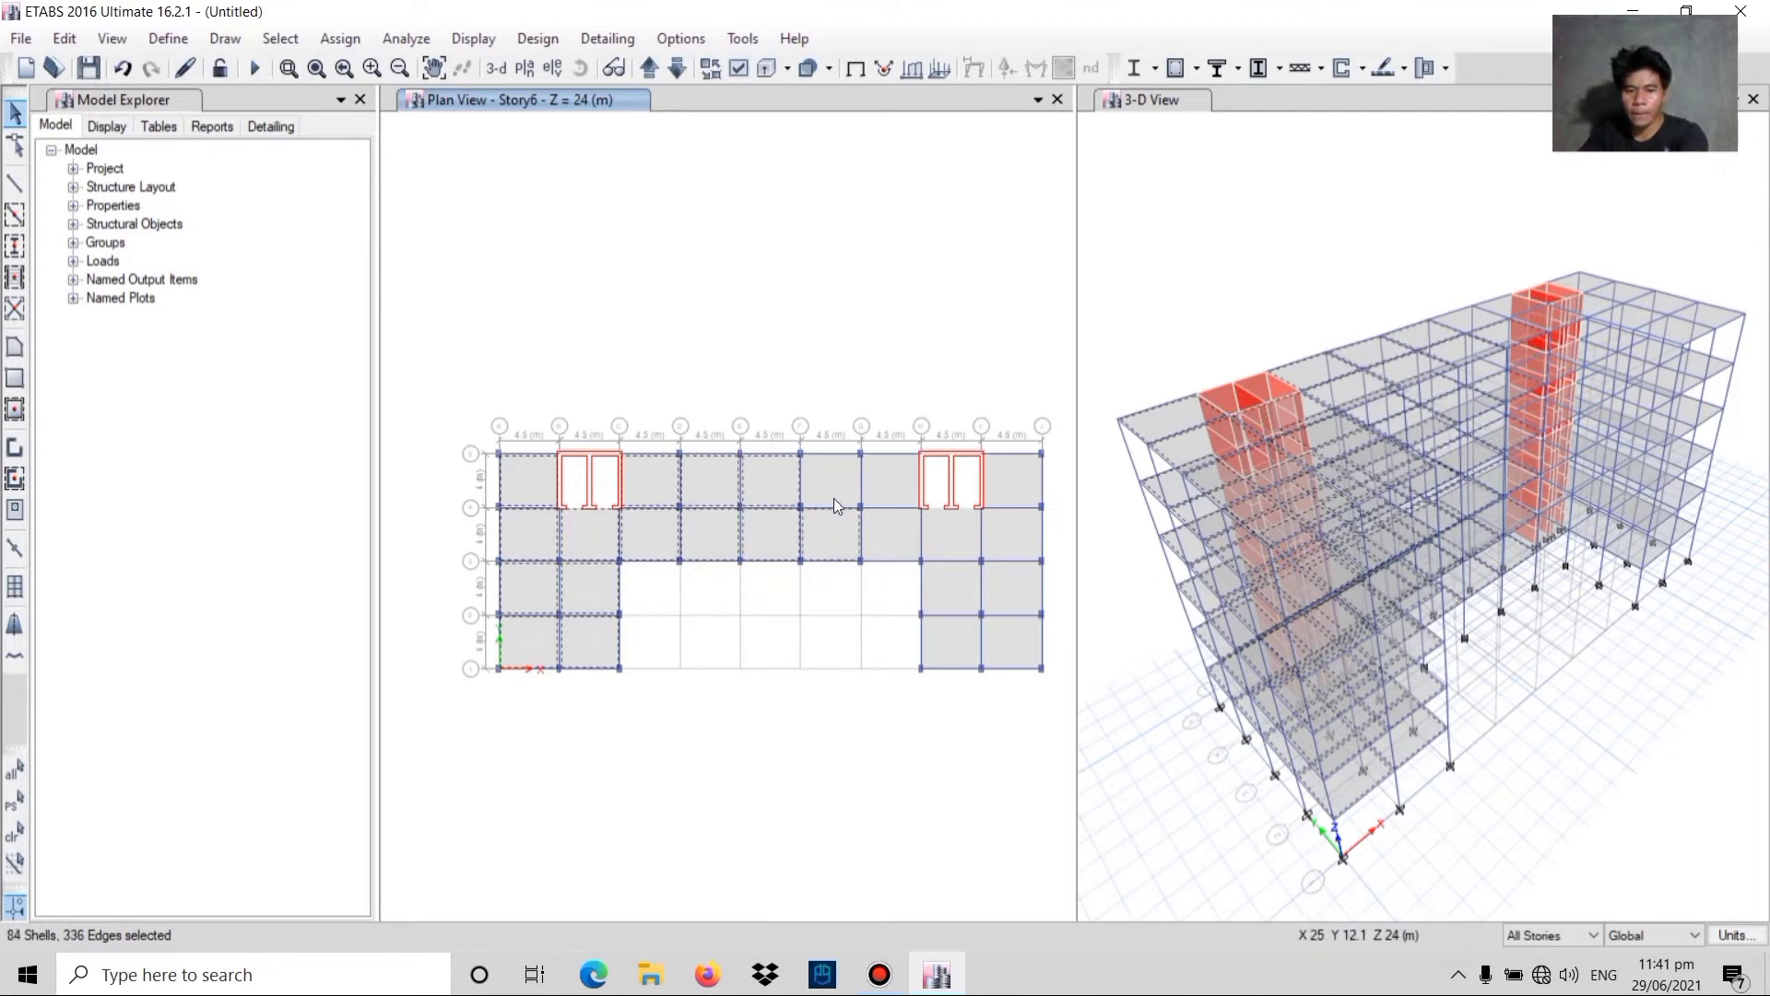
left_click(833, 496)
left_click(888, 537)
left_click(871, 492)
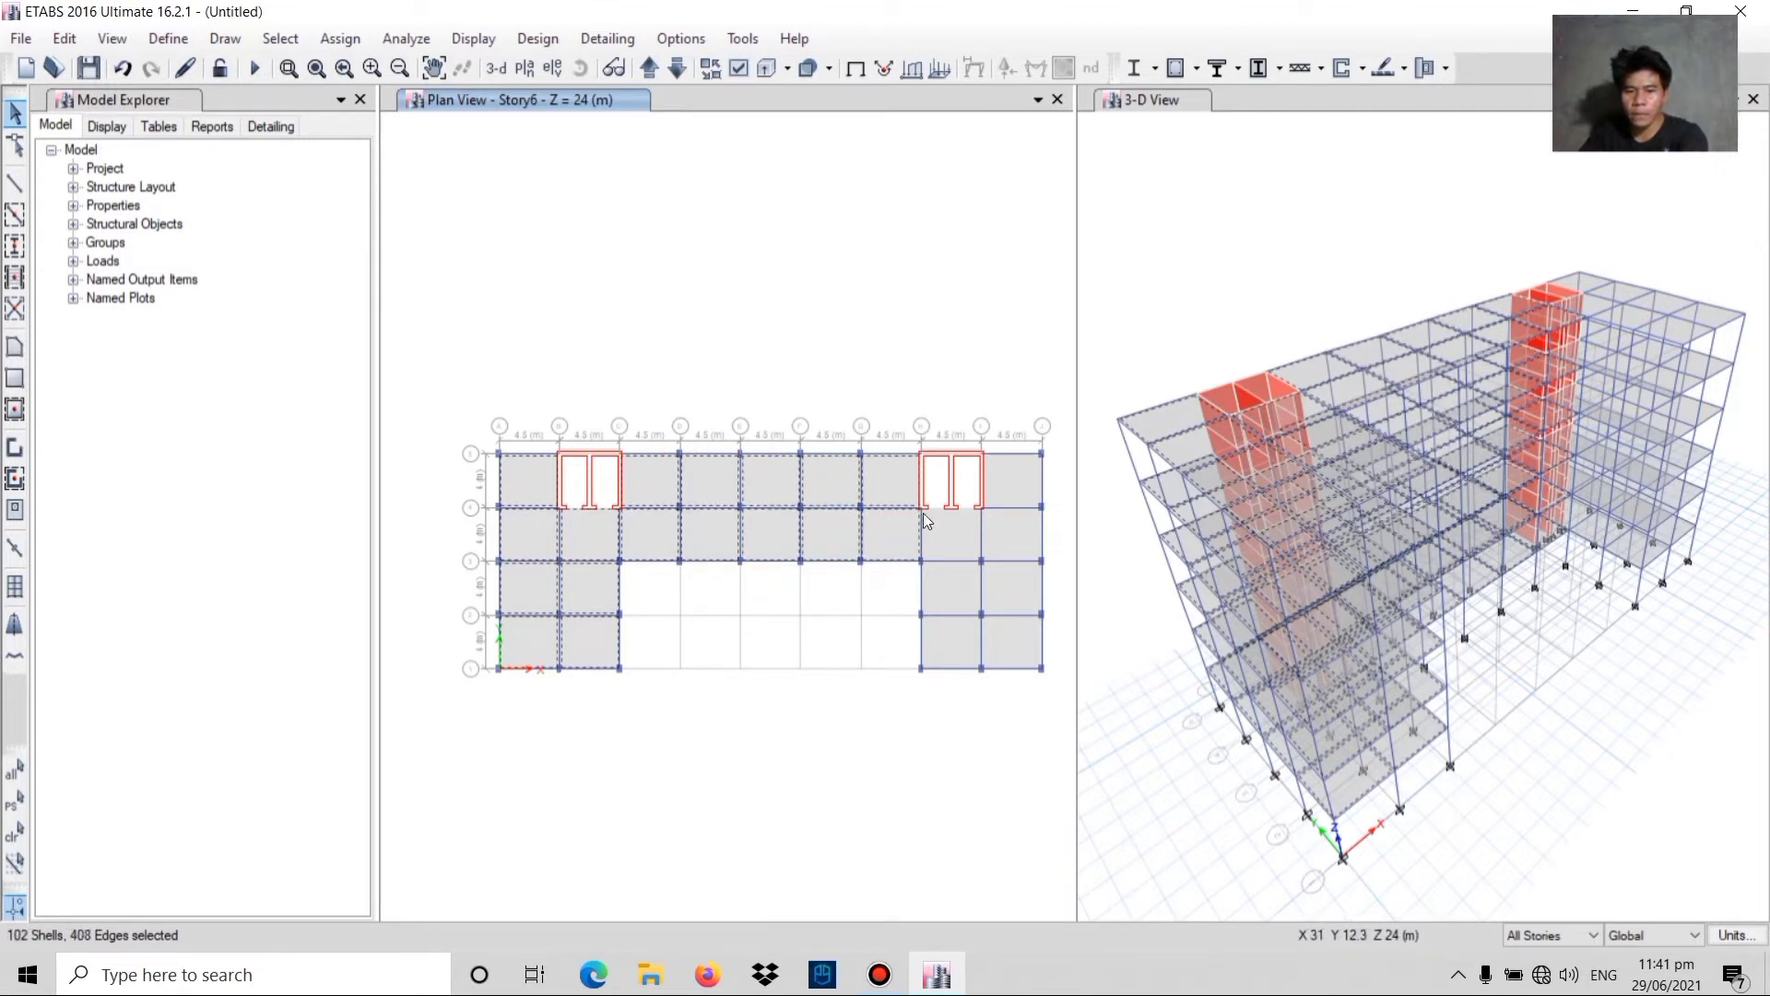
- Add all slab panels in the right wing outside the core walls to the selection
left_click(946, 528)
left_click(1001, 533)
left_click(1003, 479)
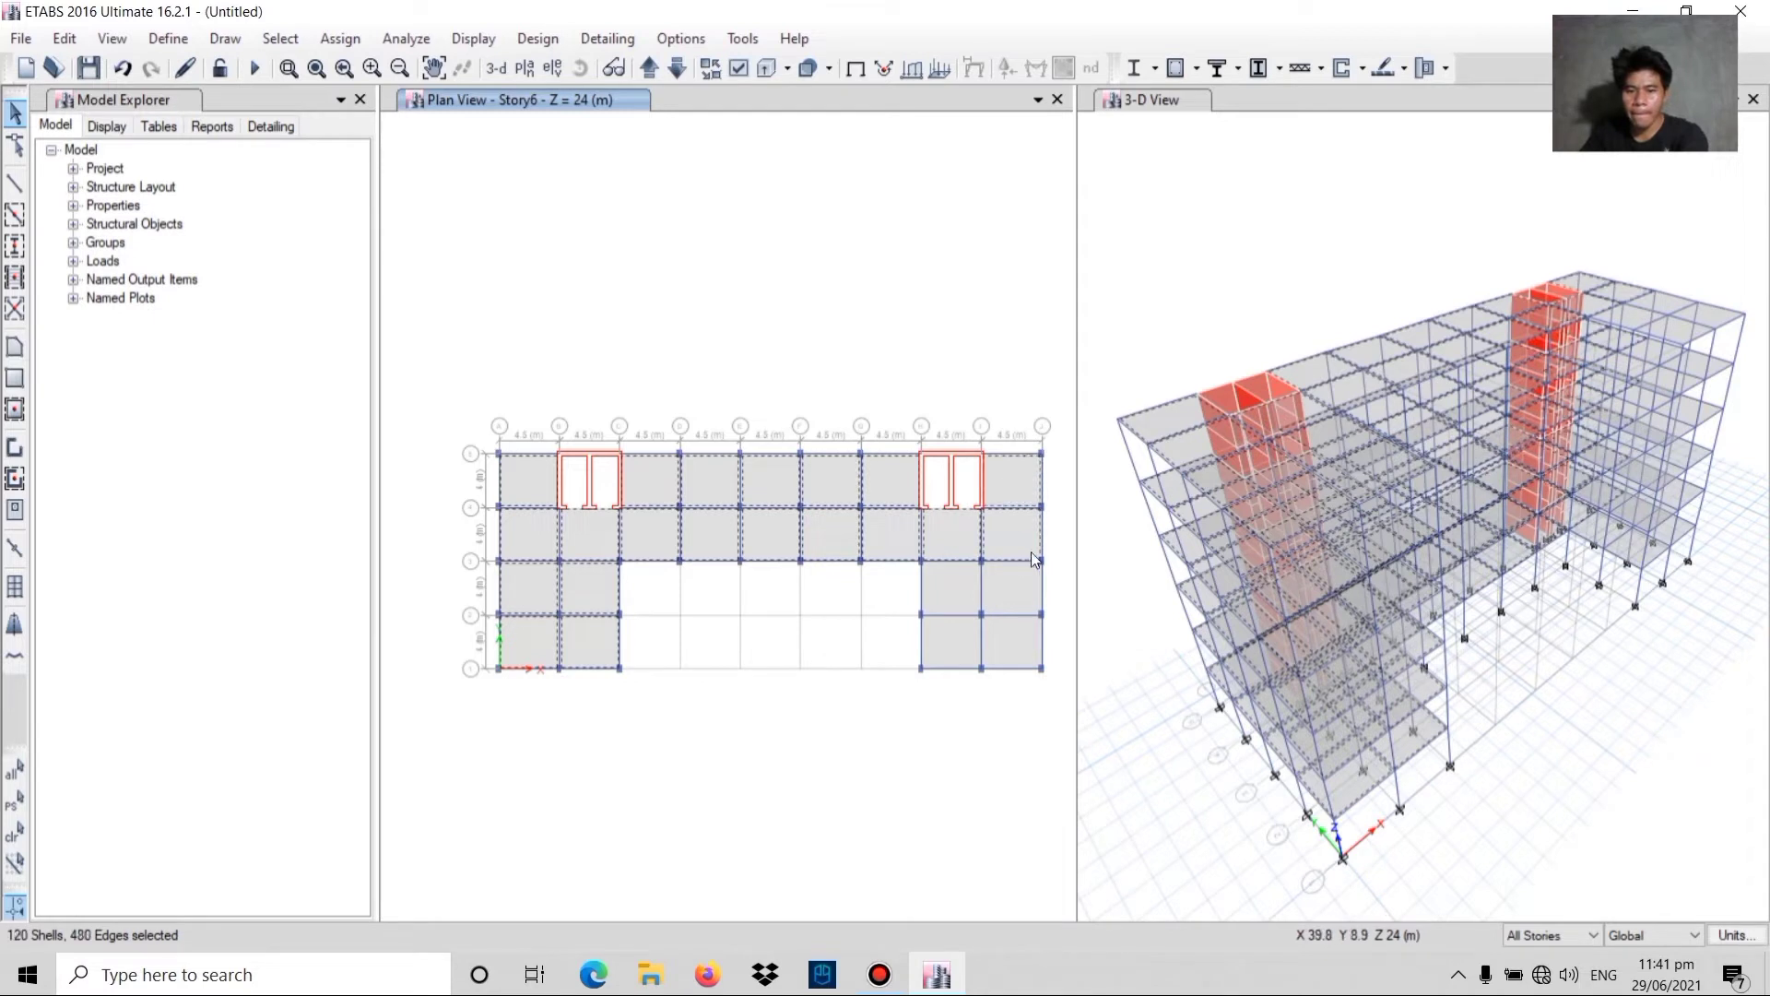
left_click(993, 607)
left_click(932, 600)
left_click(959, 640)
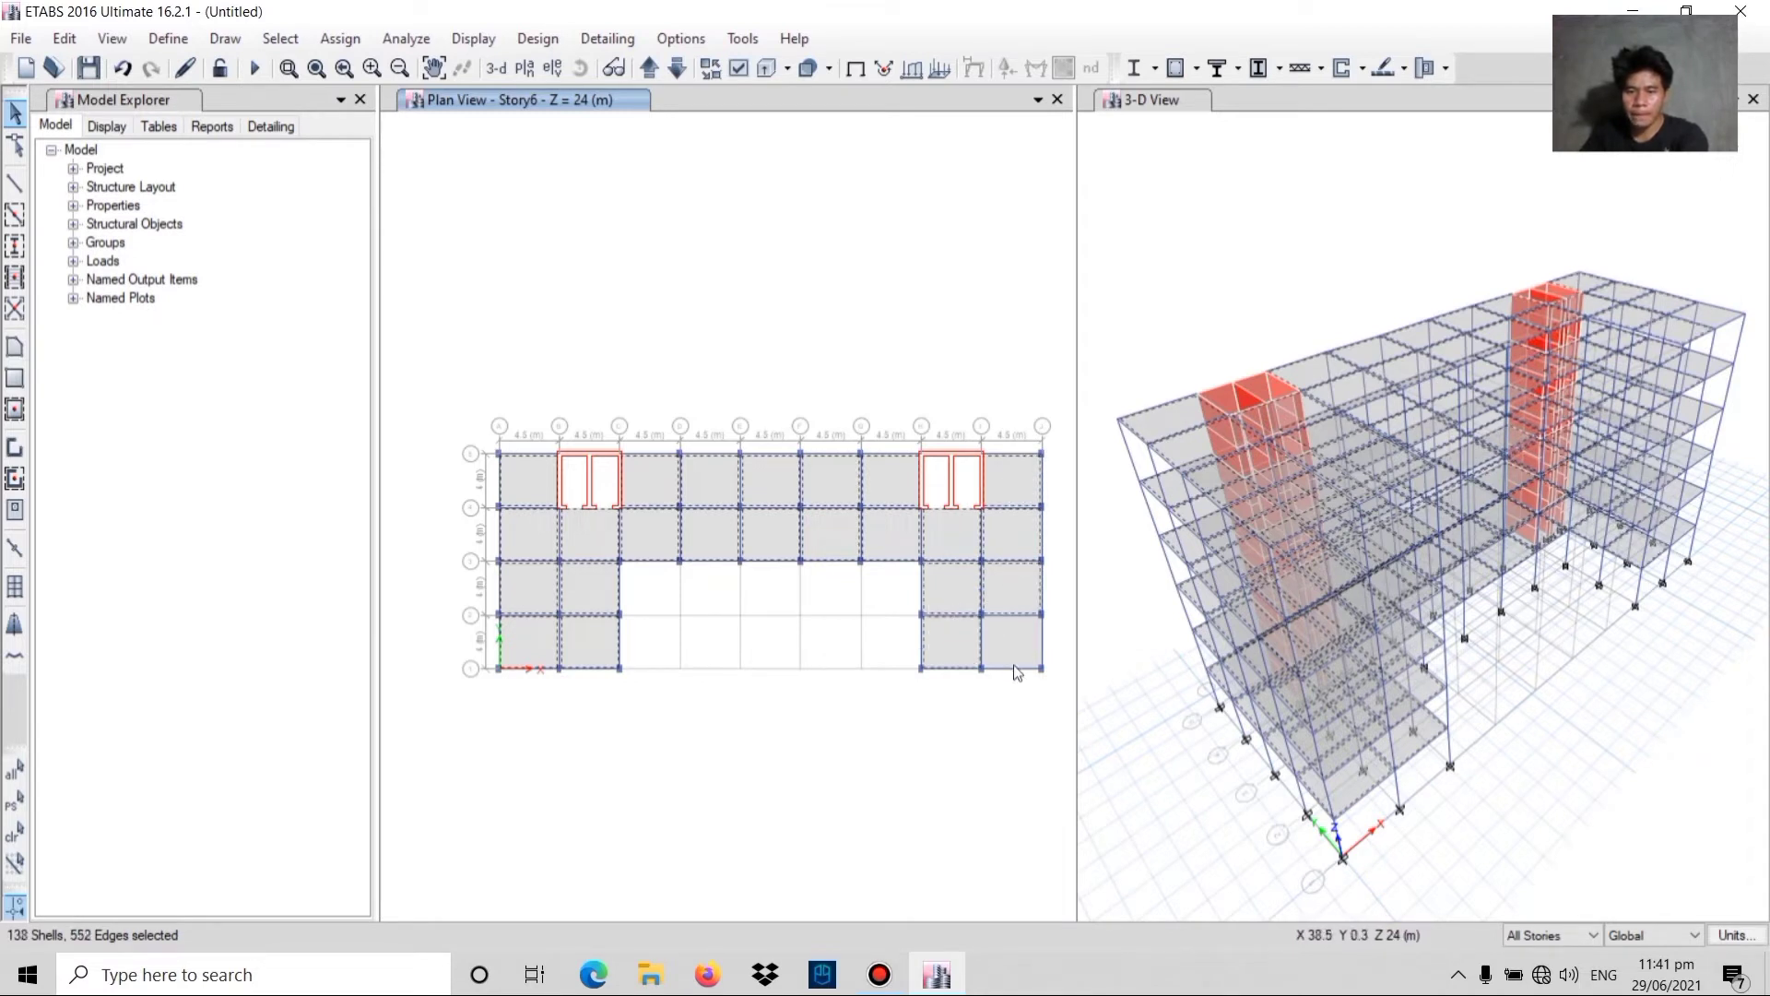
left_click(1006, 645)
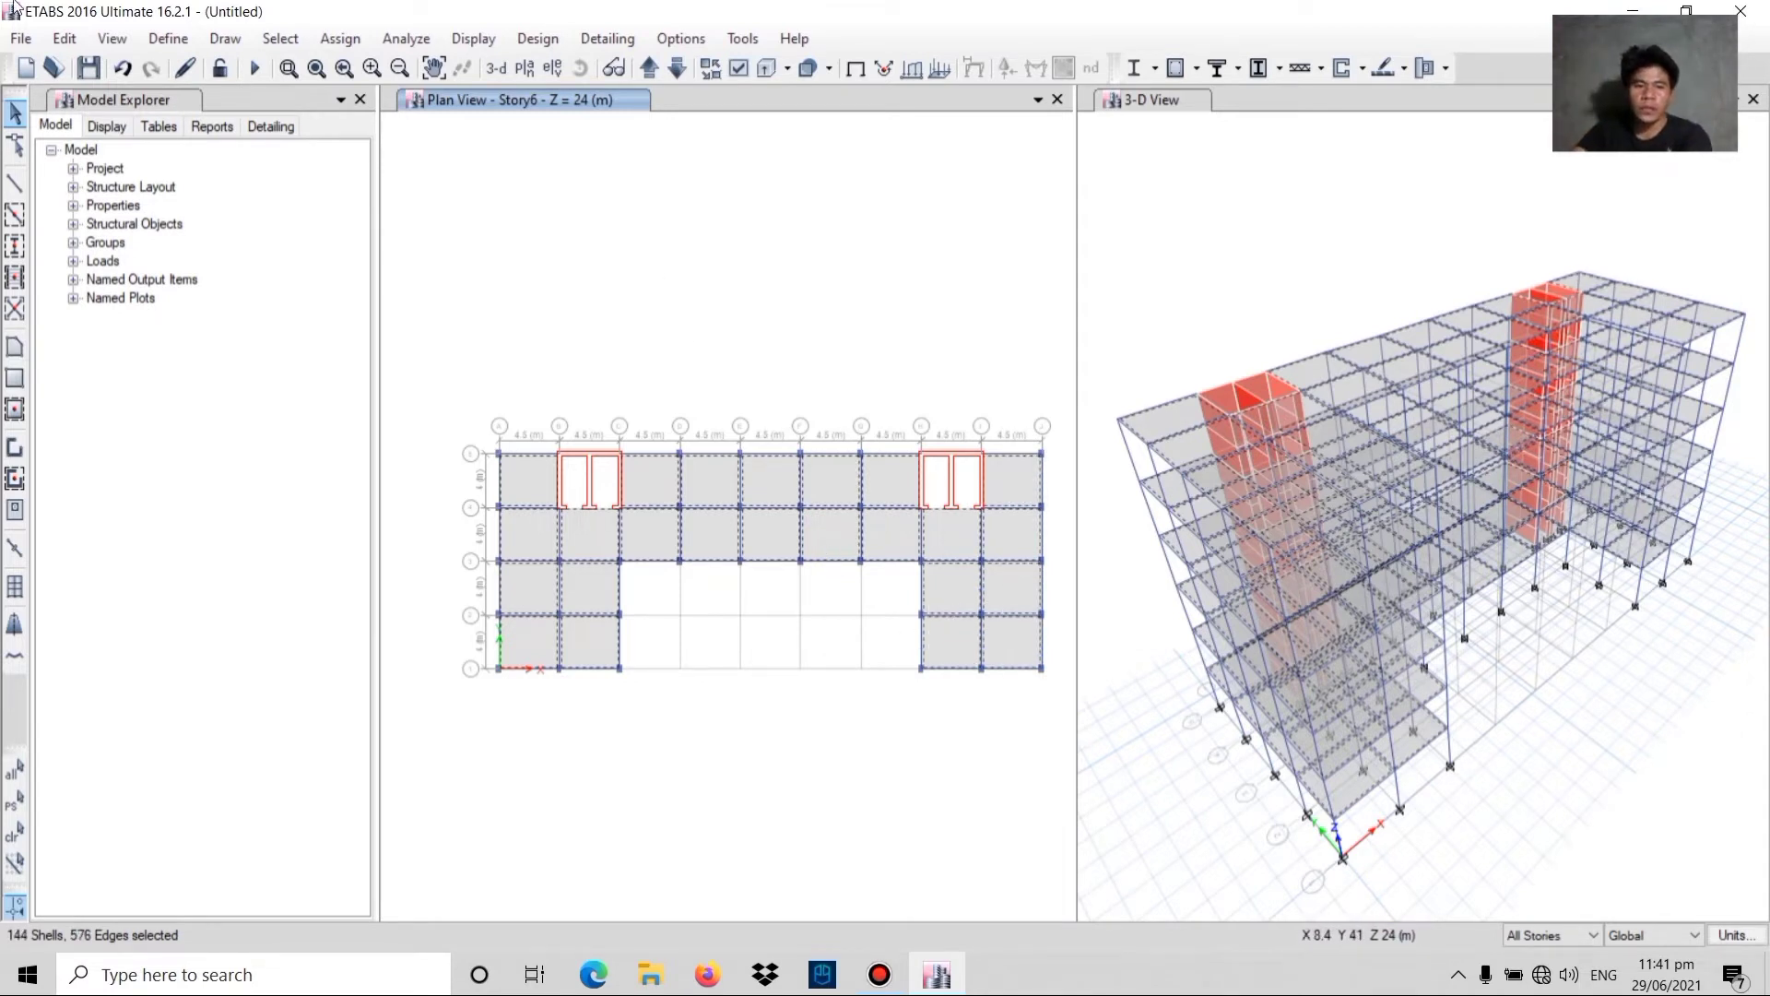
- Assign the selected slabs a 4 kN/m² uniform Live shell load in the Gravity direction, replacing existing loads
left_click(330, 39)
mouse_move(351, 131)
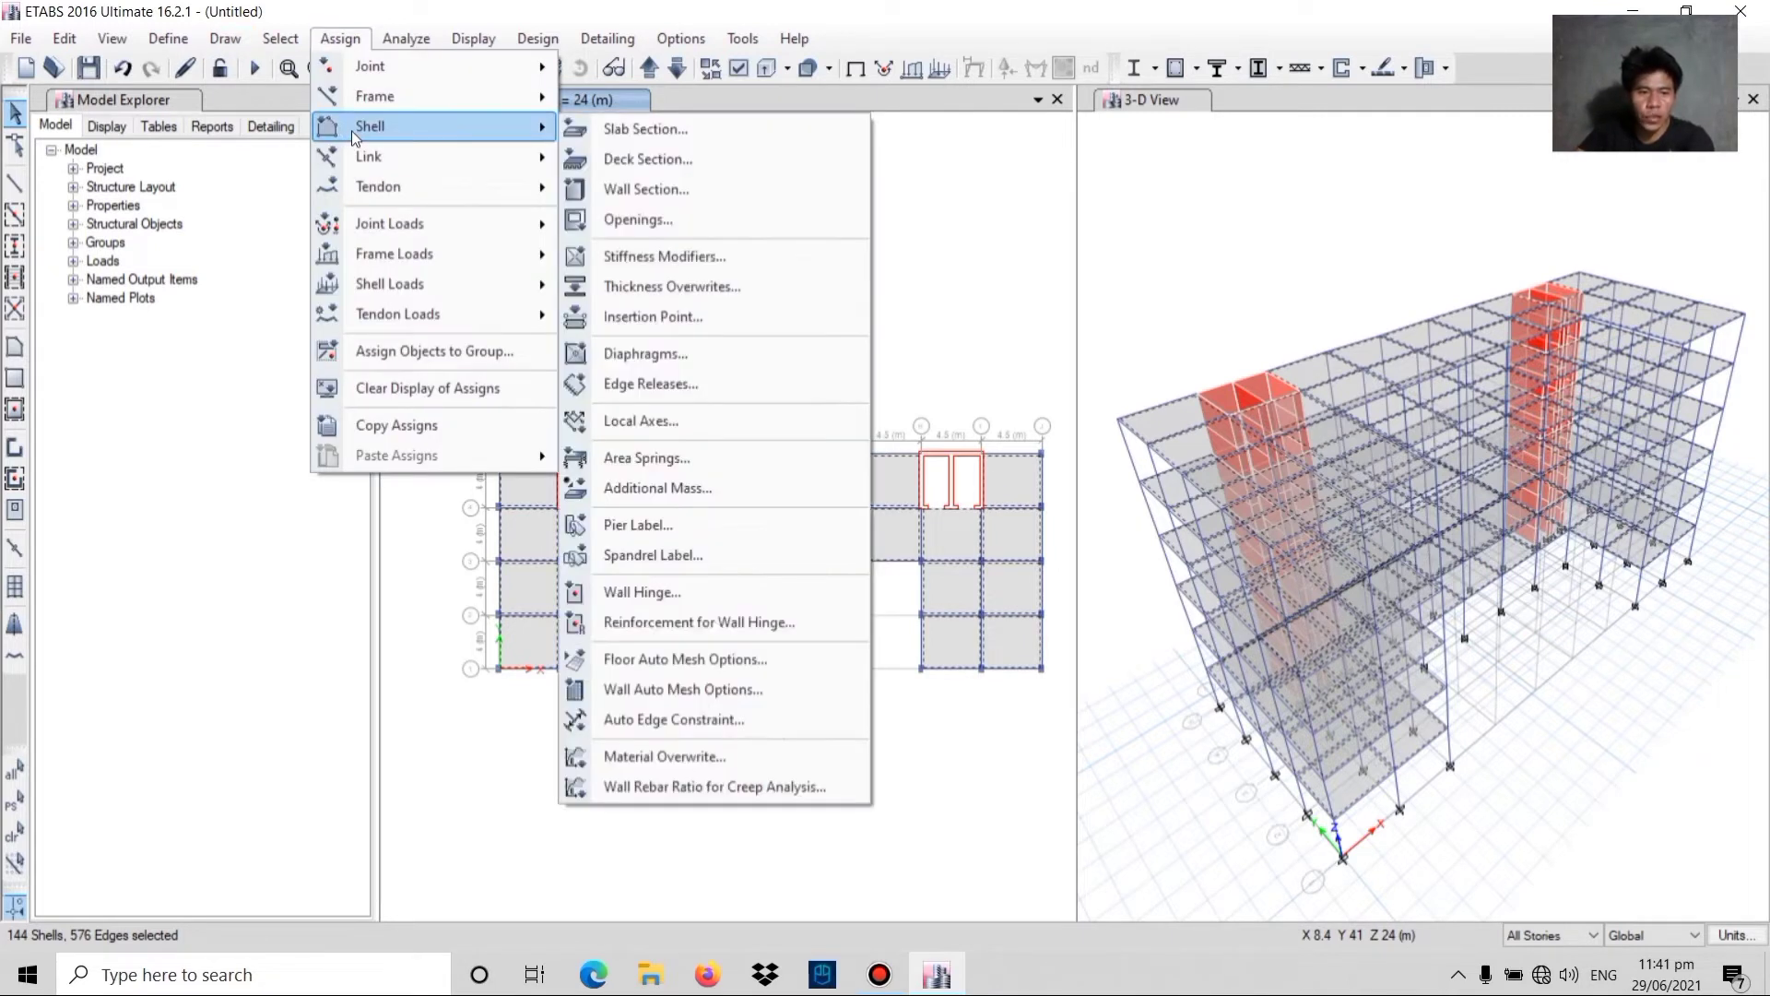
mouse_move(394, 281)
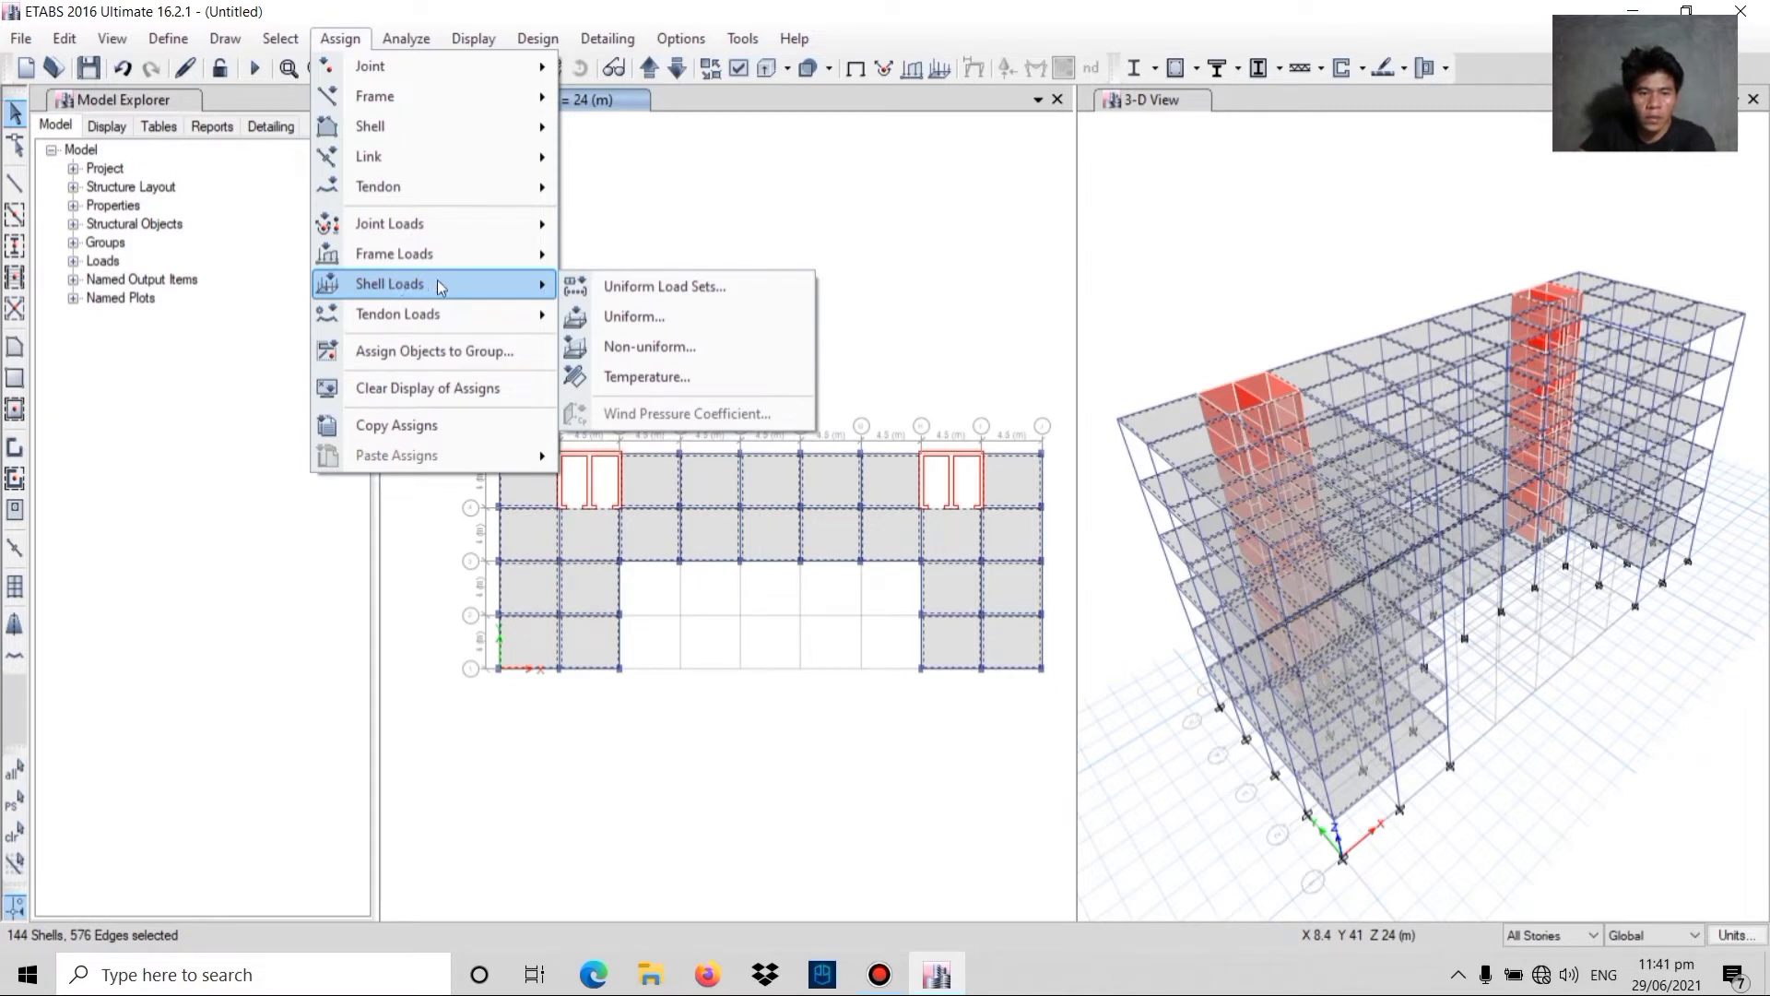
left_click(624, 318)
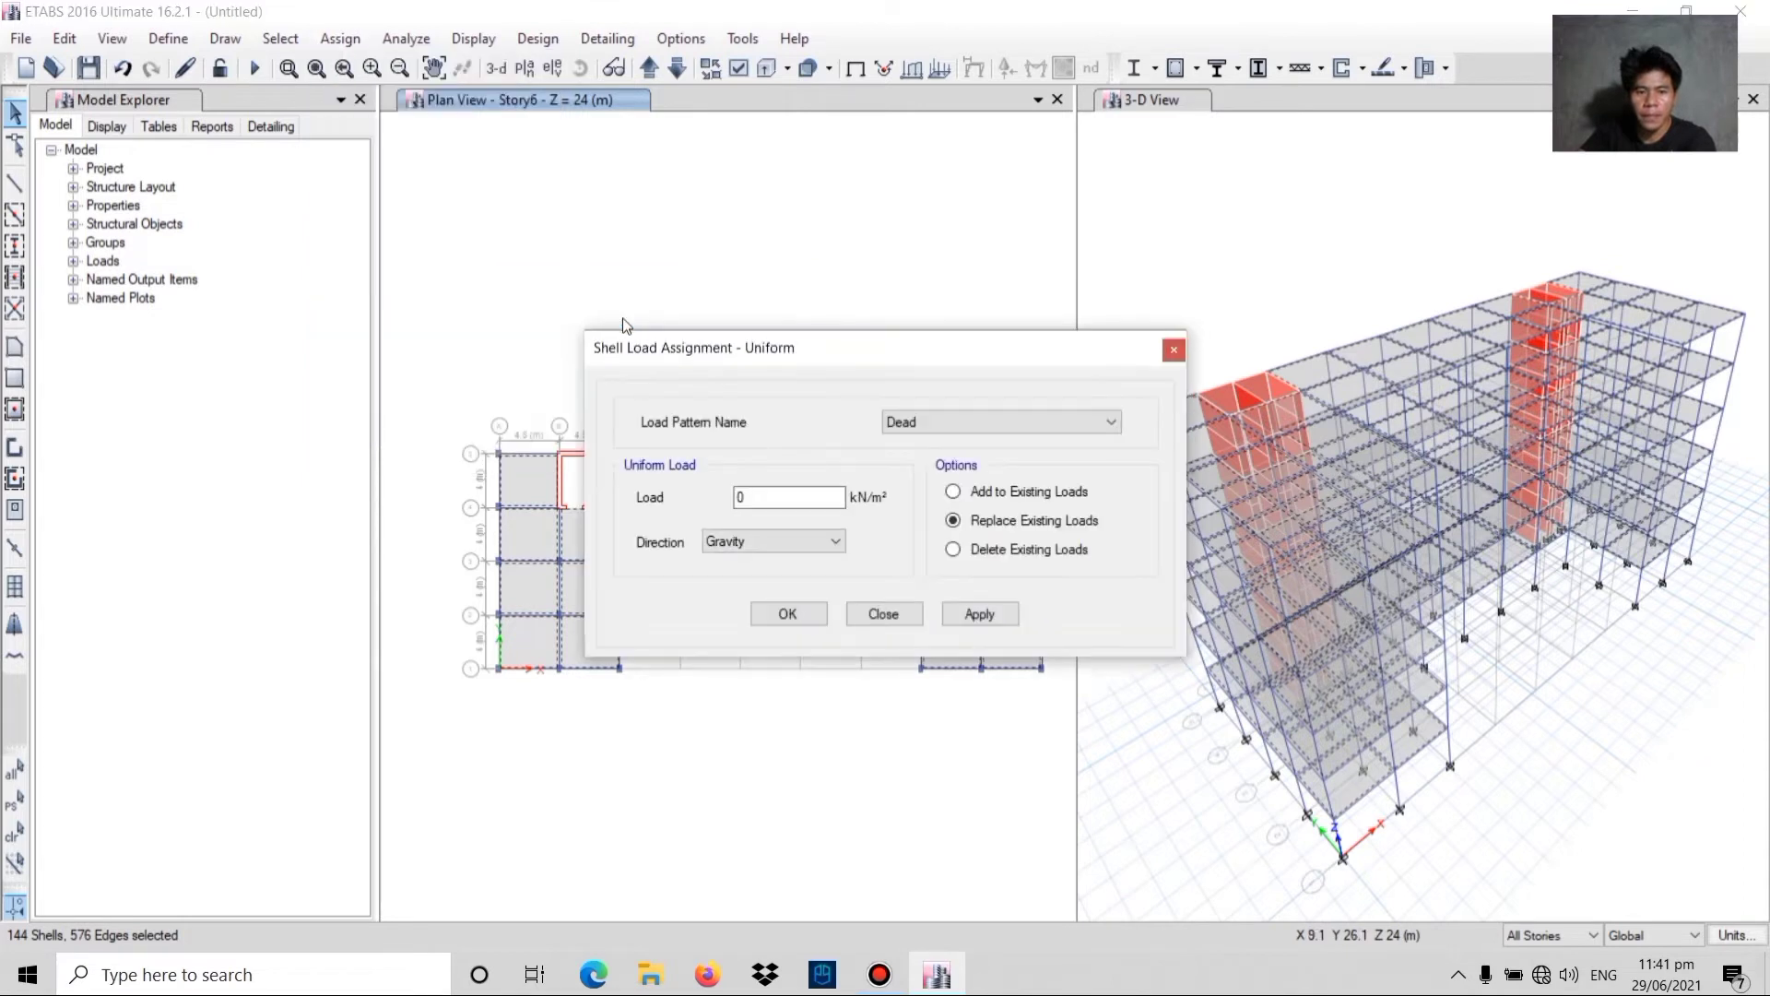
left_click(931, 427)
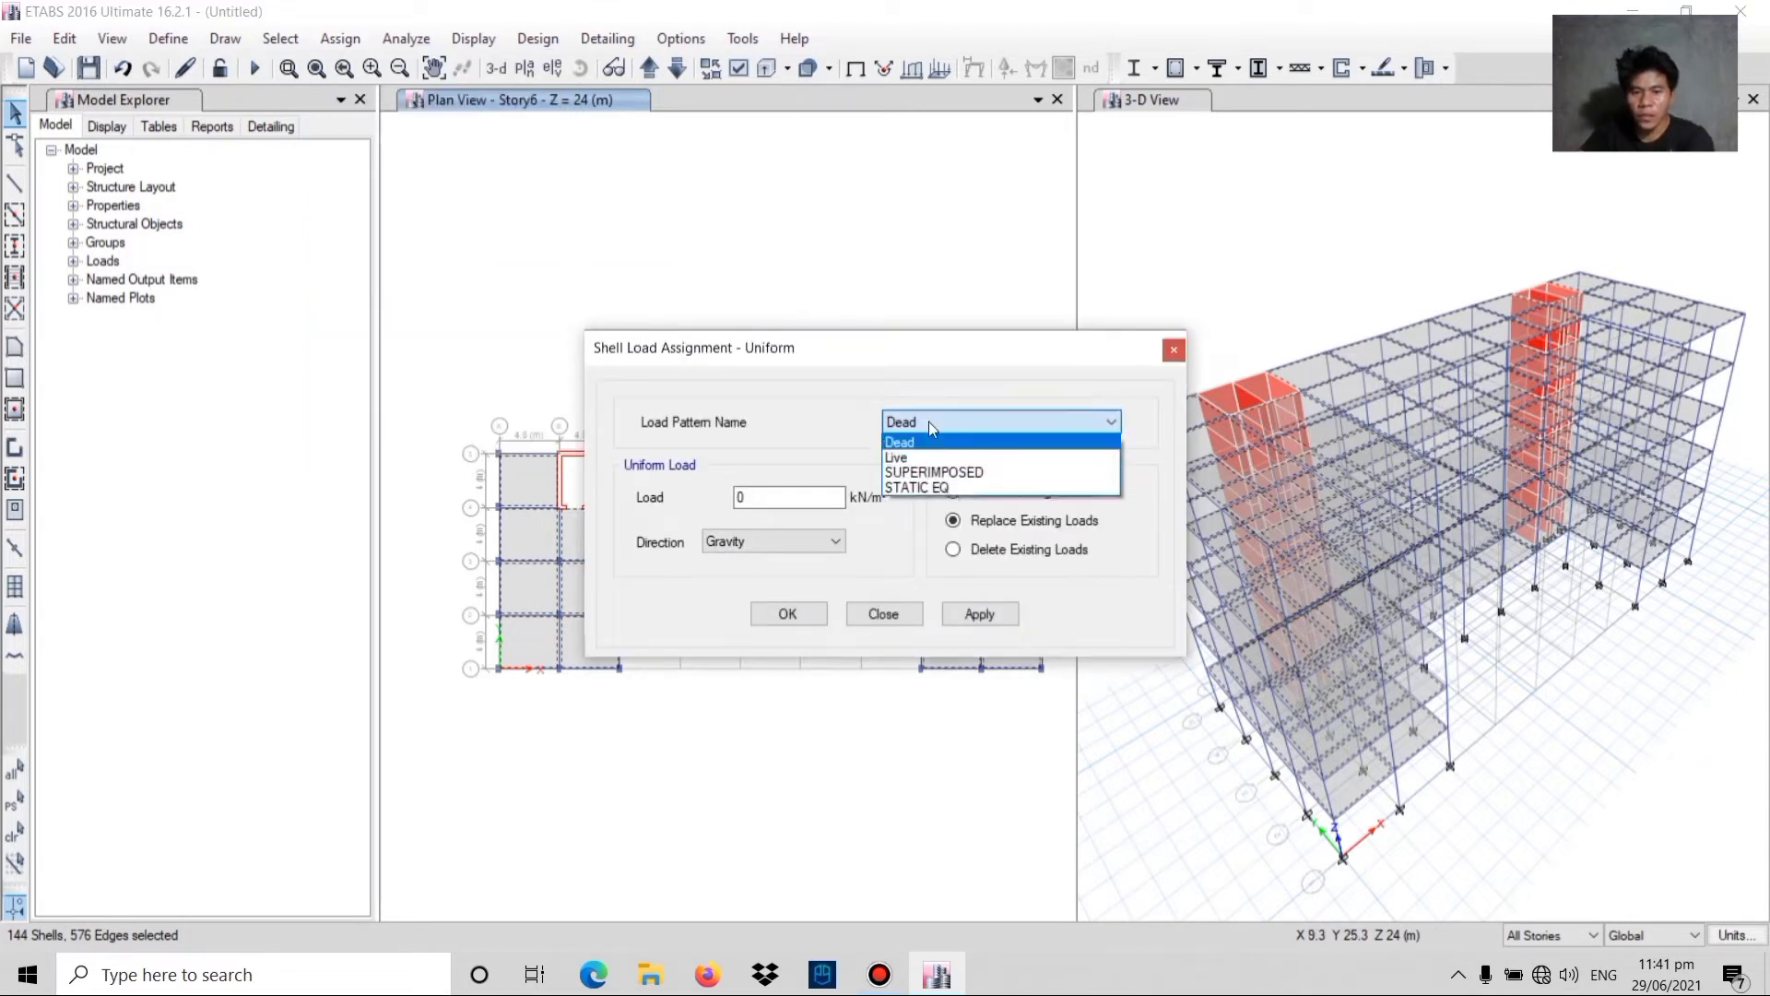
left_click(894, 459)
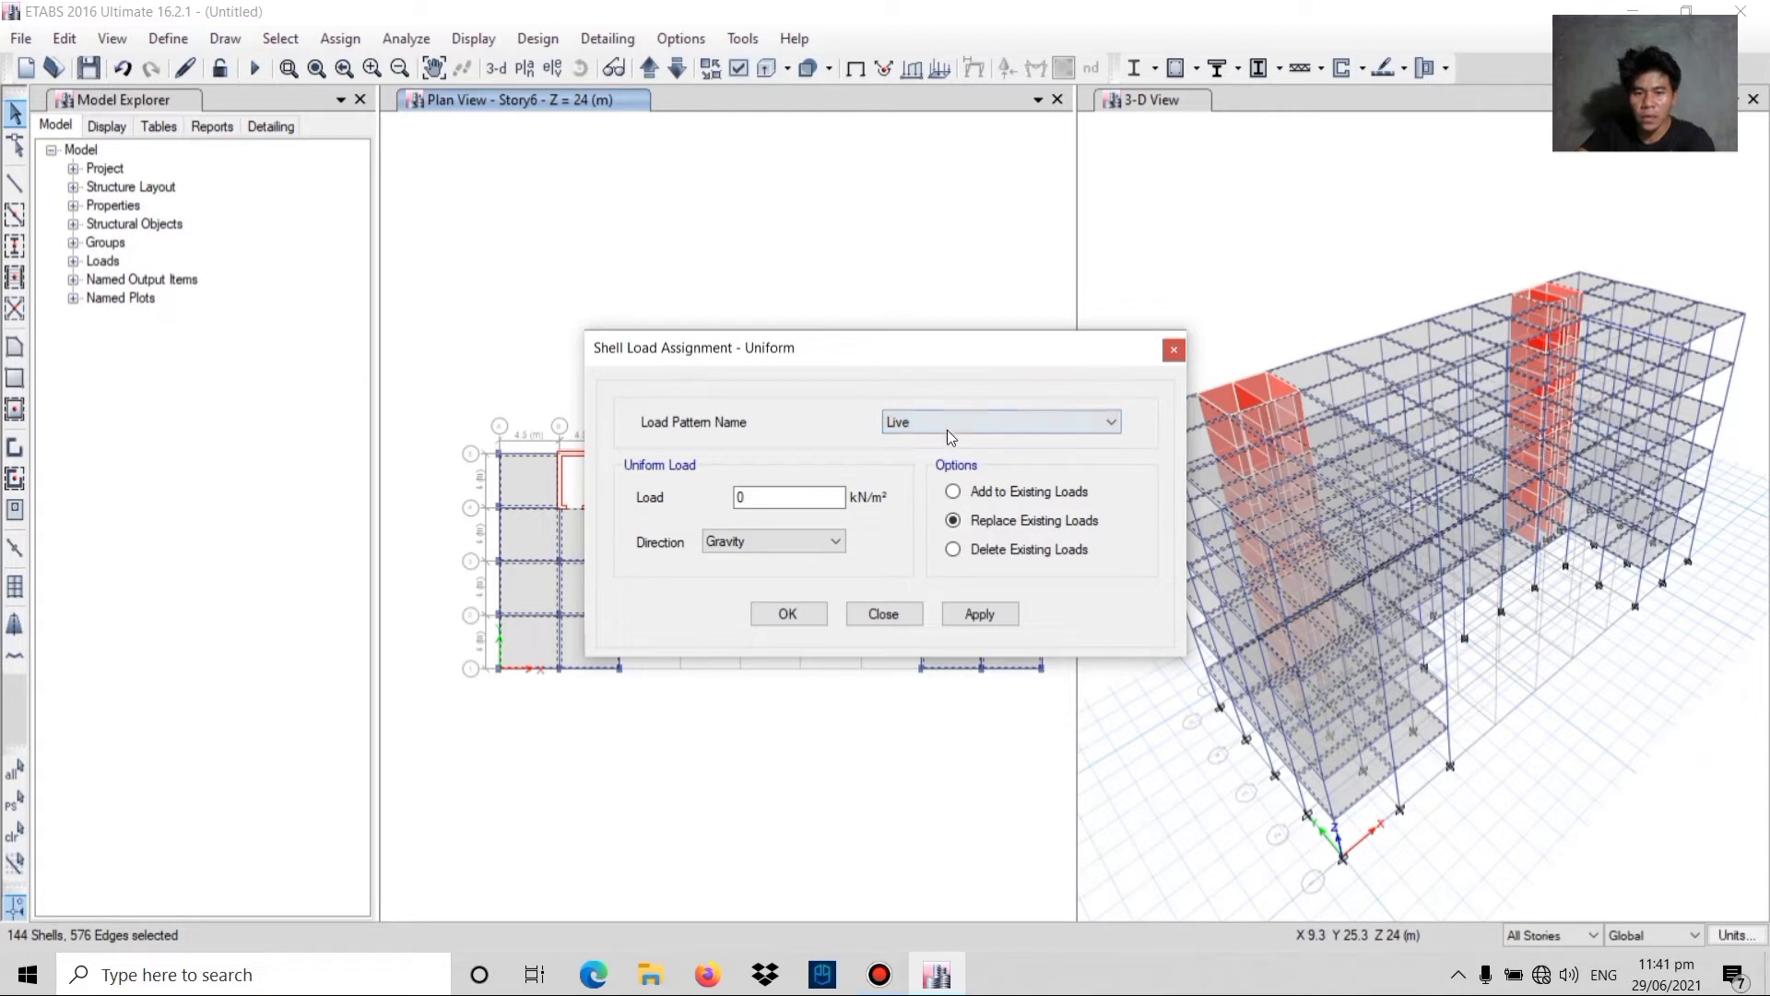
left_click(777, 506)
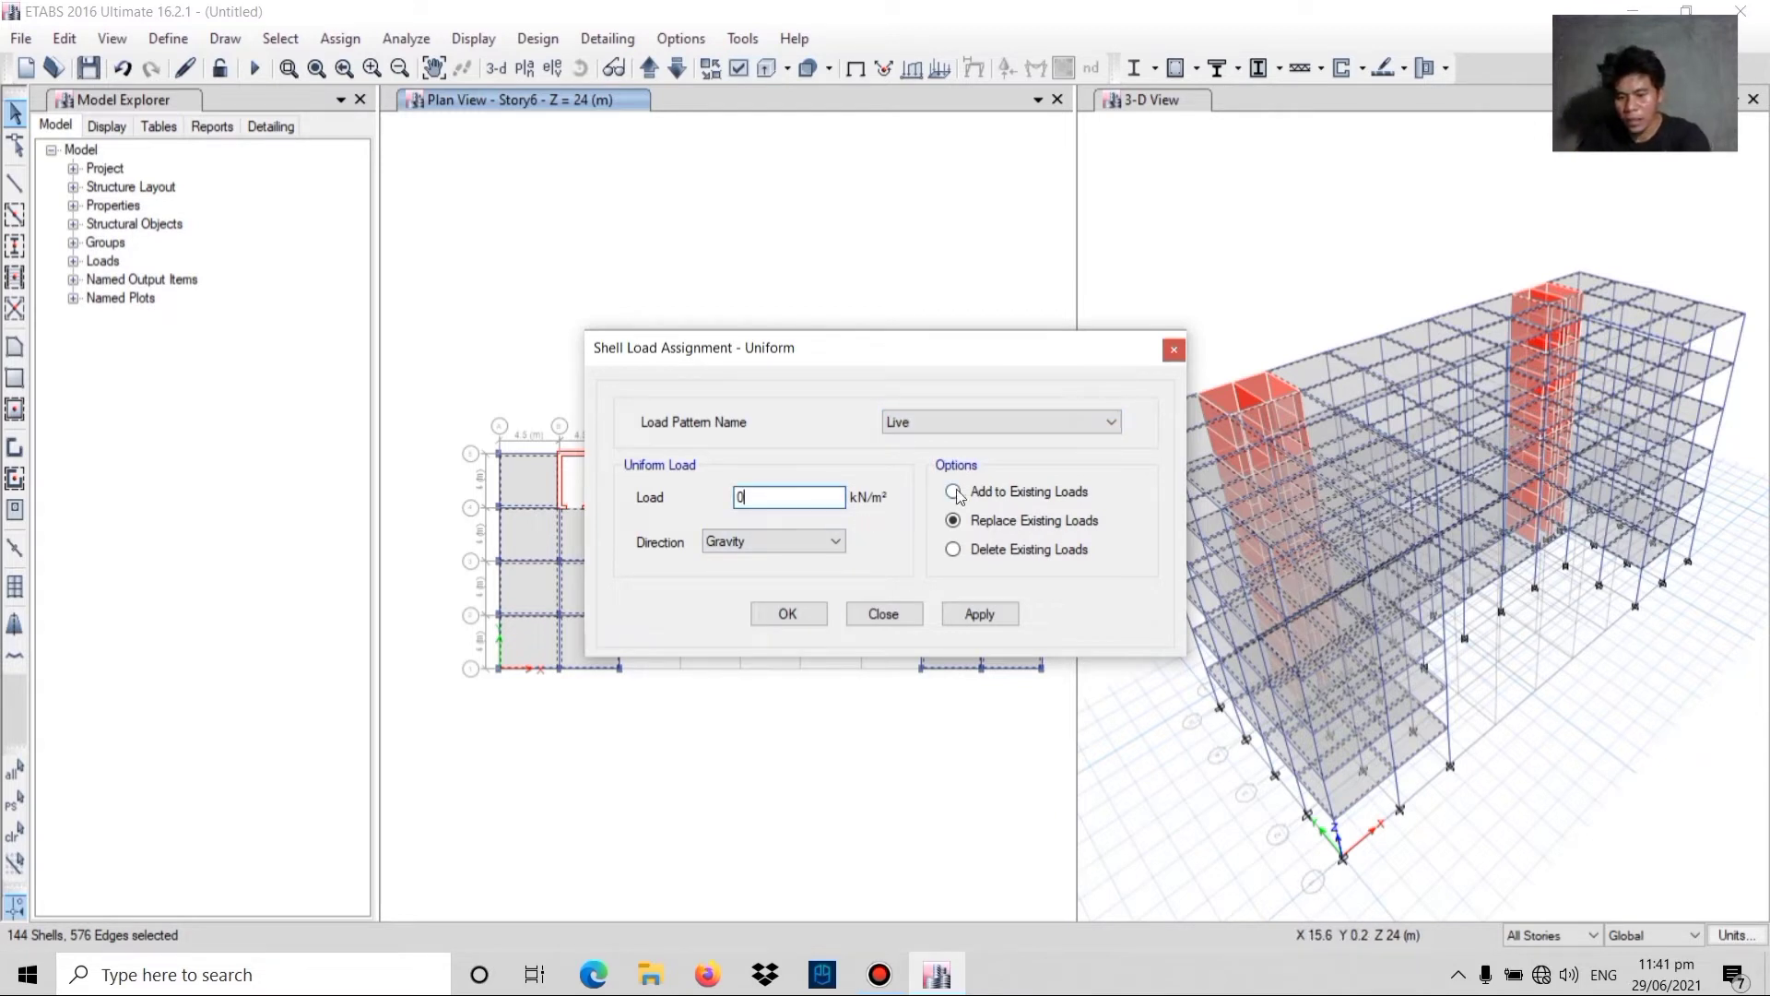
key("BackSpace")
type("4")
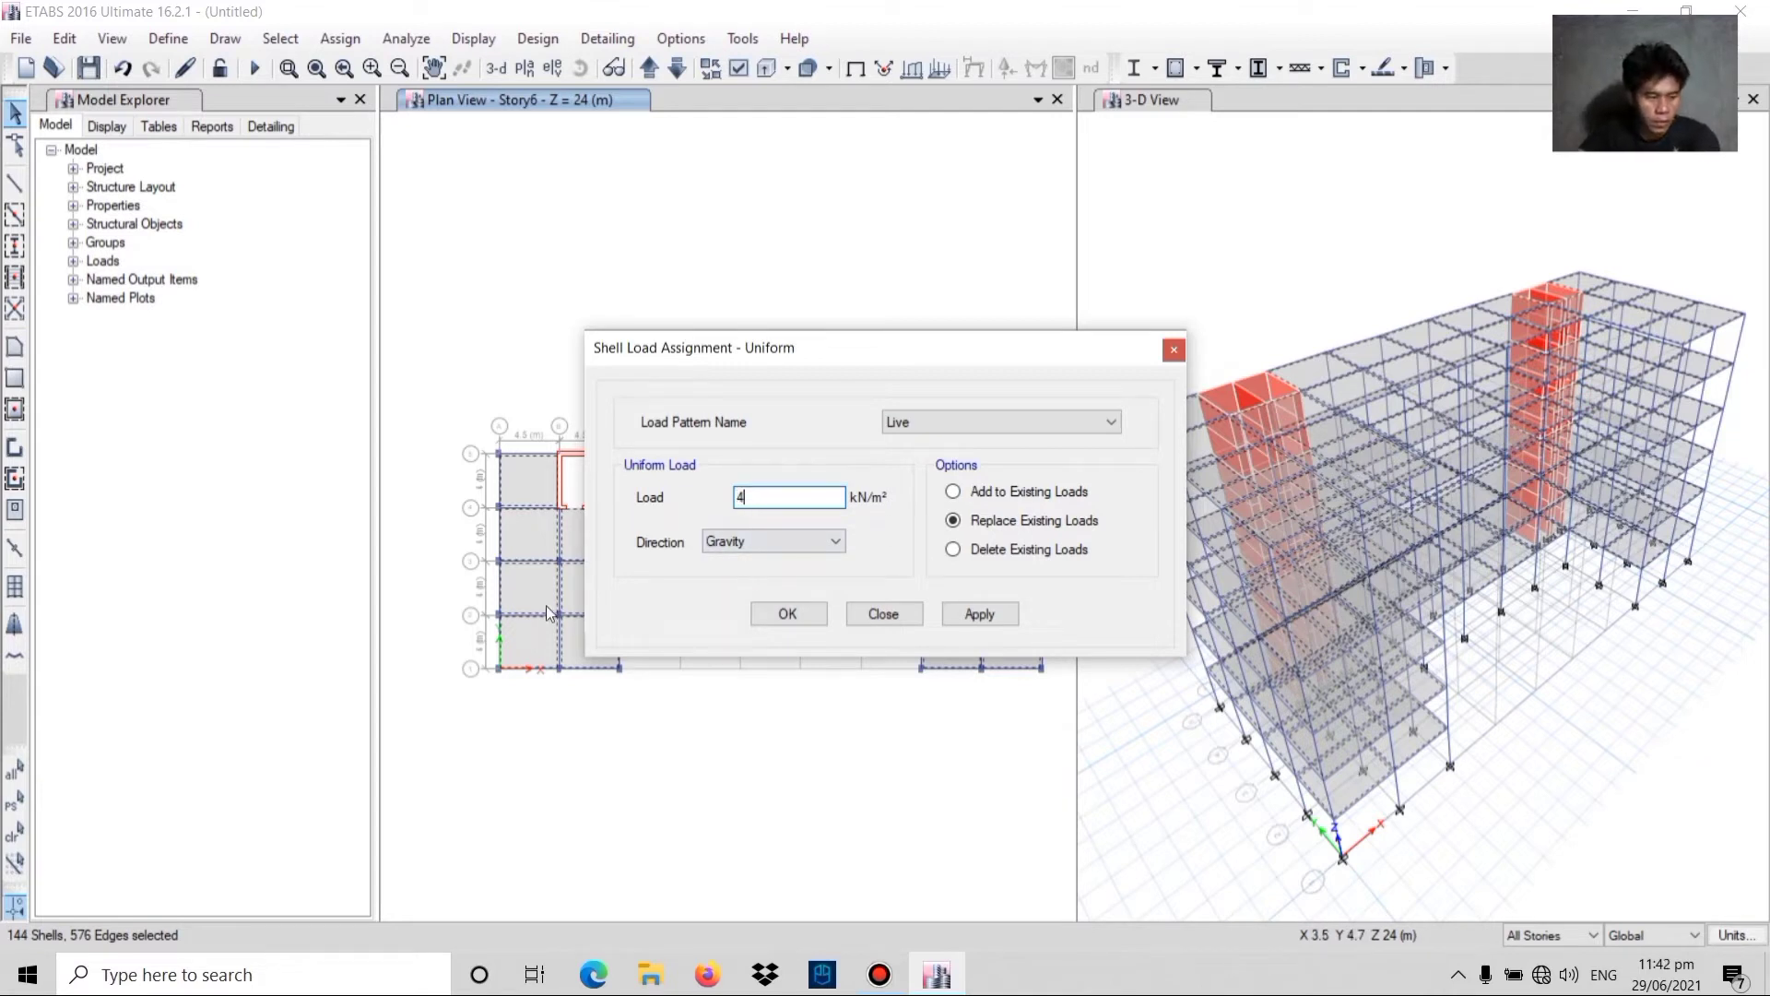
left_click(979, 612)
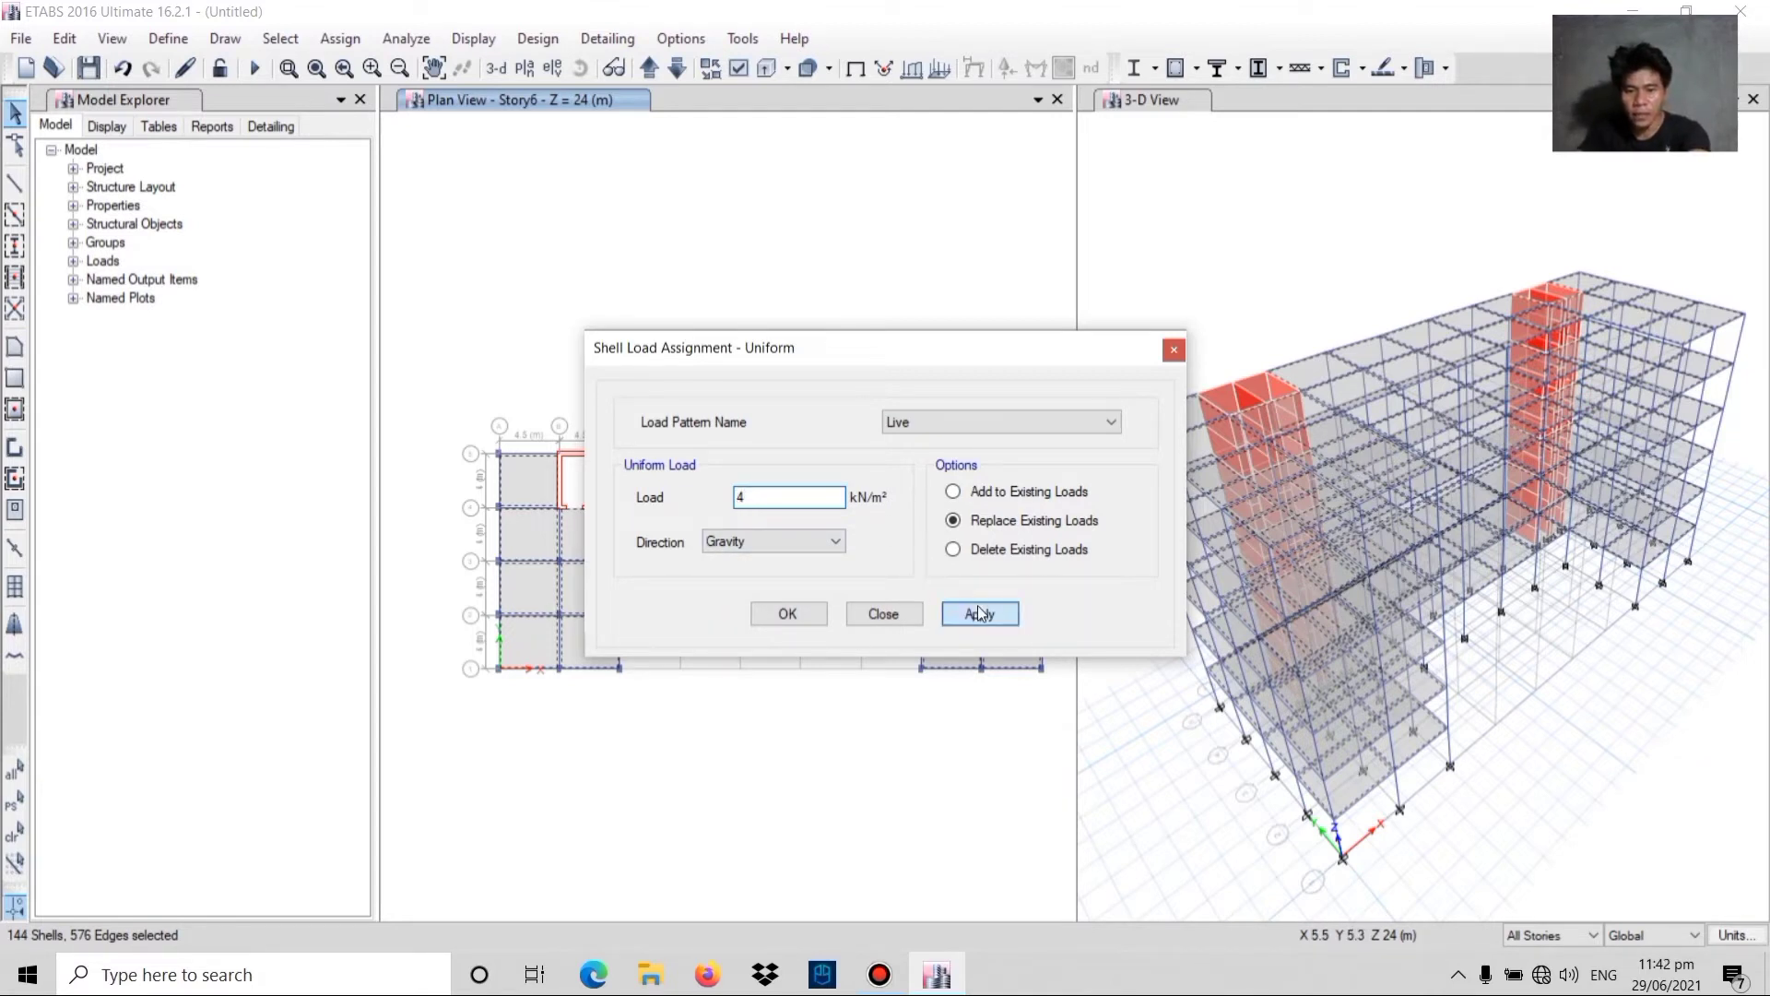
left_click(869, 618)
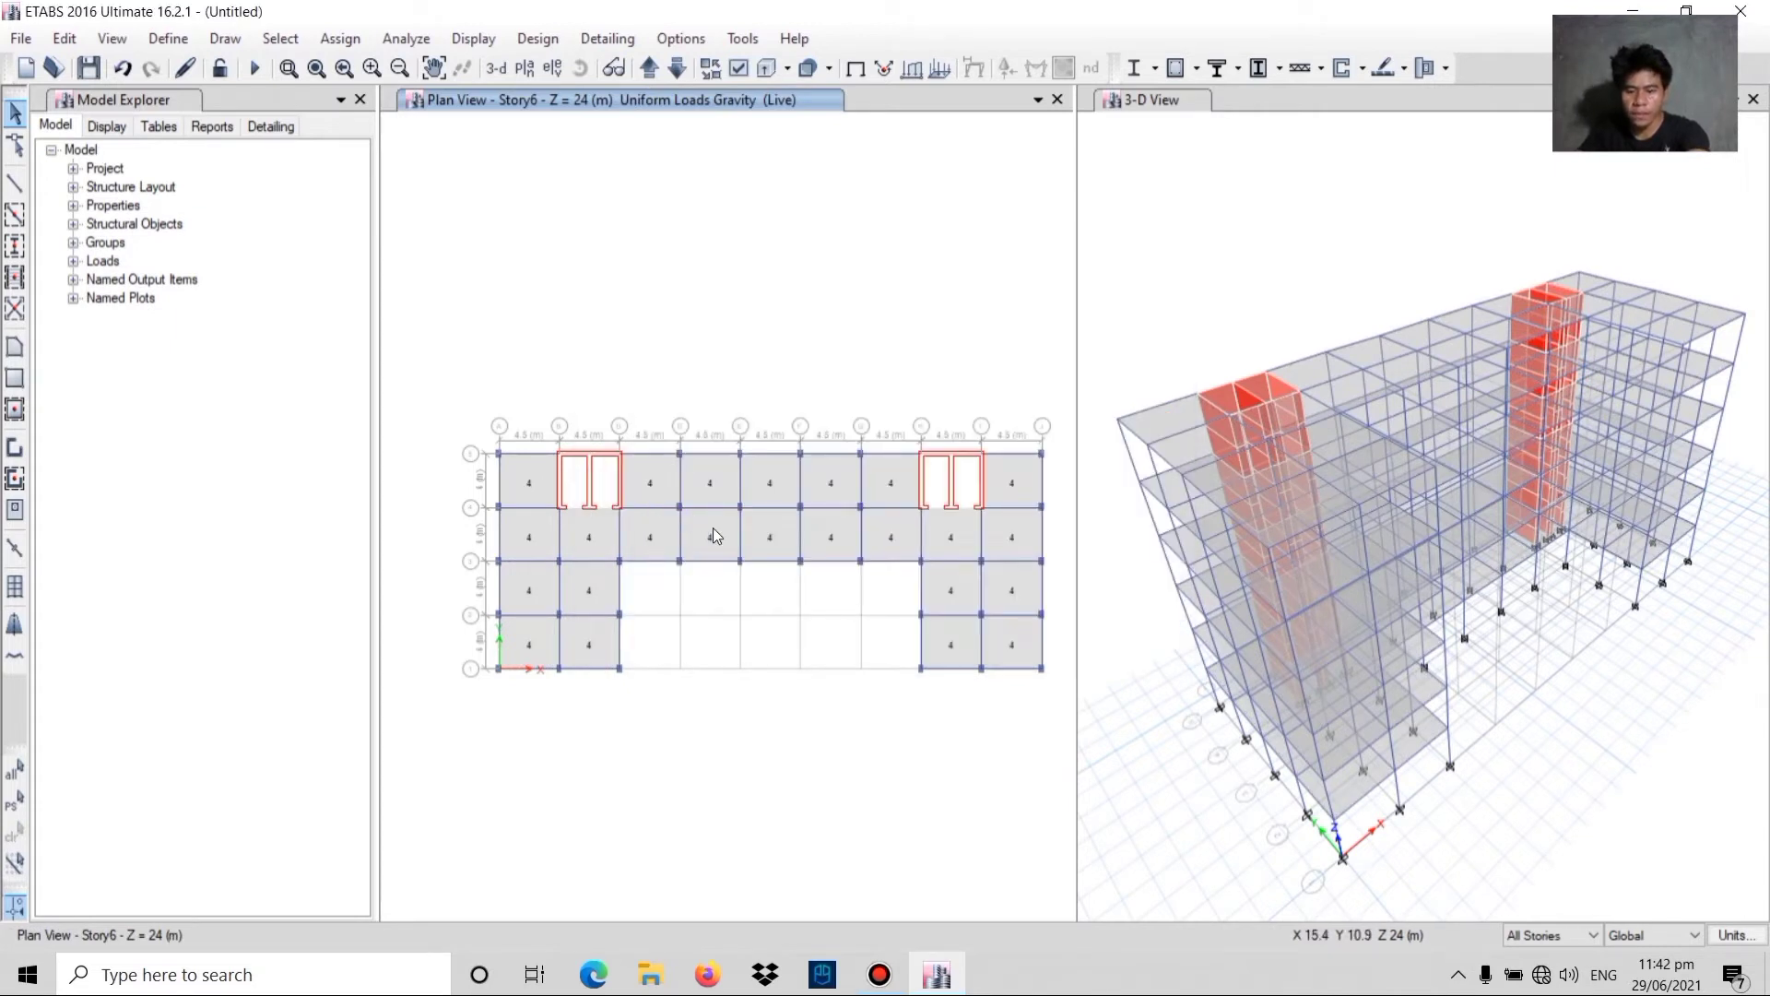
scroll(715, 534, "up", 3)
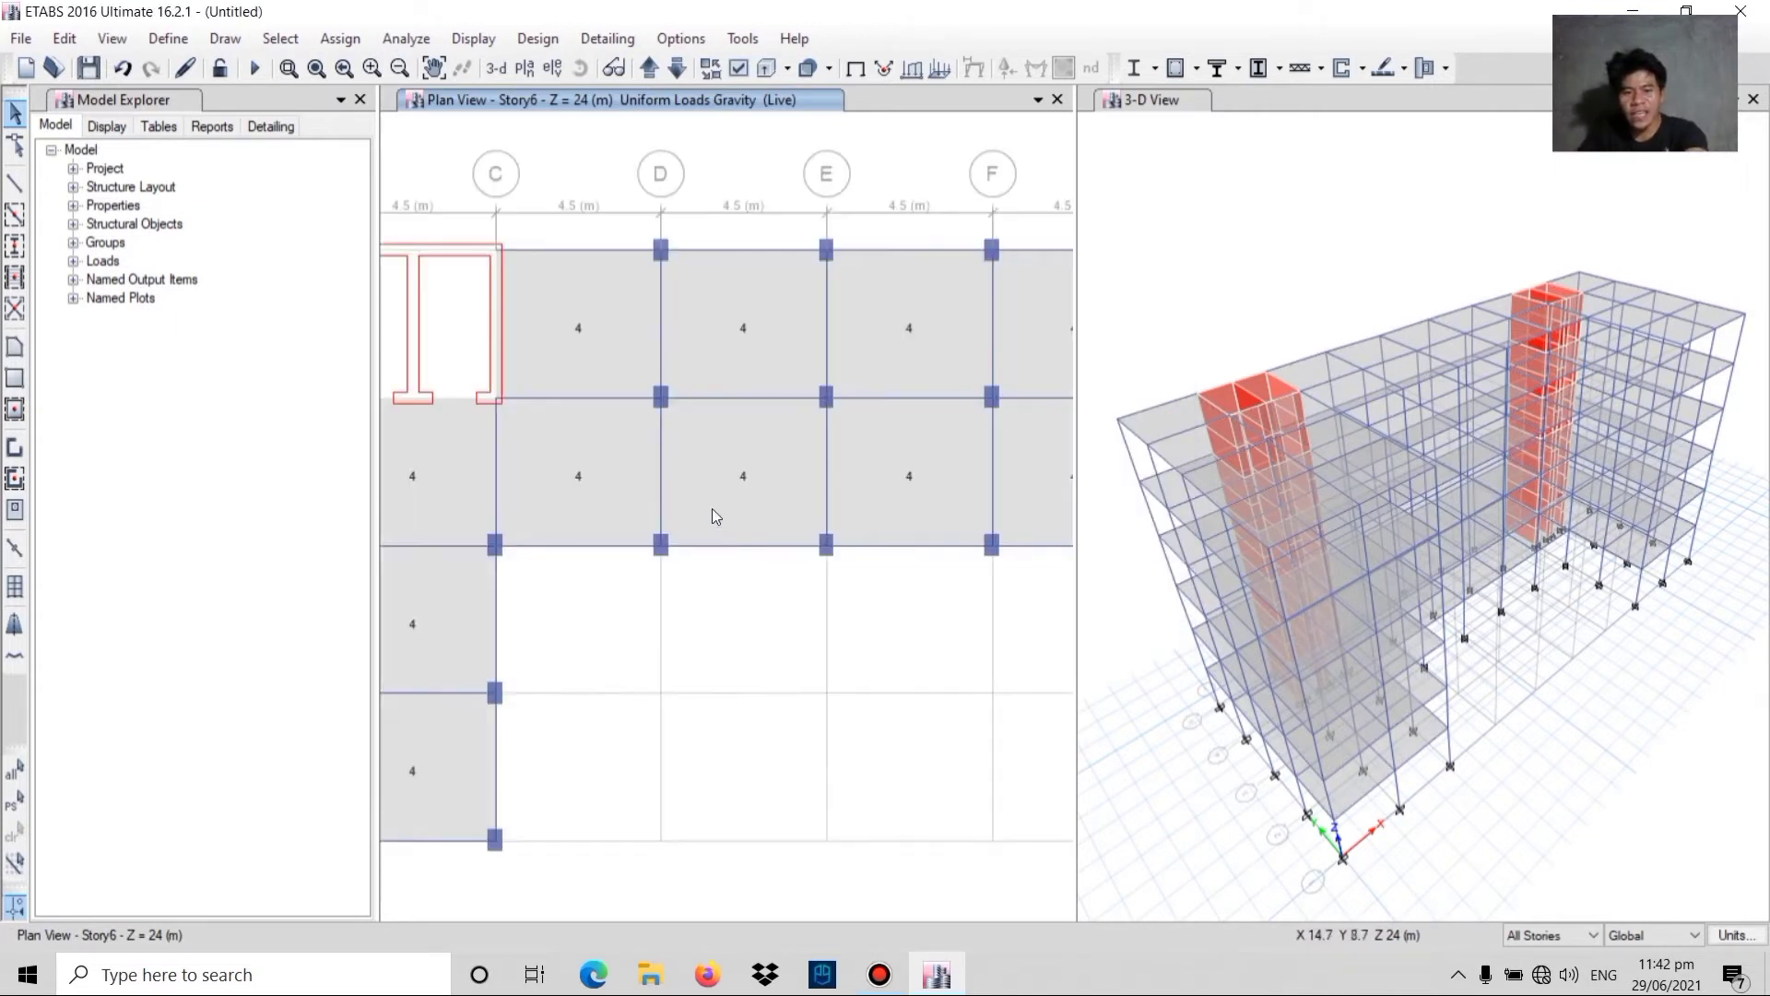
scroll(716, 516, "down", 5)
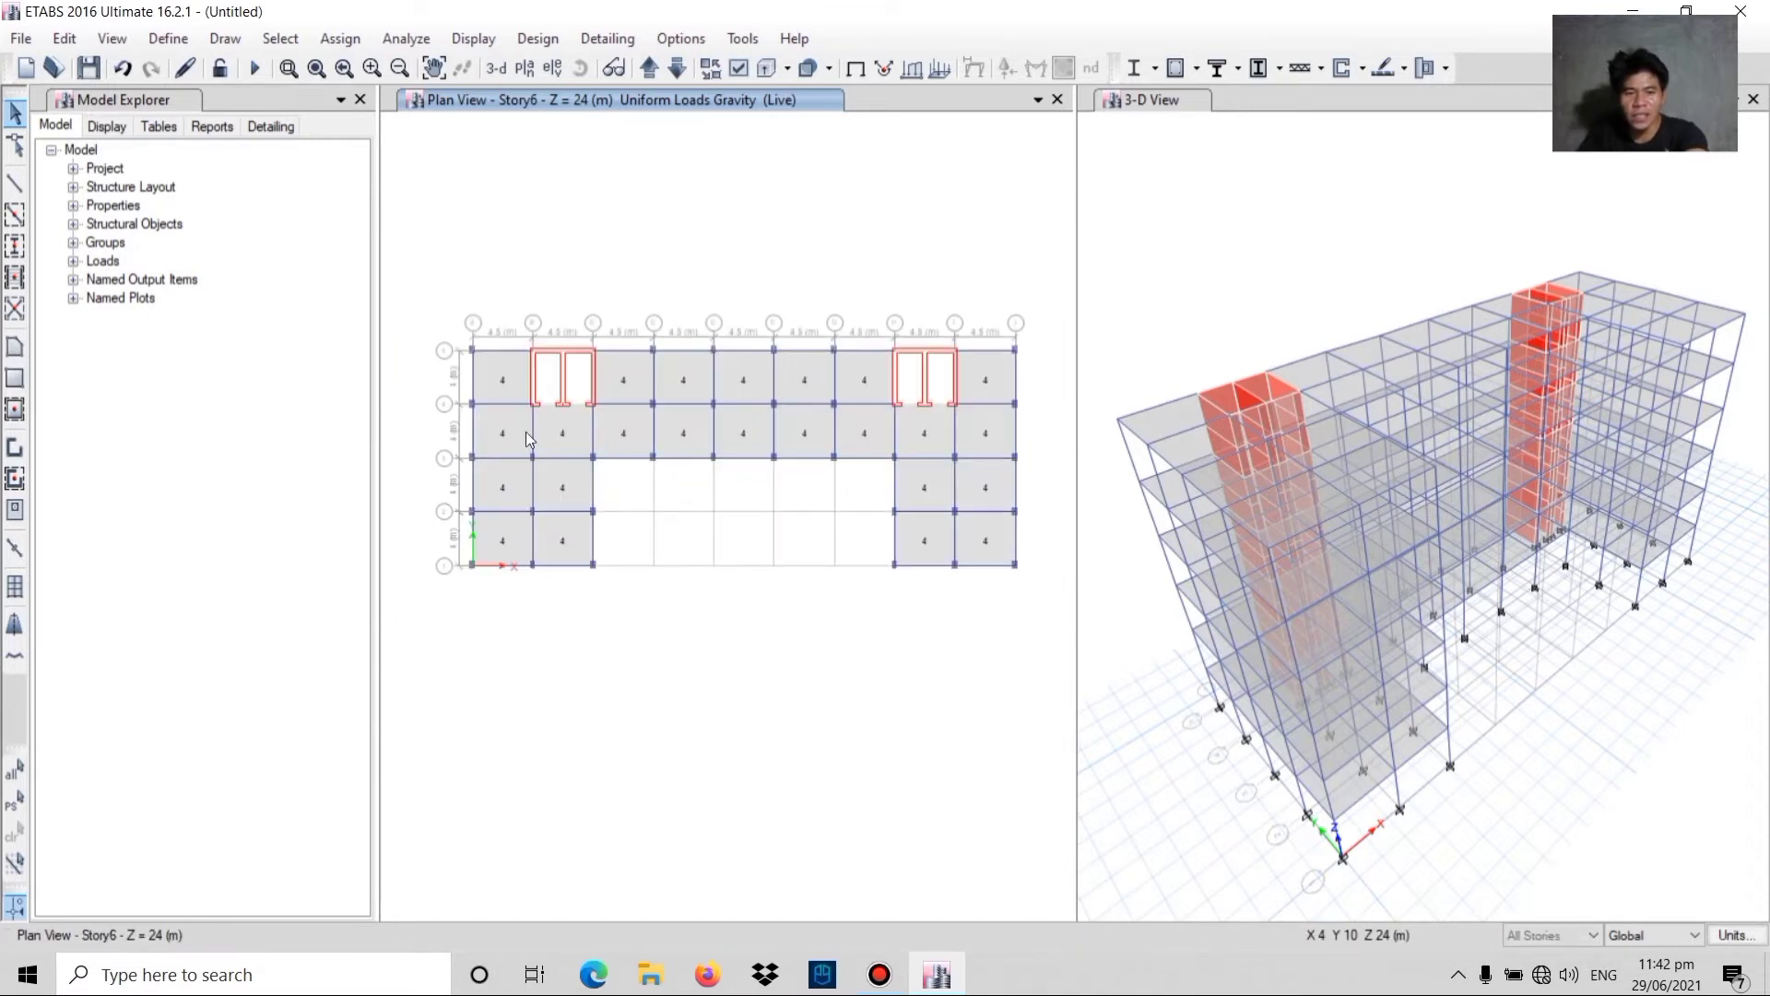
scroll(550, 432, "up", 3)
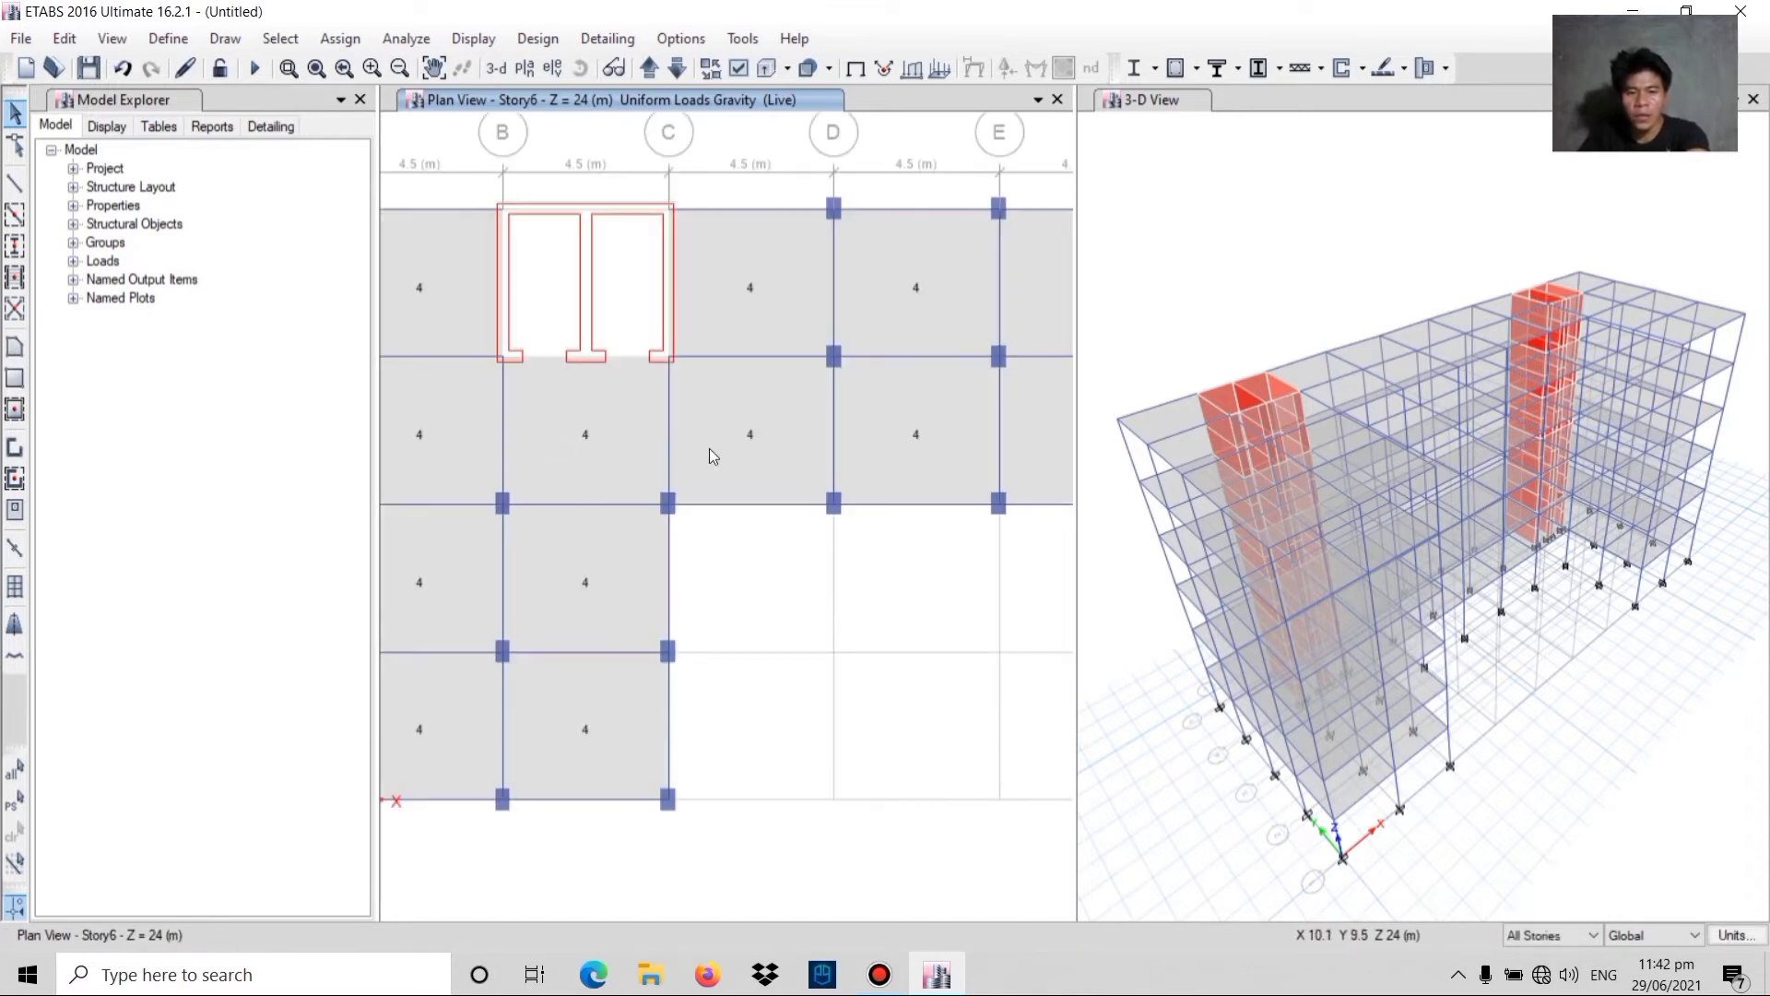
scroll(710, 448, "down", 4)
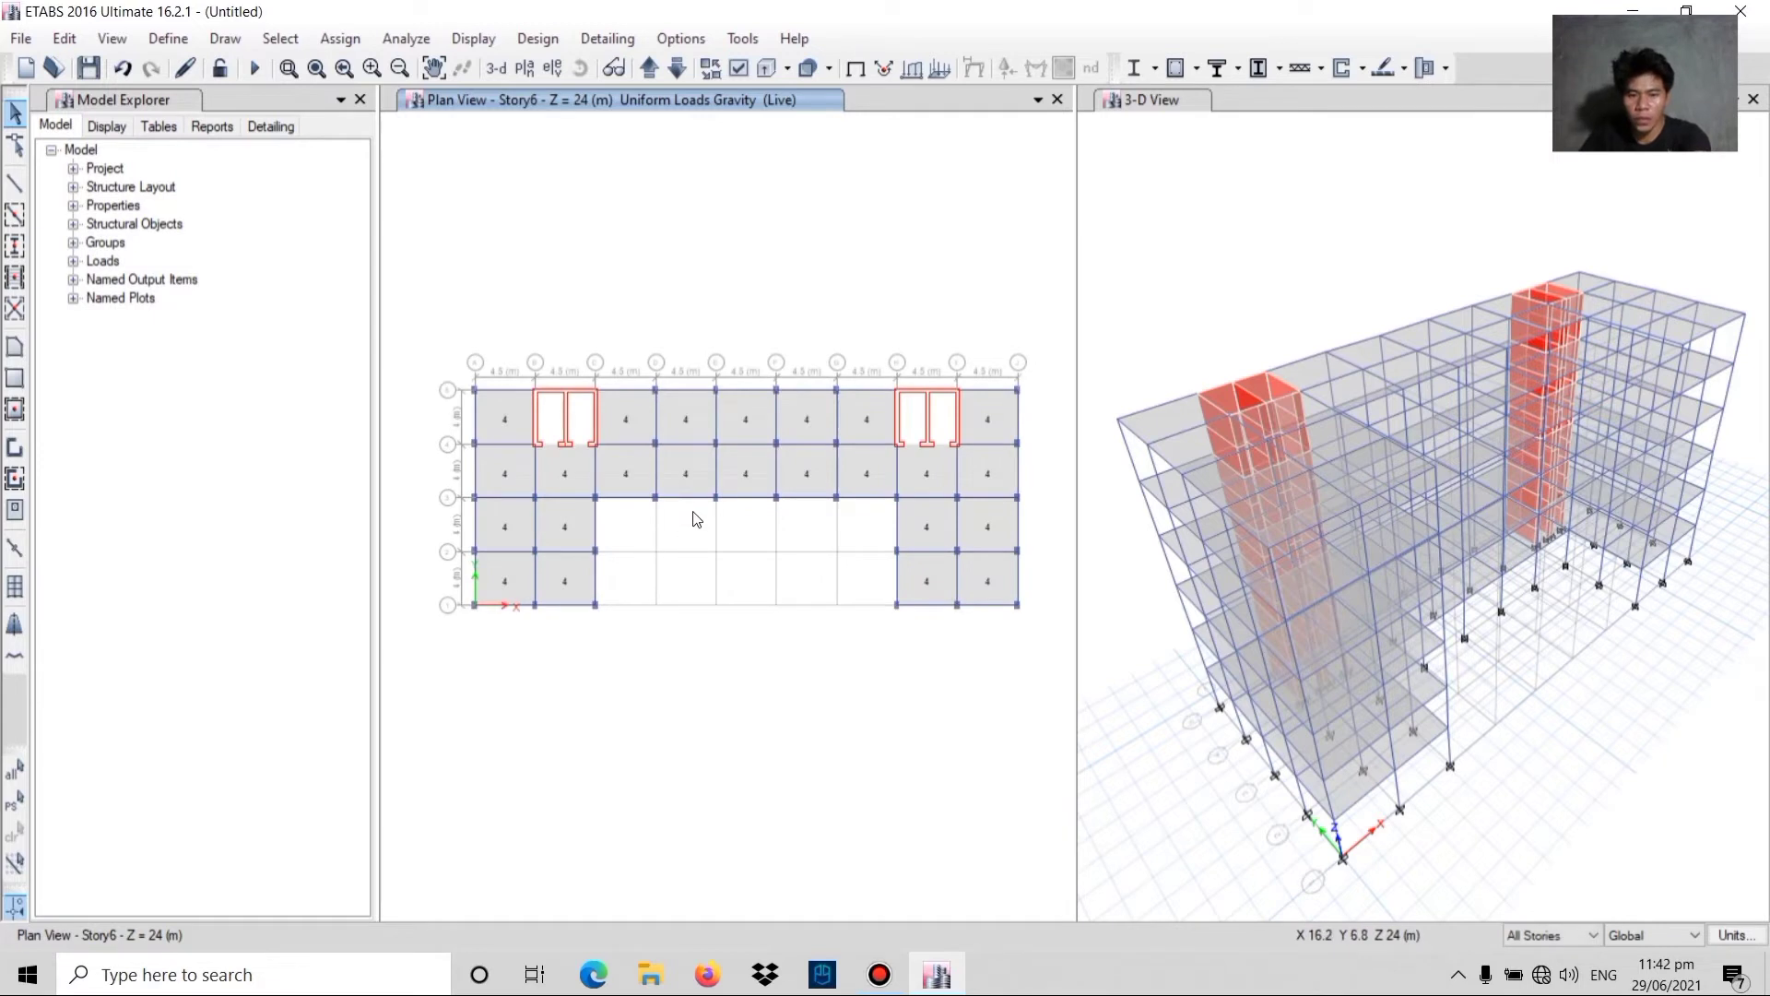
middle_click_drag(552, 426, 554, 427)
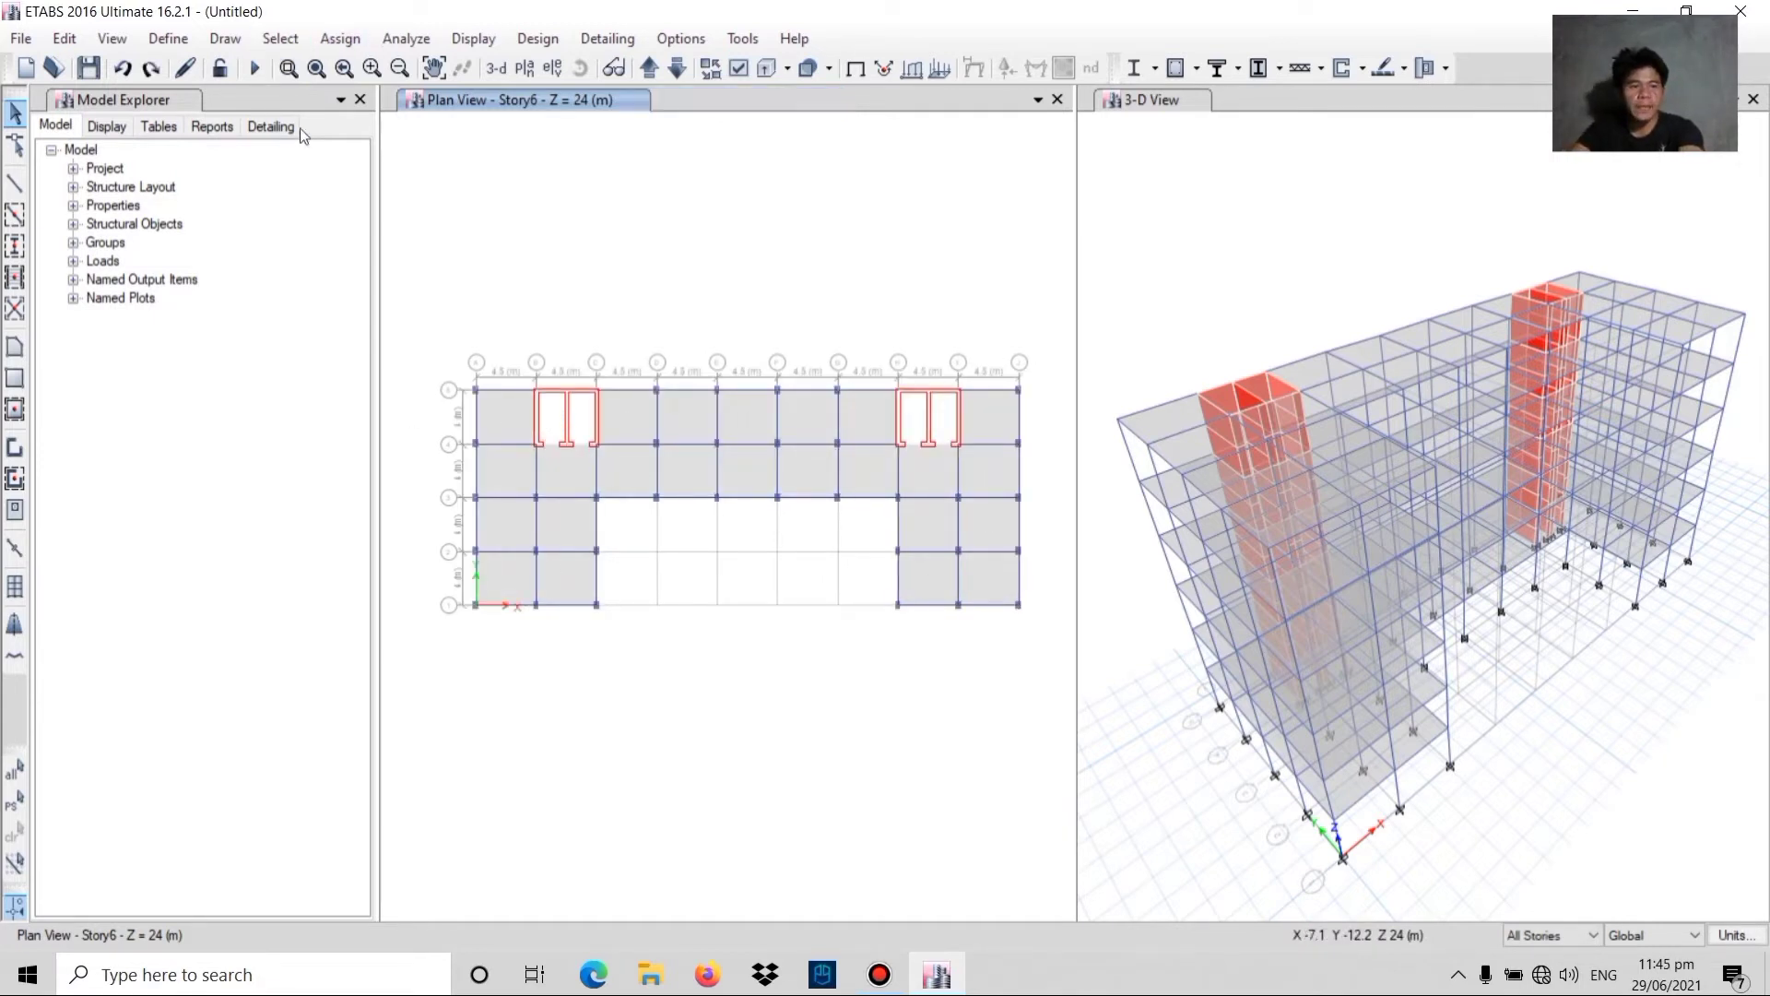
- Add layer B design strips with middle strips along the Y grid lines on Story6, using automatic strip width
left_click(66, 38)
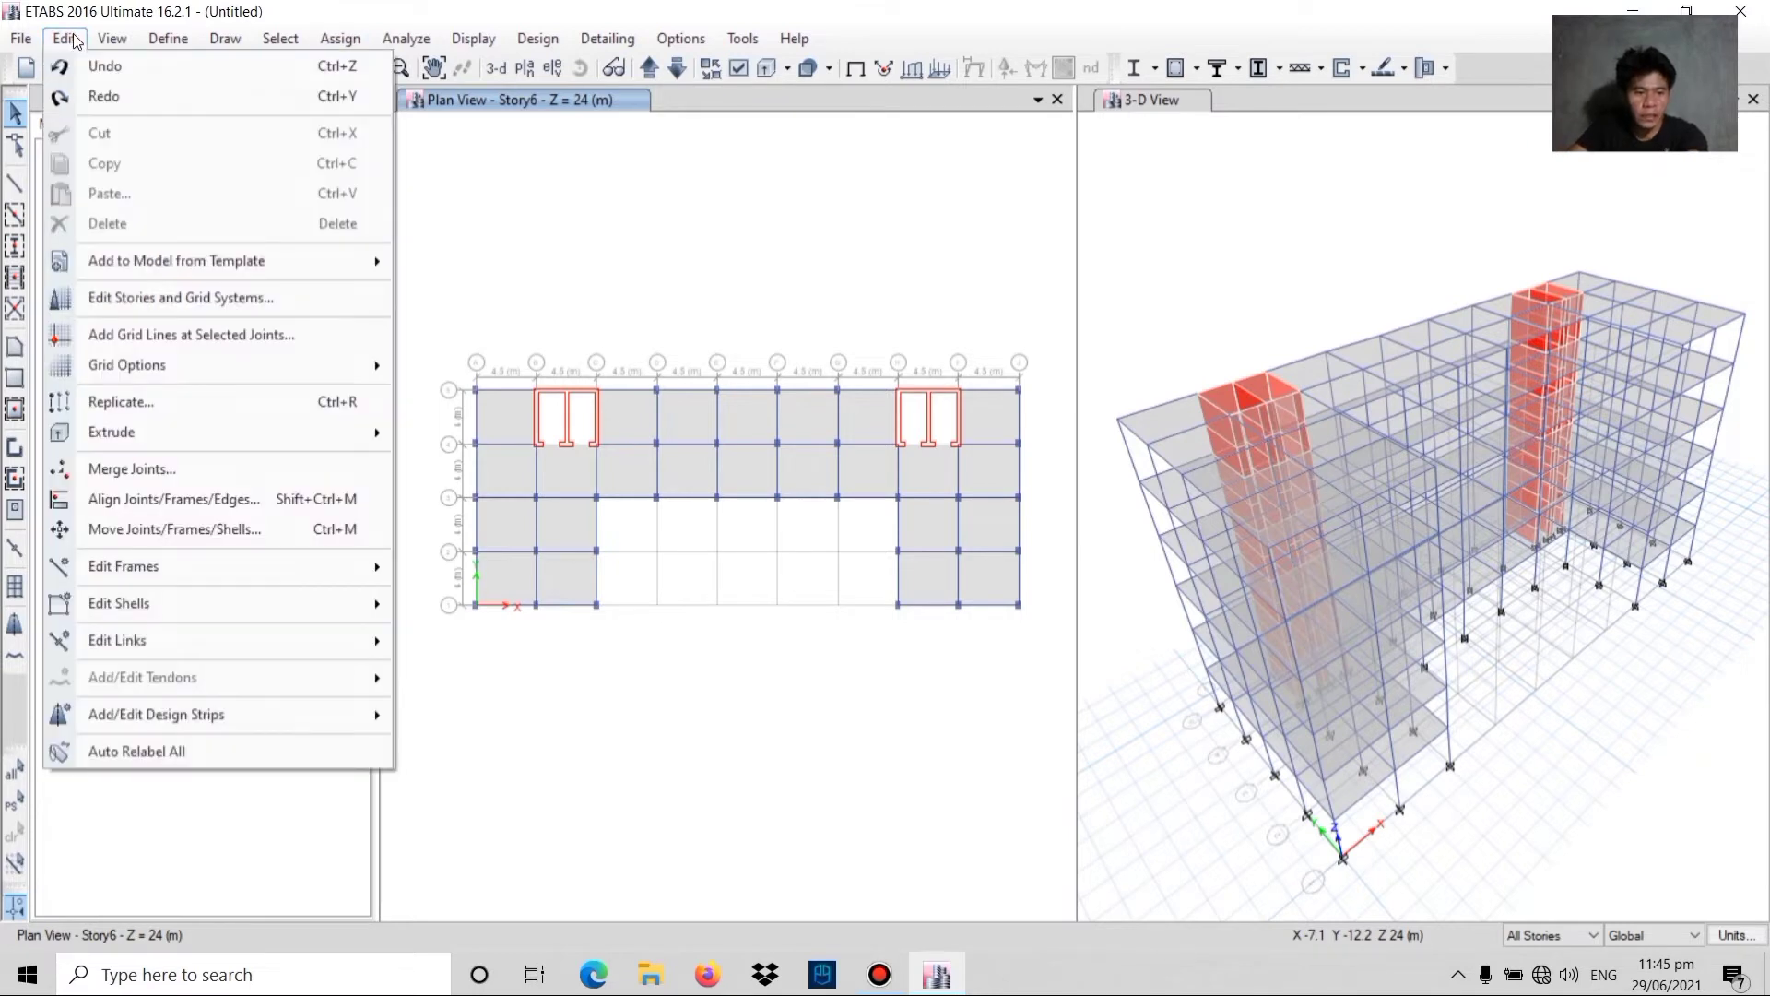
mouse_move(129, 716)
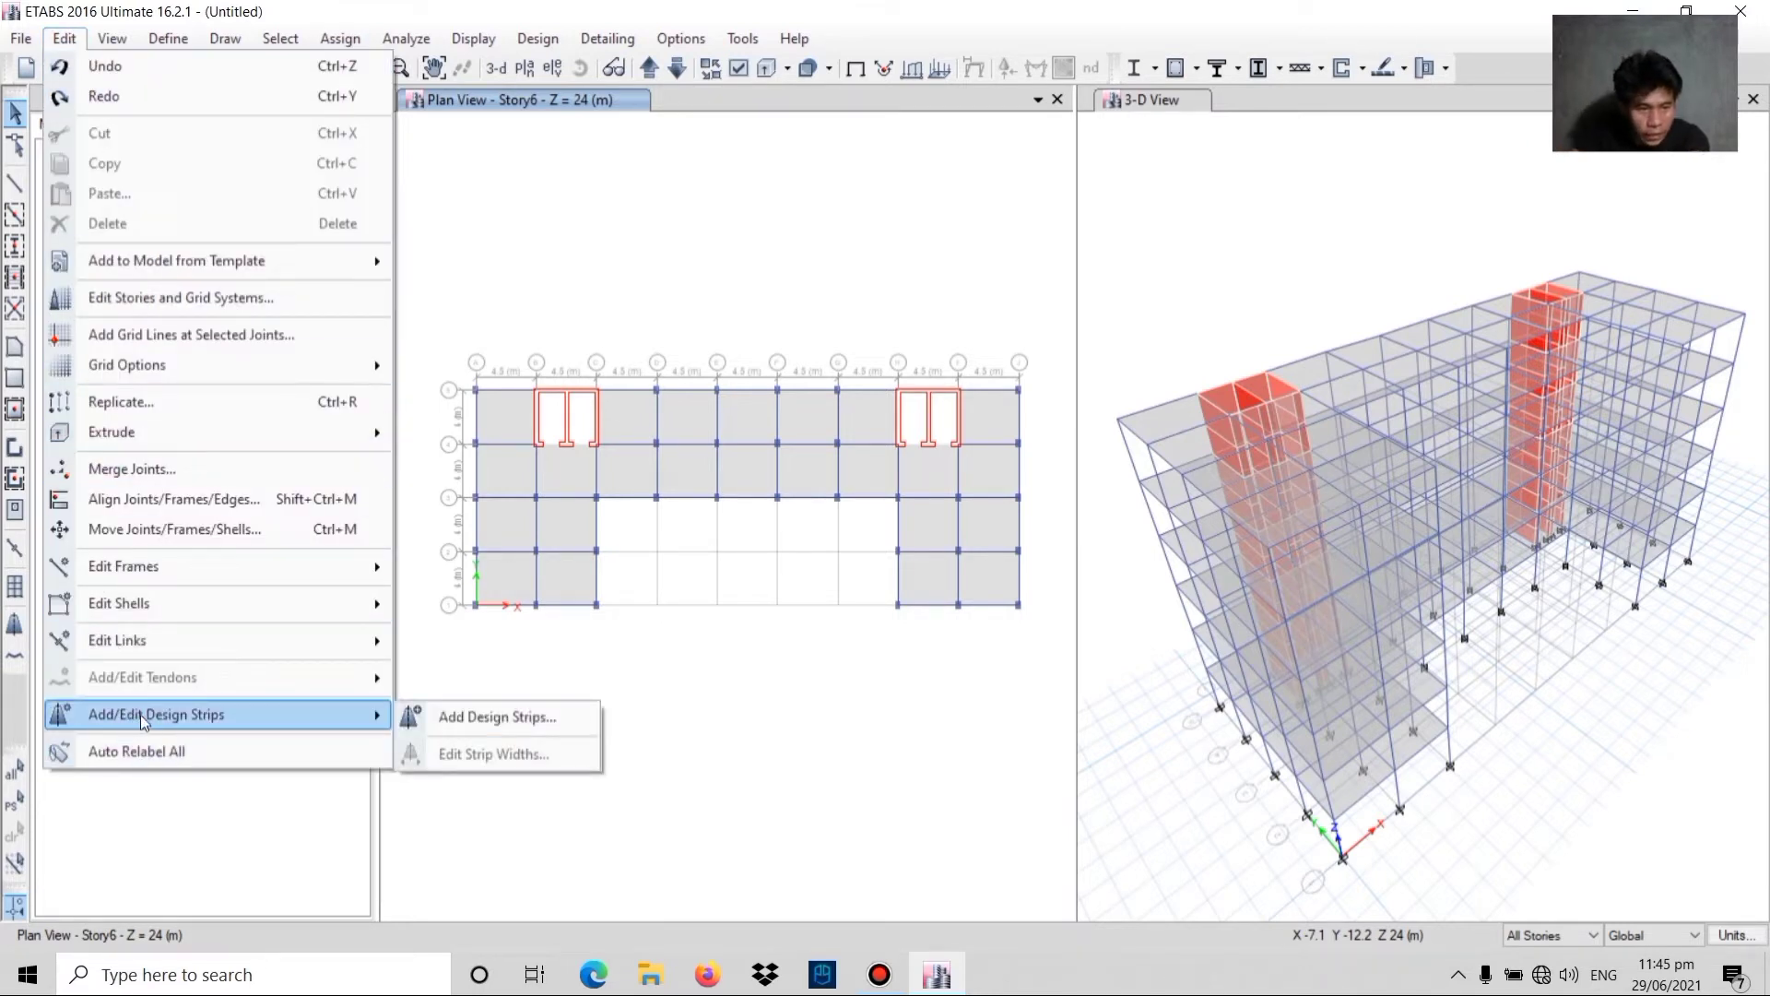
left_click(446, 724)
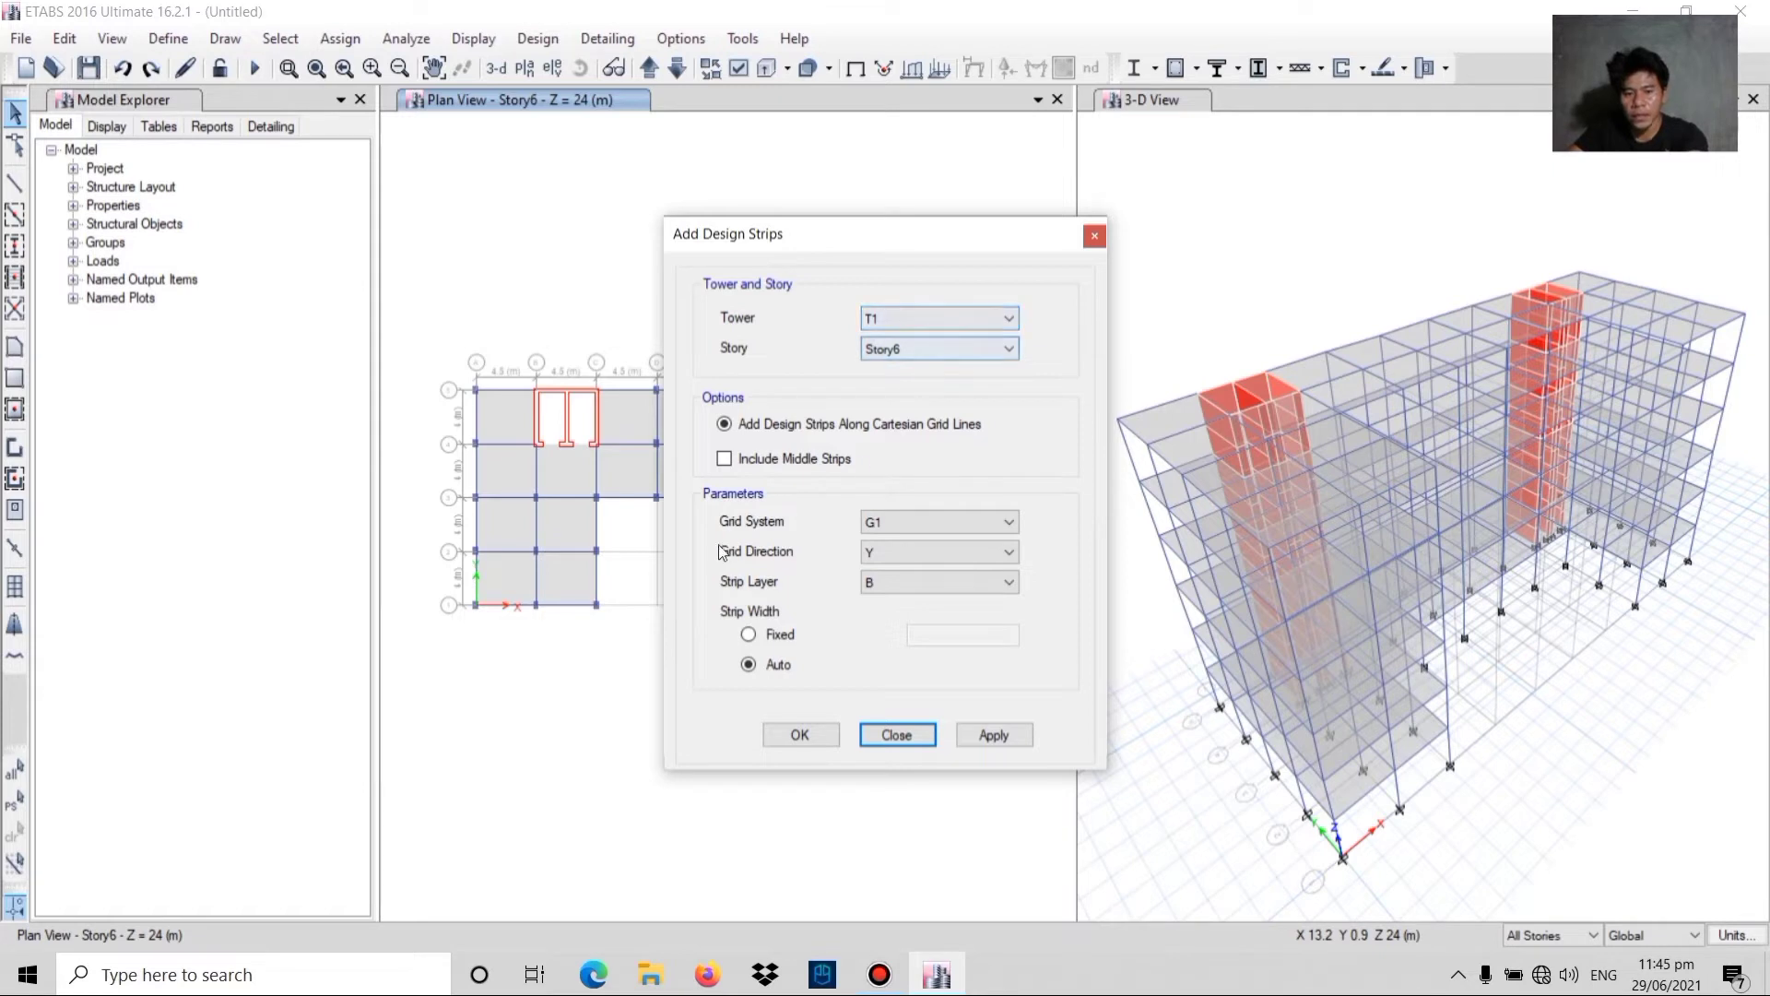
left_click(725, 460)
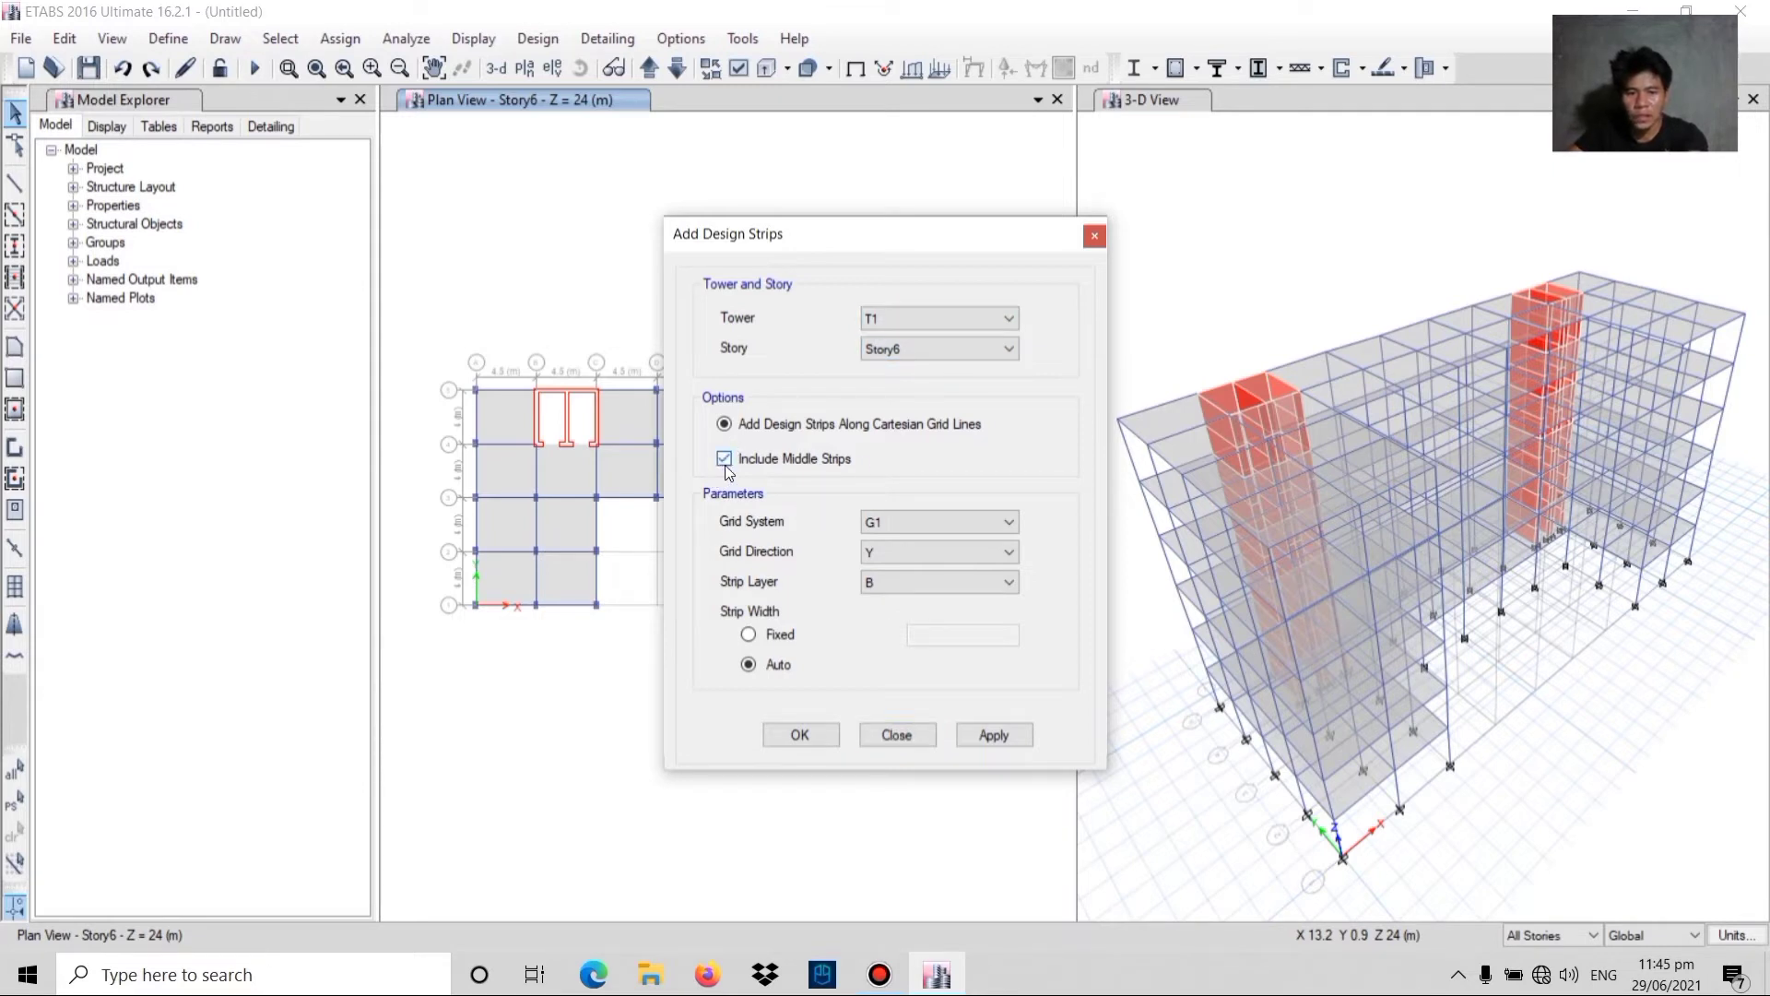
left_click(907, 551)
left_click(907, 550)
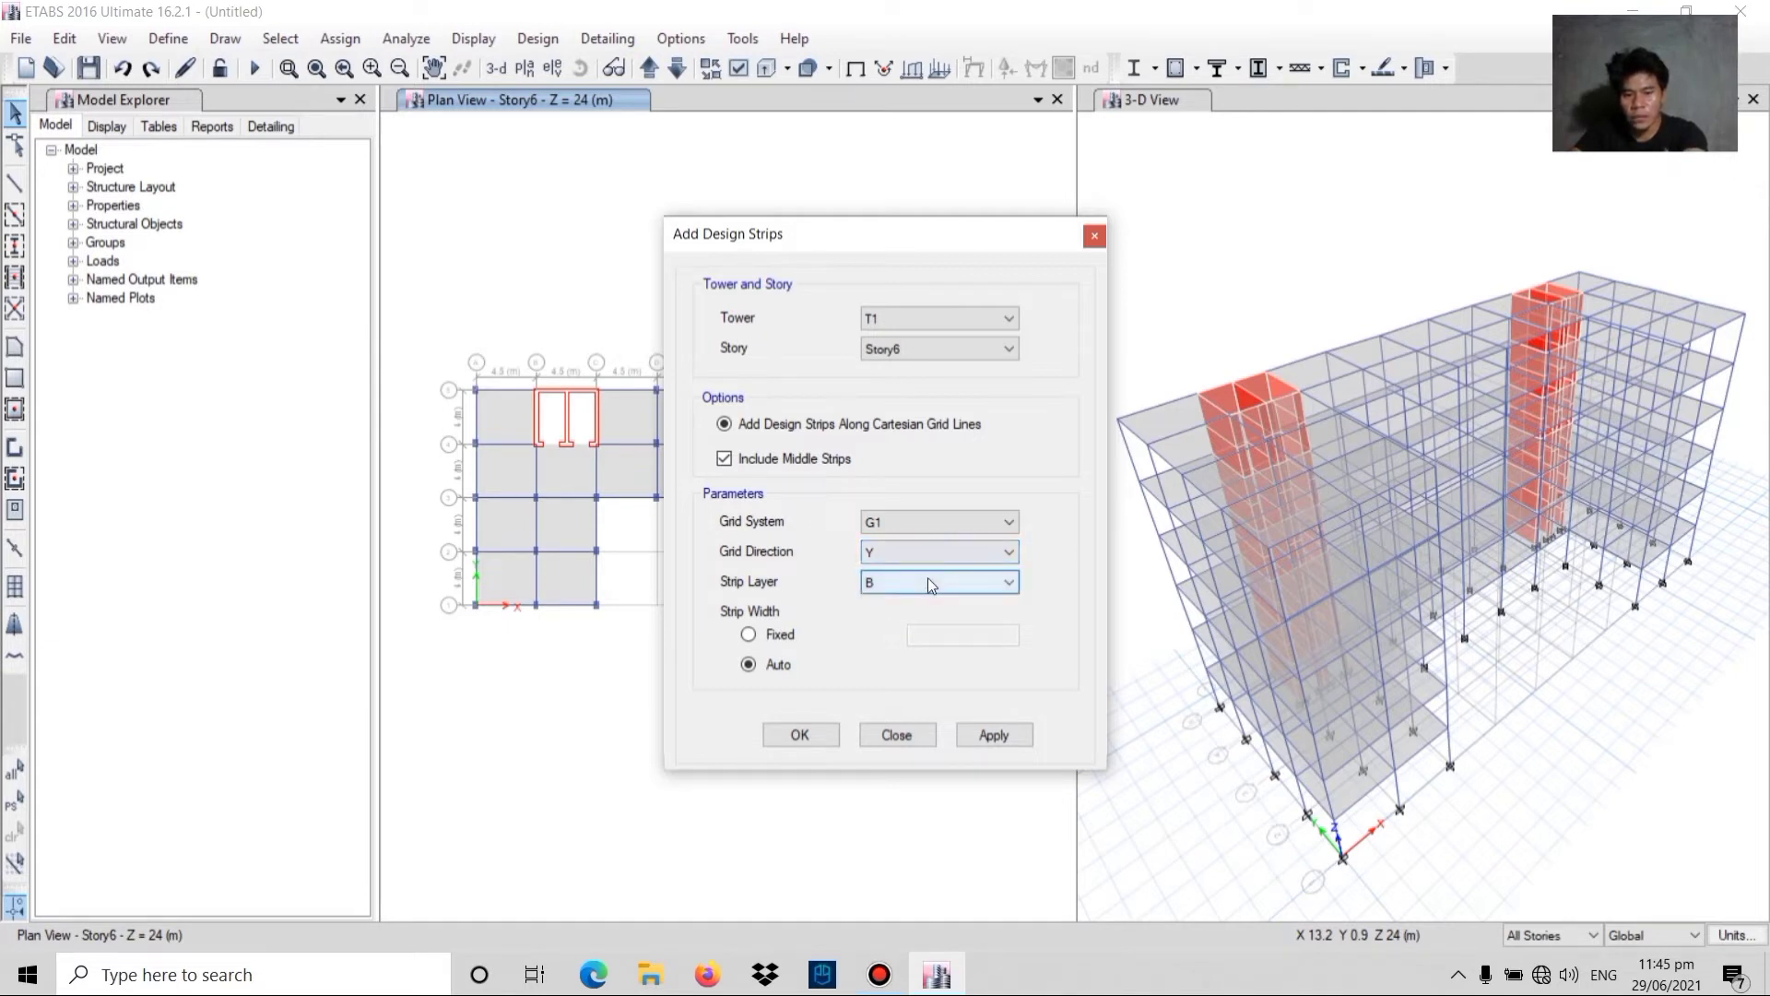
left_click(1001, 736)
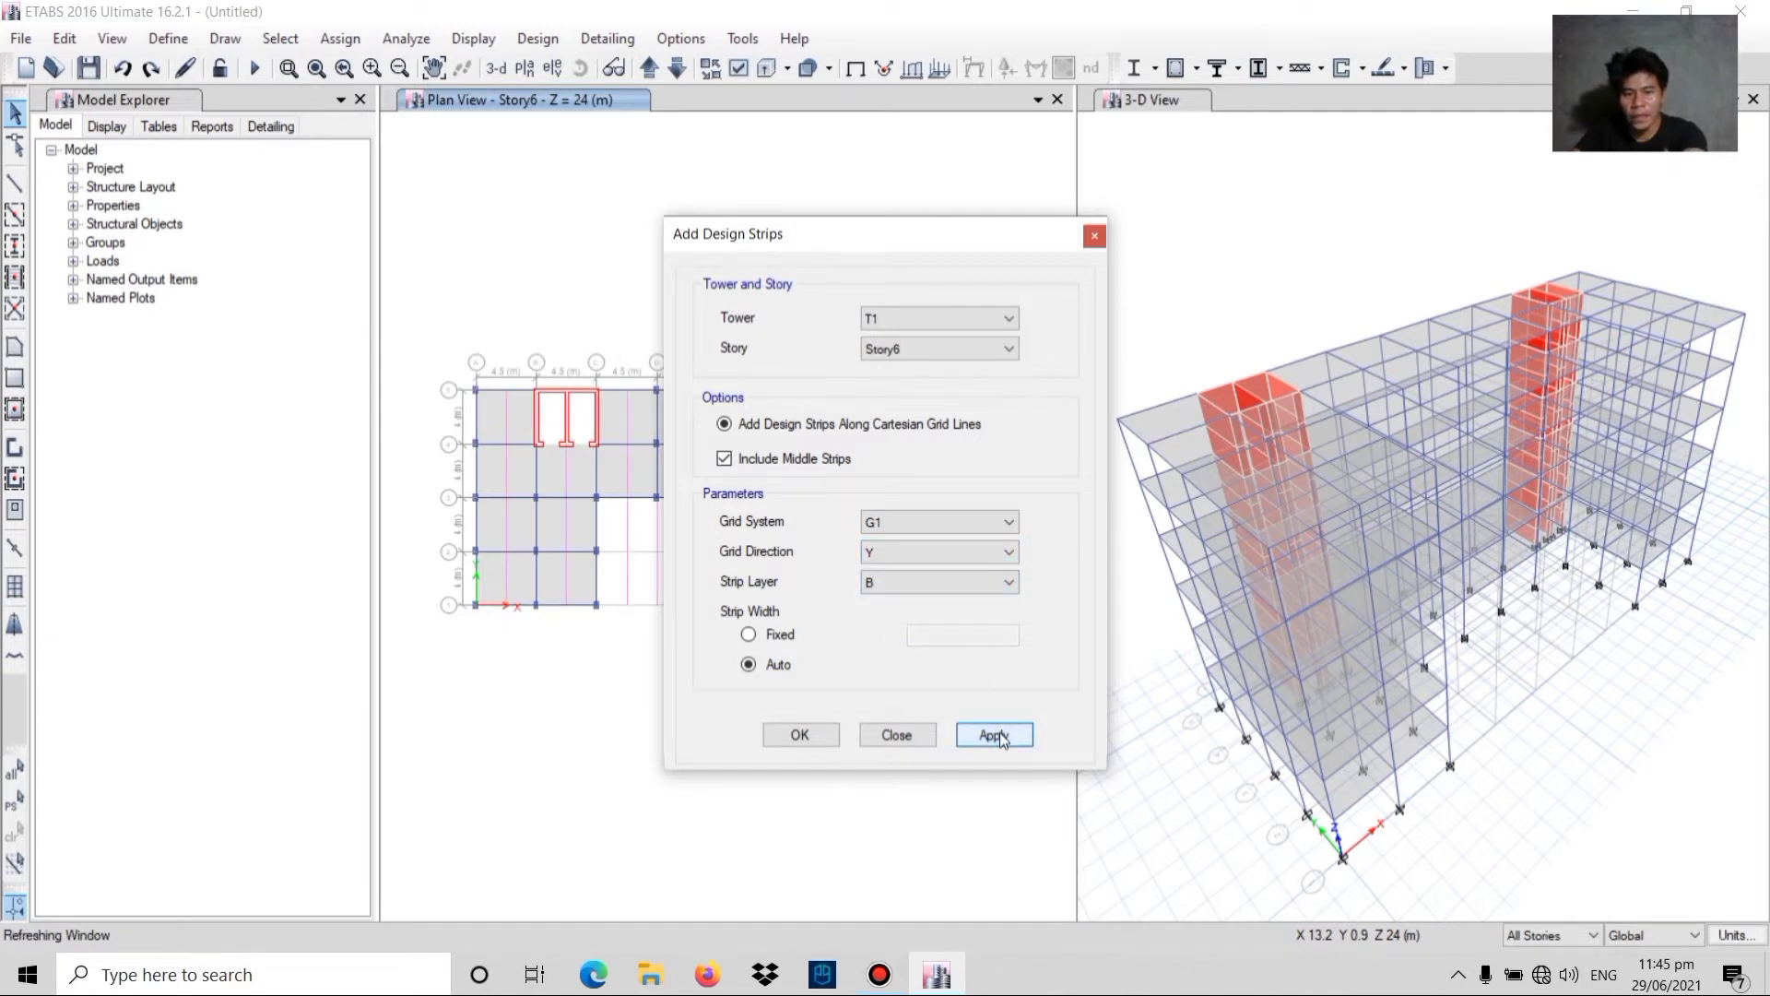
- Add layer A design strips with middle strips along the X grid lines on Story6, using automatic strip width
left_click(915, 554)
left_click(900, 577)
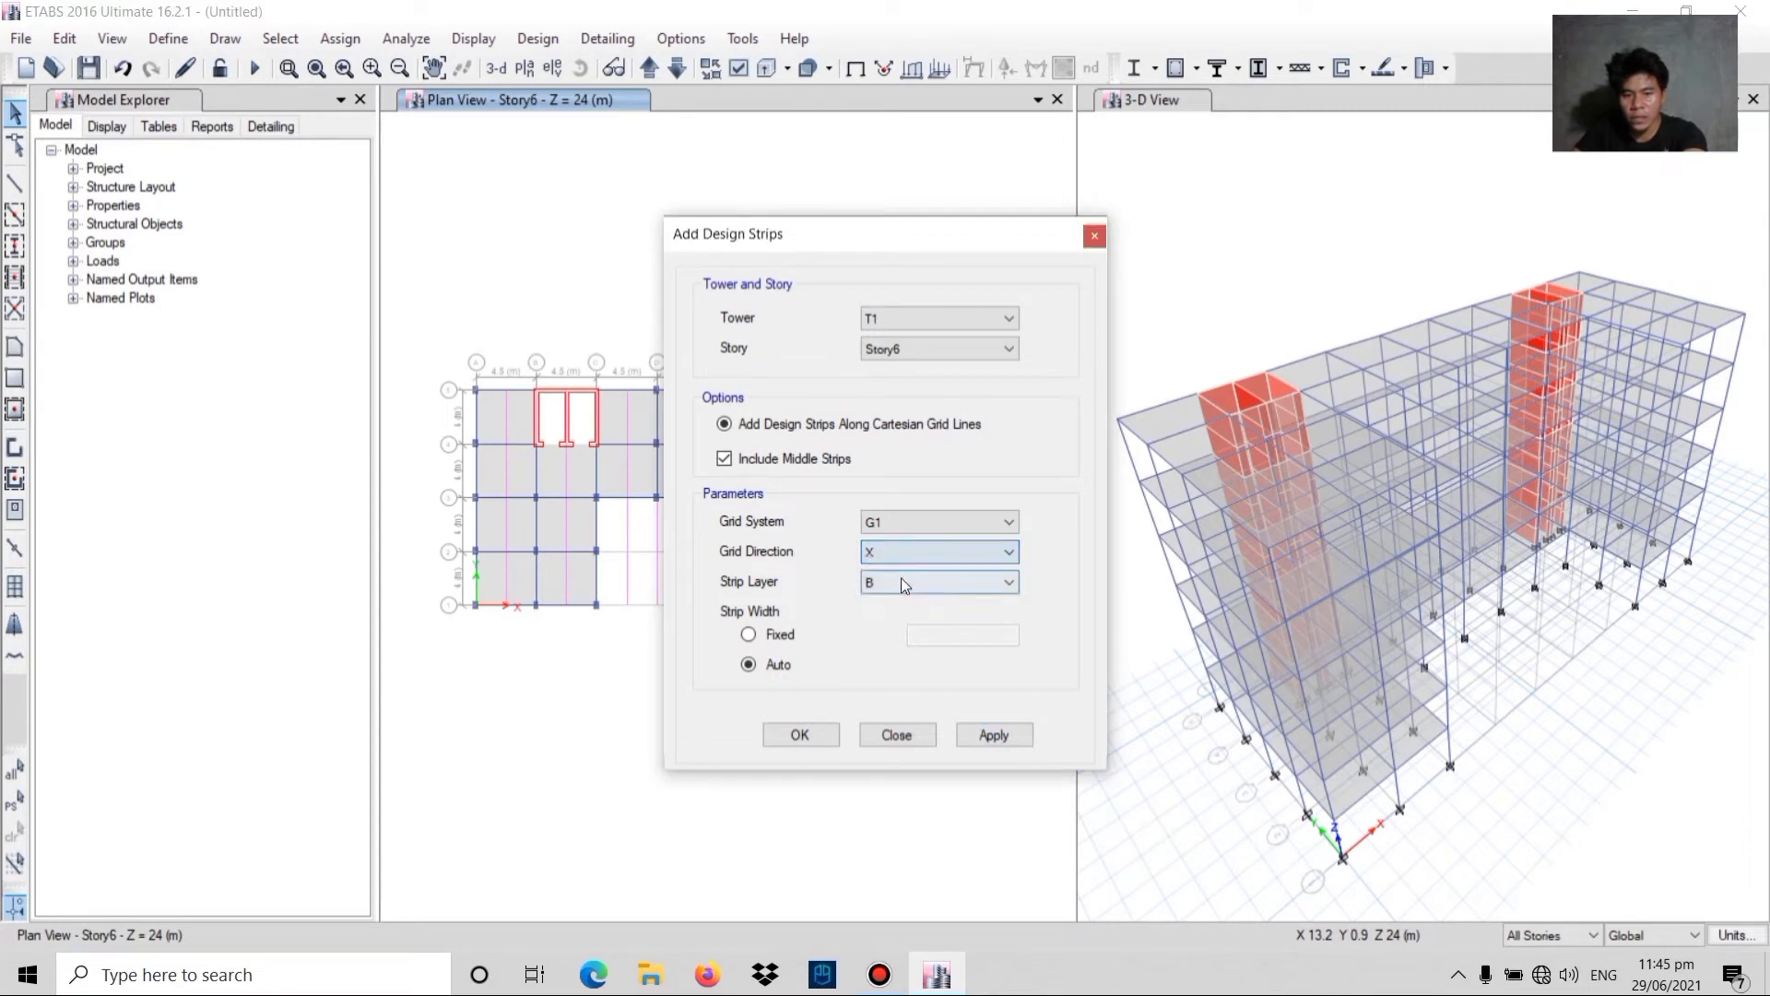
left_click(888, 583)
left_click(890, 600)
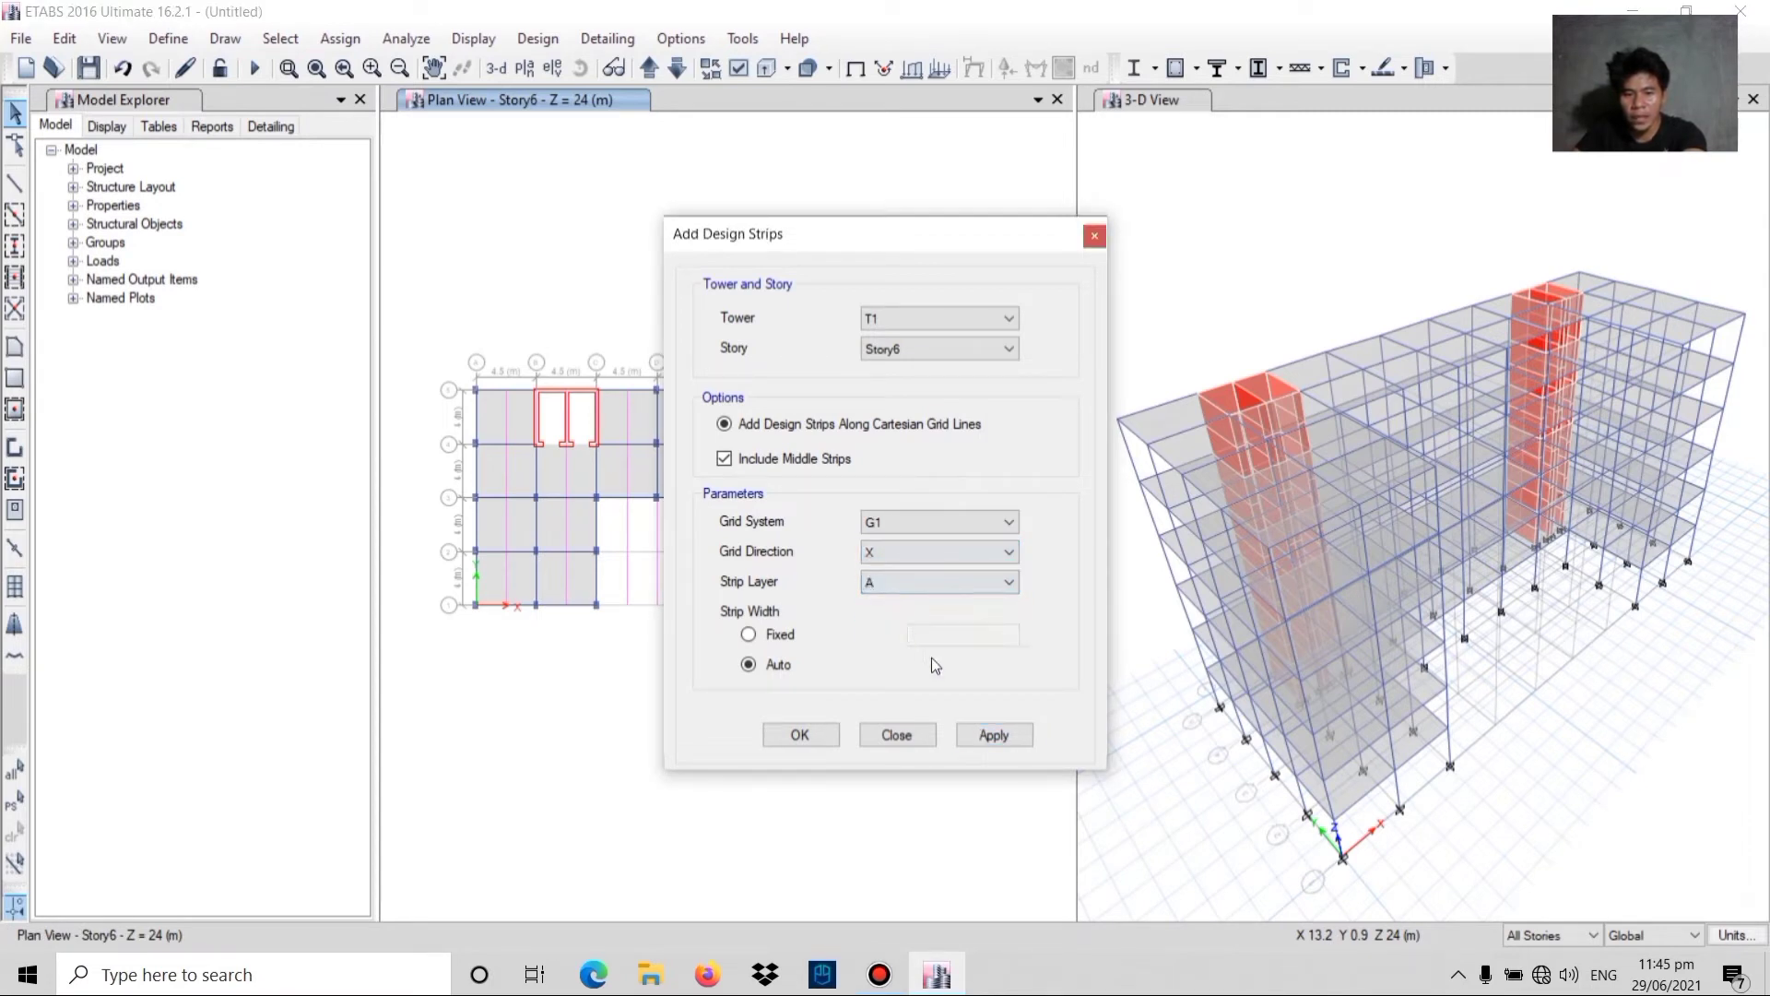
left_click(1003, 734)
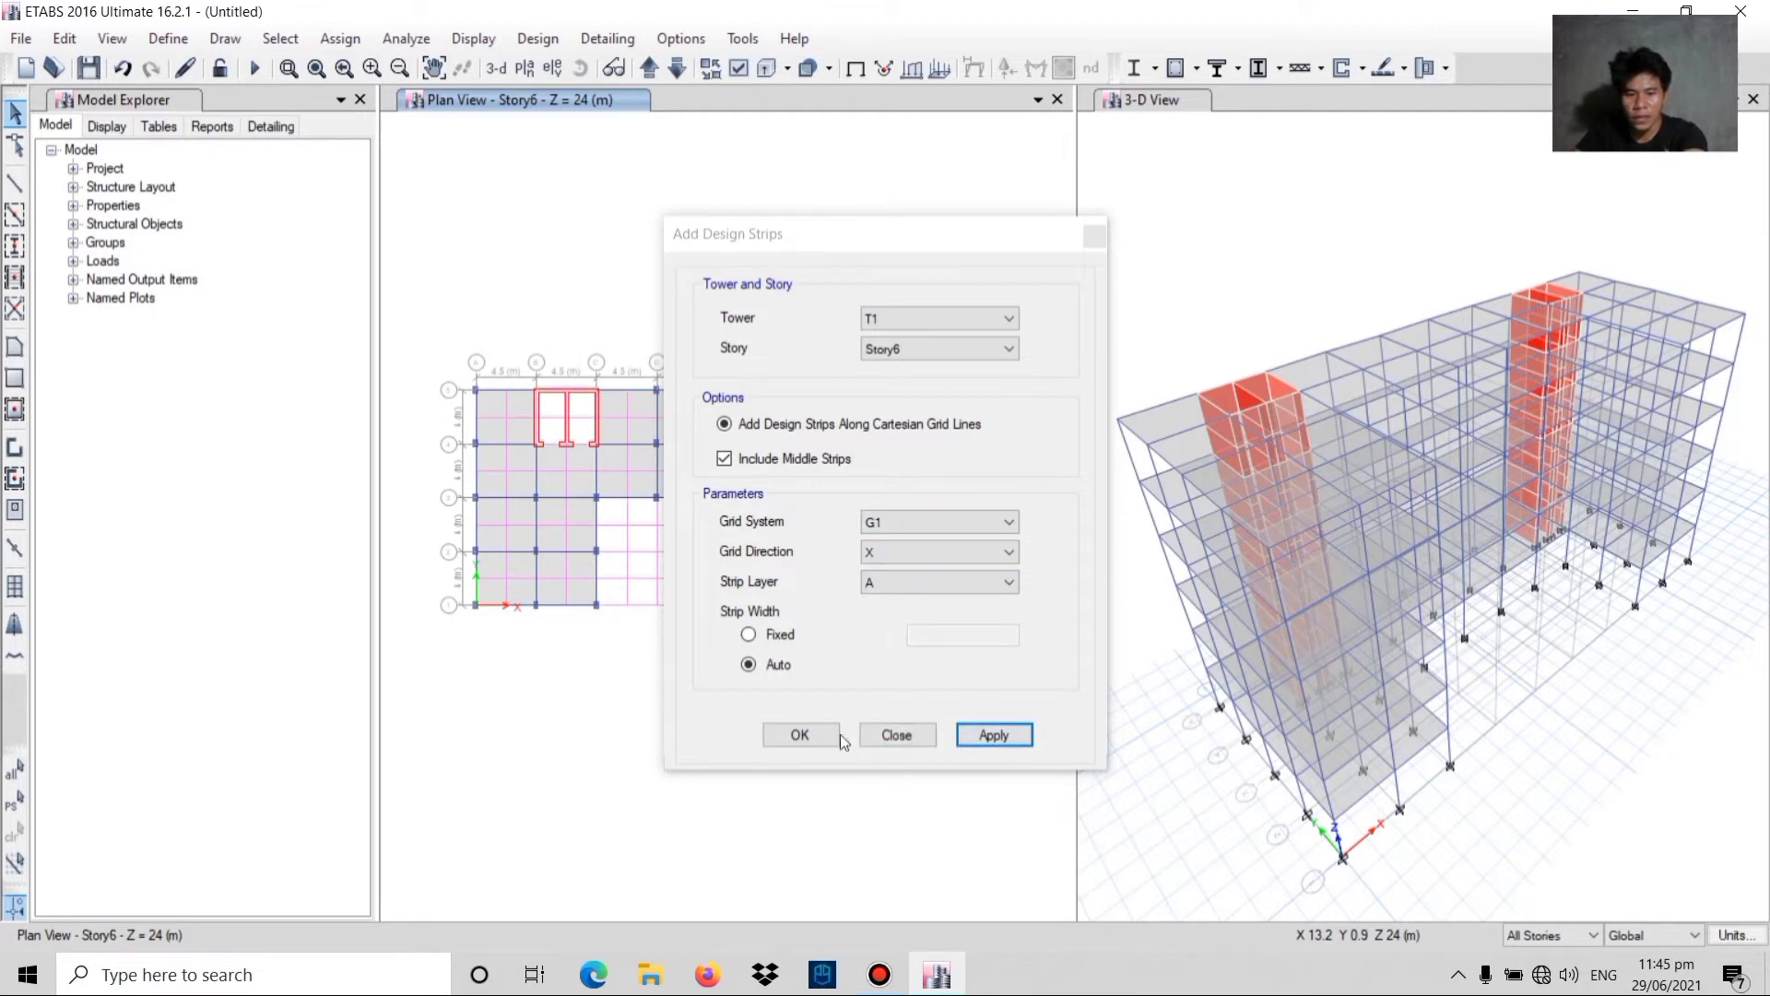
left_click(889, 733)
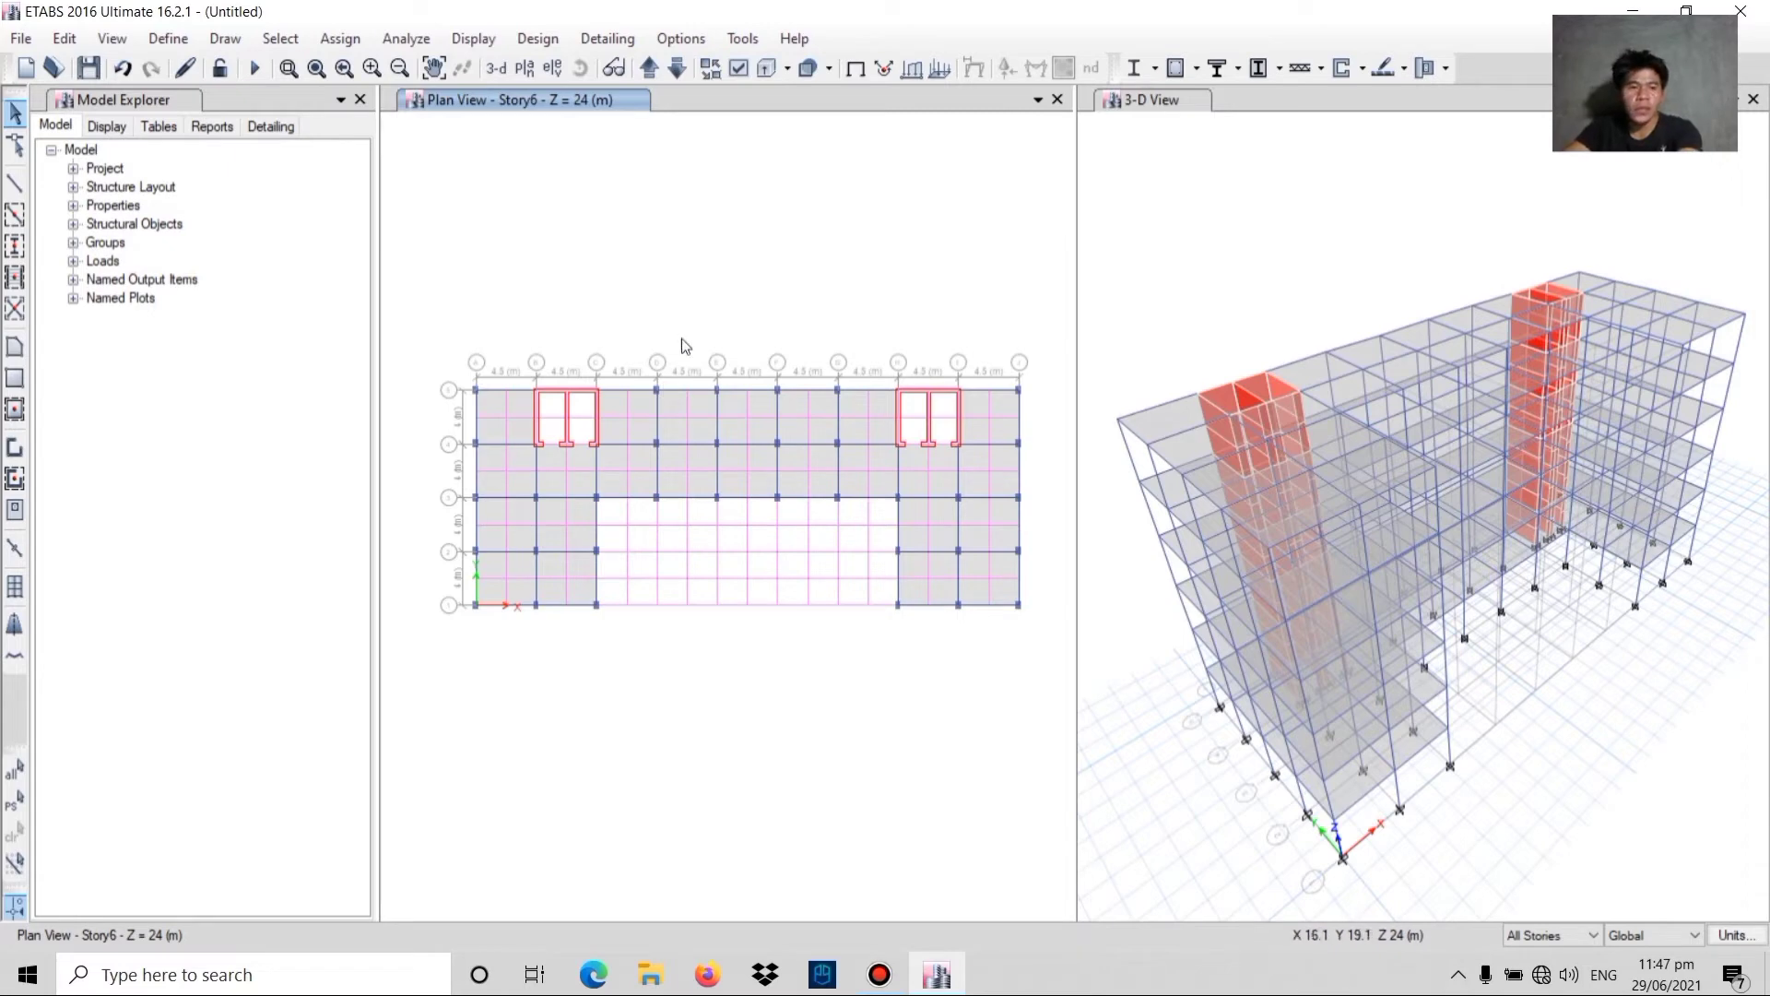
- Show the design strip widths in the Story6 plan view
left_click(109, 37)
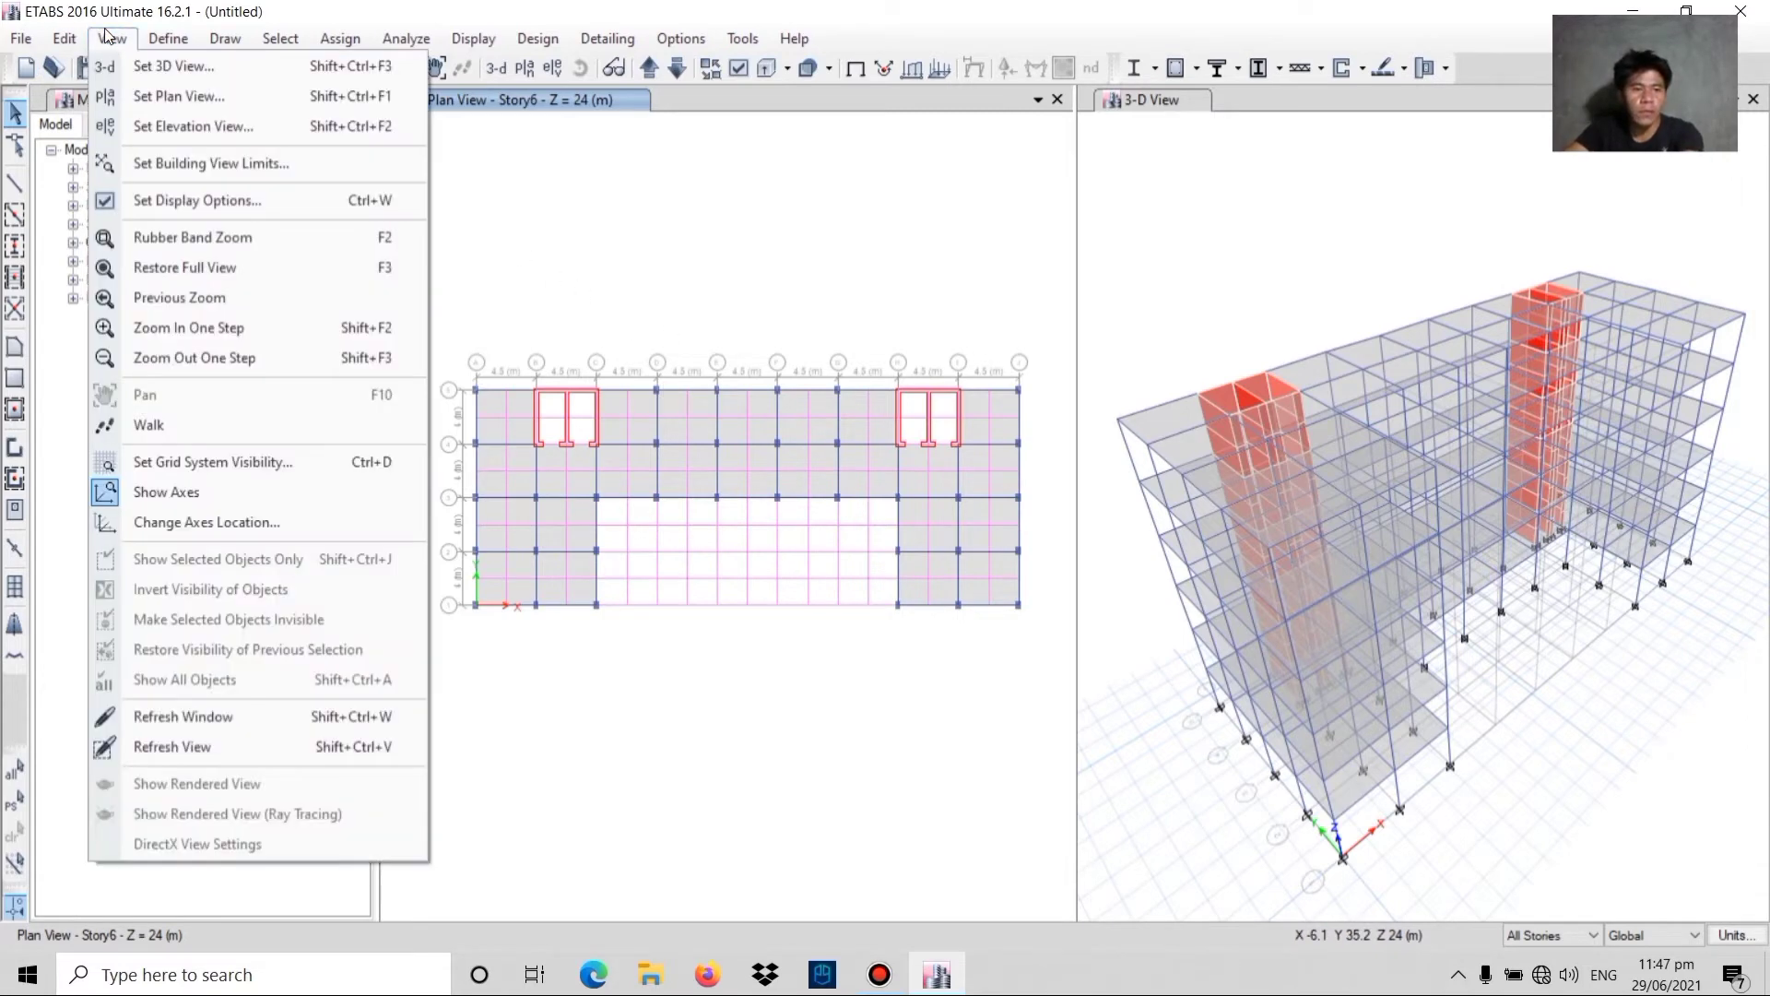
left_click(126, 35)
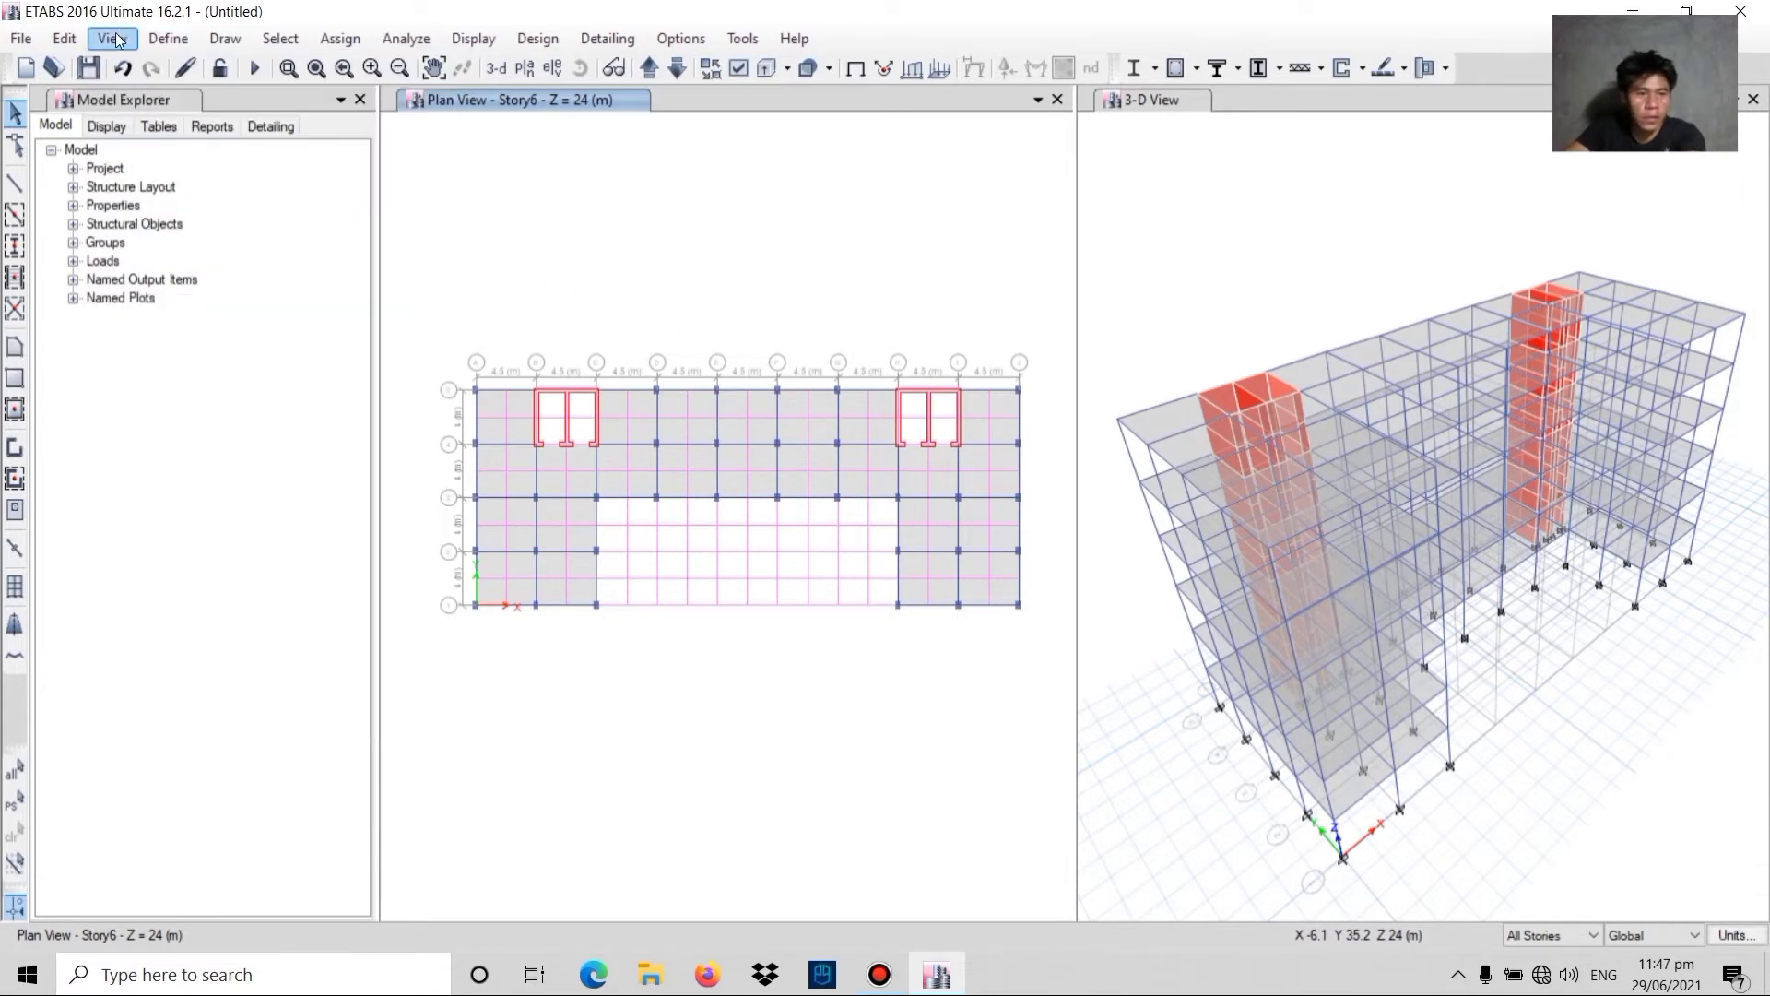
left_click(113, 39)
left_click(113, 39)
left_click(98, 41)
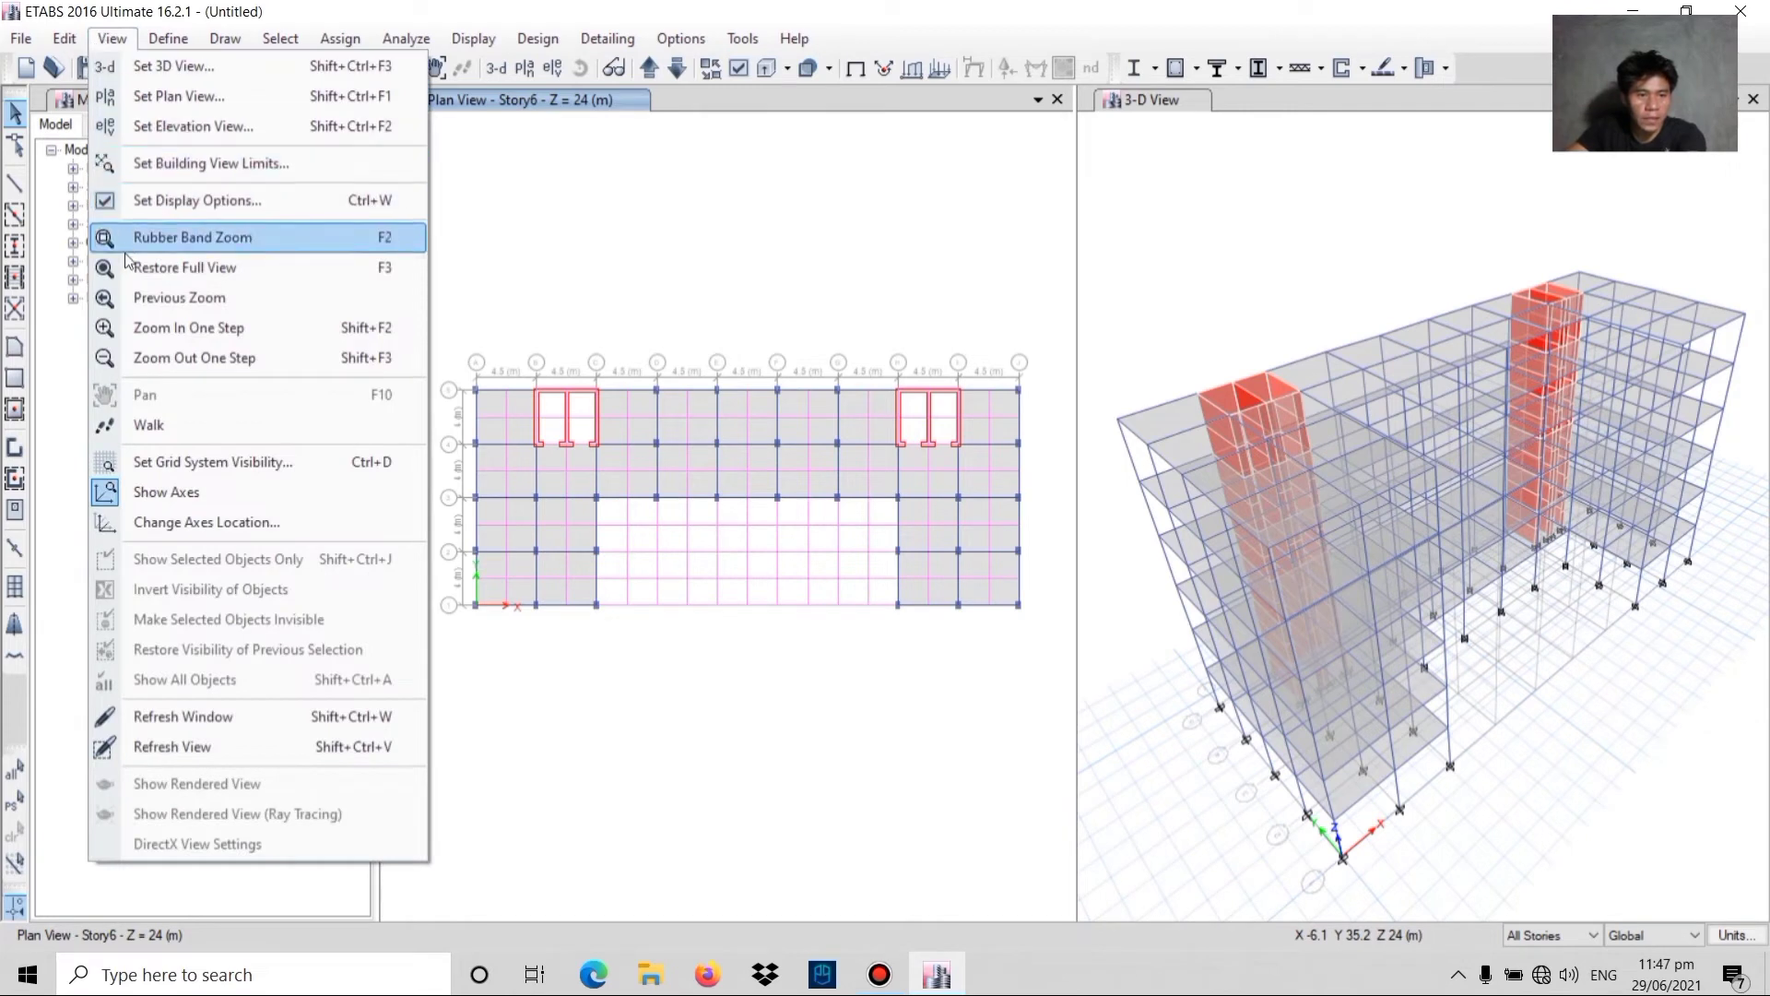
left_click(177, 204)
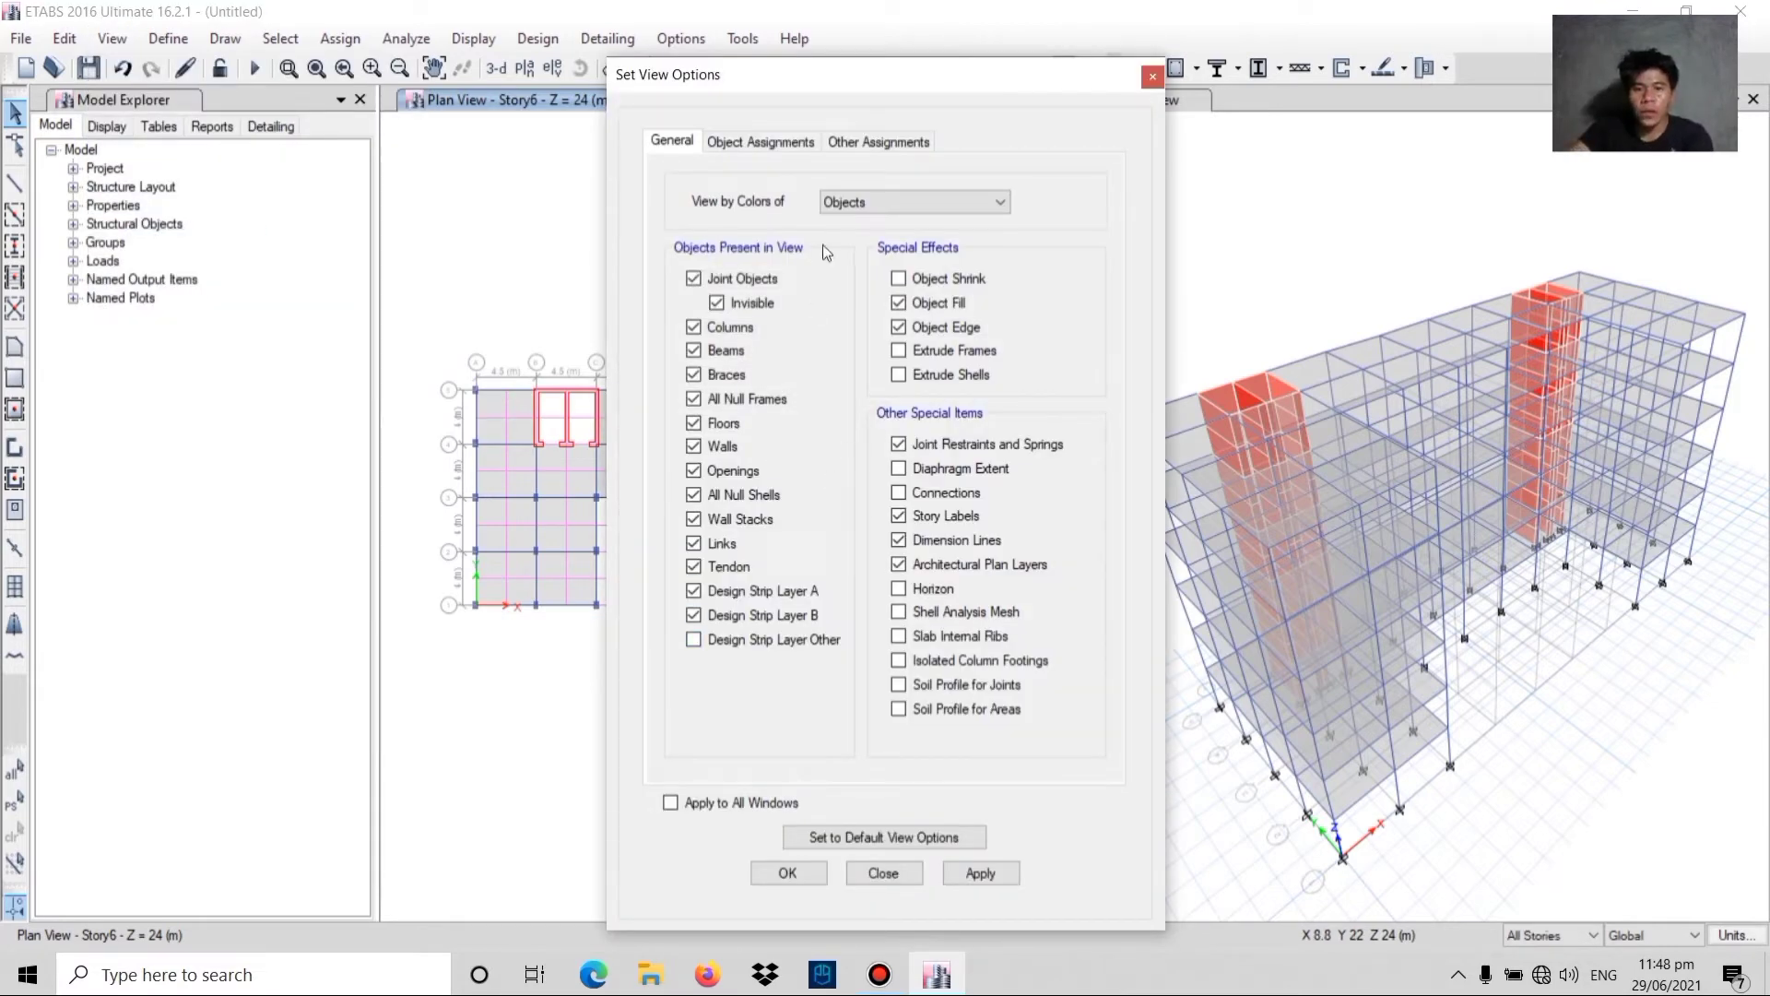
left_click(868, 142)
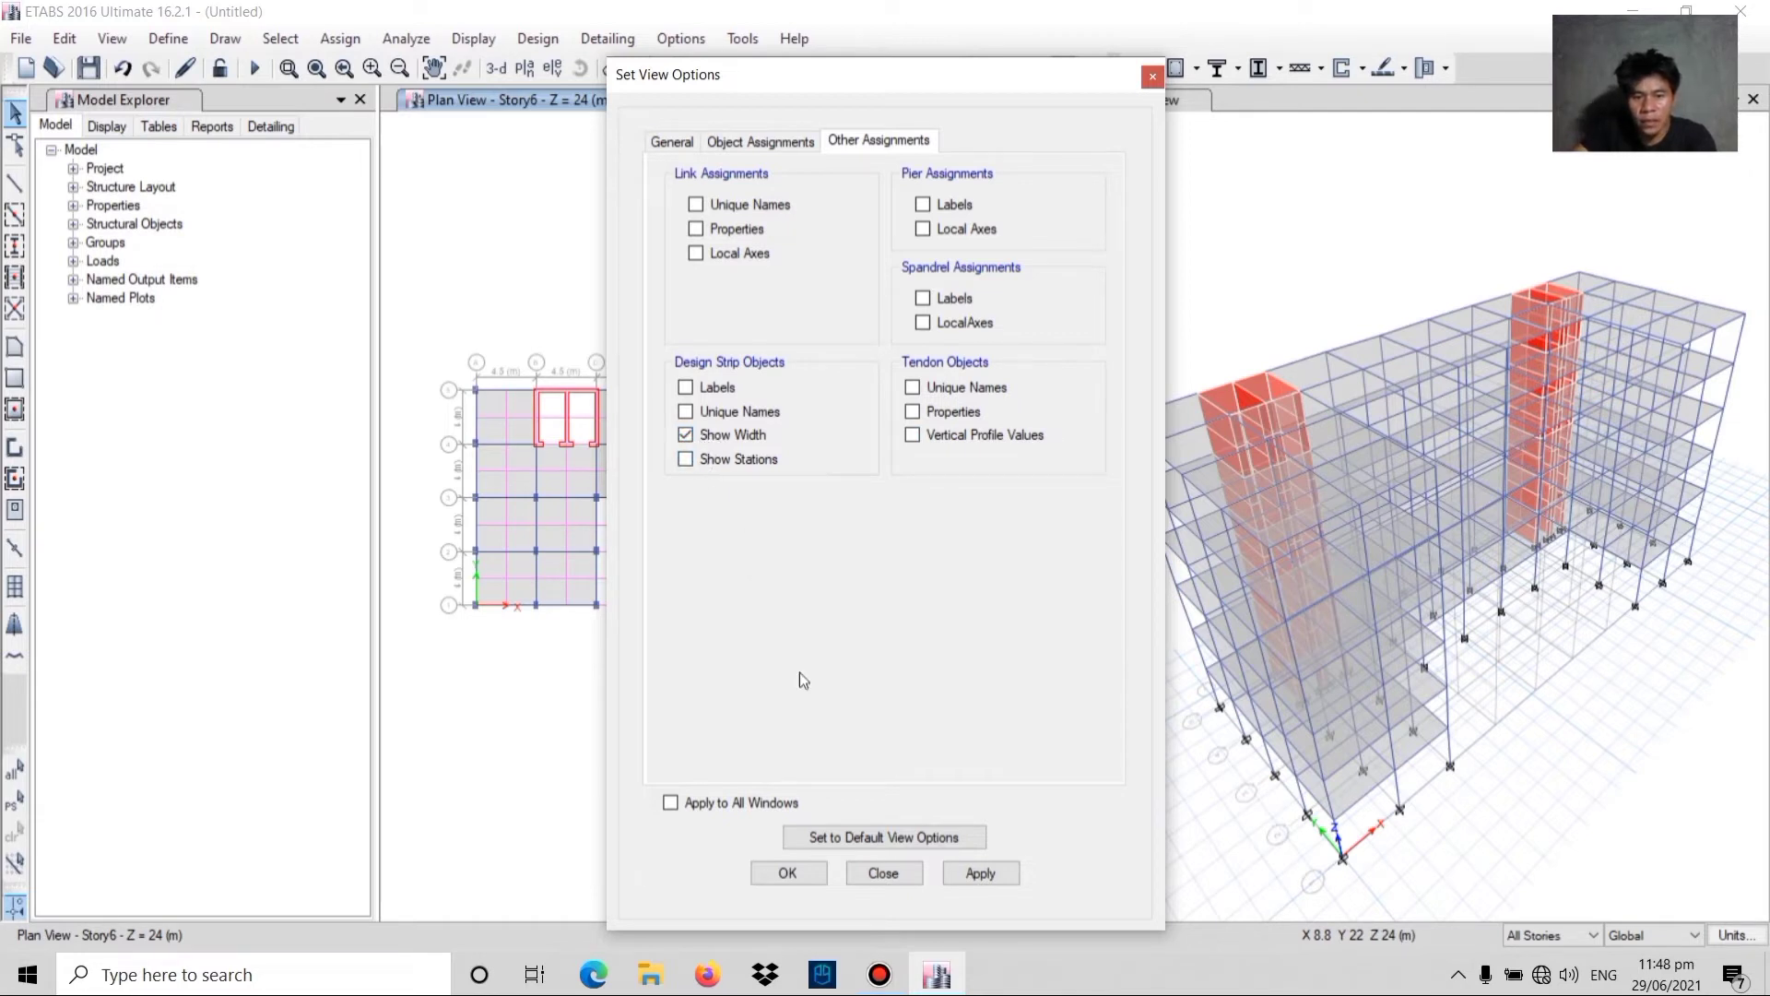
left_click(977, 876)
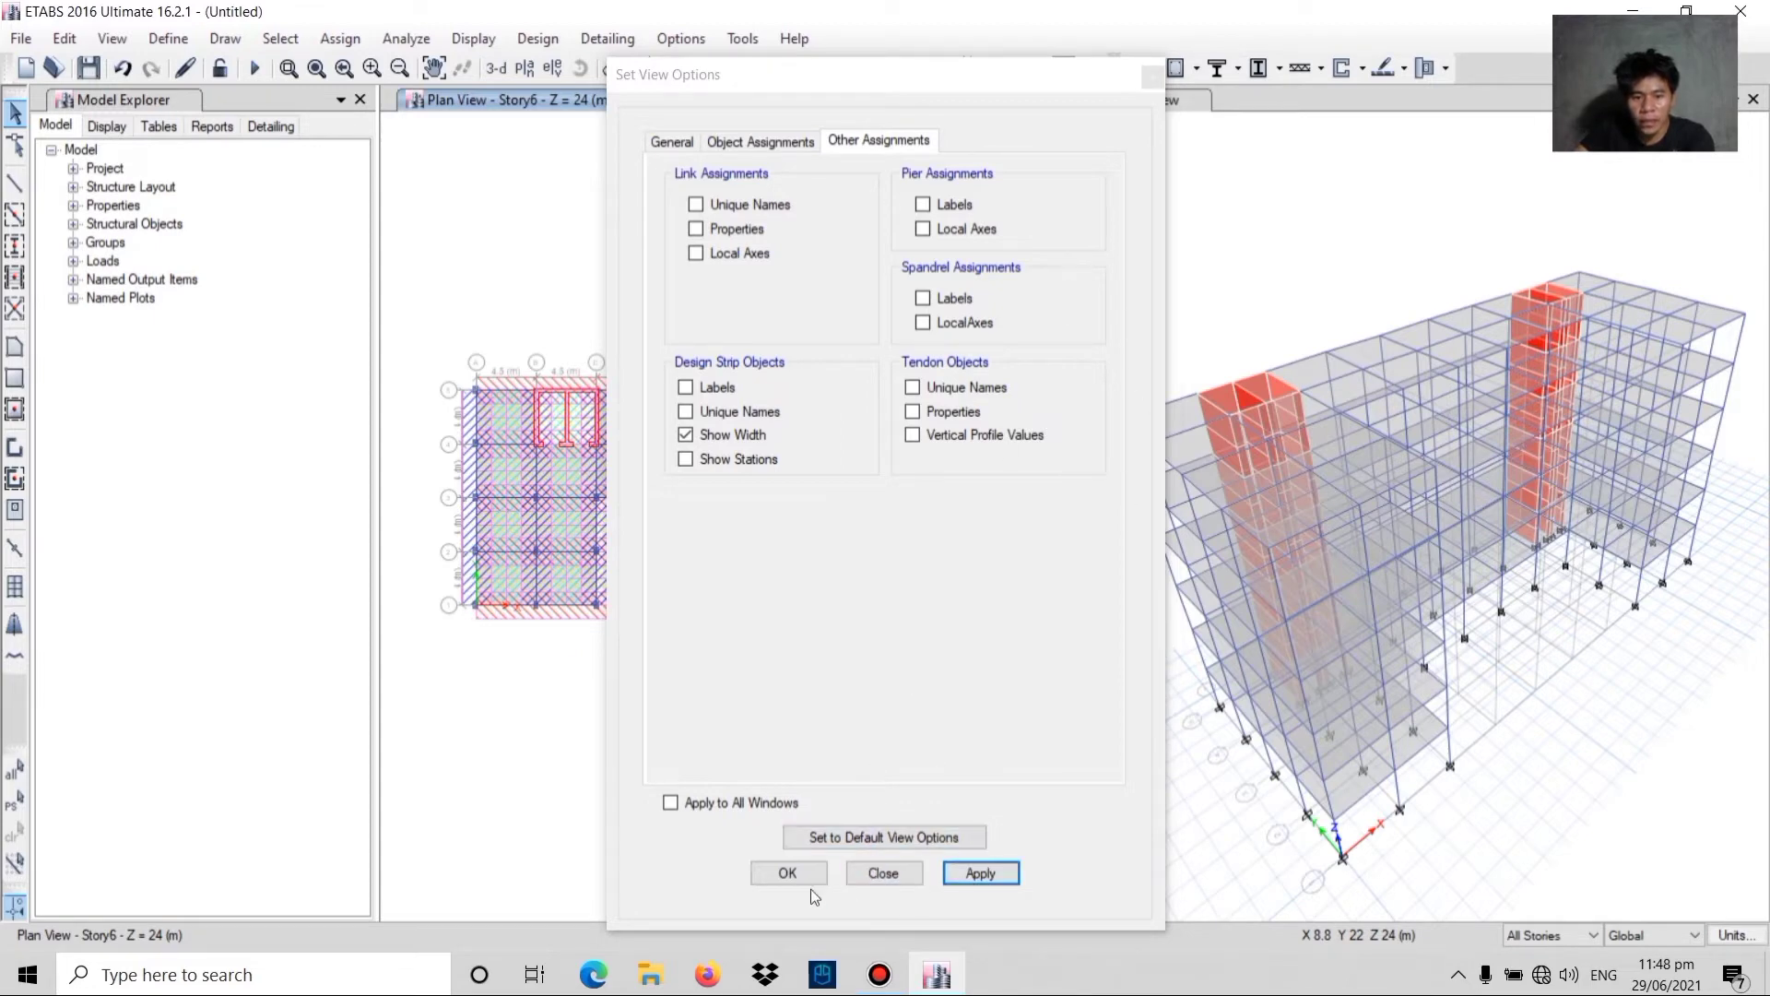
left_click(788, 871)
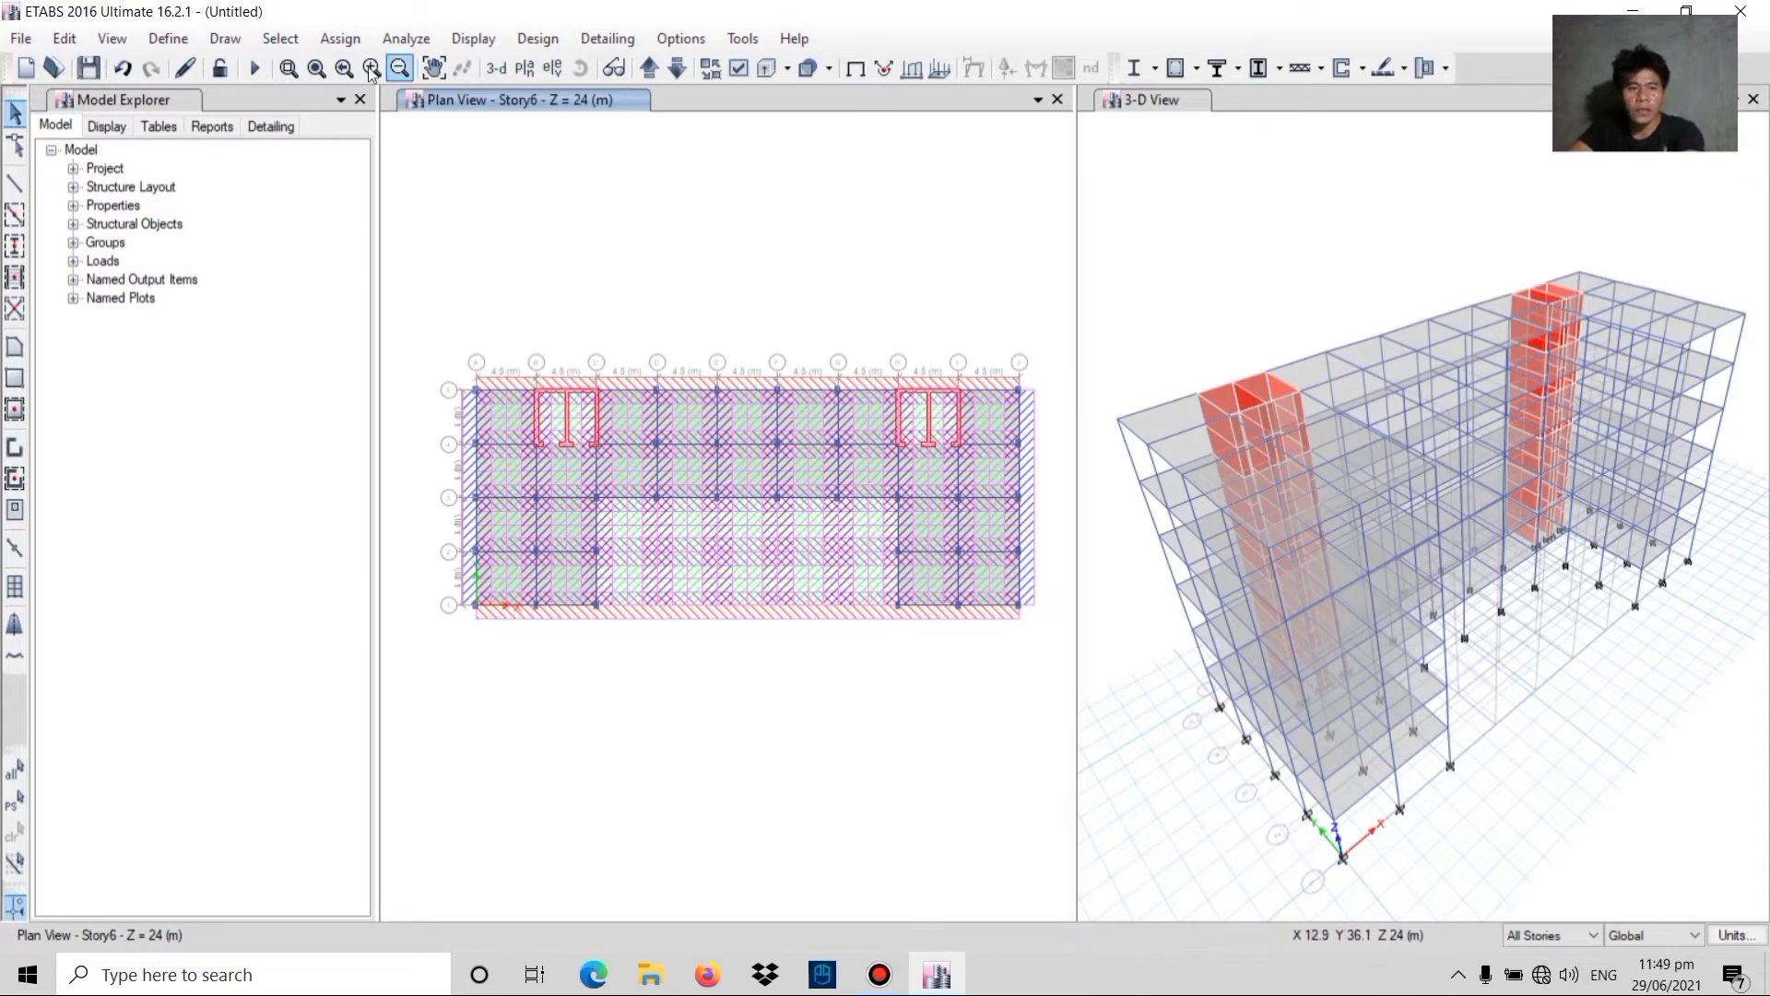
- Try to remove the strip width hatching from the plan view by clearing the display of assigns
left_click(340, 38)
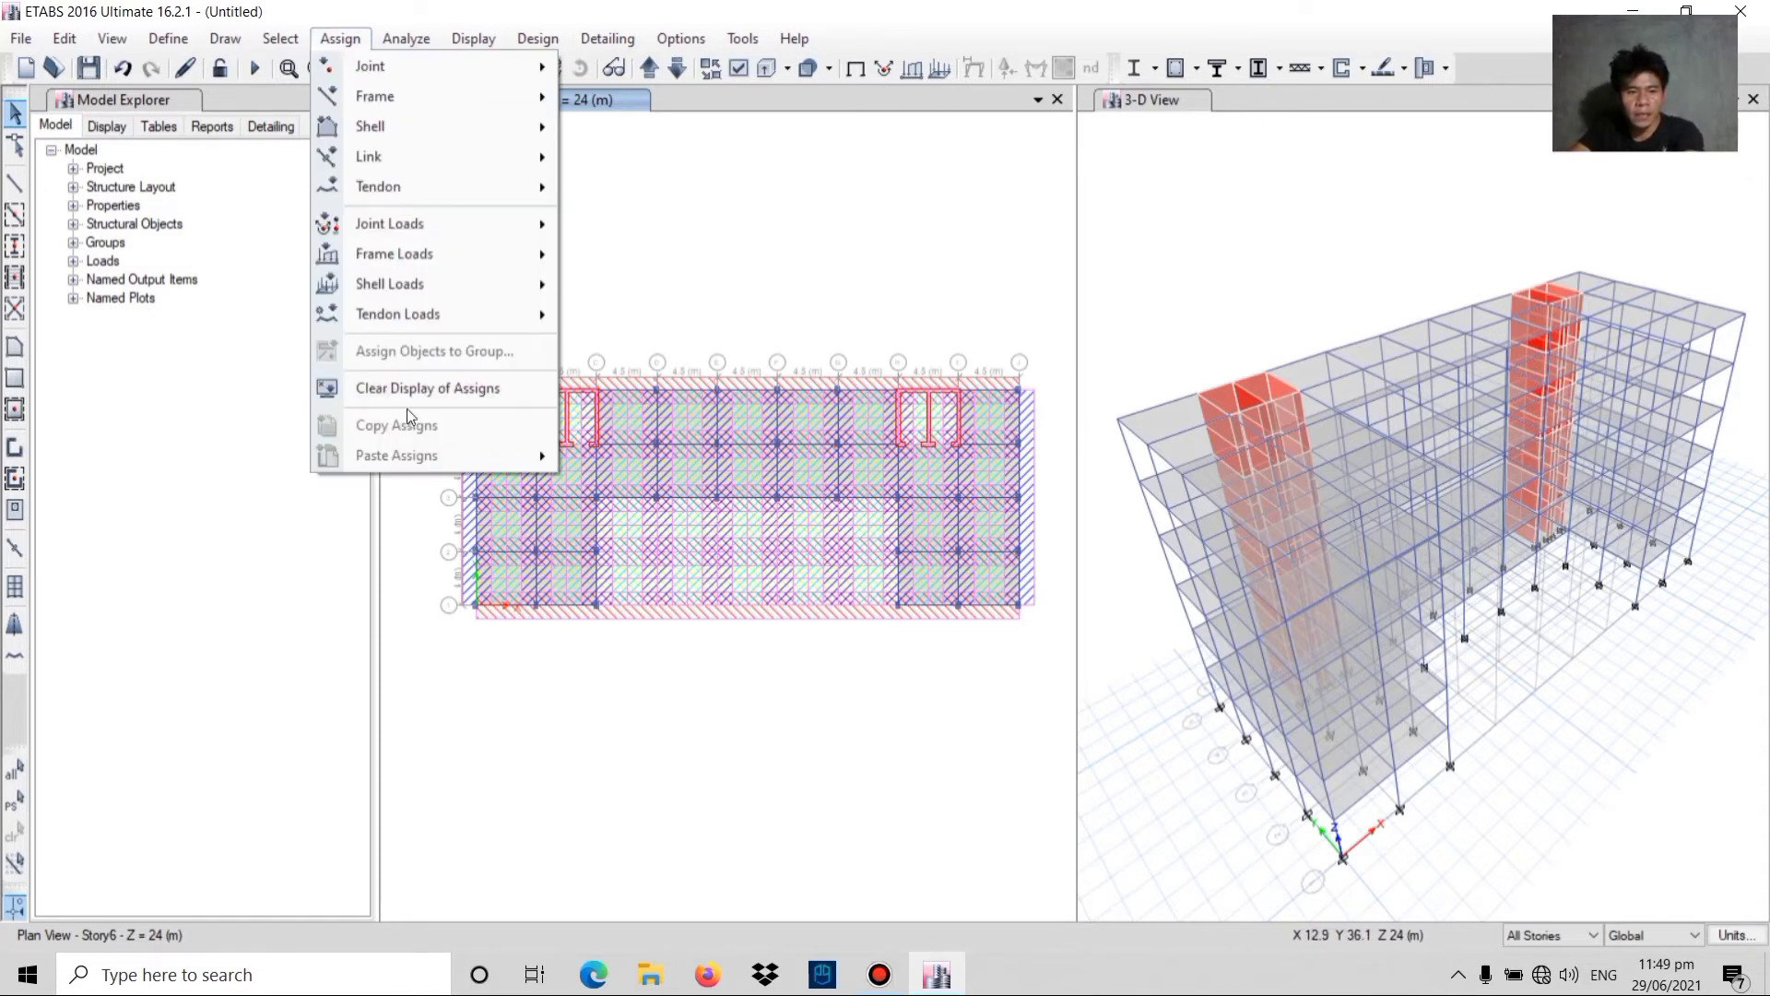
left_click(400, 383)
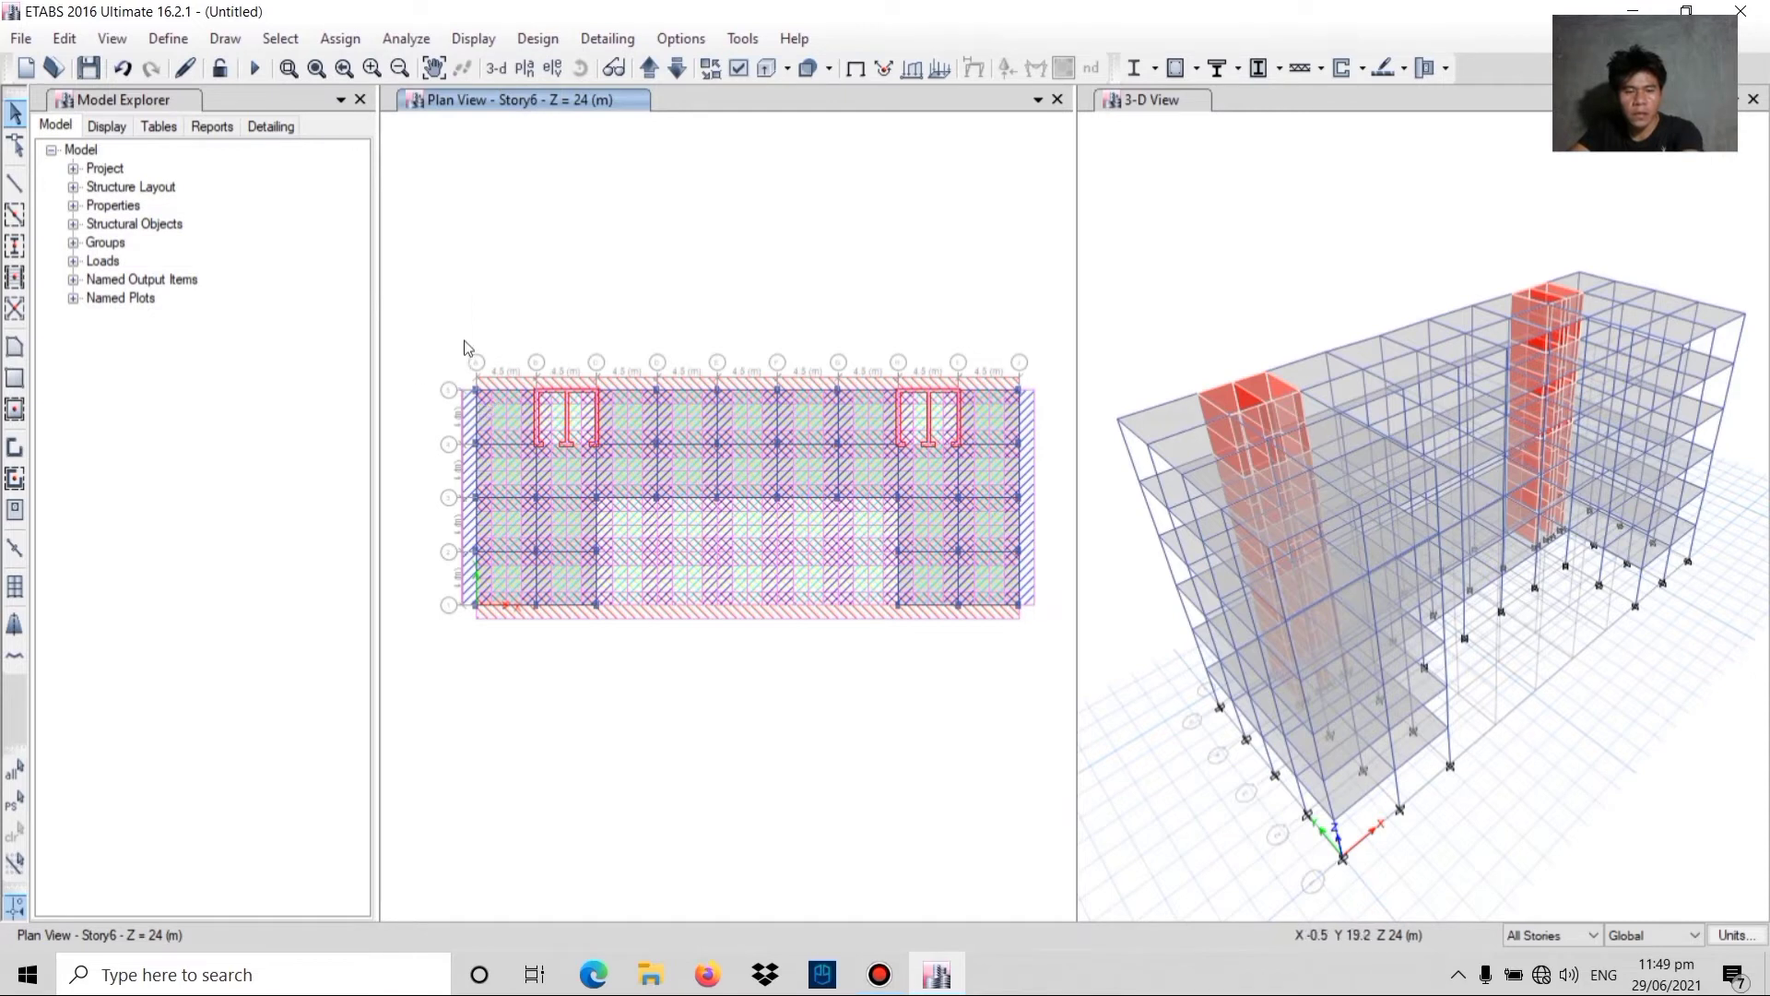
left_click(354, 37)
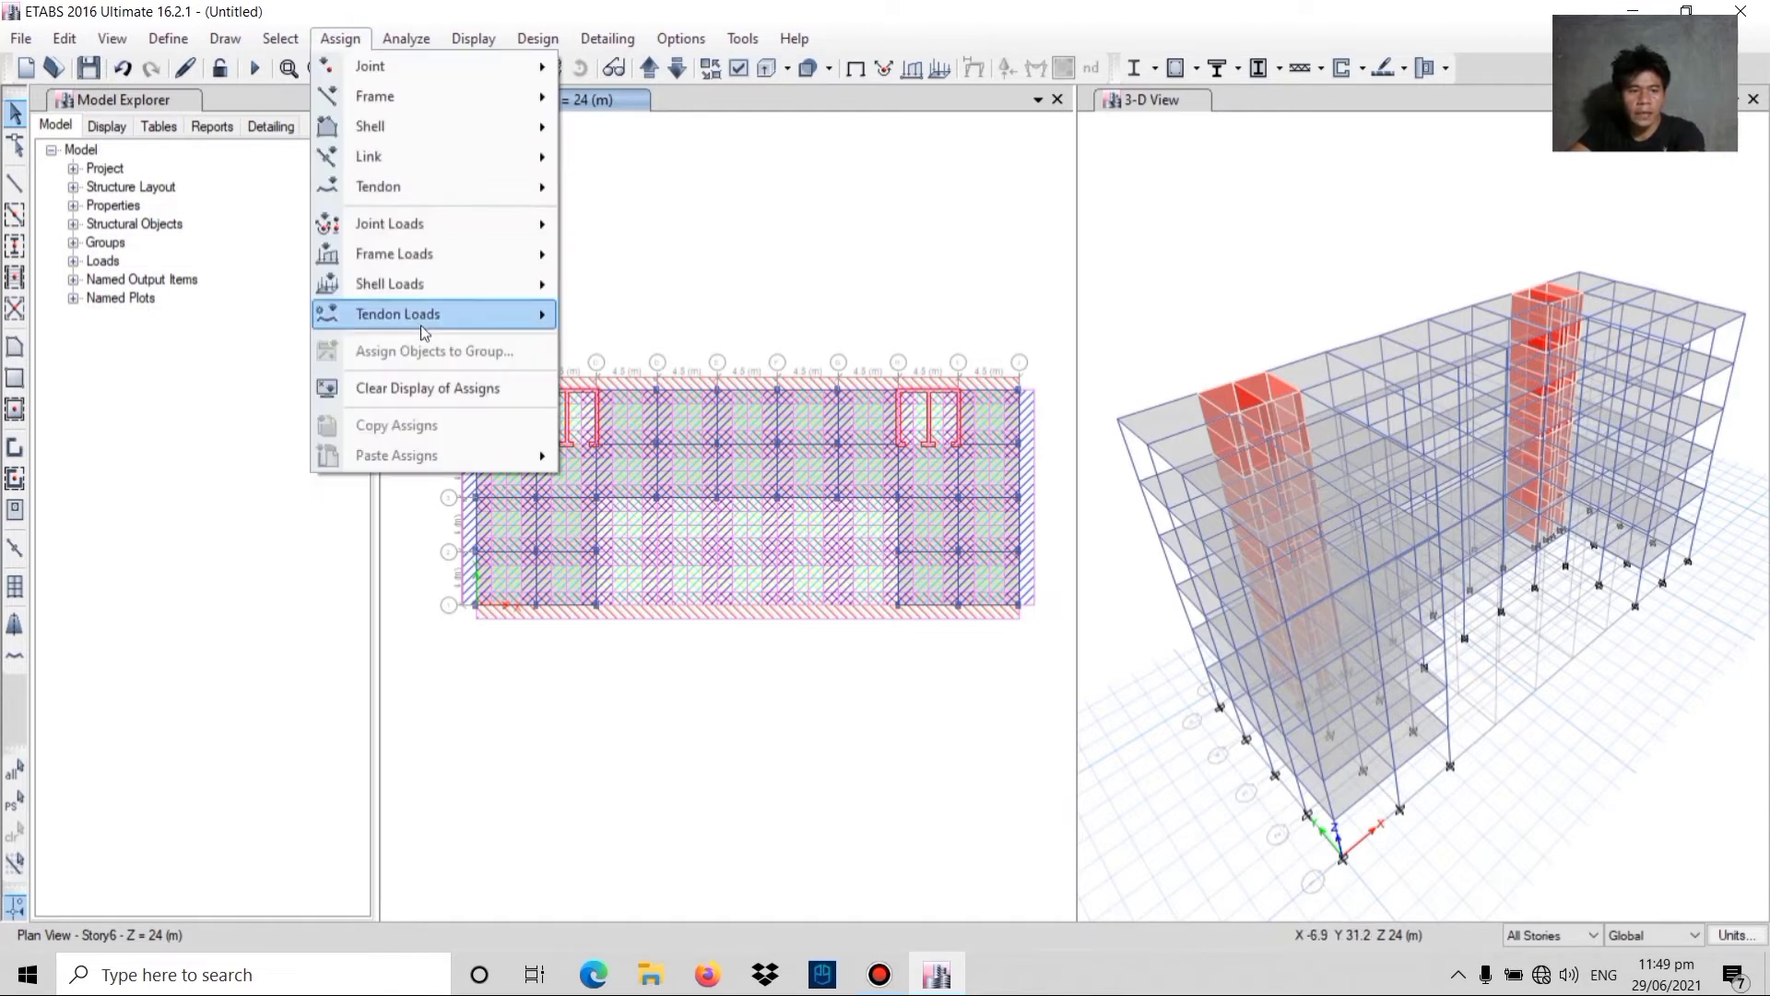
left_click(439, 389)
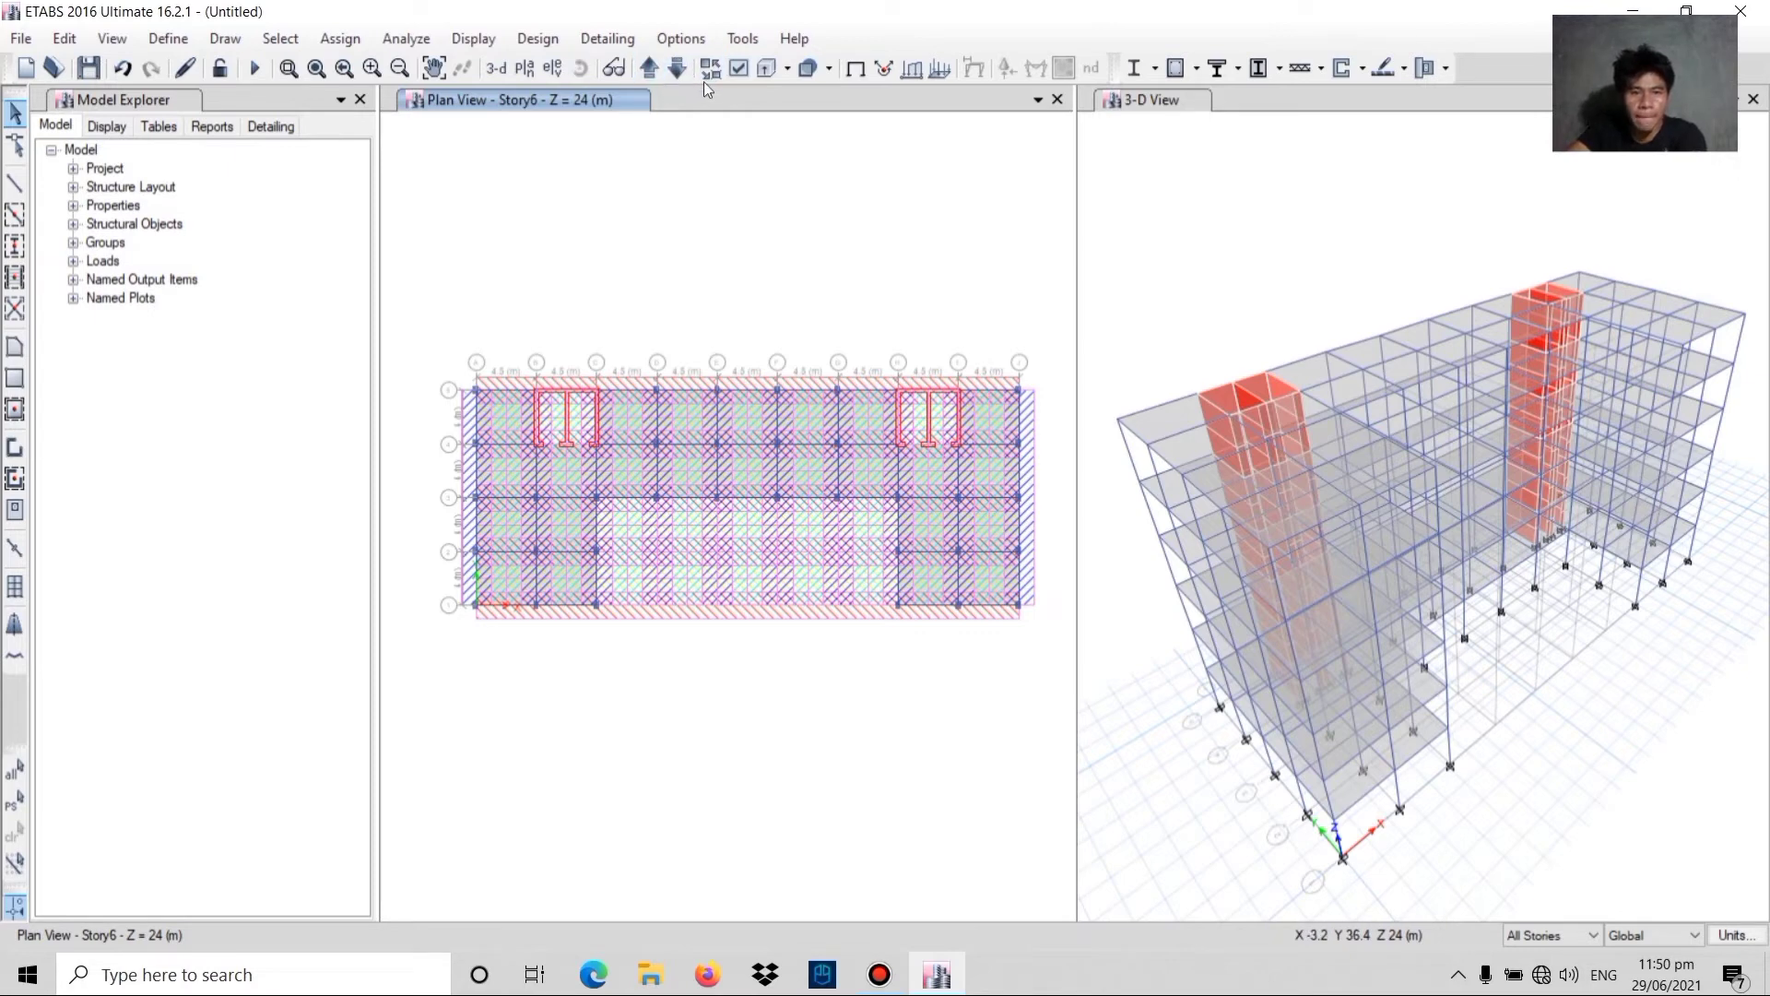
- Turn off the display of design strip widths in the plan view
left_click(738, 66)
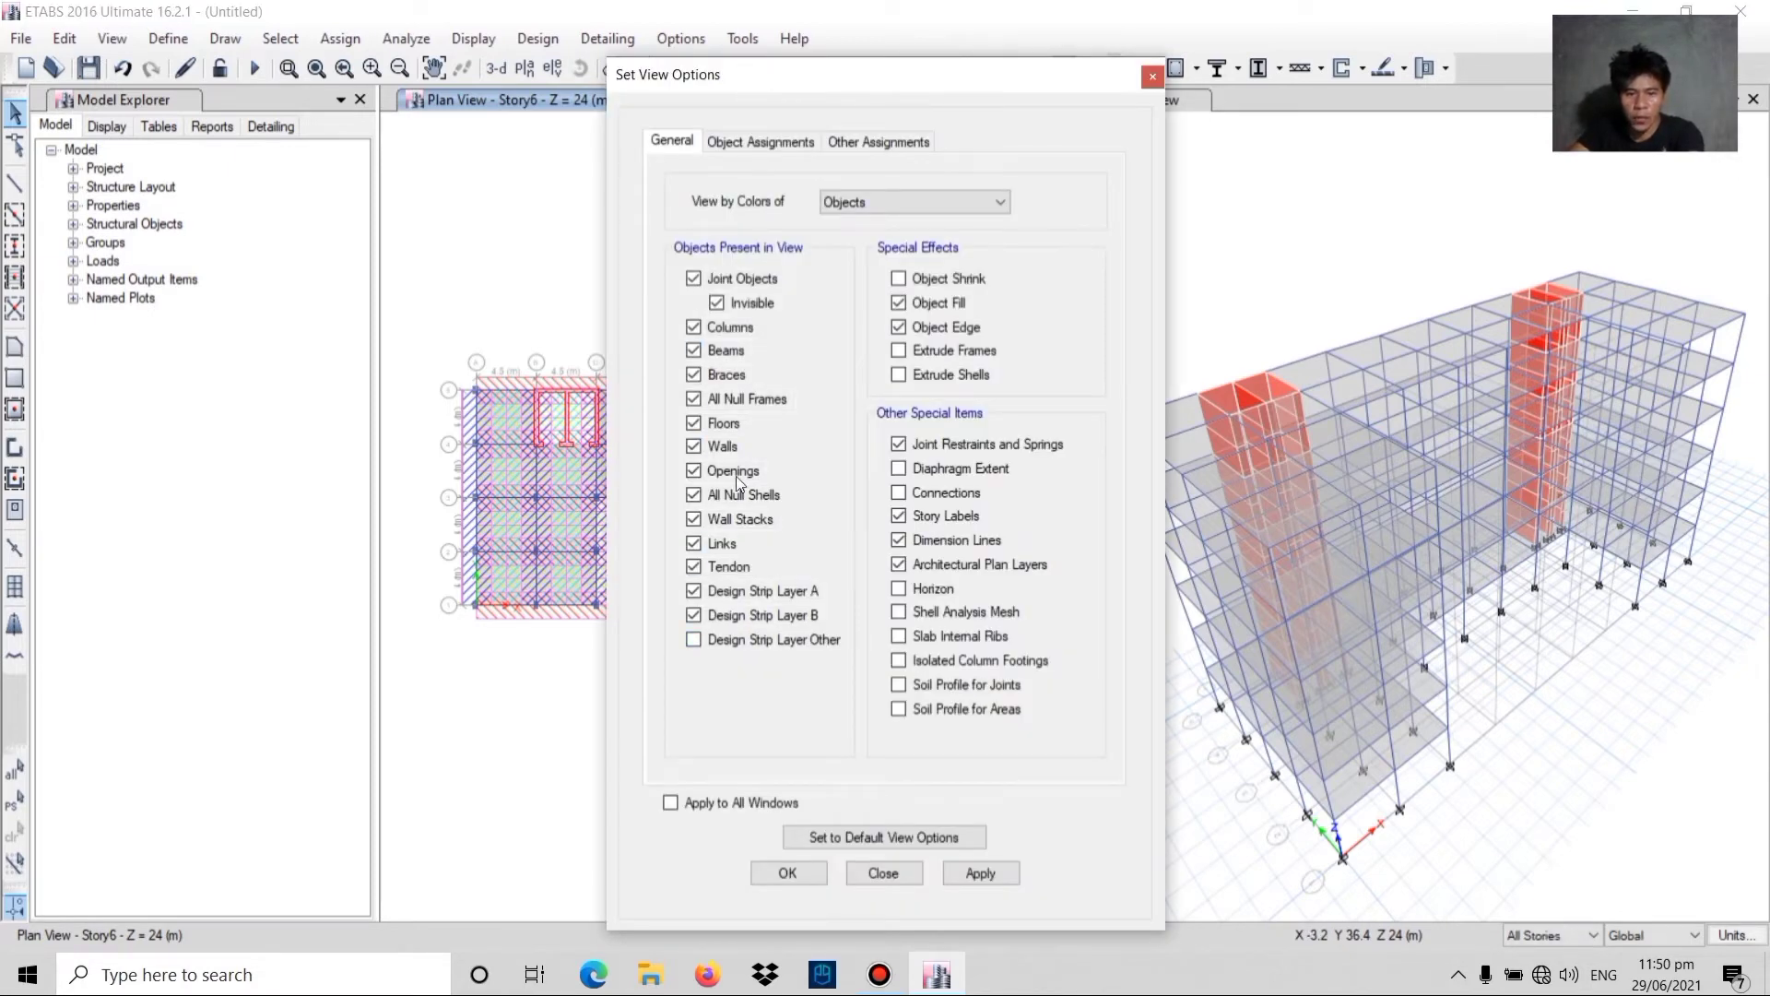
left_click(856, 142)
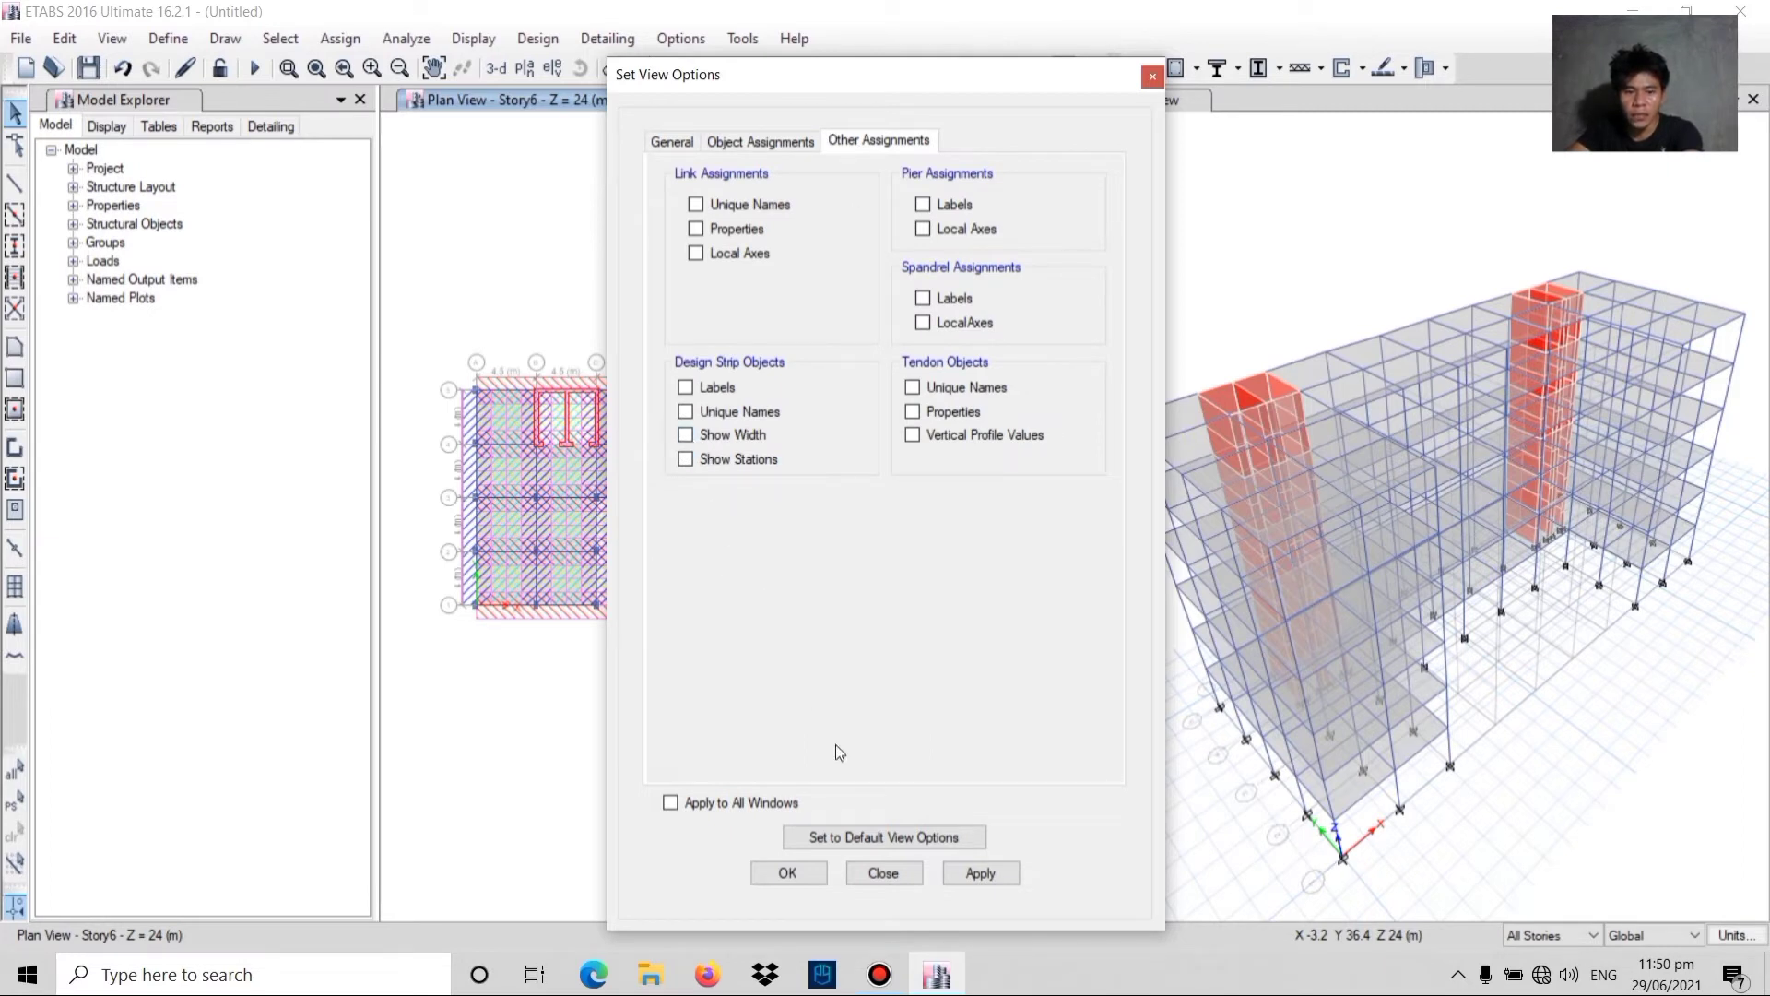
left_click(998, 878)
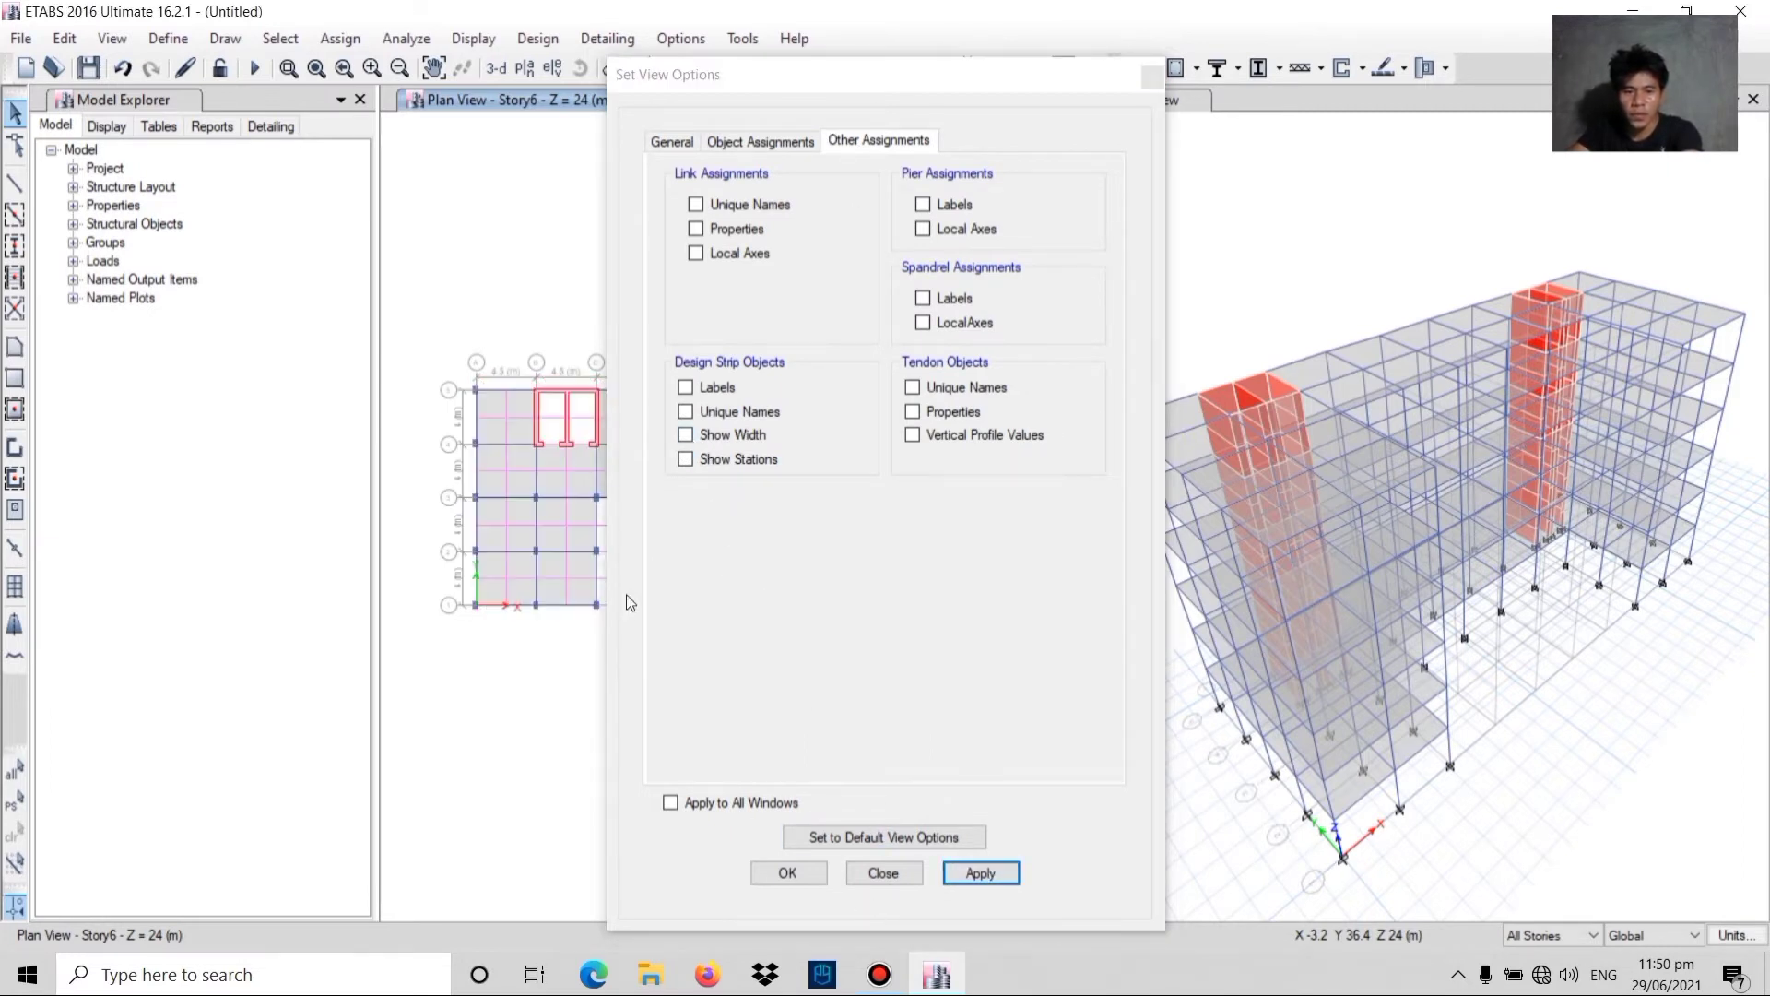
left_click(788, 873)
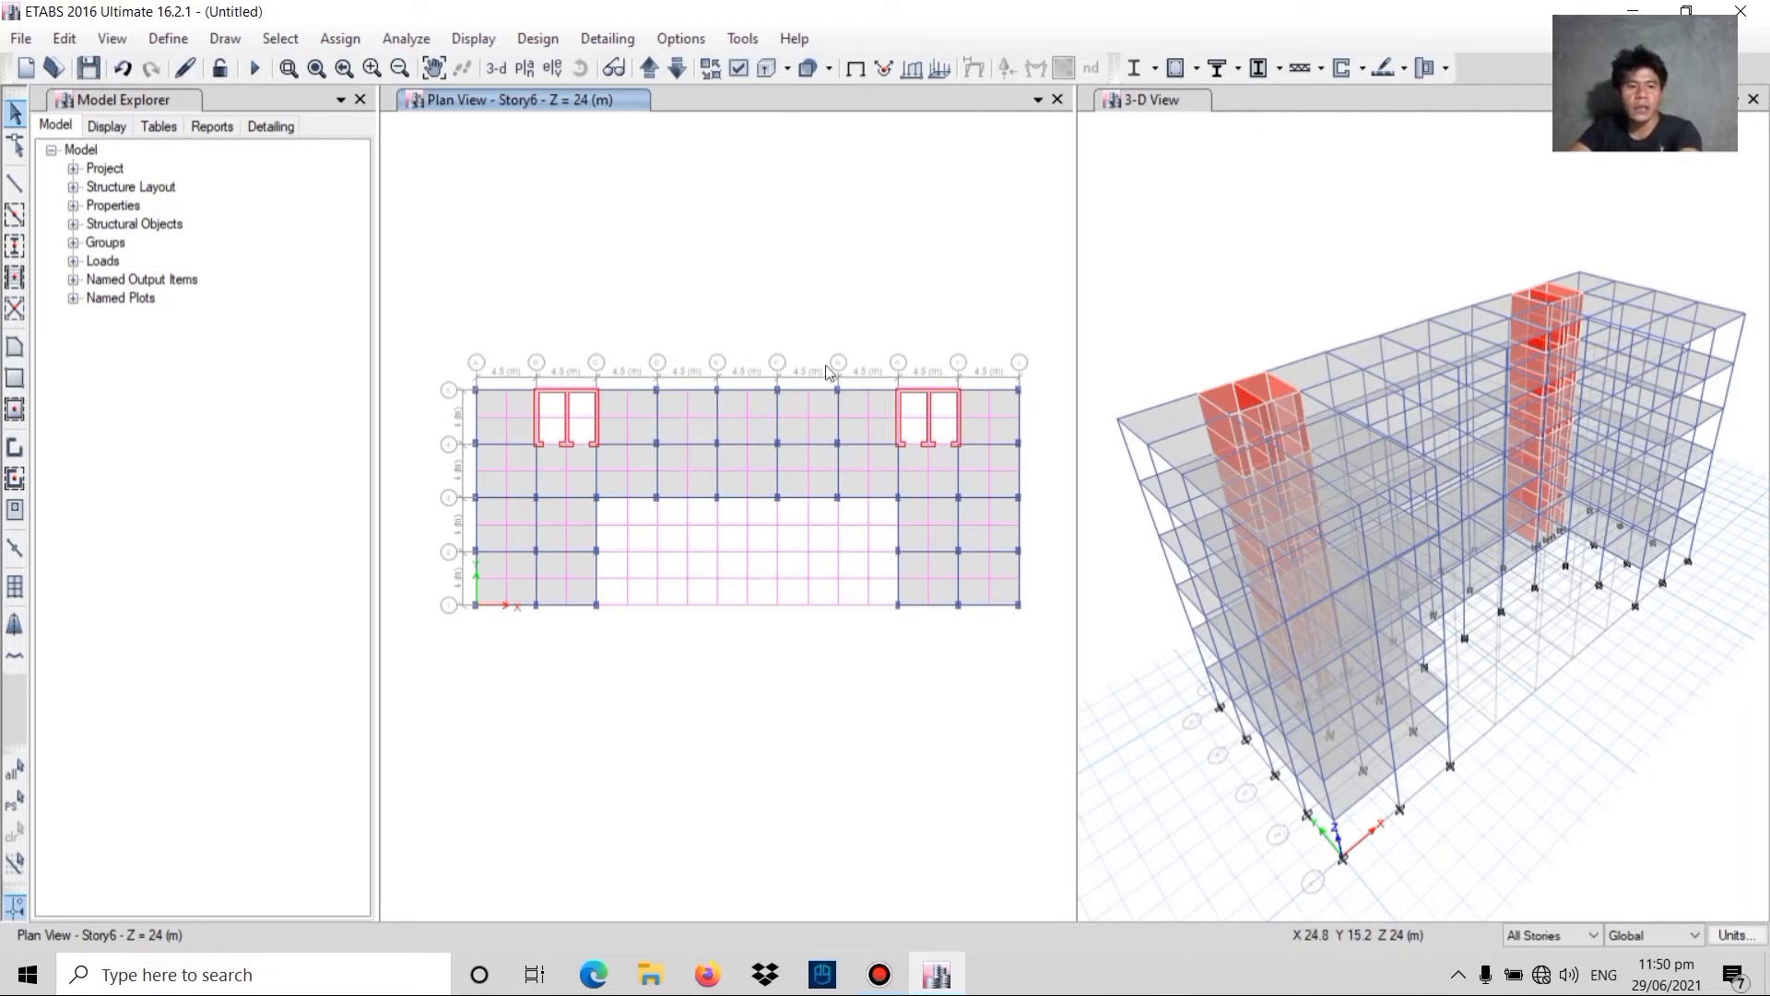
- Run the analysis, saving the model as DHATS DESIGN in the Videos folder
left_click(255, 70)
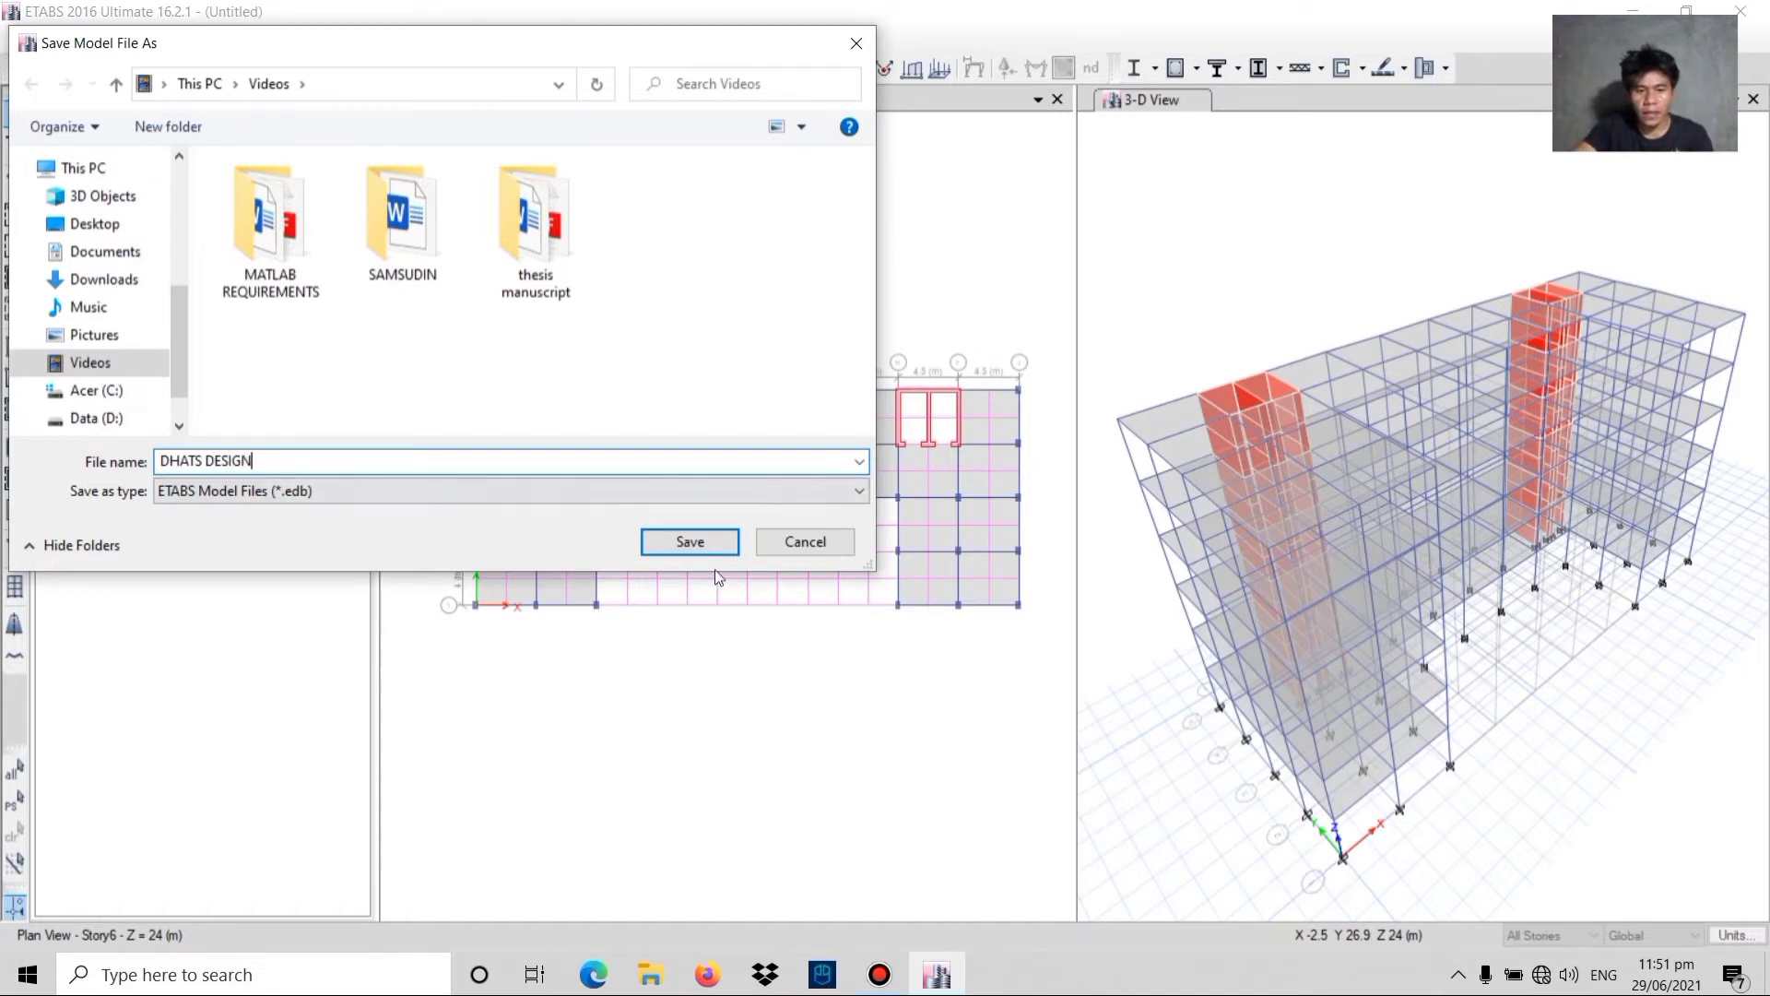
left_click(695, 542)
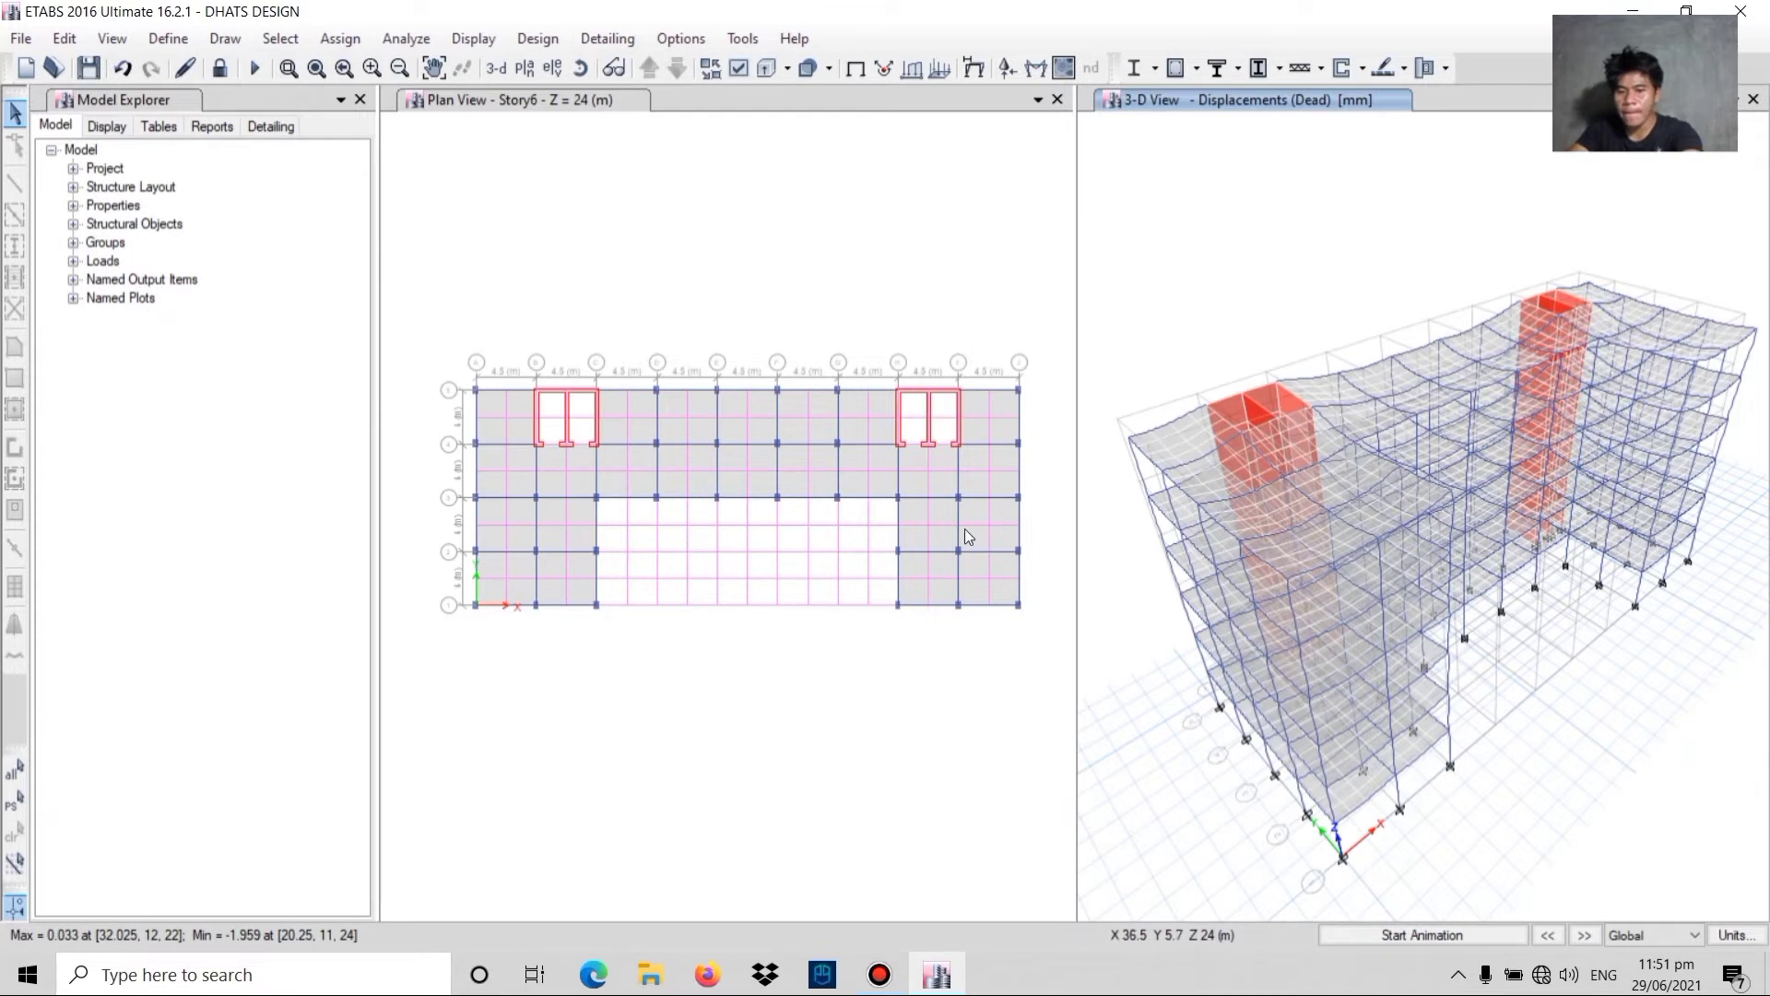
mouse_move(1315, 533)
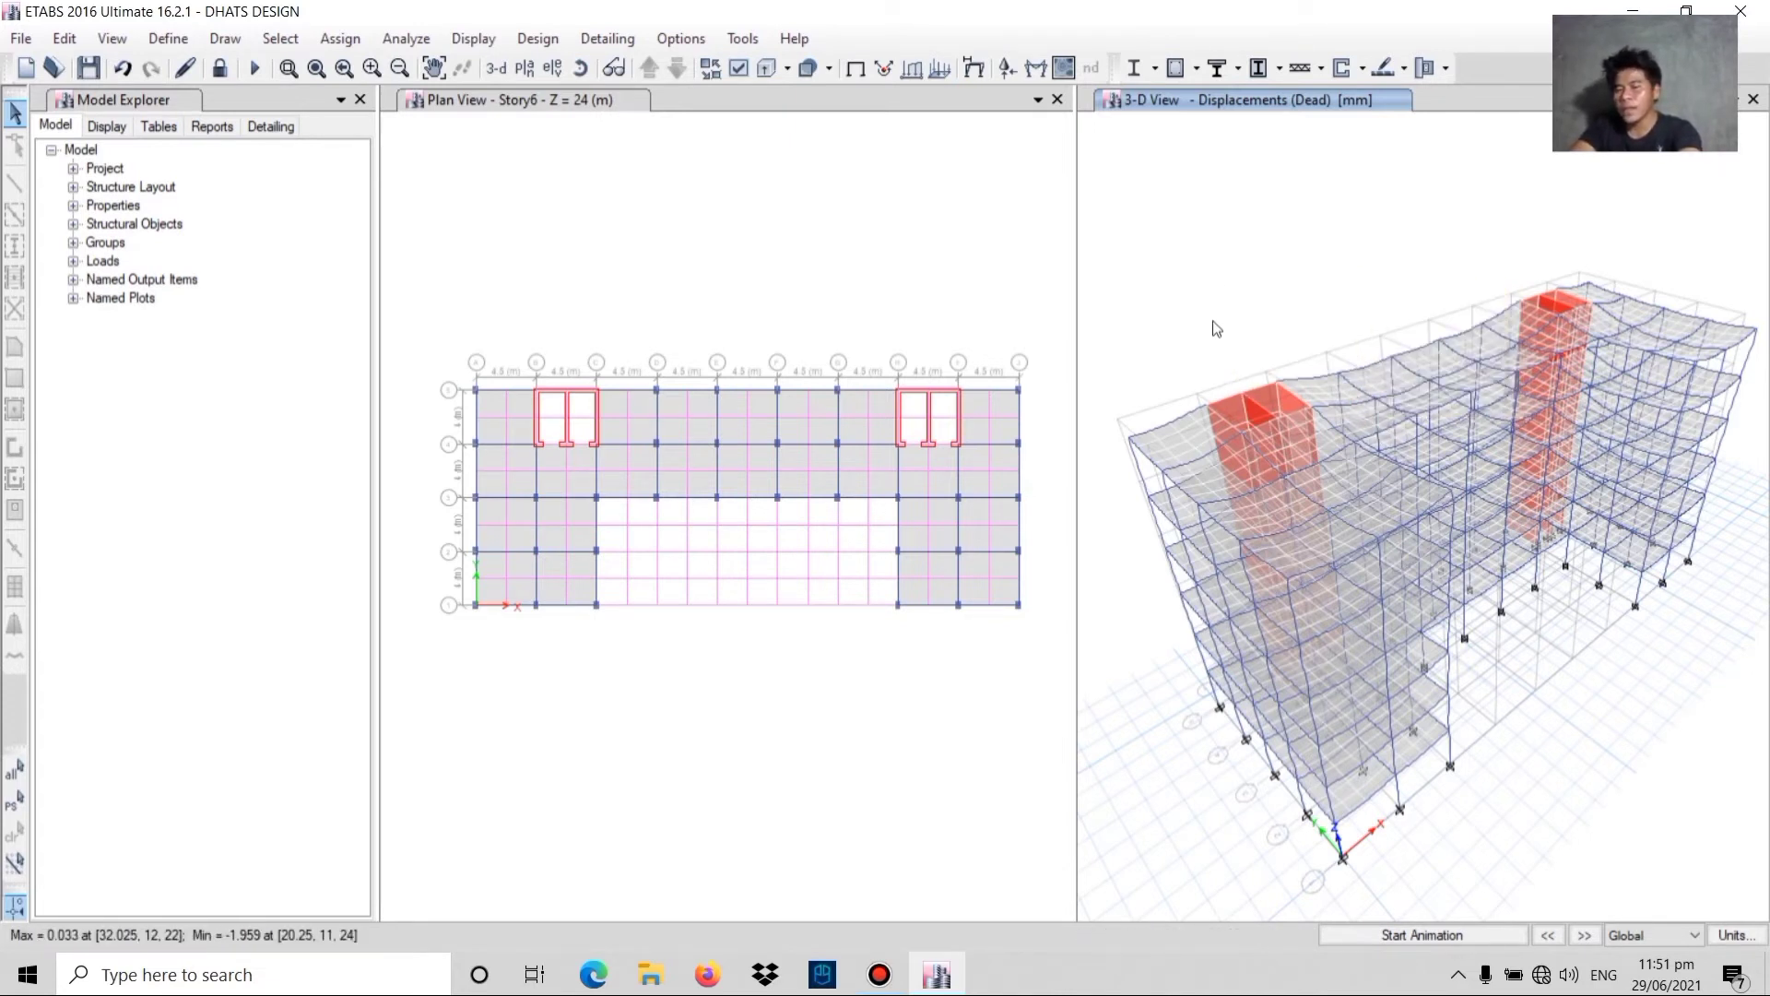
mouse_move(1390, 513)
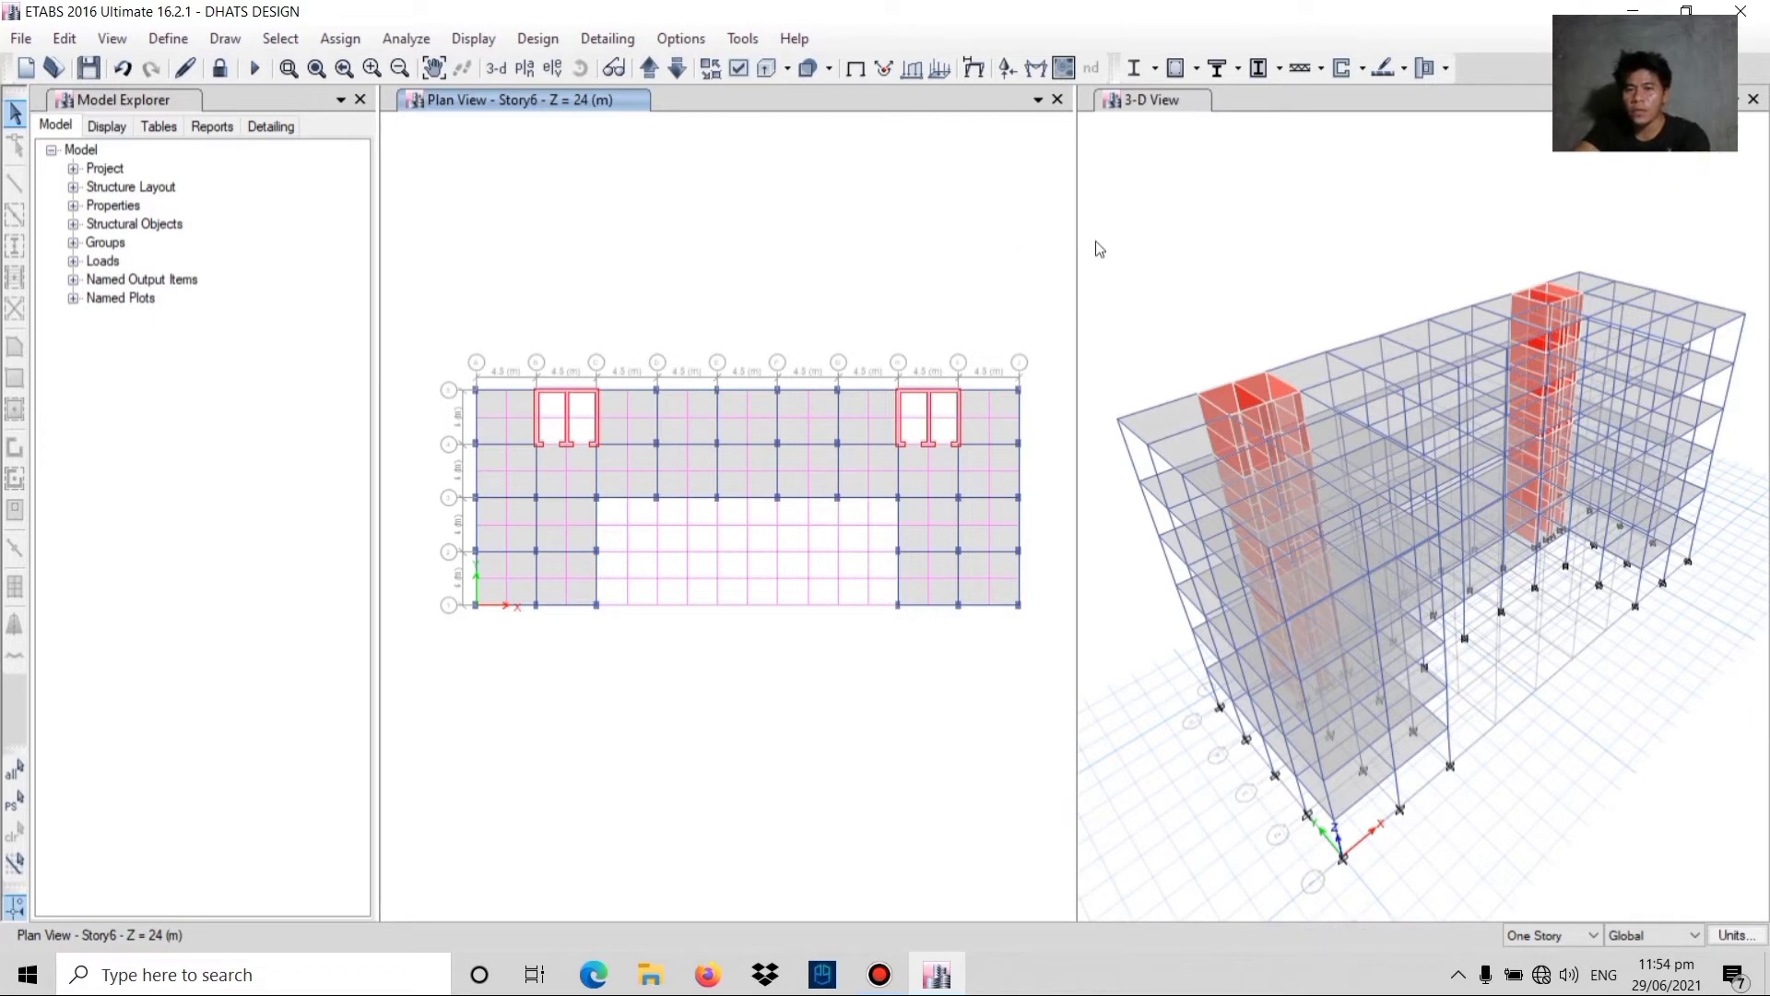
- Display the resultant F11 shell forces for the Dead case on the deformed shape in the 3-D view
left_click(1138, 234)
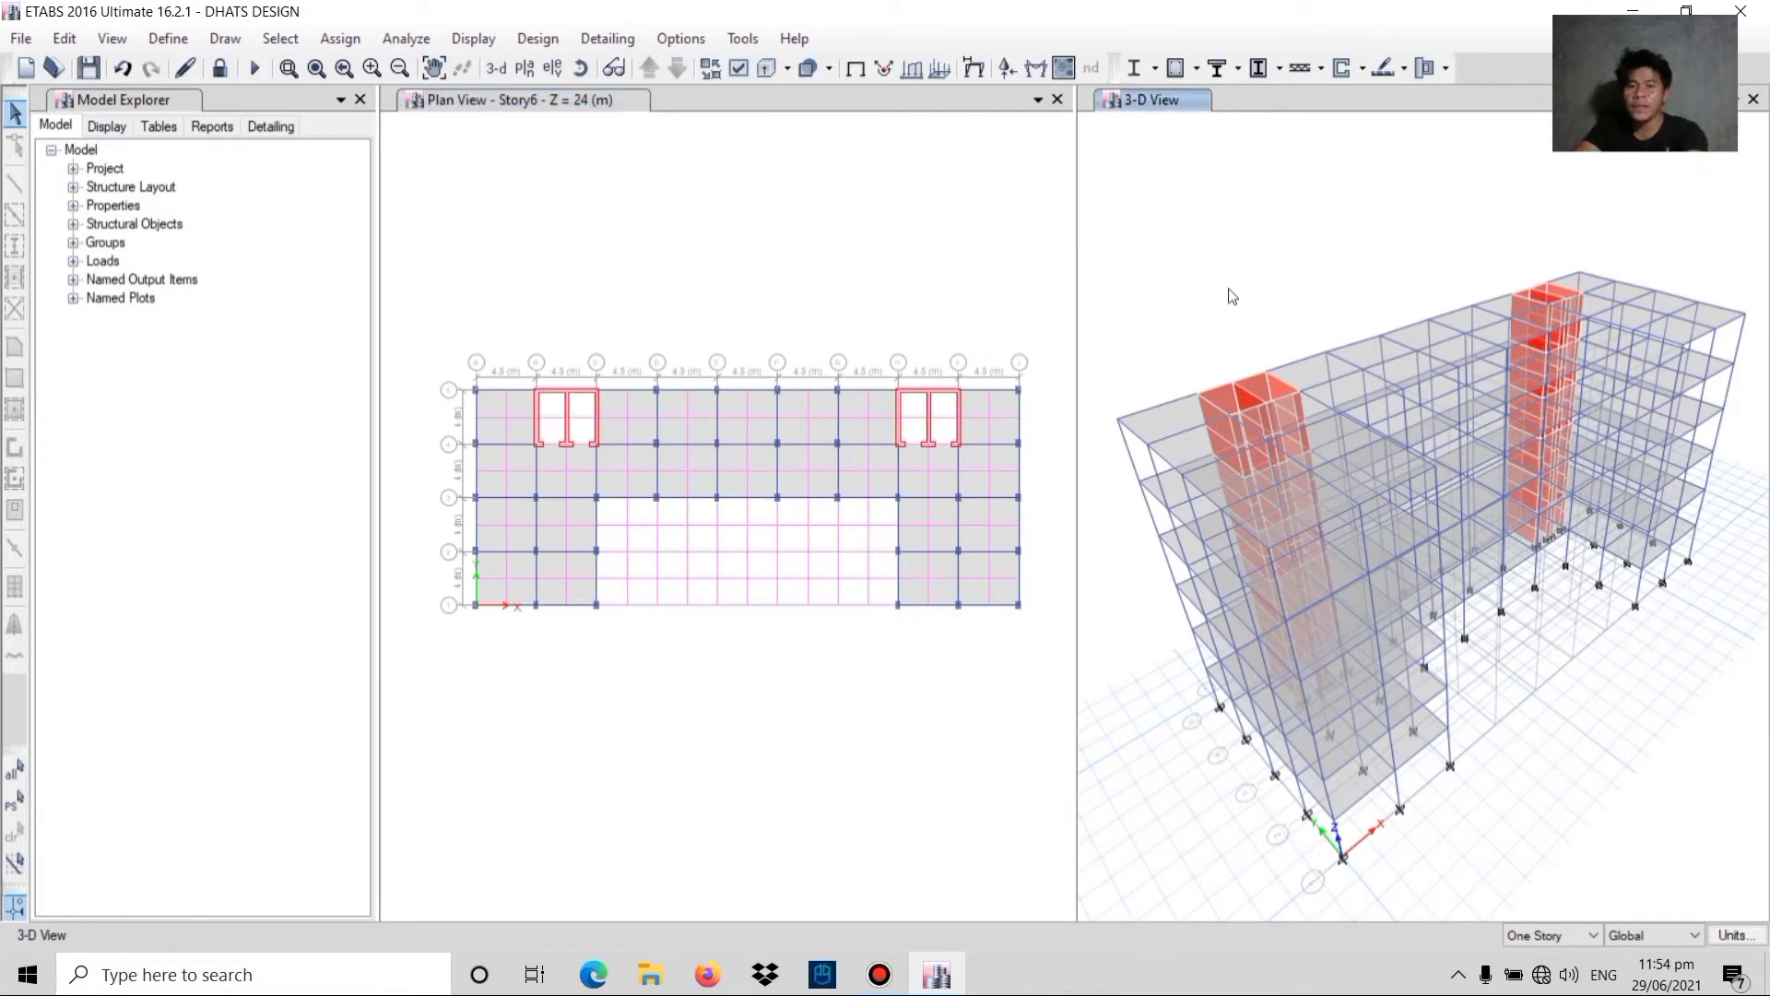
left_click(1064, 67)
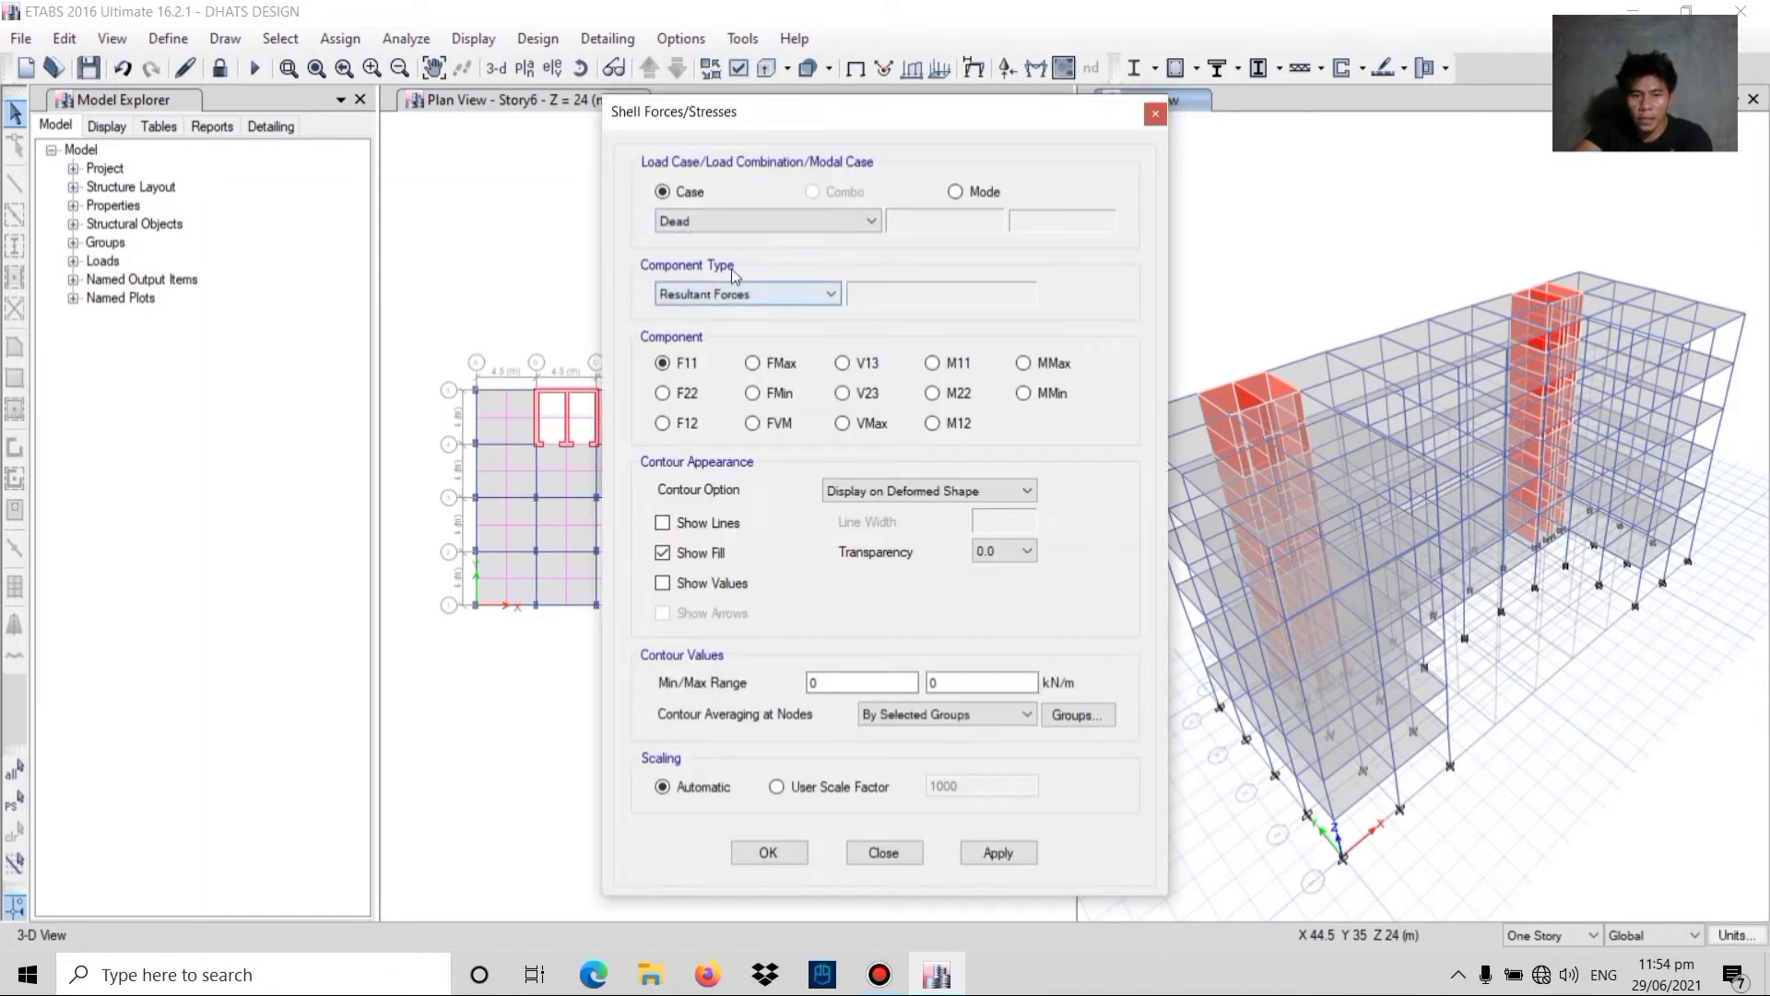
left_click(754, 225)
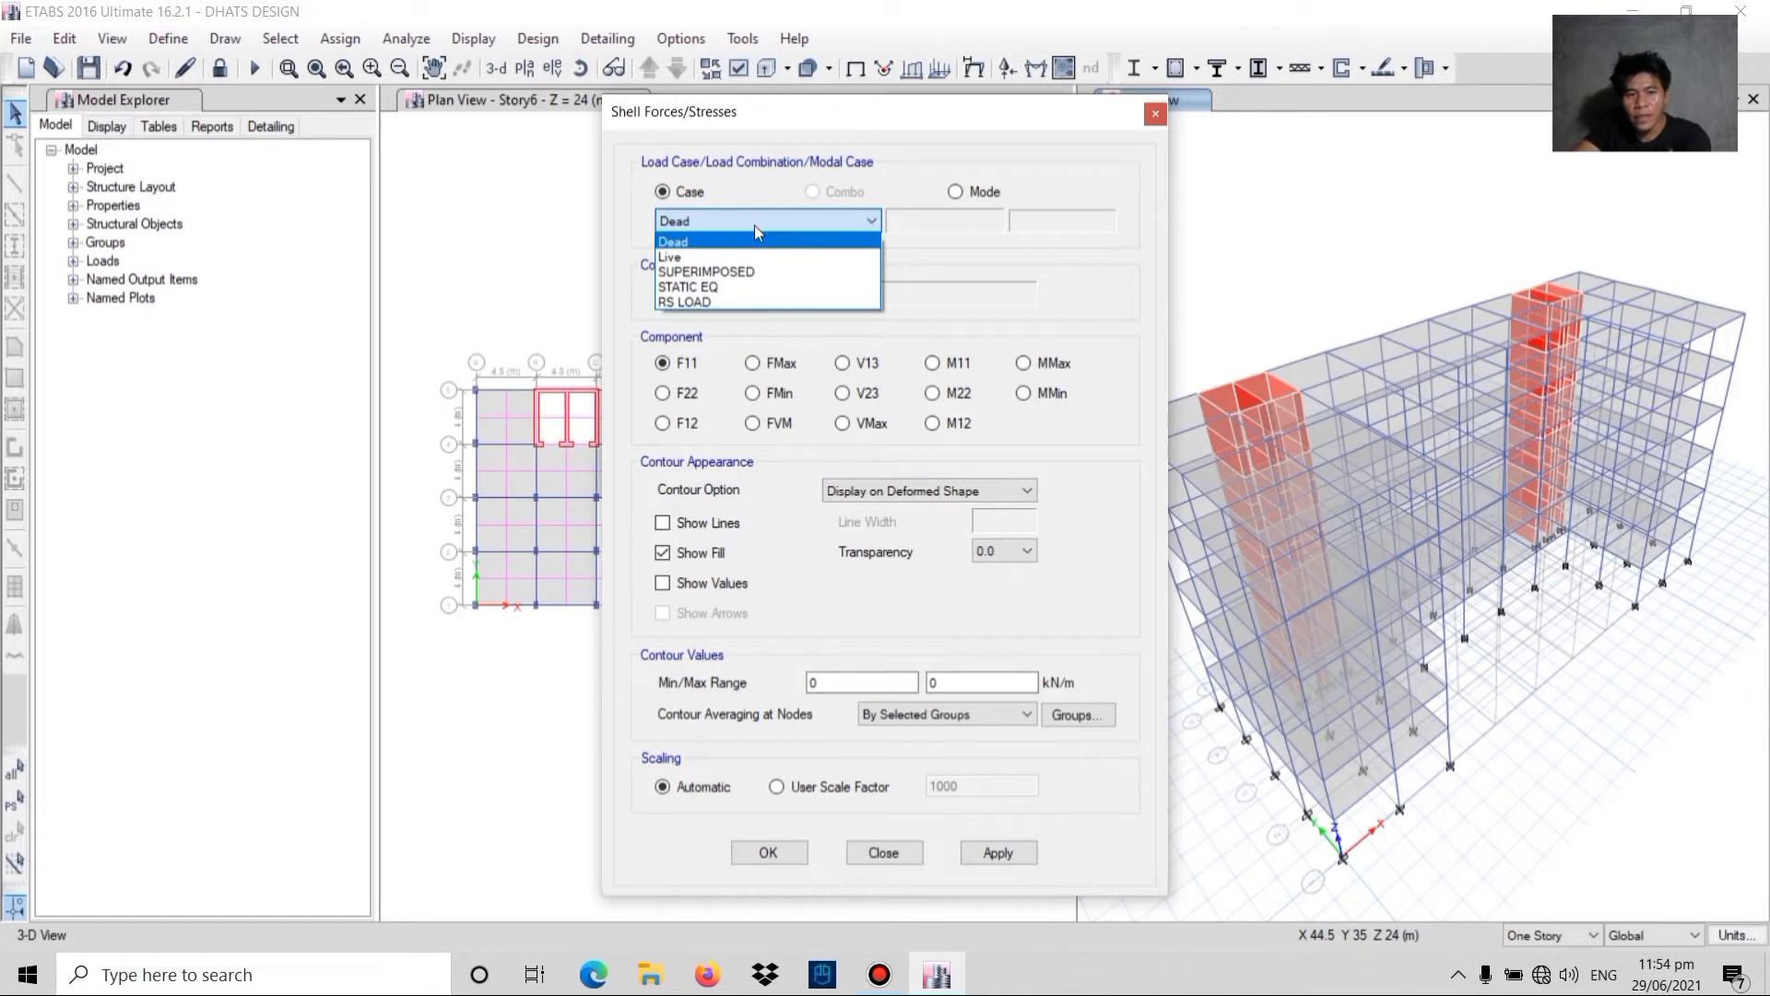
left_click(753, 221)
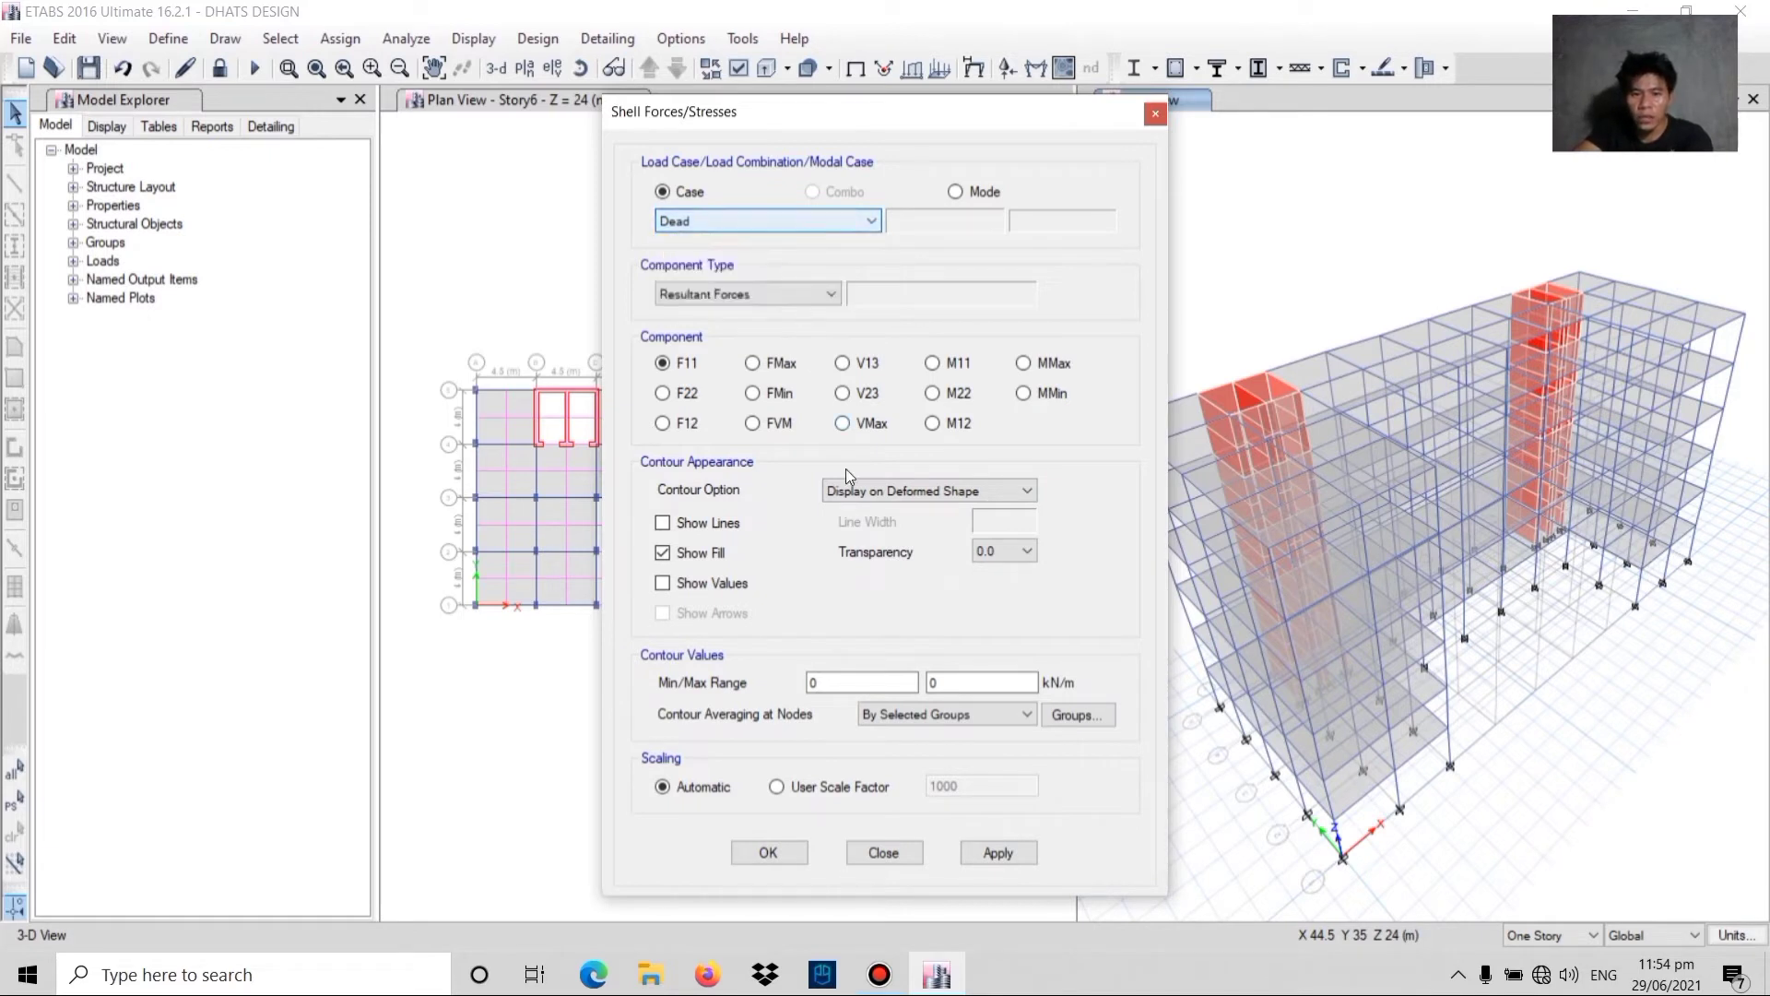
left_click(865, 490)
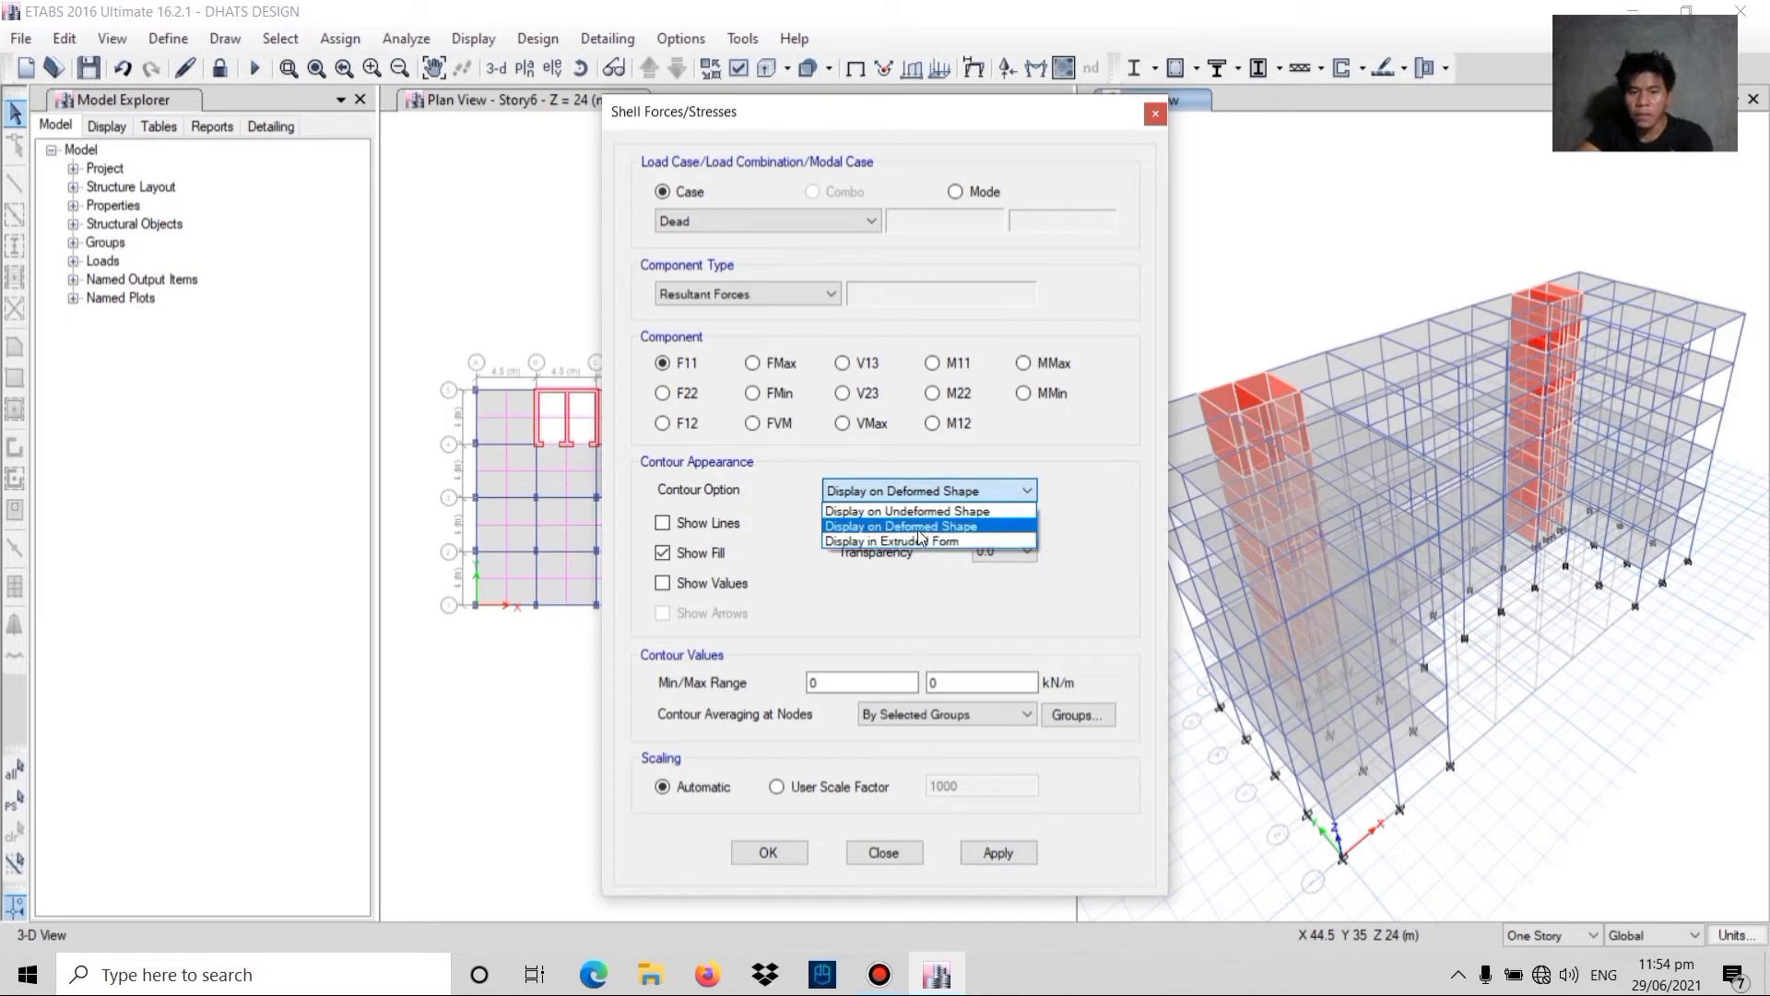
left_click(916, 530)
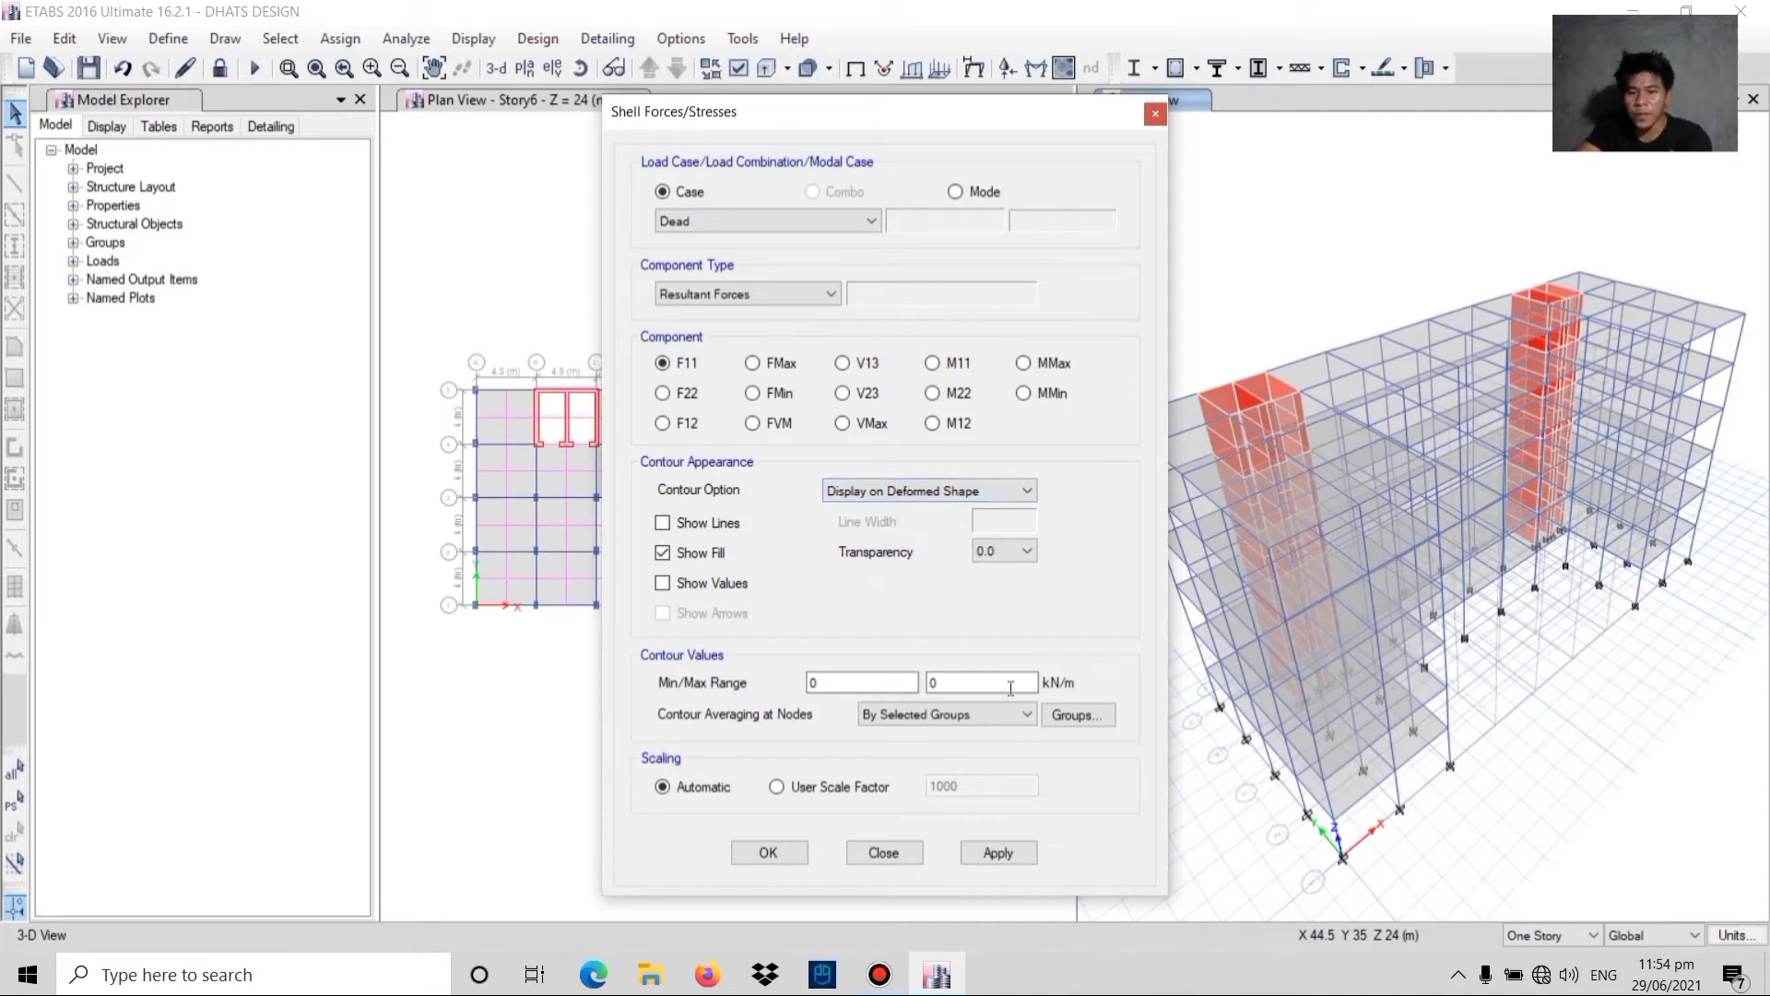
left_click(1004, 857)
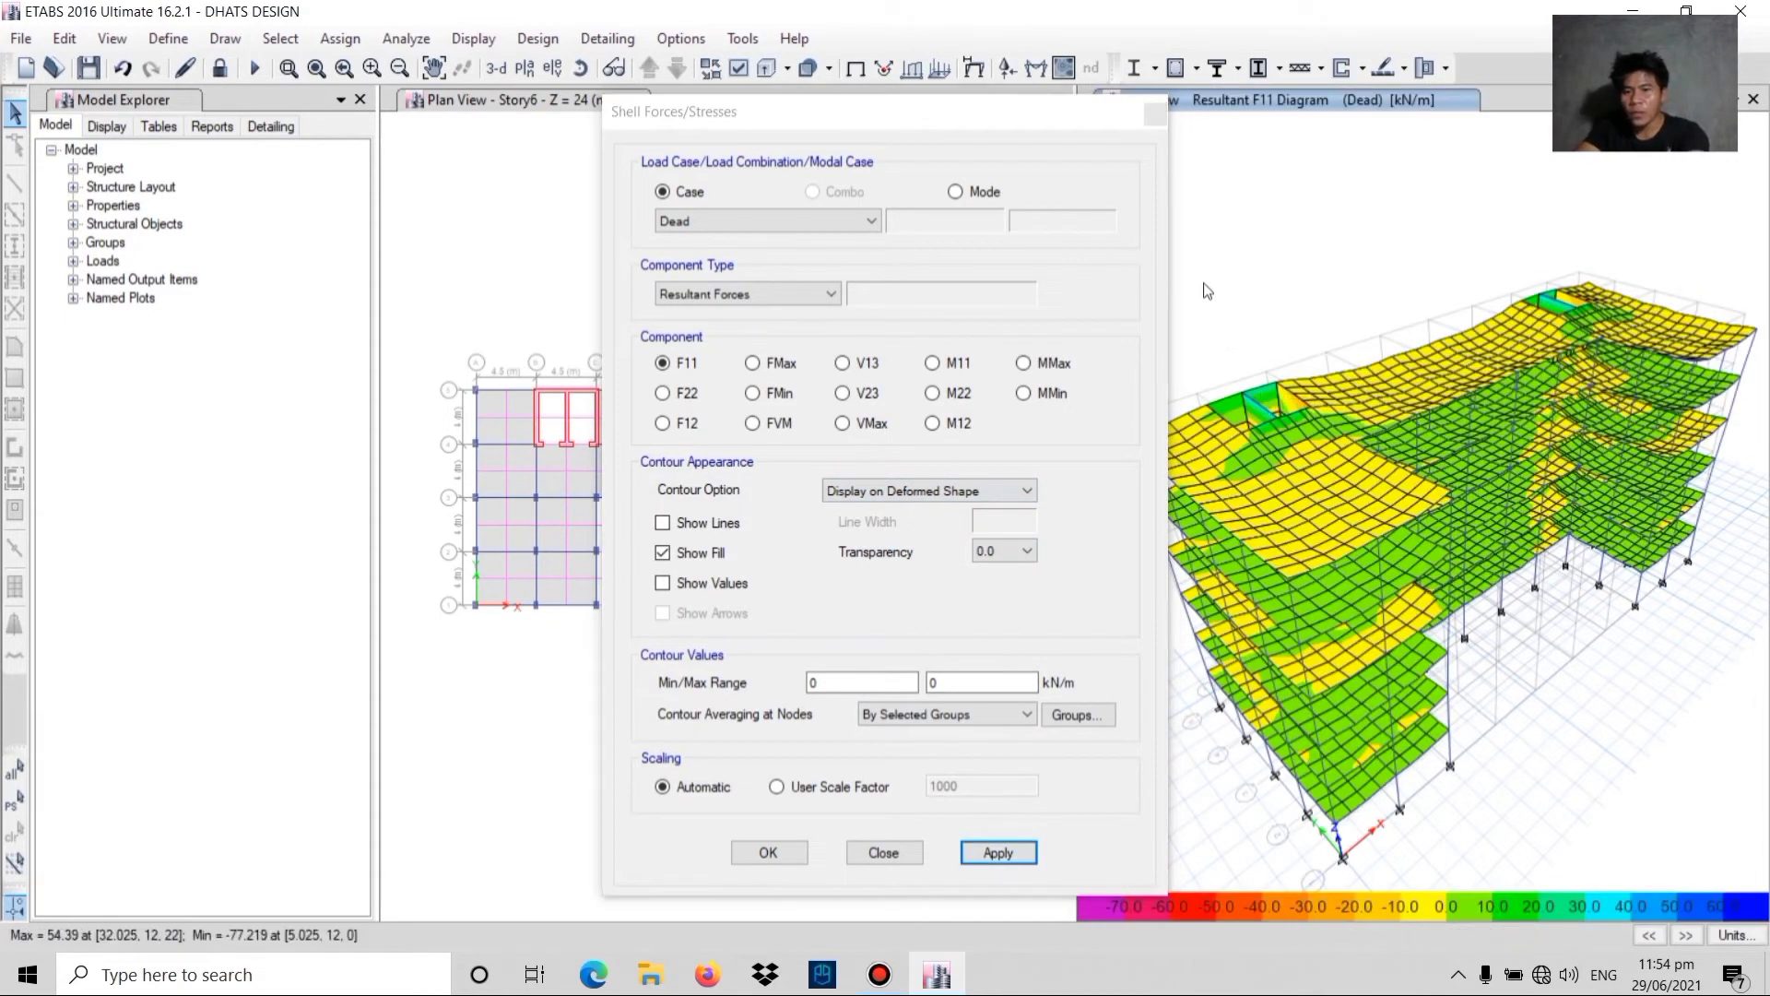
- Switch the F11 shell force contours in the 3-D view to the SUPERIMPOSED load case
left_click_drag(1118, 118, 866, 147)
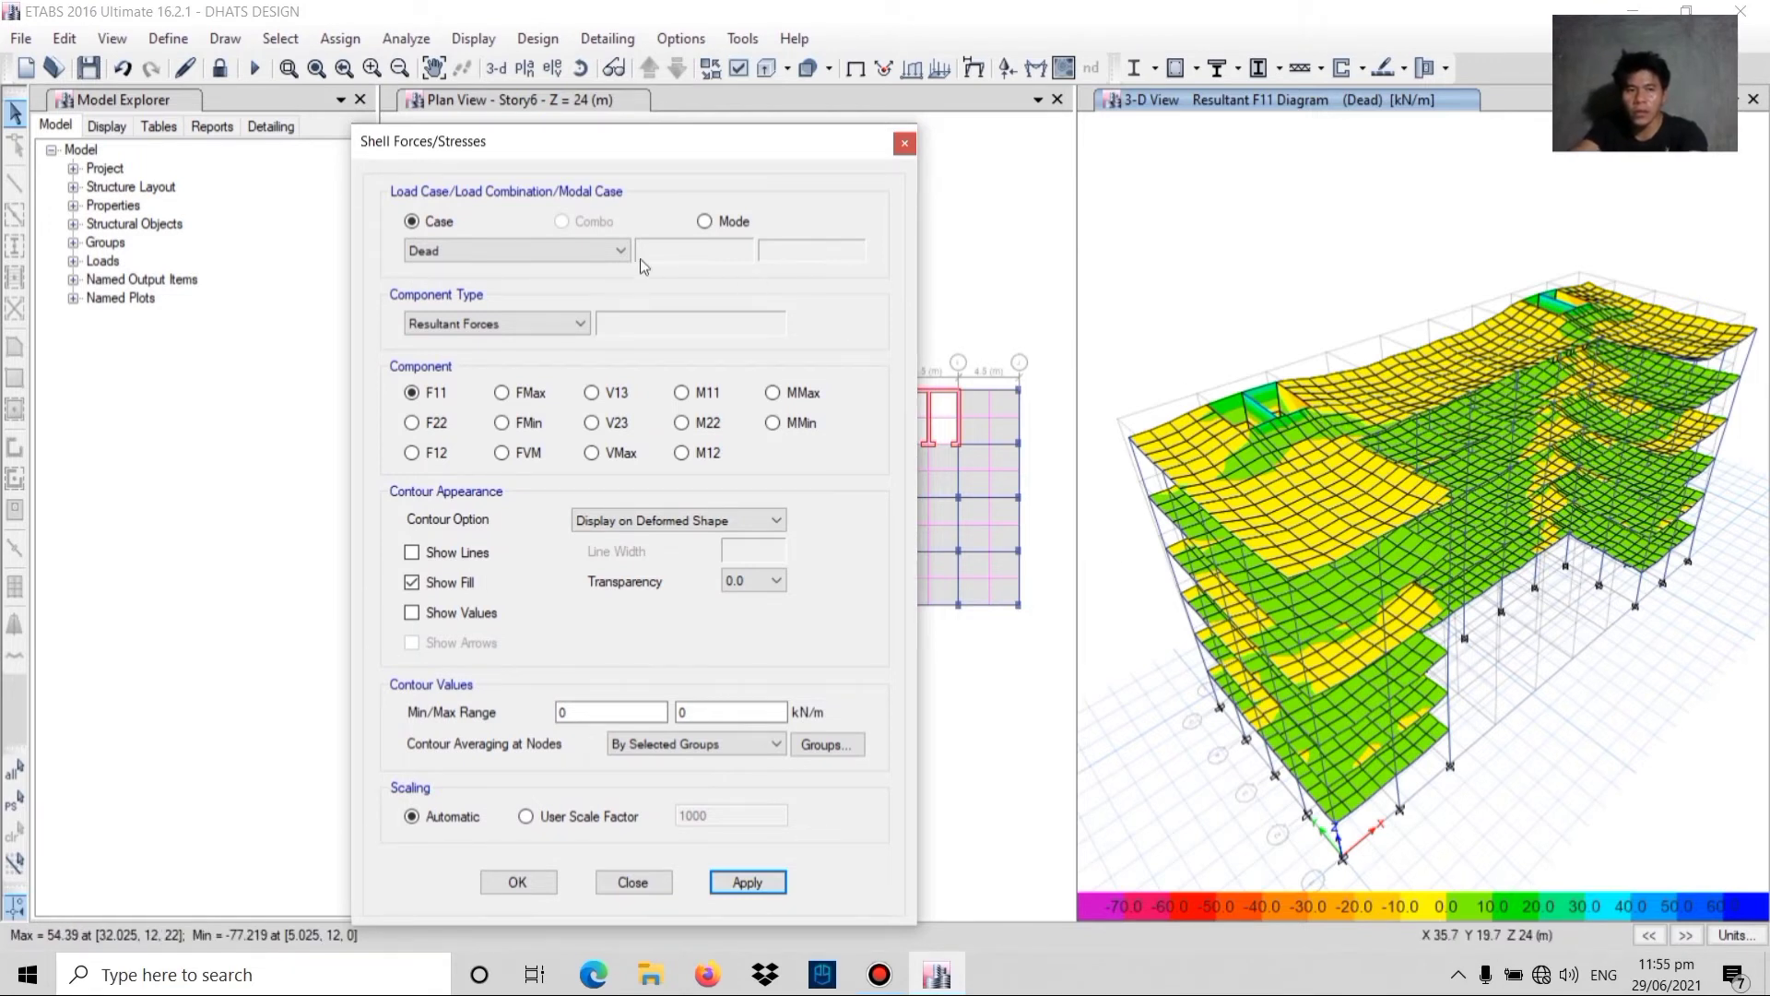
left_click(546, 252)
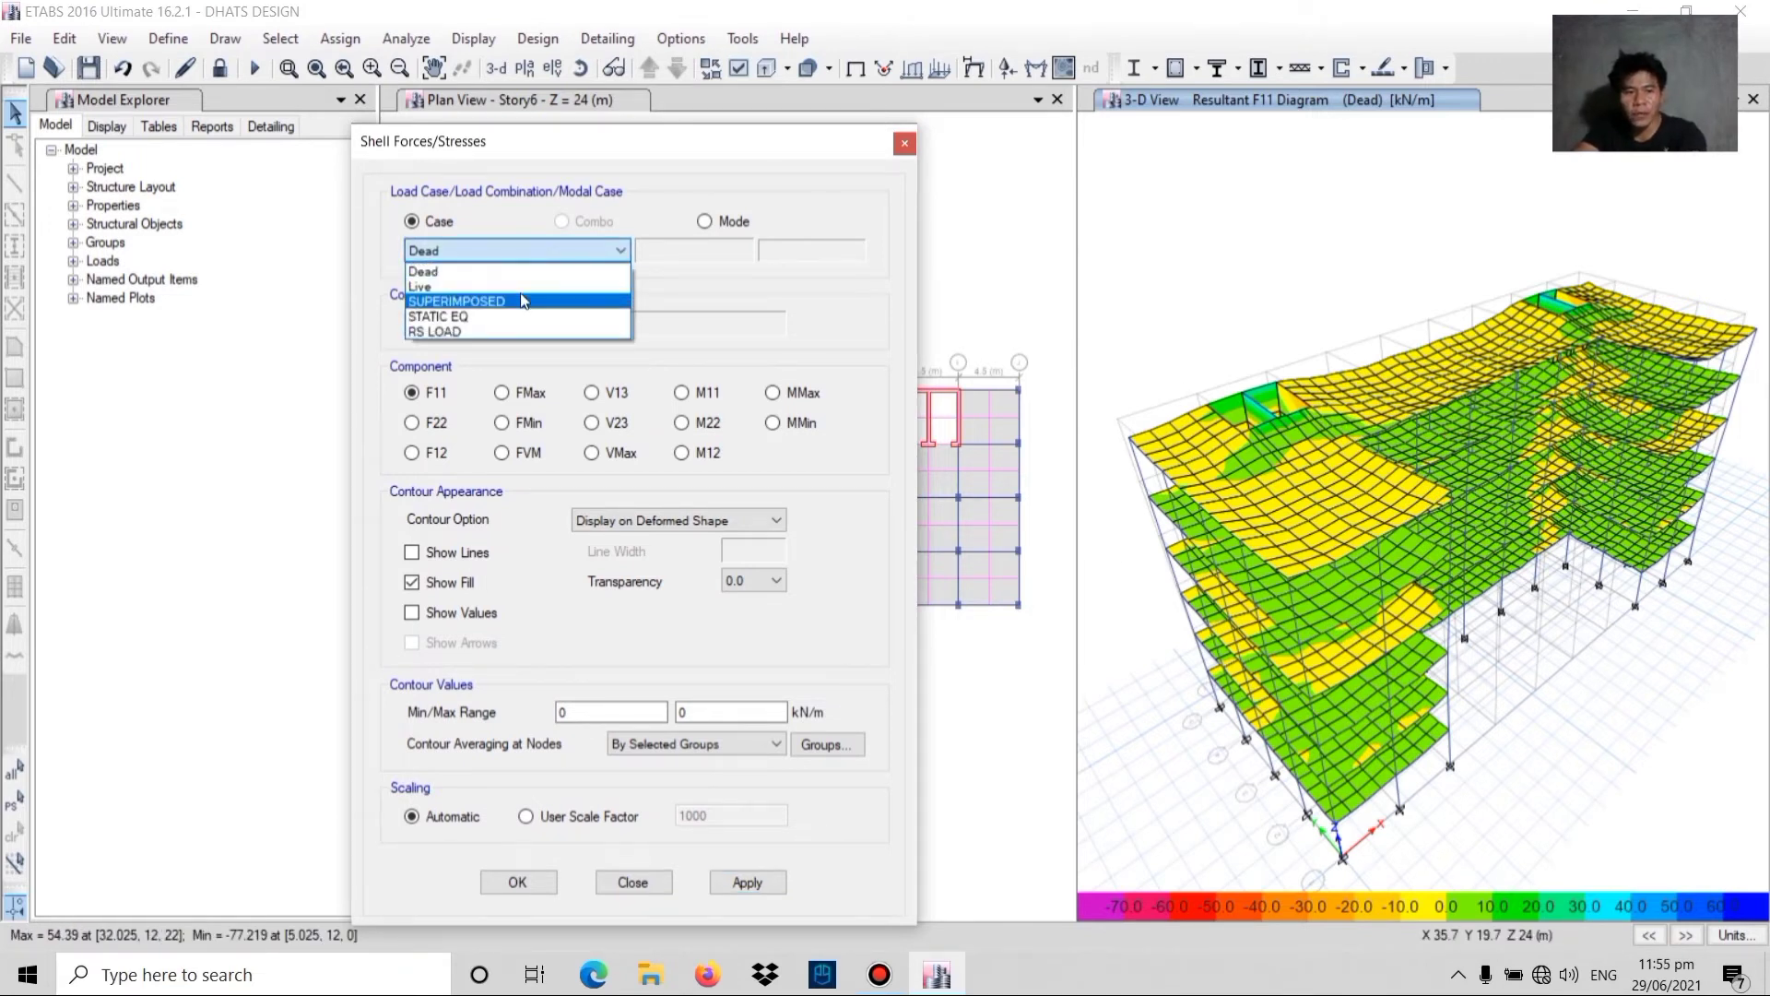
left_click(521, 300)
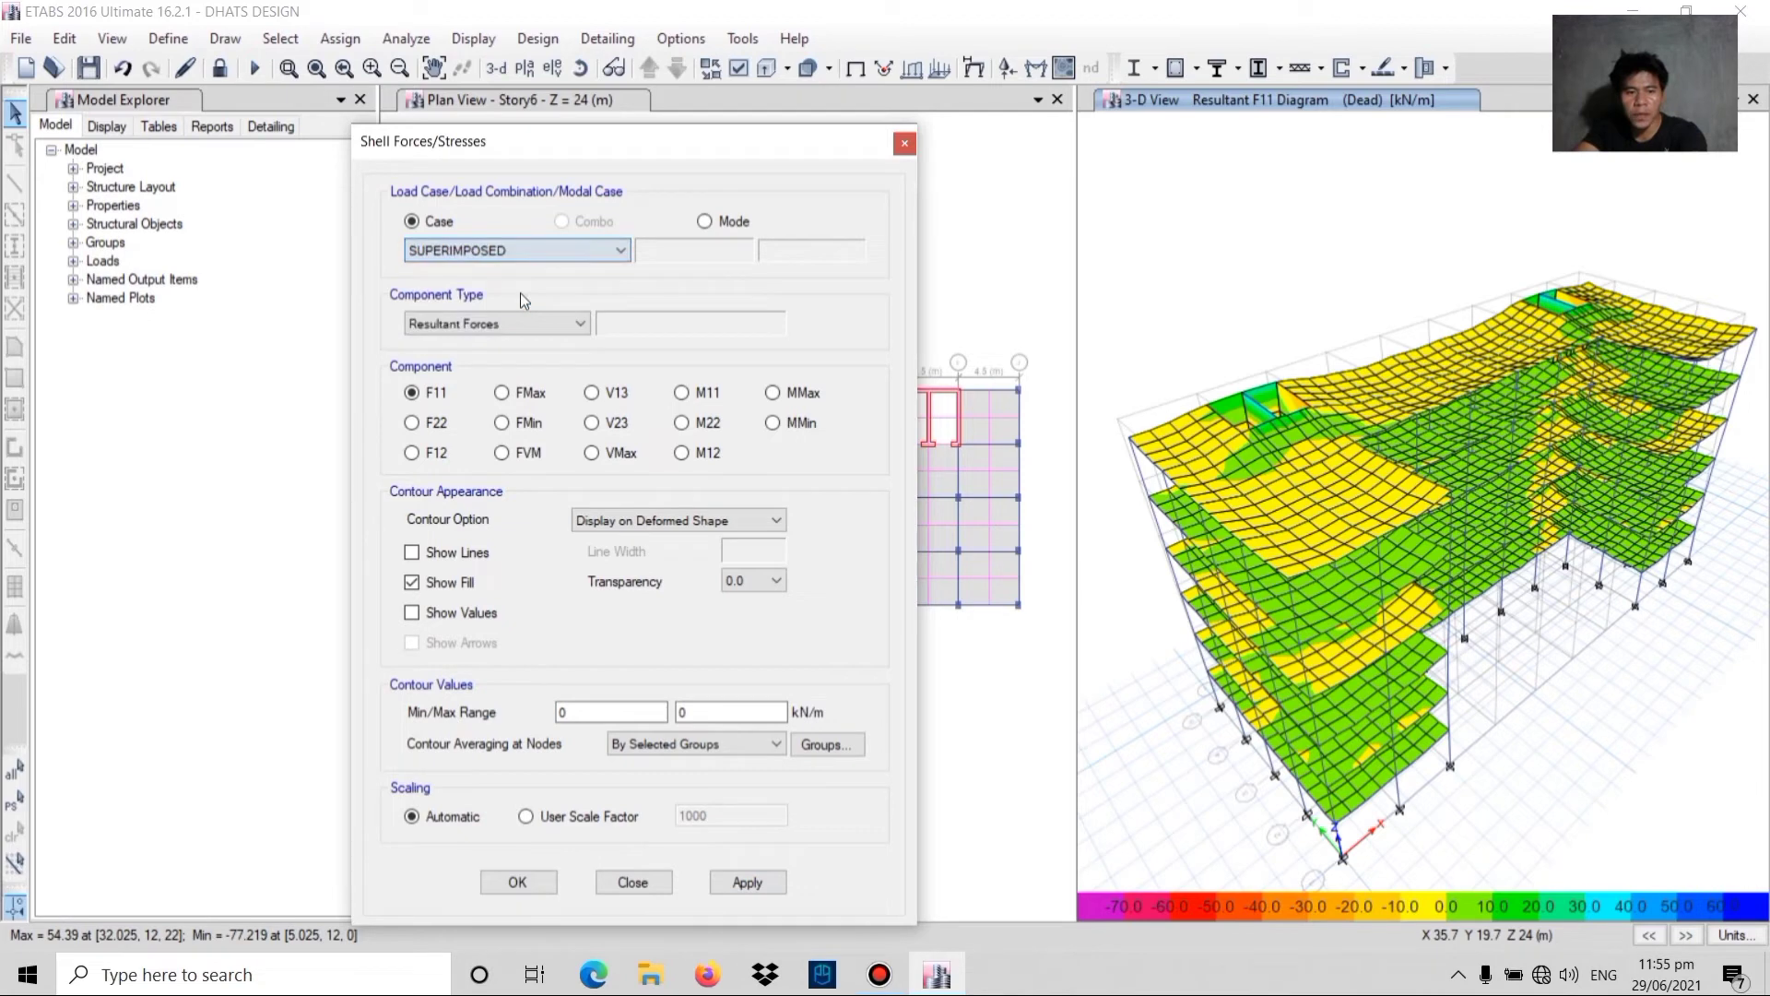
left_click(749, 883)
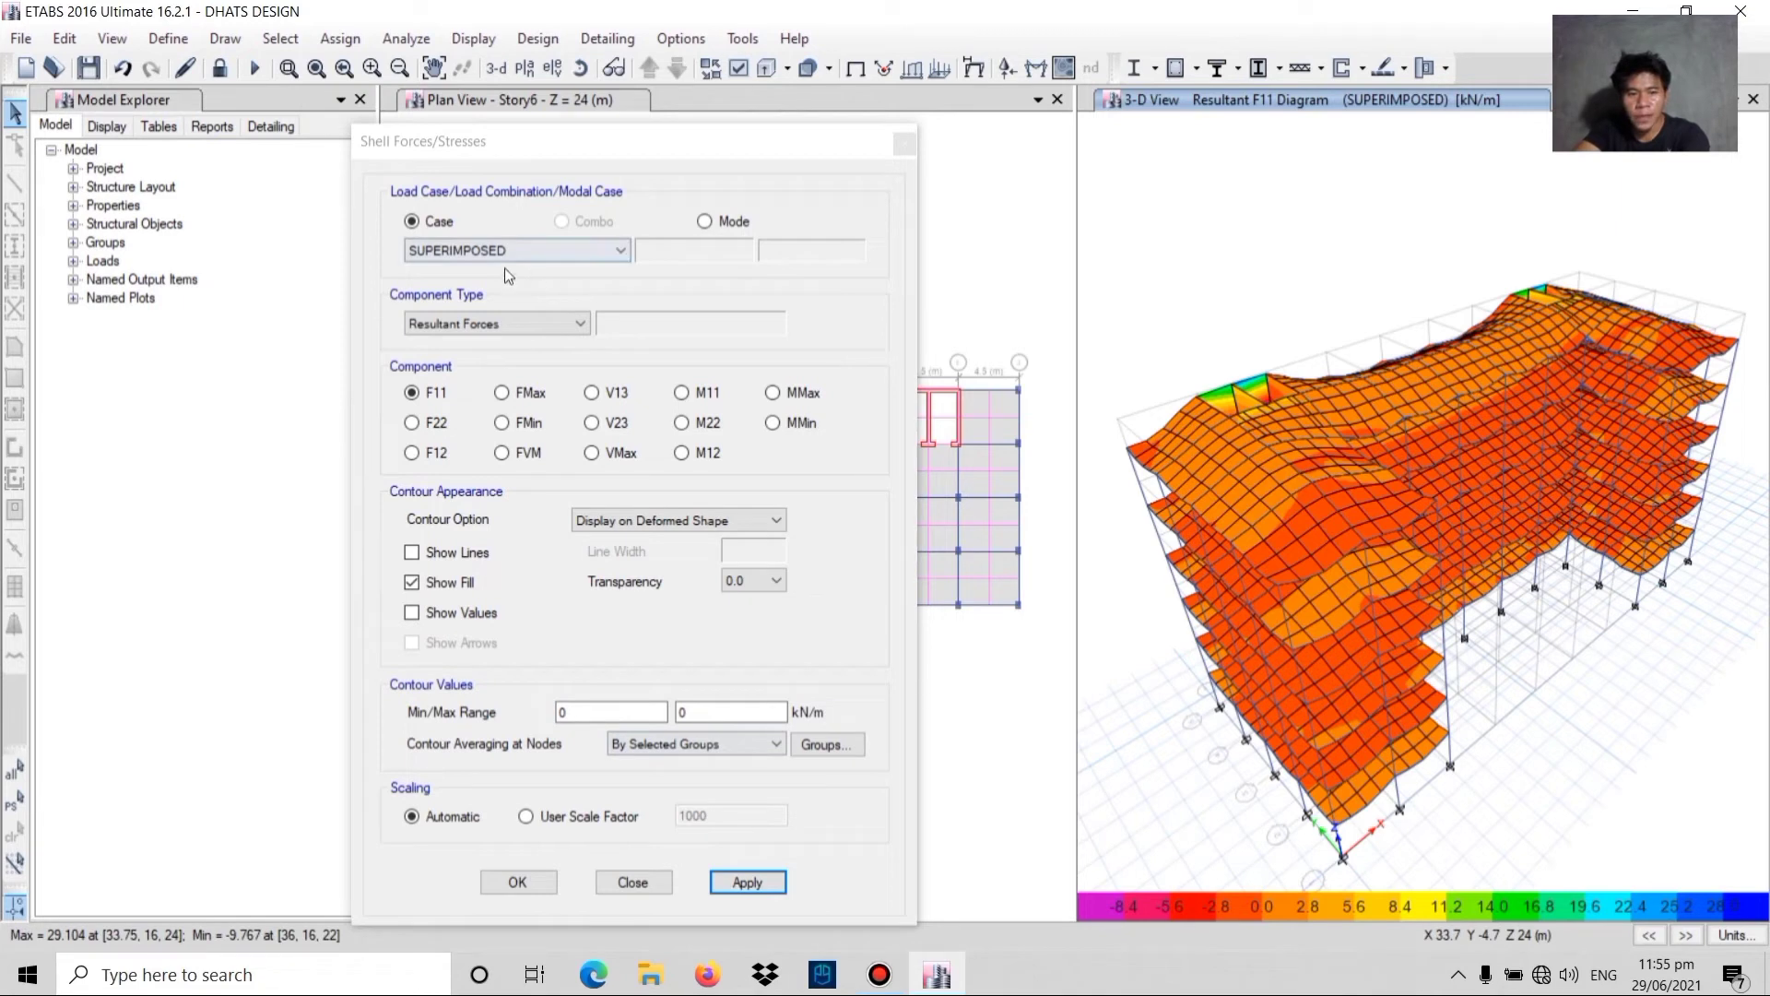
- Show the F11 shell force contours for STATIC EQ step 1 in the 3-D view and clear the display of assigns
left_click(503, 241)
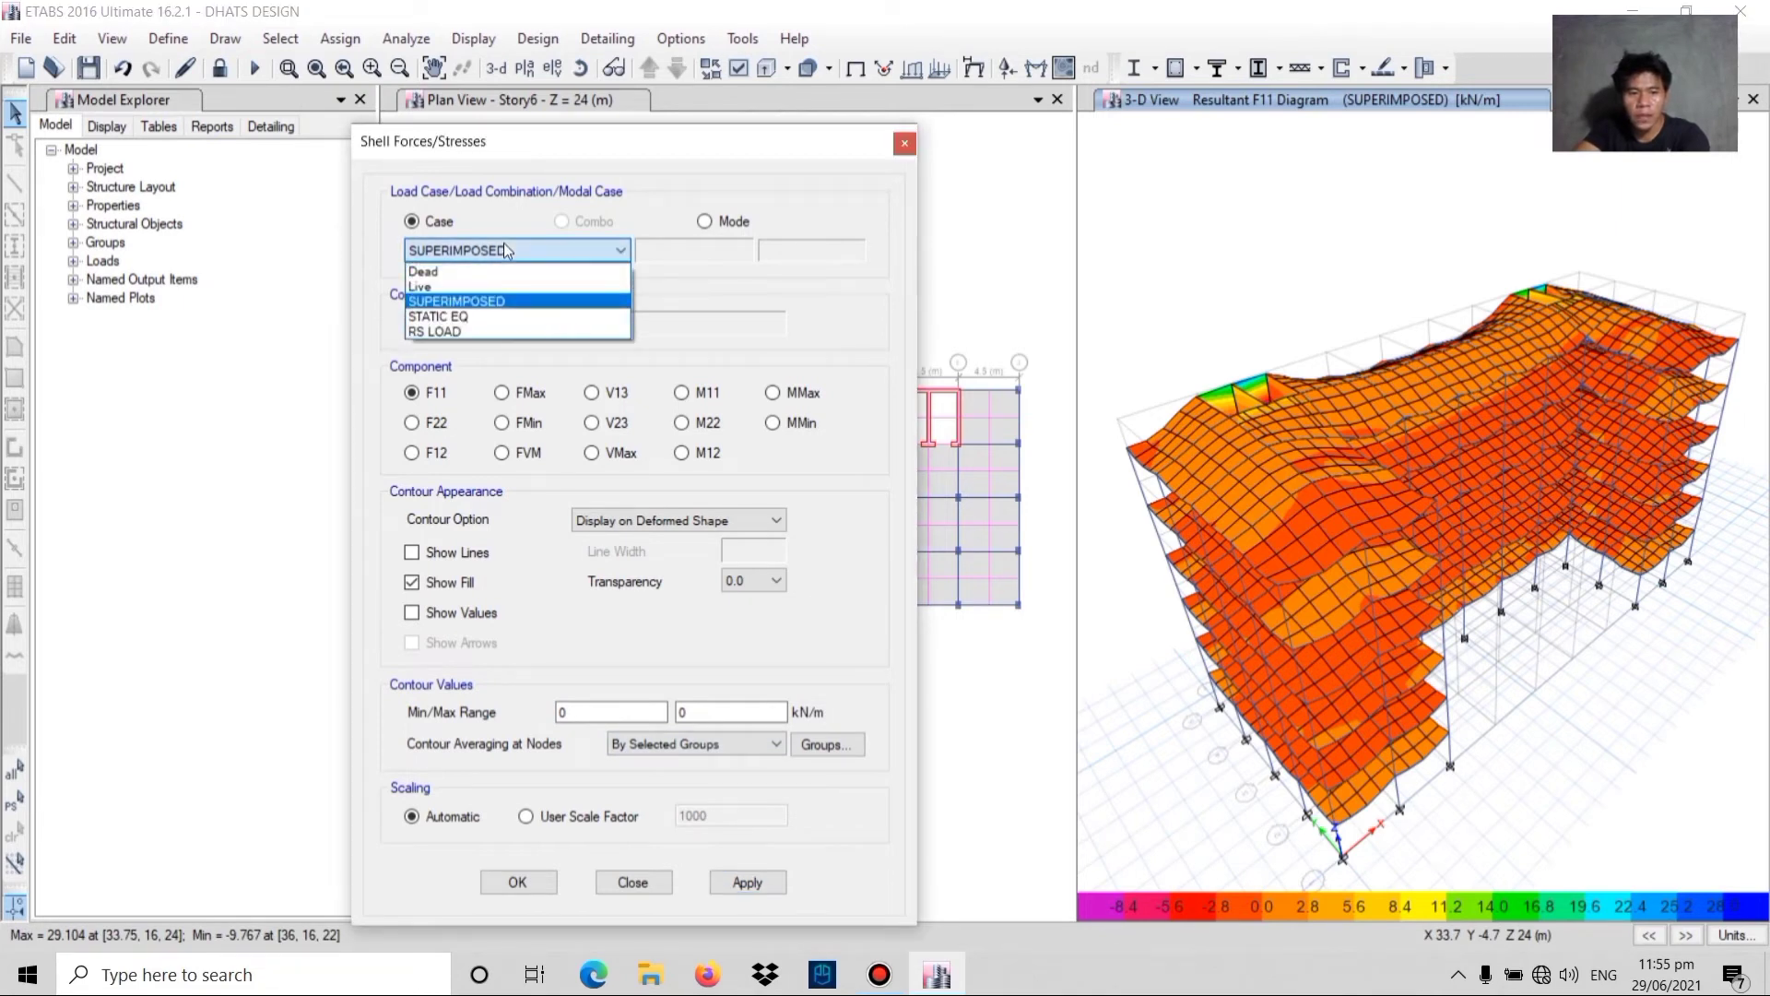
left_click(486, 316)
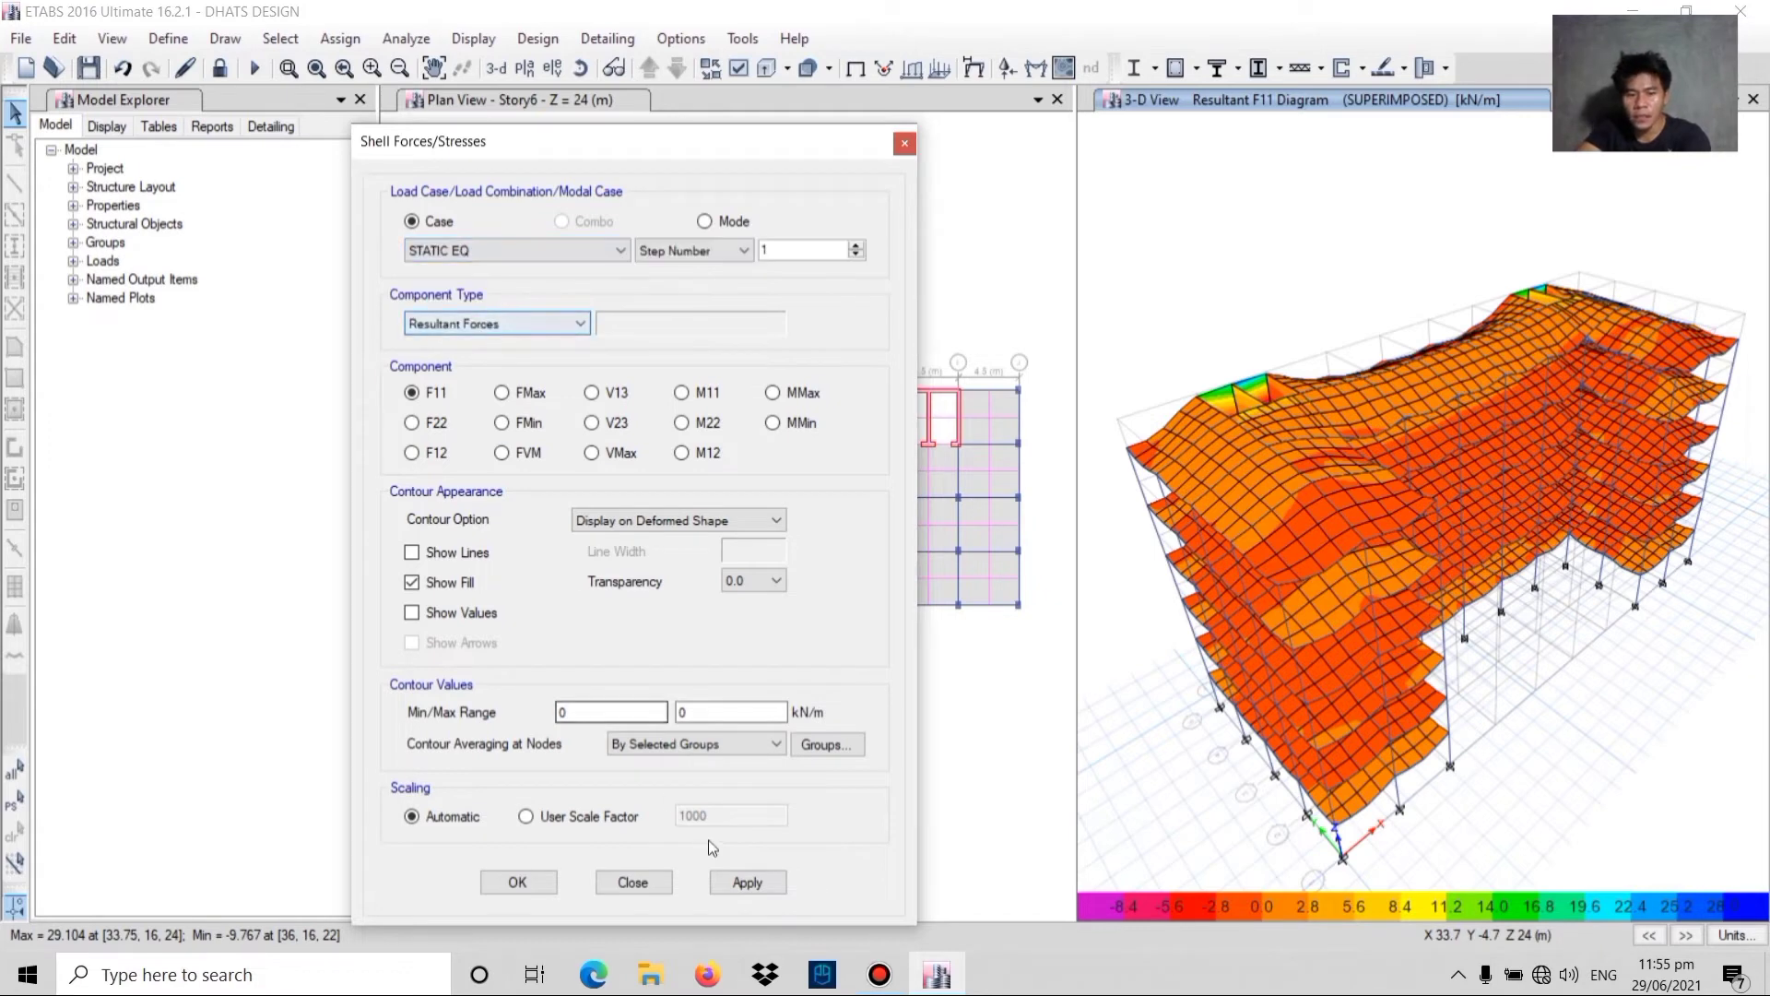
left_click(747, 882)
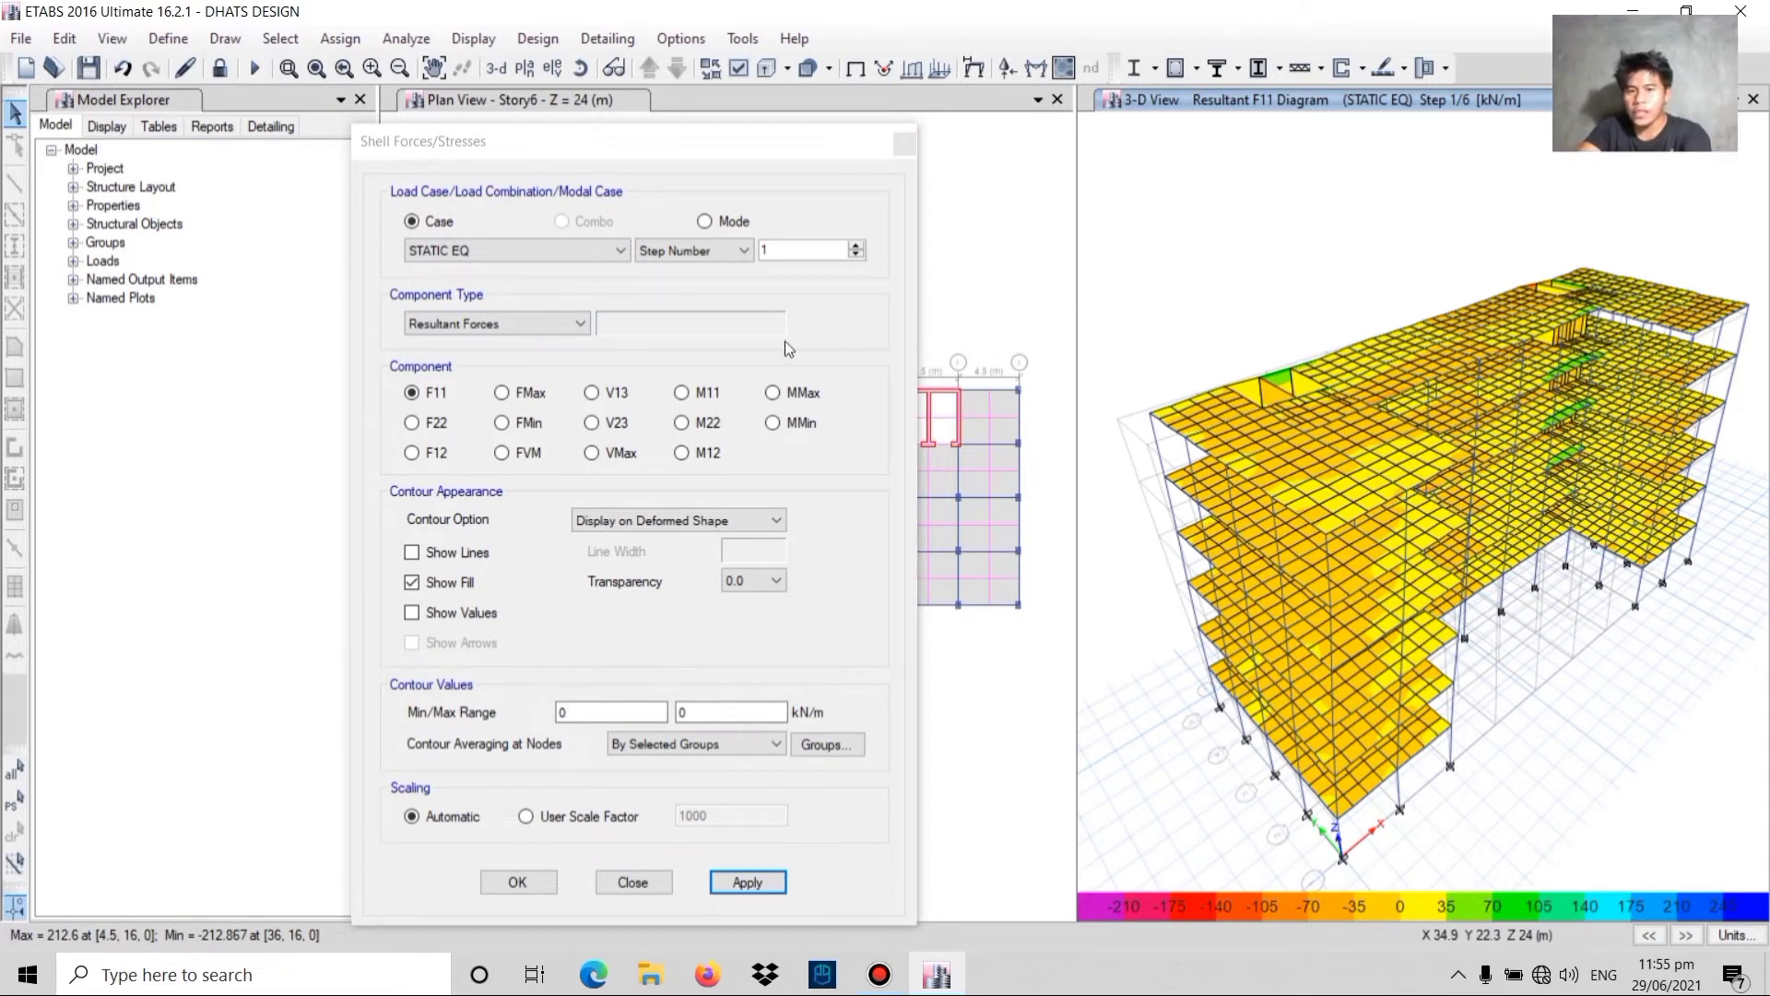
left_click(910, 152)
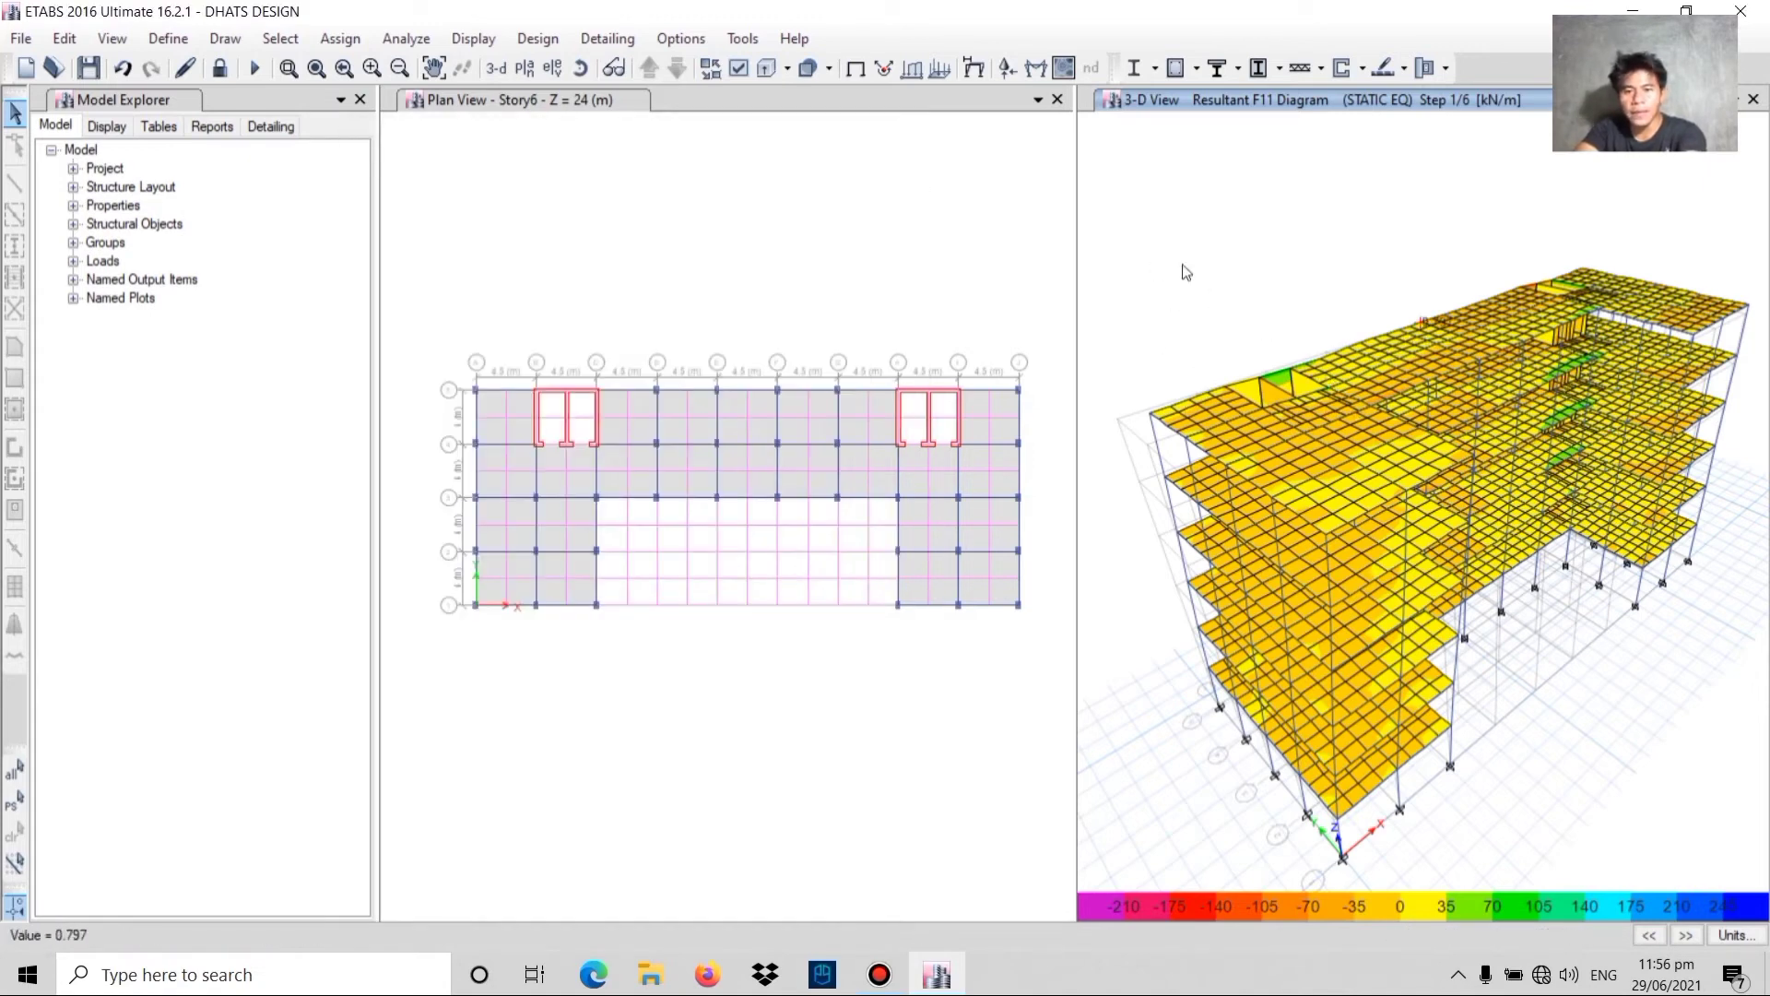
left_click(357, 42)
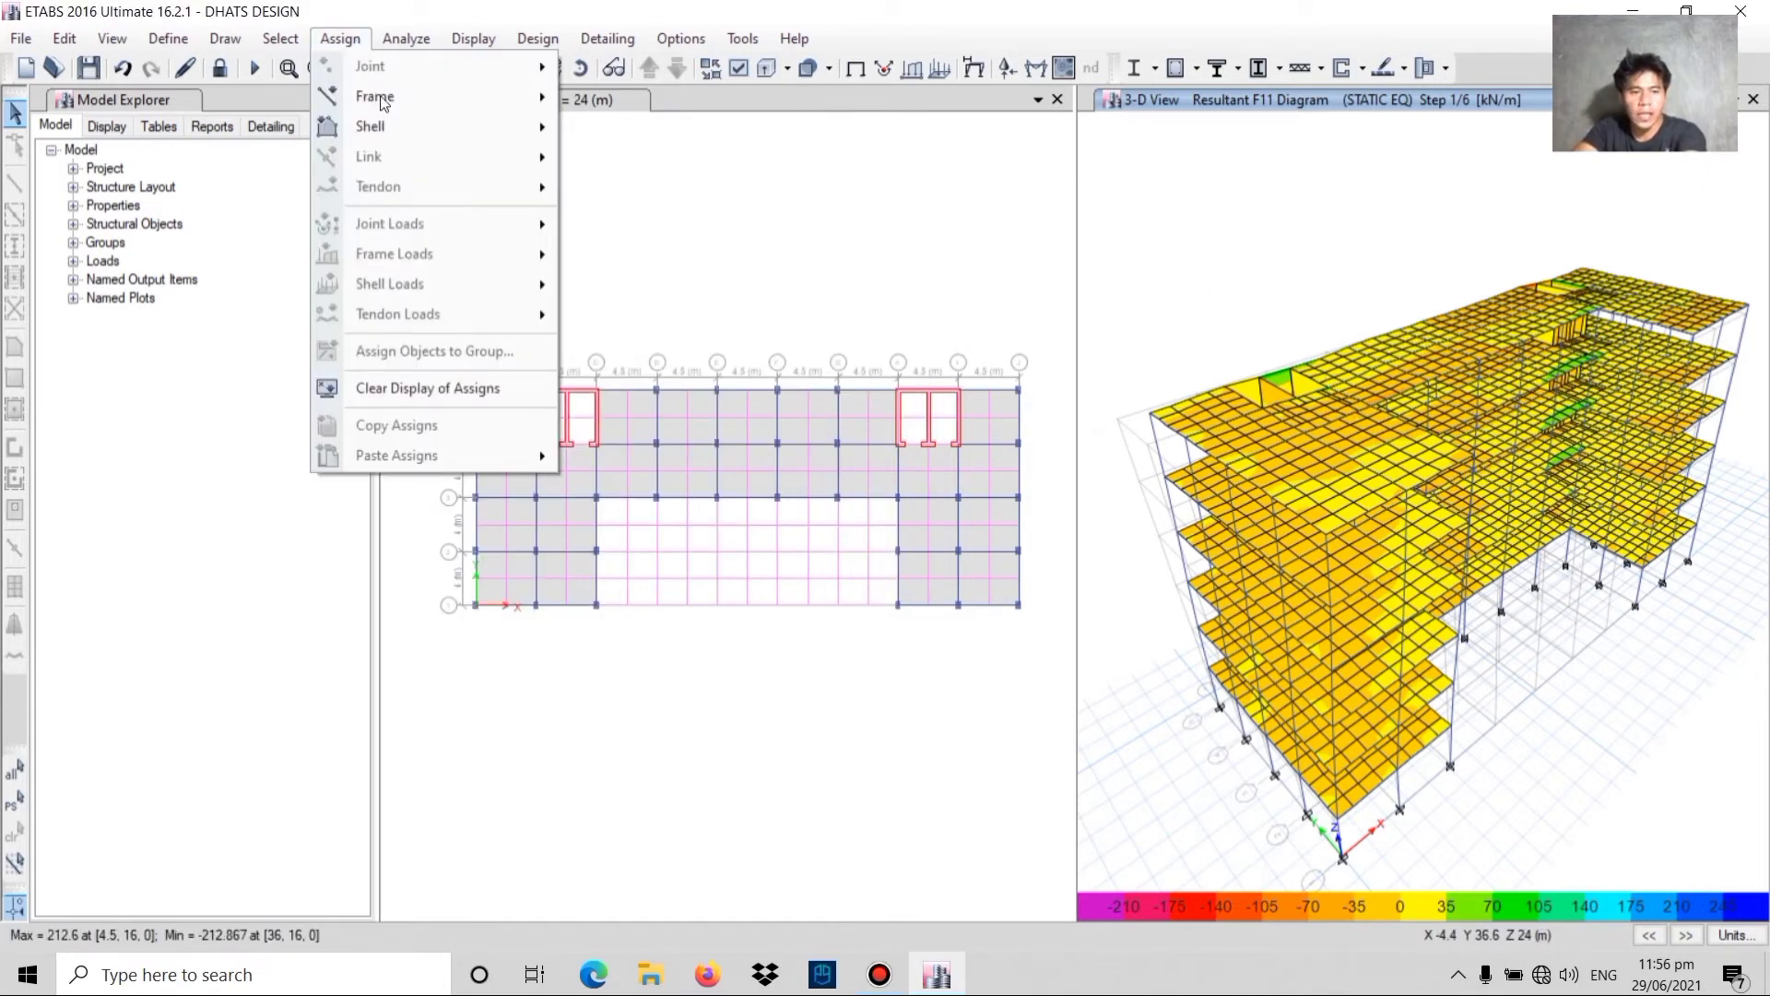
left_click(418, 384)
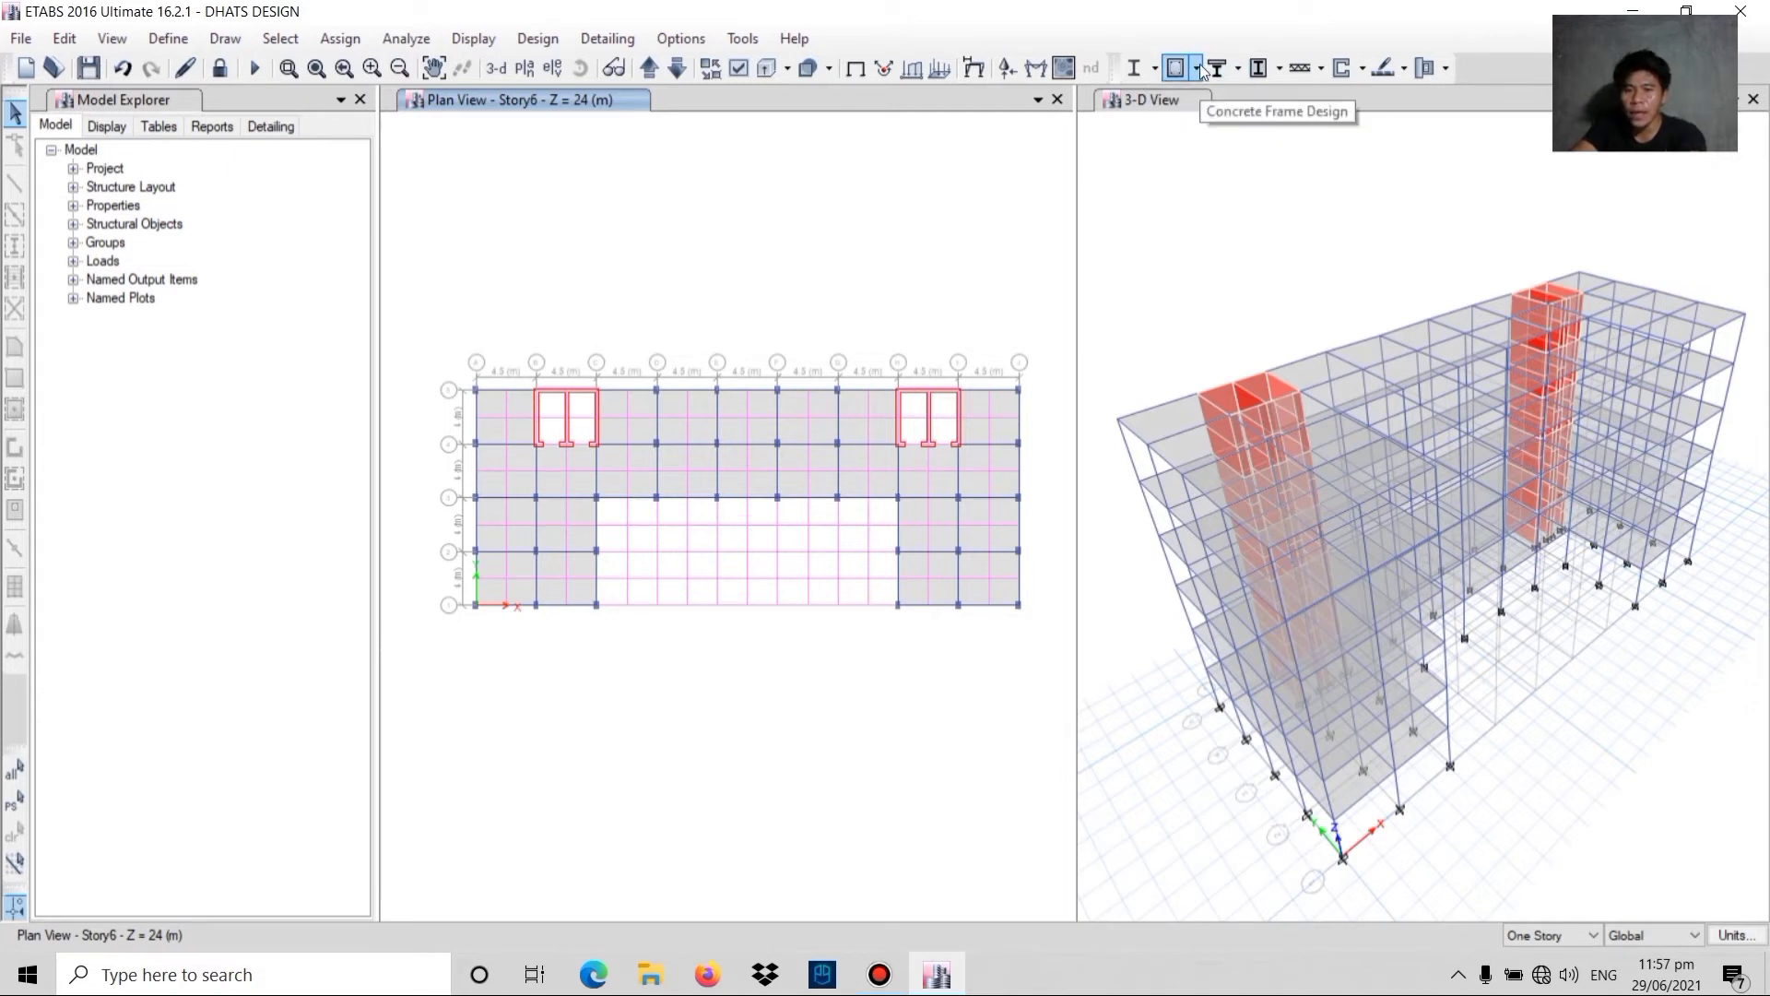
- In the column rebar selection rules for concrete frame design, set the non-seismic longitudinal bars to smallest 12 and largest 18
left_click(1198, 67)
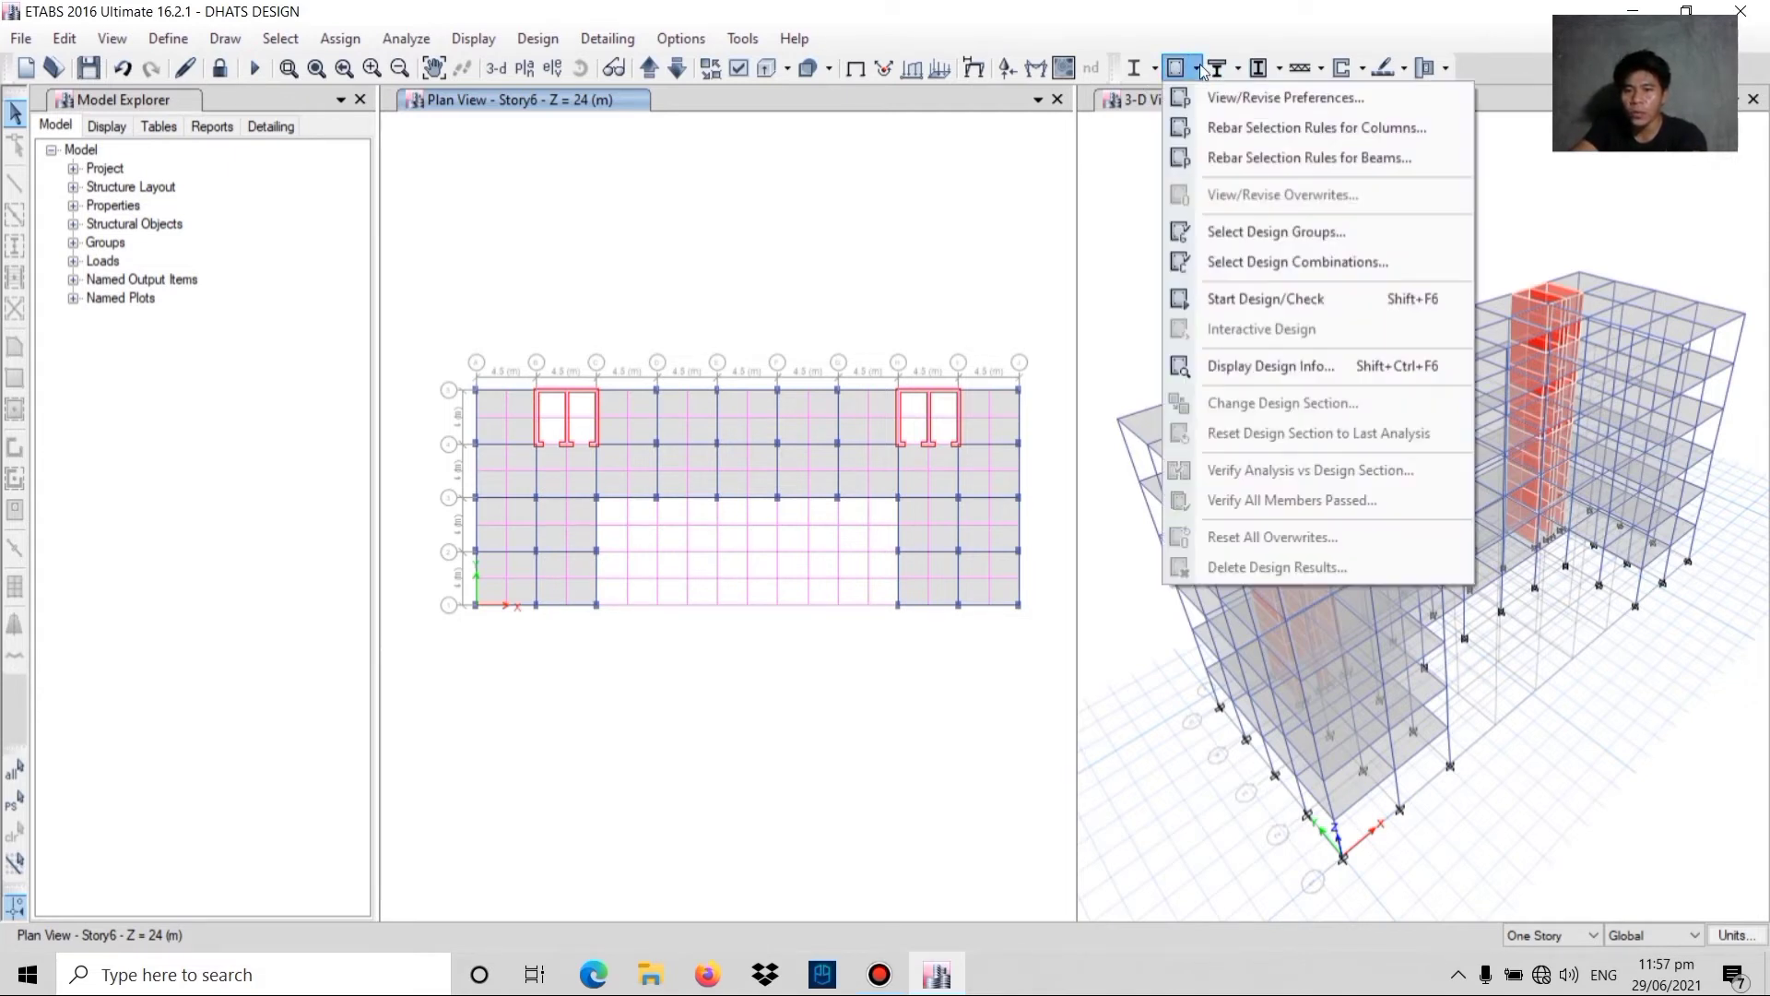
left_click(1203, 129)
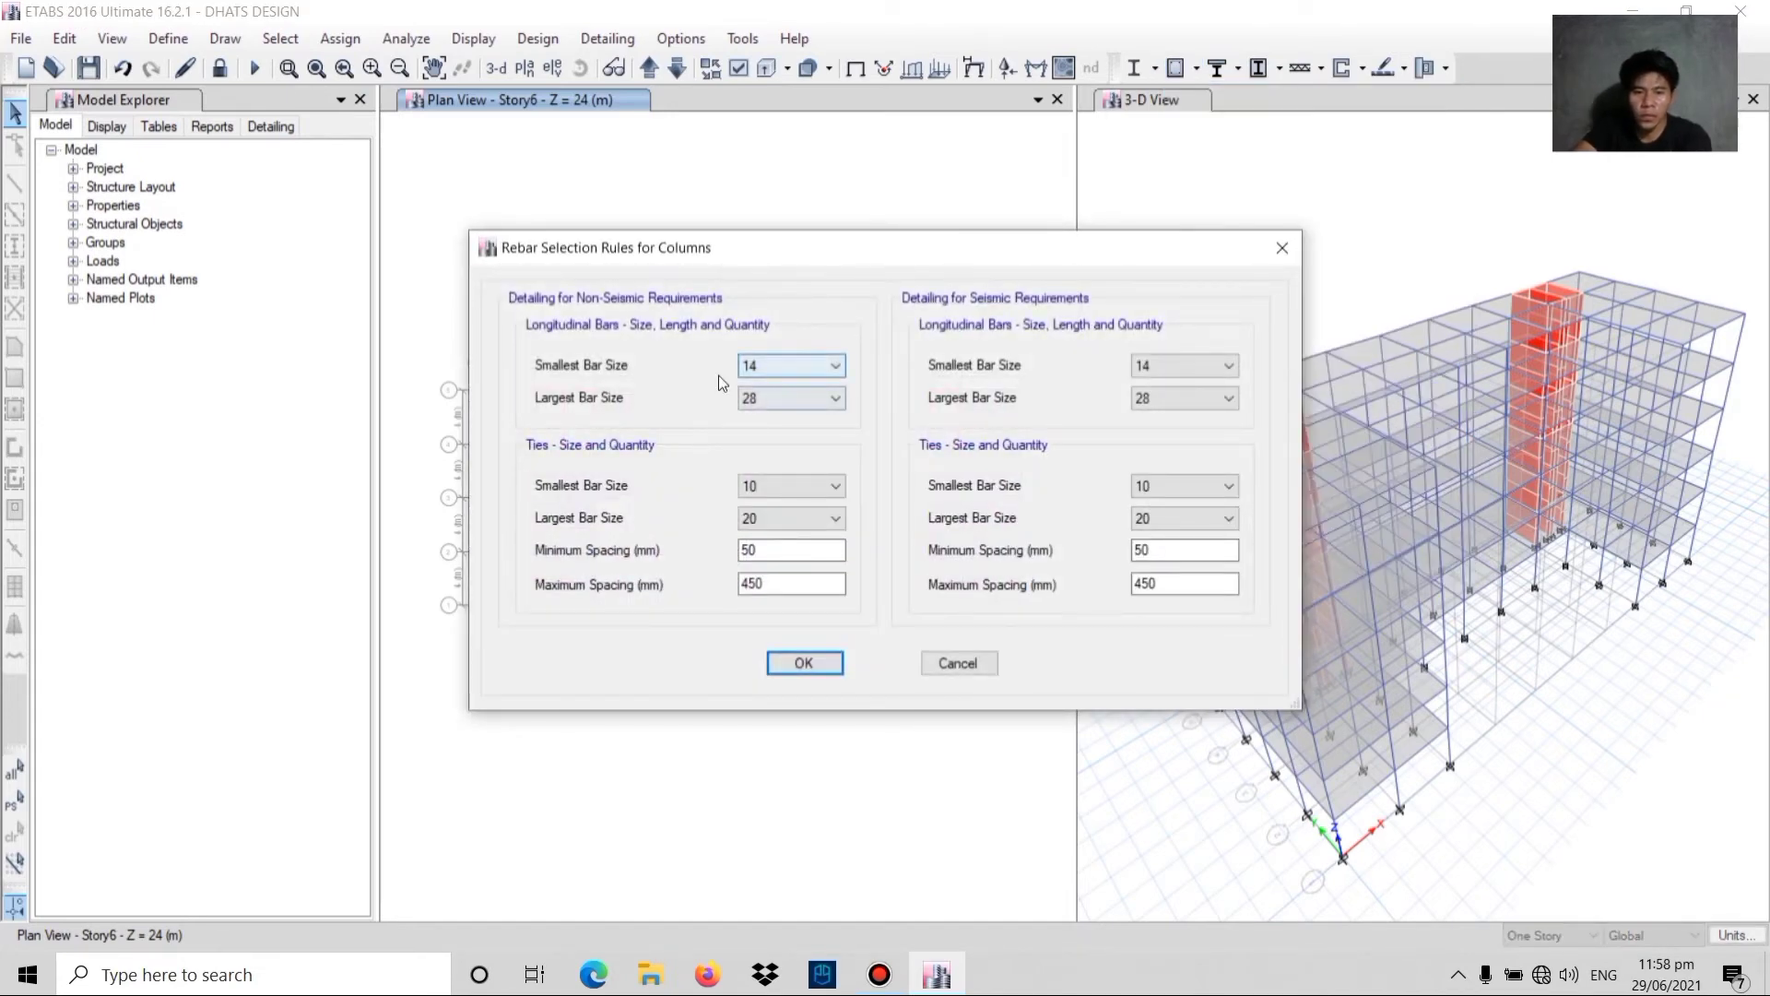
left_click(786, 369)
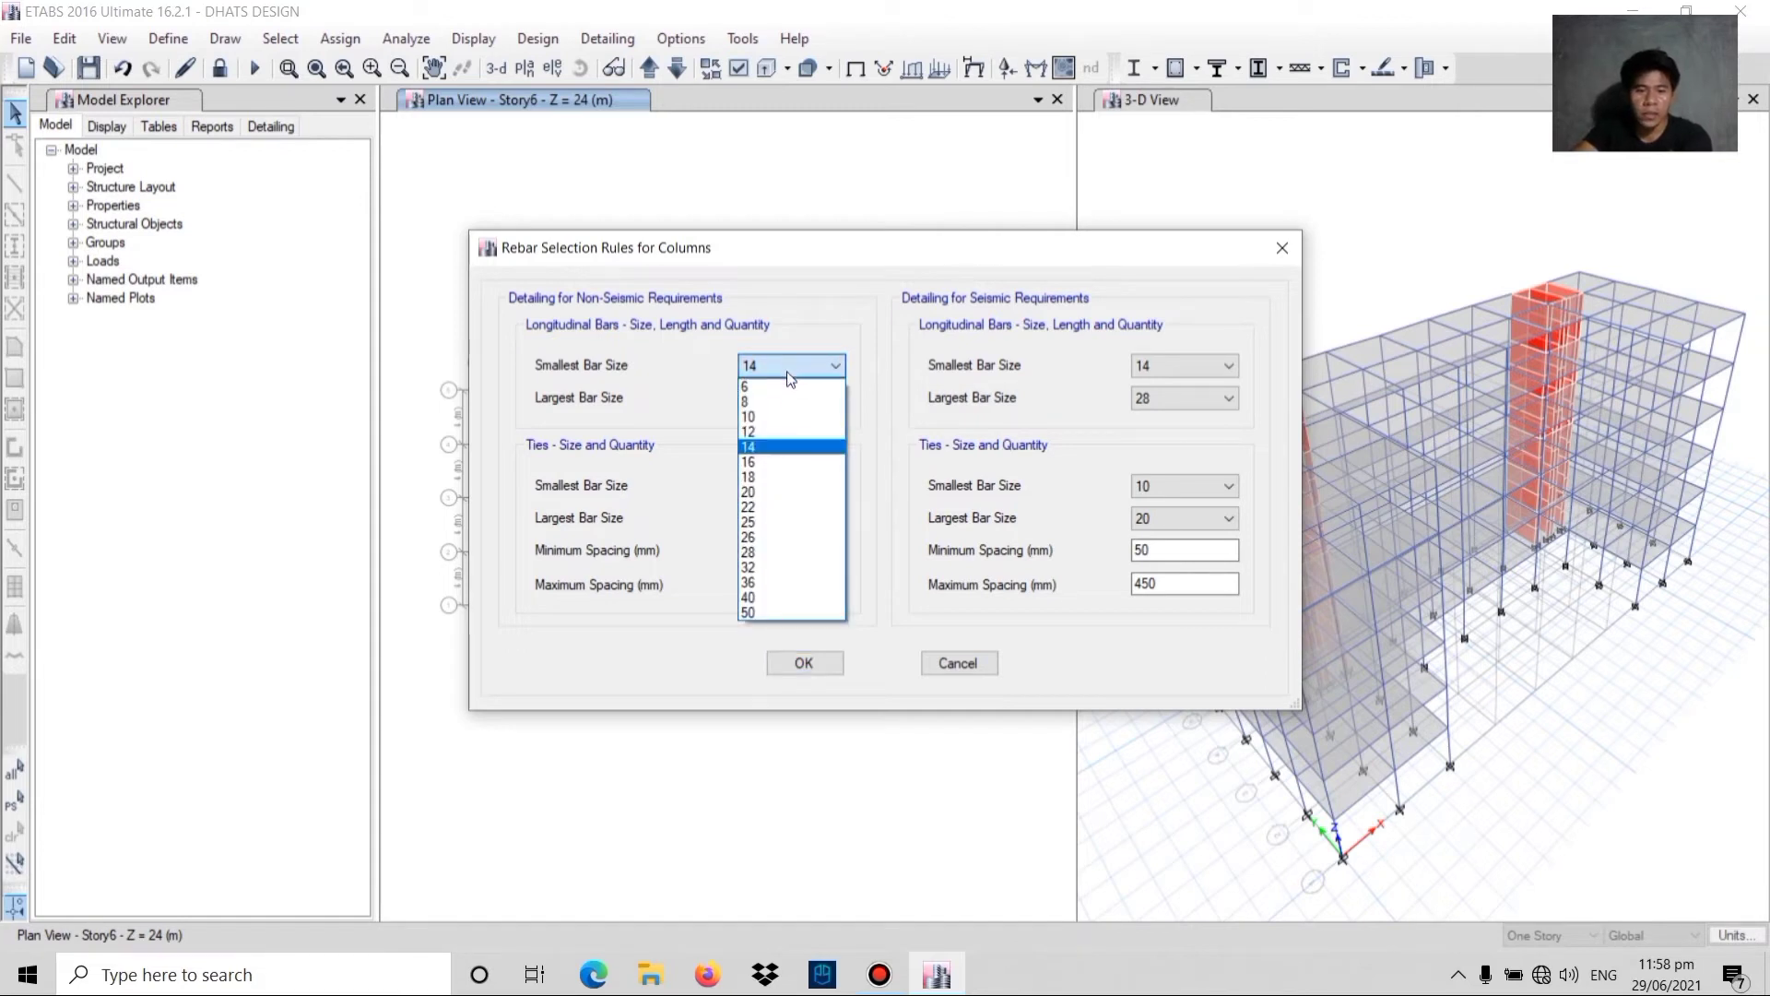
left_click(775, 432)
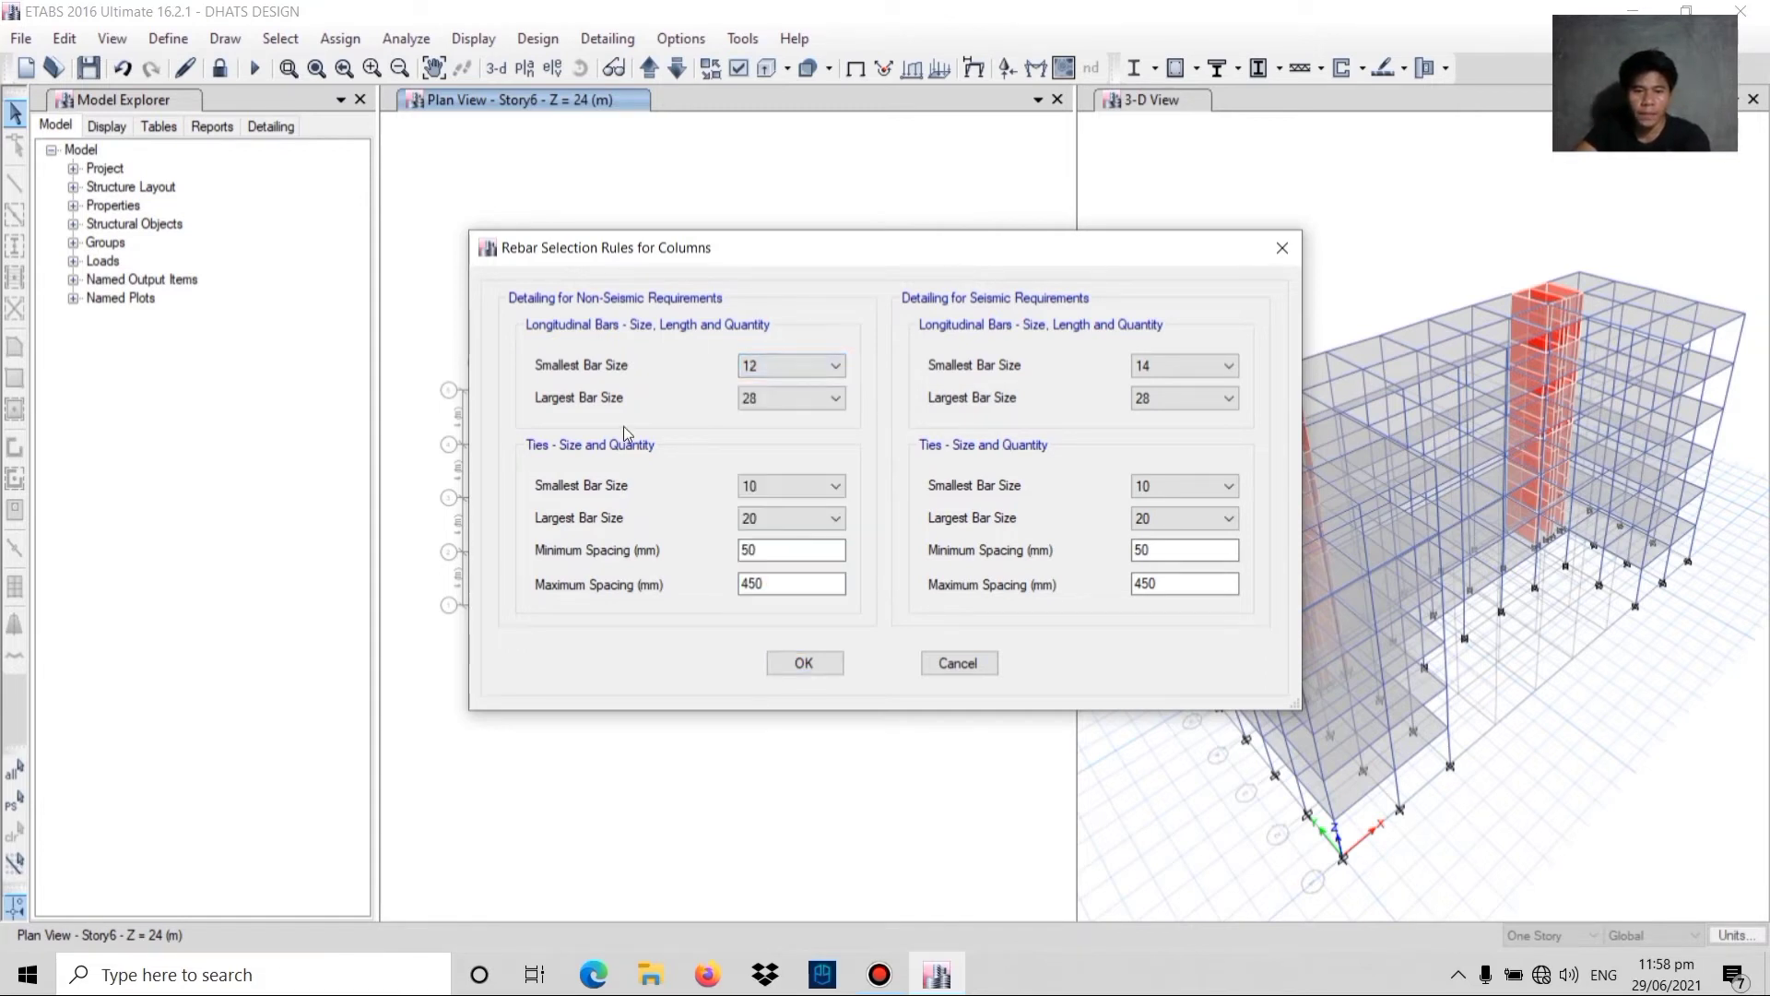
left_click(789, 401)
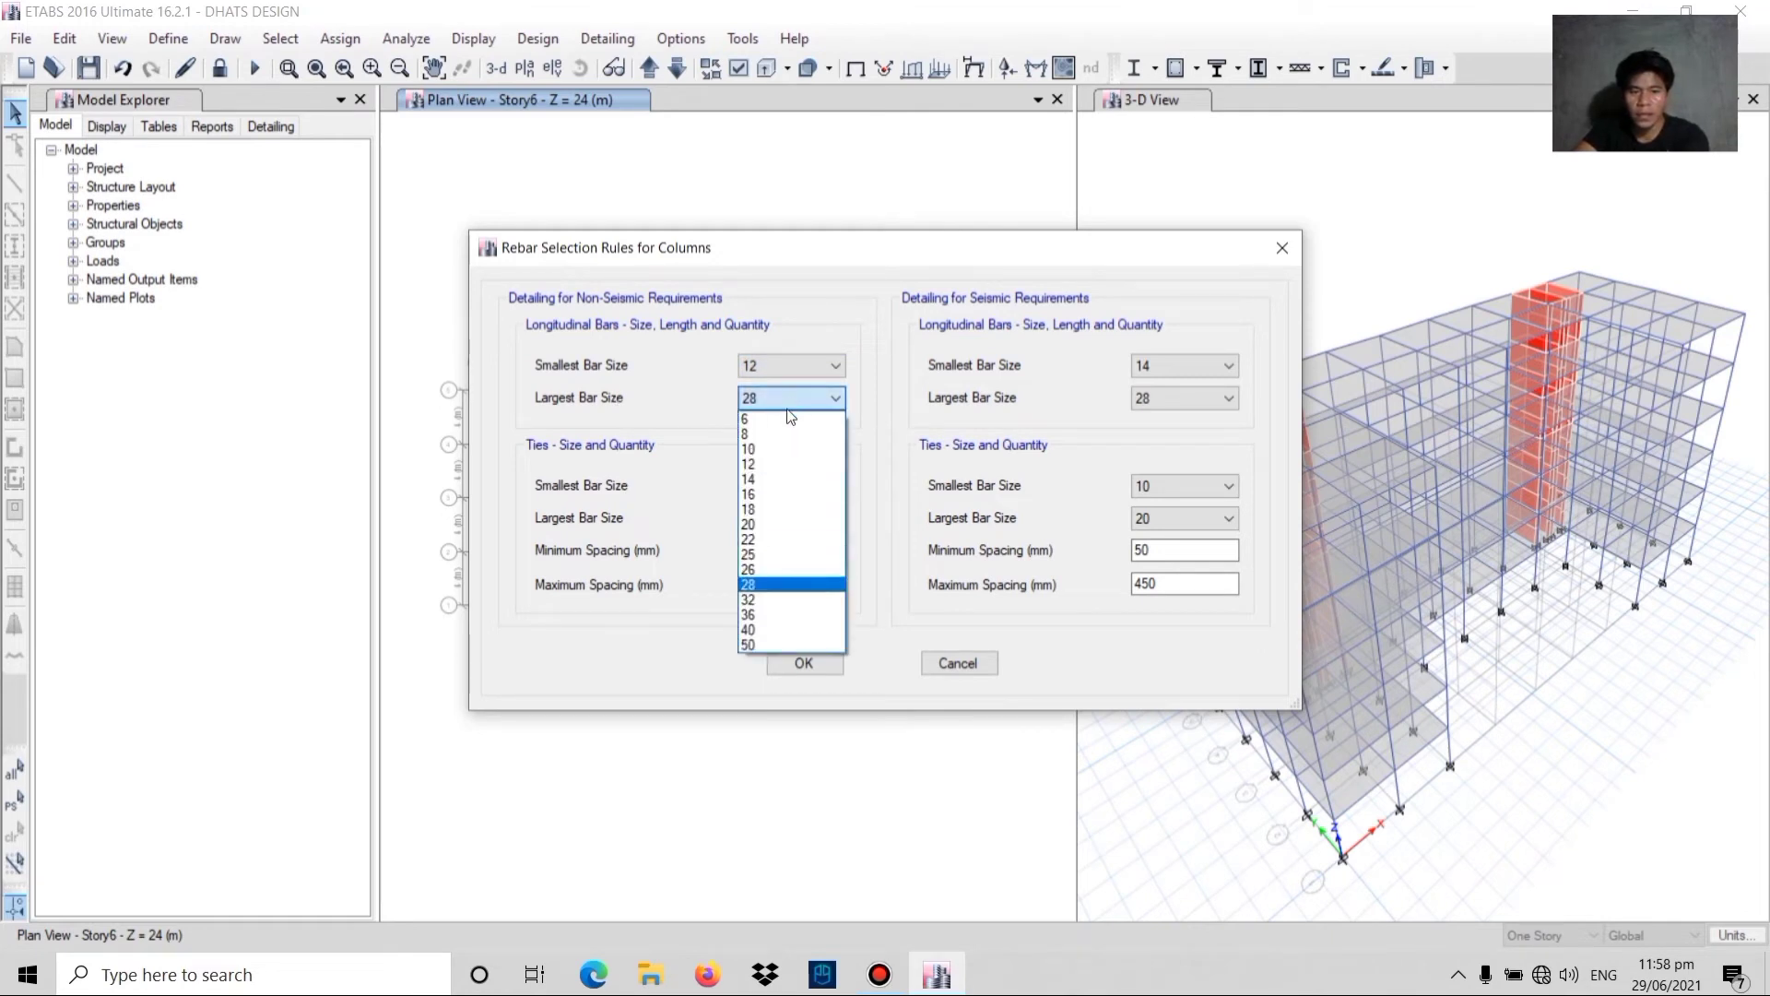
left_click(753, 510)
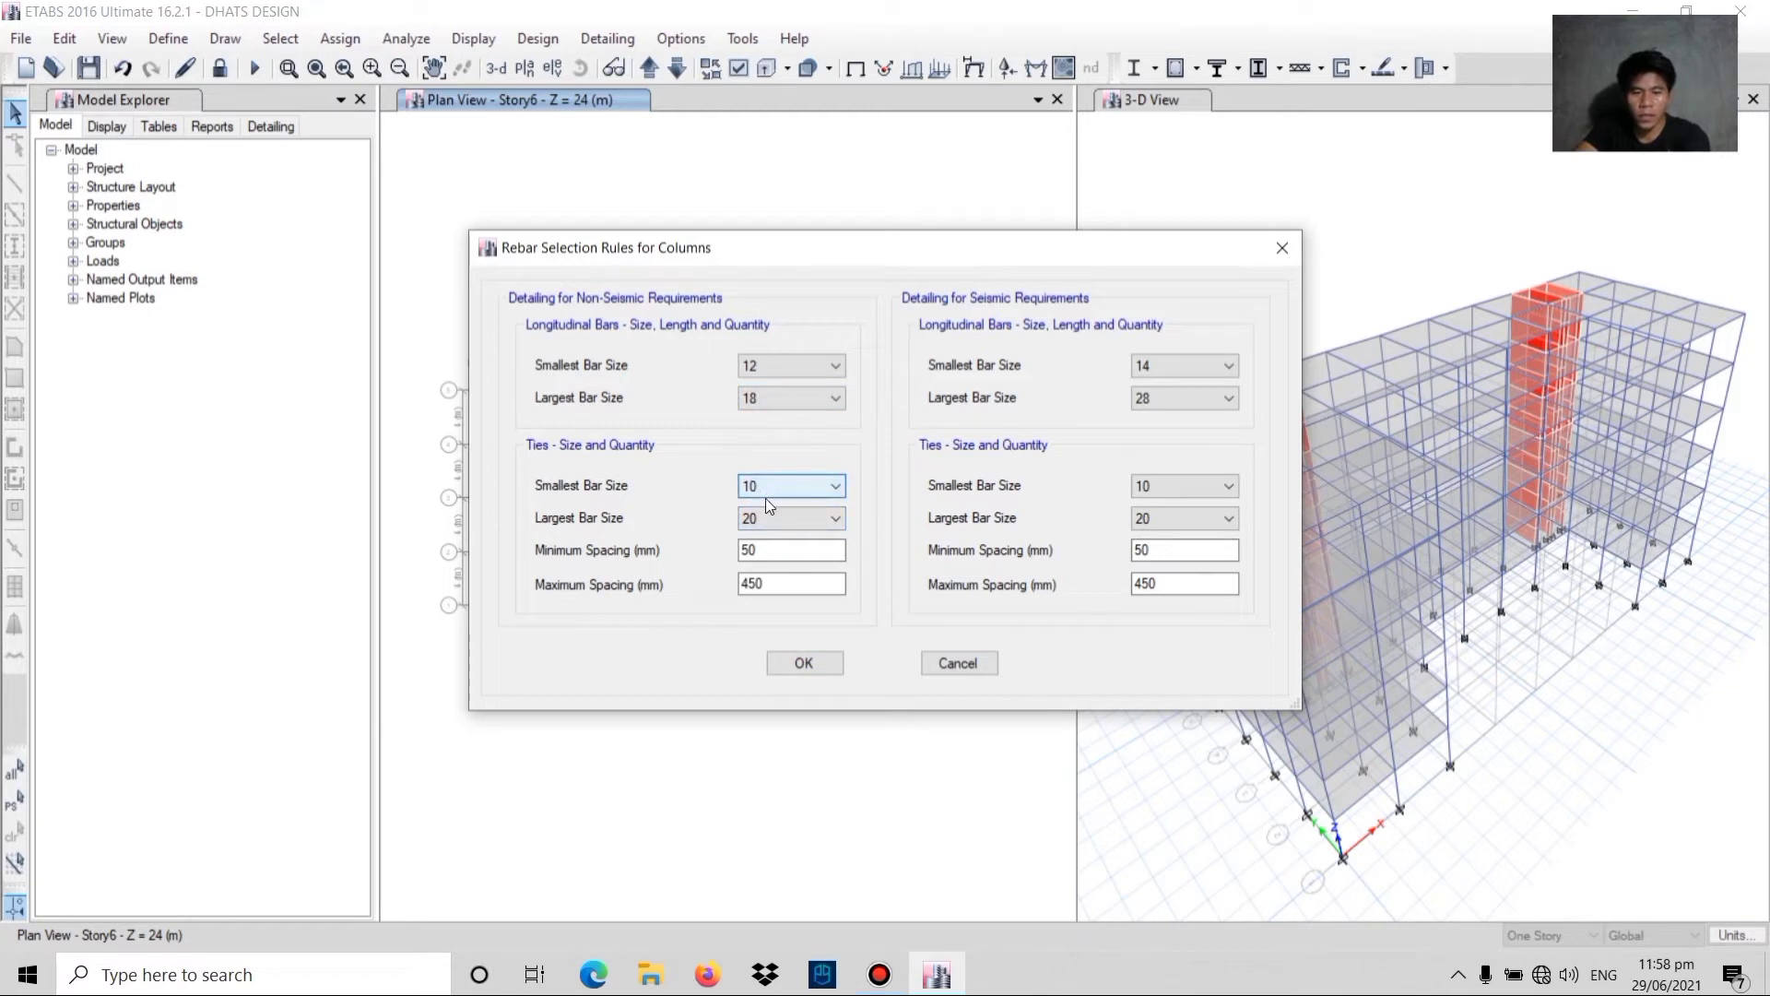
- Keep the smallest non-seismic column tie bar size at 10 and set the largest to 12
left_click(766, 494)
left_click(763, 491)
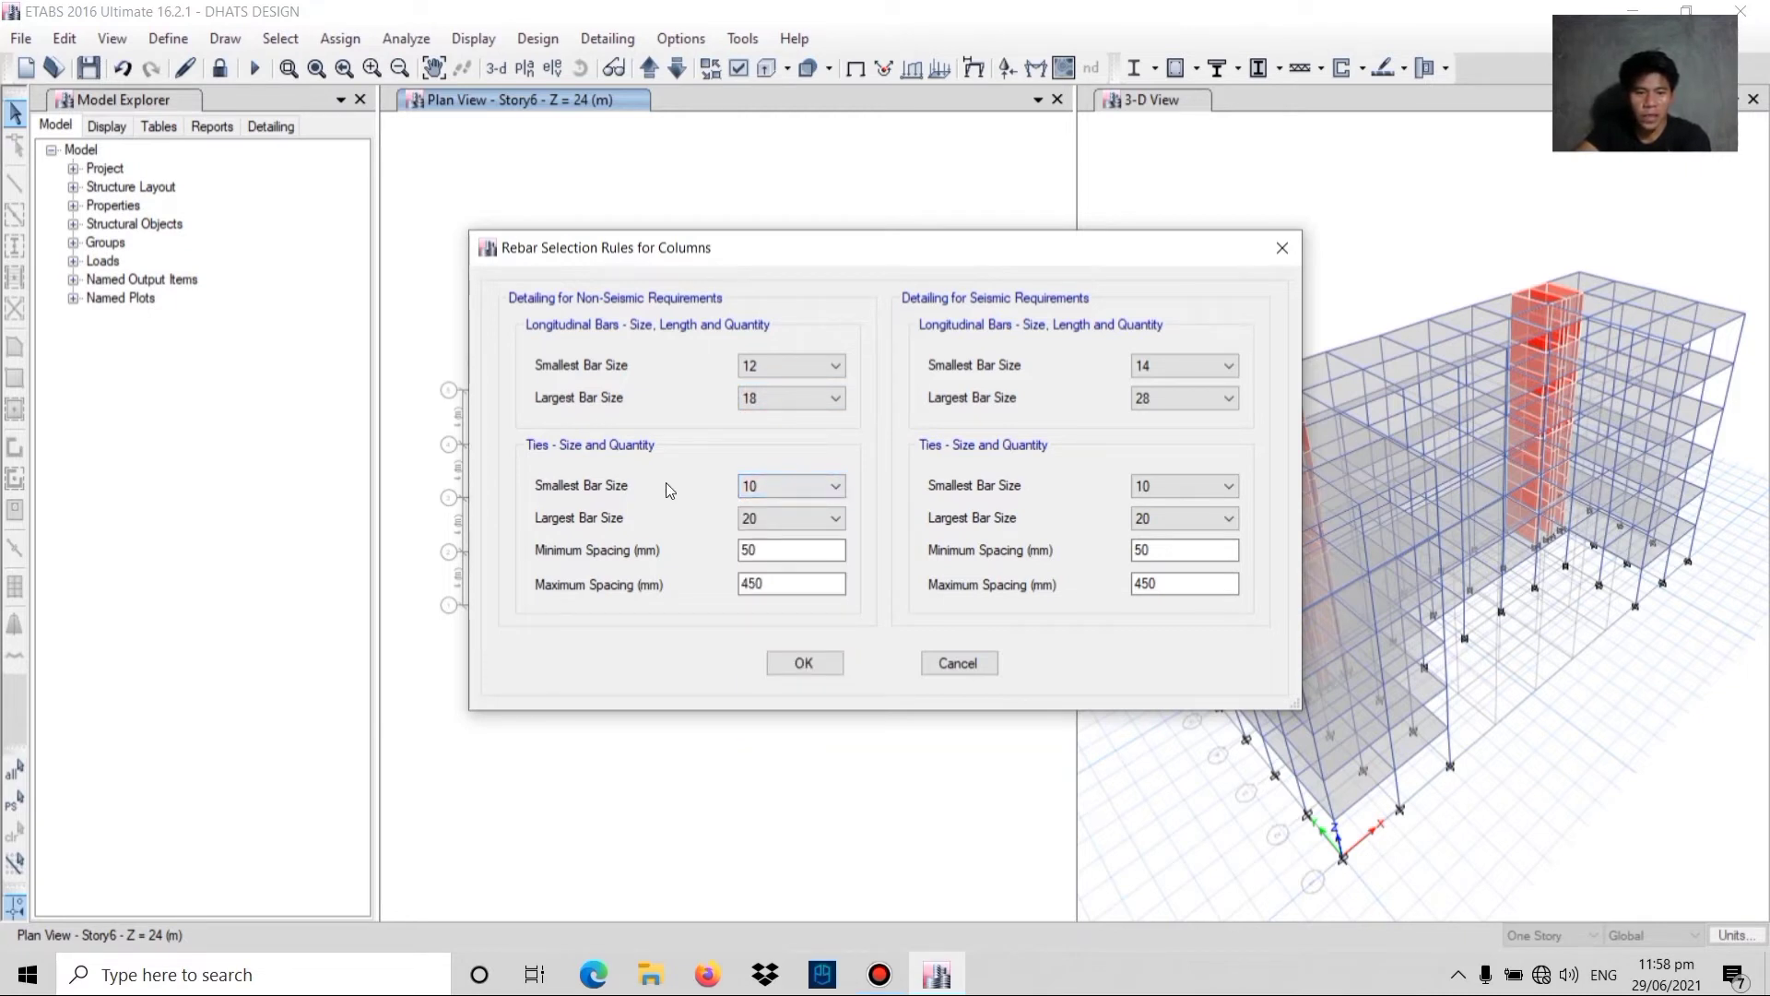
left_click(769, 516)
left_click(768, 585)
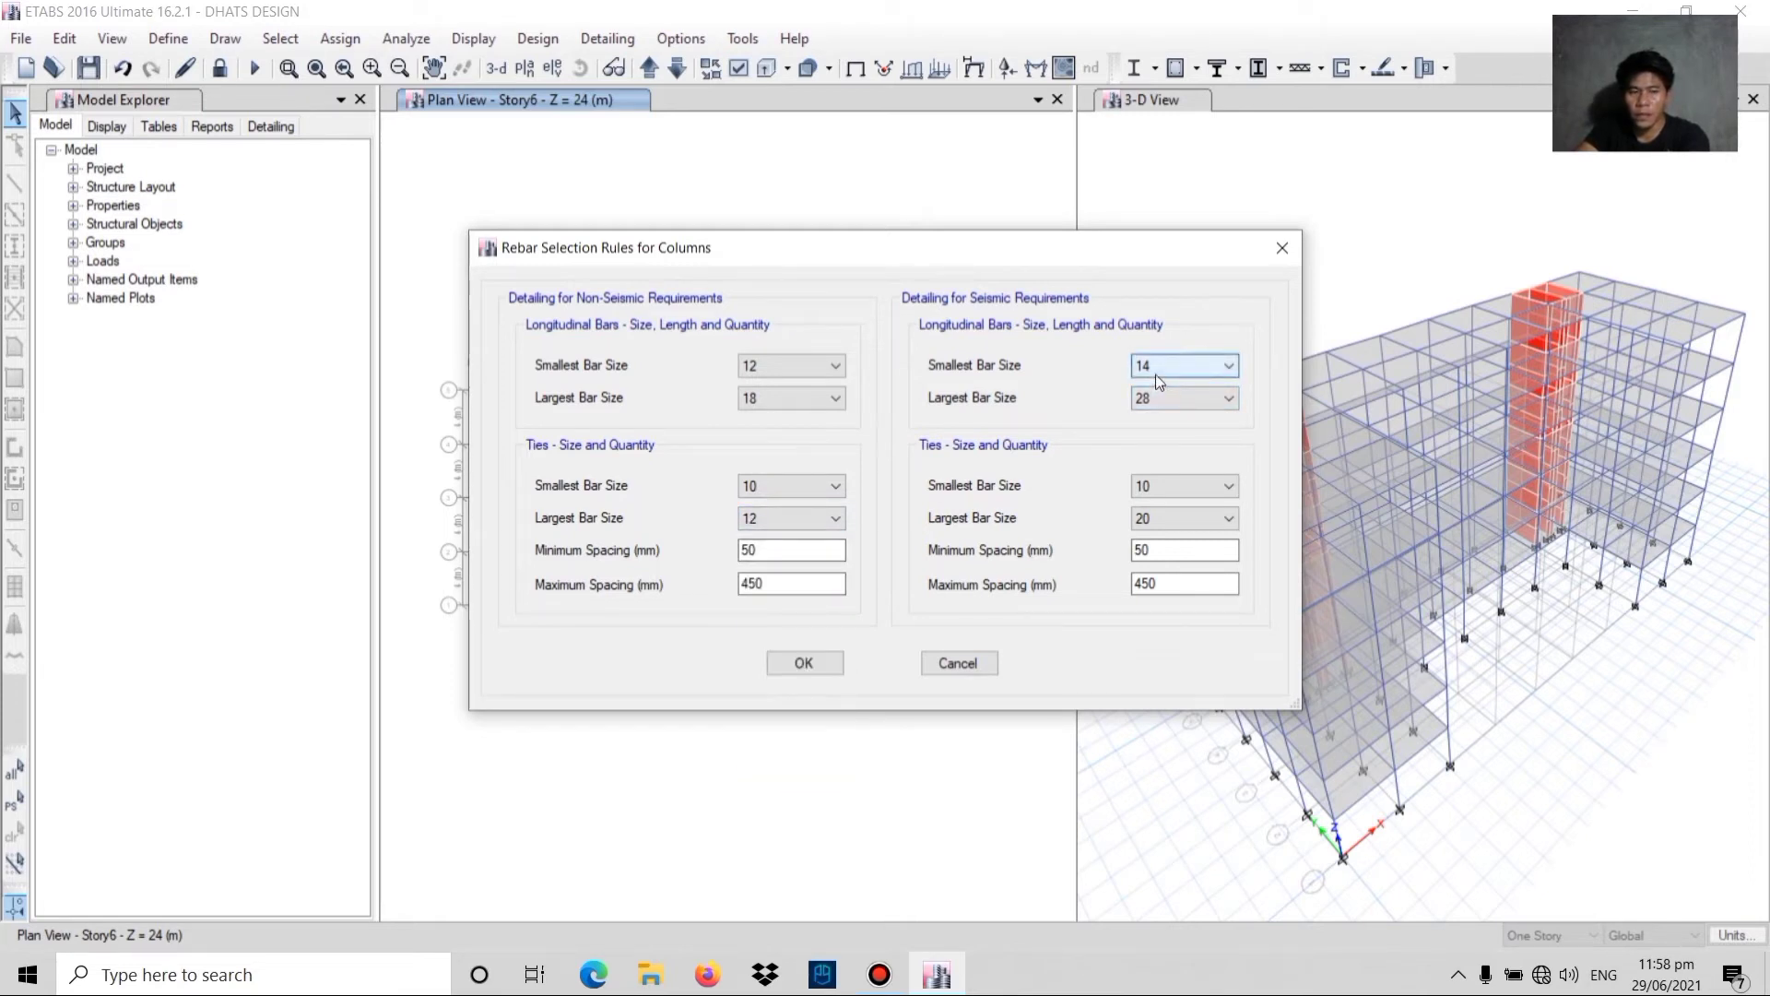
- For seismic column detailing, set the largest longitudinal bar to 25 and the ties to smallest 12 and largest 14, and accept the rules
left_click(1158, 400)
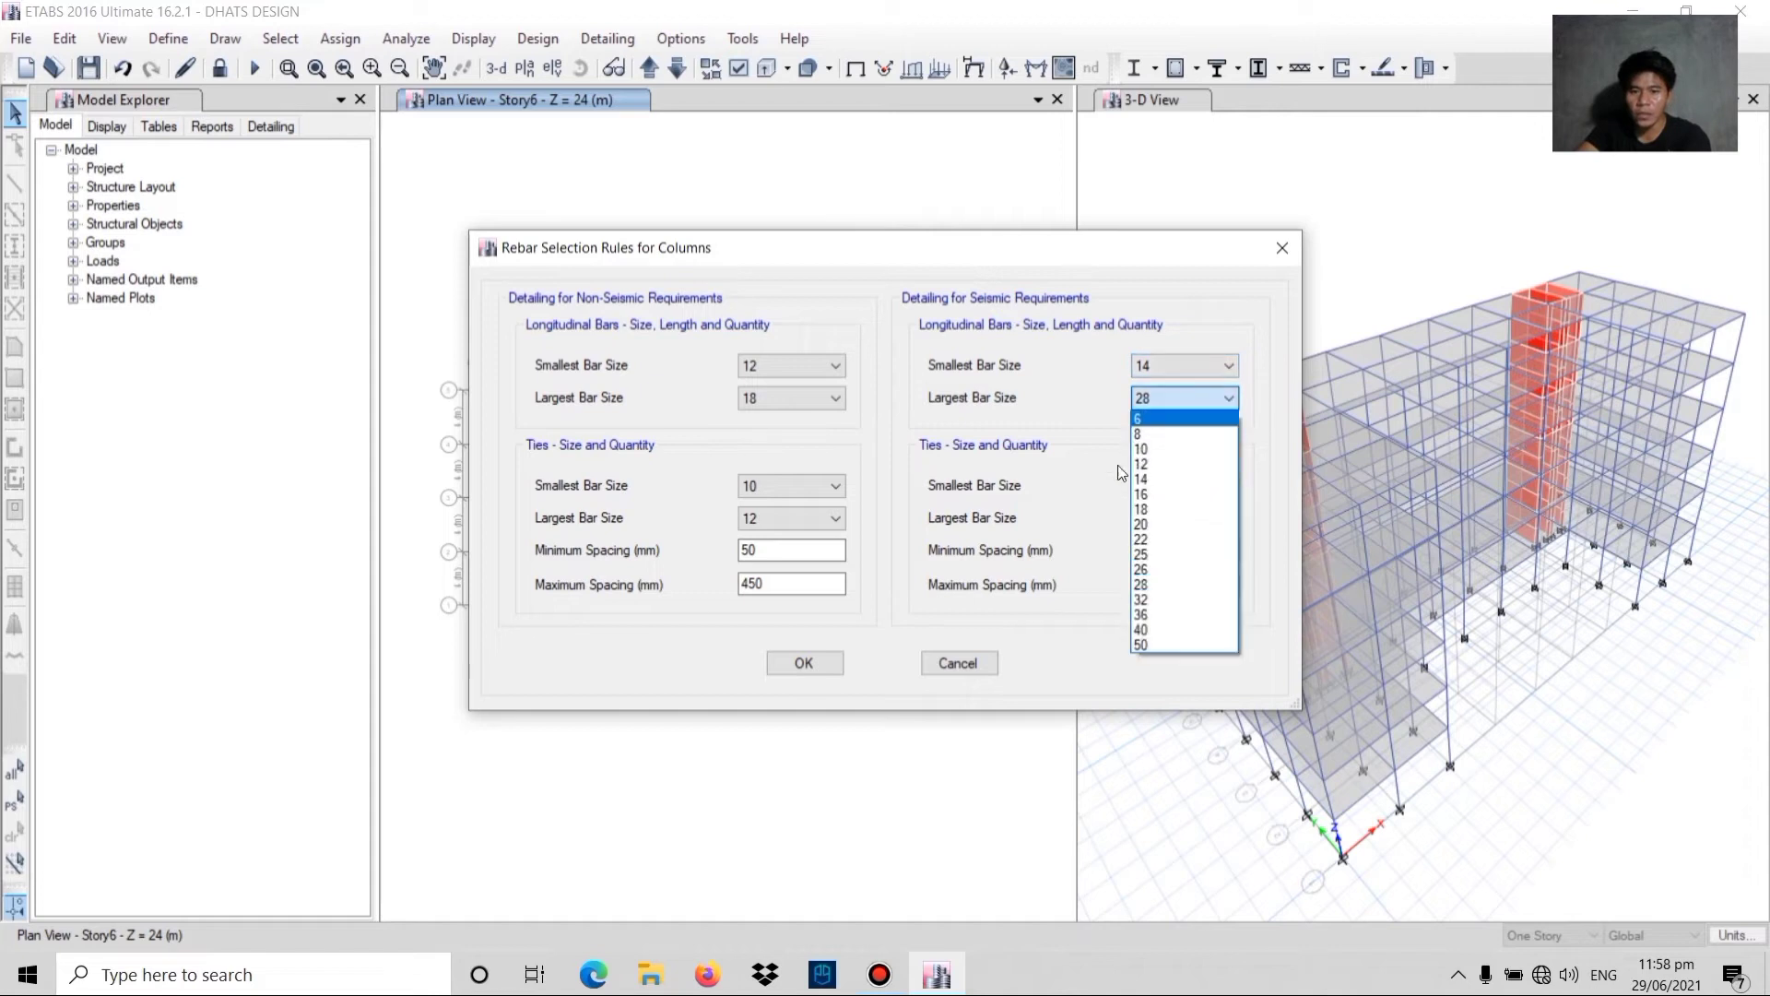
left_click(1142, 554)
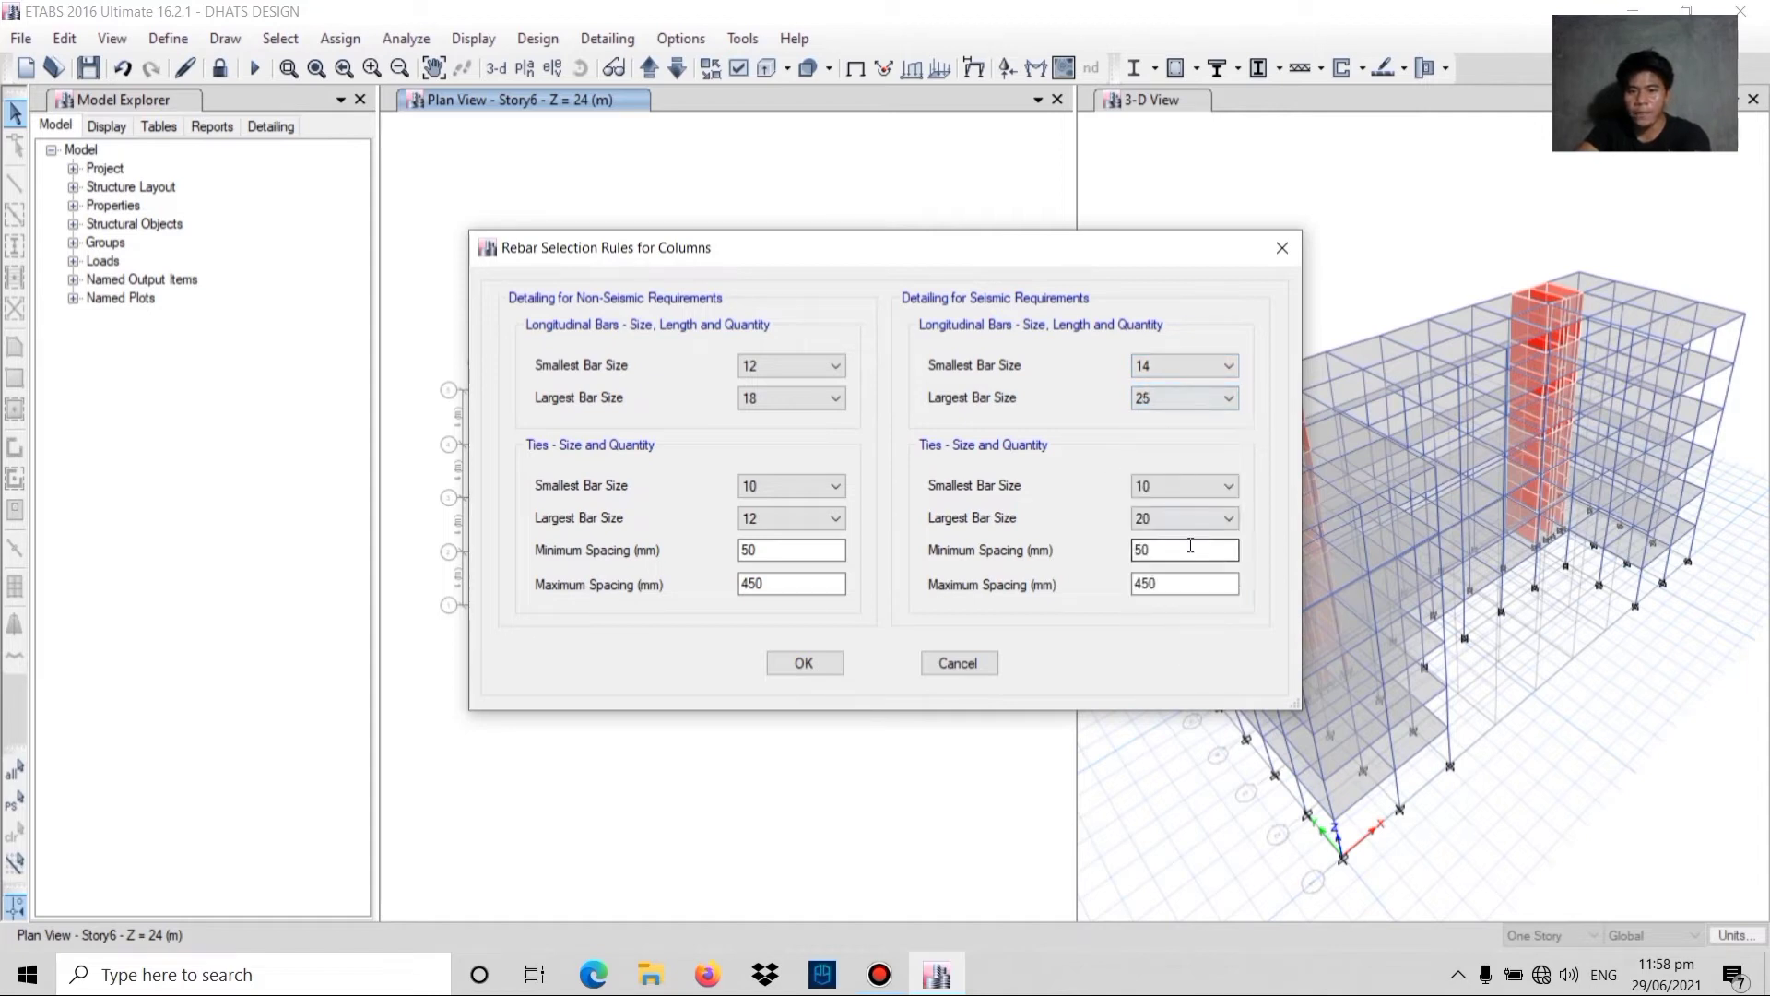
left_click(1158, 485)
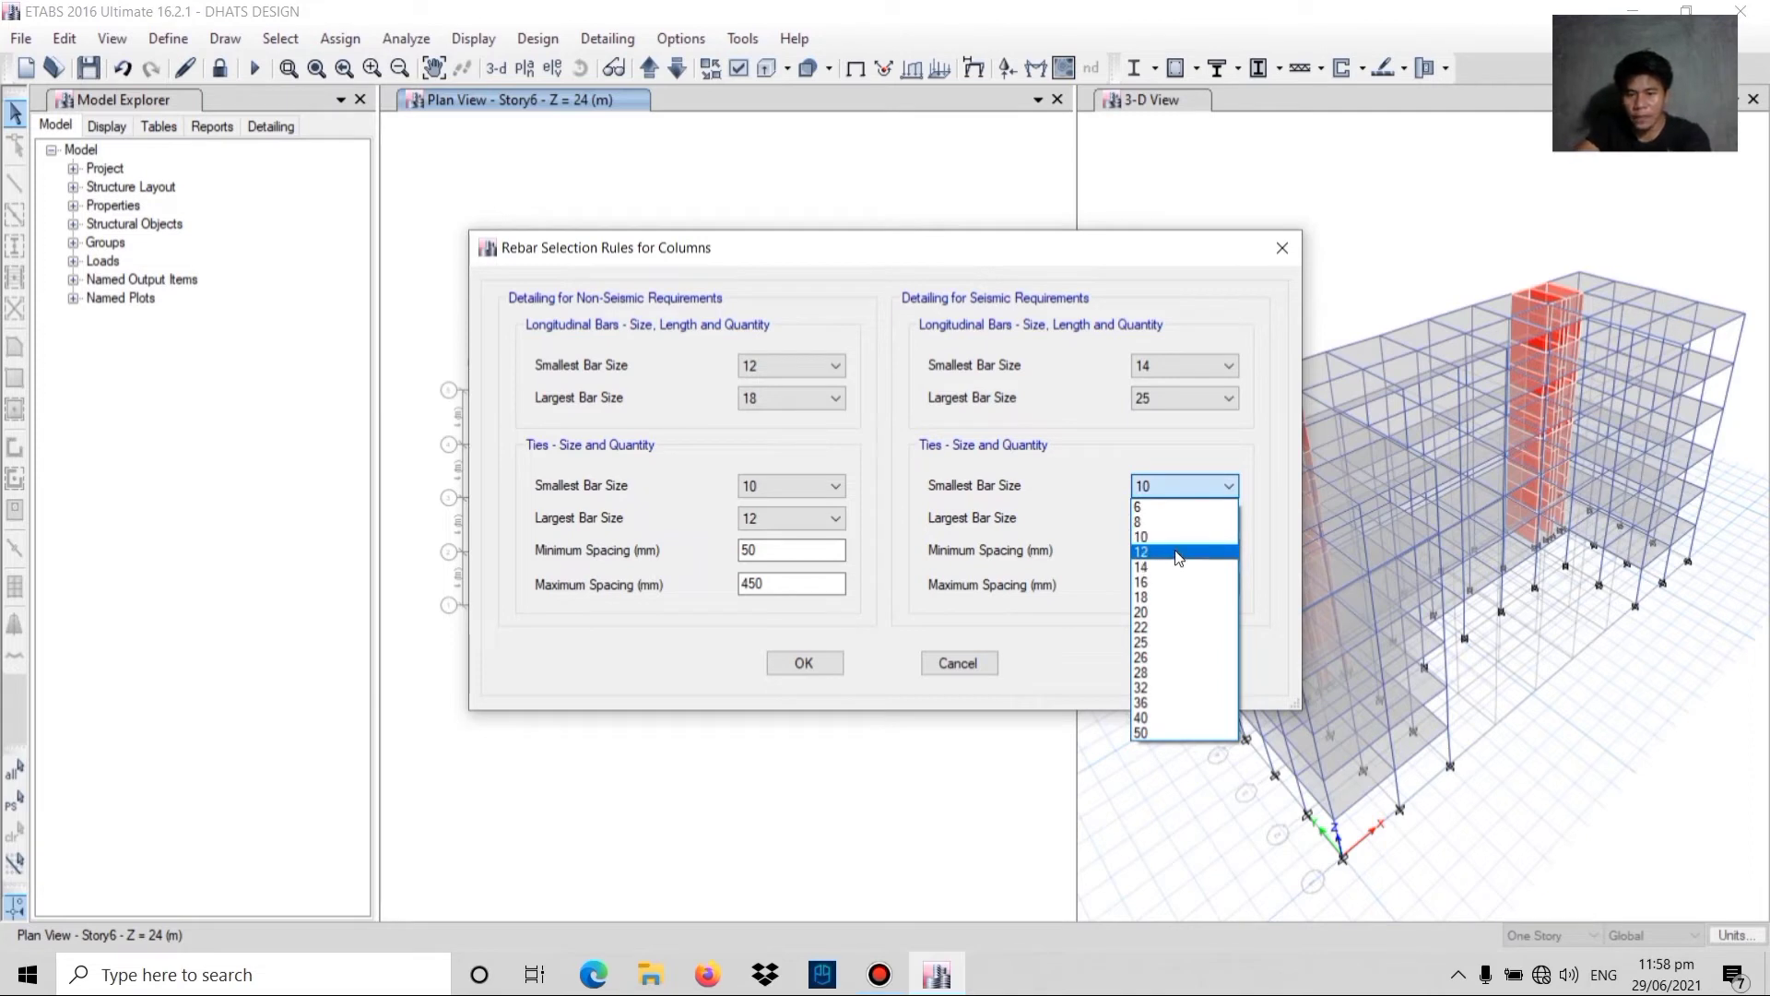
left_click(1157, 552)
left_click(1154, 519)
left_click(1139, 598)
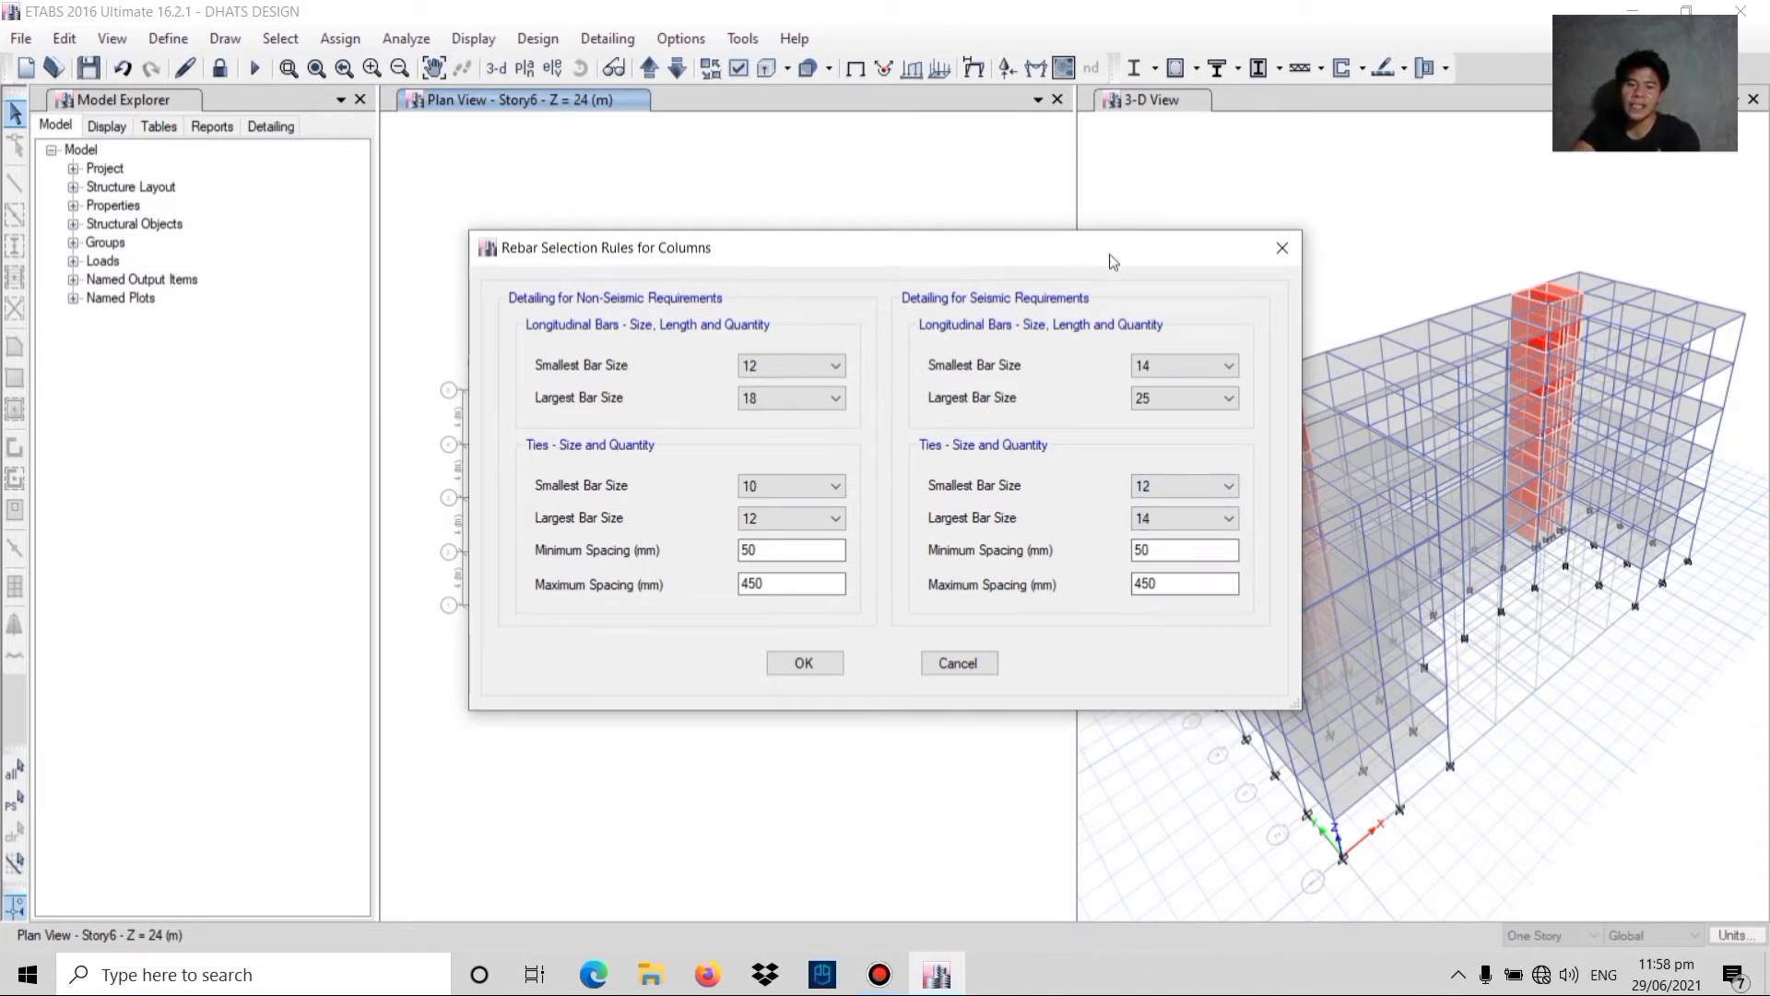
left_click(794, 663)
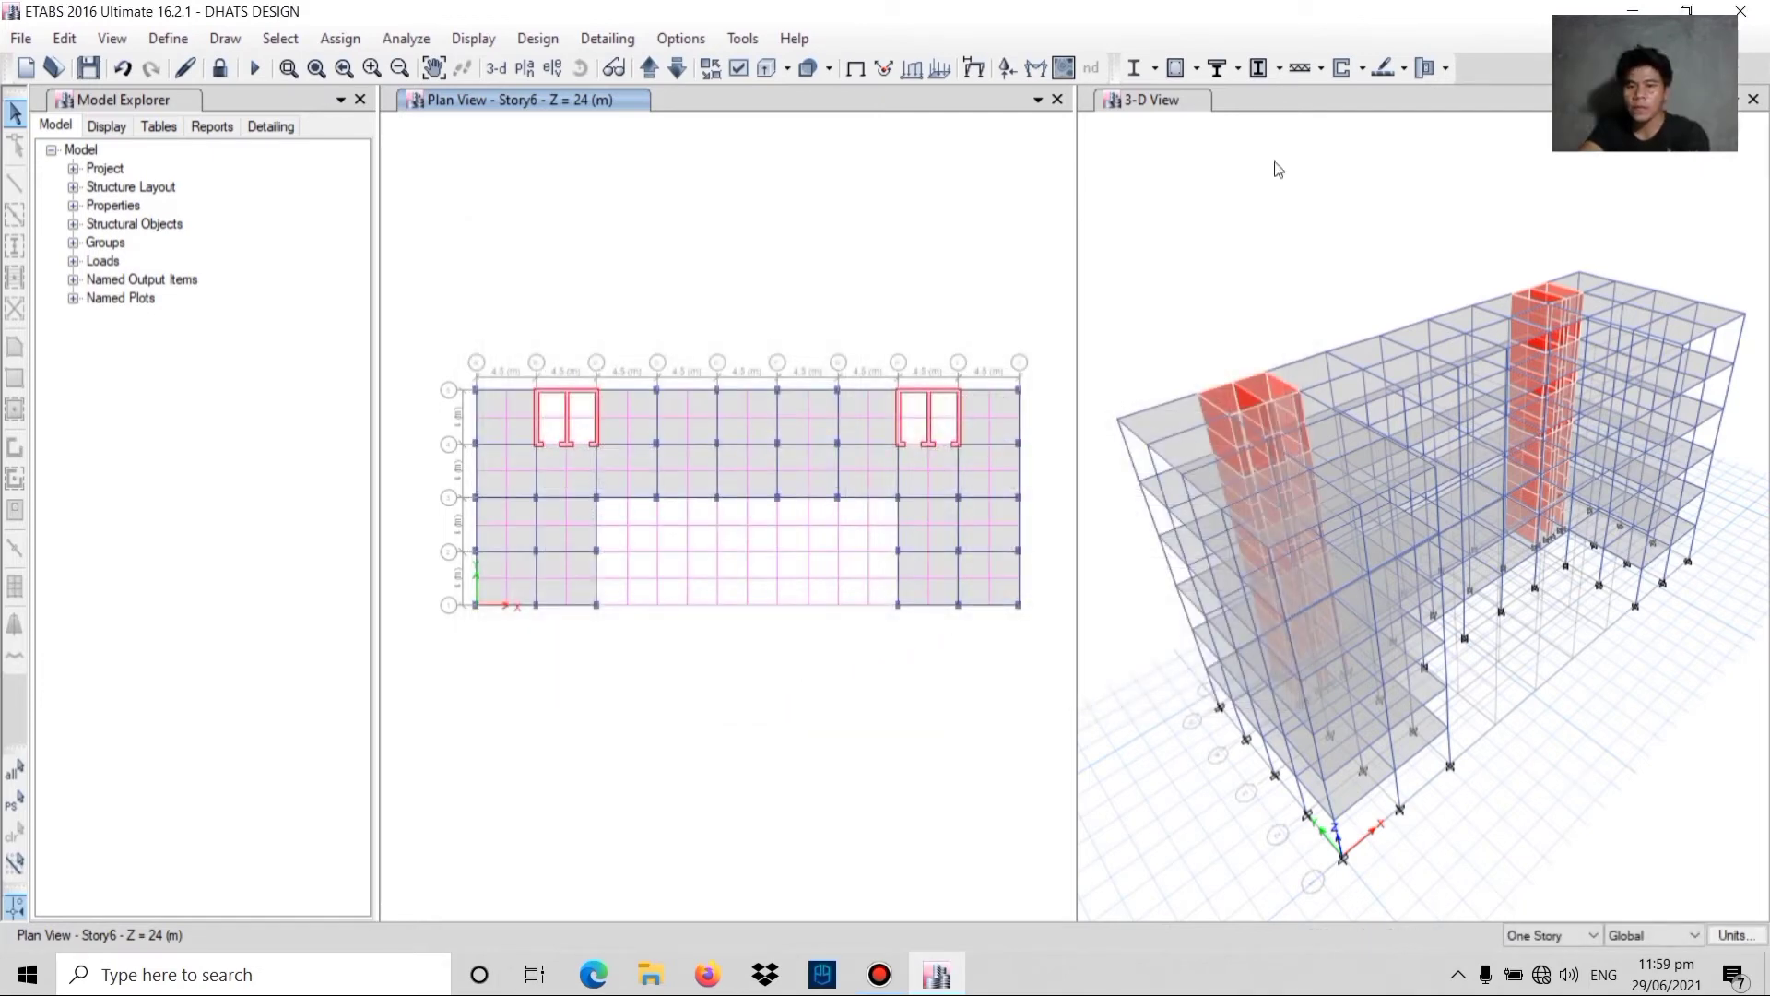
- Review the rebar selection rules for beams in concrete frame design and accept the existing settings
left_click(1197, 65)
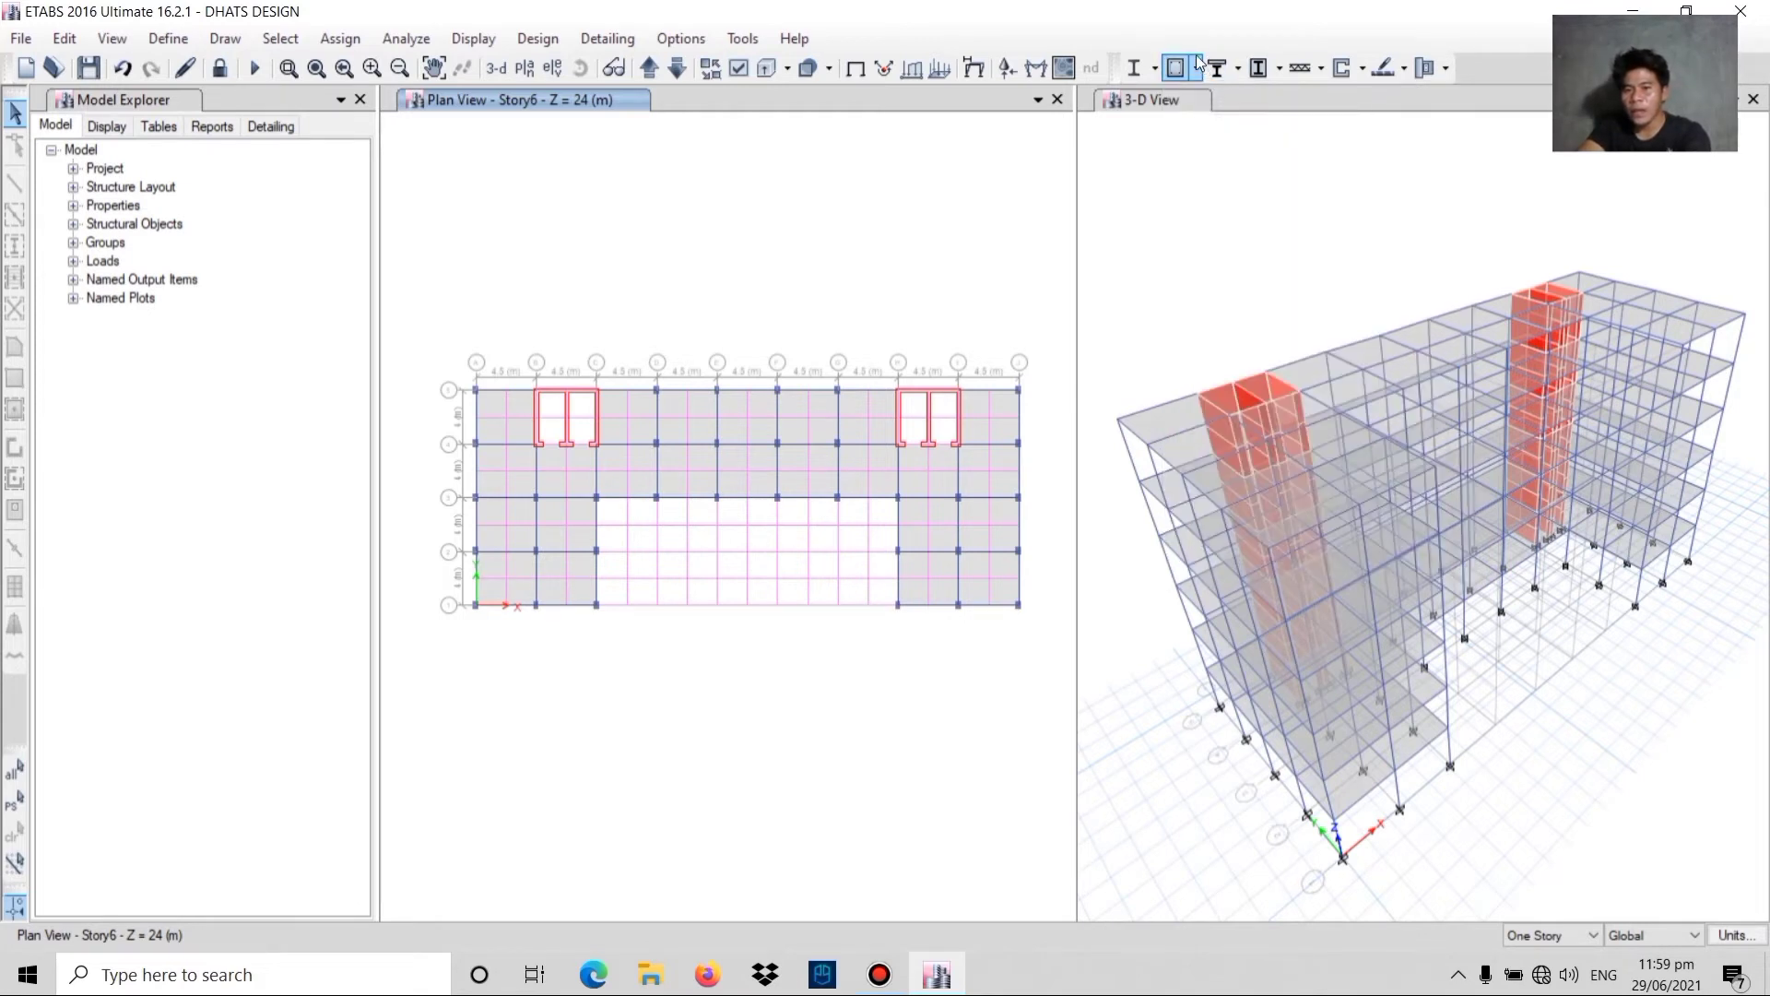
left_click(1196, 67)
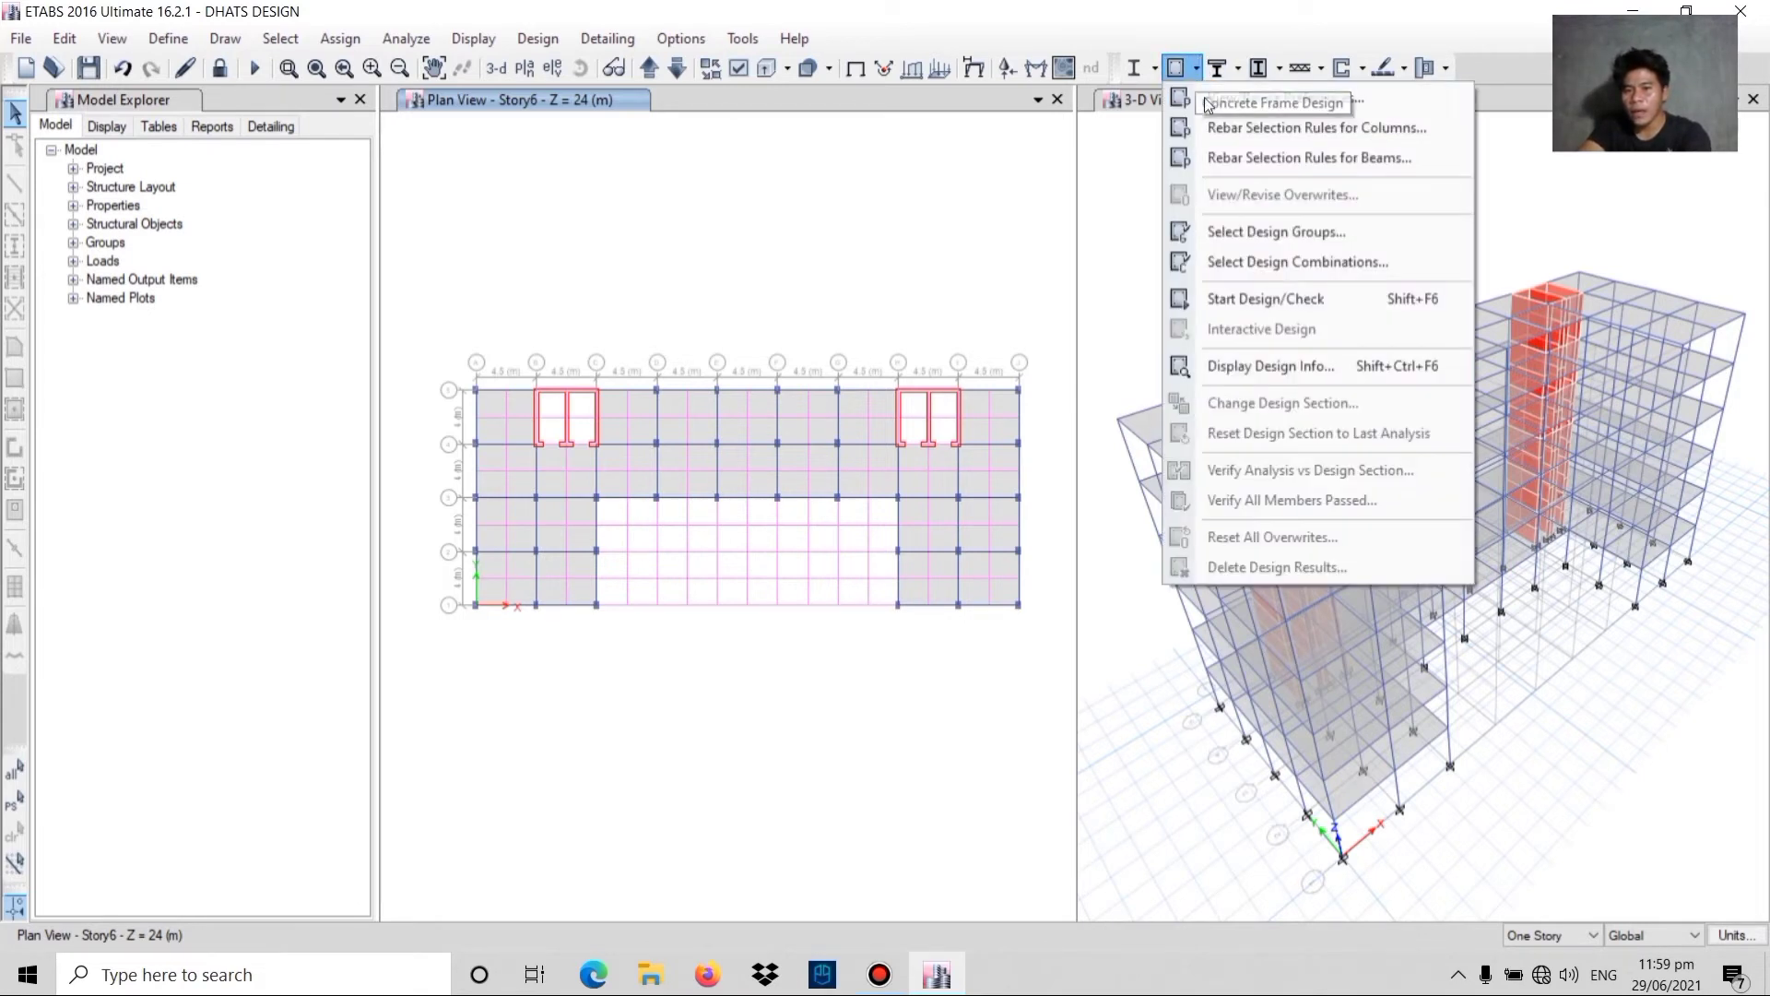
left_click(1220, 161)
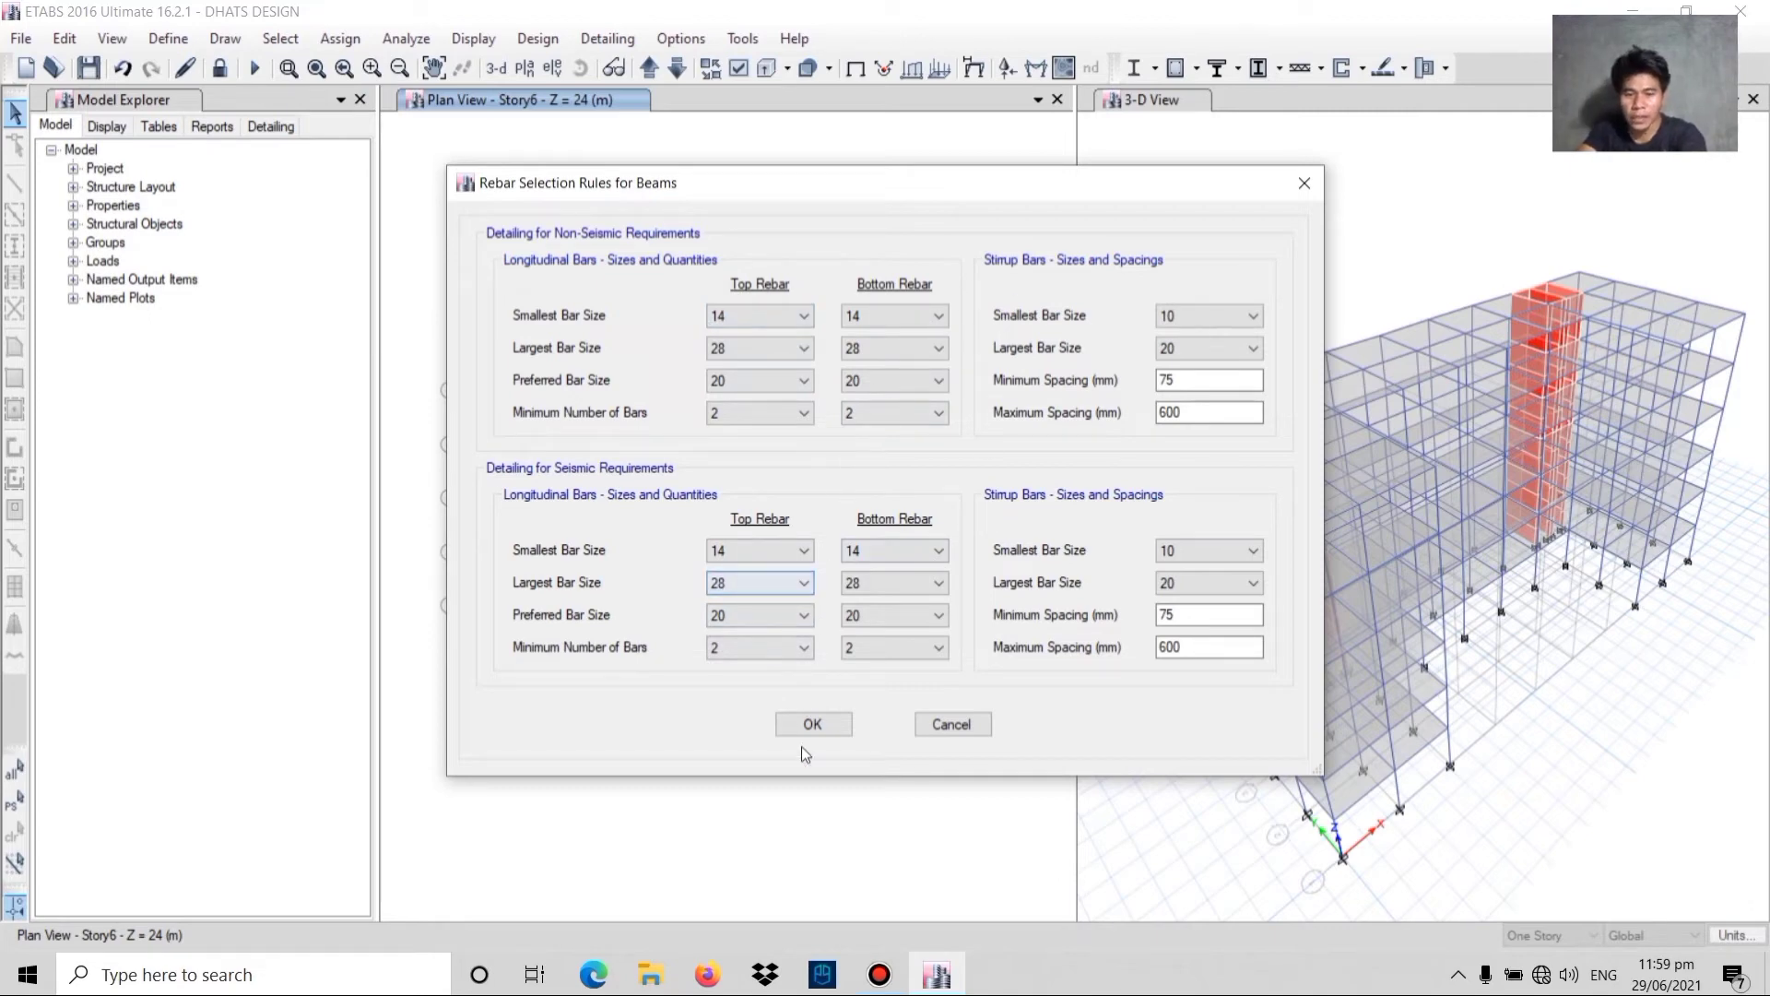
left_click(811, 725)
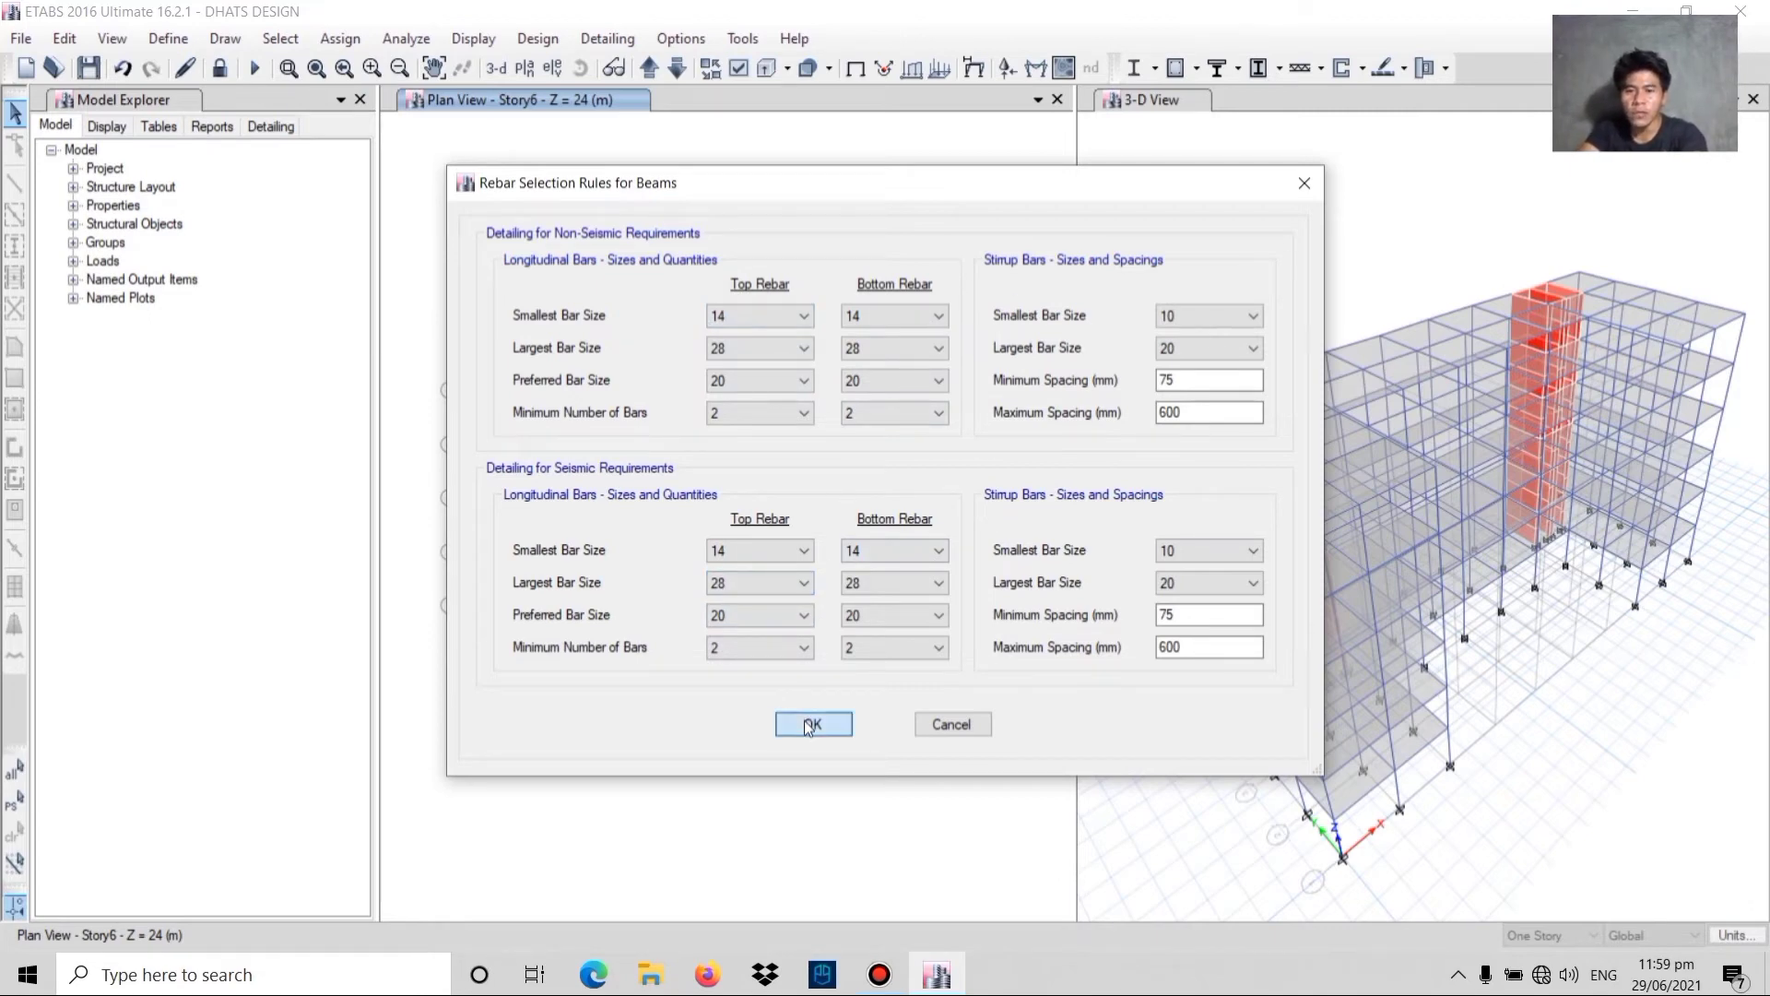
- Run the concrete frame design check with the Story6 plan view active, and clear the reinforcing results from the plan
left_click(1194, 68)
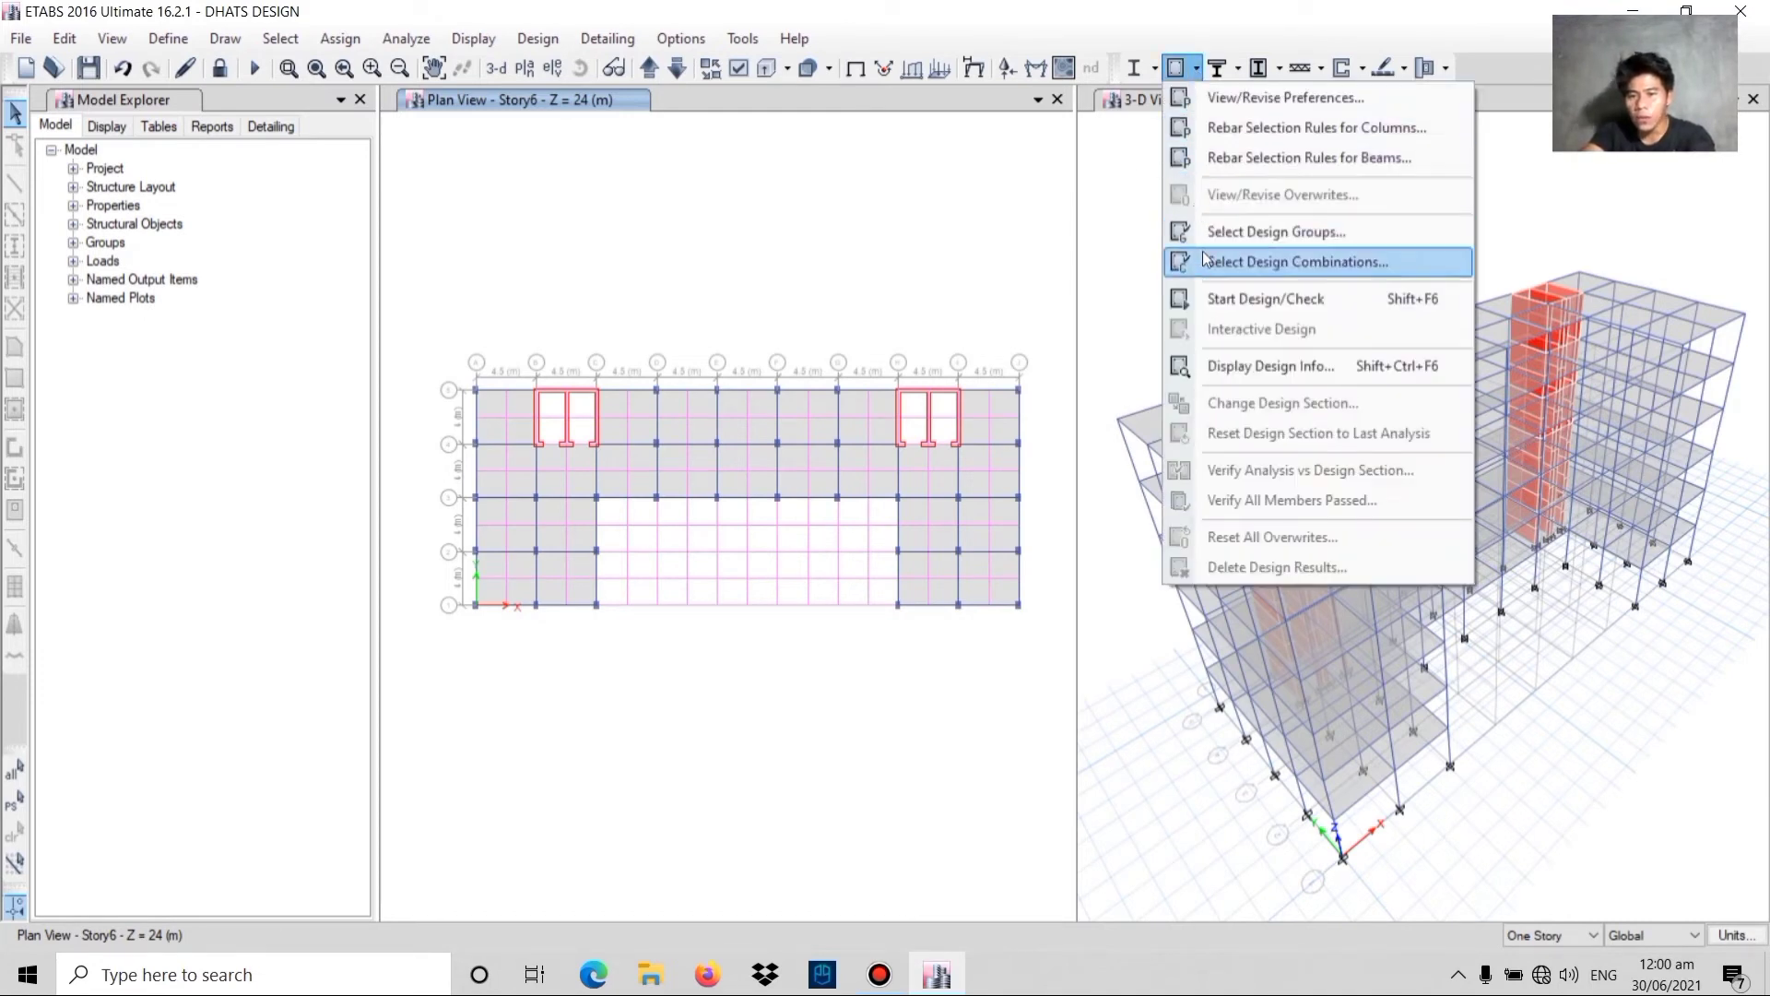
left_click(1225, 300)
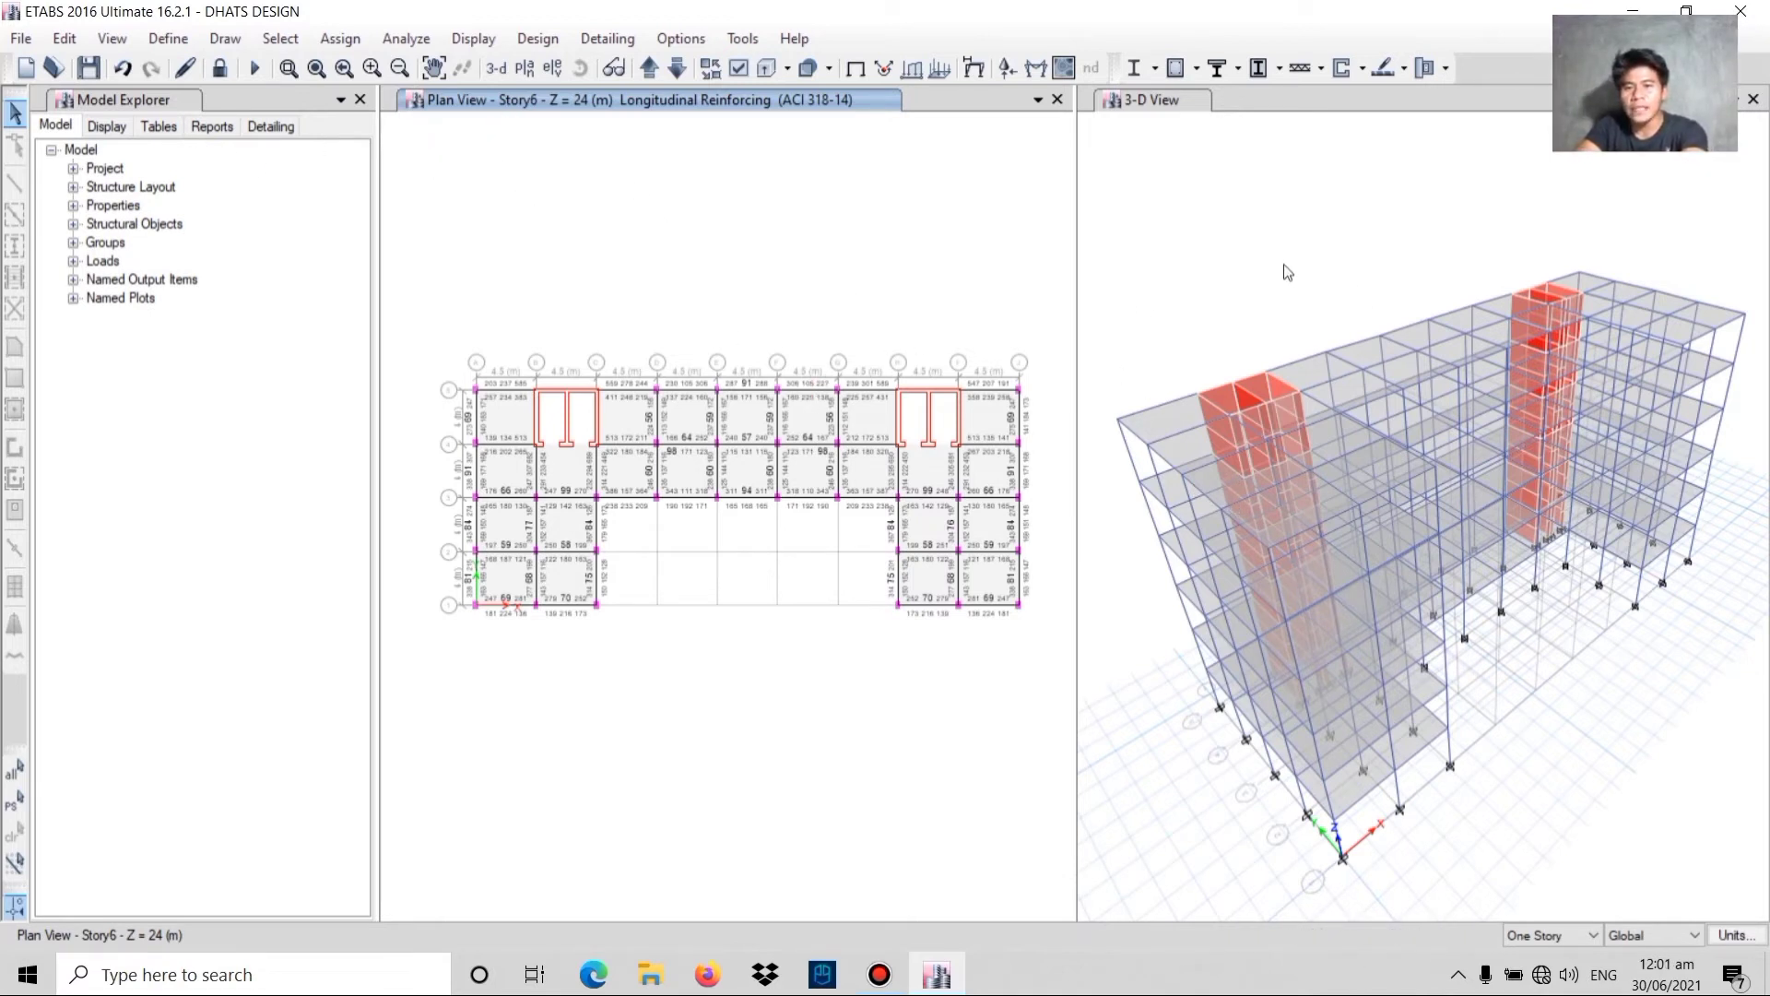
left_click(342, 41)
left_click(343, 40)
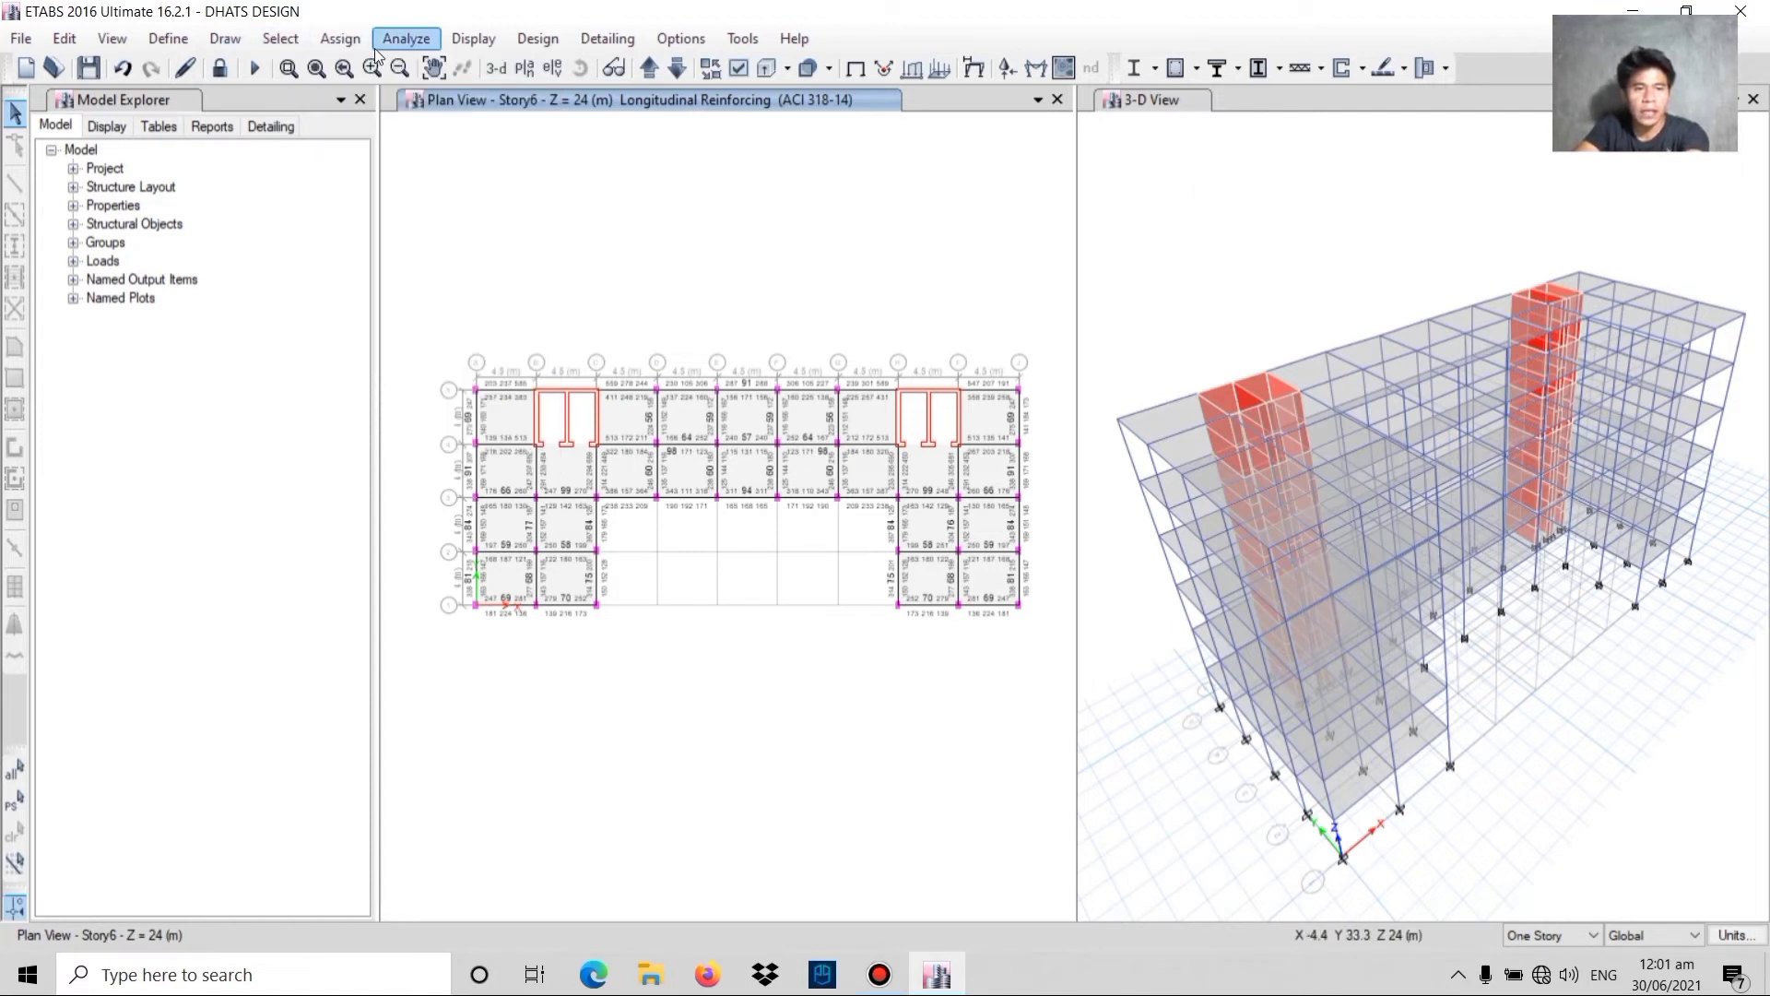
left_click(316, 42)
left_click(376, 391)
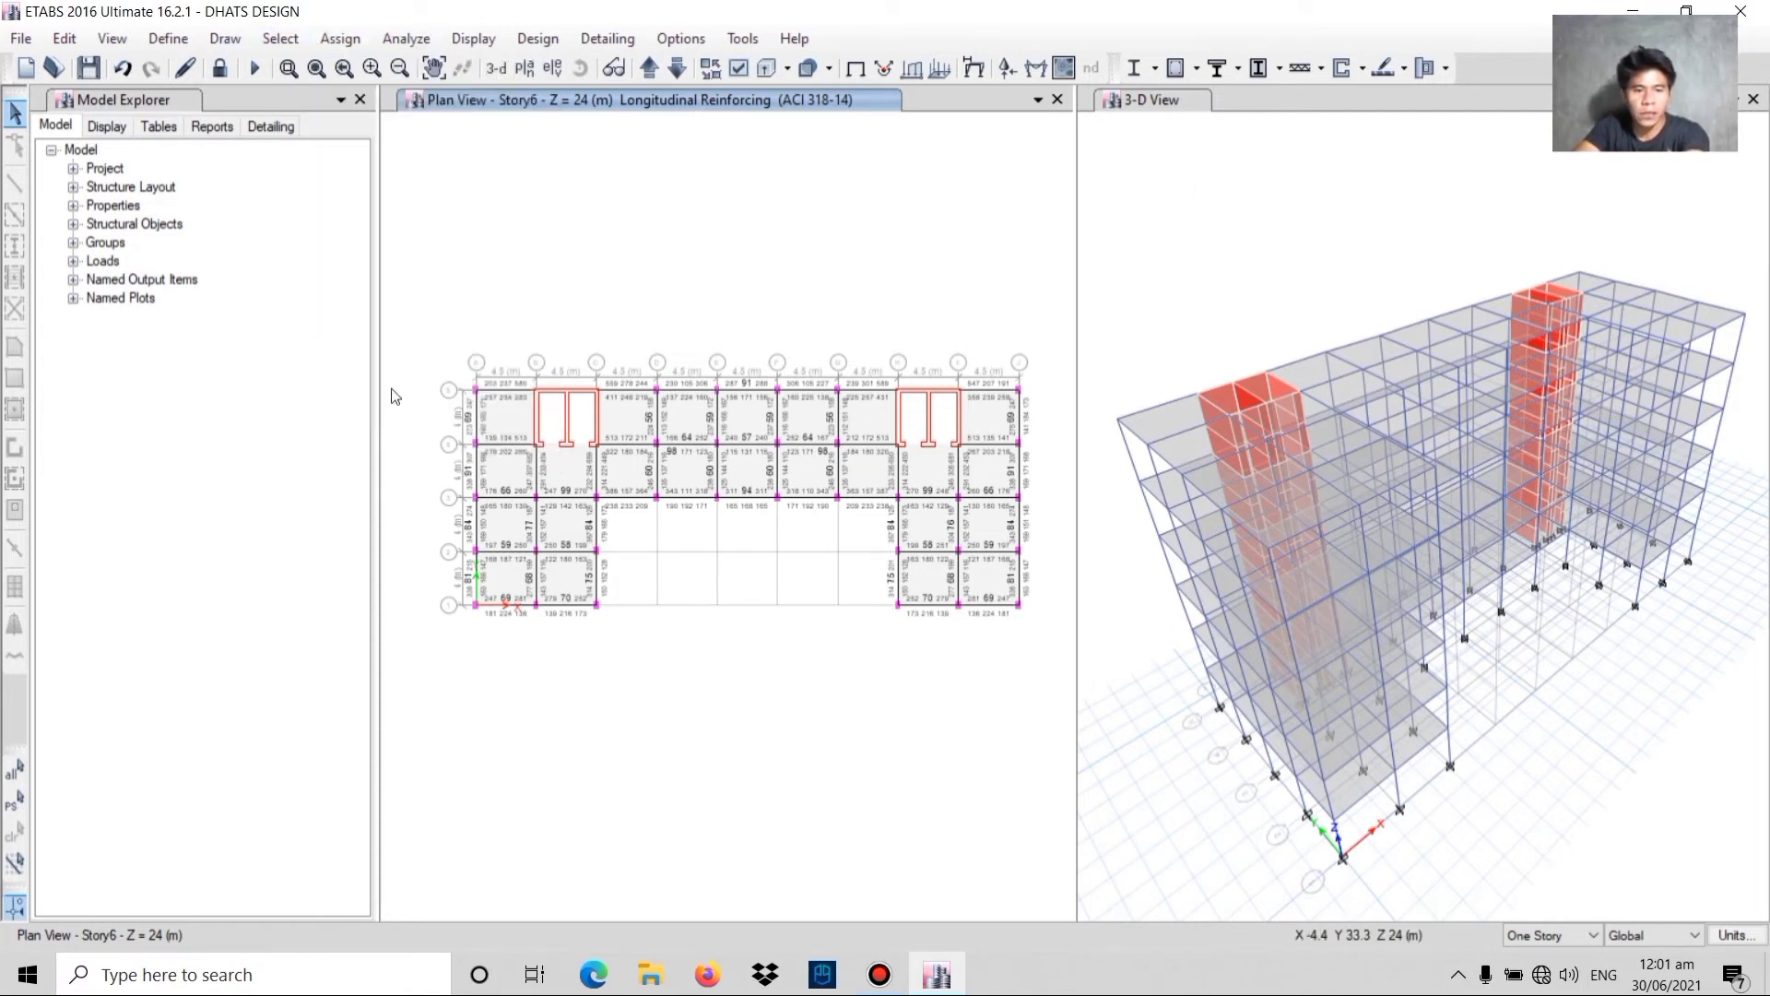
- Make the 3-D view active and run the concrete frame design check to display the results there
left_click(1206, 264)
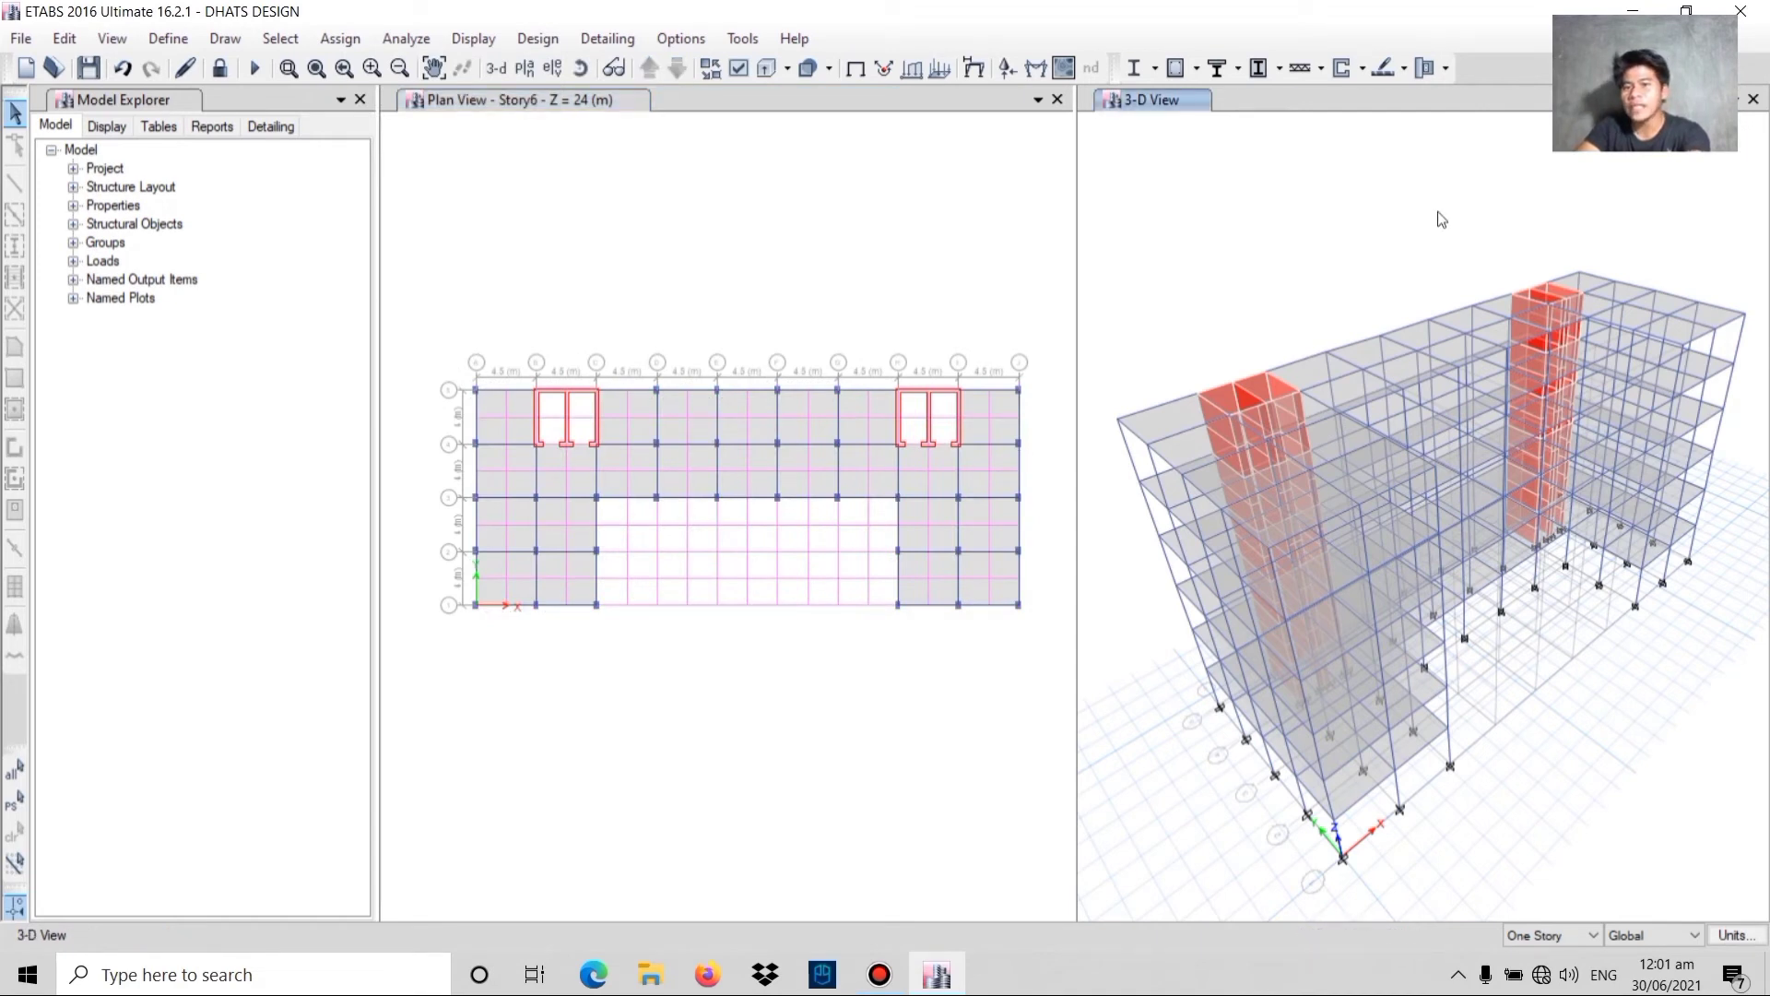
left_click(1196, 70)
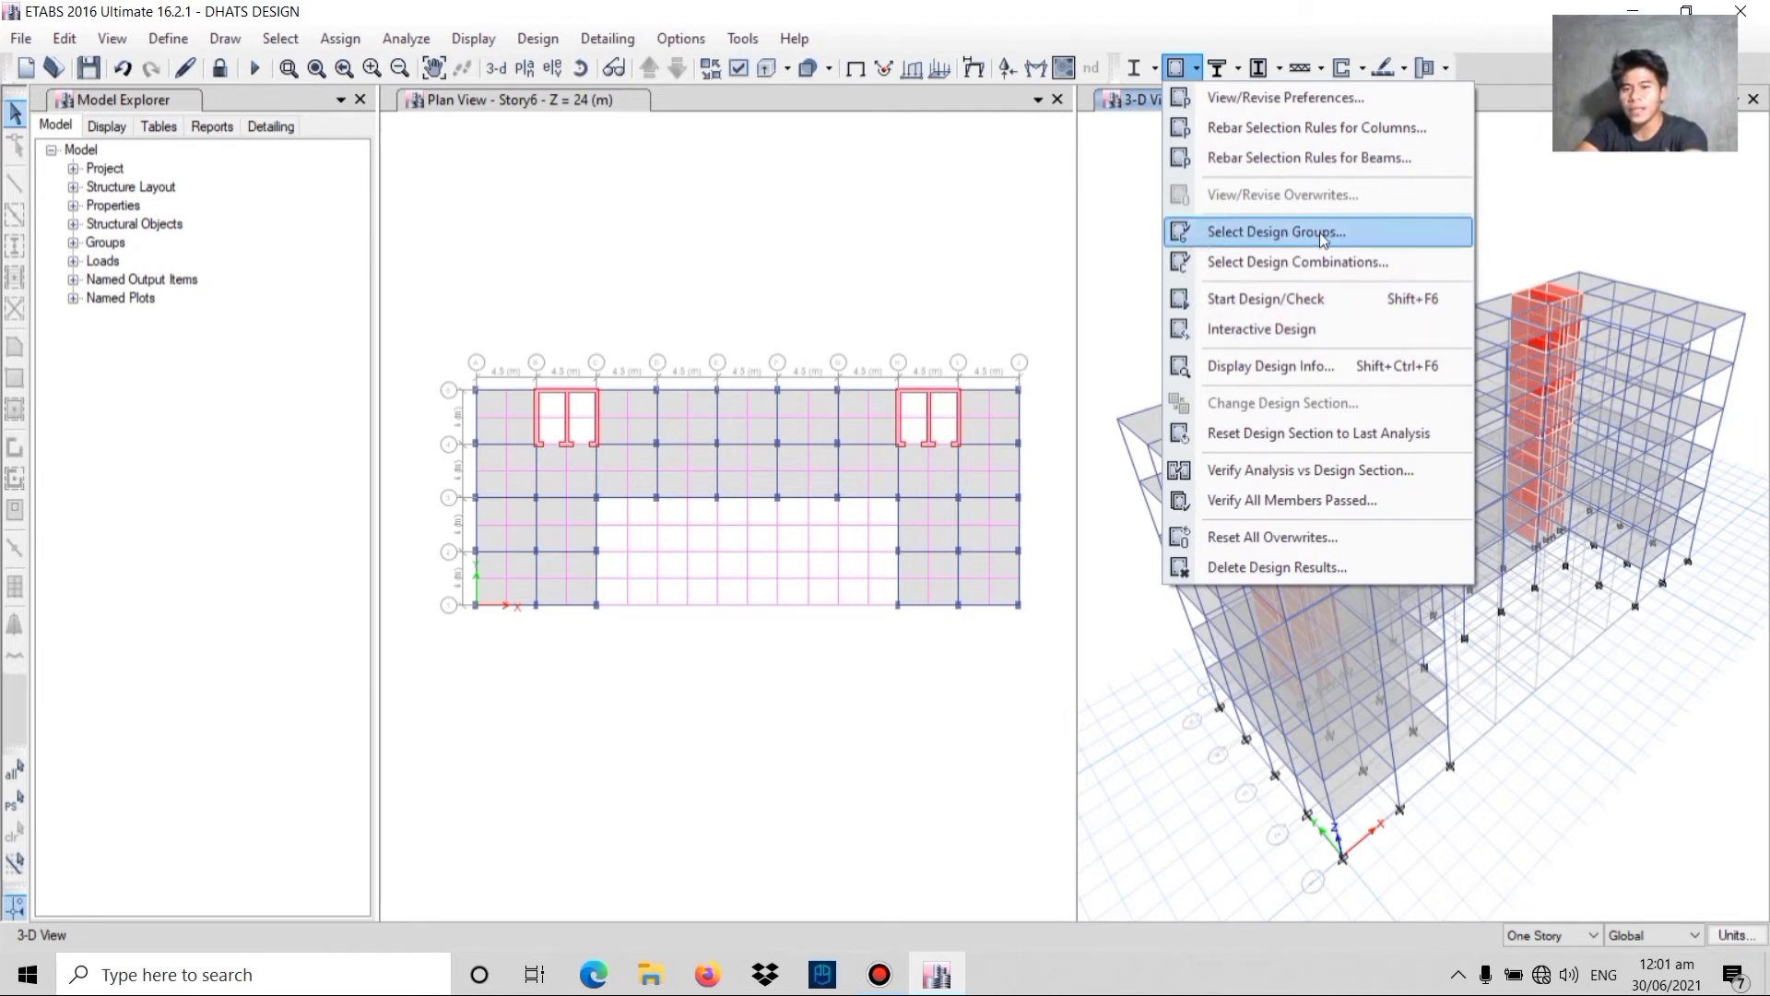
left_click(1268, 300)
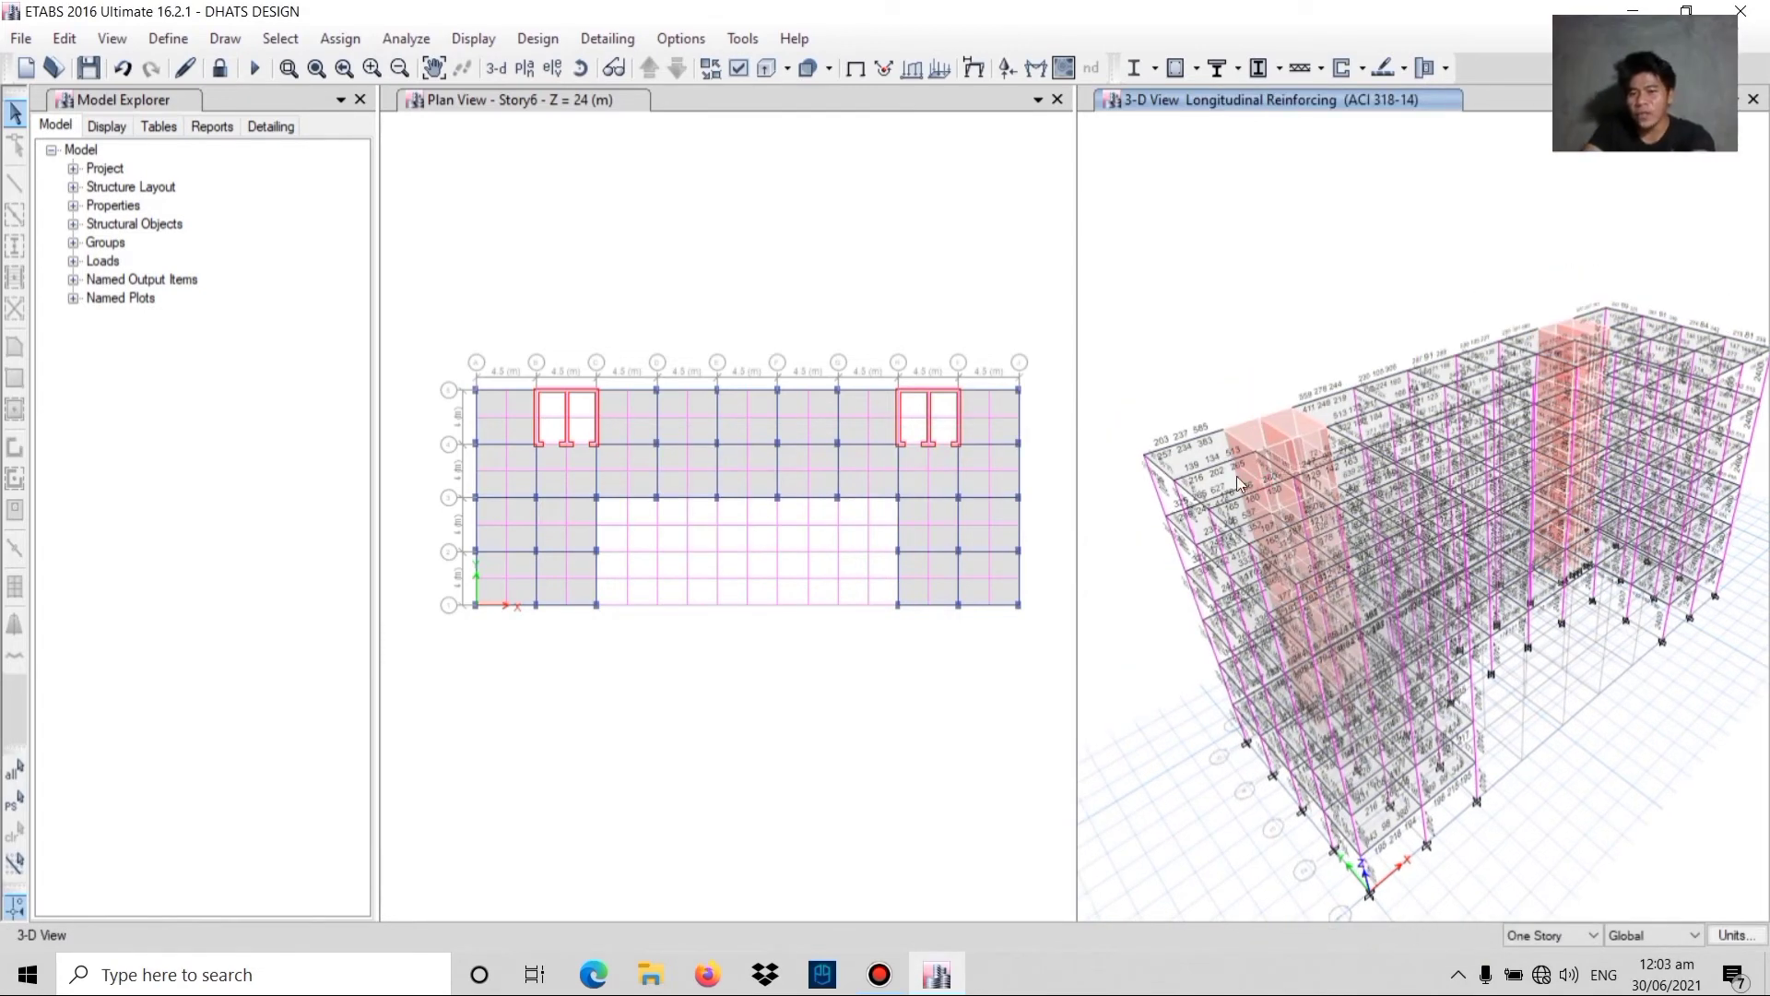
- Open the concrete beam design information for the Story6 edge beam between the building corner and the nearer shear wall core
middle_click_drag(1249, 486, 1295, 468)
scroll(1271, 463, "up", 3)
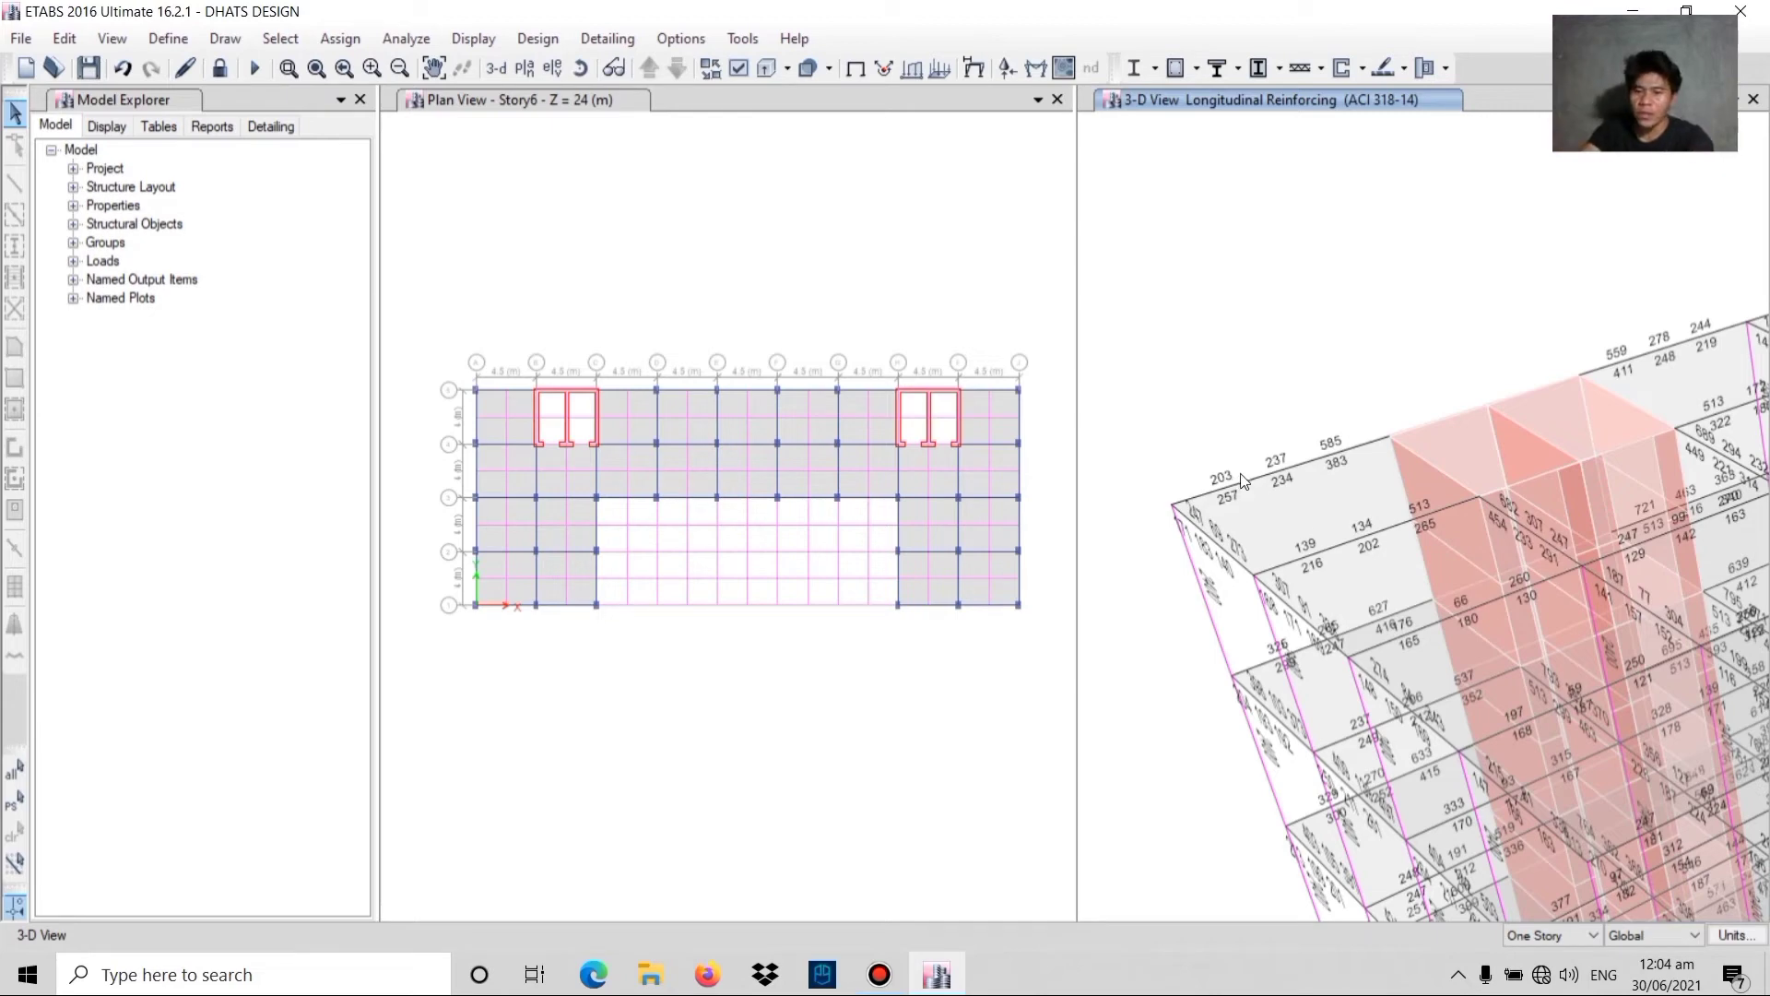
left_click(1263, 476)
right_click(1263, 476)
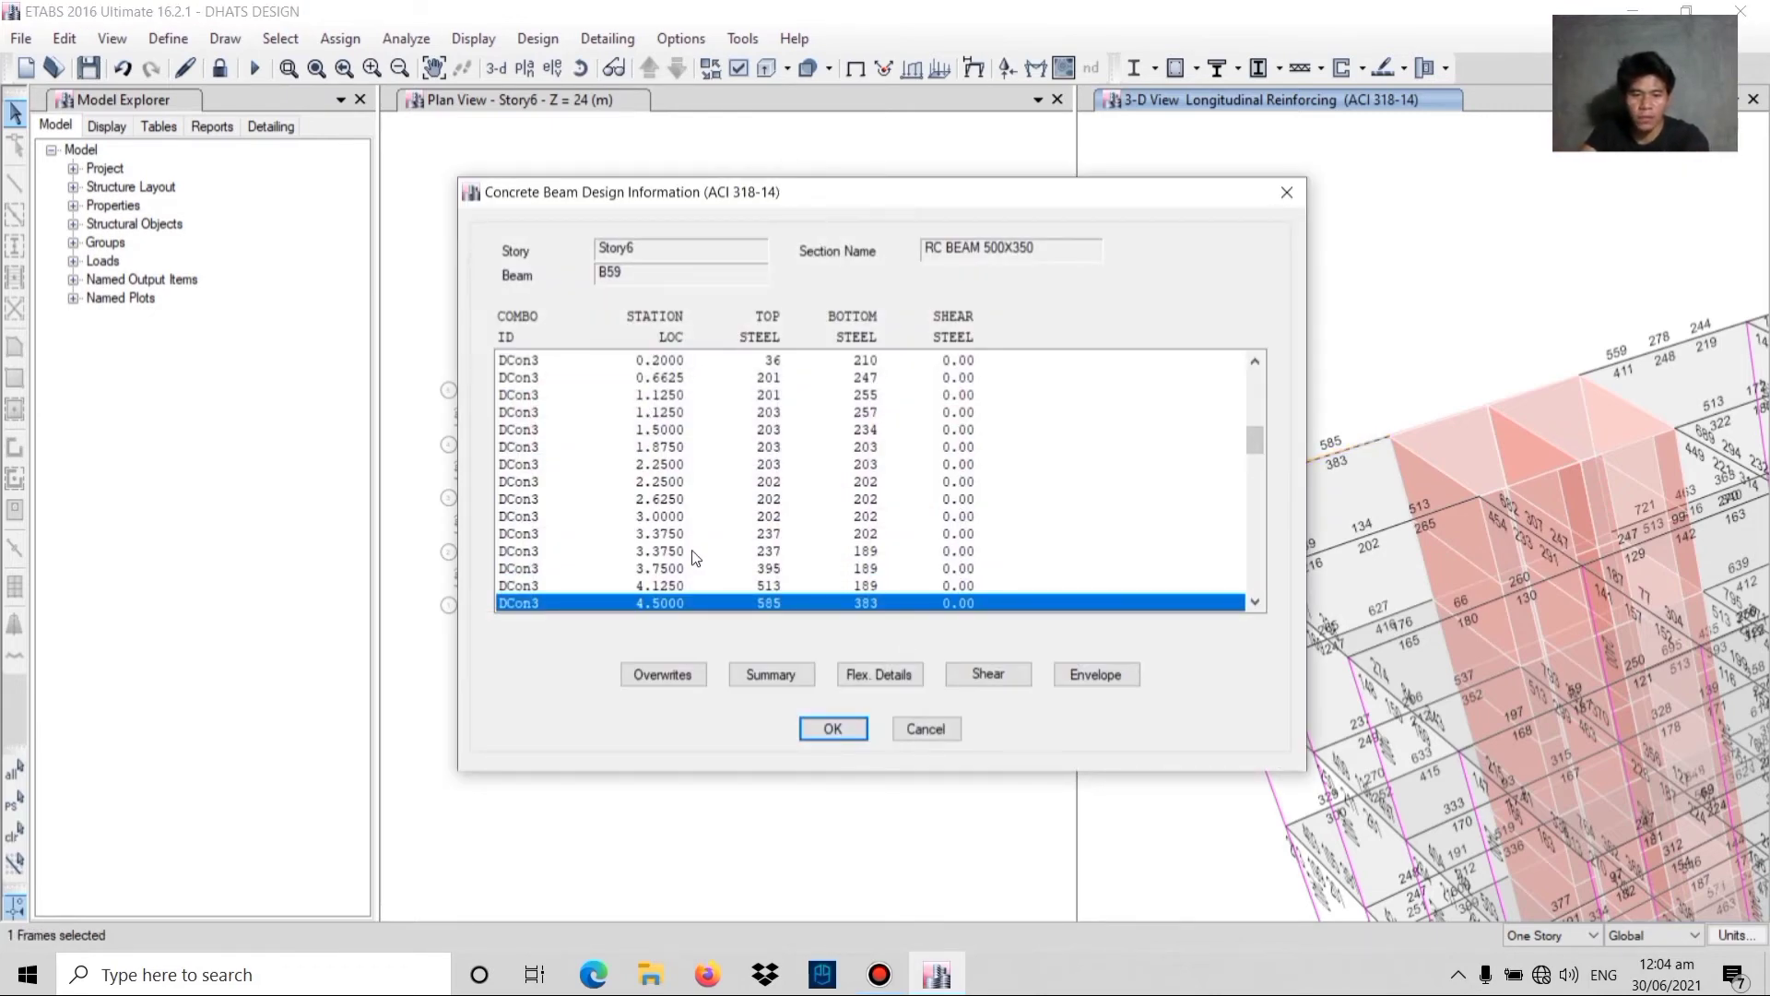
- Review the beam's design summary report, from section and material properties to the flexural, shear and torsion reinforcement, and close it
left_click(768, 674)
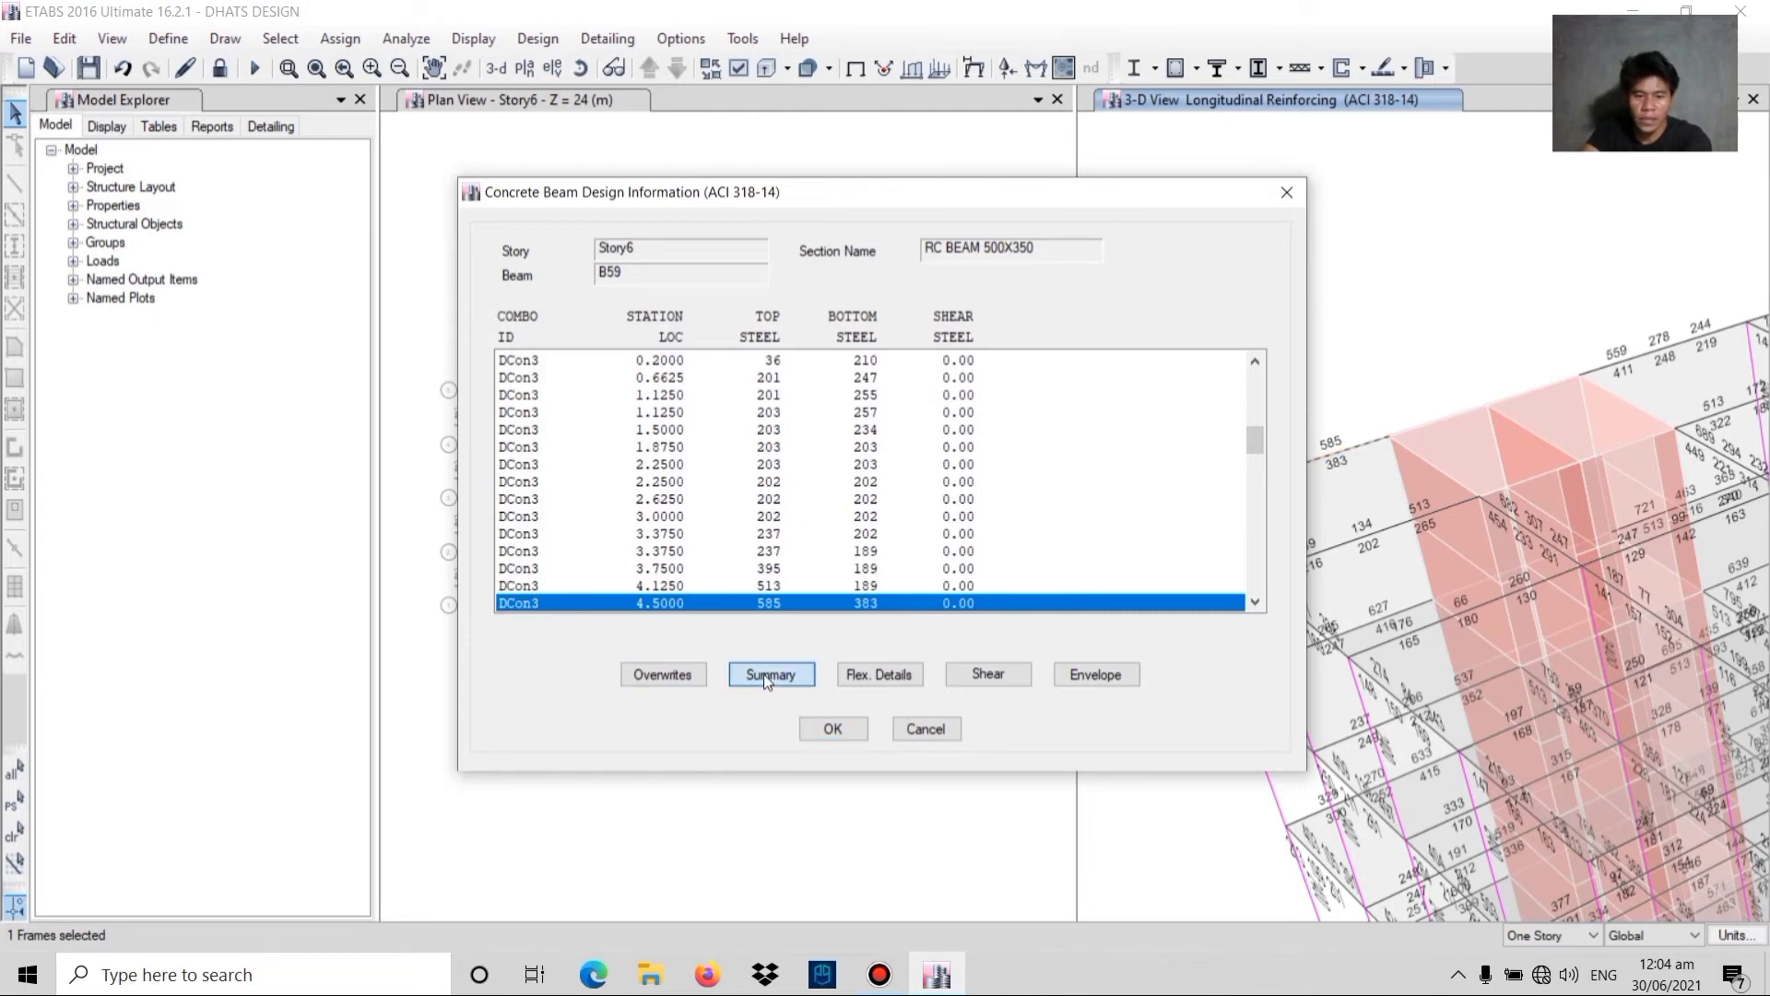
scroll(793, 599, "down", 2)
scroll(807, 587, "up", 2)
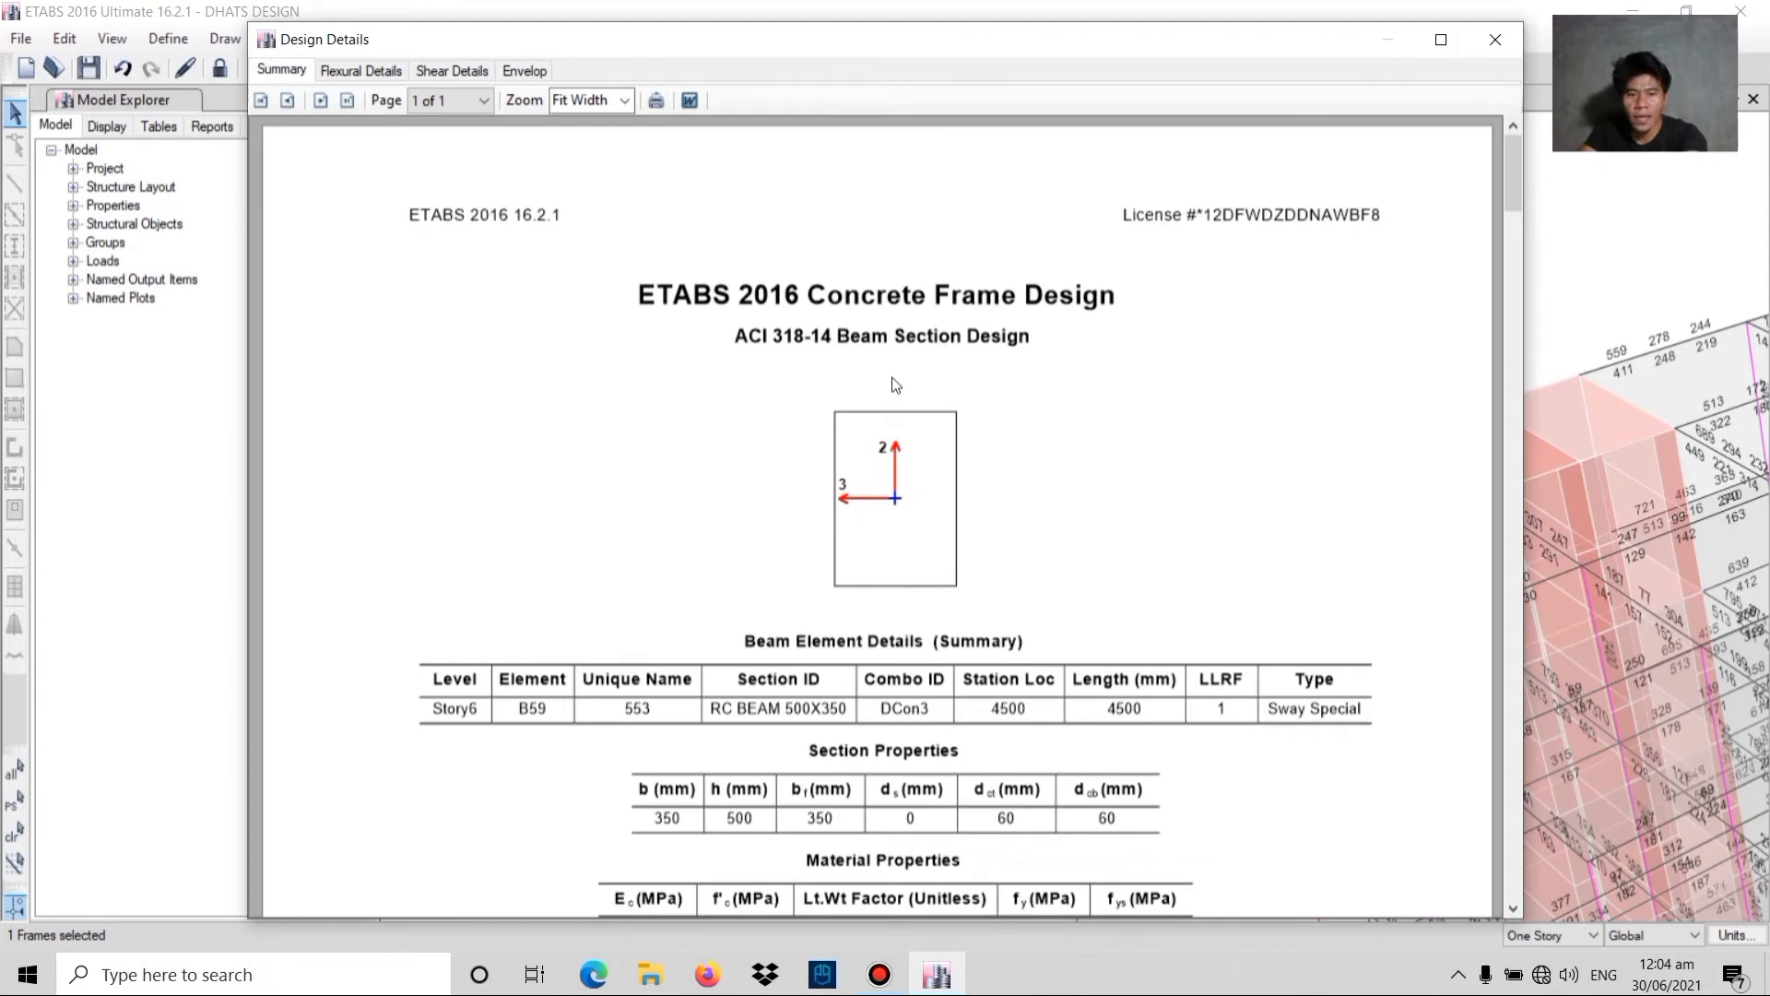
scroll(895, 385, "down", 1)
scroll(841, 542, "down", 1)
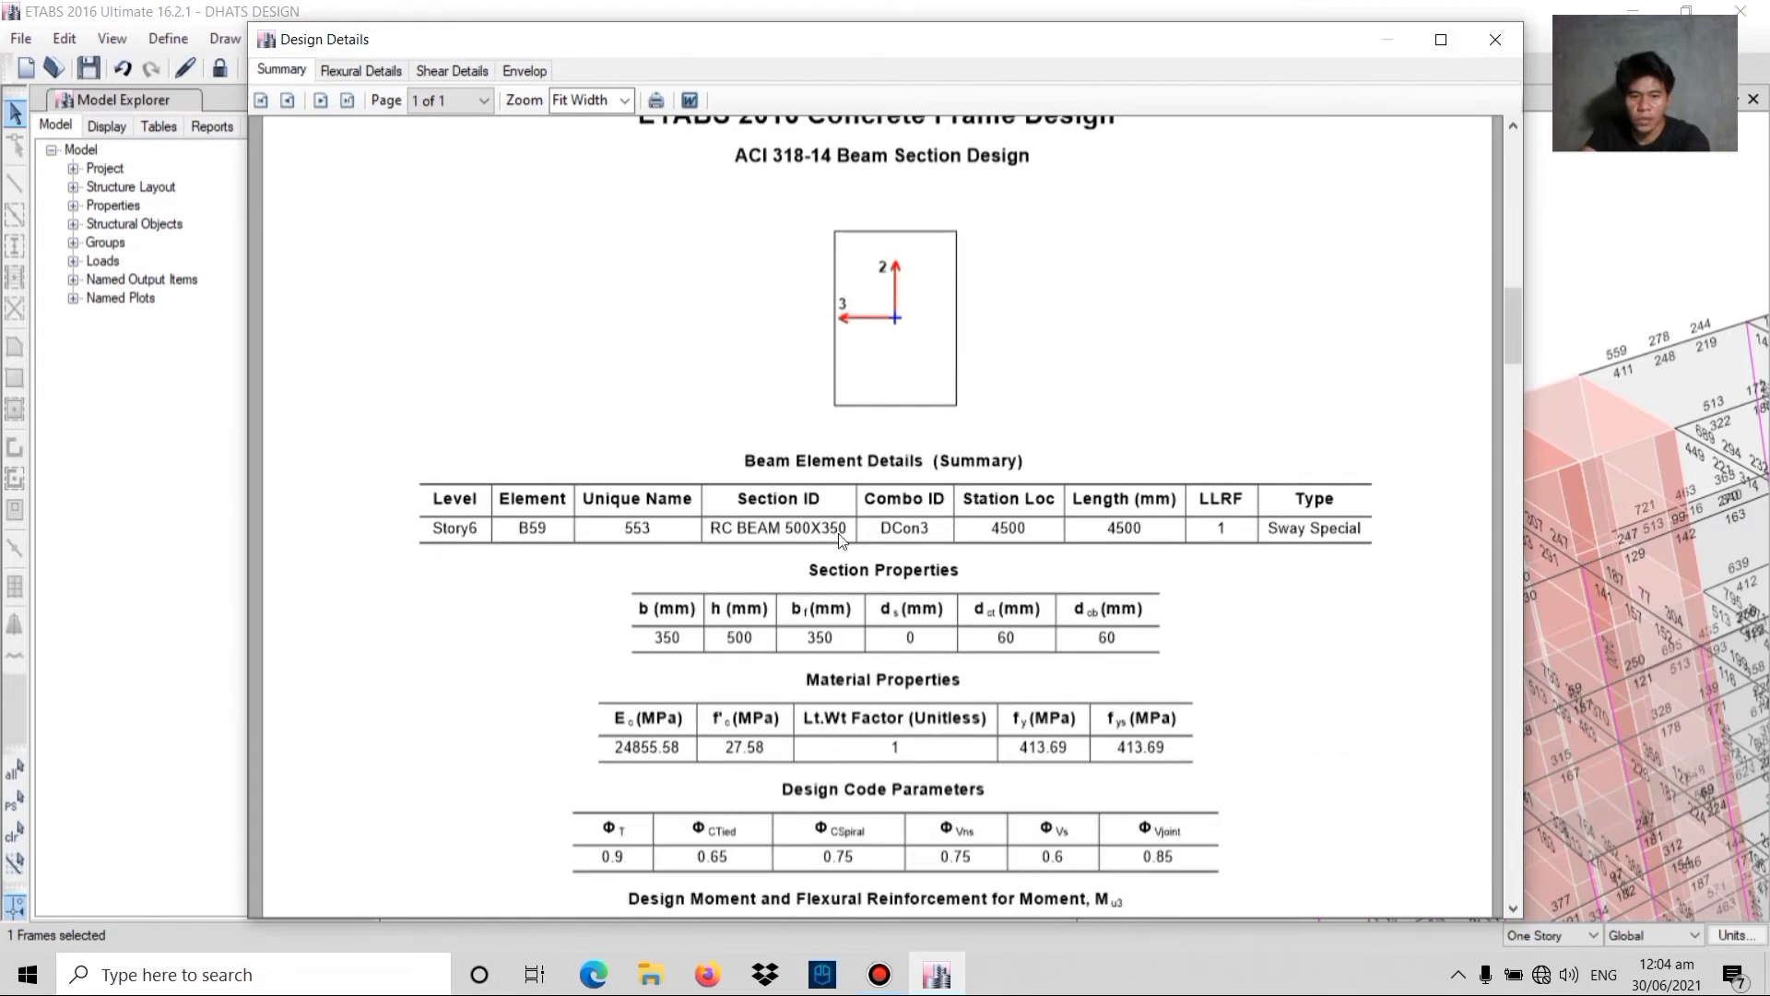
scroll(926, 480, "down", 6)
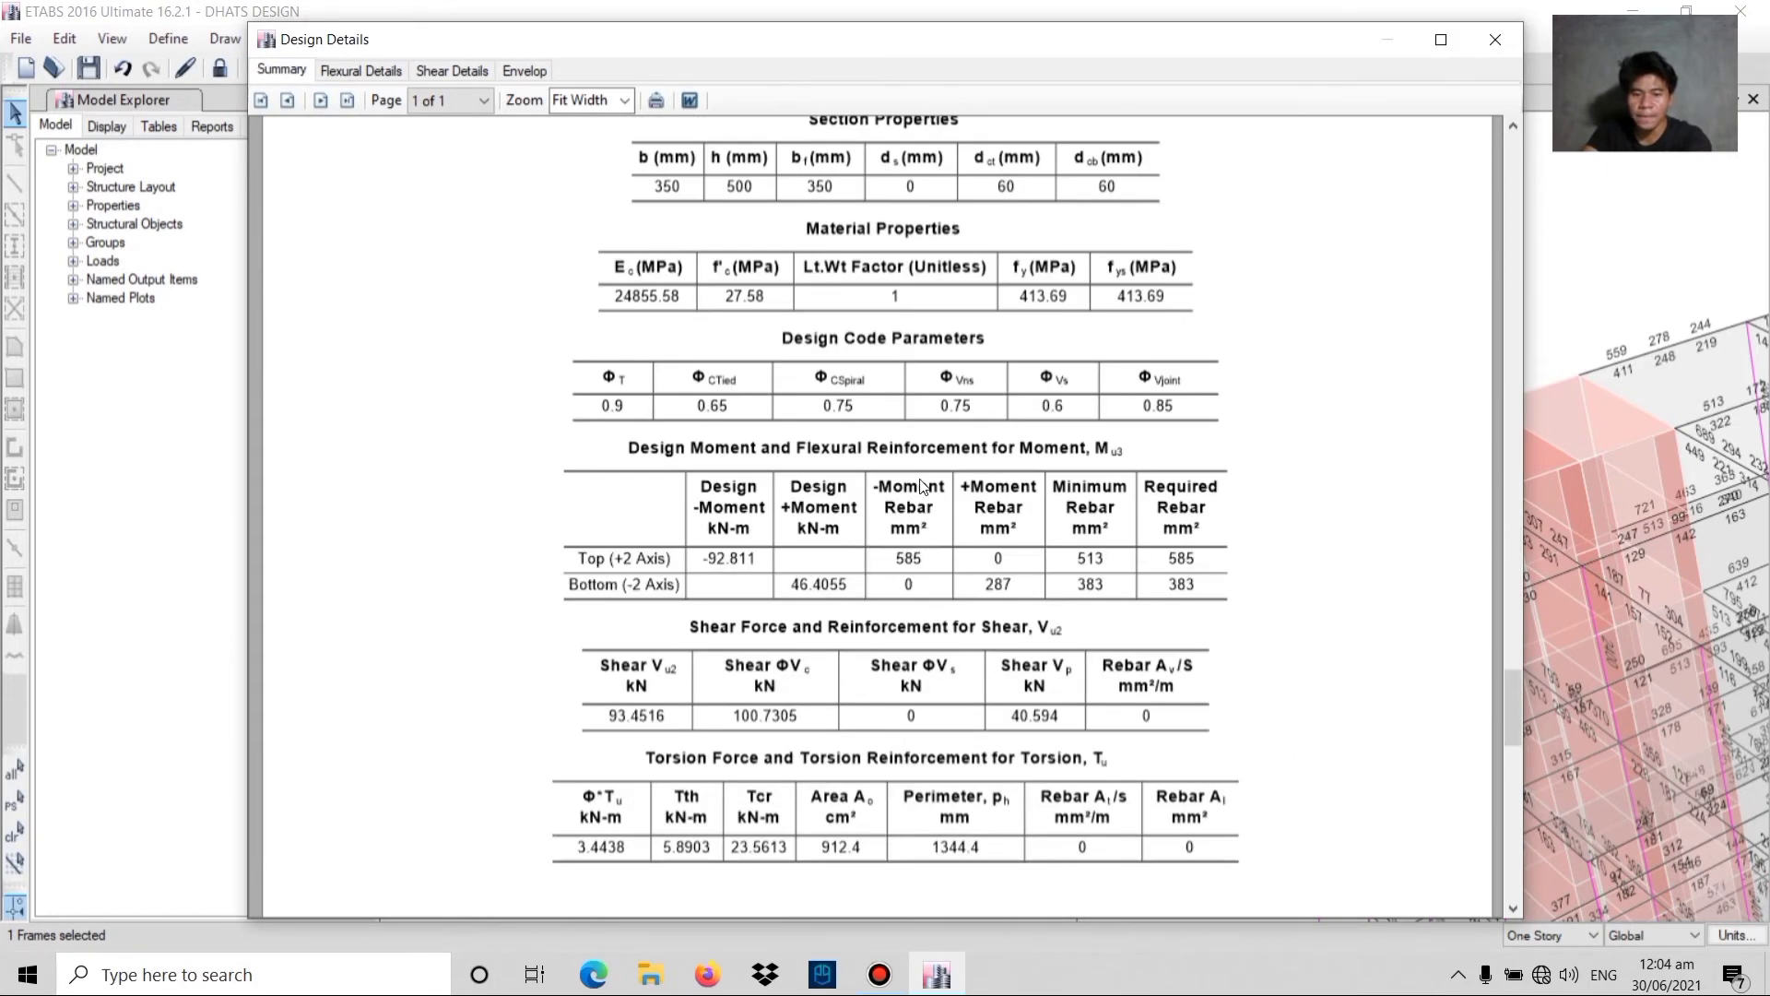
scroll(922, 485, "up", 4)
scroll(922, 498, "up", 4)
scroll(858, 745, "down", 3)
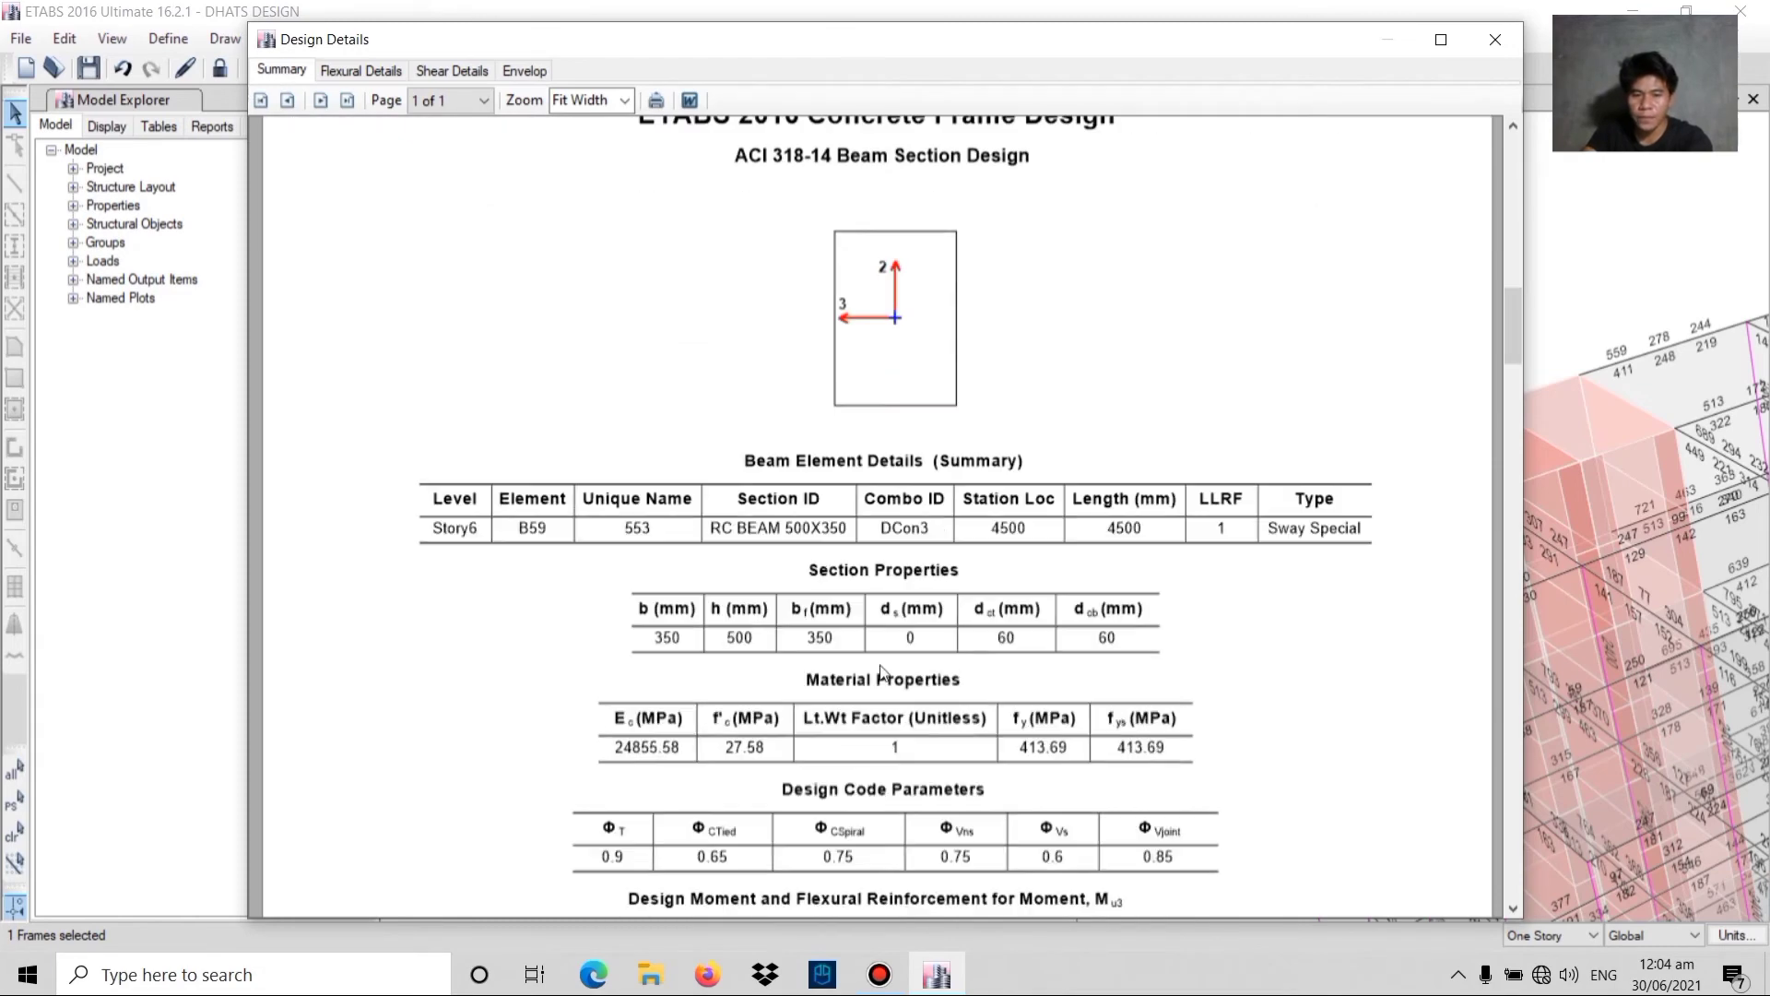
scroll(913, 600, "up", 3)
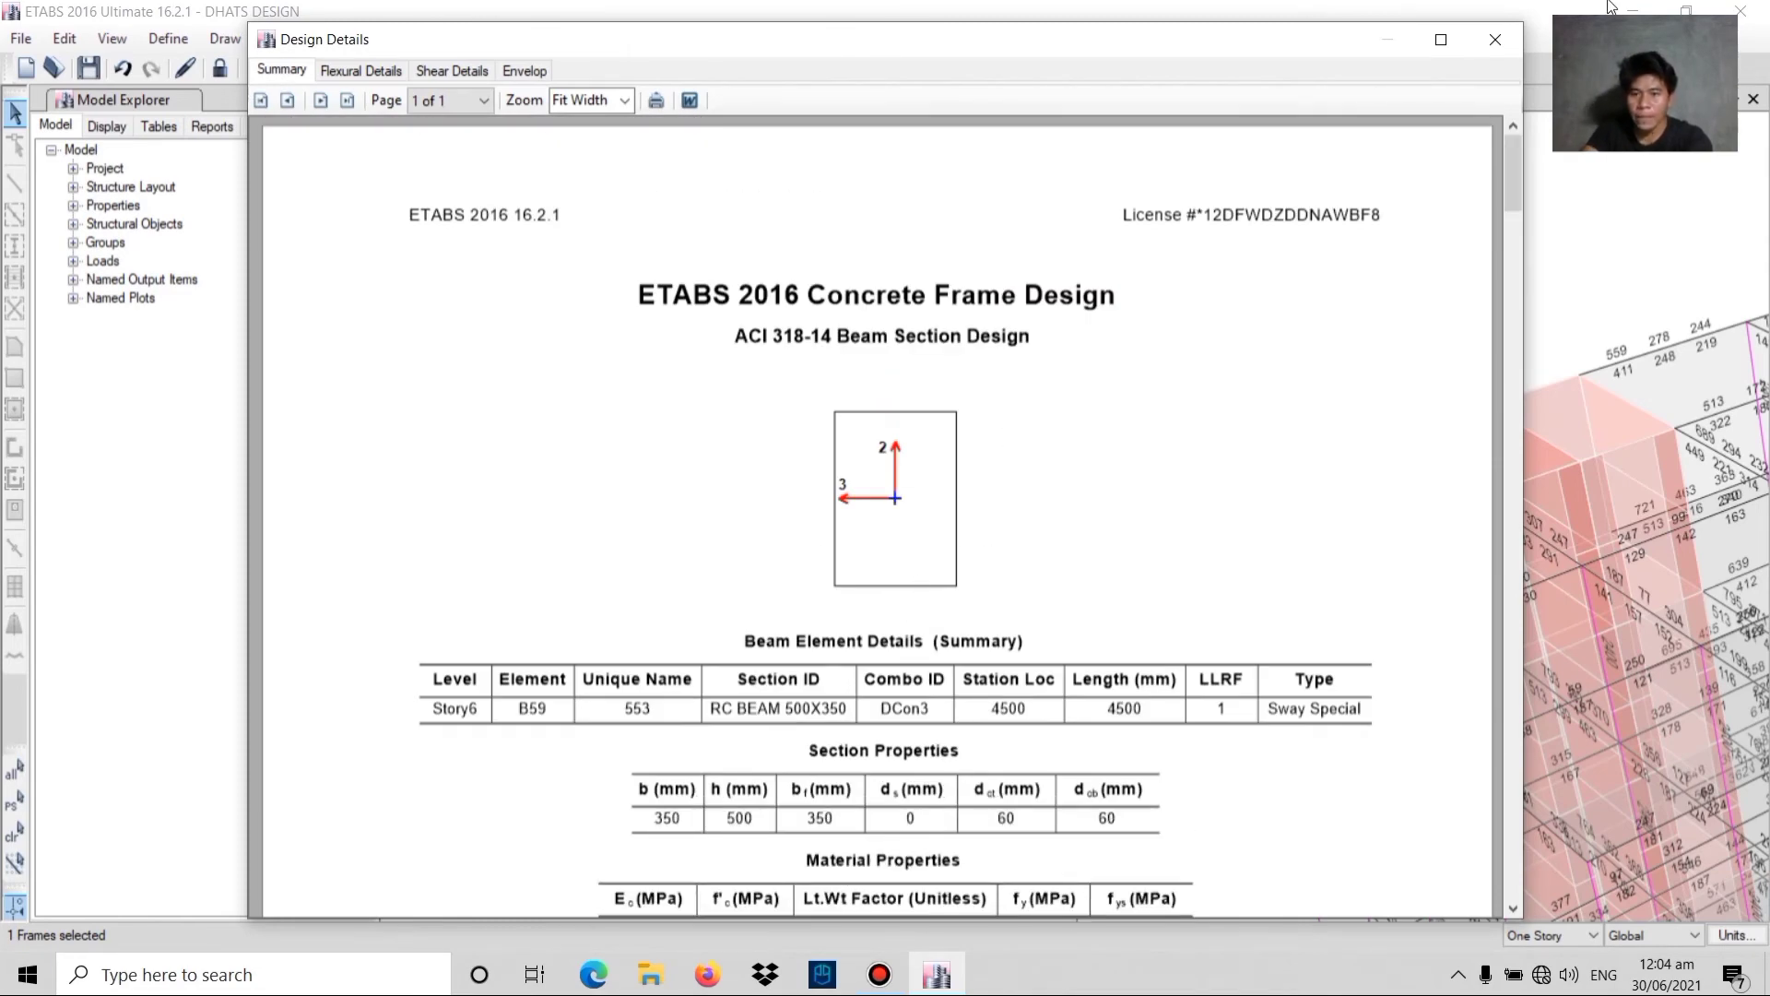
left_click(1519, 37)
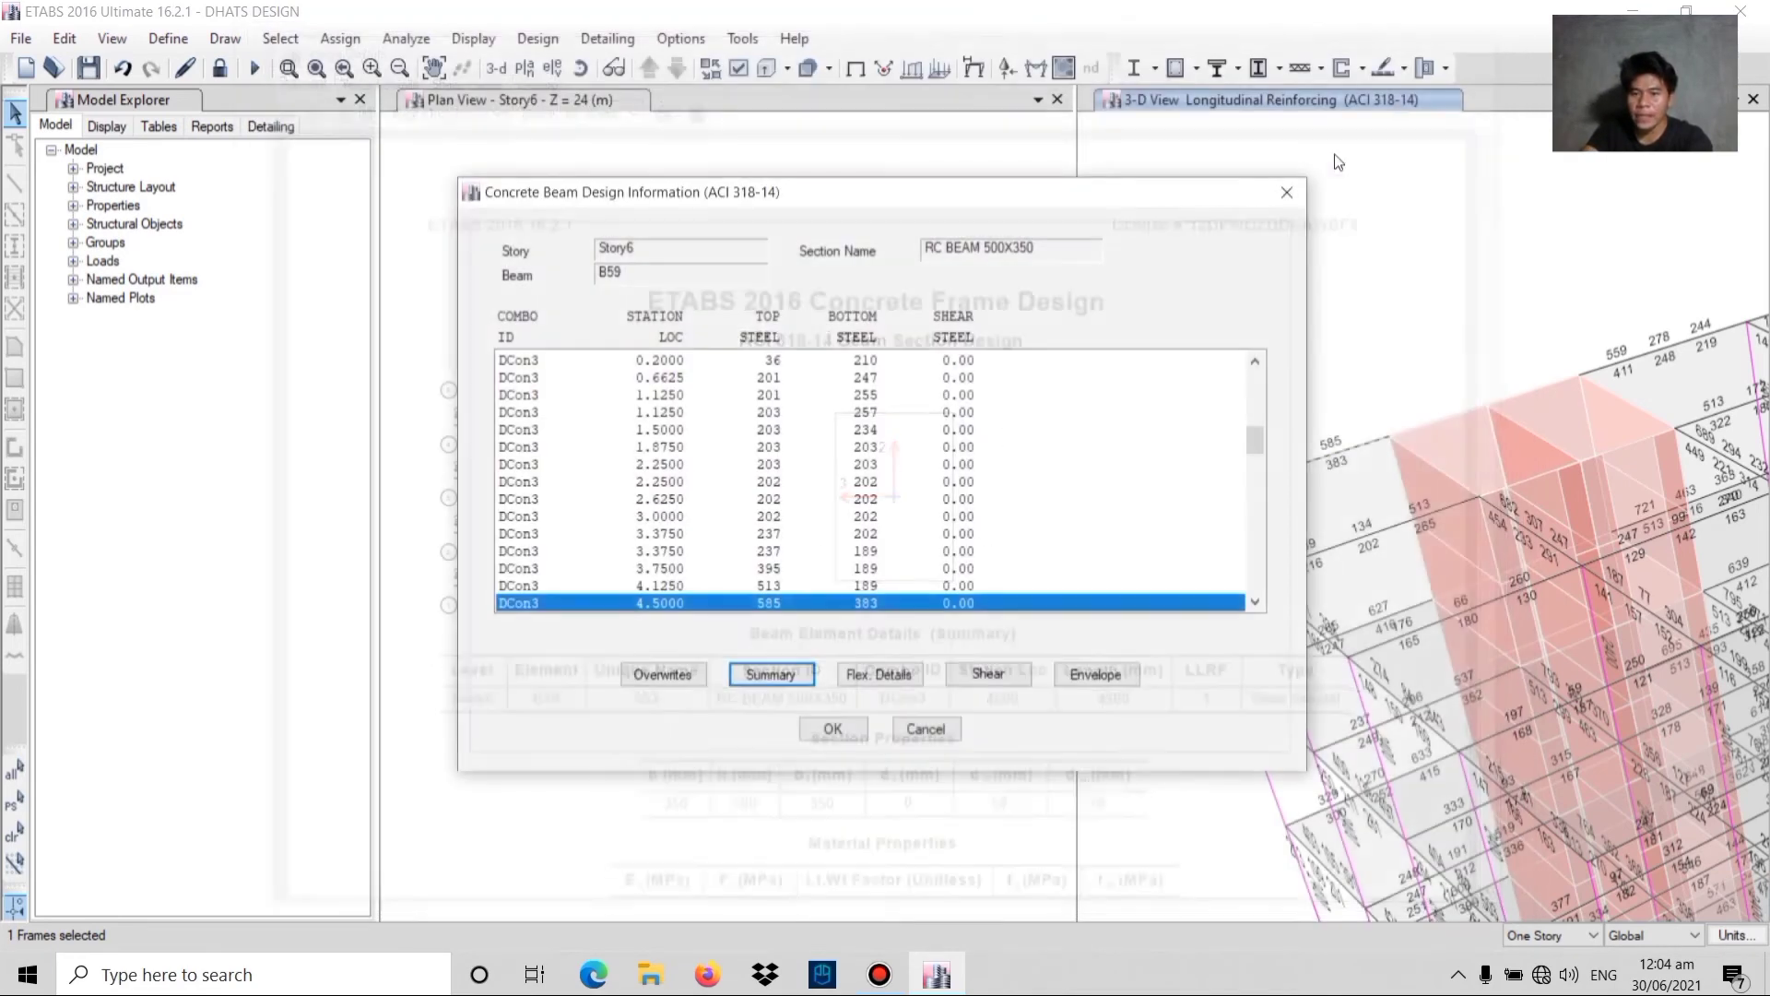
- Check the beam's design overwrites without changing them, and review its flexural details report
left_click(649, 674)
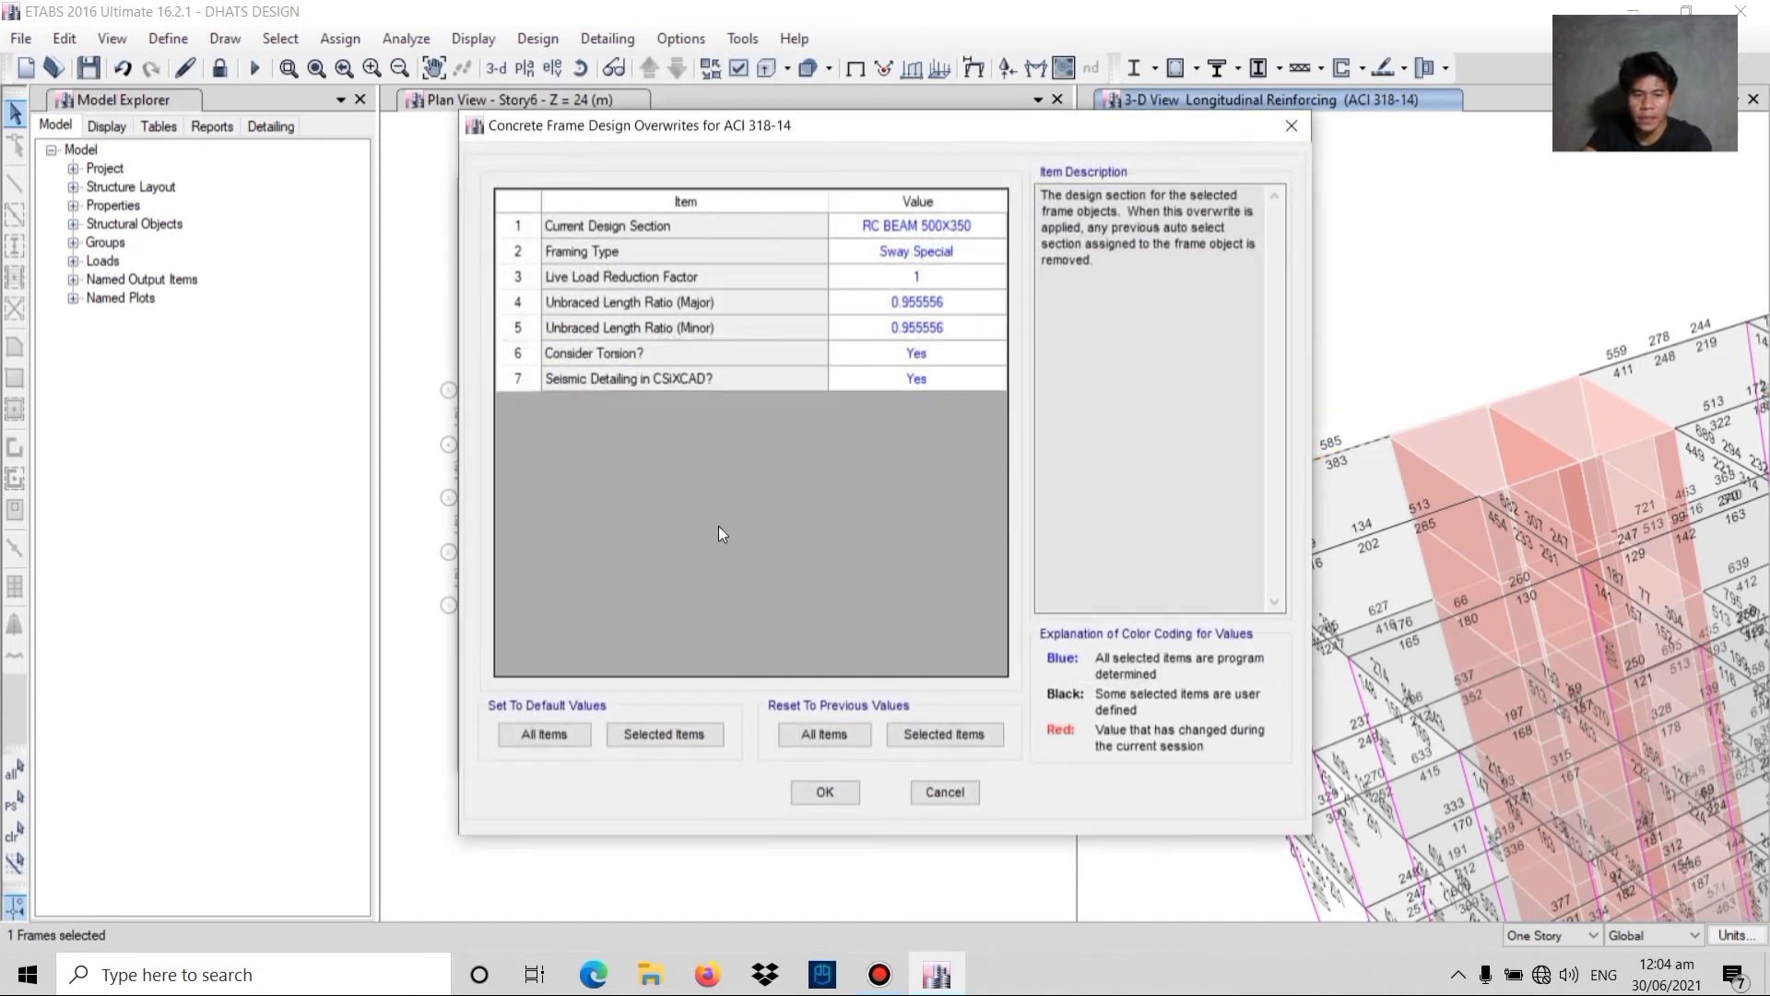
left_click(1291, 125)
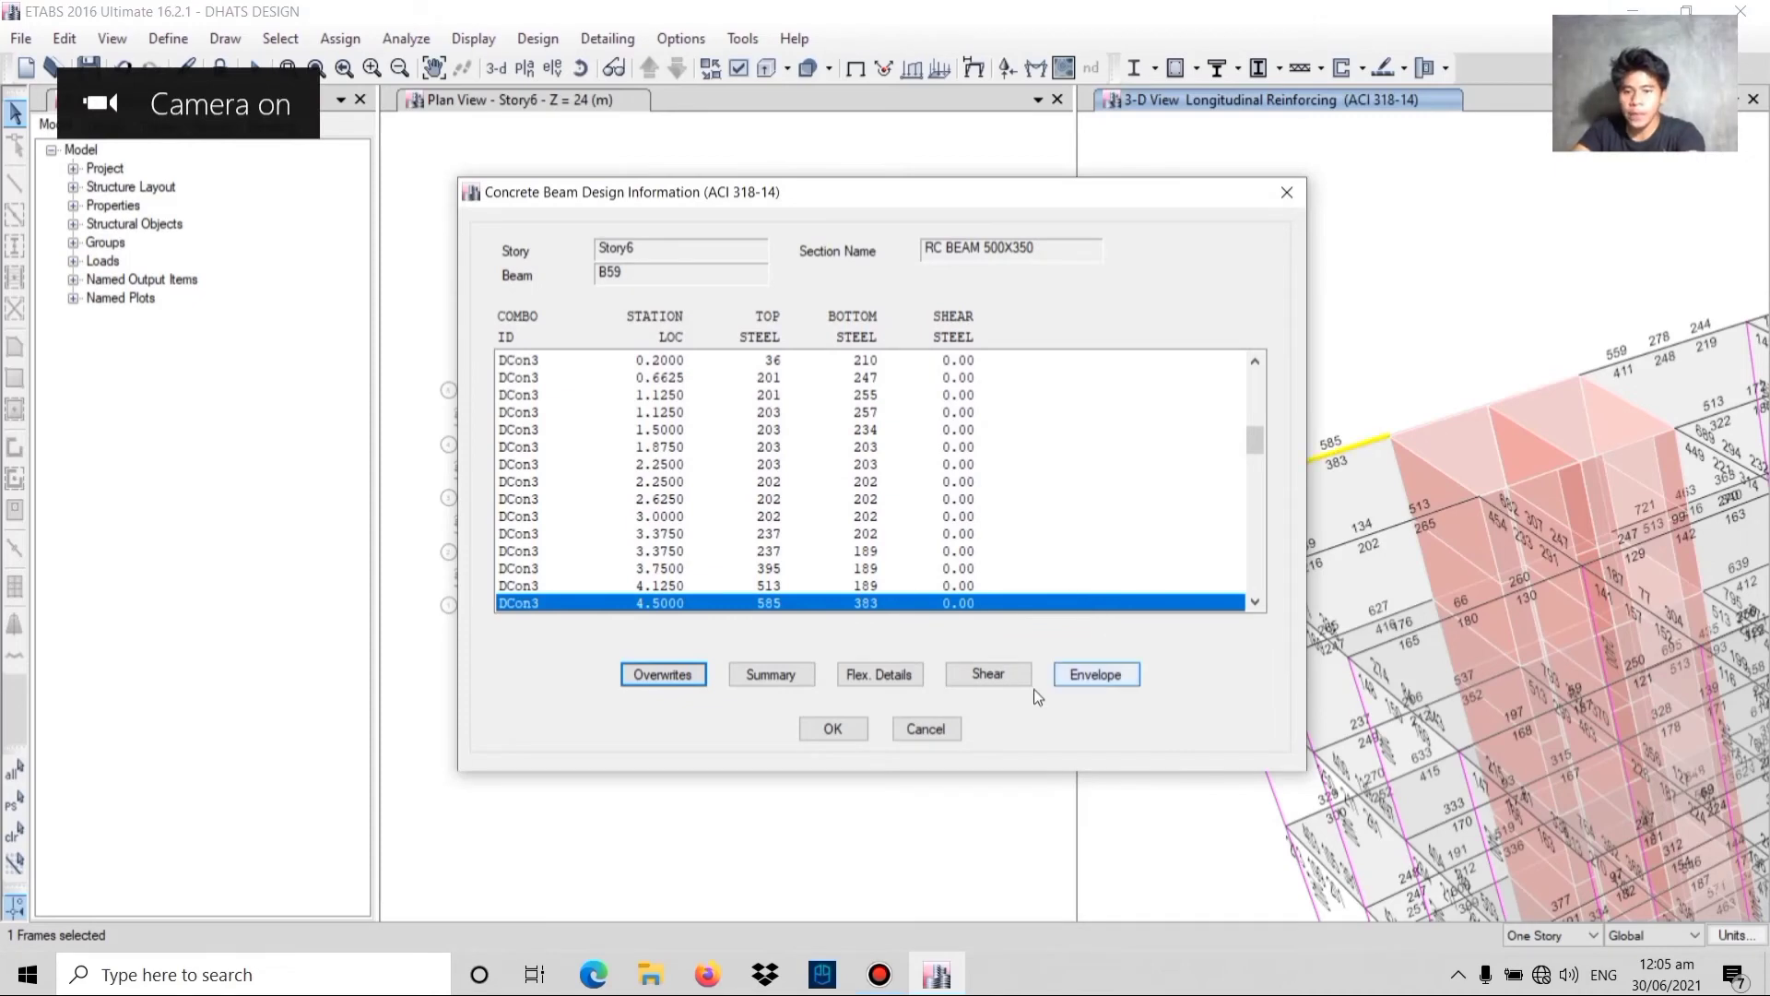
left_click(867, 677)
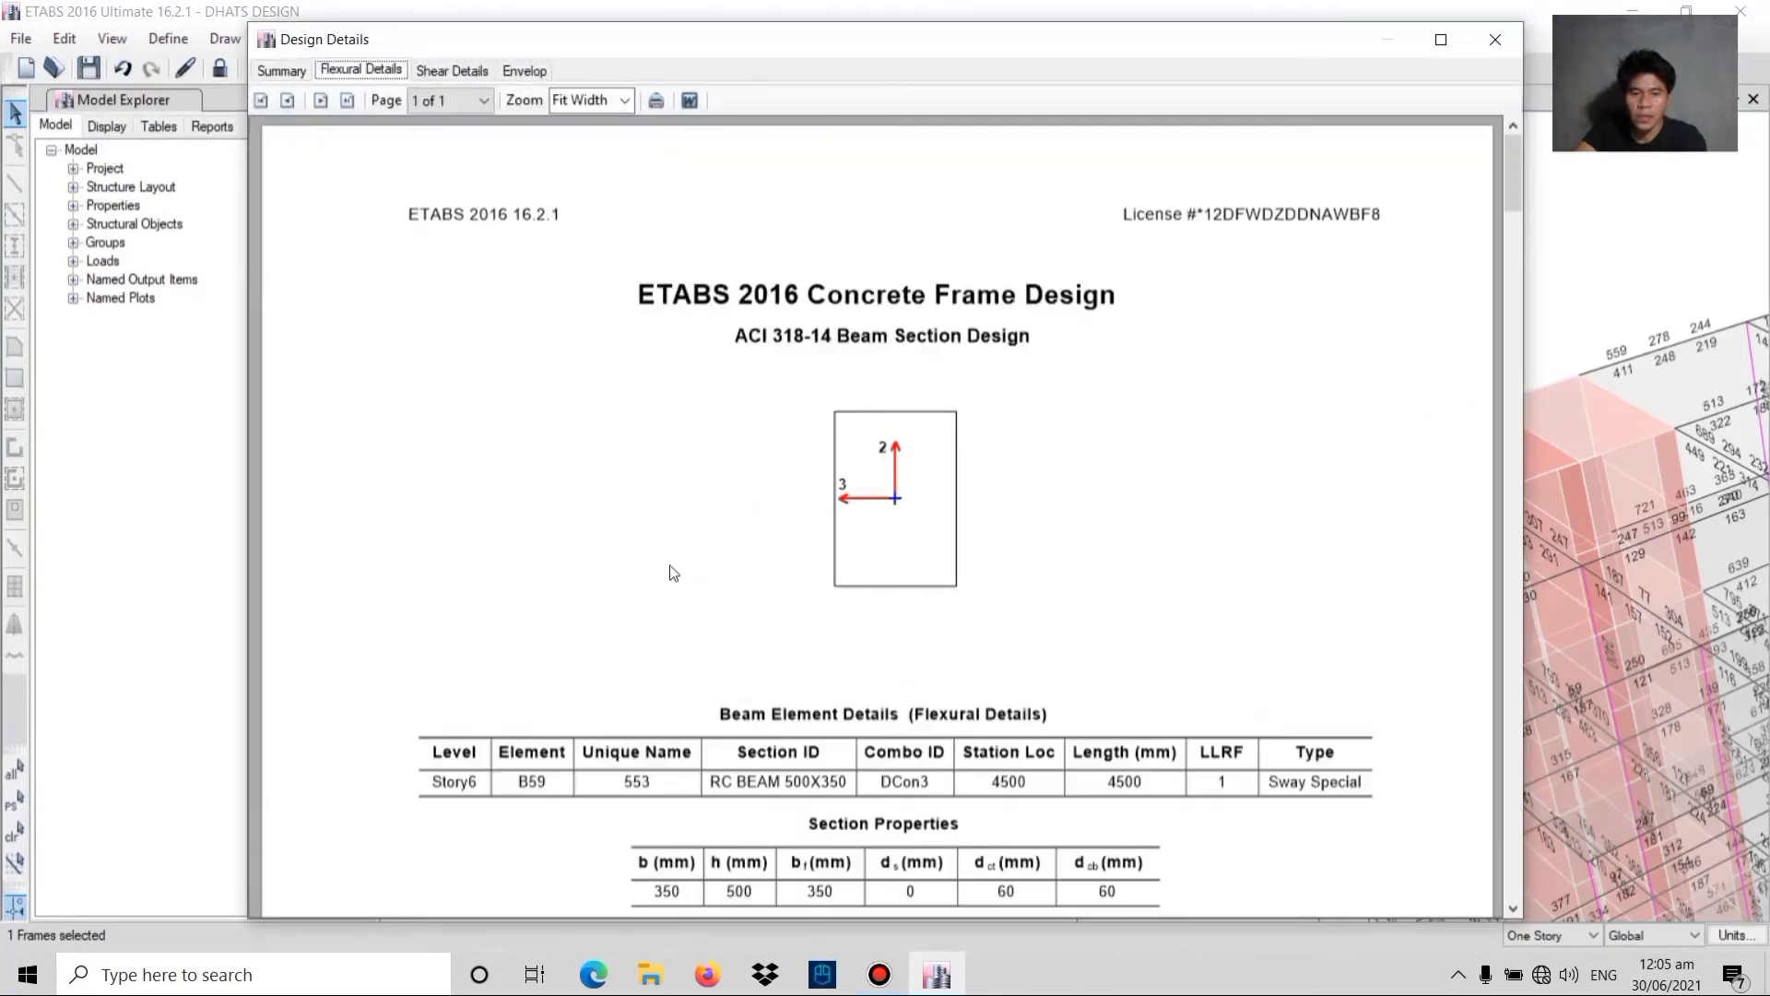
scroll(884, 620, "down", 9)
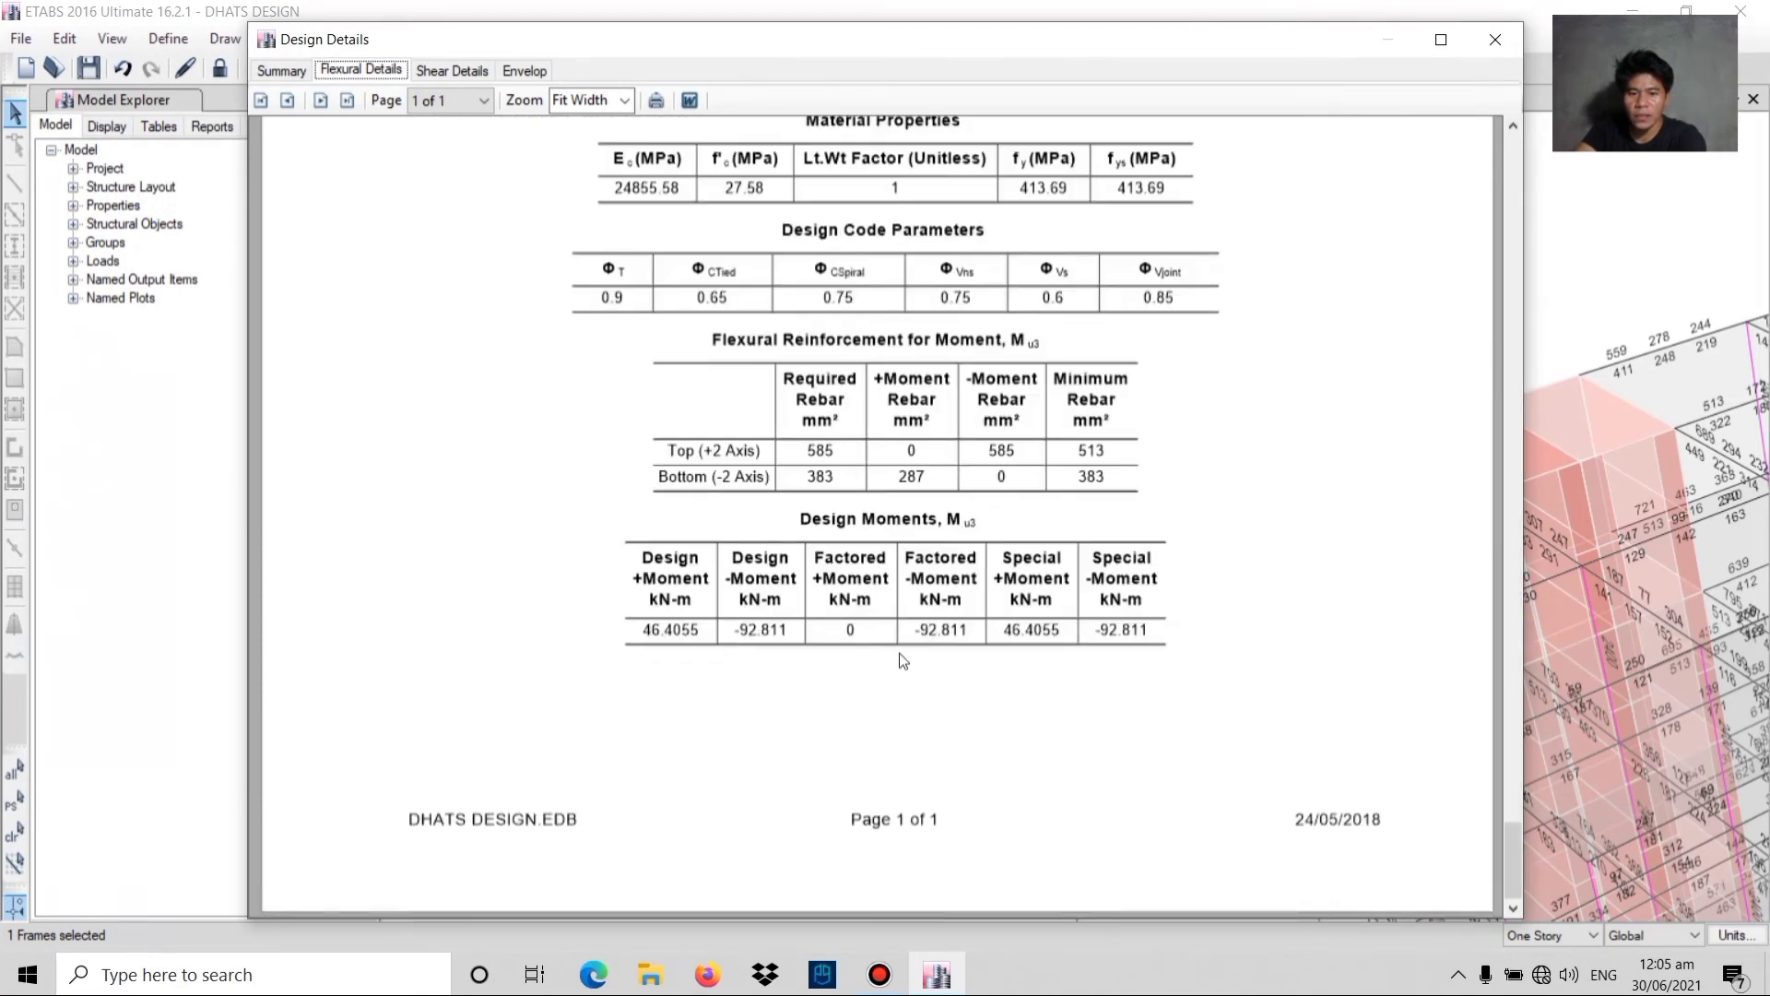
scroll(922, 687, "up", 9)
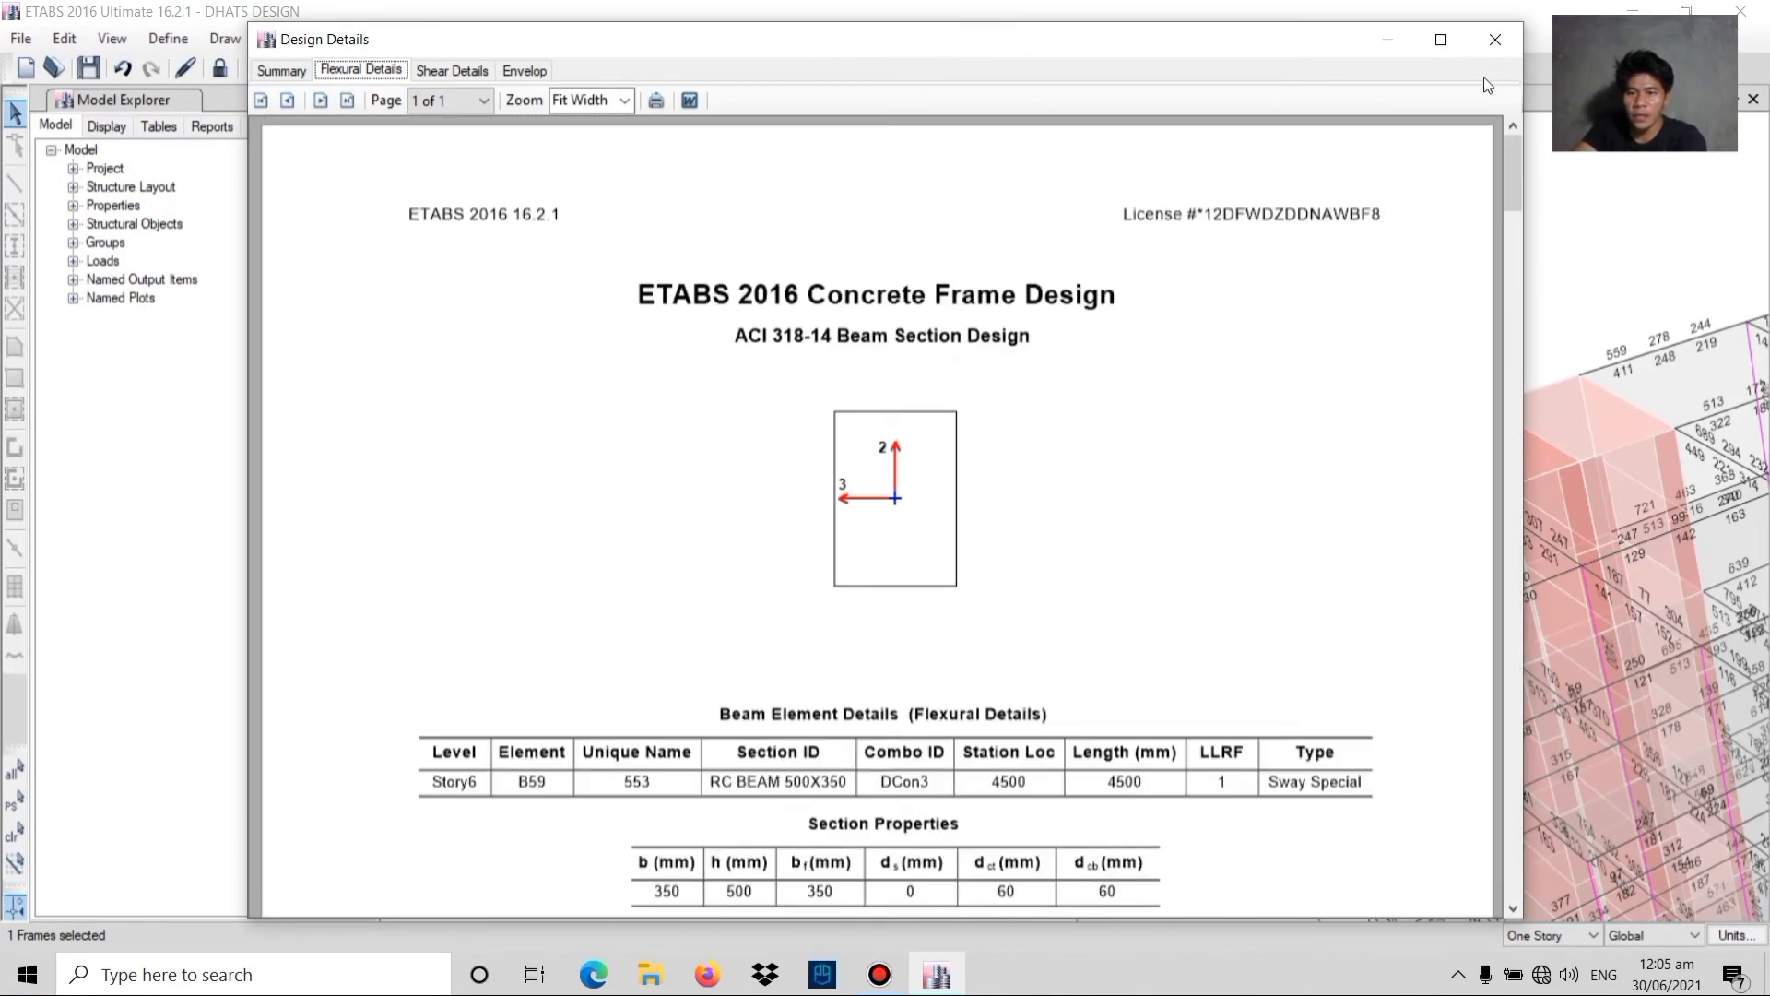
left_click(1494, 39)
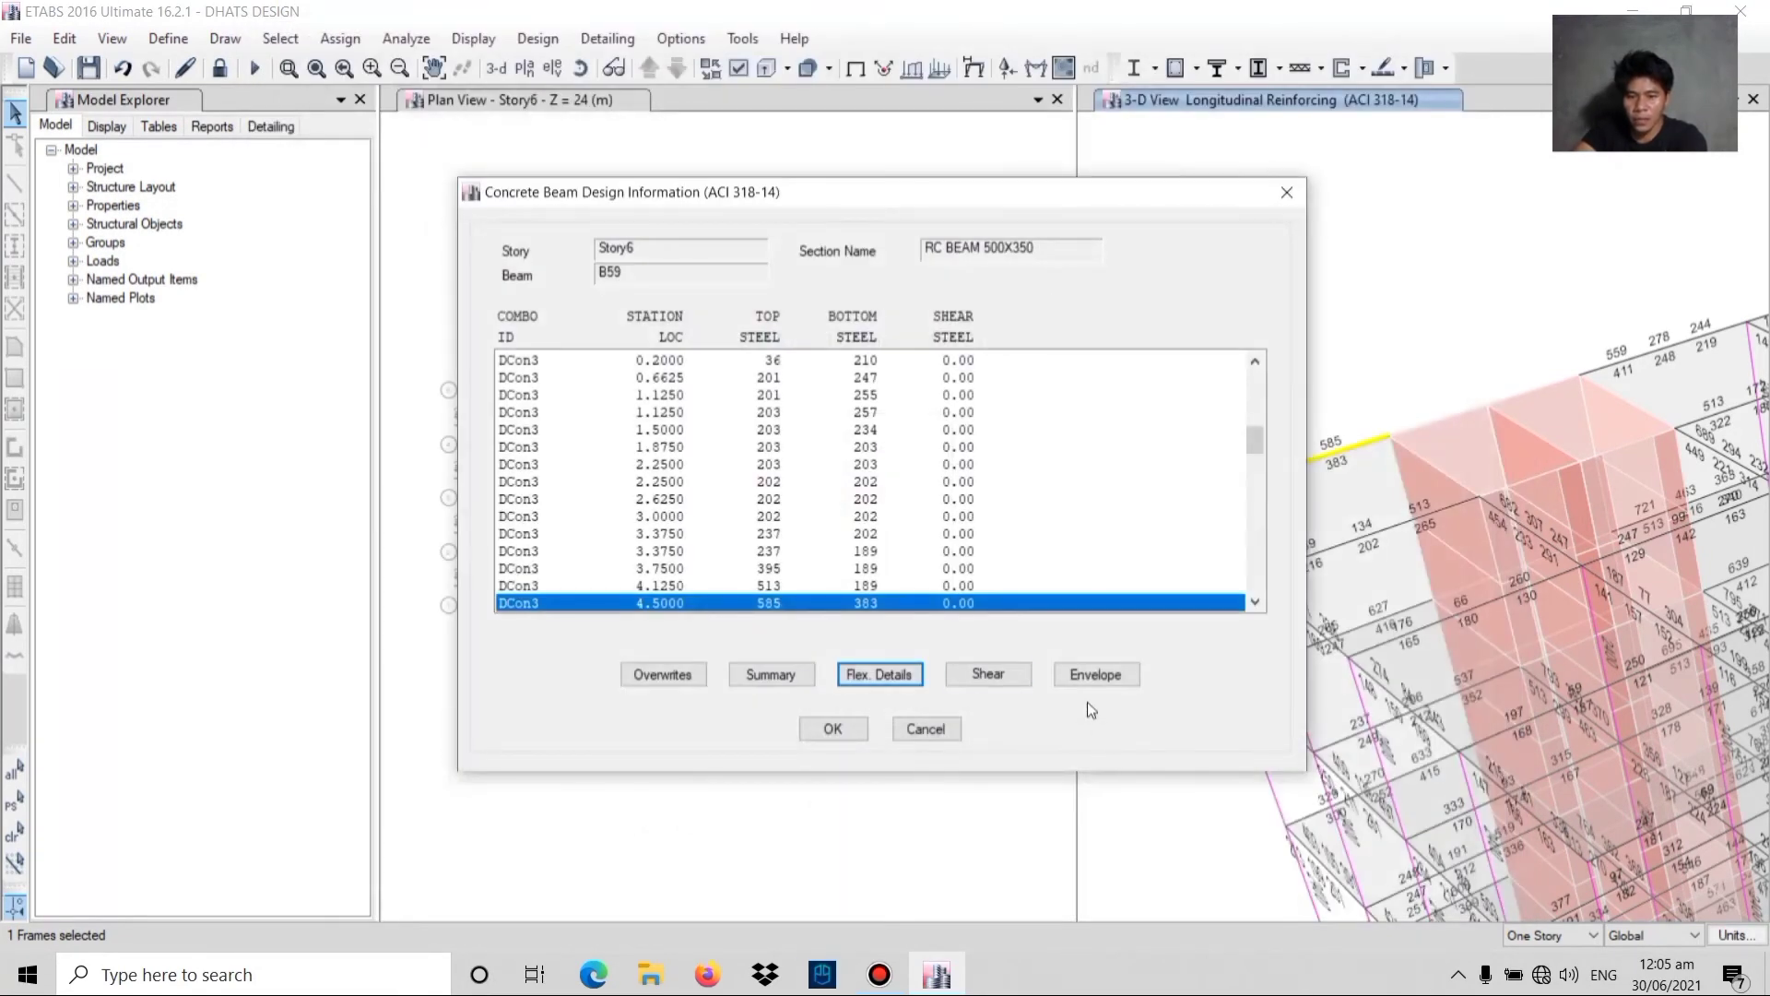
- Review the beam's shear details report, including the shear and torsion design and the design forces
left_click(989, 674)
scroll(1046, 646, "down", 5)
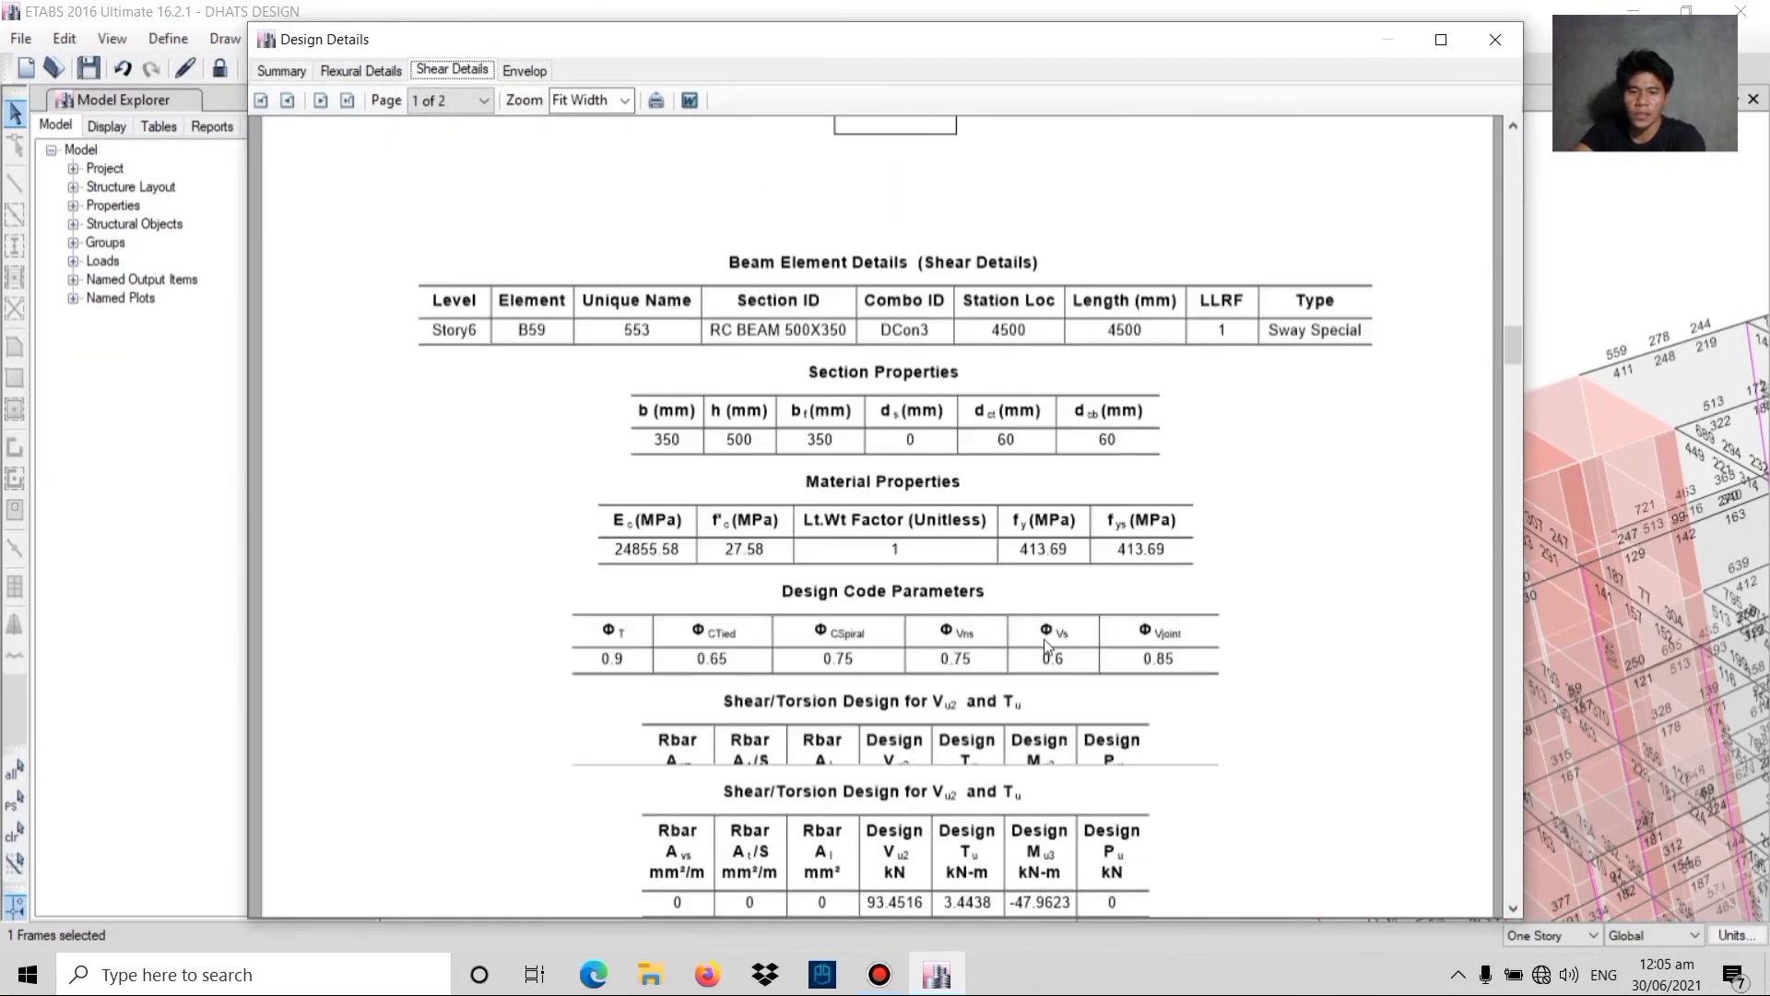
scroll(1046, 643, "down", 8)
scroll(1043, 639, "up", 6)
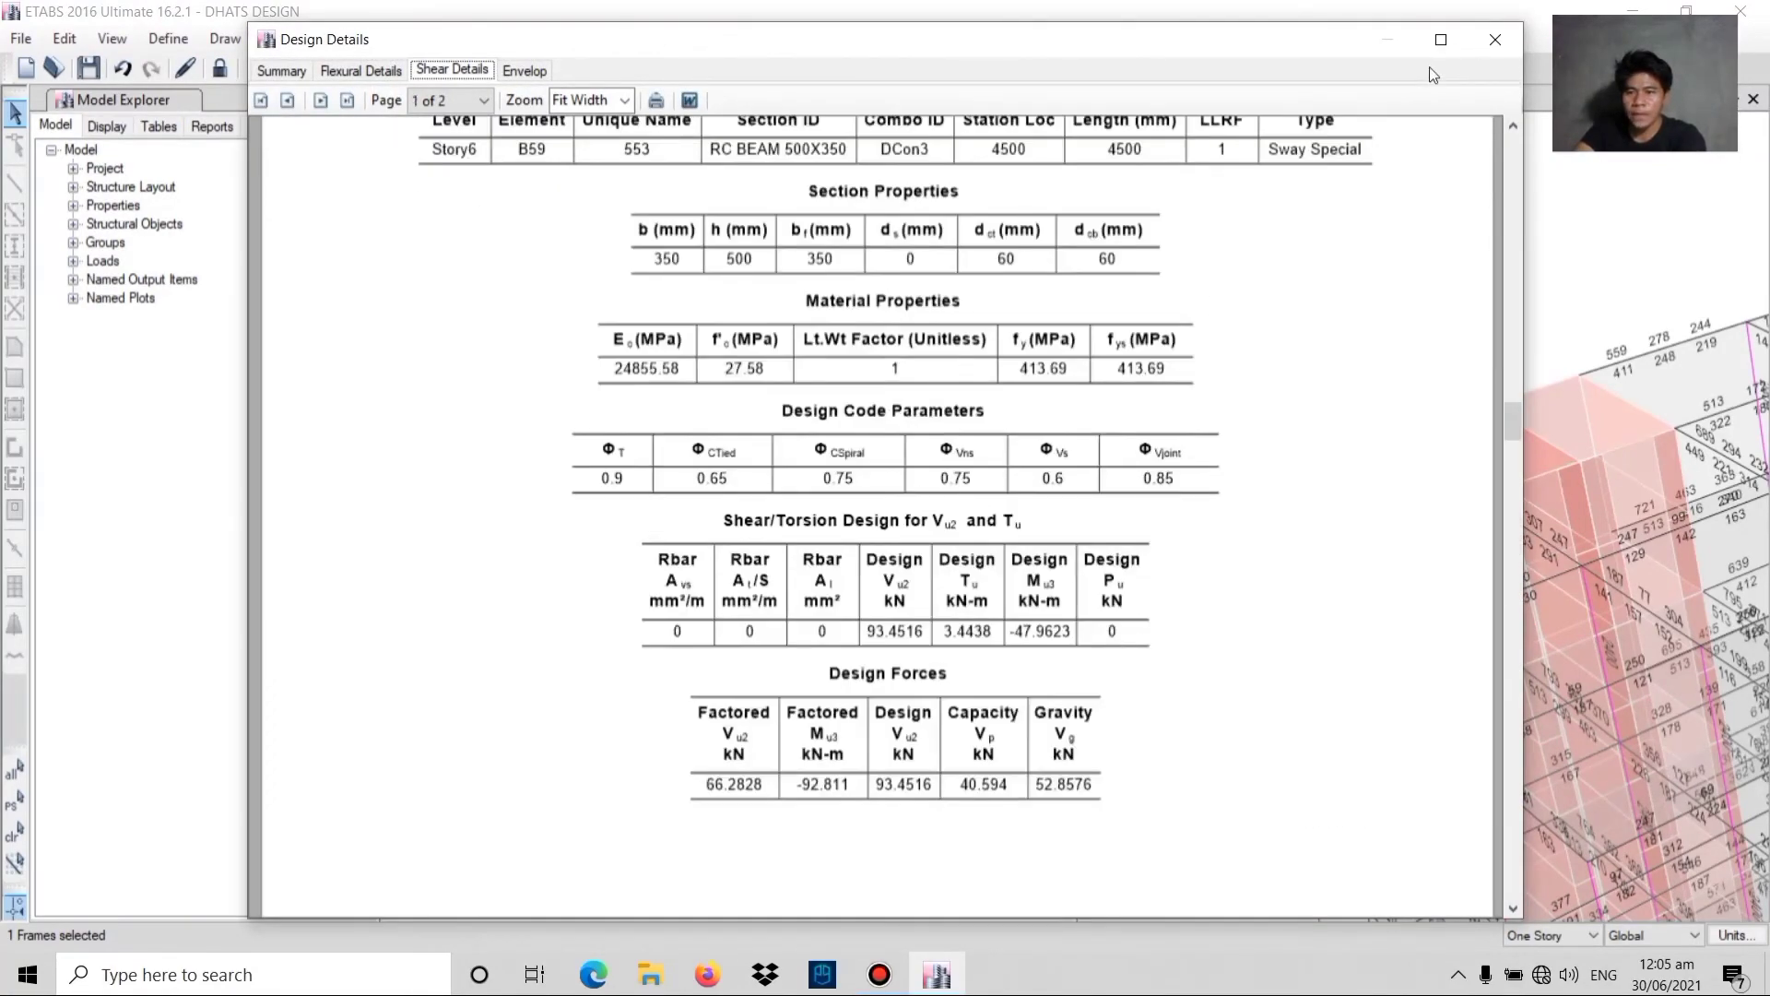
left_click(1495, 40)
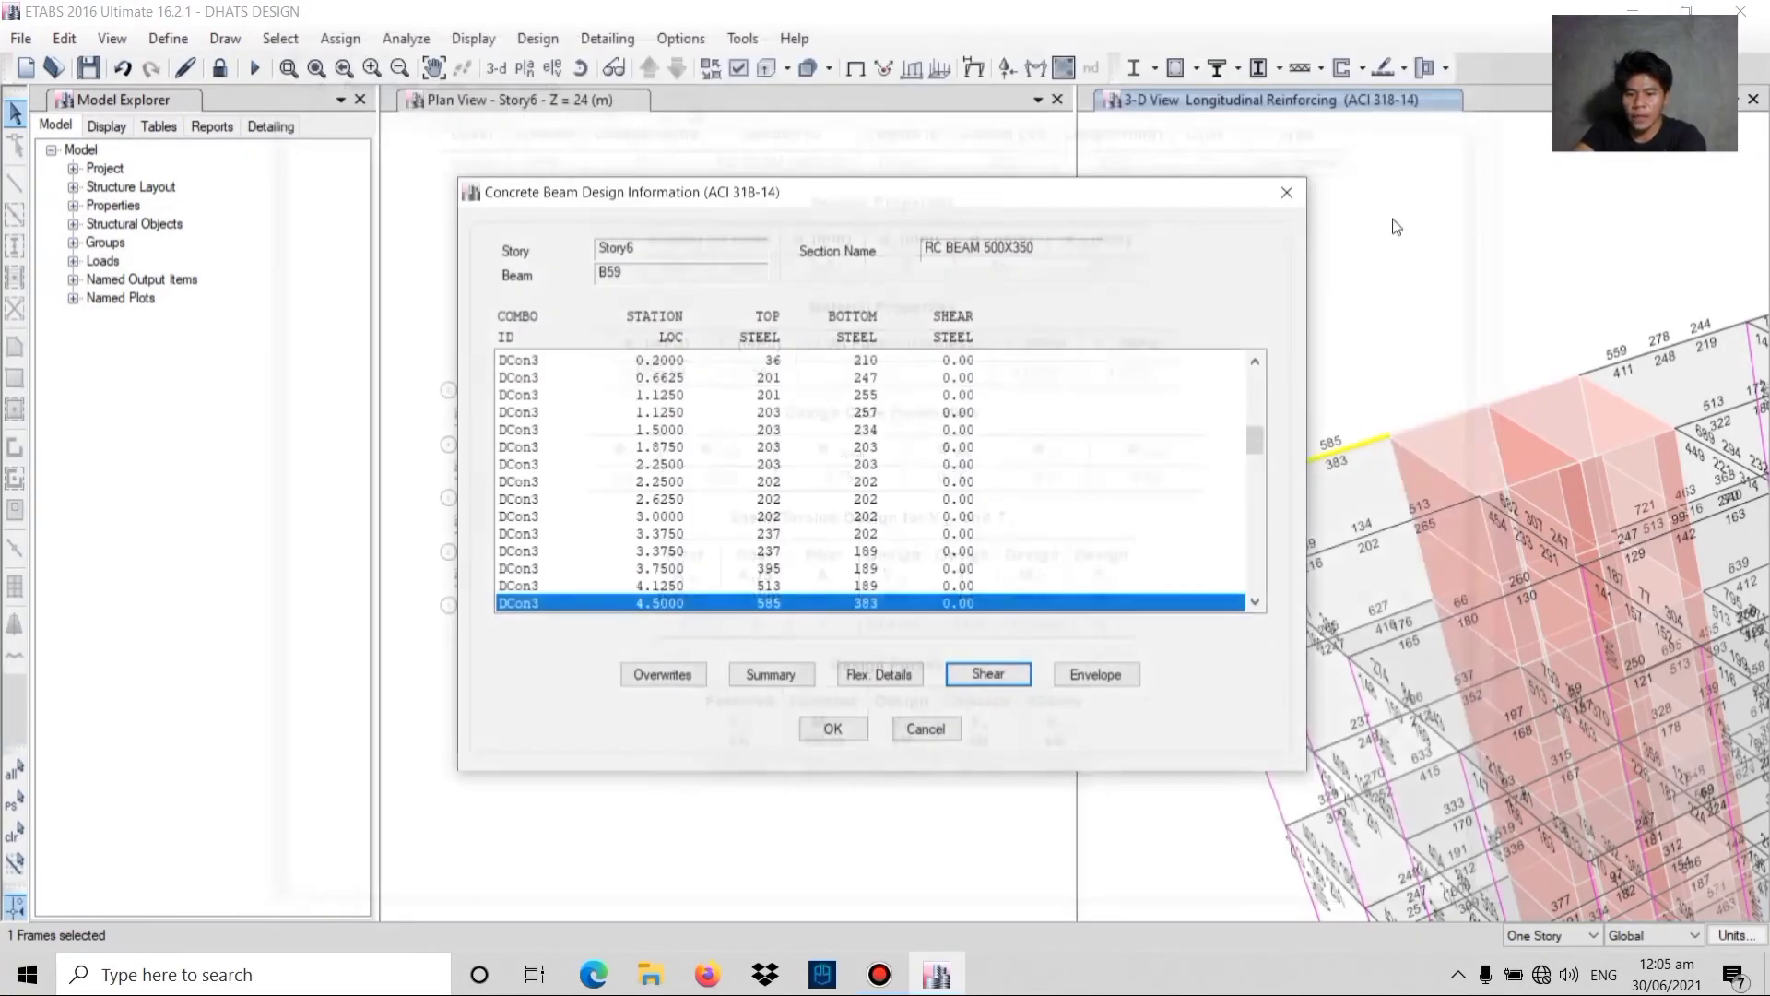
- Review the beam's envelope report and close its concrete design information
left_click(1080, 677)
scroll(826, 566, "down", 2)
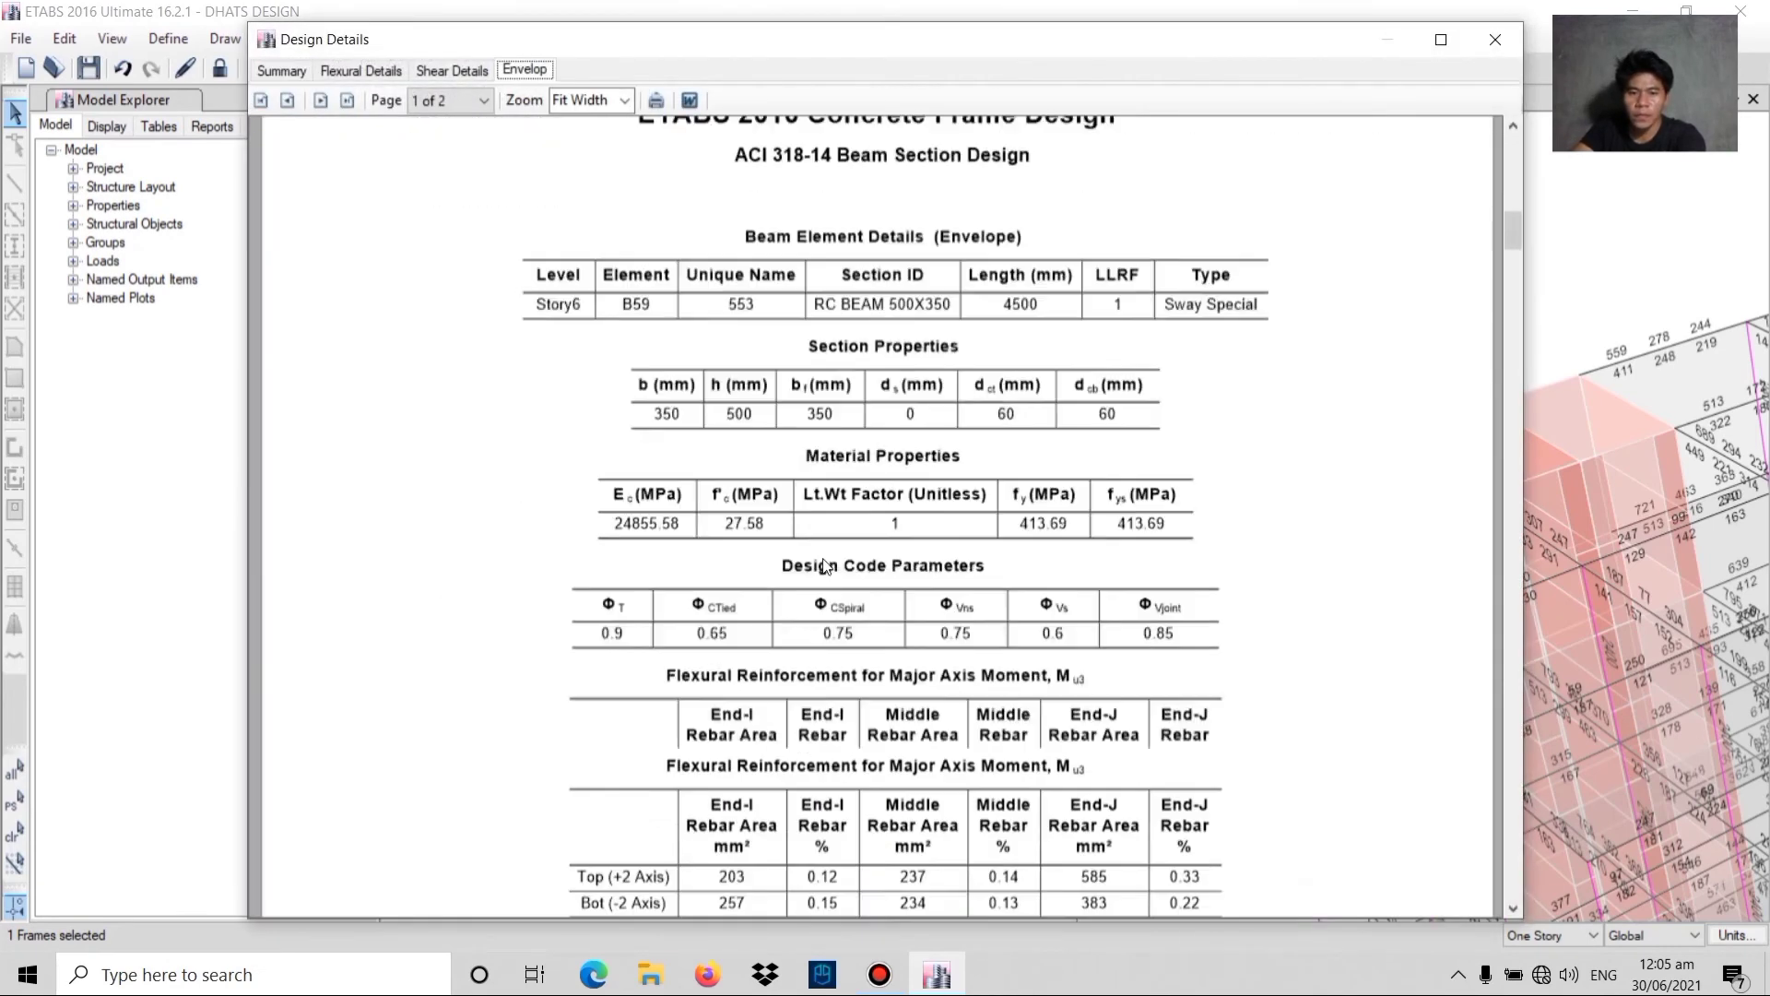
scroll(825, 566, "down", 3)
scroll(825, 566, "up", 6)
left_click(1512, 37)
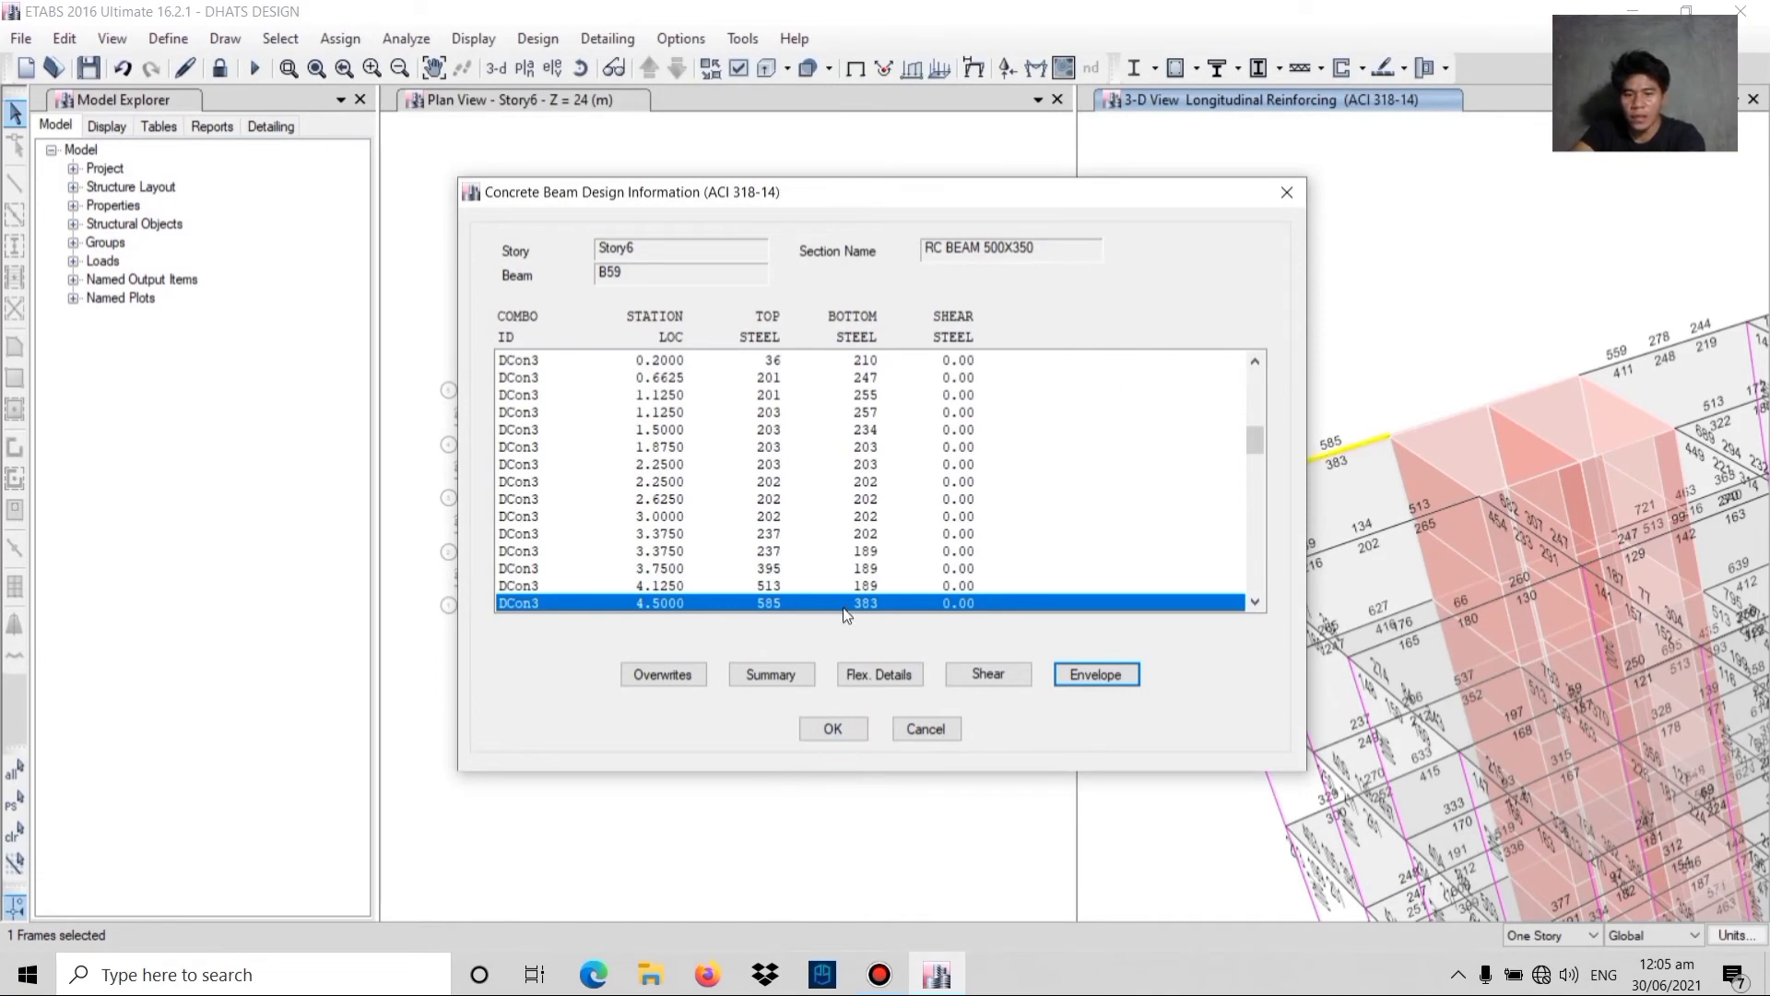
left_click(834, 728)
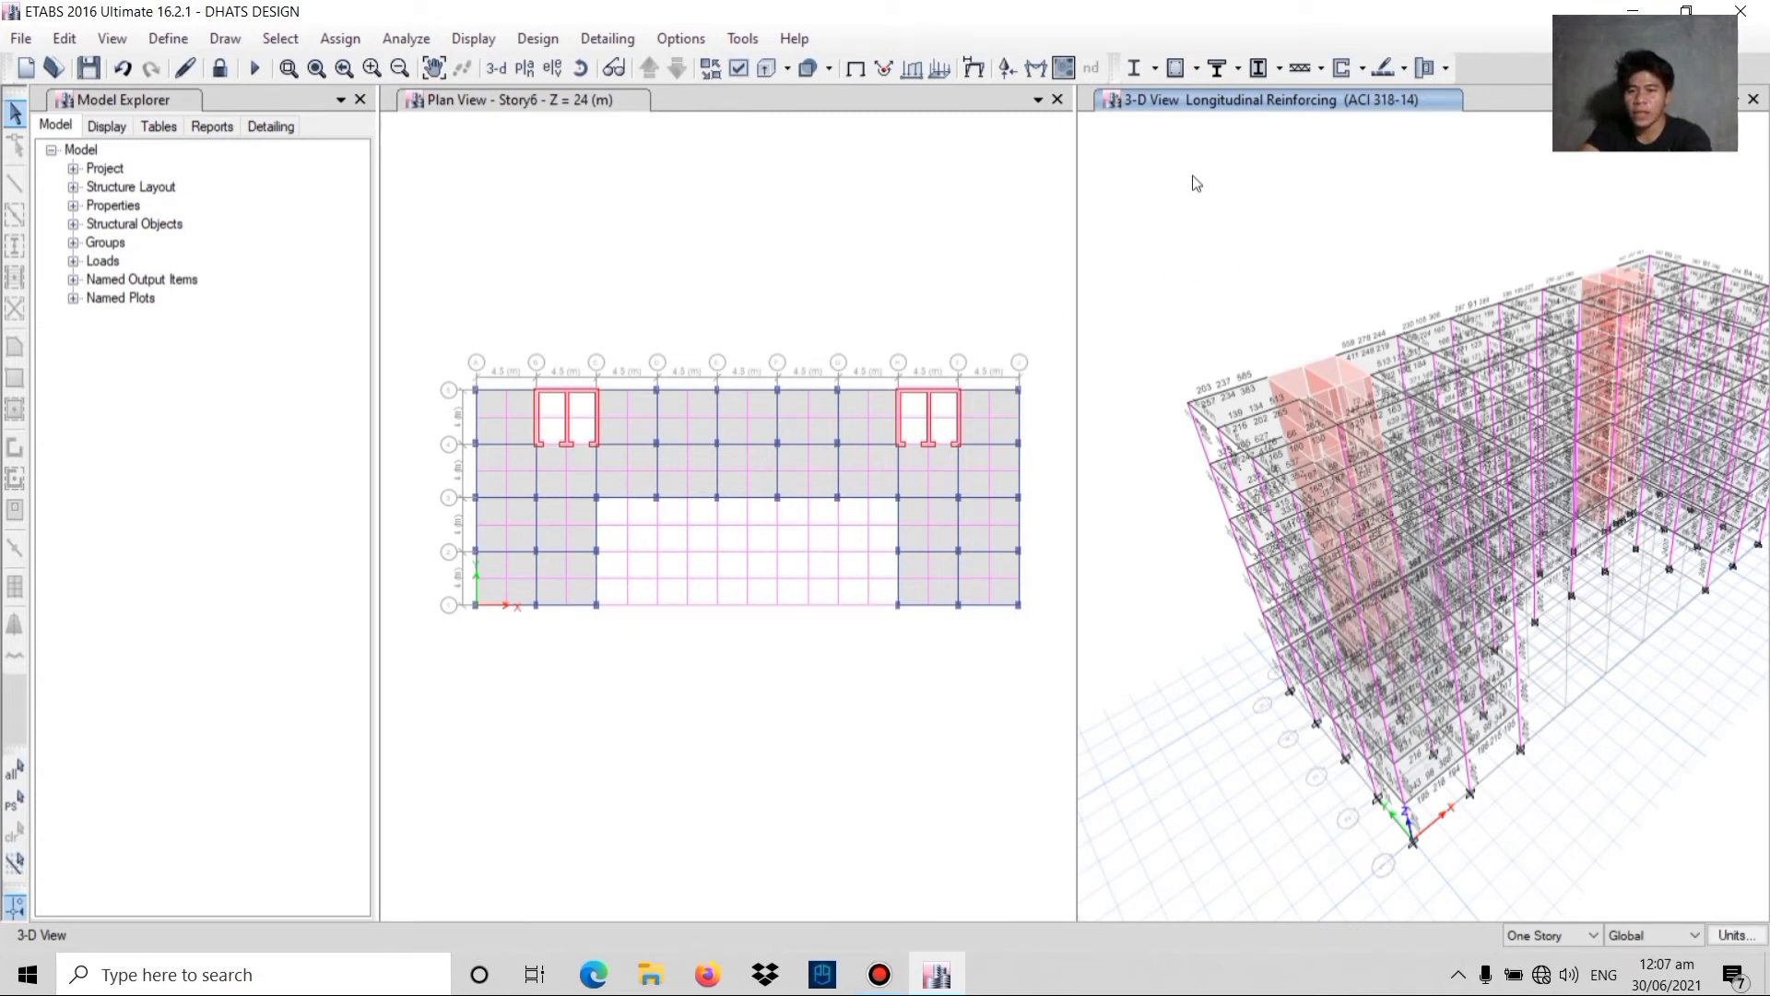
- Verify that all concrete frame members pass the design check
left_click(1196, 67)
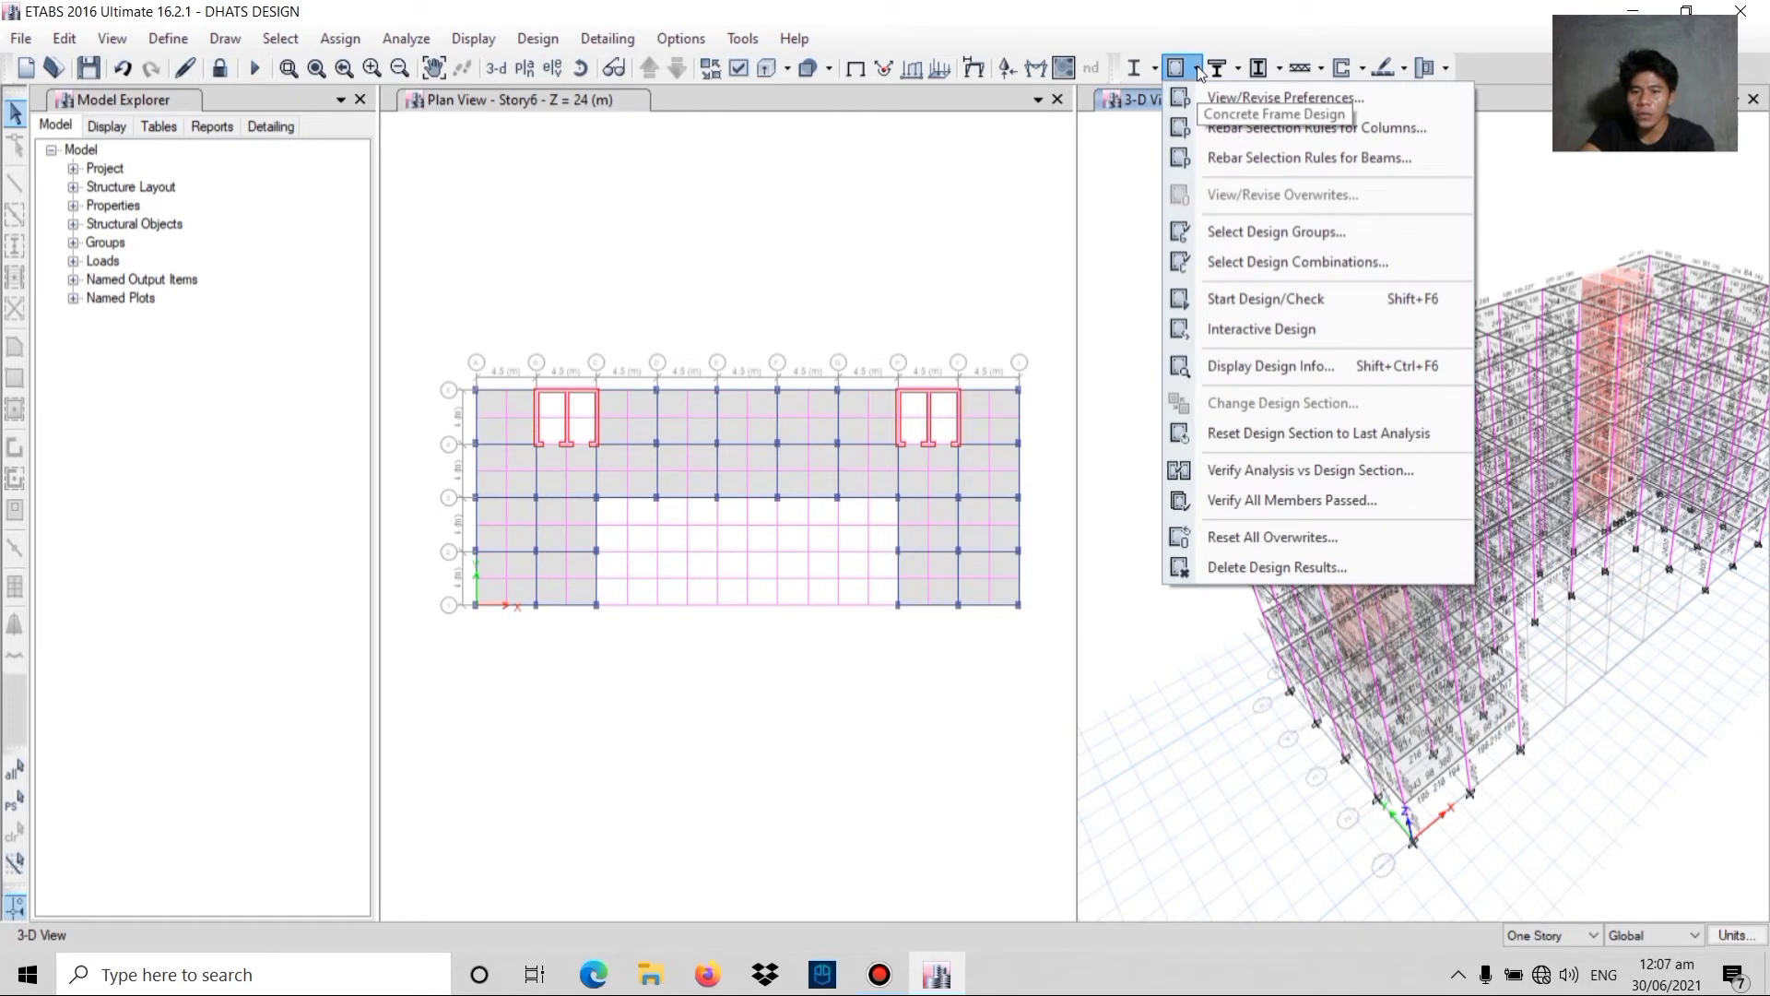
left_click(1253, 500)
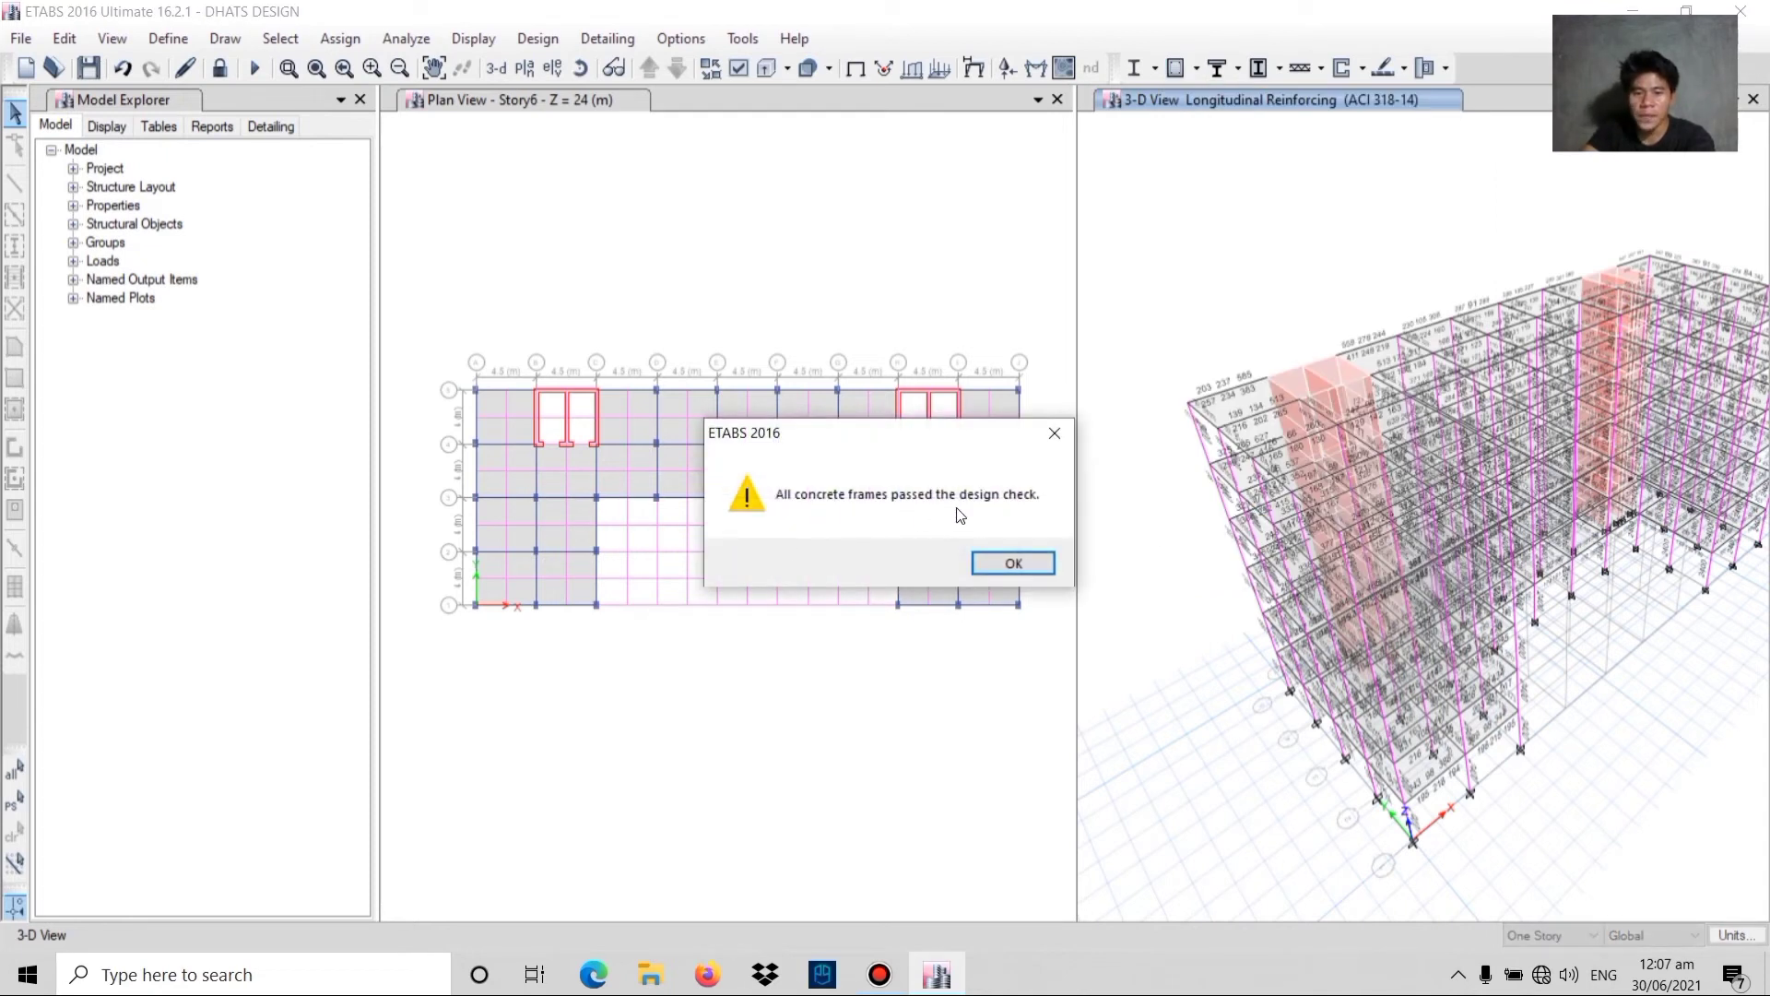
left_click(1013, 565)
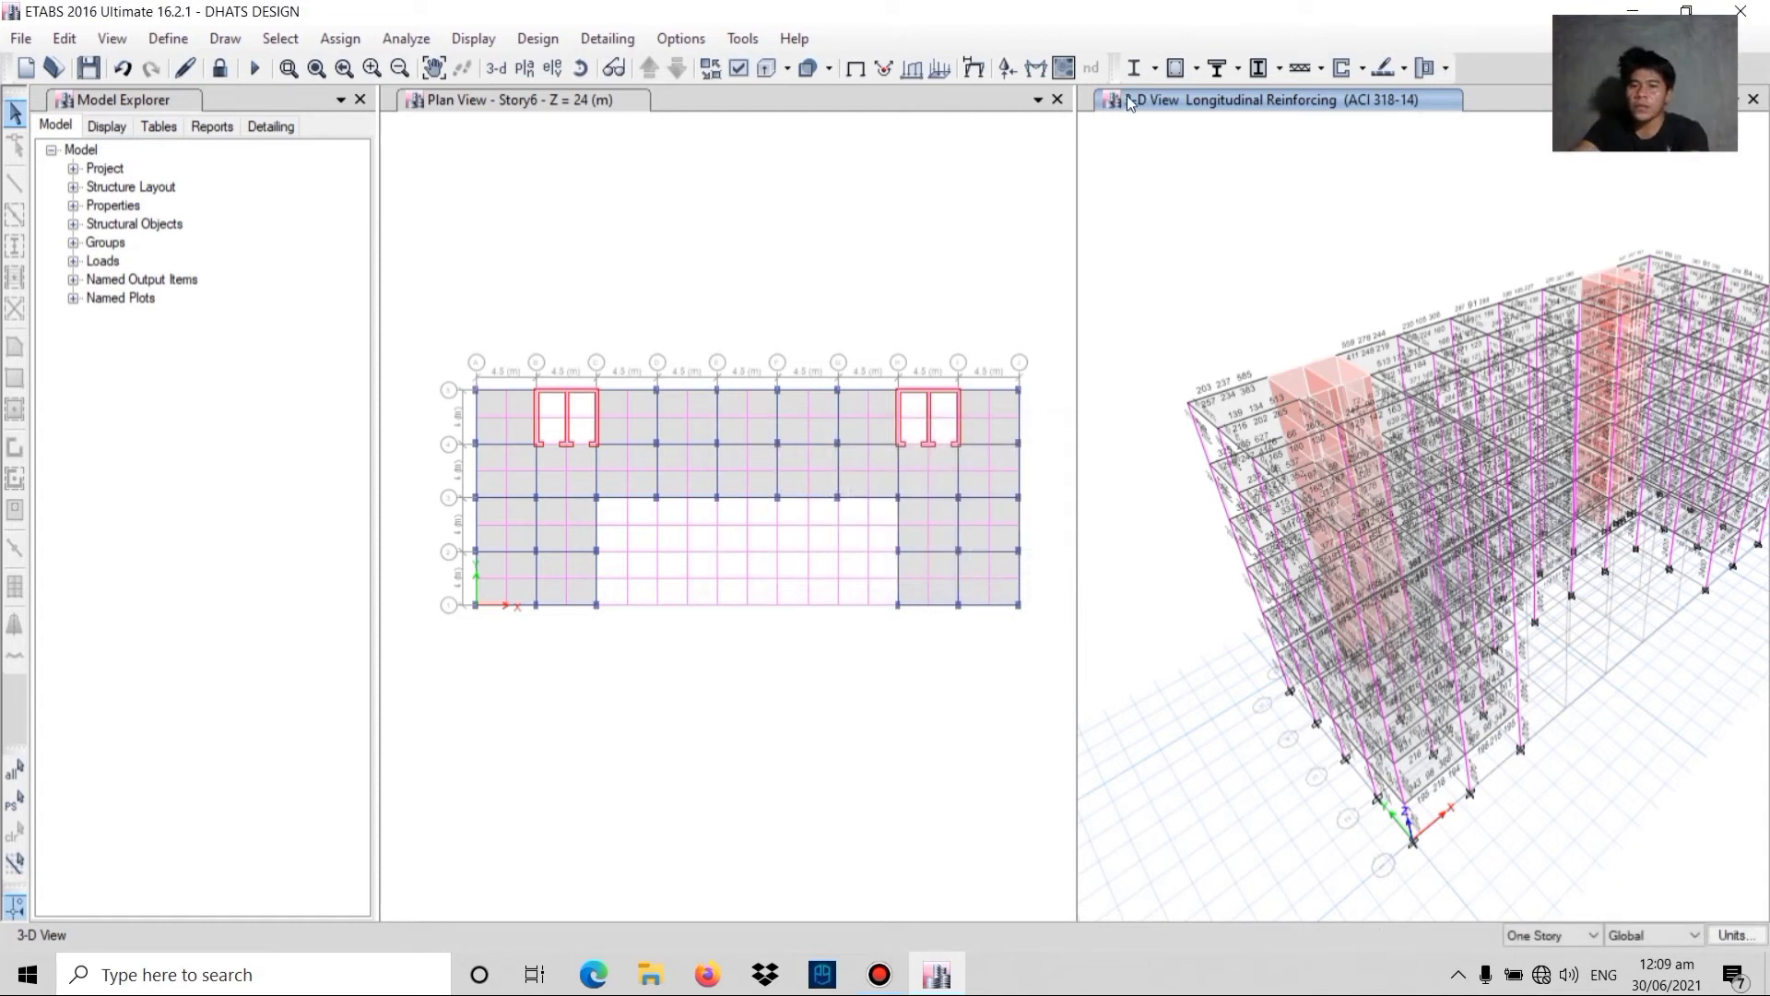
- Display the concrete frame design's rebar percentages in the 3-D view and inspect them along the top-story beams
left_click(1197, 69)
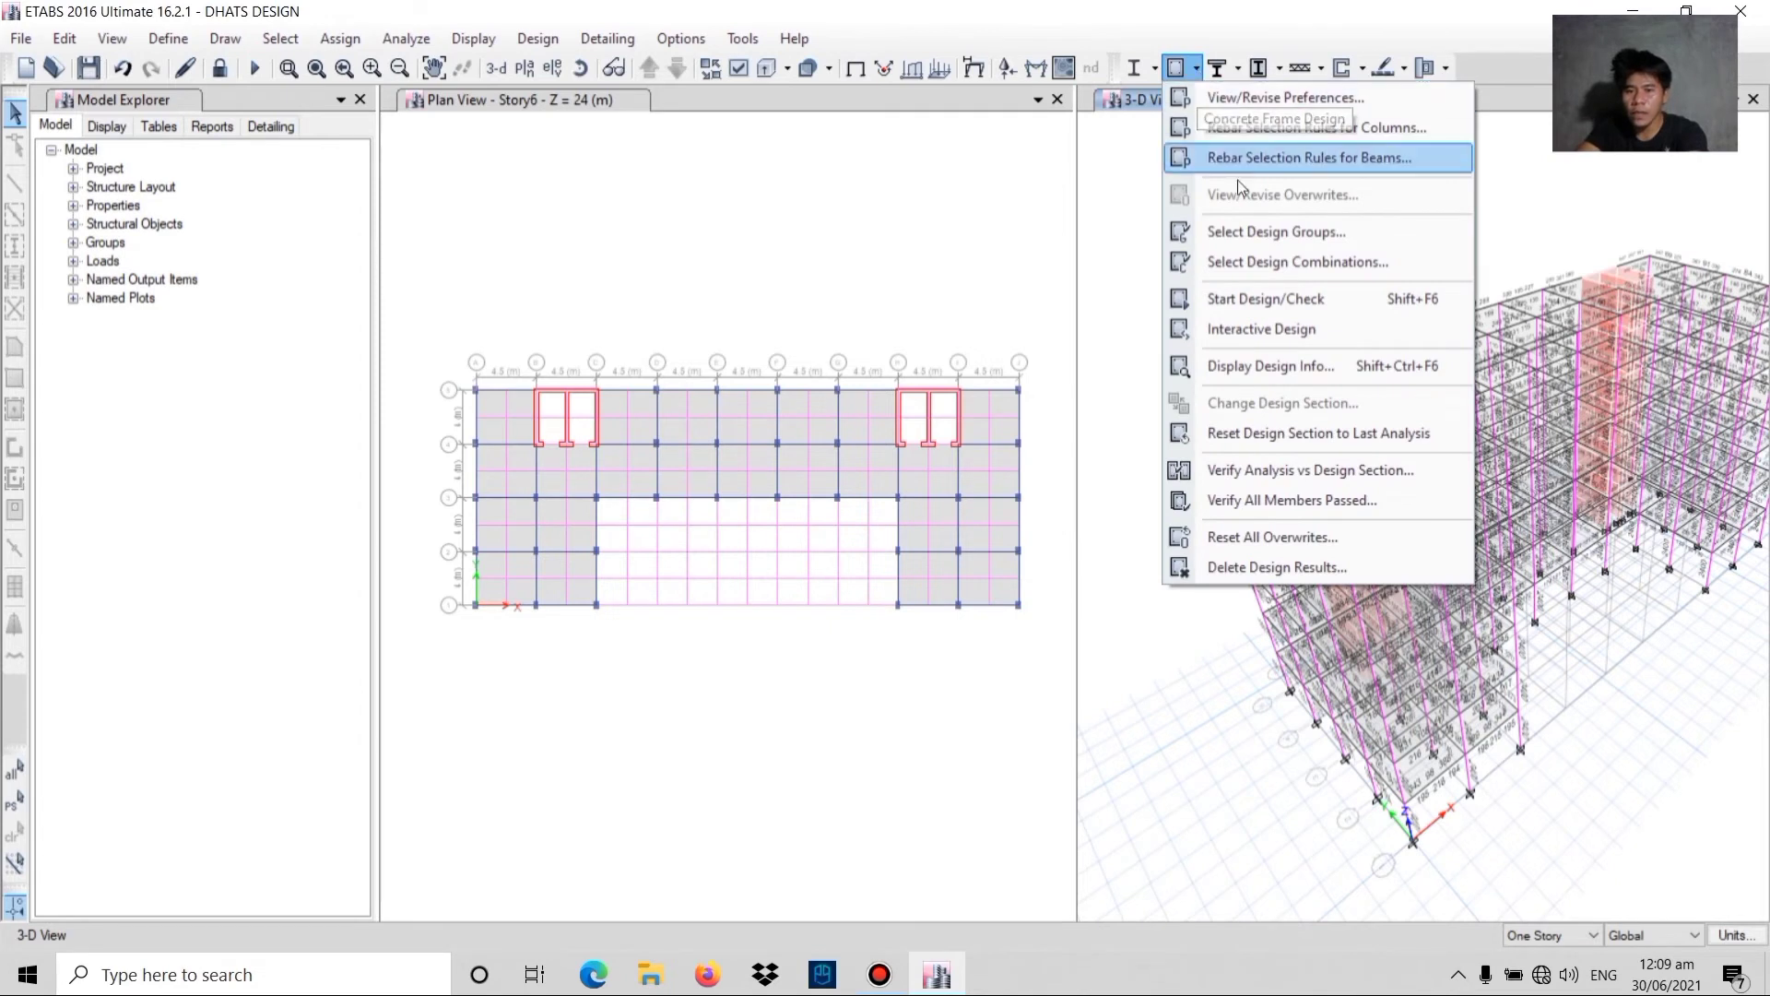
left_click(1269, 367)
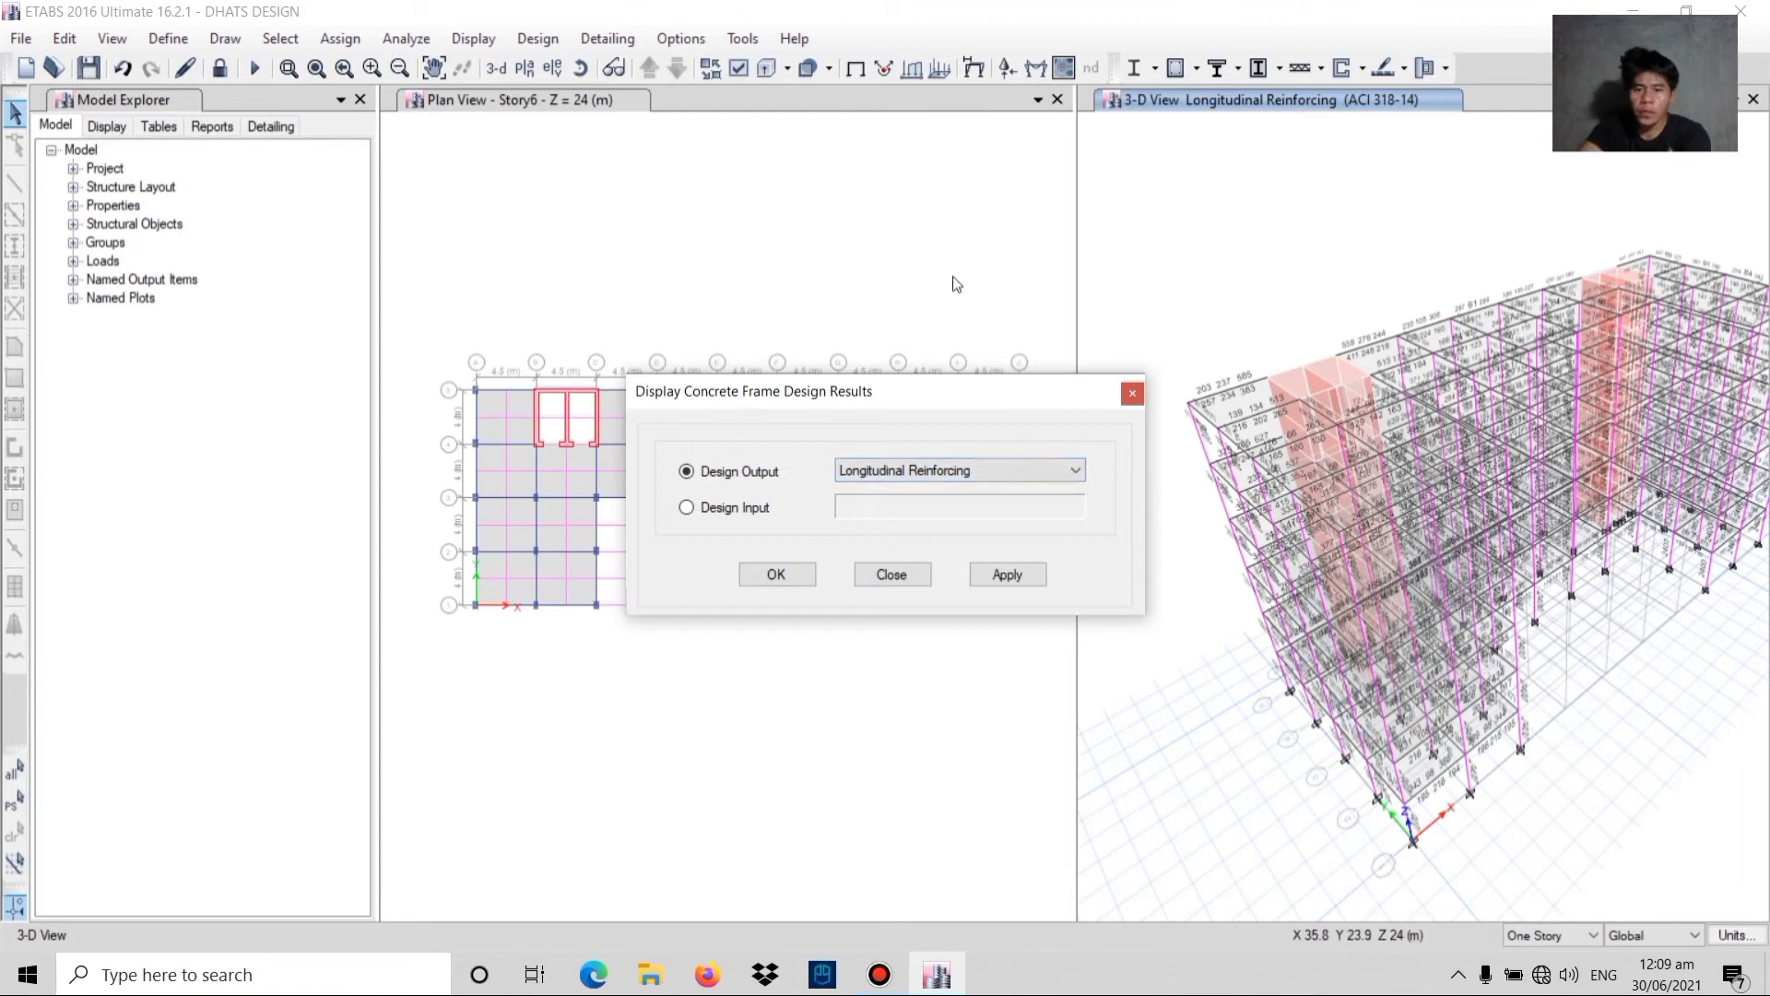
left_click(903, 472)
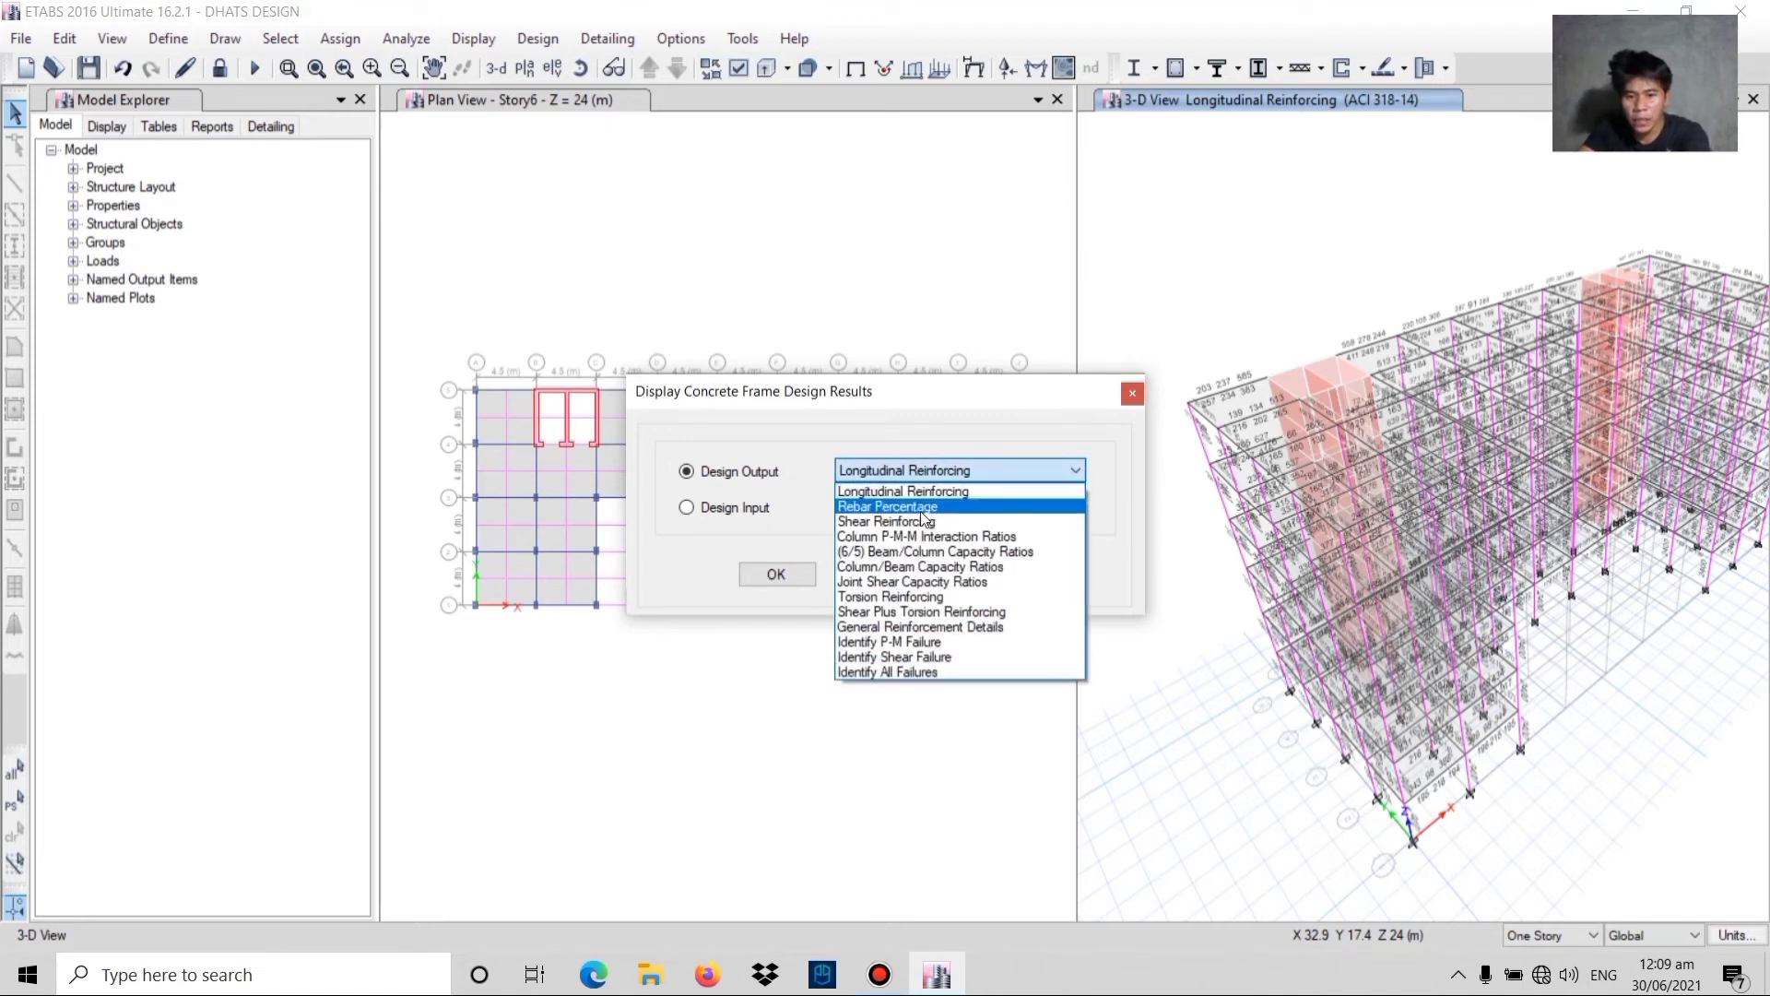
left_click(853, 509)
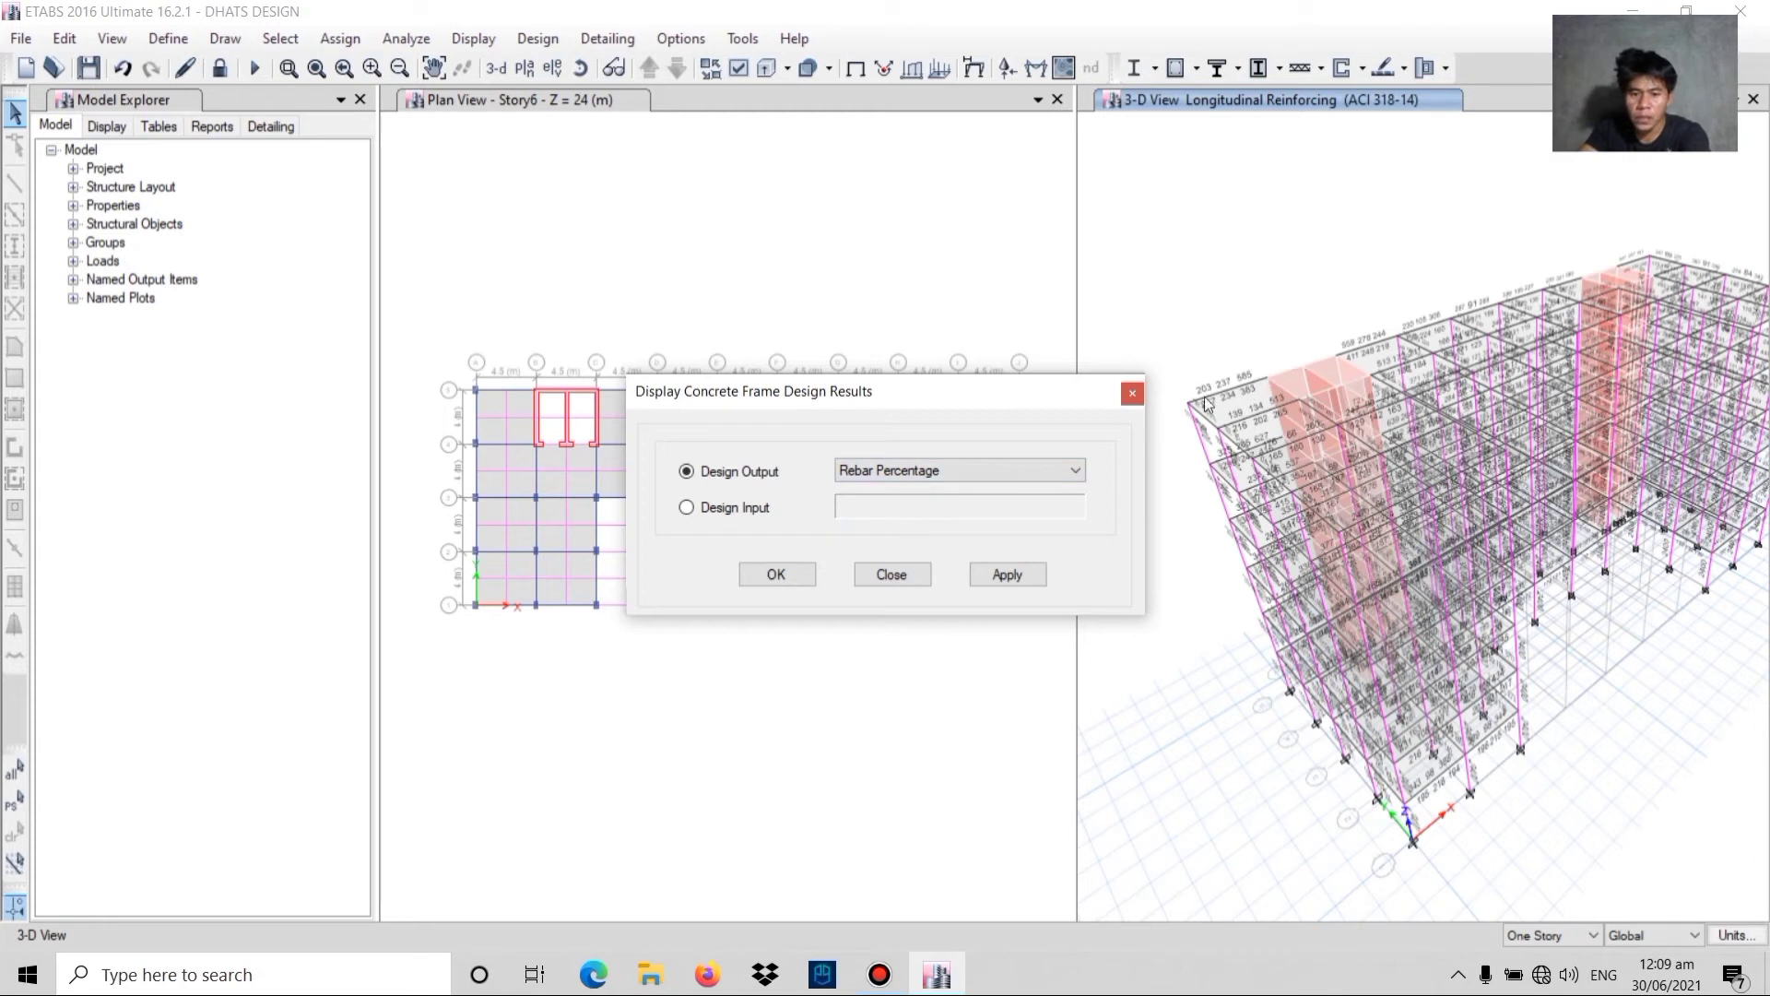
left_click(1003, 574)
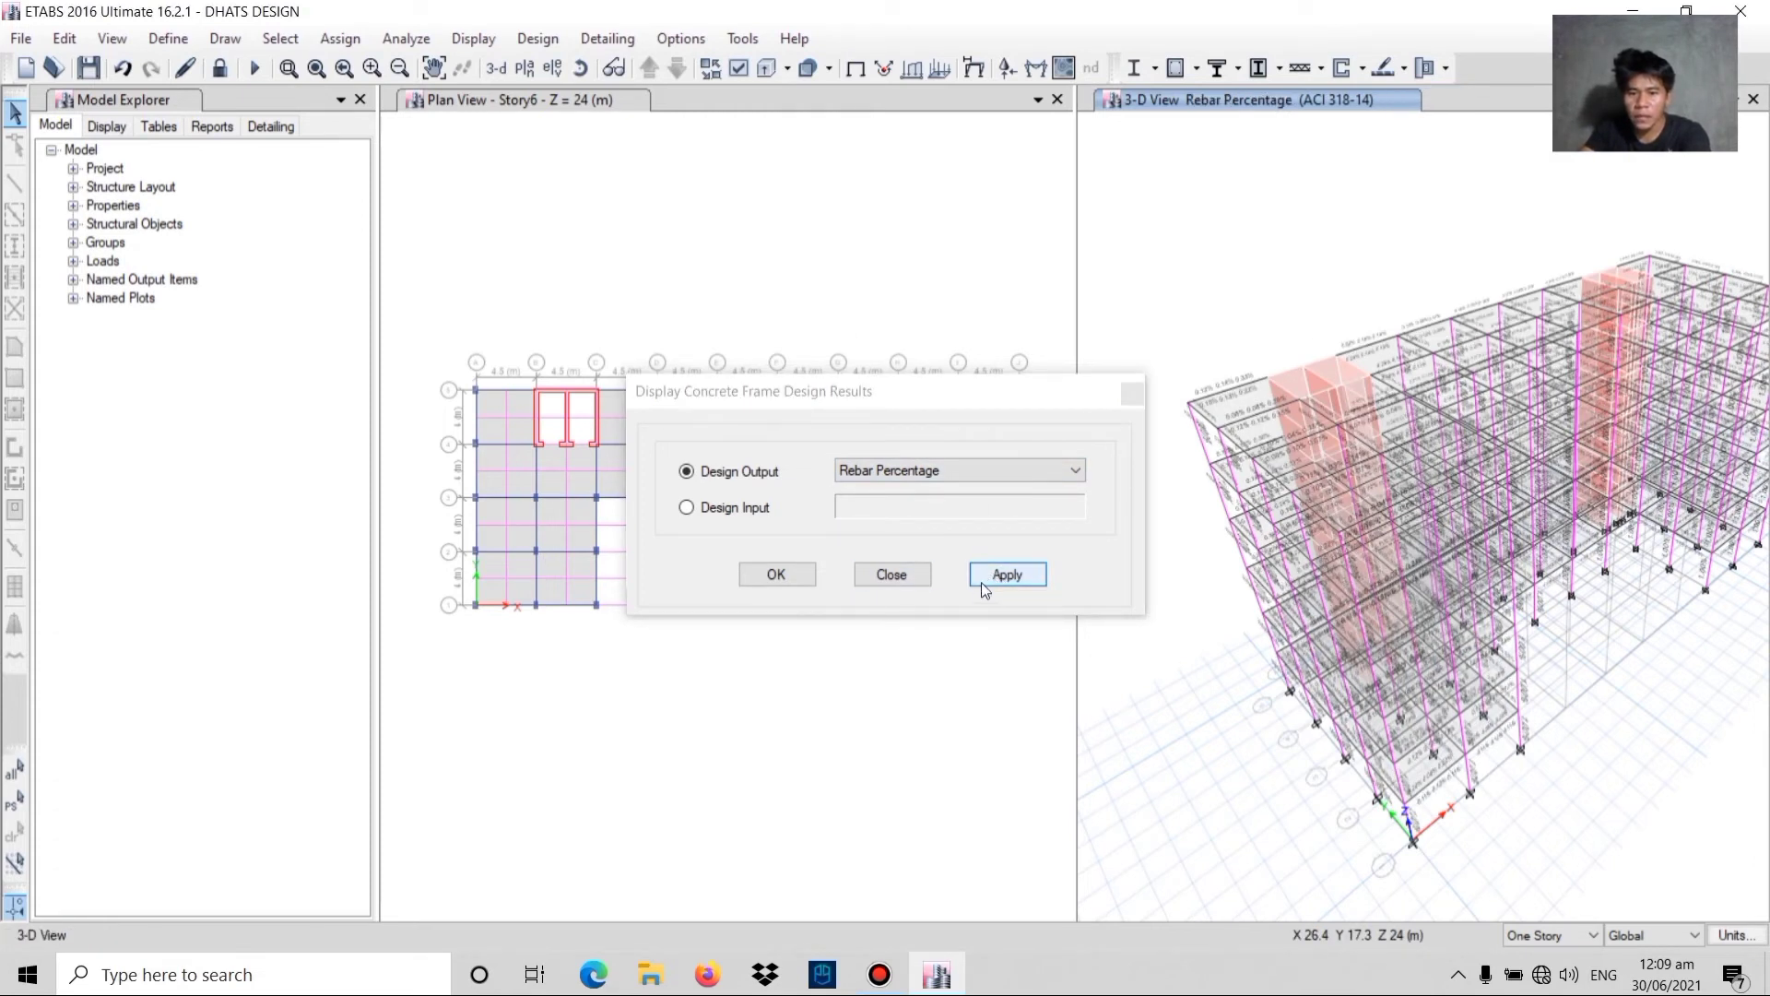
left_click(989, 573)
left_click(766, 576)
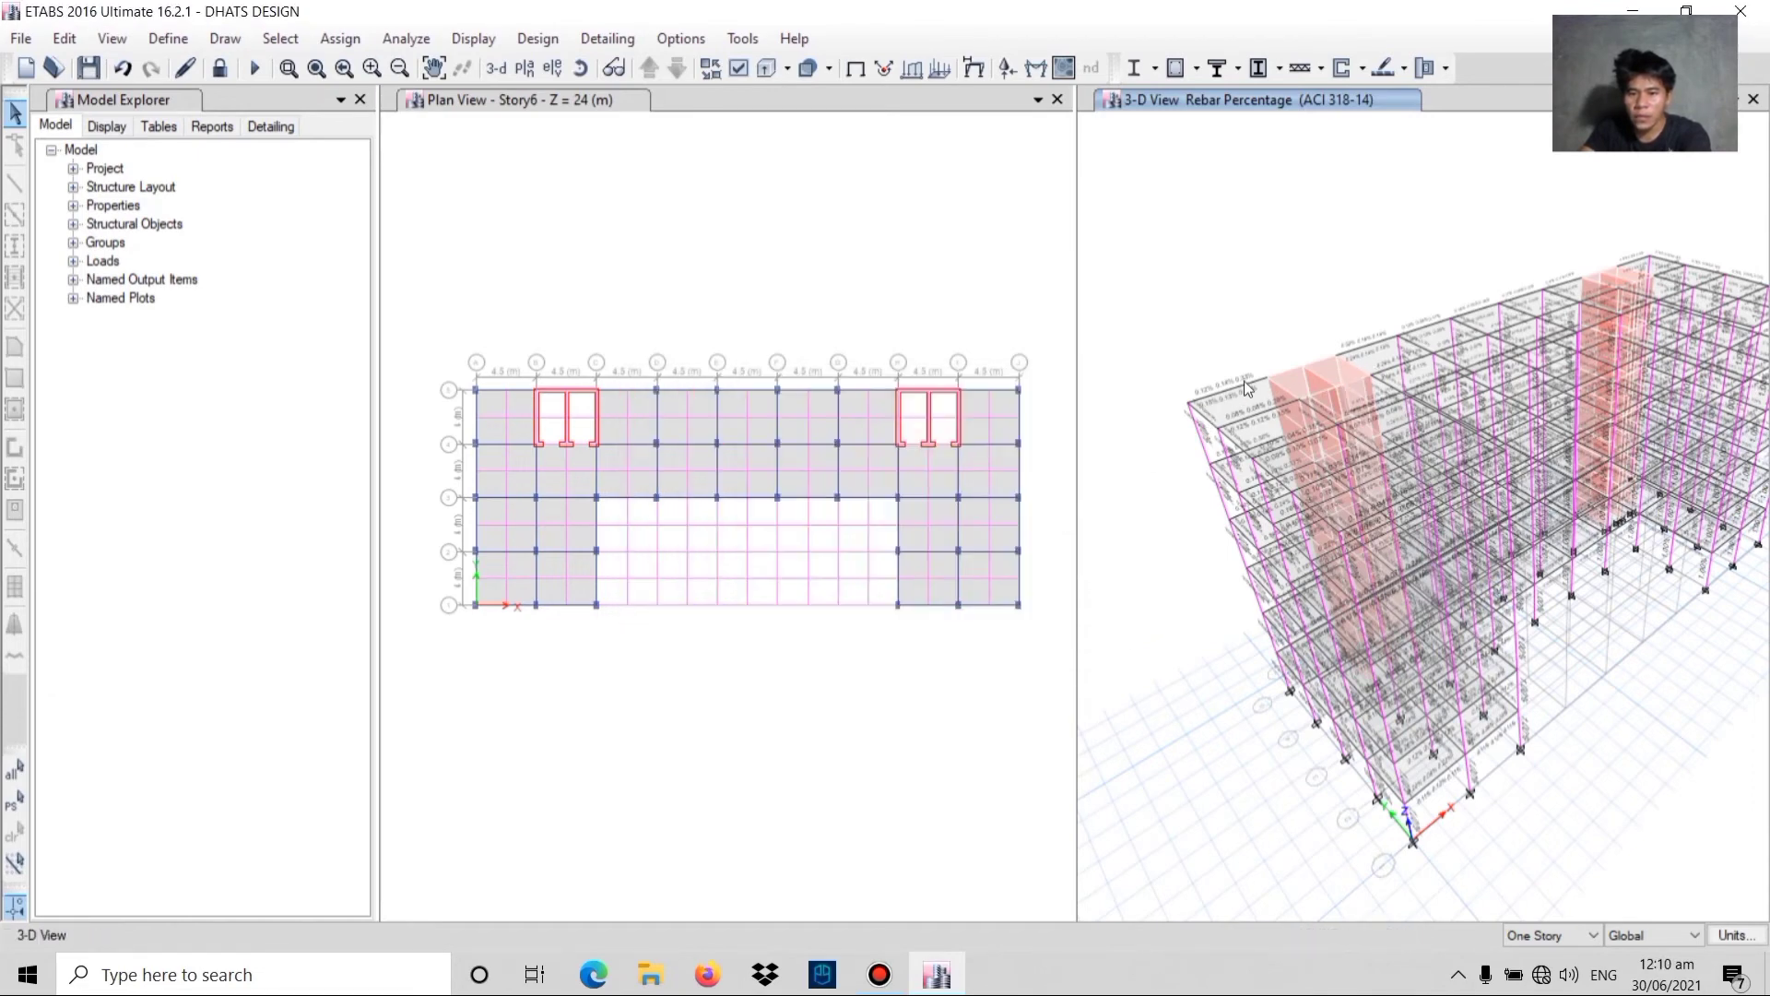
scroll(1307, 346, "up", 3)
scroll(1277, 462, "up", 5)
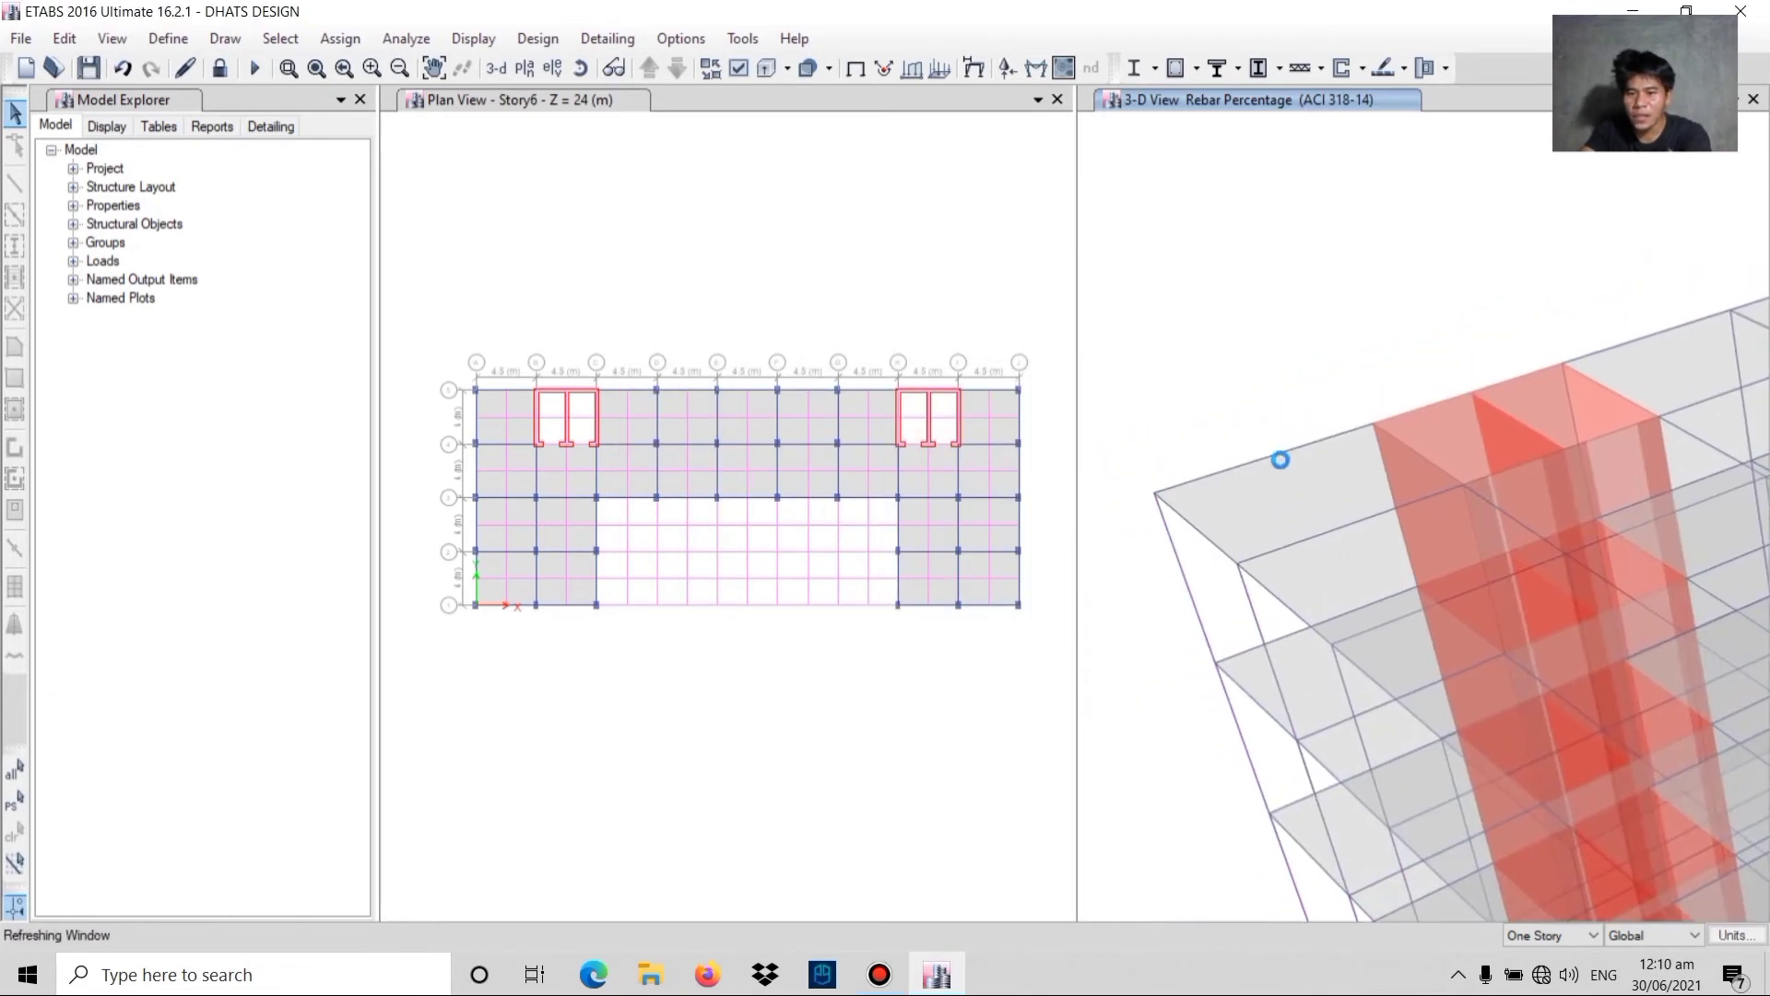
middle_click_drag(1254, 451, 1340, 461)
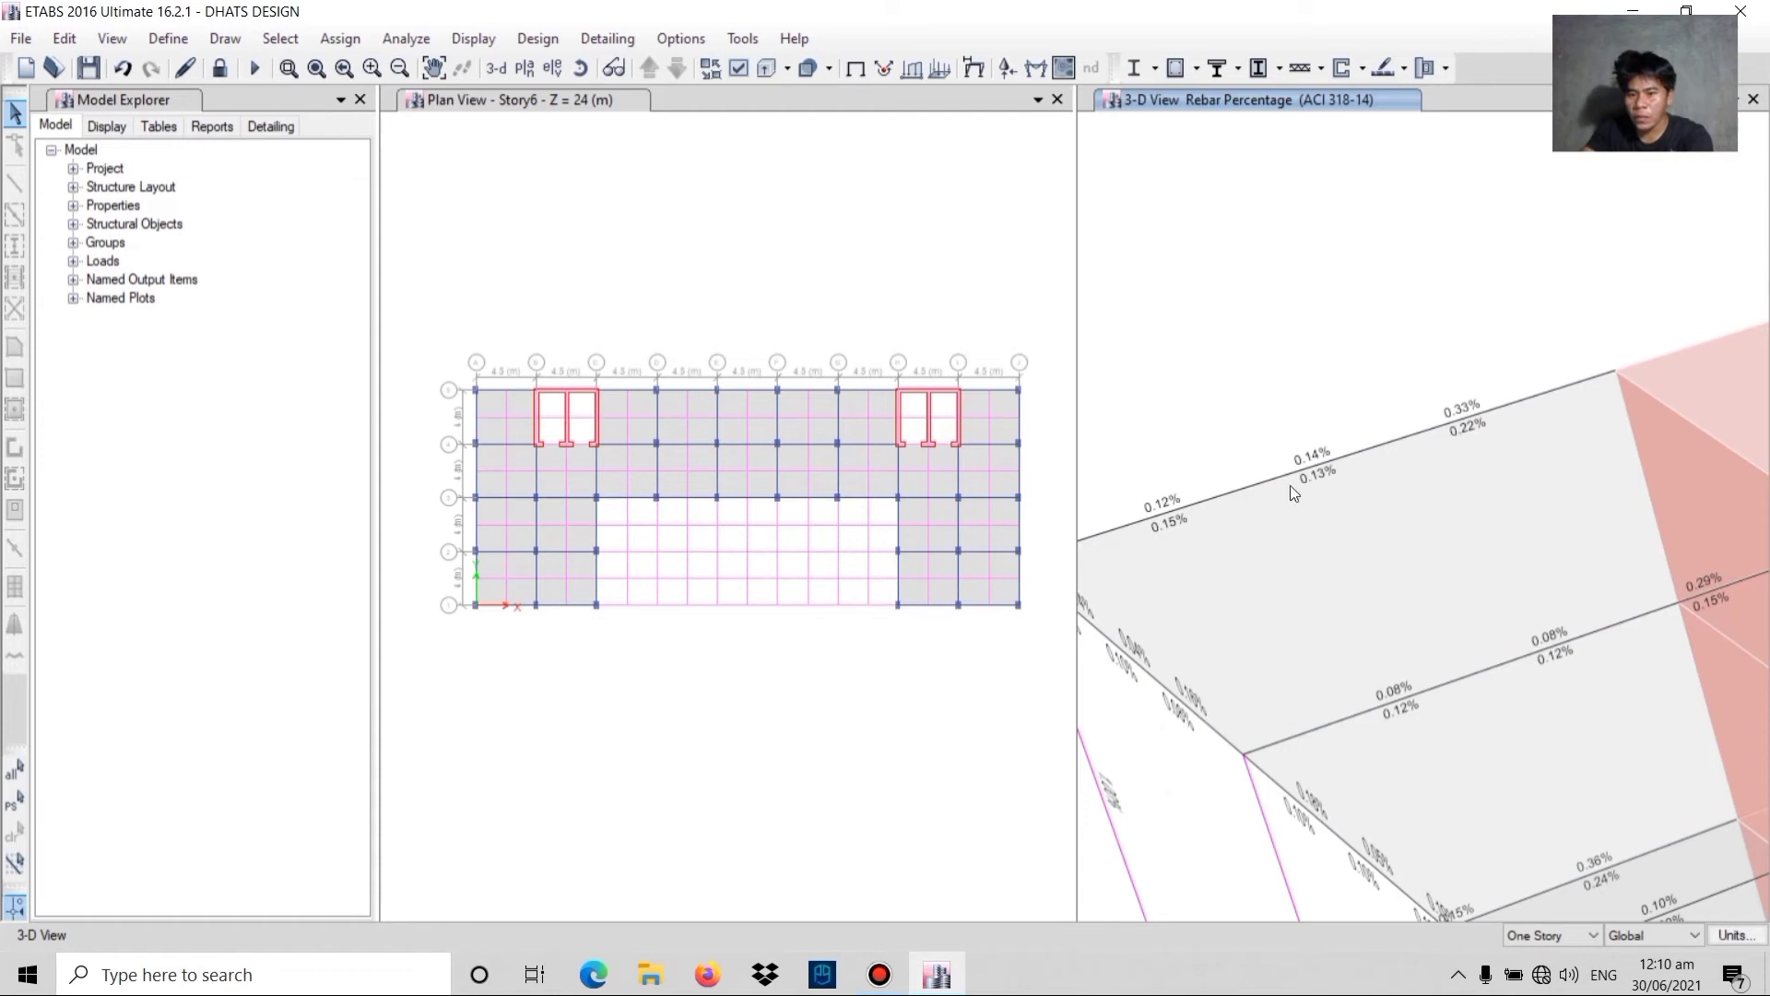
scroll(1291, 498, "down", 8)
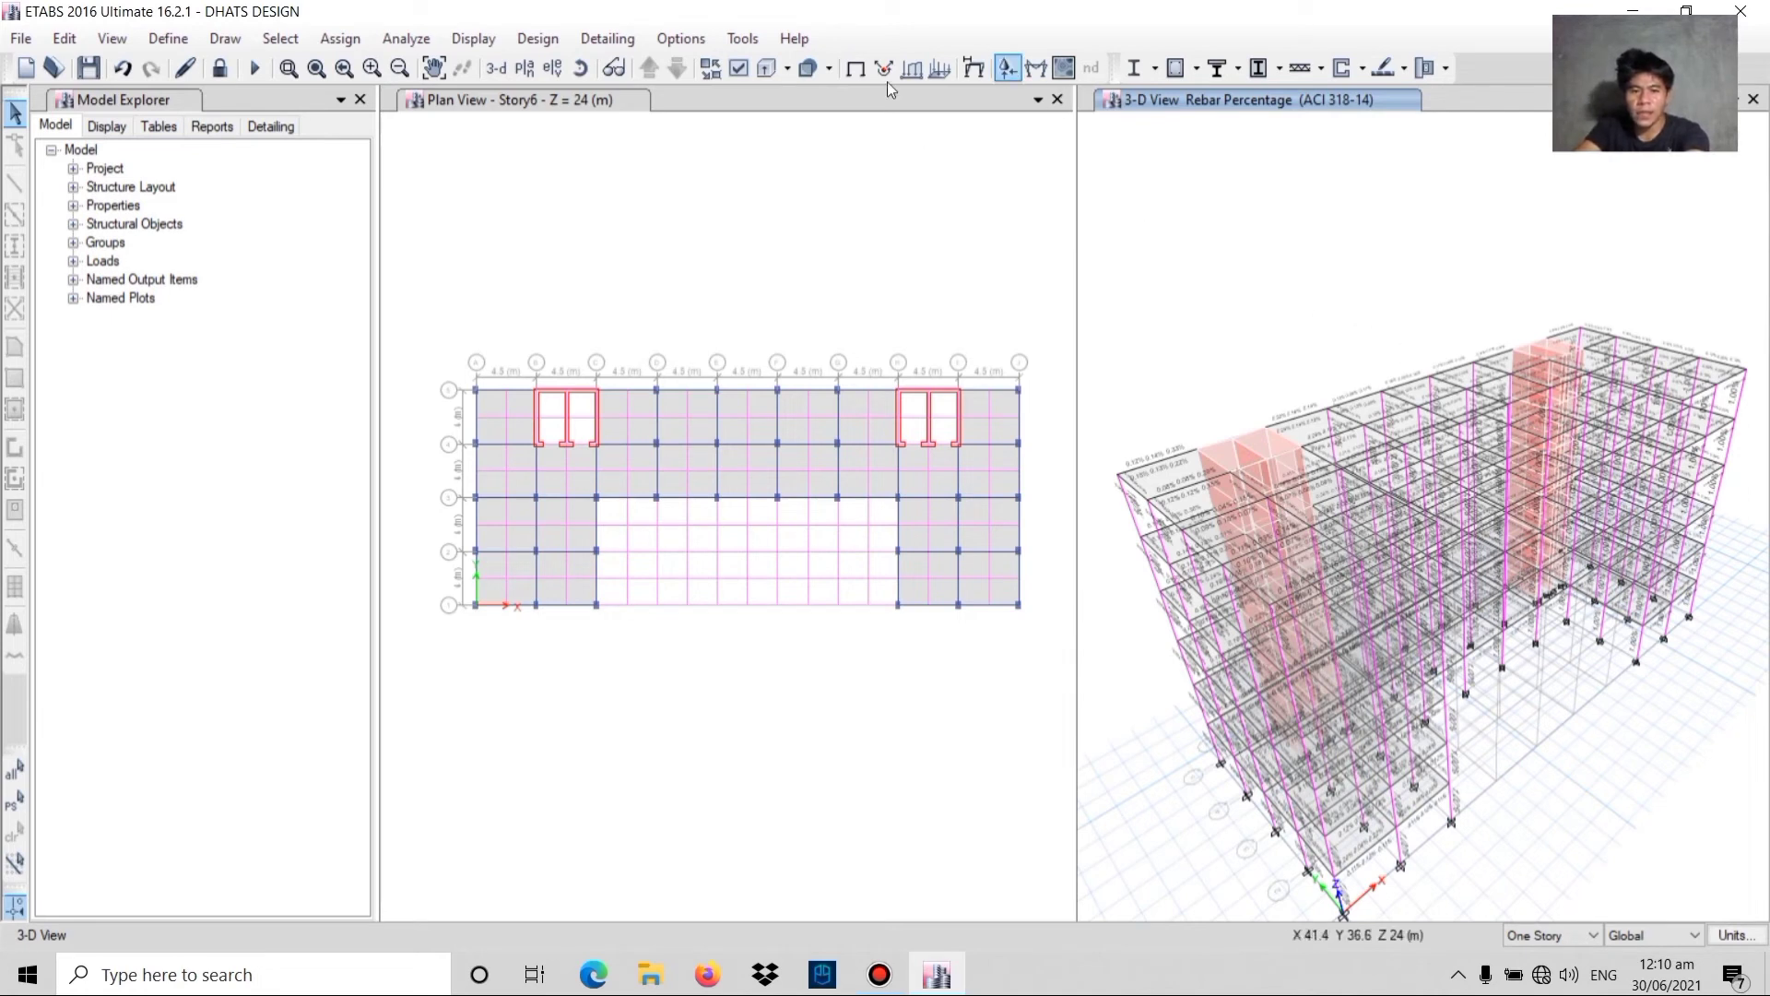
- Clear the design results from the 3-D view and make the Story6 plan view active
left_click(337, 38)
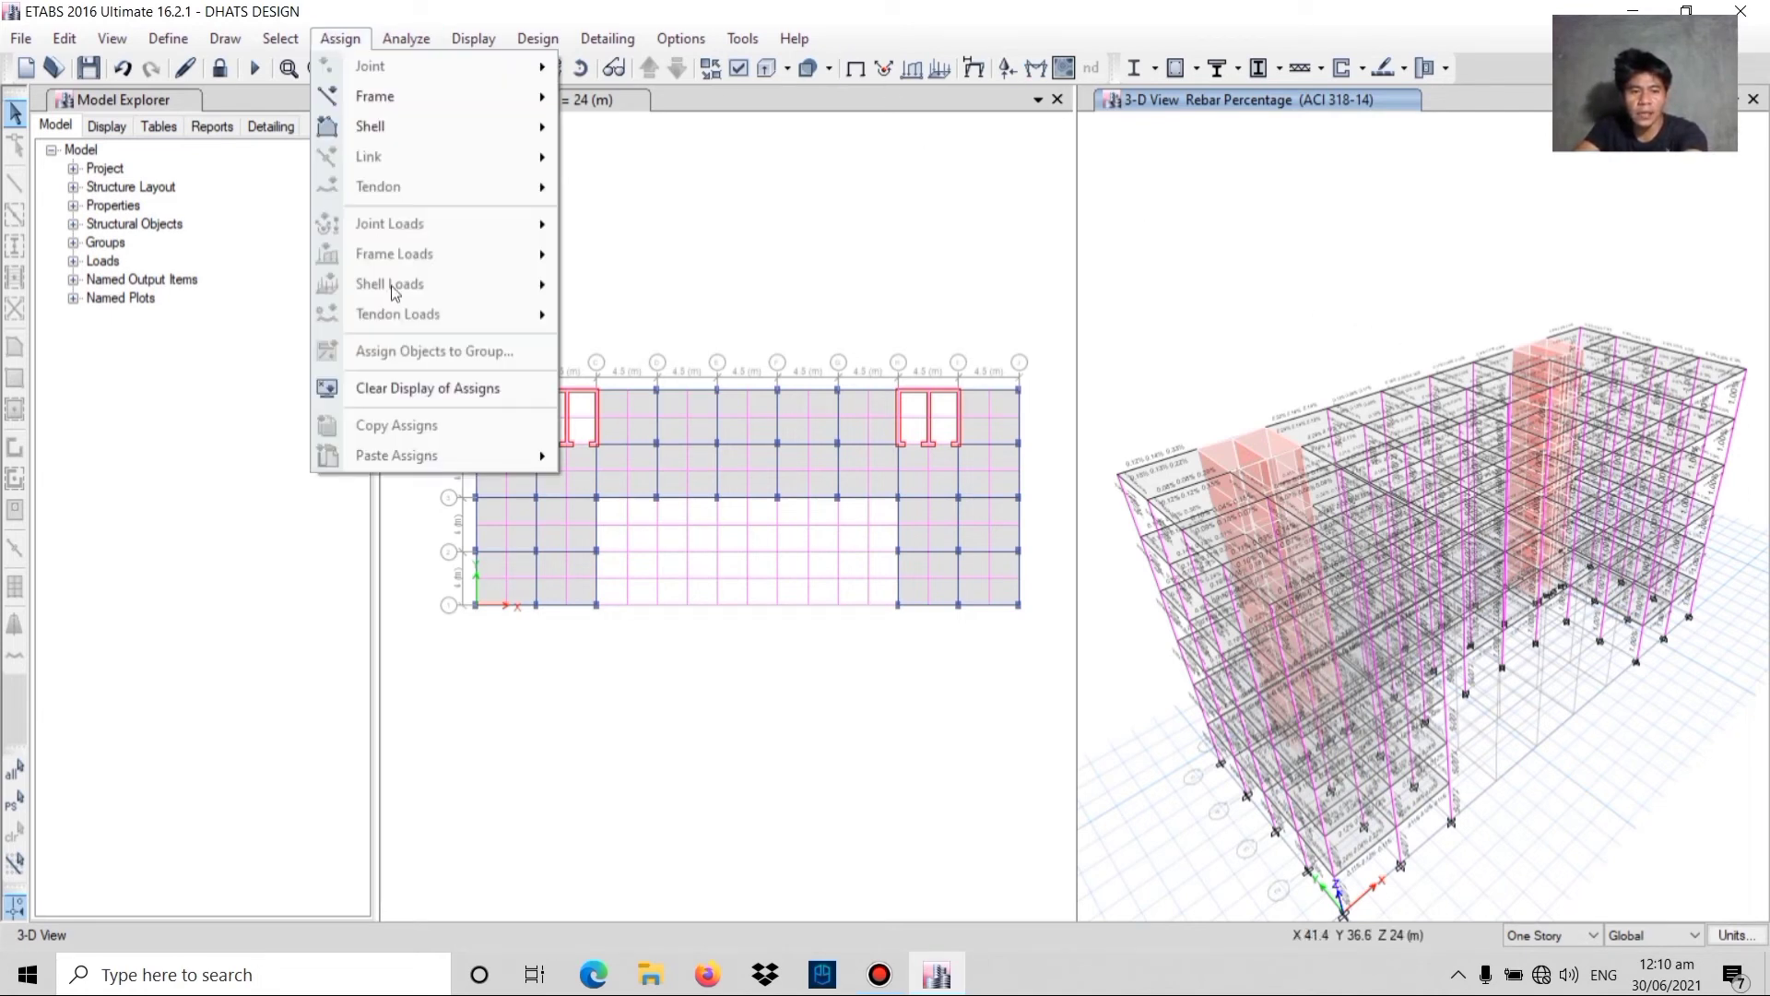
left_click(384, 393)
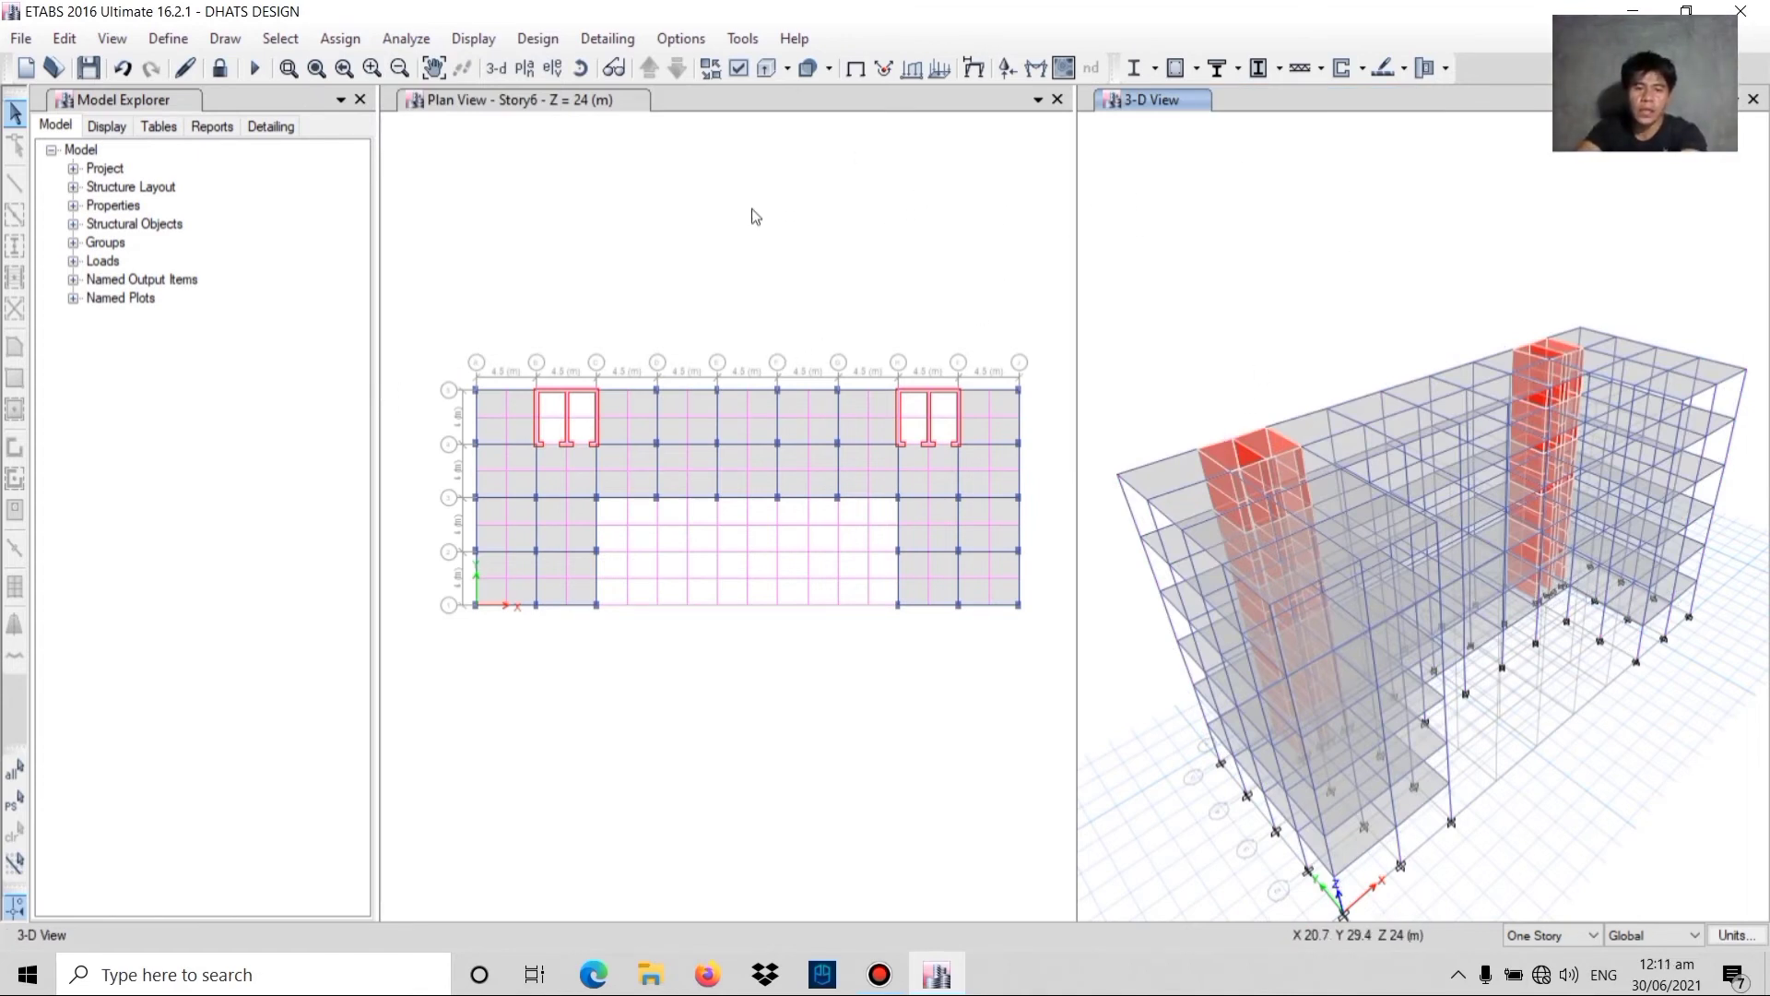
left_click(577, 245)
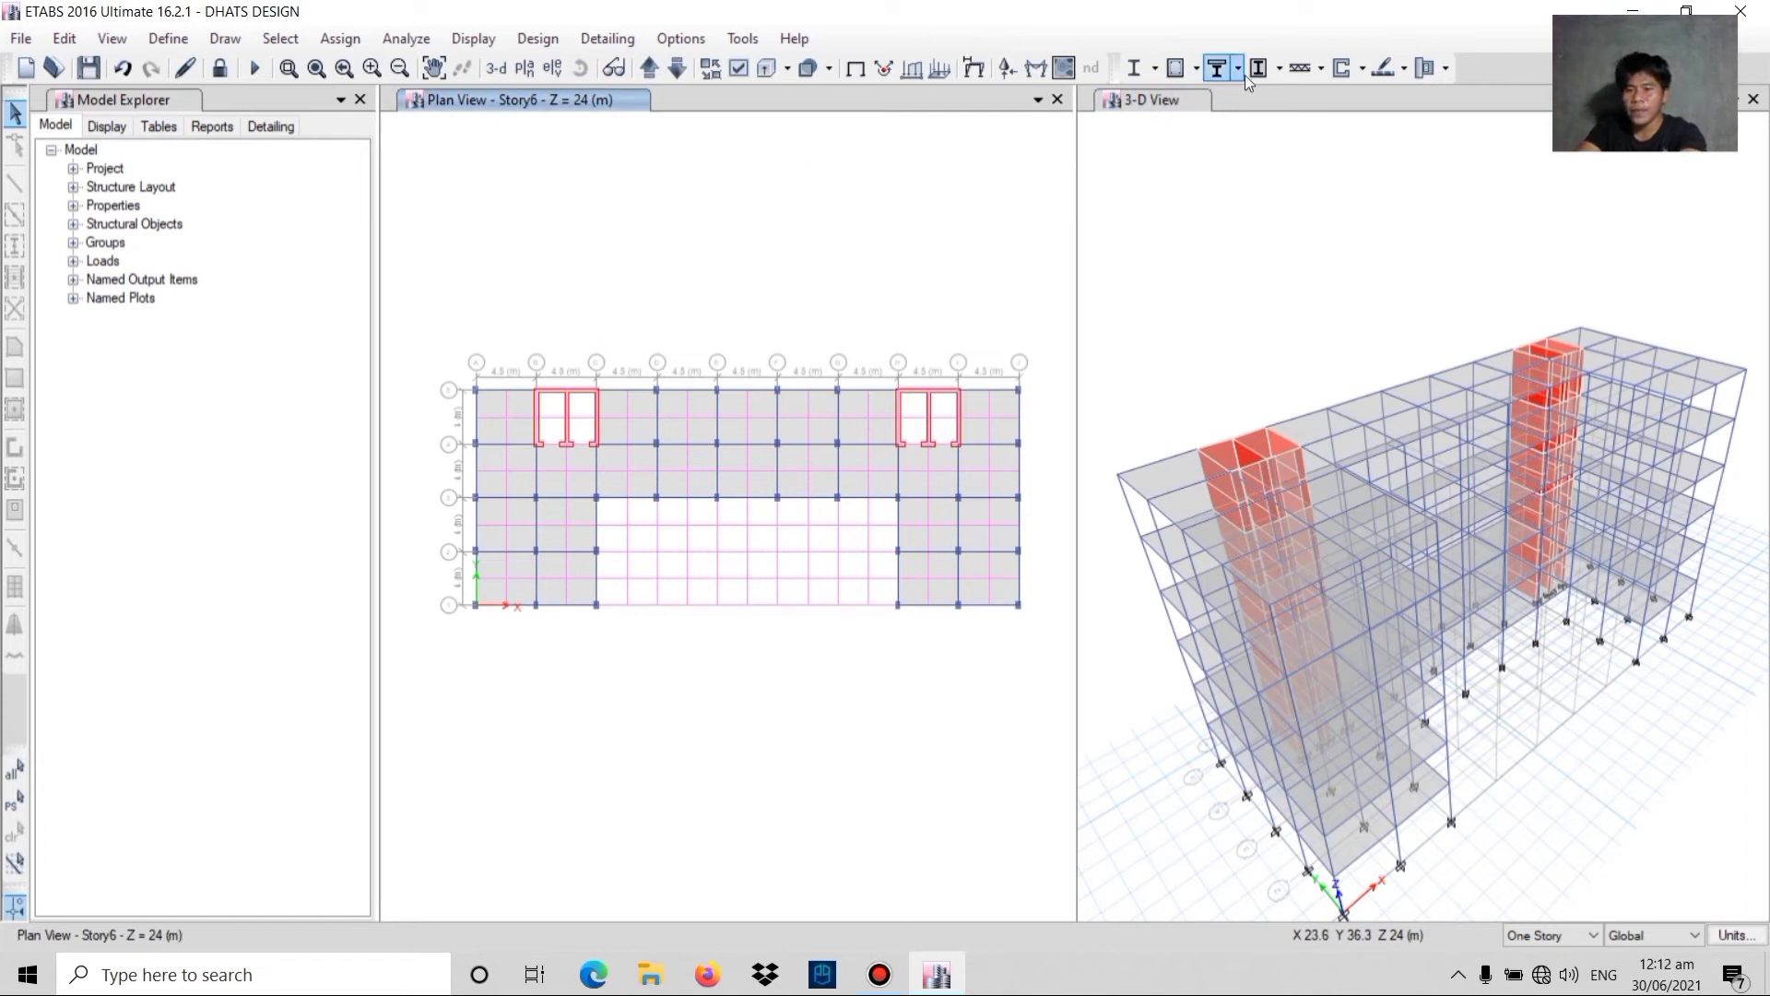
- Review the concrete slab design preferences for ACI 318-14 and accept them without changes
left_click(1406, 69)
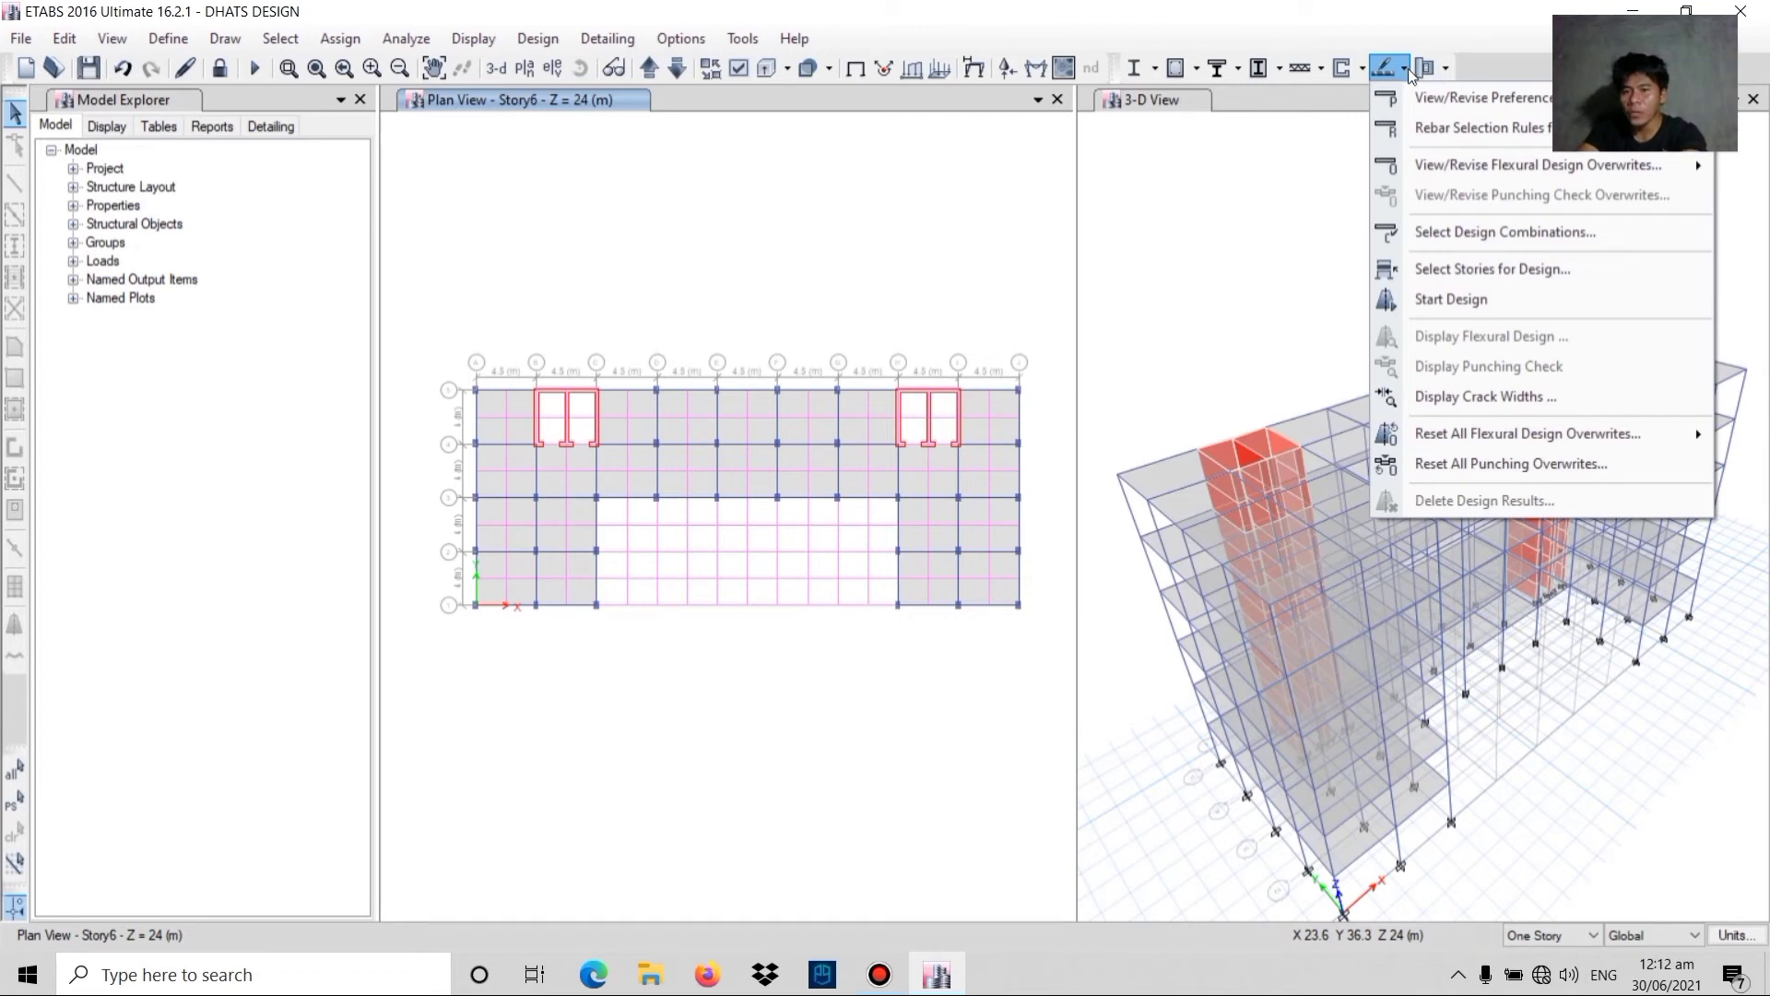
left_click(1408, 68)
left_click(1408, 64)
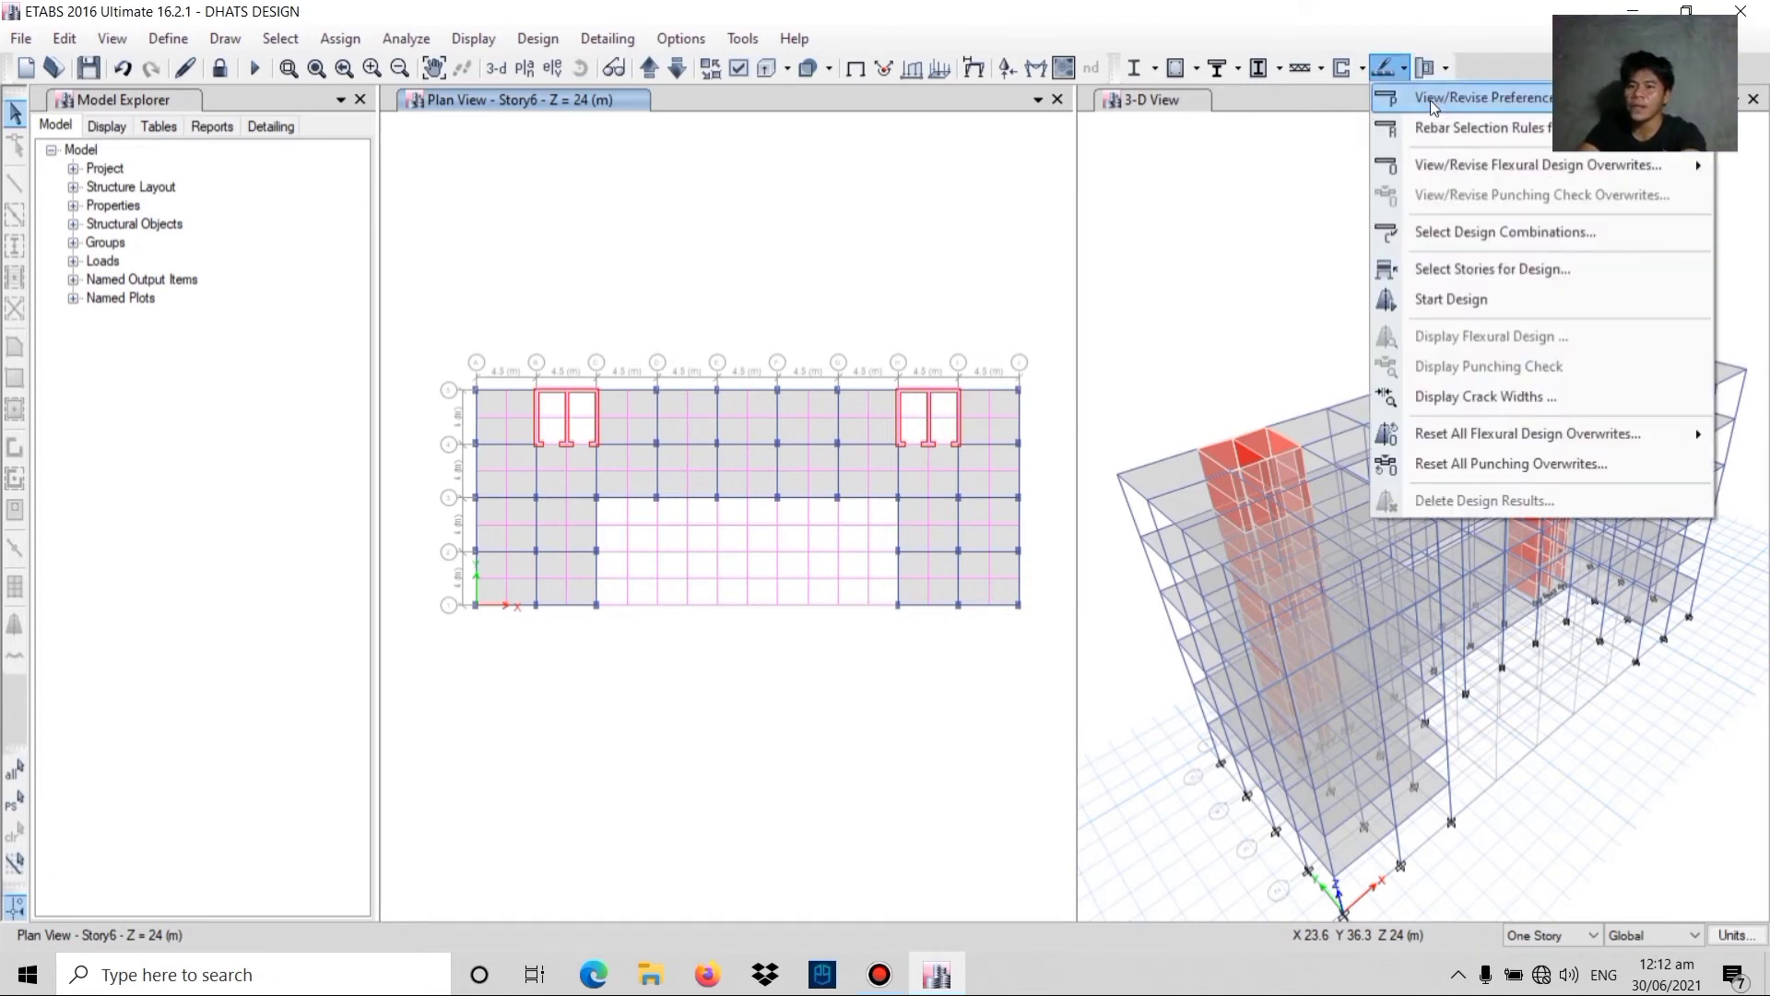
left_click(1430, 100)
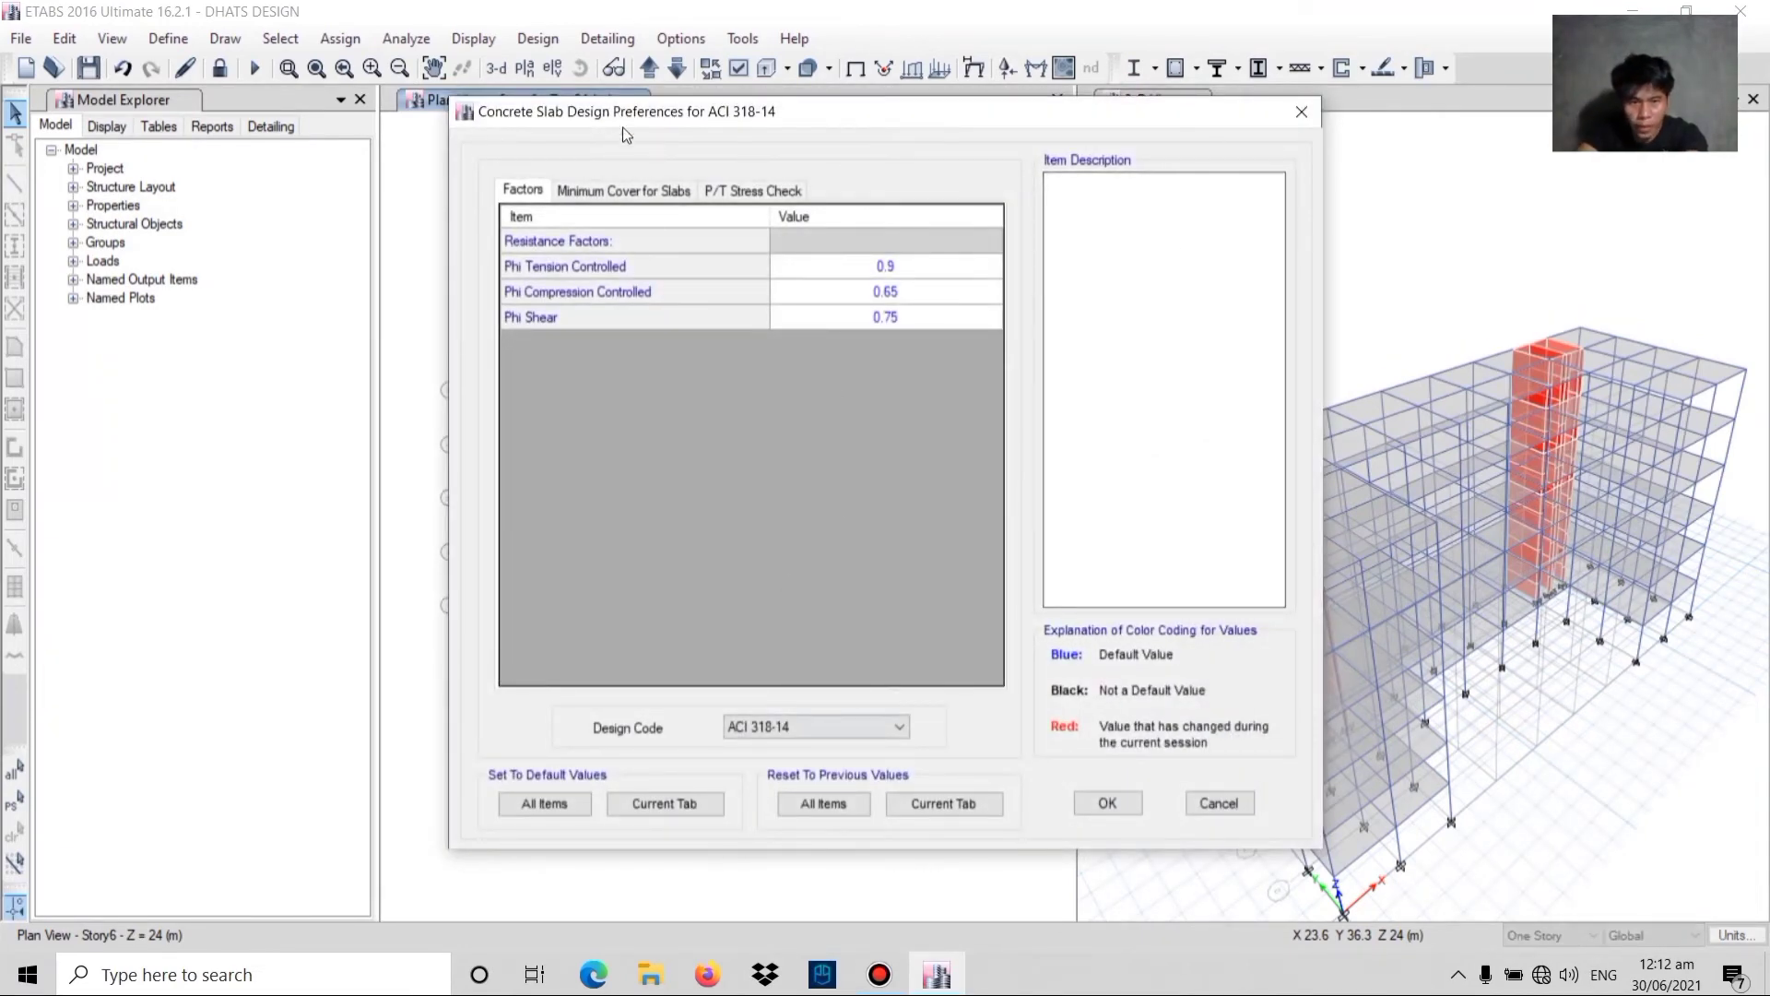
left_click(1109, 803)
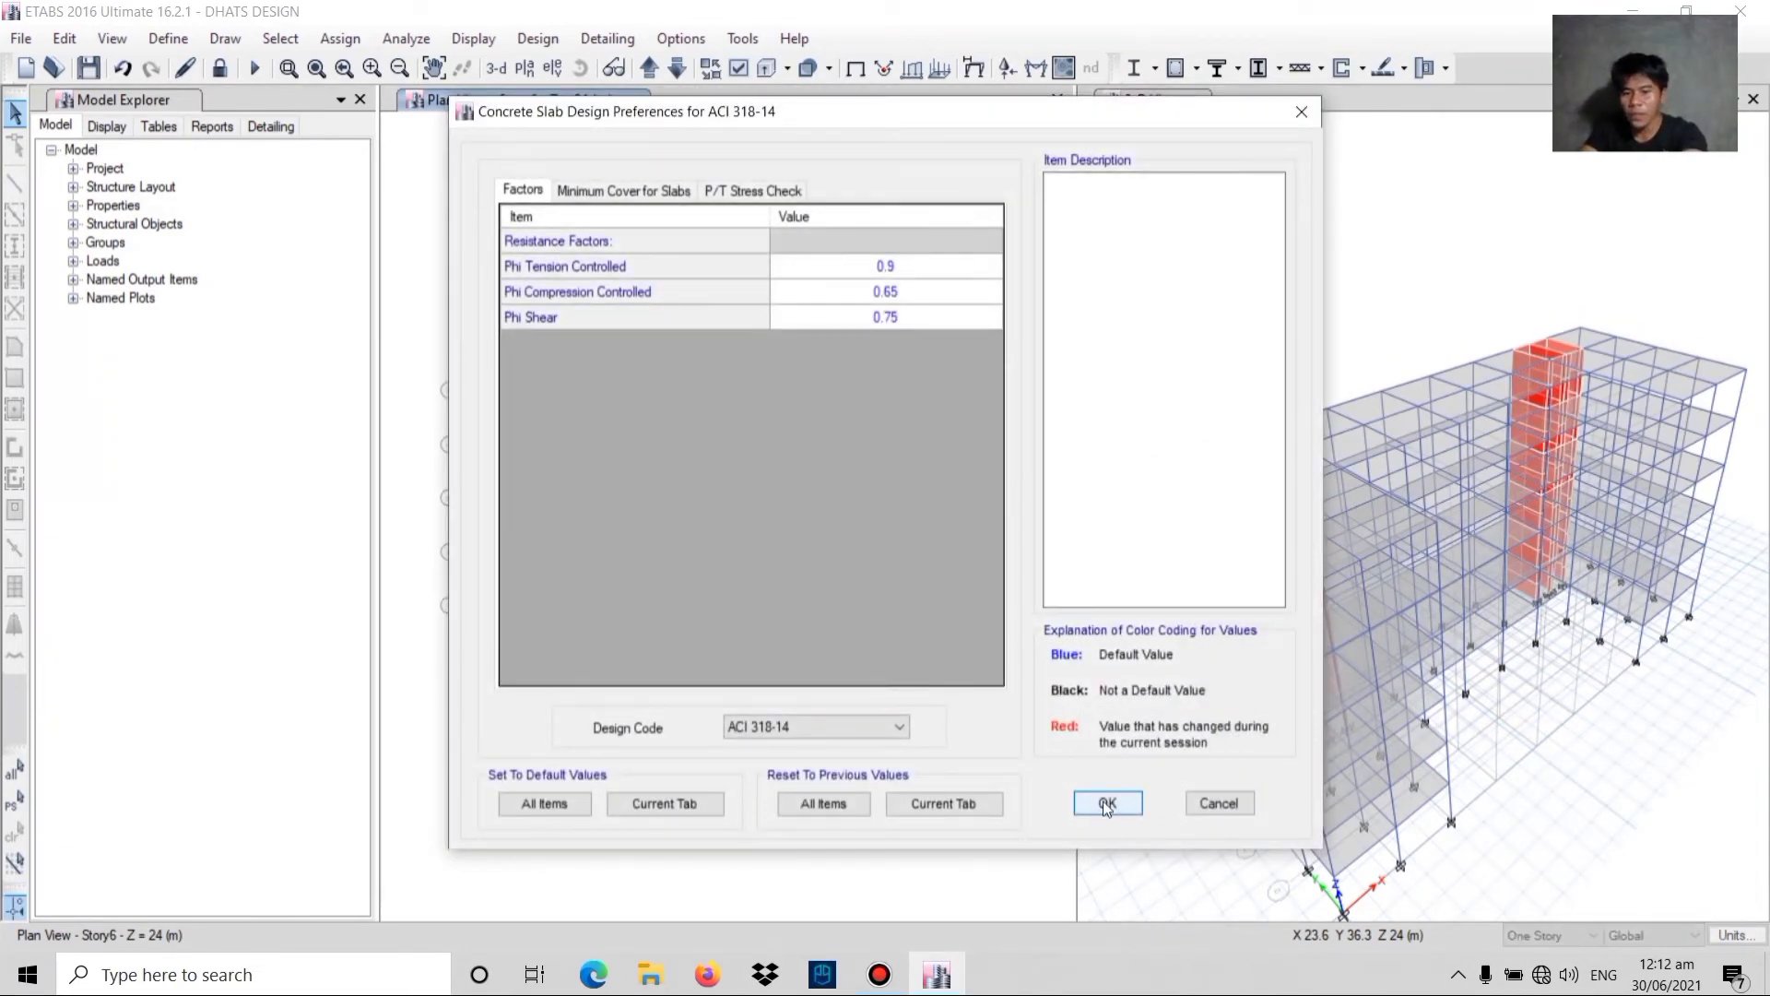
- Review the rebar selection rules for slabs and mats and accept them without changes
left_click(1403, 64)
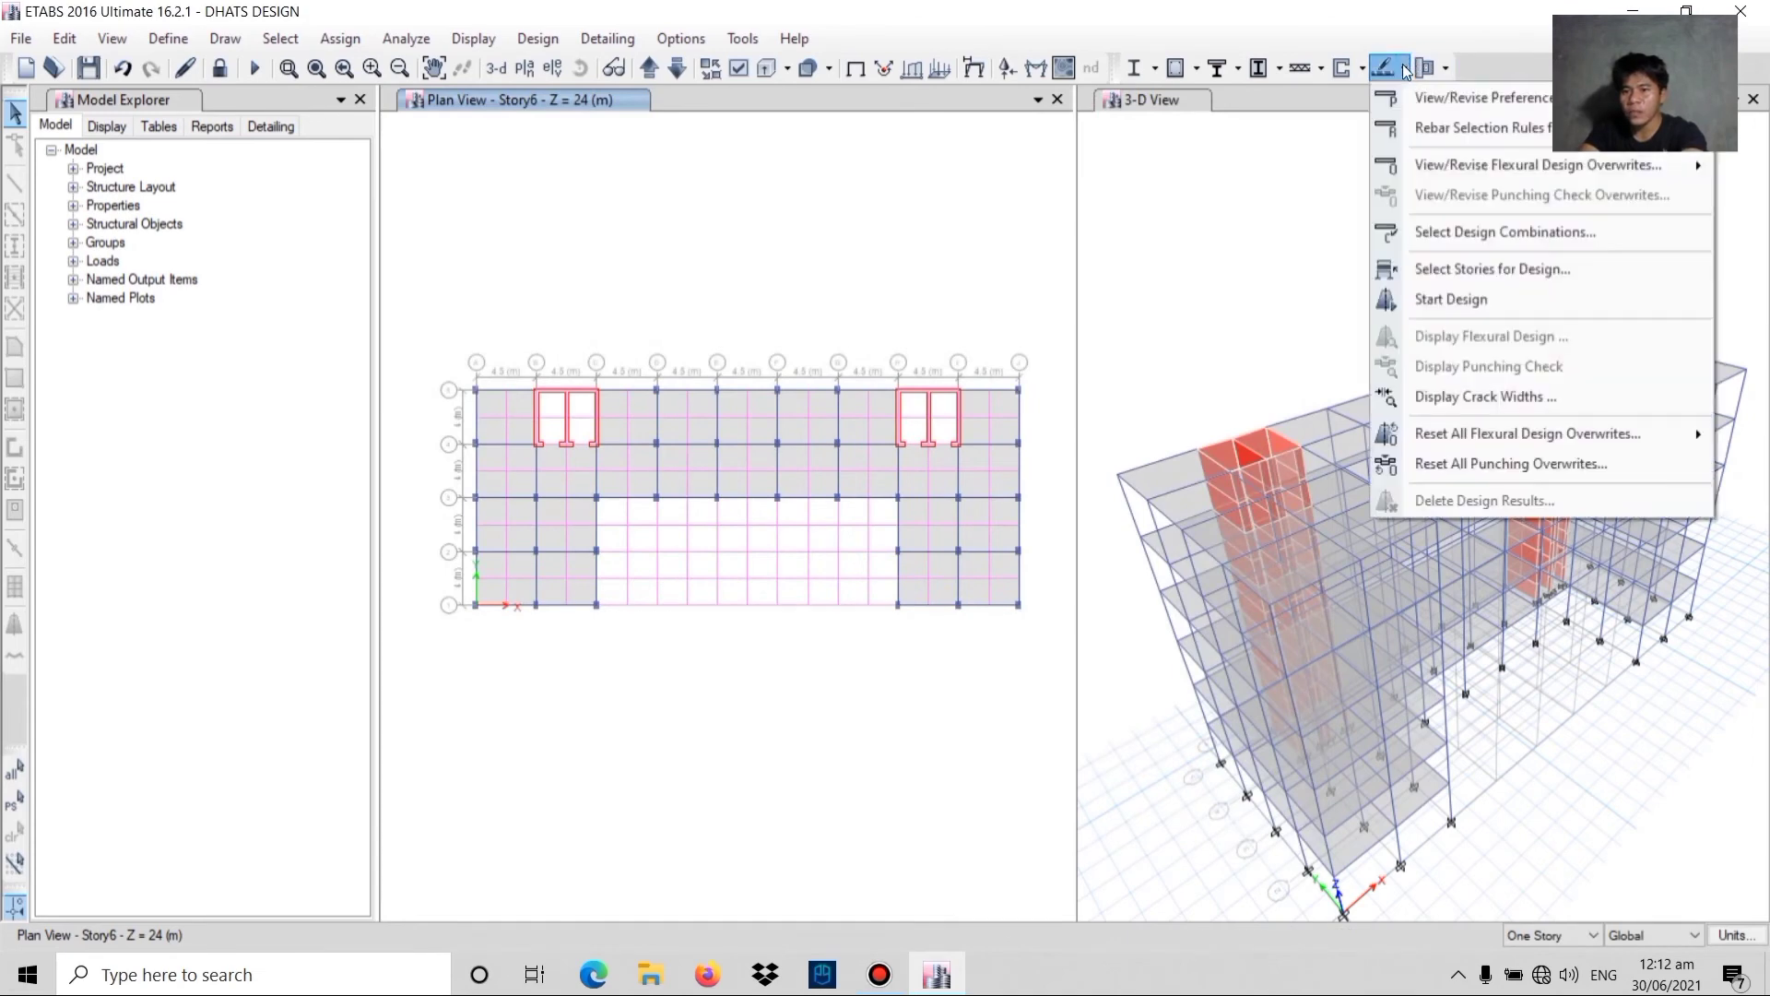
left_click(1418, 129)
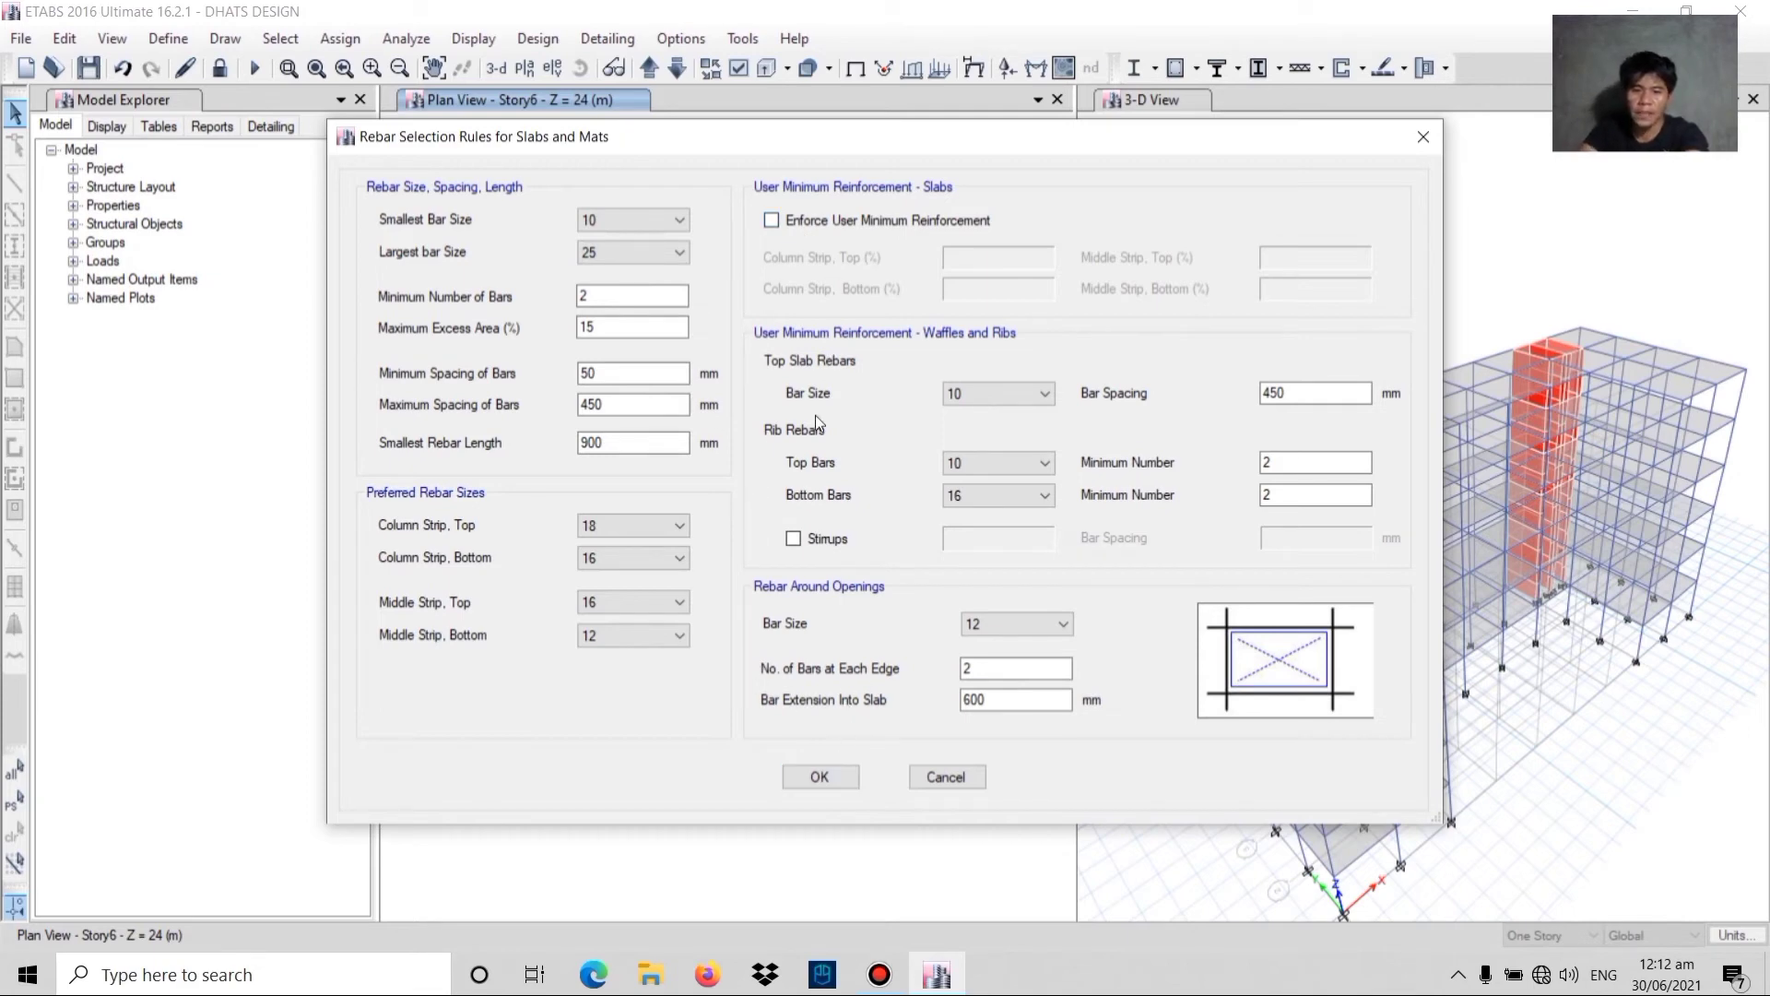
left_click(818, 778)
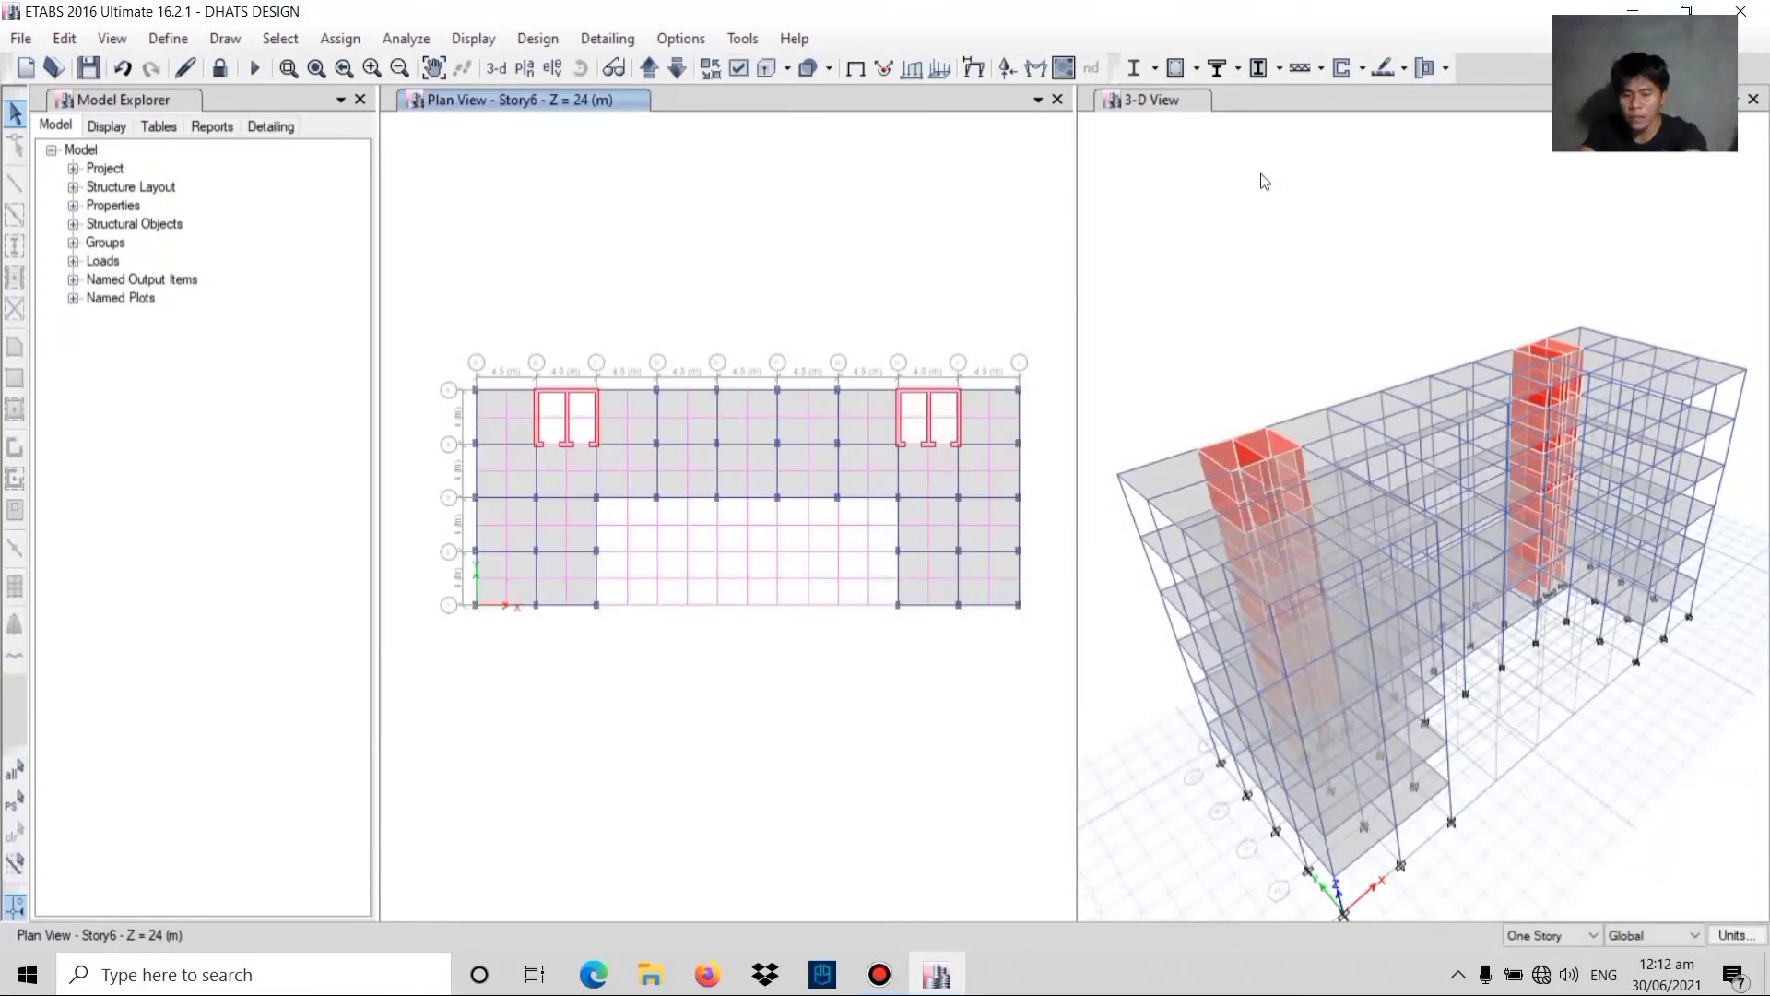
- Select Story6 for slab design and run the concrete slab design
left_click(1389, 69)
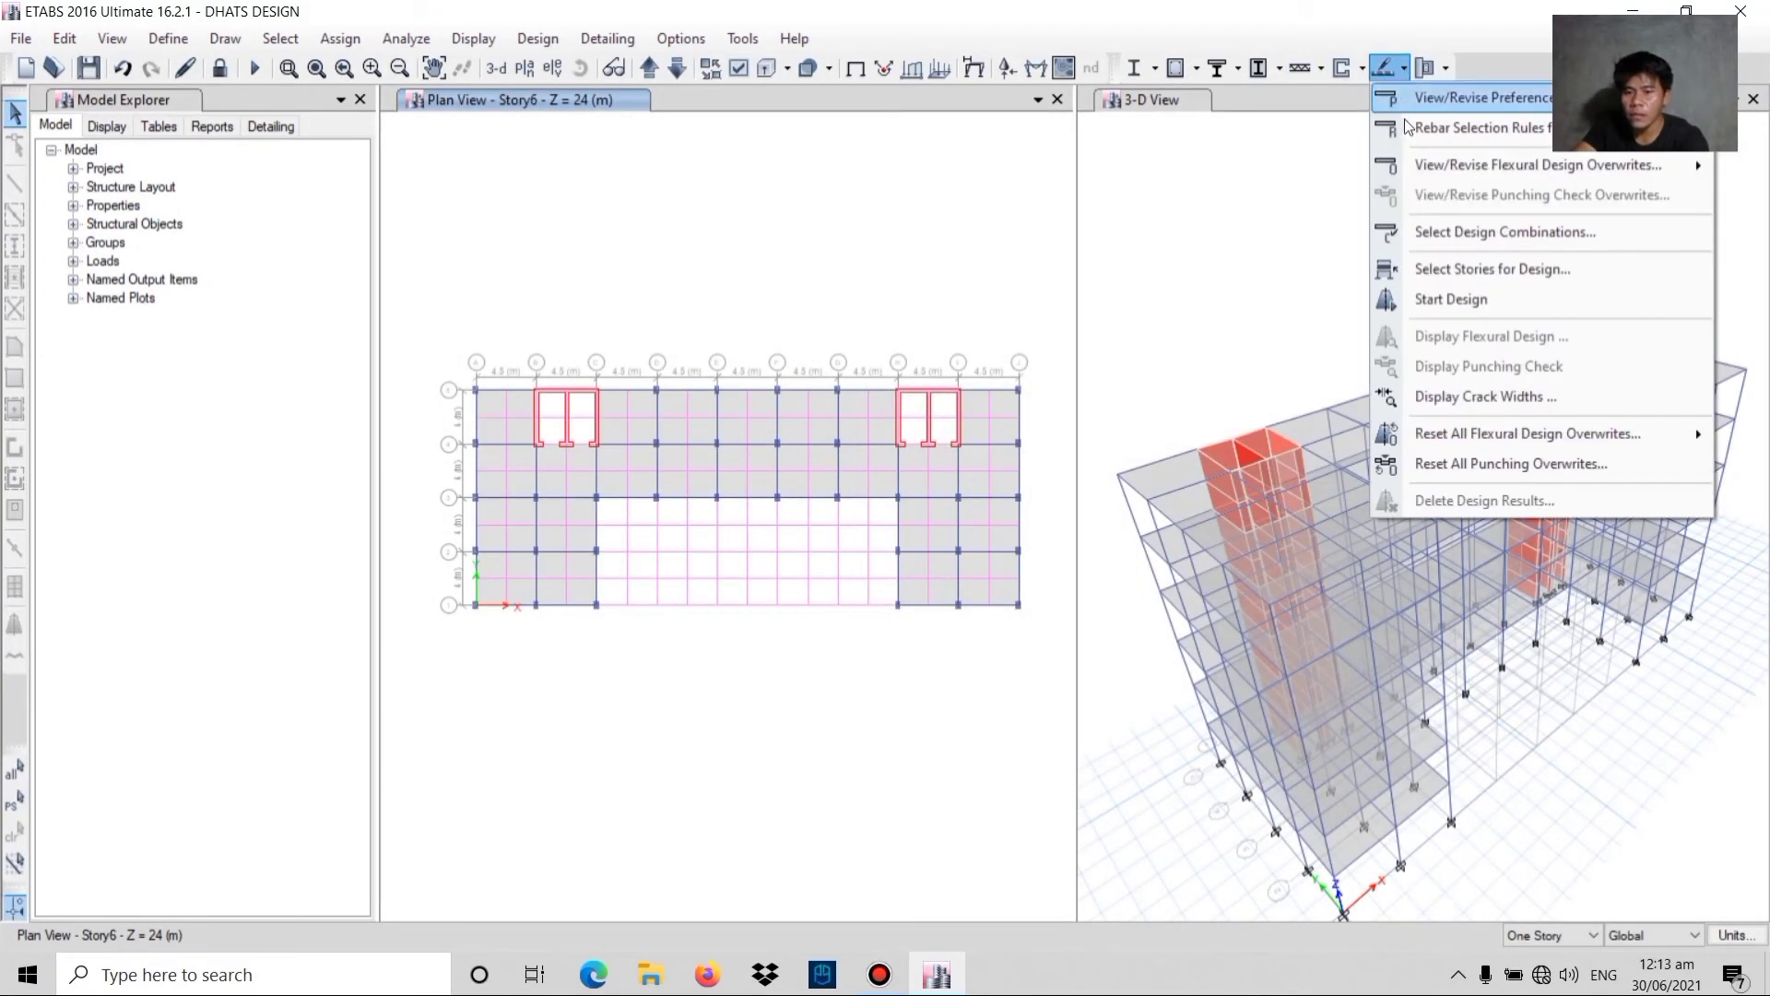
left_click(1430, 269)
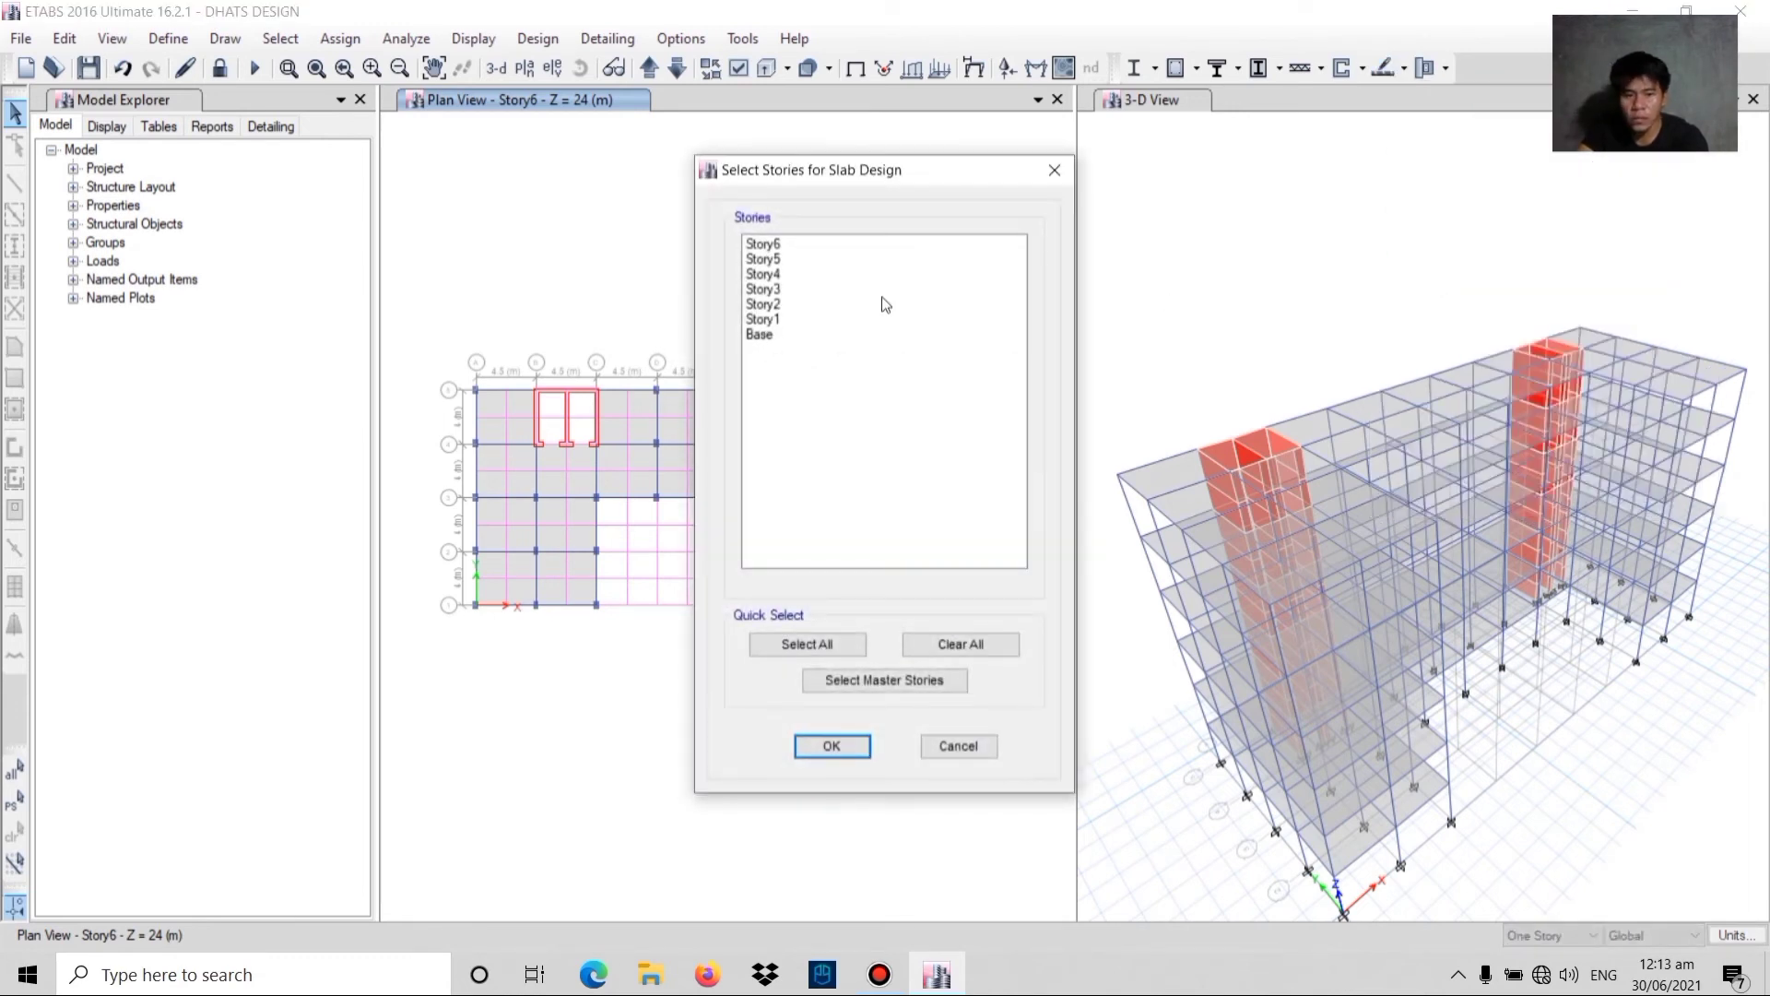
left_click(768, 246)
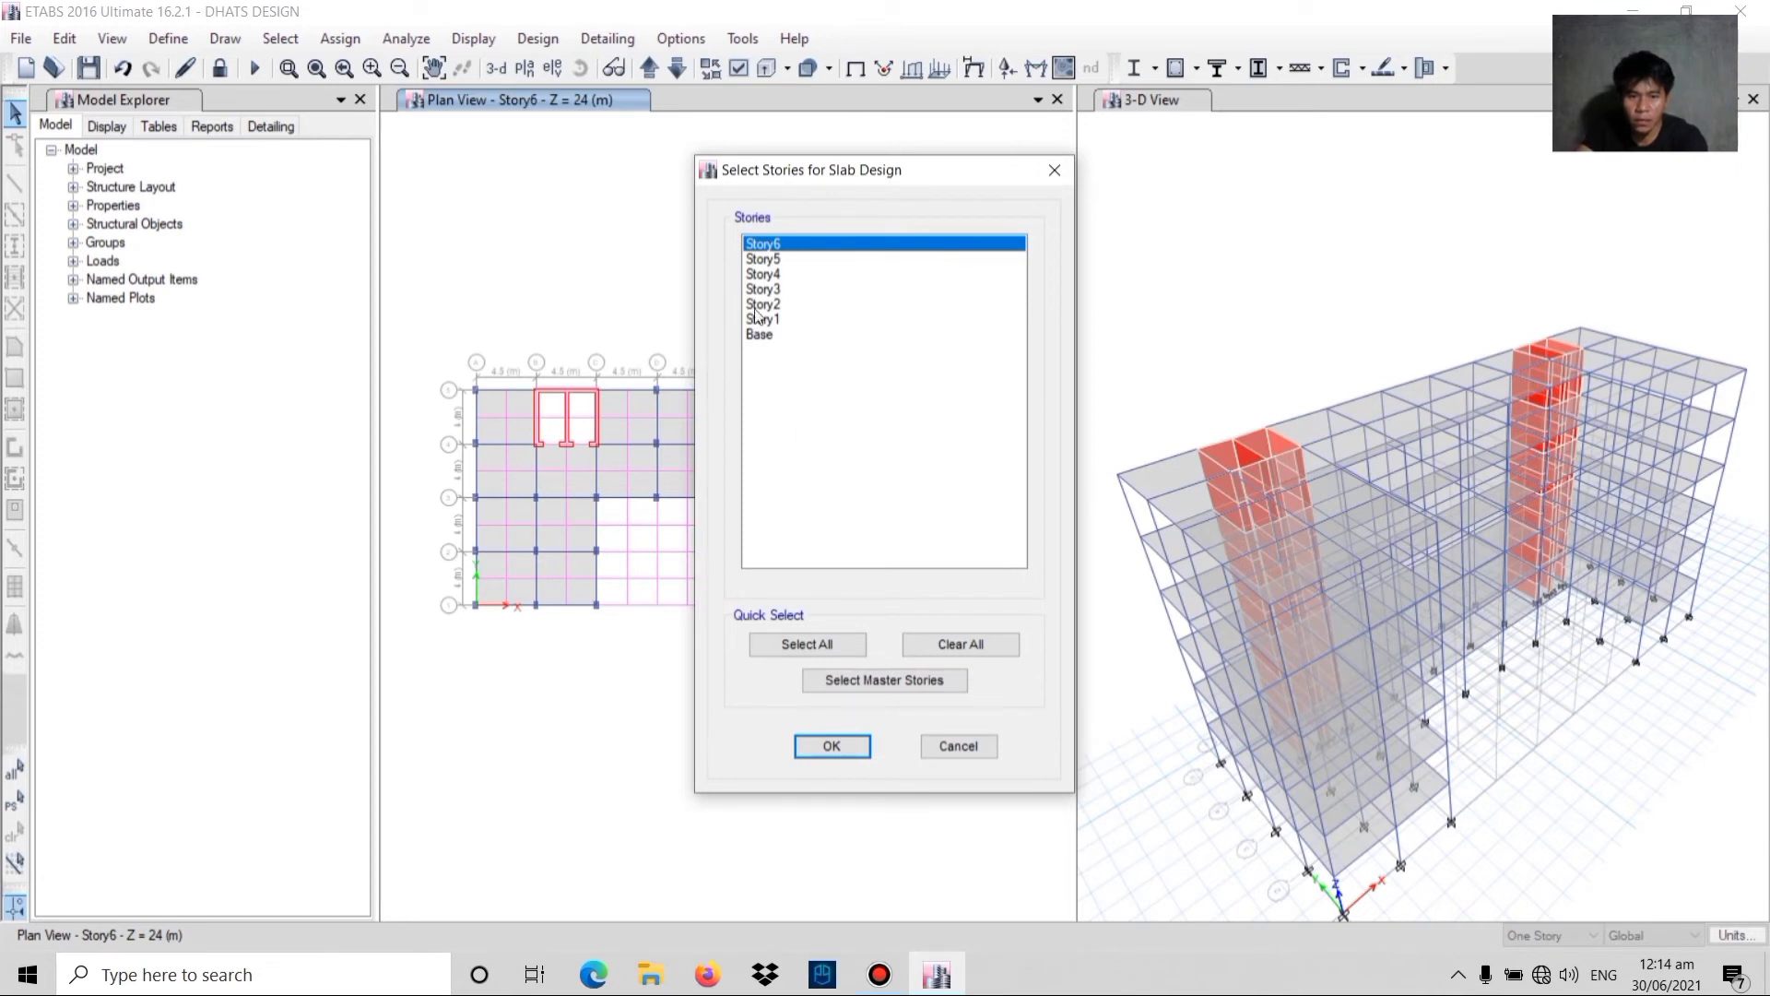
left_click(831, 746)
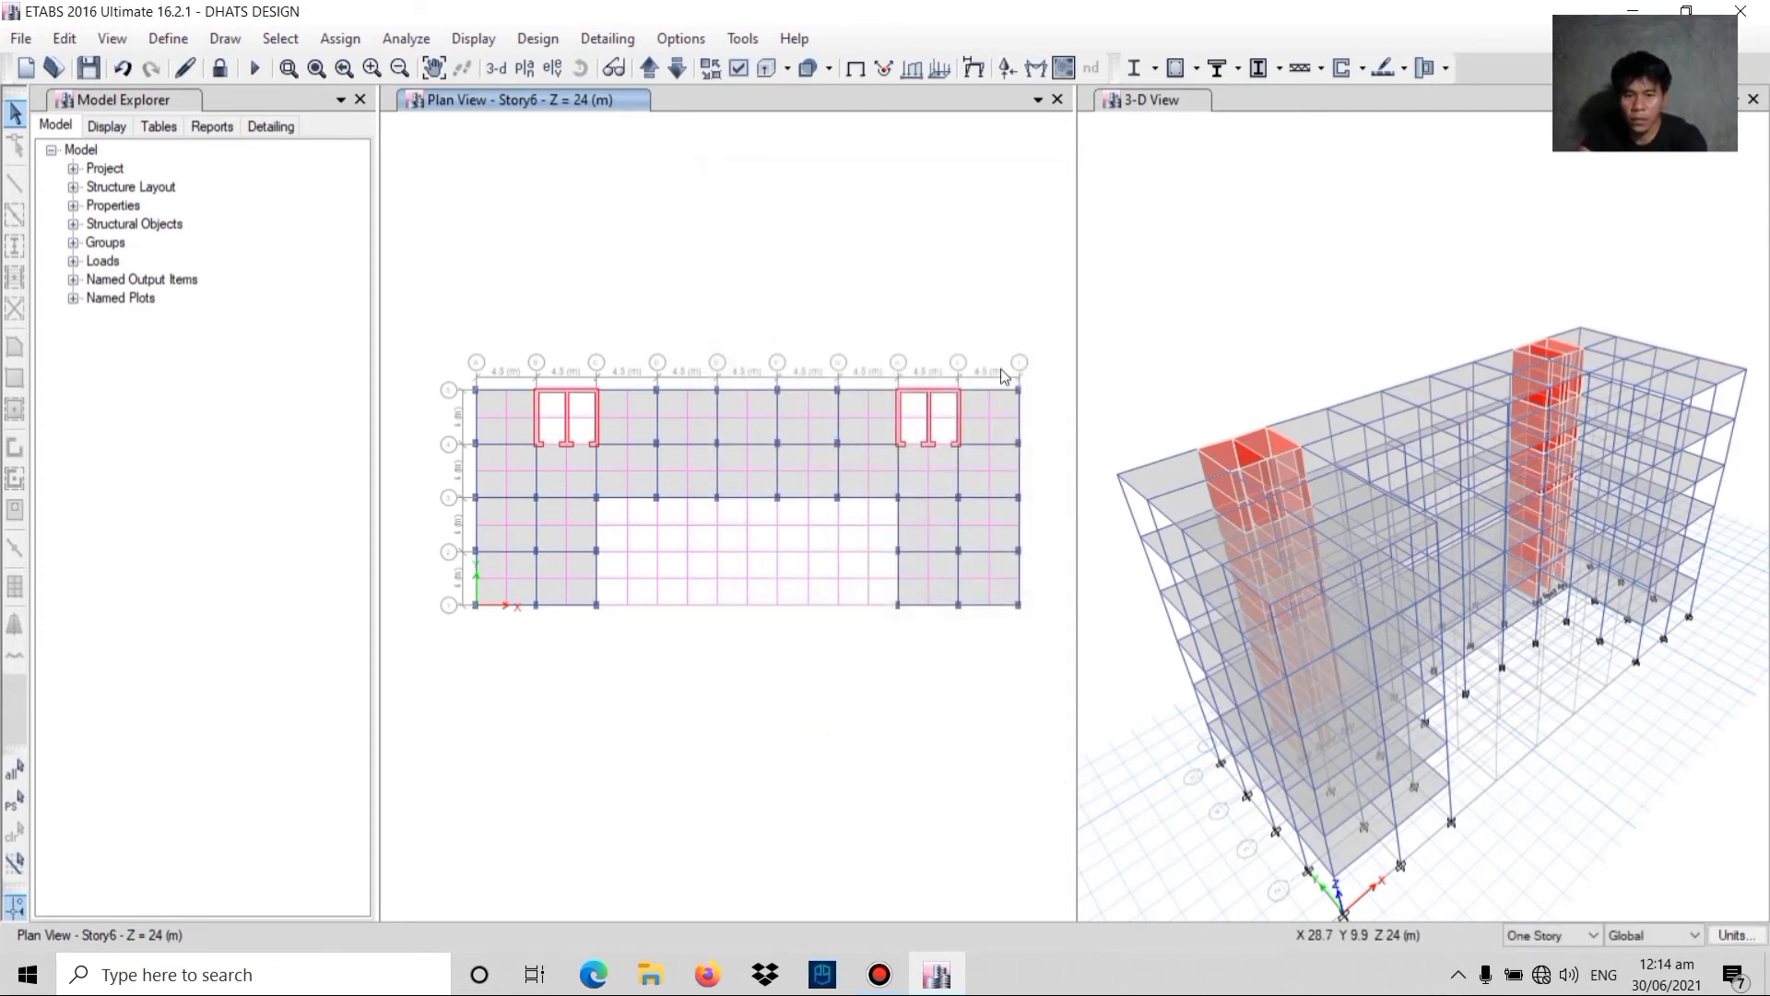
left_click(1403, 68)
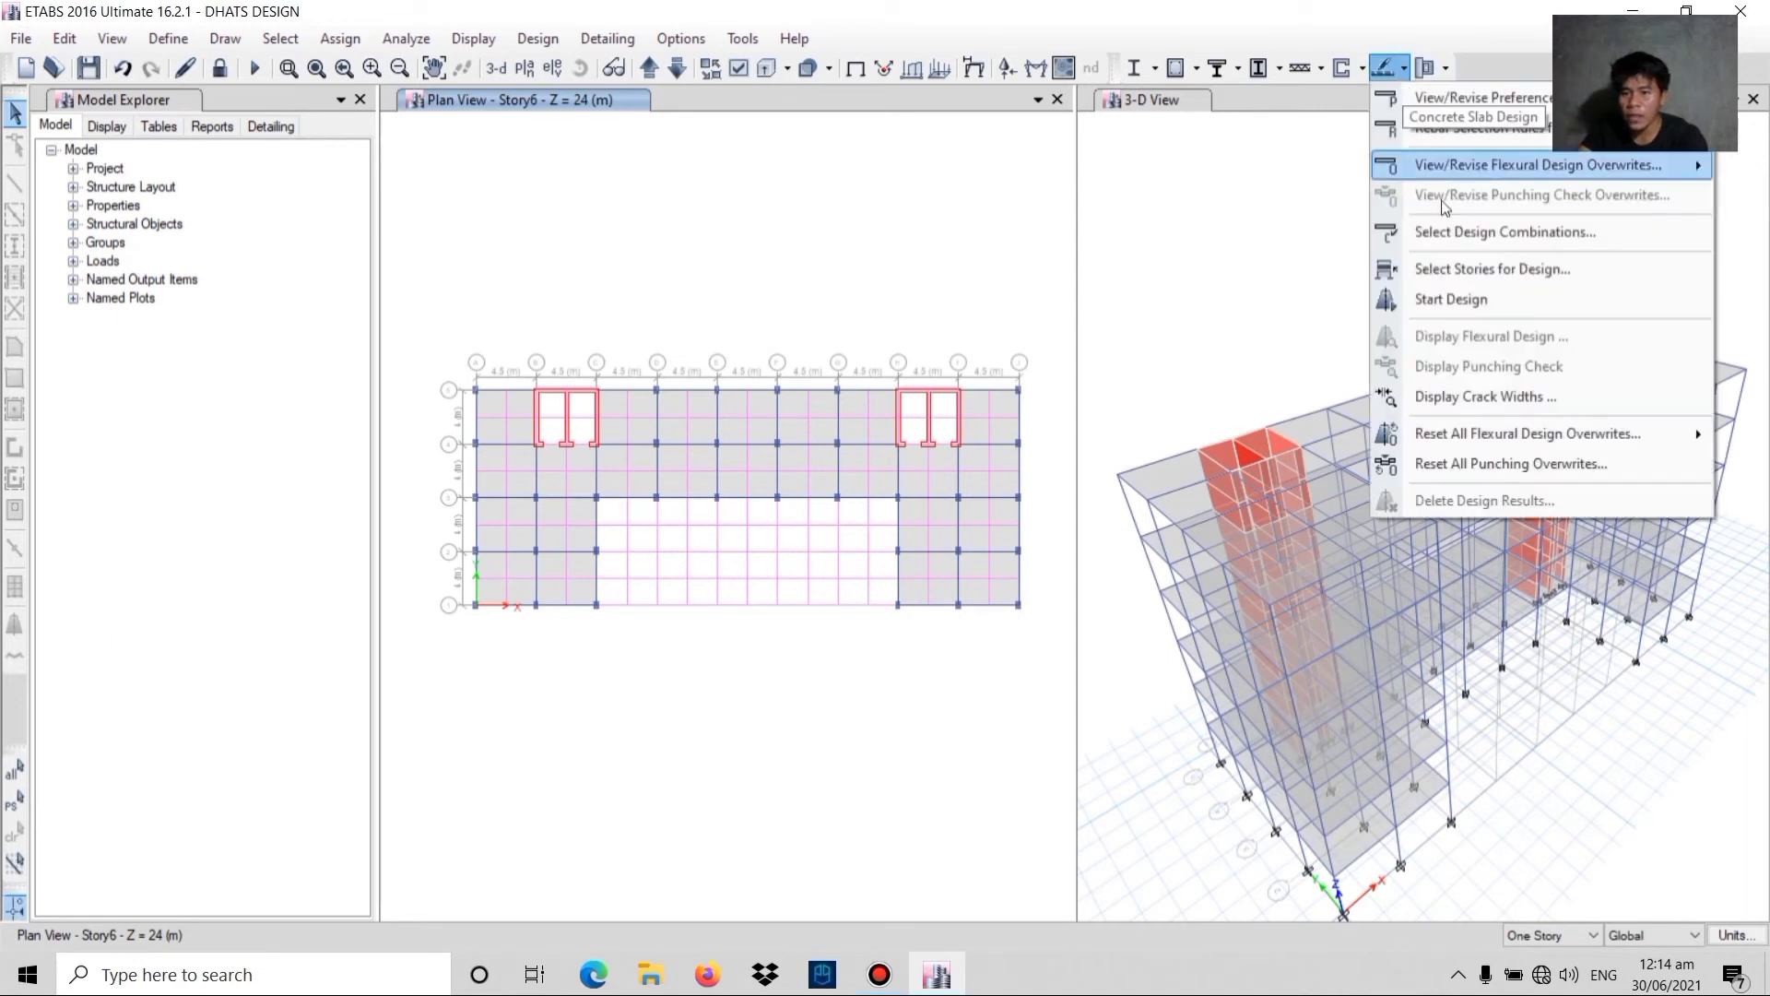
left_click(1436, 300)
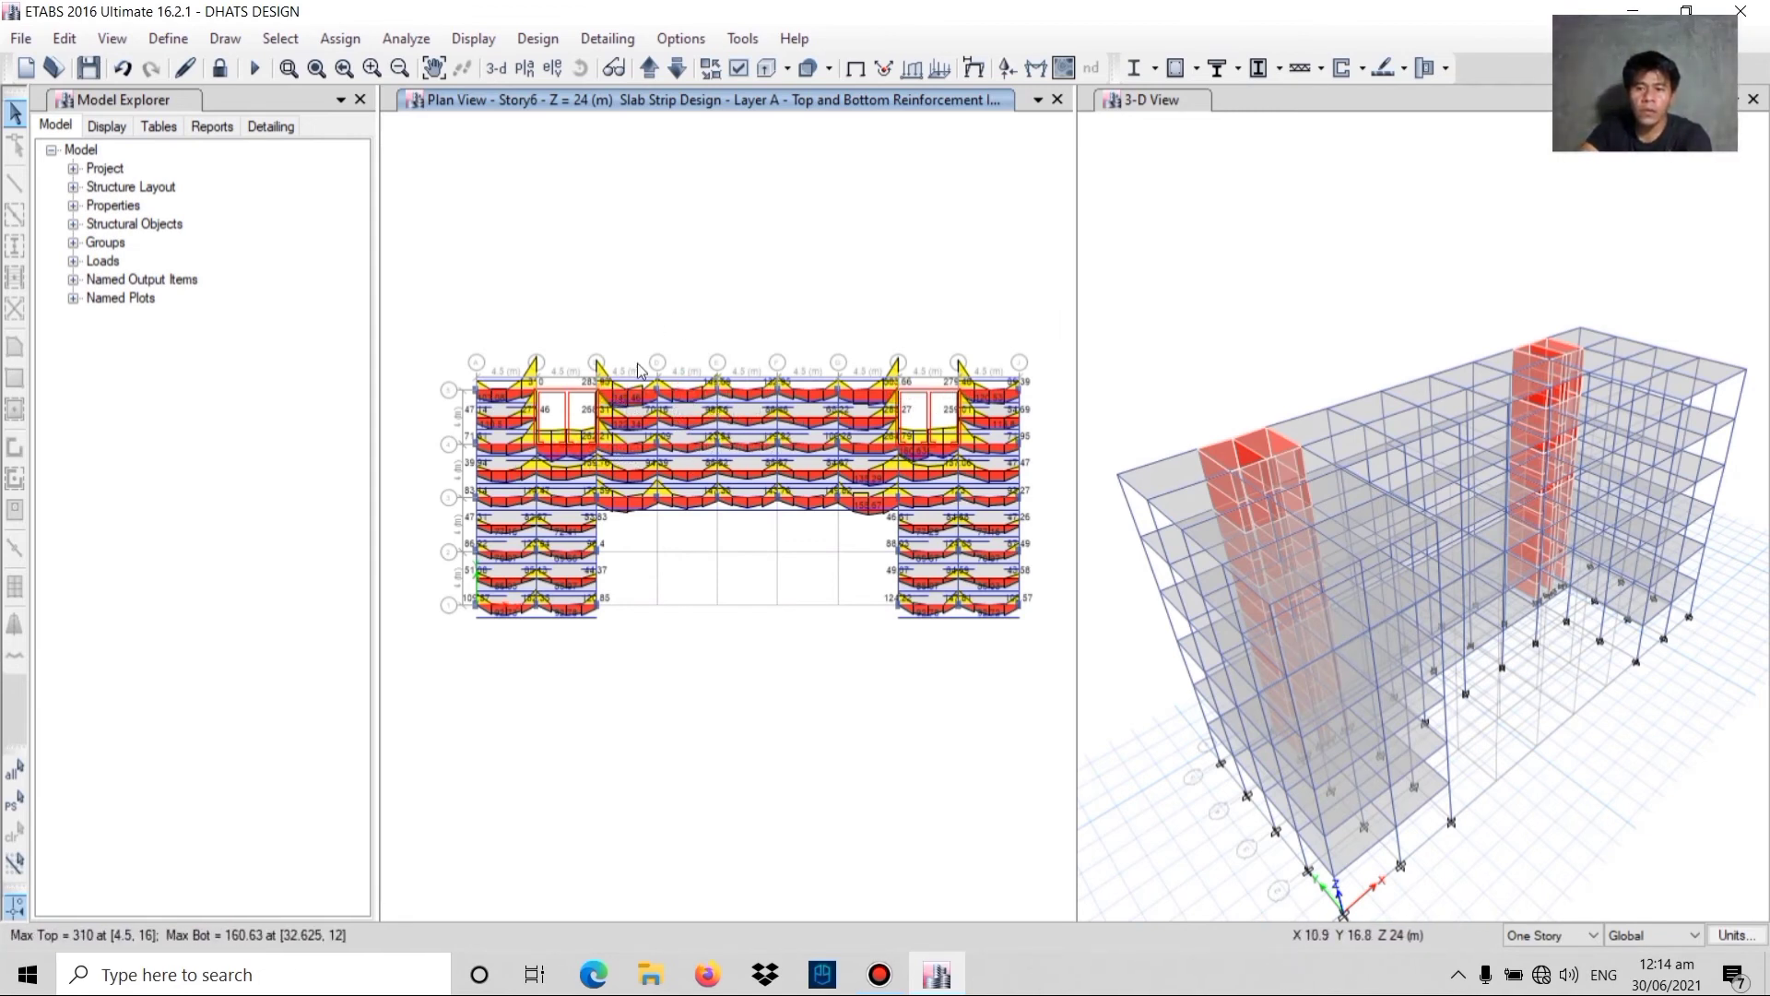
- Review the design details of slab strip CSN40, including its moment, longitudinal reinforcement and shear diagrams, and close the report
mouse_move(681, 391)
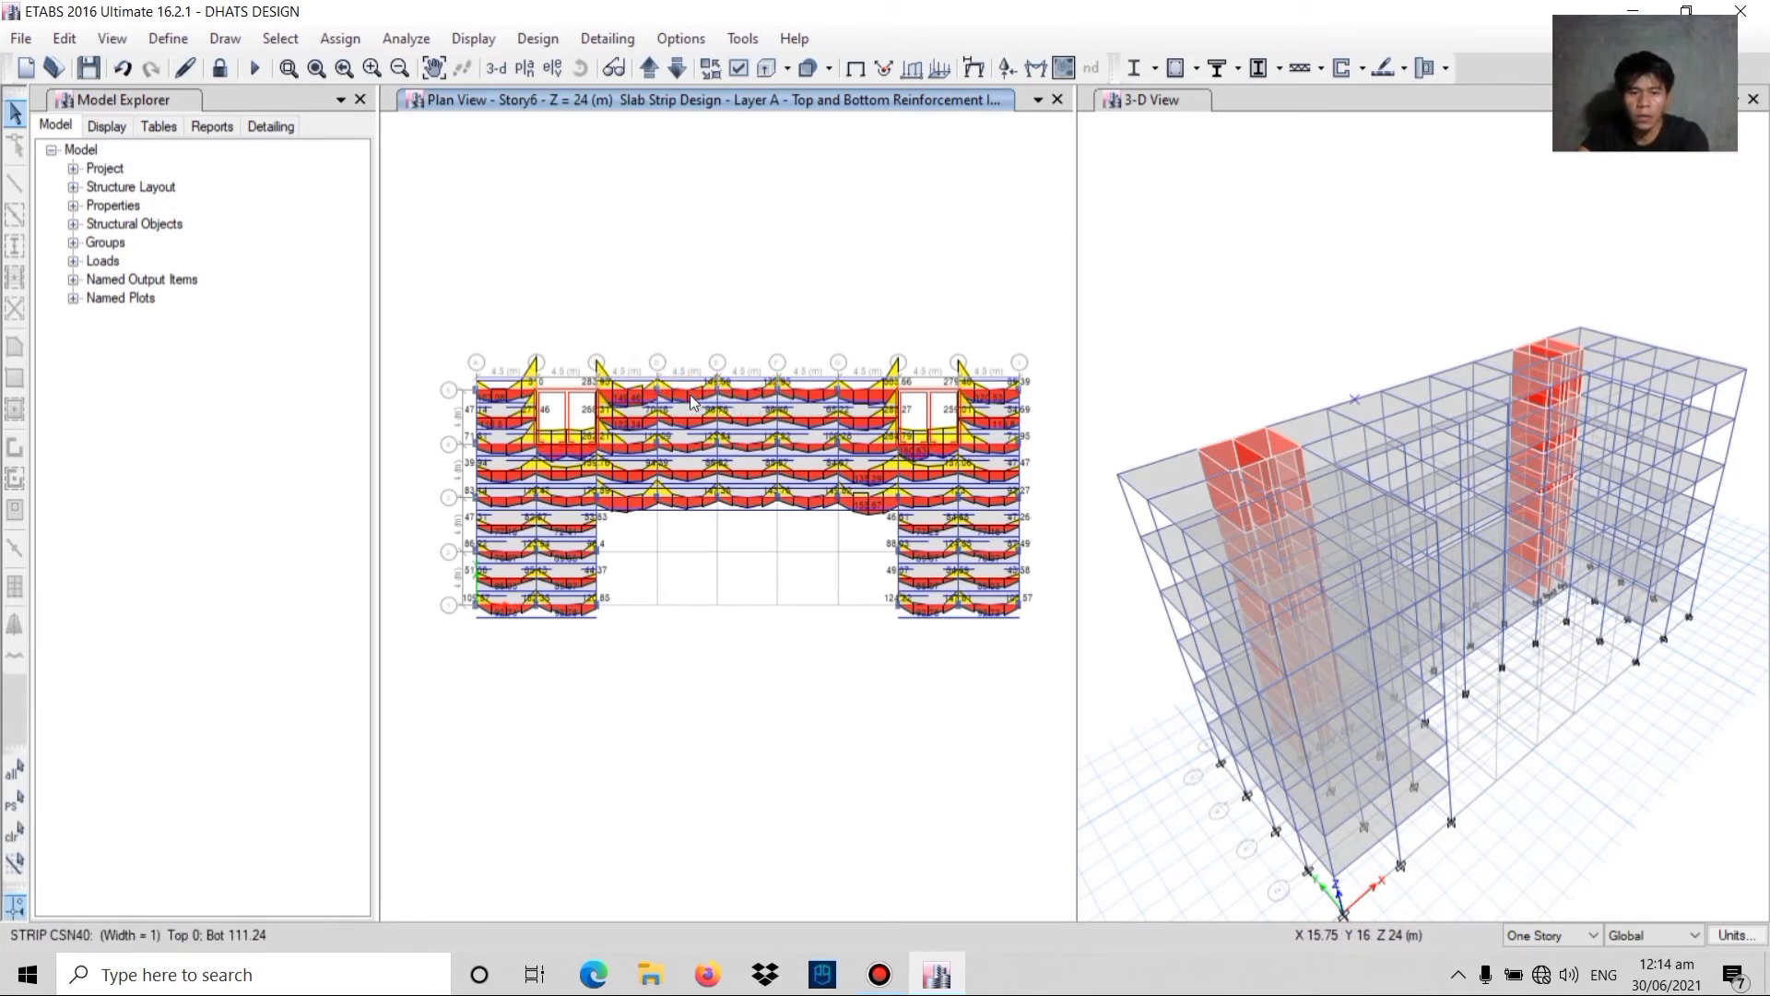
right_click(690, 399)
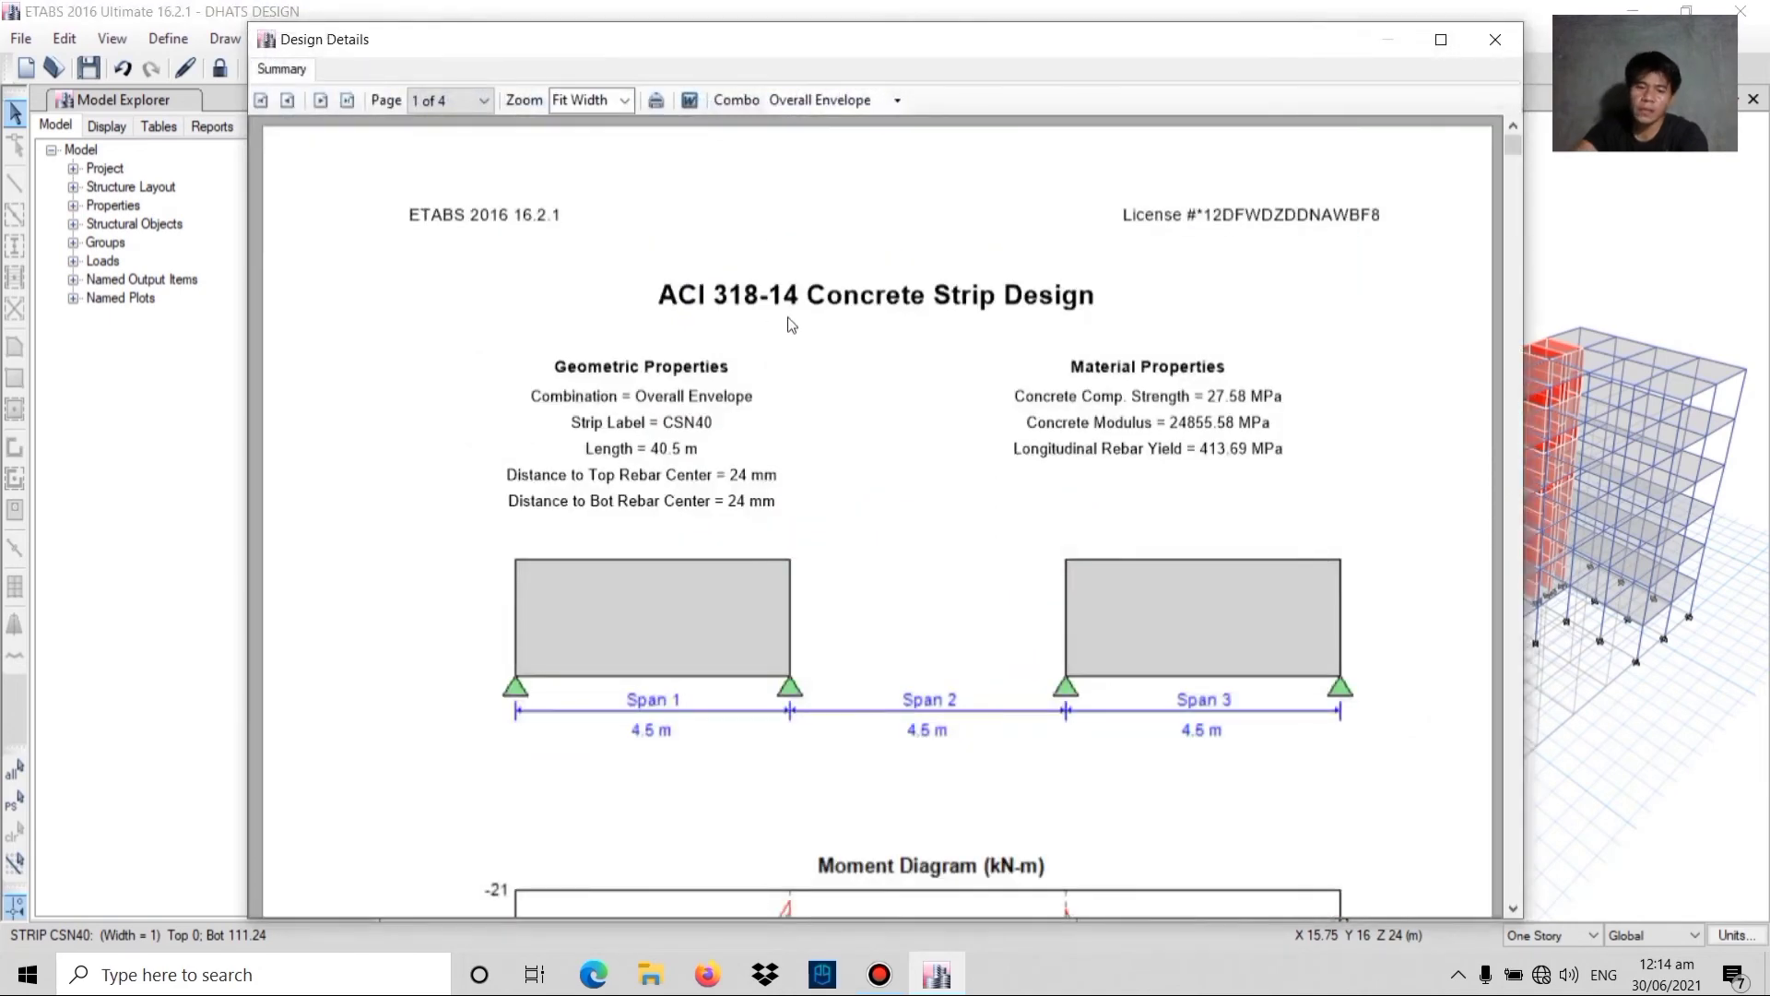
scroll(806, 436, "down", 3)
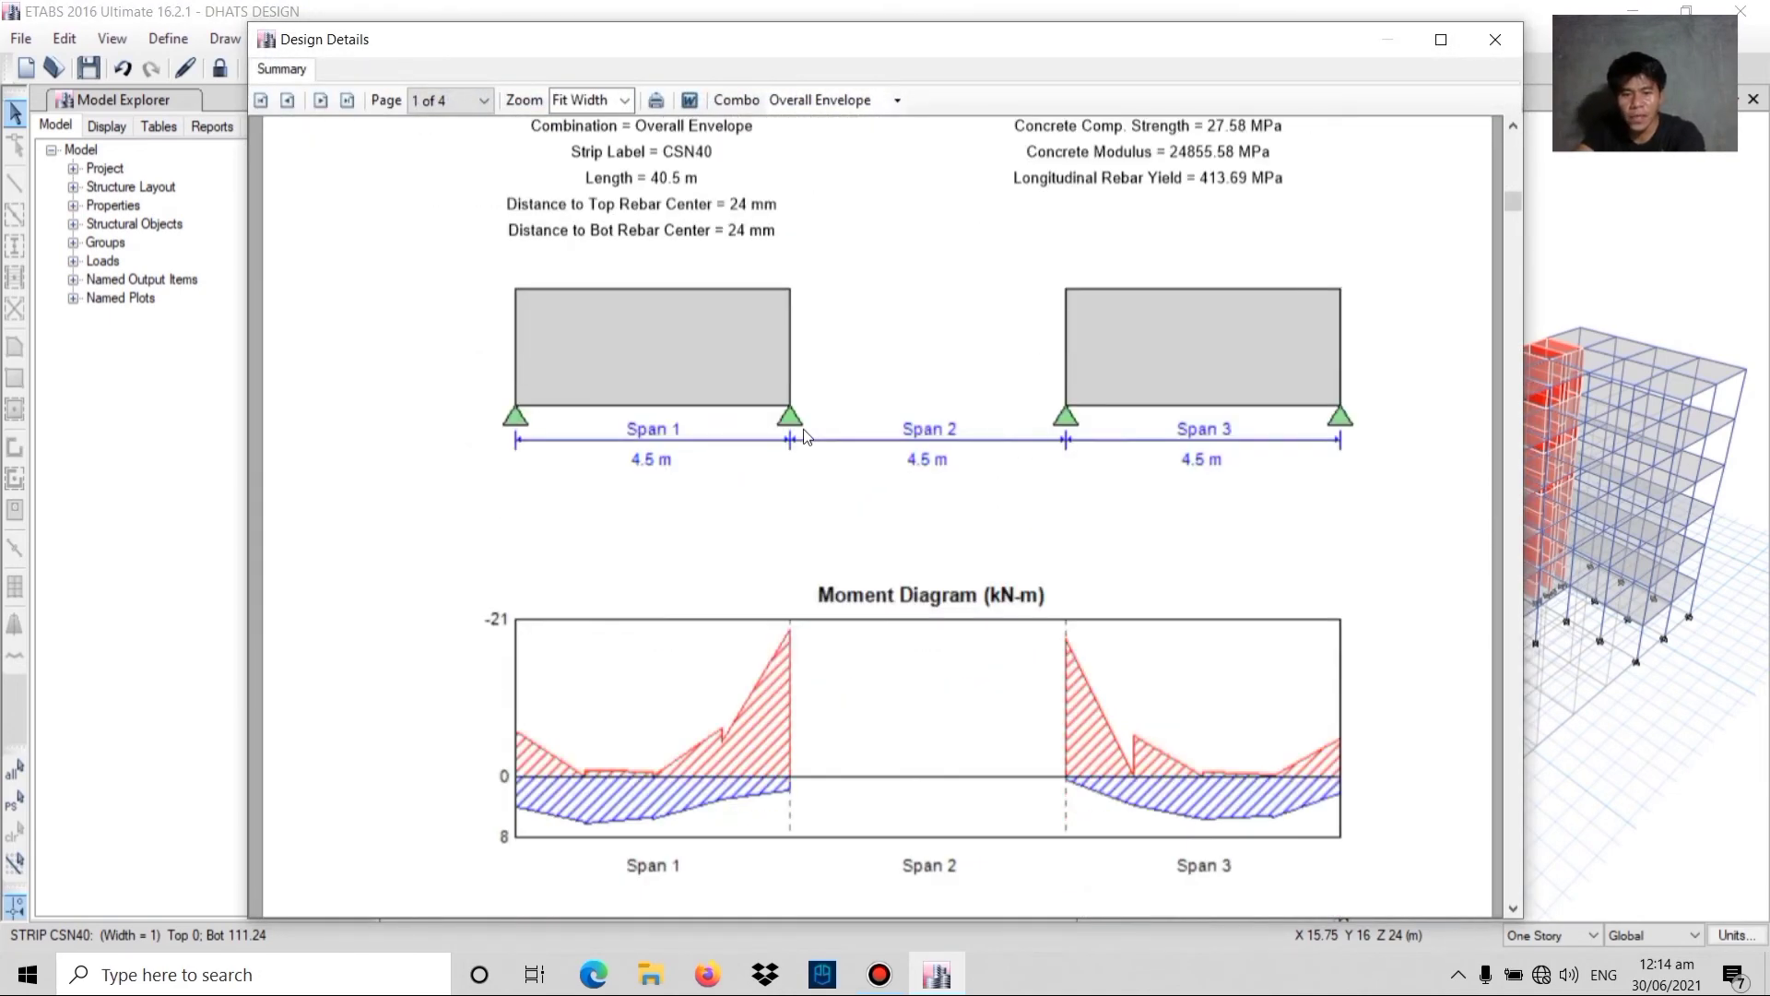
scroll(916, 636, "down", 3)
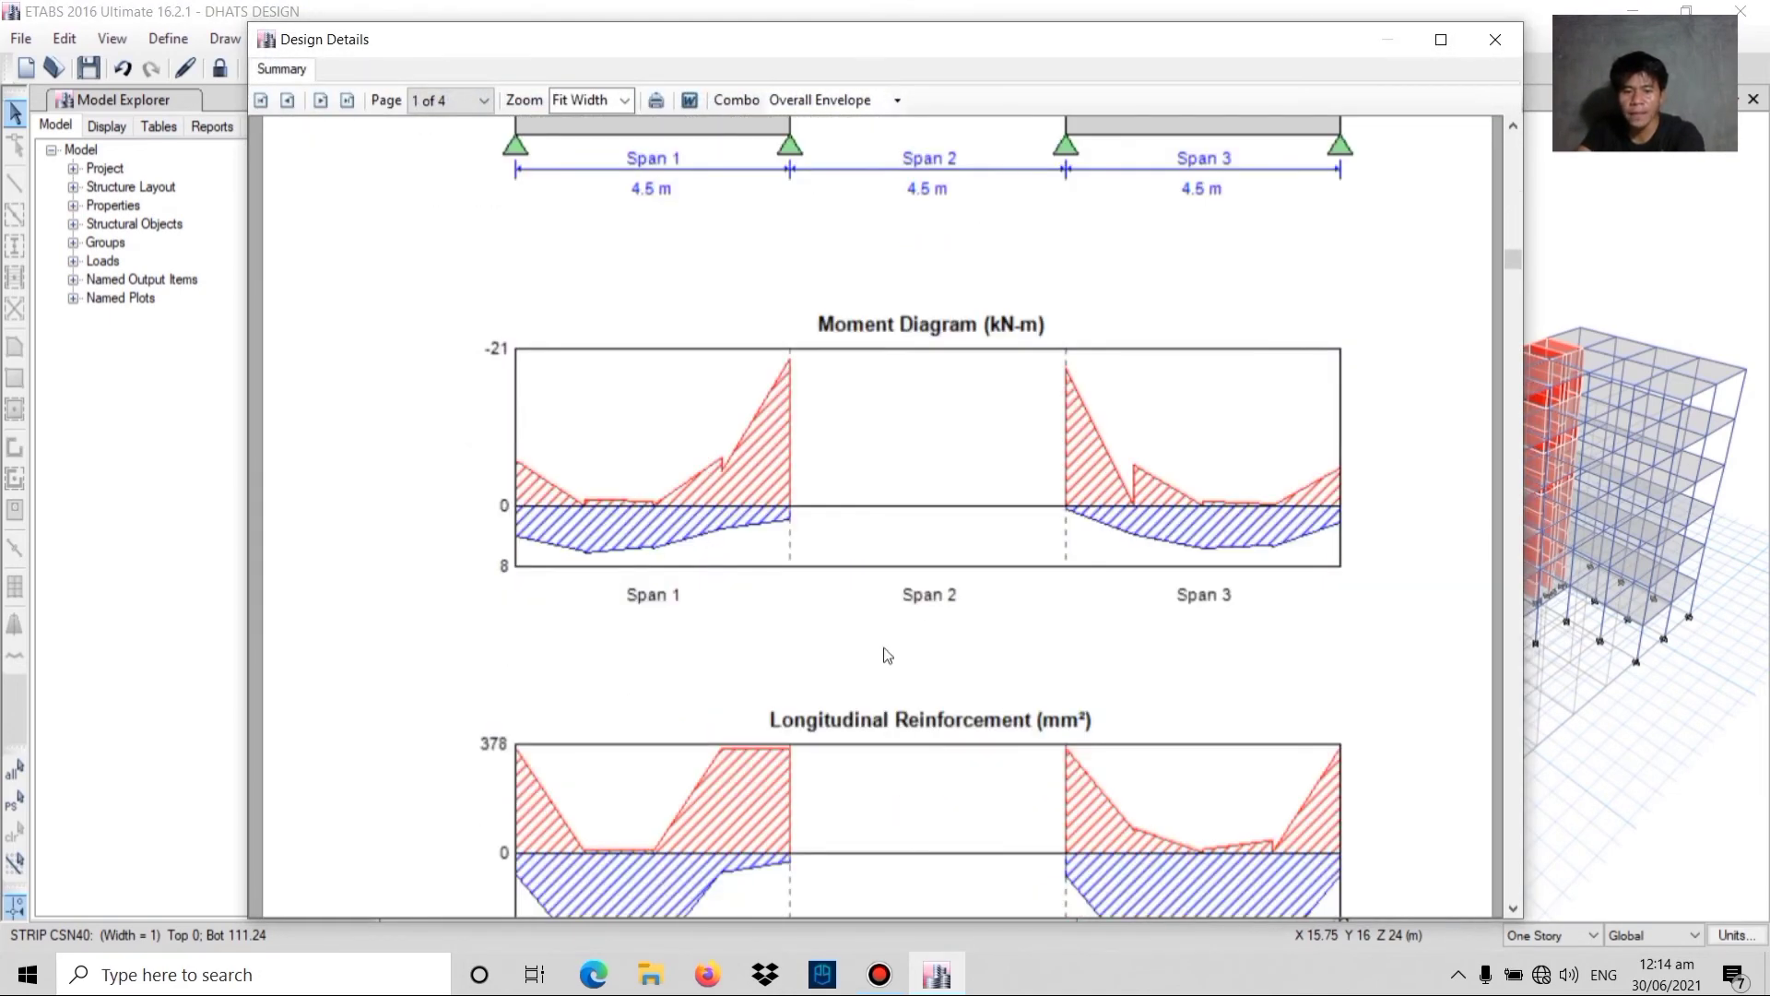
scroll(1015, 700, "down", 1)
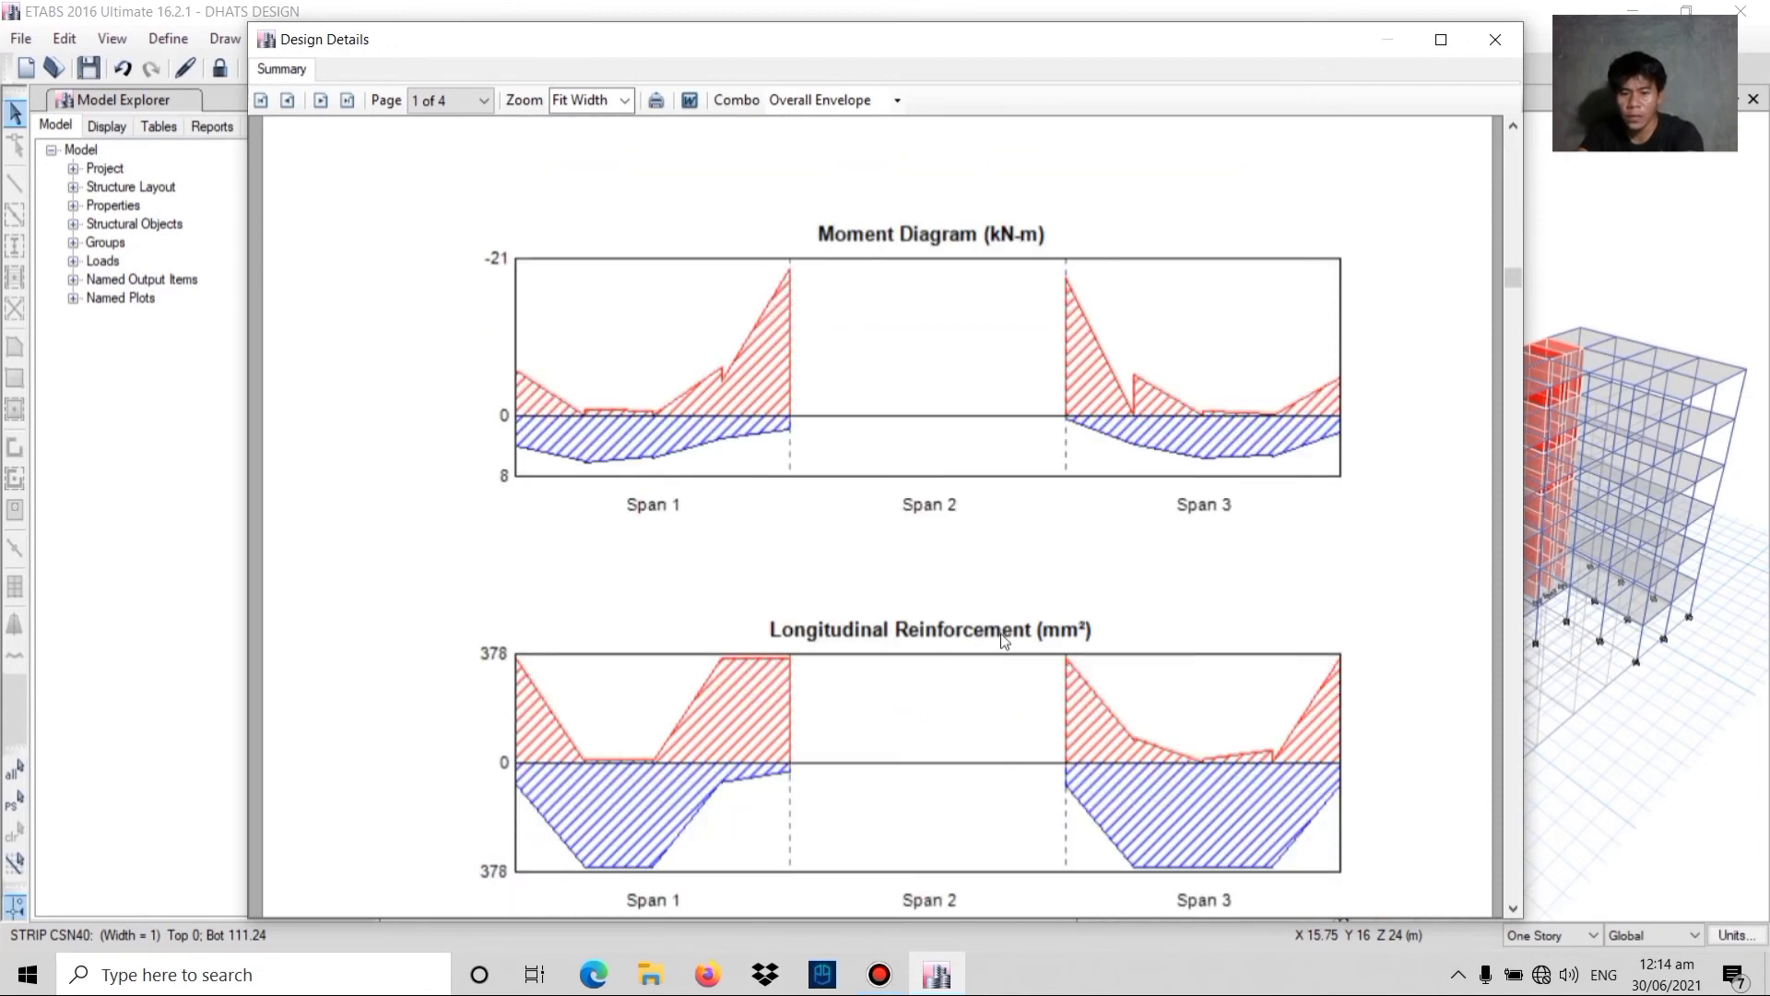
scroll(984, 643, "down", 2)
scroll(987, 636, "down", 2)
scroll(910, 436, "down", 2)
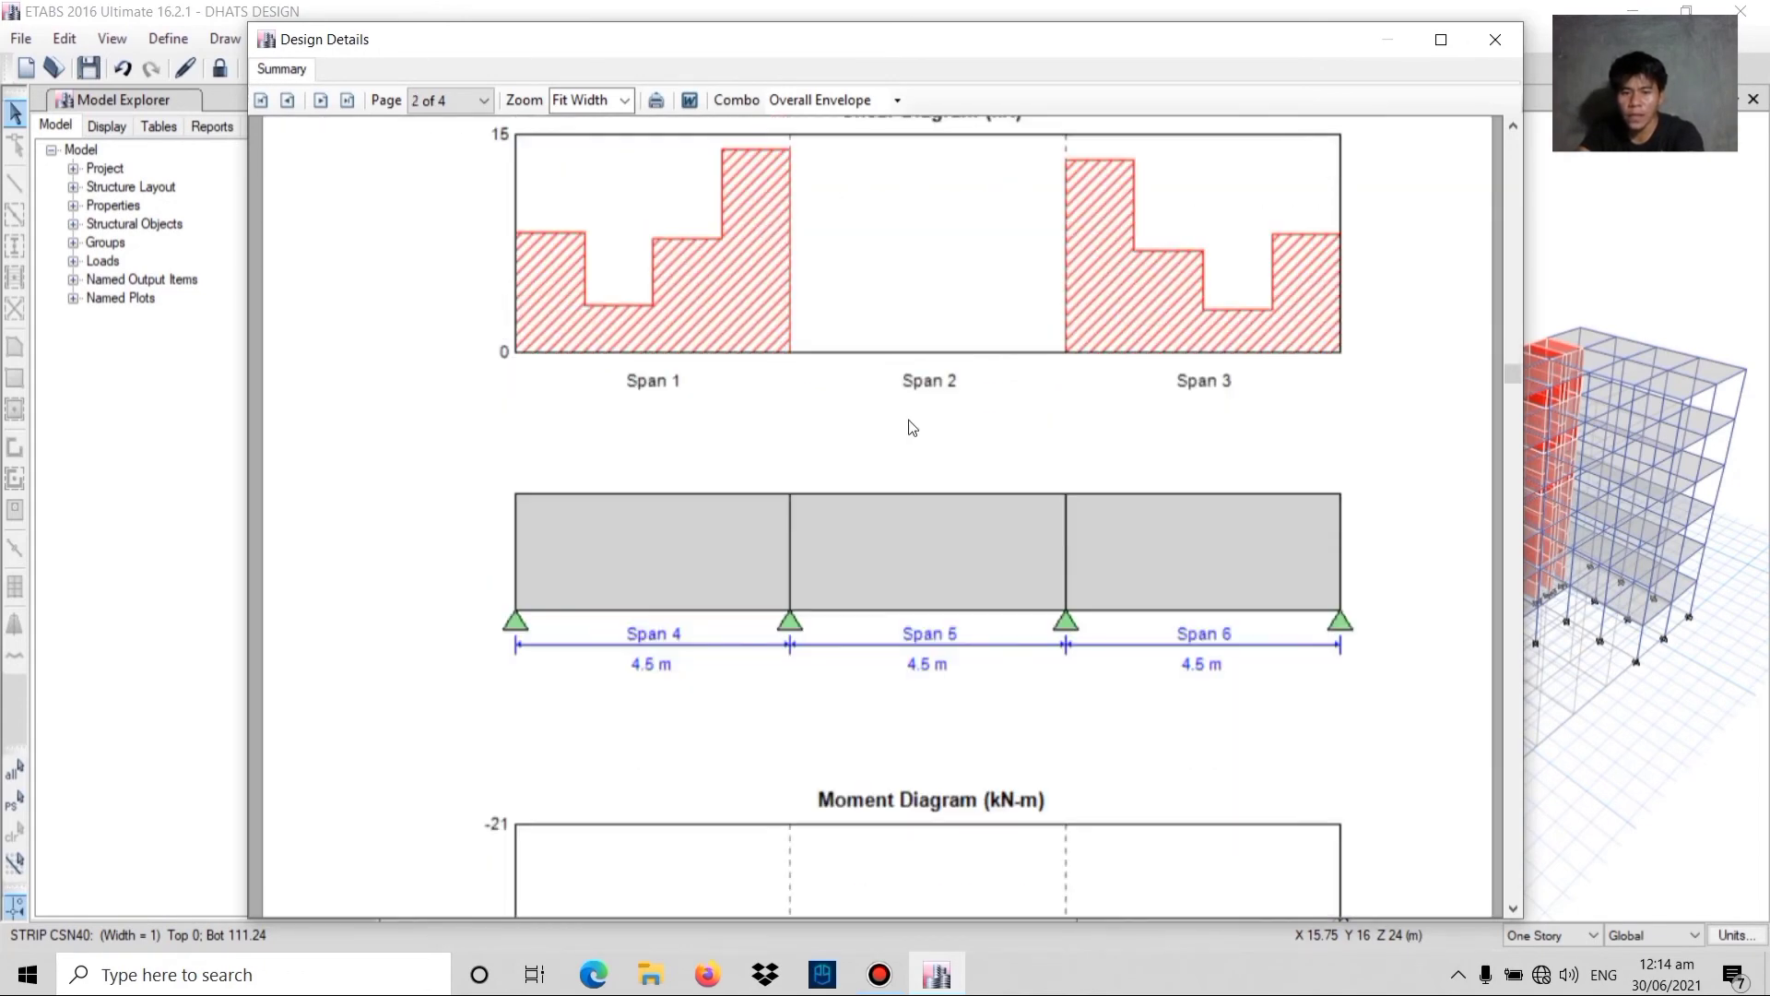
scroll(910, 432, "up", 2)
scroll(960, 340, "down", 2)
scroll(892, 705, "down", 1)
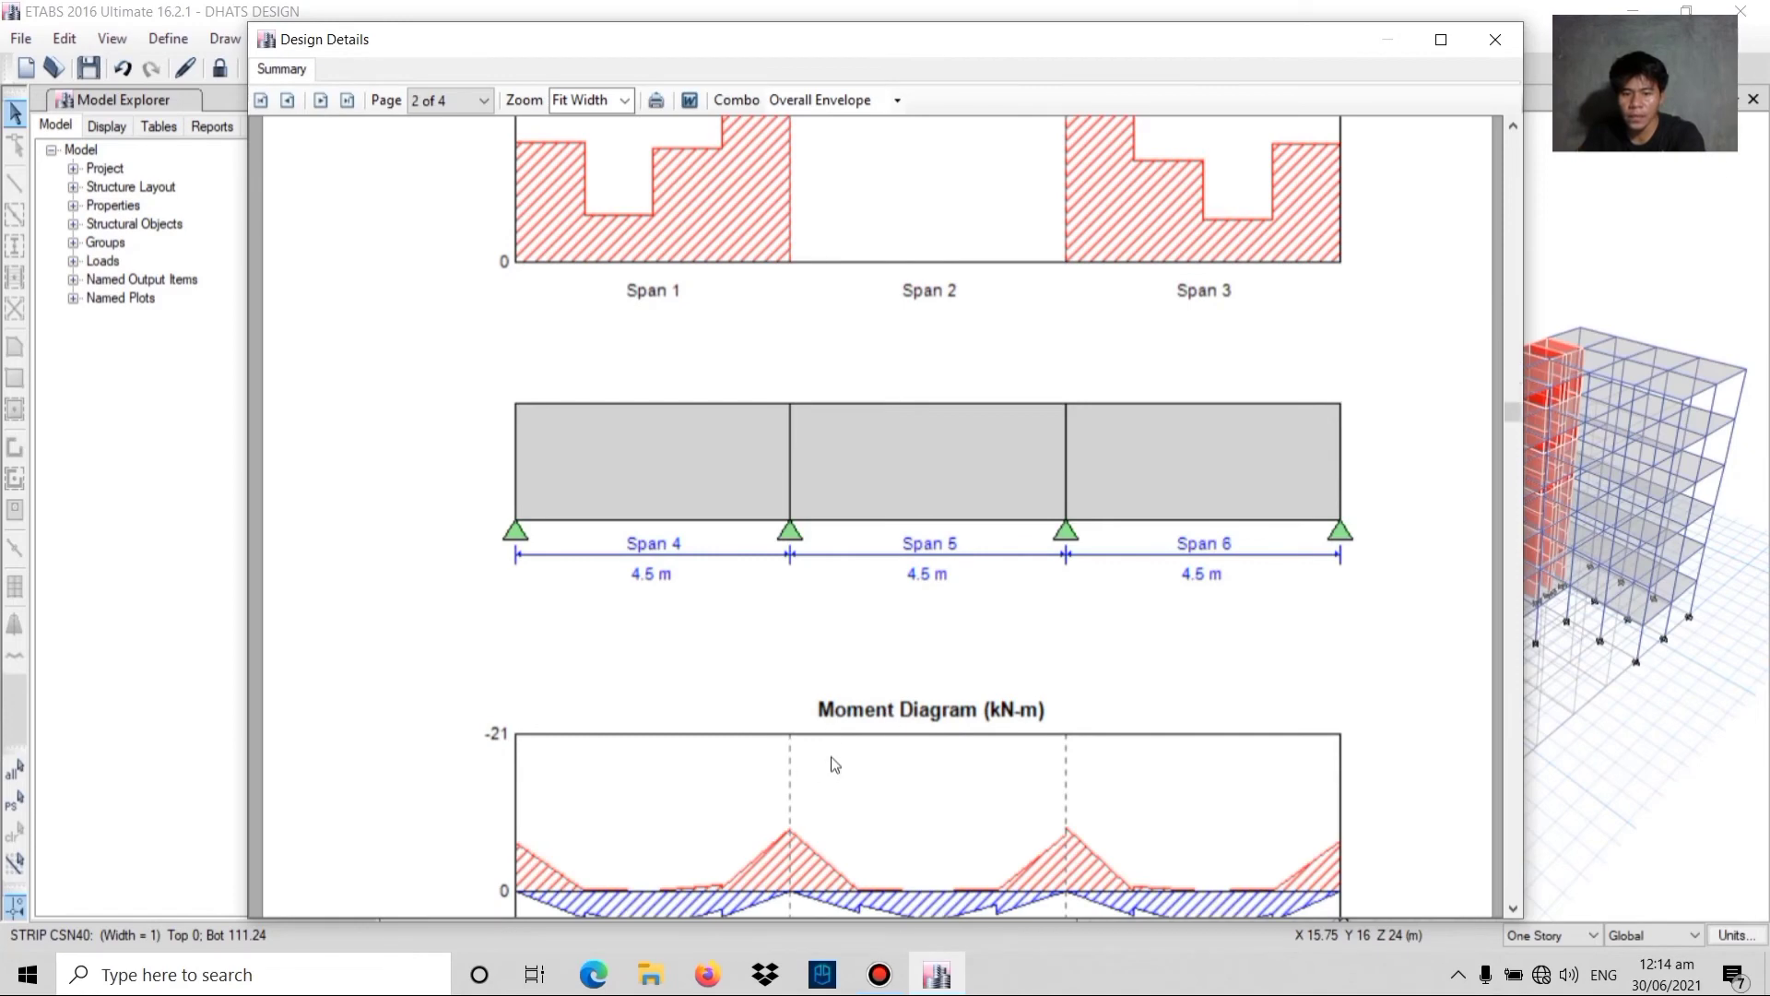
scroll(968, 600, "down", 2)
scroll(983, 546, "up", 12)
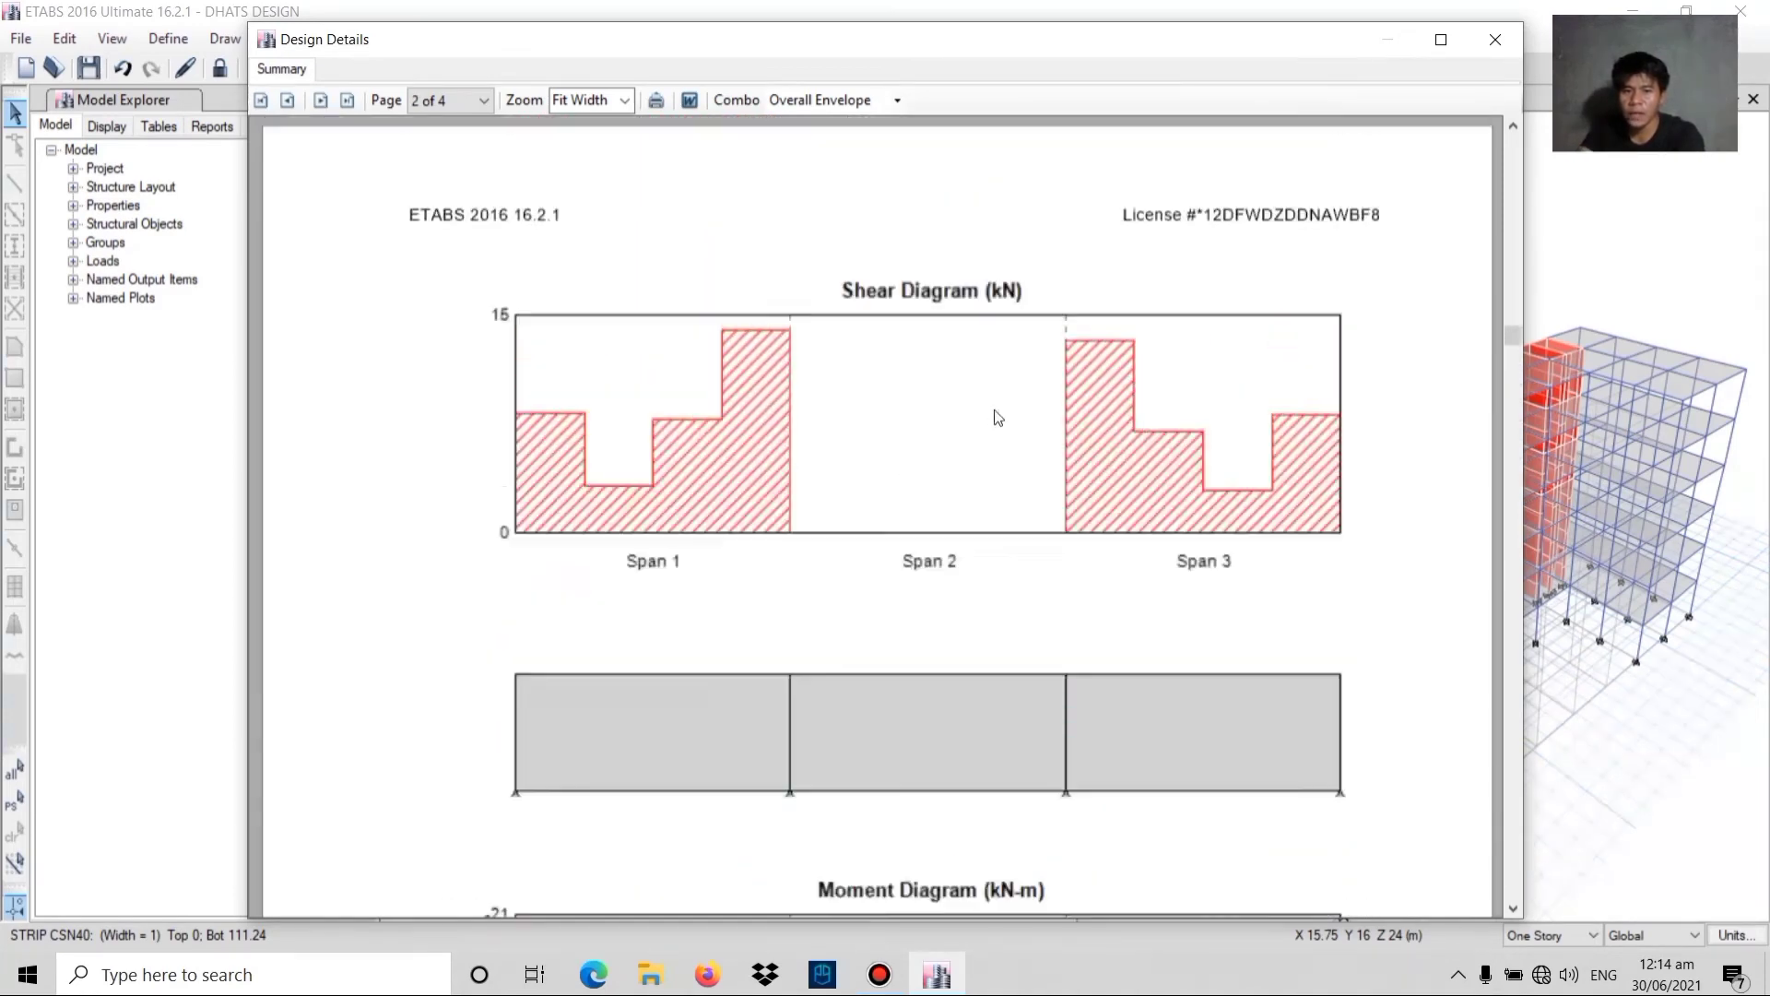
left_click(1508, 40)
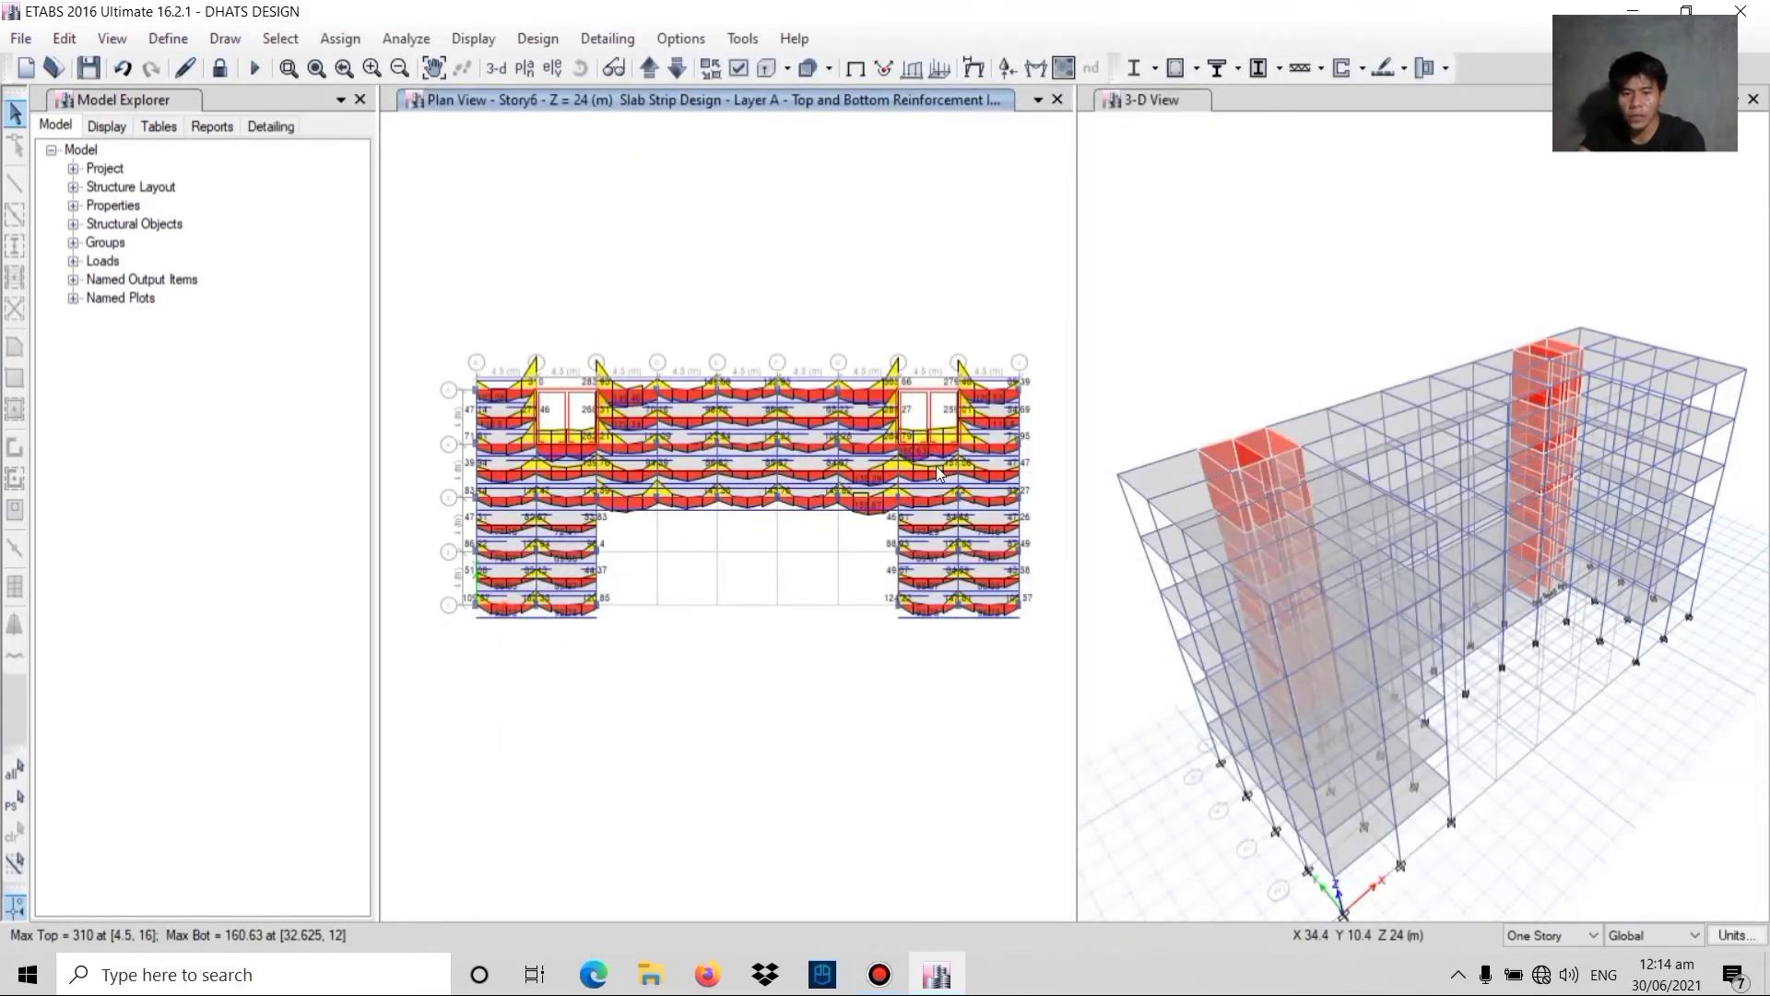
- Review the design details report of slab strip CSN39 on Story6 and close it
right_click(951, 439)
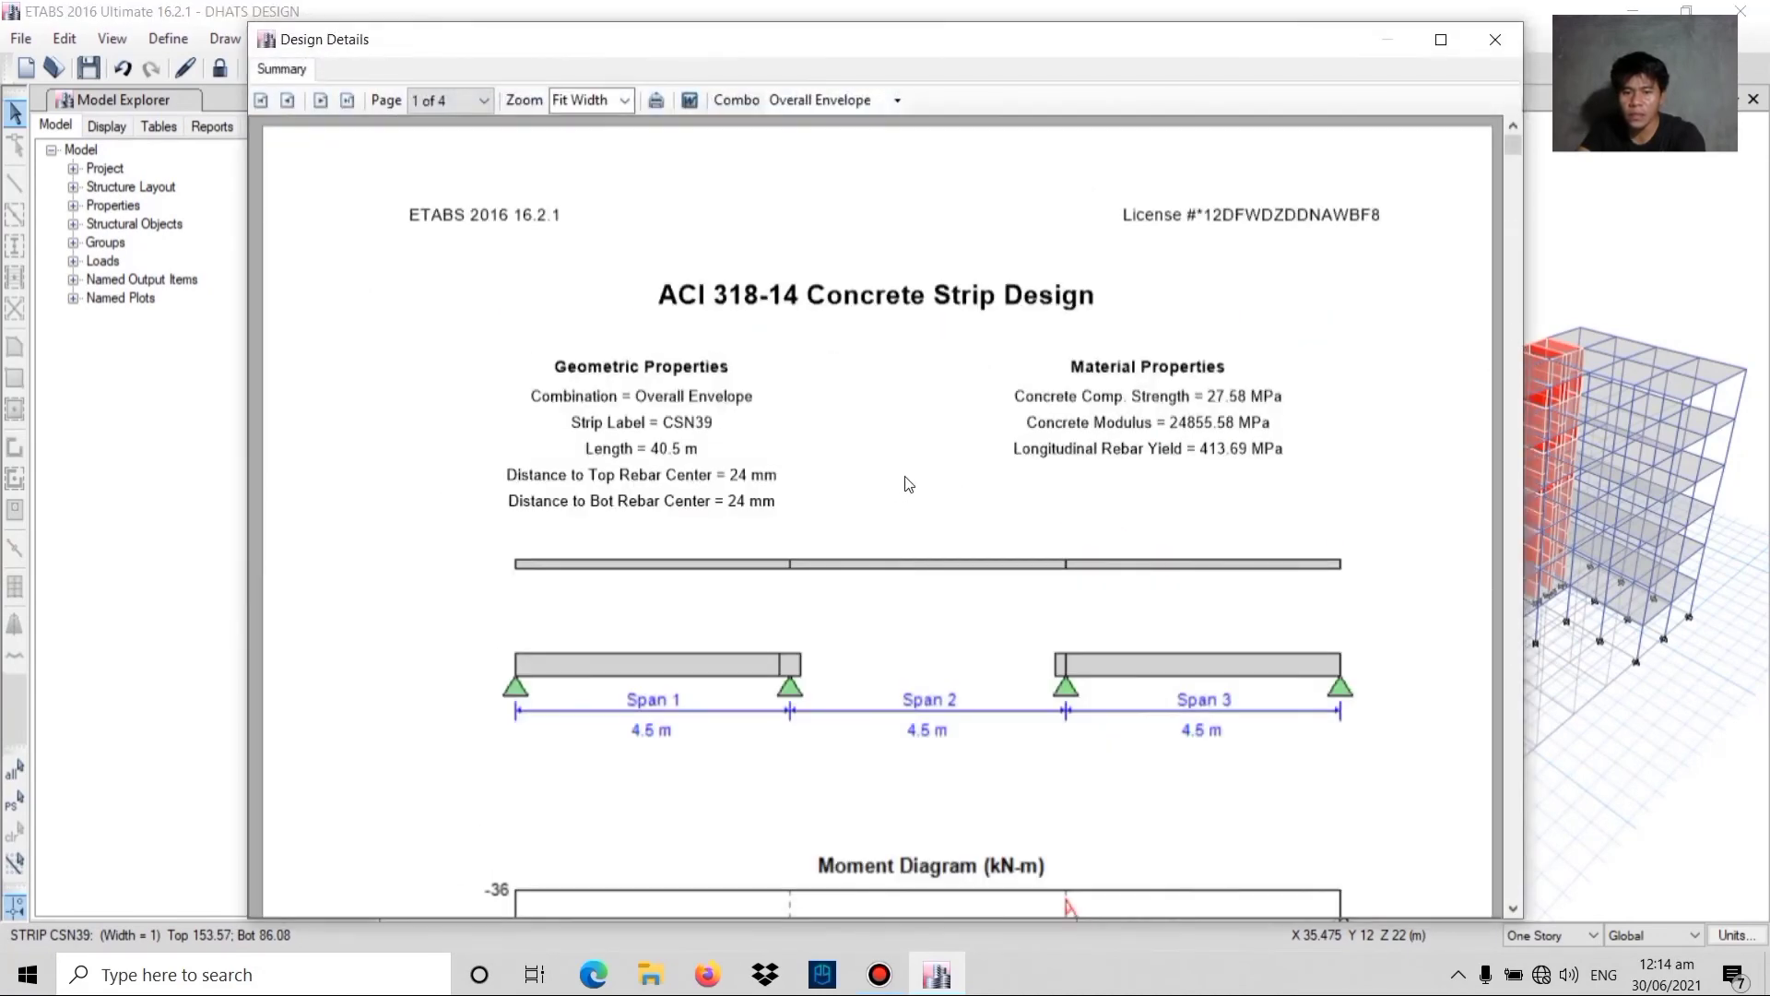
scroll(908, 479, "down", 7)
scroll(926, 447, "up", 7)
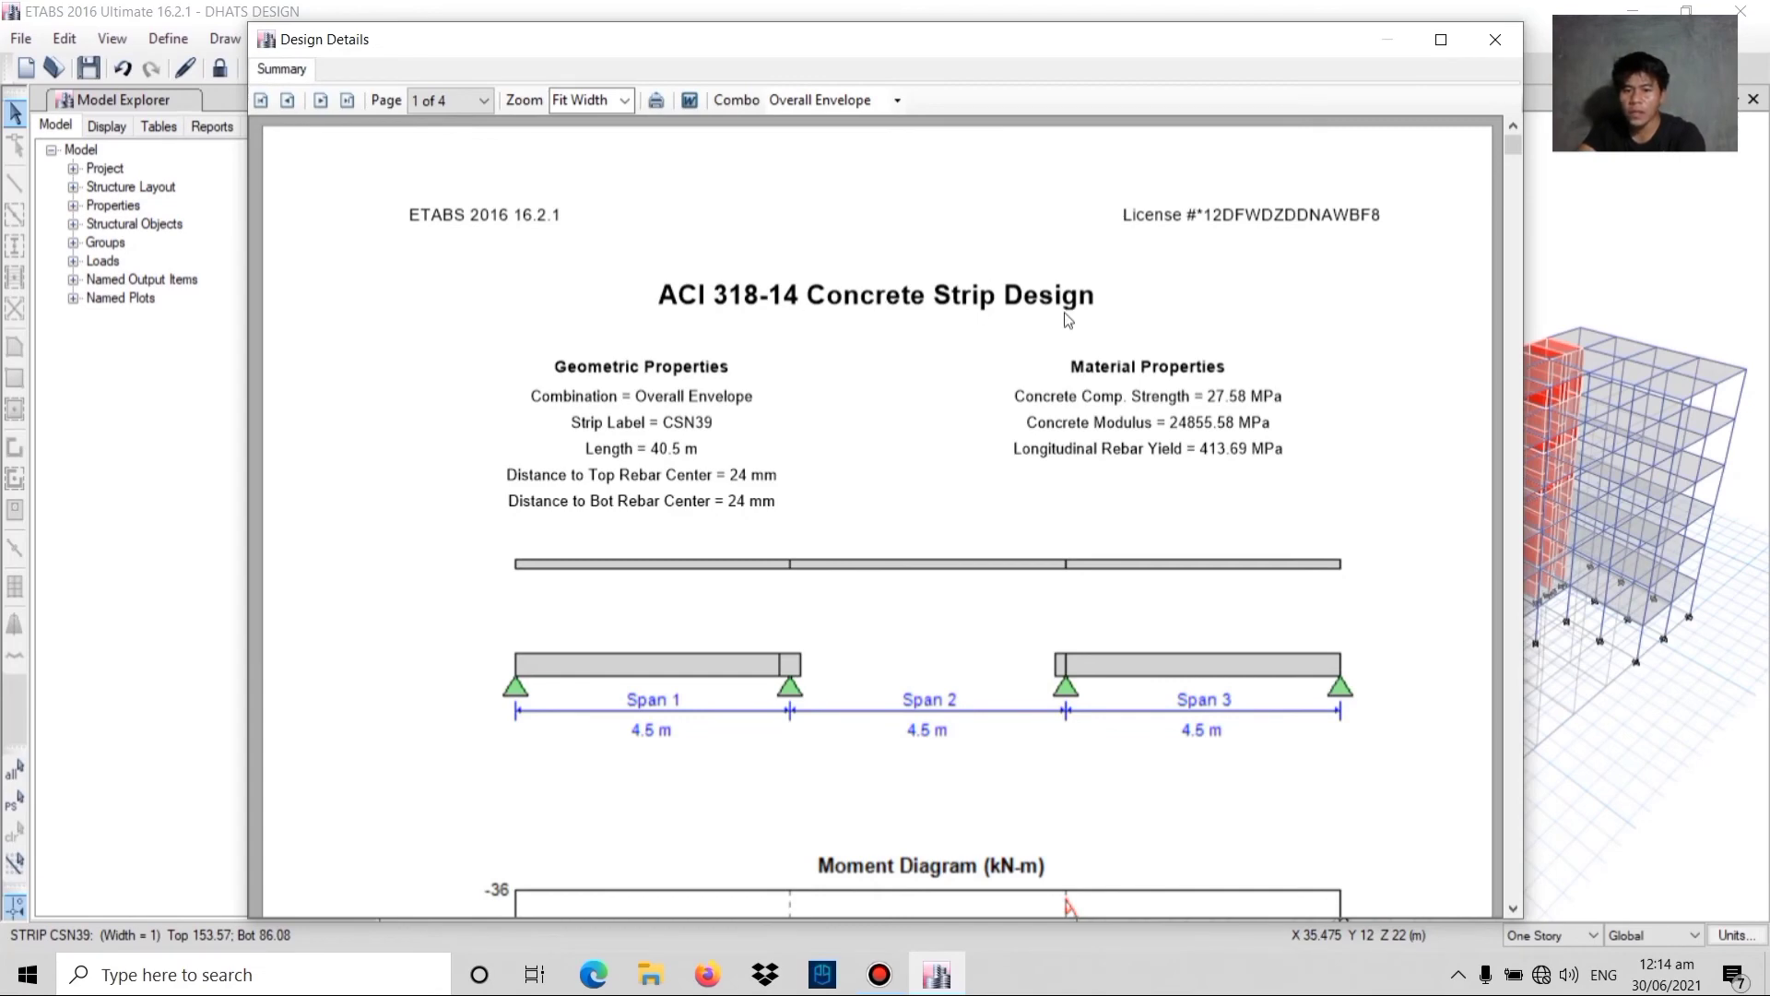
left_click(1496, 39)
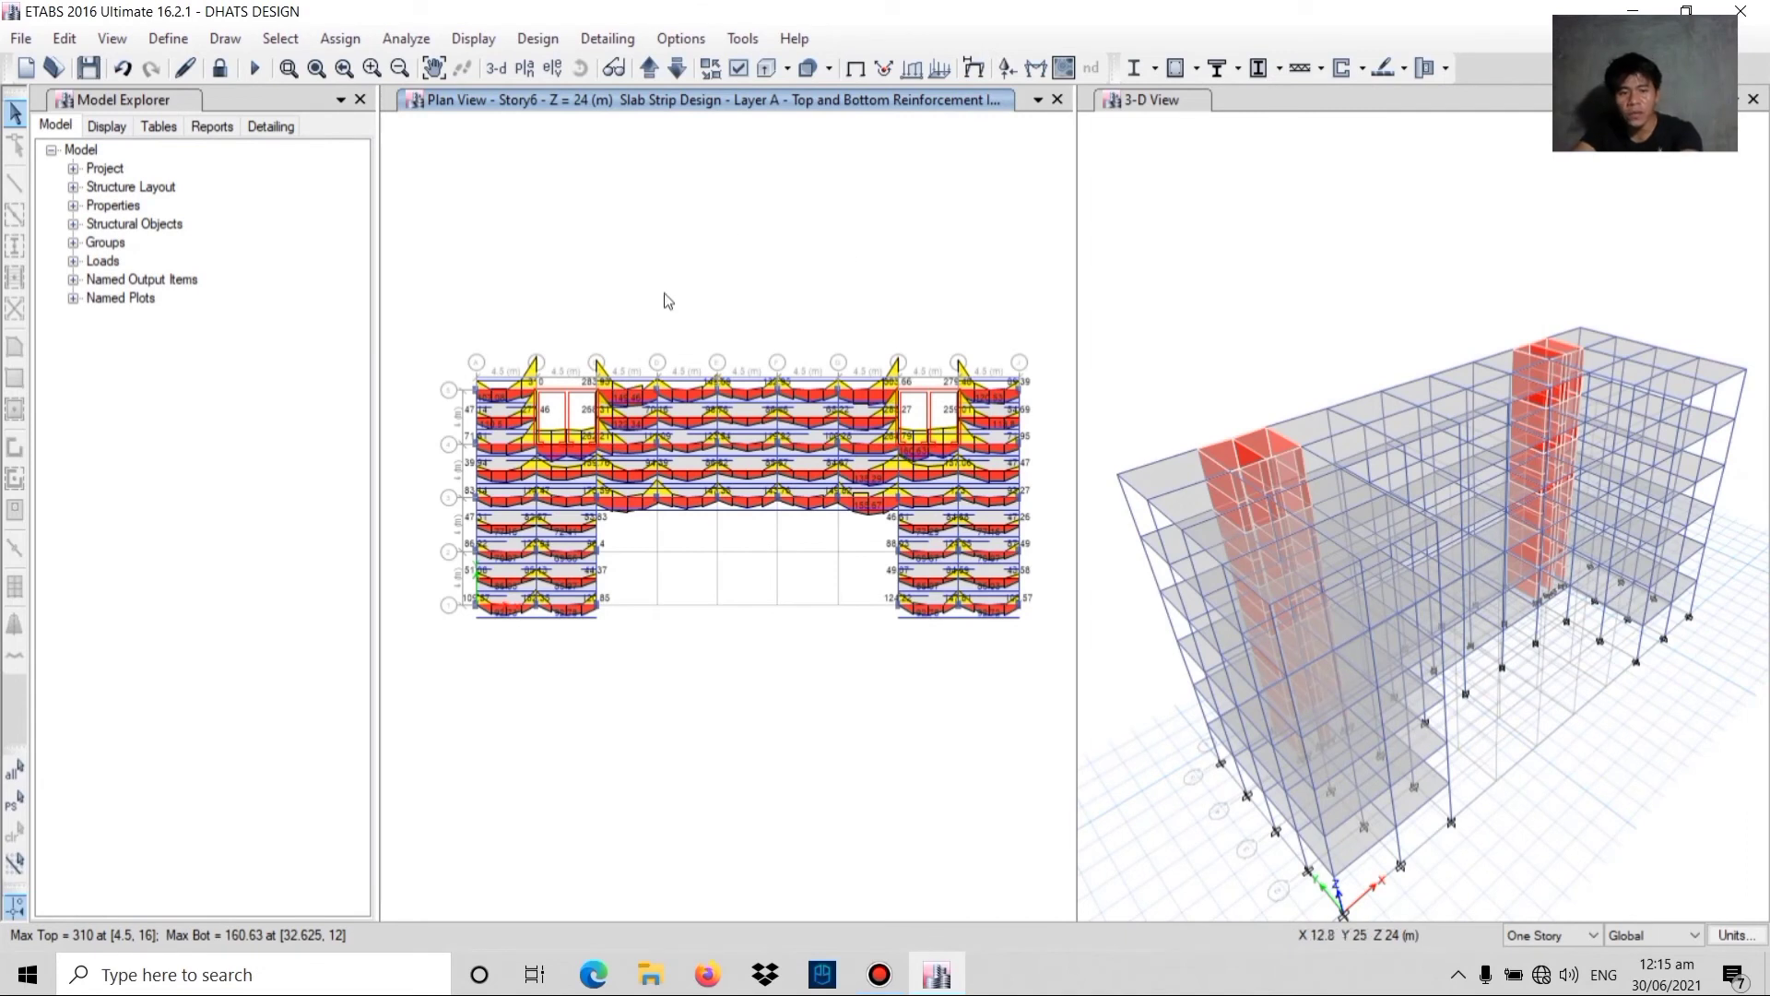
- Clear the slab strip results from the Story6 plan and display the punching check for the slab
left_click(341, 41)
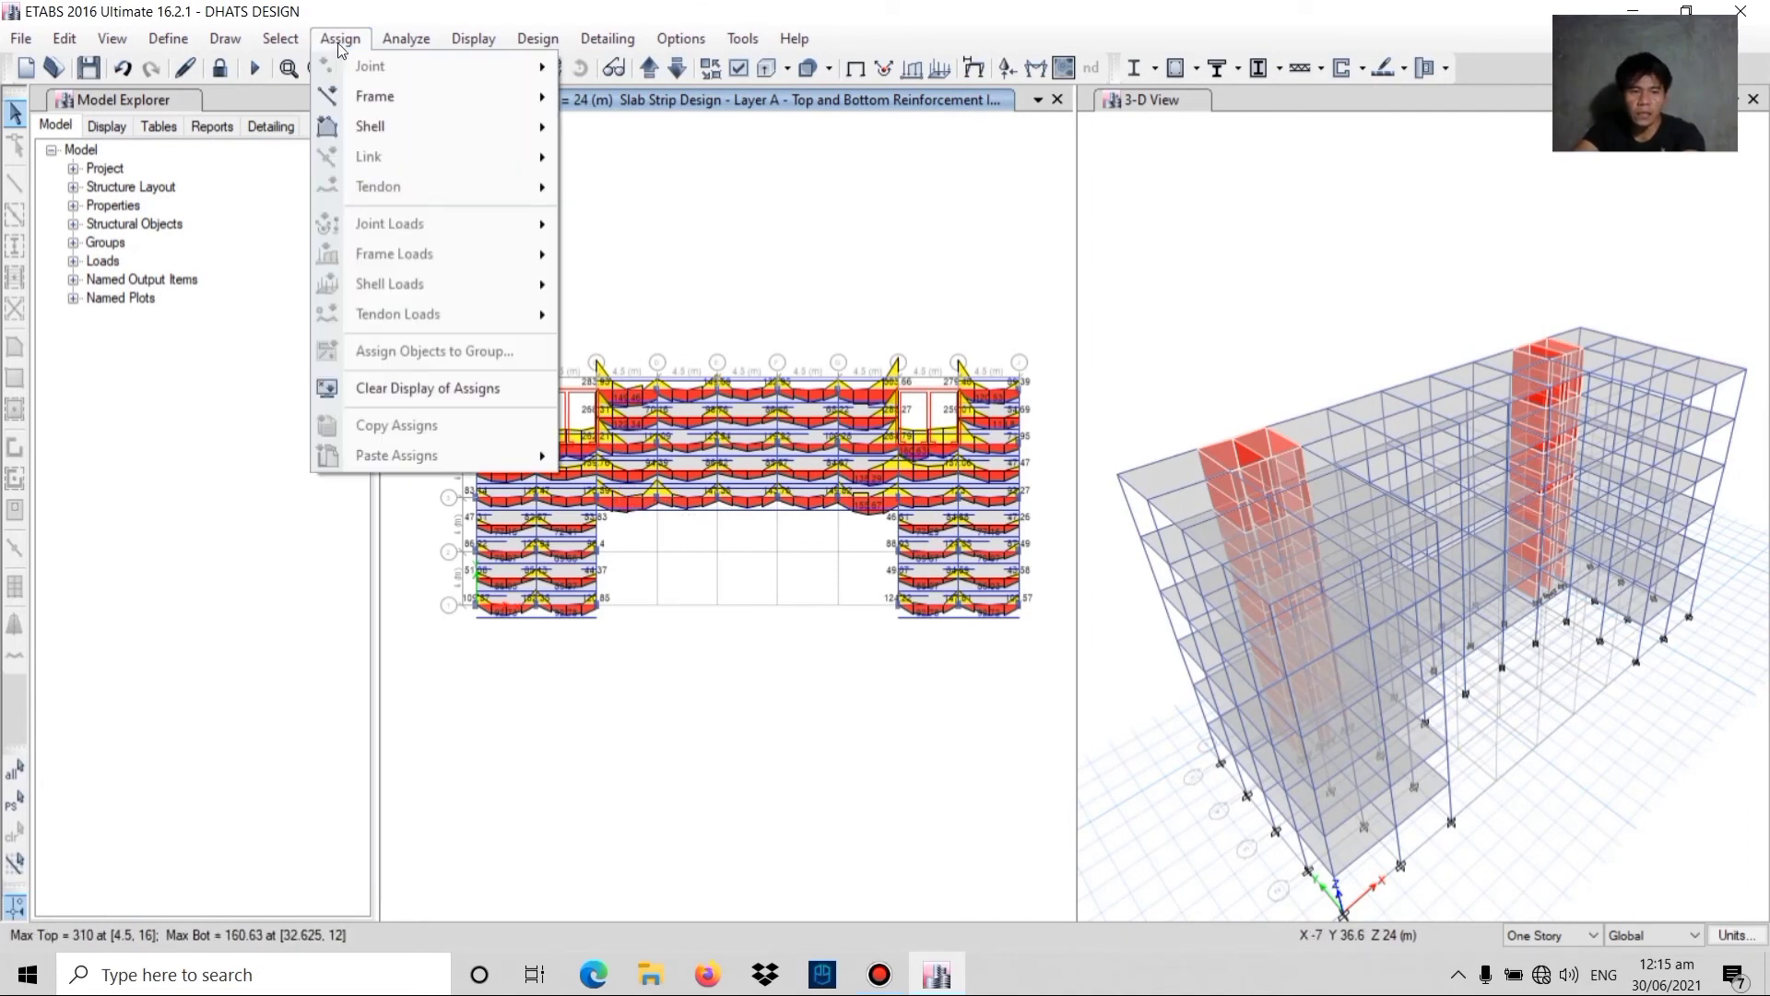
left_click(381, 395)
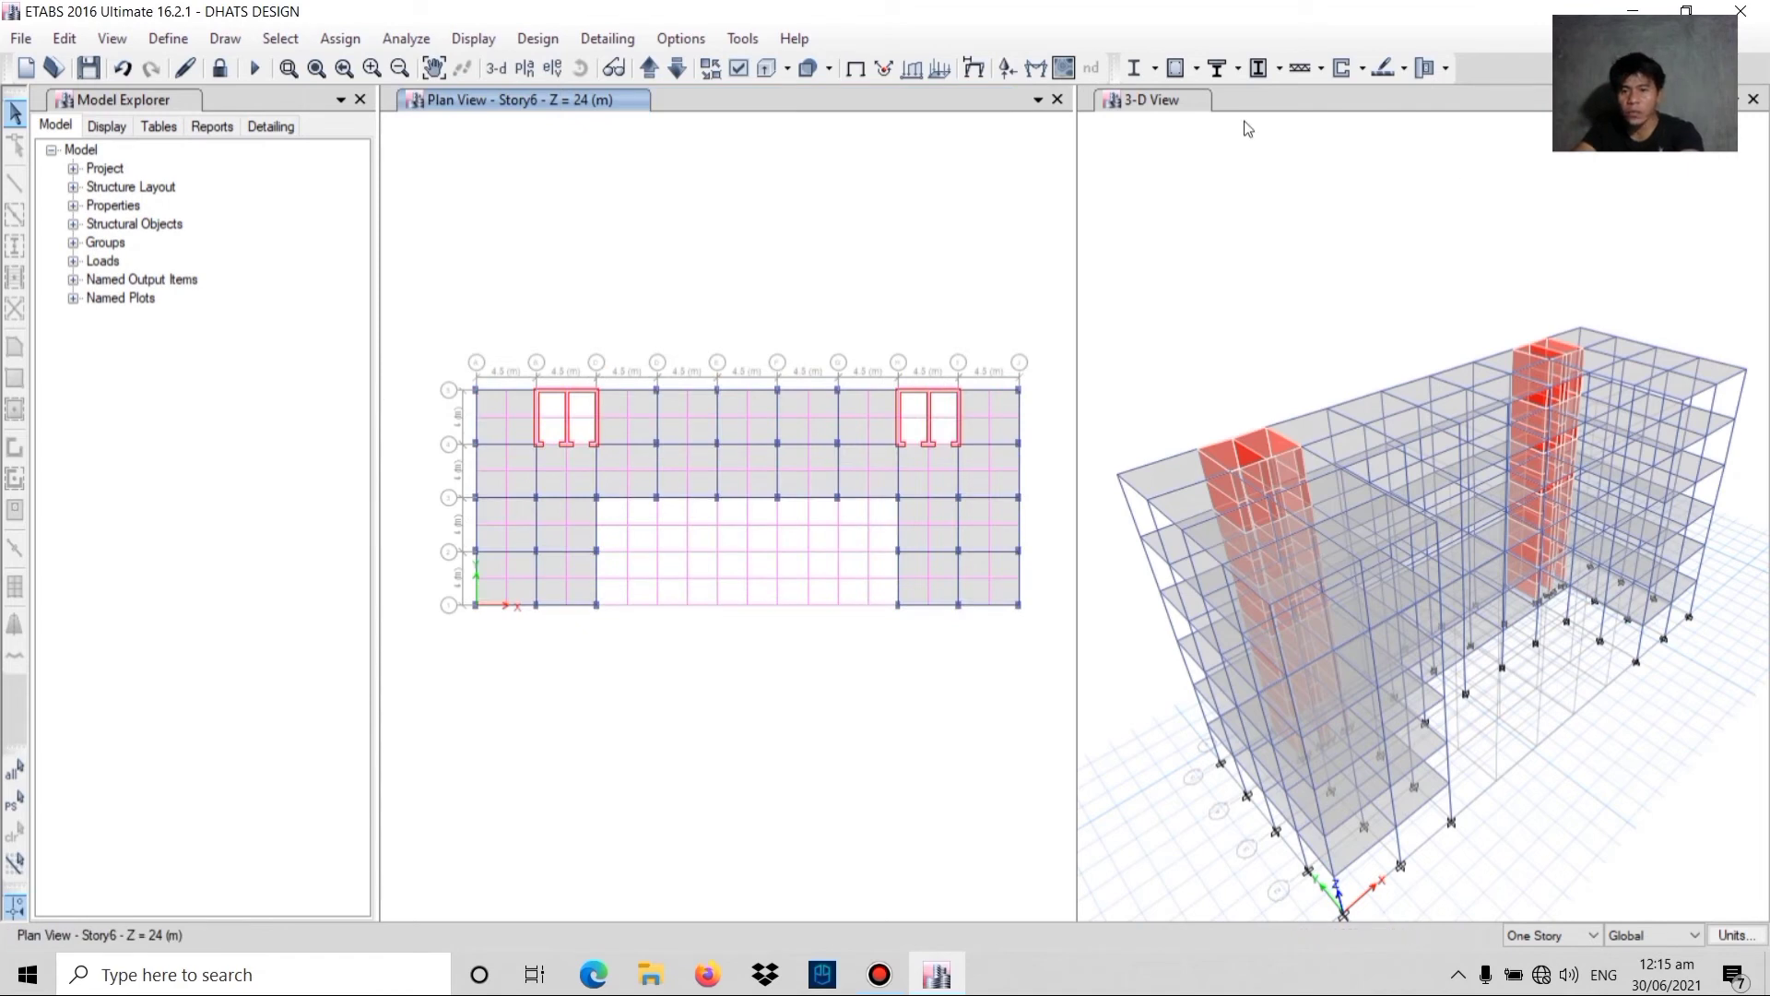
left_click(1403, 68)
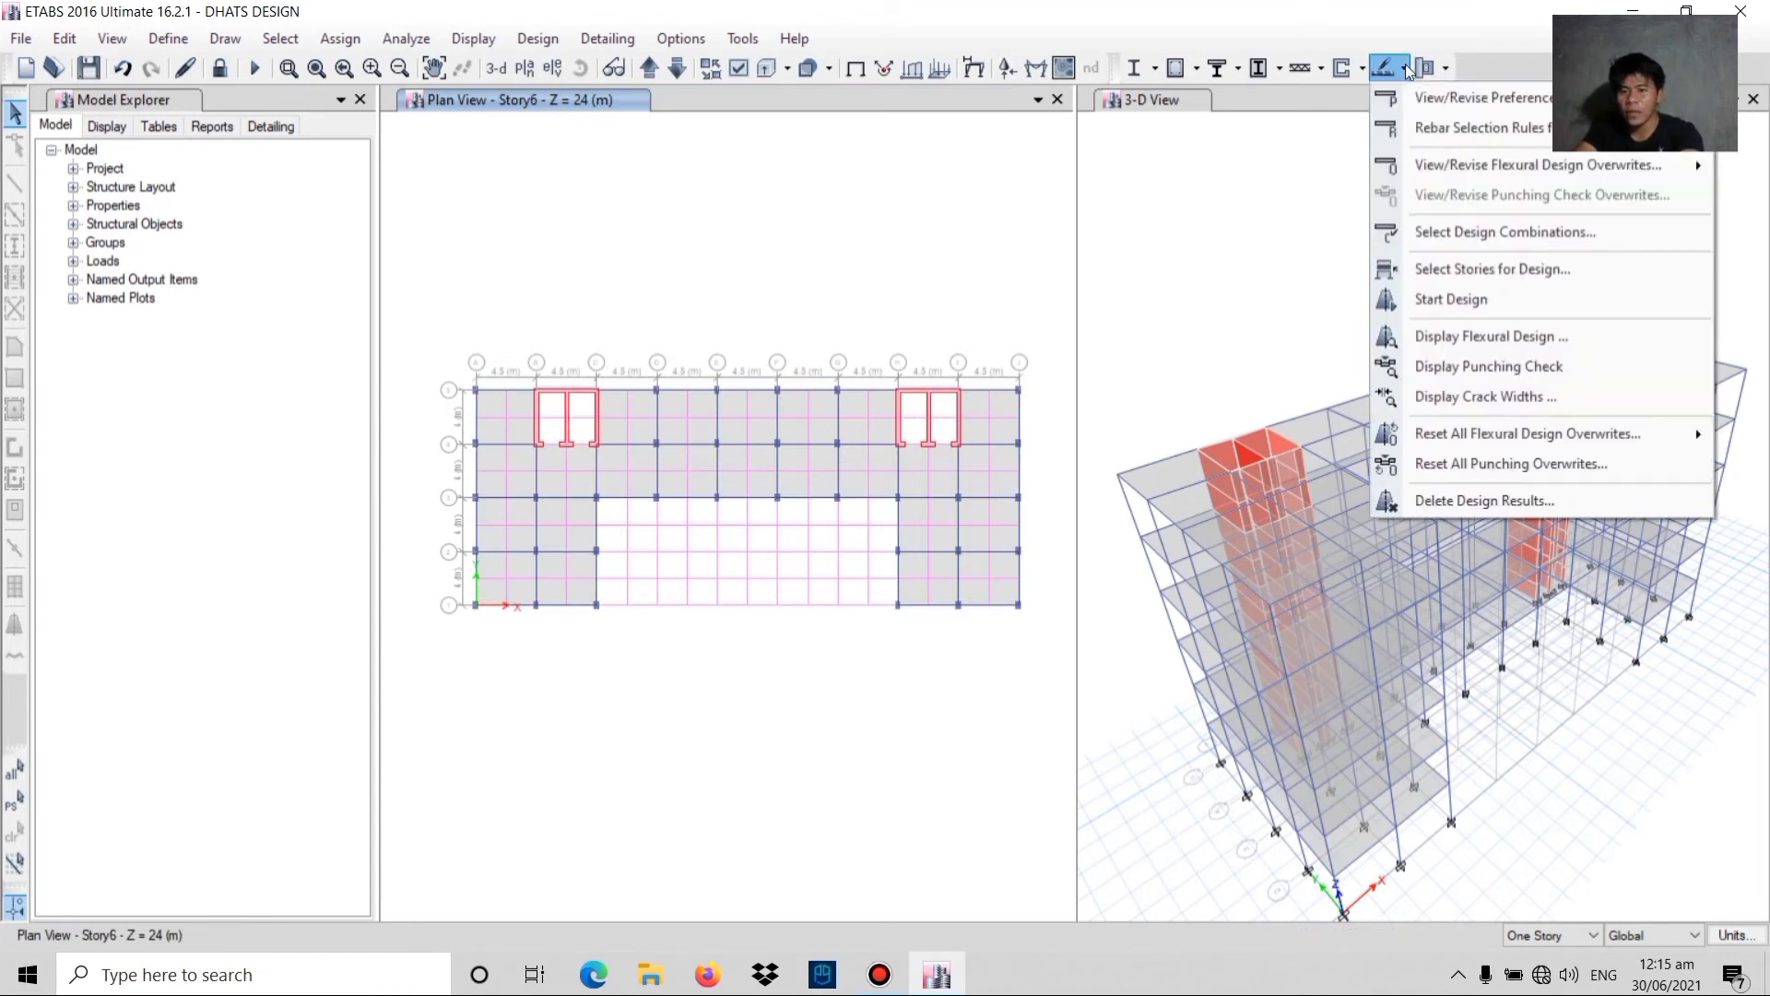
left_click(1474, 368)
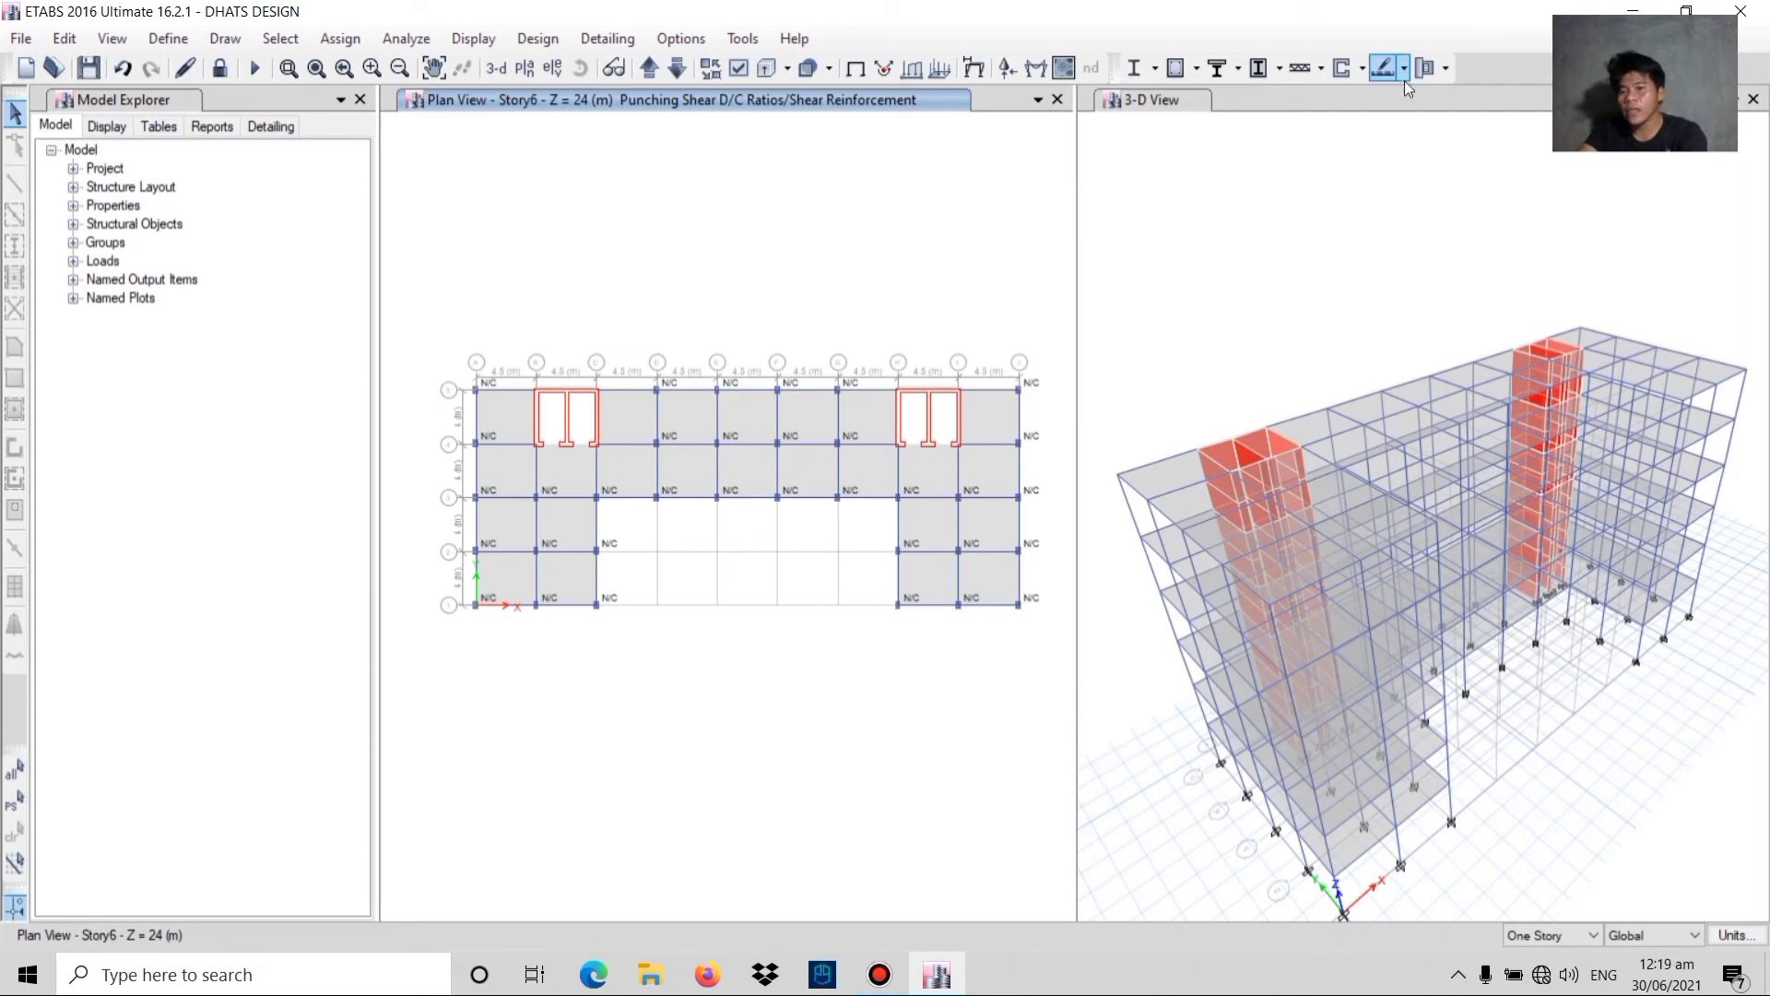
- Open the flexural slab design display settings, include strip Layer B with Layer A, and turn off the reinforcing envelope diagram
left_click(1404, 74)
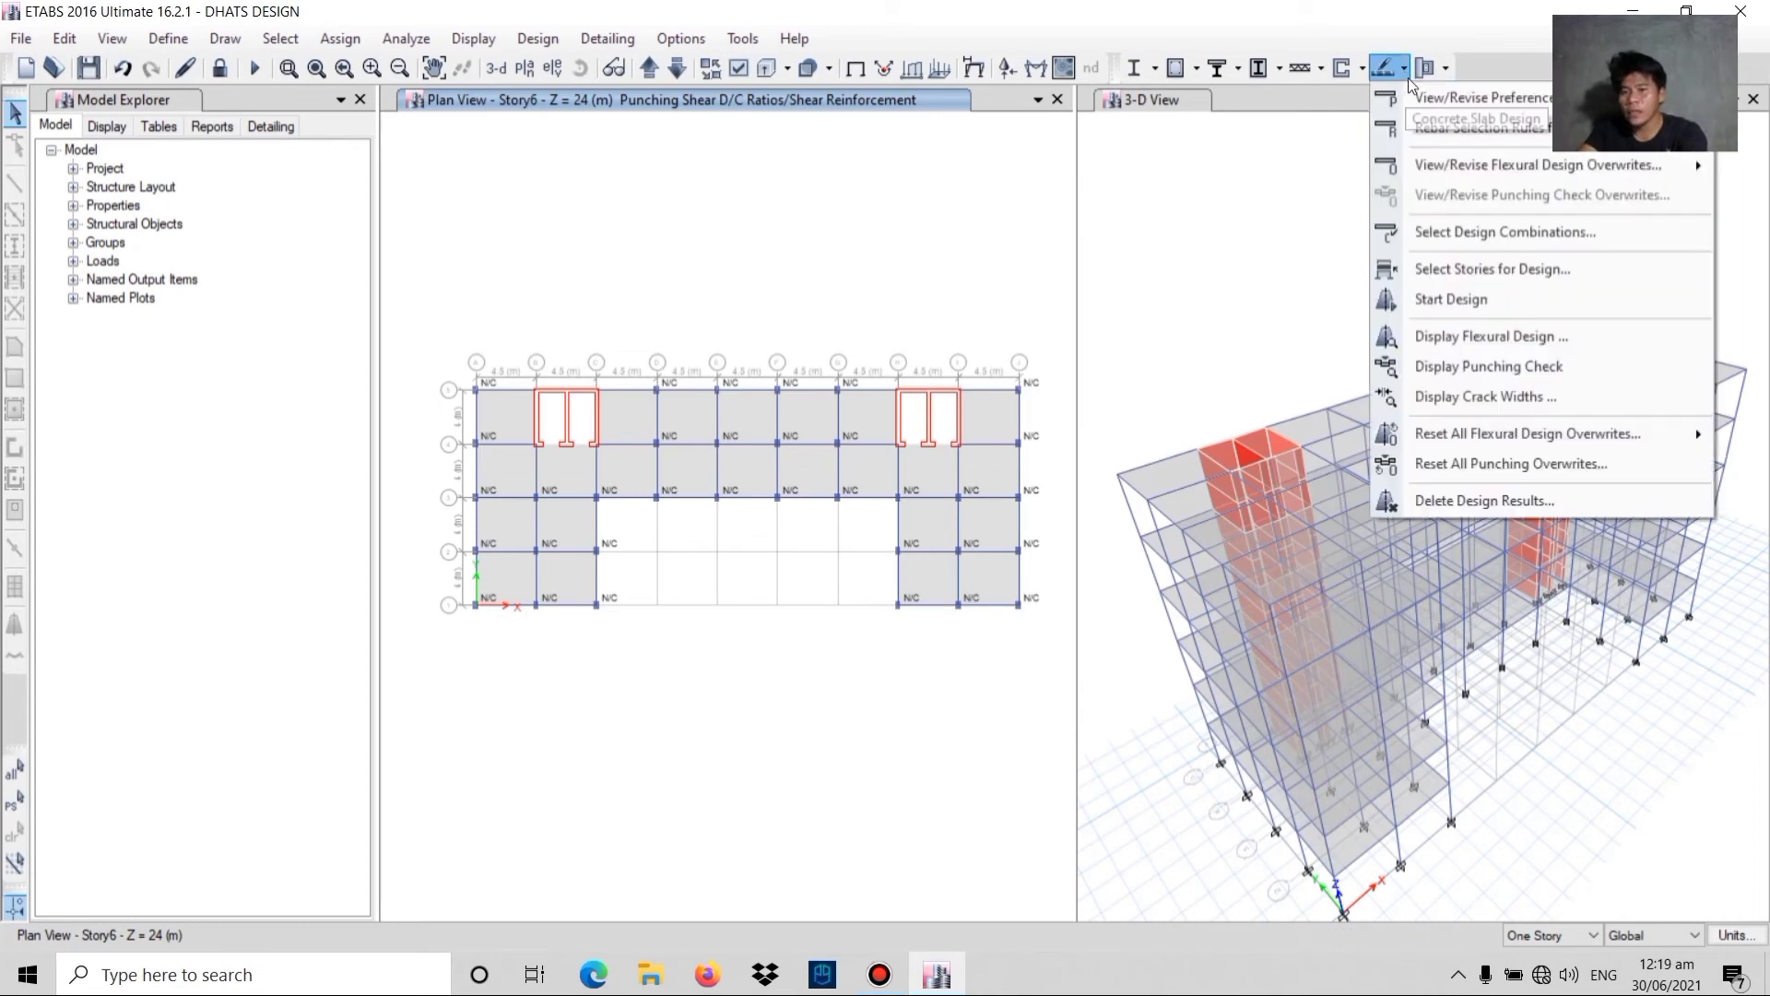
left_click(1467, 335)
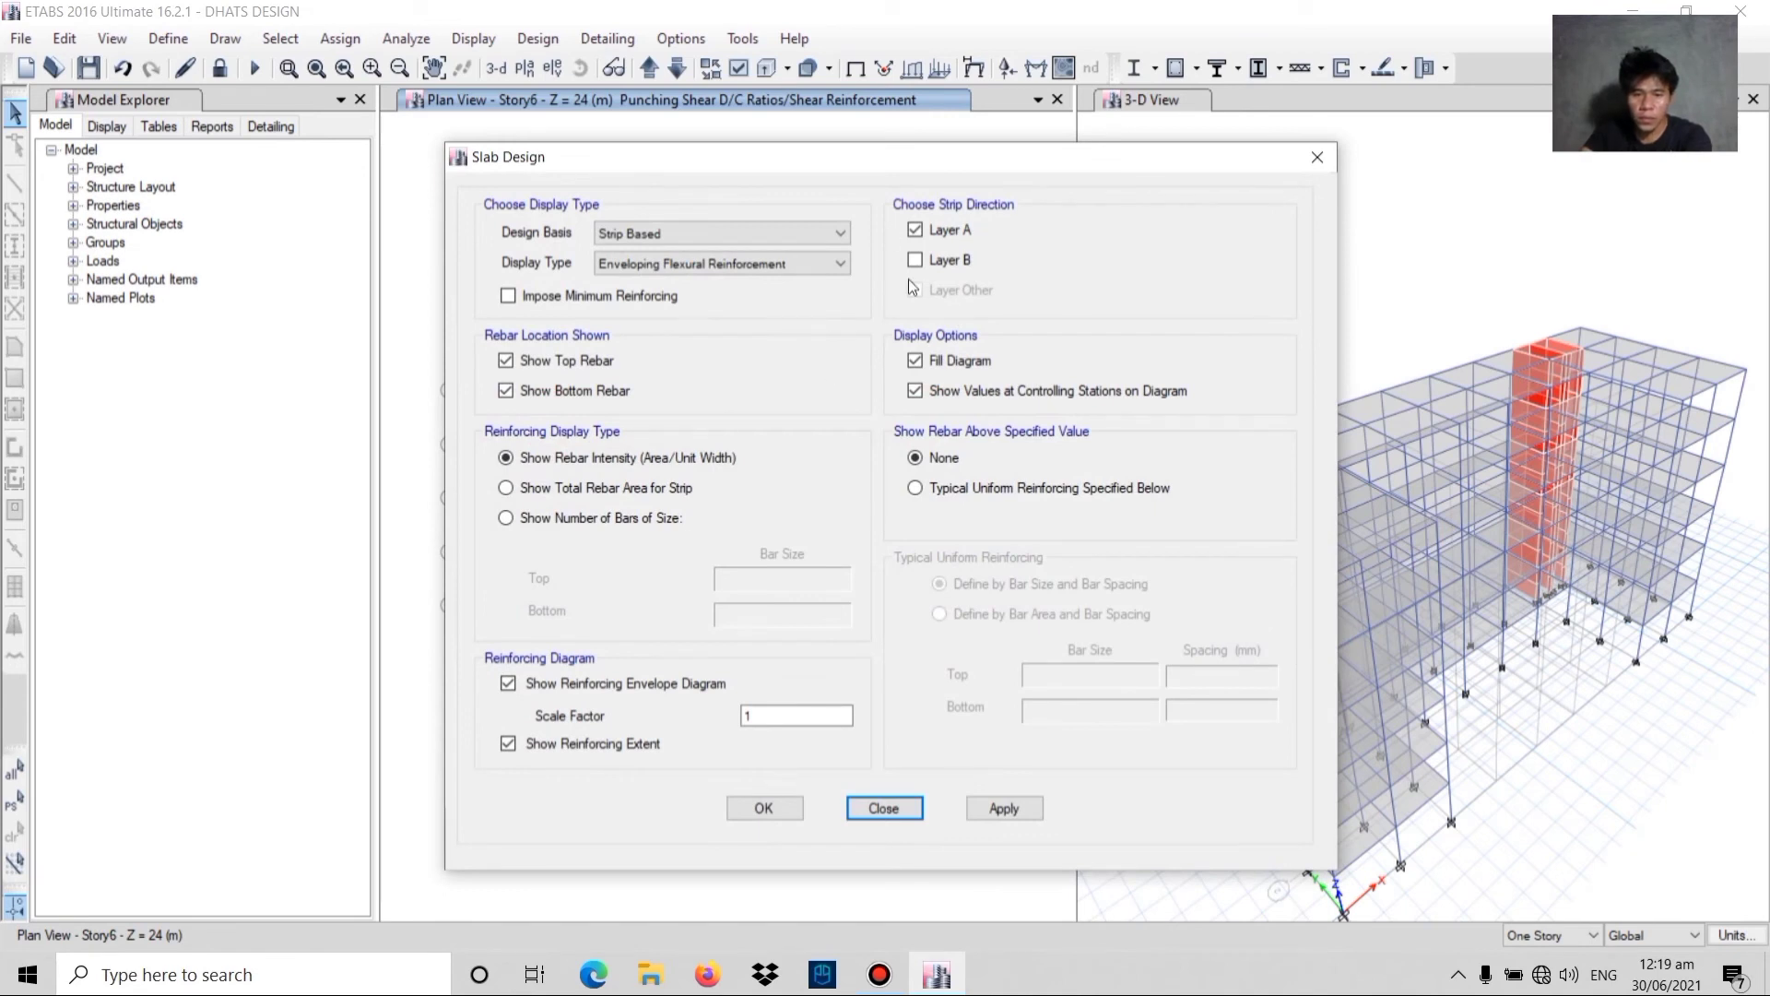
left_click(915, 261)
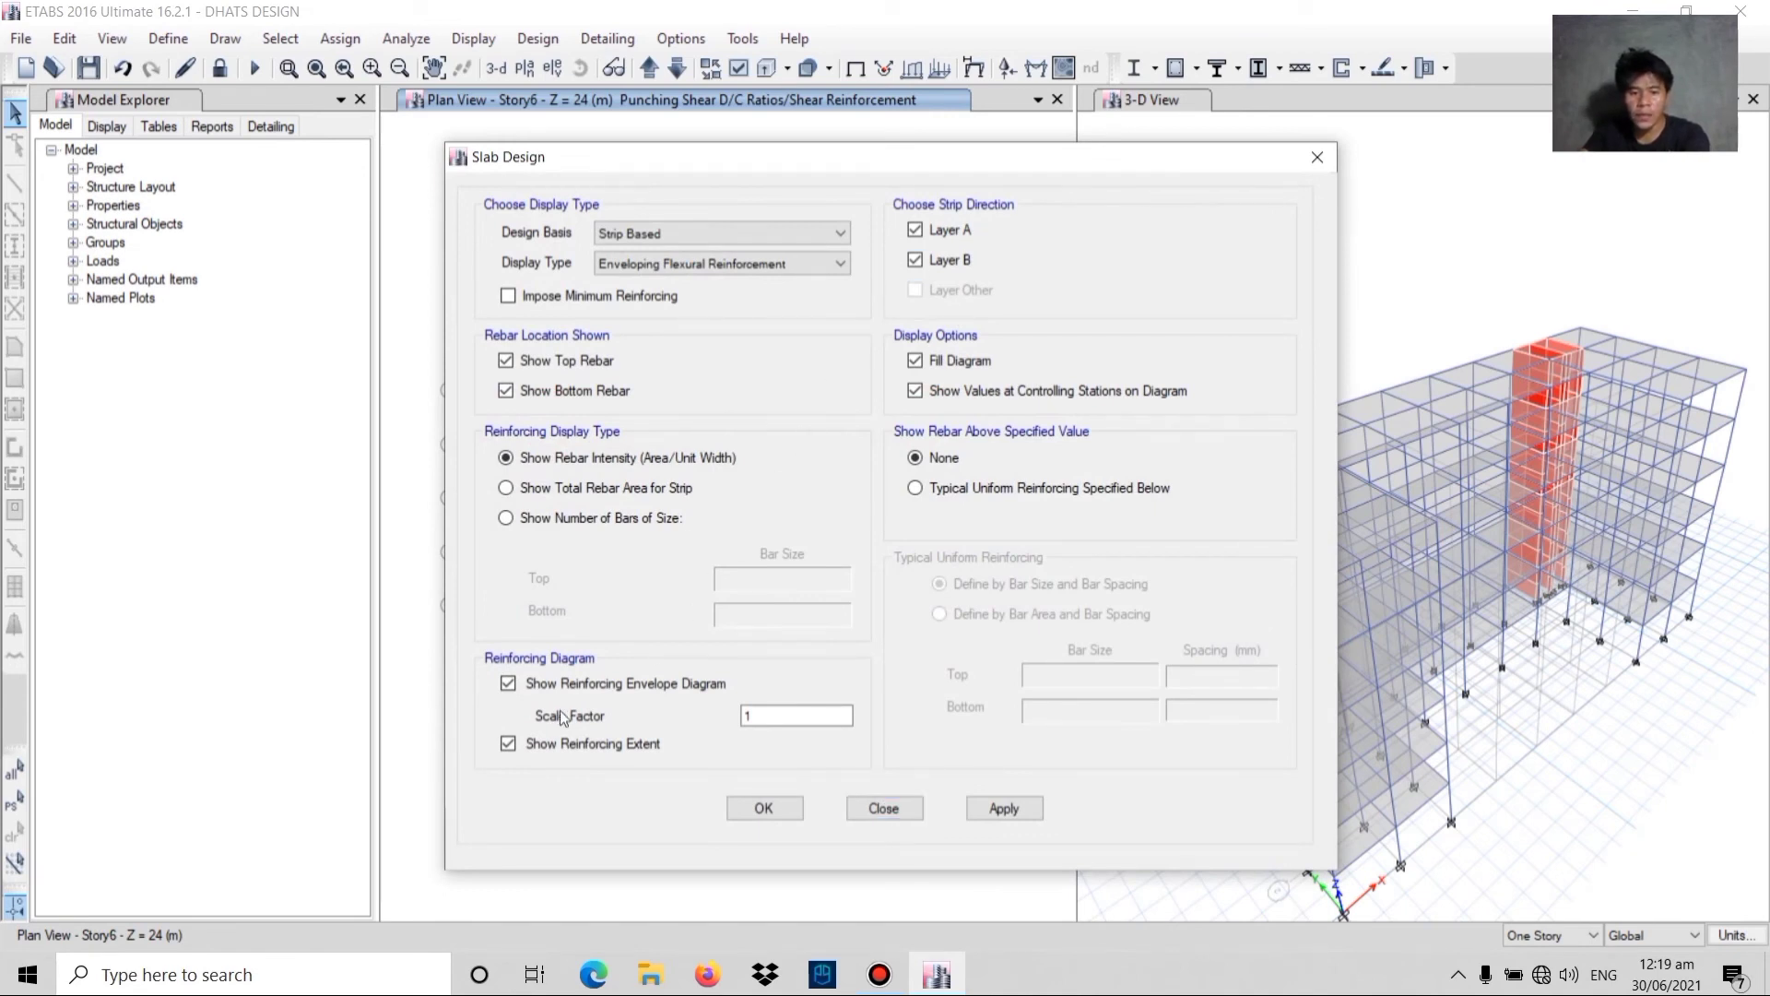
left_click(507, 687)
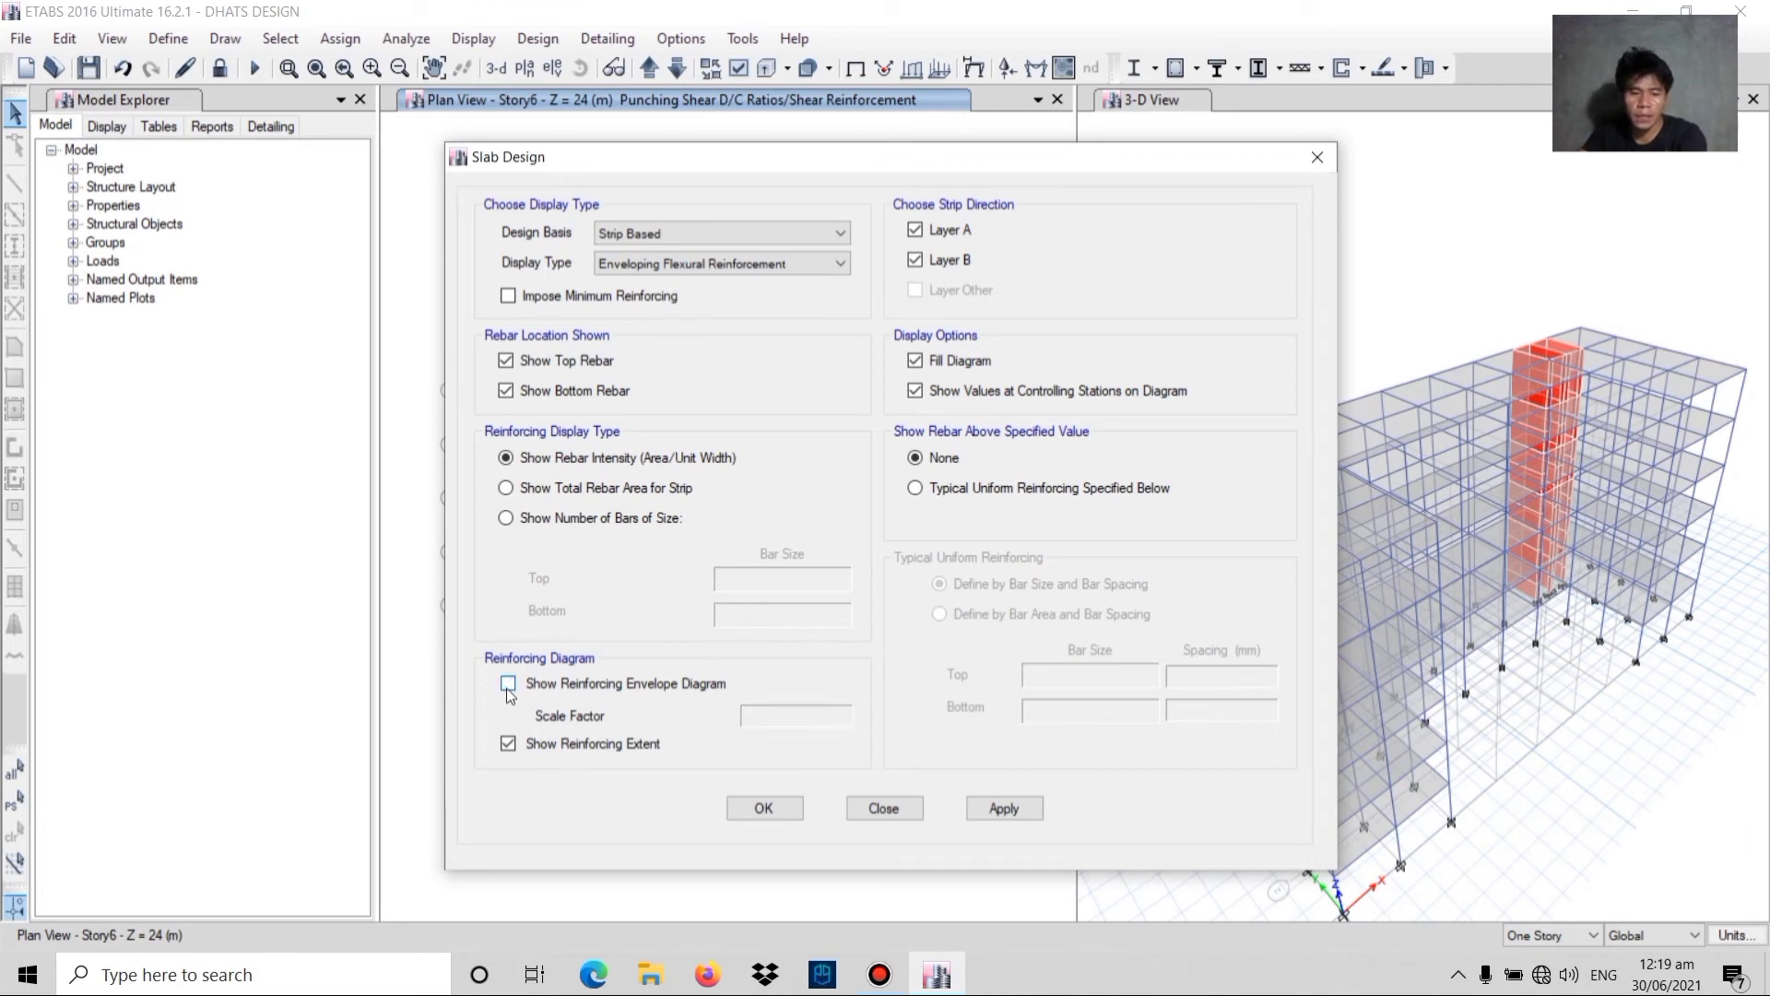
- Show strip reinforcement as number of bars, using bar size 16 for top and bottom, and apply it to the plan
left_click(506, 519)
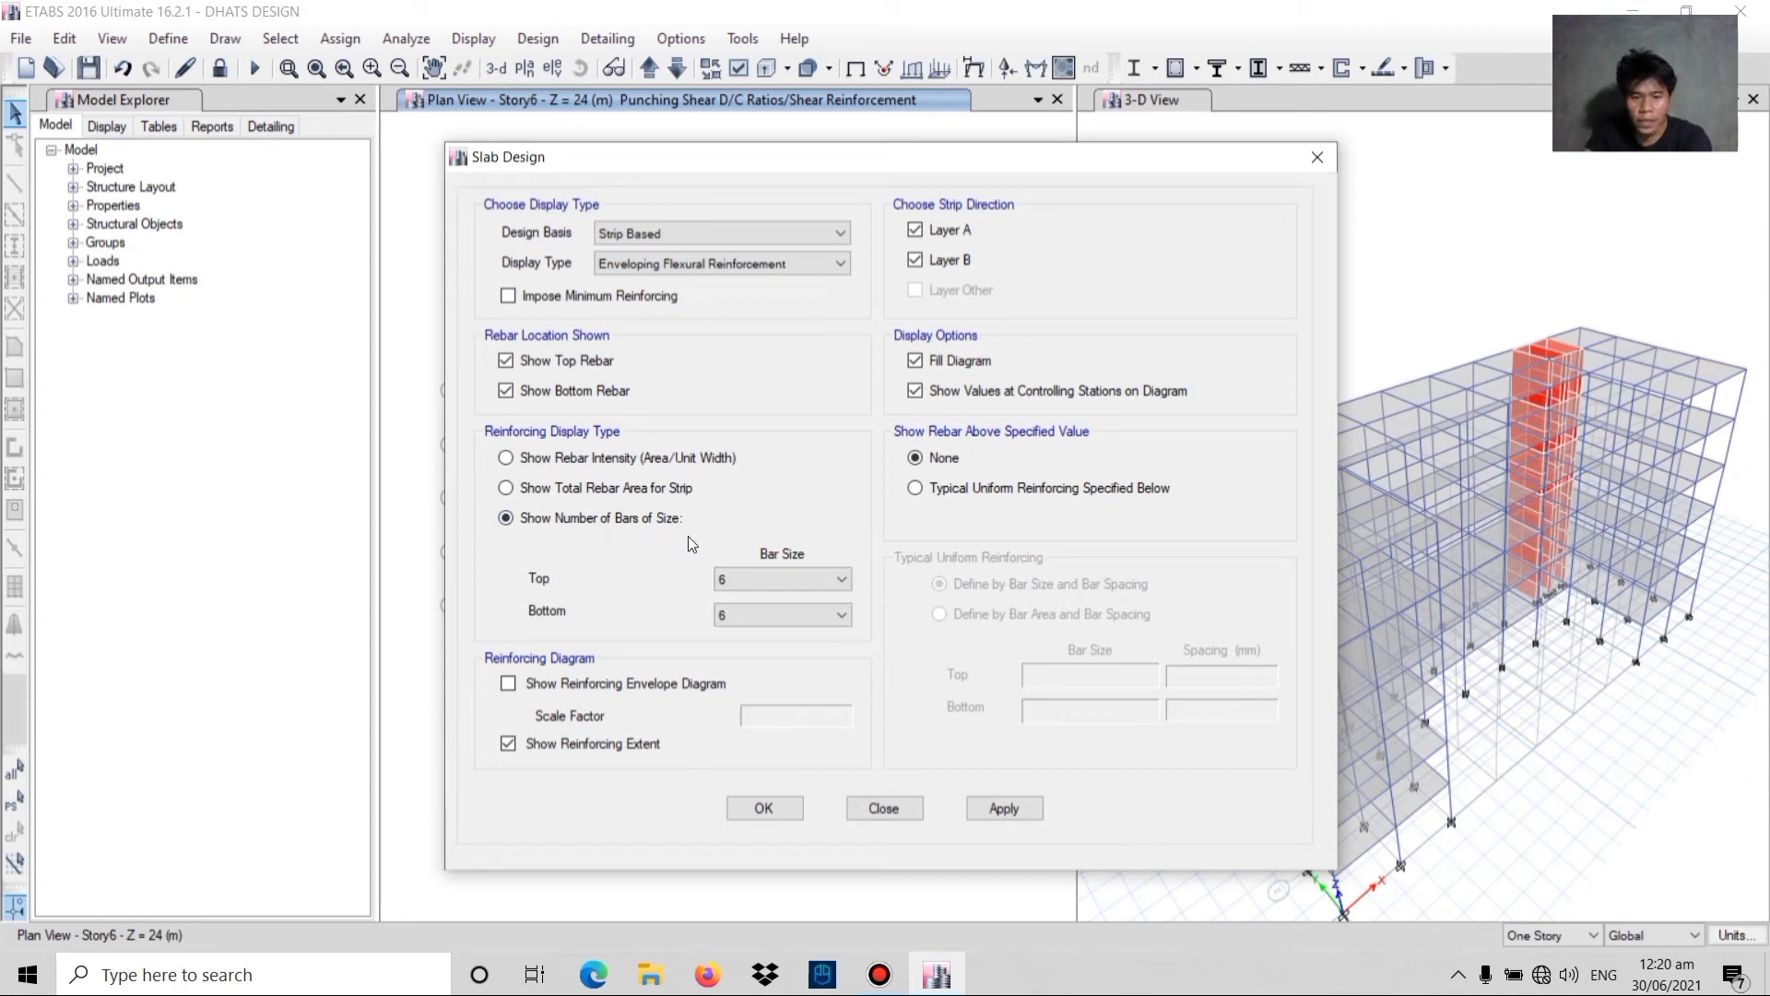
left_click(745, 581)
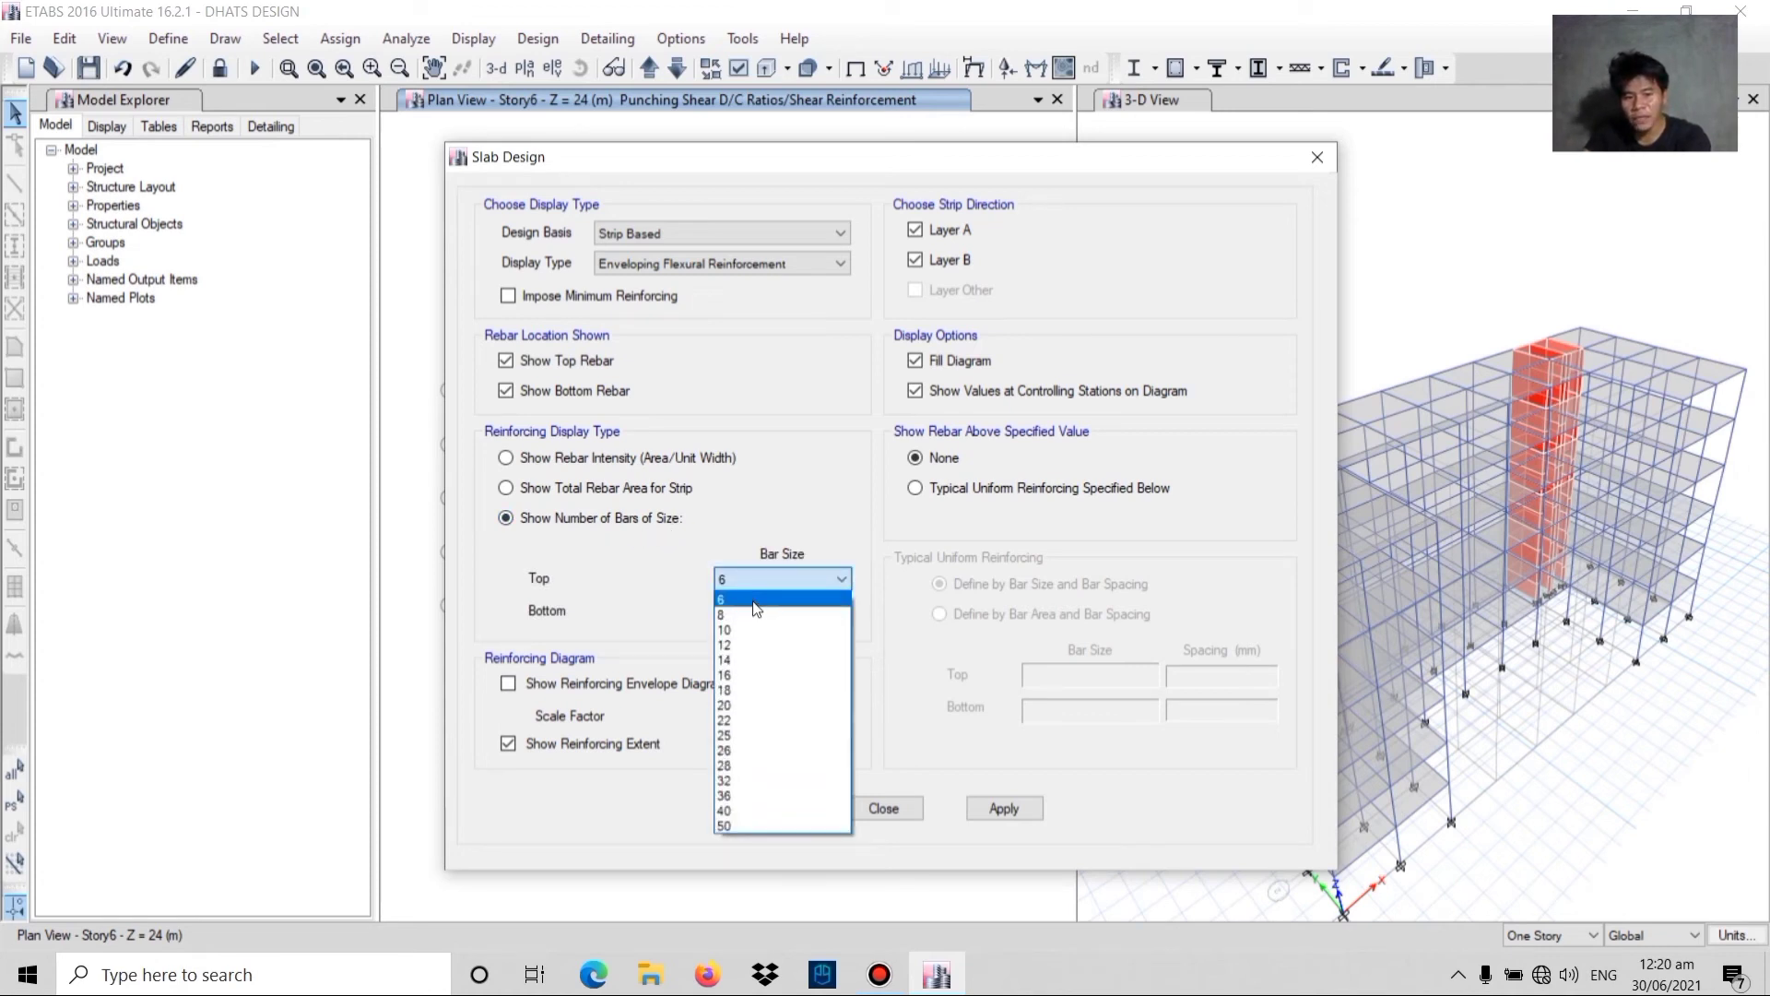
left_click(729, 676)
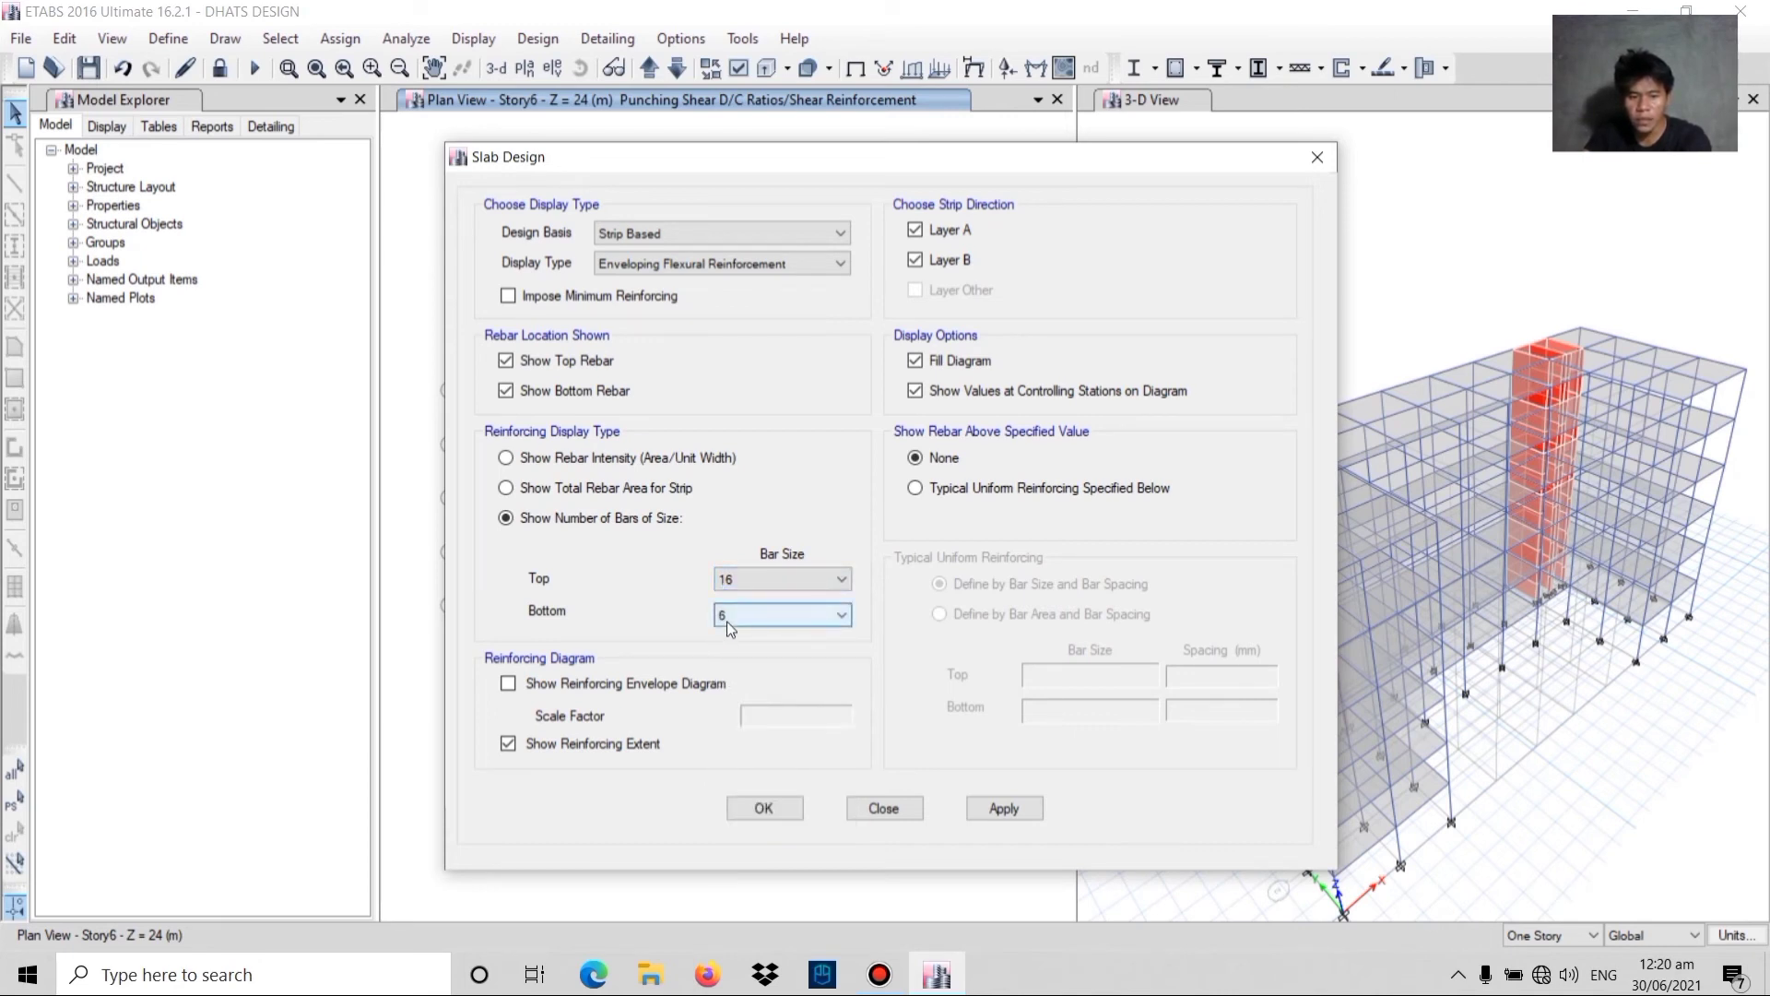
left_click(729, 614)
left_click(727, 710)
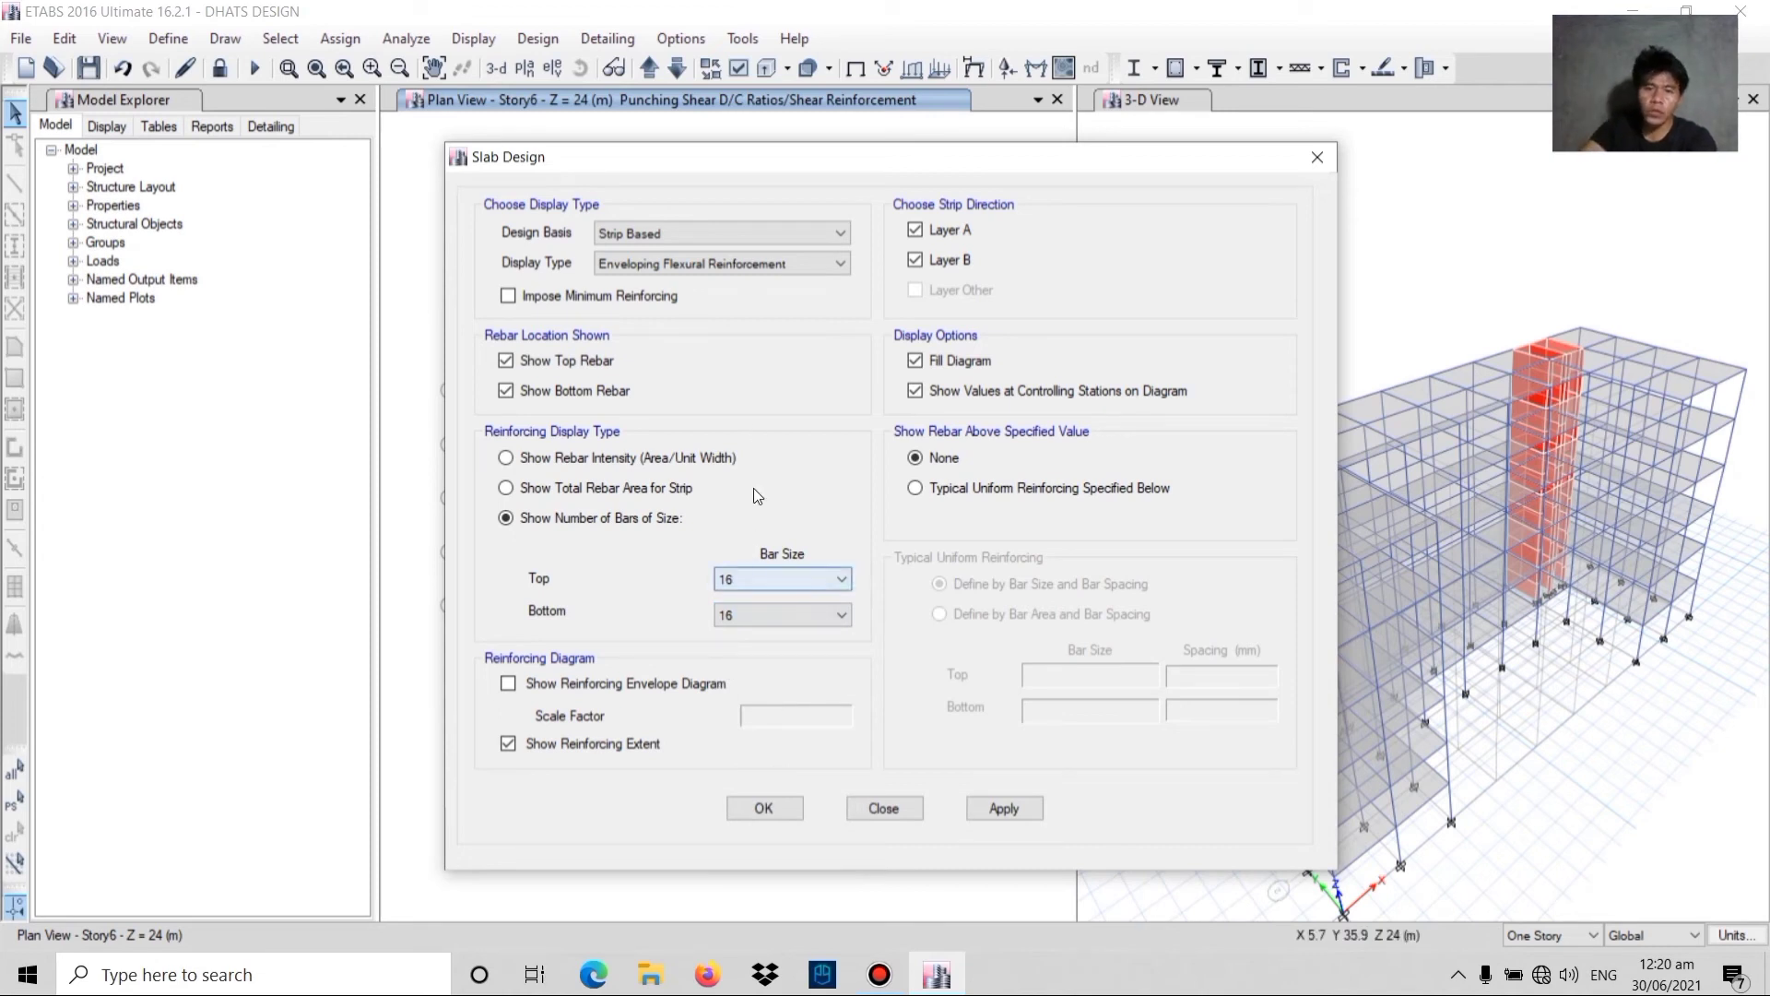
left_click(994, 811)
left_click(784, 809)
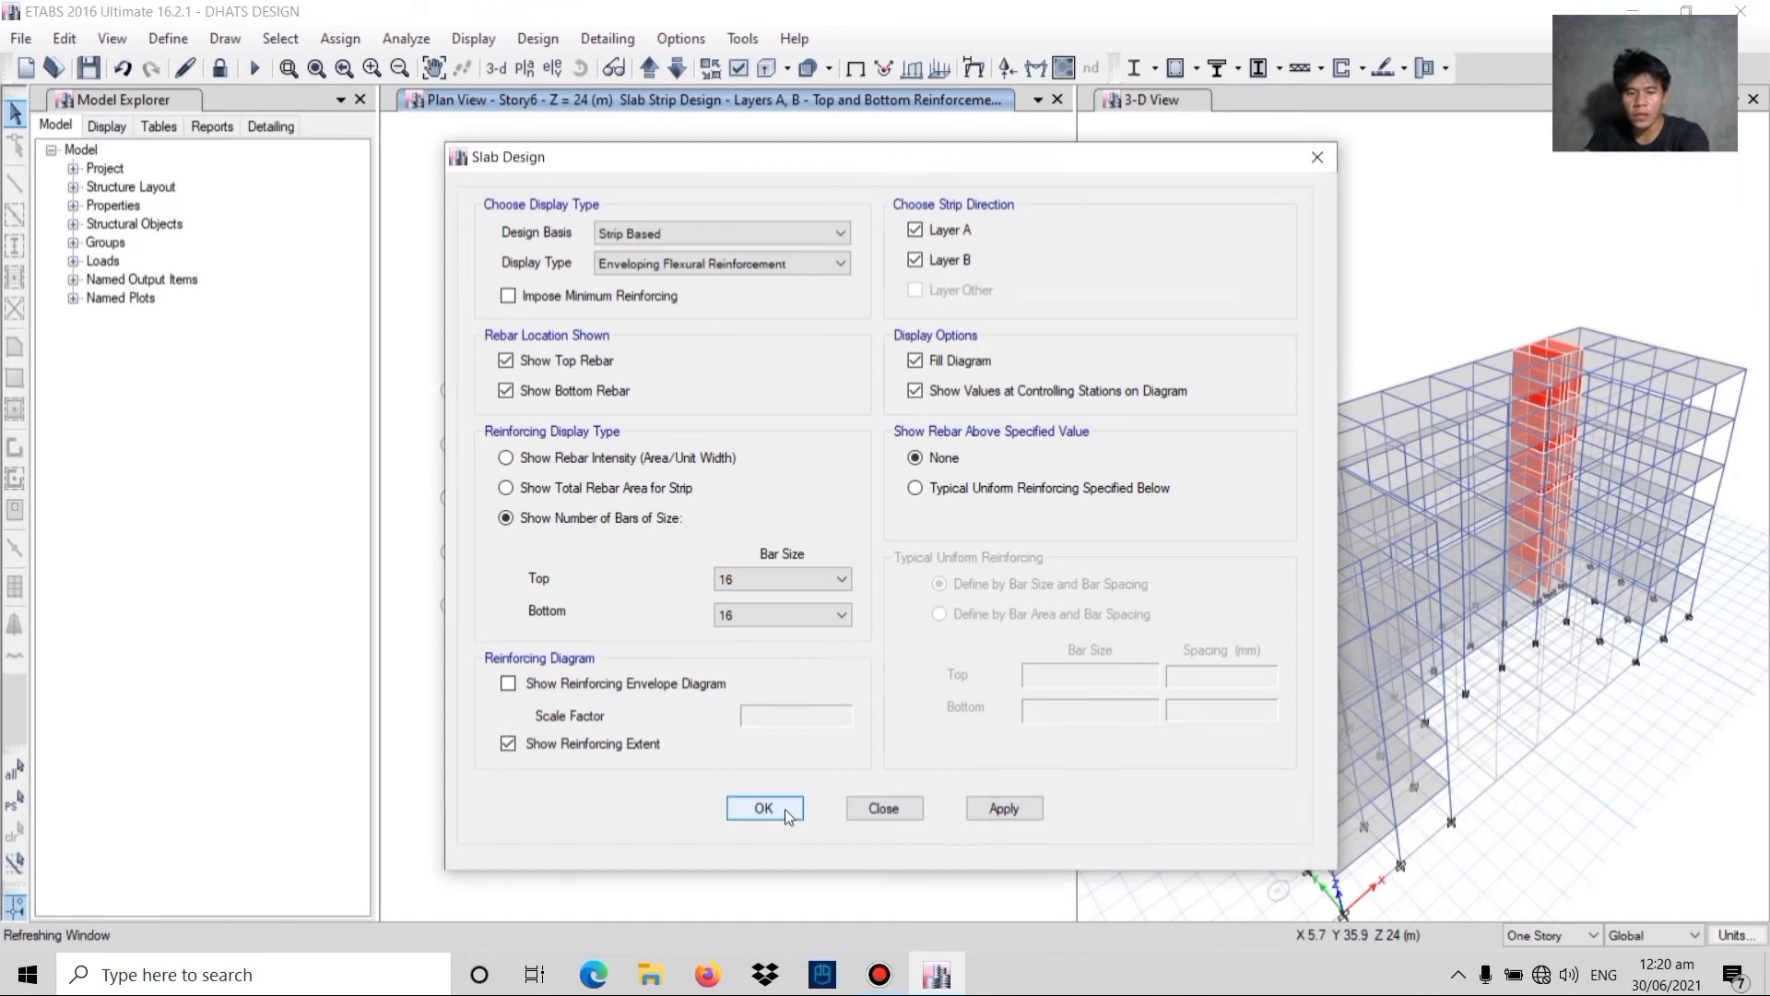
- Examine the size 16 top and bottom bar counts on the Story6 slab strips around grids A to C
scroll(747, 513, "up", 8)
scroll(802, 565, "down", 4)
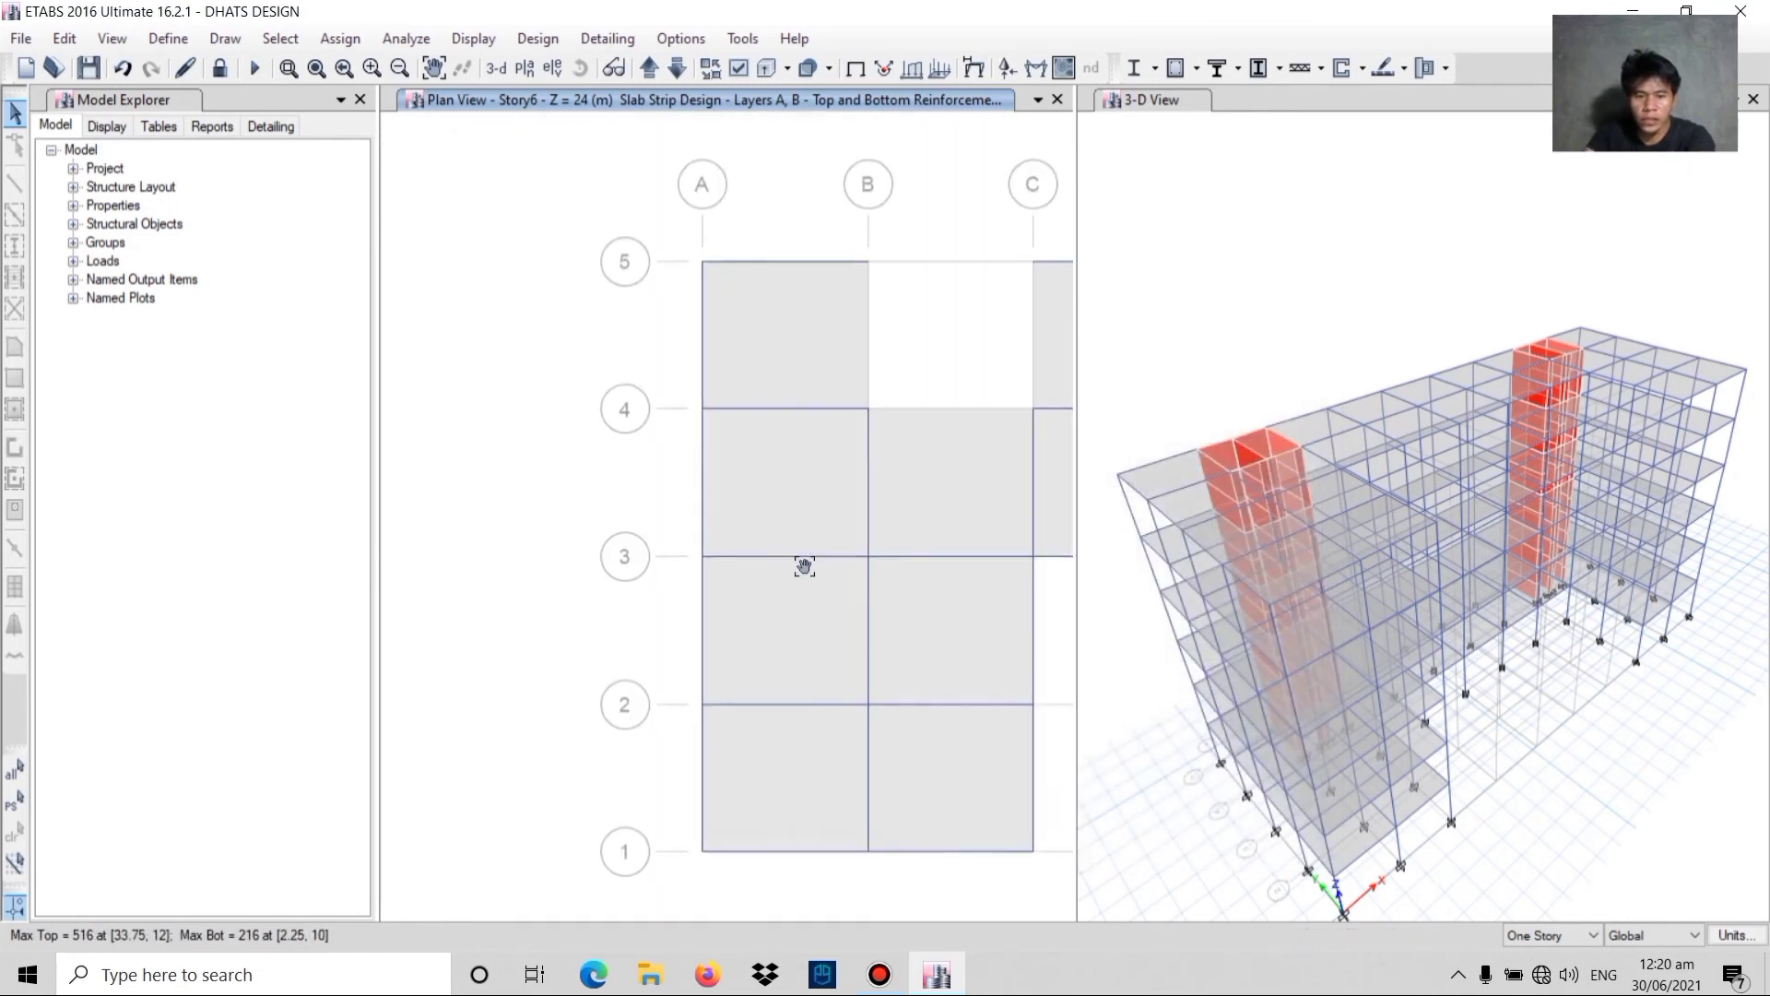
scroll(694, 590, "up", 3)
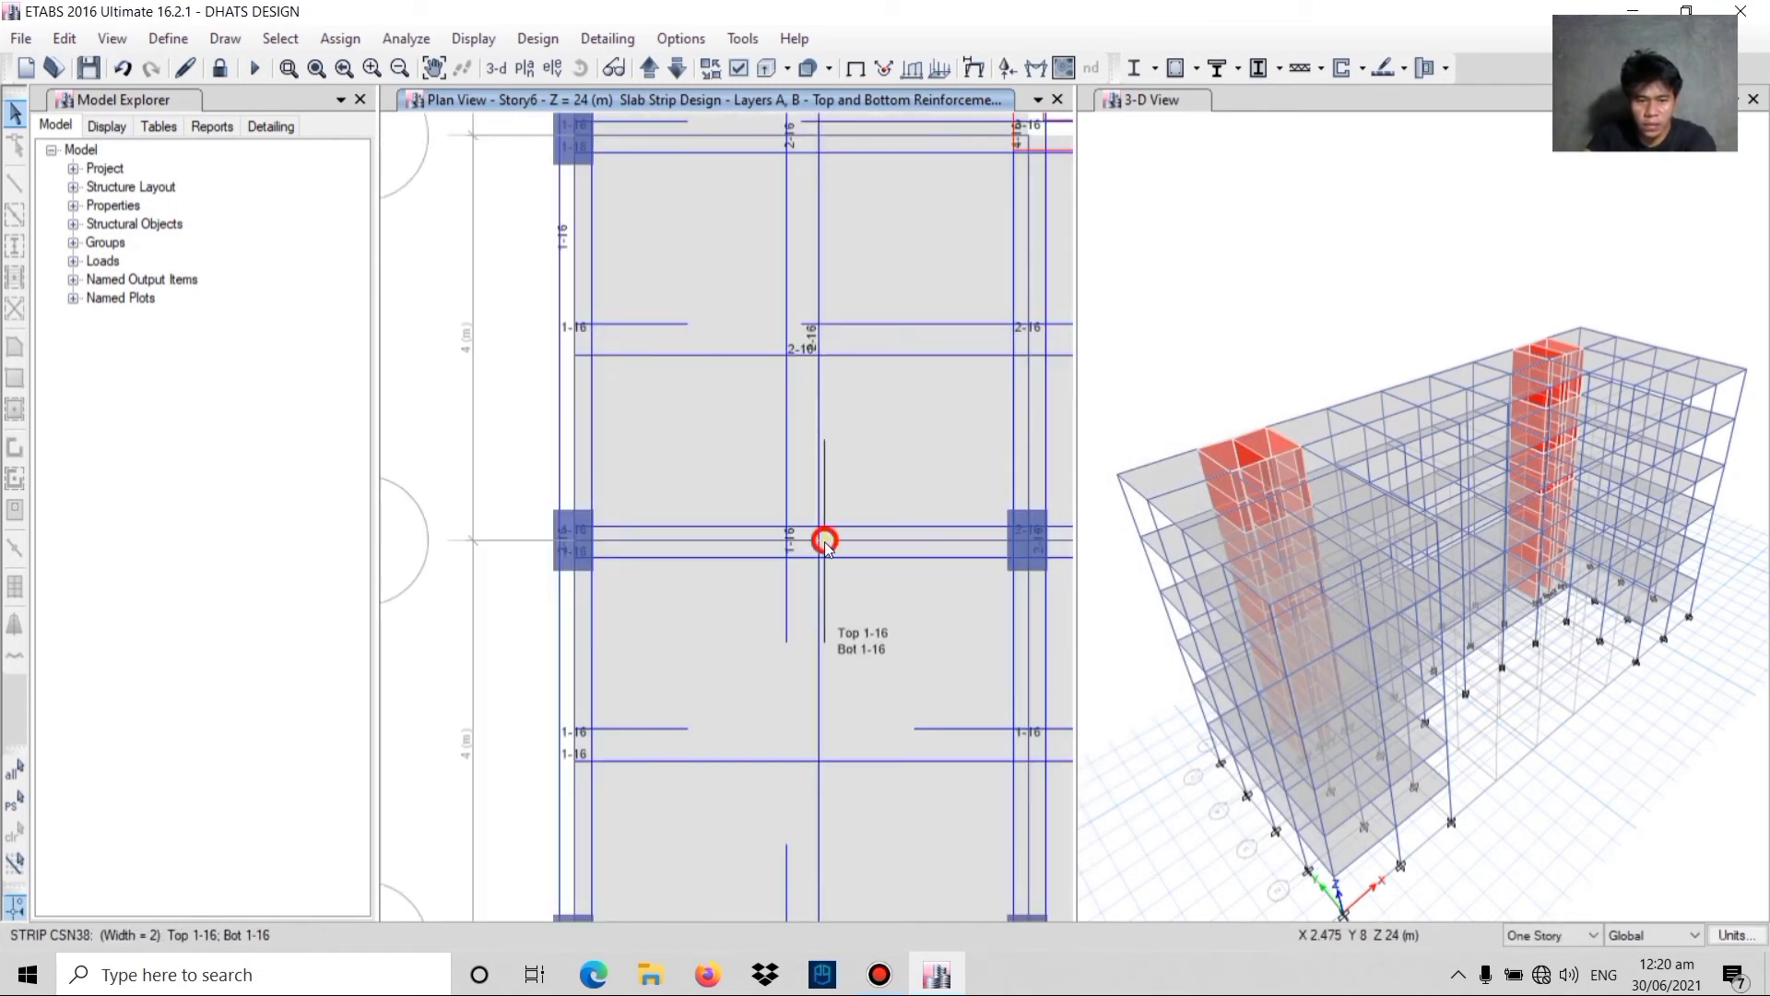
middle_click_drag(791, 388, 776, 431)
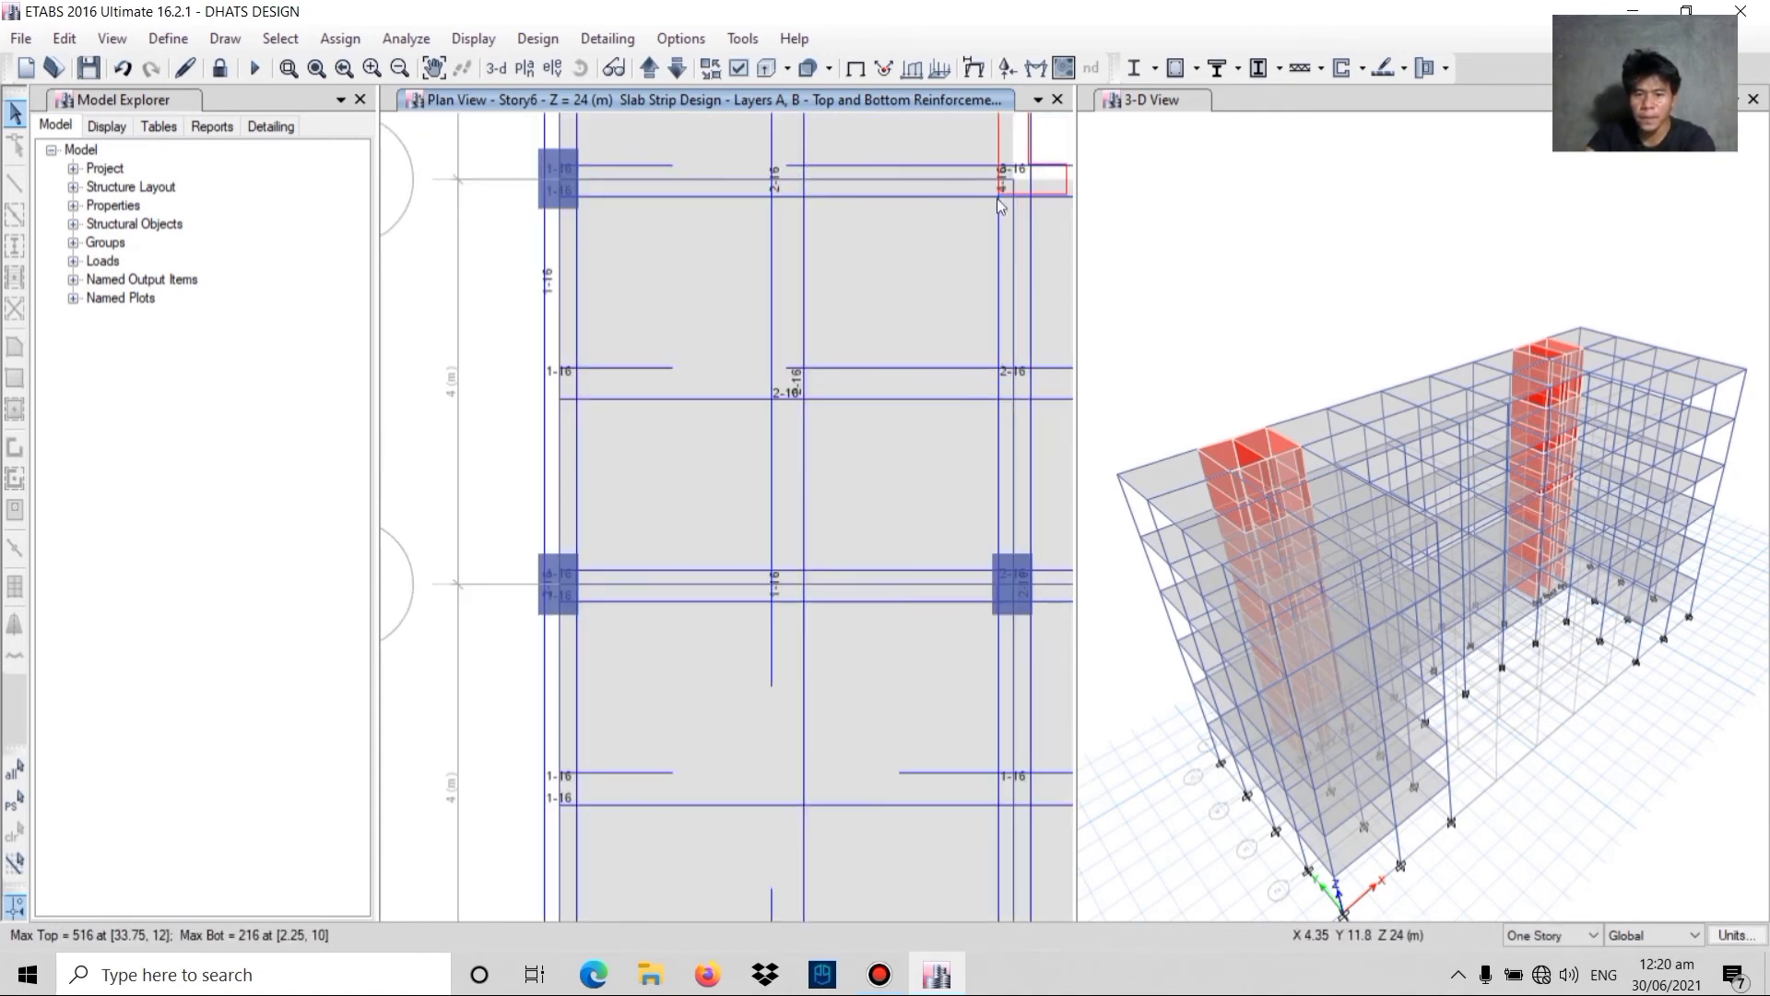
scroll(994, 197, "down", 3)
middle_click_drag(922, 267, 543, 336)
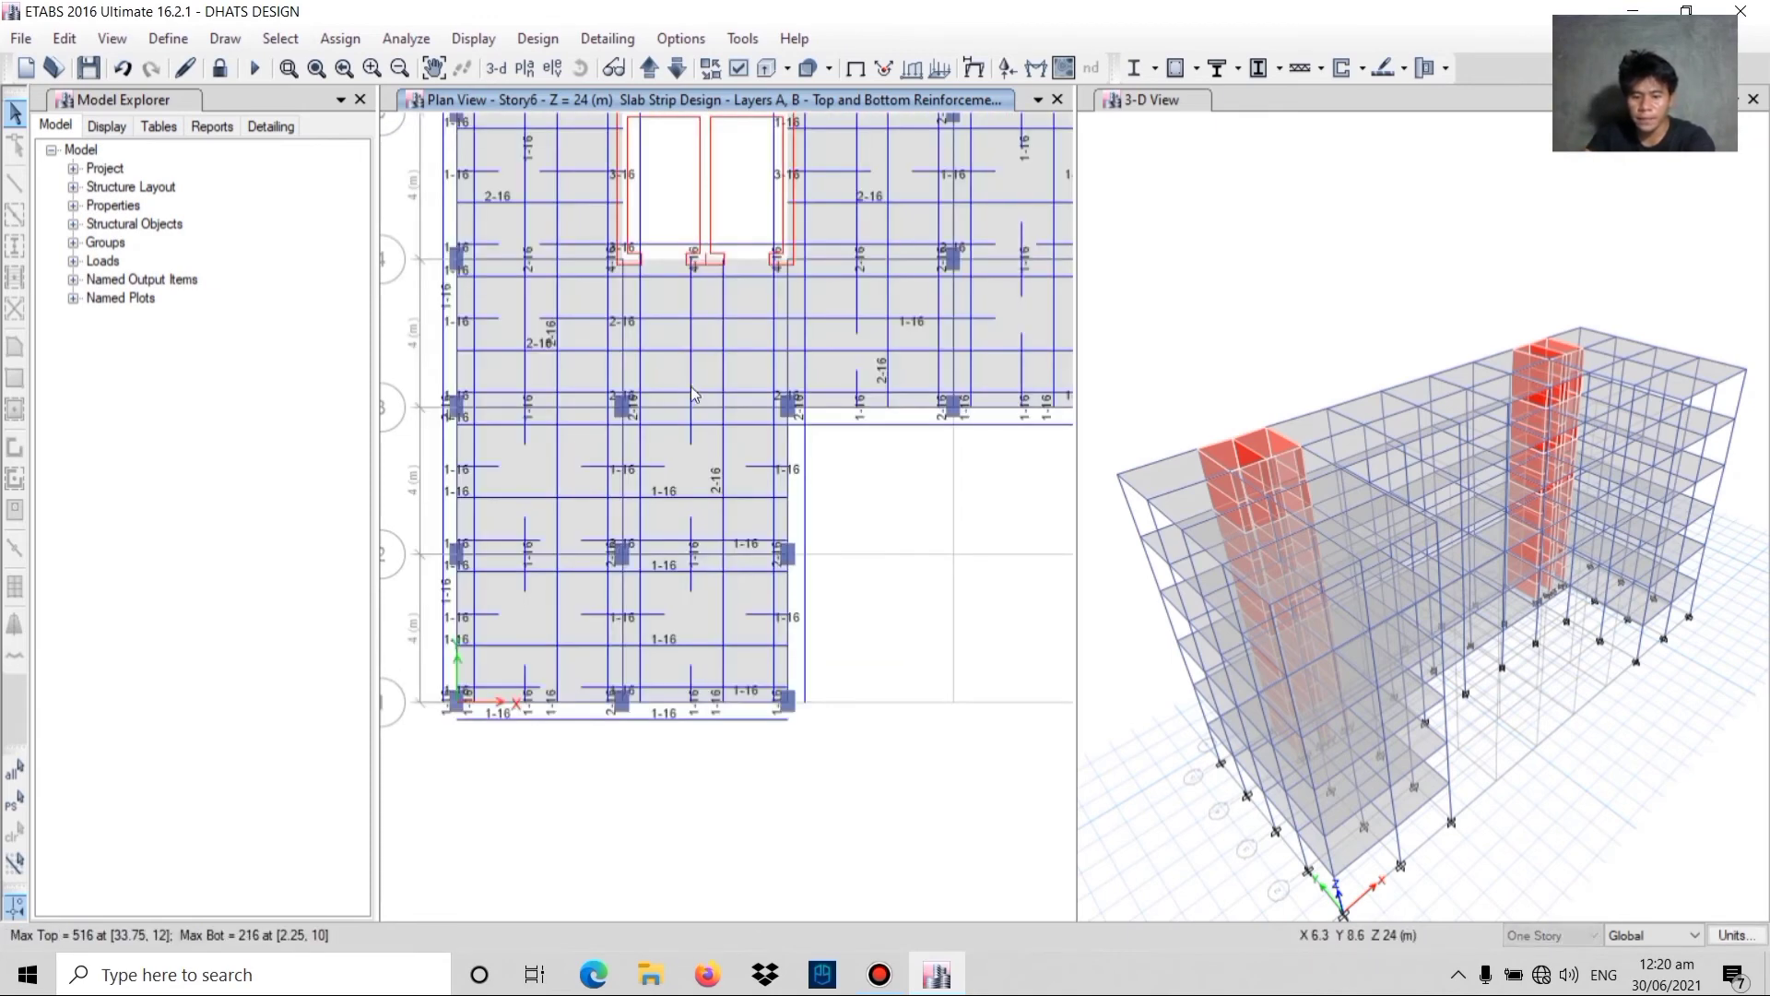
- Change the displayed flexural reinforcement to bar size 12 for both top and bottom bars
left_click(1385, 67)
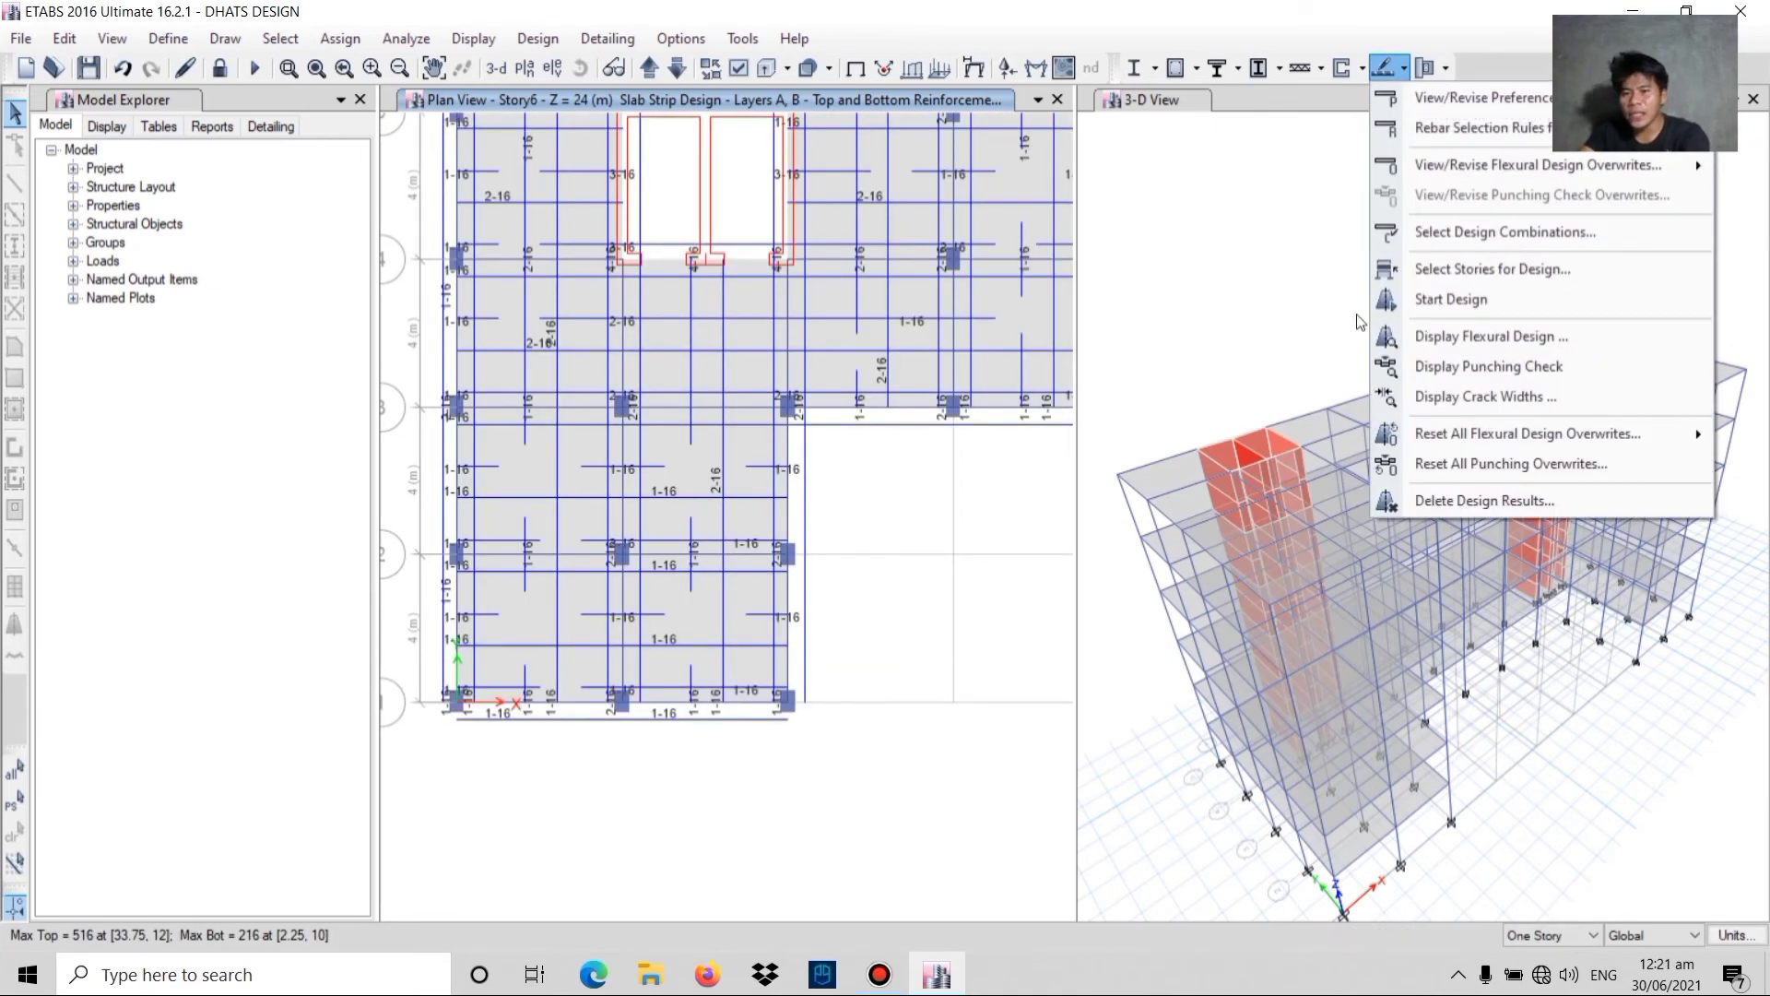
left_click(1435, 339)
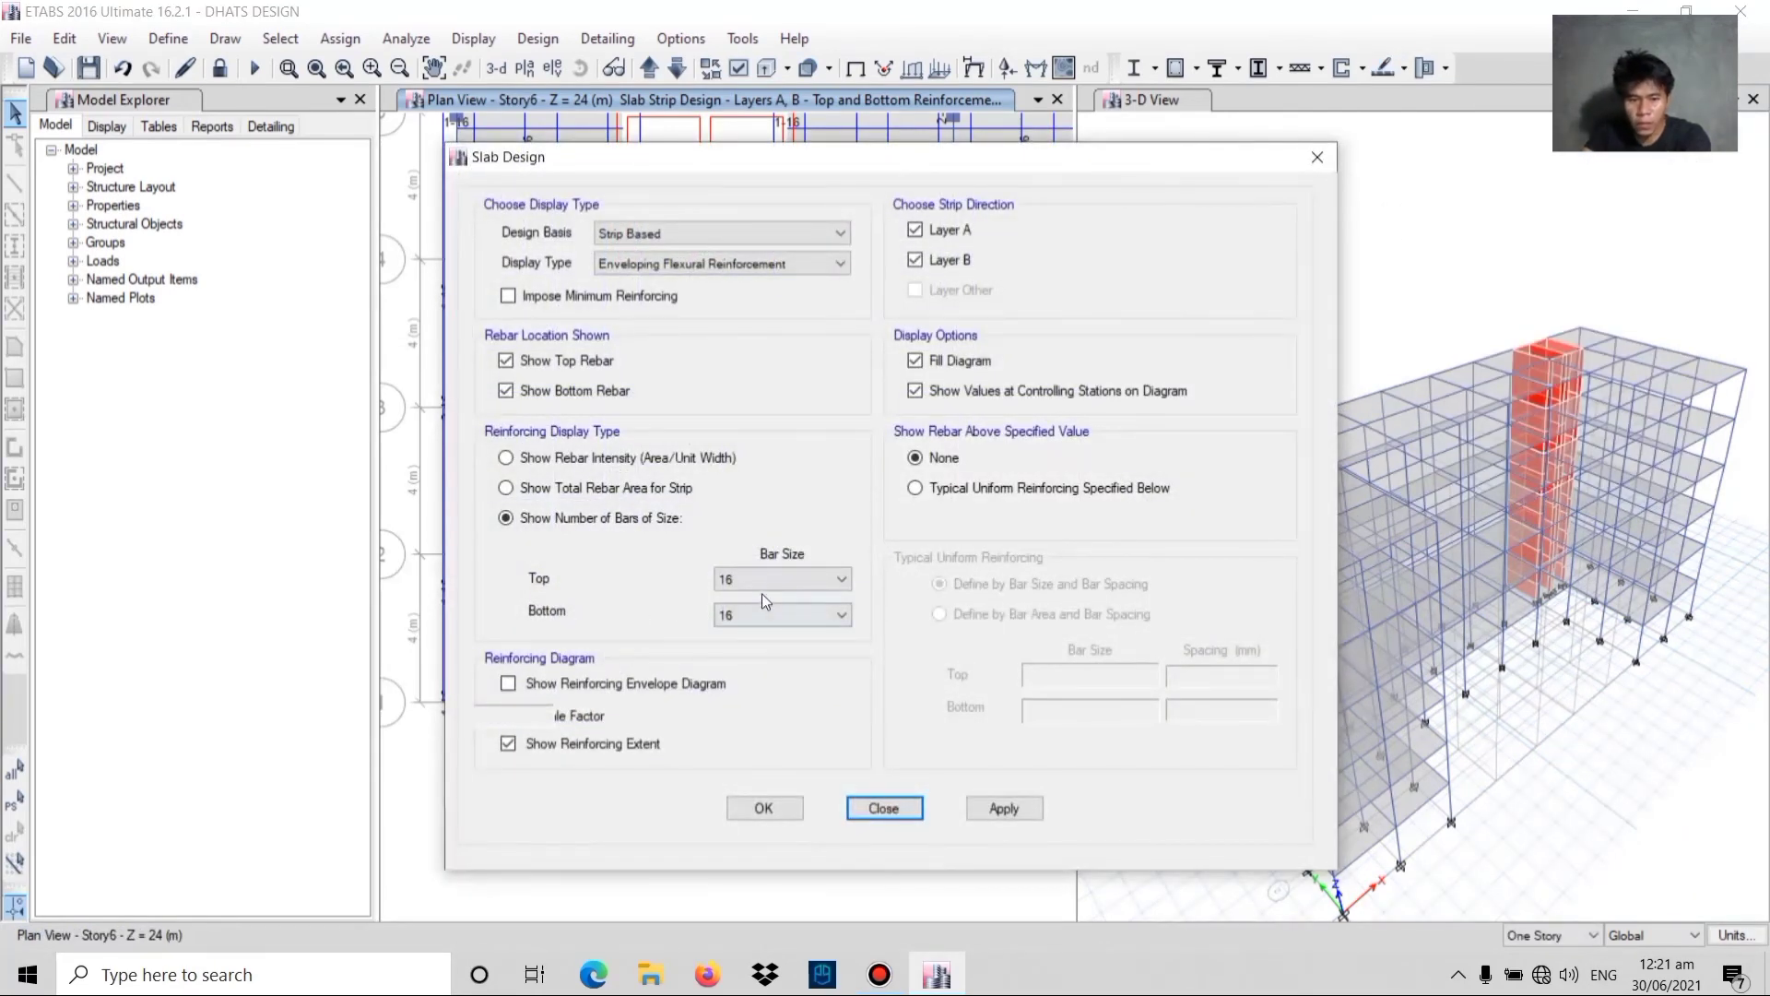
left_click(760, 579)
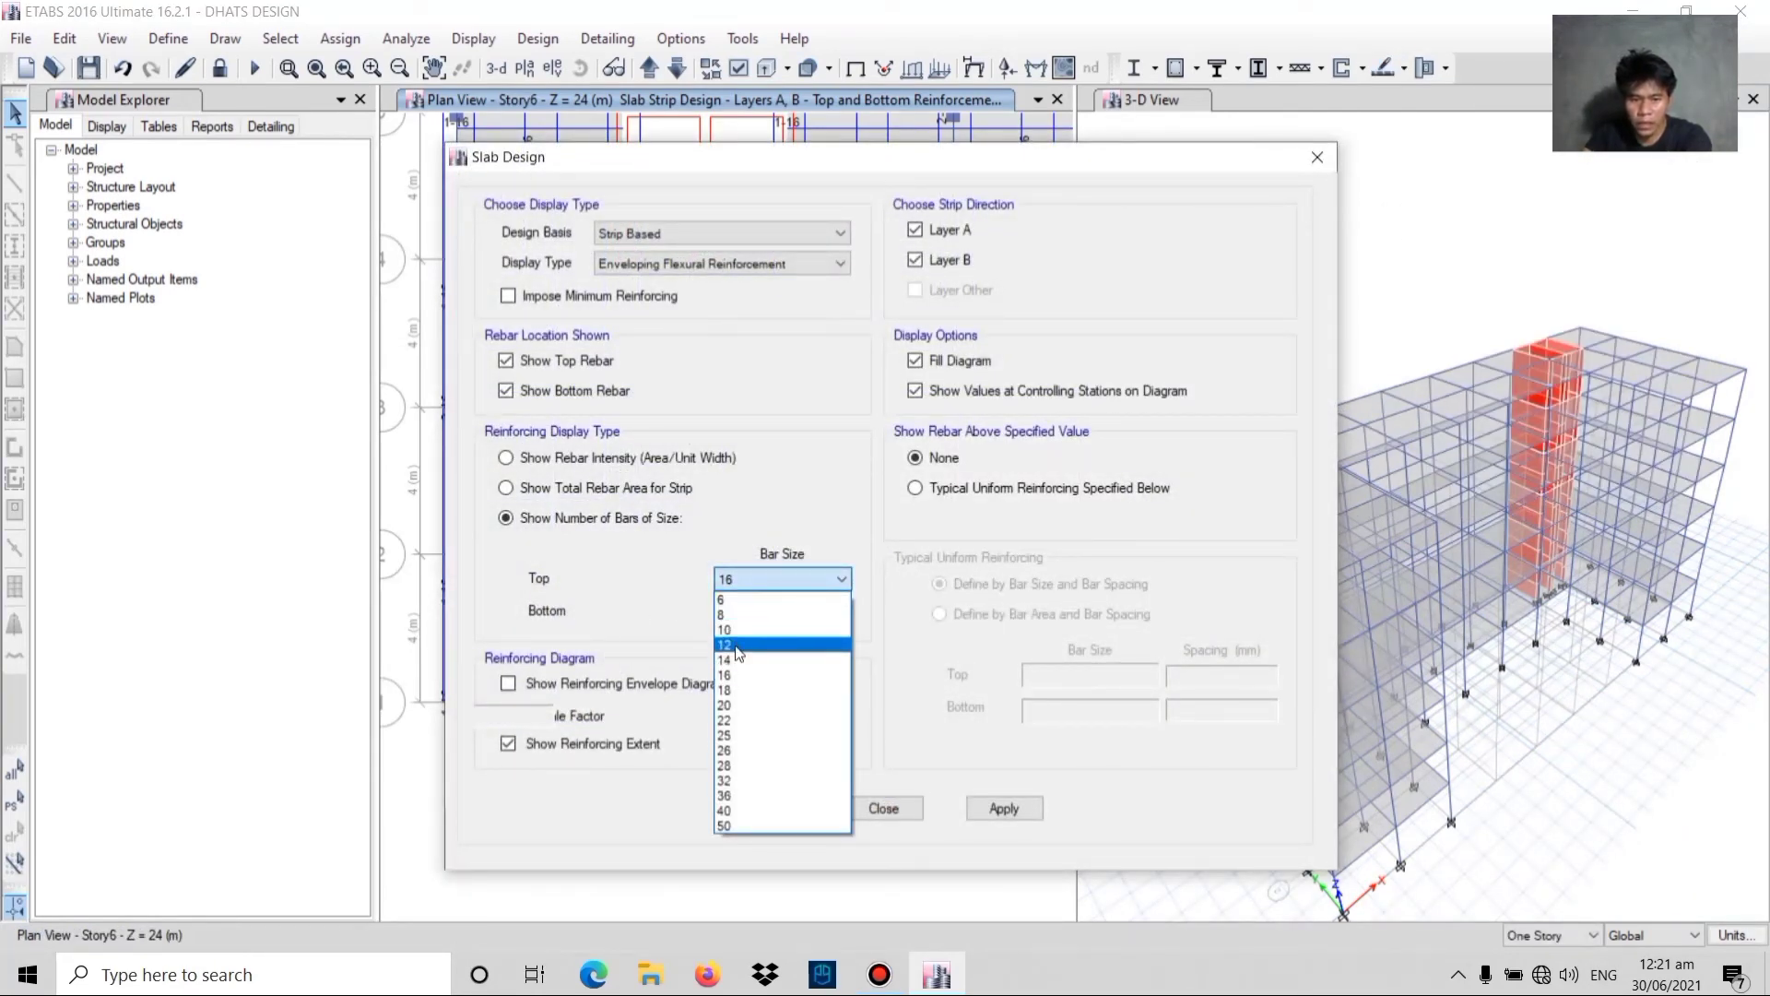
left_click(737, 648)
left_click(760, 612)
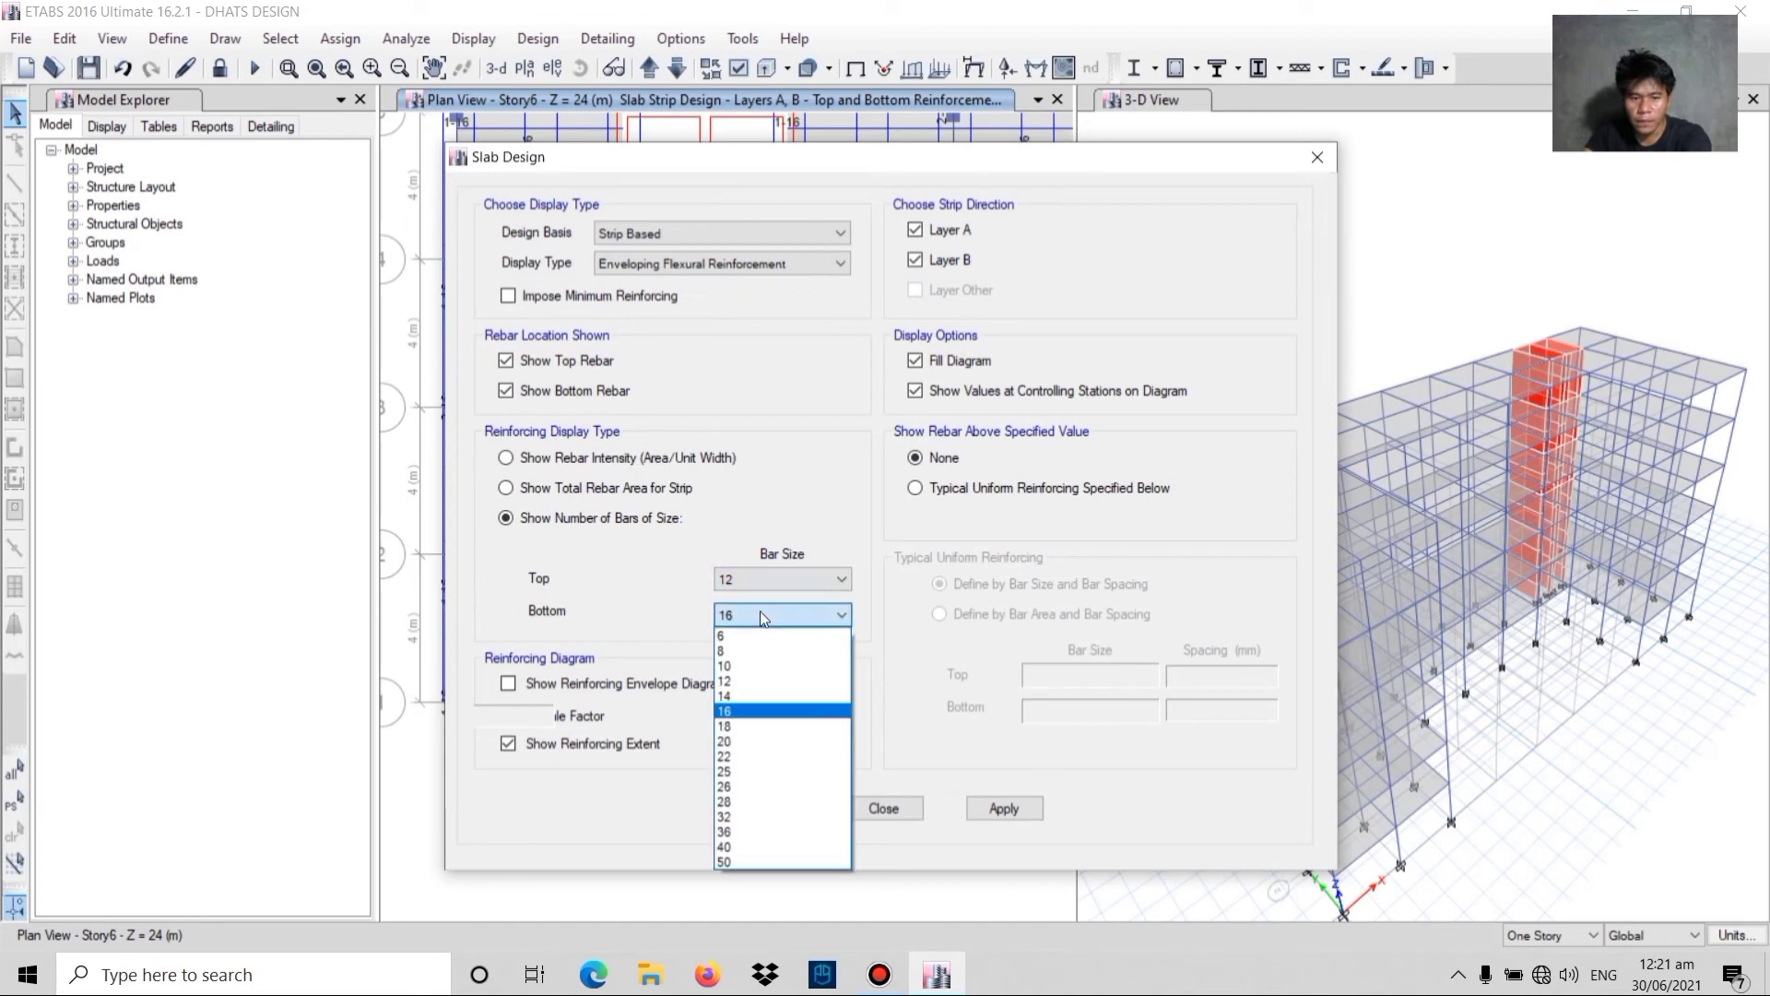
left_click(748, 681)
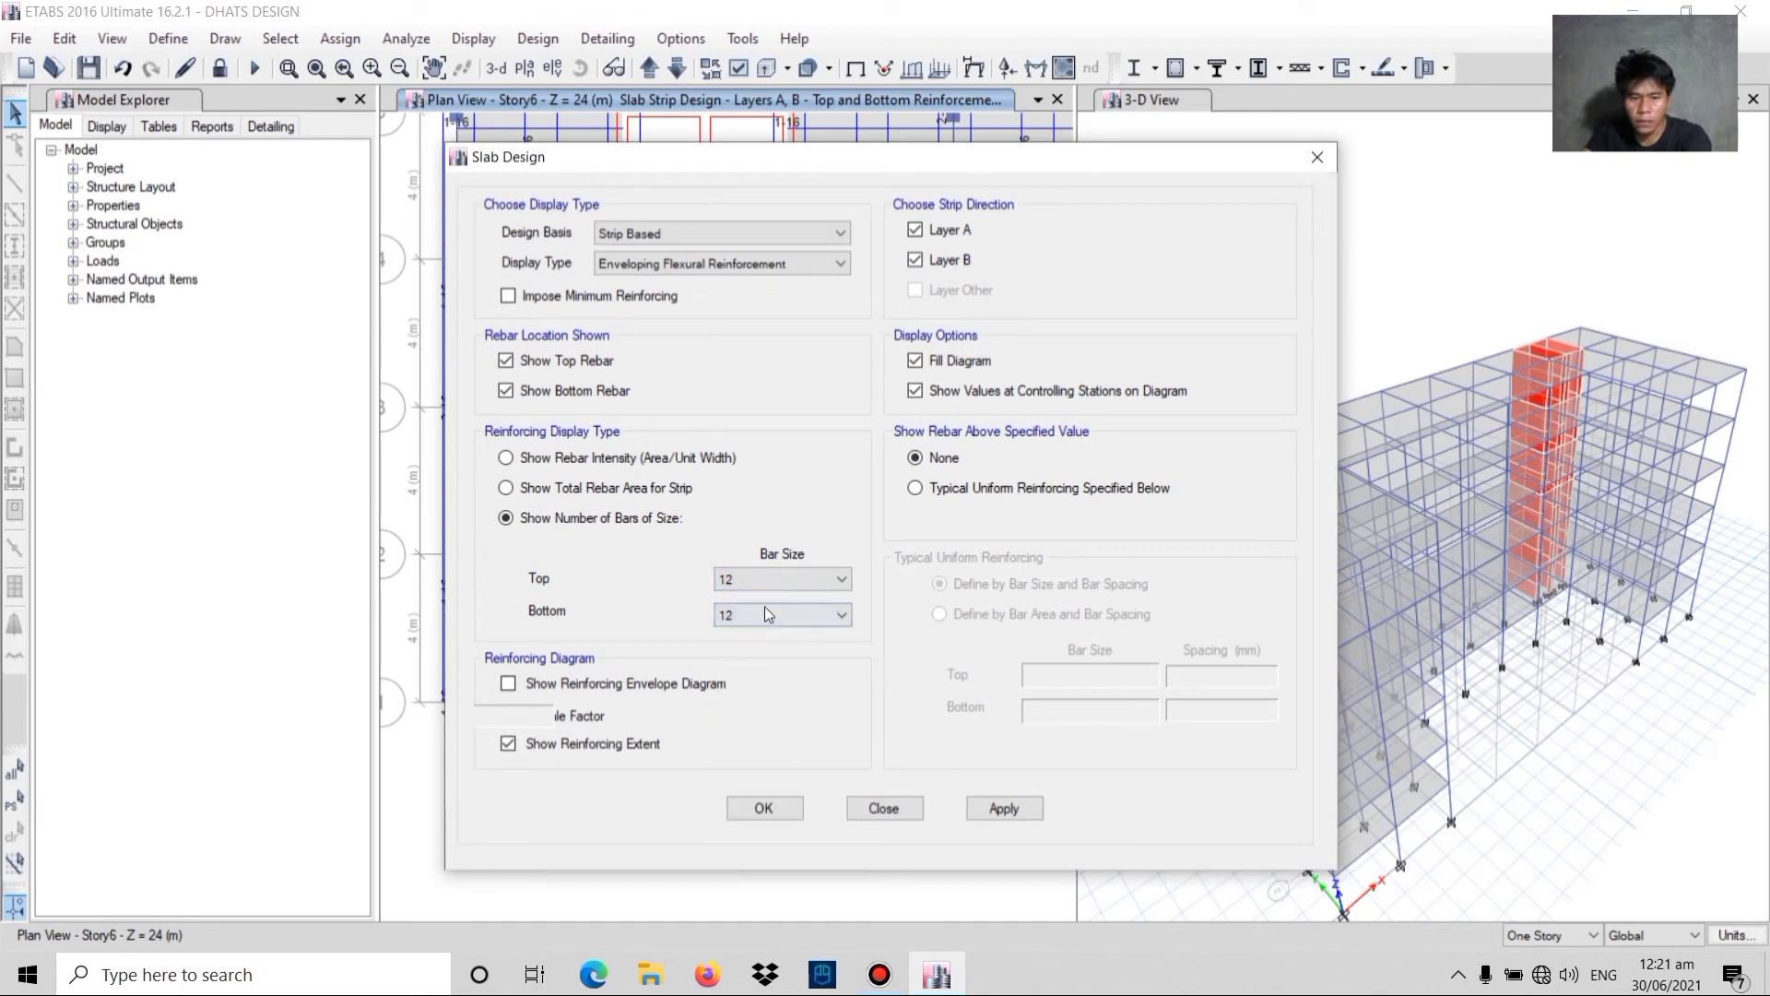
left_click(758, 811)
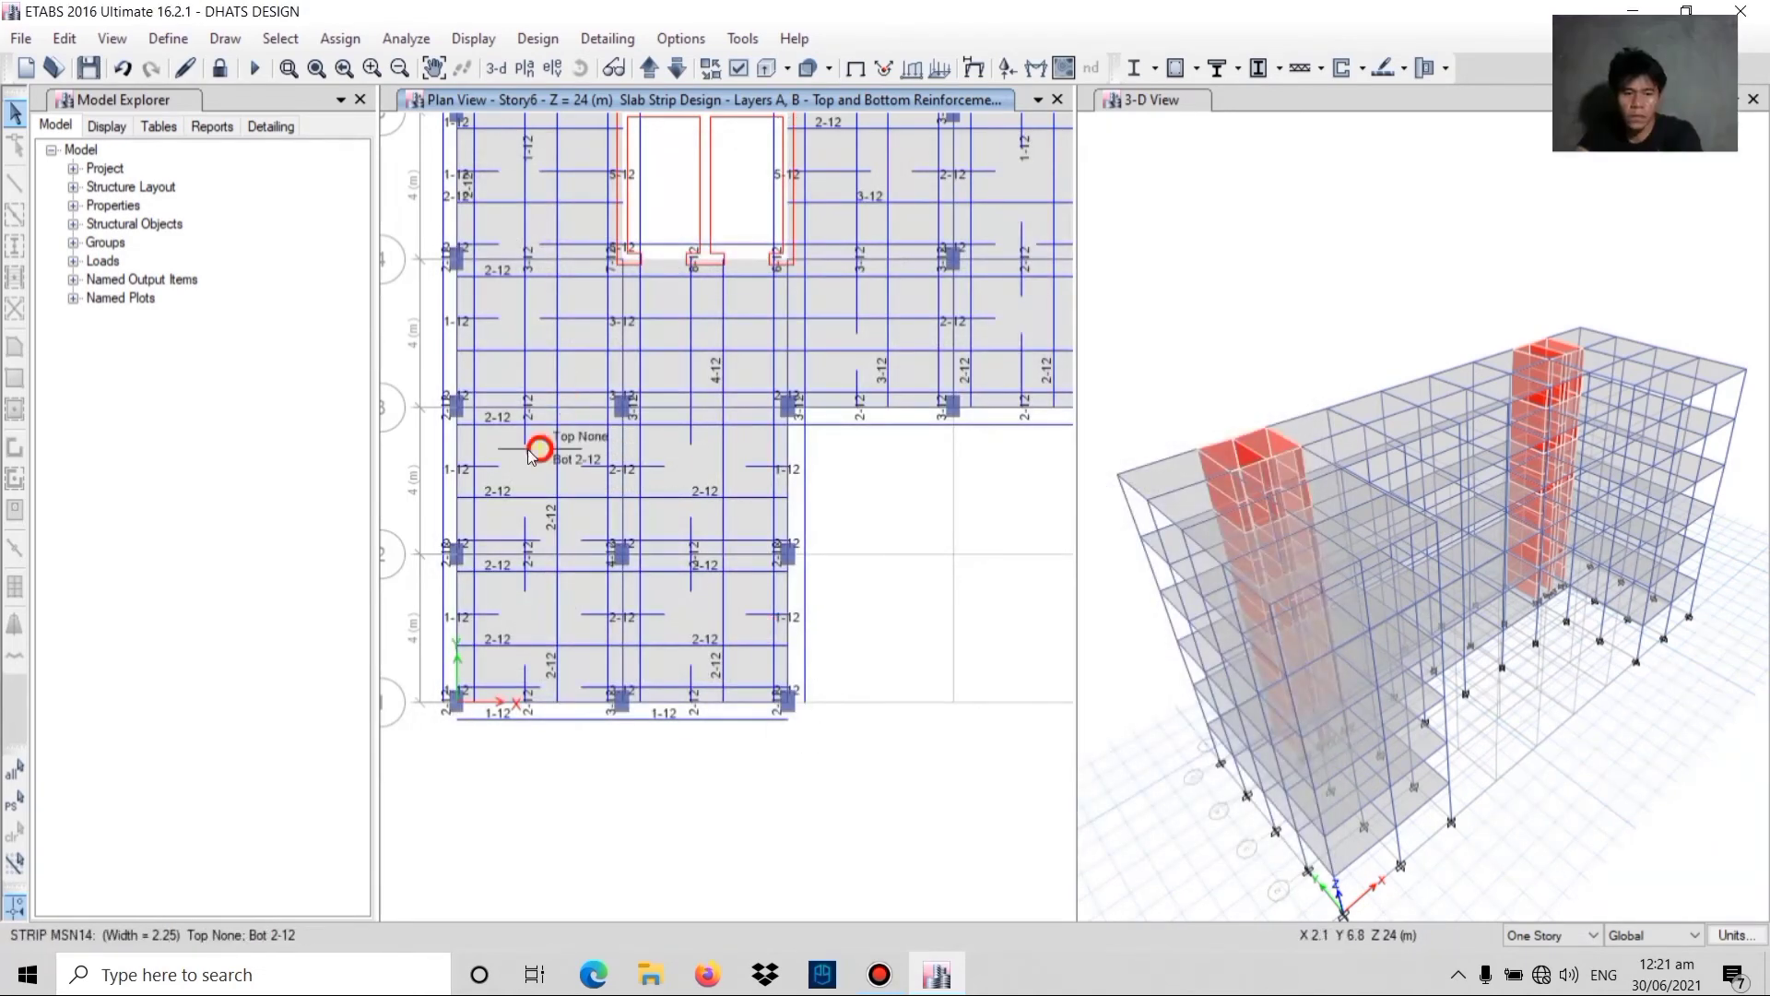
- Examine the size 12 top and bottom bar counts along the Story6 slab strips in both layer directions
scroll(544, 448, "down", 5)
middle_click_drag(546, 450, 586, 528)
scroll(585, 509, "up", 5)
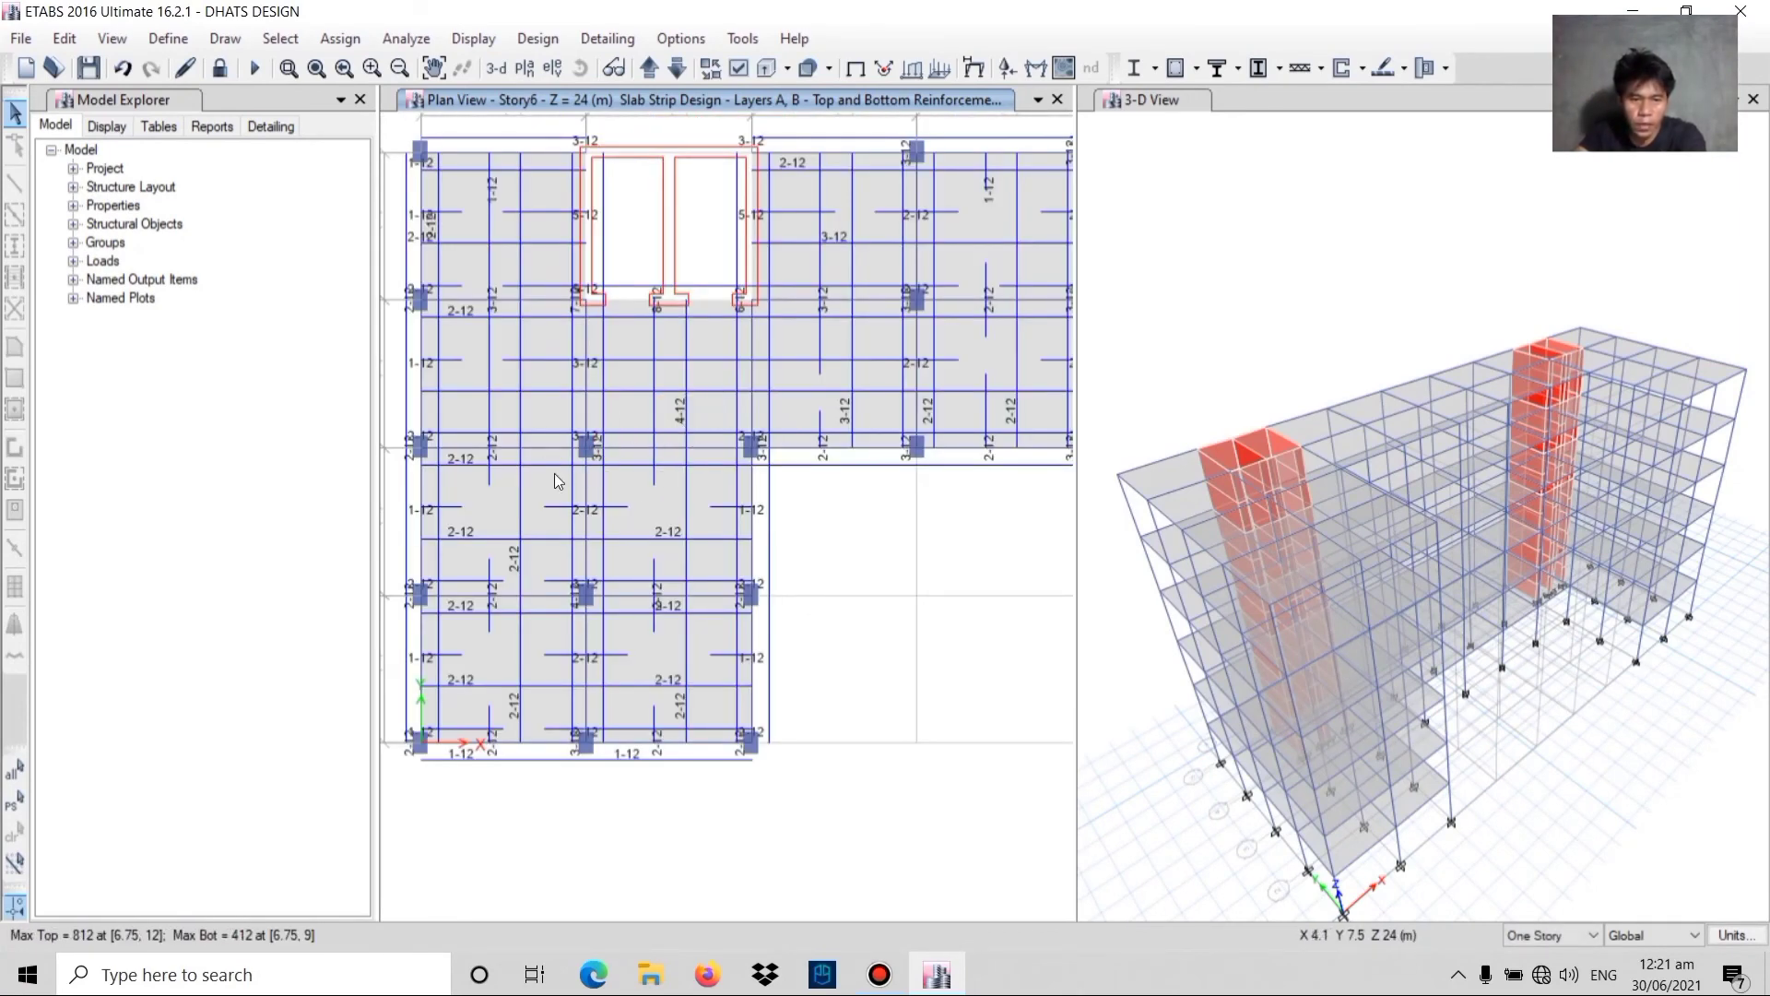
left_click(502, 456)
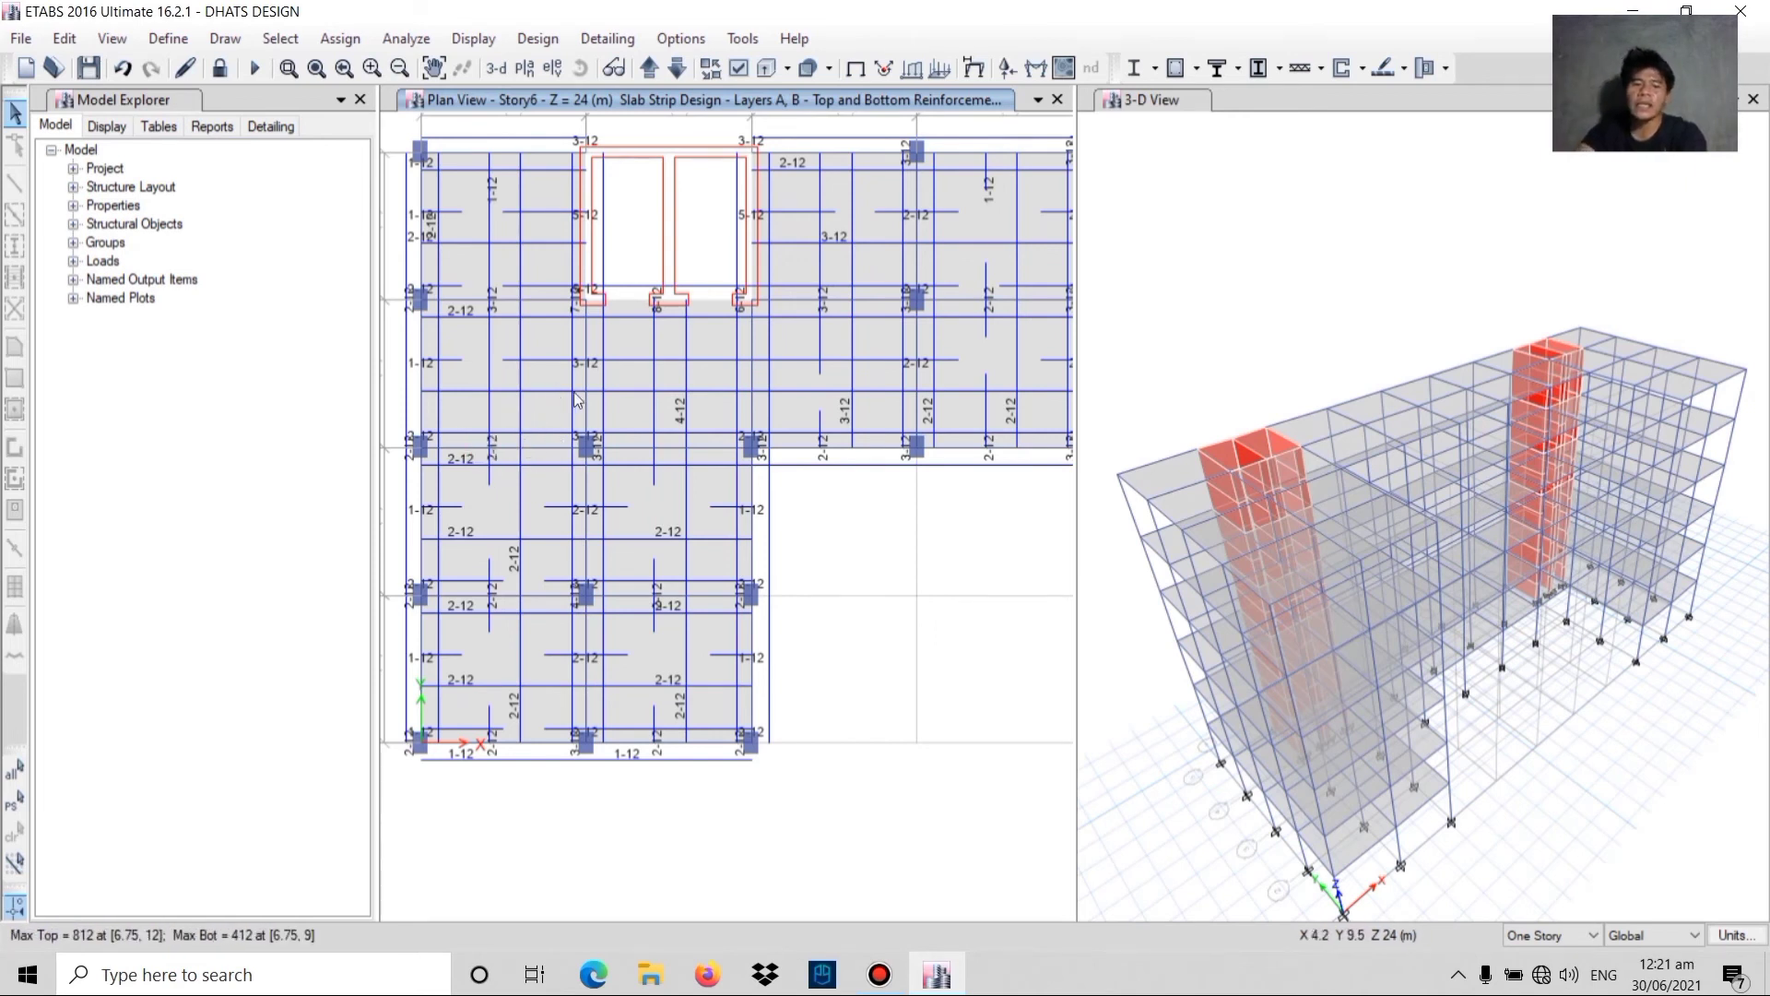
left_click(503, 493)
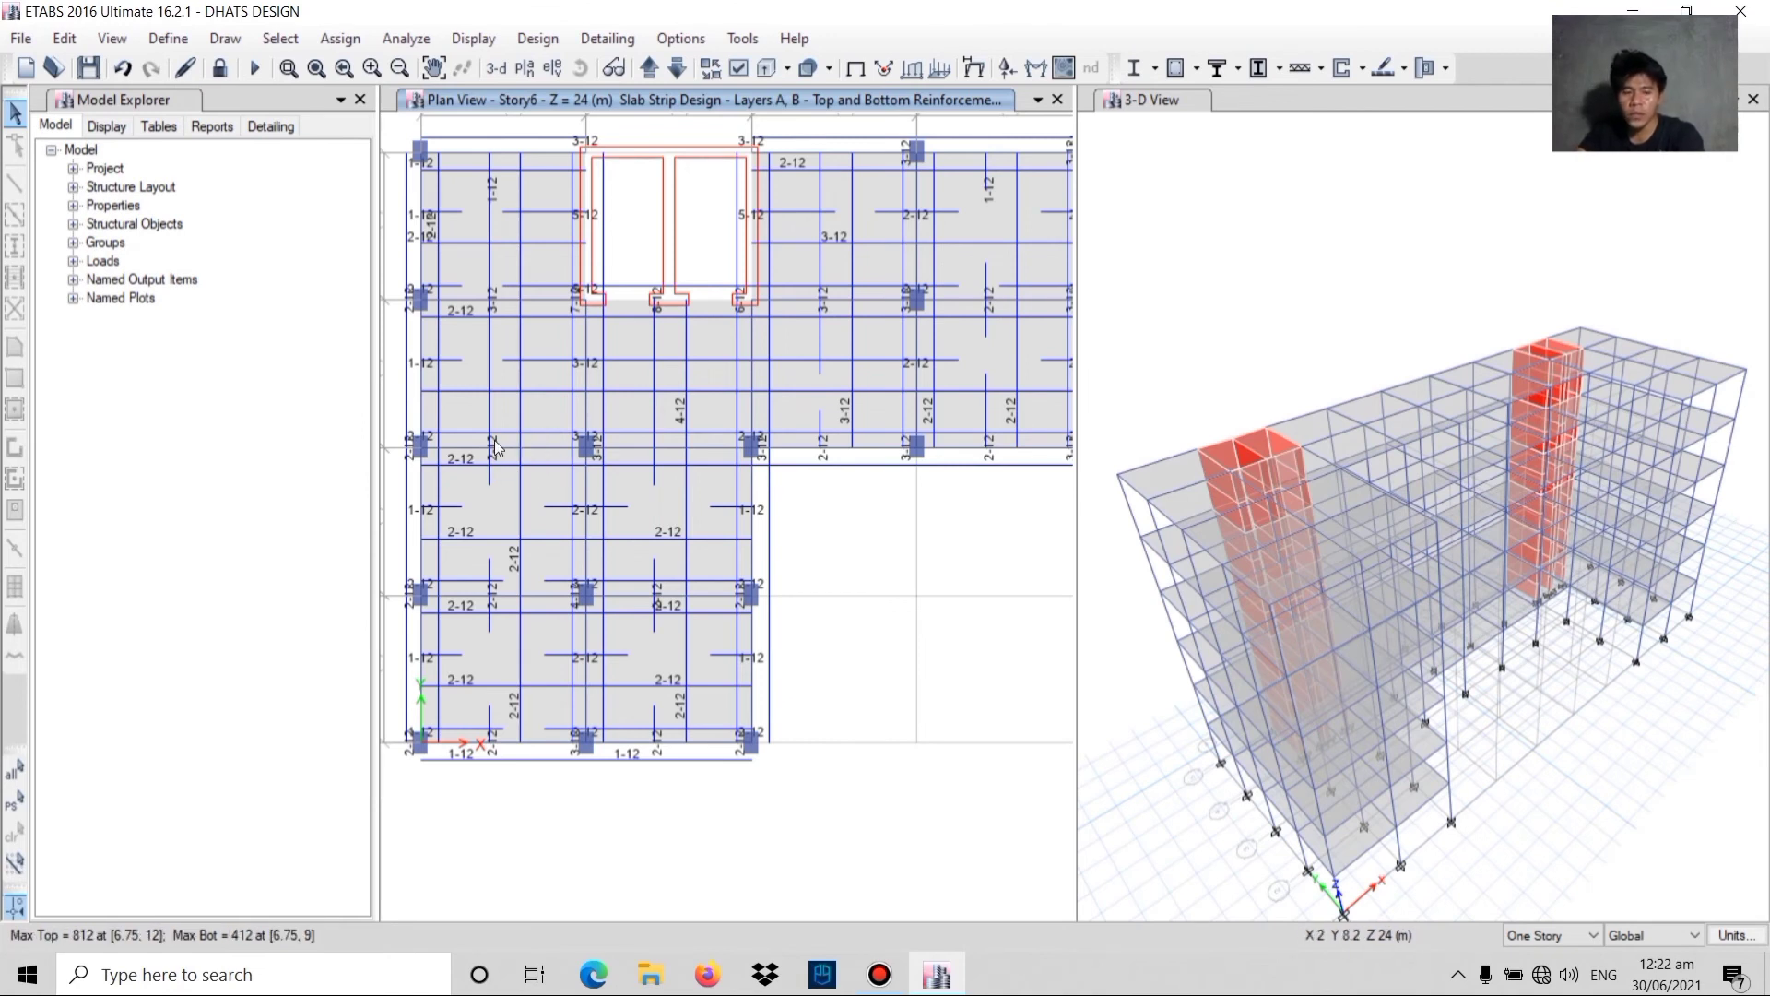
left_click(501, 485)
left_click(585, 423)
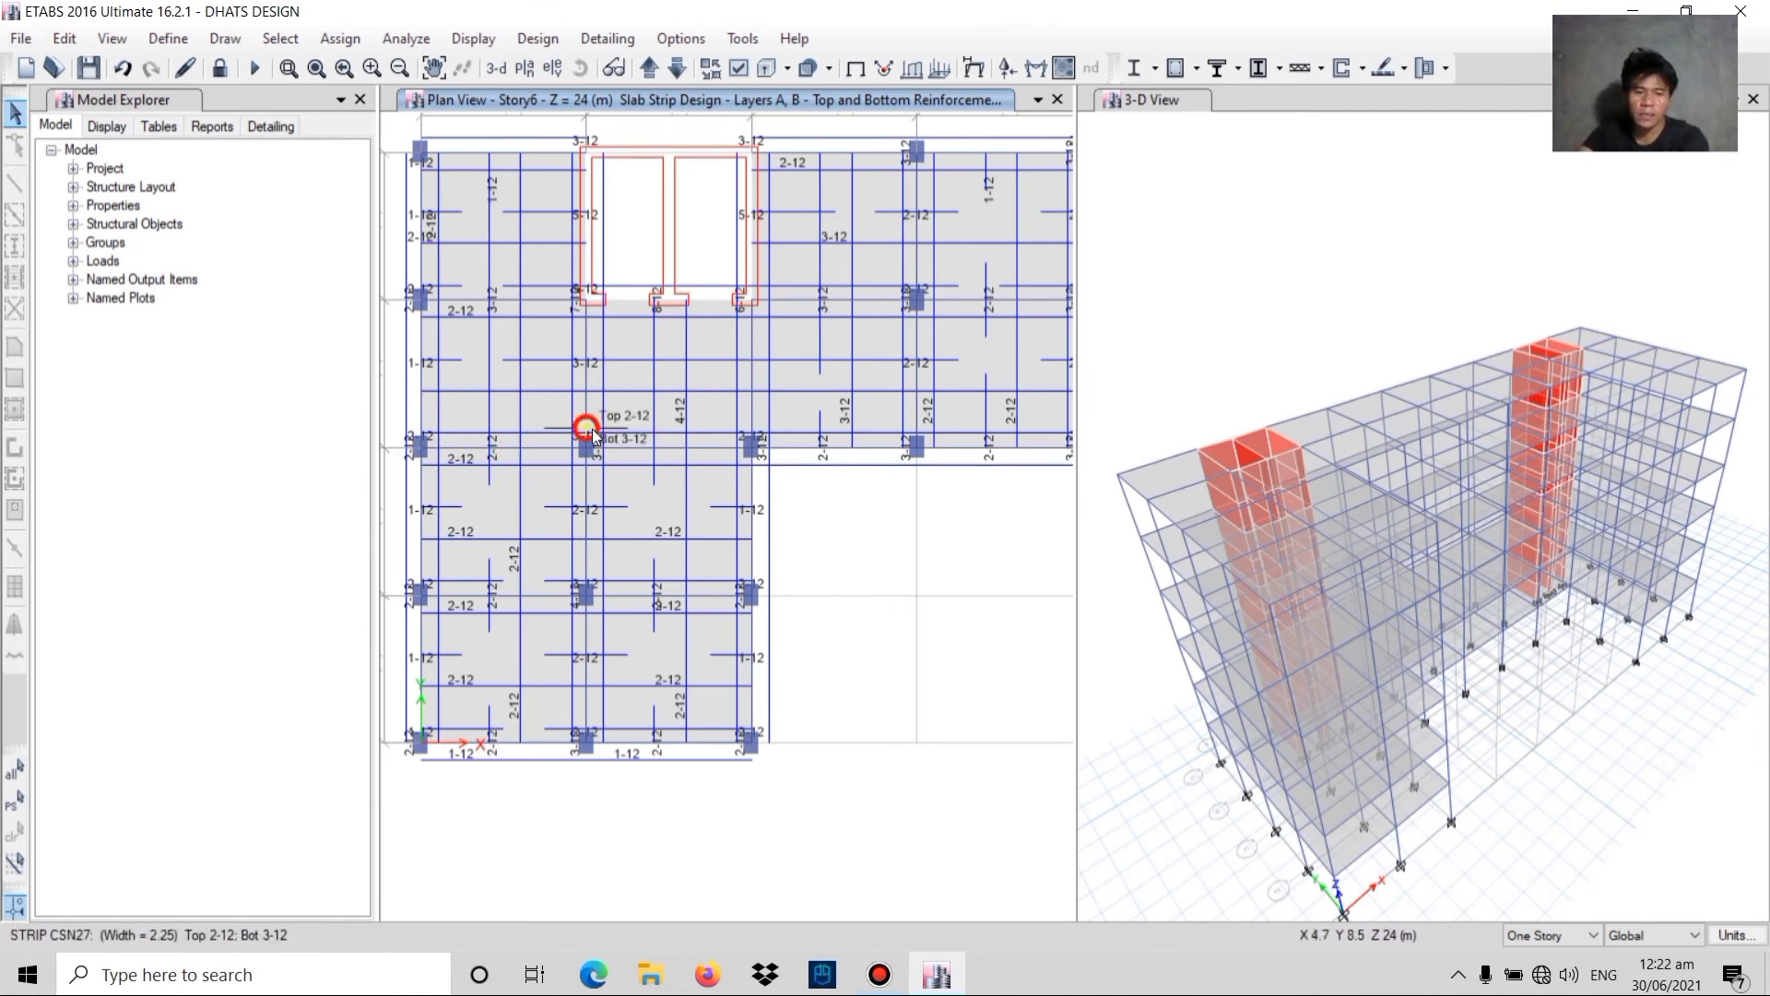
left_click(672, 423)
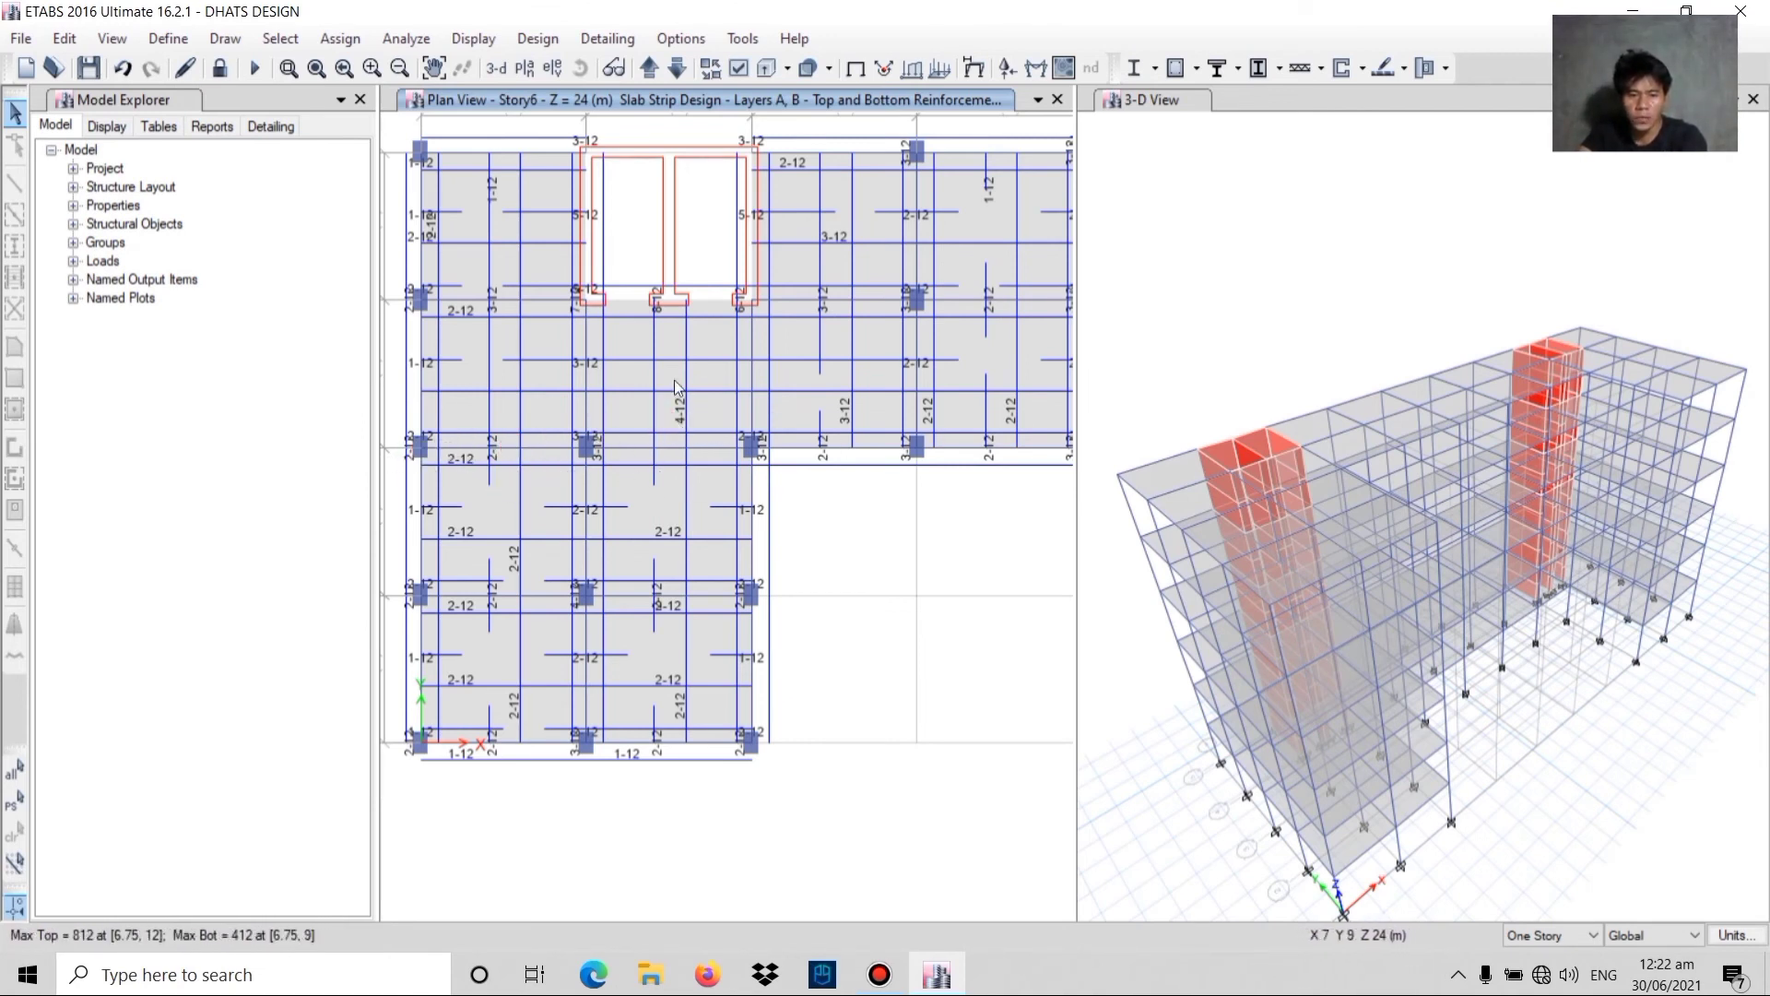
left_click(503, 386)
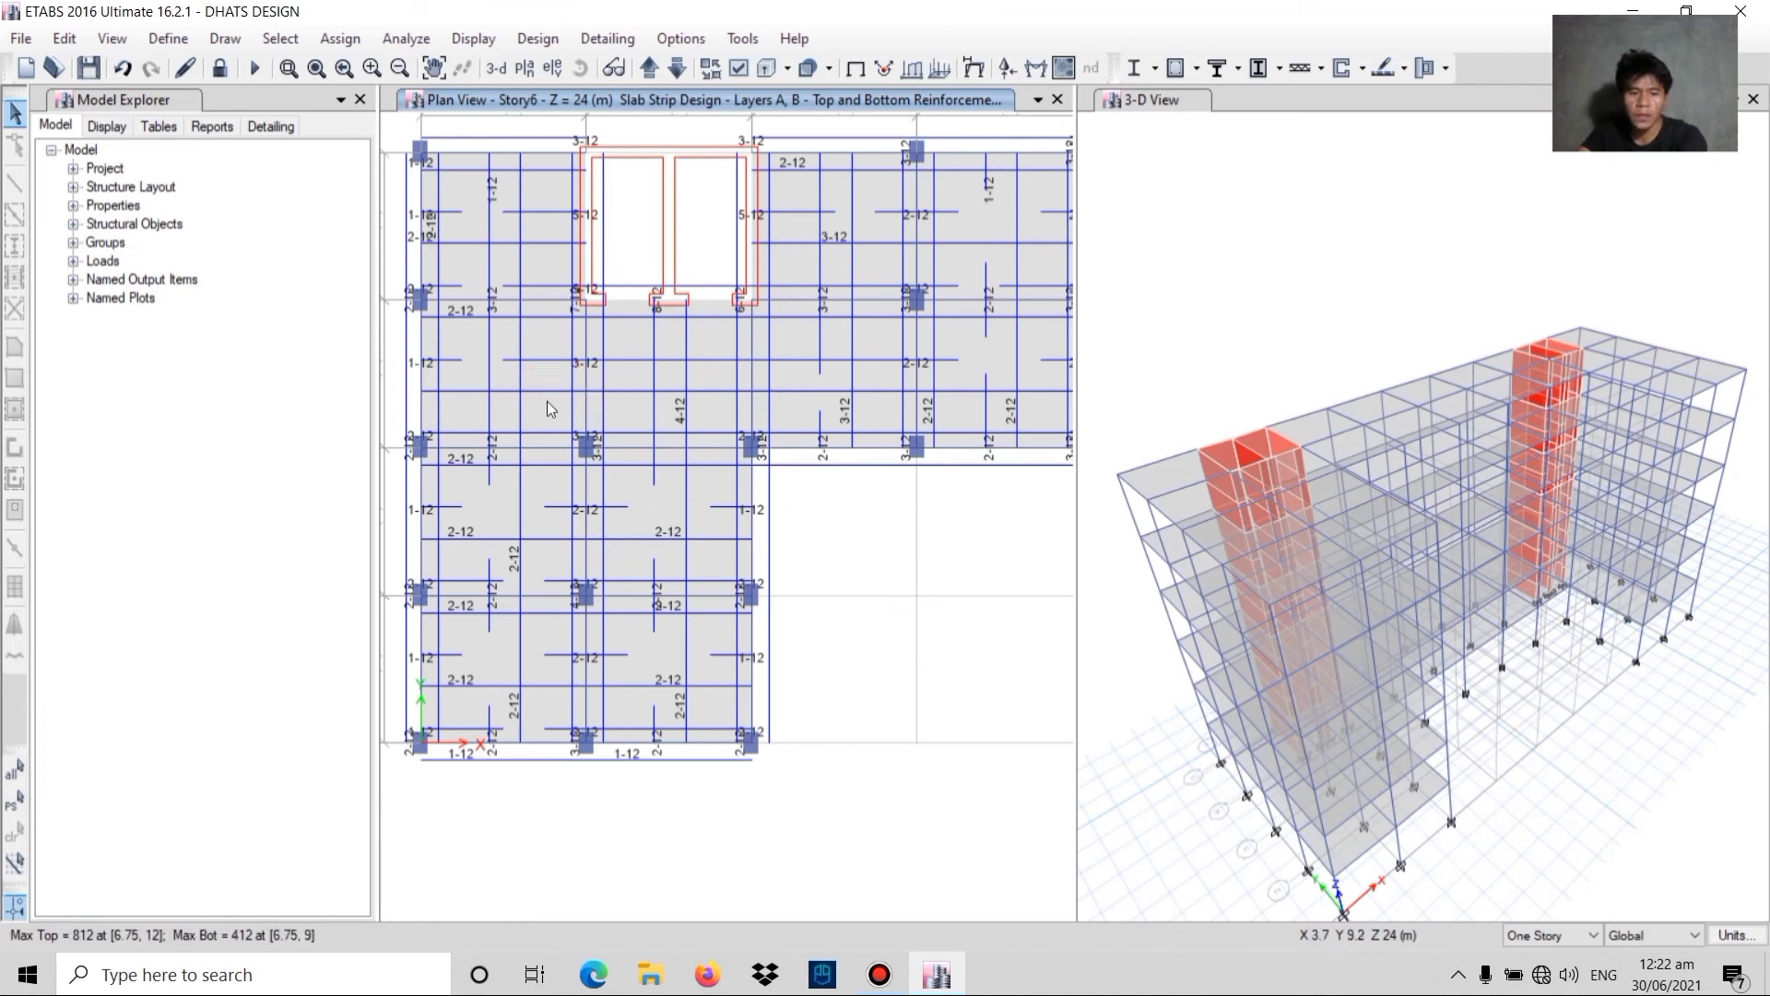
left_click(676, 336)
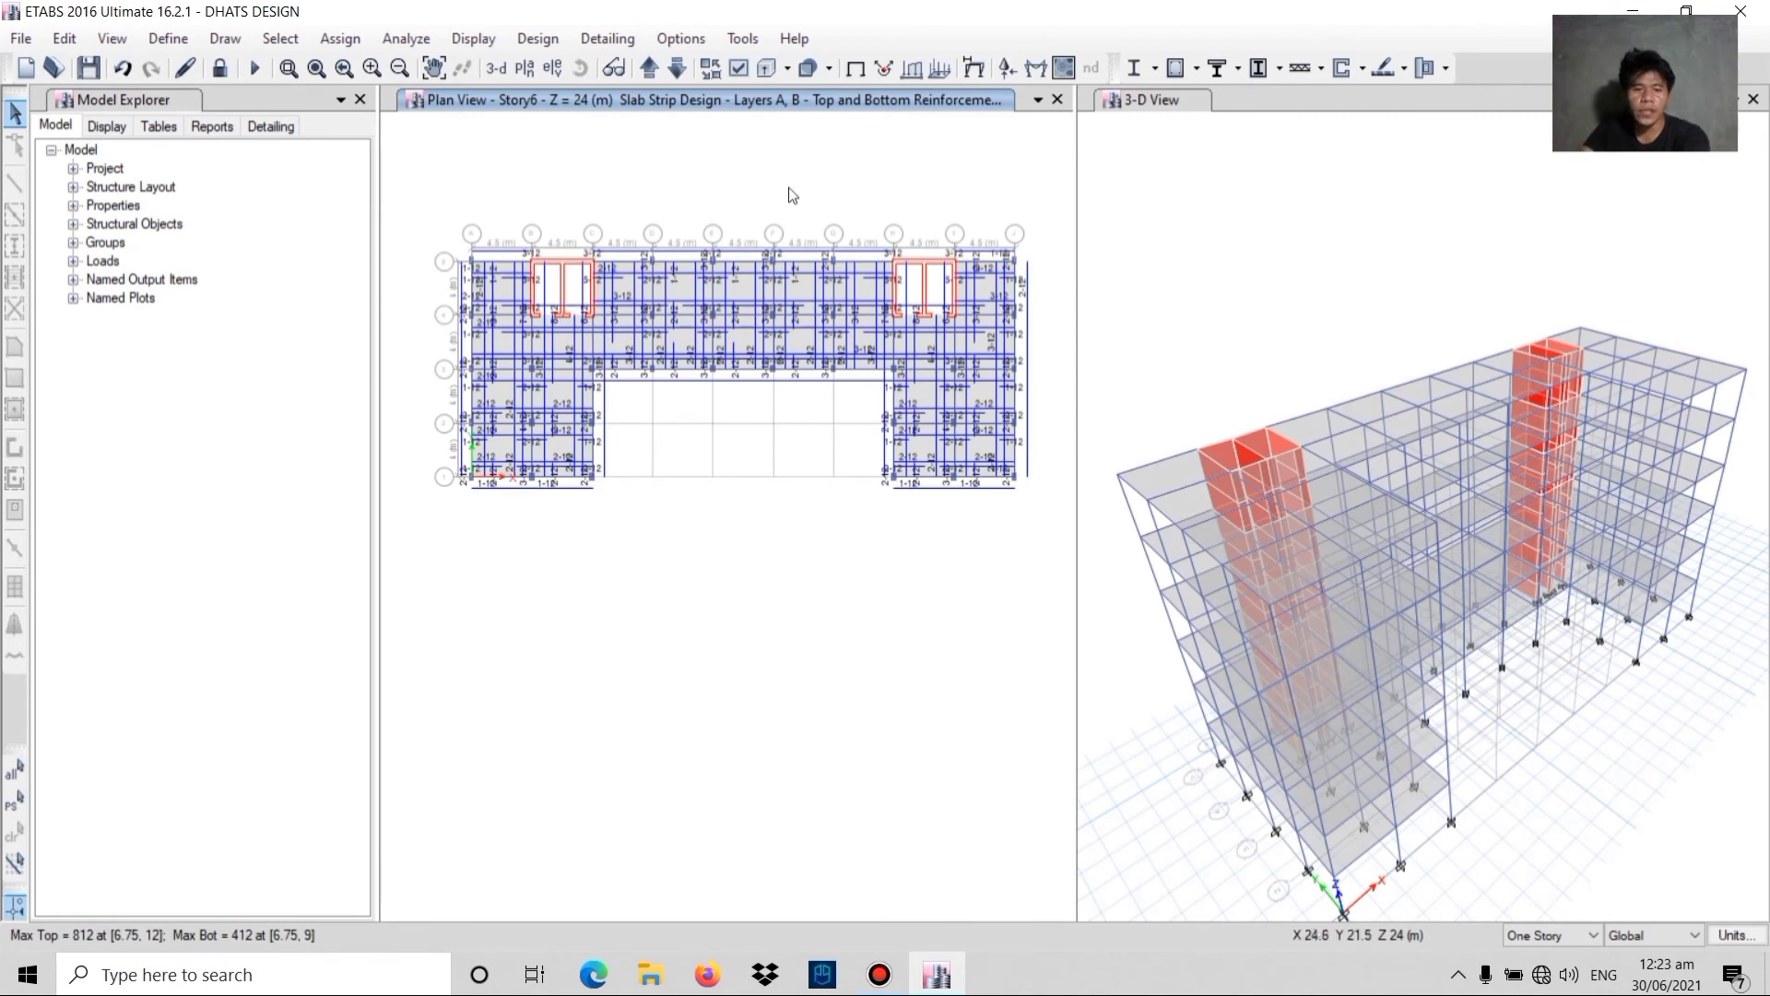
left_click(361, 48)
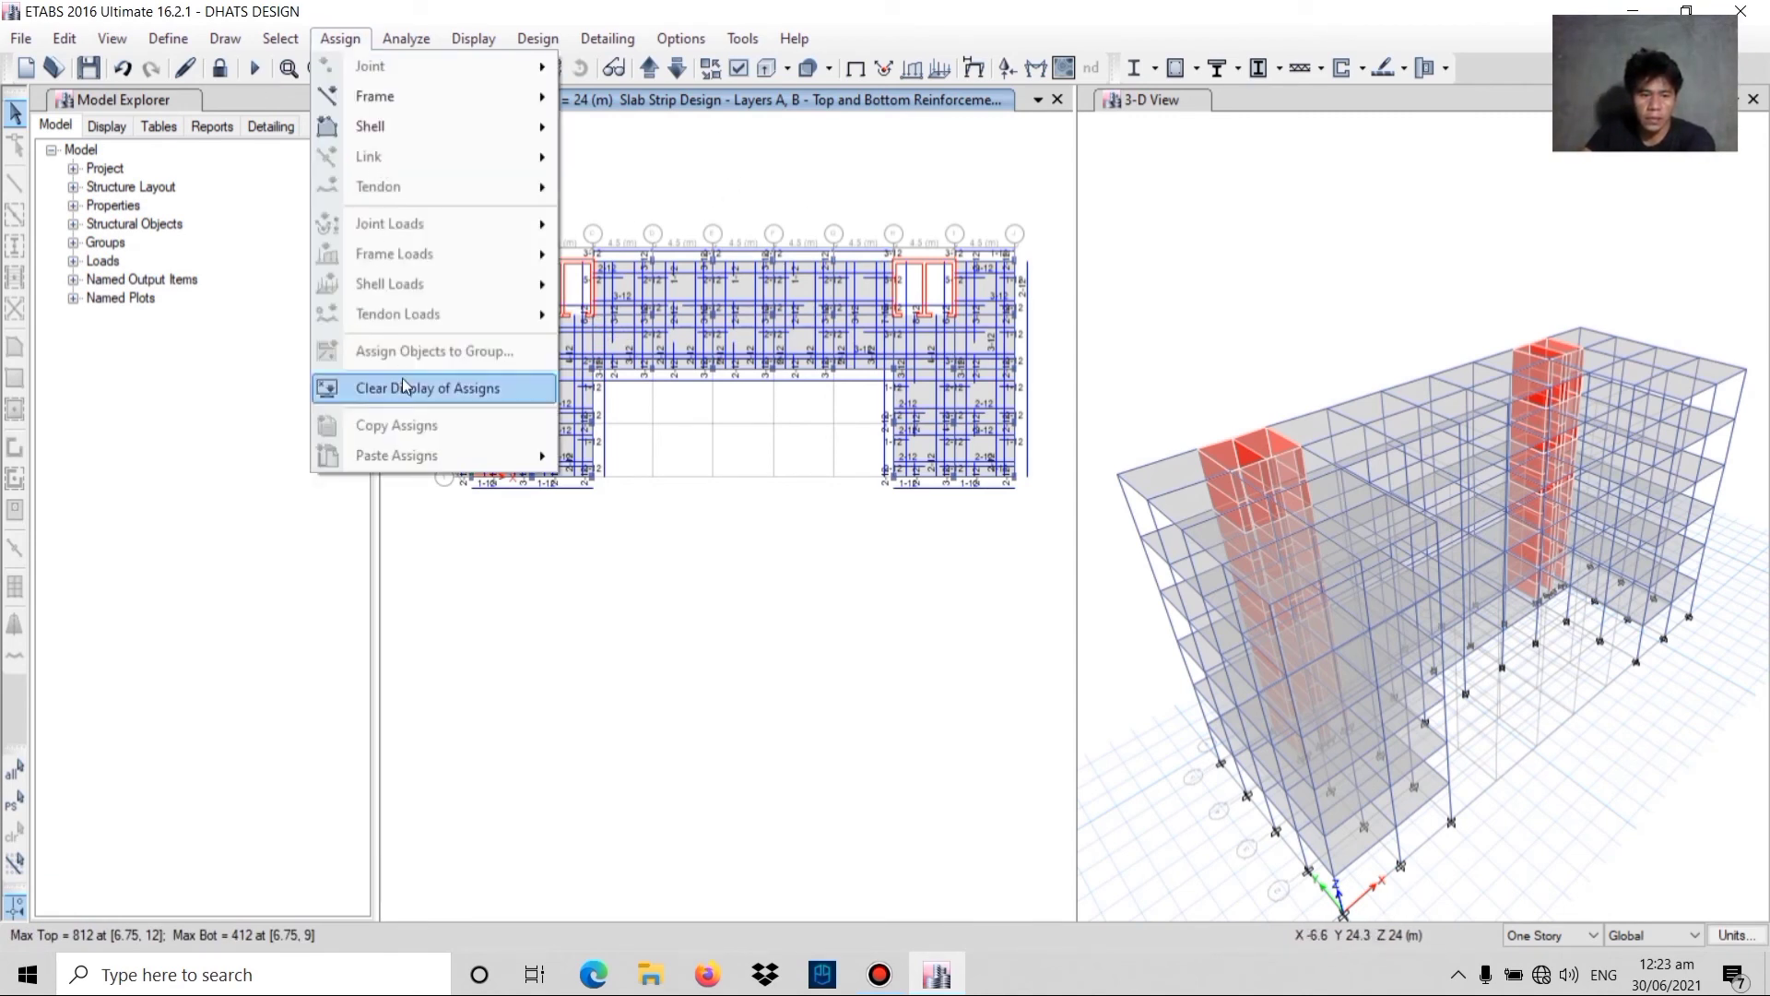
left_click(723, 201)
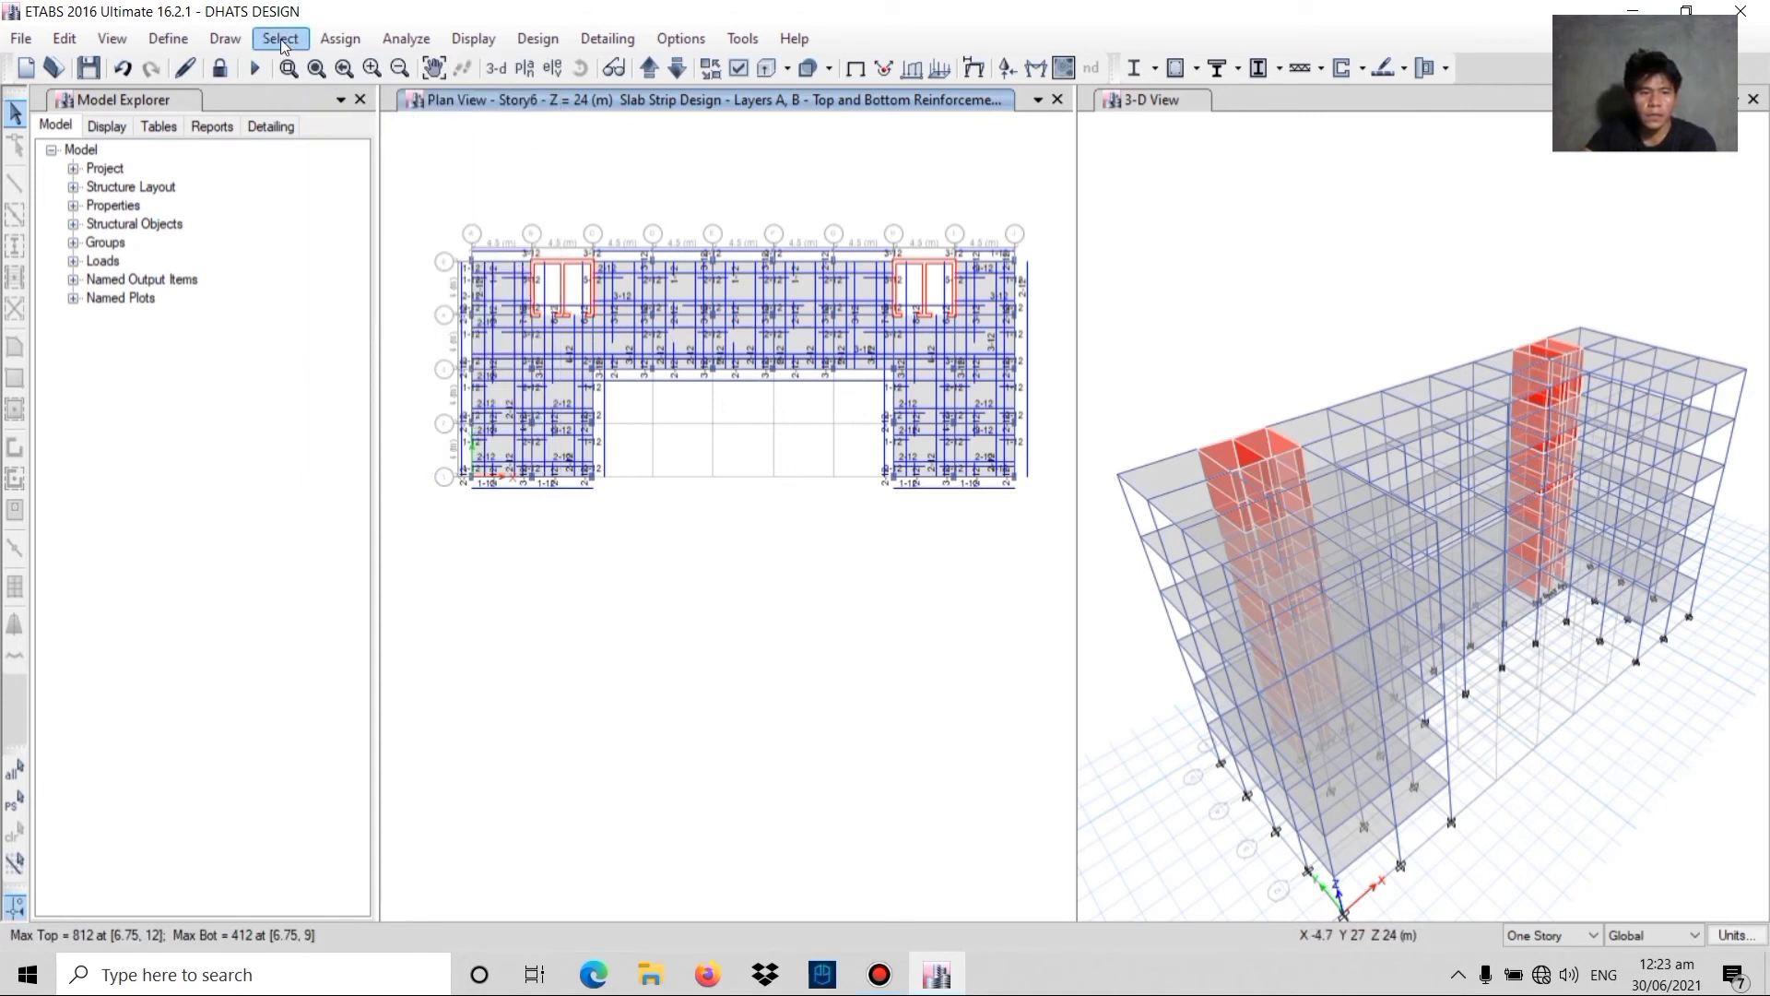
- Clear the slab strip results from the Story6 plan and run the shear wall design in the 3D view
left_click(340, 39)
left_click(385, 389)
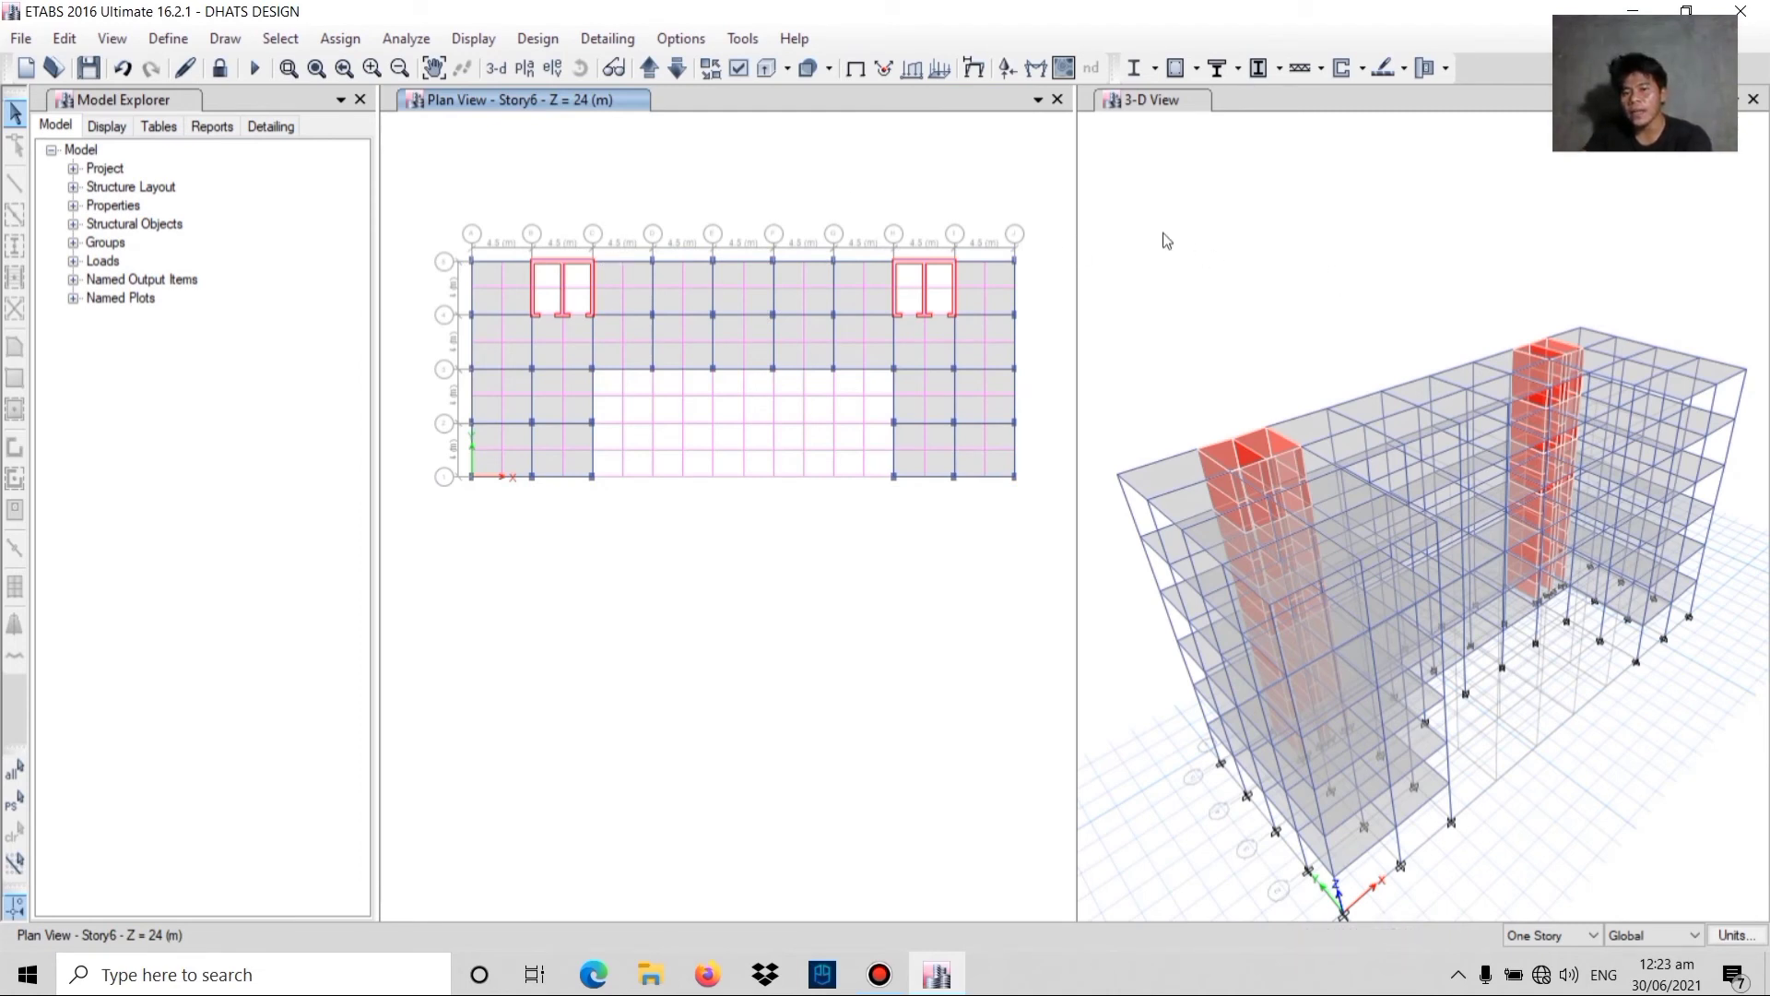
left_click(1208, 236)
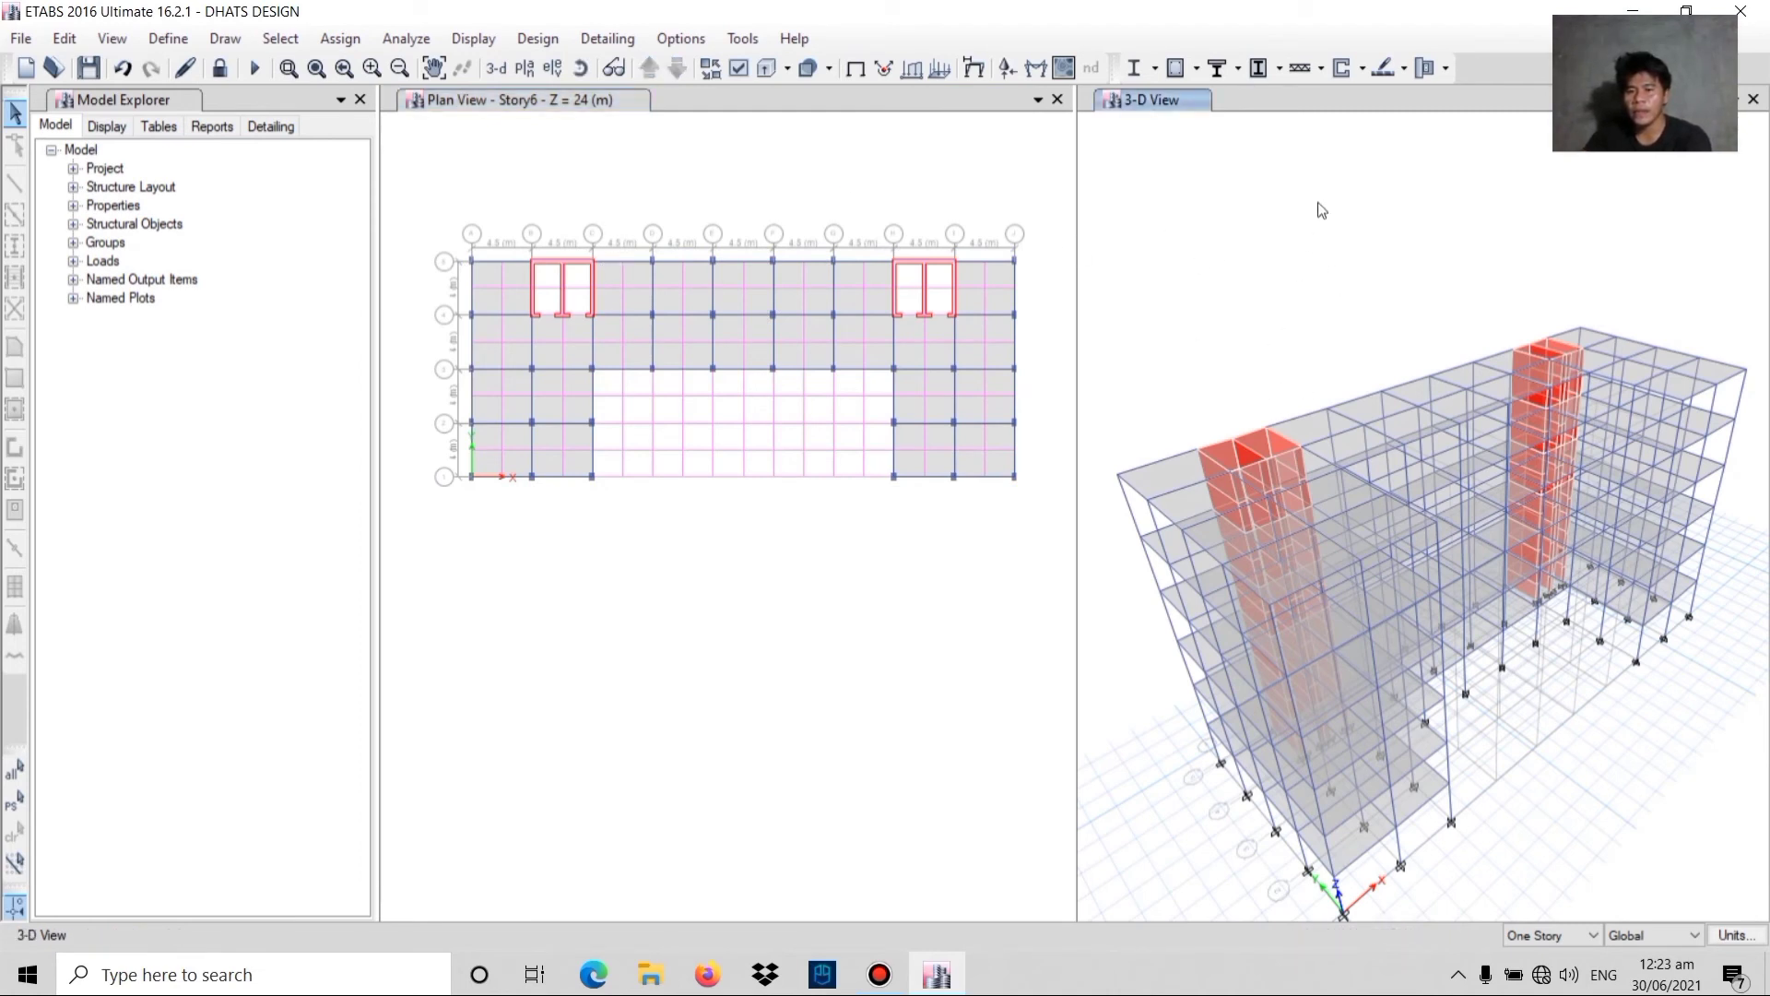
left_click(1342, 69)
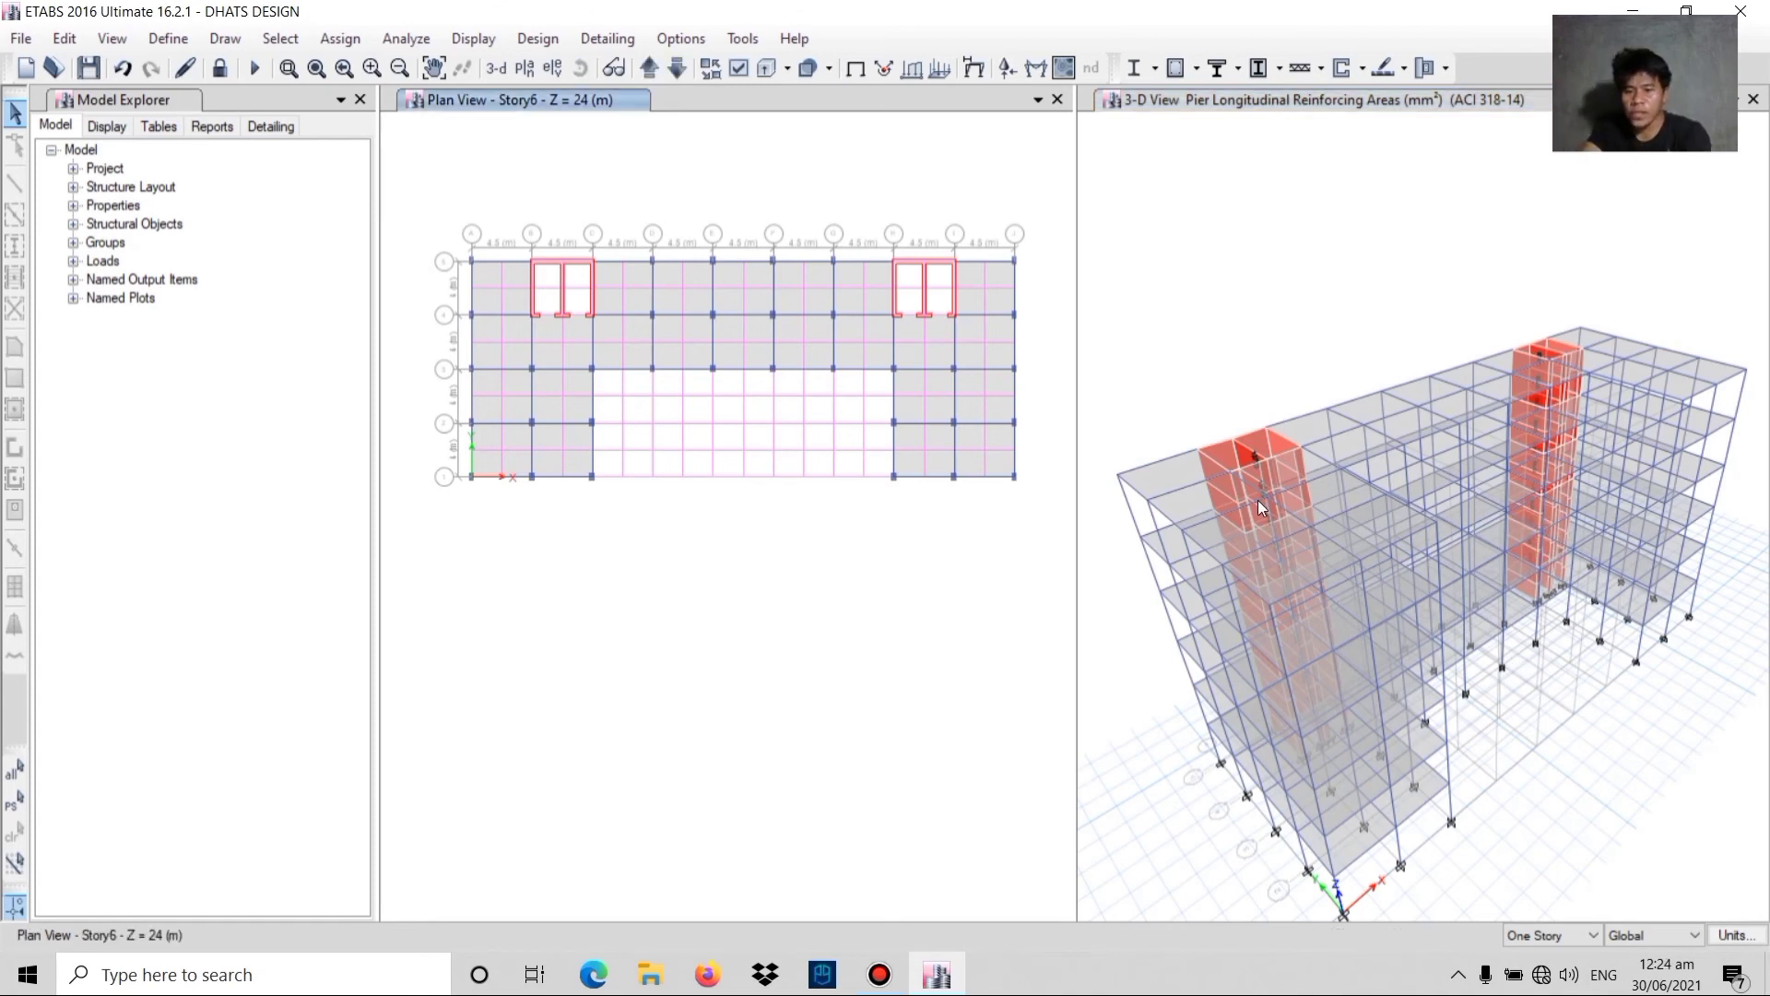
scroll(1258, 500, "up", 4)
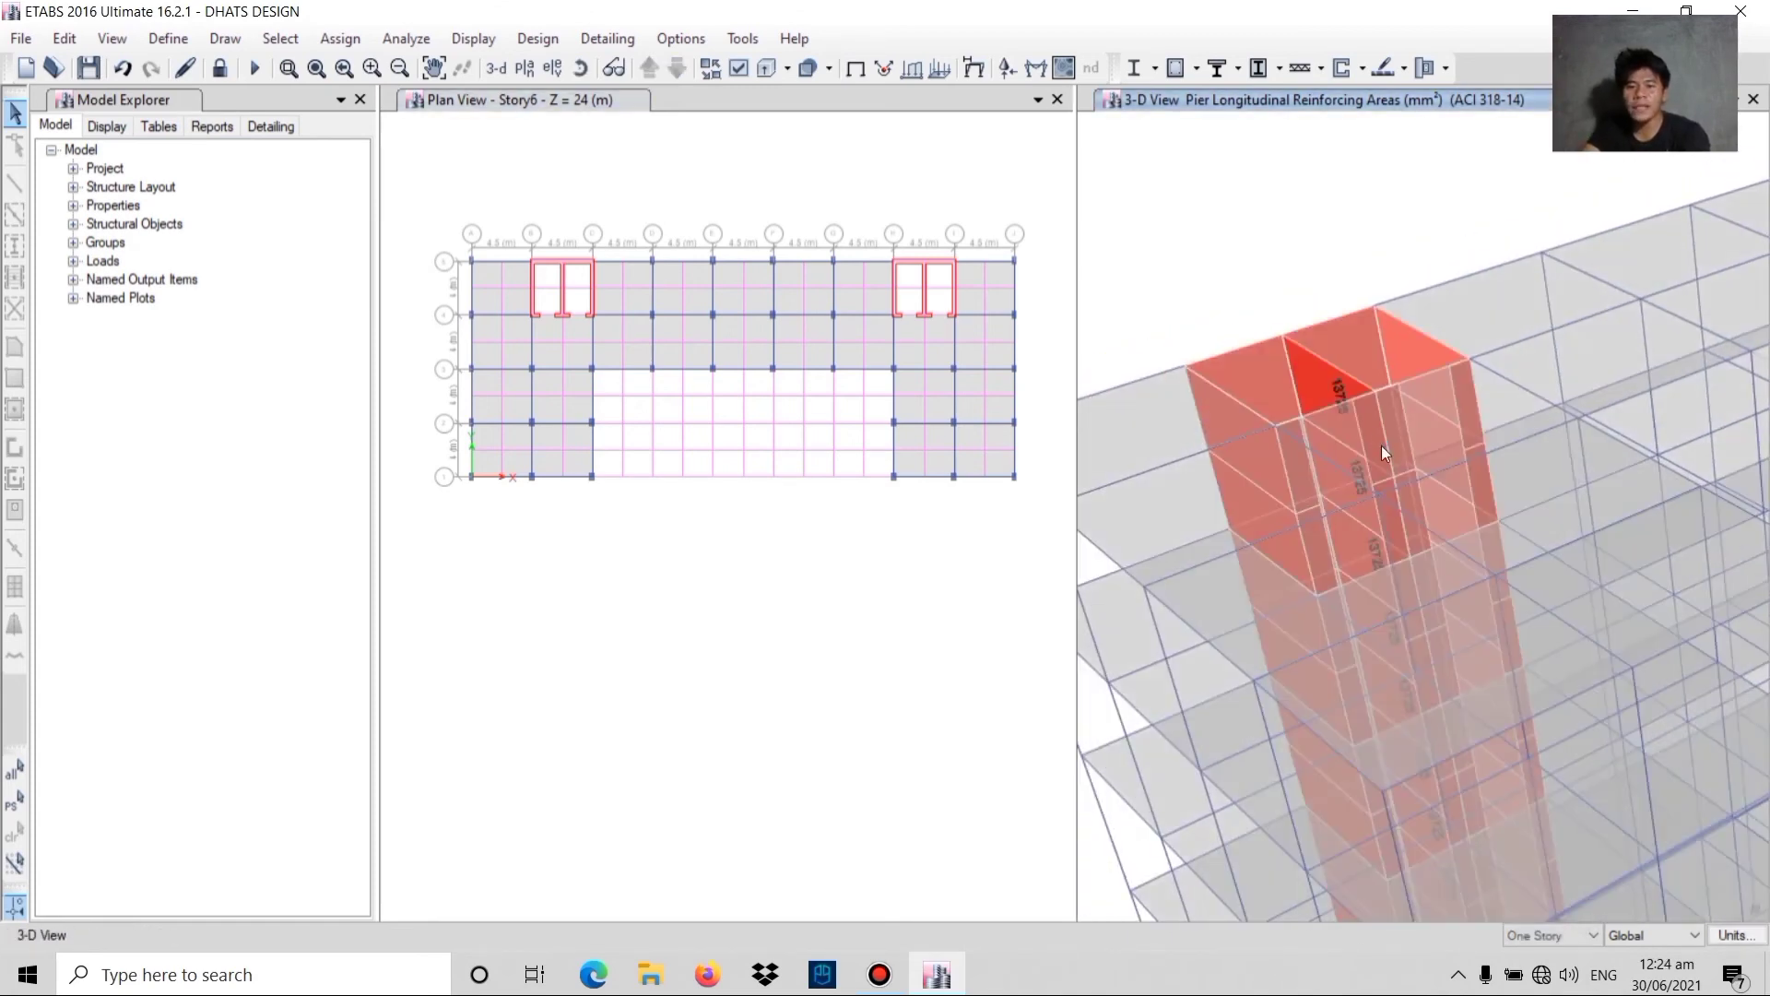
scroll(1375, 438, "down", 5)
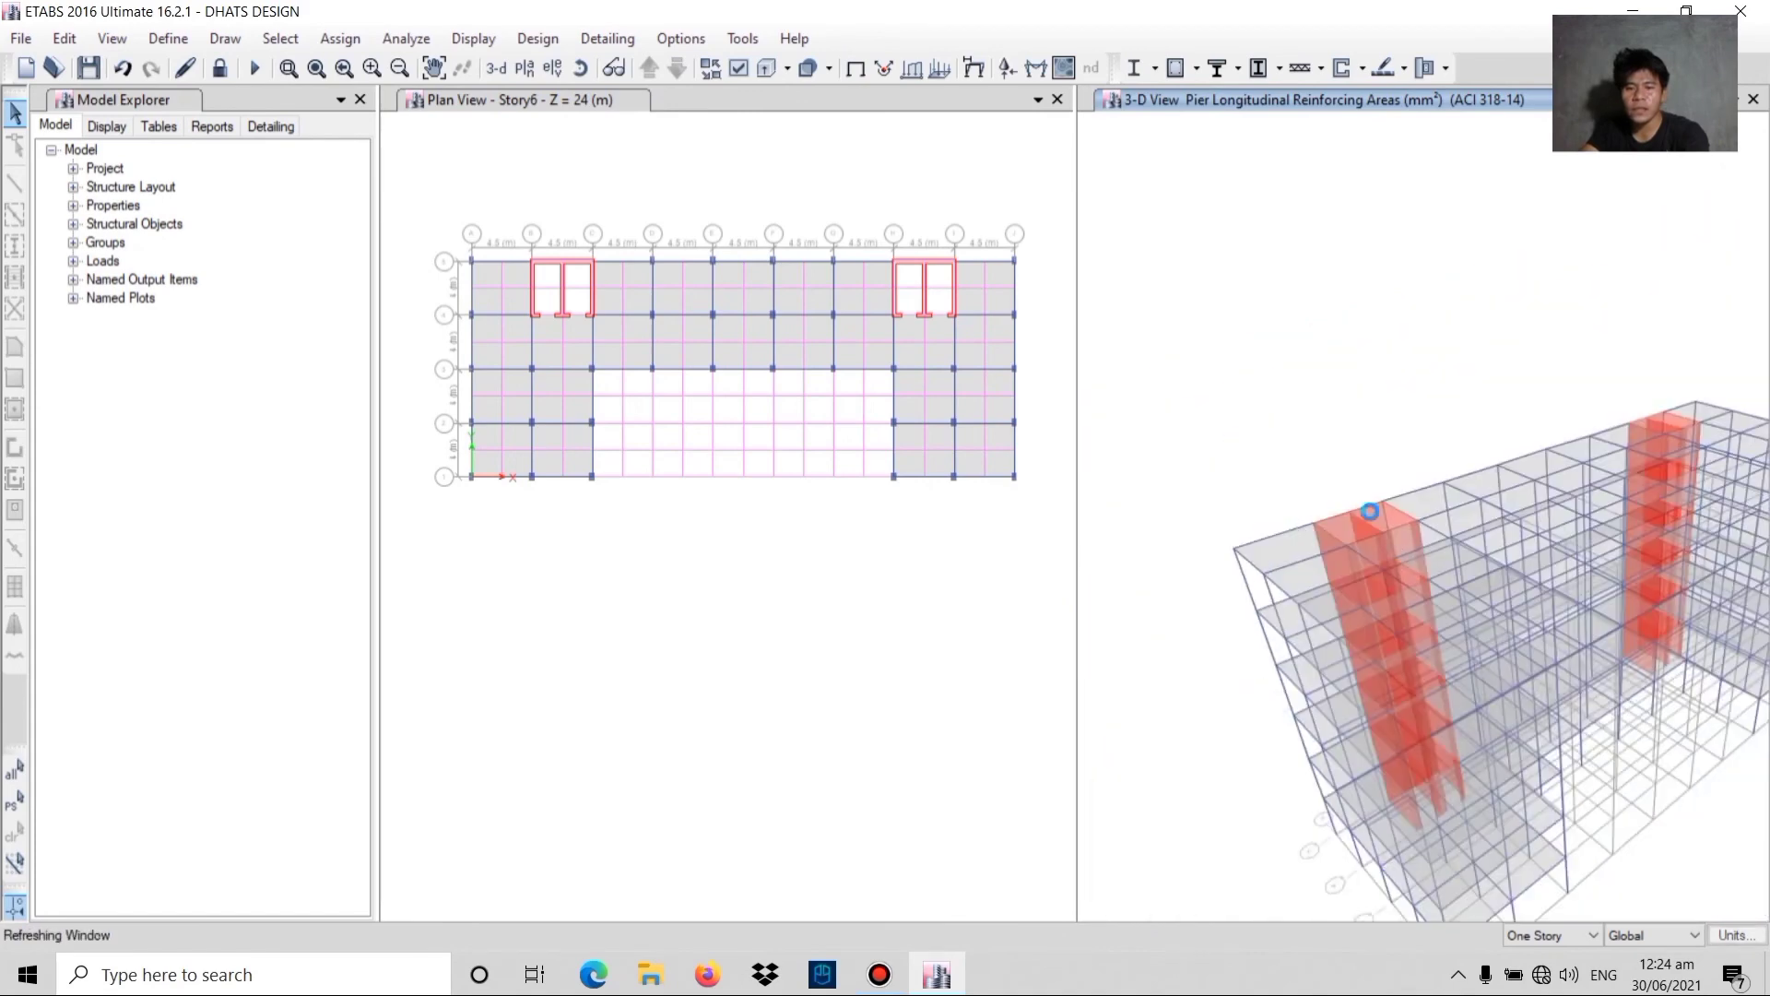
- Select all walls in the model by object type
left_click_drag(765, 206, 1040, 452)
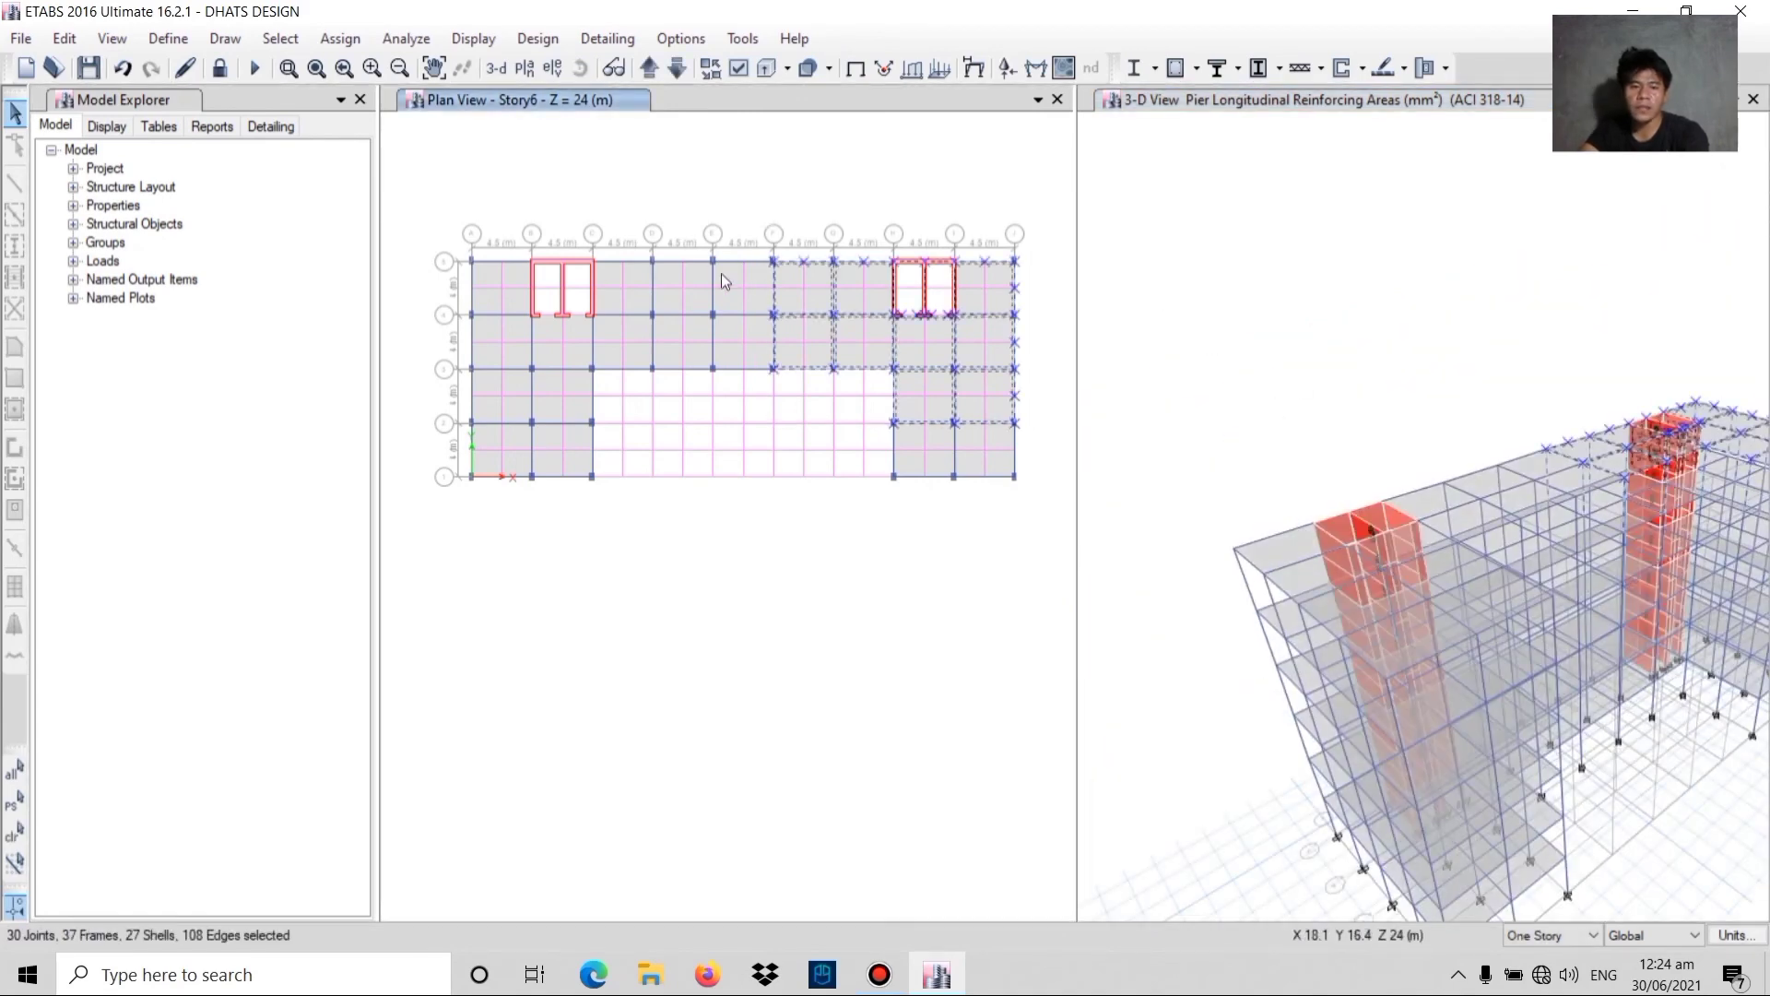
key("Escape")
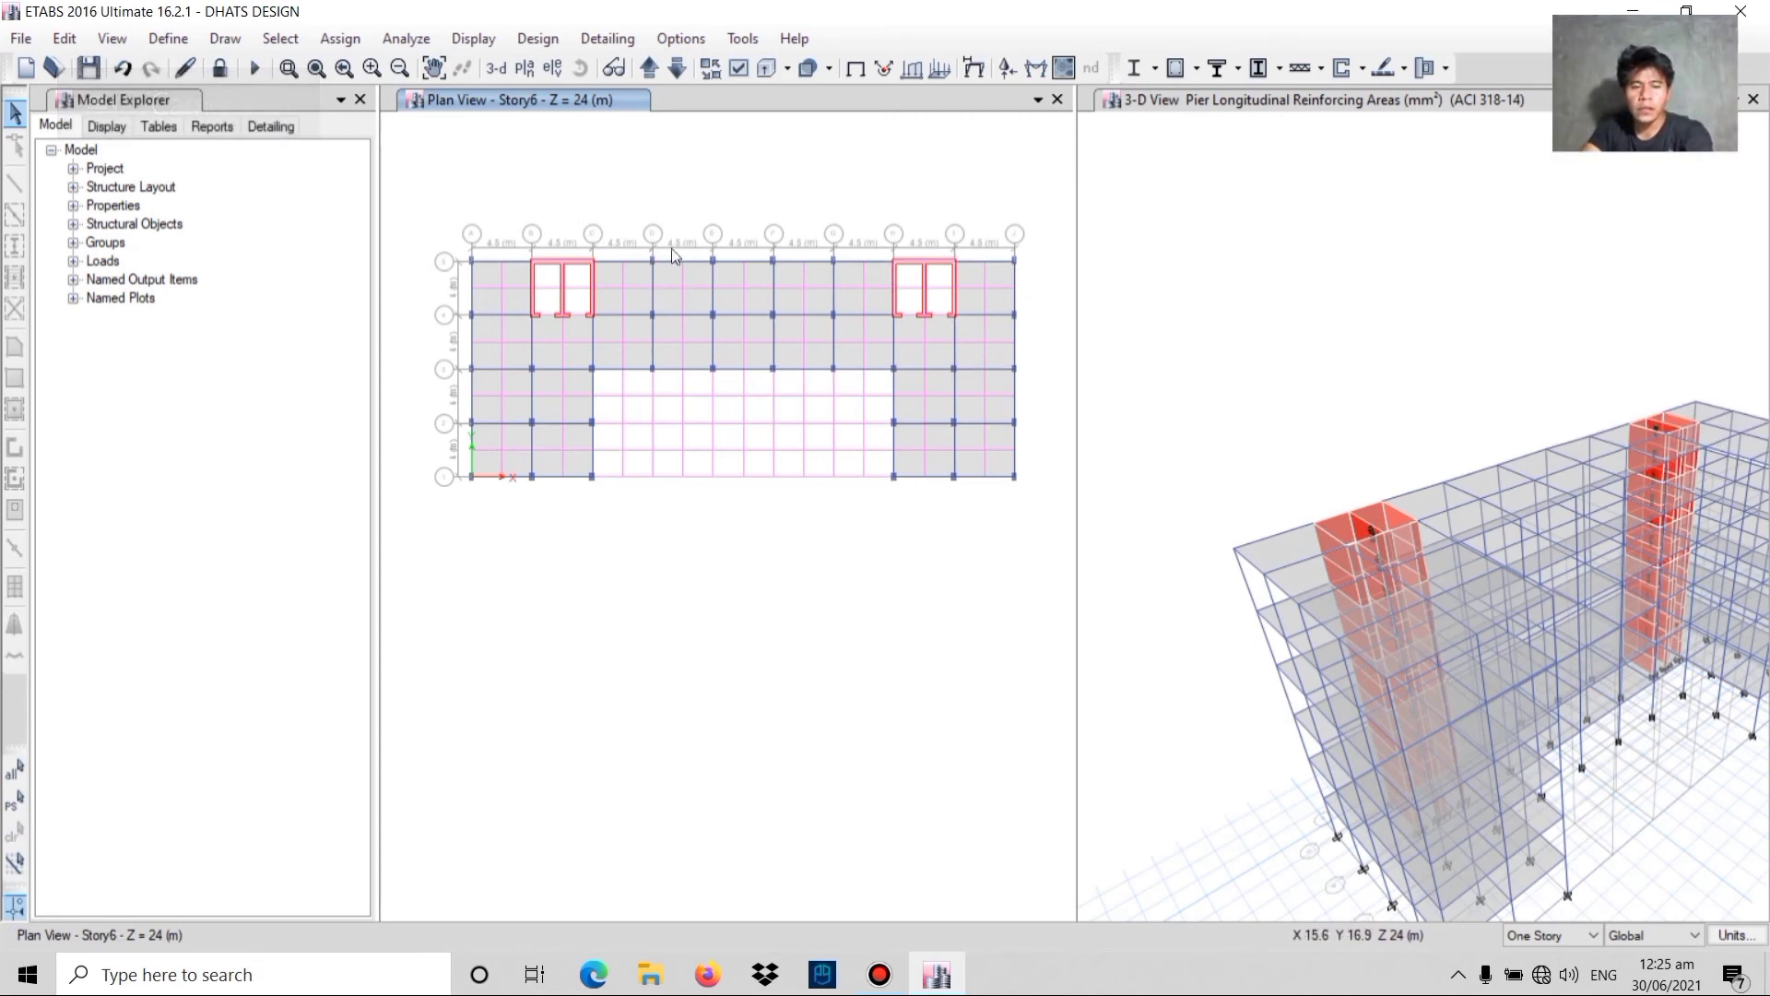
left_click(284, 40)
mouse_move(331, 64)
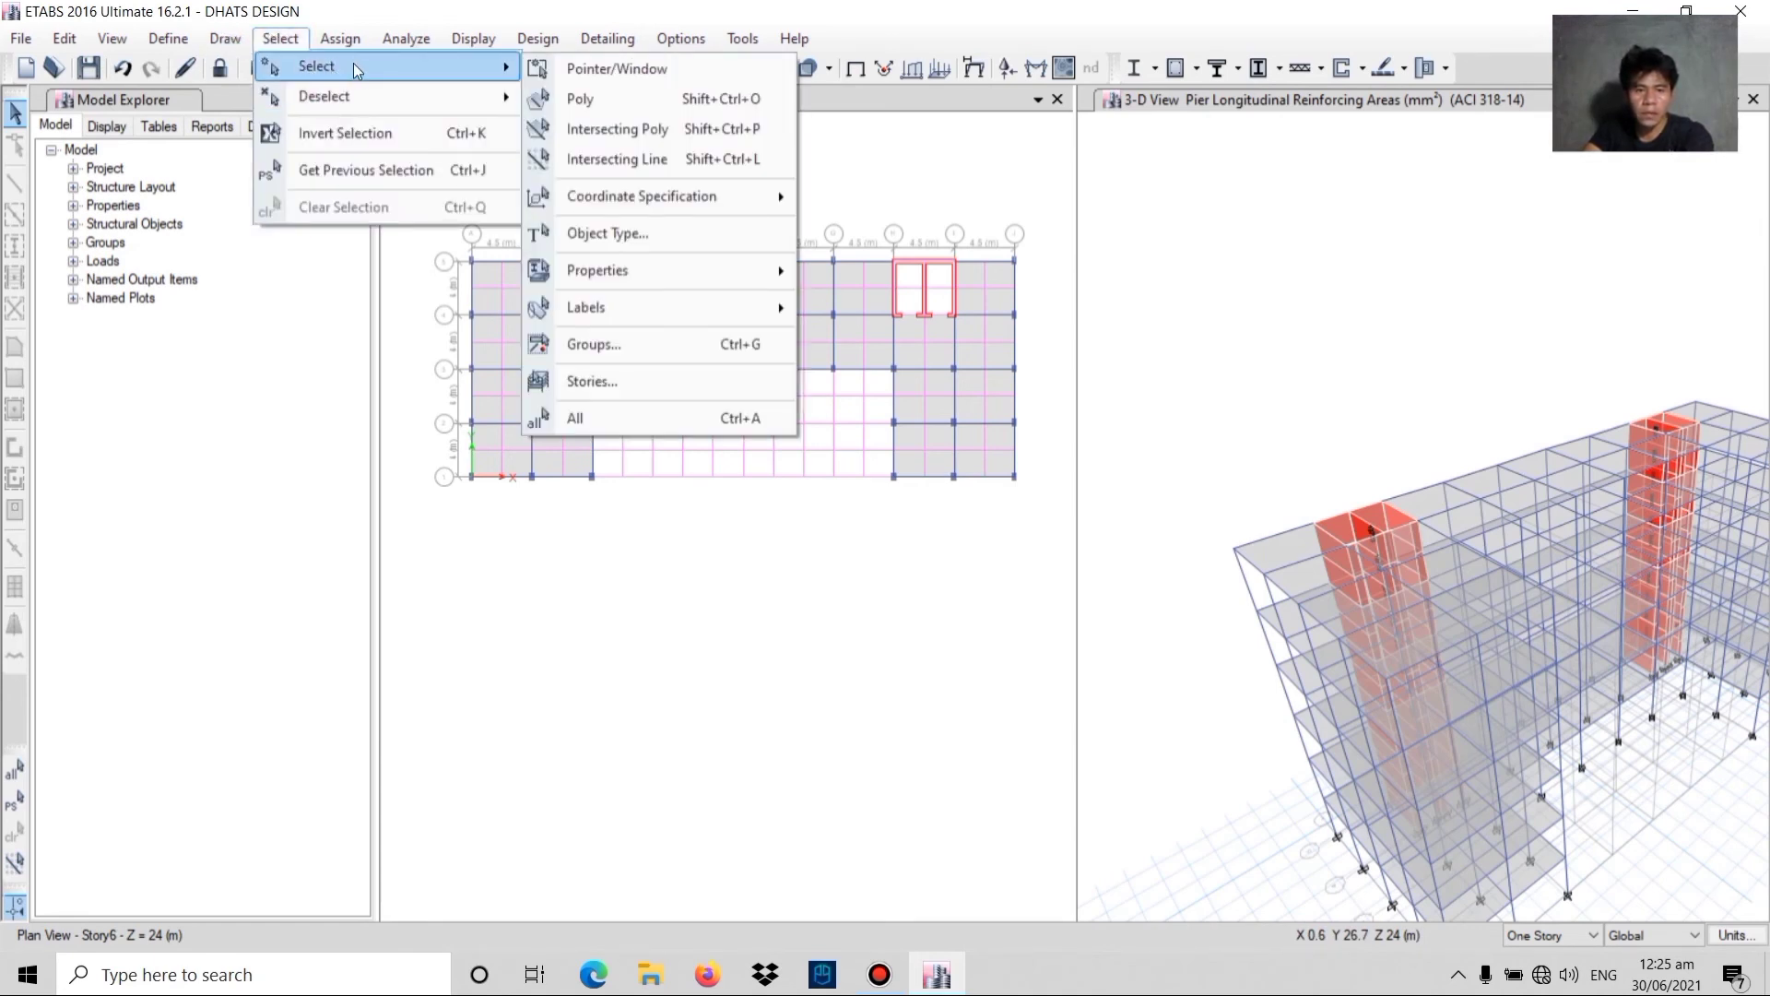
left_click(634, 236)
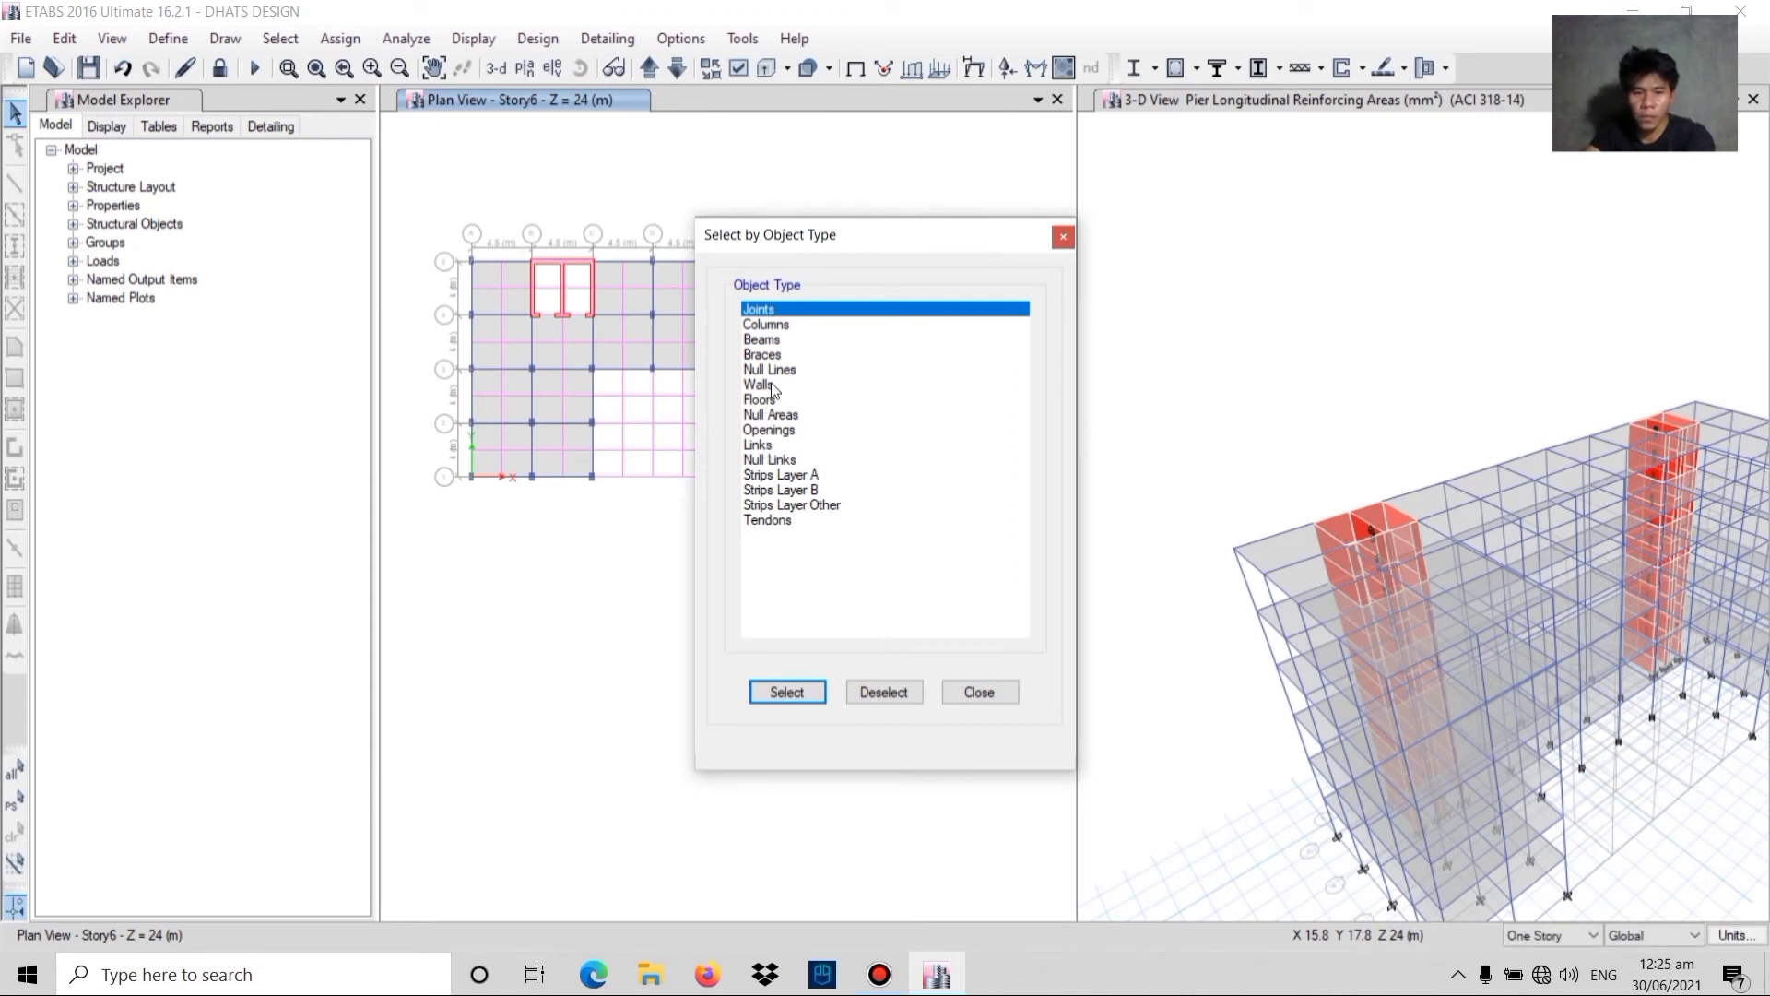
left_click(769, 384)
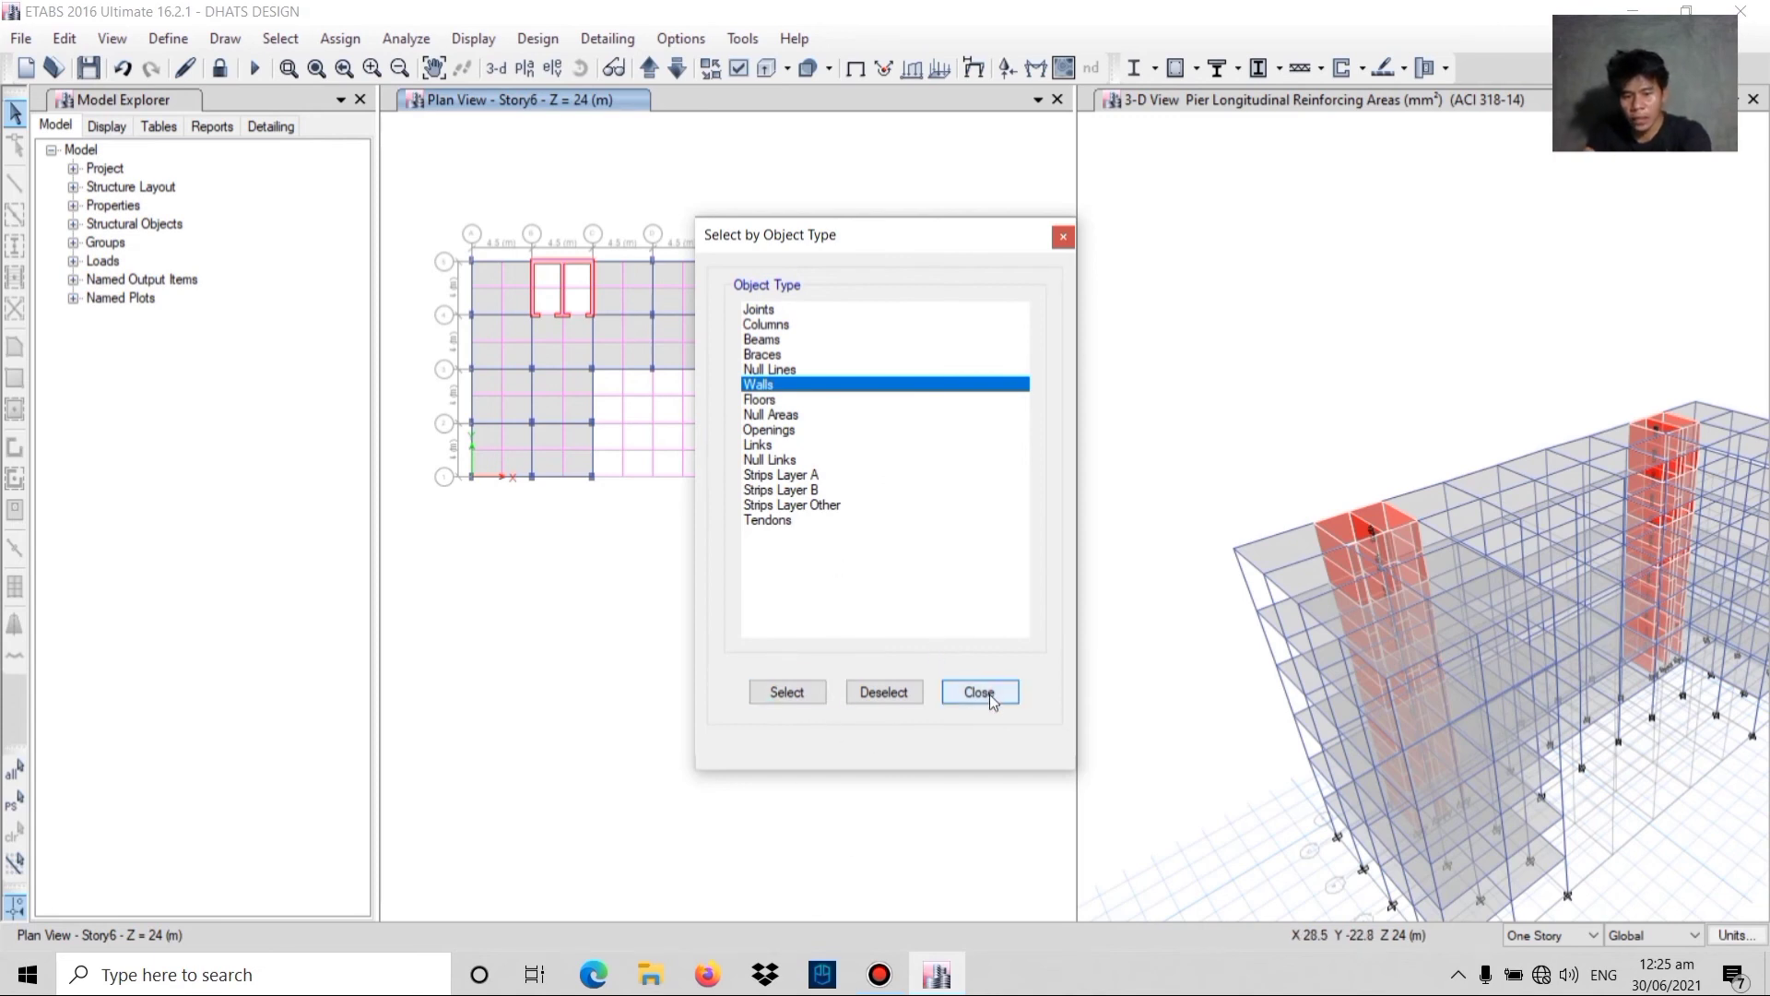
left_click(788, 693)
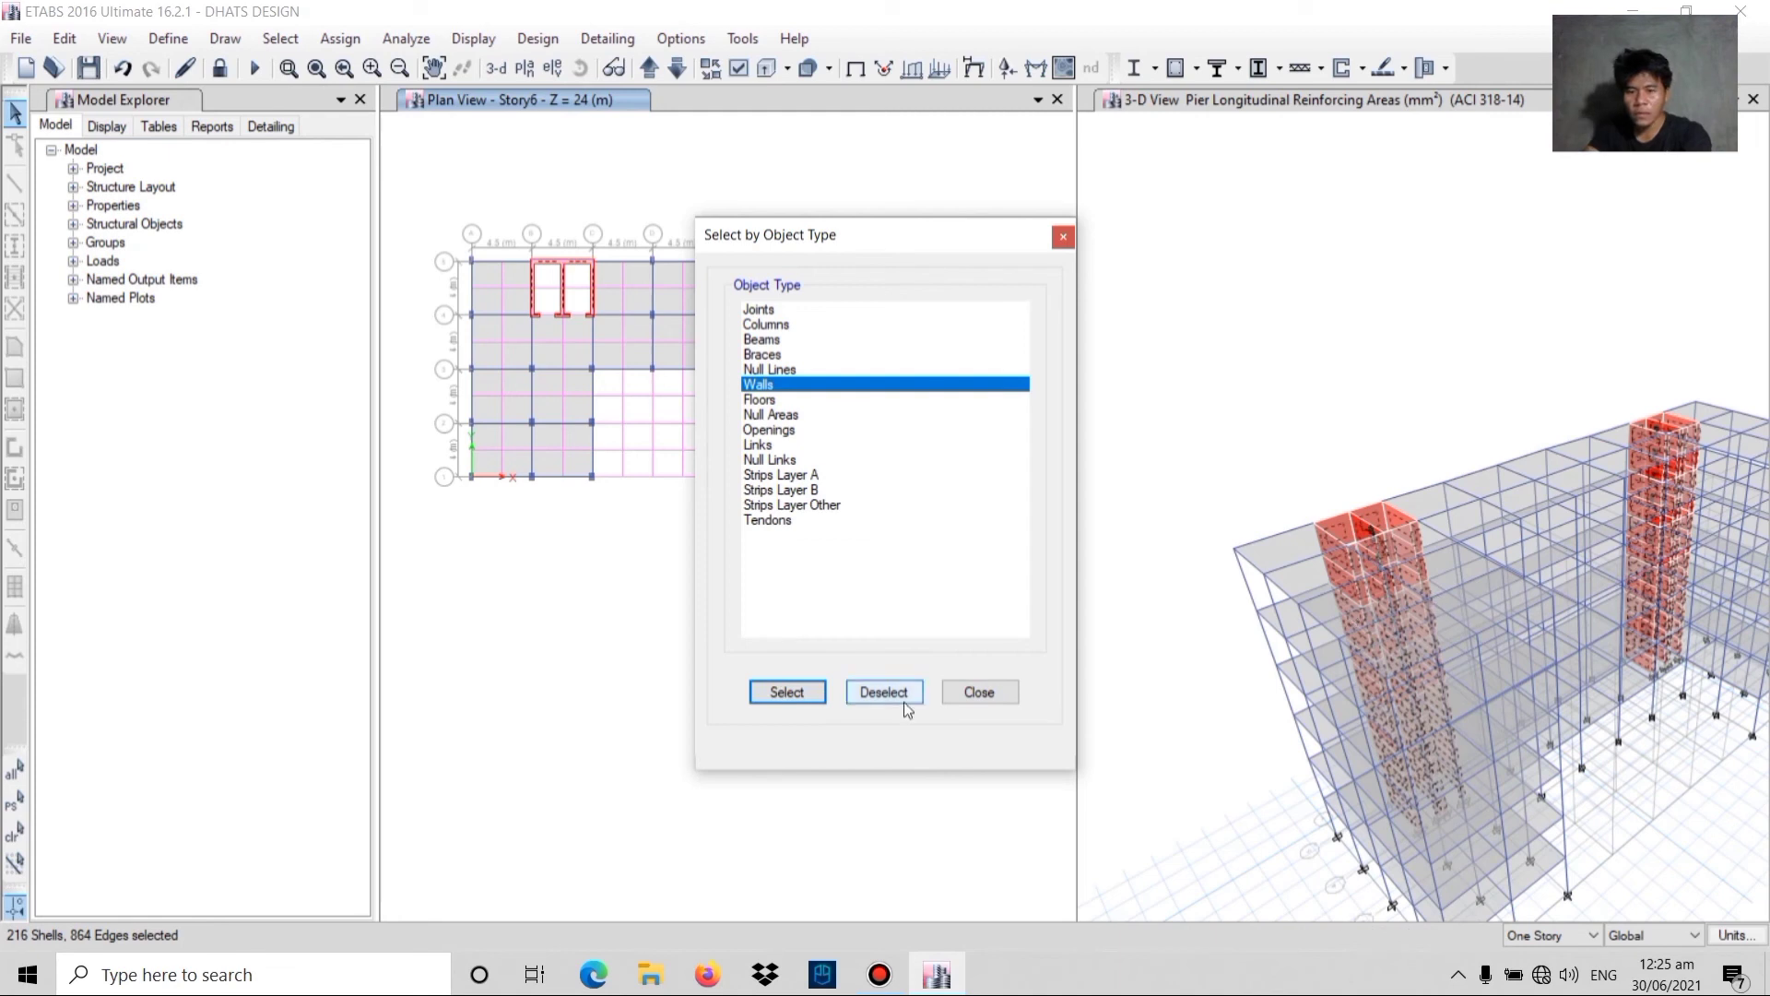
left_click(976, 692)
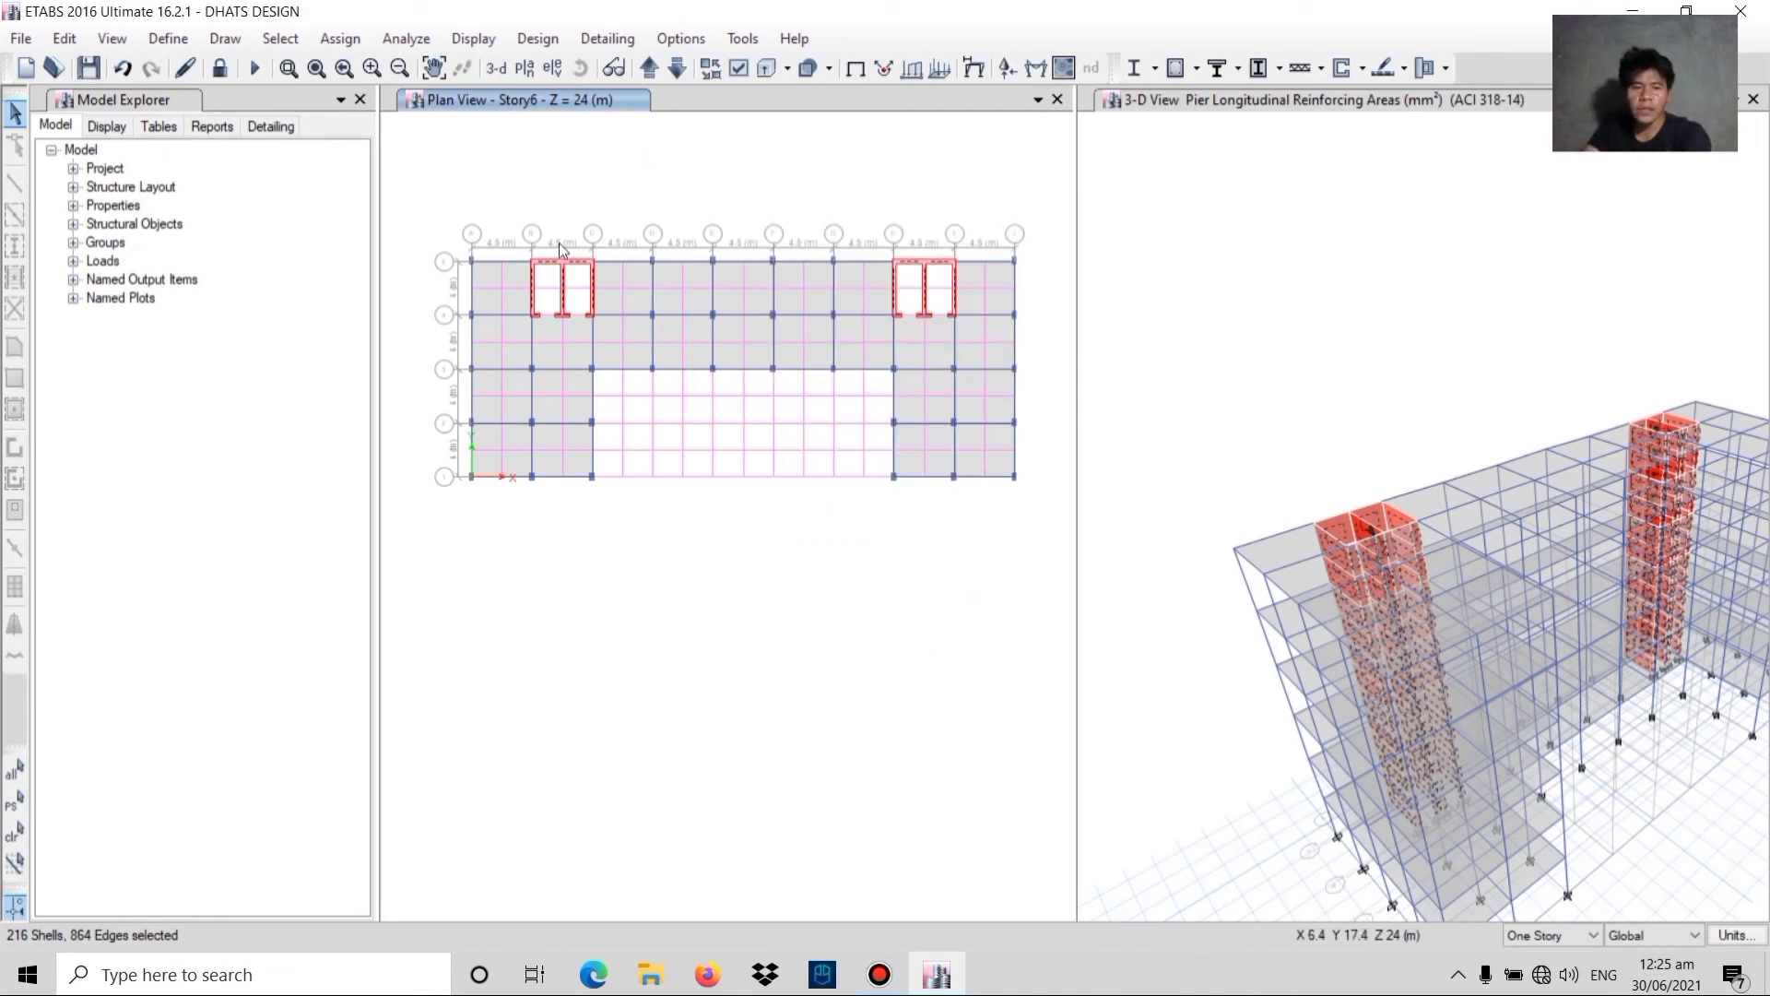
- Switch the Story6 plan view to 3D and show only the selected walls
left_click(505, 70)
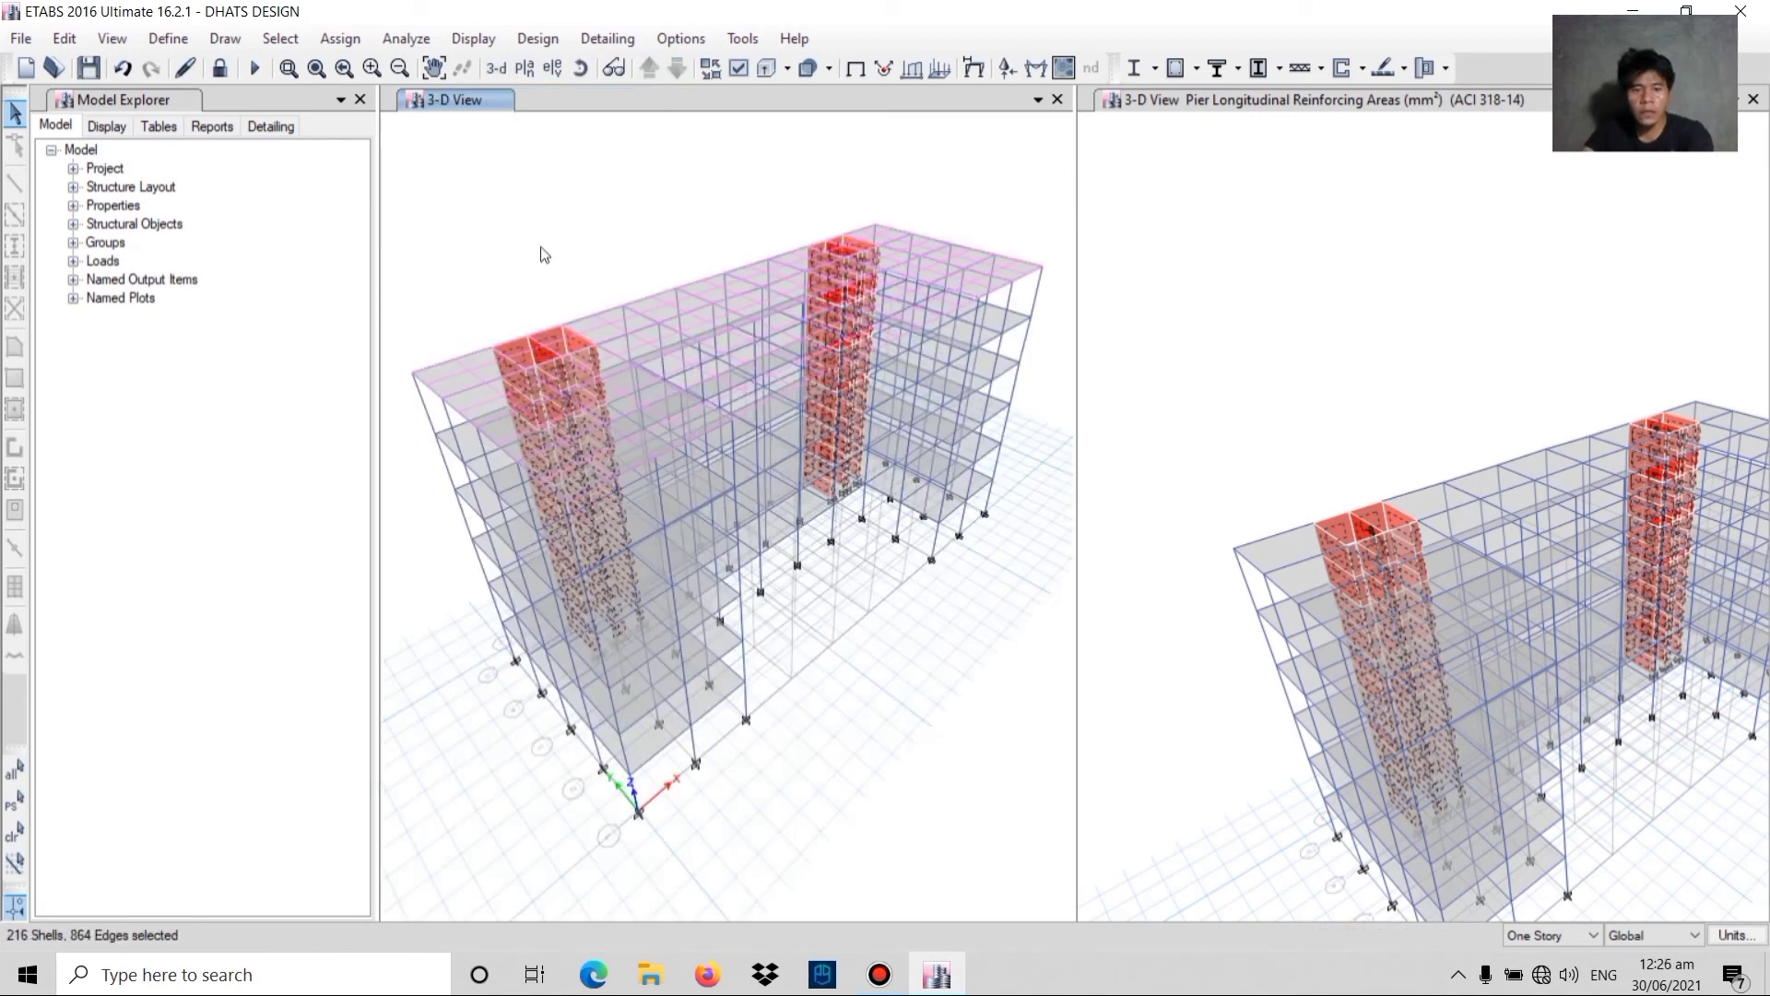
left_click(111, 40)
left_click(114, 41)
left_click(126, 43)
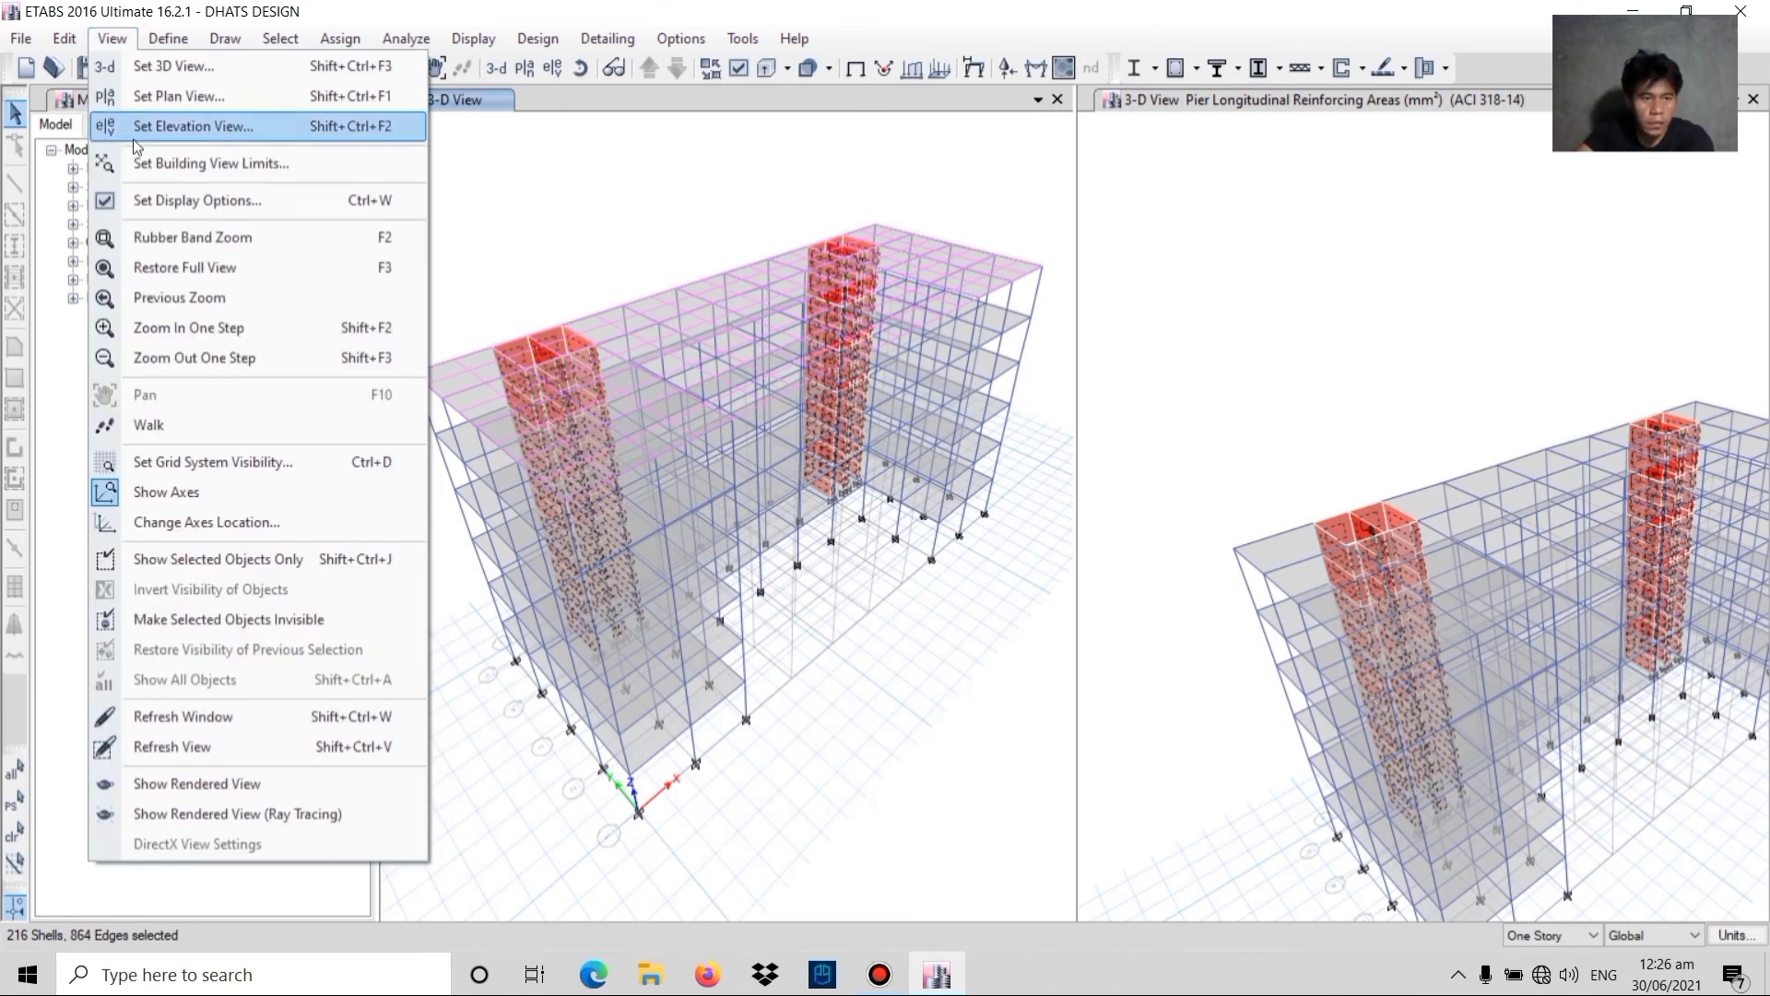
left_click(192, 560)
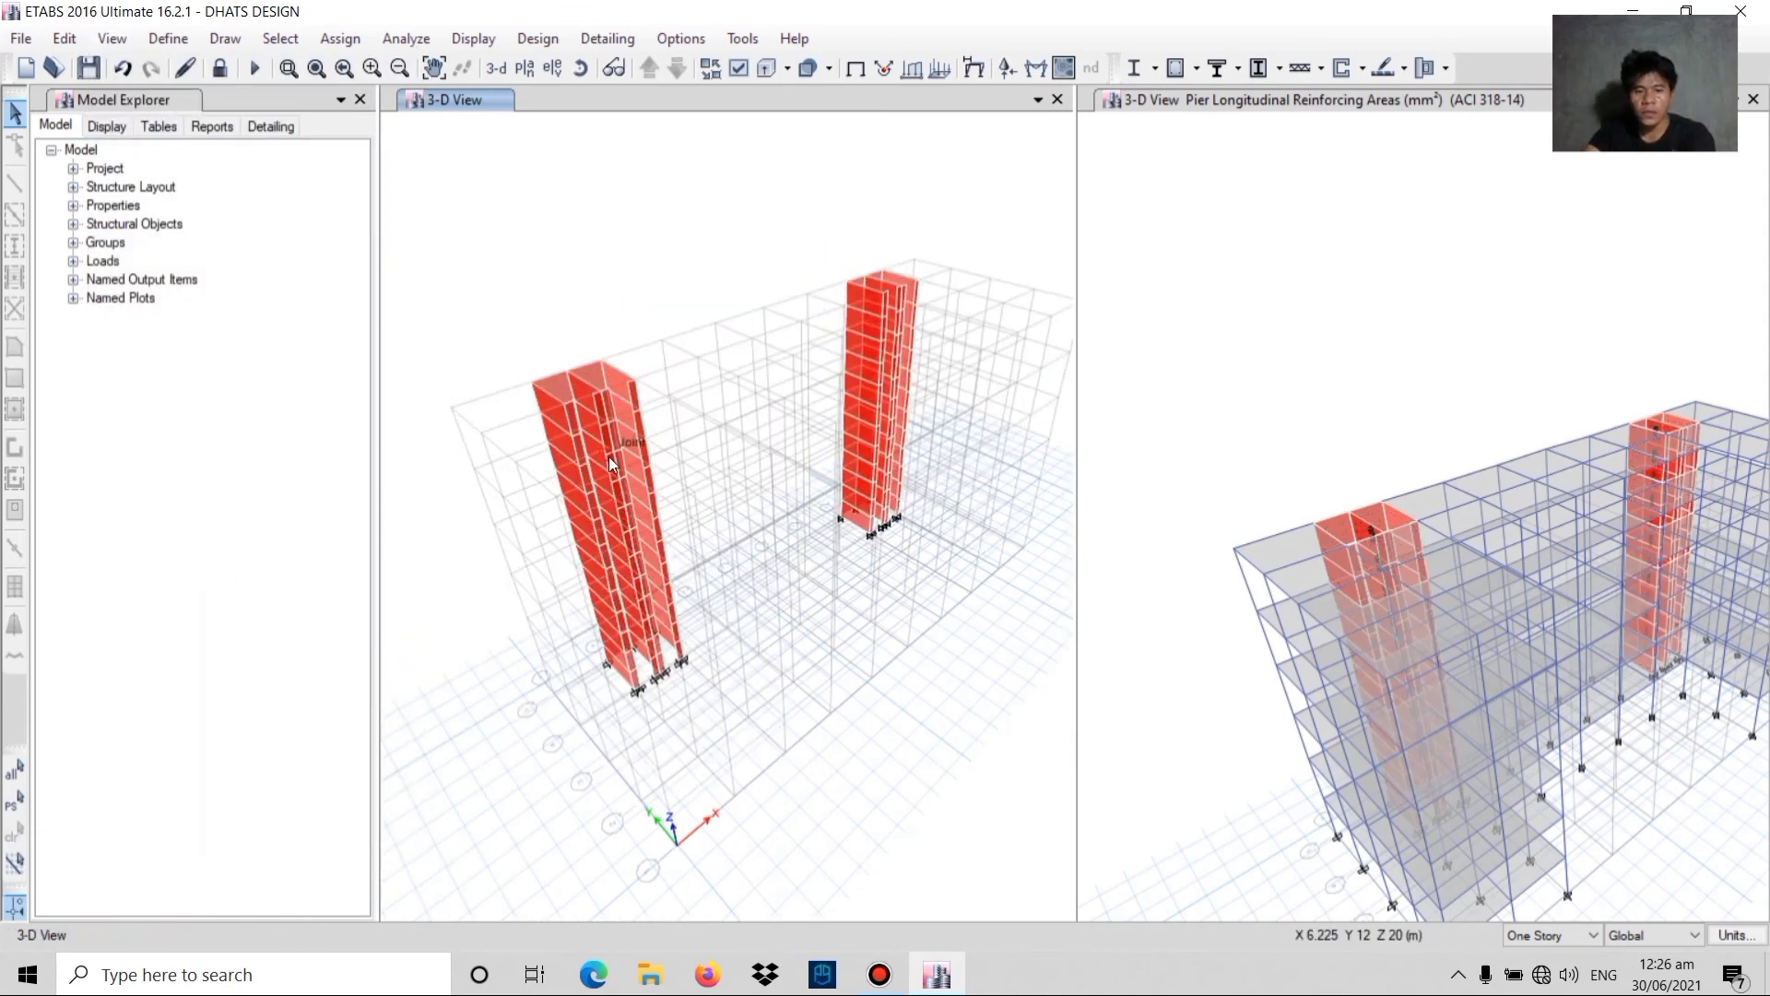
scroll(606, 456, "up", 5)
scroll(606, 455, "down", 5)
mouse_move(605, 455)
middle_mouse_down()
mouse_move(600, 434)
mouse_move(681, 418)
mouse_move(657, 450)
middle_mouse_up()
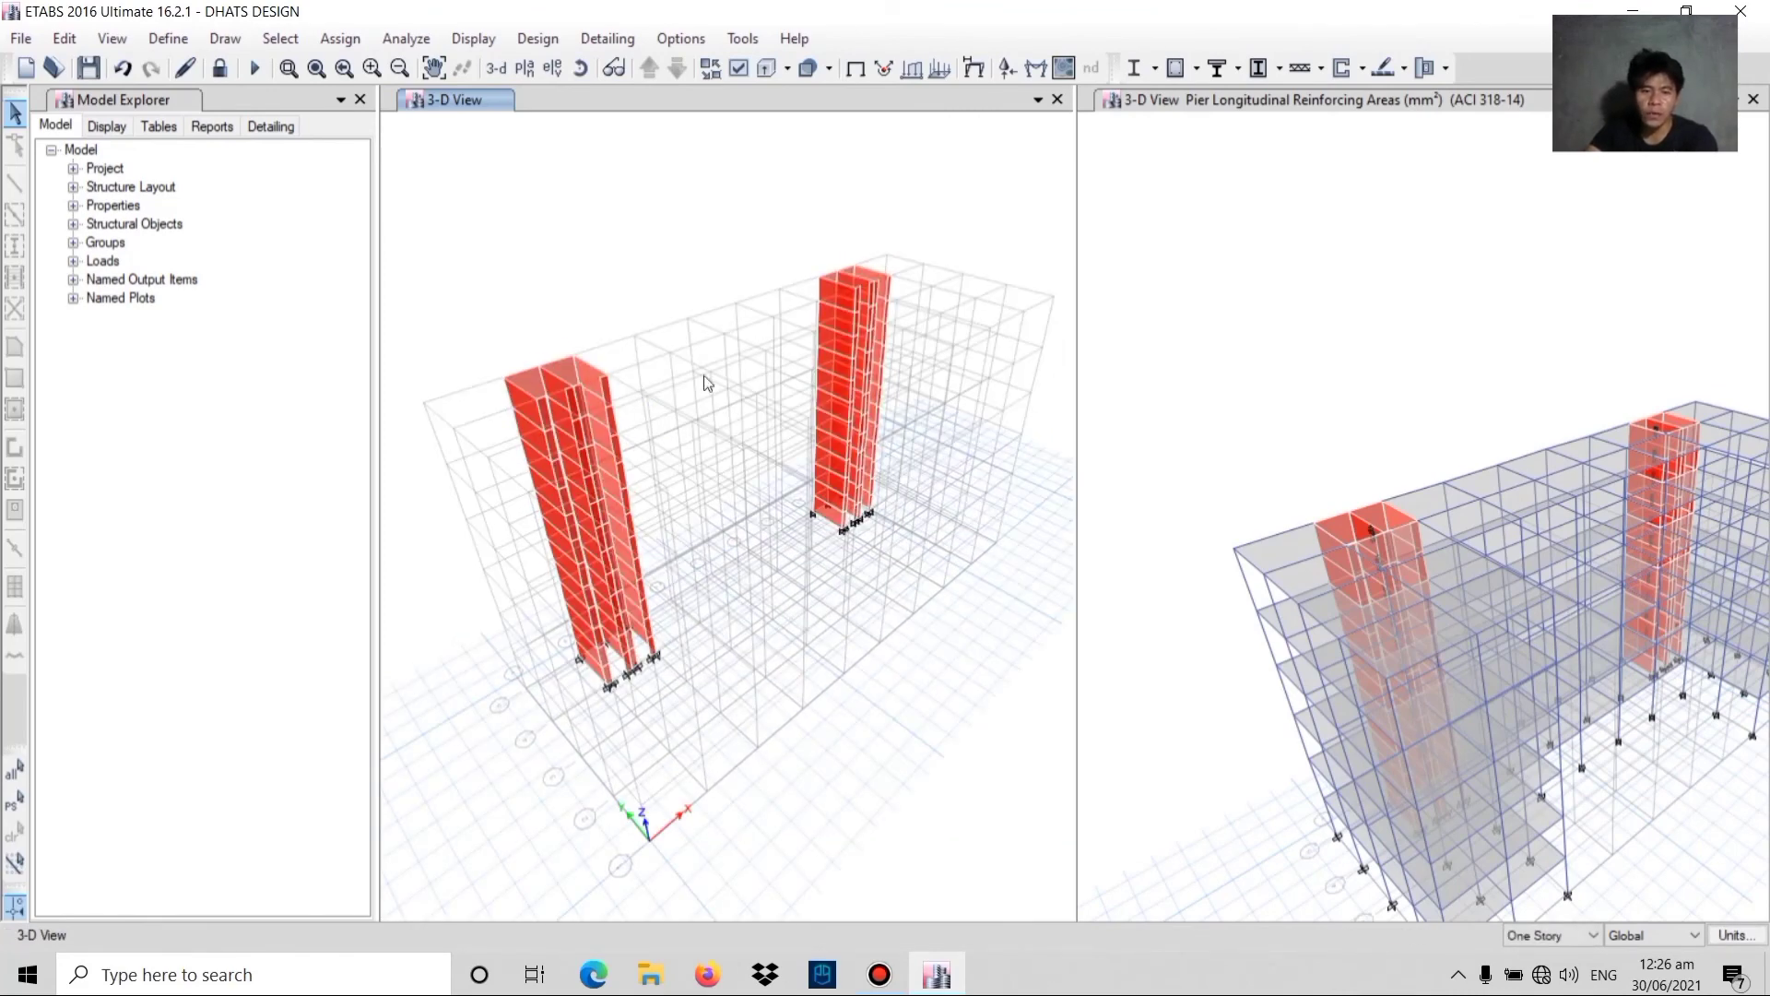
- Verify the analysis sections against the design sections for the shear walls
left_click(1105, 259)
left_click(583, 251)
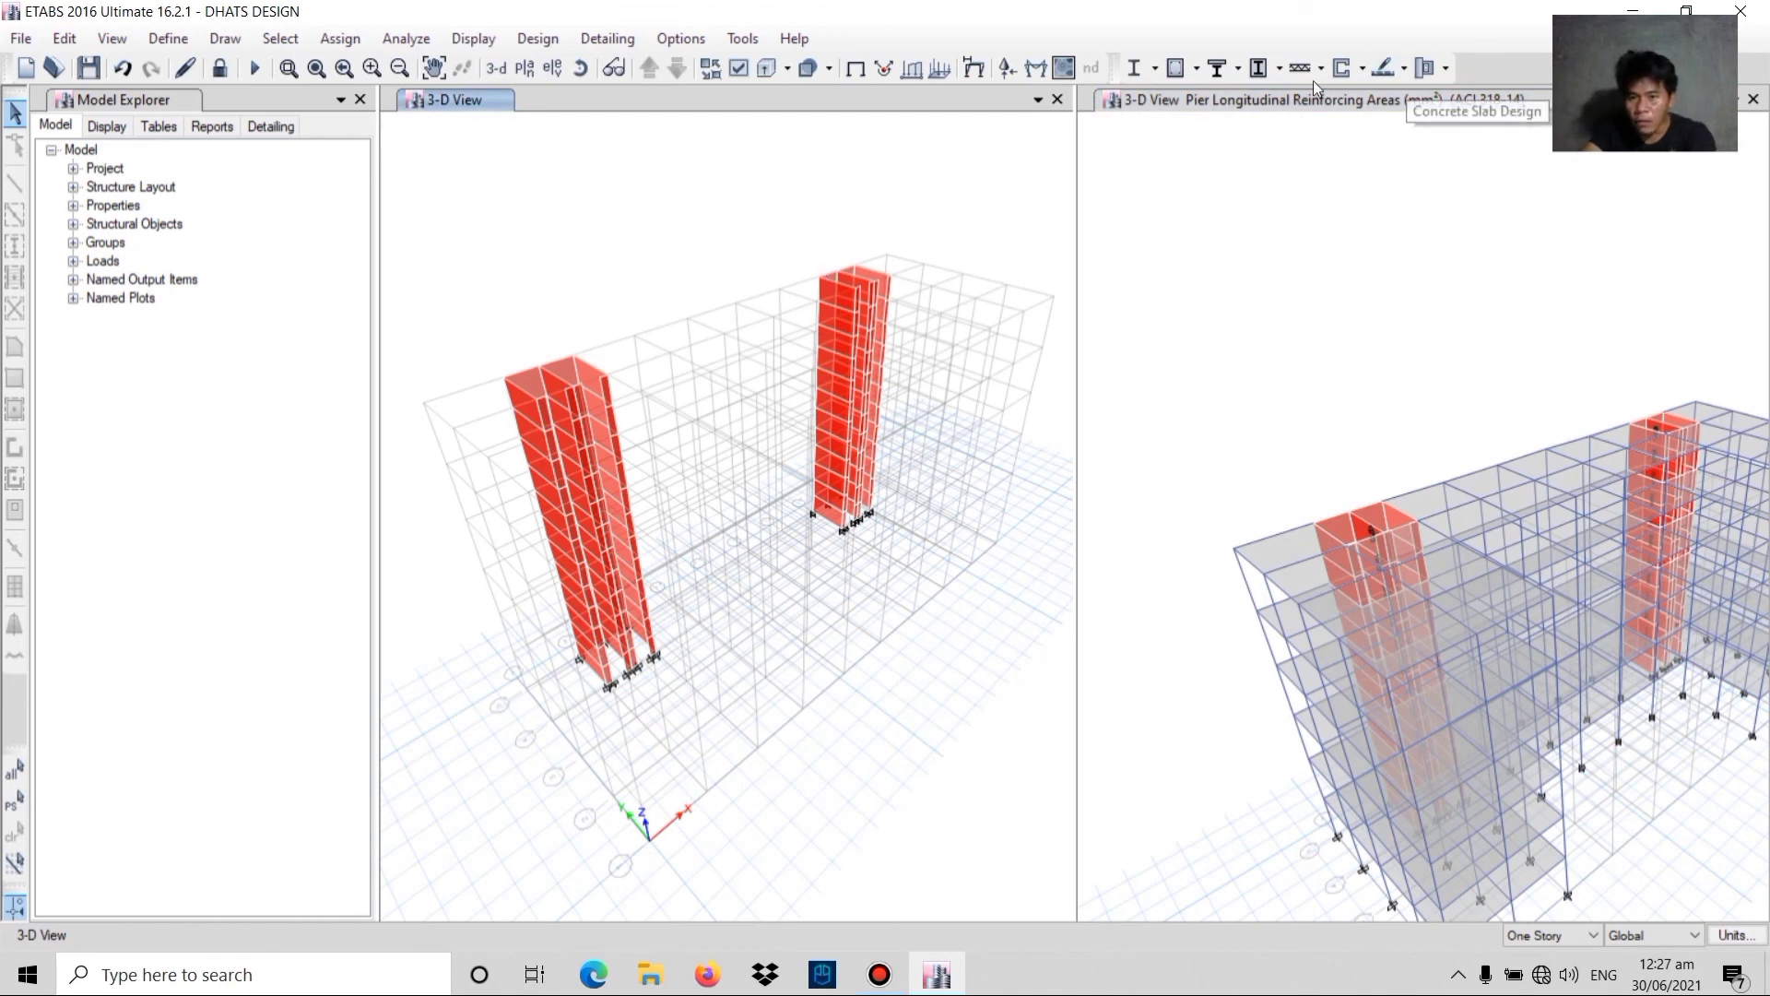
left_click(1361, 68)
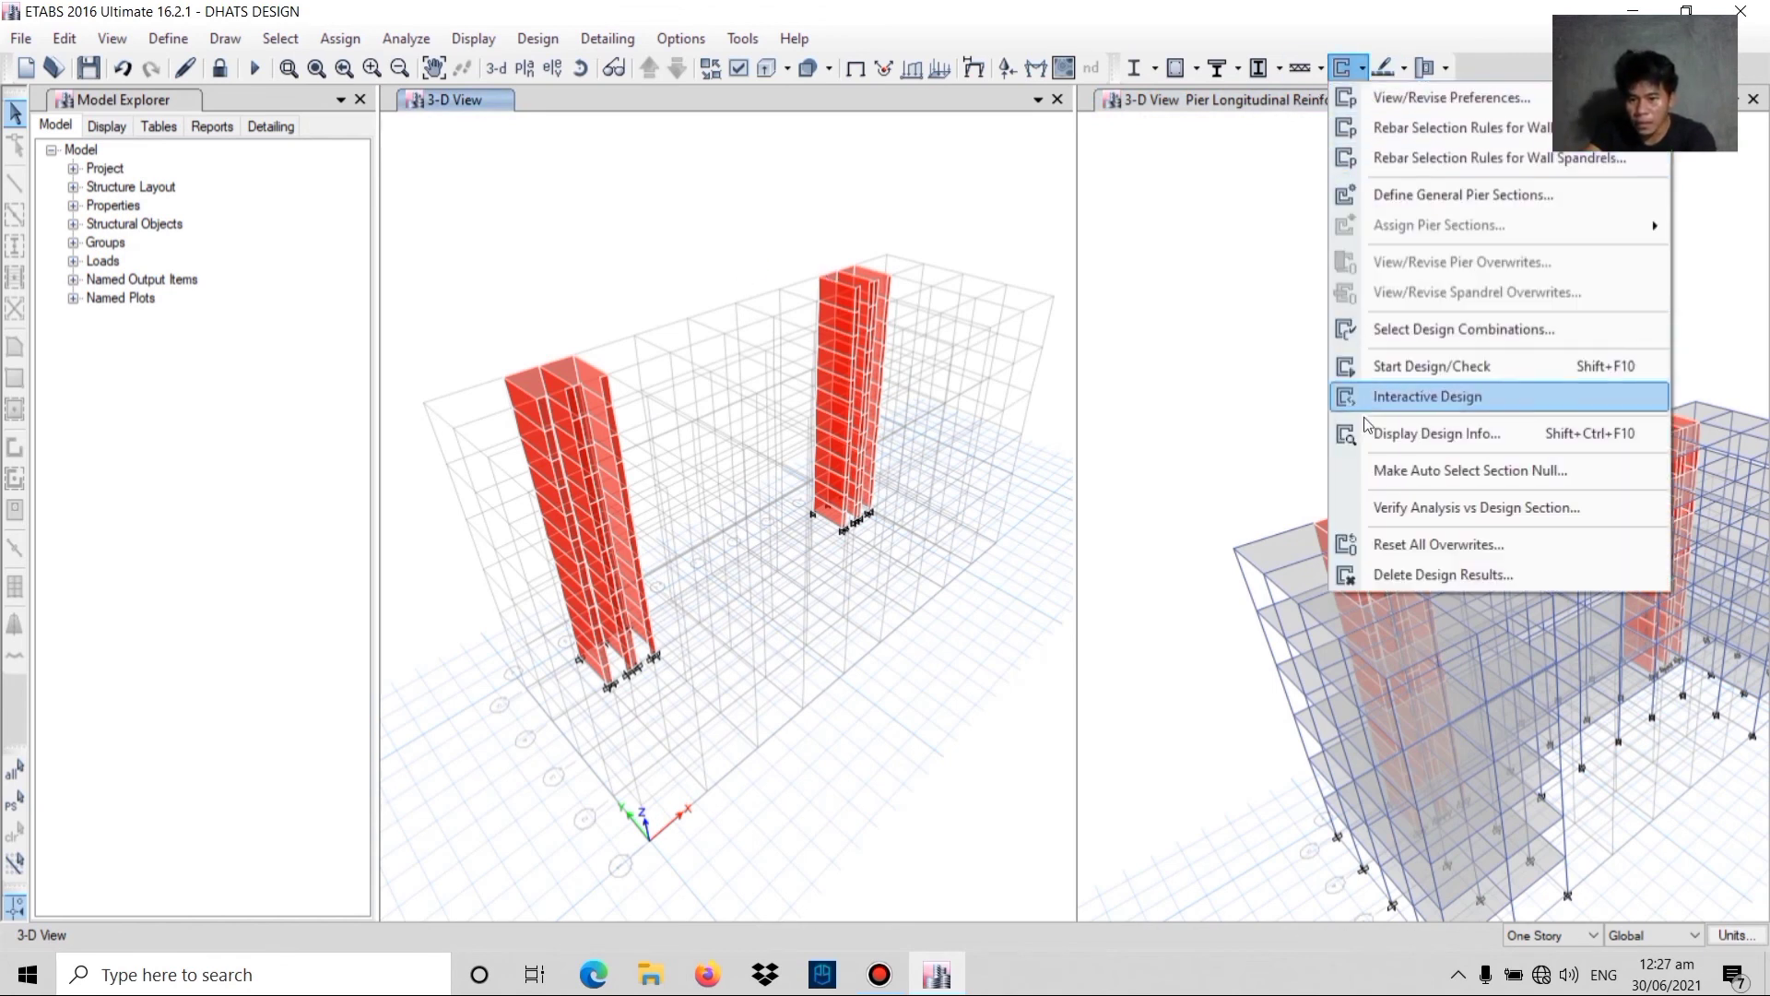
left_click(1403, 513)
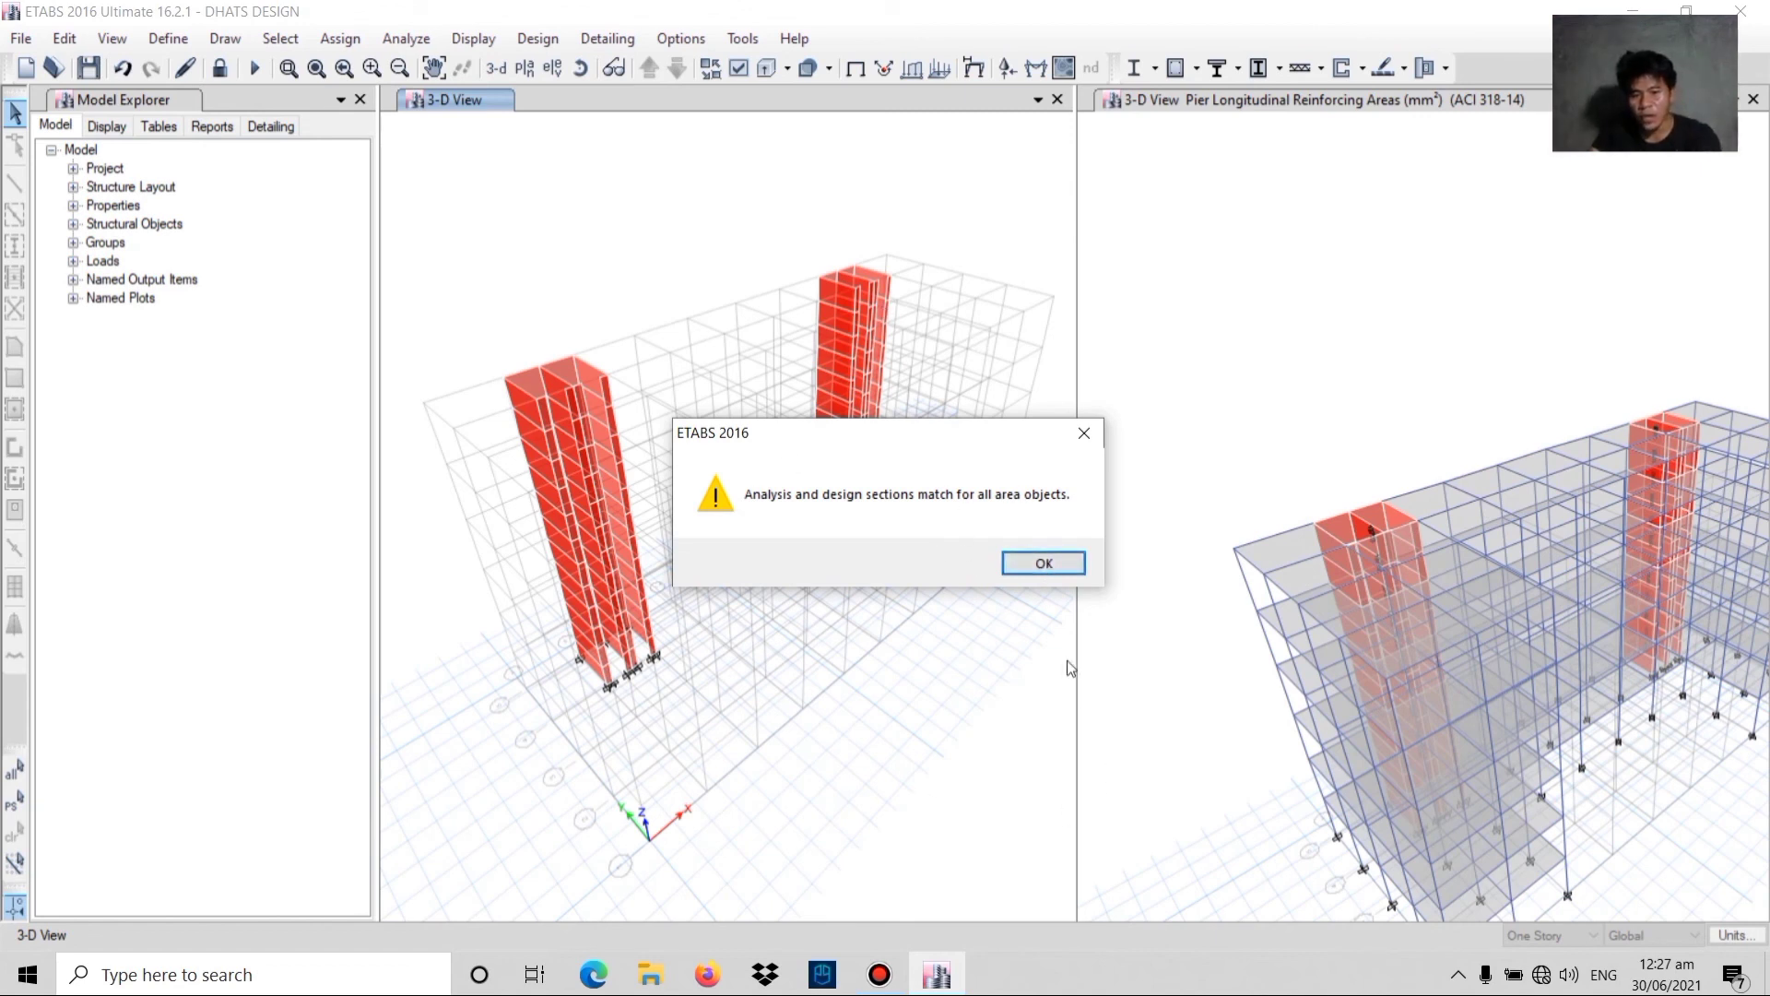
left_click(1025, 562)
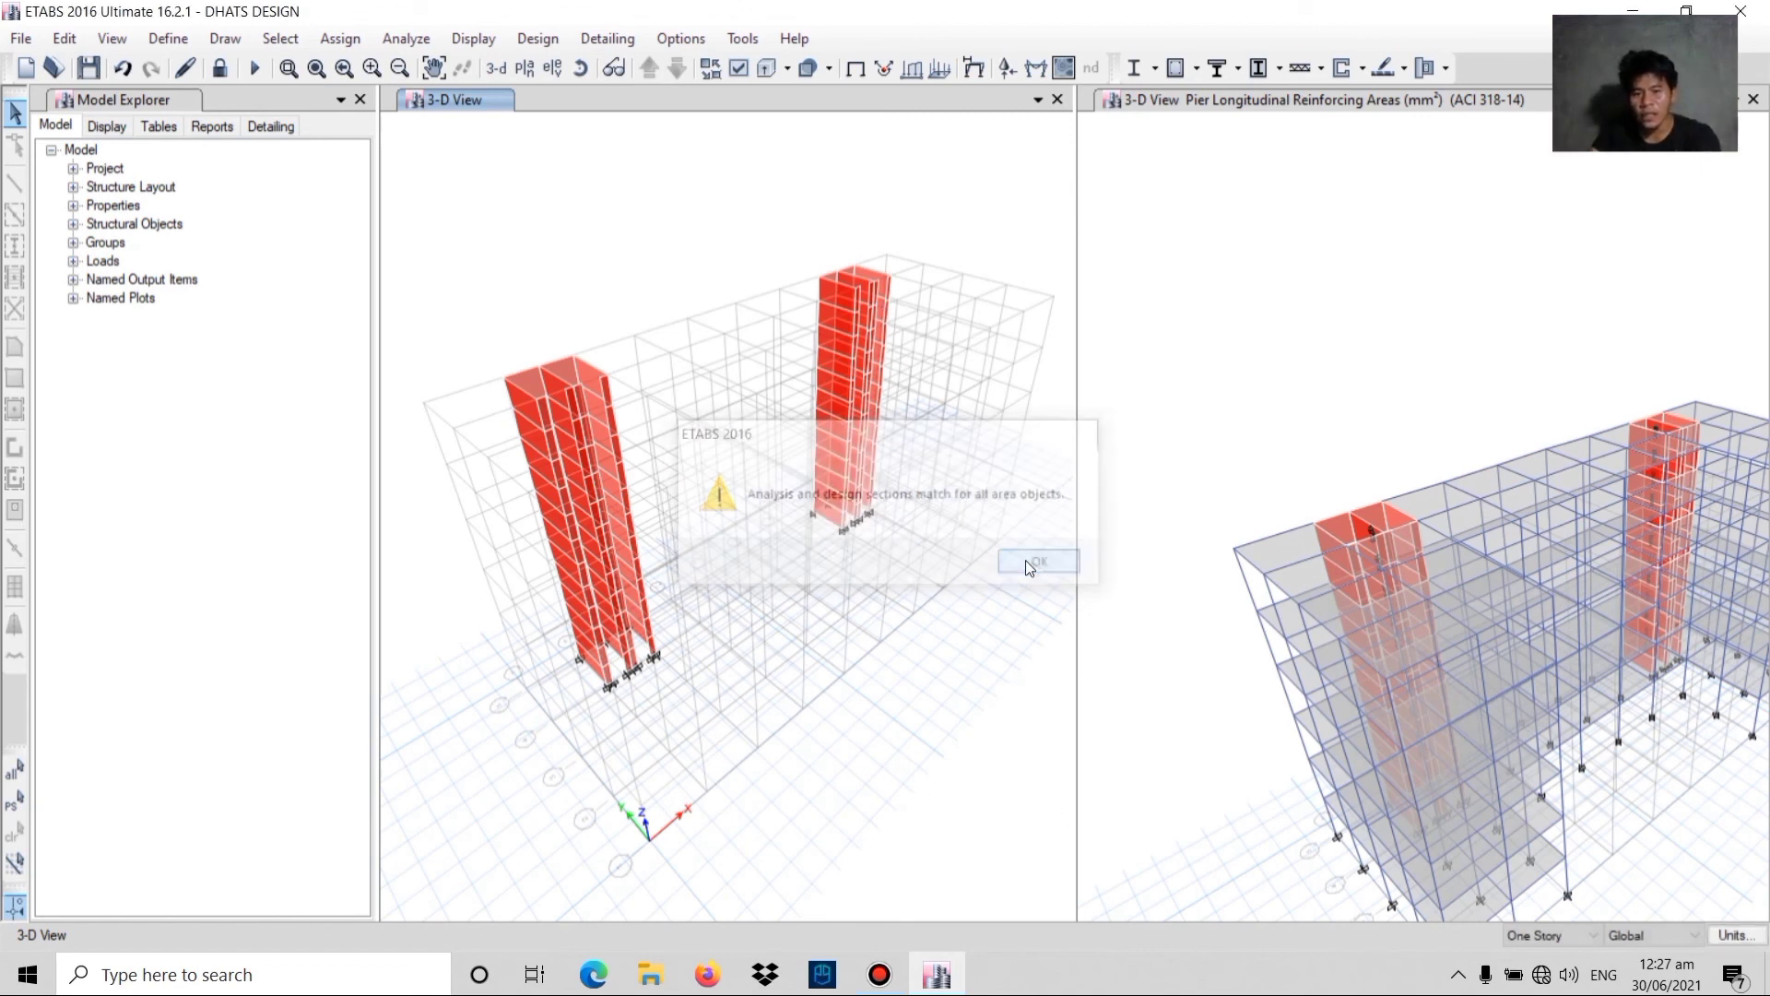
- Display the Pier Reinforcing Ratios design output on the isolated shear walls and examine the ratios along the piers
left_click(1360, 72)
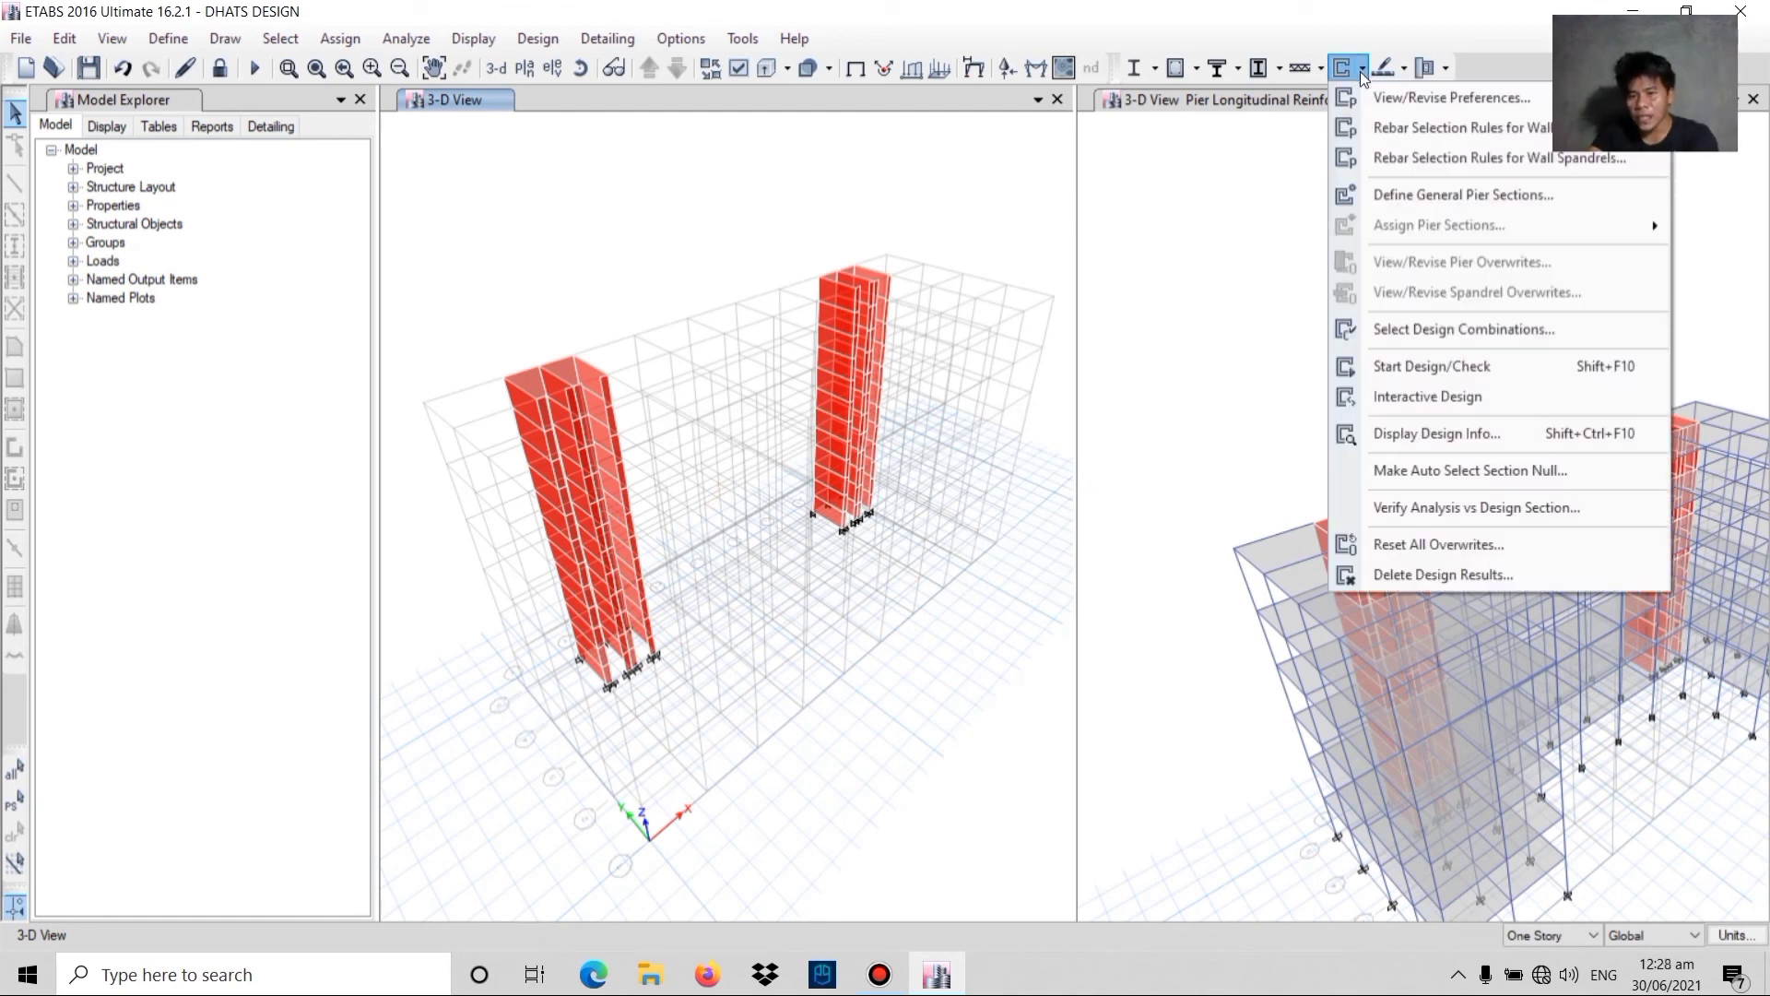
left_click(1441, 434)
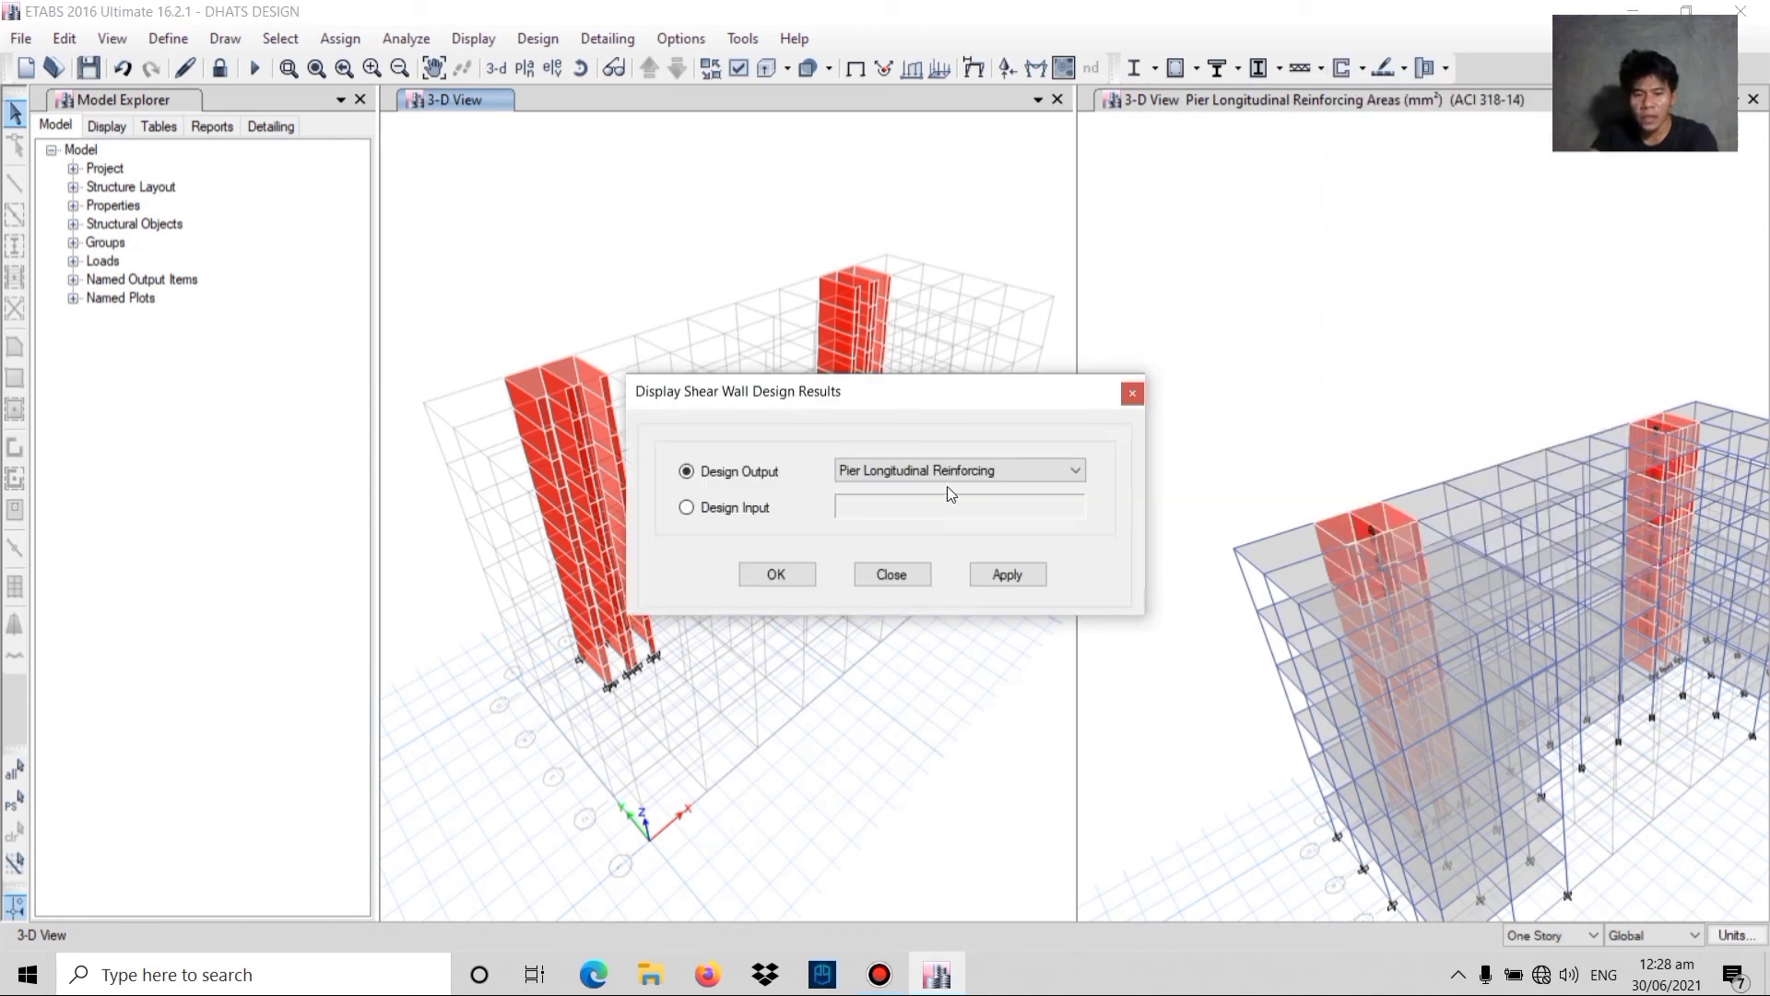
left_click(948, 481)
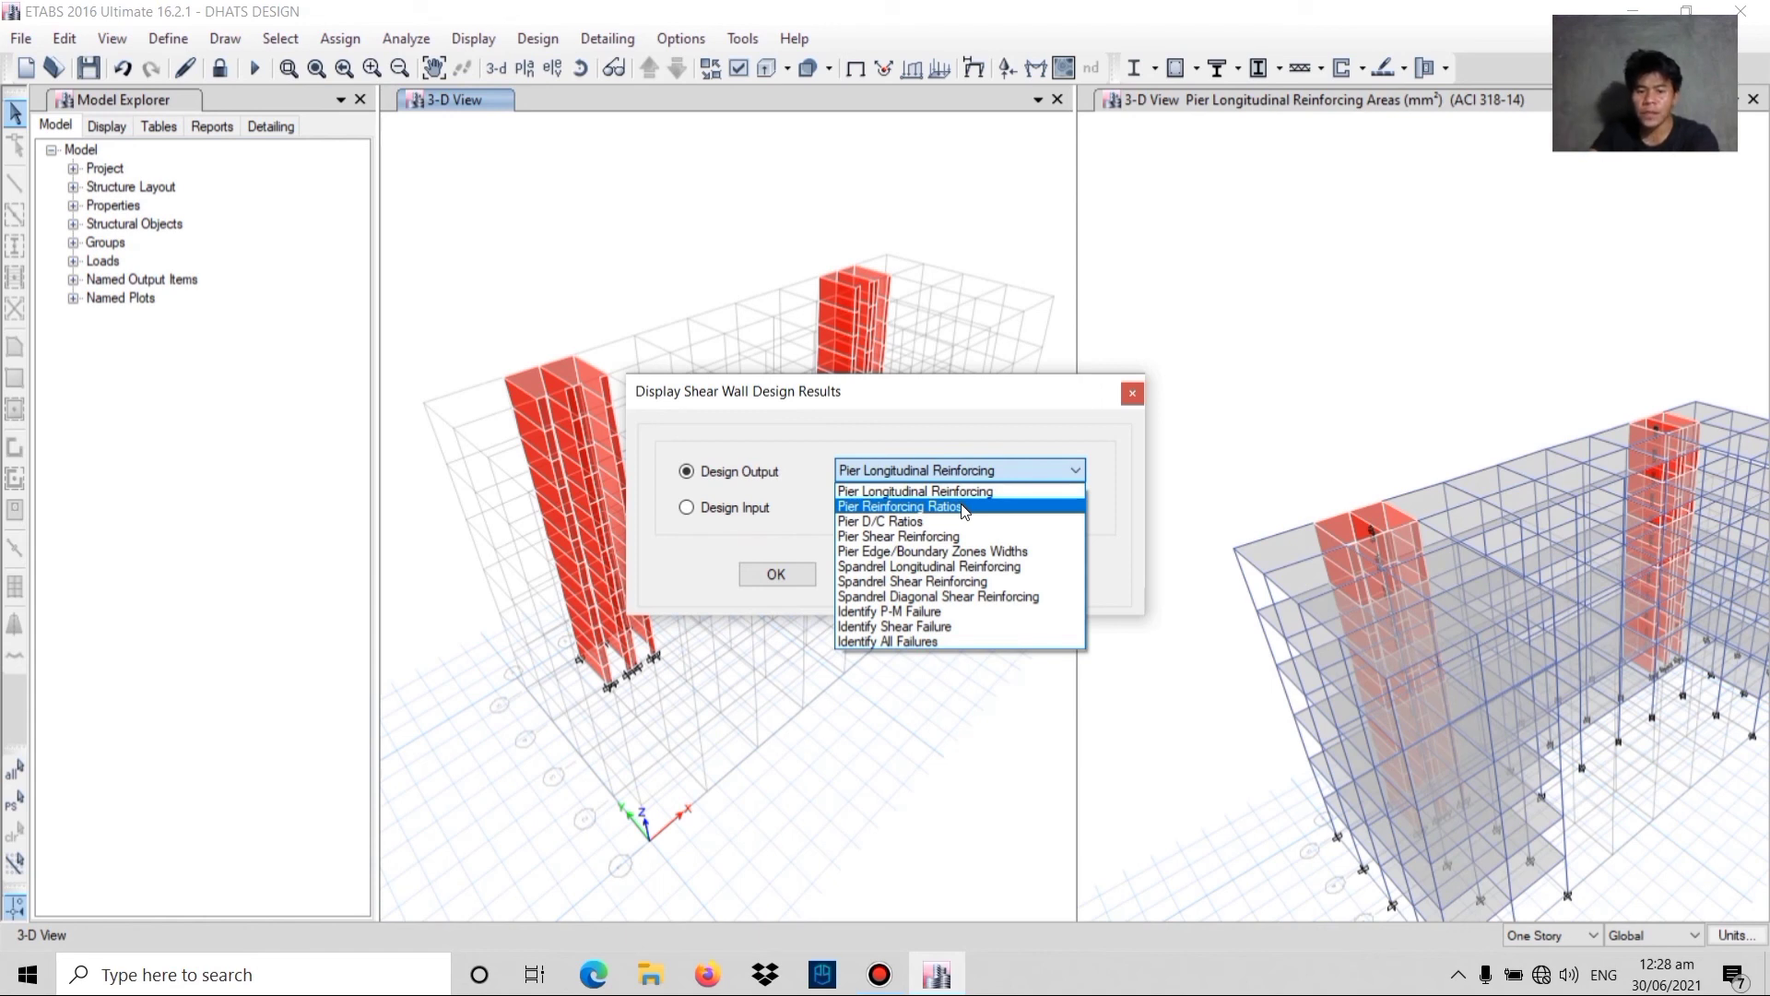
left_click(961, 506)
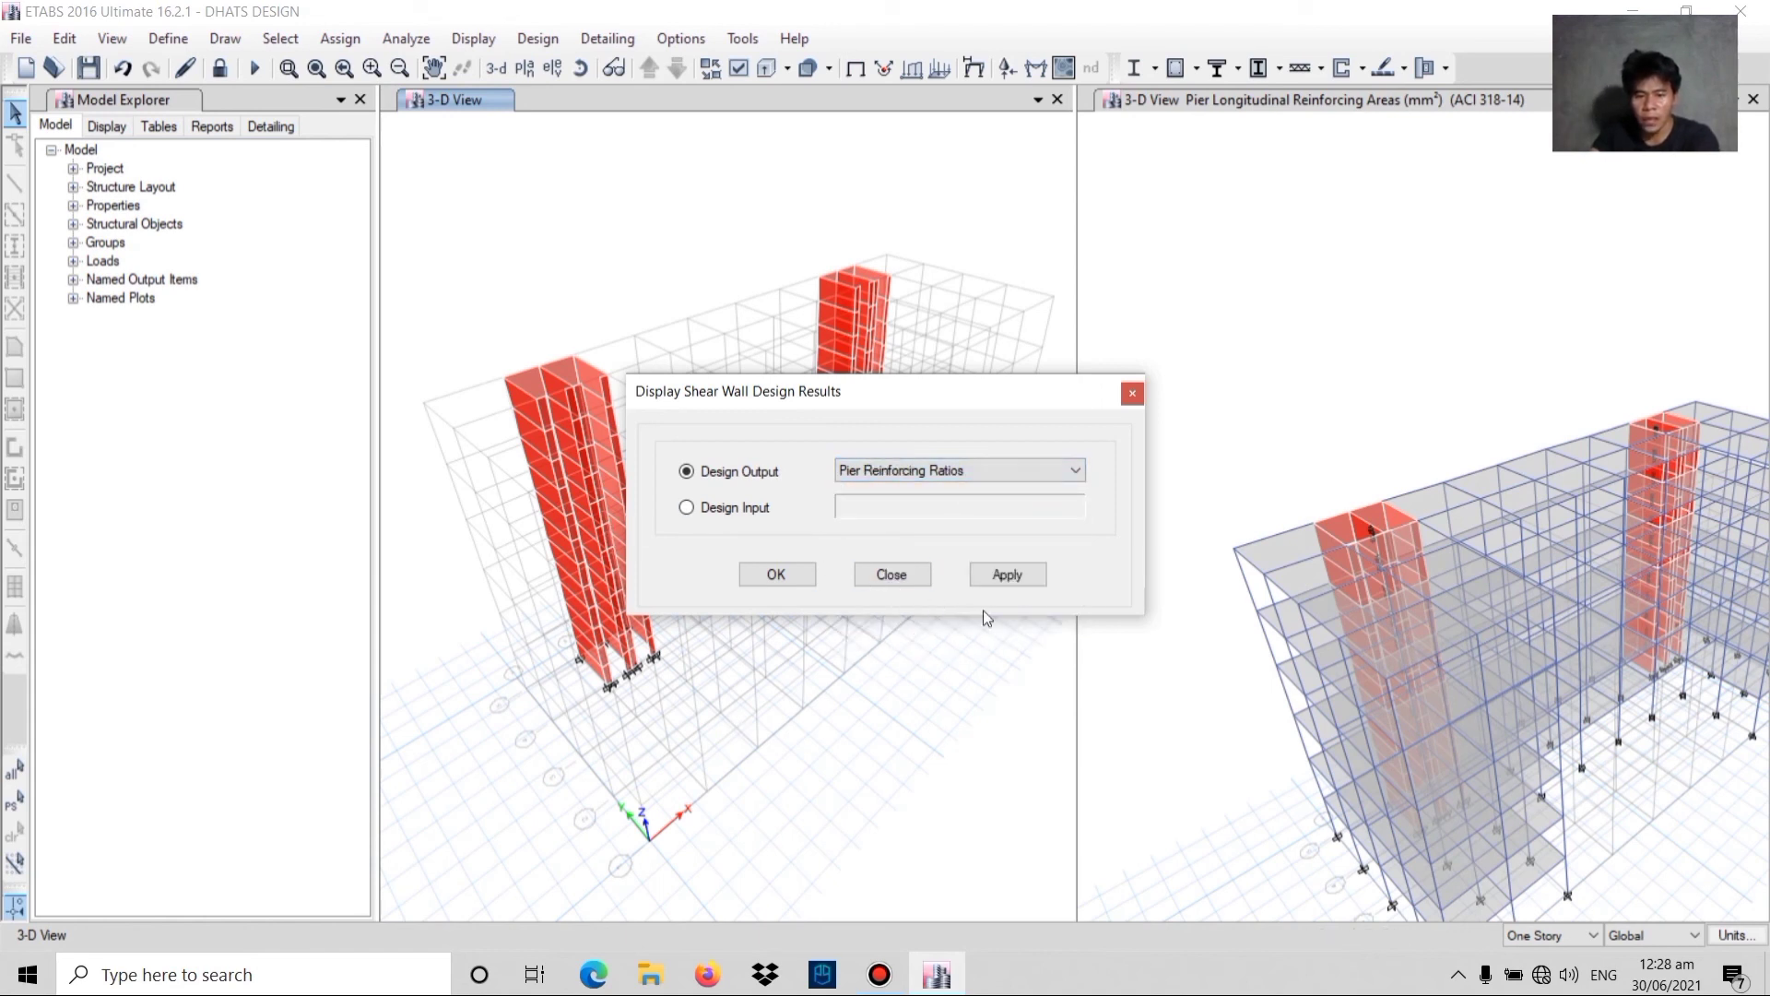
left_click(997, 577)
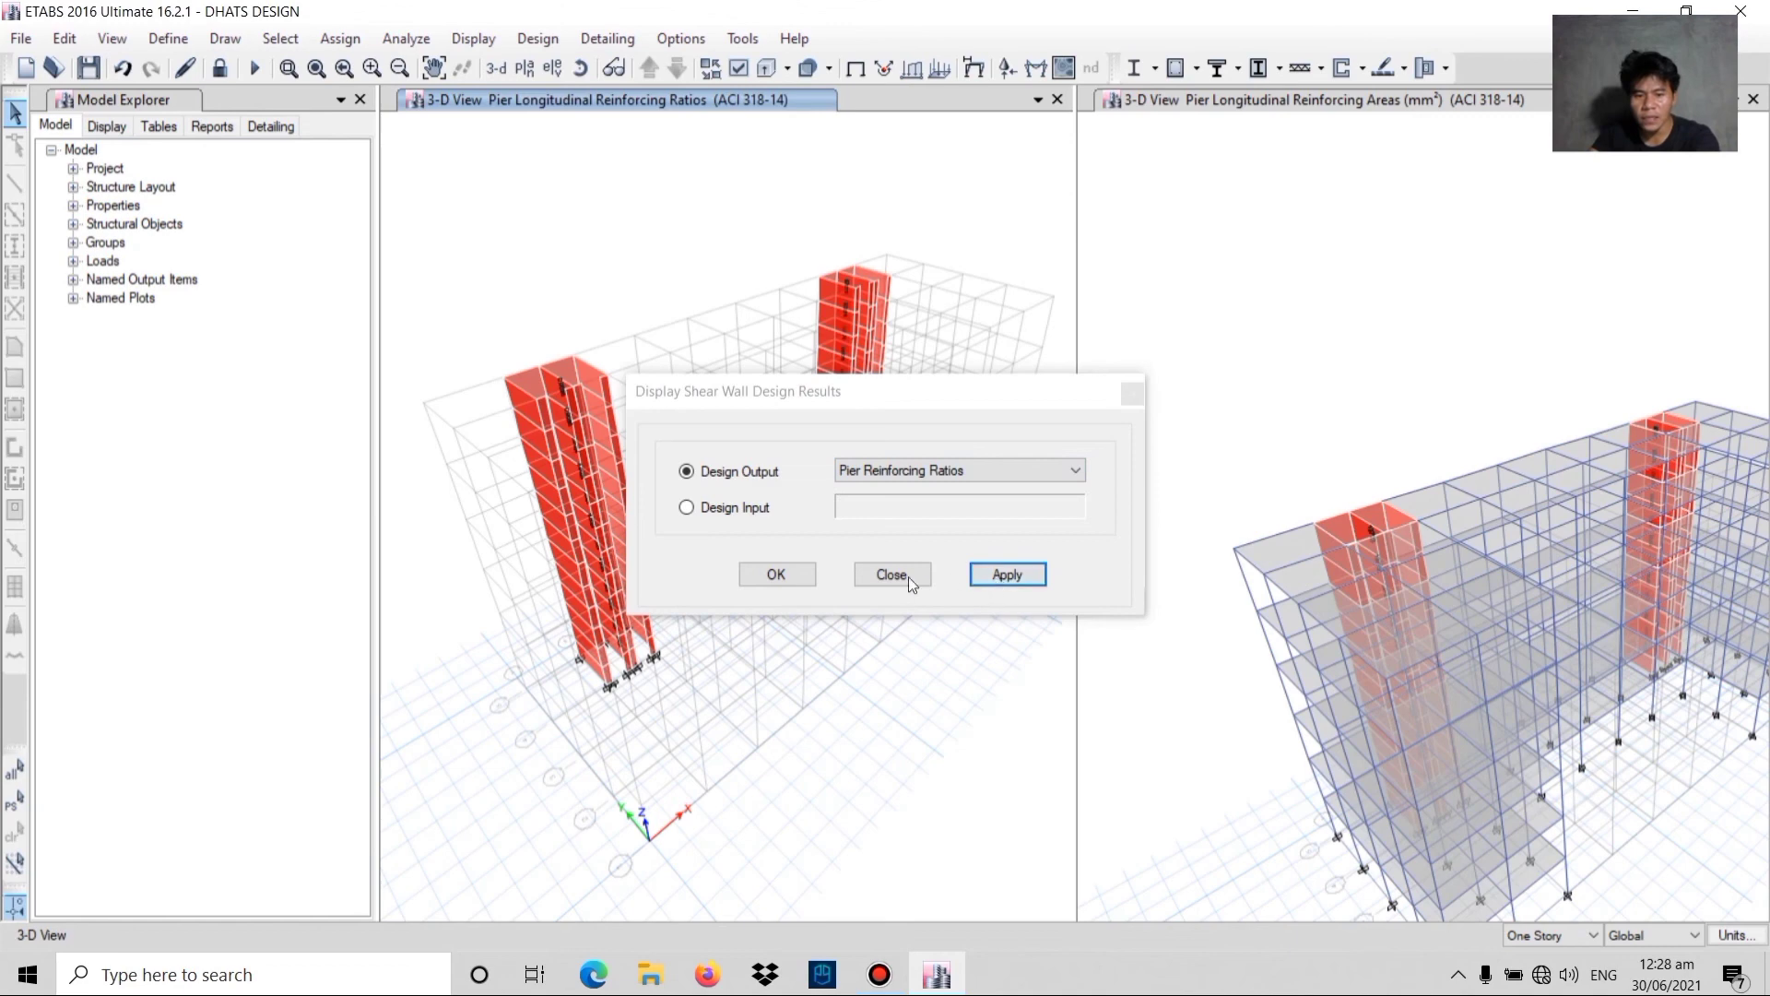
left_click(775, 575)
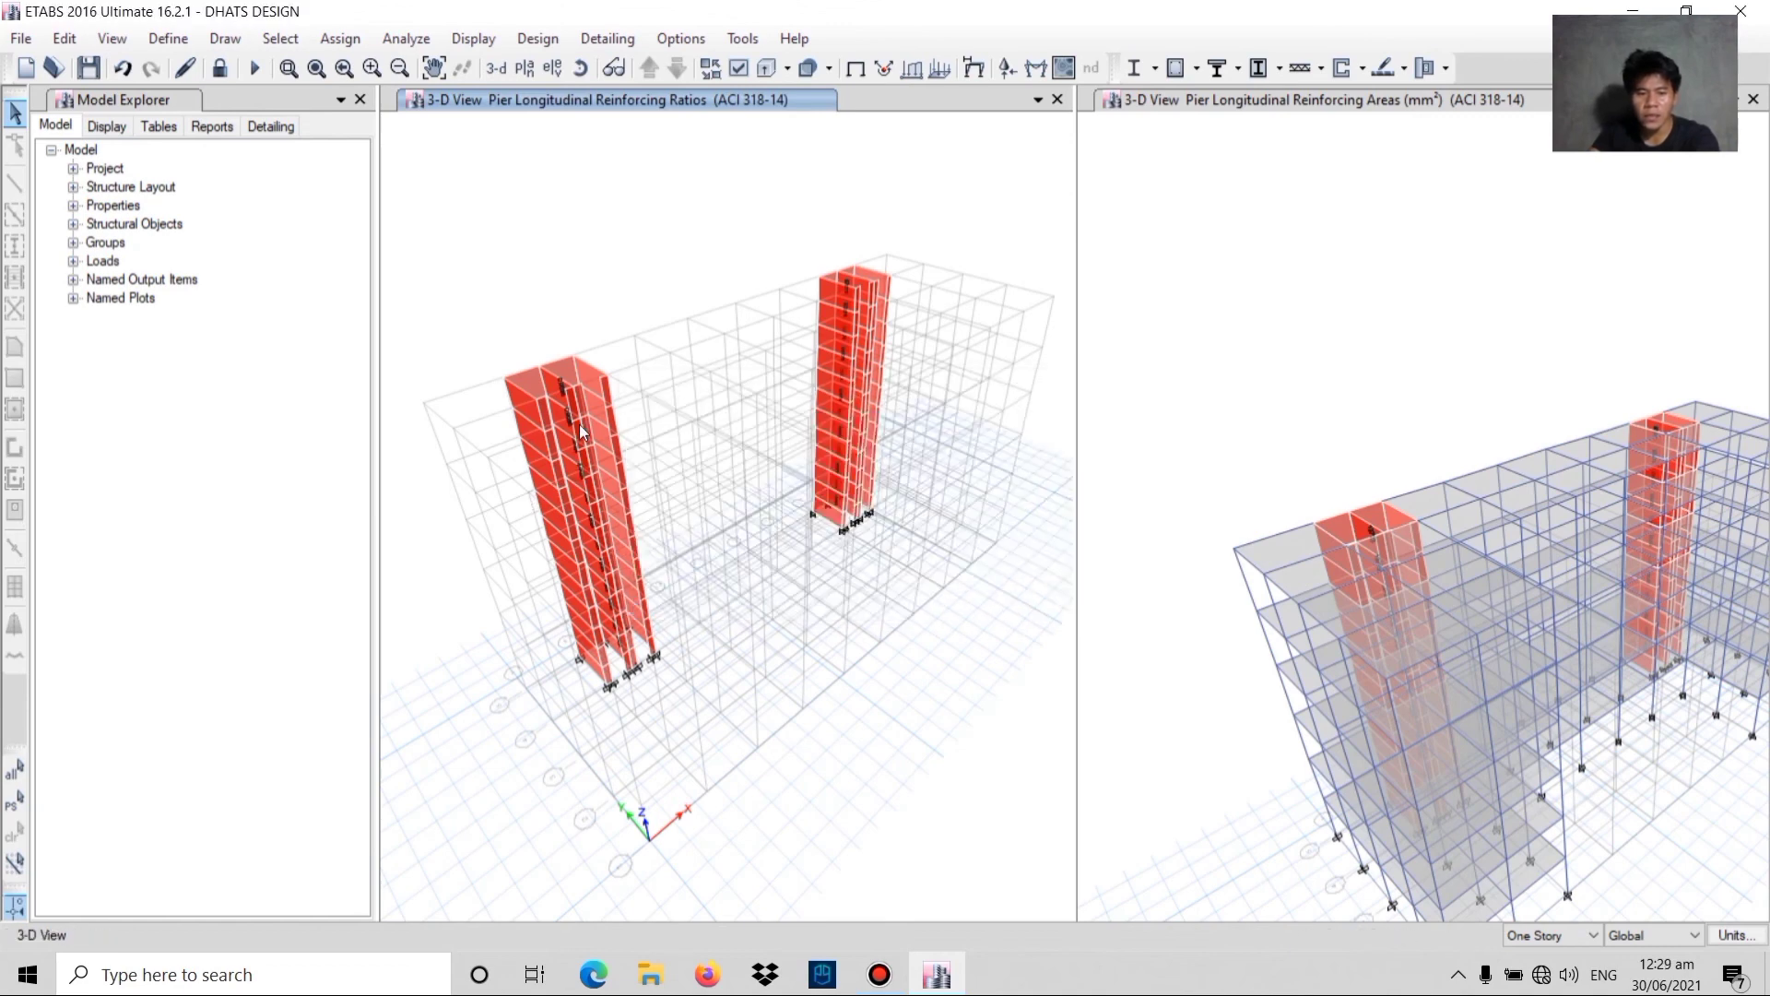
scroll(545, 407, "up", 3)
middle_click_drag(571, 432, 579, 330)
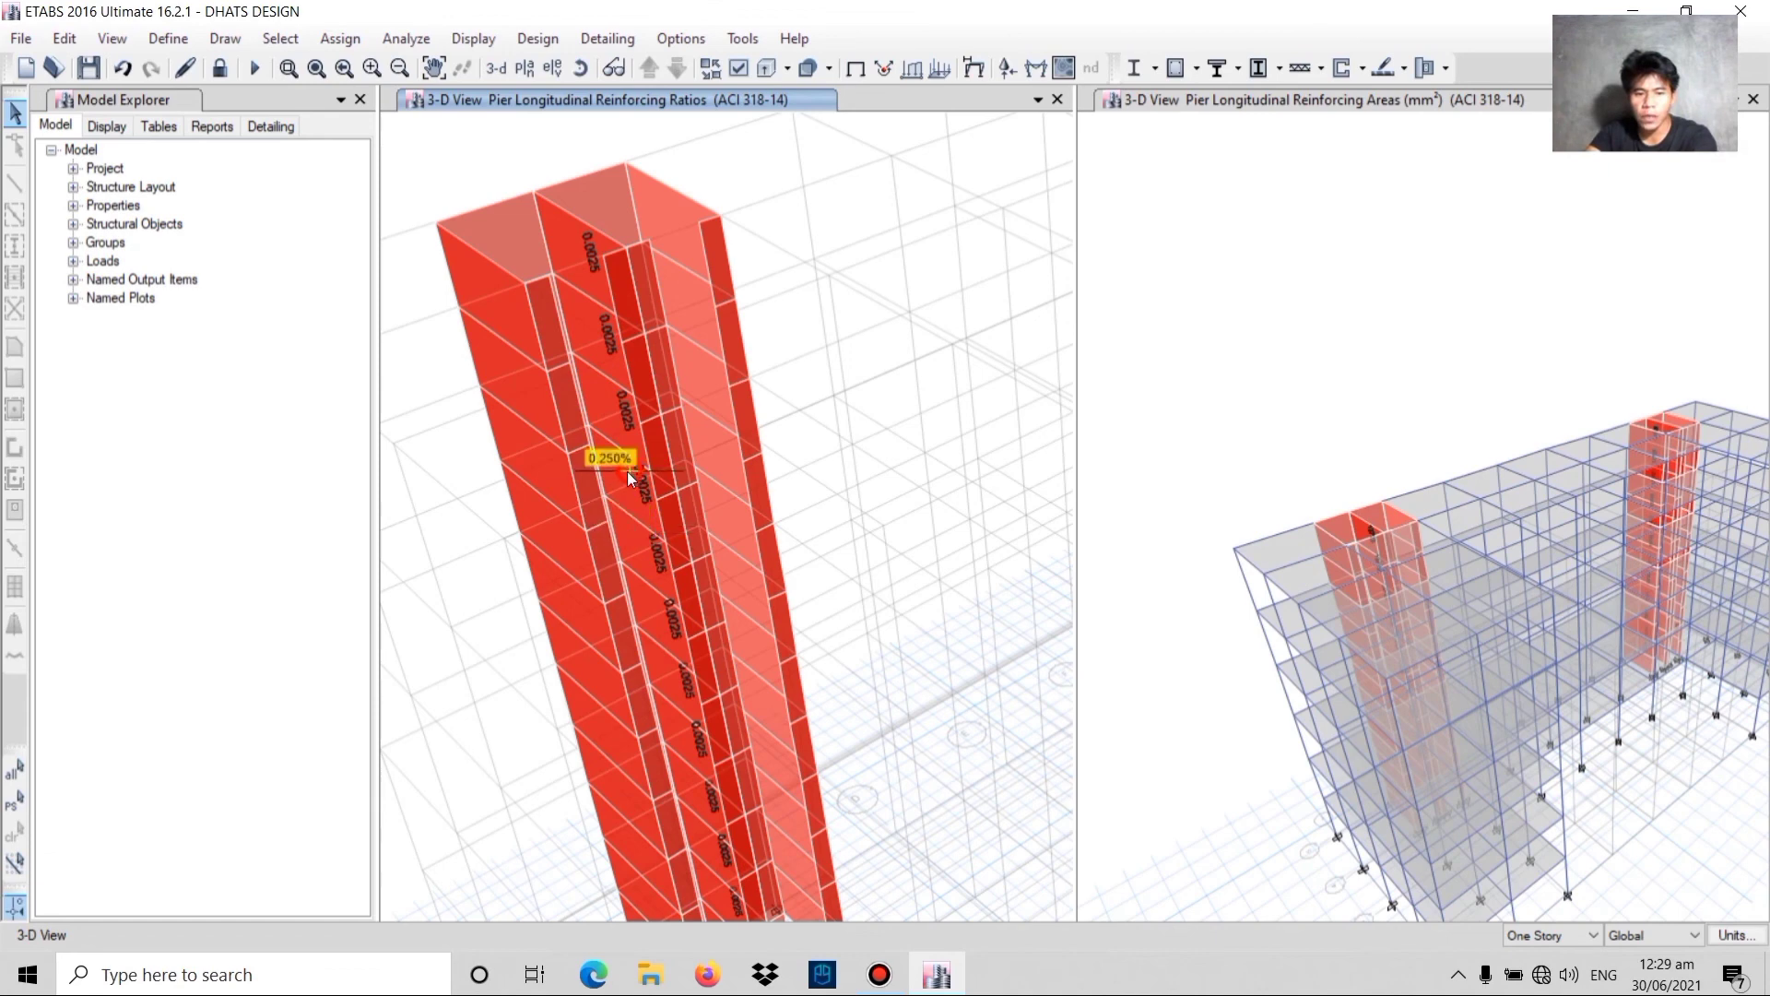
middle_click_drag(618, 492, 627, 327)
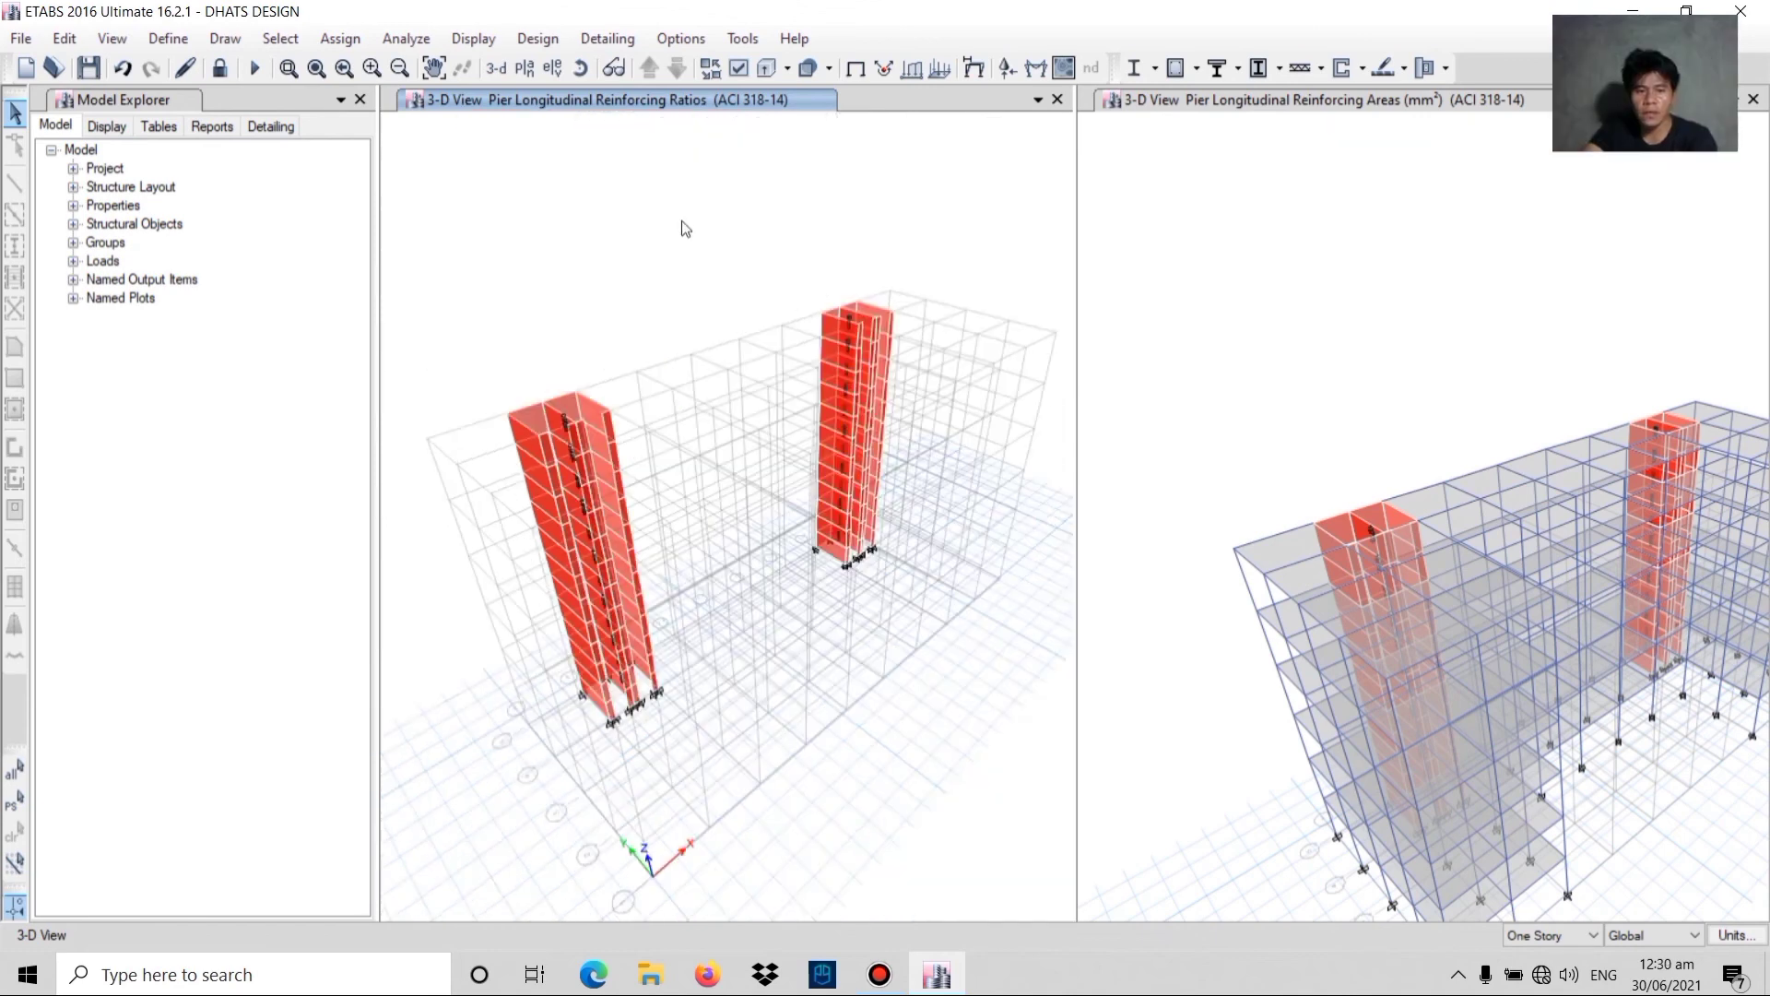
- Change the view of the isolated shear walls to the Story6 plan
left_click(525, 68)
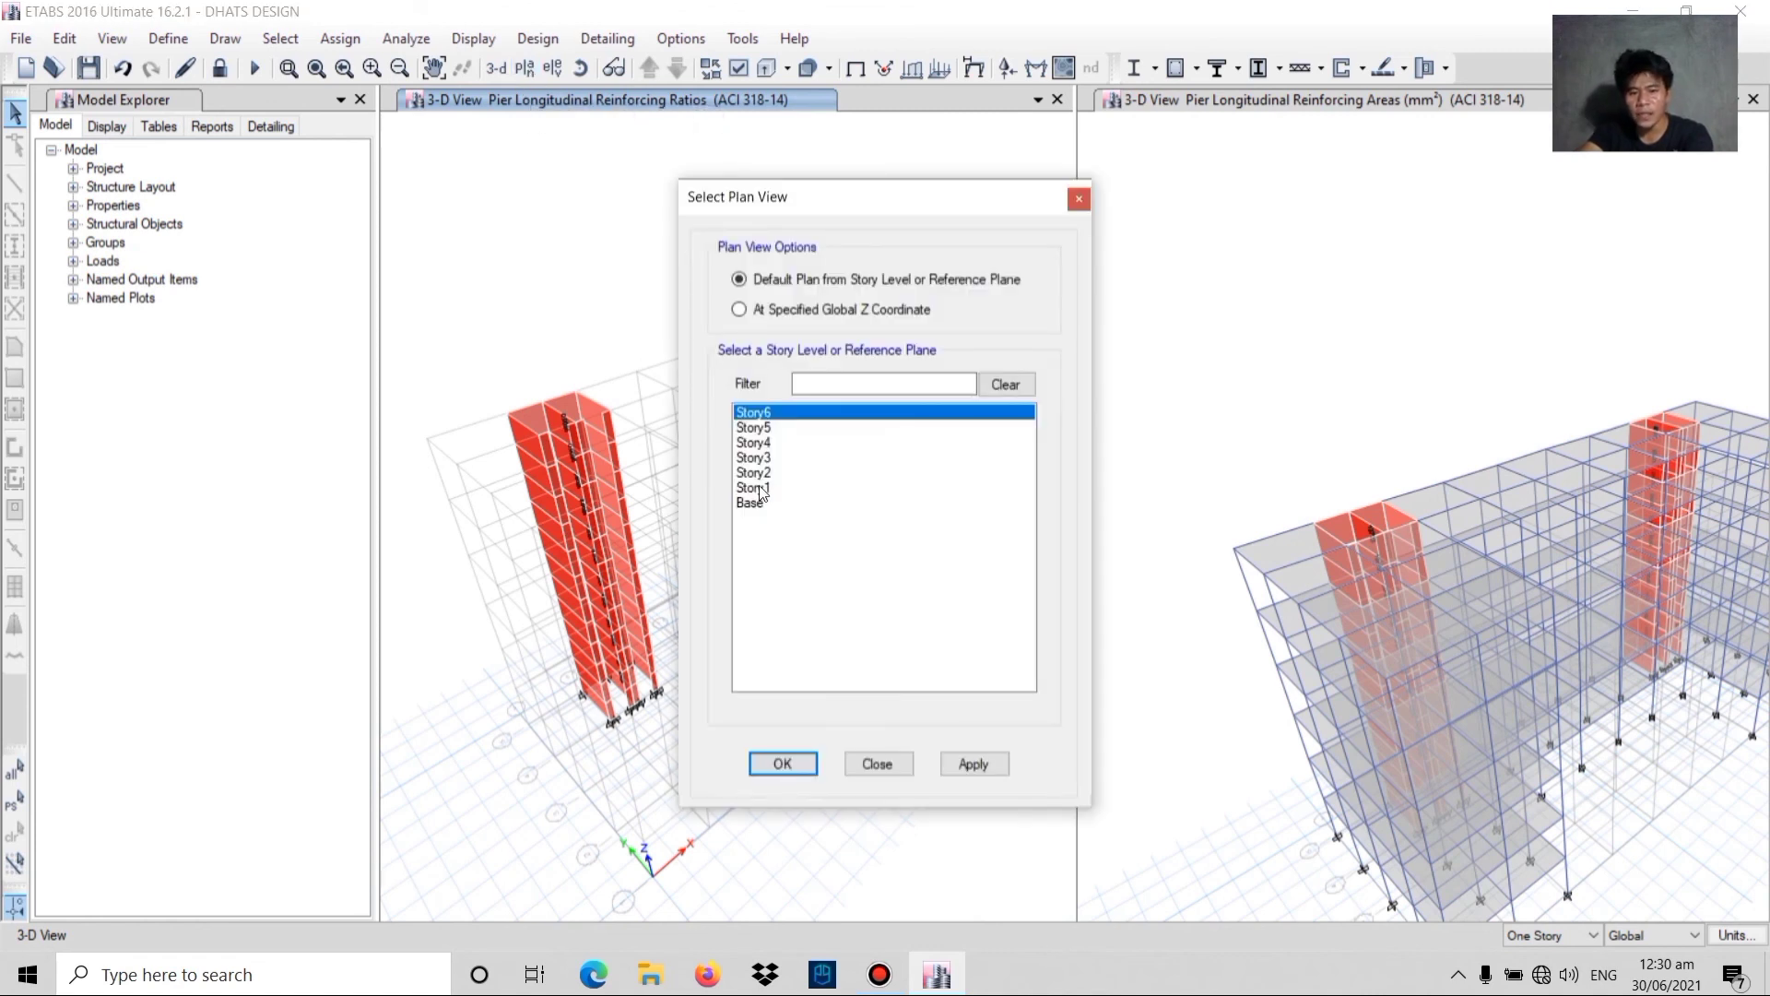
left_click(767, 411)
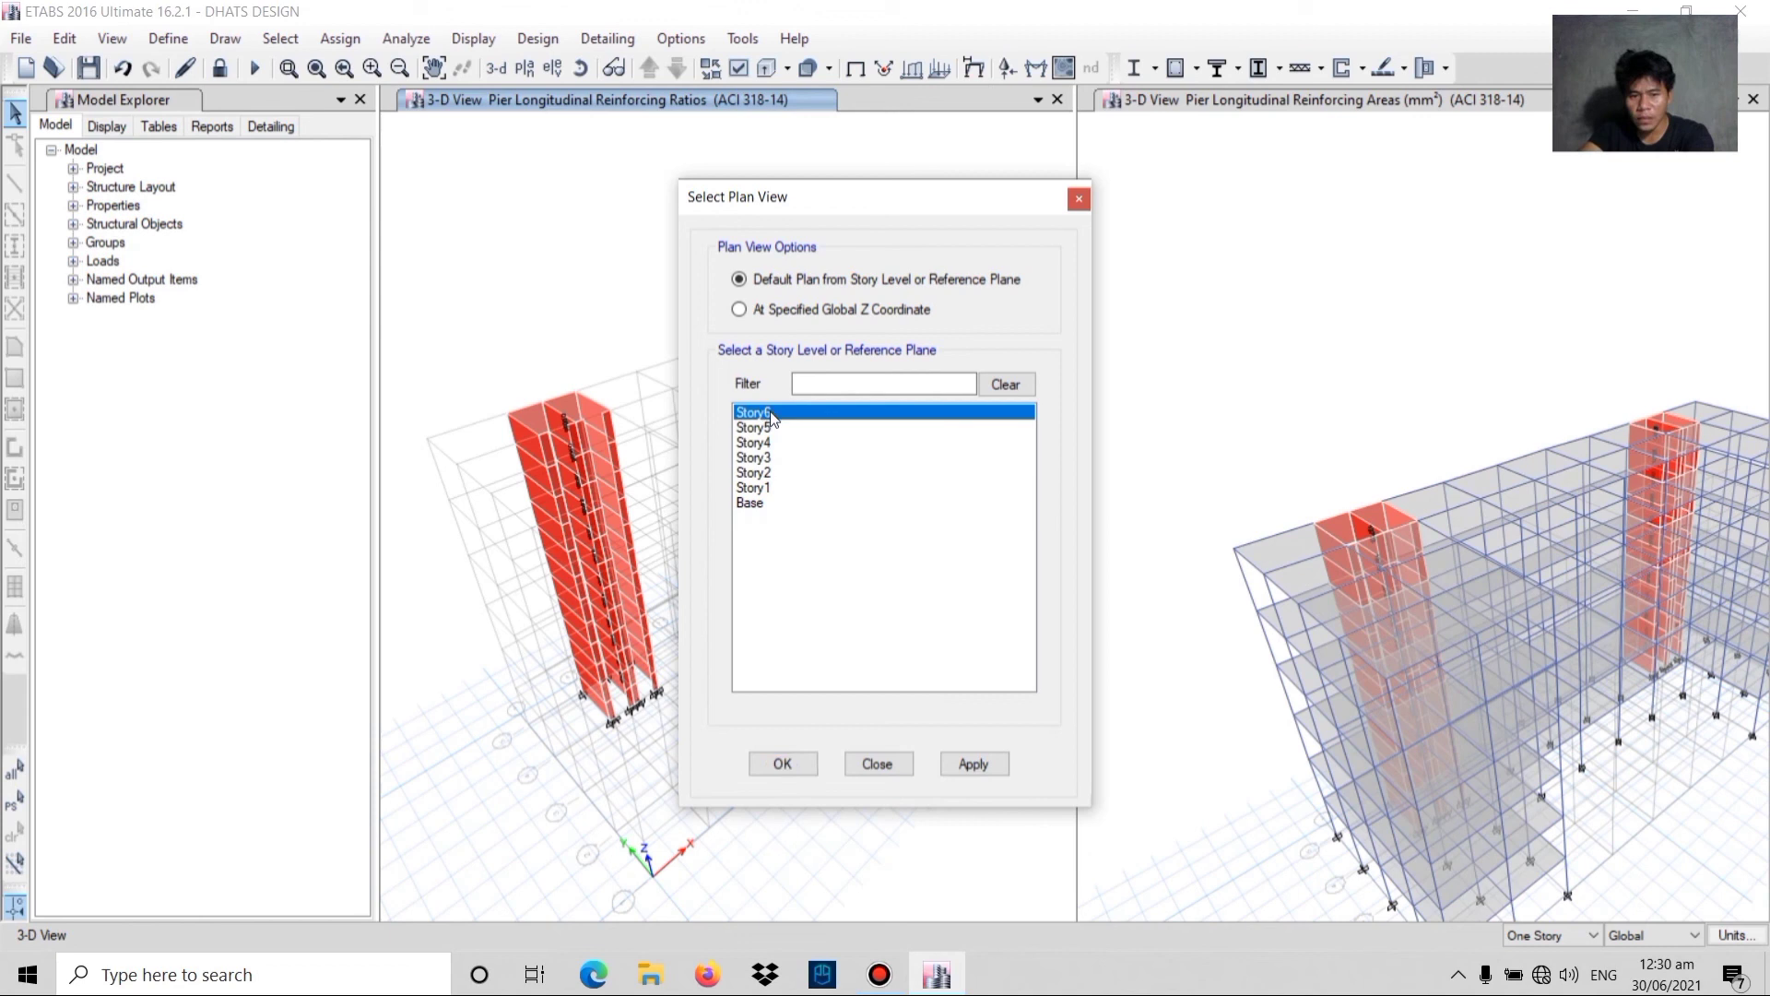
left_click(982, 754)
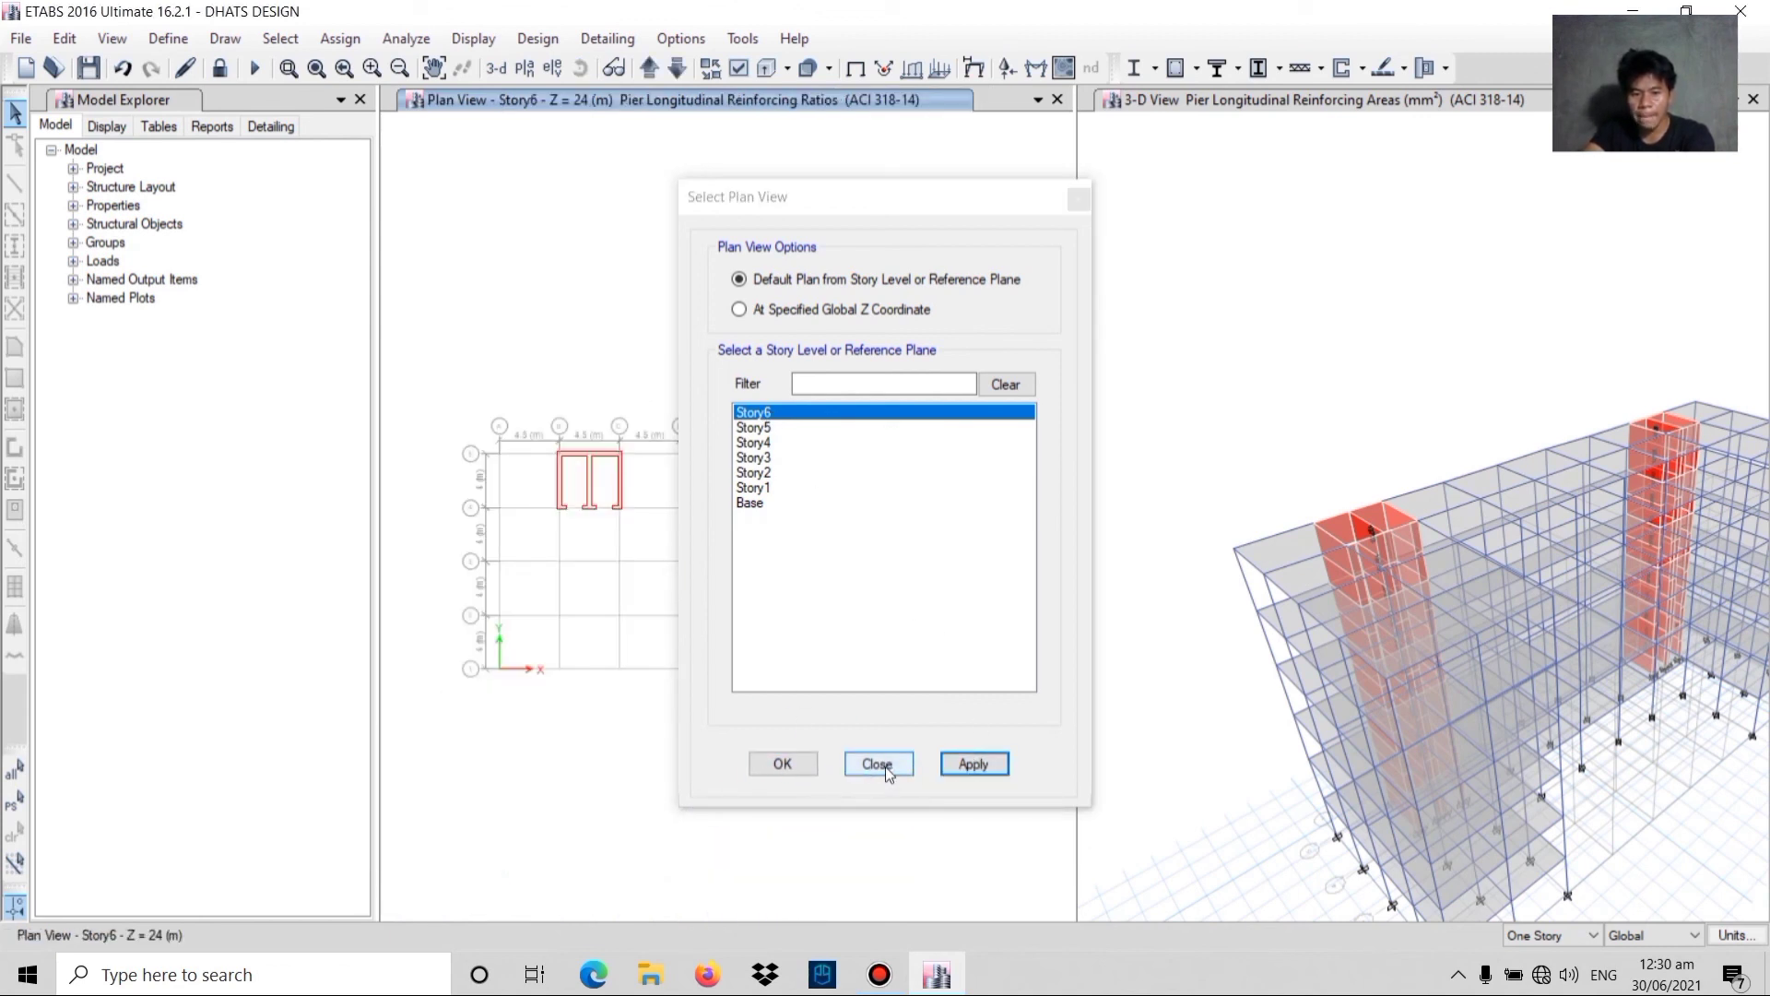
left_click(876, 766)
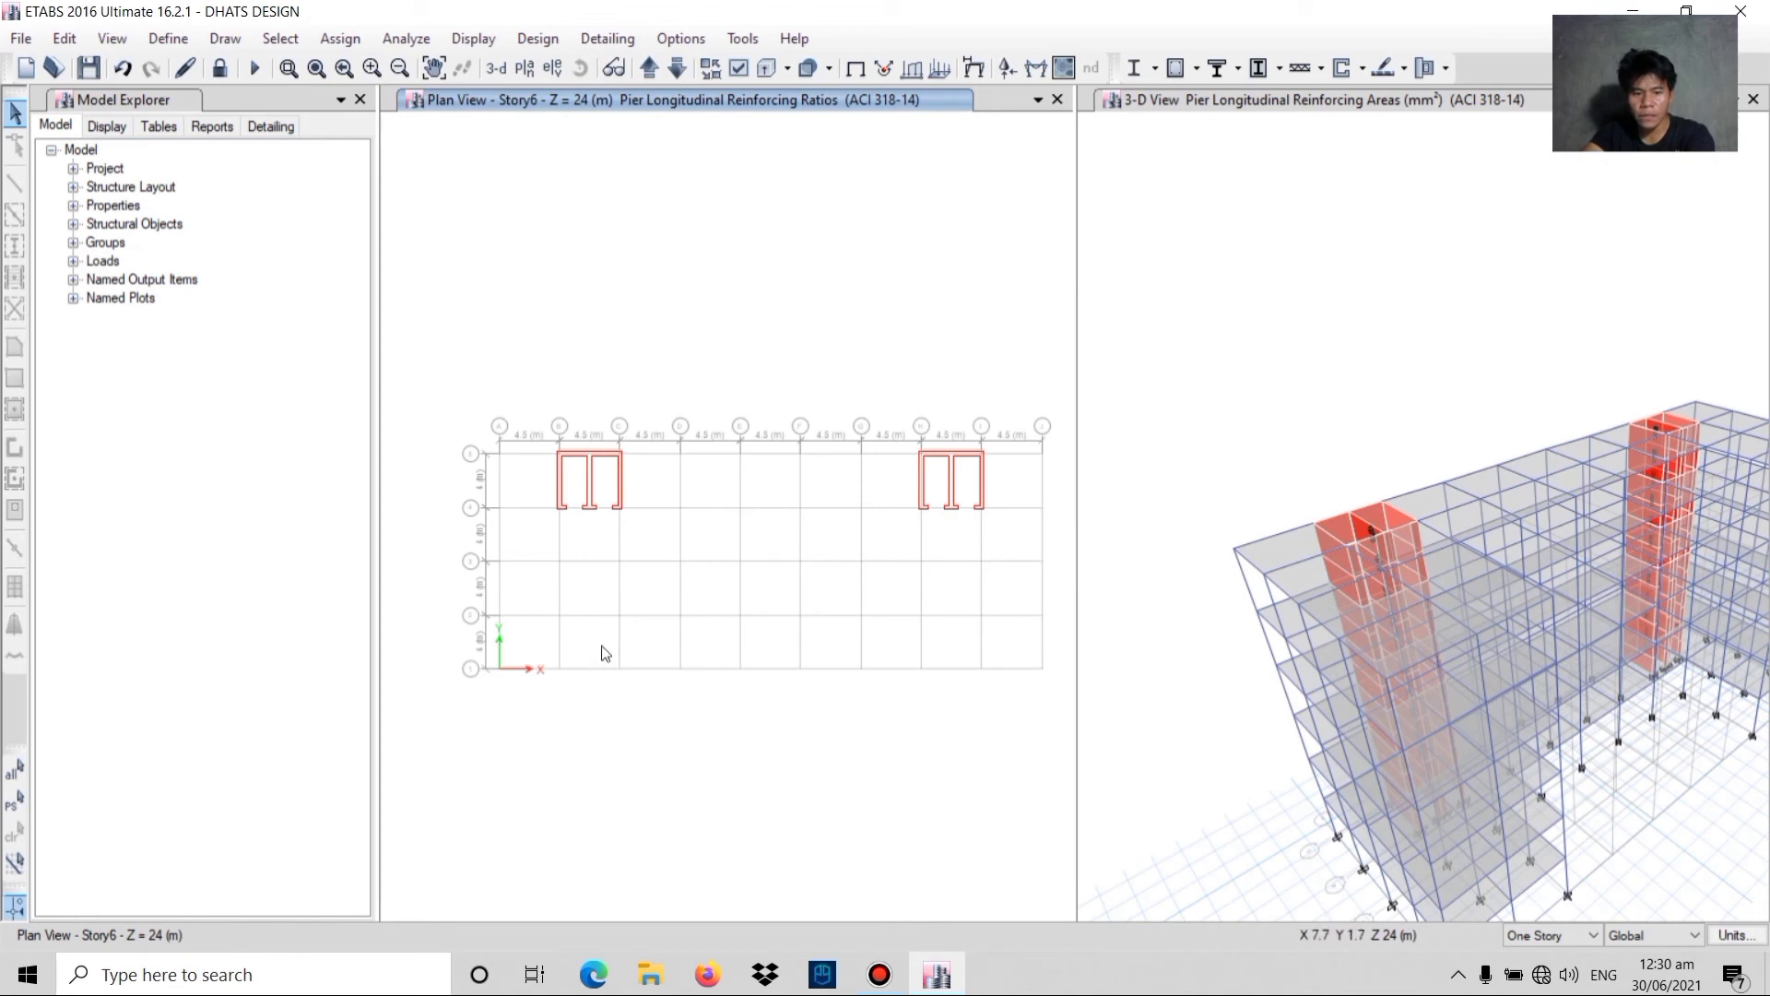
middle_click_drag(986, 505, 898, 431)
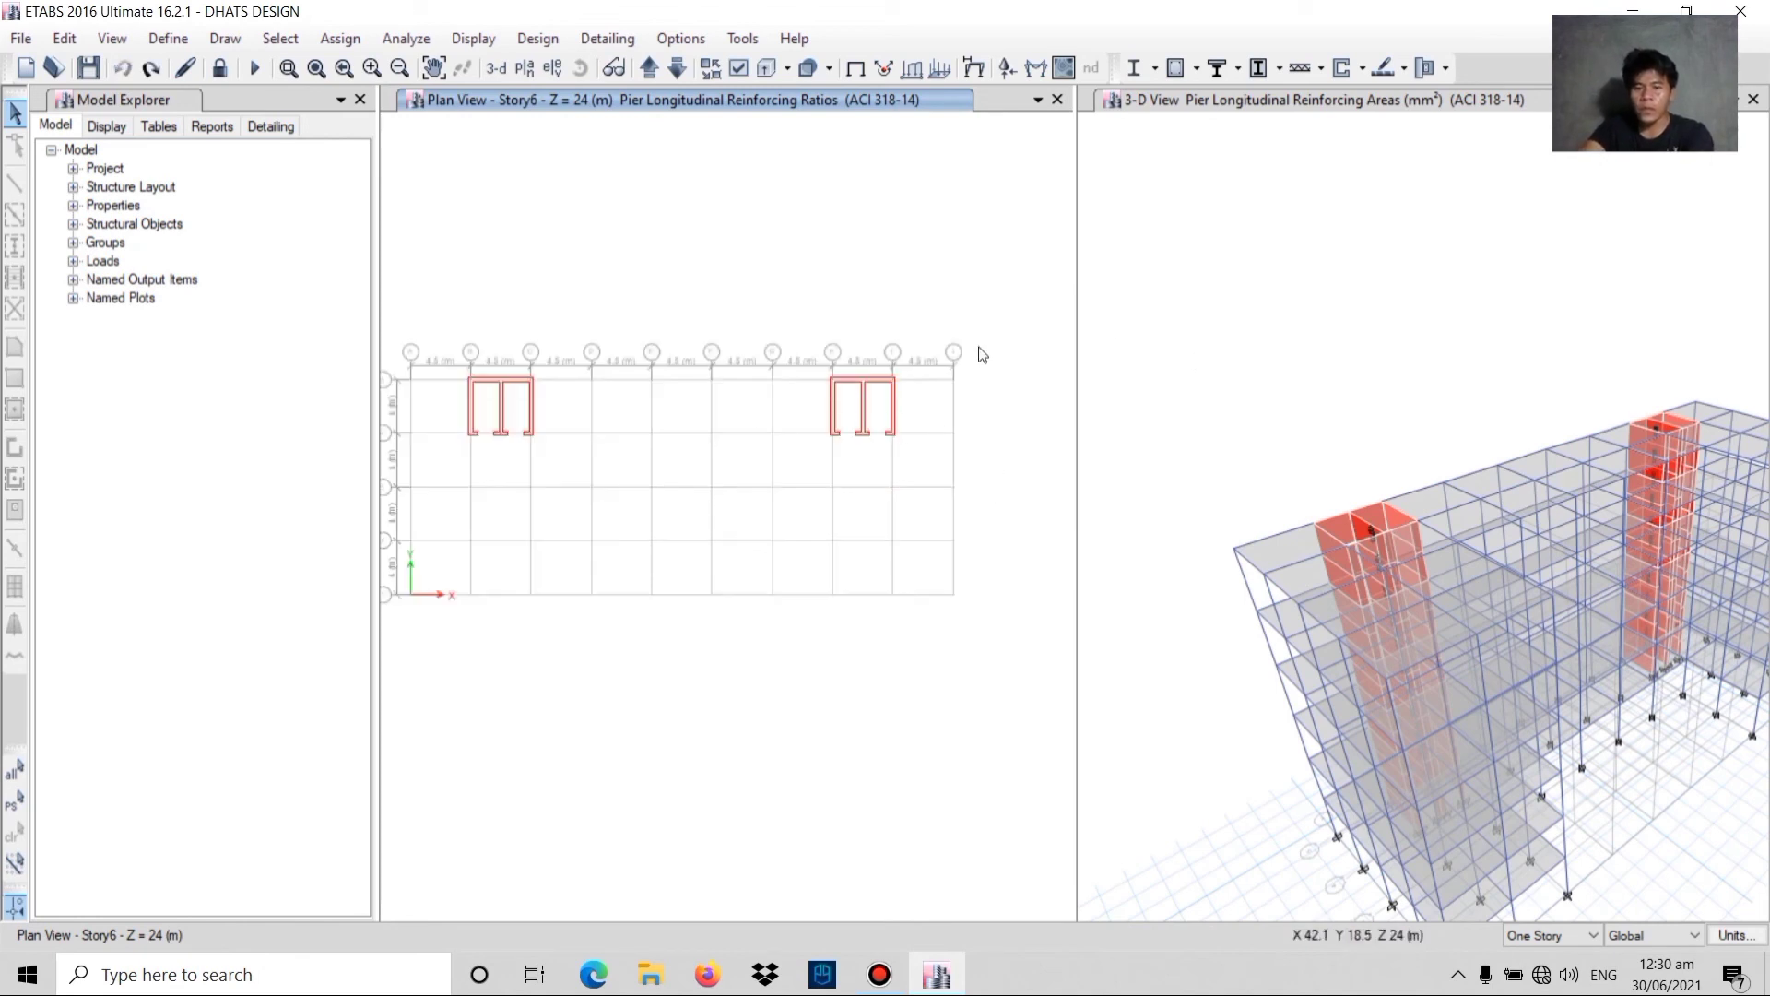
- Bring the whole building into the pier longitudinal reinforcing 3D view and widen that view across the plan view
left_click(1253, 348)
mouse_move(1361, 351)
middle_mouse_down("shift")
mouse_move(1300, 317)
mouse_move(1256, 245)
mouse_move(1367, 328)
middle_mouse_up("shift")
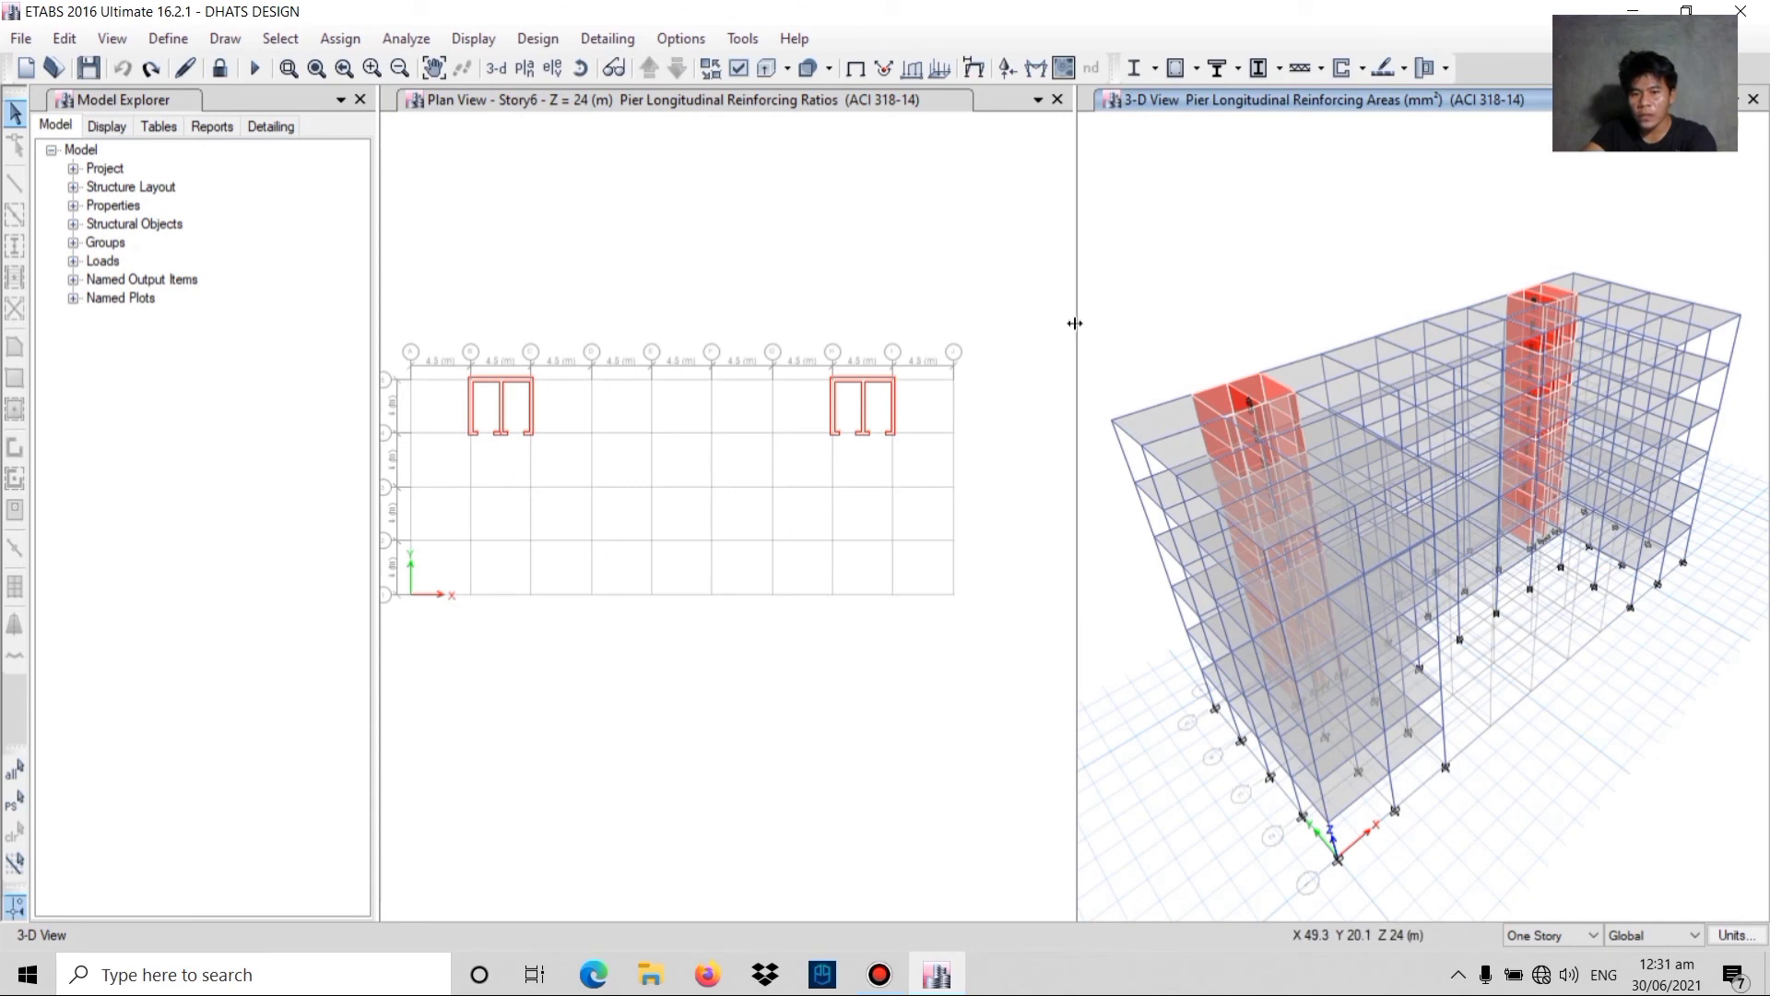
left_click_drag(1077, 322, 715, 346)
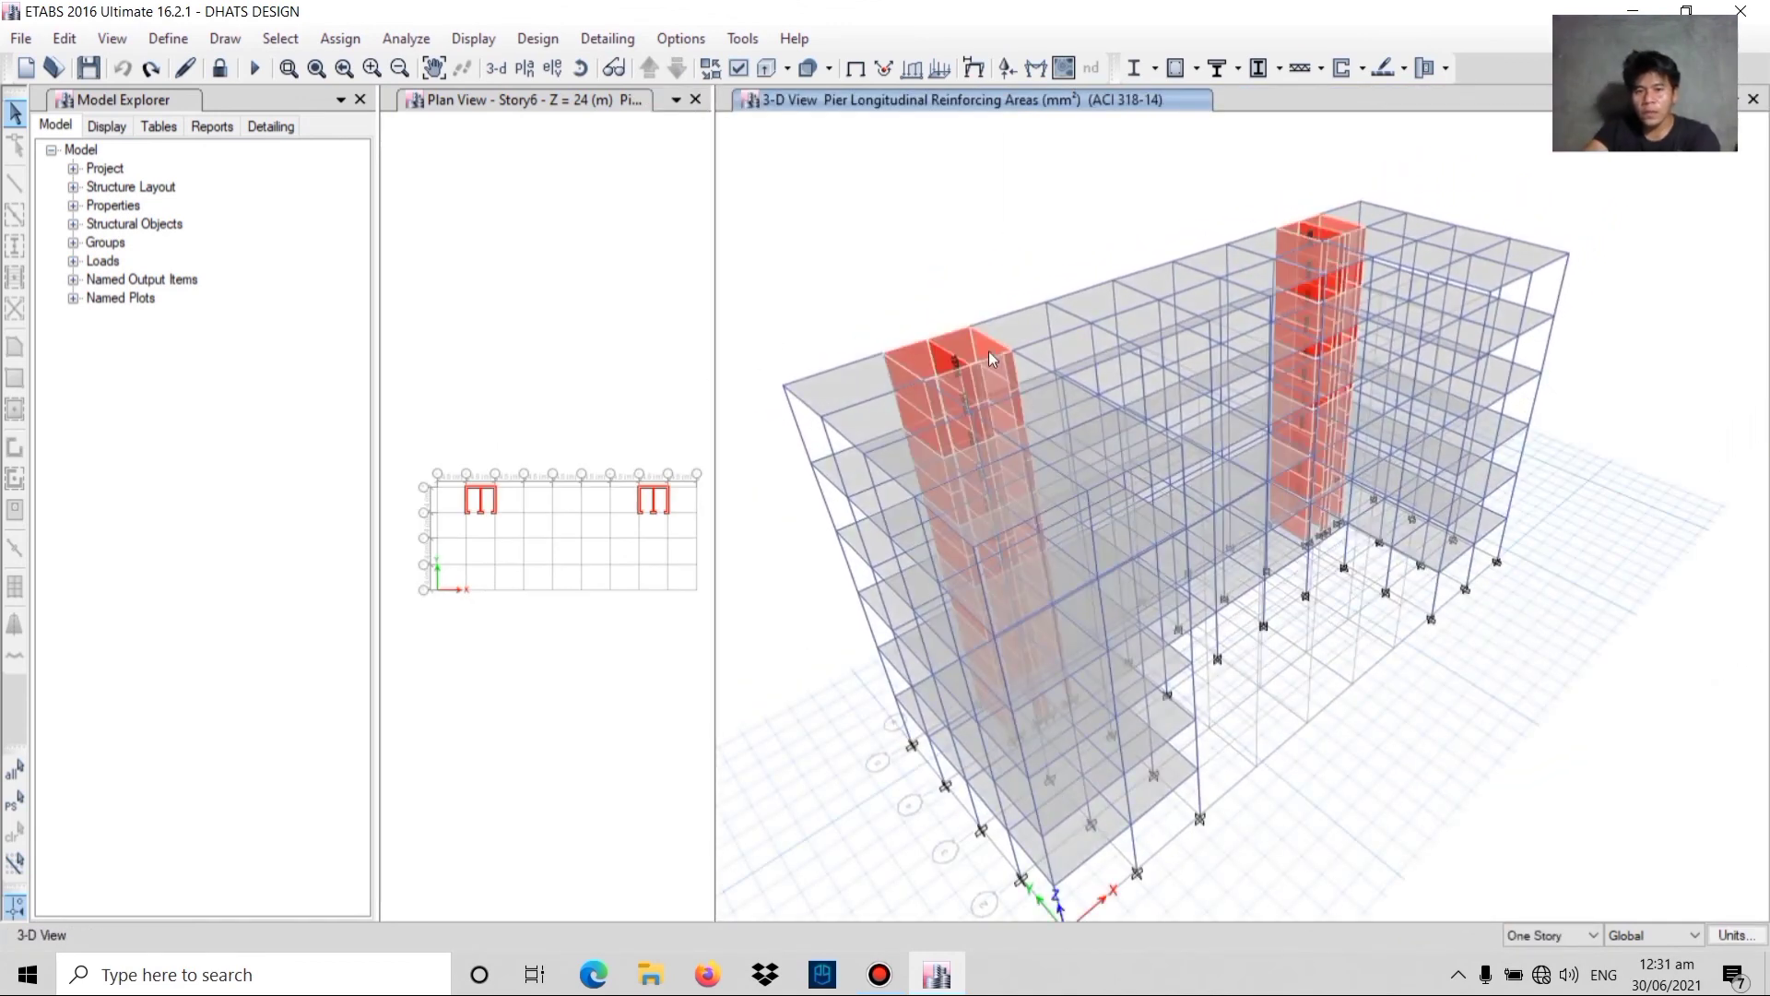
- Display the deformed shape of the whole building in the 3D view for the RS LOAD case with automatic scaling
left_click(976, 69)
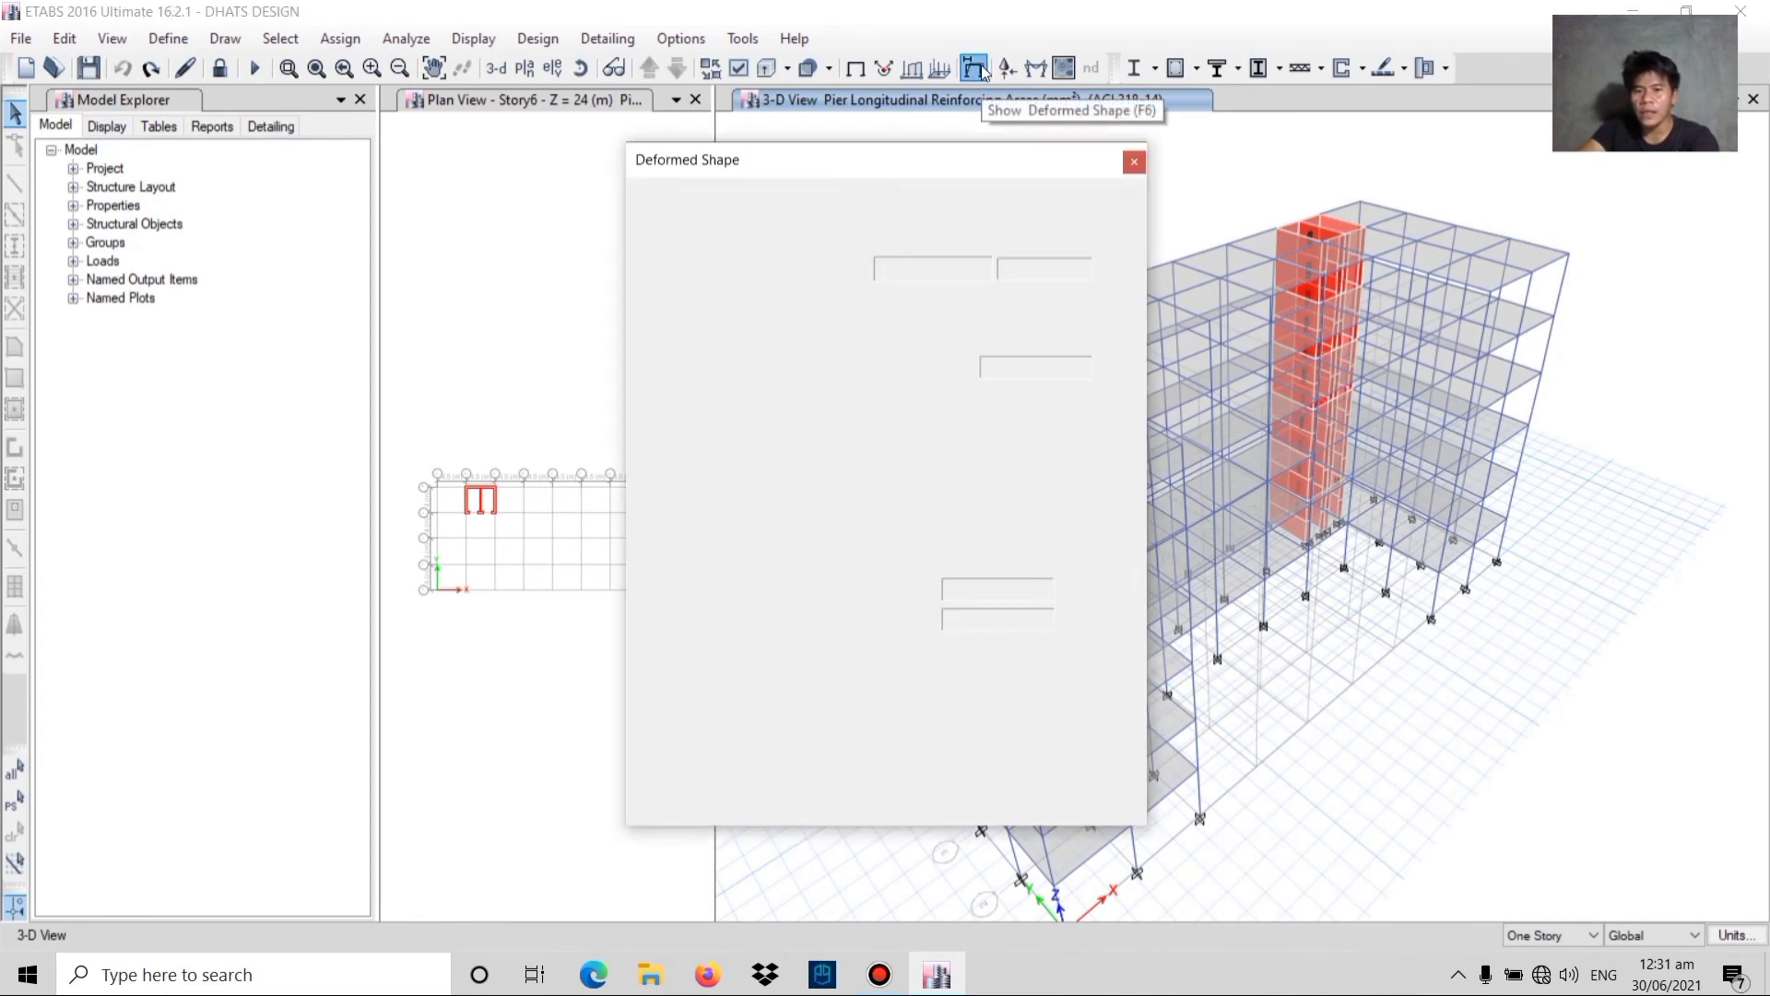
left_click(749, 275)
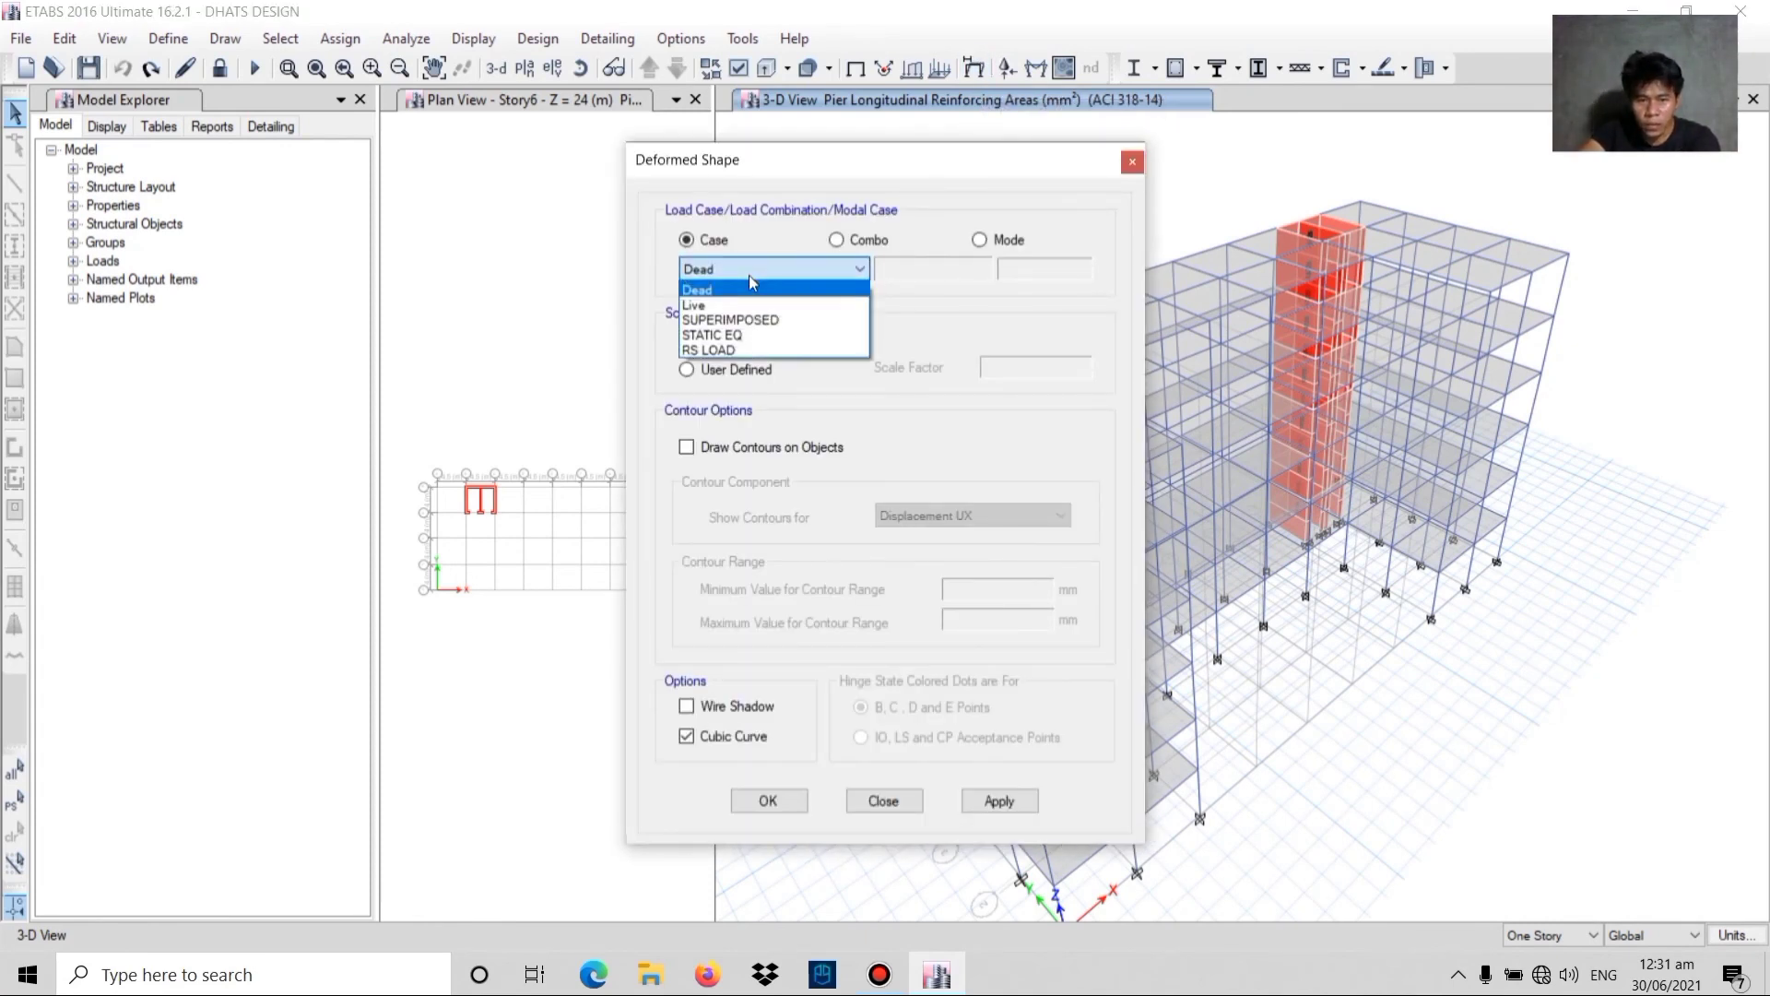
left_click(729, 350)
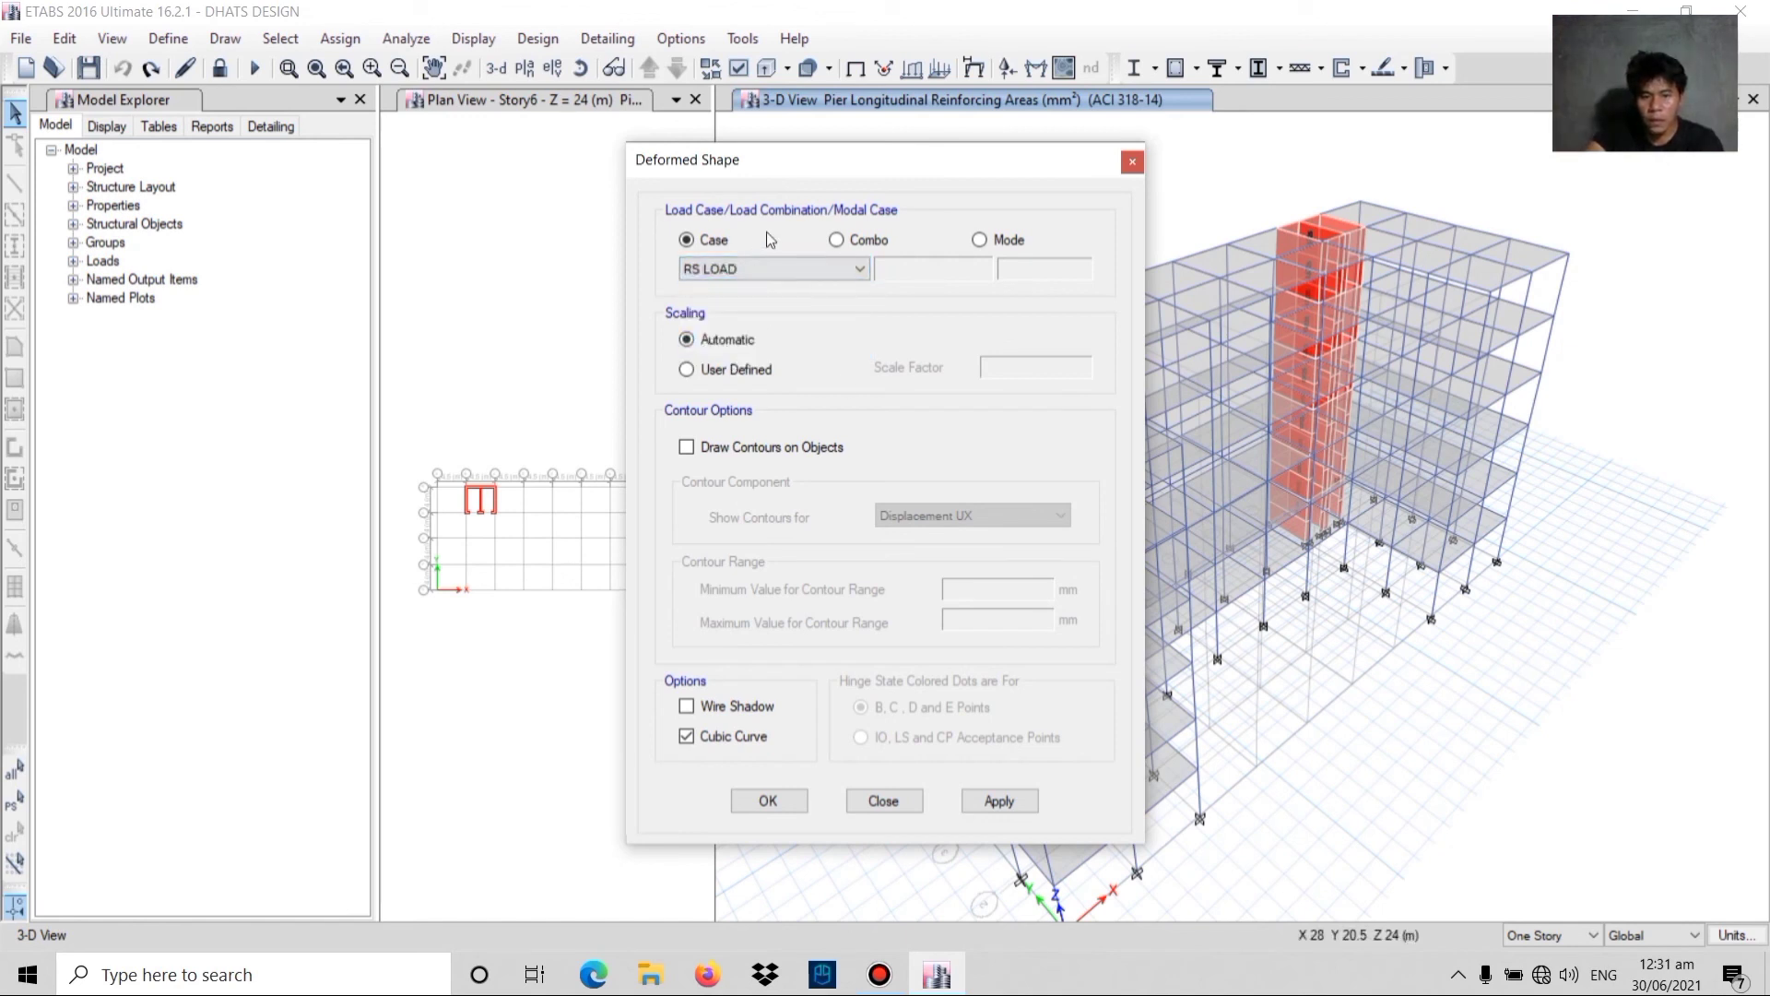
left_click(989, 800)
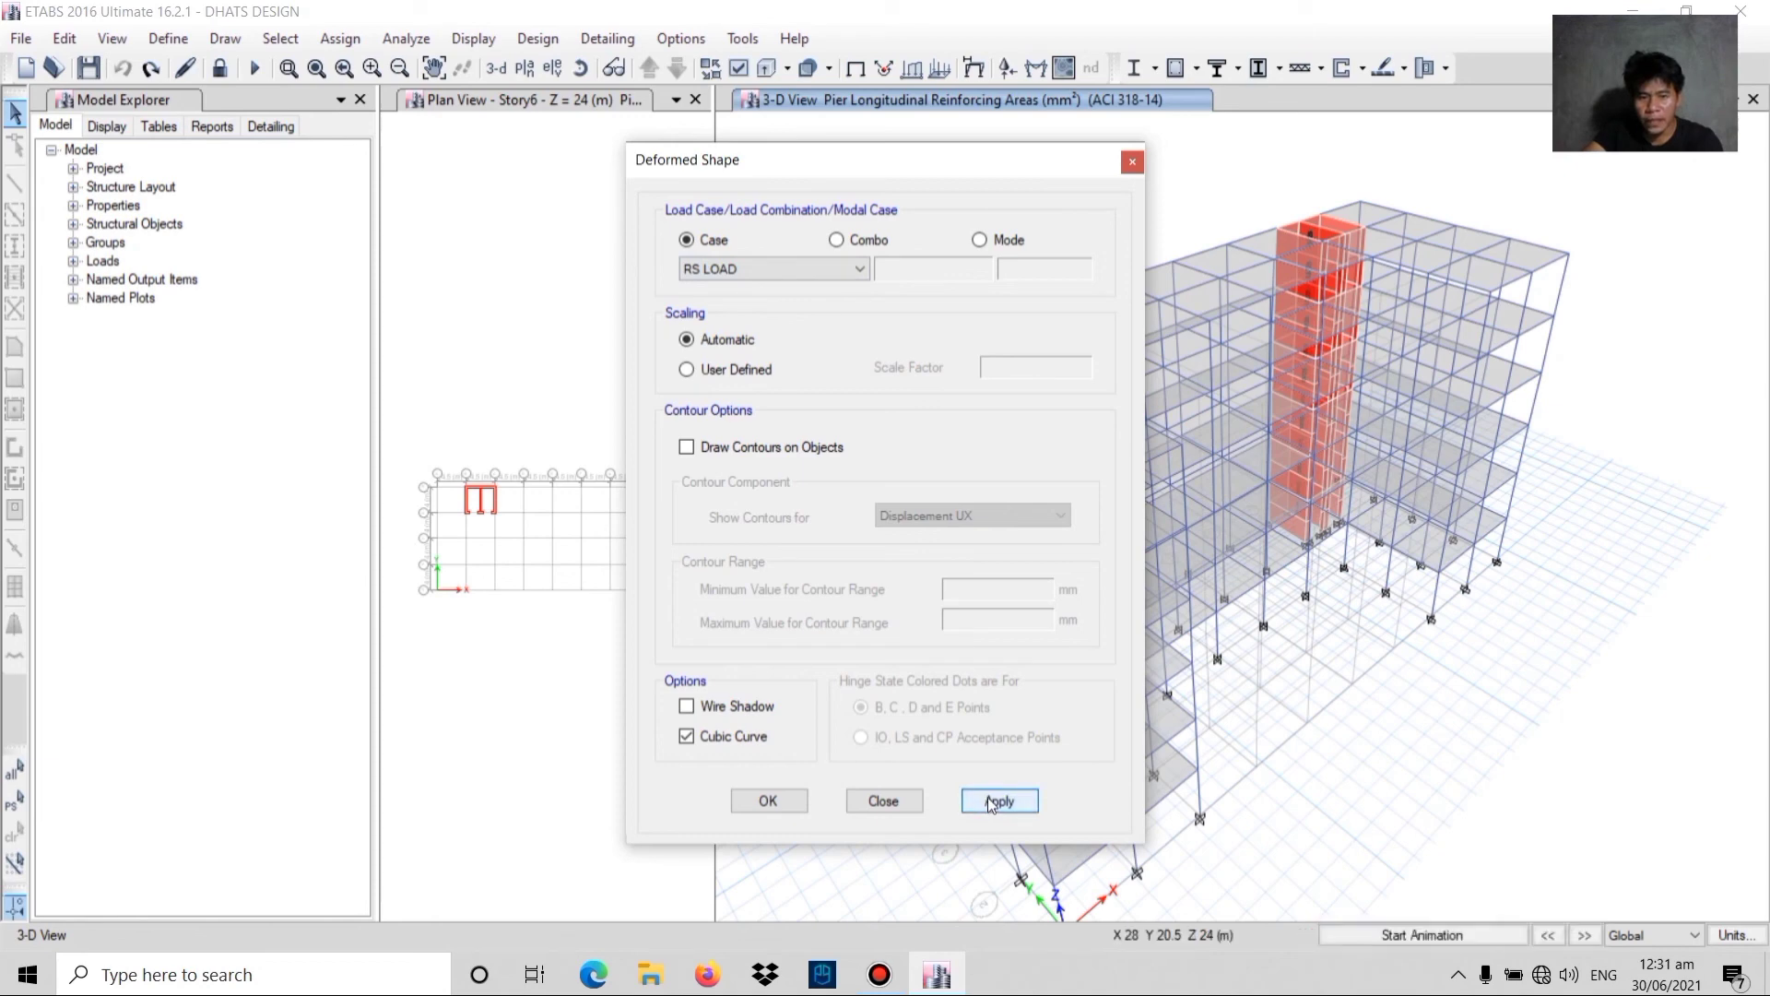
left_click(883, 800)
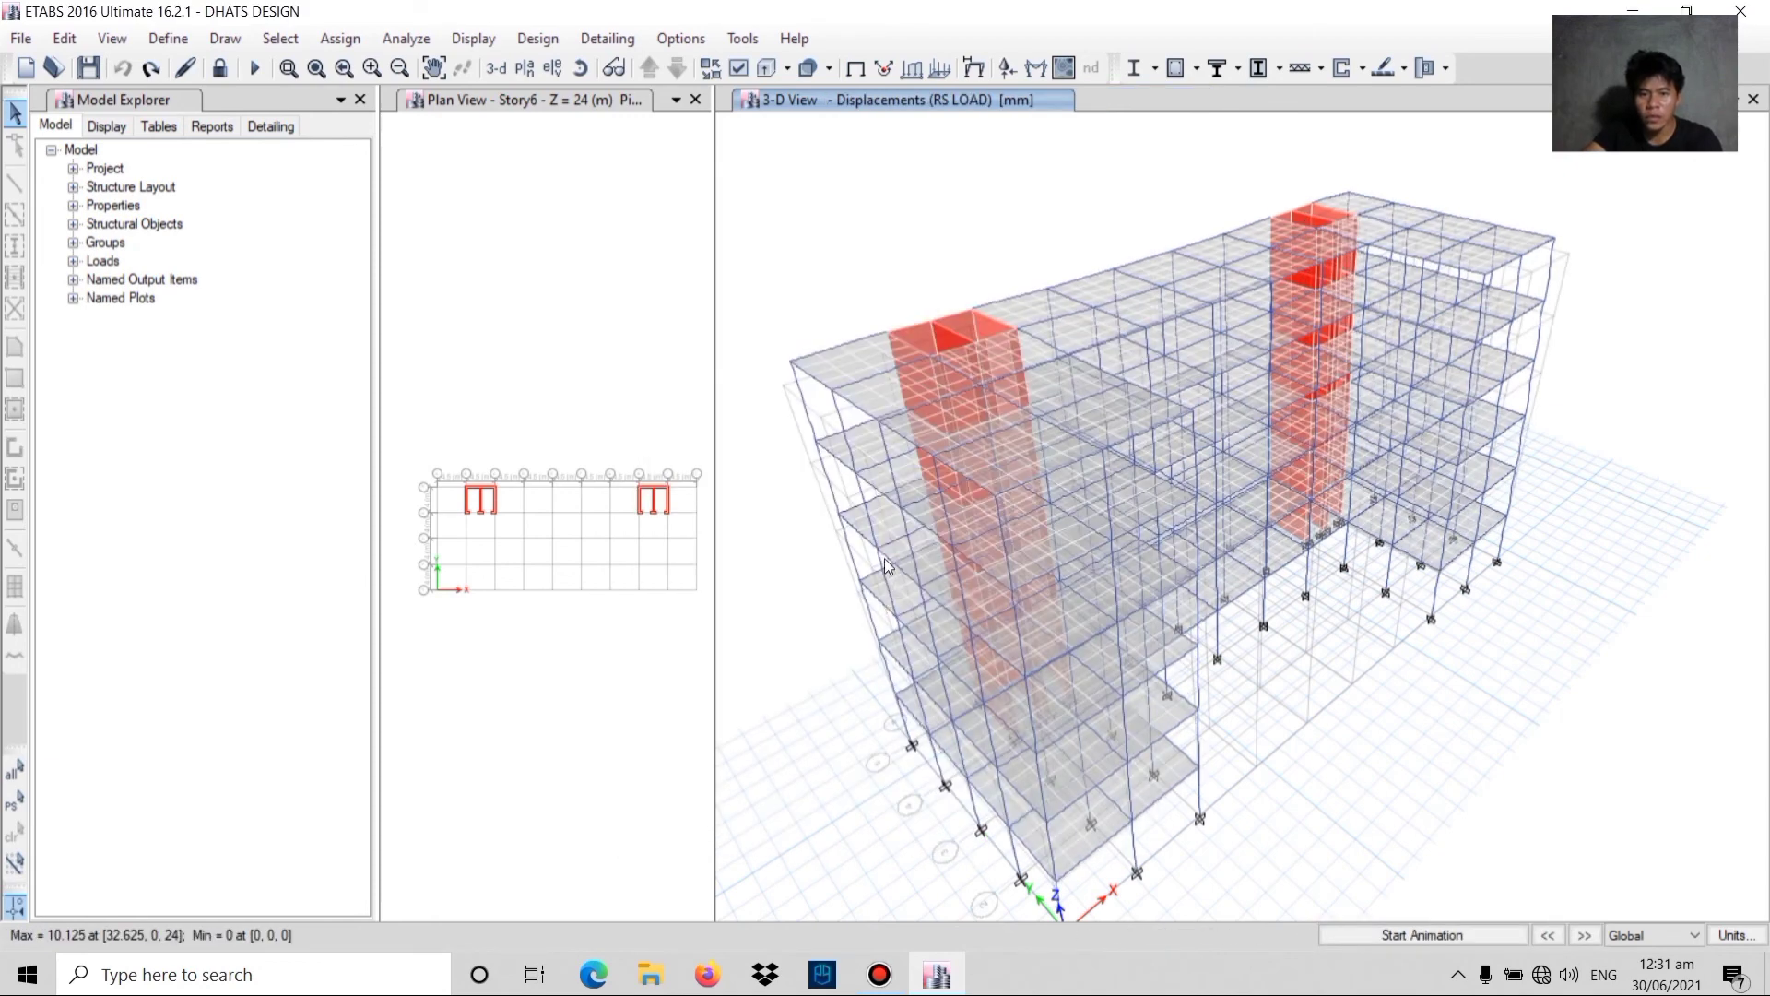
- Turn off the animation sound and start animating the RS LOAD deformed shape
left_click(680, 38)
left_click(706, 41)
left_click(706, 38)
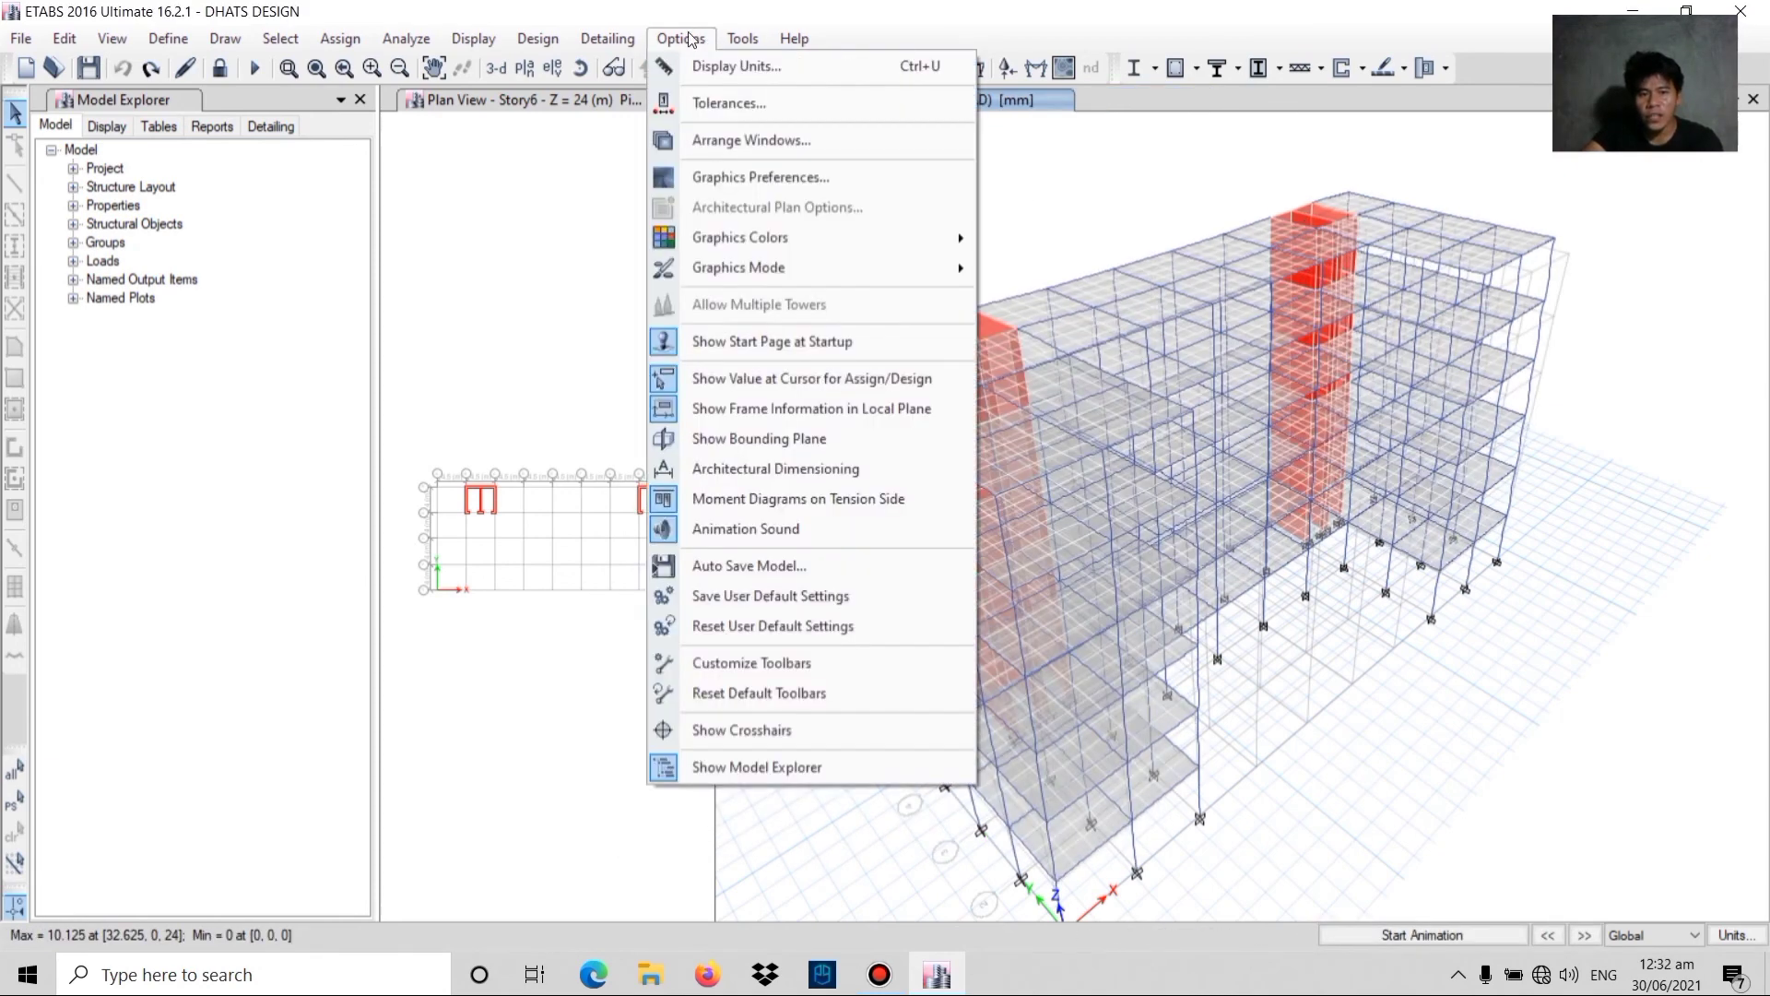
left_click(696, 39)
left_click(689, 39)
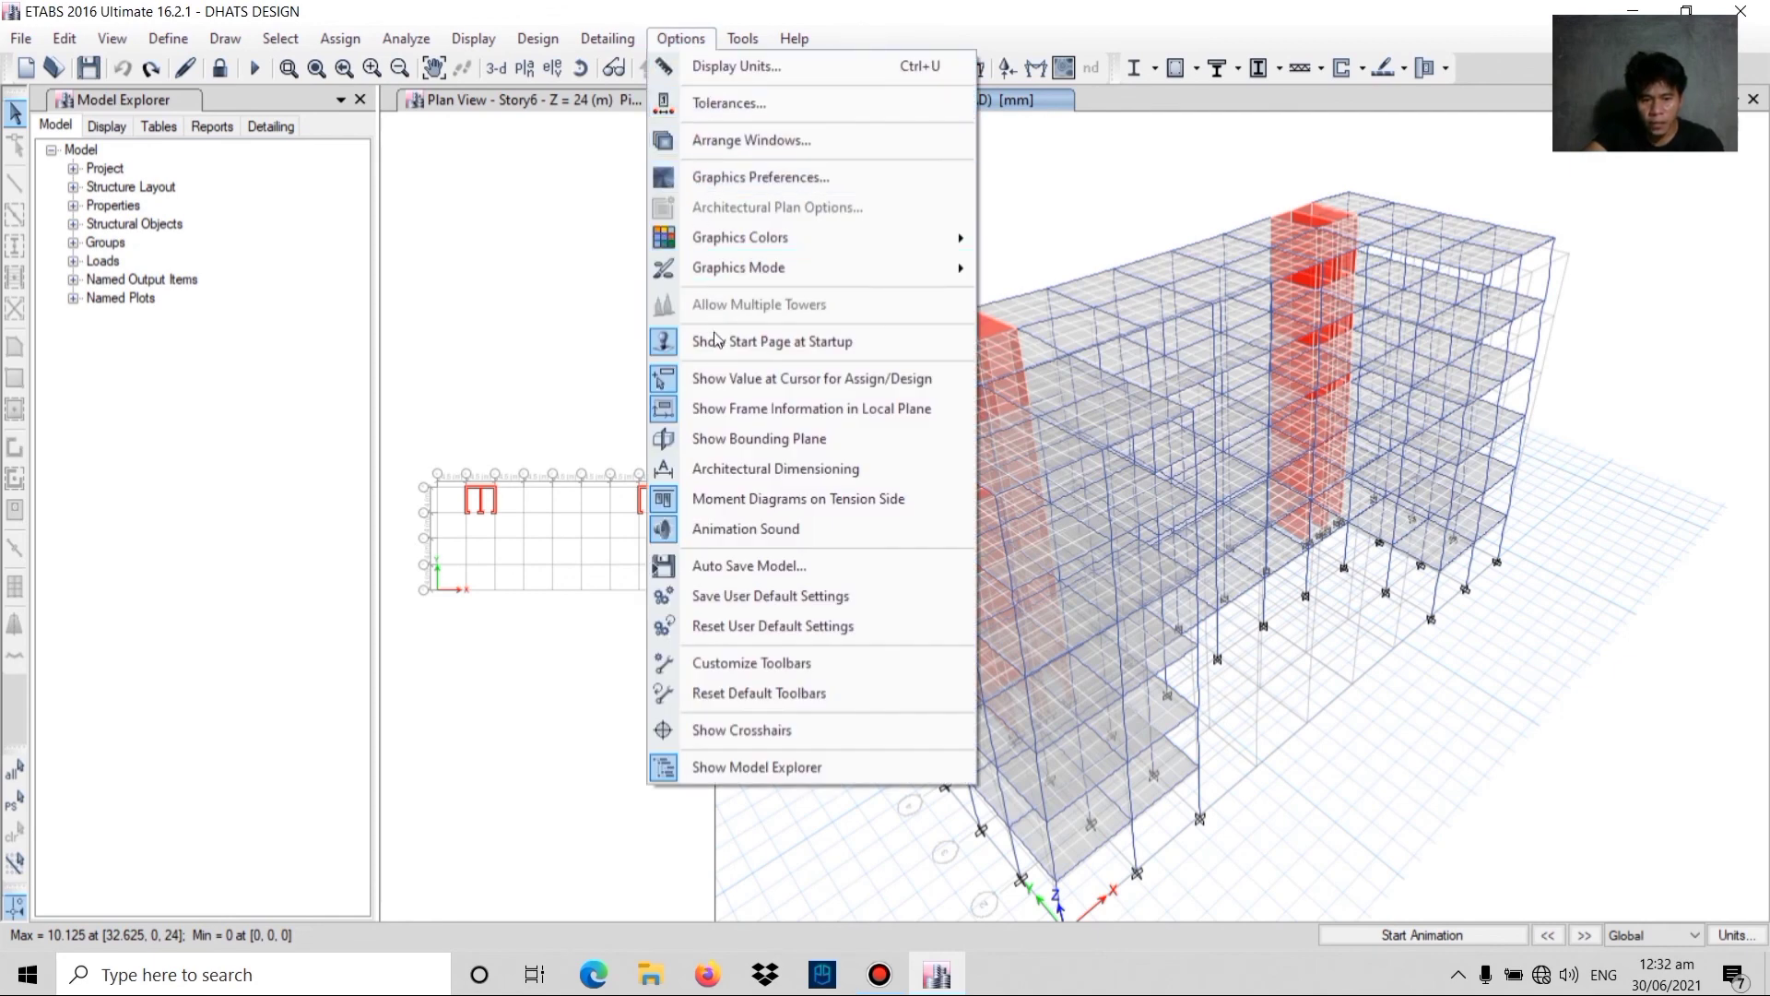
left_click(752, 528)
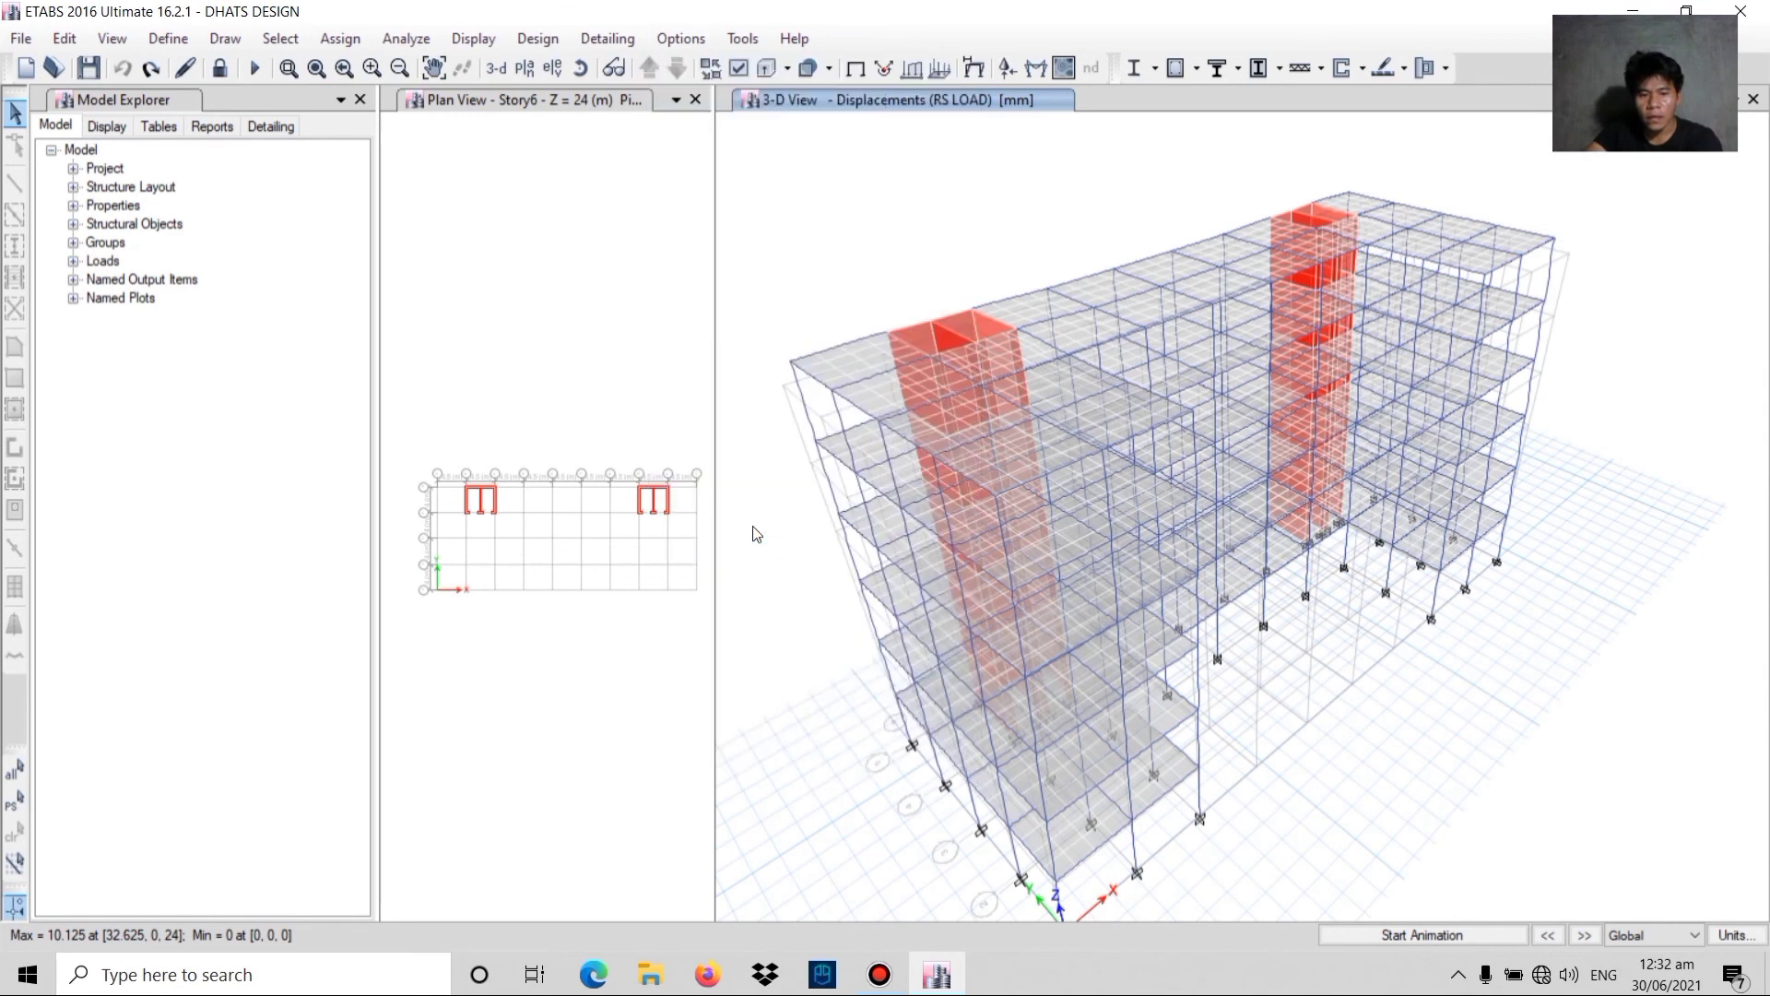
left_click(1420, 933)
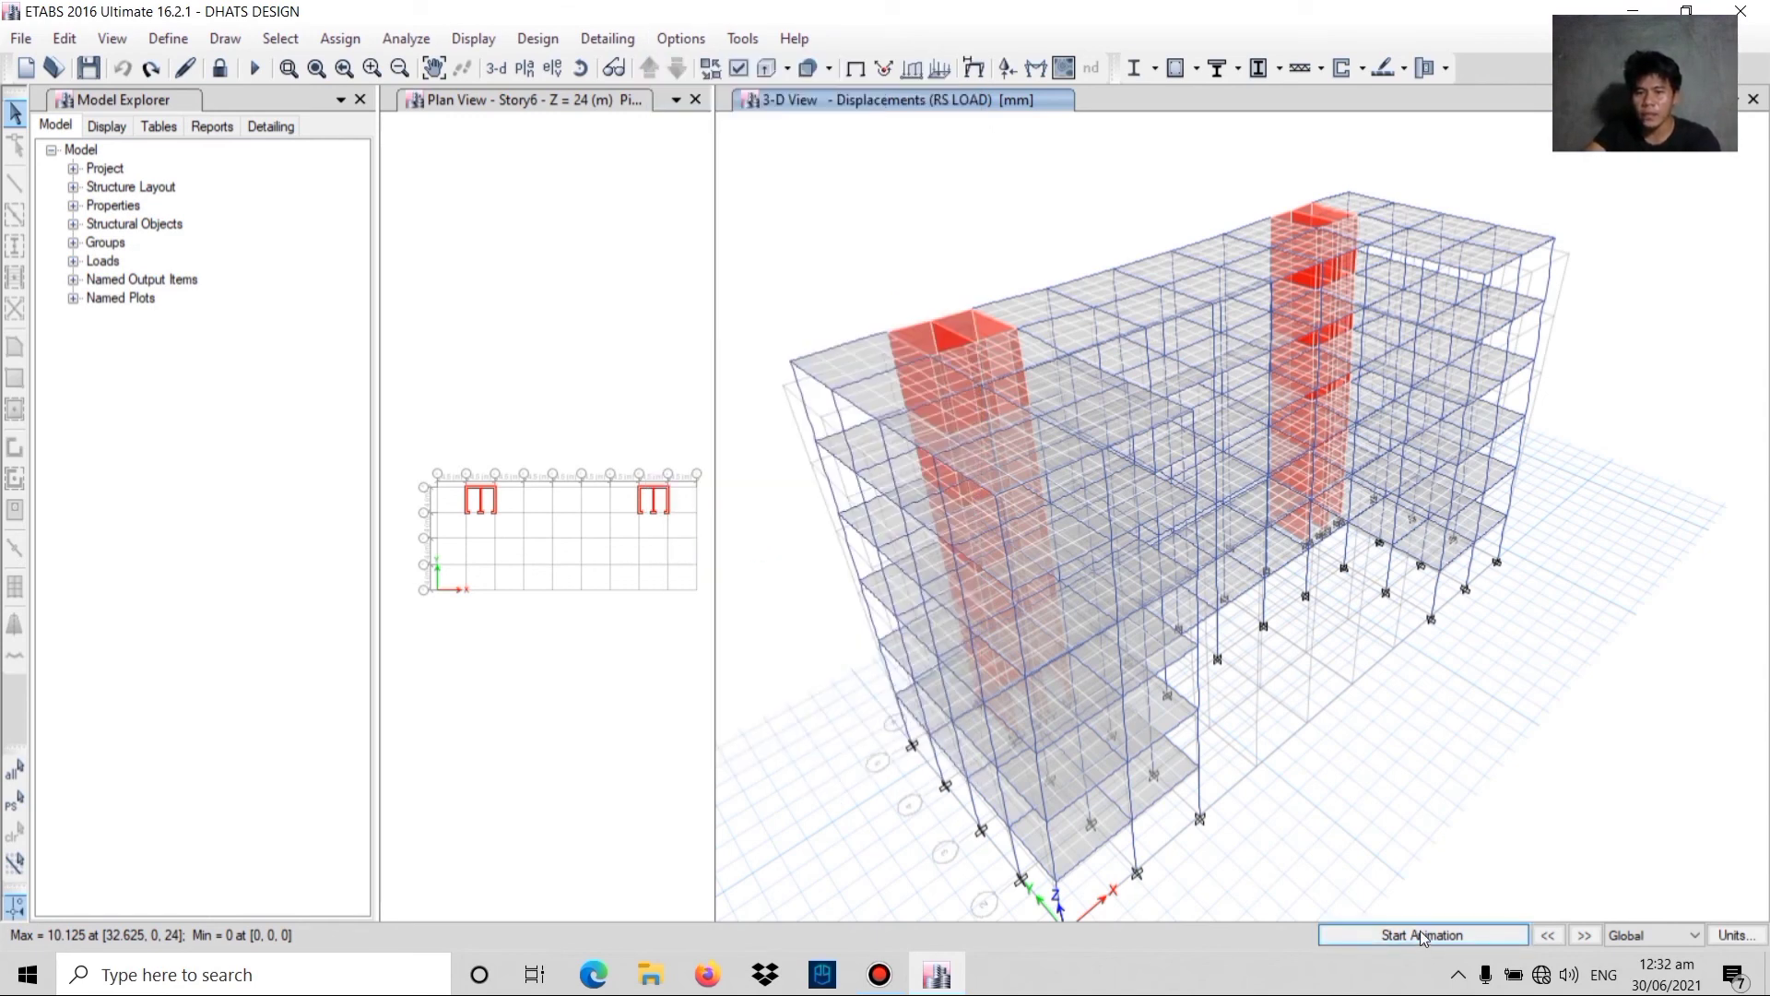